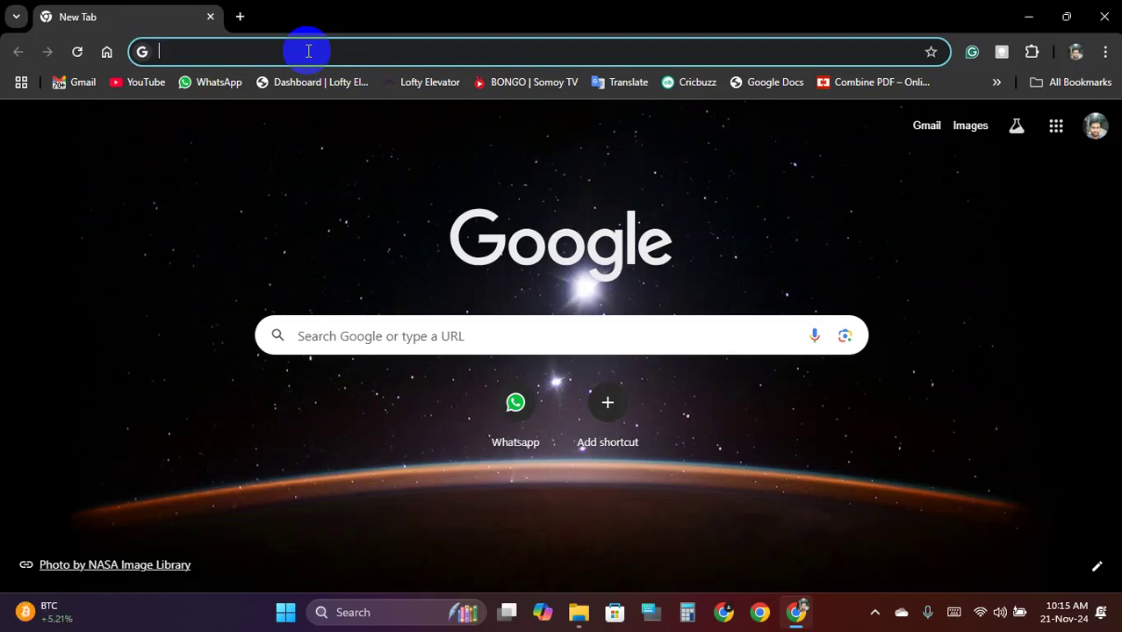
# Place the cursor in the search box on a new Chrome tab's Google start page
pyautogui.click(308, 51)
# Search Google for 'id card design' and browse the image results
pyautogui.write('id card')
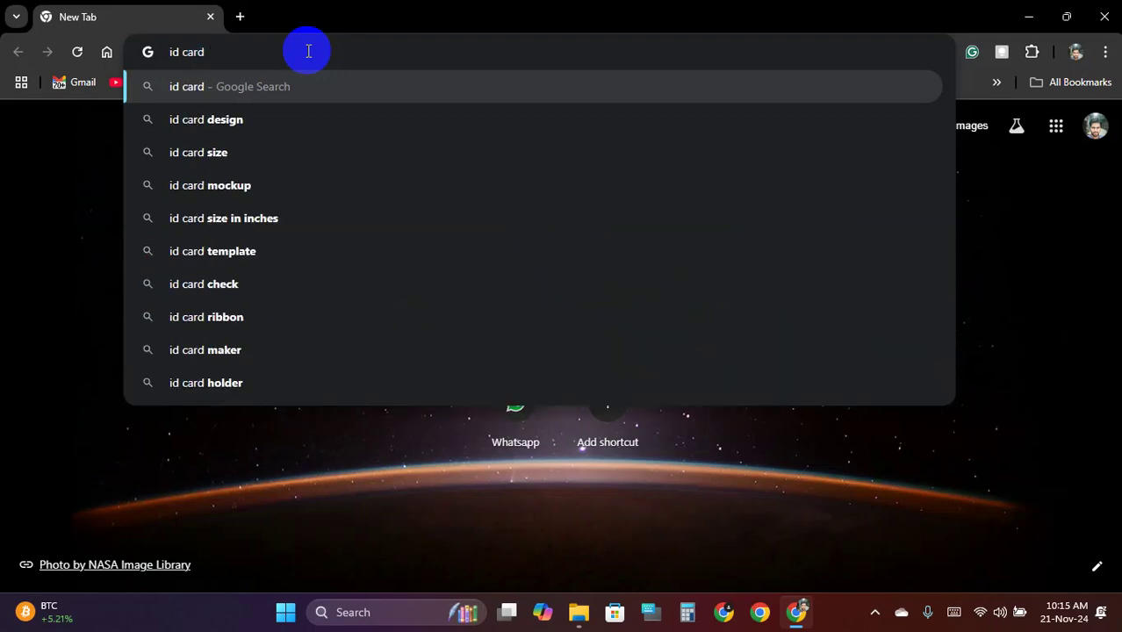
pyautogui.click(290, 114)
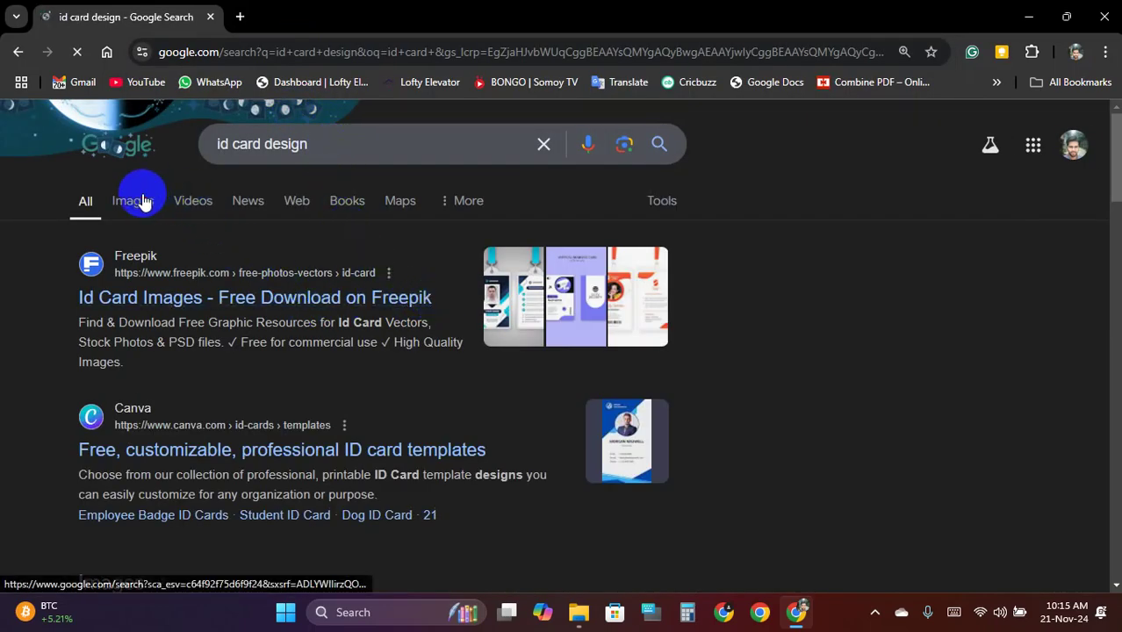
pyautogui.click(148, 199)
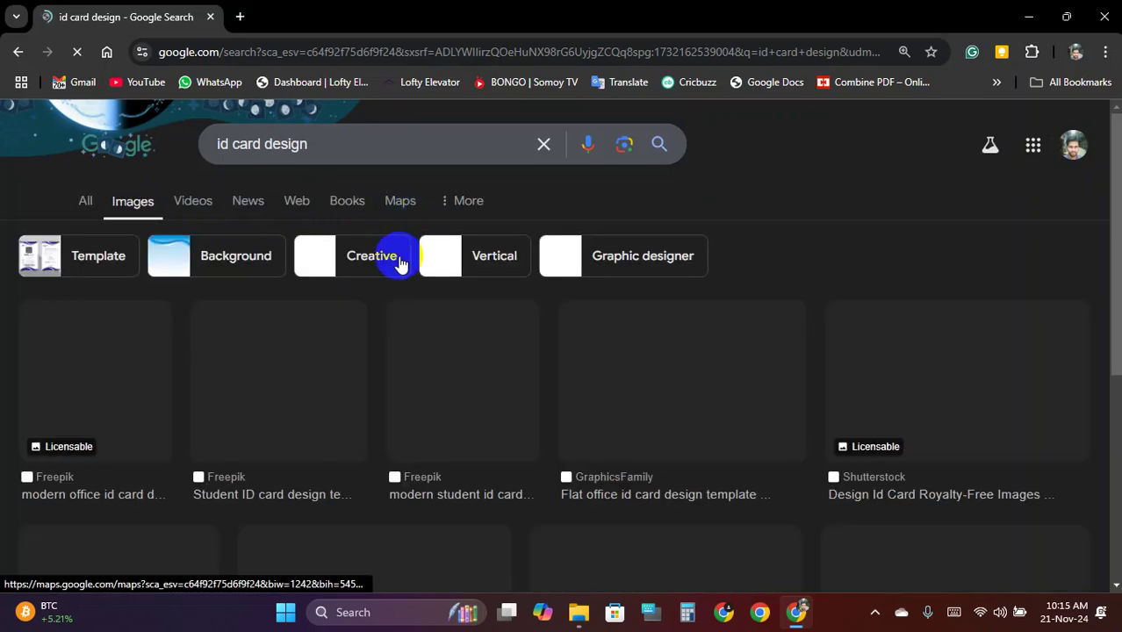
pyautogui.scroll(-1, 386, 281)
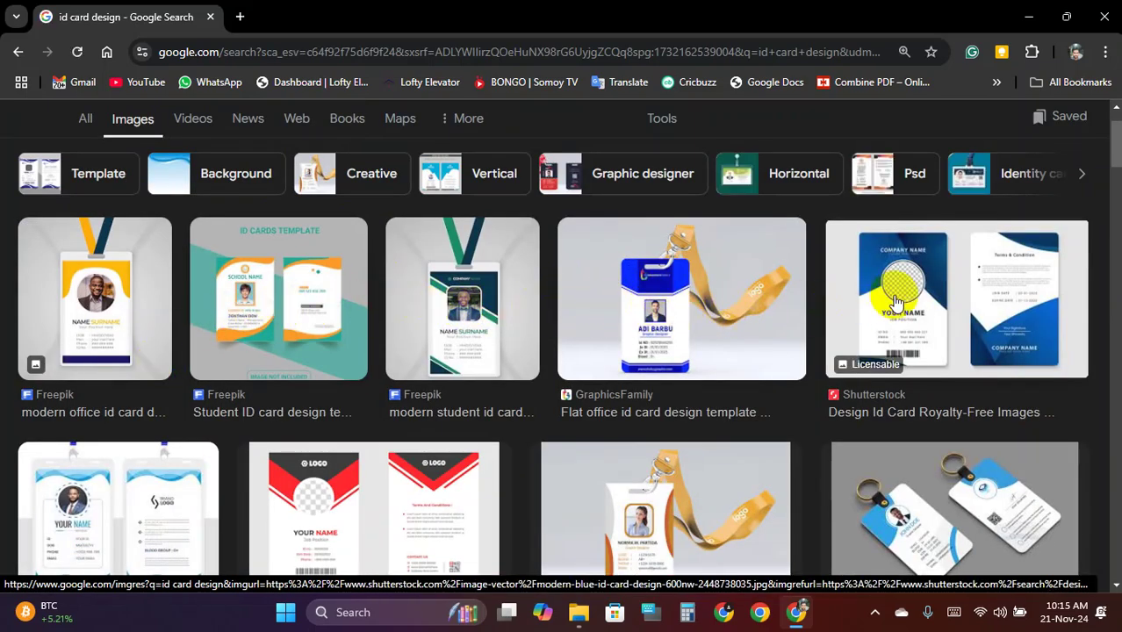
# Preview the Shutterstock blue ID card design and open its source page in a new tab
pyautogui.click(965, 290)
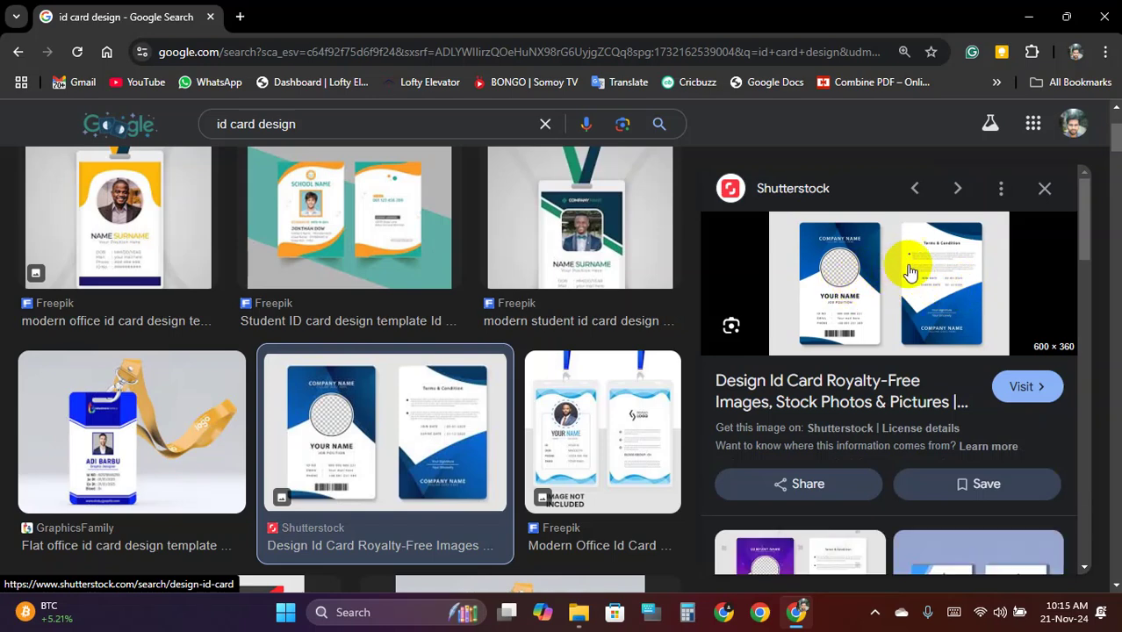
pyautogui.rightClick(920, 267)
pyautogui.click(966, 275)
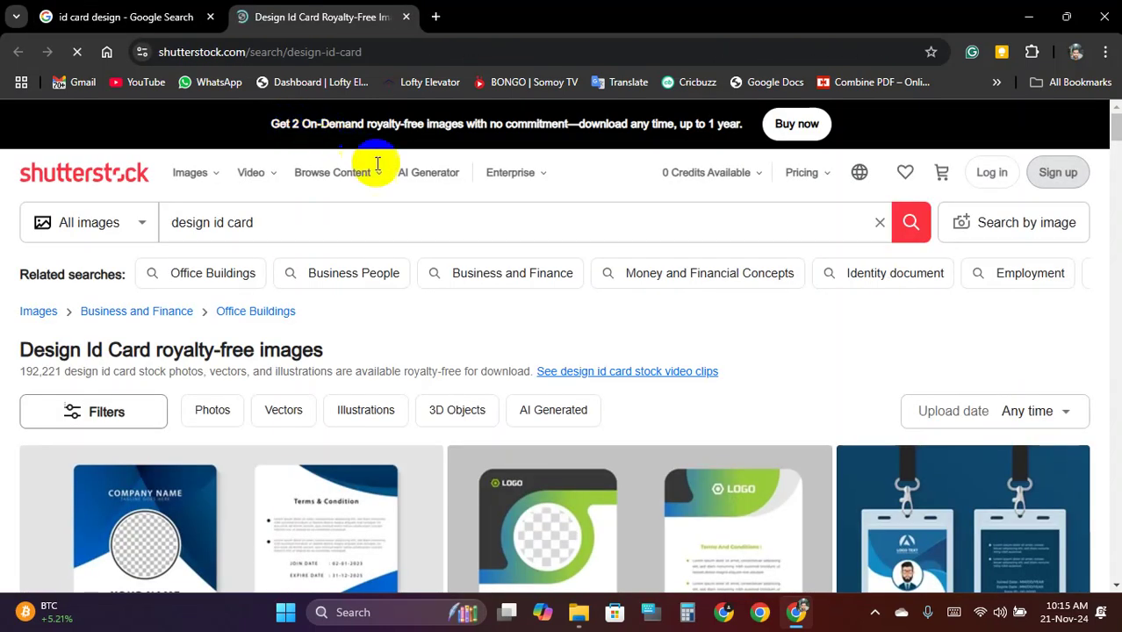
# Scroll through the Shutterstock design id card results, then close that tab
pyautogui.scroll(-3, 300, 338)
pyautogui.scroll(1, 158, 321)
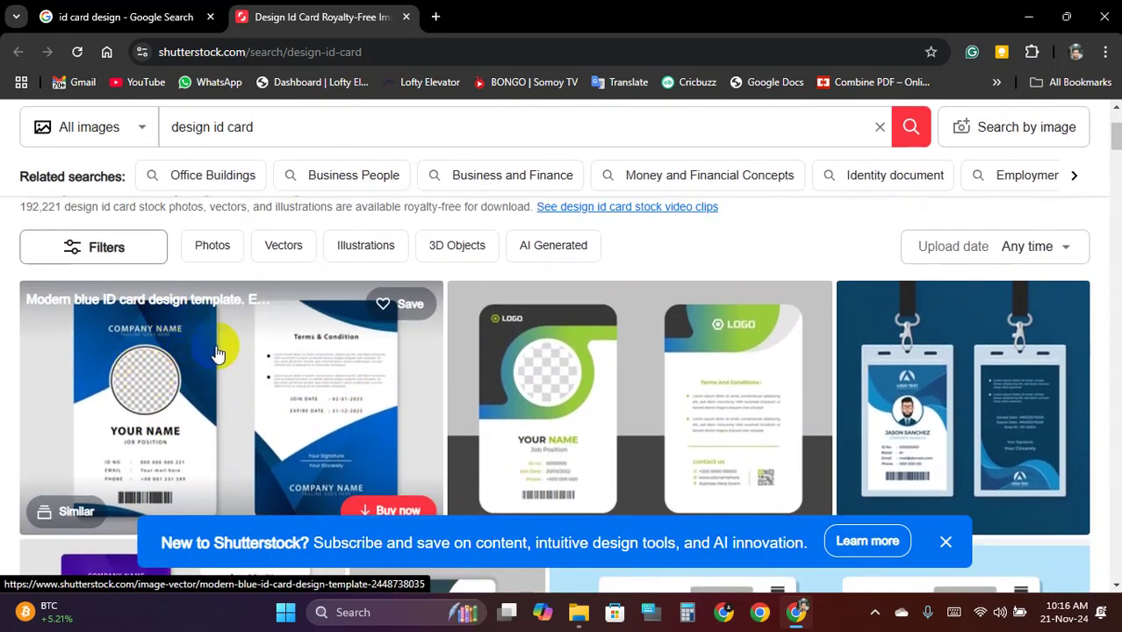
pyautogui.scroll(-3, 339, 334)
pyautogui.scroll(-3, 554, 358)
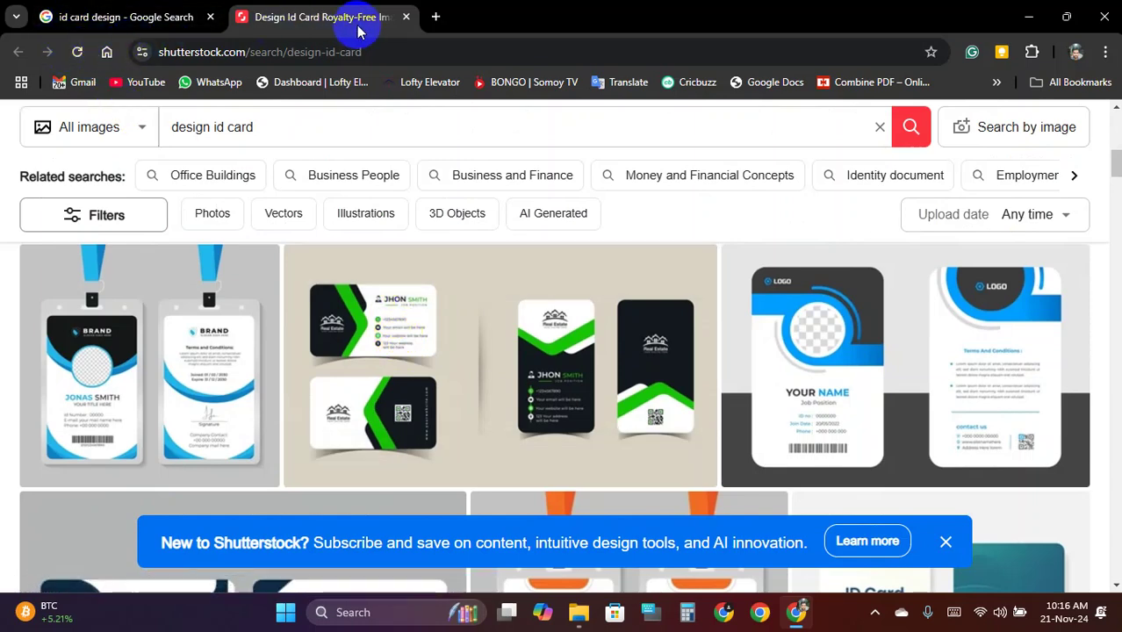
pyautogui.click(406, 17)
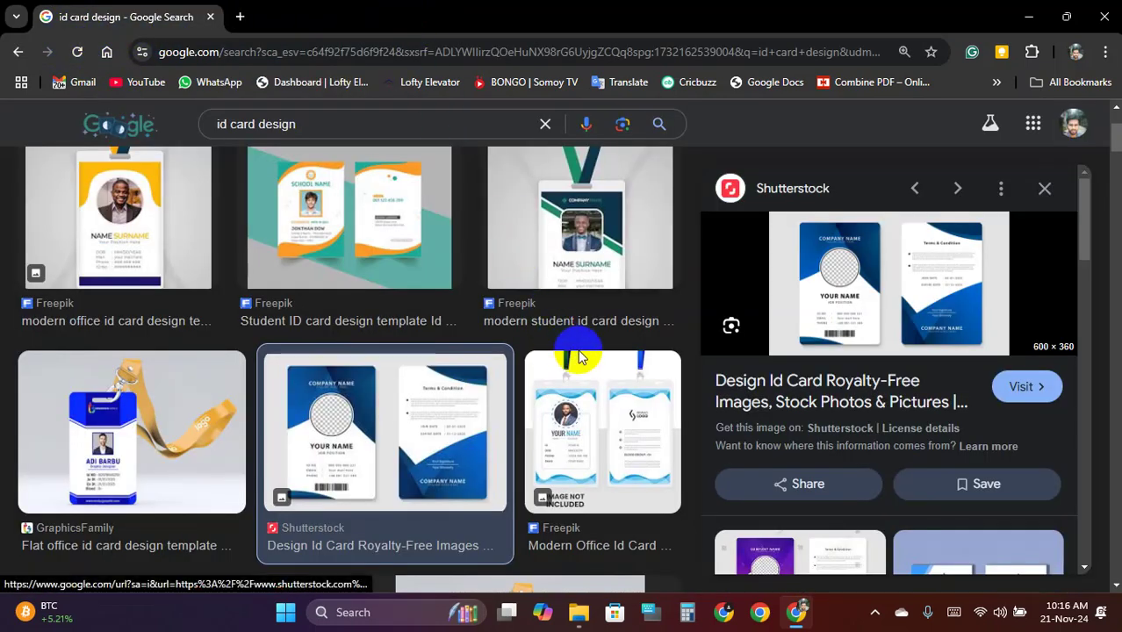
# Scroll down the image results and preview the Behance Identity Card Design image
pyautogui.scroll(-2, 573, 354)
pyautogui.scroll(-3, 573, 354)
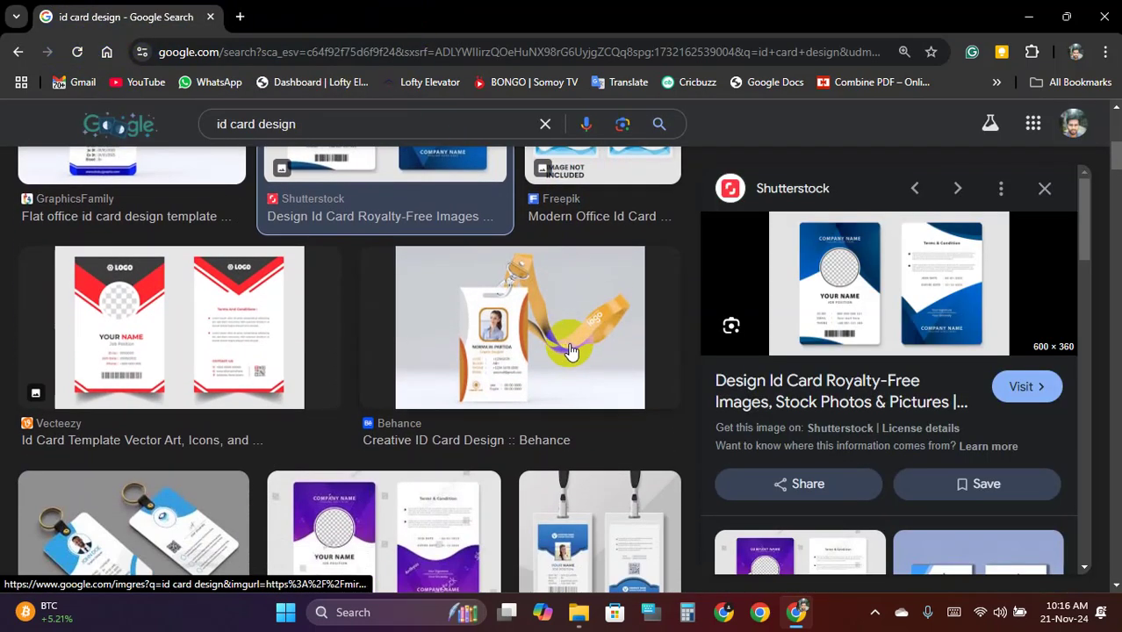
pyautogui.scroll(-2, 571, 352)
pyautogui.scroll(-2, 569, 340)
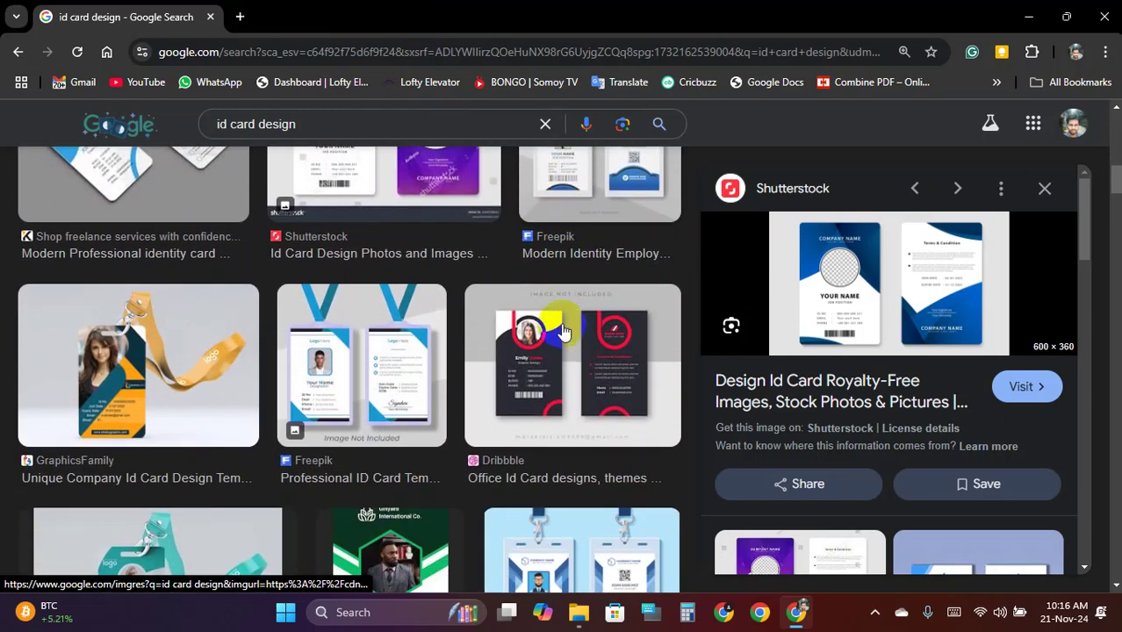
pyautogui.scroll(-4, 233, 307)
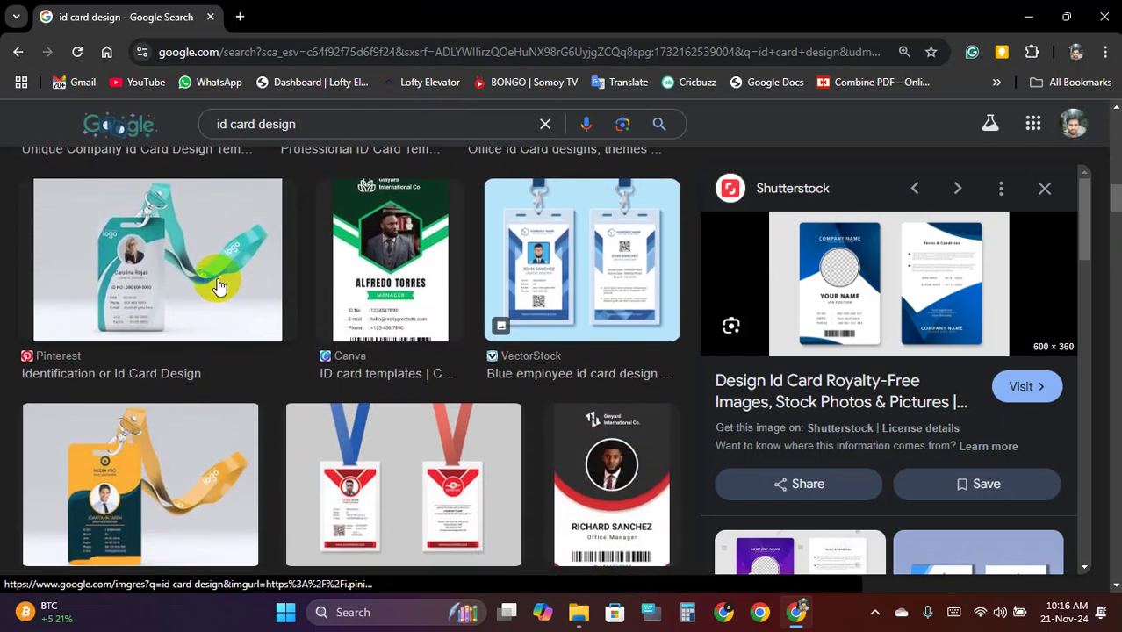
pyautogui.scroll(-2, 366, 270)
pyautogui.scroll(-3, 188, 326)
pyautogui.scroll(-4, 376, 320)
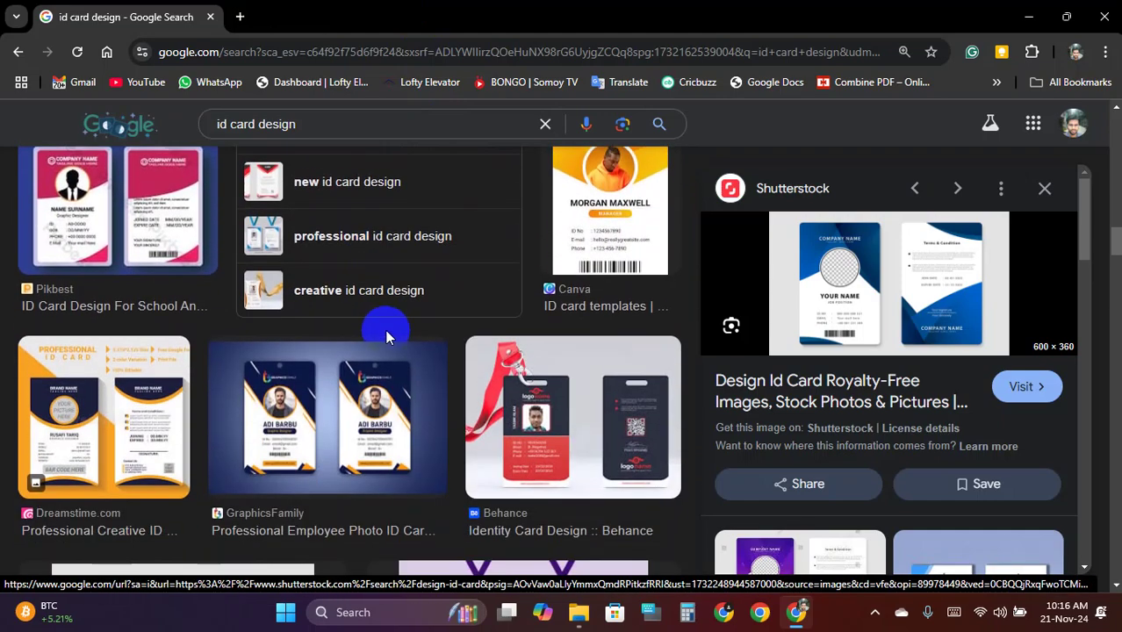
pyautogui.scroll(-1, 431, 328)
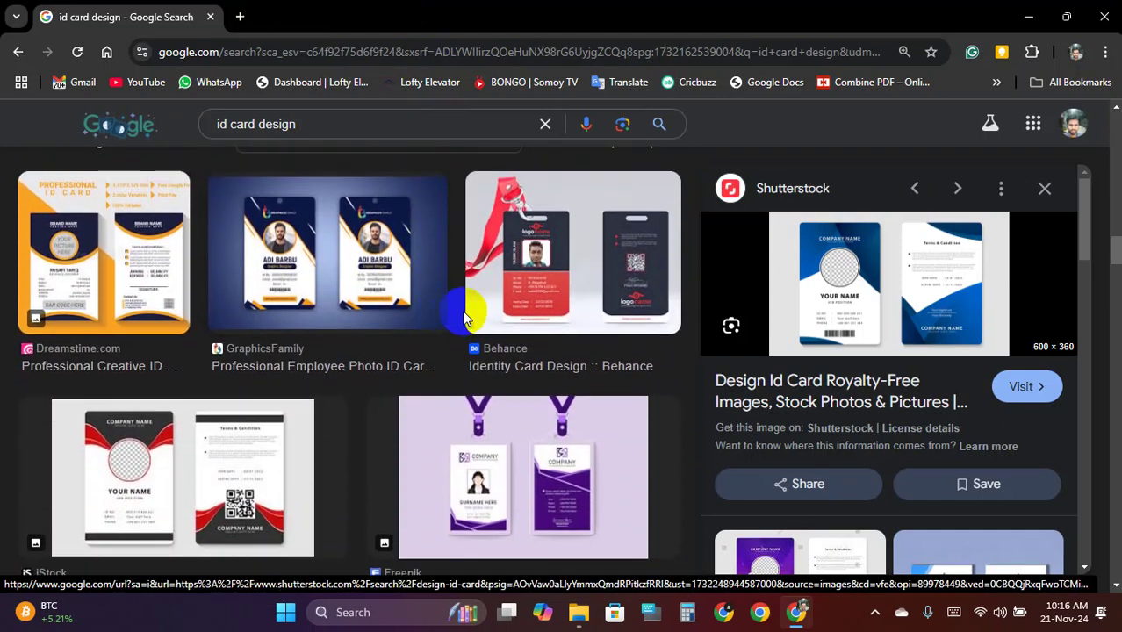
pyautogui.click(545, 254)
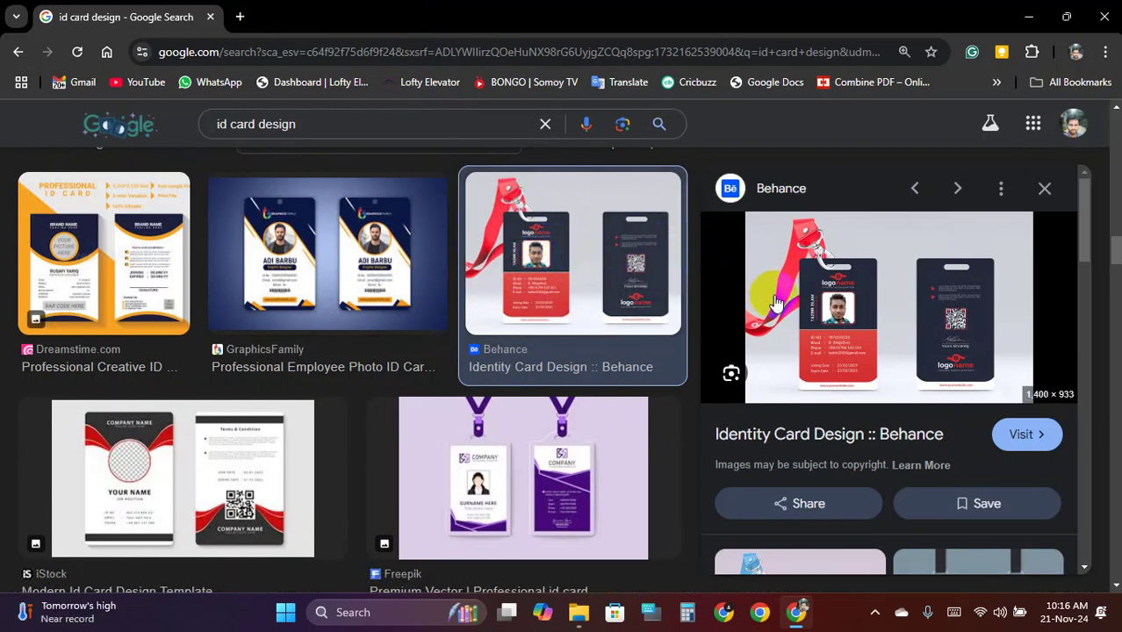
# Save the Behance card image to Downloads as 3e2b6898424369.5edbd4c7a4e64.jpg
pyautogui.rightClick(868, 299)
pyautogui.scroll(-2, 957, 516)
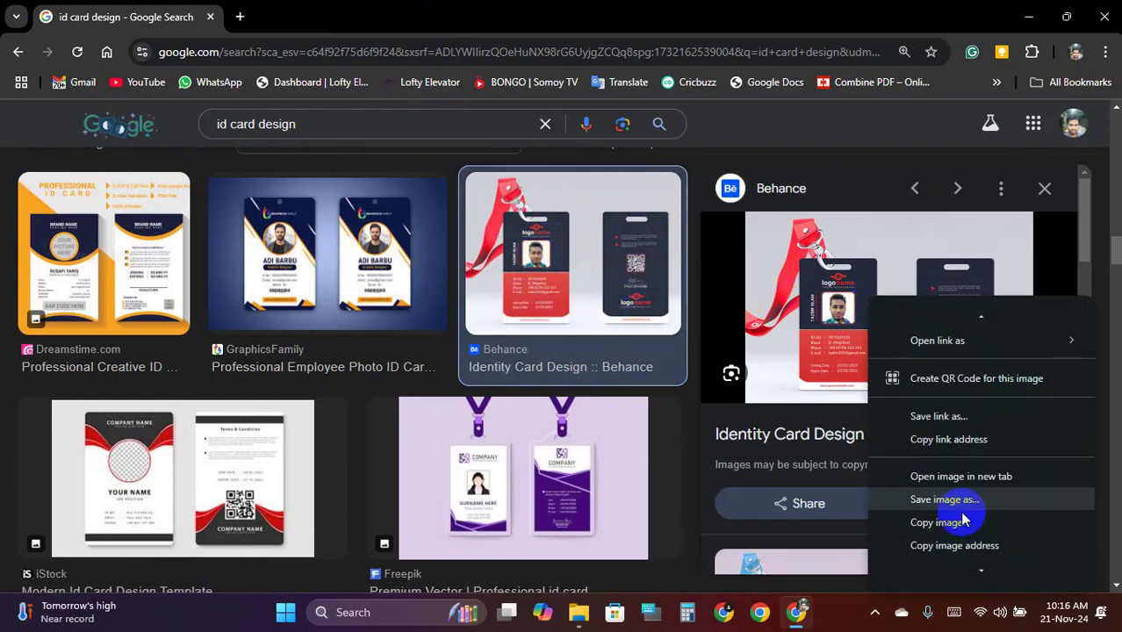
pyautogui.click(980, 502)
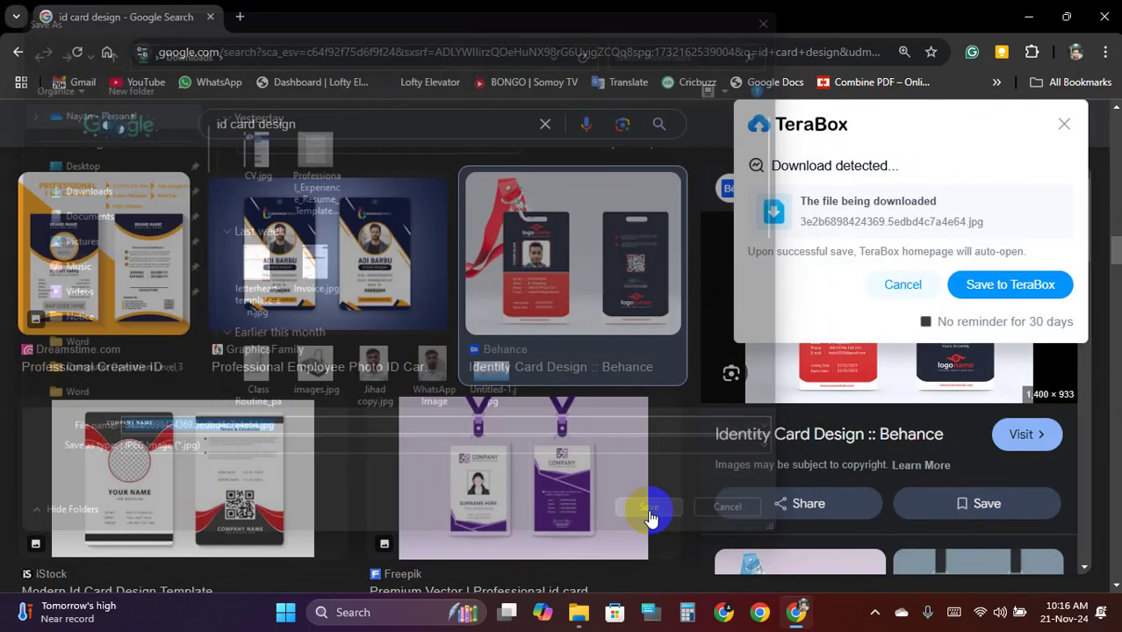
pyautogui.click(664, 520)
pyautogui.click(1072, 125)
pyautogui.click(1046, 52)
pyautogui.click(938, 124)
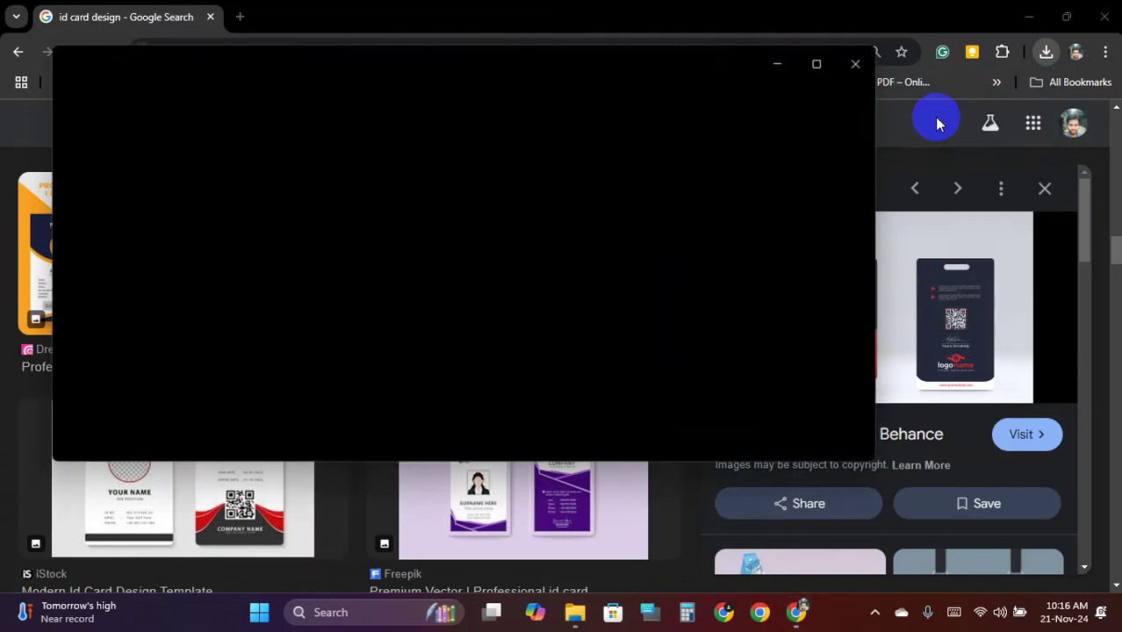
pyautogui.scroll(5, 434, 243)
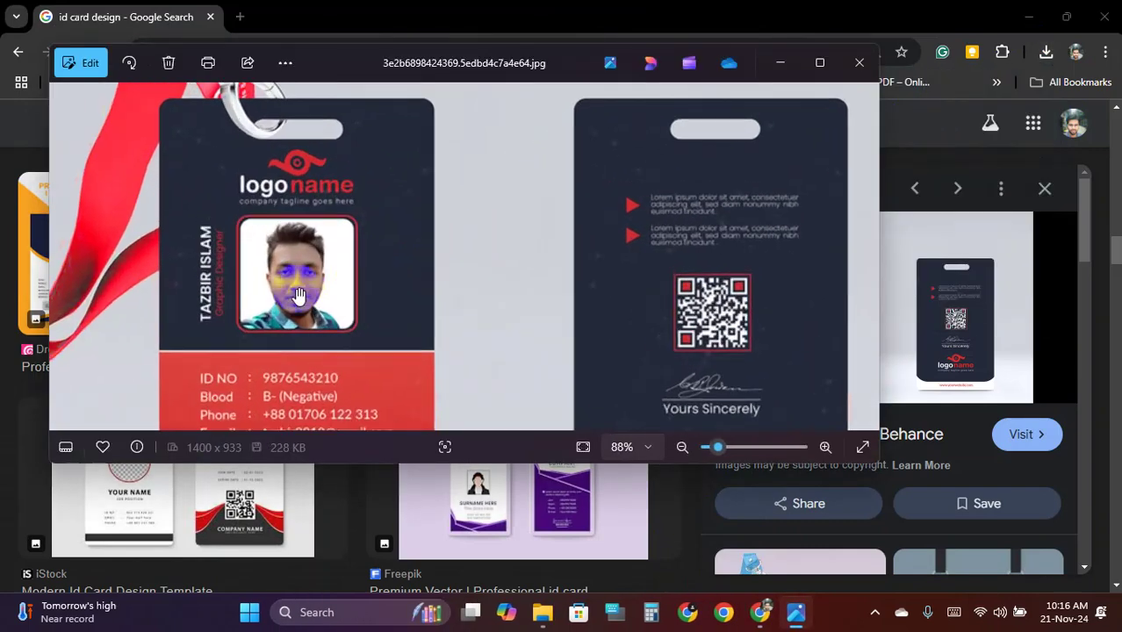
pyautogui.moveTo(371, 239); pyautogui.dragTo(400, 377)
pyautogui.scroll(-4, 404, 263)
pyautogui.moveTo(330, 347); pyautogui.dragTo(321, 282)
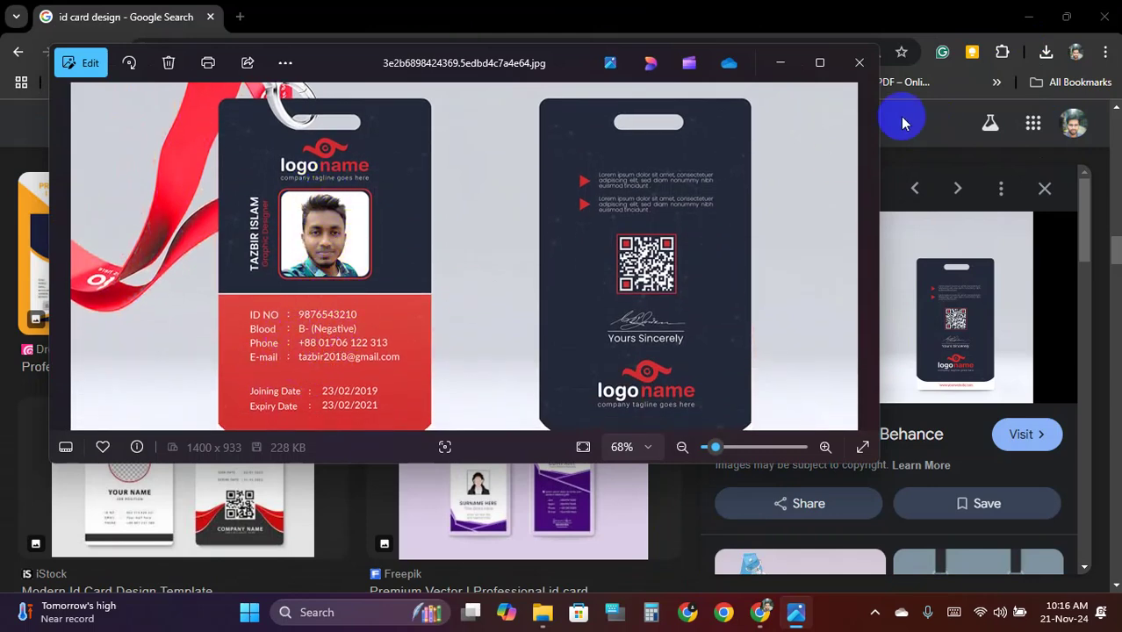
pyautogui.click(820, 62)
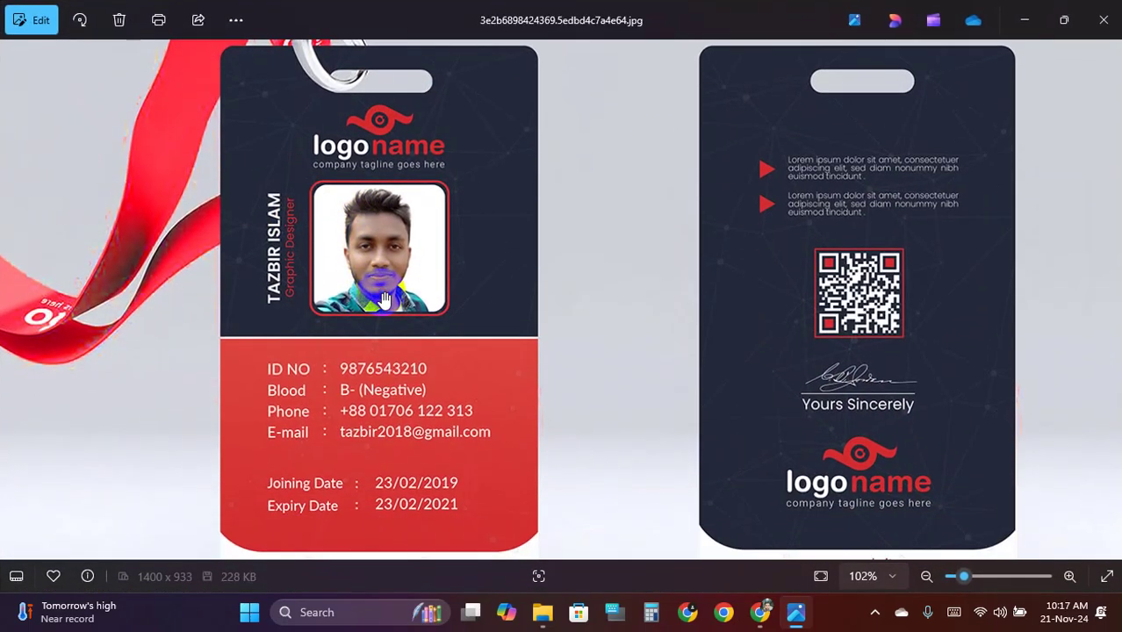
pyautogui.scroll(1, 359, 271)
pyautogui.scroll(1, 360, 263)
pyautogui.scroll(-1, 362, 263)
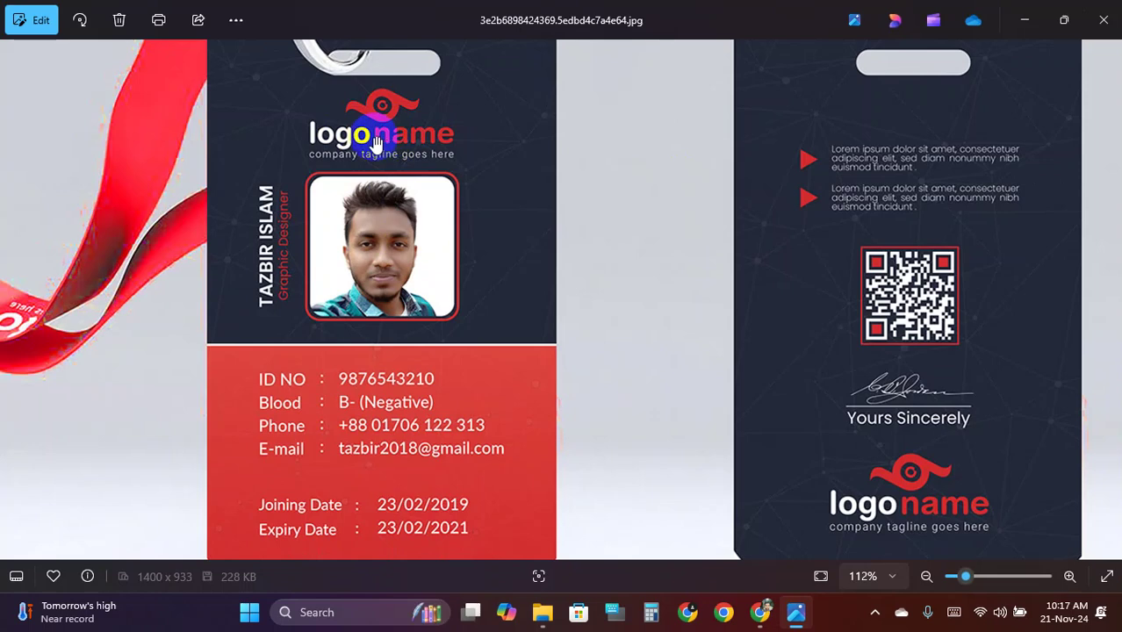
pyautogui.click(418, 310)
pyautogui.moveTo(418, 310); pyautogui.dragTo(414, 195)
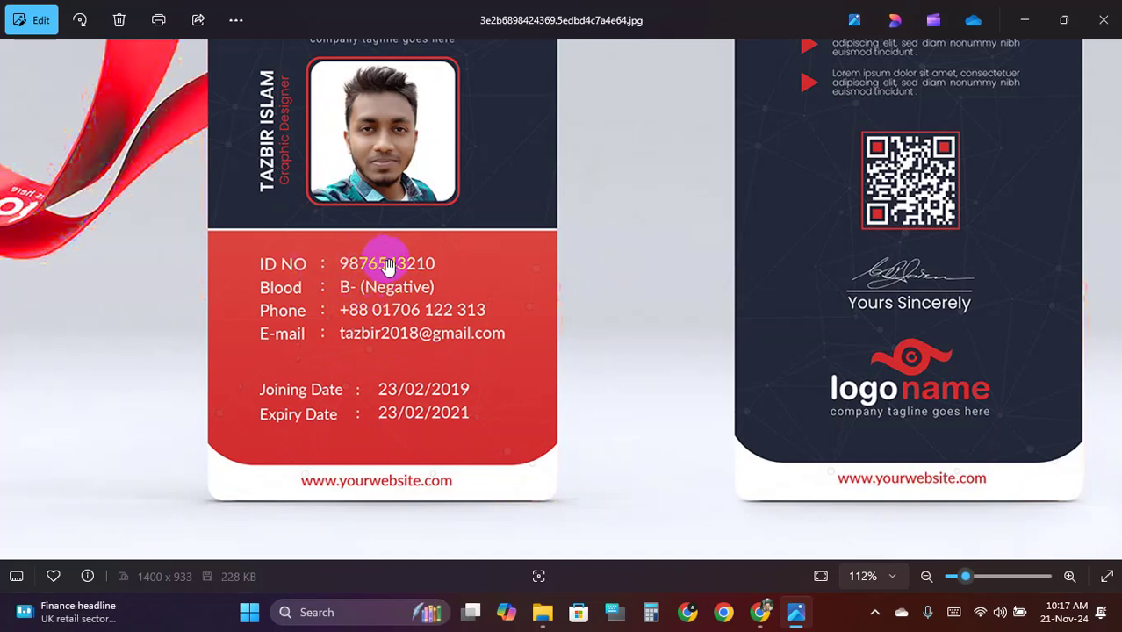
pyautogui.scroll(-1, 389, 266)
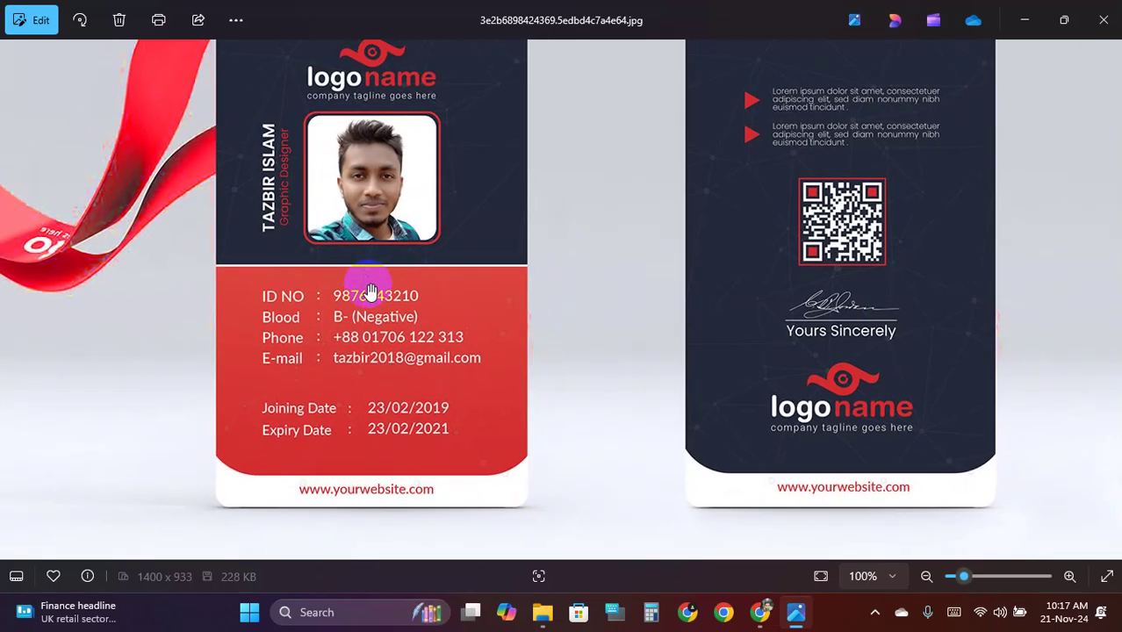
pyautogui.scroll(4, 389, 261)
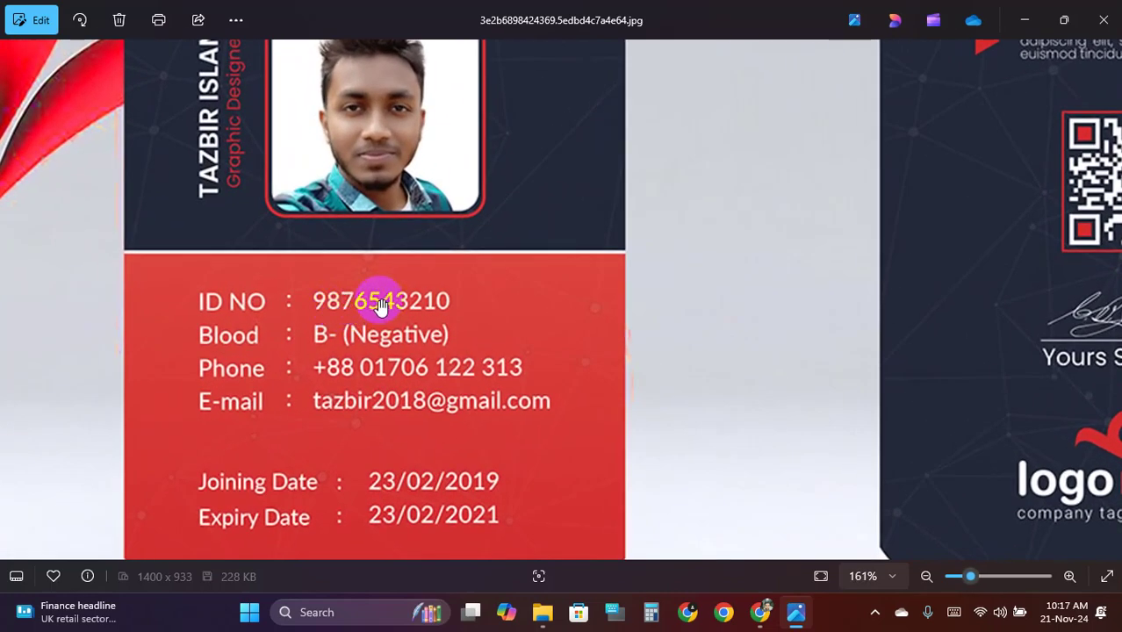
pyautogui.scroll(-3, 380, 303)
pyautogui.scroll(-4, 380, 306)
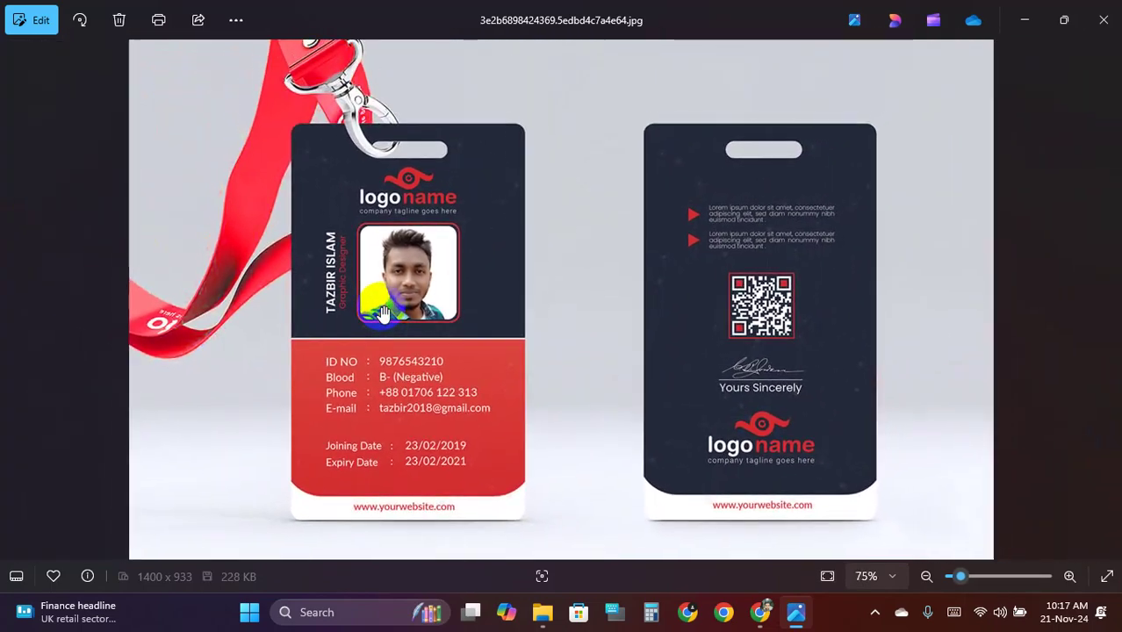
pyautogui.scroll(1, 380, 313)
pyautogui.scroll(2, 366, 352)
pyautogui.scroll(1, 366, 352)
pyautogui.scroll(-2, 366, 352)
pyautogui.scroll(1, 366, 352)
pyautogui.scroll(-2, 371, 358)
pyautogui.click(1107, 12)
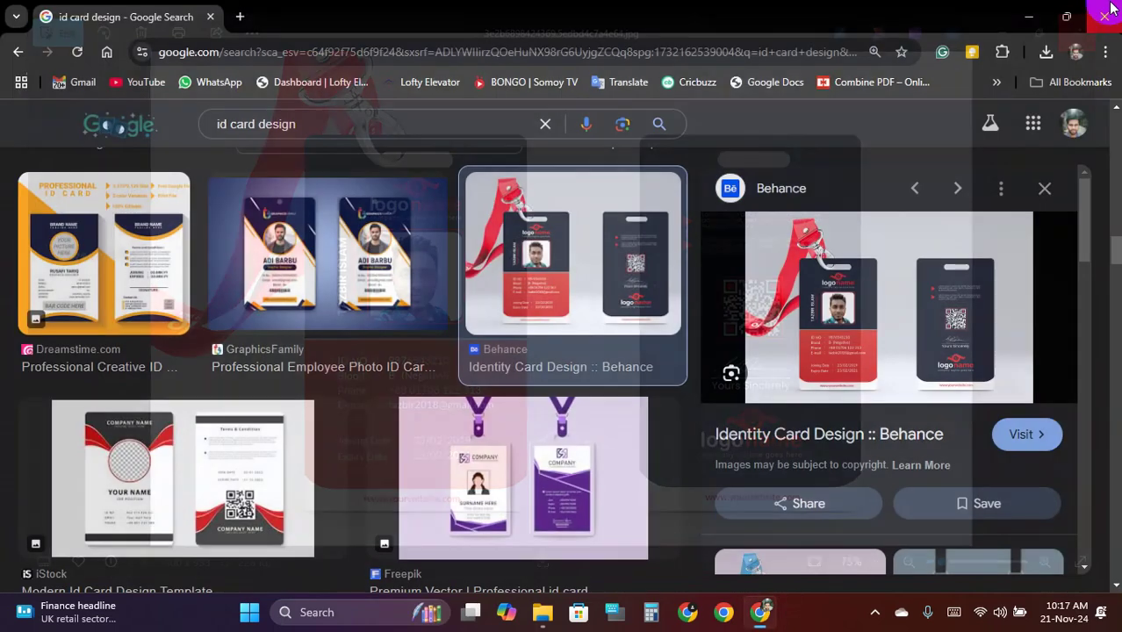
# Minimize Chrome, refresh the desktop, and briefly open then close This PC
pyautogui.click(1029, 14)
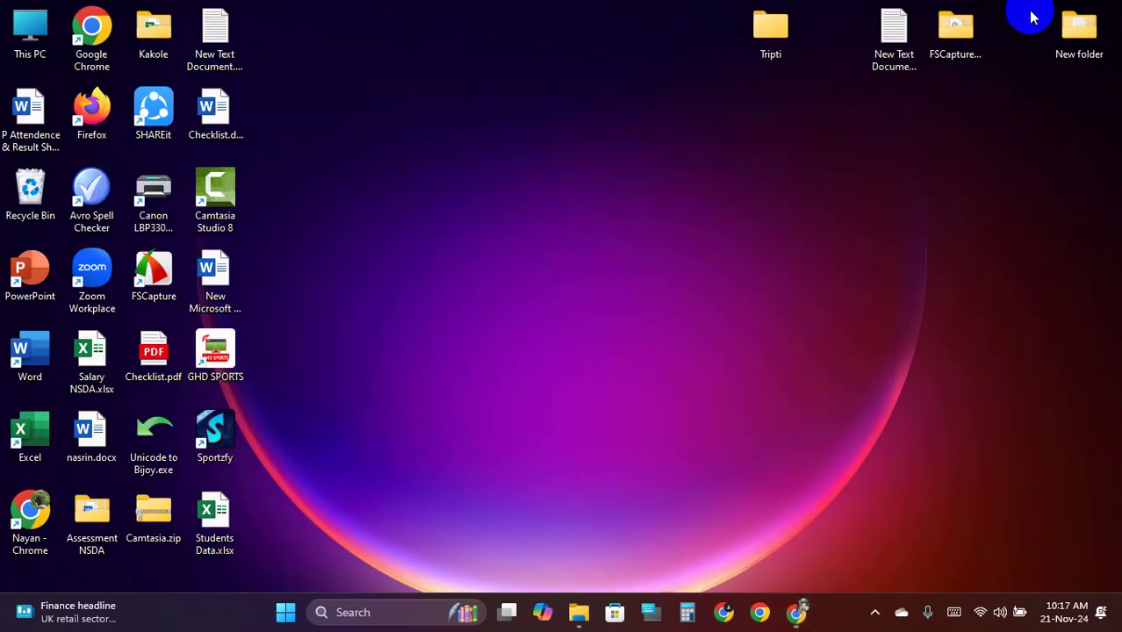
pyautogui.rightClick(323, 72)
pyautogui.click(516, 172)
pyautogui.doubleClick(32, 37)
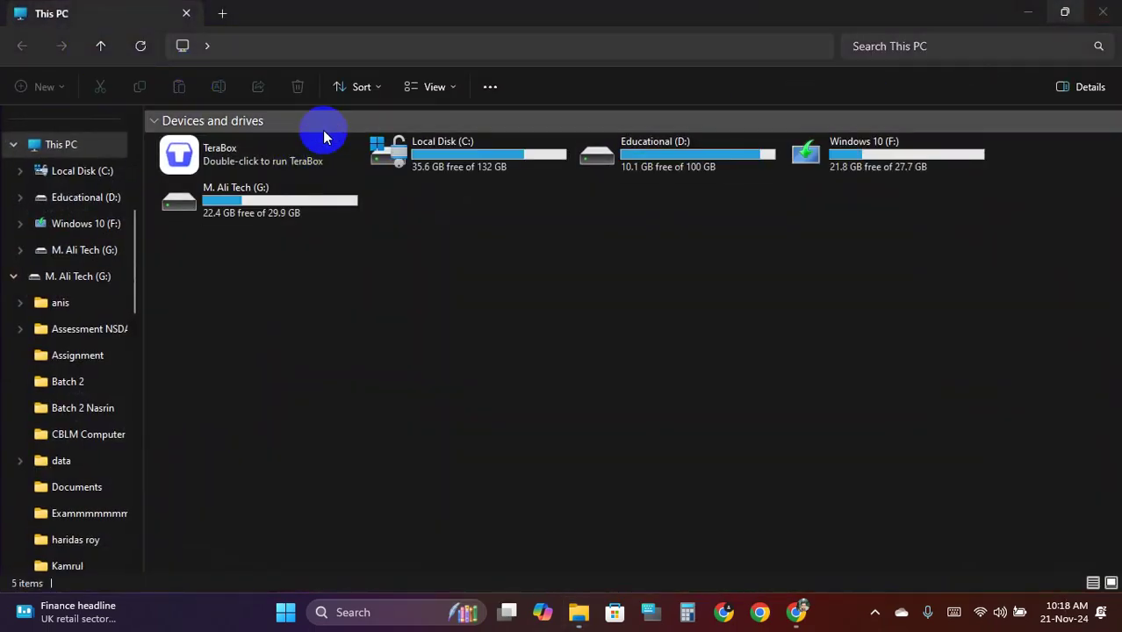
pyautogui.click(1103, 13)
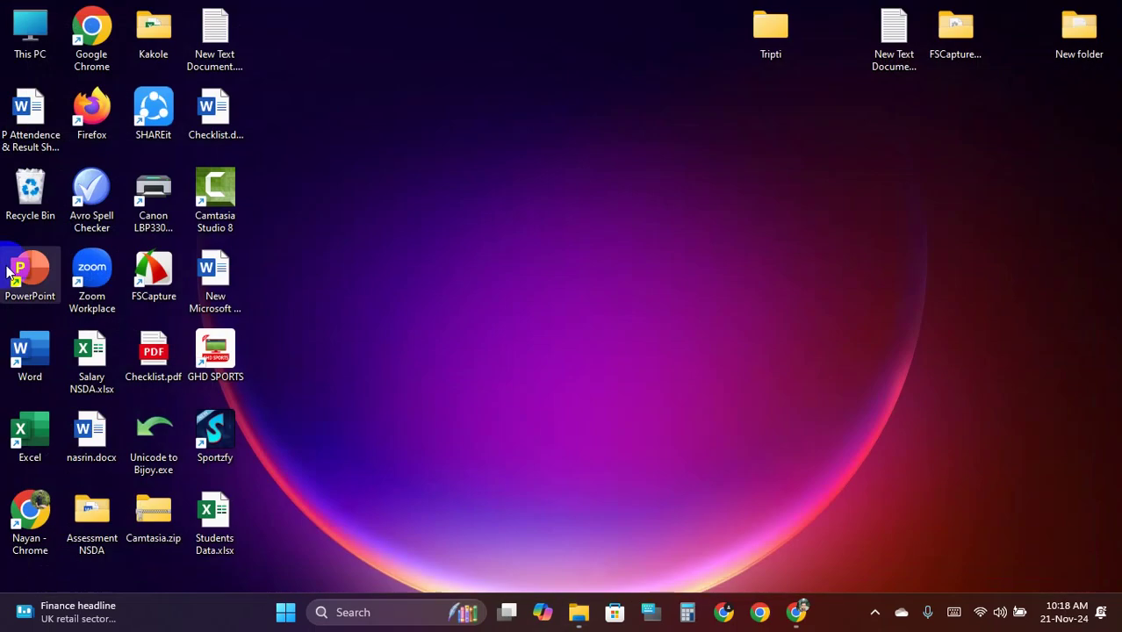
# Start Word with a blank document, then close Word again
pyautogui.doubleClick(37, 350)
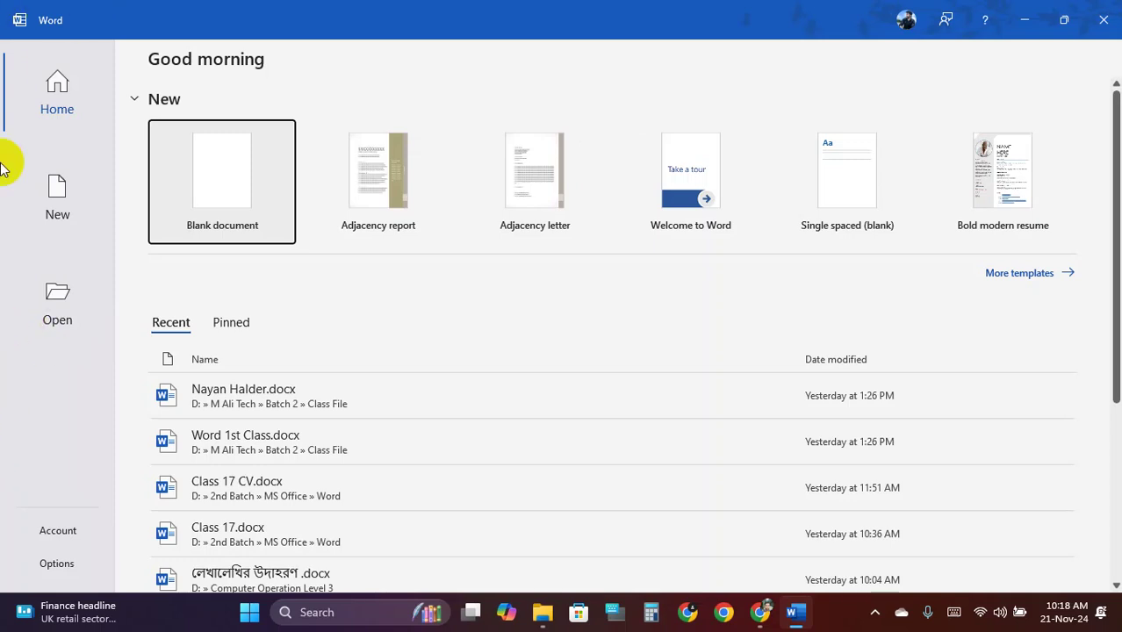
pyautogui.click(211, 172)
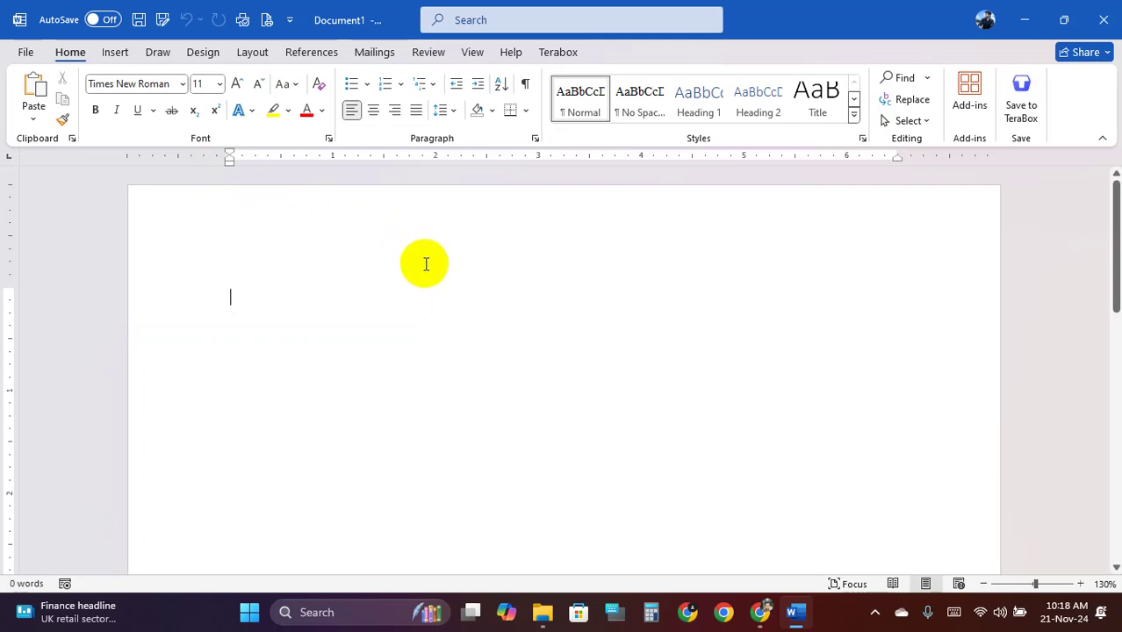
pyautogui.scroll(-5, 423, 260)
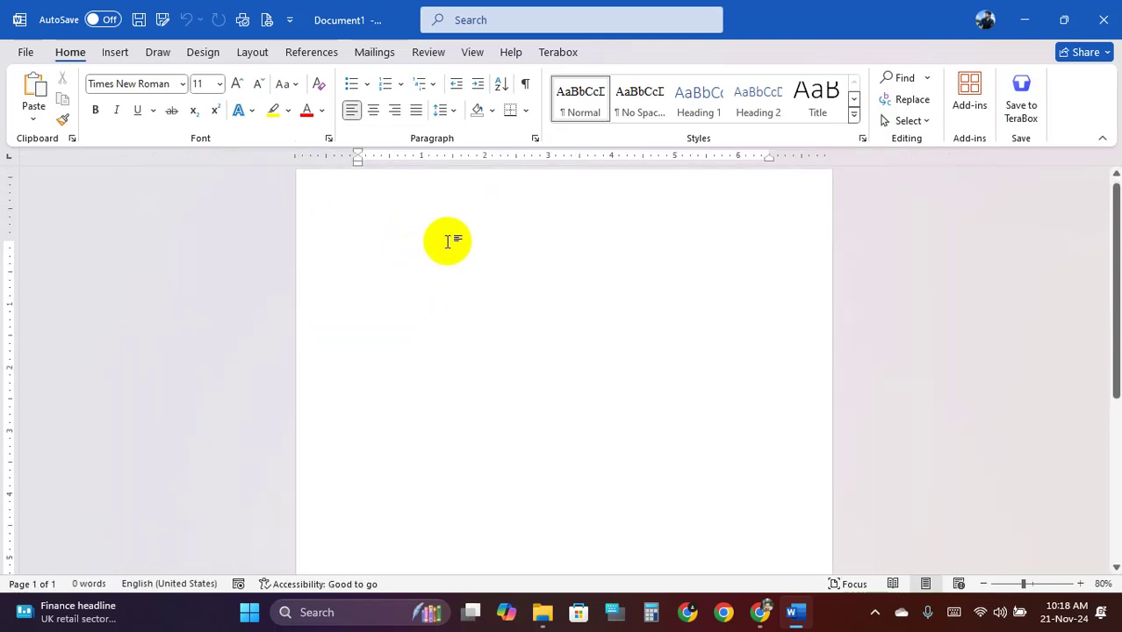
pyautogui.scroll(1, 449, 242)
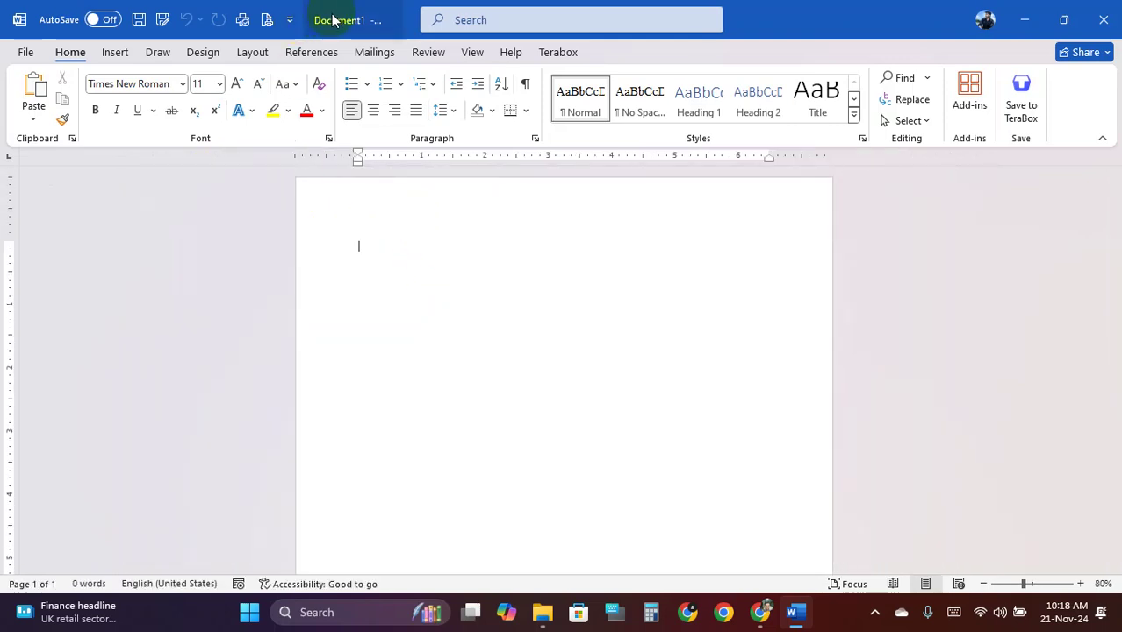
pyautogui.click(1106, 22)
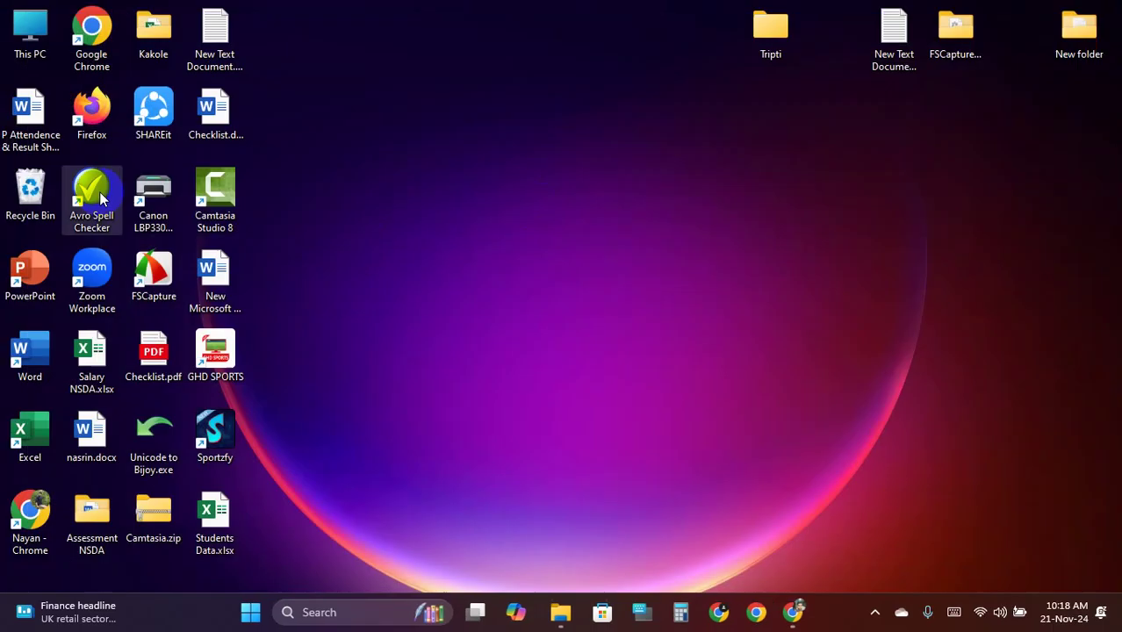
# Browse This PC to Educational (D:) > 2nd Batch > MS Office > Word
pyautogui.doubleClick(14, 40)
pyautogui.click(845, 156)
pyautogui.click(660, 161)
pyautogui.doubleClick(659, 161)
pyautogui.doubleClick(208, 164)
pyautogui.doubleClick(200, 141)
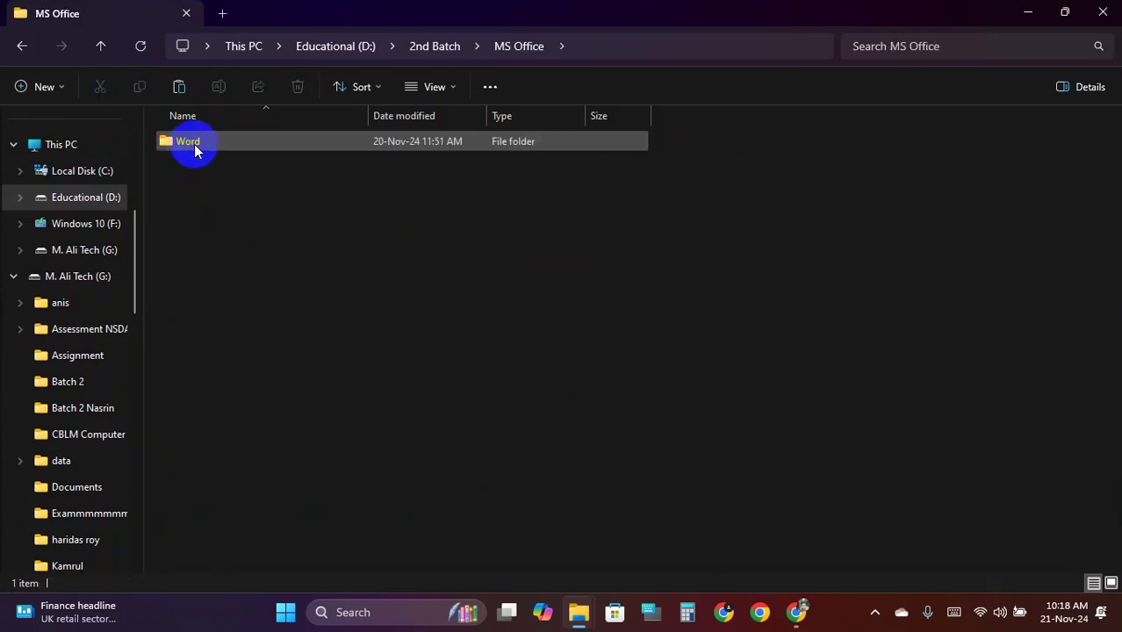
pyautogui.doubleClick(241, 140)
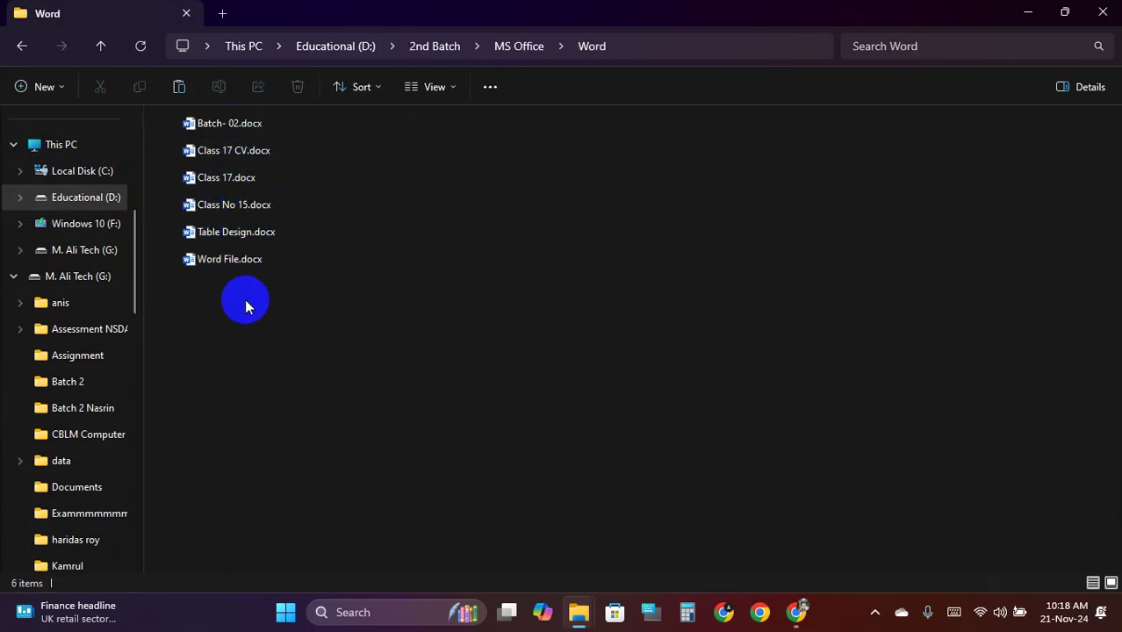
# Create a new Word document there named 'Class No 18, Mail Marge.docx'
pyautogui.rightClick(245, 303)
pyautogui.moveTo(446, 192)
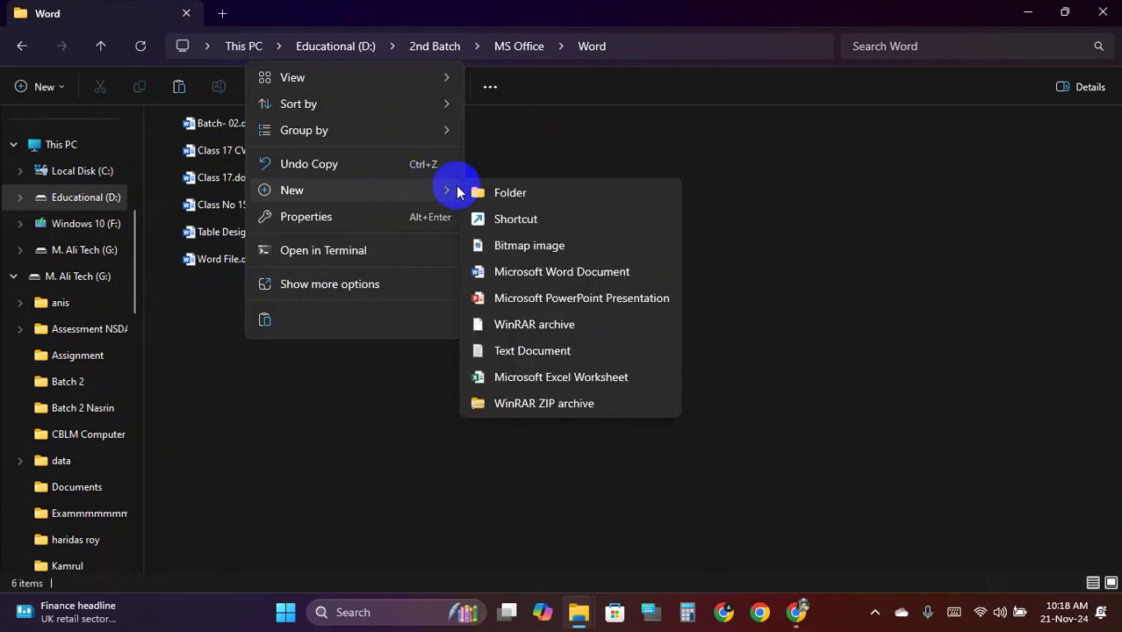
pyautogui.click(562, 272)
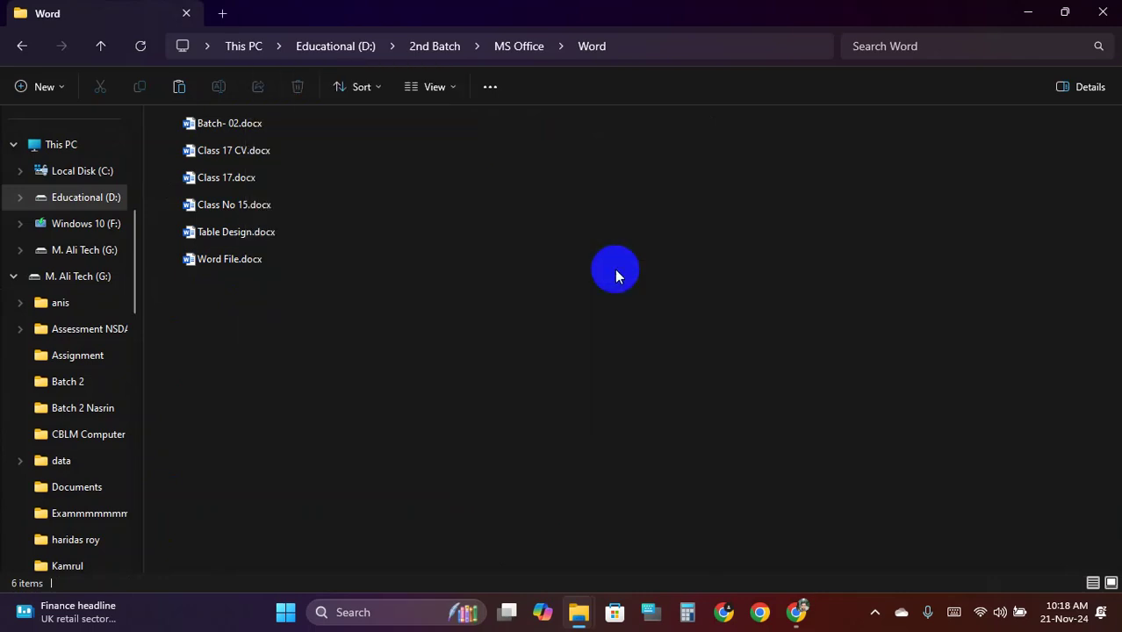
pyautogui.write('Class No 18, Mail Marge.docx')
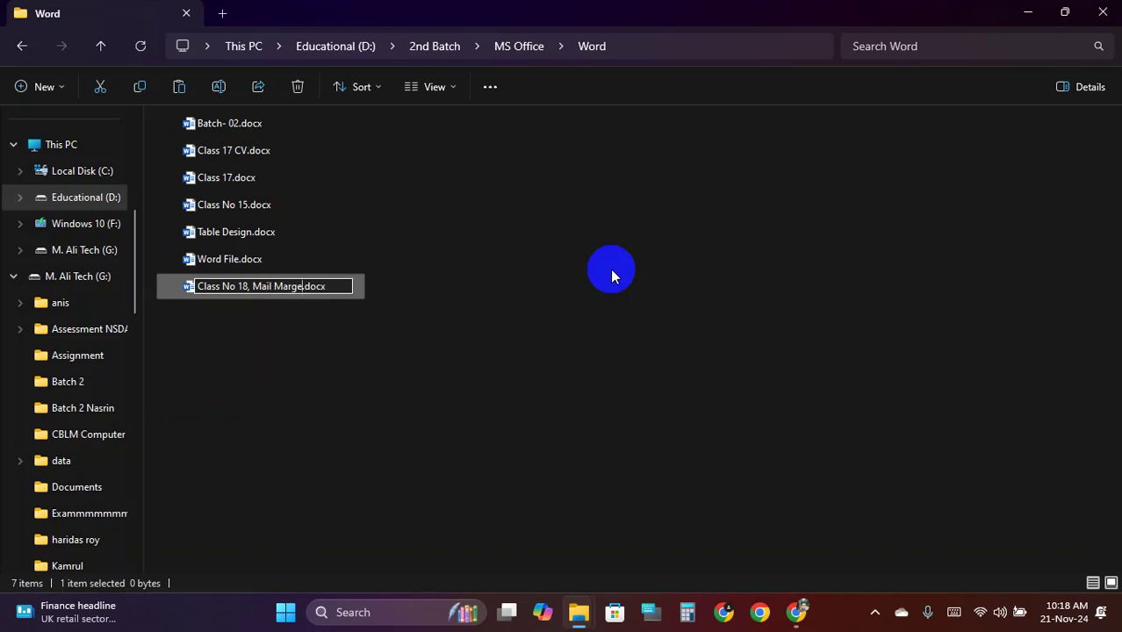
pyautogui.press('Return')
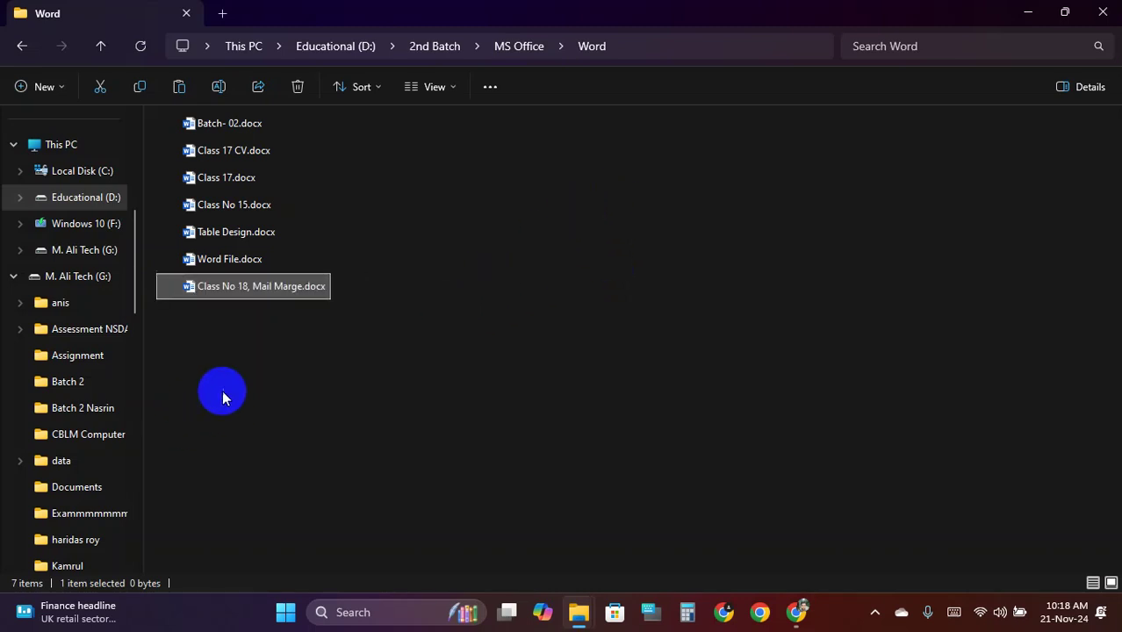
pyautogui.click(249, 379)
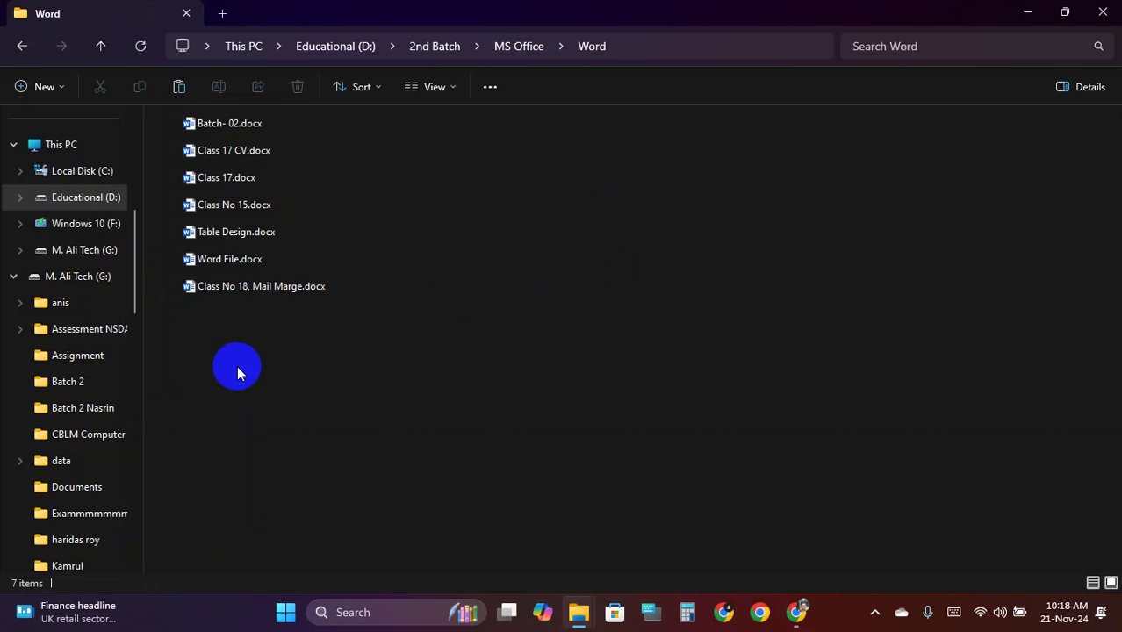
# Open Class No 18, Mail Marge.docx in Word and mark a screen area for annotation
pyautogui.doubleClick(258, 290)
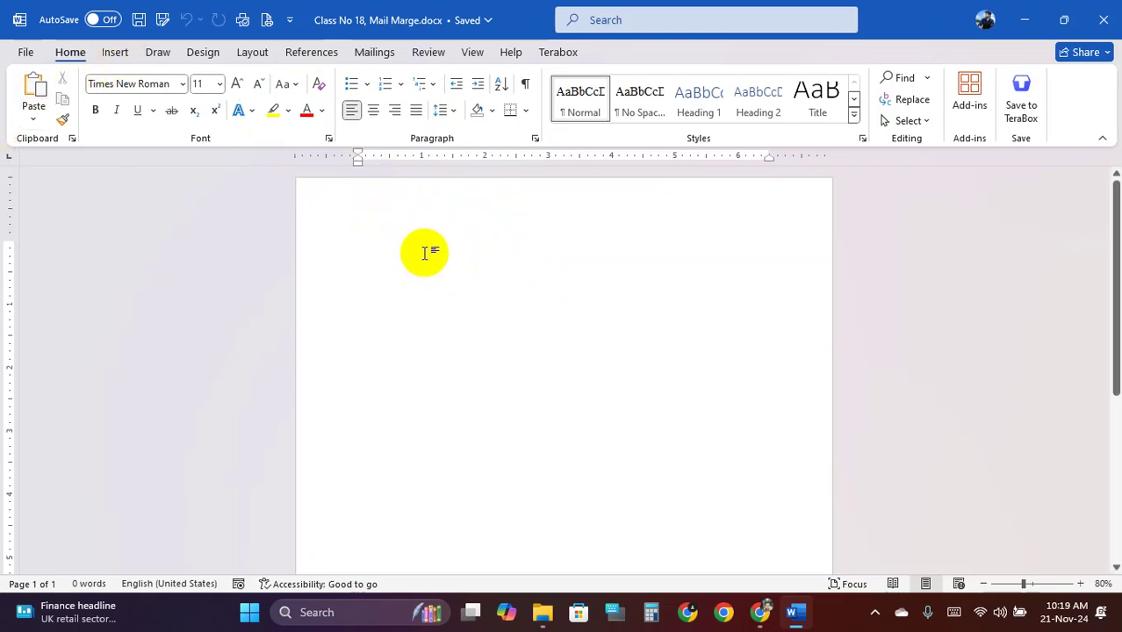
pyautogui.keyDown('ctrl'); pyautogui.scroll(-3, 430, 253); pyautogui.keyUp('ctrl')
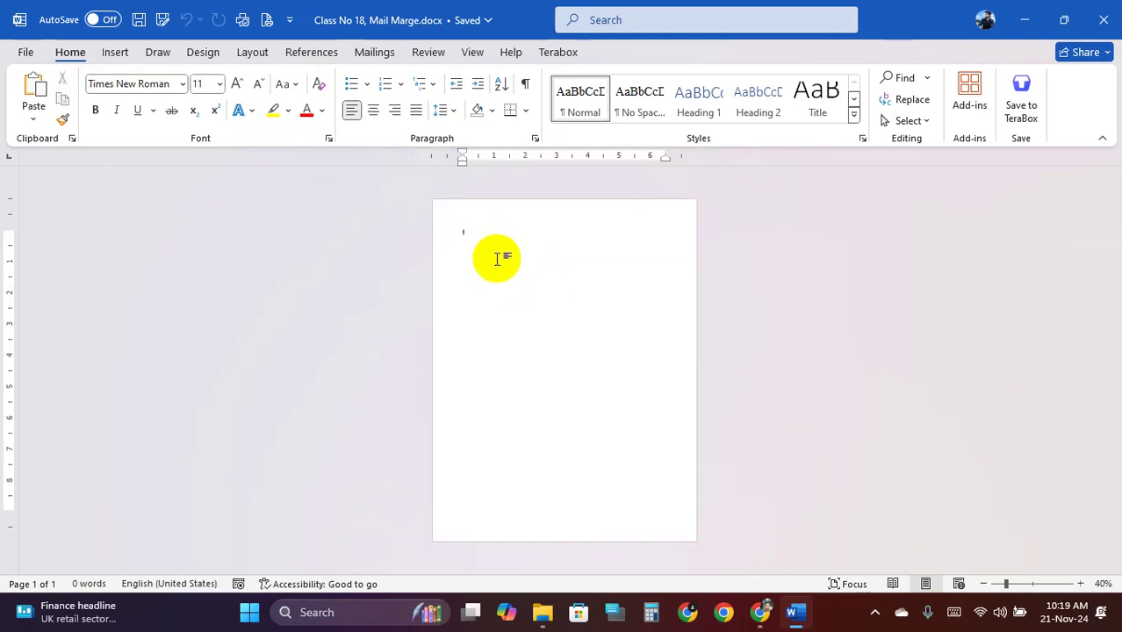
pyautogui.keyDown('ctrl'); pyautogui.scroll(1, 496, 255); pyautogui.keyUp('ctrl')
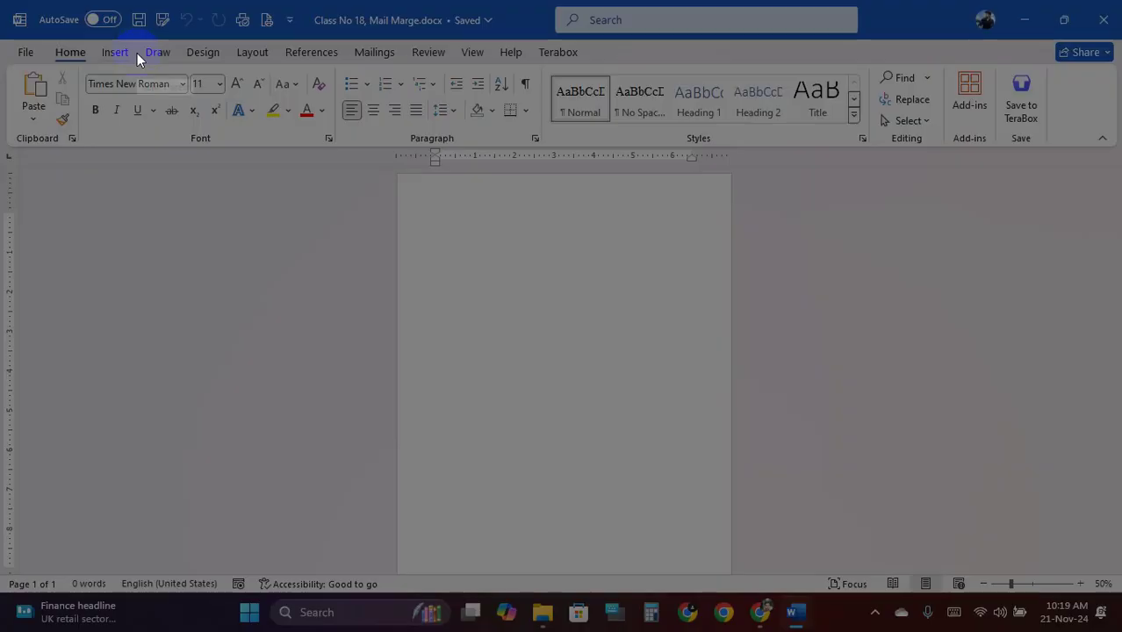
pyautogui.moveTo(0, 0); pyautogui.dragTo(934, 584)
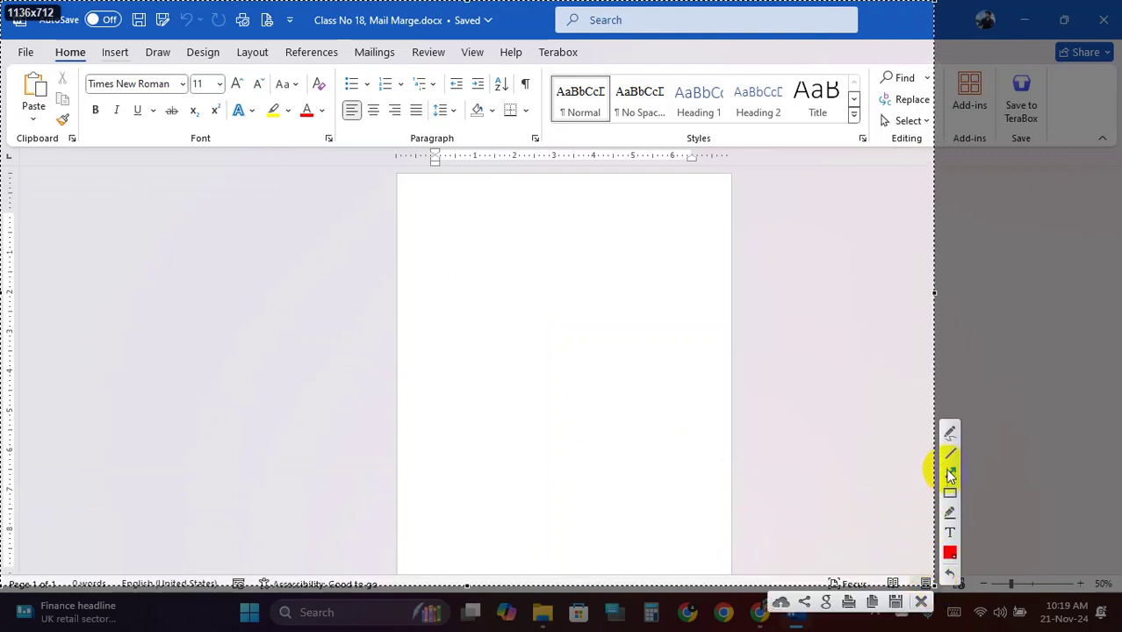
pyautogui.click(950, 492)
pyautogui.moveTo(396, 175)
pyautogui.mouseDown()
pyautogui.moveTo(545, 322)
pyautogui.moveTo(543, 361)
pyautogui.moveTo(518, 343)
pyautogui.mouseUp()
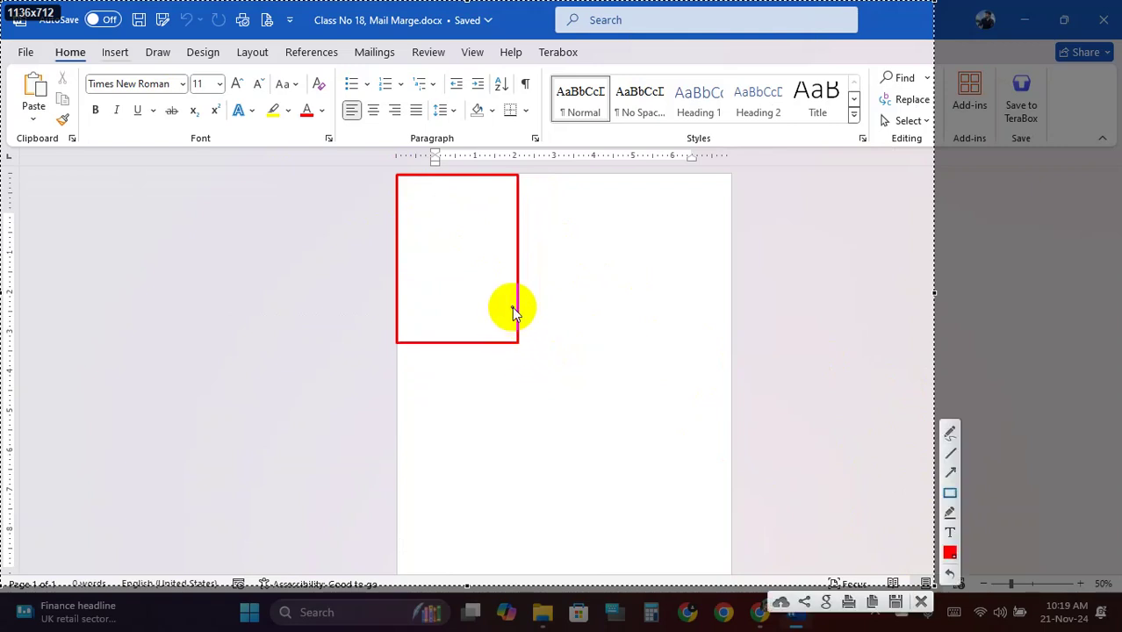
pyautogui.moveTo(520, 176); pyautogui.dragTo(628, 345)
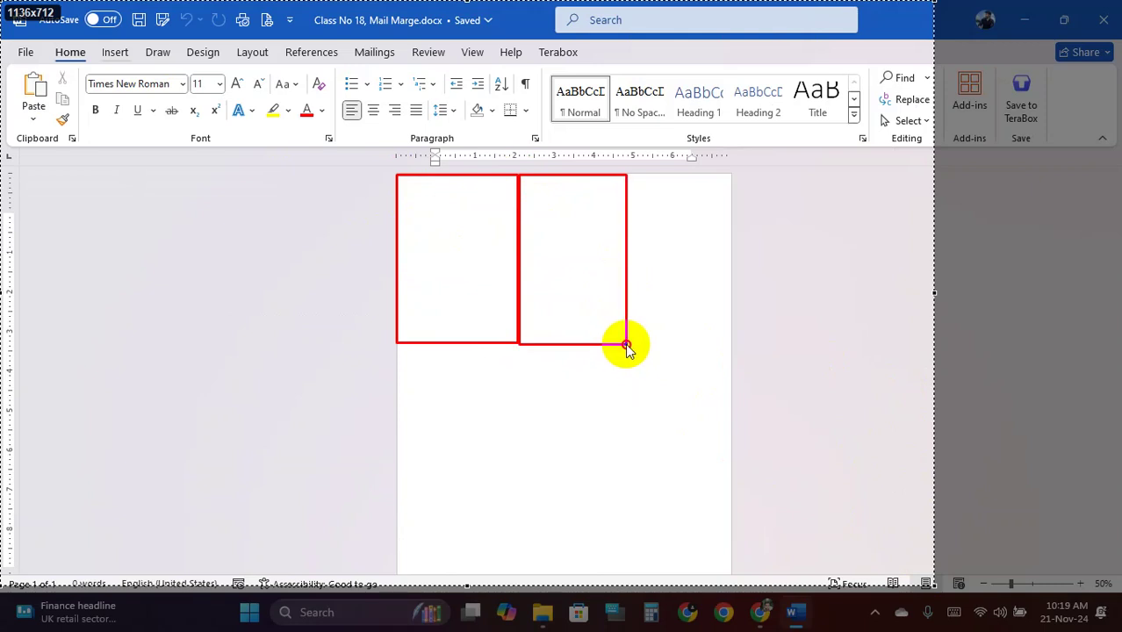
pyautogui.moveTo(627, 344); pyautogui.dragTo(627, 344)
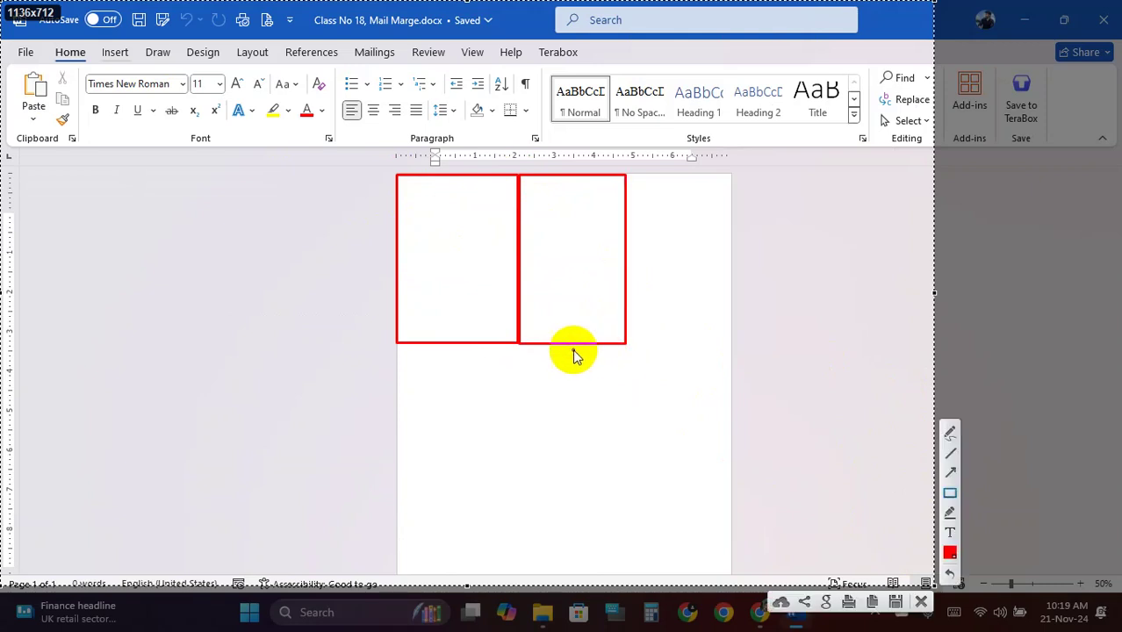
pyautogui.moveTo(396, 347)
pyautogui.mouseDown()
pyautogui.moveTo(517, 495)
pyautogui.moveTo(518, 469)
pyautogui.mouseUp()
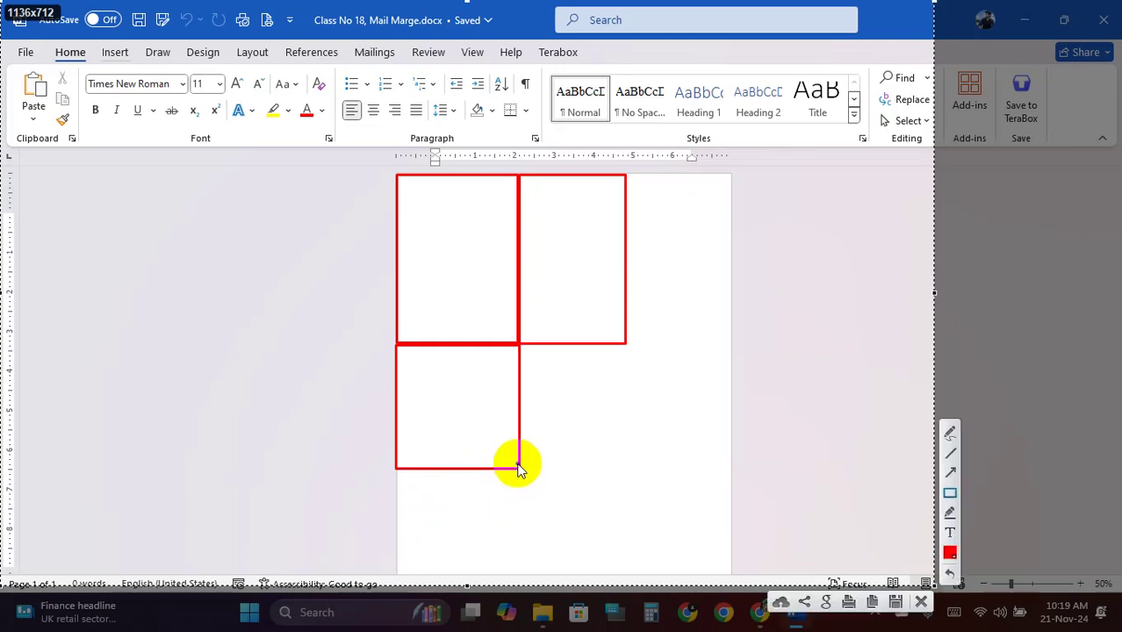
pyautogui.hotkey('ctrl', 'z')
pyautogui.hotkey('ctrl', 'z')
pyautogui.hotkey('ctrl', 'z')
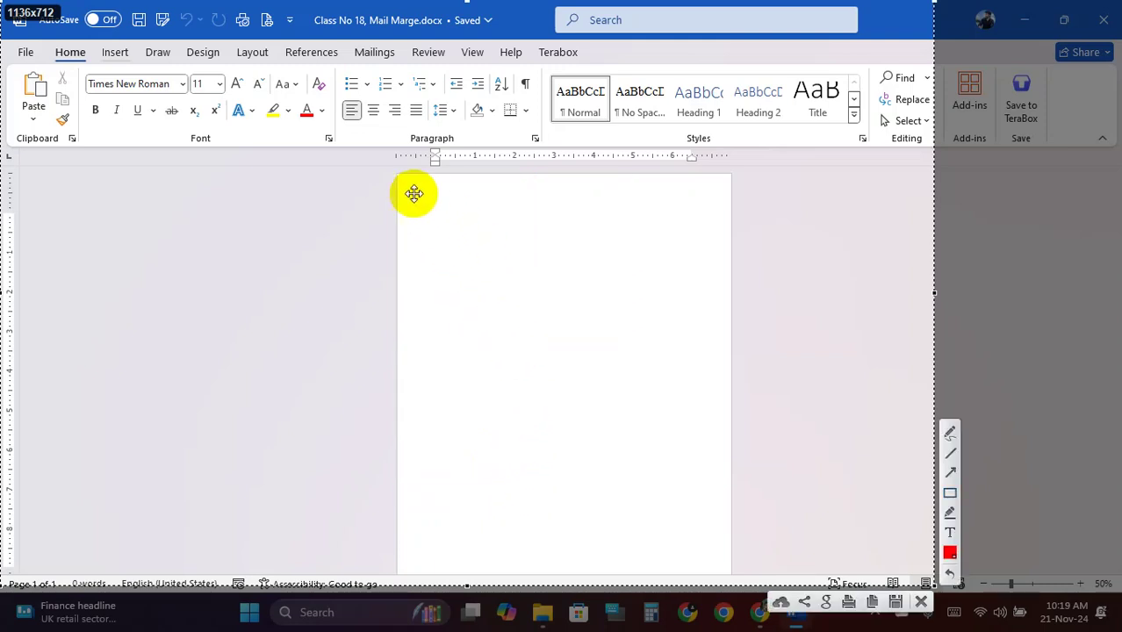
pyautogui.click(950, 493)
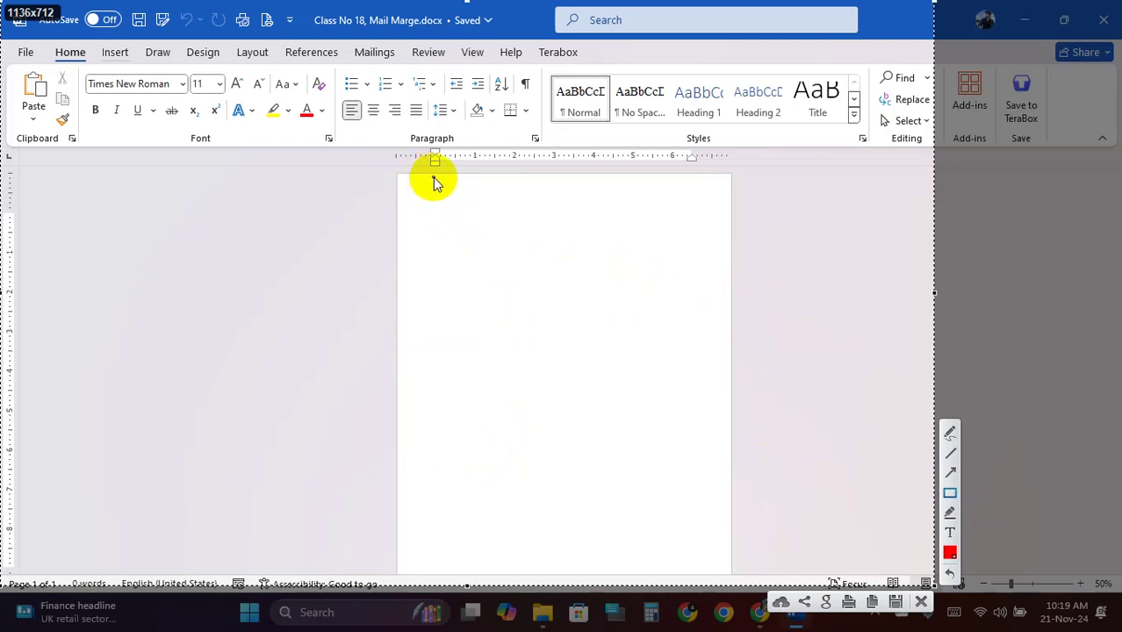
pyautogui.moveTo(429, 175)
pyautogui.mouseDown()
pyautogui.moveTo(641, 268)
pyautogui.moveTo(698, 334)
pyautogui.moveTo(697, 323)
pyautogui.mouseUp()
pyautogui.moveTo(429, 325); pyautogui.dragTo(700, 449)
pyautogui.moveTo(433, 451)
pyautogui.mouseDown()
pyautogui.moveTo(581, 532)
pyautogui.moveTo(703, 567)
pyautogui.mouseUp()
pyautogui.click(957, 463)
pyautogui.moveTo(566, 180)
pyautogui.mouseDown()
pyautogui.moveTo(557, 476)
pyautogui.moveTo(567, 567)
pyautogui.mouseUp()
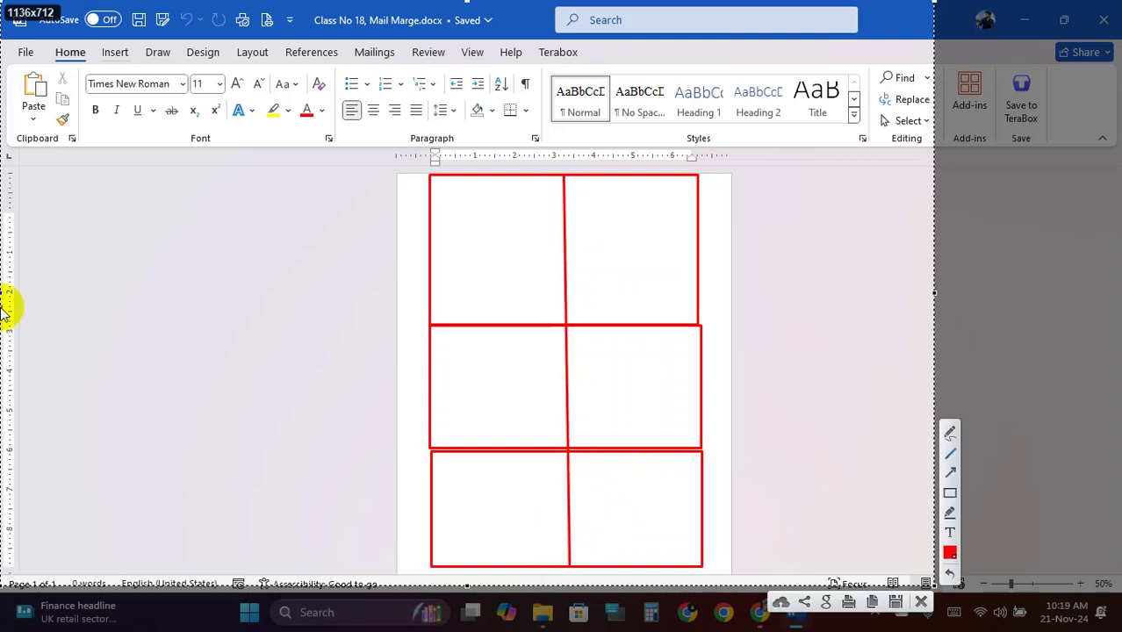
pyautogui.click(922, 603)
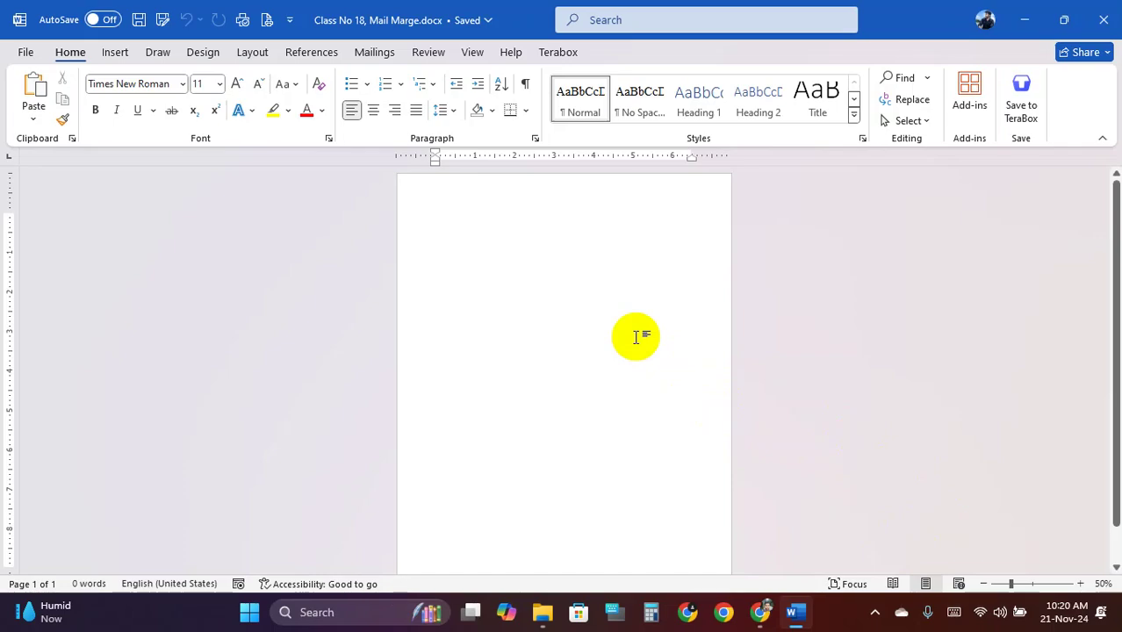
# Sketch a card outline split into quarters by horizontal and vertical lines, then close the overlay
pyautogui.press('Print')
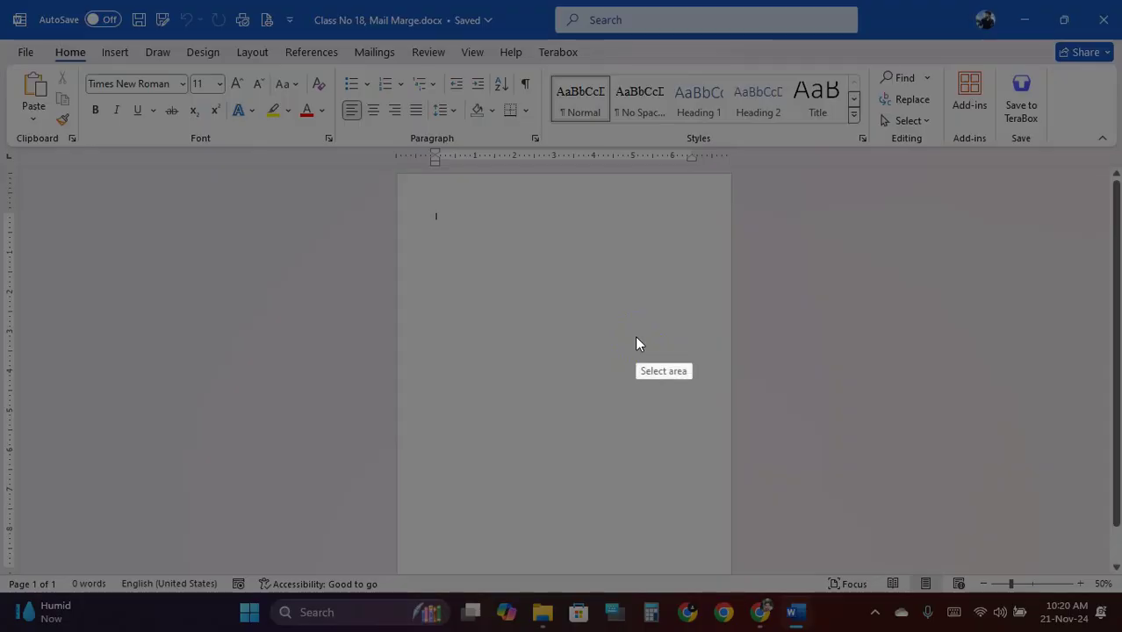
pyautogui.moveTo(309, 139)
pyautogui.mouseDown()
pyautogui.moveTo(627, 359)
pyautogui.moveTo(869, 584)
pyautogui.mouseUp()
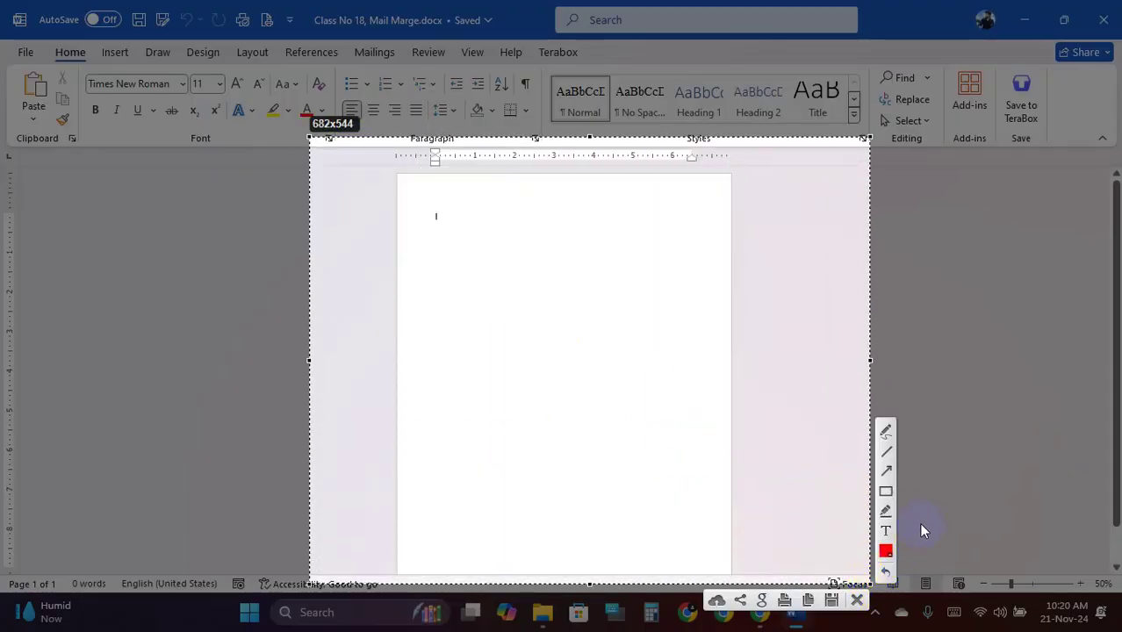
pyautogui.moveTo(426, 198)
pyautogui.mouseDown()
pyautogui.moveTo(569, 346)
pyautogui.moveTo(687, 544)
pyautogui.moveTo(714, 569)
pyautogui.mouseUp()
pyautogui.click(887, 450)
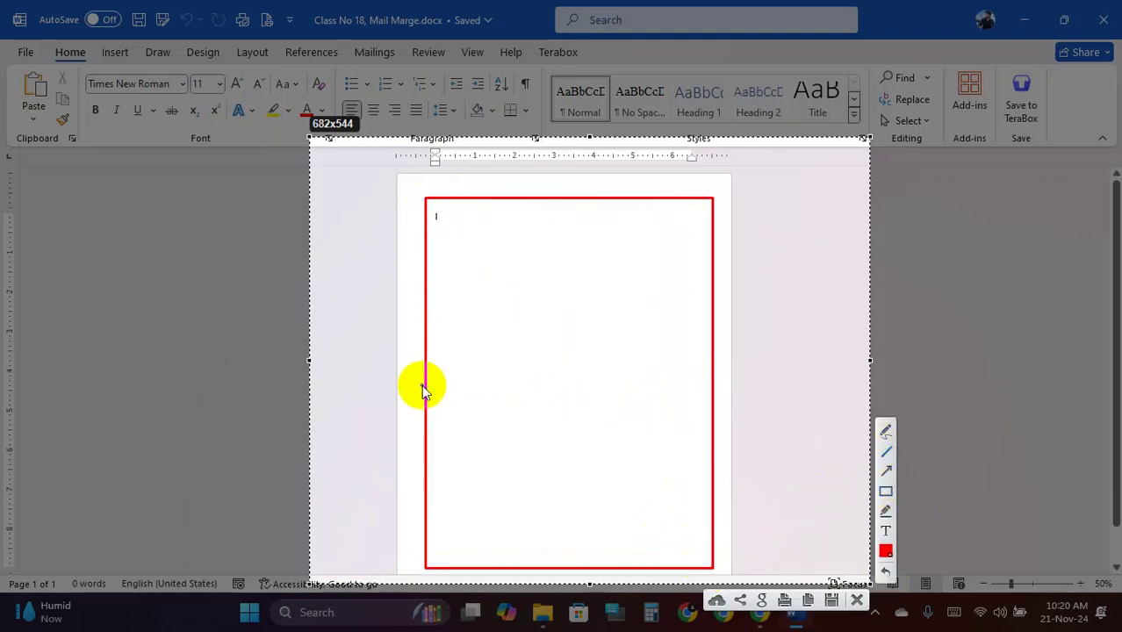
pyautogui.moveTo(424, 379)
pyautogui.mouseDown()
pyautogui.moveTo(684, 393)
pyautogui.moveTo(711, 380)
pyautogui.mouseUp()
pyautogui.moveTo(565, 199); pyautogui.dragTo(571, 571)
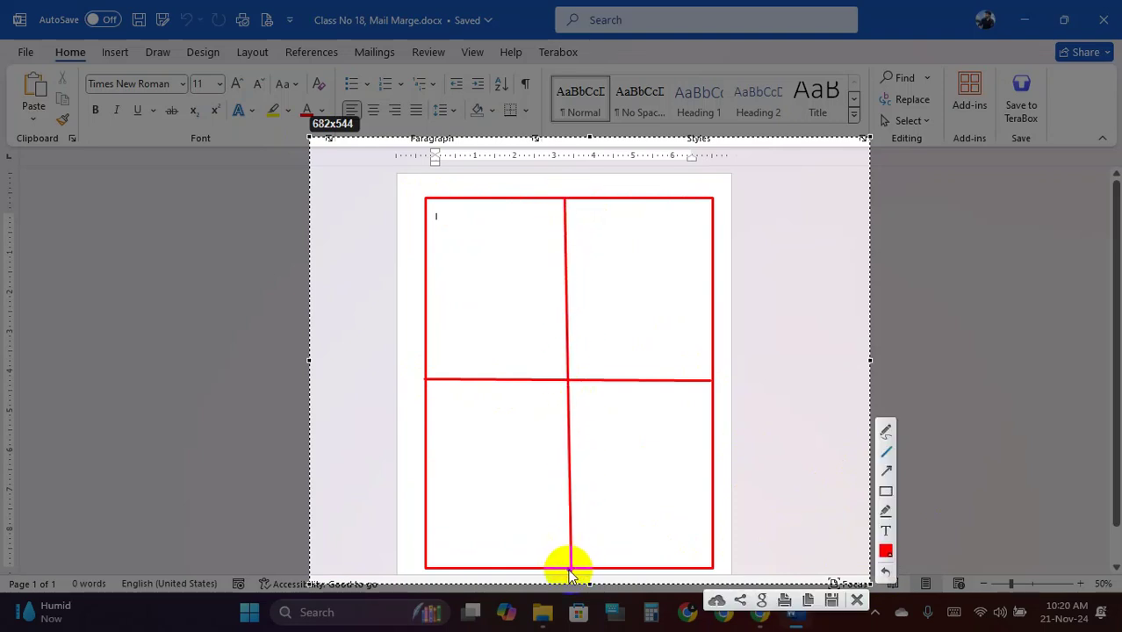
pyautogui.click(858, 601)
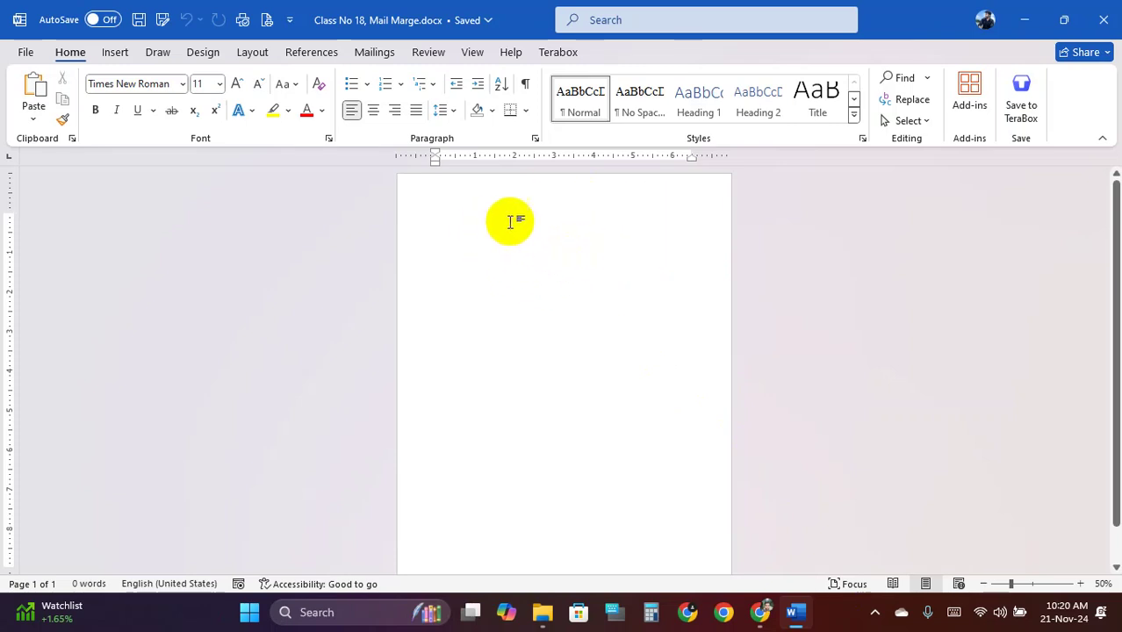
# Insert a 2×2 table and stretch it down the page
pyautogui.click(114, 53)
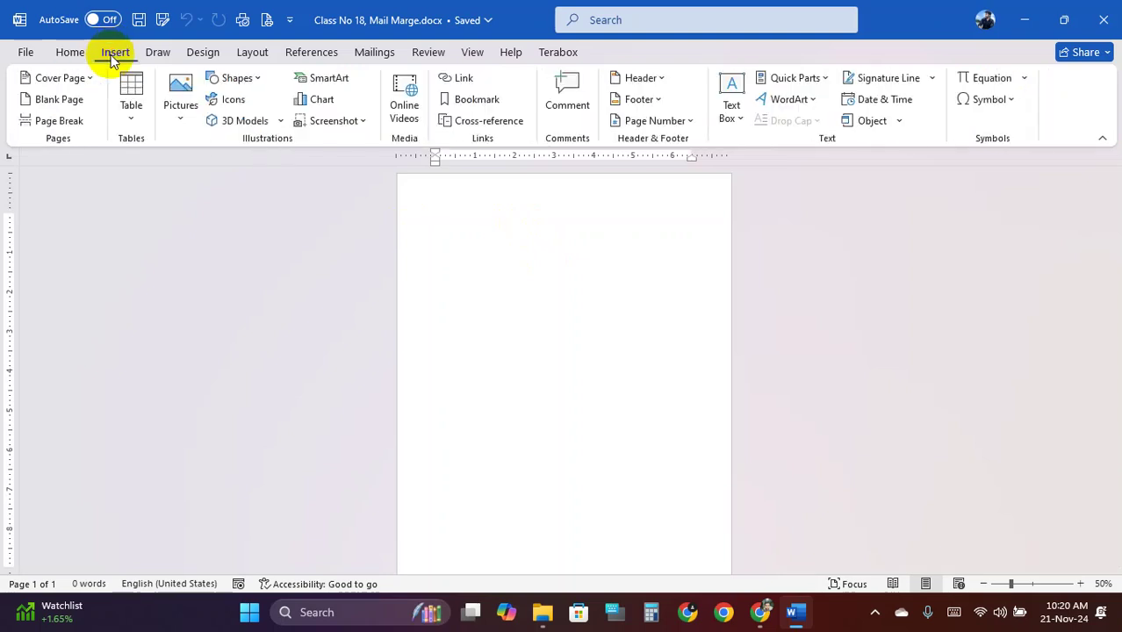
pyautogui.click(132, 110)
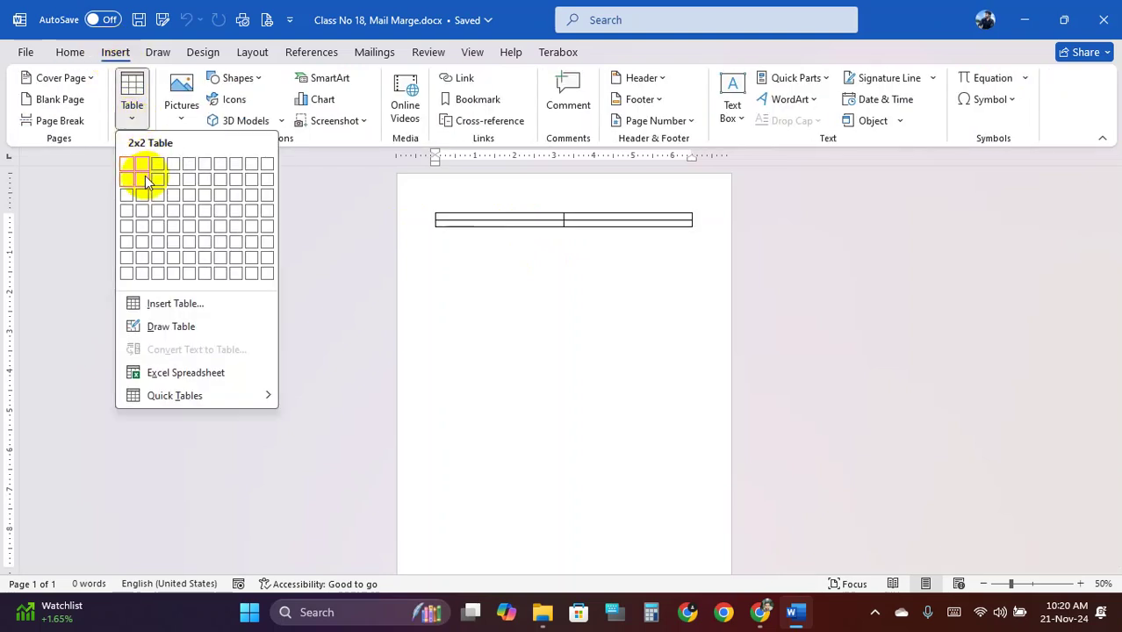
pyautogui.click(147, 181)
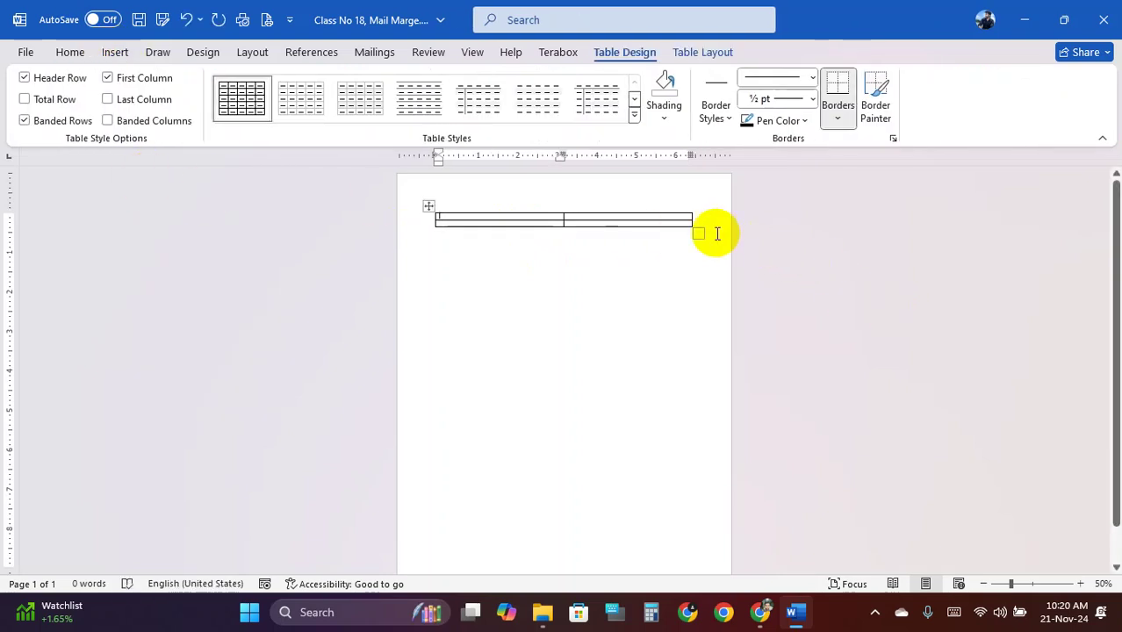
pyautogui.moveTo(694, 232); pyautogui.dragTo(697, 559)
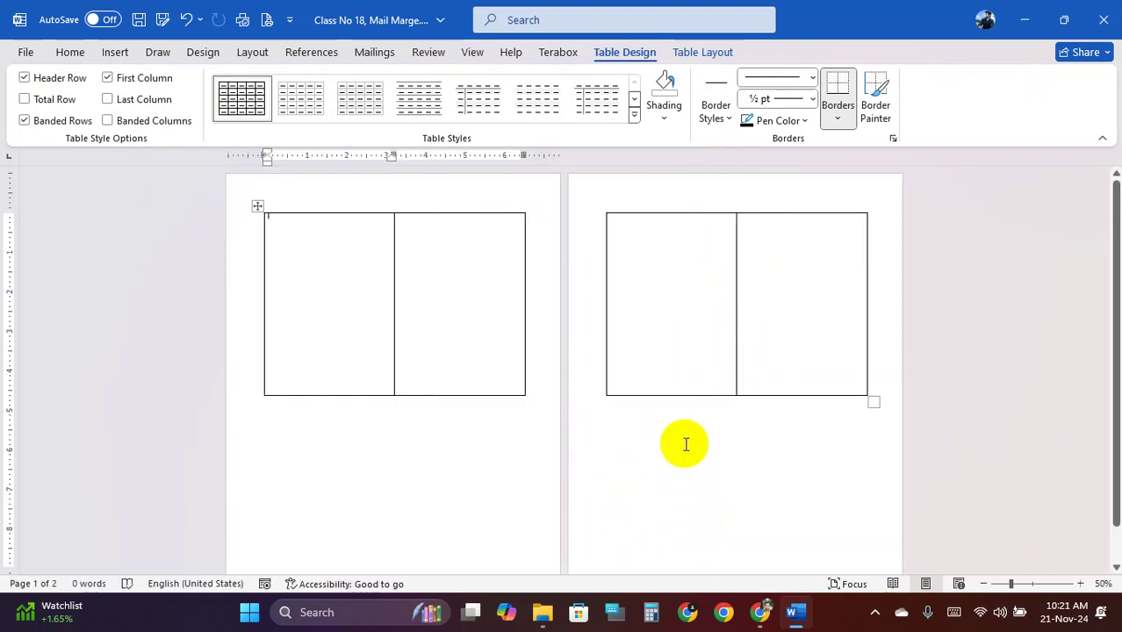
pyautogui.hotkey('ctrl', 'z')
pyautogui.moveTo(696, 230); pyautogui.dragTo(698, 540)
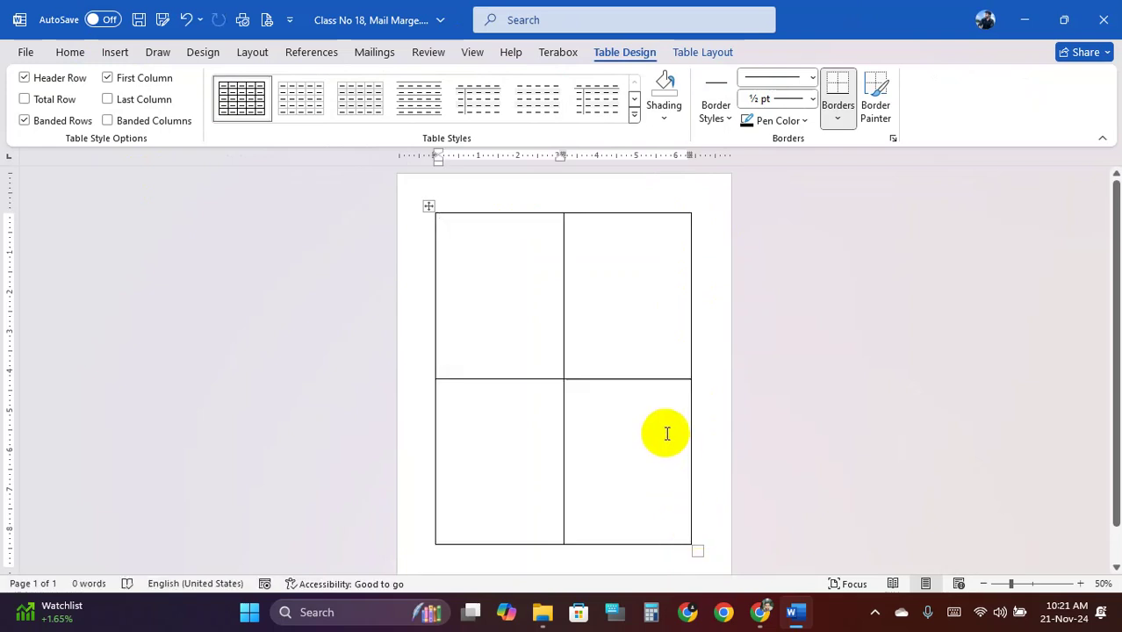
# Shorten the table's top row and lengthen its bottom row toward the page end
pyautogui.moveTo(429, 206)
pyautogui.mouseDown()
pyautogui.moveTo(423, 198)
pyautogui.moveTo(431, 206)
pyautogui.mouseUp()
pyautogui.click(617, 368)
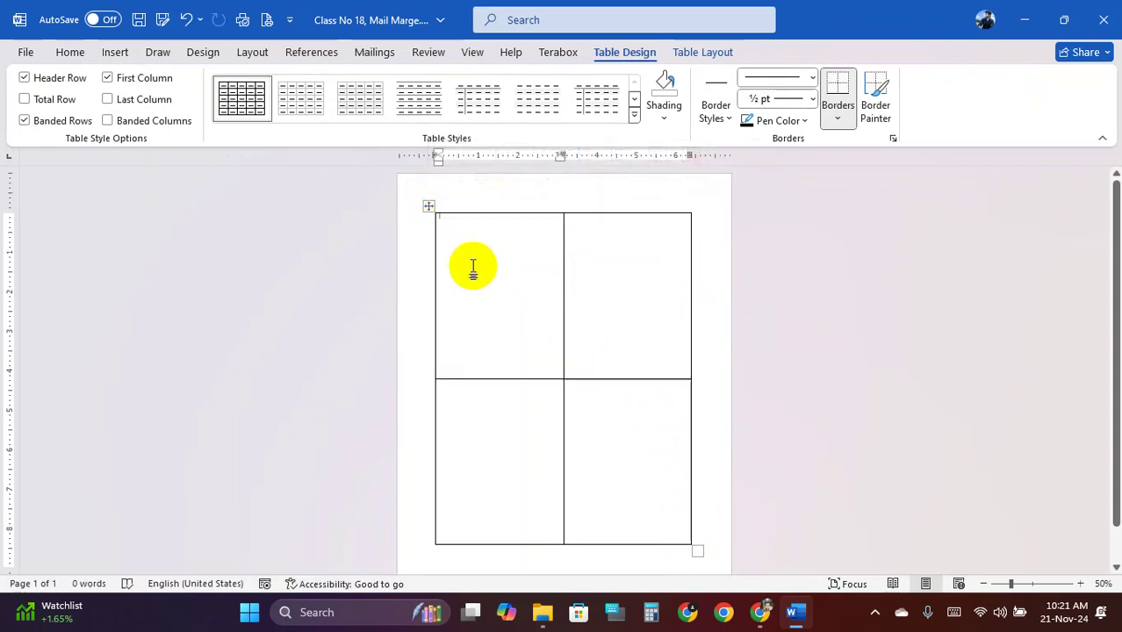
pyautogui.press('Tab')
pyautogui.keyDown('ctrl'); pyautogui.scroll(2, 576, 461); pyautogui.keyUp('ctrl')
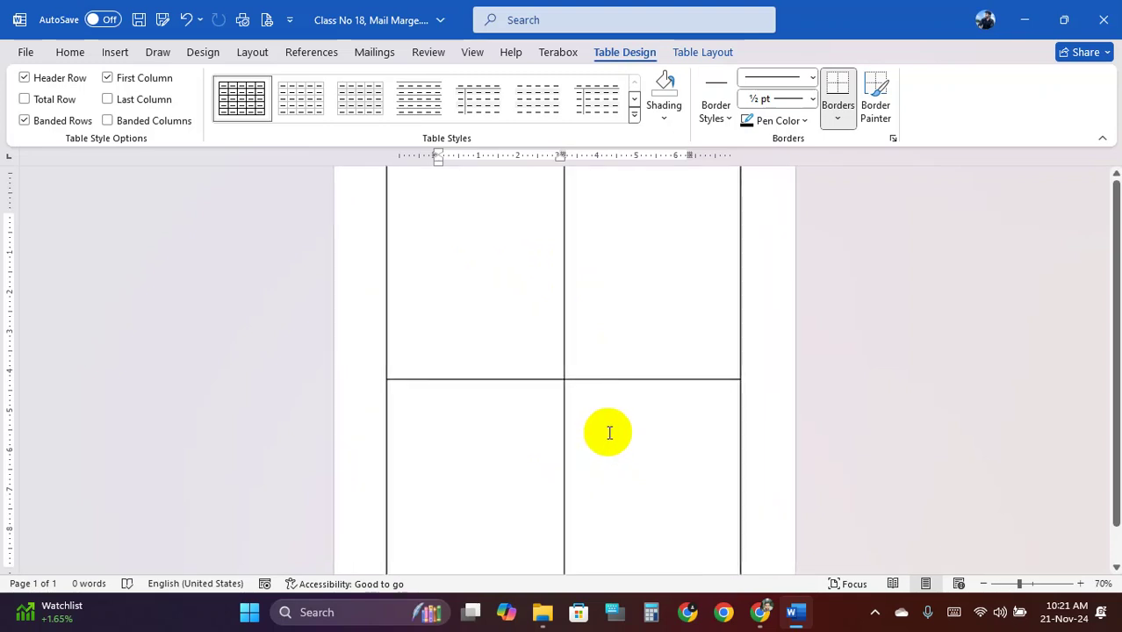
pyautogui.keyDown('ctrl'); pyautogui.scroll(-3, 609, 433); pyautogui.keyUp('ctrl')
pyautogui.click(618, 318)
pyautogui.click(525, 418)
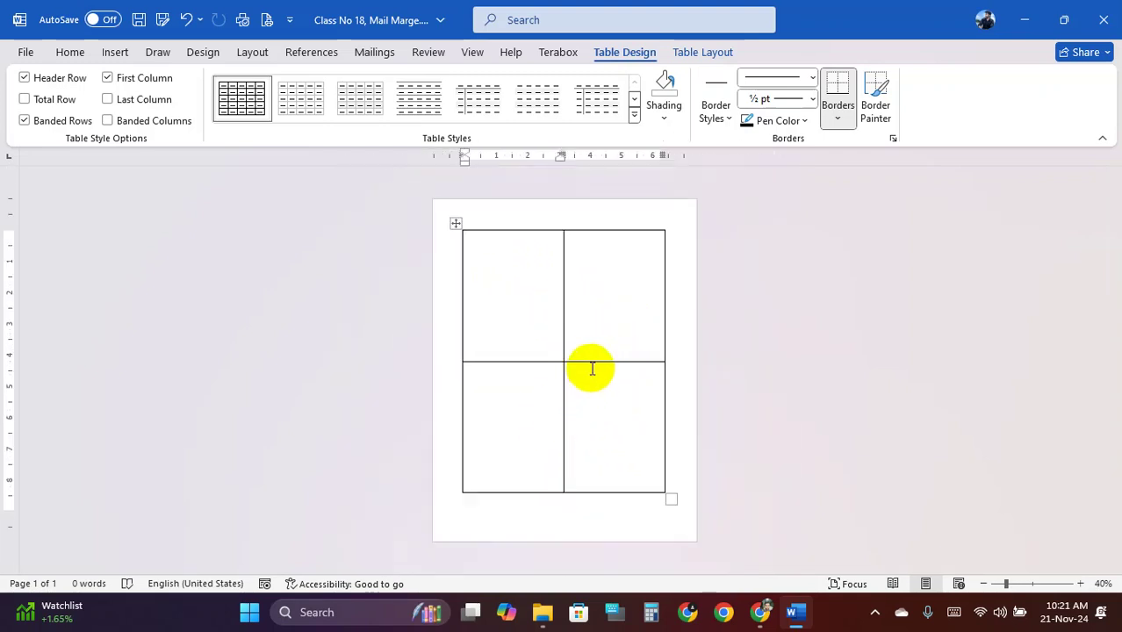
pyautogui.keyDown('ctrl'); pyautogui.scroll(2, 592, 369); pyautogui.keyUp('ctrl')
pyautogui.keyDown('ctrl'); pyautogui.scroll(-2, 595, 360); pyautogui.keyUp('ctrl')
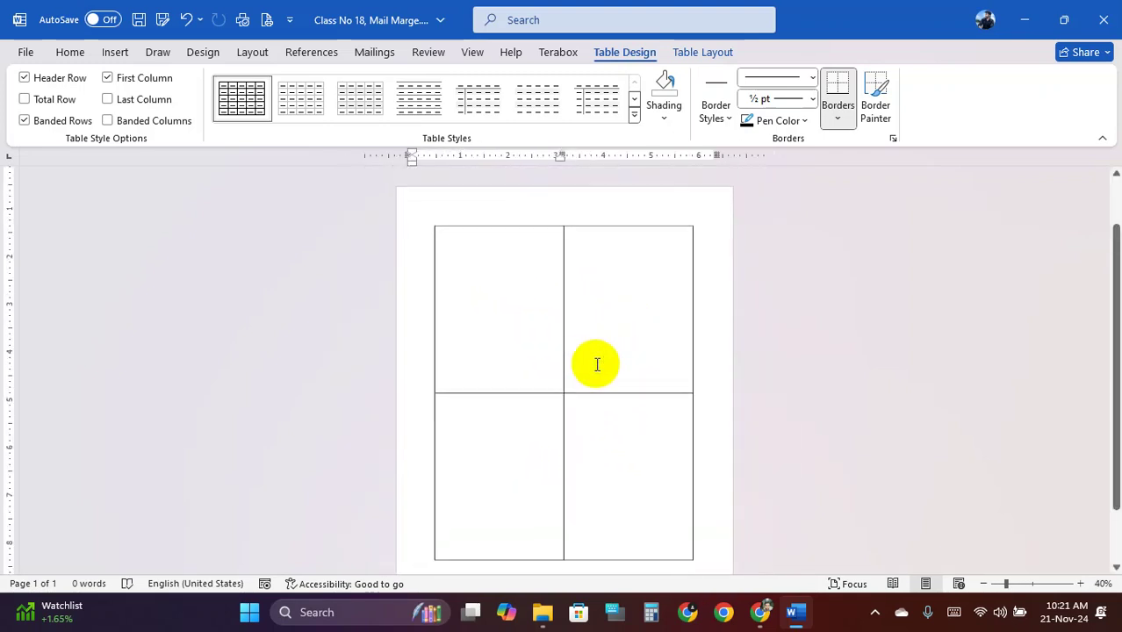
pyautogui.moveTo(595, 361); pyautogui.dragTo(588, 328)
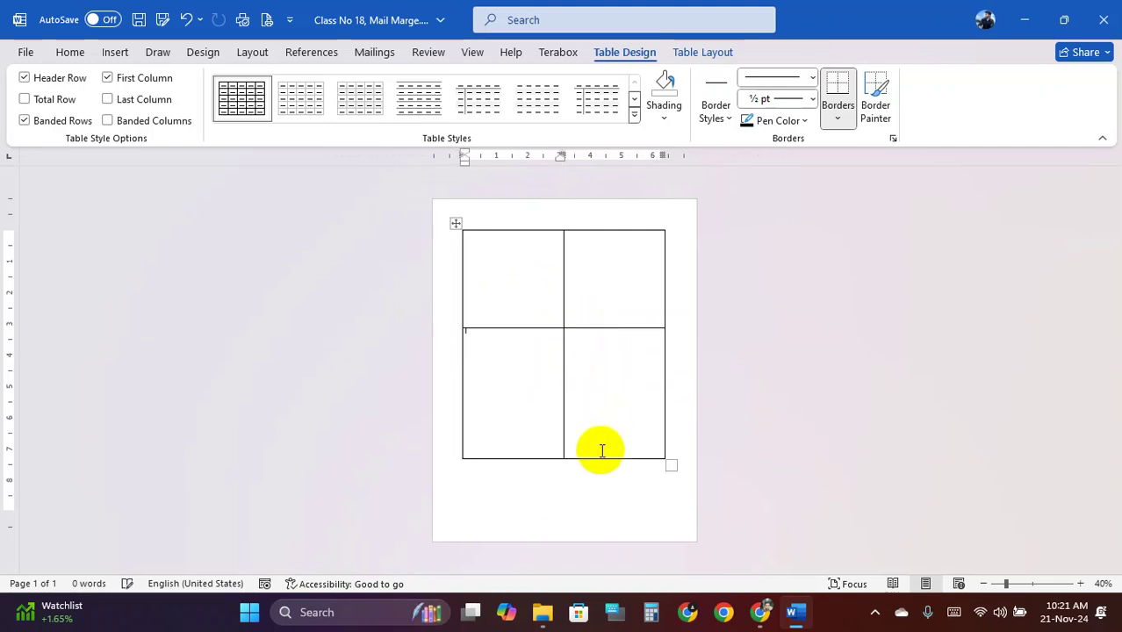
pyautogui.moveTo(596, 456); pyautogui.dragTo(591, 505)
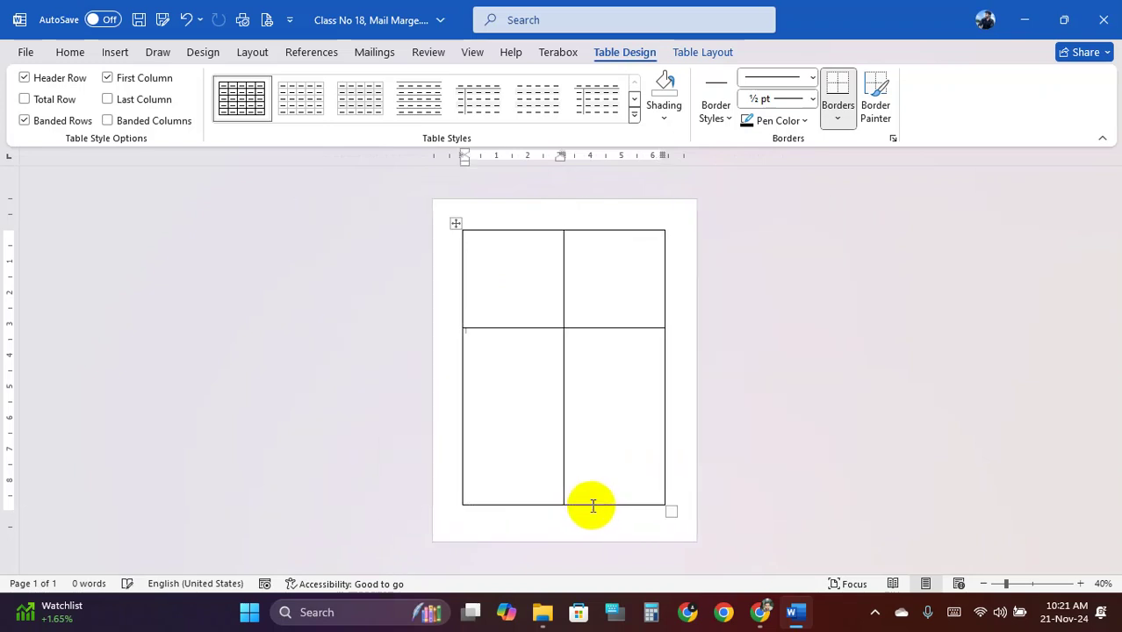
# Select the table and make both rows the same height
pyautogui.click(584, 343)
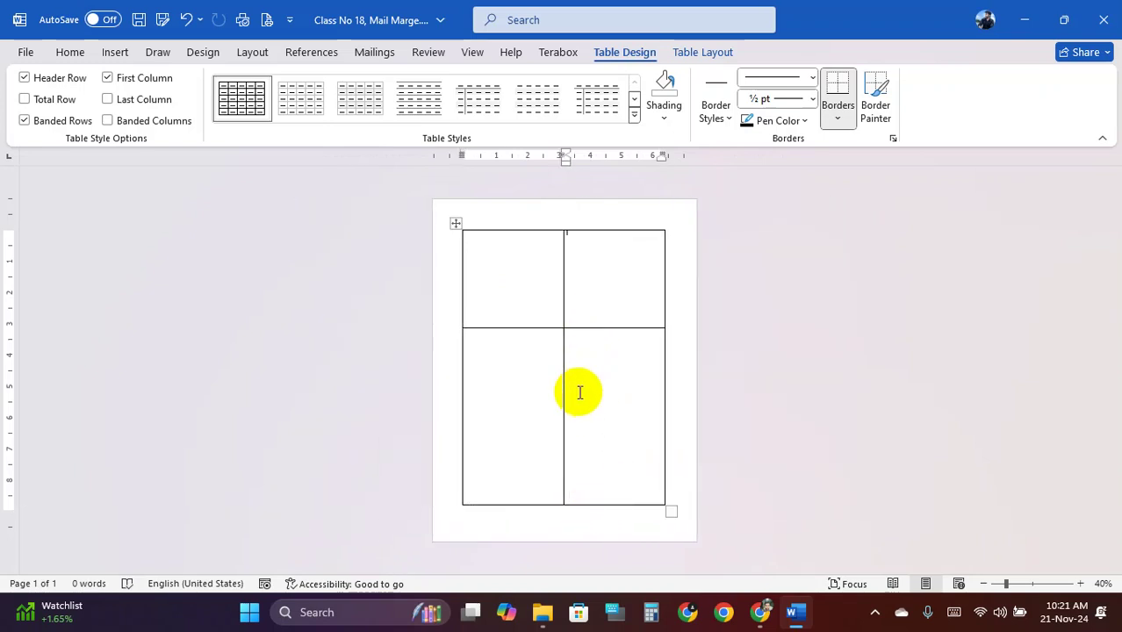
pyautogui.click(457, 223)
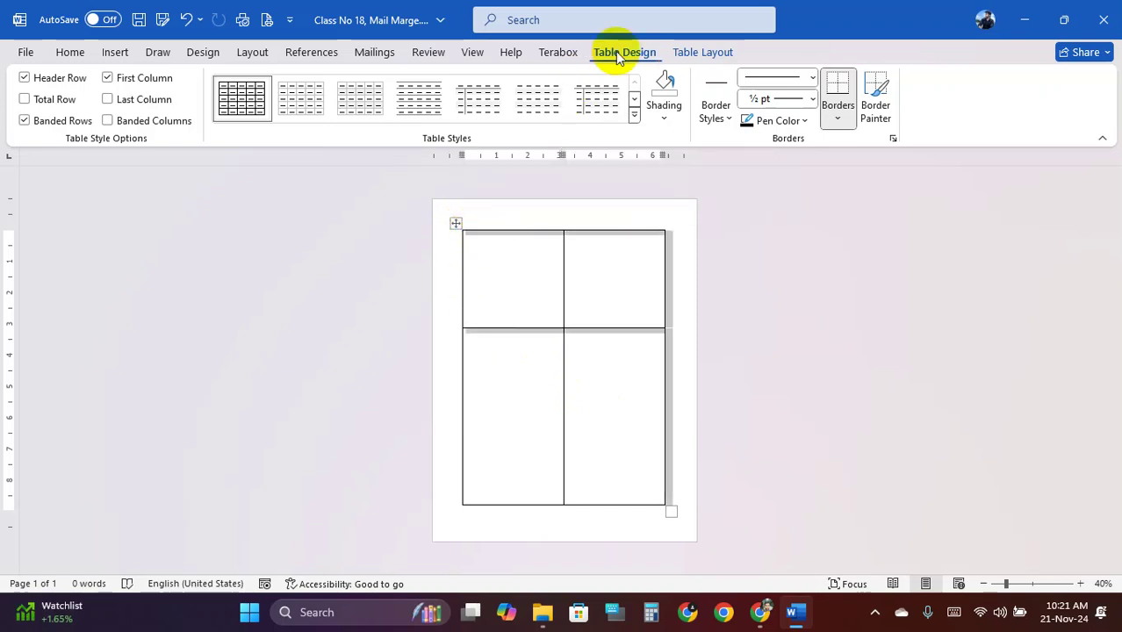
pyautogui.click(700, 52)
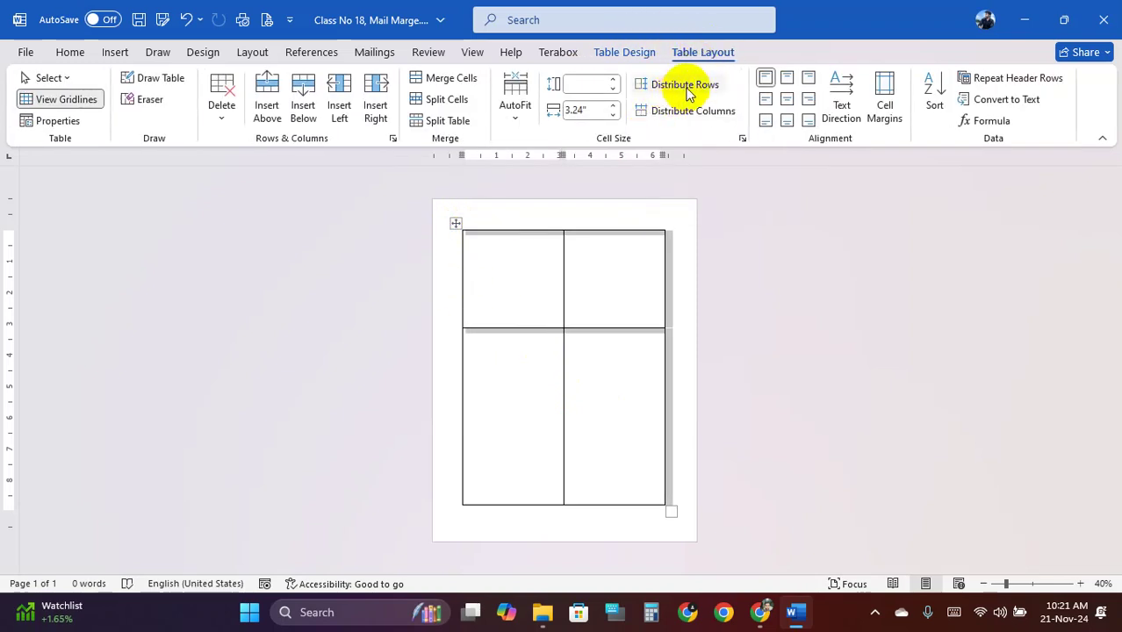
pyautogui.click(691, 92)
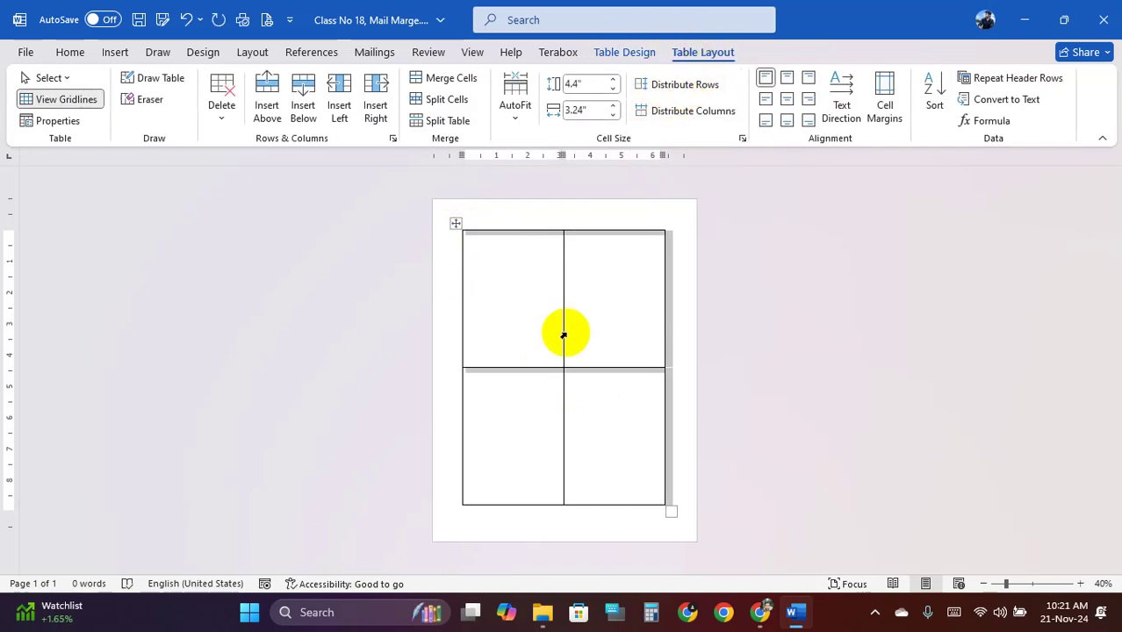
# Drag the middle column border to reposition it
pyautogui.click(639, 314)
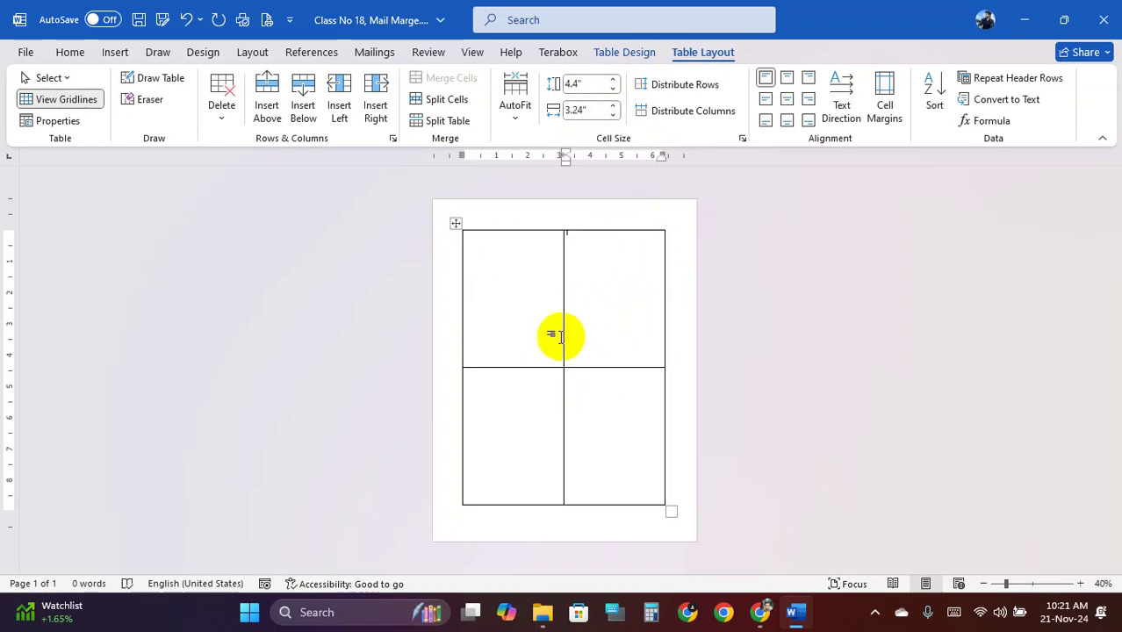
pyautogui.moveTo(562, 318); pyautogui.dragTo(567, 351)
pyautogui.scroll(2, 573, 311)
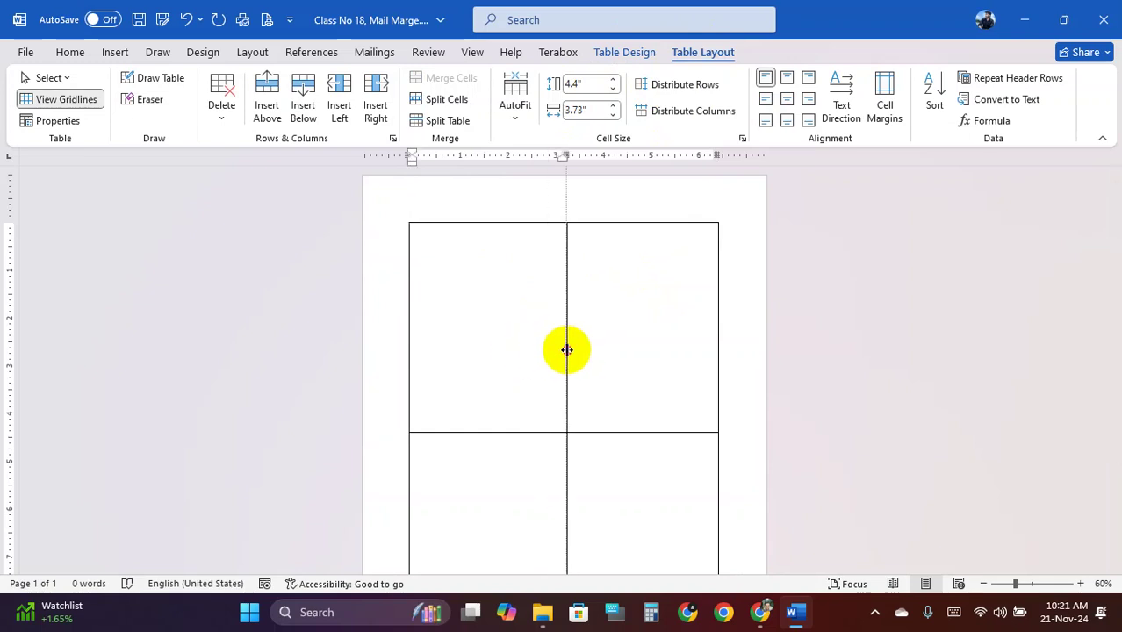
pyautogui.moveTo(568, 350); pyautogui.dragTo(571, 351)
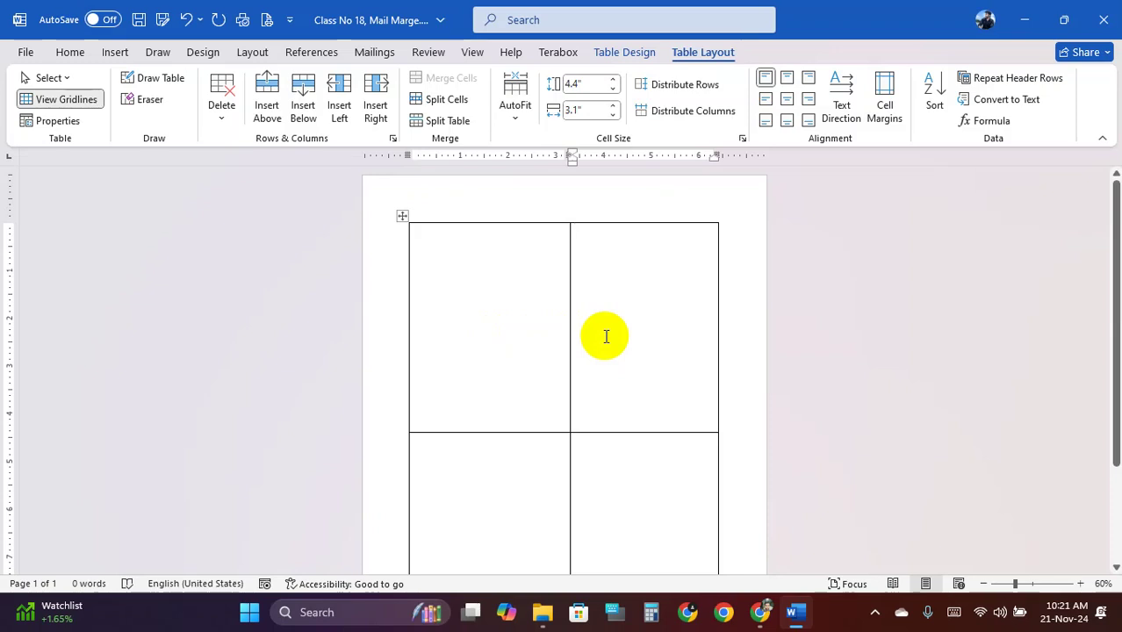
# Distribute the columns evenly at 3.24" and even the rows again at 4.4"
pyautogui.click(400, 217)
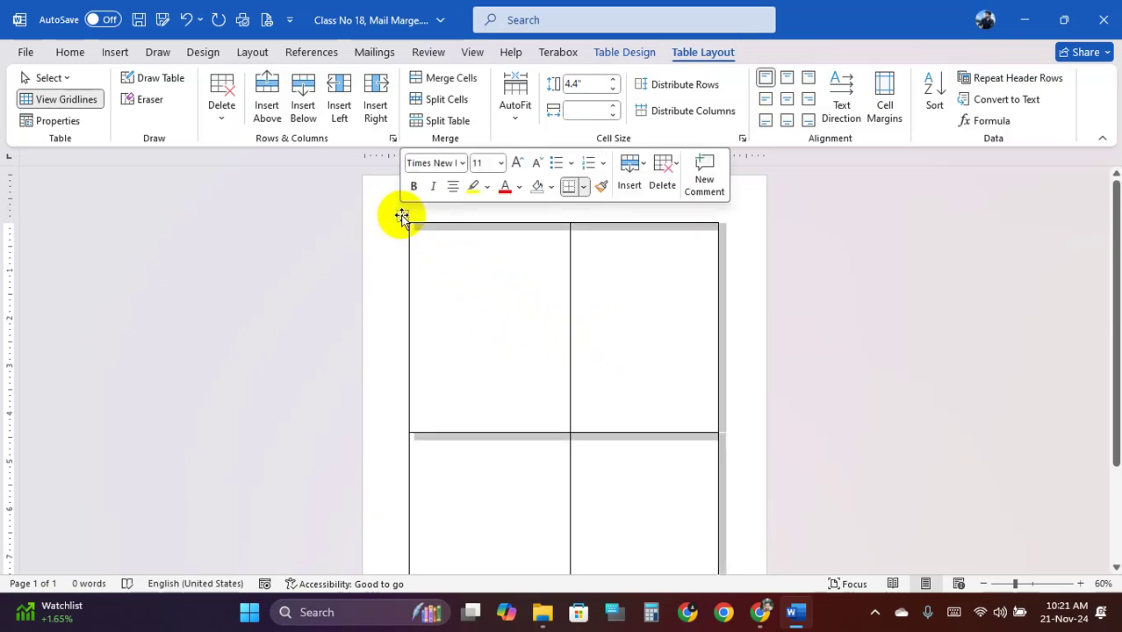
pyautogui.click(689, 112)
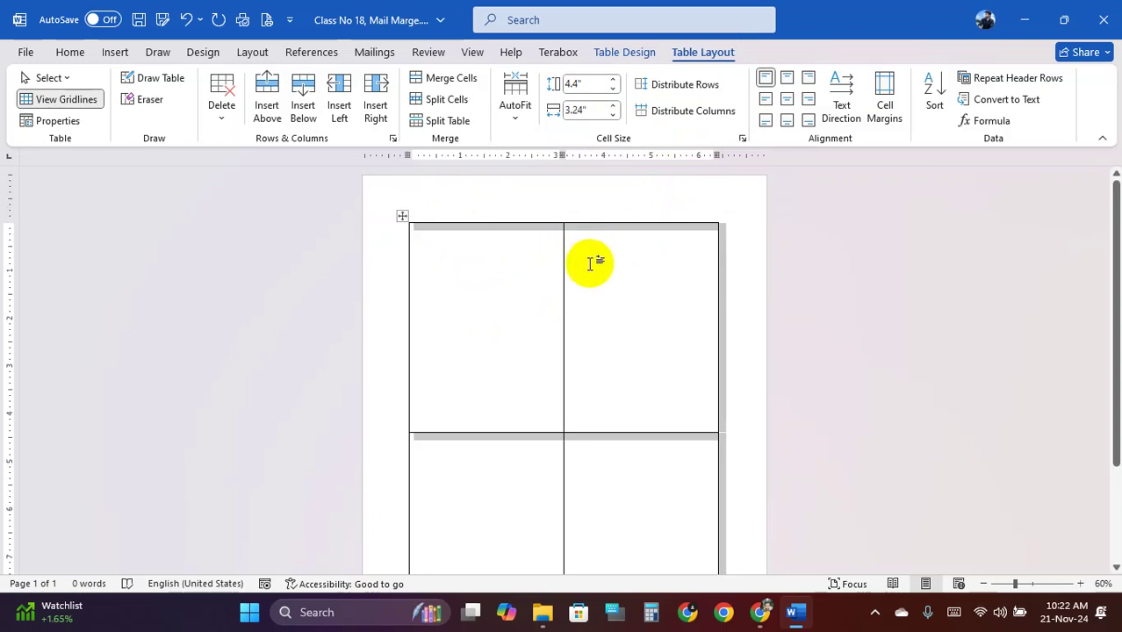
pyautogui.click(678, 87)
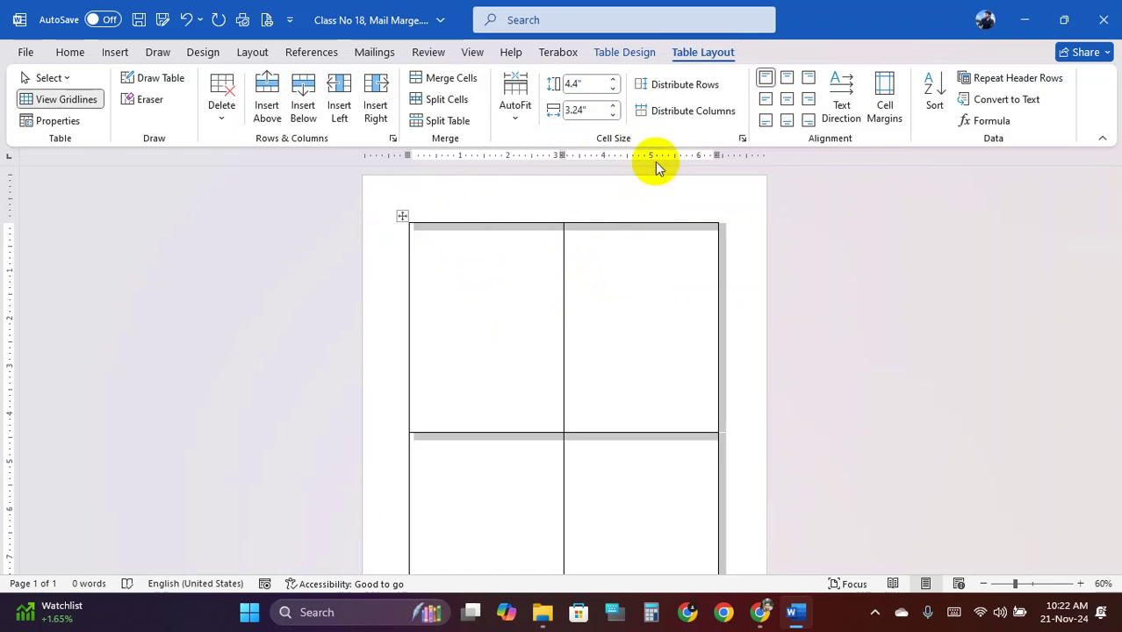
pyautogui.click(620, 259)
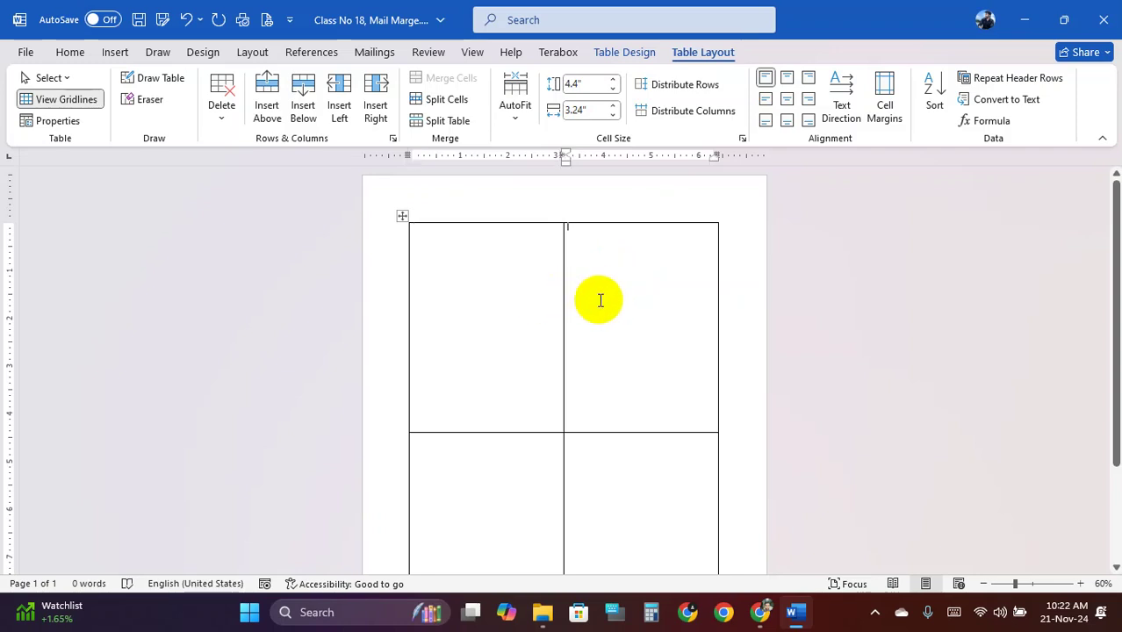
pyautogui.scroll(-1, 600, 308)
pyautogui.scroll(2, 602, 325)
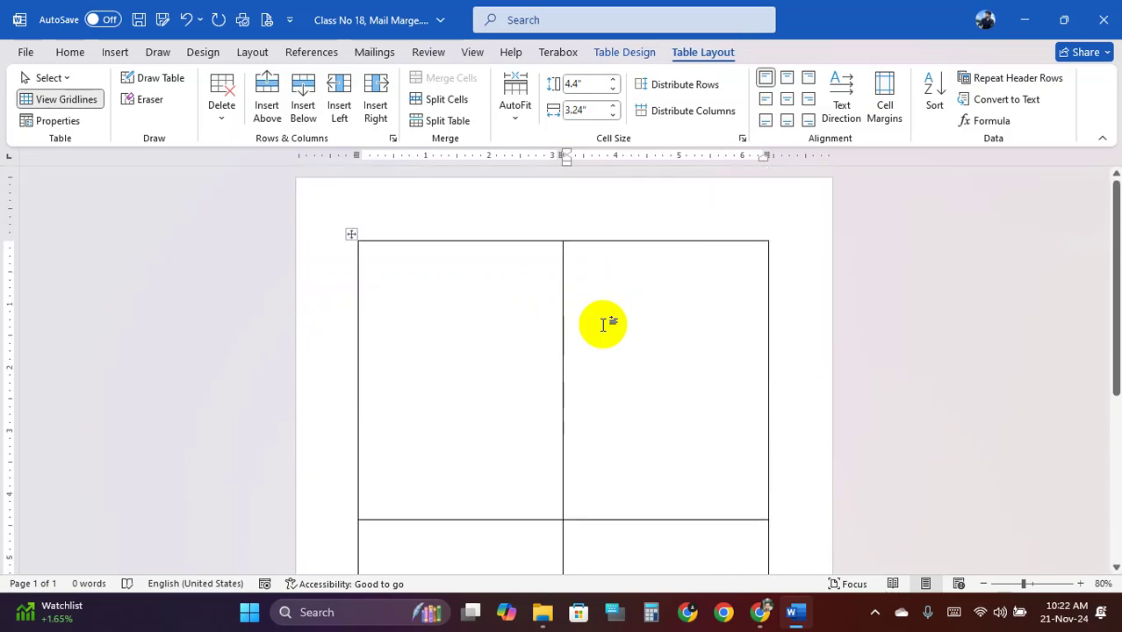
pyautogui.scroll(-4, 607, 320)
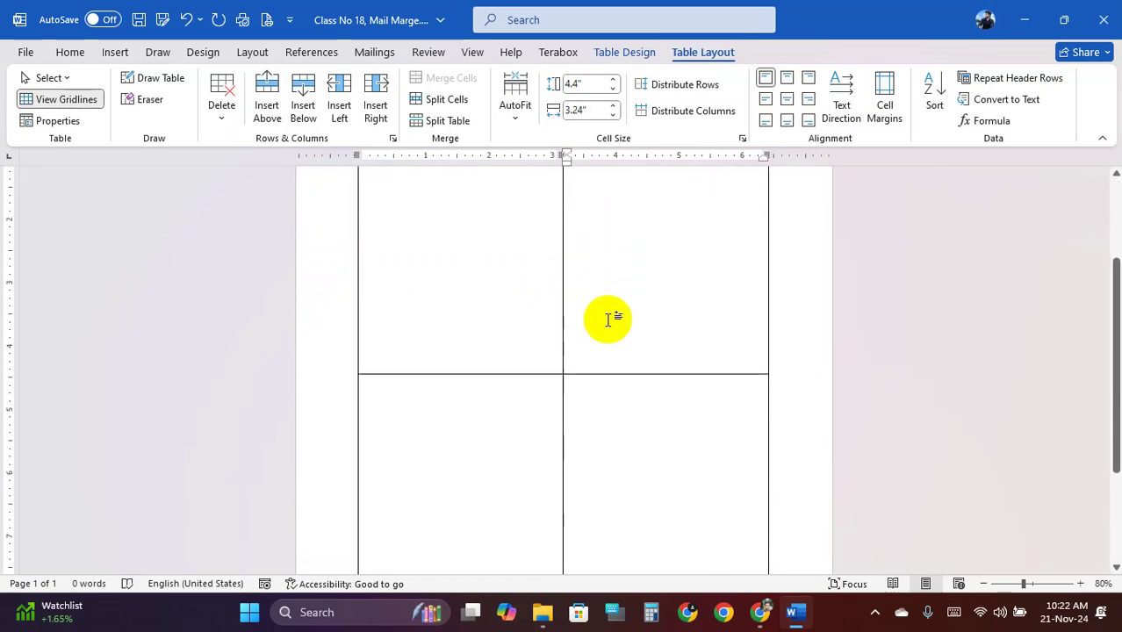
pyautogui.scroll(2, 610, 321)
pyautogui.scroll(-5, 610, 321)
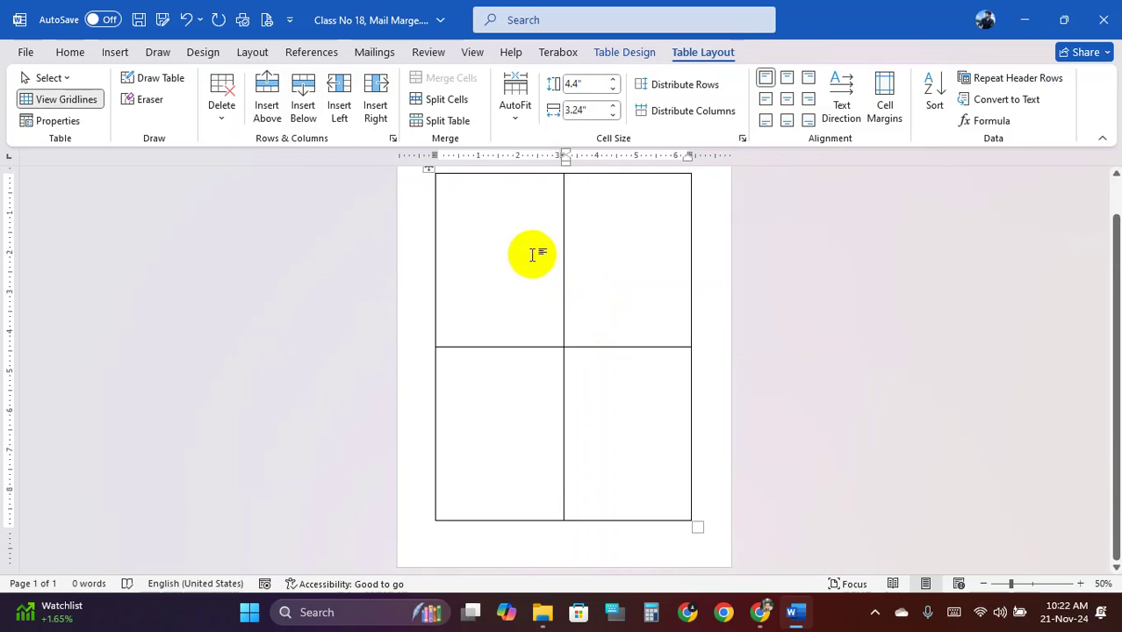
pyautogui.scroll(2, 533, 255)
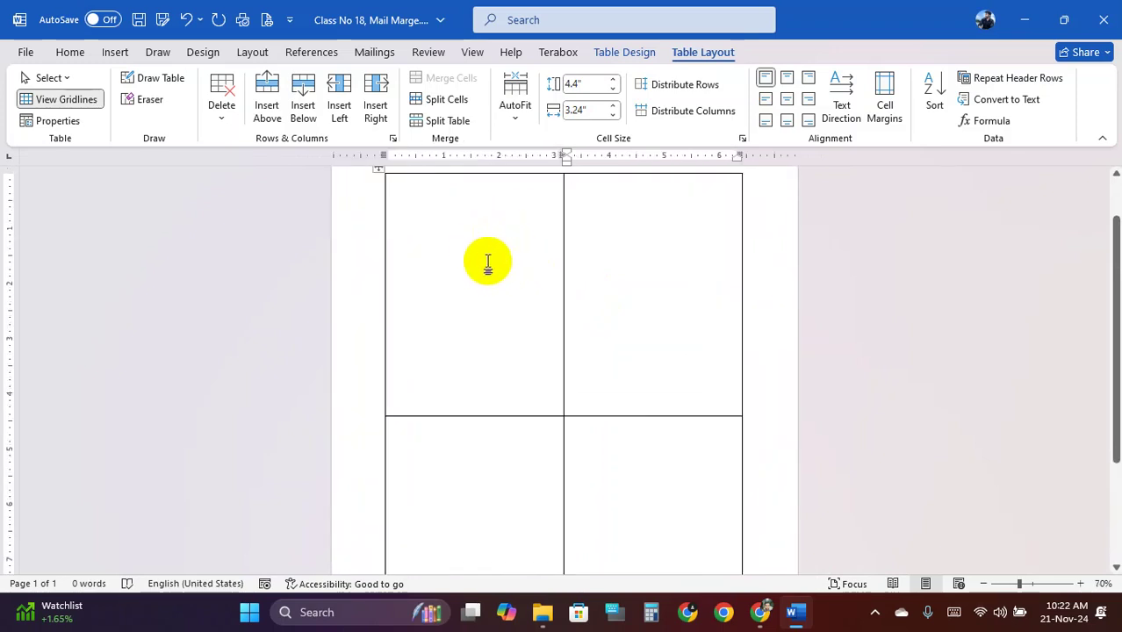
pyautogui.scroll(3, 477, 269)
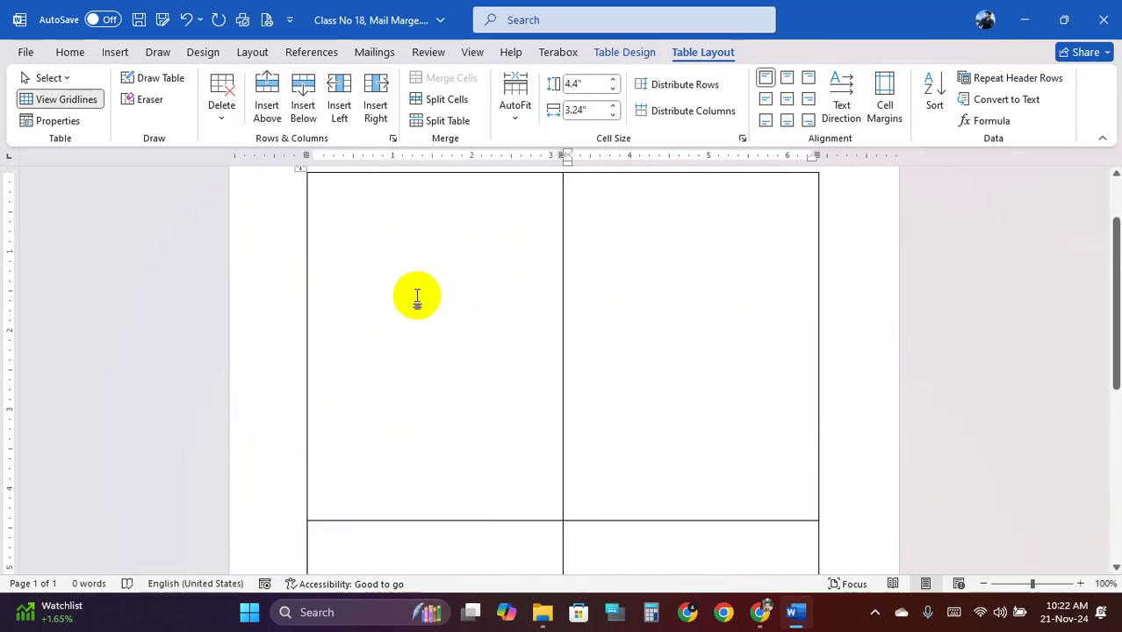
pyautogui.scroll(1, 417, 296)
pyautogui.scroll(1, 417, 296)
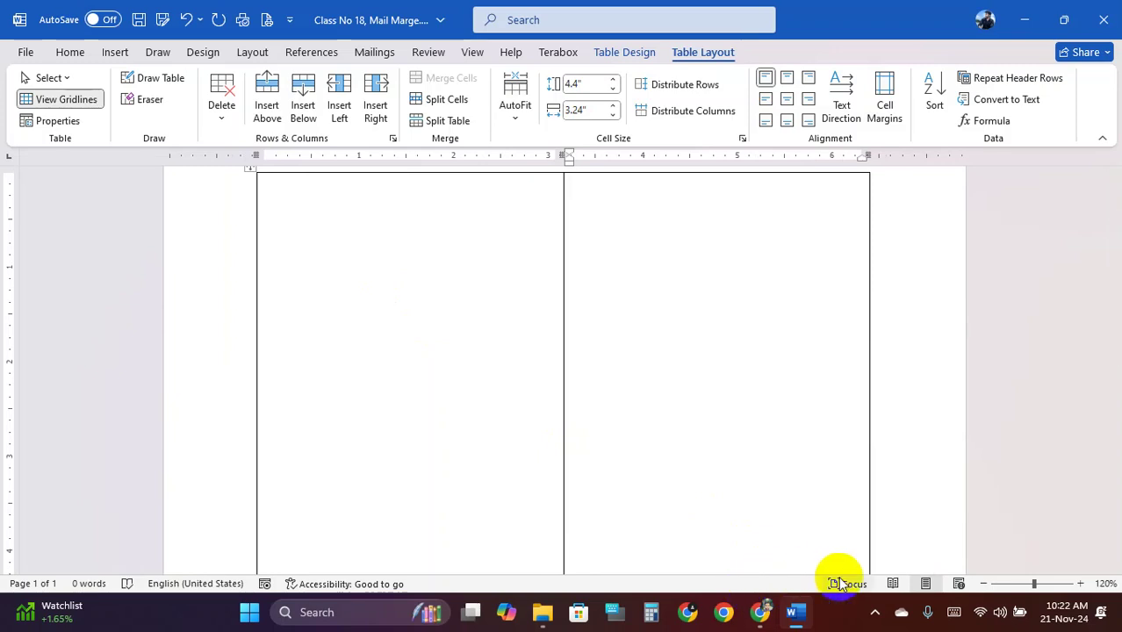
pyautogui.scroll(-1, 499, 372)
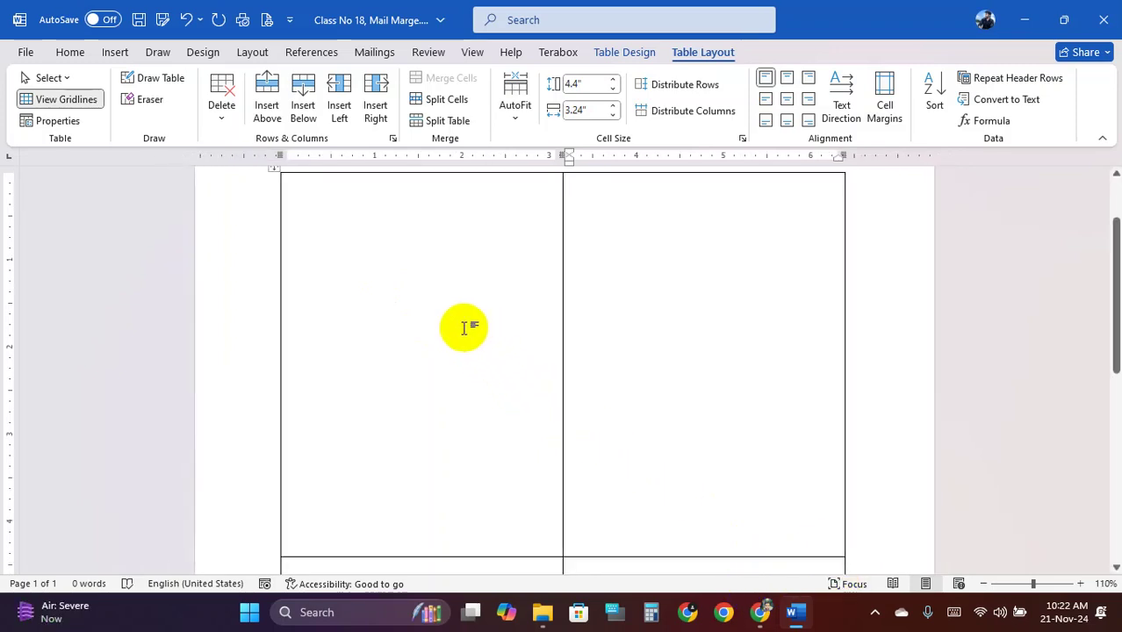
pyautogui.scroll(1, 463, 327)
pyautogui.scroll(-1, 463, 327)
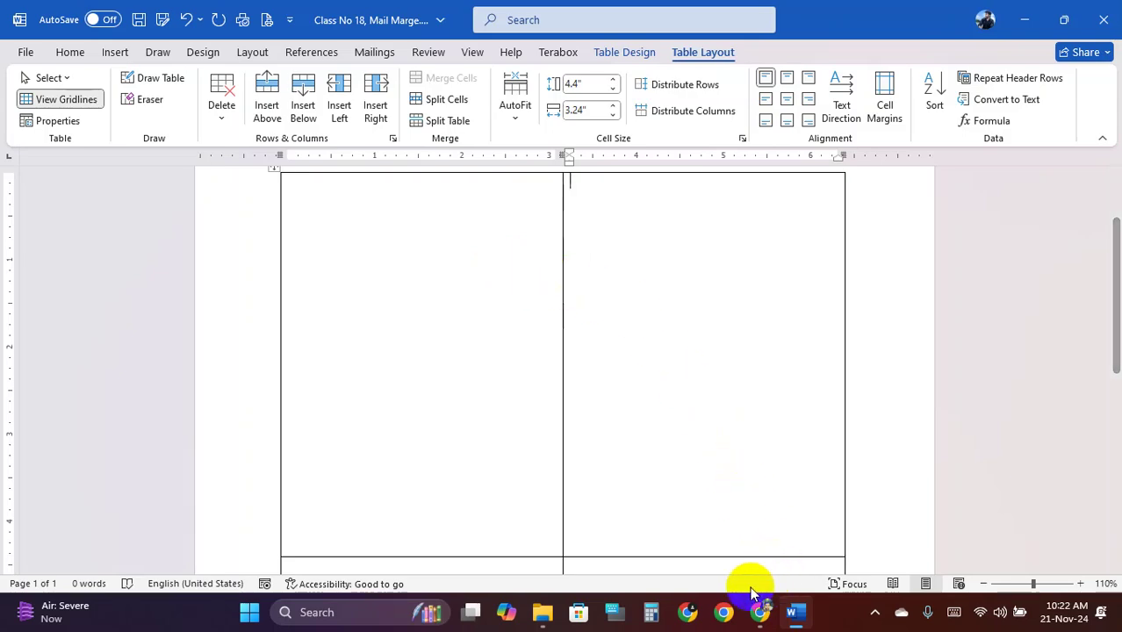
pyautogui.click(543, 613)
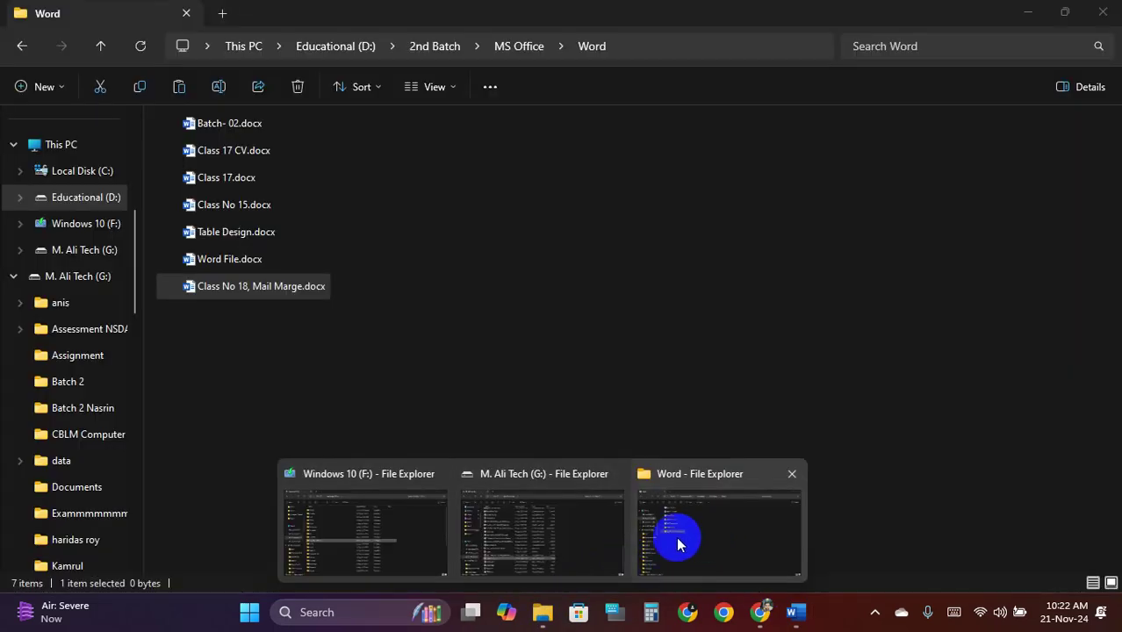
pyautogui.moveTo(526, 538)
pyautogui.click(479, 545)
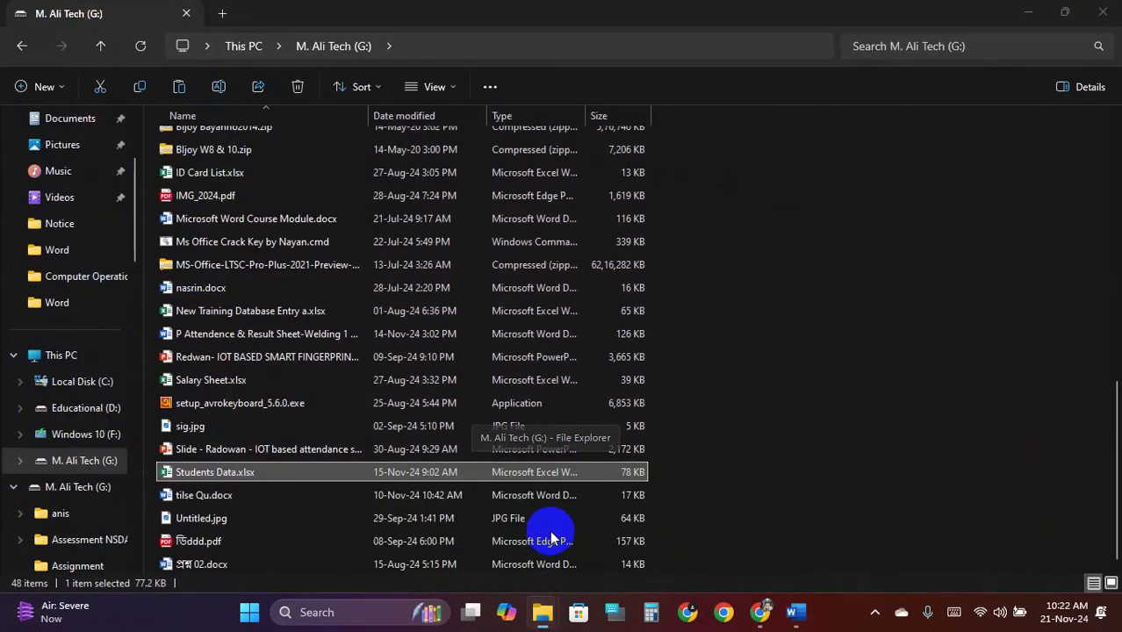
pyautogui.scroll(3, 75, 290)
pyautogui.click(65, 247)
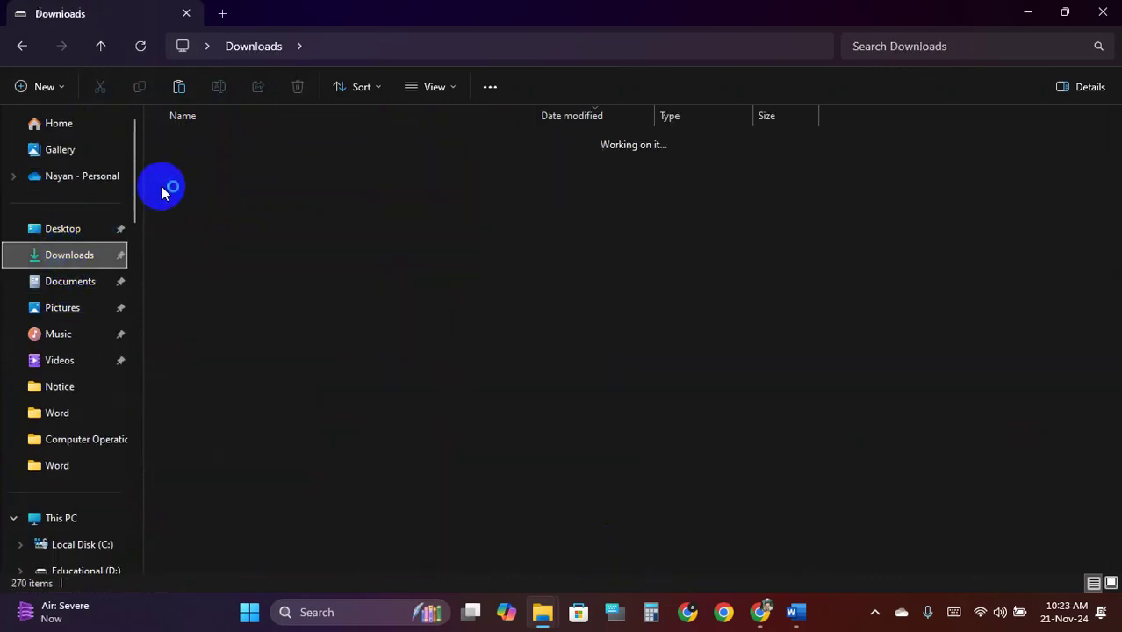
pyautogui.doubleClick(258, 161)
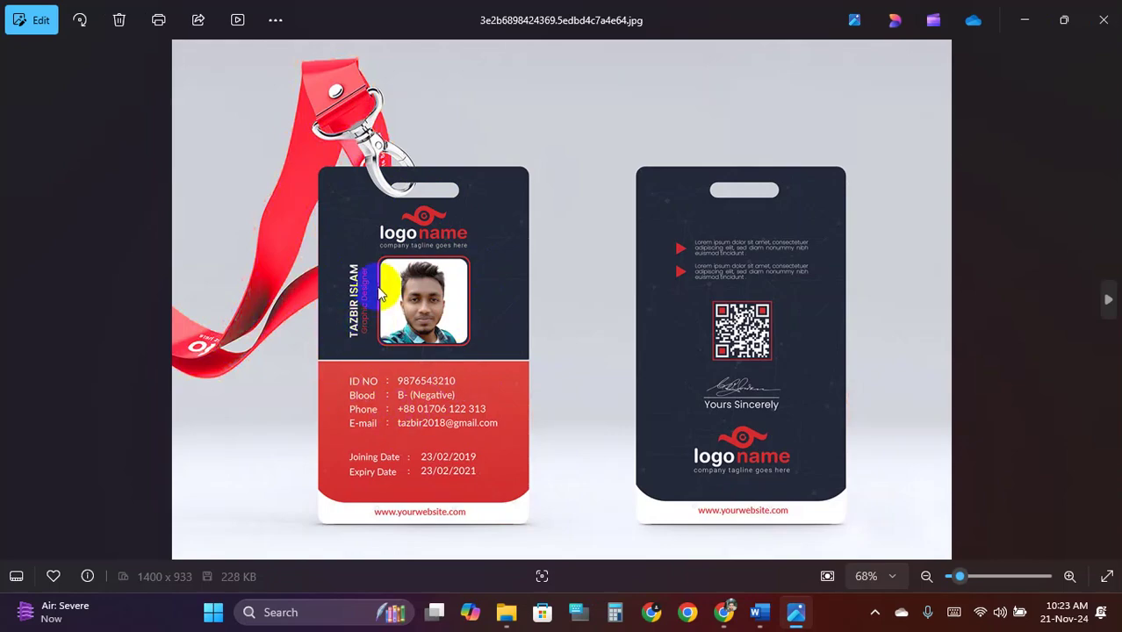
pyautogui.click(1112, 19)
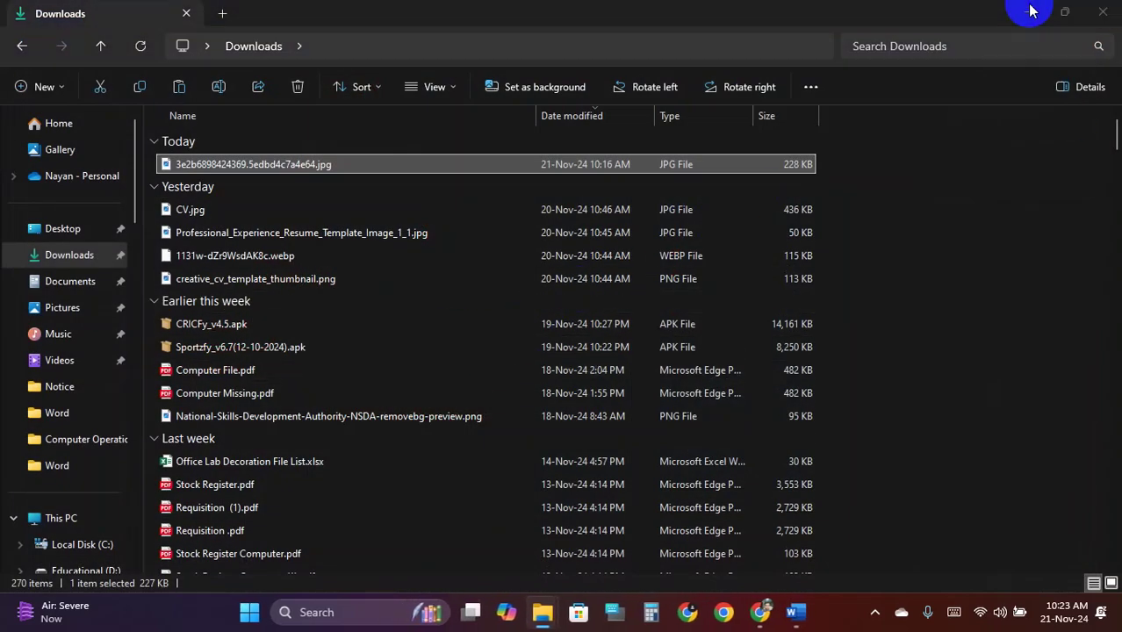
pyautogui.click(1026, 12)
# Draw a 3.15" × 2.31" rectangle across the top of the first ID-card cell
pyautogui.click(115, 55)
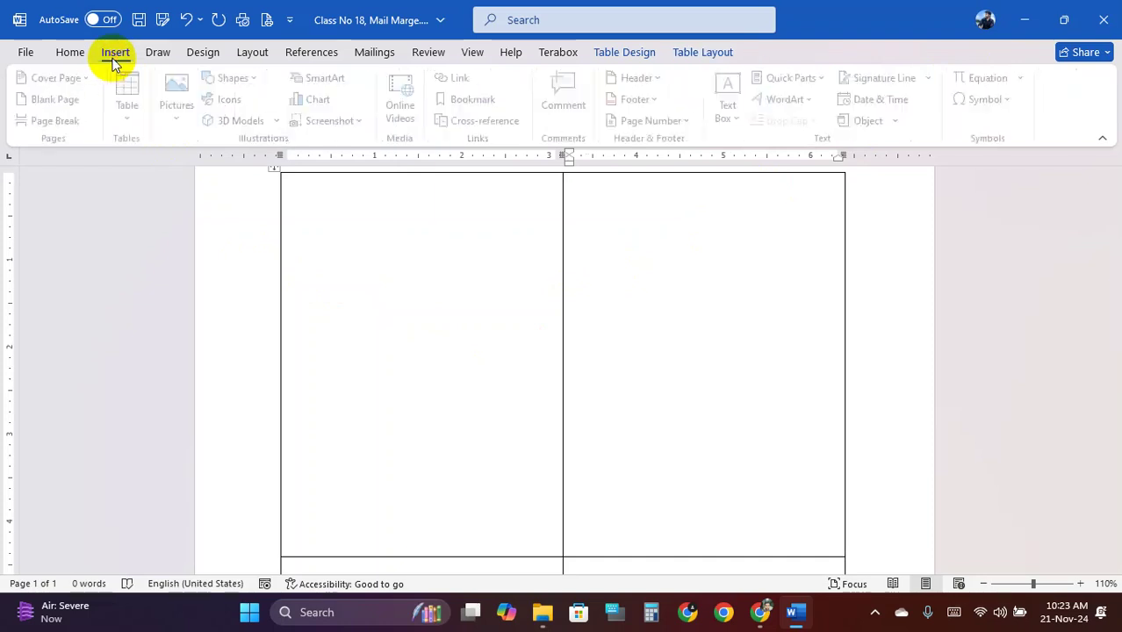
pyautogui.click(244, 81)
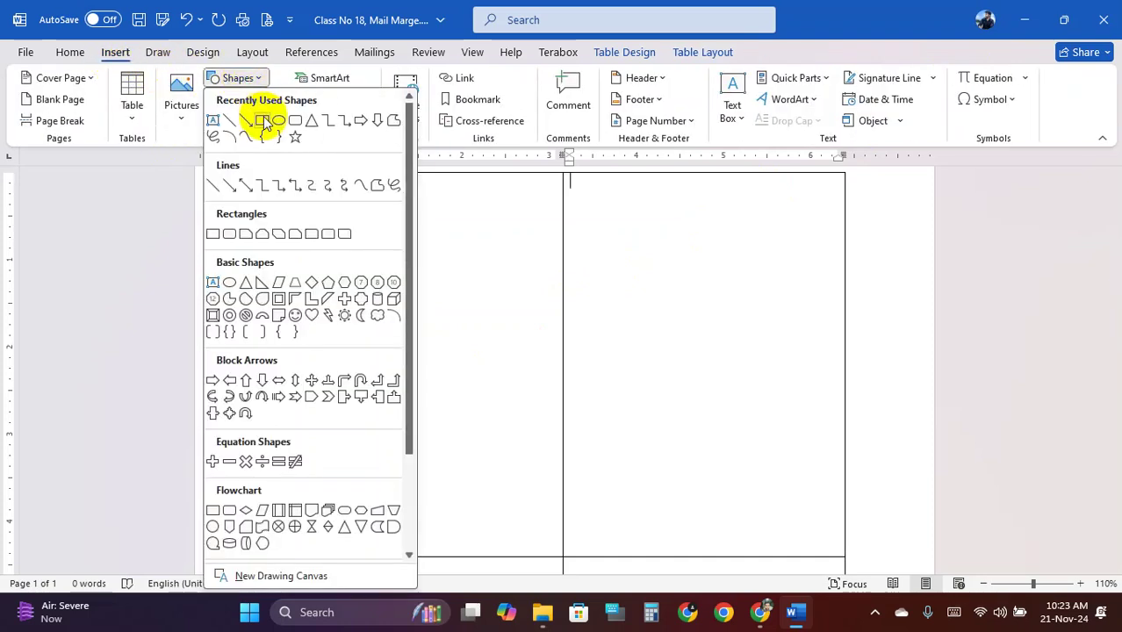
pyautogui.click(260, 114)
pyautogui.moveTo(282, 177); pyautogui.dragTo(559, 379)
# Remove the rectangle's outline and bring up its fill colour choices
pyautogui.click(413, 99)
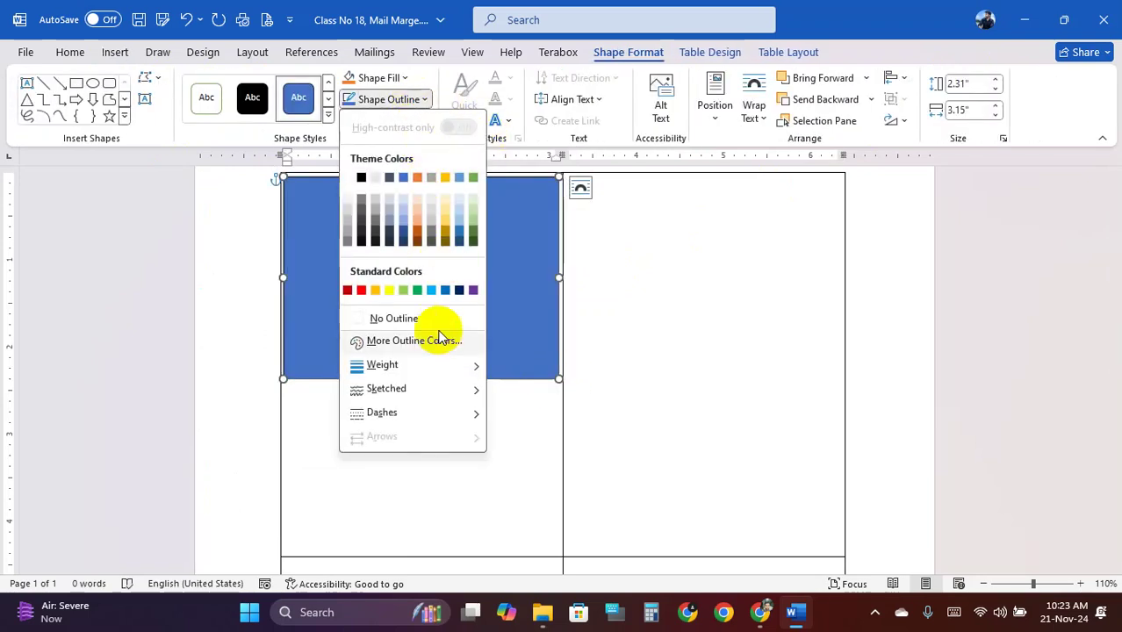
pyautogui.moveTo(426, 370)
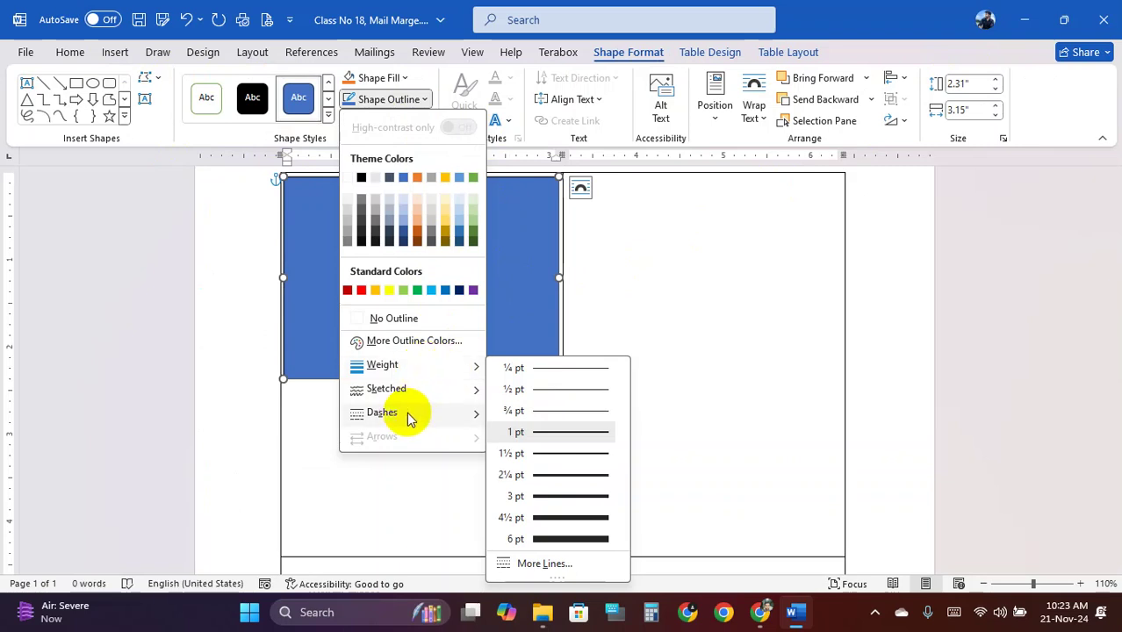
pyautogui.click(412, 319)
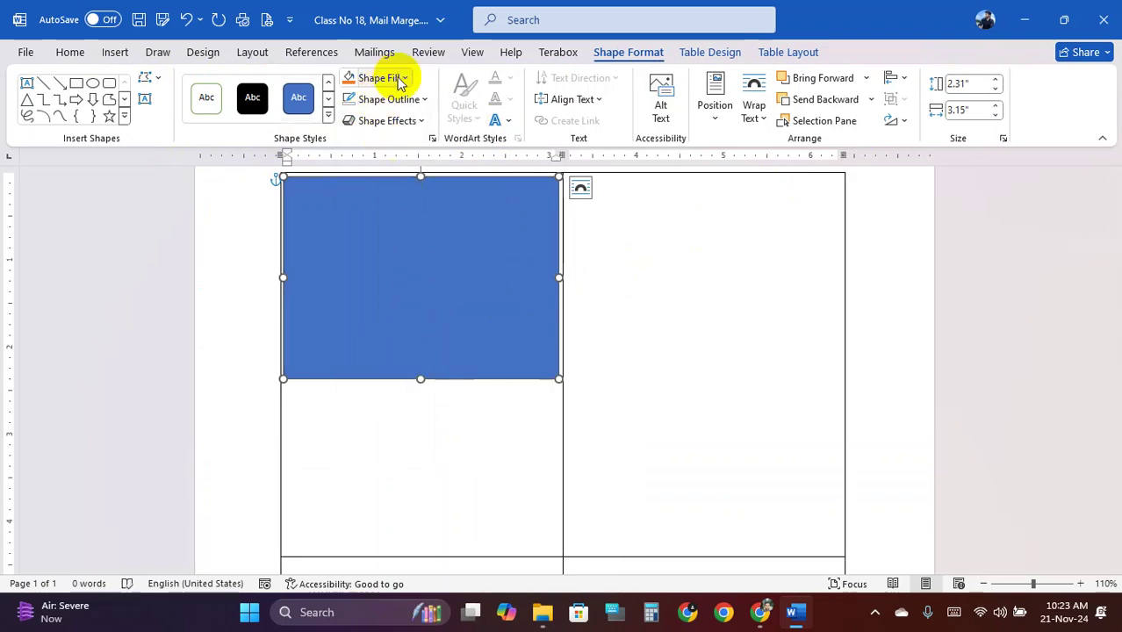
pyautogui.click(400, 79)
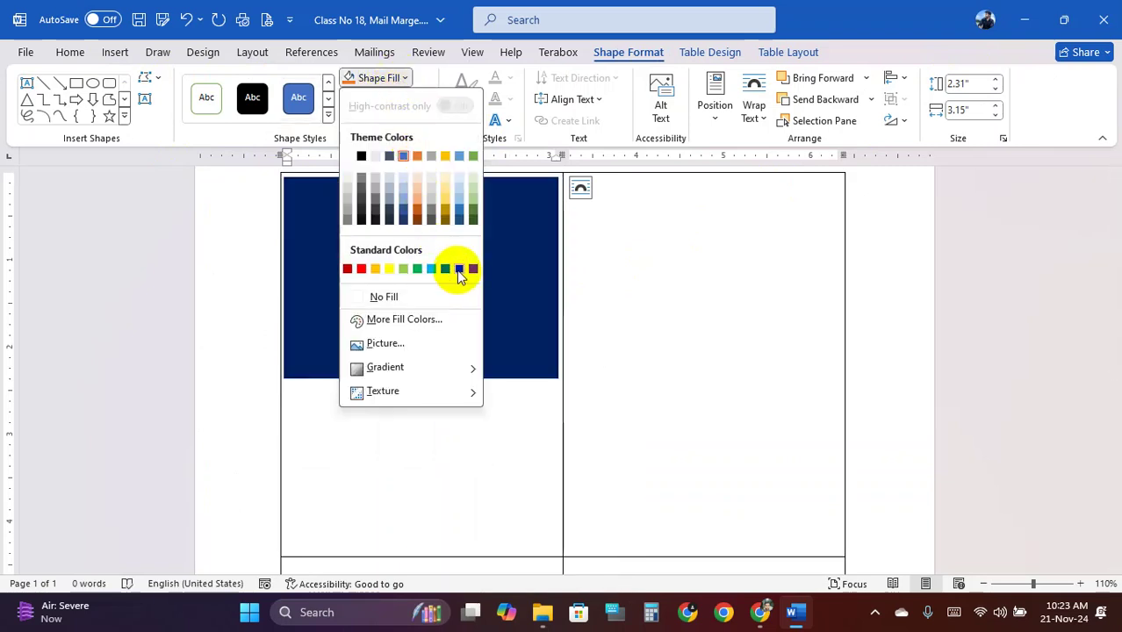
# Open the sample ID card JPG from Downloads in Photos, zoom in to inspect it, then close it
pyautogui.moveTo(793, 617)
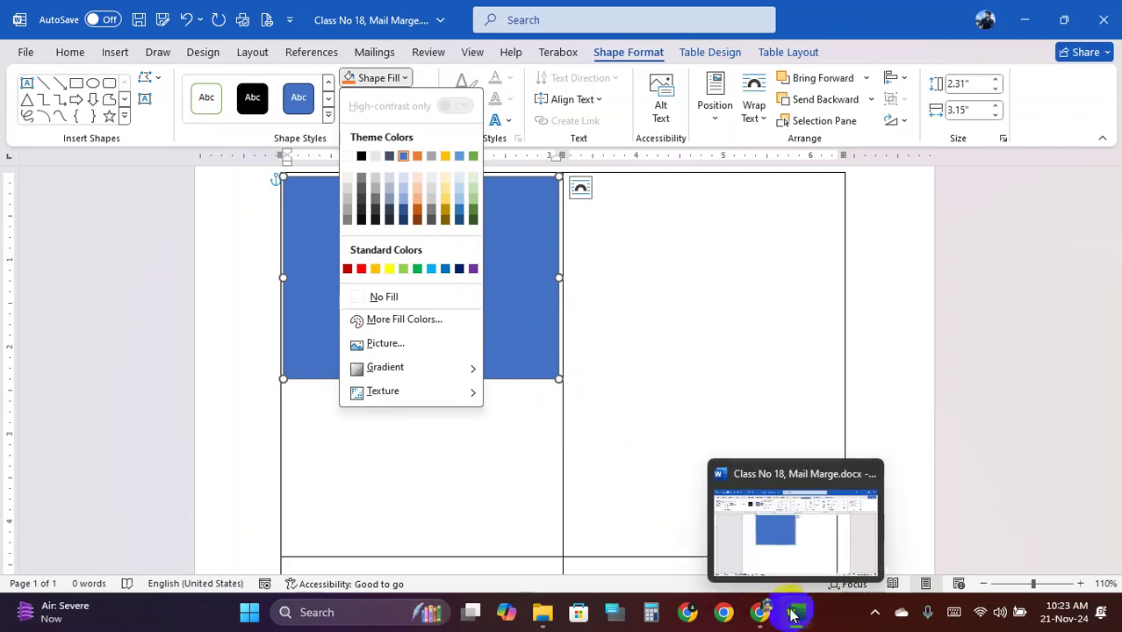
pyautogui.click(542, 612)
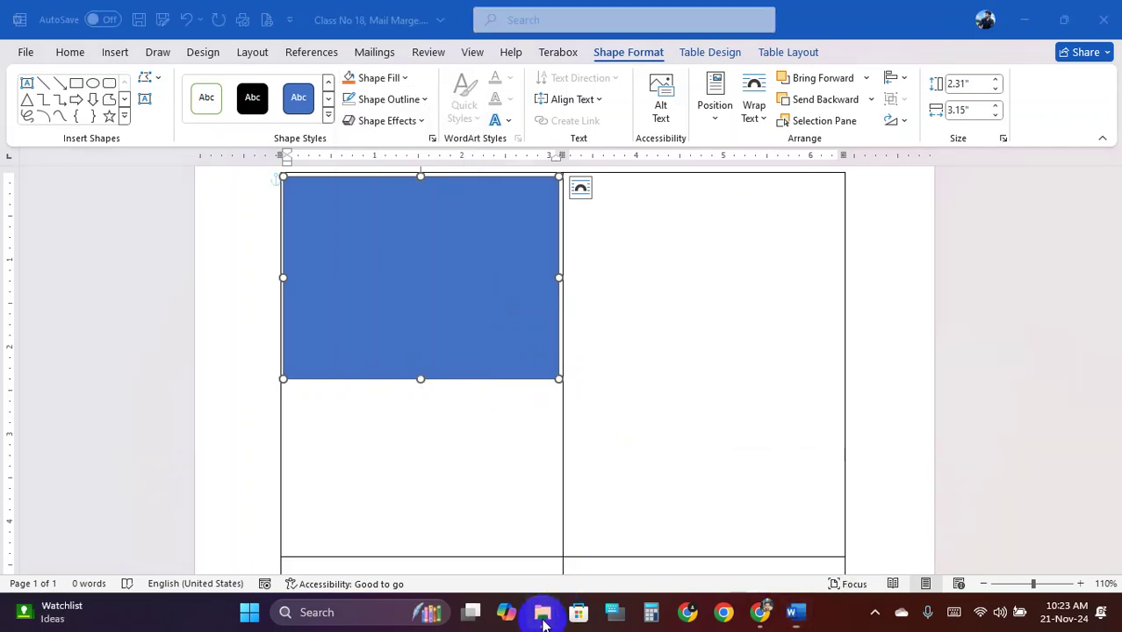
pyautogui.click(521, 529)
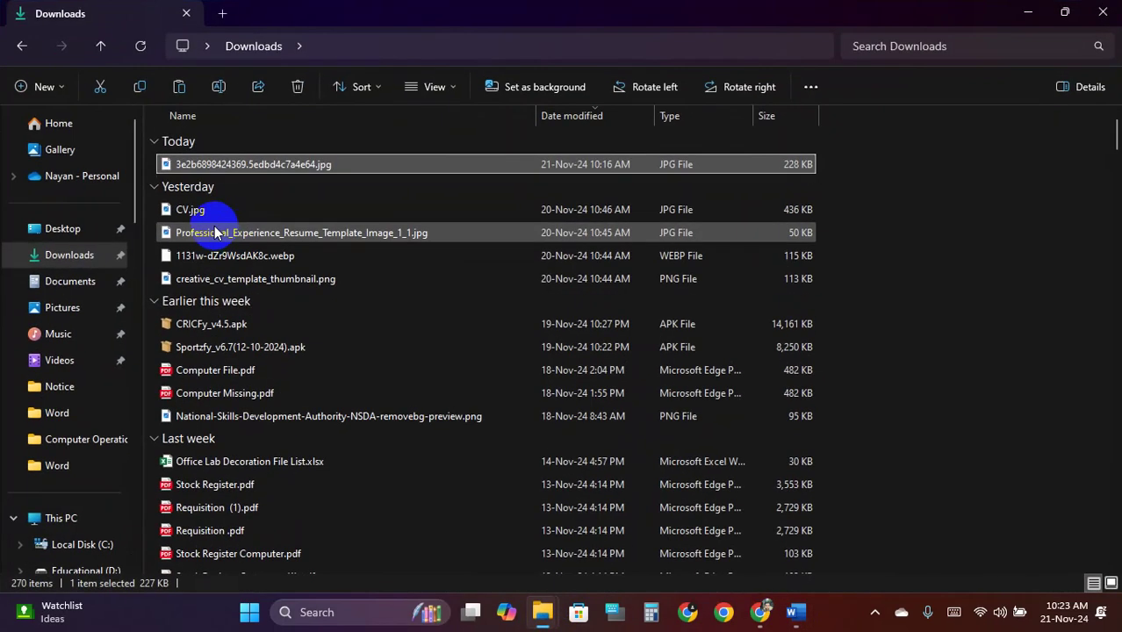
pyautogui.doubleClick(201, 164)
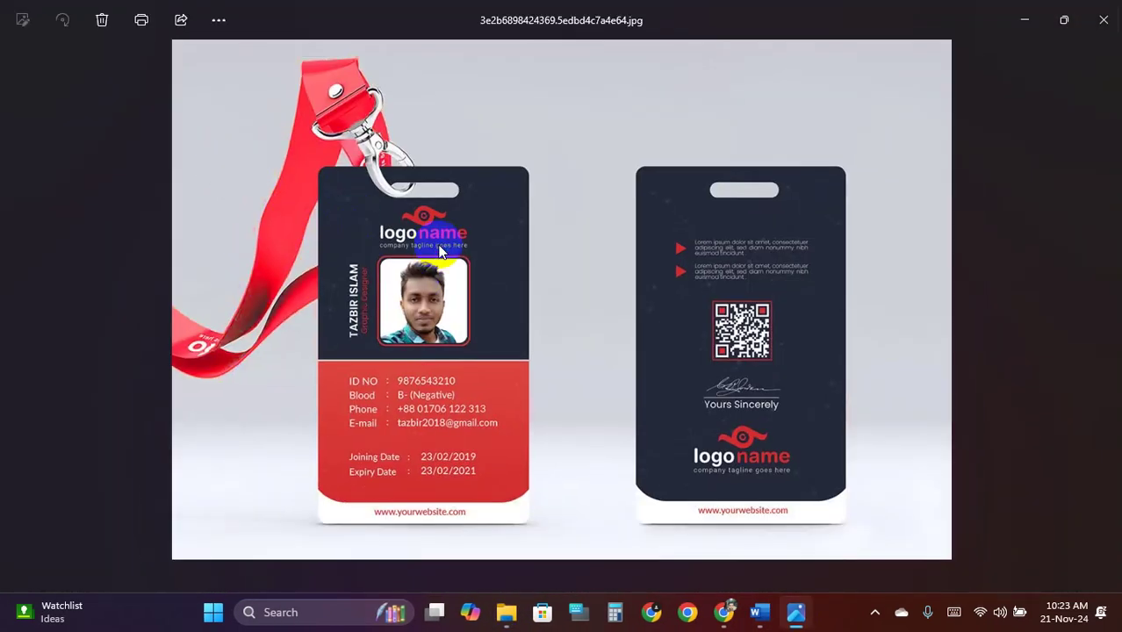
pyautogui.scroll(4, 388, 218)
pyautogui.scroll(-3, 532, 219)
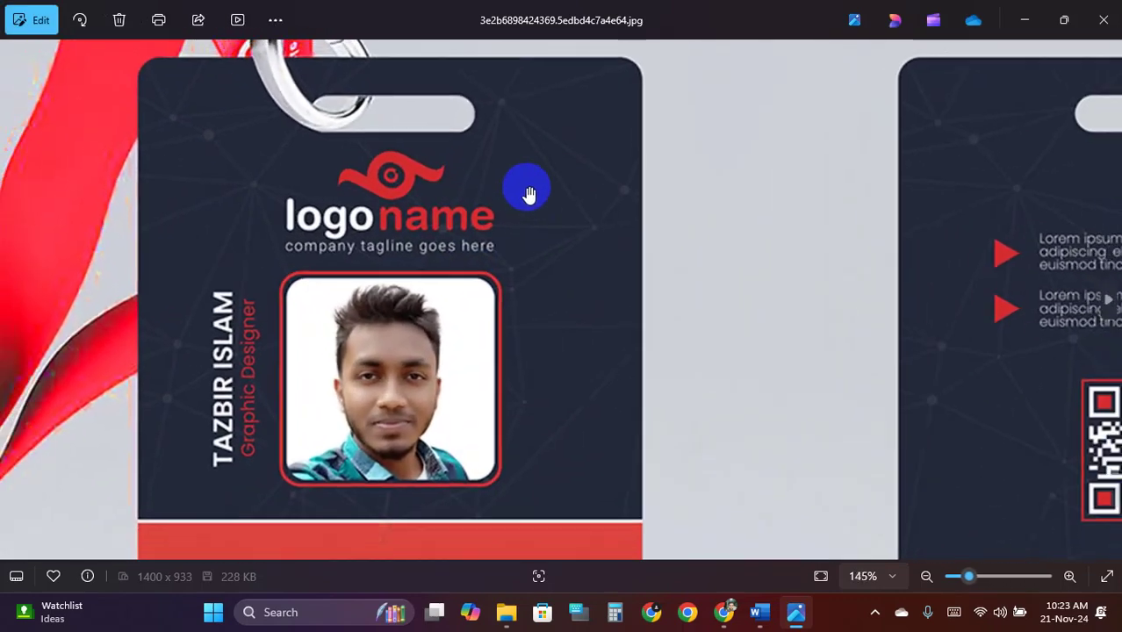
pyautogui.scroll(3, 536, 210)
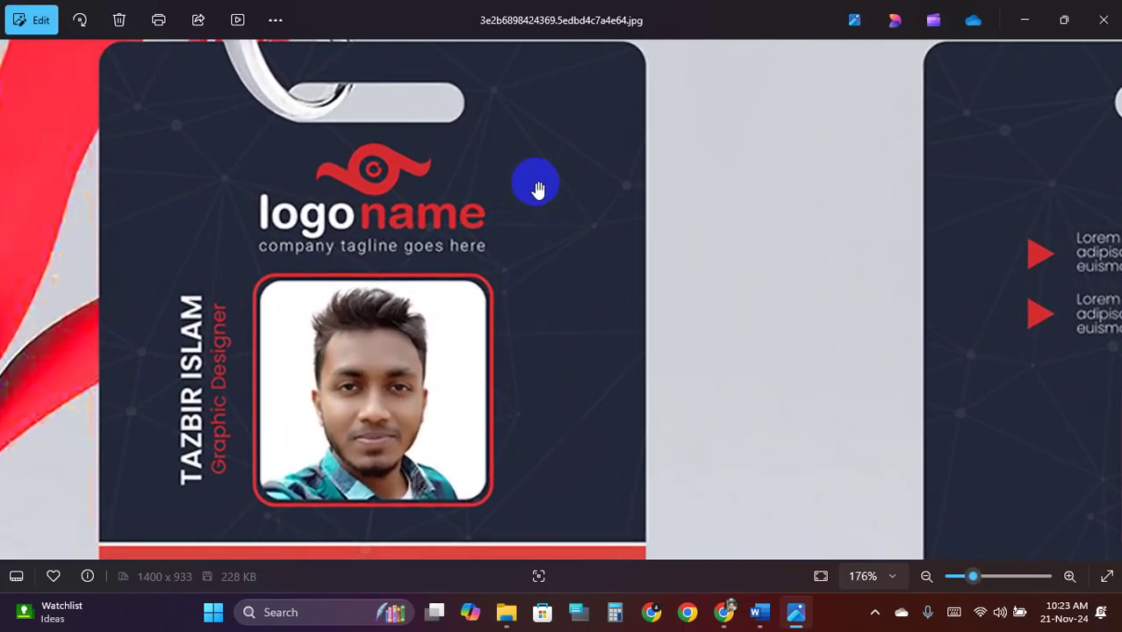
pyautogui.scroll(-1, 524, 184)
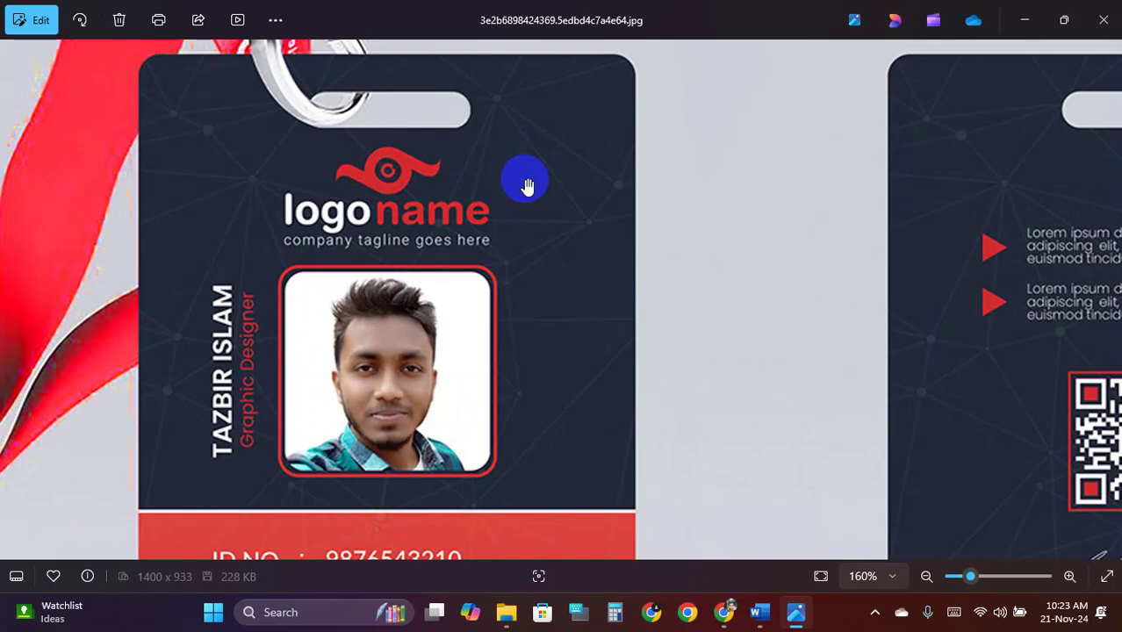
pyautogui.scroll(-1, 529, 186)
pyautogui.scroll(-5, 532, 187)
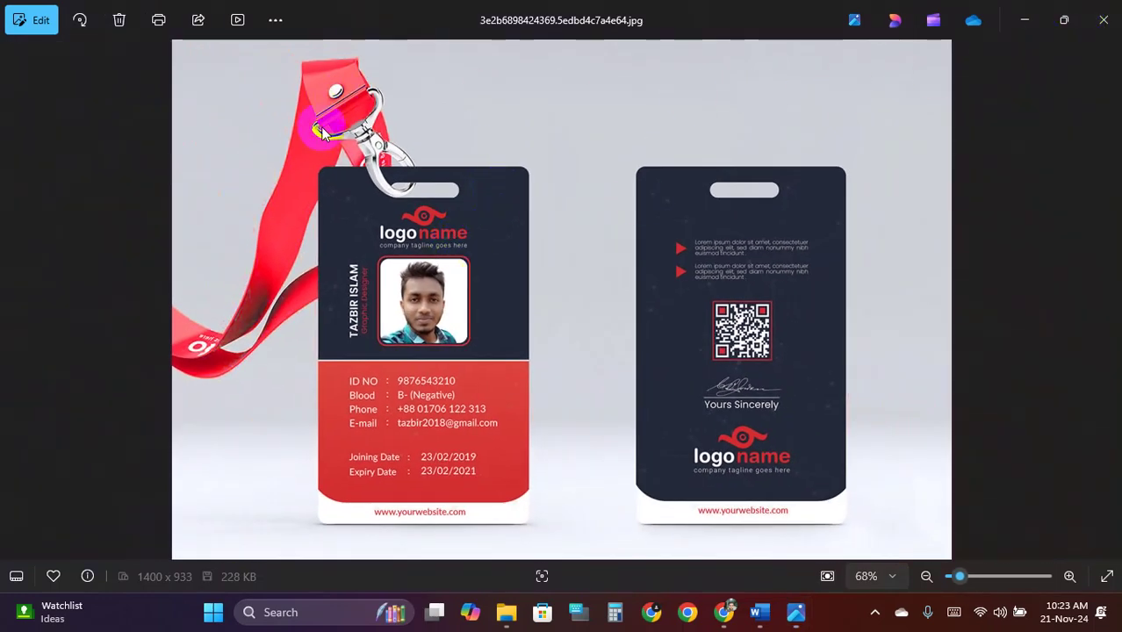
pyautogui.click(1105, 19)
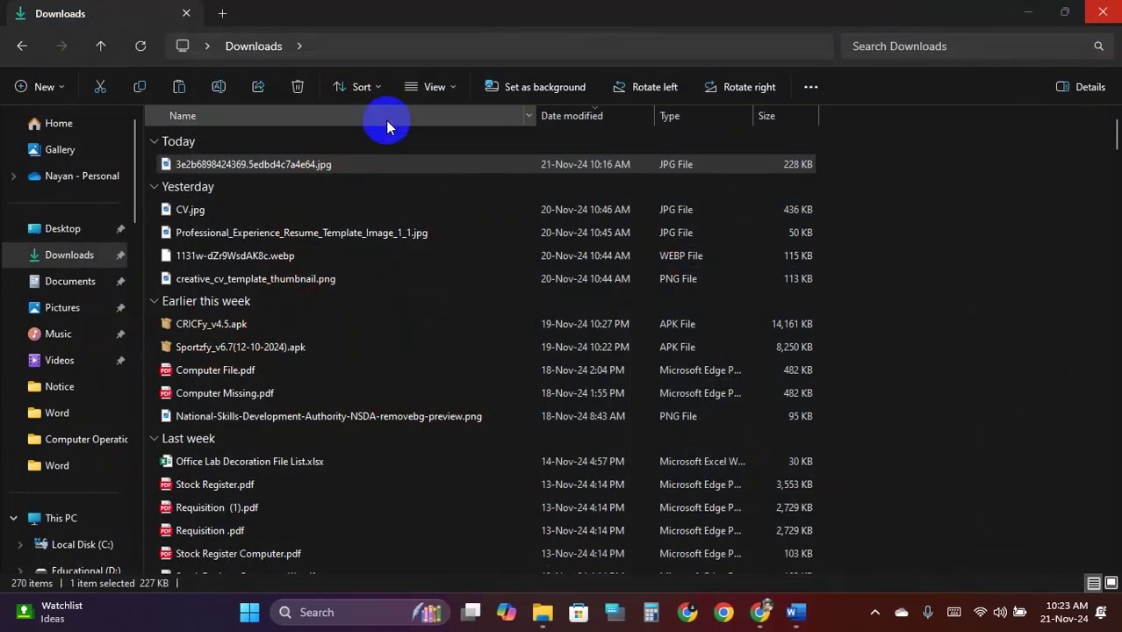
# In a new Chrome tab, search Google for 'look up colour code'
pyautogui.click(761, 612)
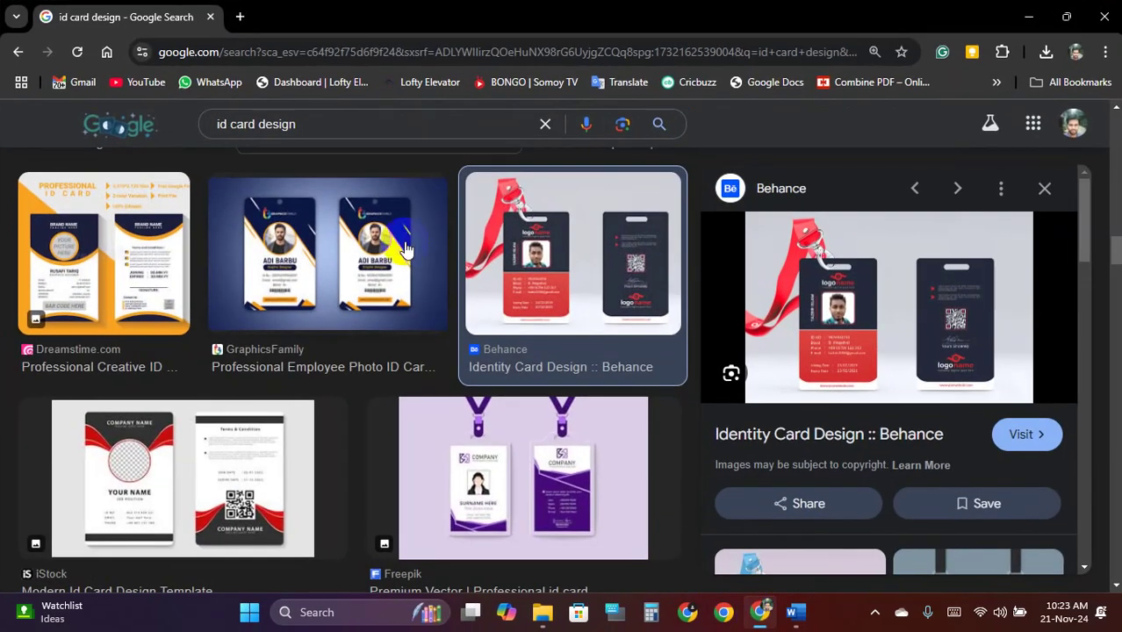
pyautogui.click(242, 17)
pyautogui.click(271, 50)
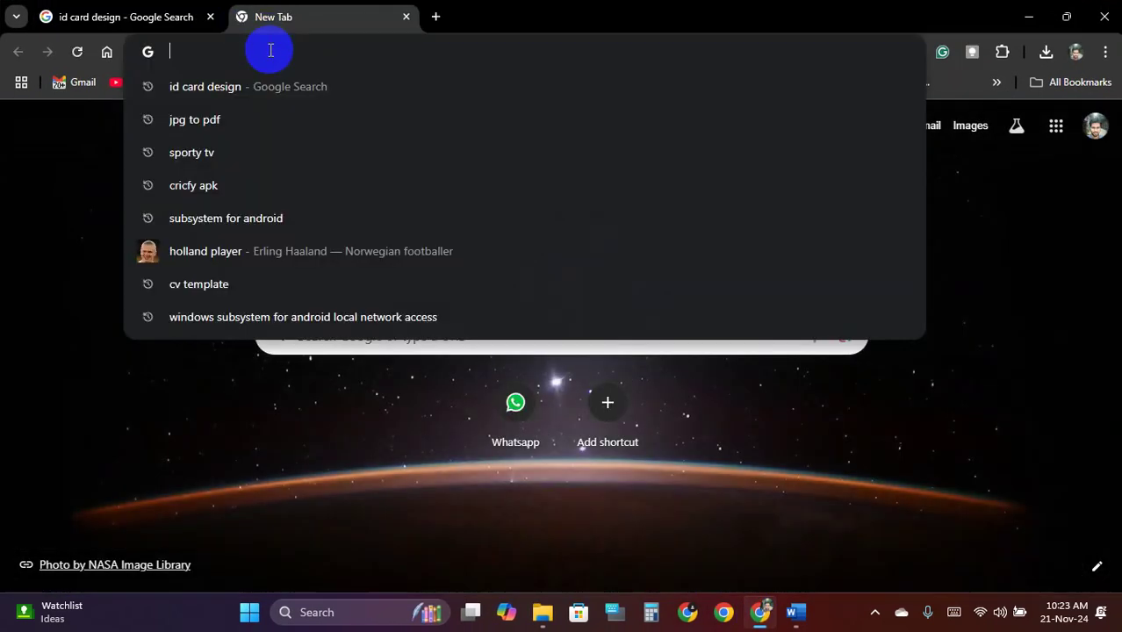
pyautogui.write('loo')
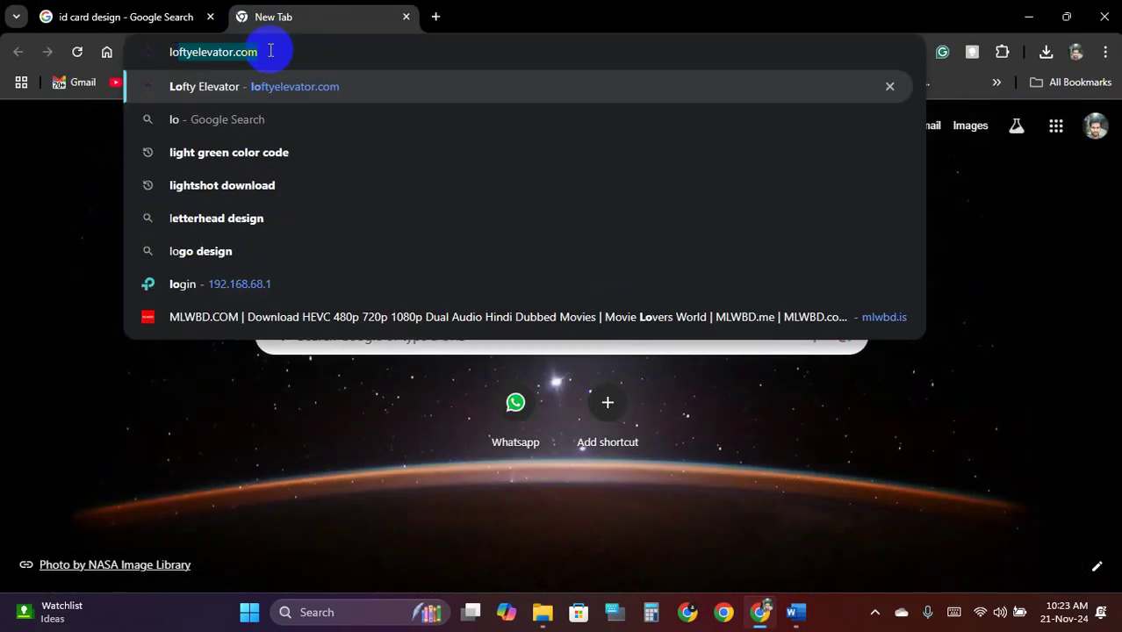
pyautogui.write('kup')
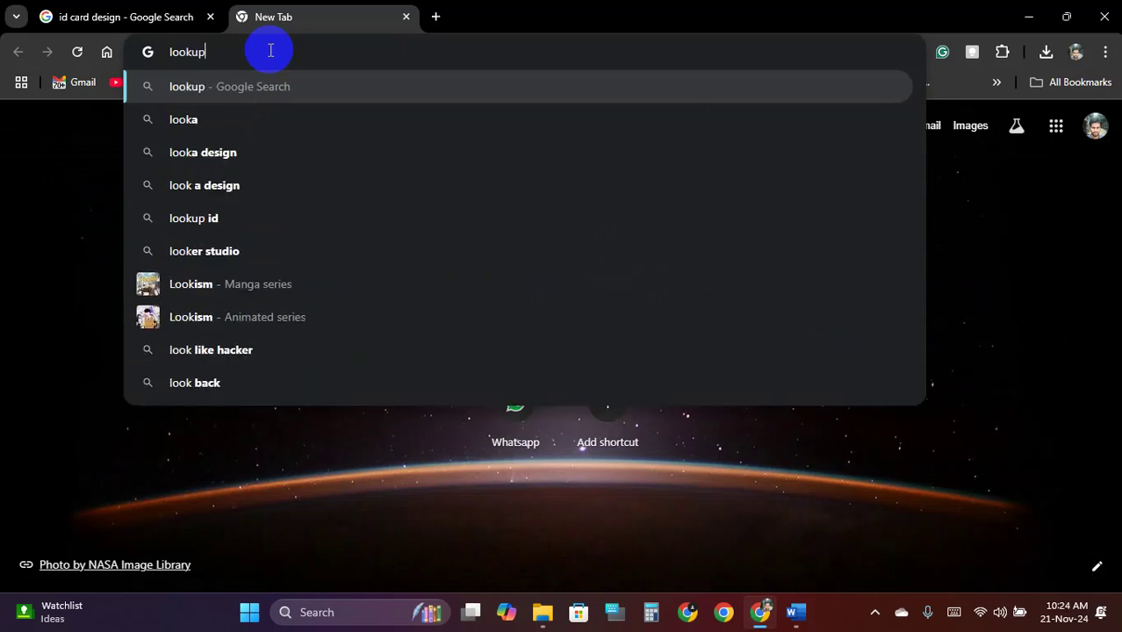
pyautogui.write(' colour')
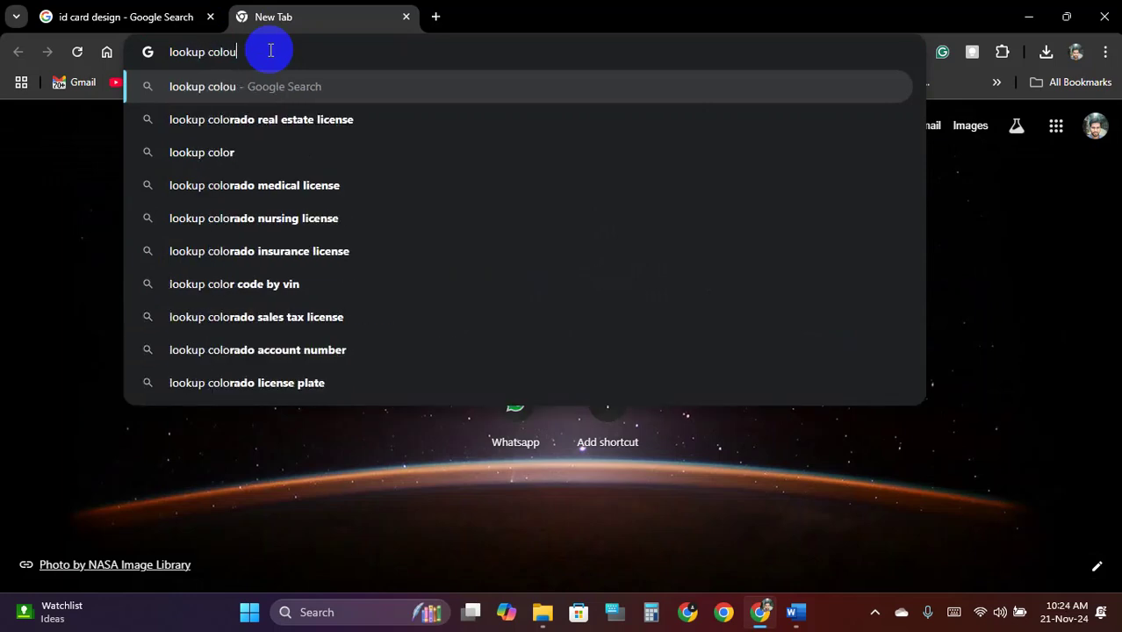
pyautogui.press('Down')
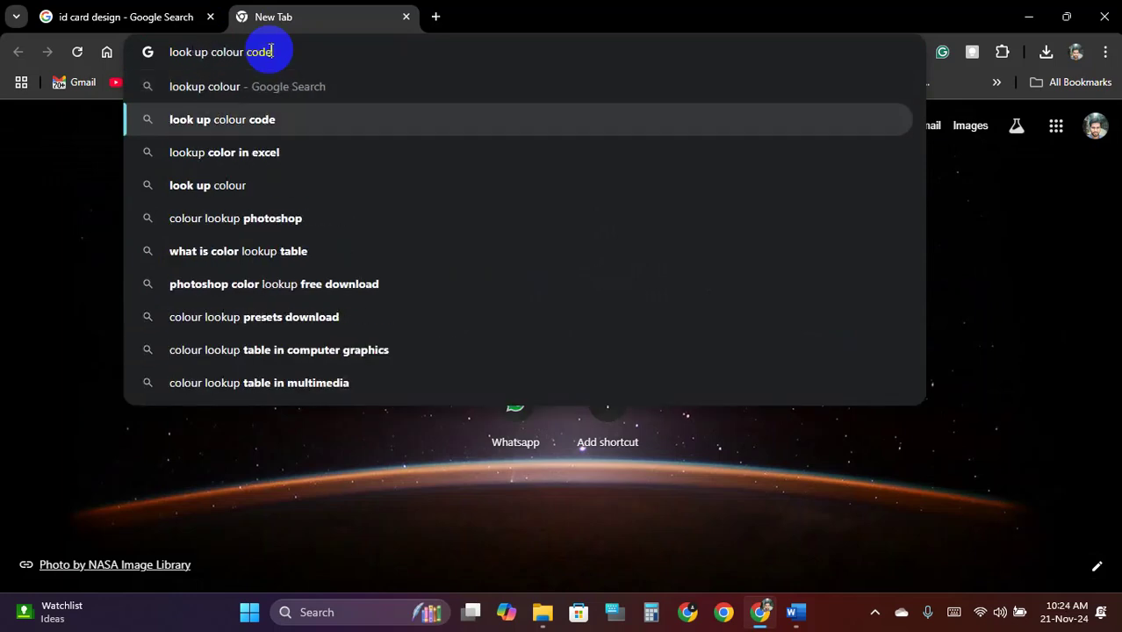
pyautogui.press('Return')
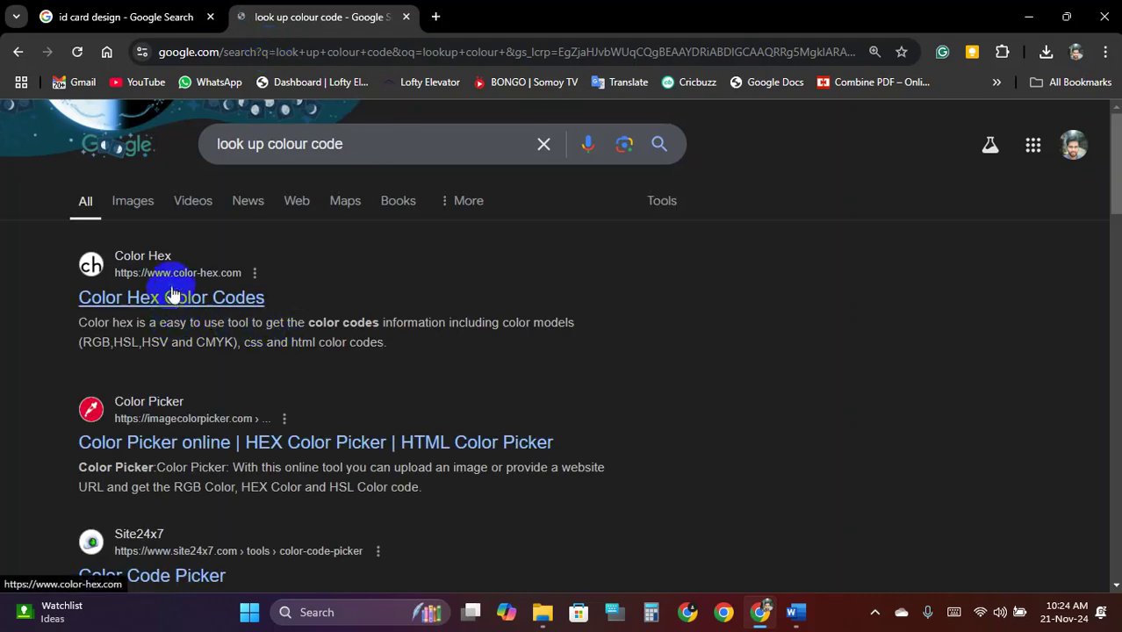
# Look through the Color Hex site, then go back and open imagecolorpicker.com instead
pyautogui.scroll(-1, 140, 317)
pyautogui.scroll(1, 156, 311)
pyautogui.click(130, 304)
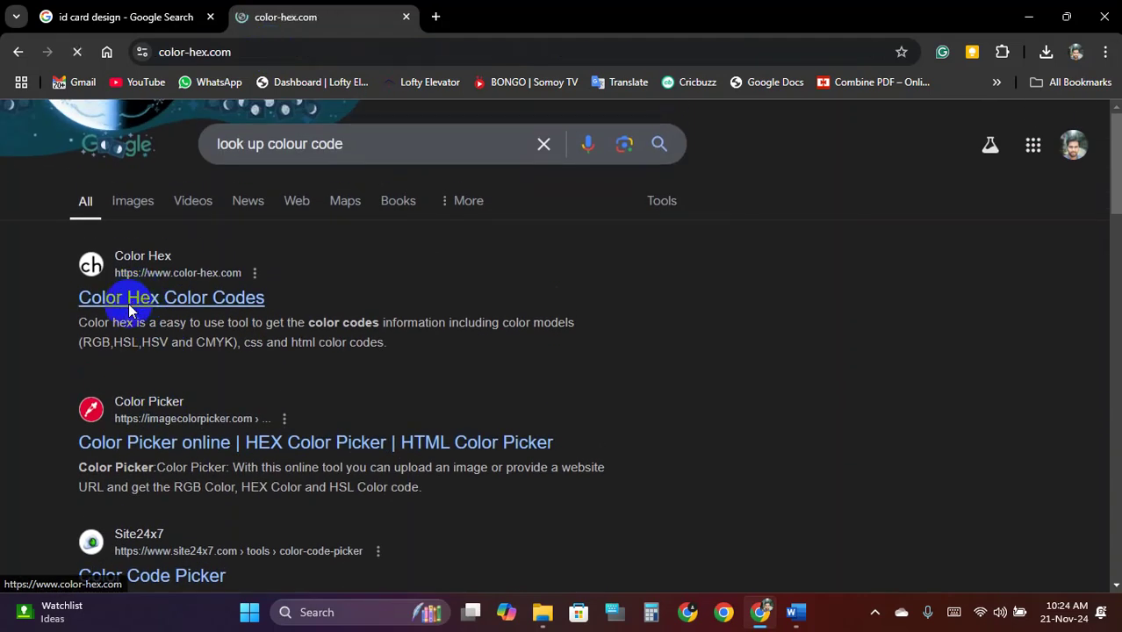
pyautogui.scroll(-1, 377, 285)
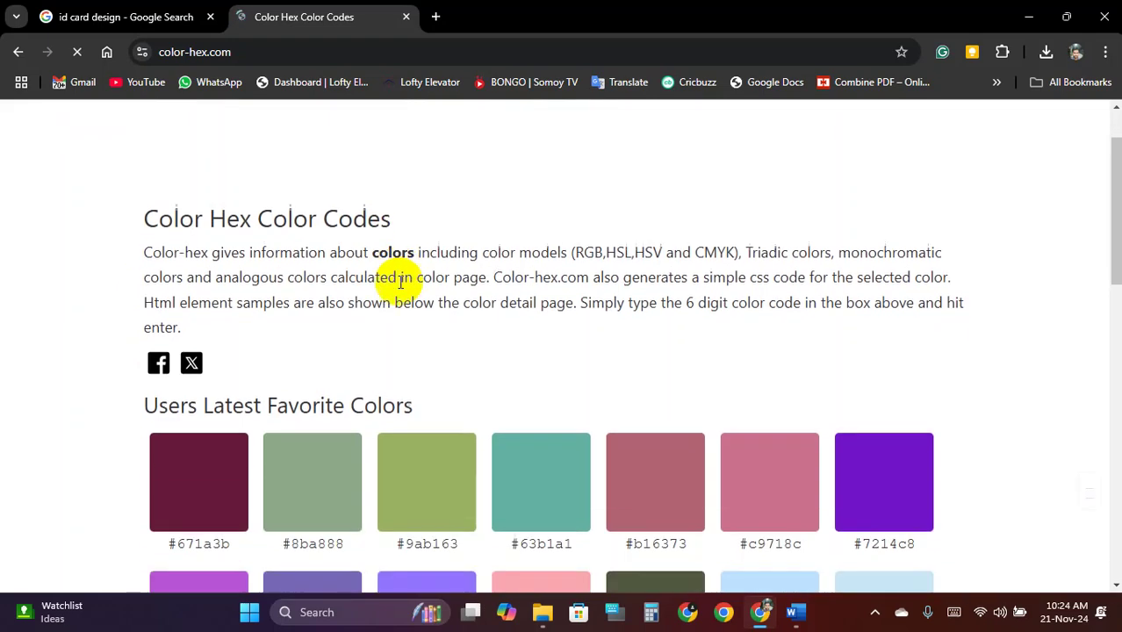
pyautogui.scroll(-10, 380, 316)
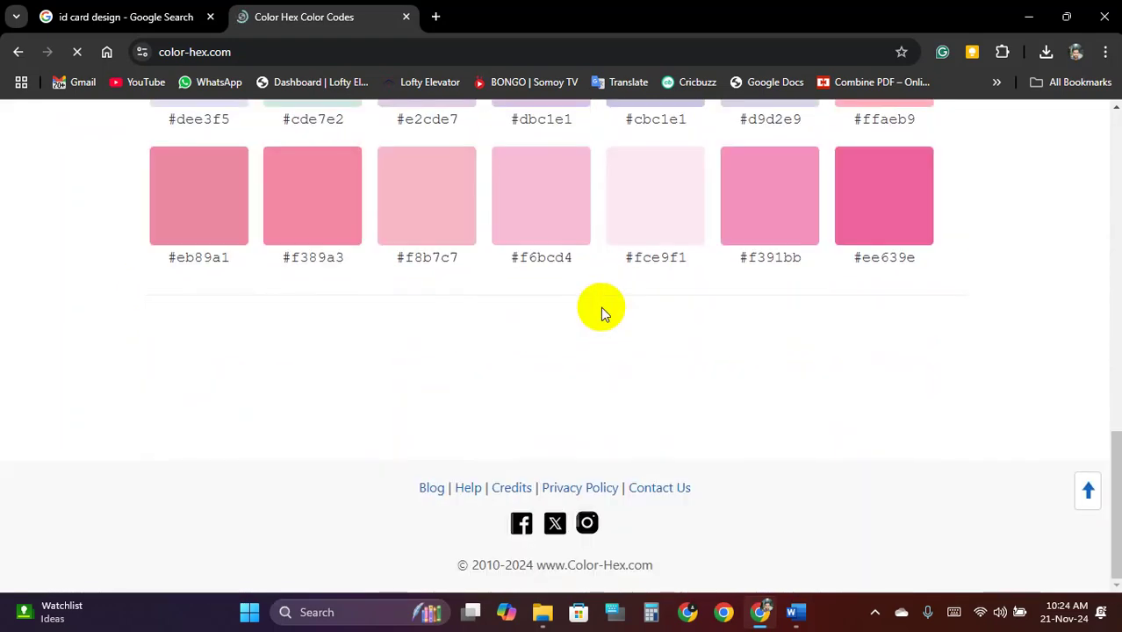
pyautogui.scroll(12, 608, 346)
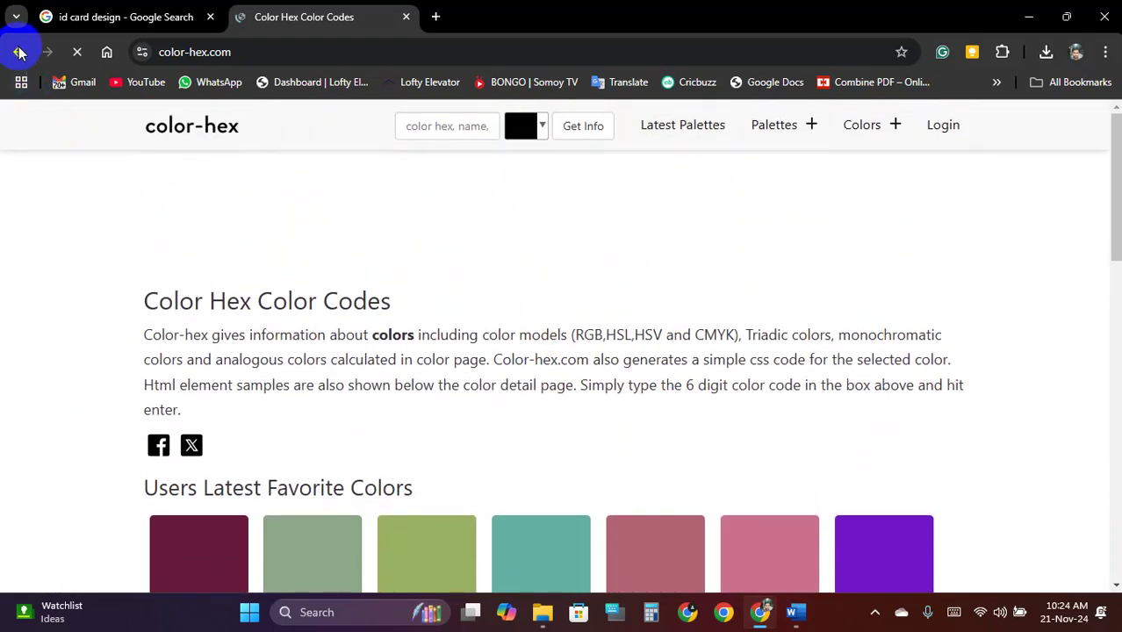
pyautogui.click(19, 52)
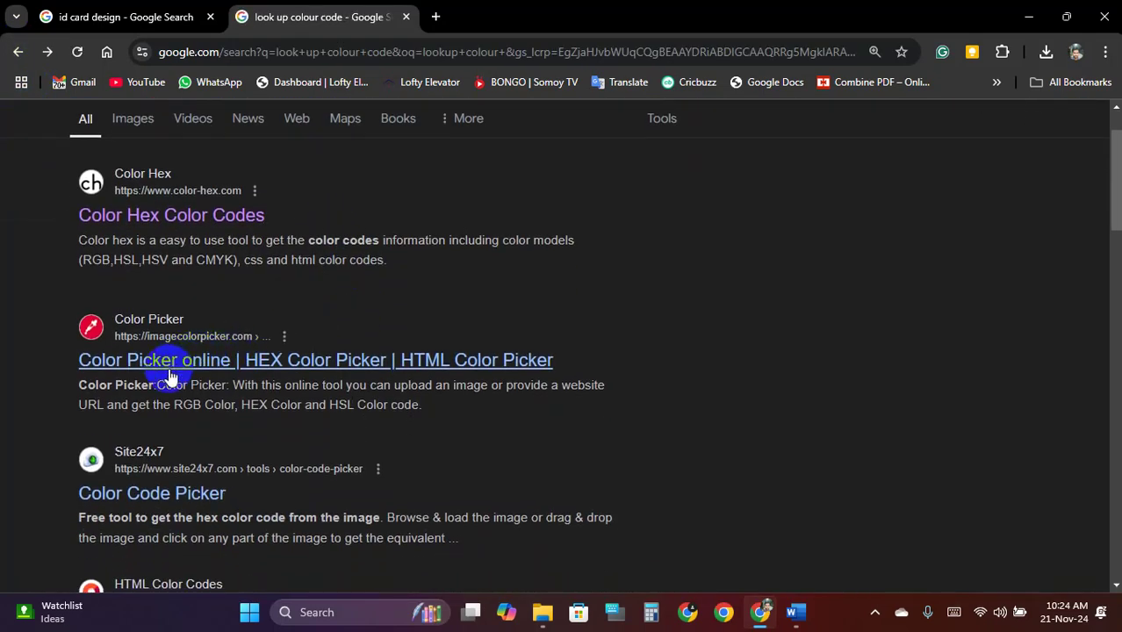
pyautogui.click(211, 360)
pyautogui.scroll(-3, 527, 316)
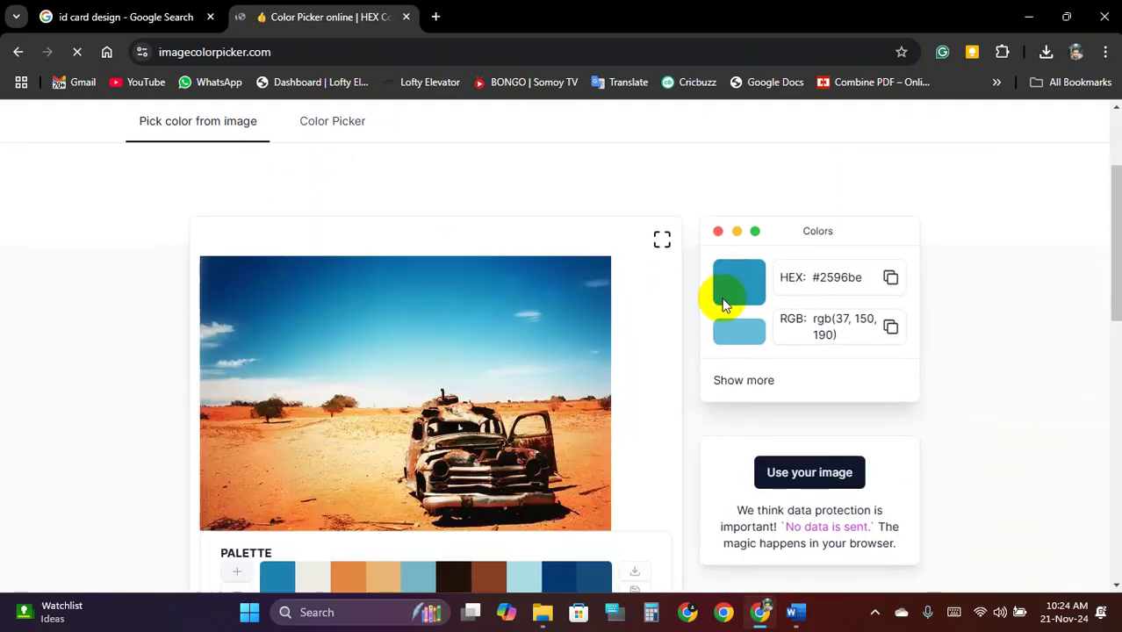
# Load the downloaded ID-card JPG into Image Color Picker
pyautogui.click(831, 479)
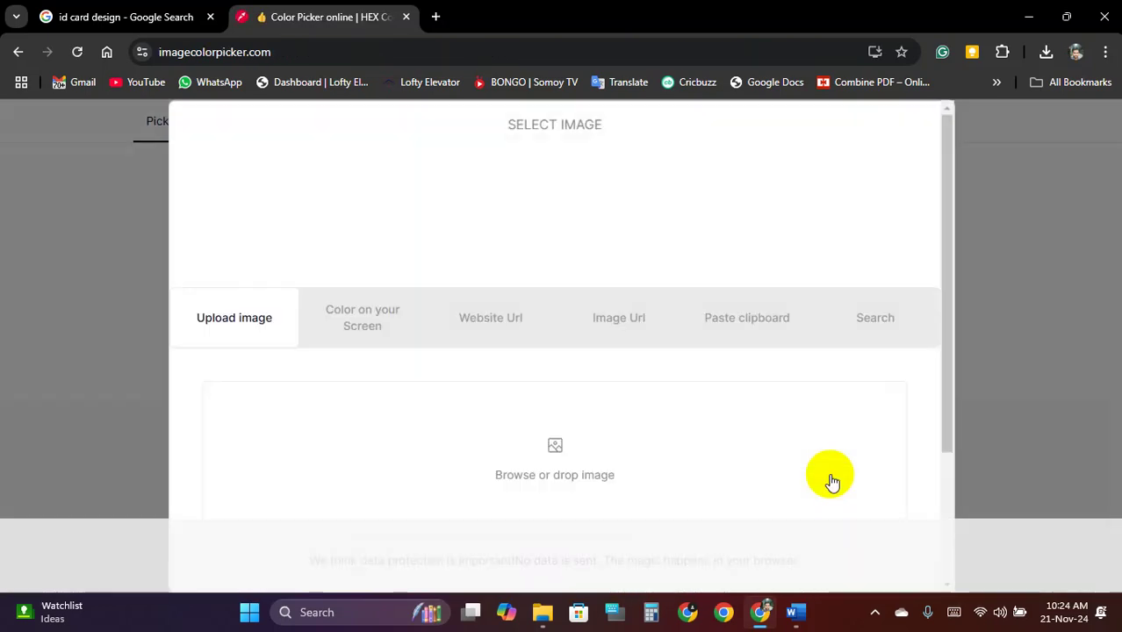
pyautogui.scroll(-2, 562, 404)
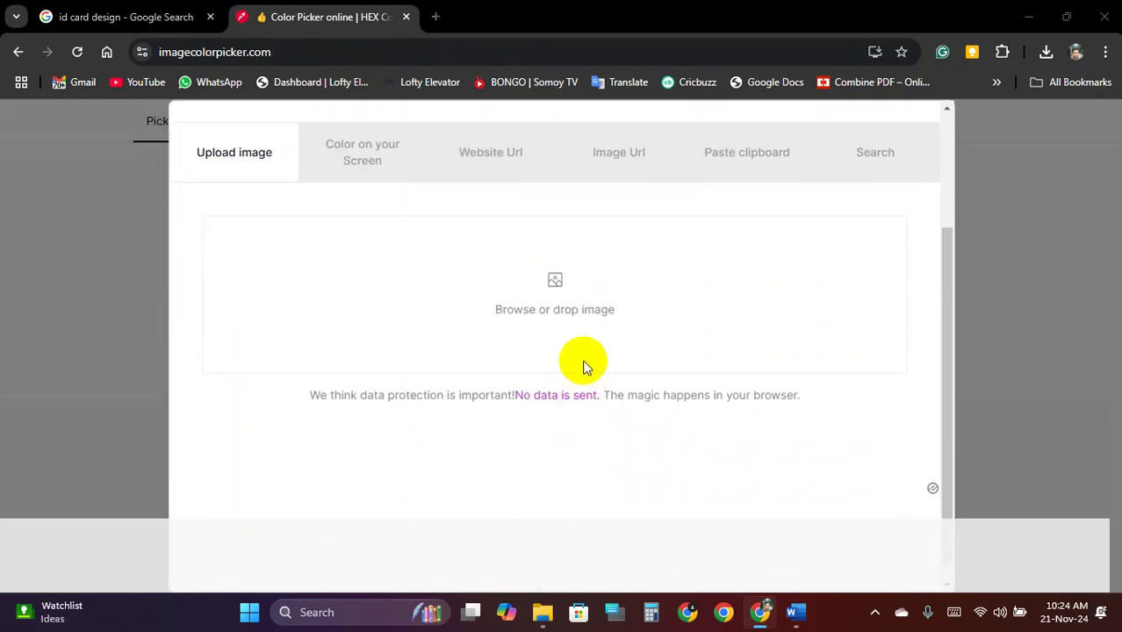
pyautogui.click(571, 369)
pyautogui.scroll(3, 85, 350)
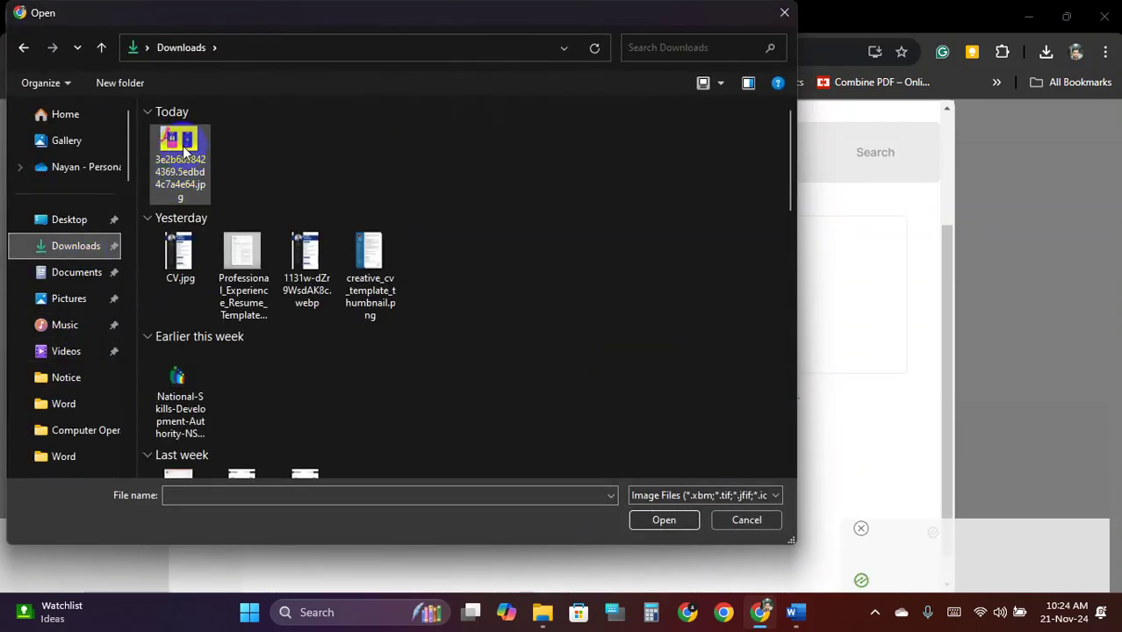
pyautogui.doubleClick(185, 149)
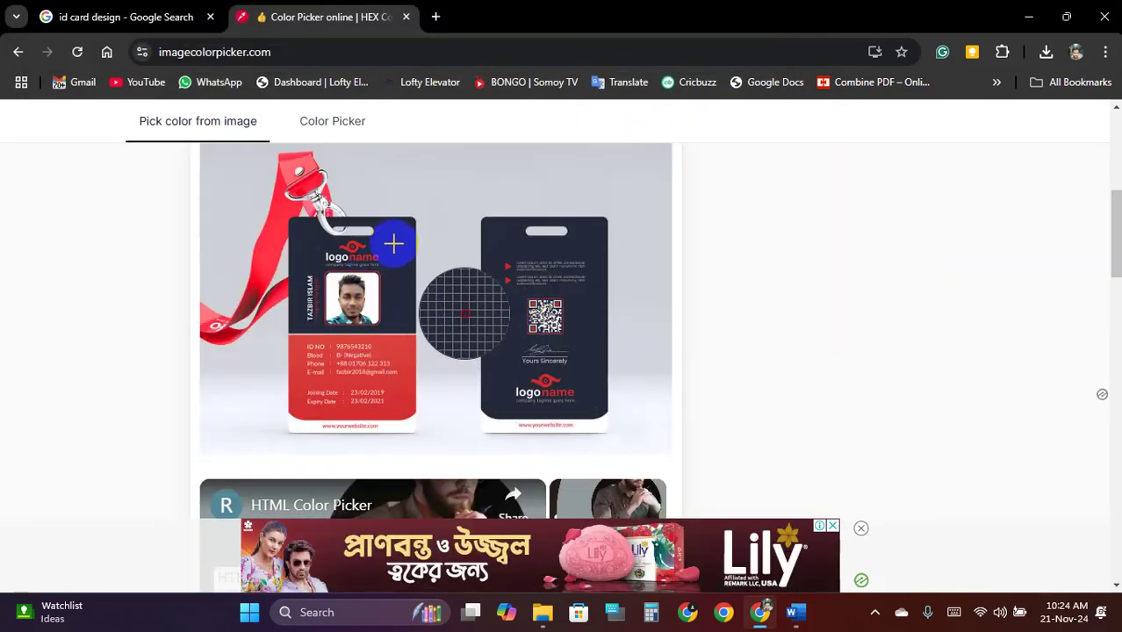
# Copy the card's navy HEX code #252b3b to the clipboard
pyautogui.scroll(-4, 399, 264)
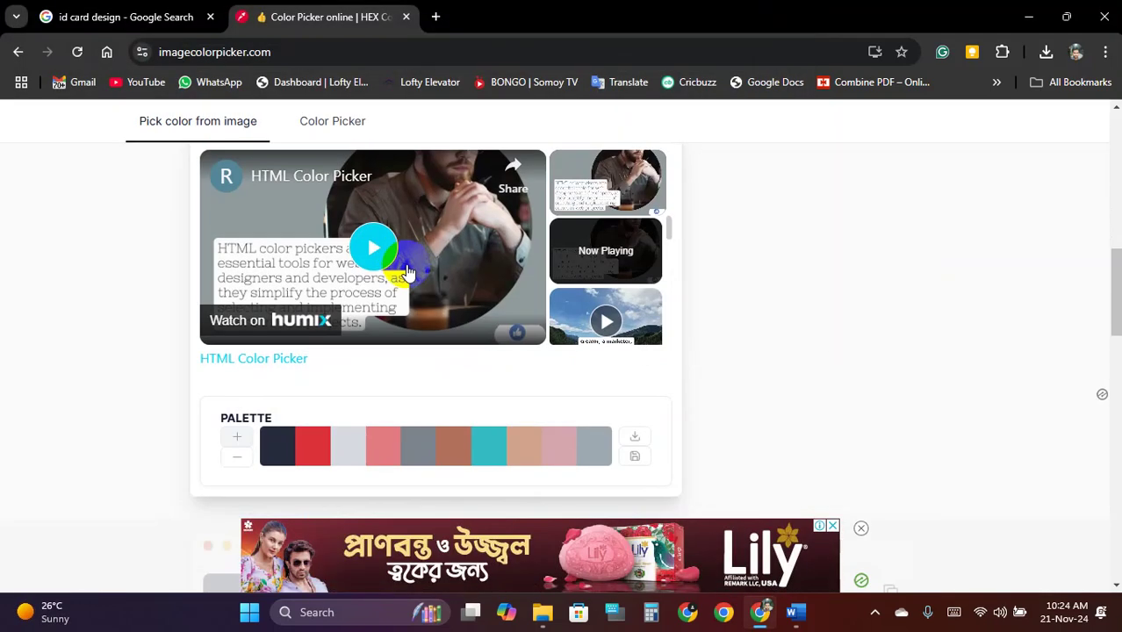
pyautogui.scroll(-3, 406, 273)
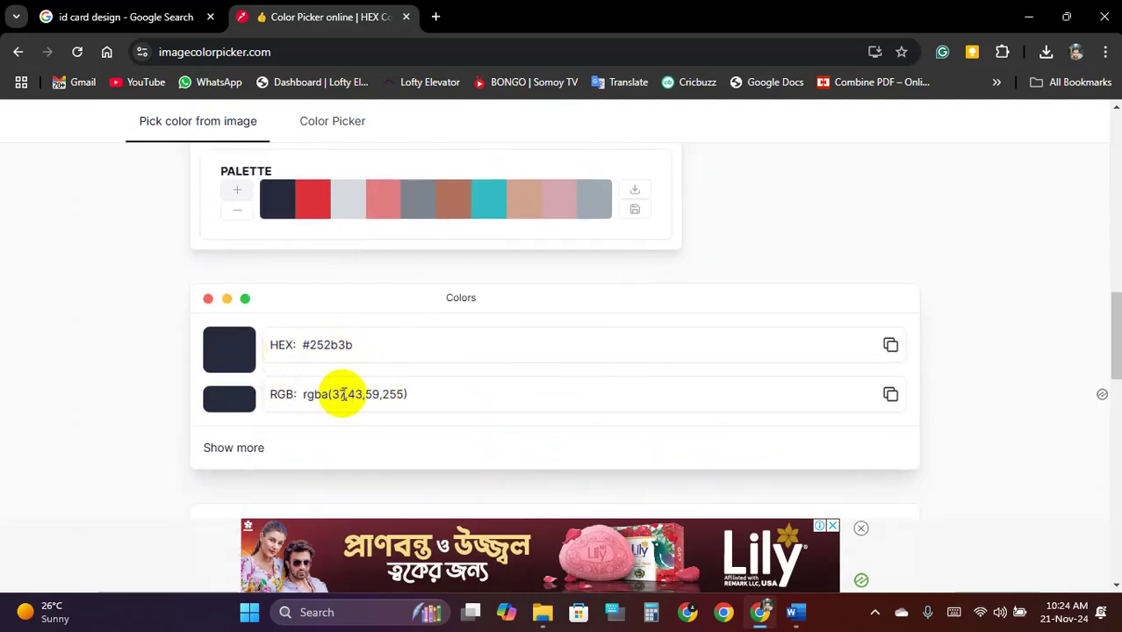
pyautogui.moveTo(339, 394); pyautogui.dragTo(407, 394)
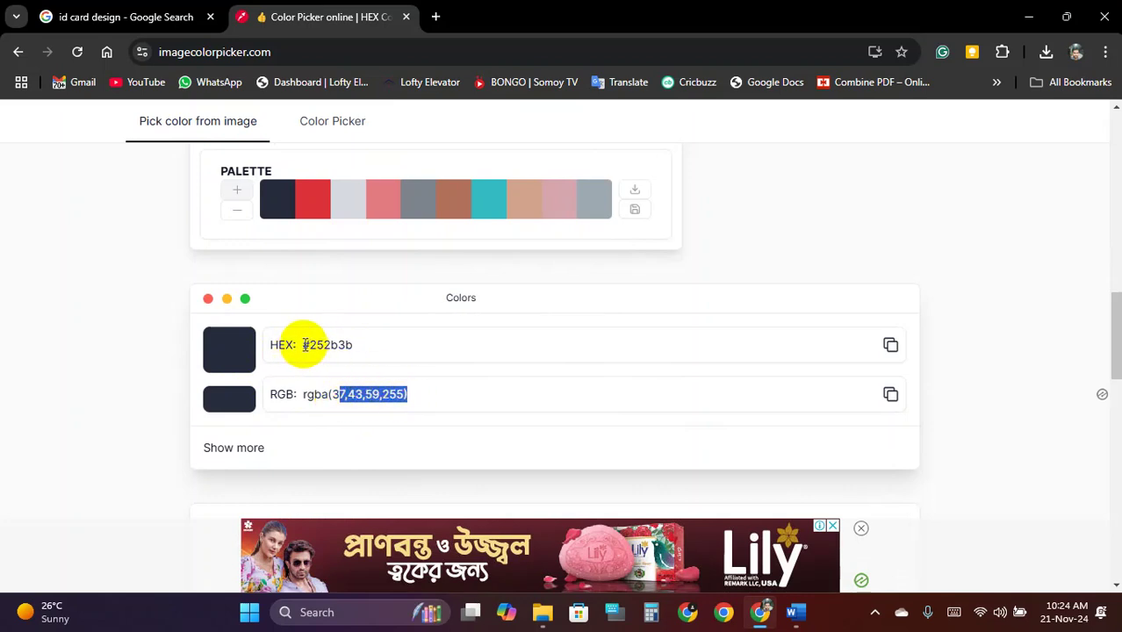
pyautogui.moveTo(305, 345); pyautogui.dragTo(340, 345)
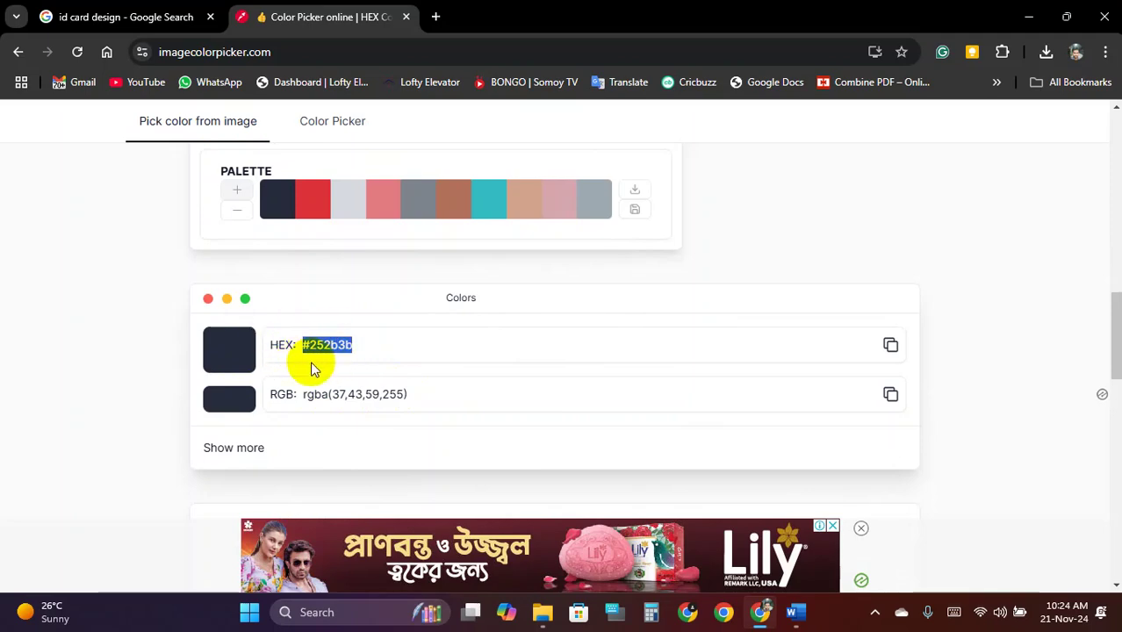
pyautogui.click(892, 346)
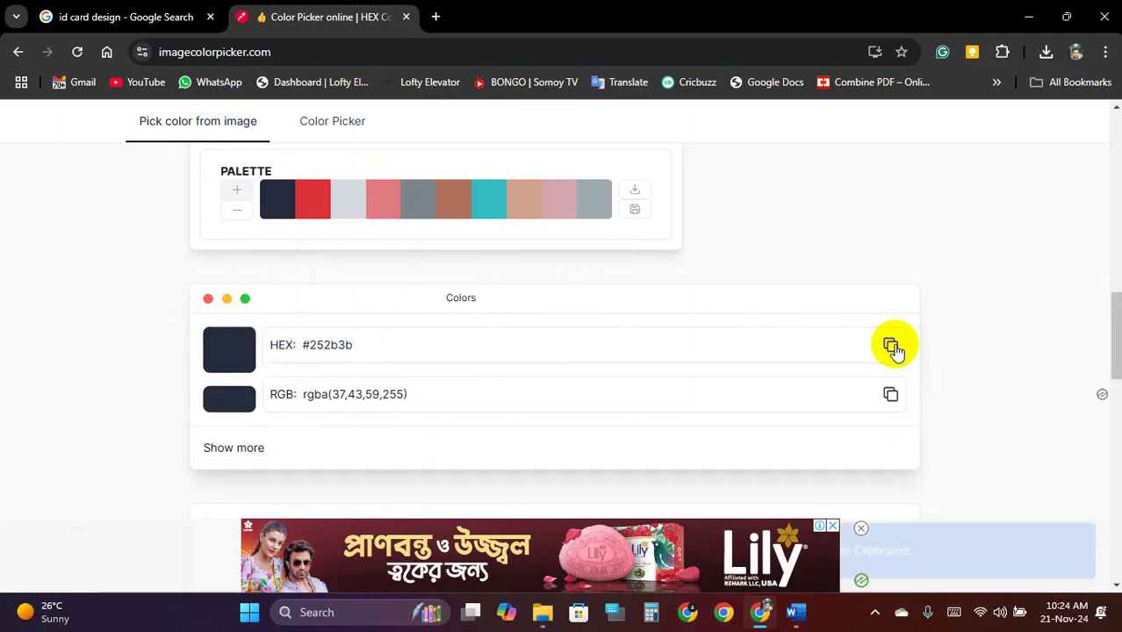
pyautogui.scroll(5, 371, 358)
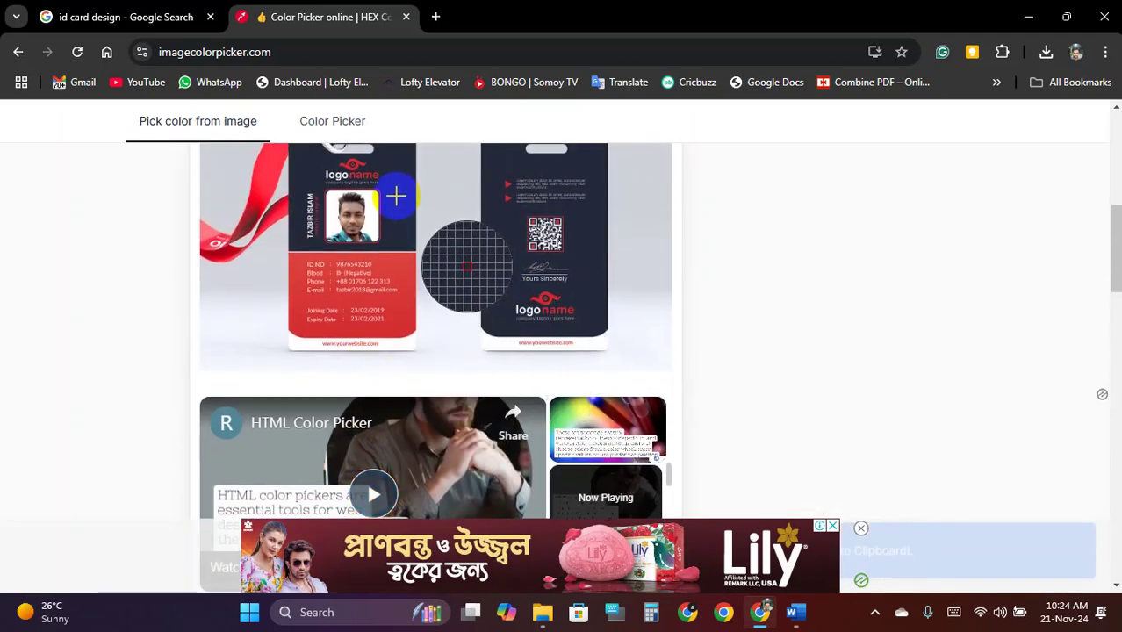
pyautogui.scroll(3, 432, 204)
# Give the Word rectangle a custom fill by pasting hex #252B3B in More Fill Colors
pyautogui.click(1032, 19)
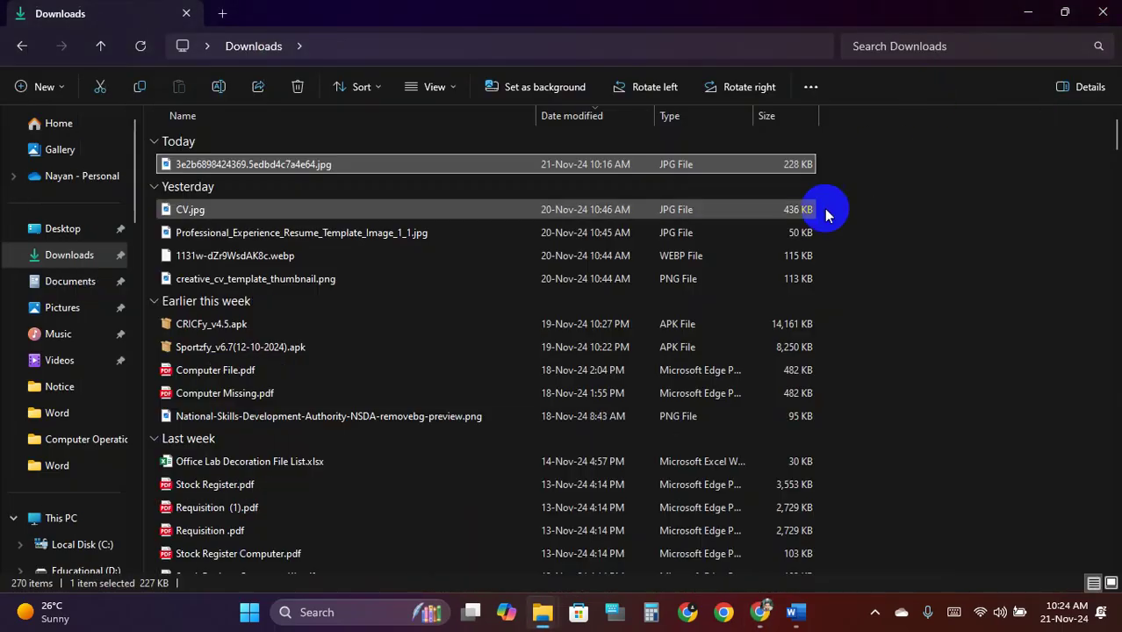
pyautogui.click(796, 612)
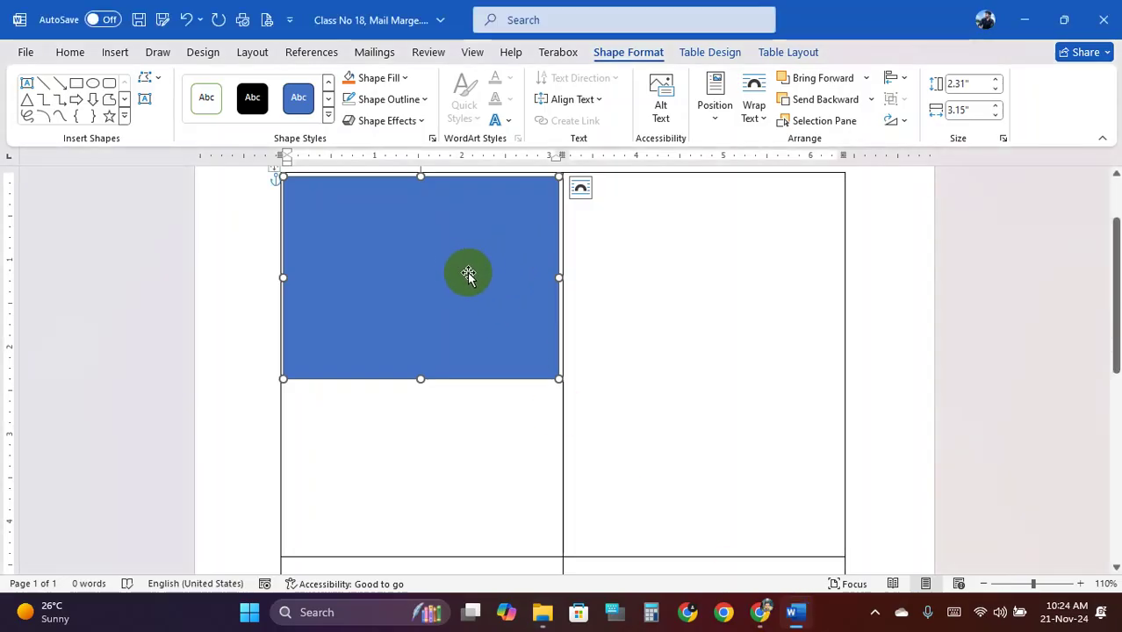
pyautogui.click(402, 77)
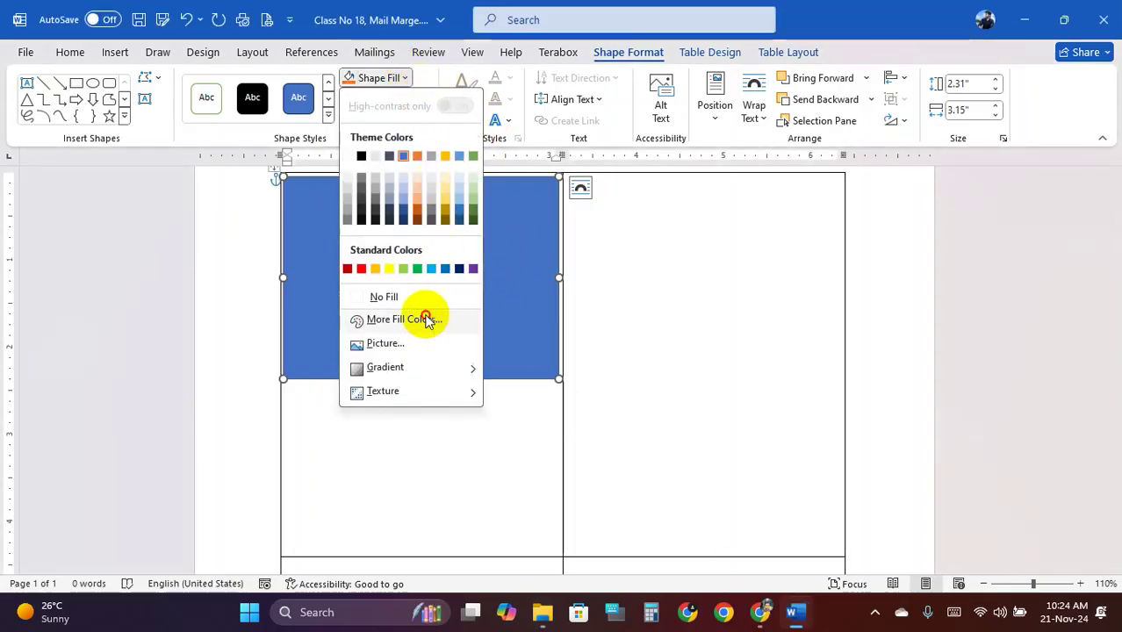
pyautogui.click(426, 319)
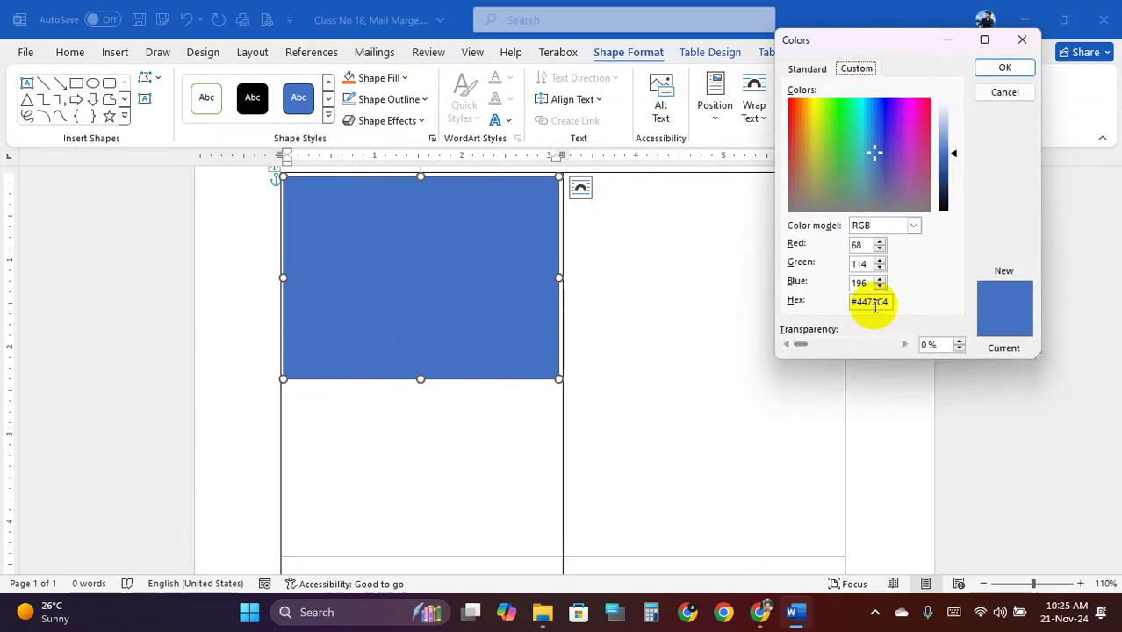
pyautogui.moveTo(887, 302); pyautogui.dragTo(819, 306)
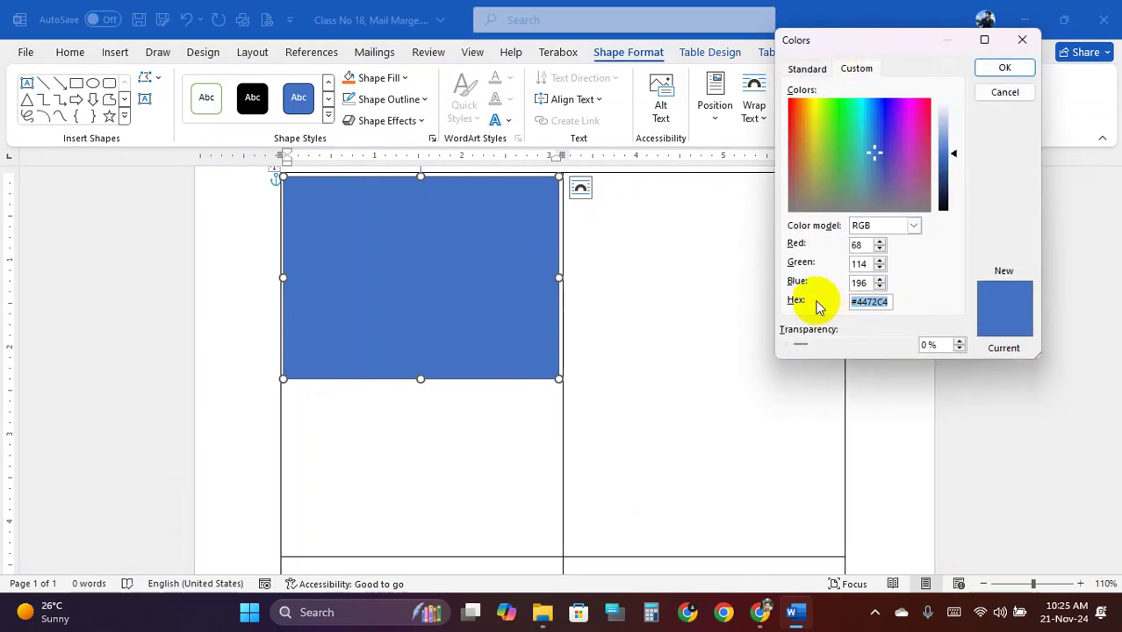
pyautogui.hotkey('ctrl', 'v')
pyautogui.click(999, 68)
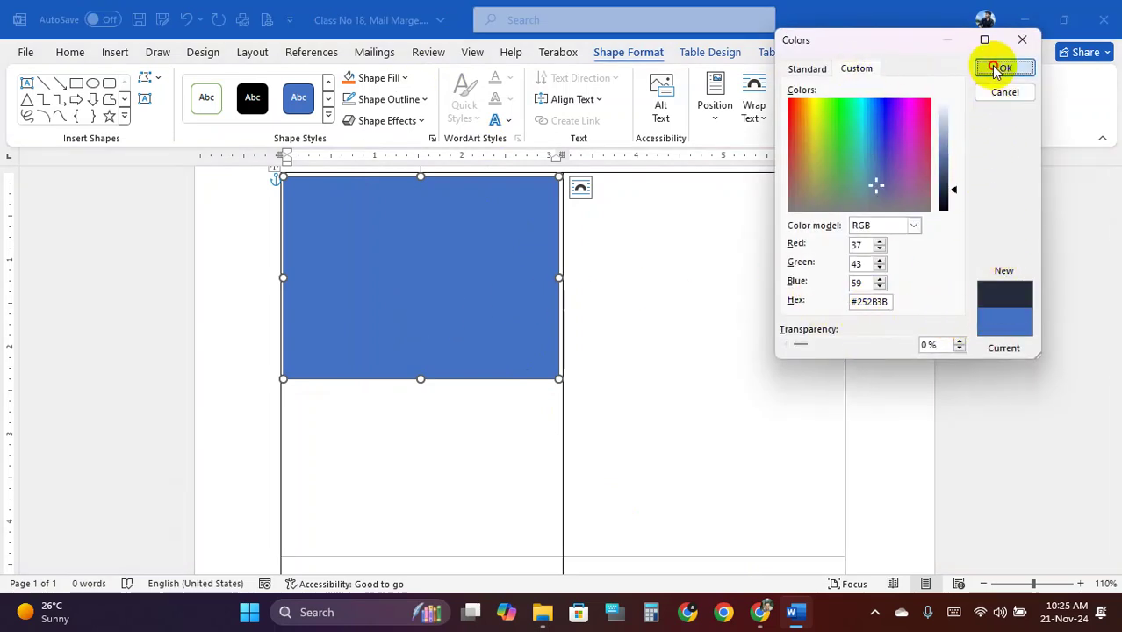
# Deselect and reselect the rectangle to check the new navy fill
pyautogui.click(521, 303)
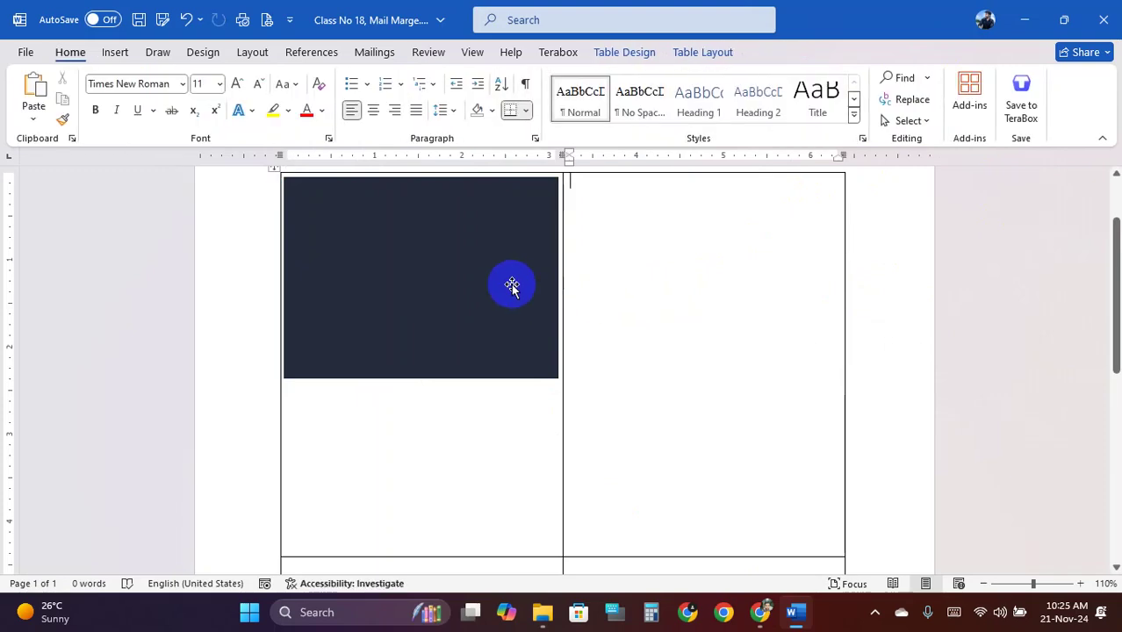
pyautogui.click(481, 284)
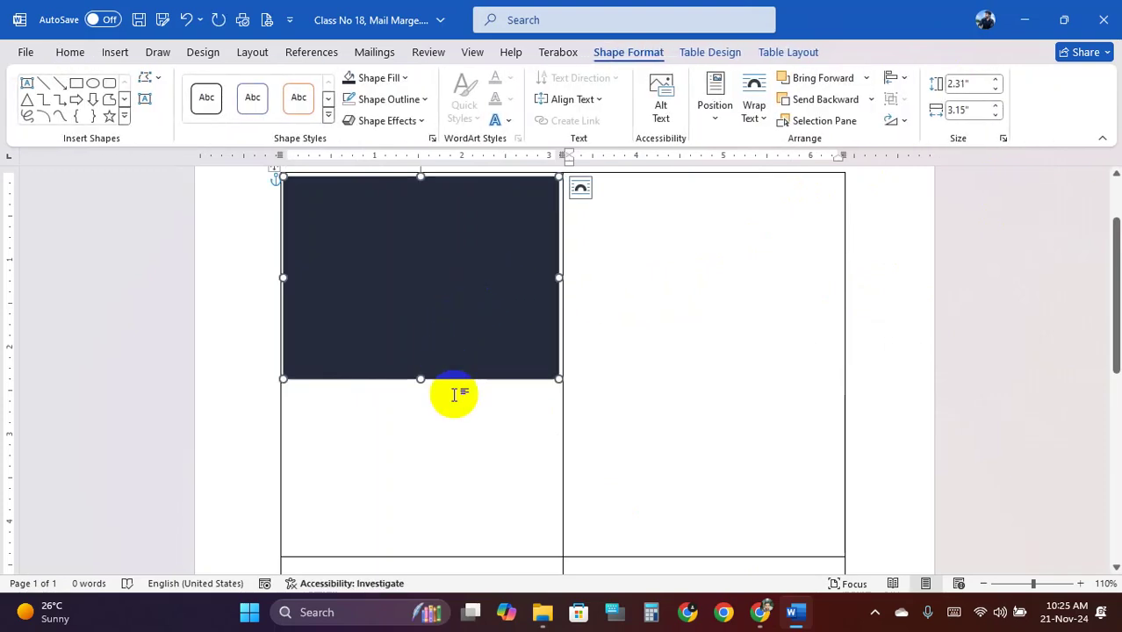
pyautogui.click(449, 453)
pyautogui.click(438, 280)
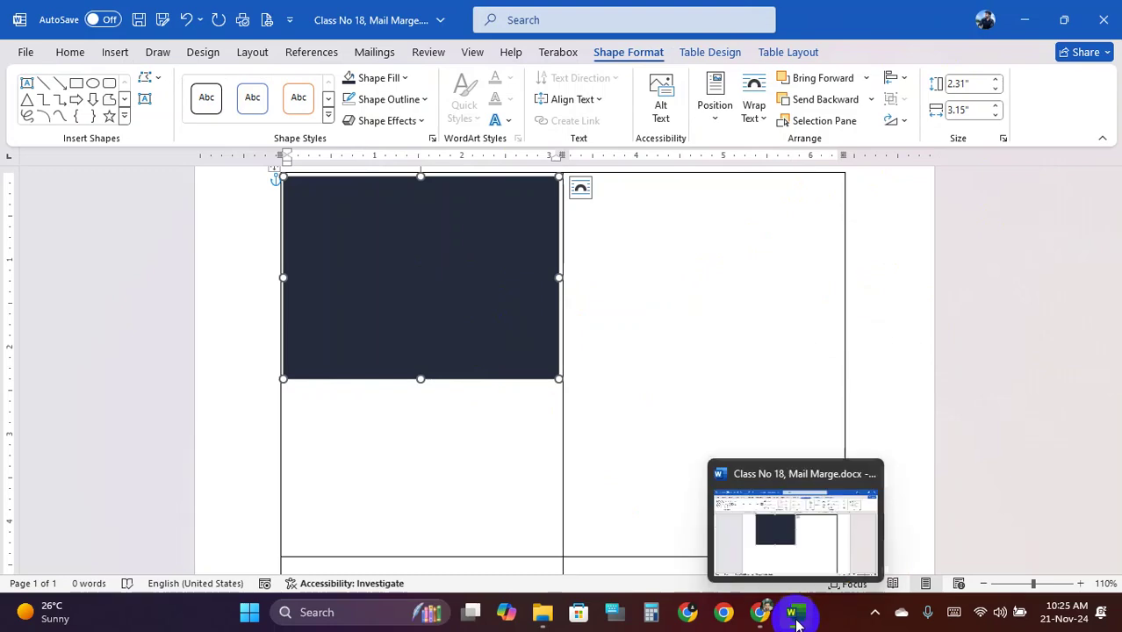
pyautogui.moveTo(543, 612)
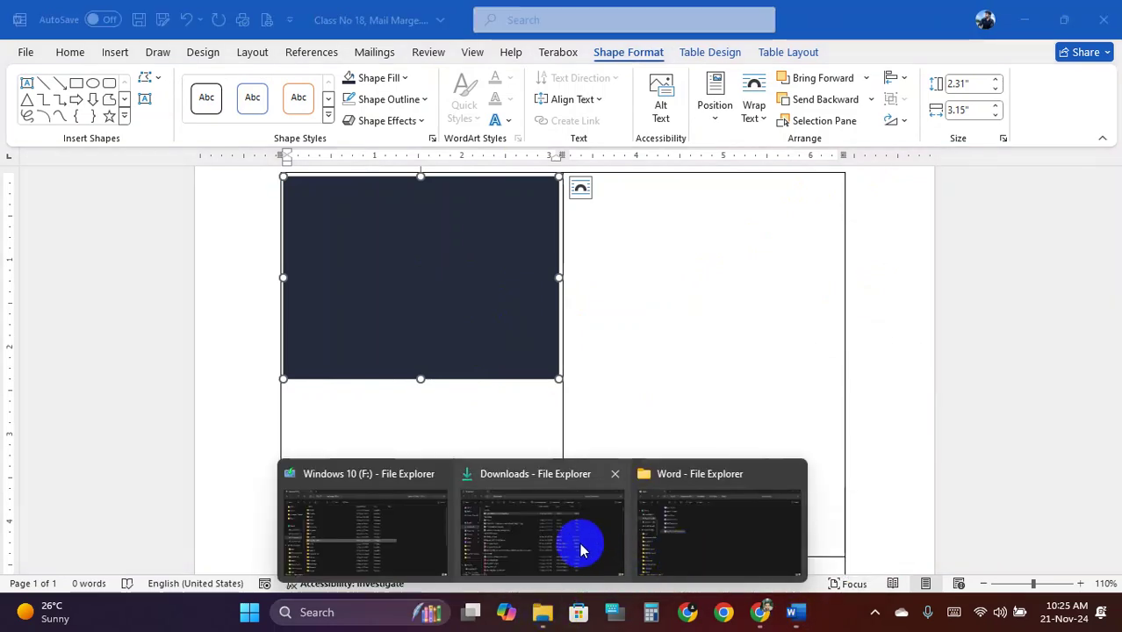
pyautogui.click(577, 539)
# Reopen the sample ID card in Photos, zoom and pan to its bottom text, close it, and minimize Downloads
pyautogui.doubleClick(213, 162)
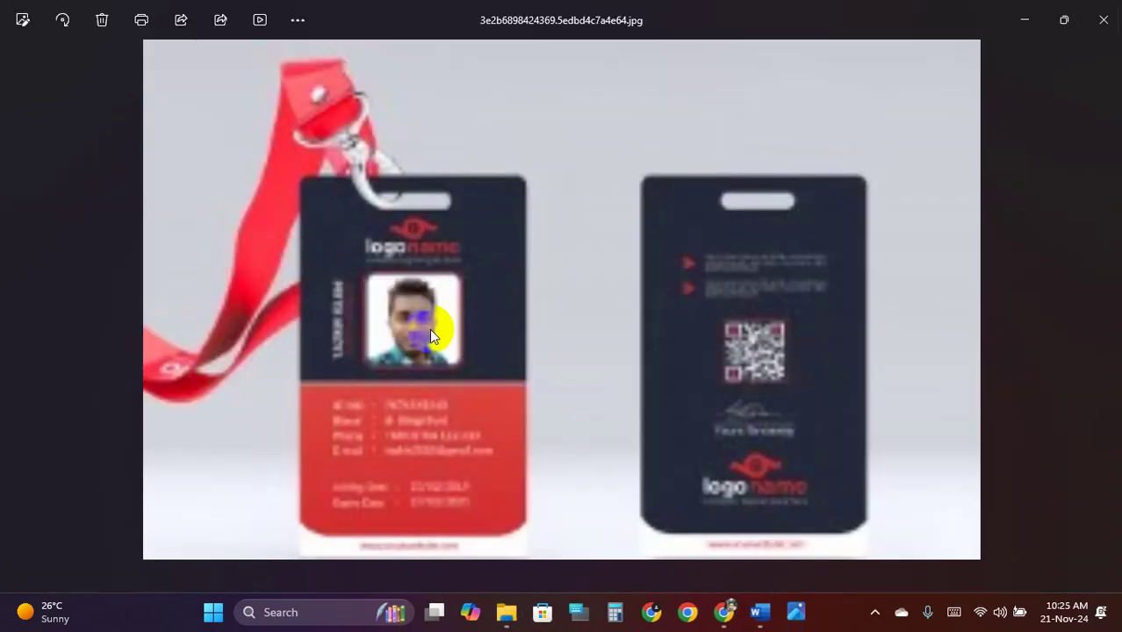
pyautogui.scroll(3, 430, 328)
pyautogui.scroll(4, 441, 393)
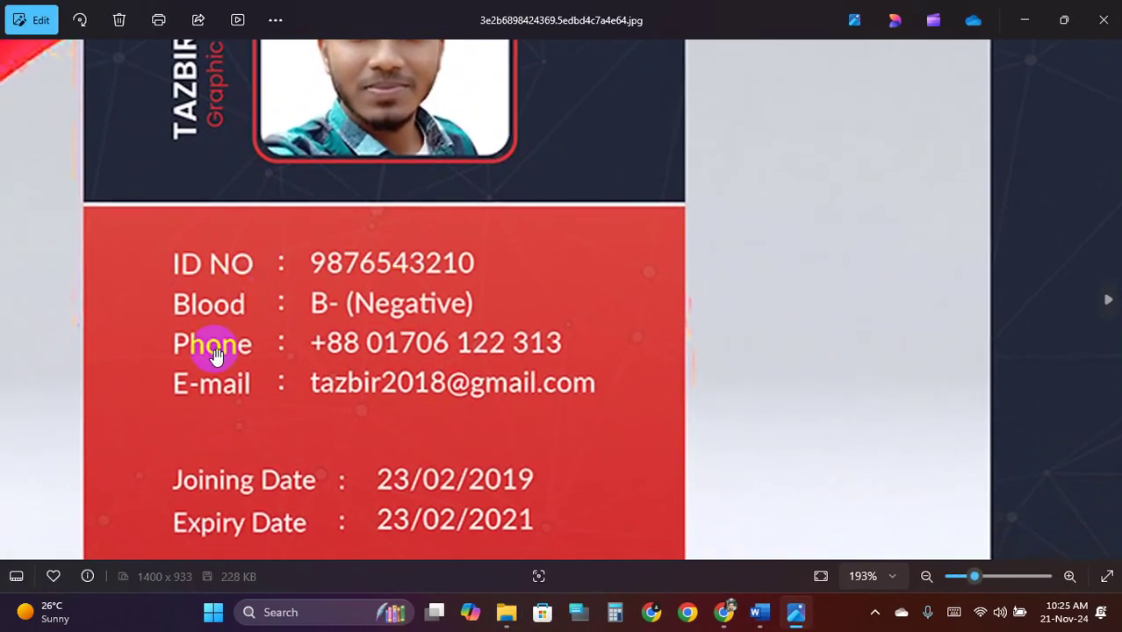
pyautogui.moveTo(313, 330); pyautogui.dragTo(323, 248)
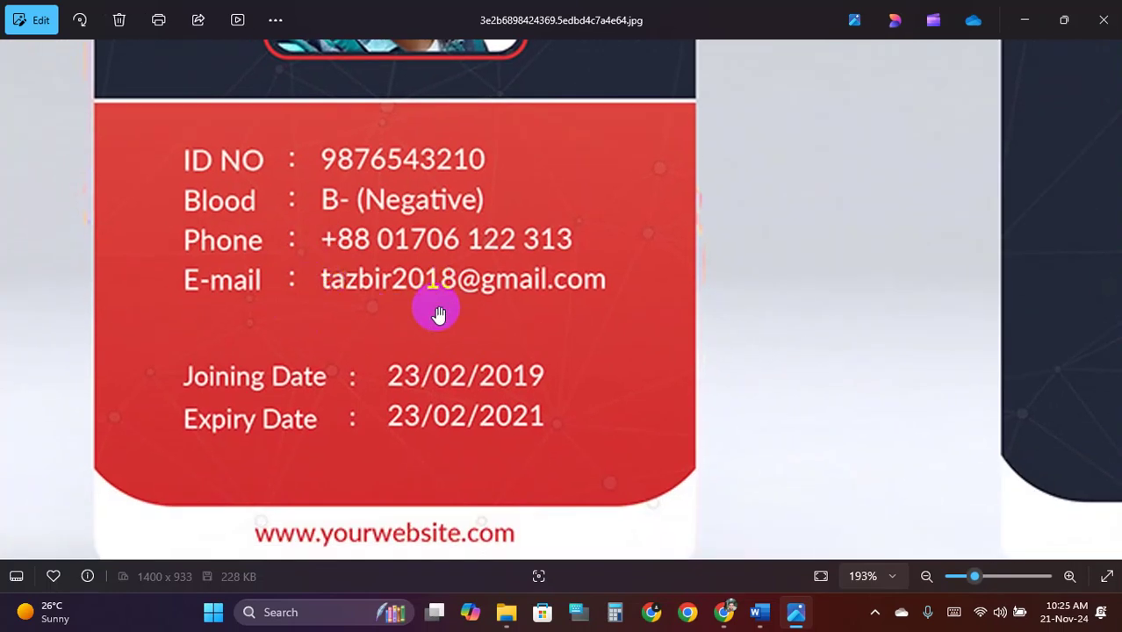
pyautogui.scroll(5, 638, 232)
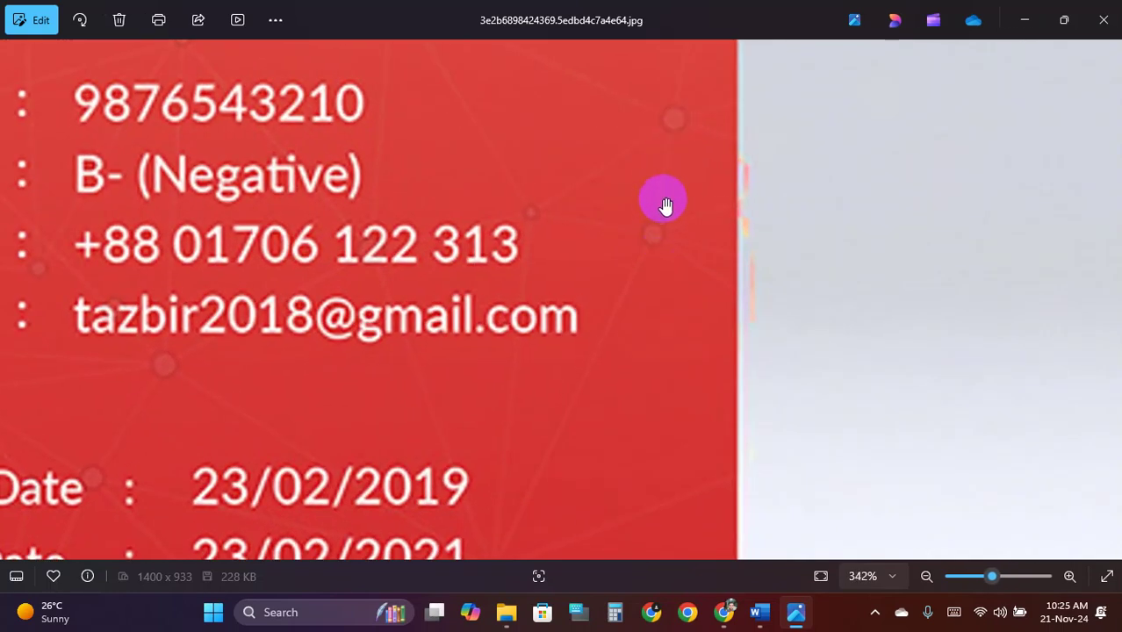
pyautogui.scroll(-6, 666, 205)
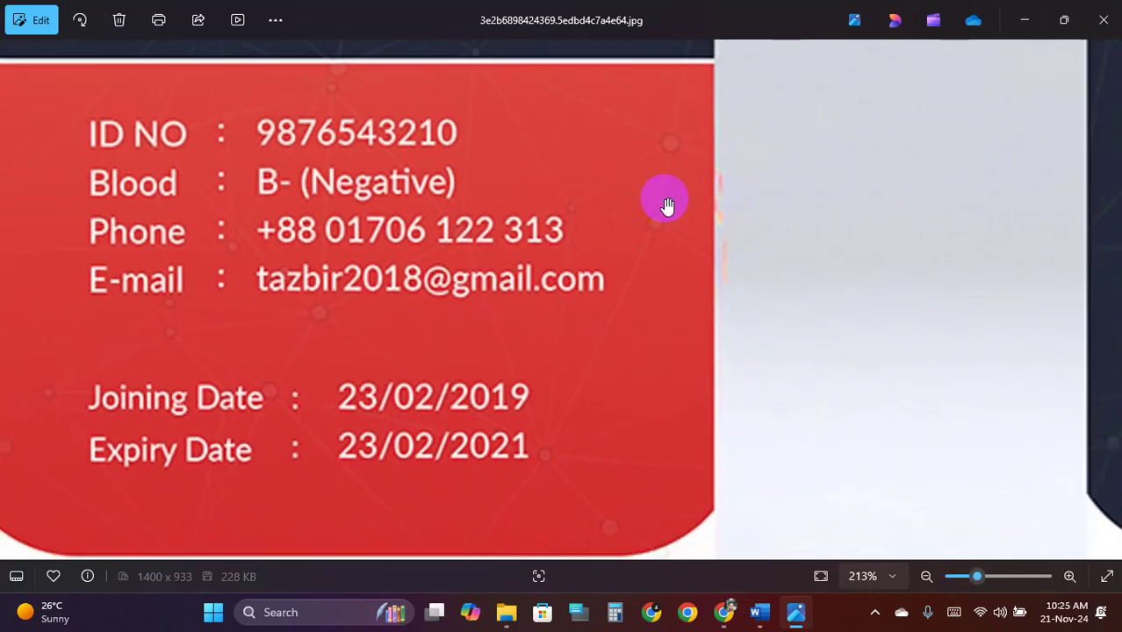
pyautogui.scroll(-3, 606, 232)
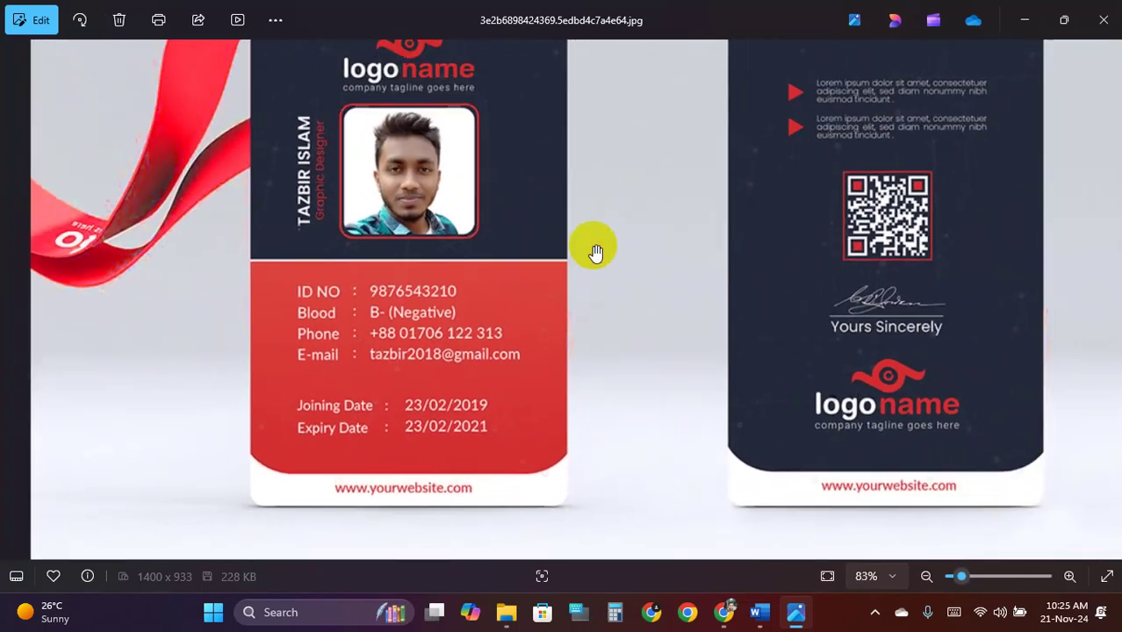
pyautogui.click(1104, 20)
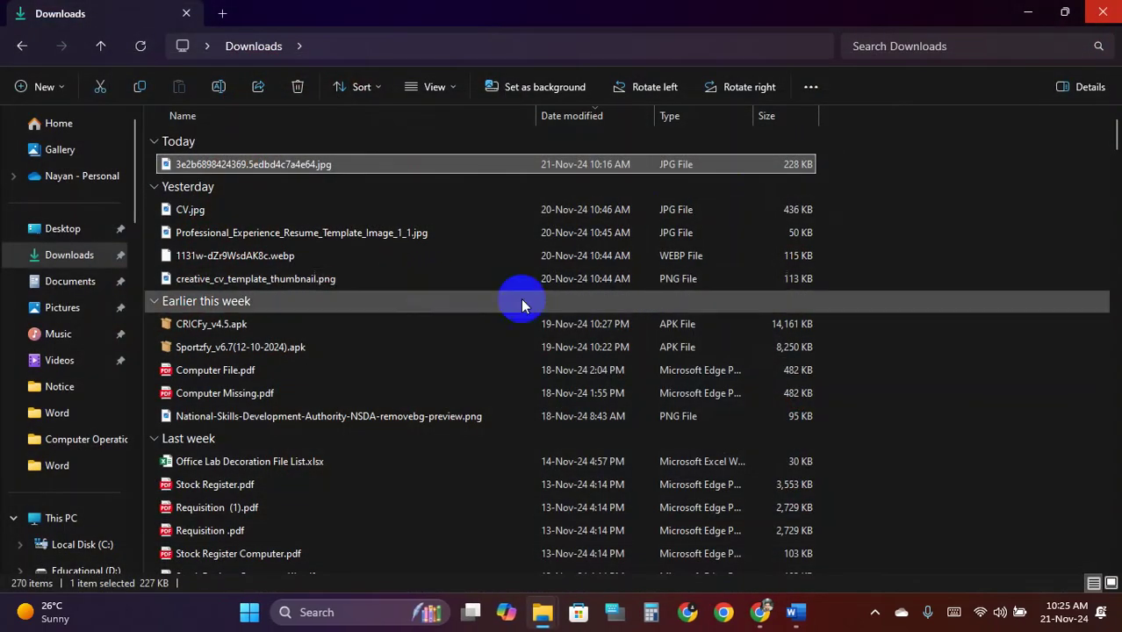
pyautogui.click(1029, 15)
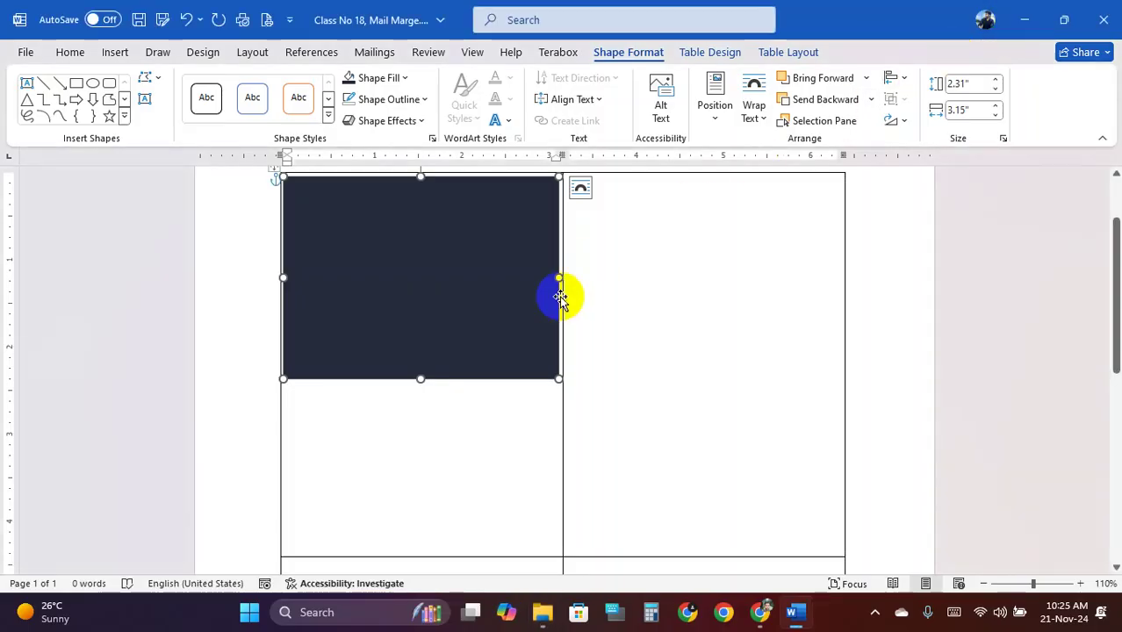
# Dismiss the ad, sample the card's red as HEX #db413b, and copy the code
pyautogui.click(755, 612)
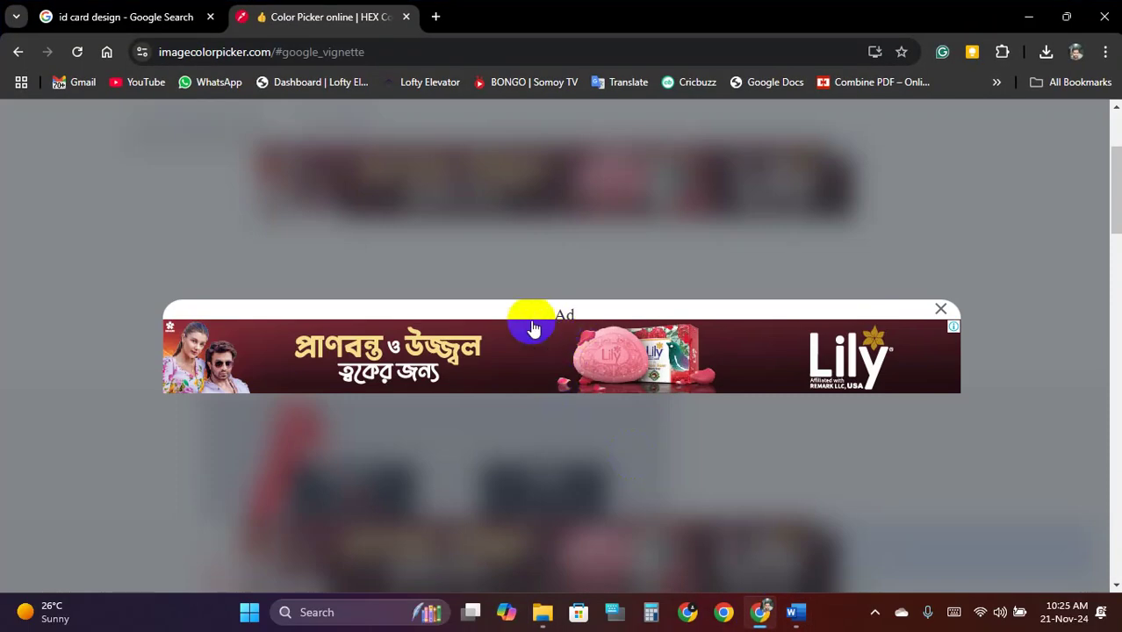
pyautogui.click(938, 313)
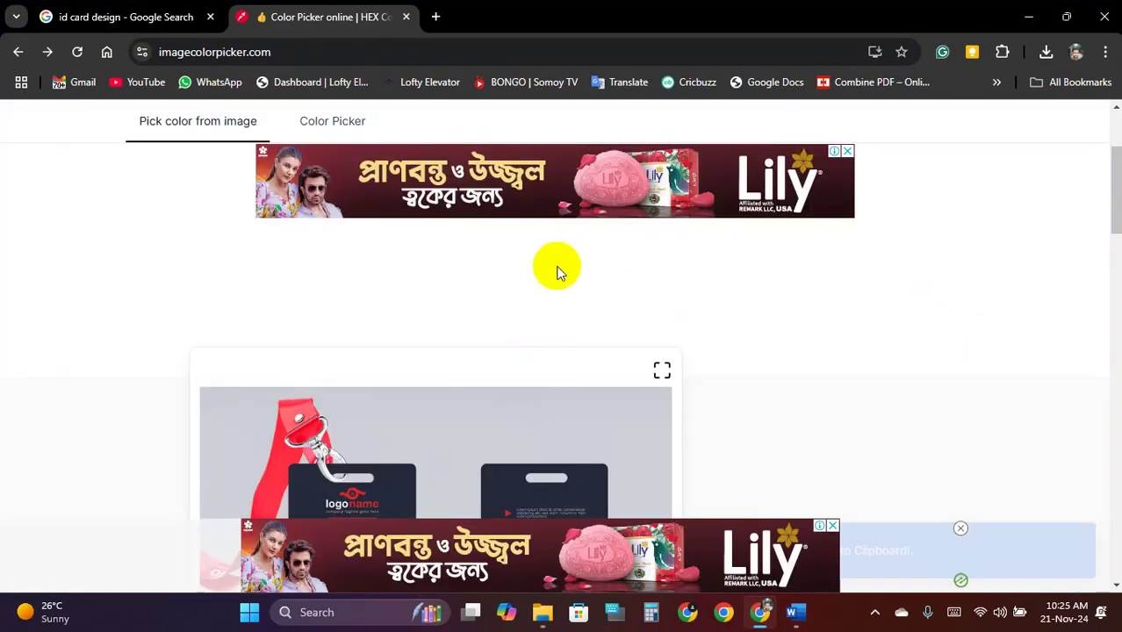
pyautogui.scroll(-5, 502, 275)
pyautogui.click(531, 283)
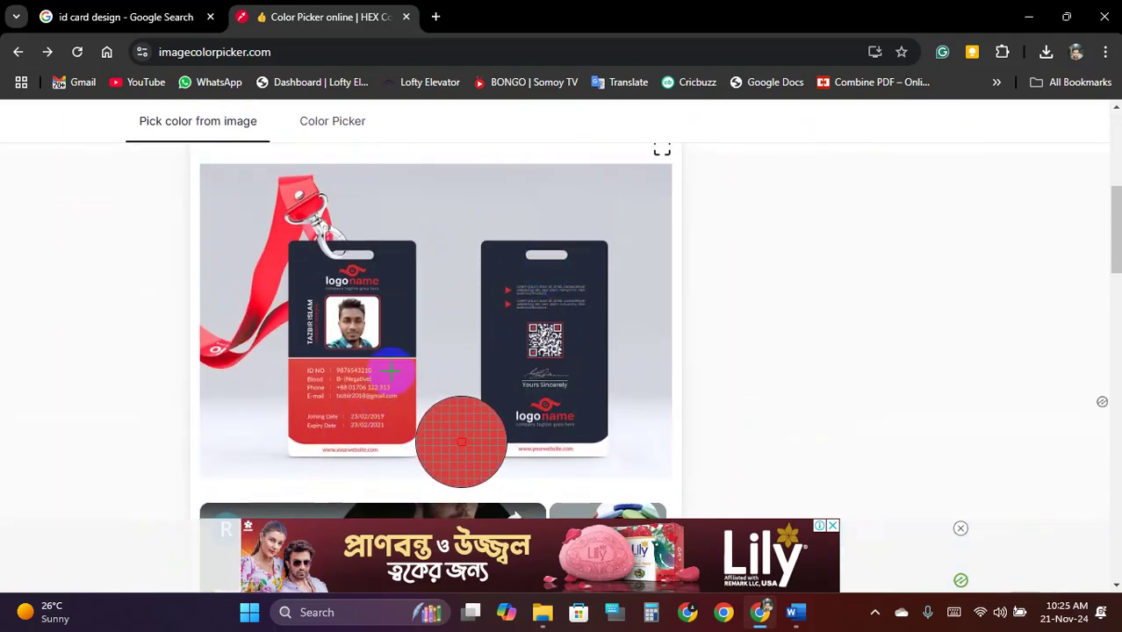
pyautogui.scroll(-5, 400, 368)
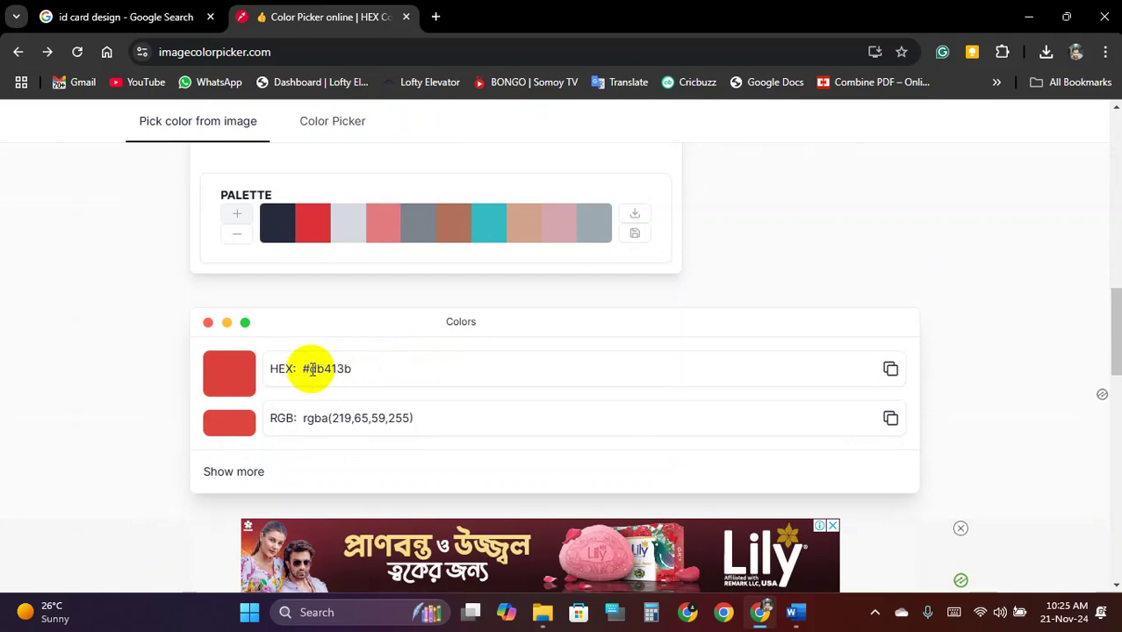
pyautogui.click(889, 371)
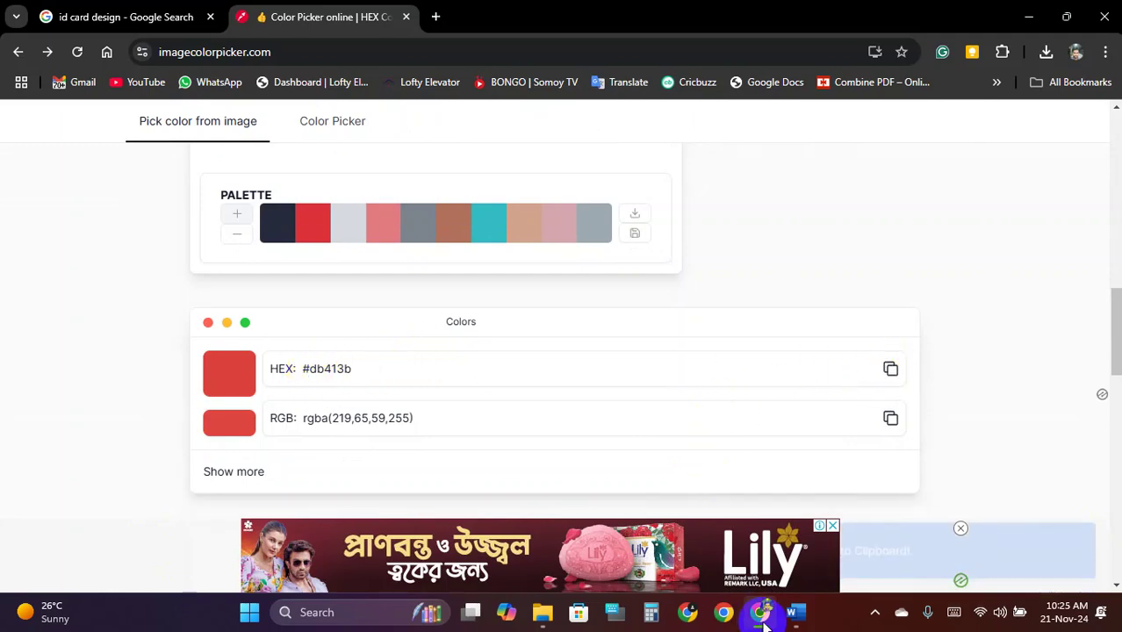
pyautogui.click(792, 622)
# Ctrl-drag a copy of the navy rectangle to just below it
pyautogui.click(403, 371)
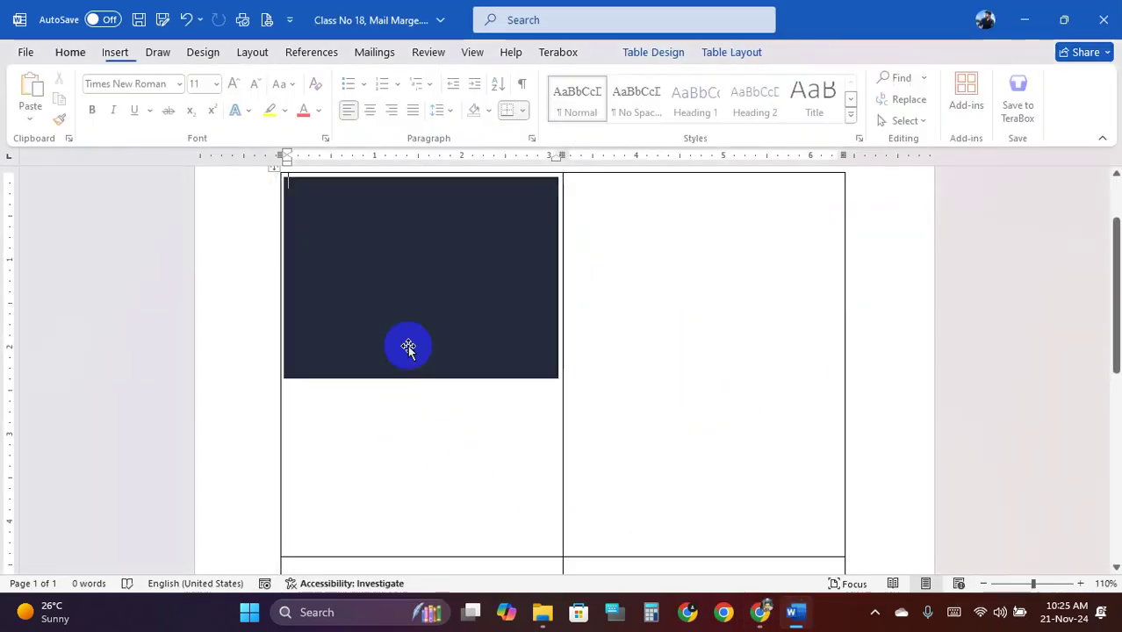
pyautogui.click(417, 259)
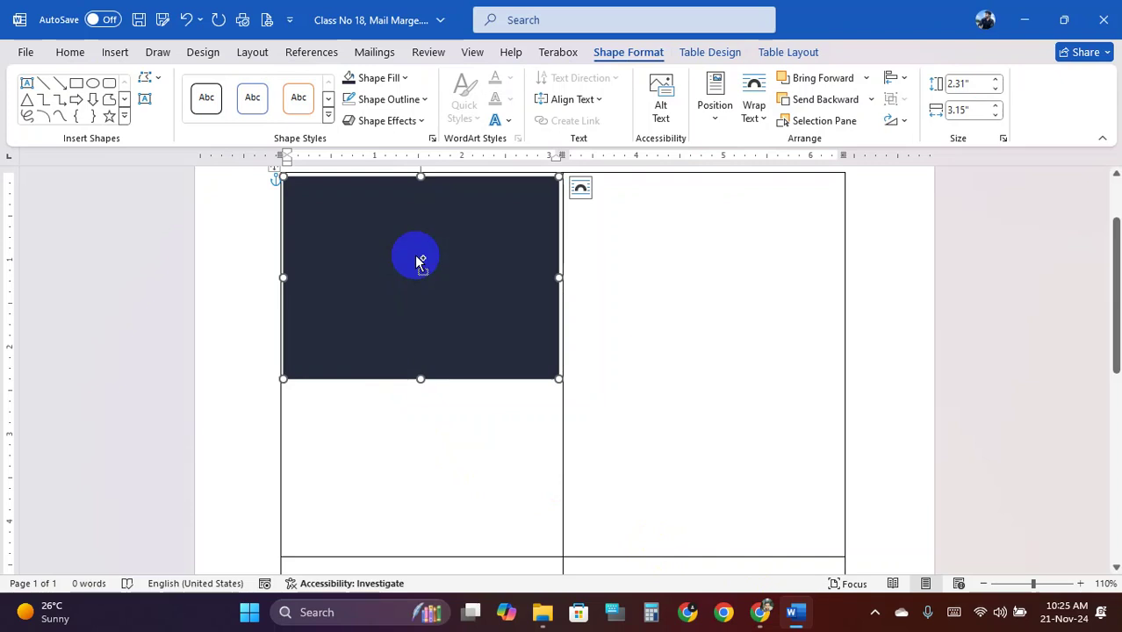
pyautogui.moveTo(416, 261); pyautogui.dragTo(421, 382)
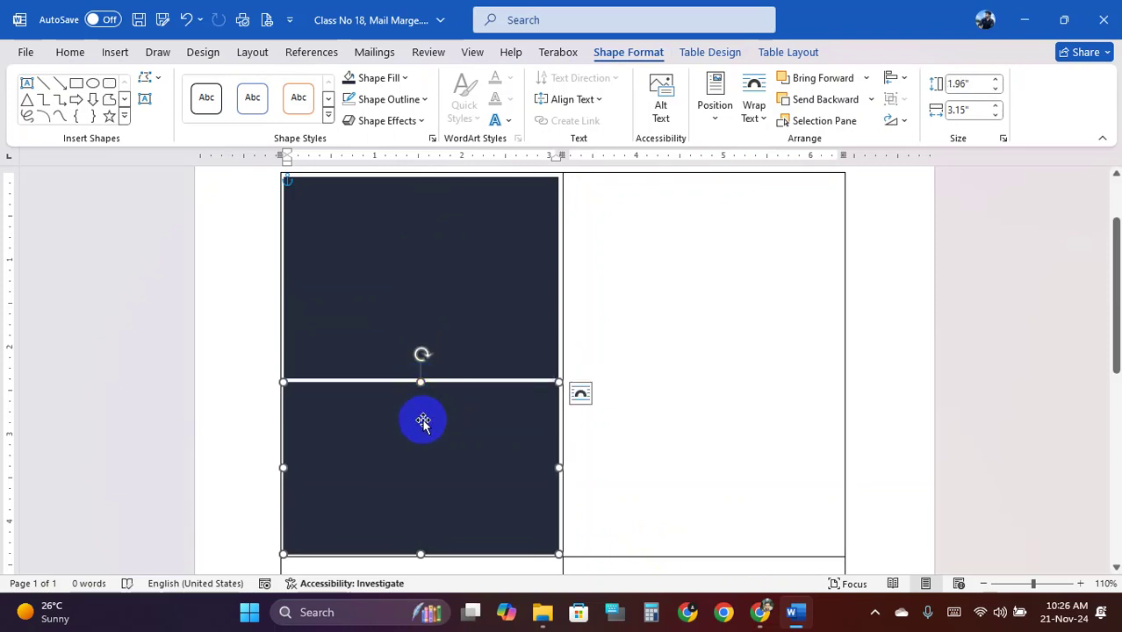
# Fill the copied rectangle with custom red hex #DB413B
pyautogui.click(392, 77)
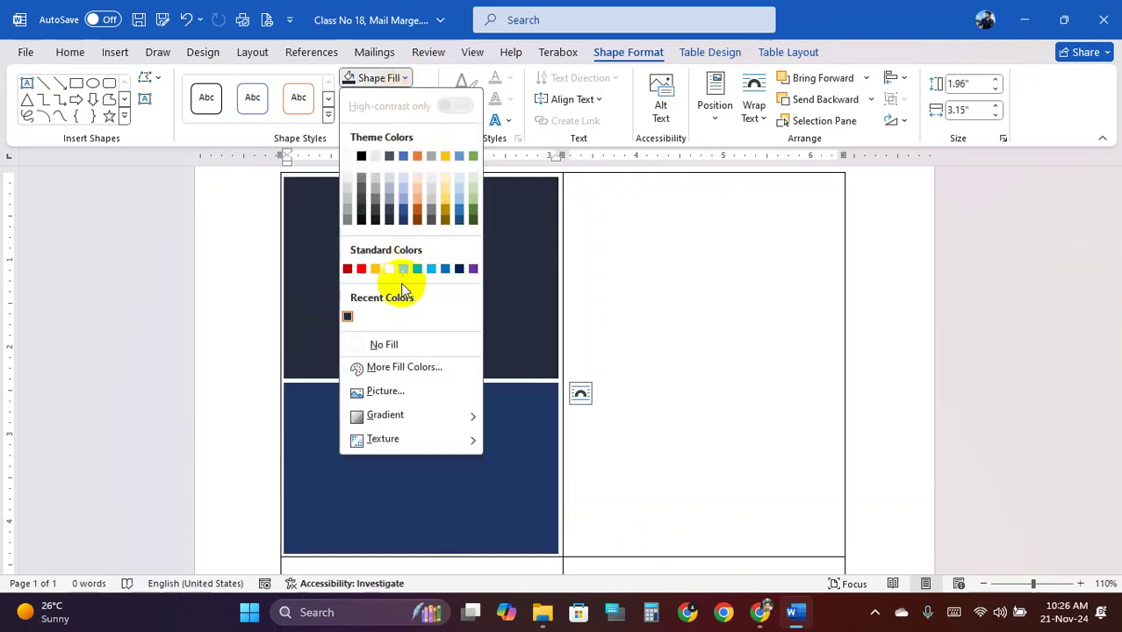
pyautogui.click(420, 372)
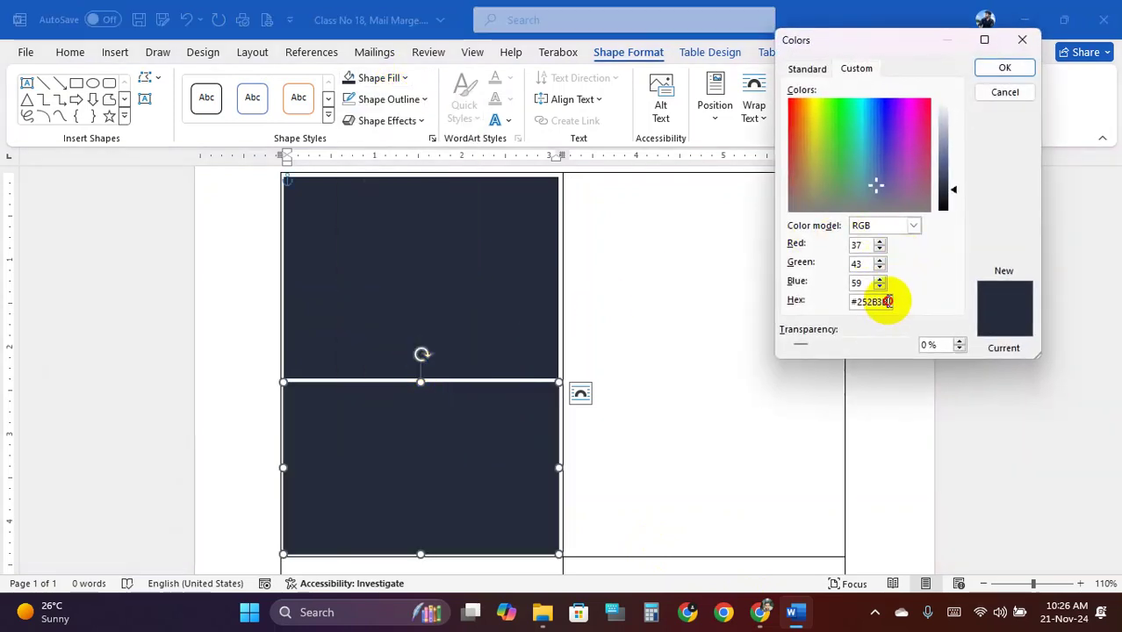
pyautogui.moveTo(889, 302); pyautogui.dragTo(796, 302)
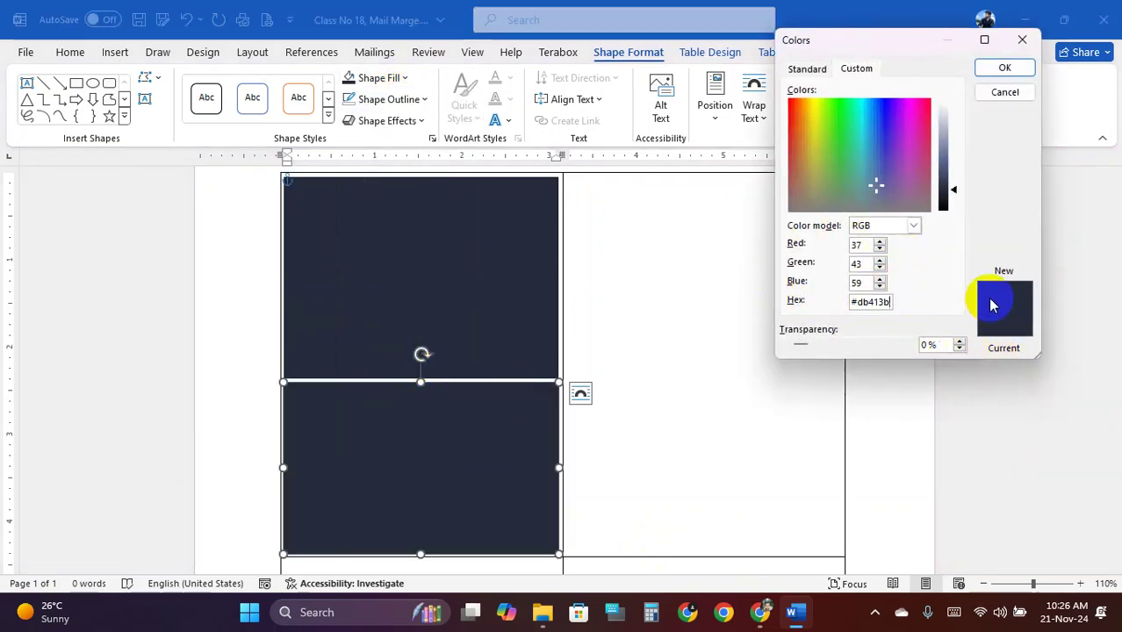
pyautogui.click(1002, 71)
pyautogui.click(724, 331)
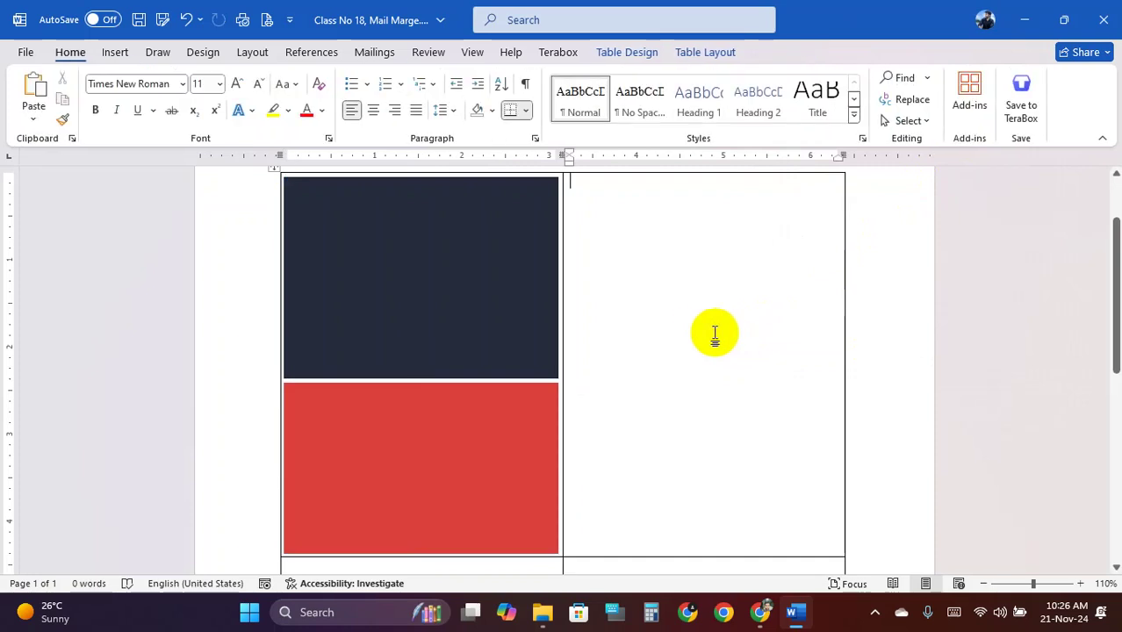
# Zoom in and nudge the red rectangle slightly downward
pyautogui.keyDown('ctrl'); pyautogui.scroll(4, 472, 426); pyautogui.keyUp('ctrl')
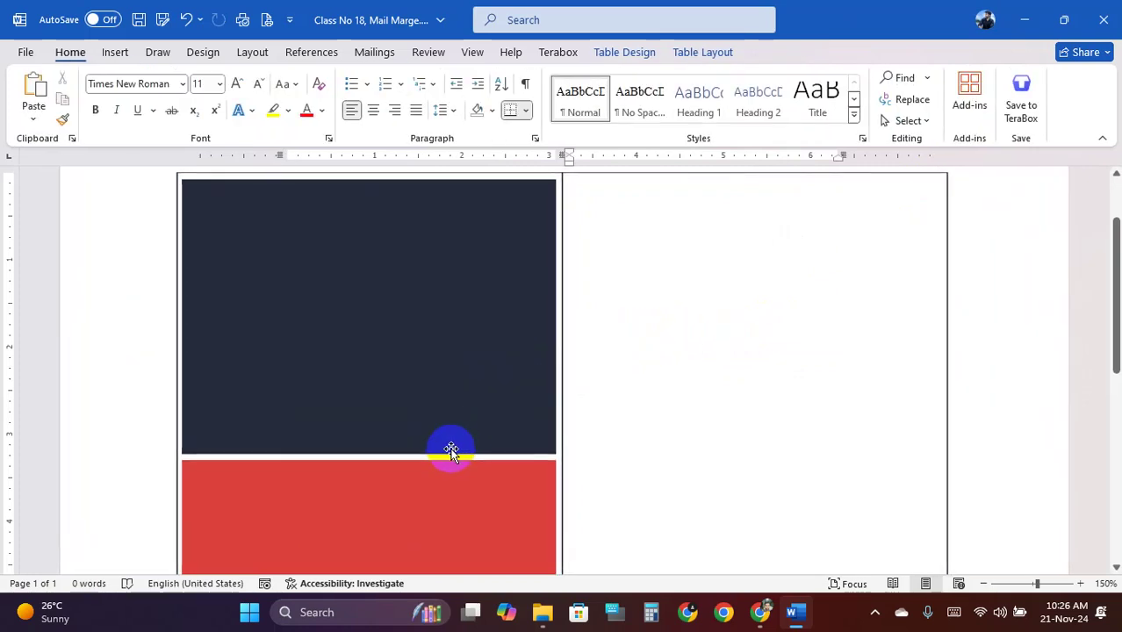
pyautogui.click(384, 429)
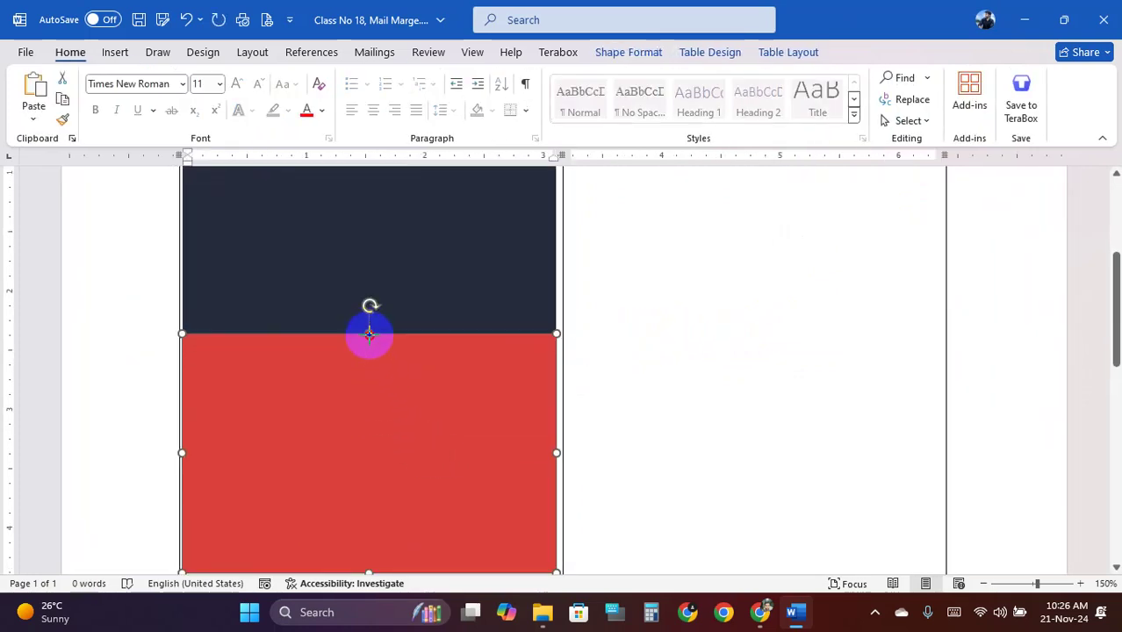
pyautogui.moveTo(369, 333); pyautogui.dragTo(369, 338)
pyautogui.click(409, 276)
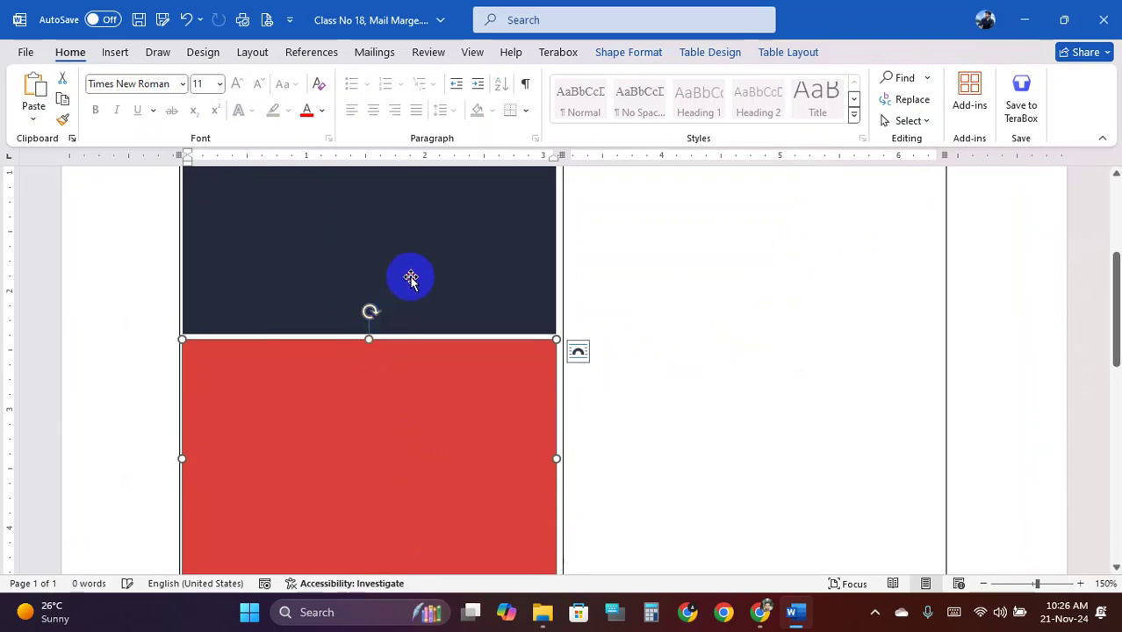
pyautogui.scroll(-3, 401, 369)
# Shift the red rectangle and stretch its top edge flush against the navy one
pyautogui.click(395, 336)
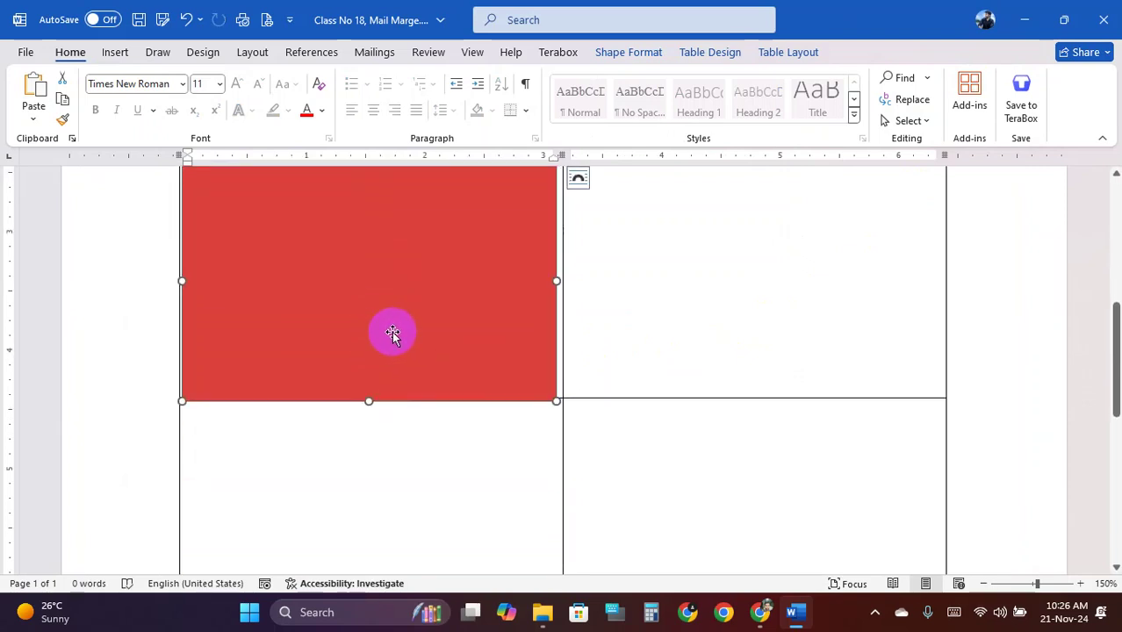
pyautogui.press('Down')
pyautogui.press('Down')
pyautogui.press('Down')
pyautogui.press('Down')
pyautogui.press('Down')
pyautogui.press('Down')
pyautogui.press('Down')
pyautogui.press('Down')
pyautogui.press('Down')
pyautogui.press('Down')
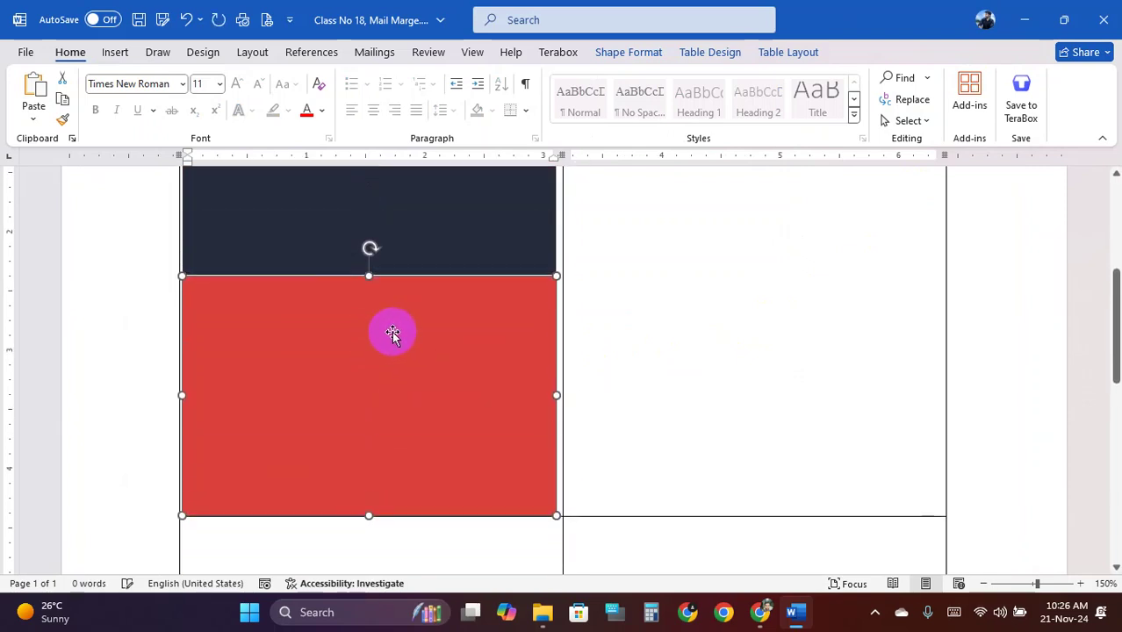
pyautogui.moveTo(393, 335); pyautogui.dragTo(388, 332)
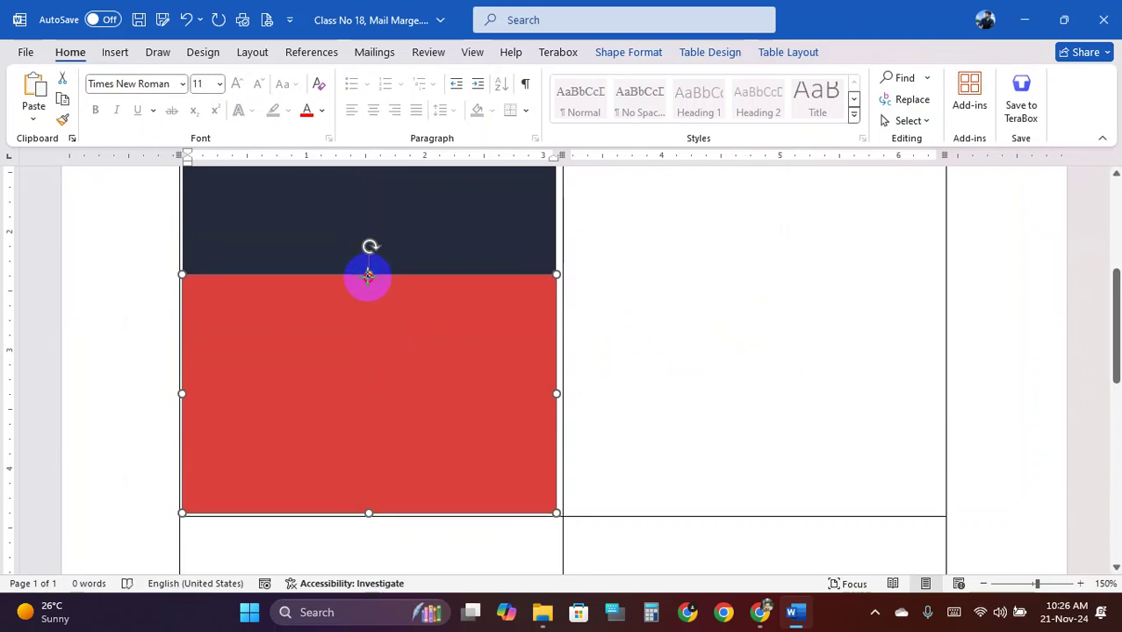
pyautogui.moveTo(368, 278); pyautogui.dragTo(369, 281)
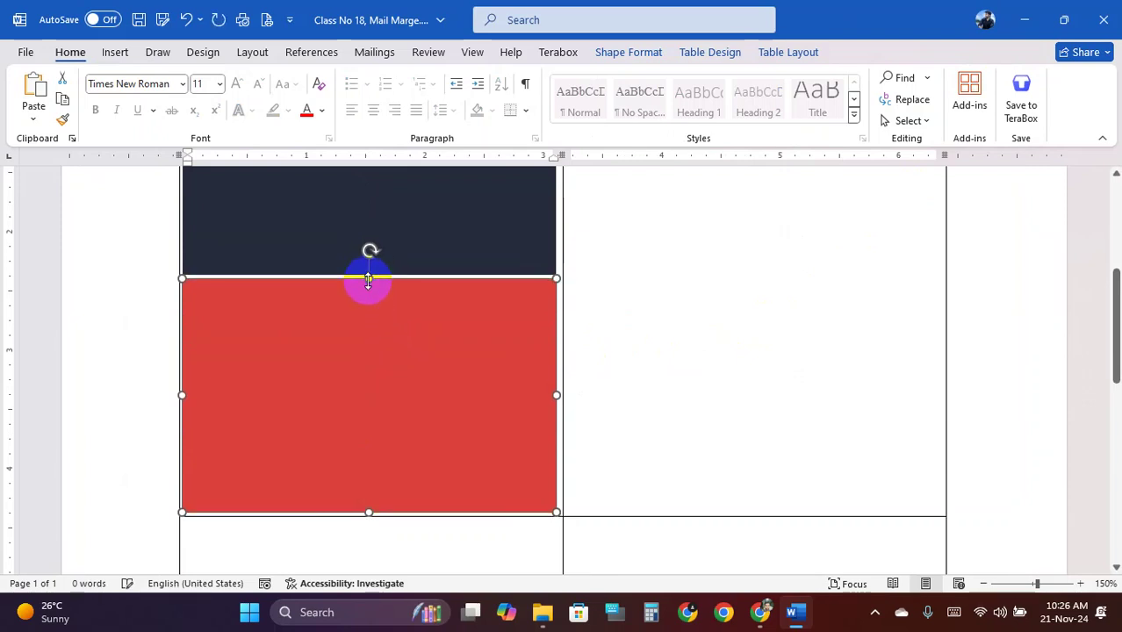
pyautogui.click(435, 215)
pyautogui.scroll(5, 421, 346)
pyautogui.scroll(-2, 429, 334)
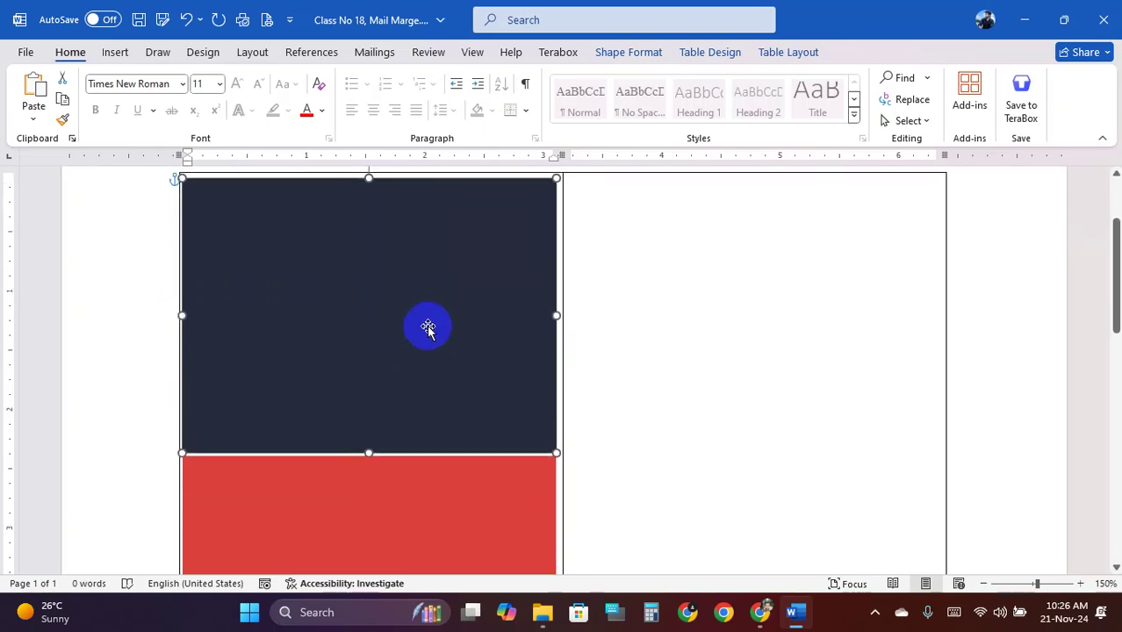
pyautogui.keyDown('ctrl'); pyautogui.scroll(-2, 430, 334); pyautogui.keyUp('ctrl')
pyautogui.scroll(-1, 388, 358)
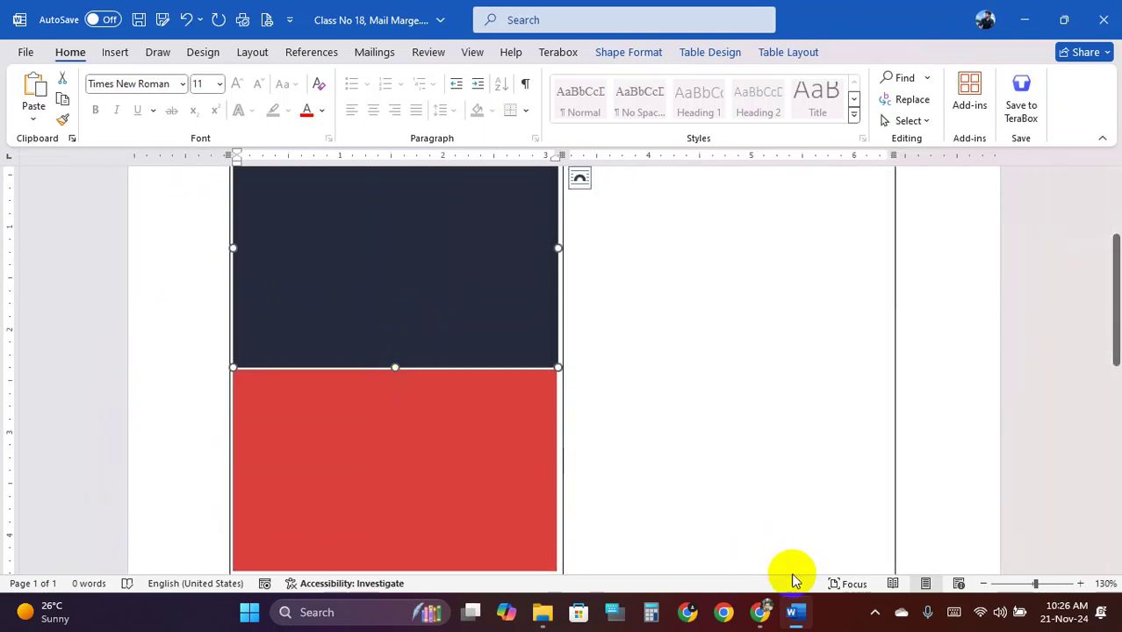
# Reopen the sample ID card image from Downloads, zoom to inspect it, and close it
pyautogui.moveTo(542, 615)
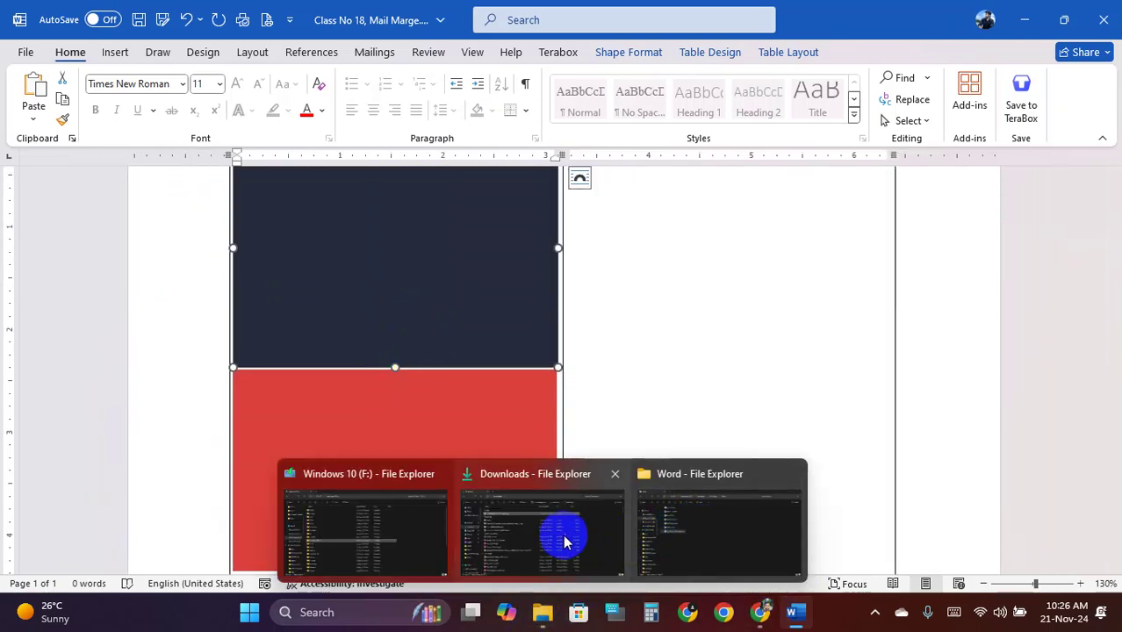
pyautogui.click(573, 534)
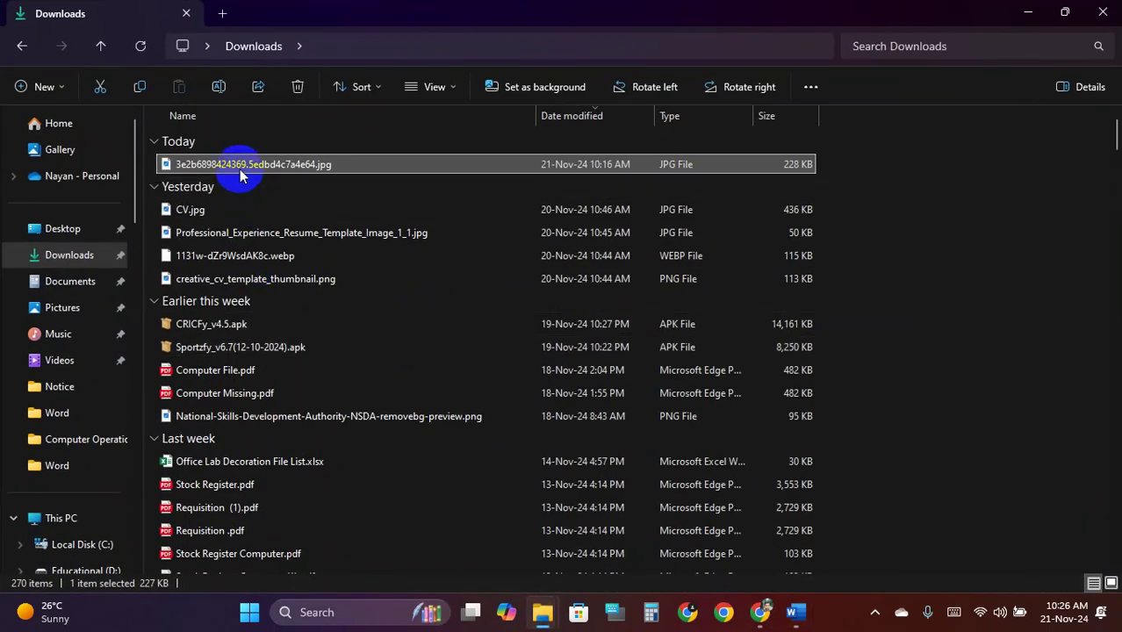
pyautogui.doubleClick(240, 166)
pyautogui.scroll(3, 406, 351)
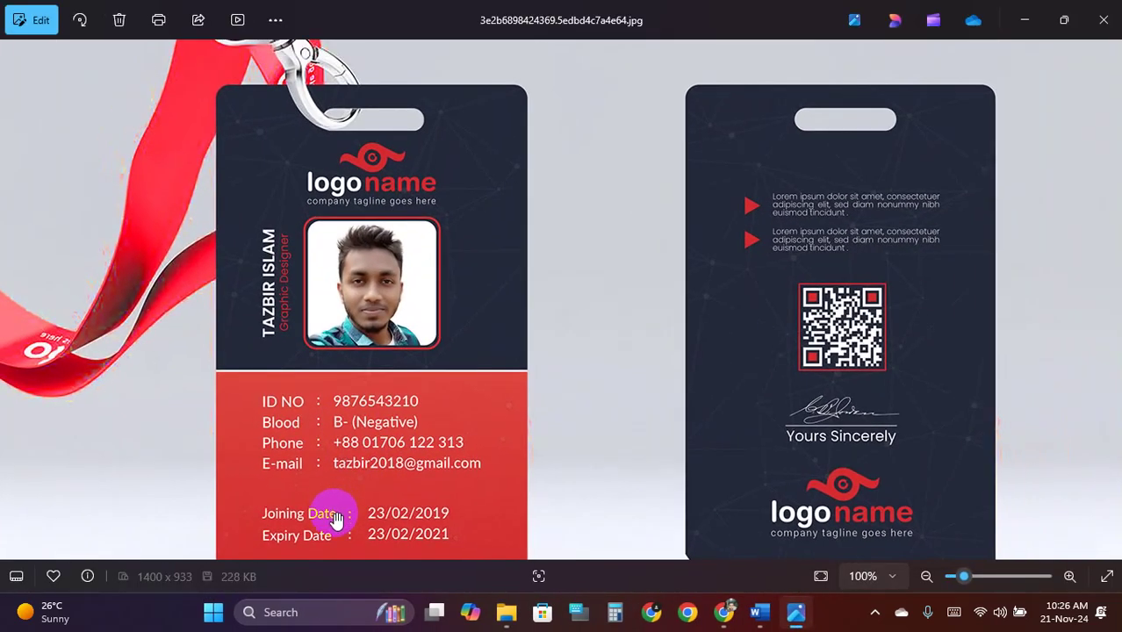
pyautogui.scroll(-1, 358, 421)
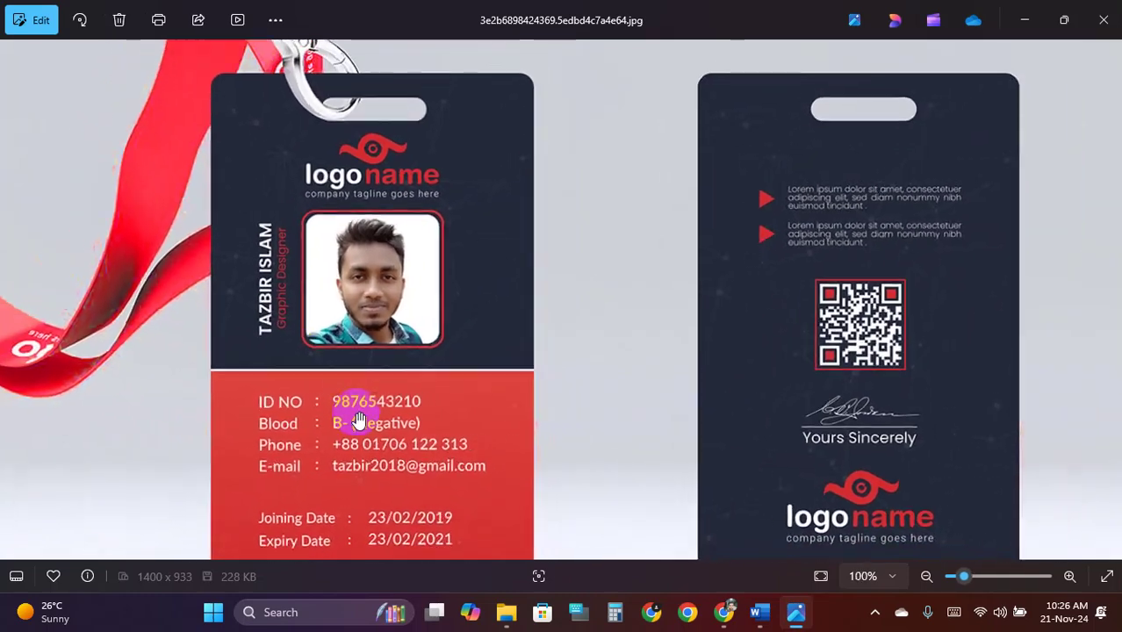
pyautogui.click(1106, 19)
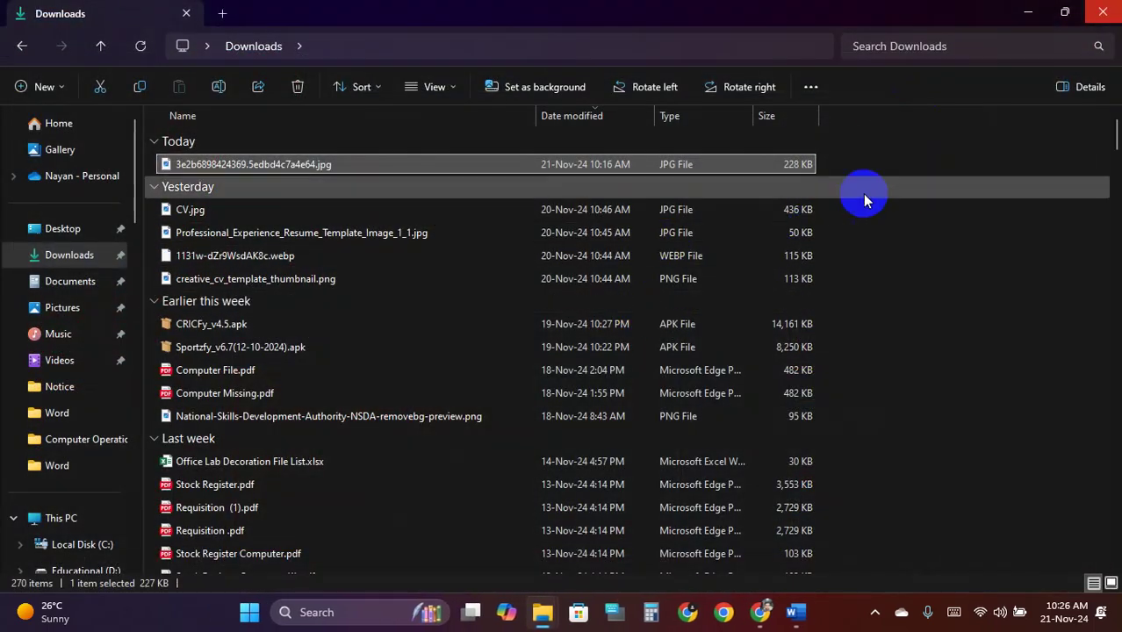
# Minimize the Downloads, Word, Chrome and remaining folder windows to reveal the desktop
pyautogui.click(1022, 18)
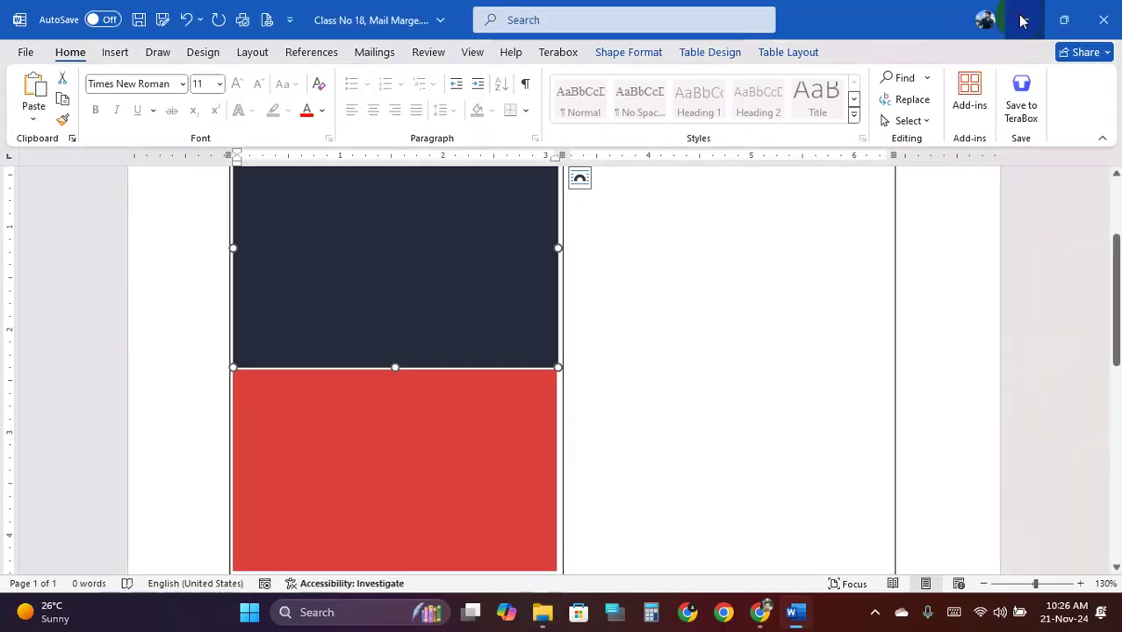
pyautogui.click(1022, 19)
pyautogui.click(1031, 15)
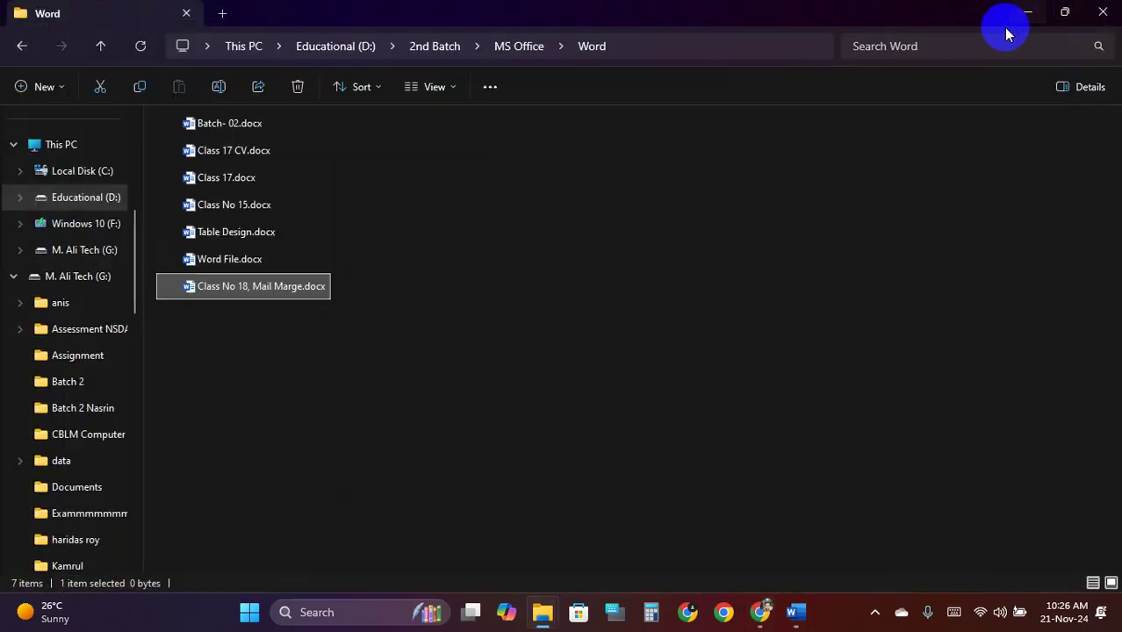
pyautogui.click(1024, 16)
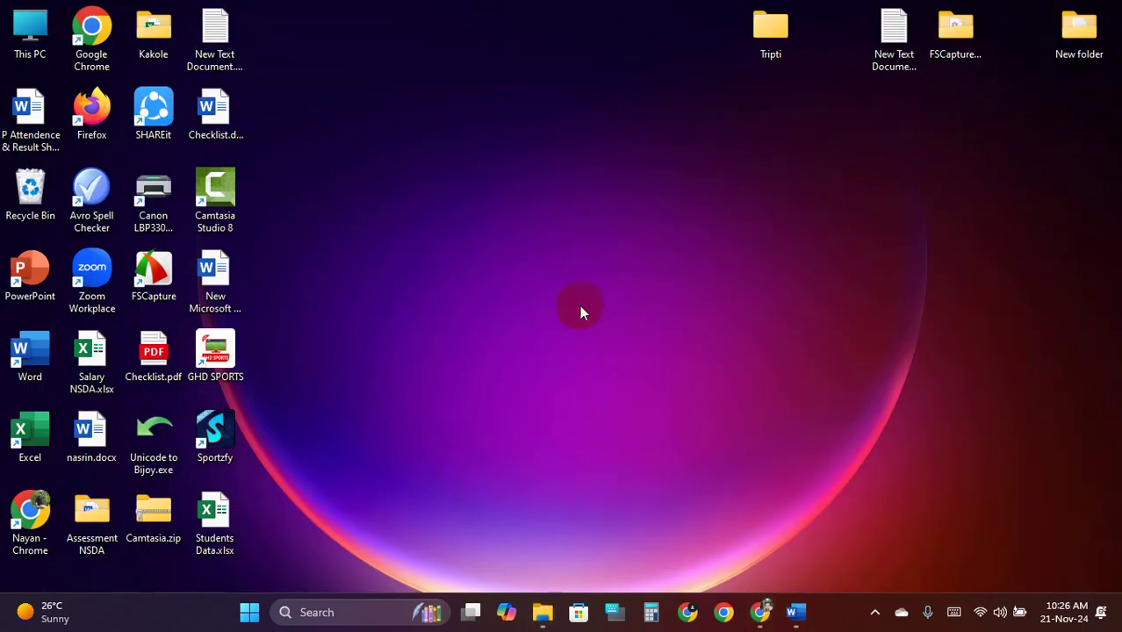
# Open Students Data.xlsx and look over the student name, parent, mobile, birth-date and NID columns
pyautogui.doubleClick(214, 524)
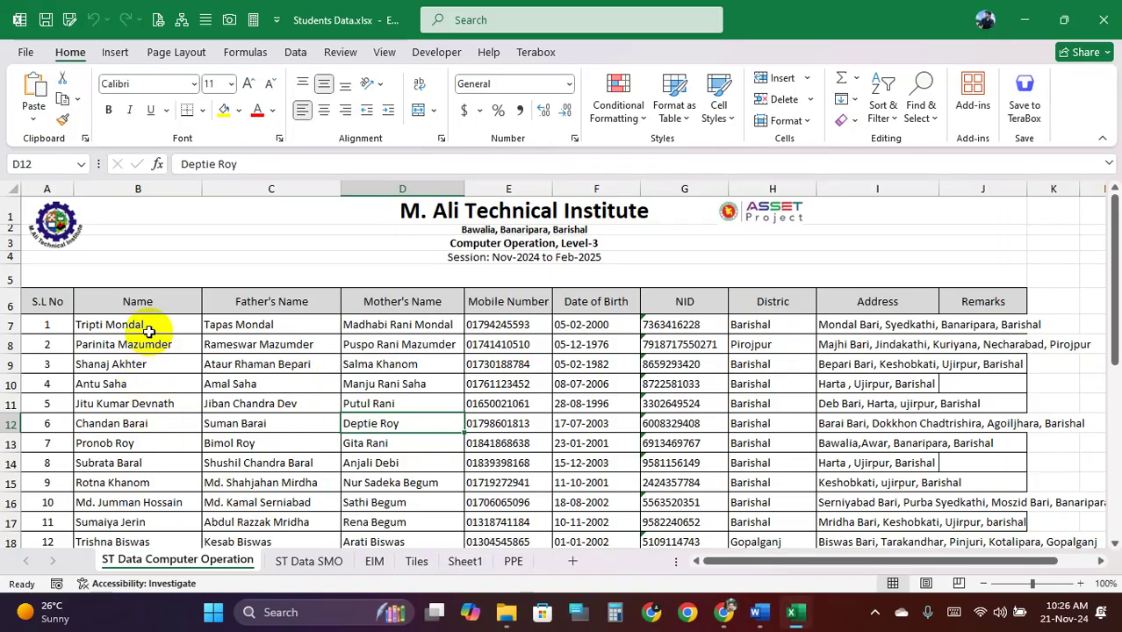
pyautogui.moveTo(145, 326); pyautogui.dragTo(138, 520)
pyautogui.moveTo(243, 329); pyautogui.dragTo(264, 400)
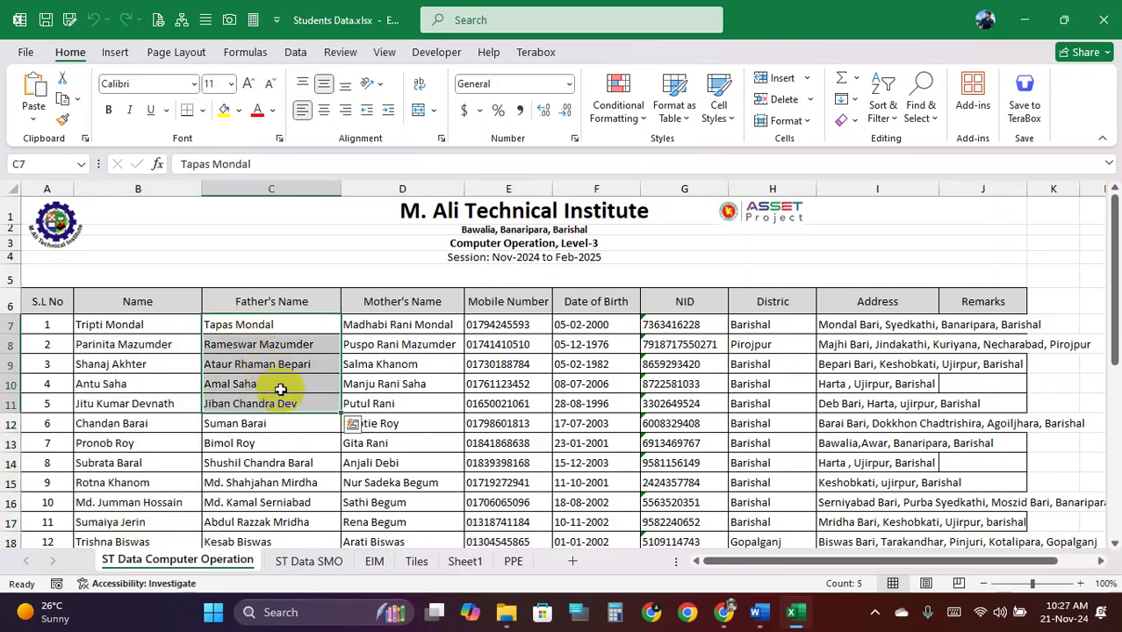
pyautogui.moveTo(375, 325); pyautogui.dragTo(395, 423)
pyautogui.moveTo(510, 325); pyautogui.dragTo(509, 423)
pyautogui.moveTo(594, 325); pyautogui.dragTo(596, 423)
pyautogui.moveTo(680, 325); pyautogui.dragTo(684, 424)
pyautogui.moveTo(759, 327); pyautogui.dragTo(774, 424)
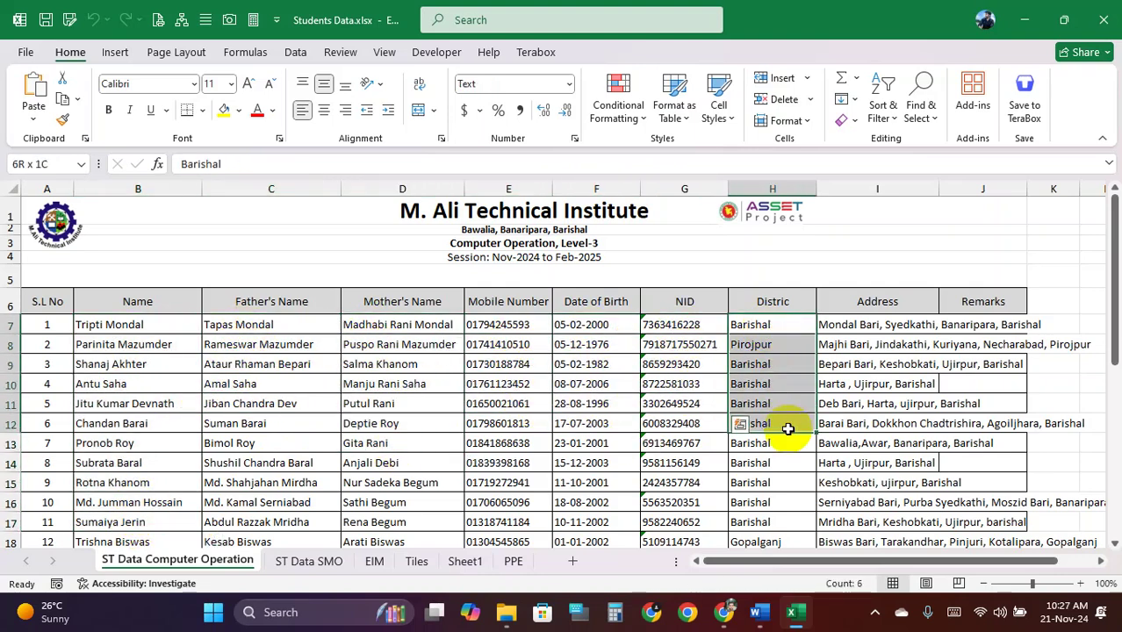
pyautogui.moveTo(882, 353); pyautogui.dragTo(977, 416)
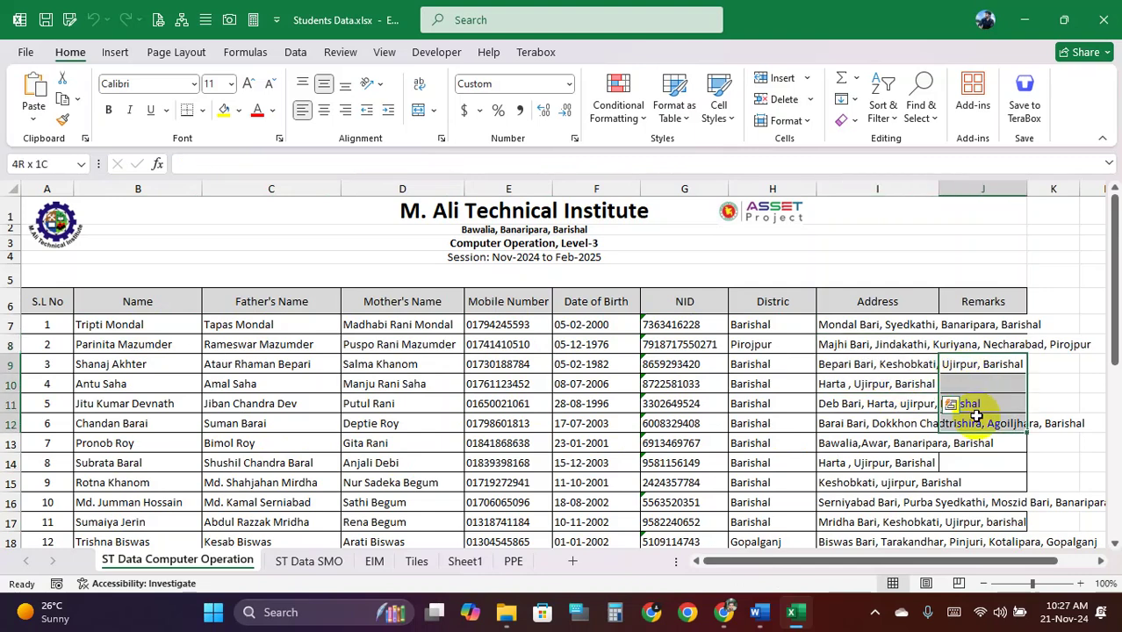
pyautogui.click(881, 371)
pyautogui.moveTo(55, 320); pyautogui.dragTo(72, 400)
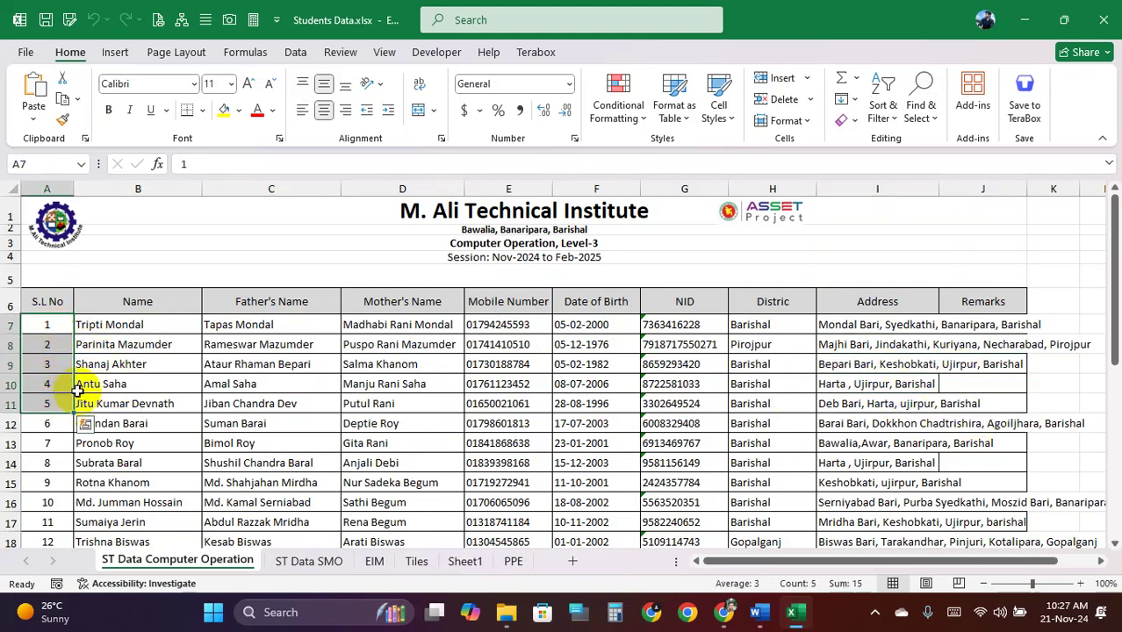
pyautogui.moveTo(120, 333); pyautogui.dragTo(120, 397)
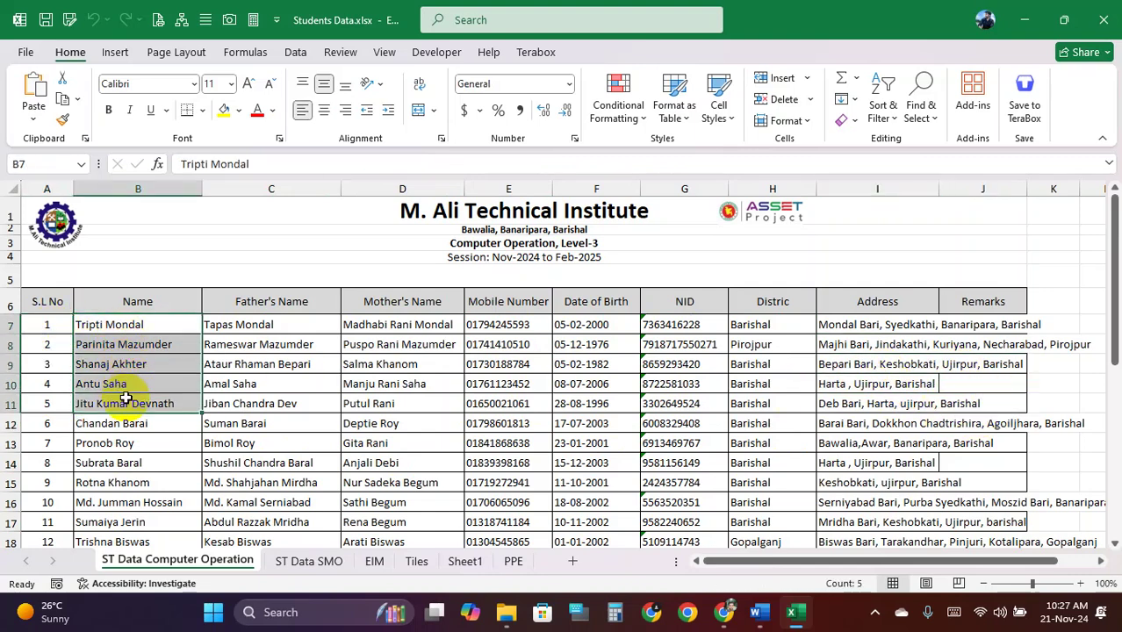
# Insert a new ID No column before Name, with CO2001 as the first ID
pyautogui.click(125, 188)
pyautogui.rightClick(125, 187)
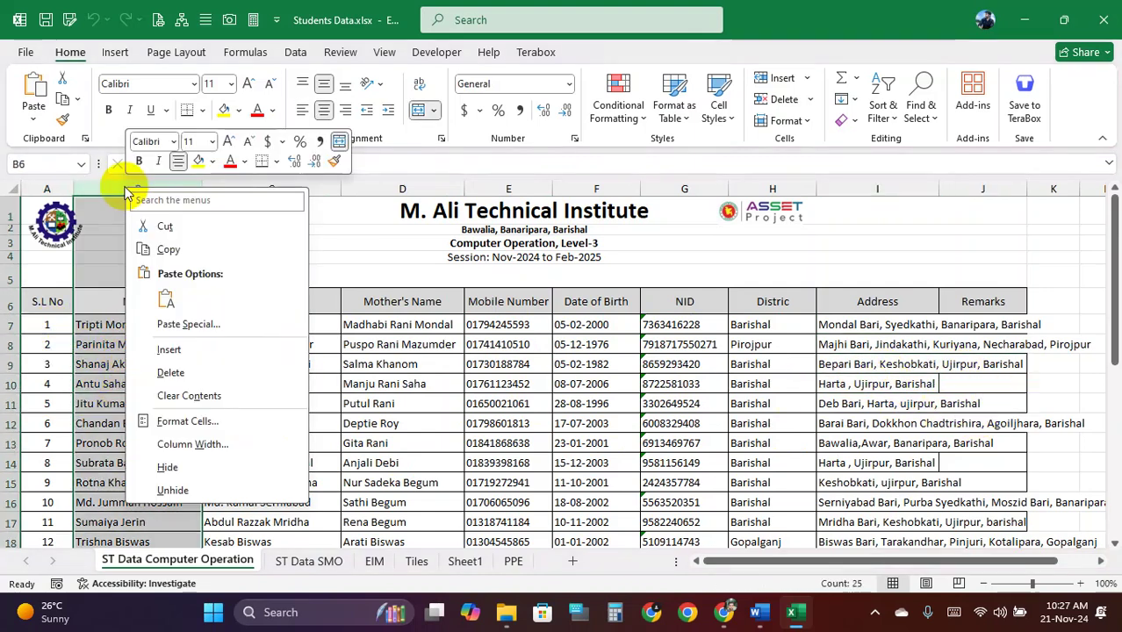
pyautogui.click(188, 344)
pyautogui.click(110, 326)
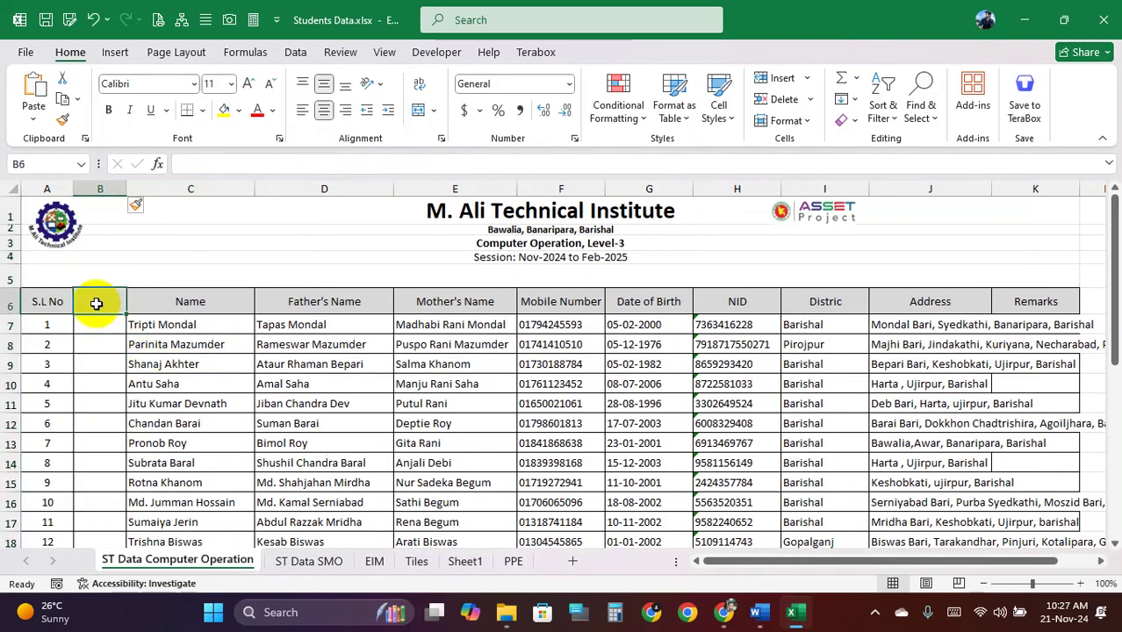
pyautogui.write('ID No')
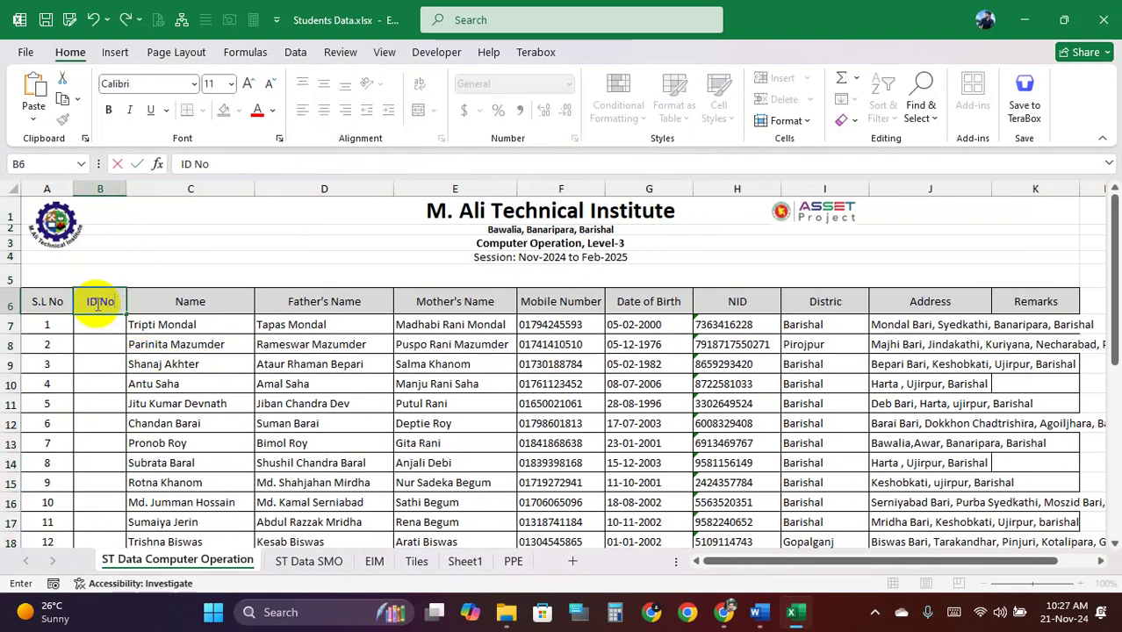
pyautogui.press('Return')
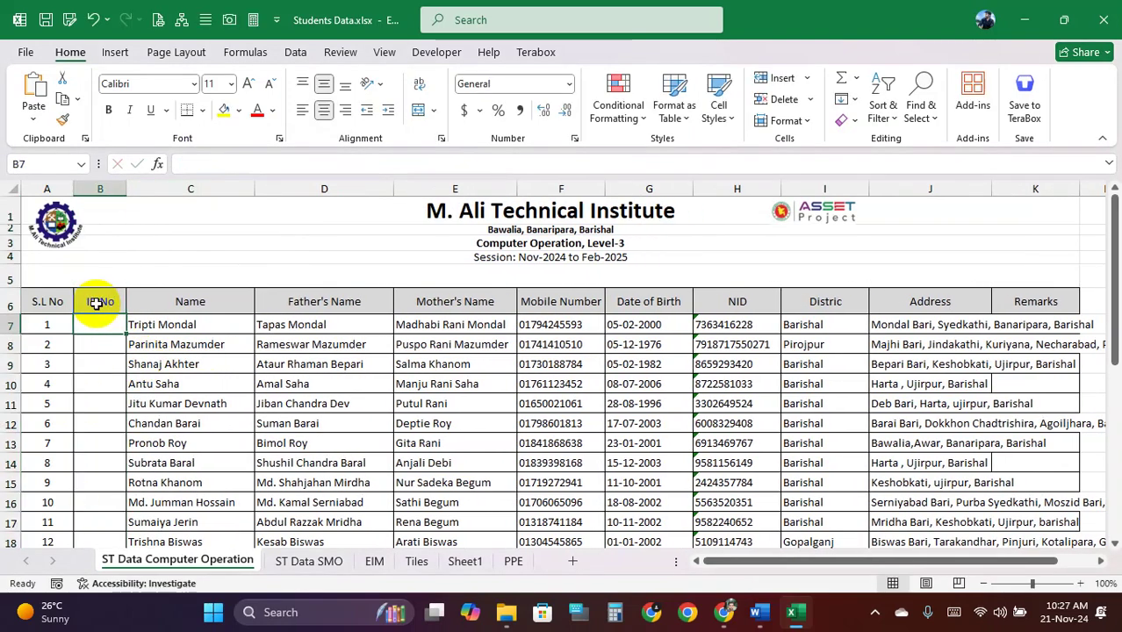
pyautogui.write('CO2001')
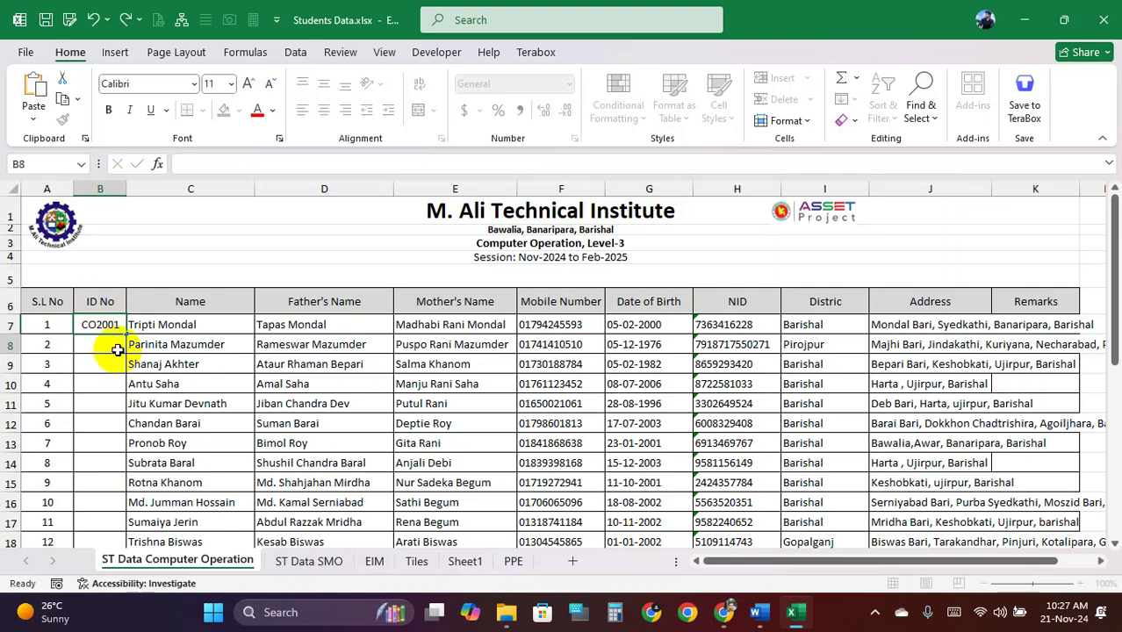
pyautogui.click(113, 324)
# Fill the IDs down the student list from CO2001 onward
pyautogui.moveTo(123, 333); pyautogui.dragTo(96, 457)
pyautogui.scroll(5, 102, 338)
pyautogui.moveTo(103, 324); pyautogui.dragTo(100, 482)
# Review the IDs, names, mobile numbers, NIDs, districts and addresses of the first students
pyautogui.moveTo(115, 352); pyautogui.dragTo(113, 424)
pyautogui.moveTo(188, 324); pyautogui.dragTo(193, 423)
pyautogui.moveTo(567, 326); pyautogui.dragTo(562, 426)
pyautogui.moveTo(742, 326); pyautogui.dragTo(764, 429)
pyautogui.moveTo(827, 326); pyautogui.dragTo(817, 444)
pyautogui.moveTo(906, 326); pyautogui.dragTo(918, 457)
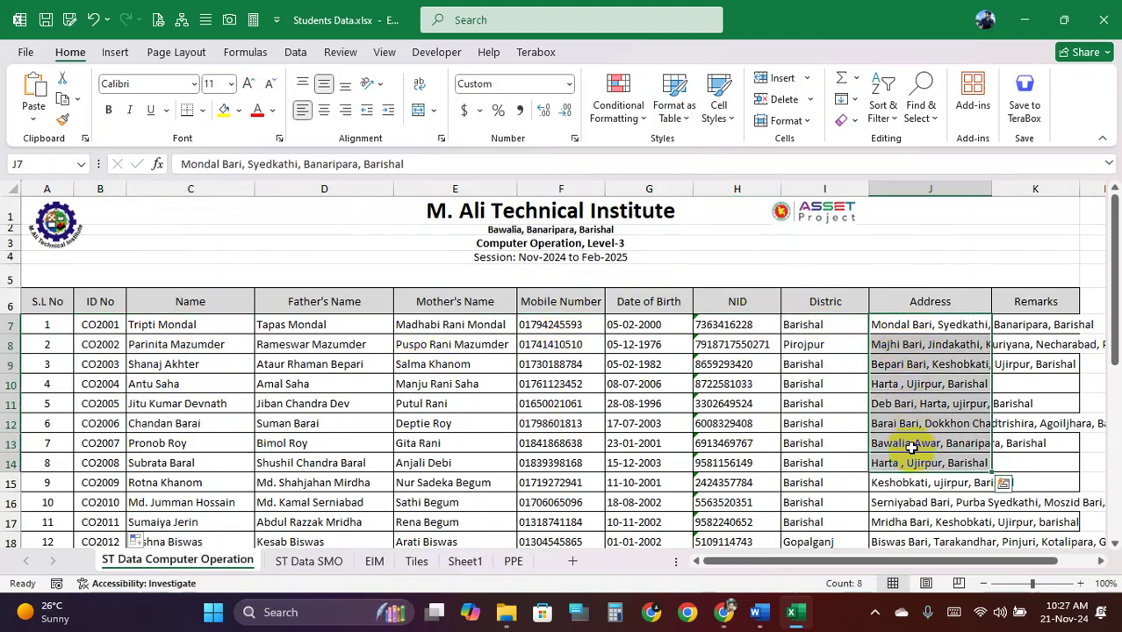
pyautogui.click(887, 383)
pyautogui.click(681, 363)
pyautogui.click(382, 390)
pyautogui.click(290, 346)
pyautogui.click(293, 324)
pyautogui.click(224, 331)
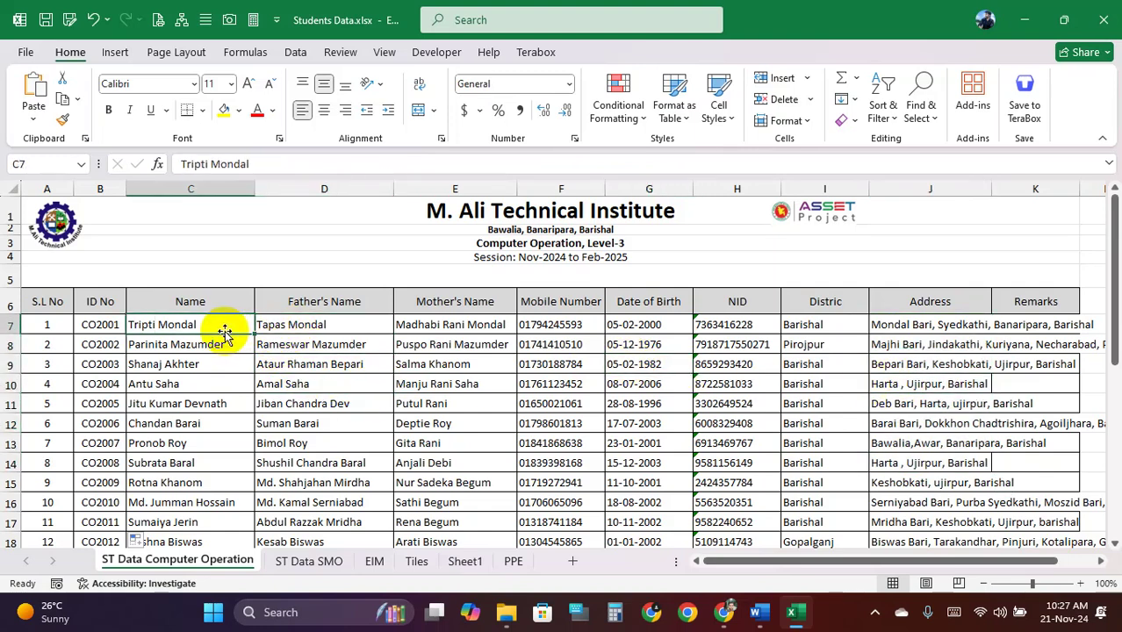
# Shade the ID No and Name header cells yellow
pyautogui.moveTo(94, 301); pyautogui.dragTo(100, 383)
pyautogui.moveTo(159, 310); pyautogui.dragTo(162, 398)
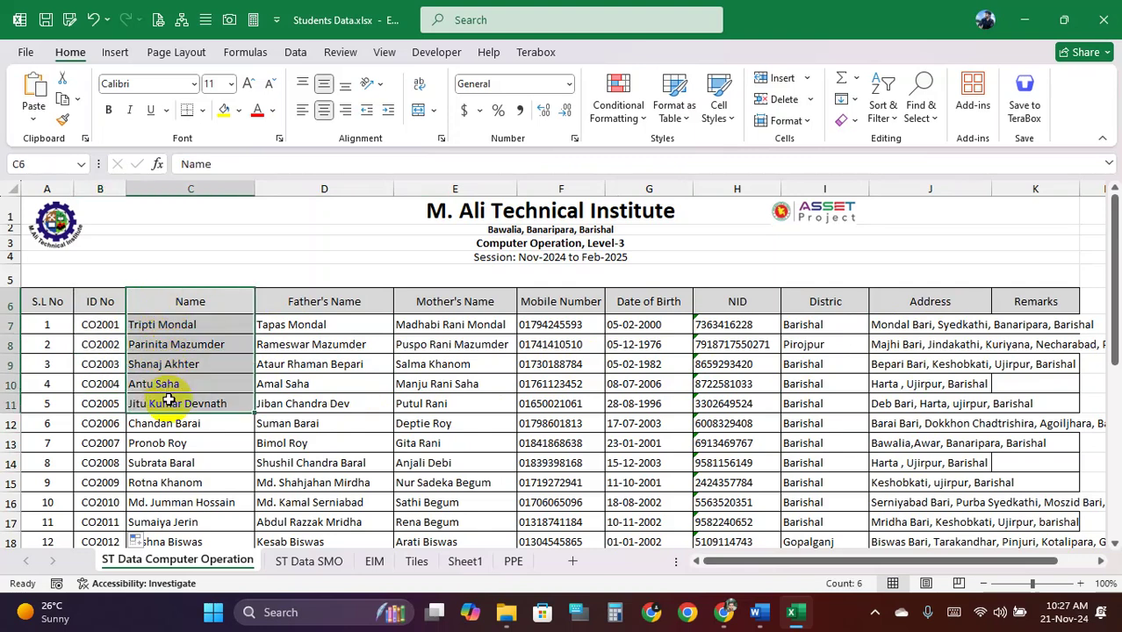
pyautogui.moveTo(744, 299); pyautogui.dragTo(729, 386)
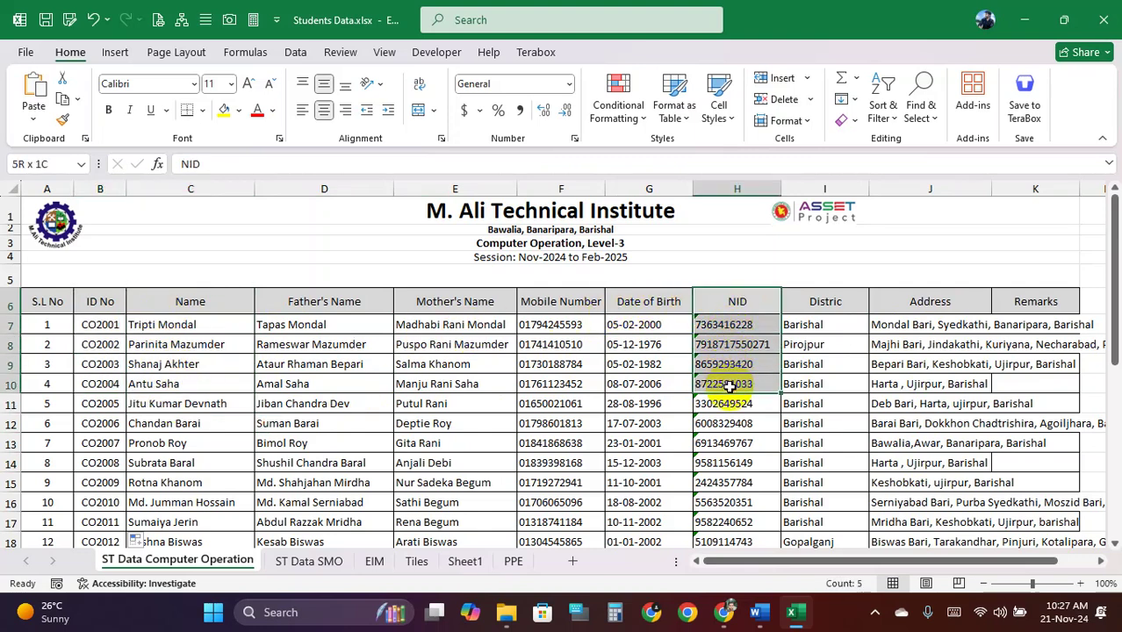
pyautogui.moveTo(644, 307); pyautogui.dragTo(648, 362)
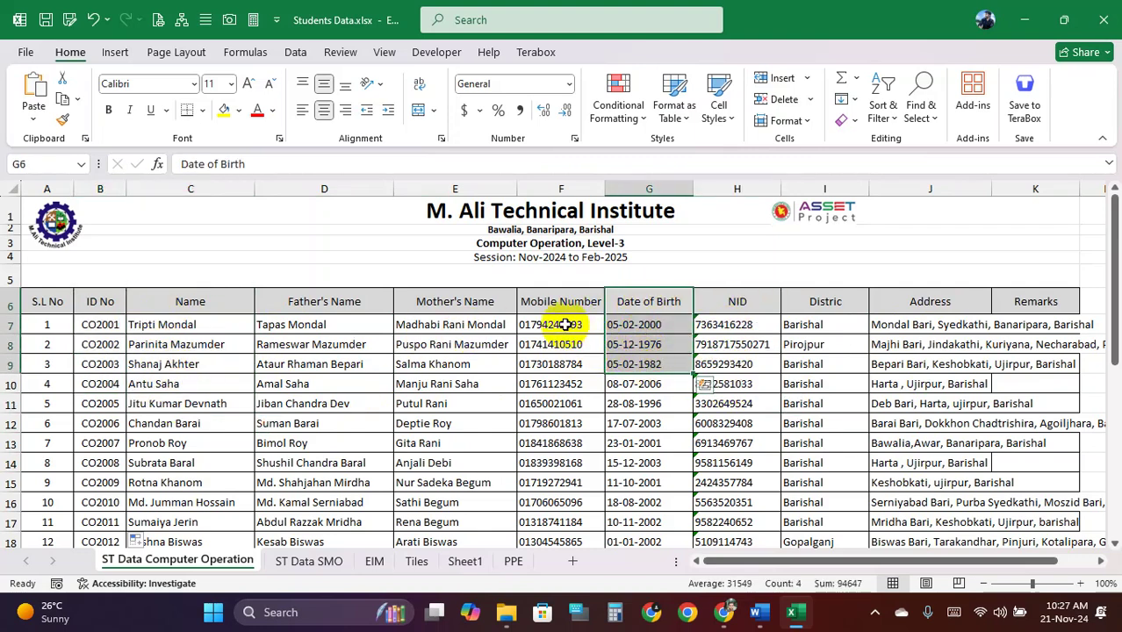
pyautogui.moveTo(558, 301); pyautogui.dragTo(568, 362)
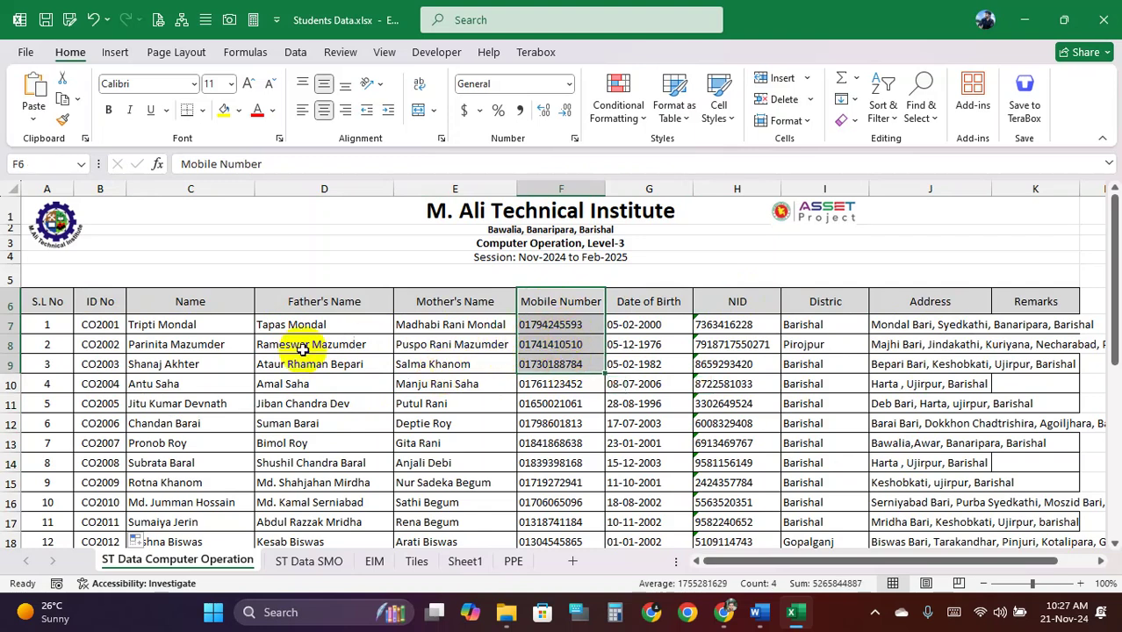
pyautogui.moveTo(97, 301); pyautogui.dragTo(183, 302)
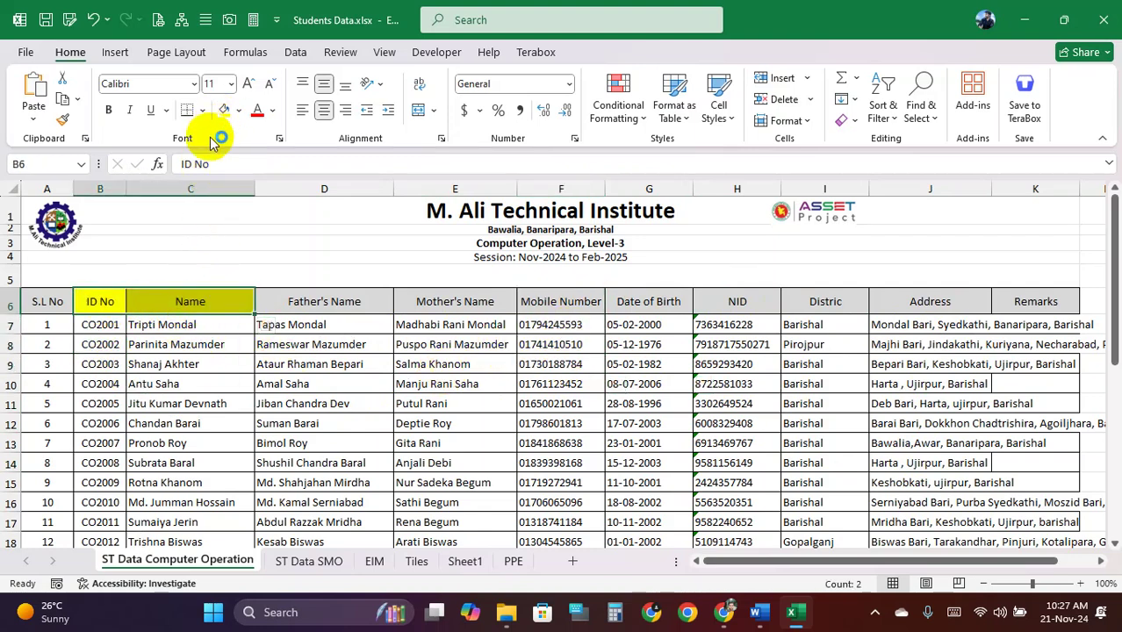
# Shade the Date of Birth and NID header cells yellow
pyautogui.moveTo(752, 307); pyautogui.dragTo(672, 301)
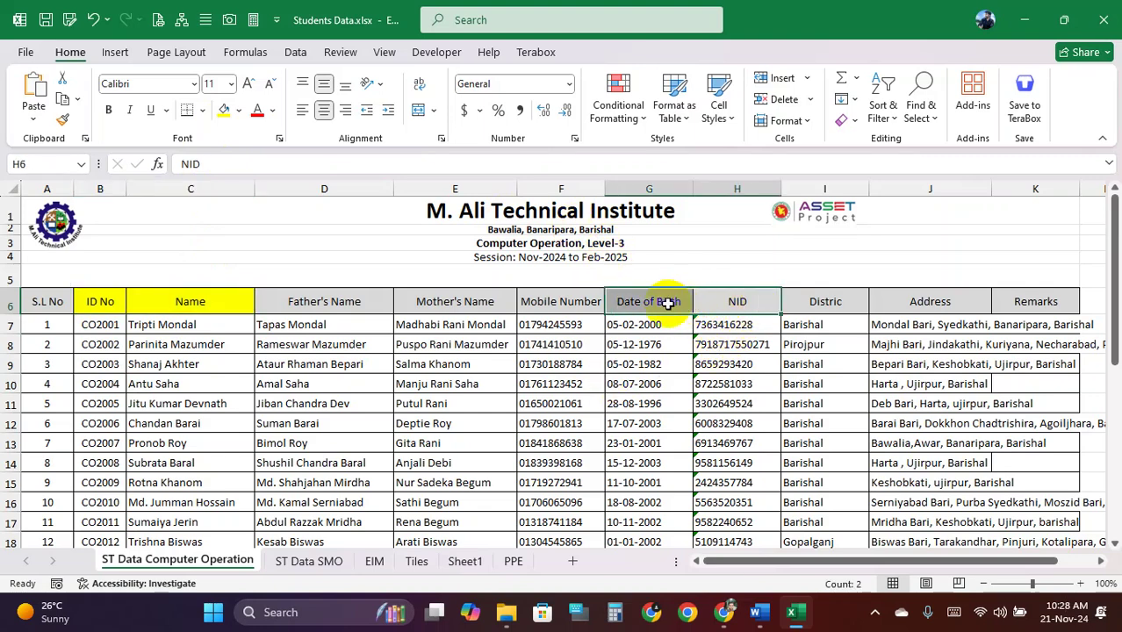
pyautogui.click(221, 117)
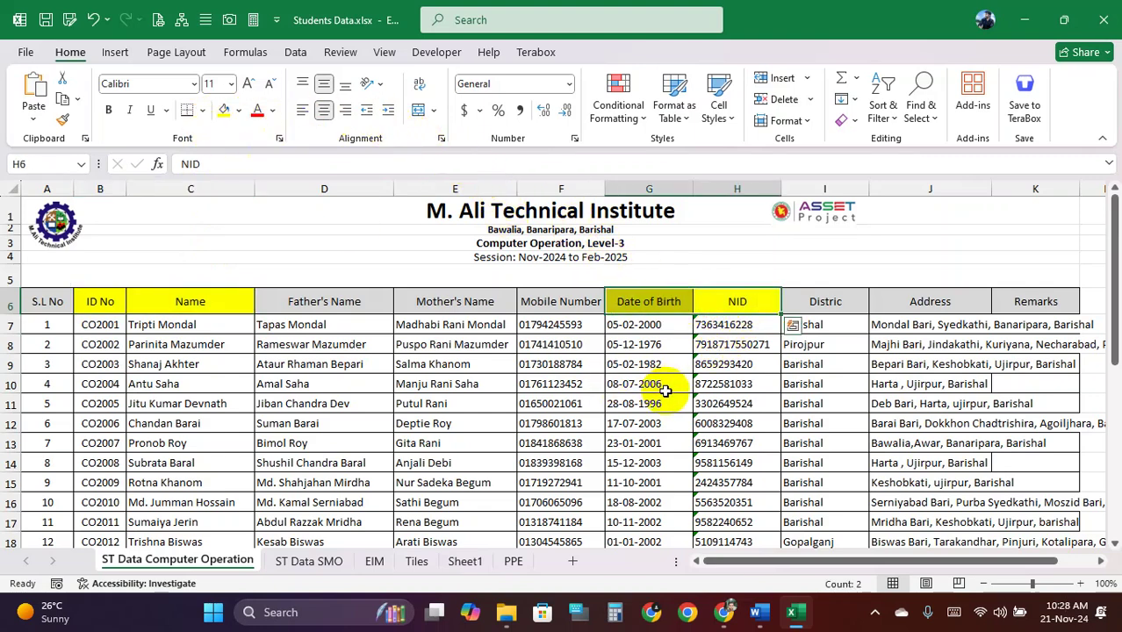
pyautogui.click(665, 391)
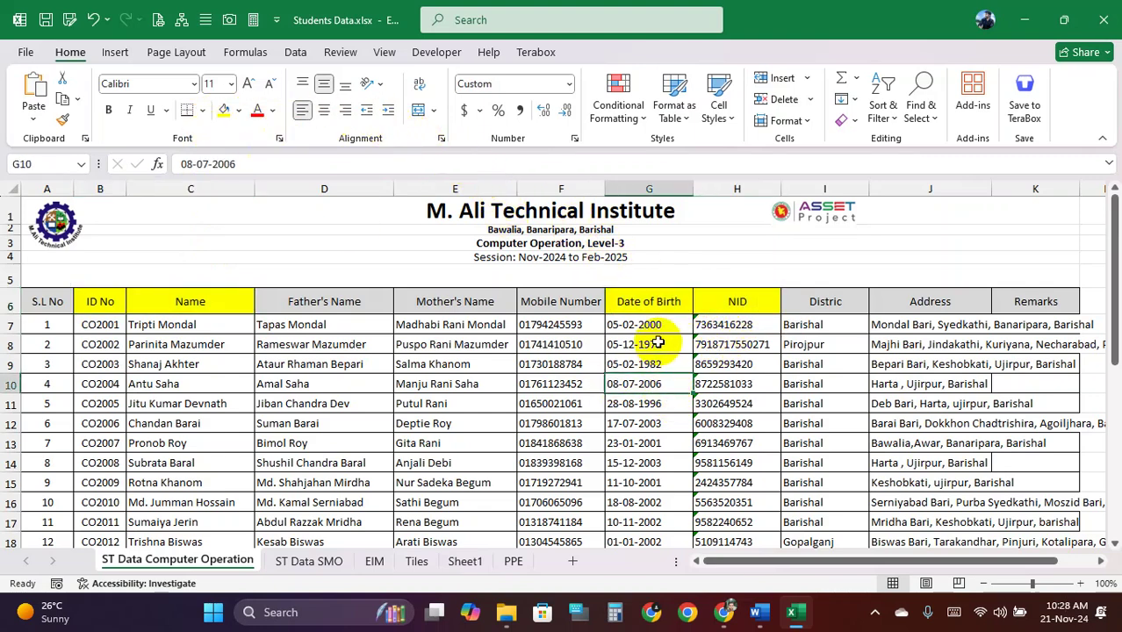
# Scroll through the list to confirm all 24 students, IDs CO2001 to CO2024
pyautogui.click(468, 482)
pyautogui.scroll(-3, 475, 481)
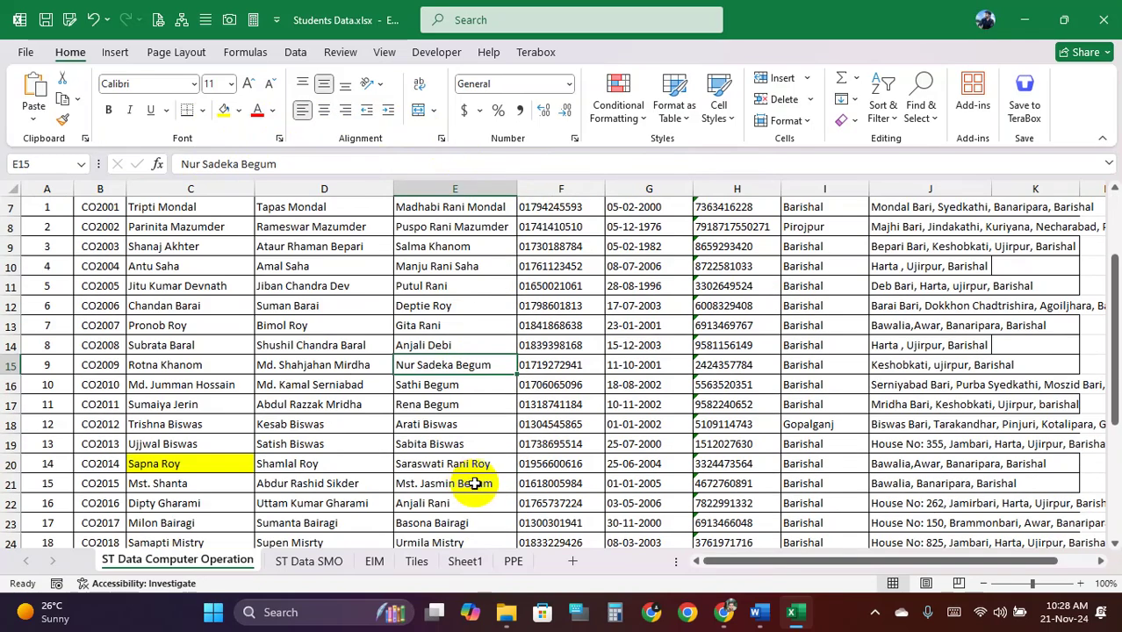
pyautogui.scroll(-1, 475, 481)
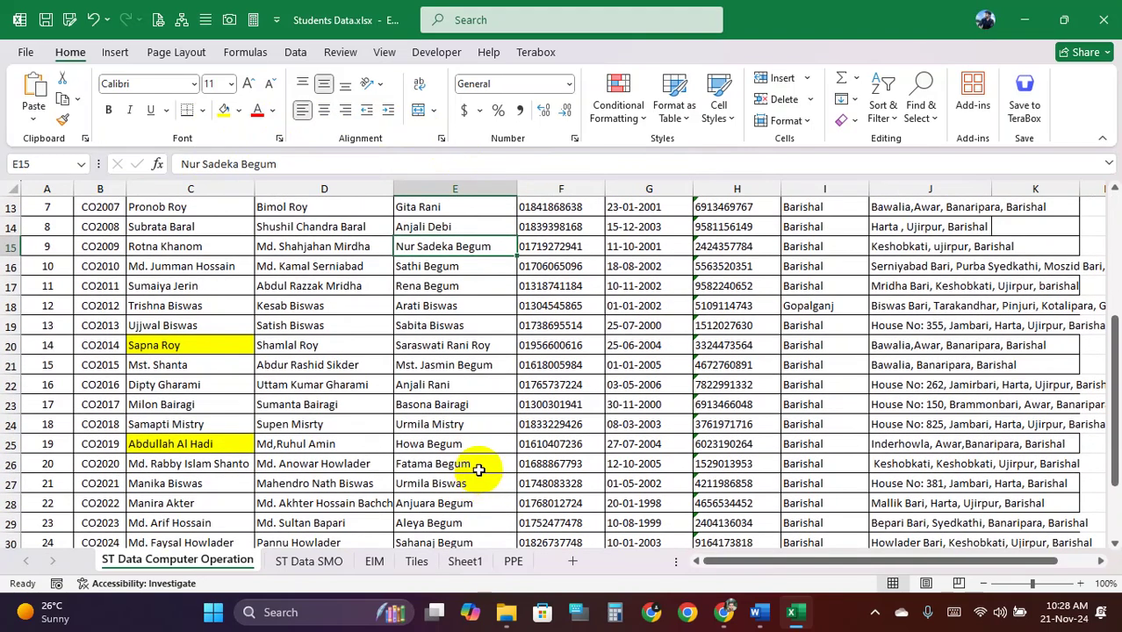
pyautogui.scroll(-1, 478, 470)
pyautogui.click(455, 403)
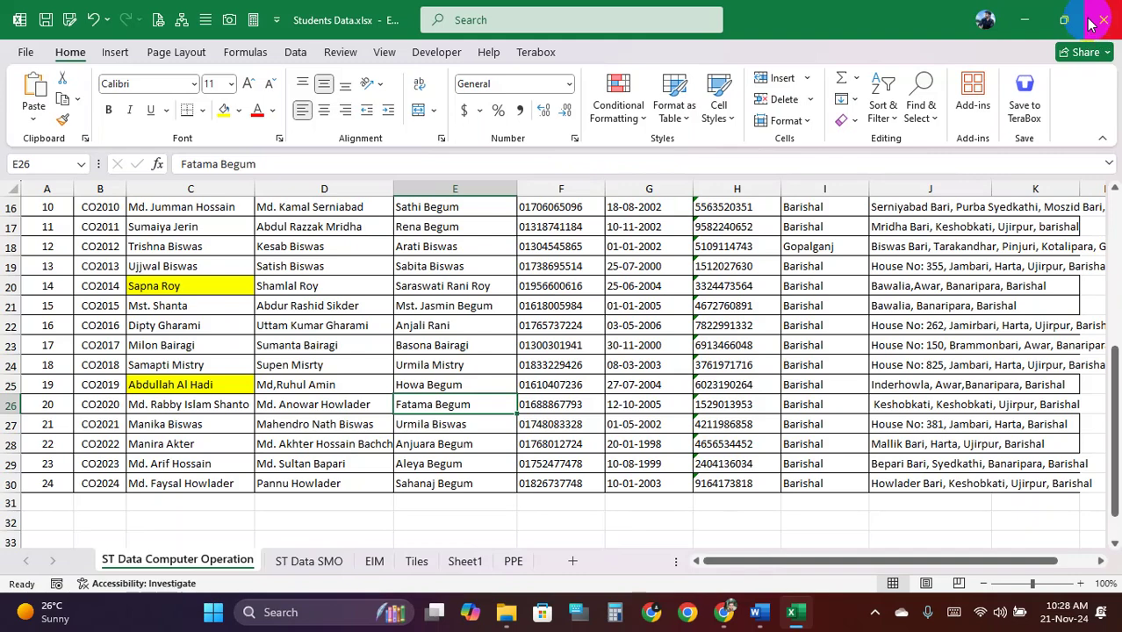
# Close Excel and return to the mail-merge document in Word
pyautogui.click(1104, 17)
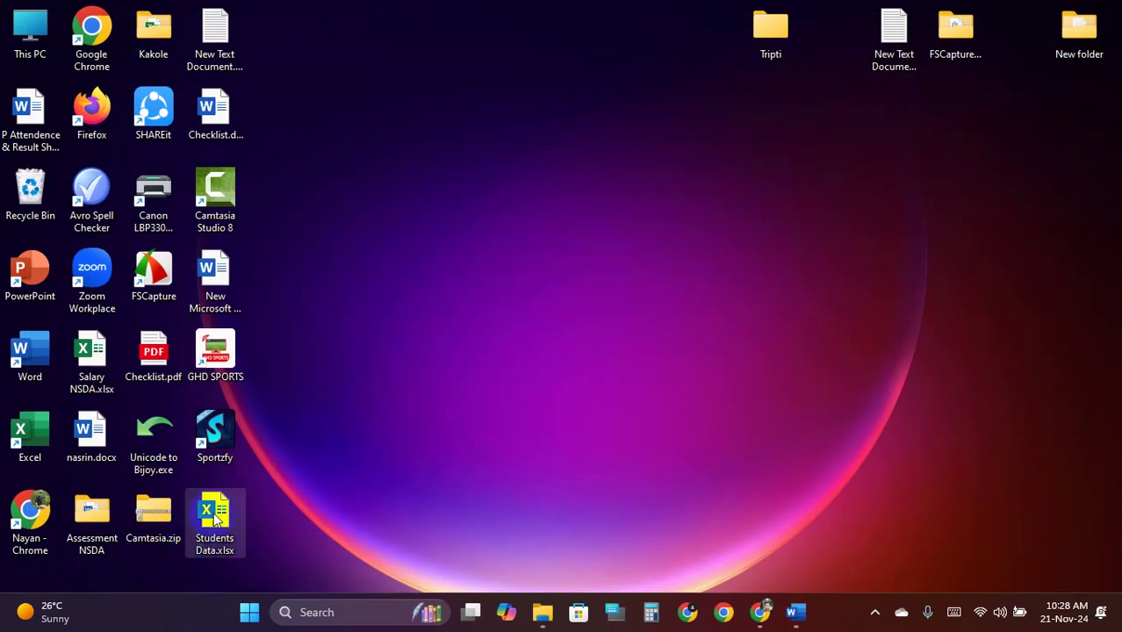
pyautogui.rightClick(343, 21)
pyautogui.click(416, 93)
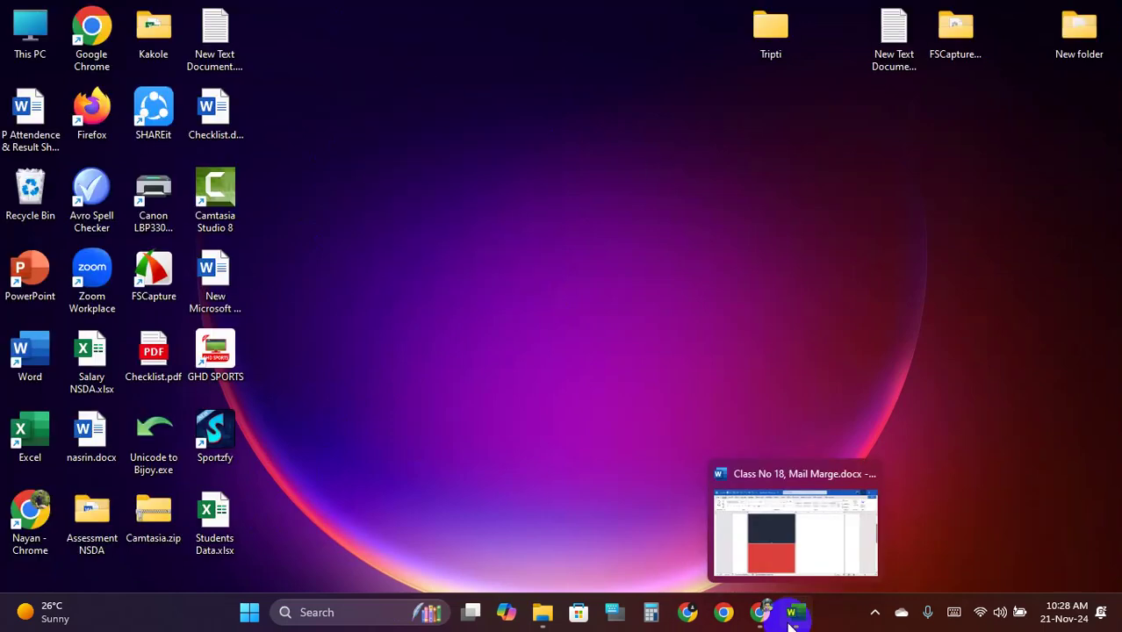
pyautogui.click(788, 623)
# Select the red lower rectangle and choose the Text Box shape from Insert Shapes
pyautogui.click(456, 469)
pyautogui.click(419, 297)
pyautogui.click(417, 404)
pyautogui.click(408, 293)
pyautogui.click(366, 419)
pyautogui.keyDown('ctrl'); pyautogui.scroll(2, 336, 446); pyautogui.keyUp('ctrl')
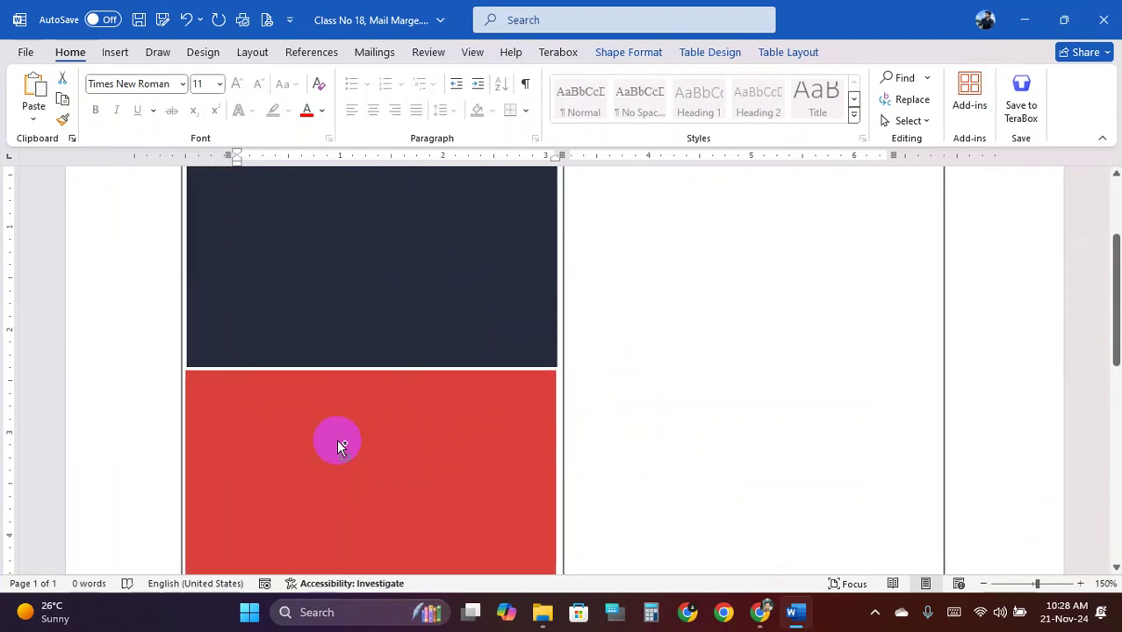
pyautogui.scroll(-1, 312, 432)
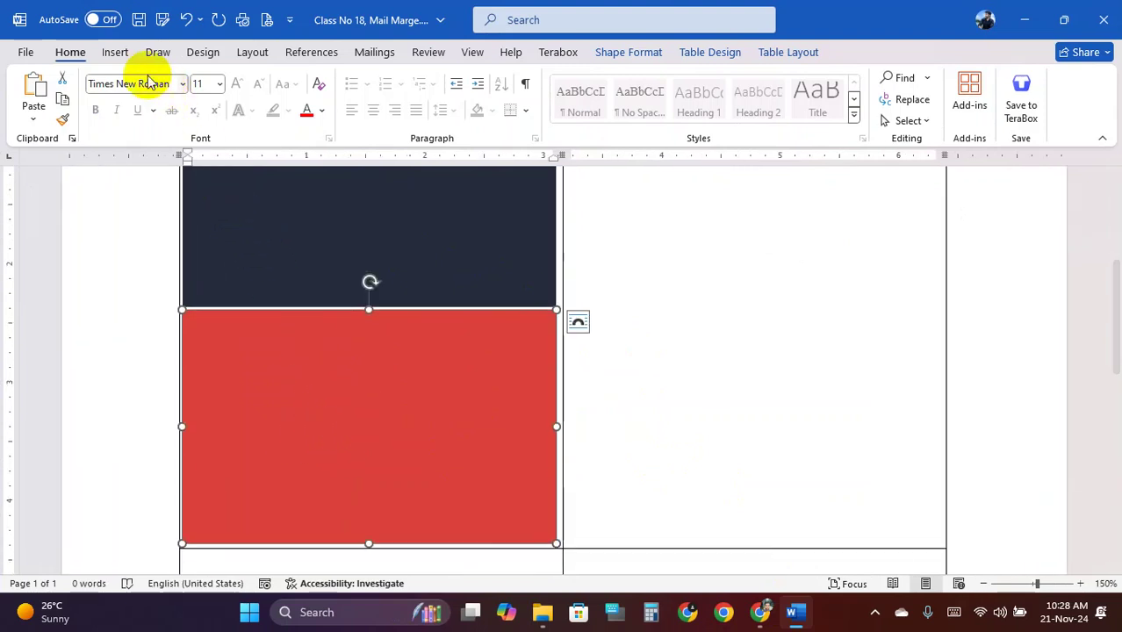
pyautogui.click(106, 52)
pyautogui.click(235, 78)
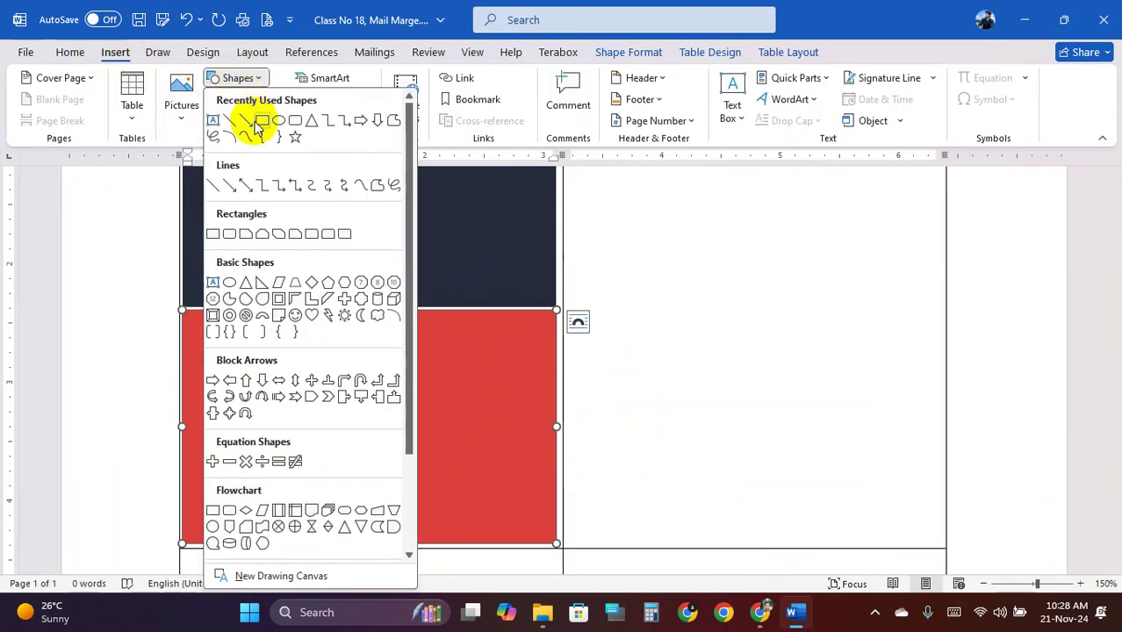
pyautogui.click(214, 120)
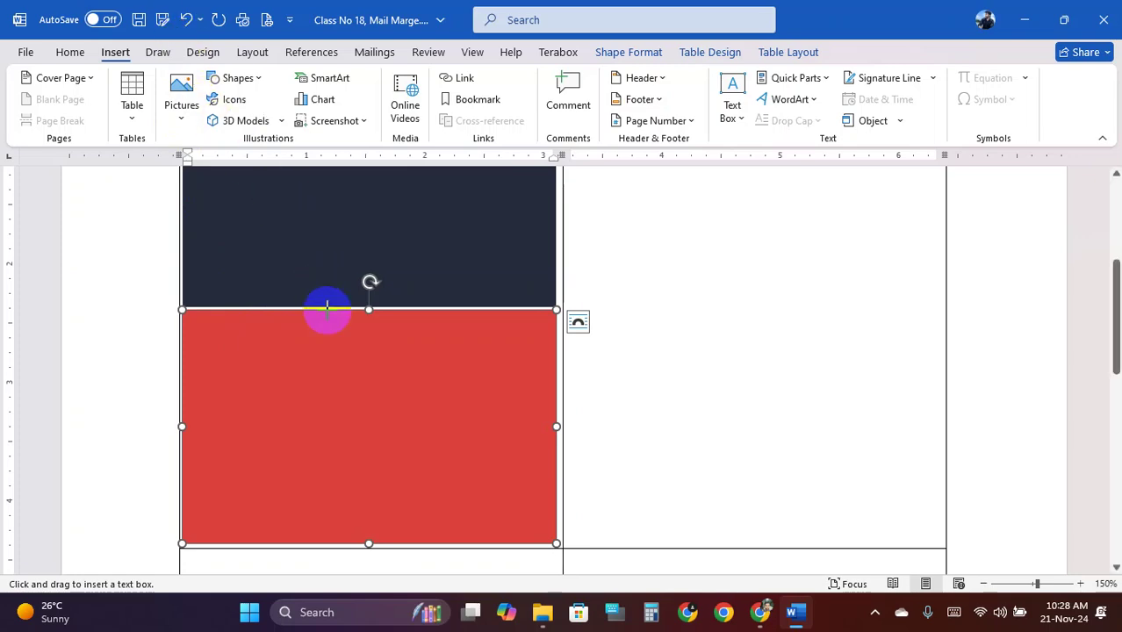
# Open the downloaded ID-card JPG from the Downloads folder
pyautogui.click(541, 613)
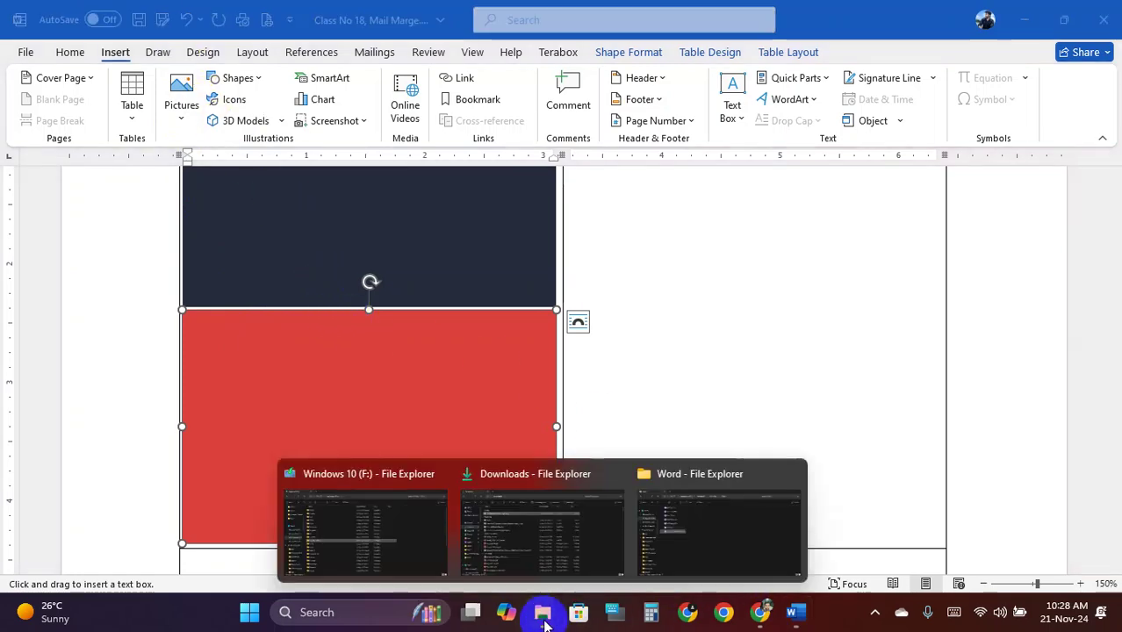
pyautogui.click(589, 529)
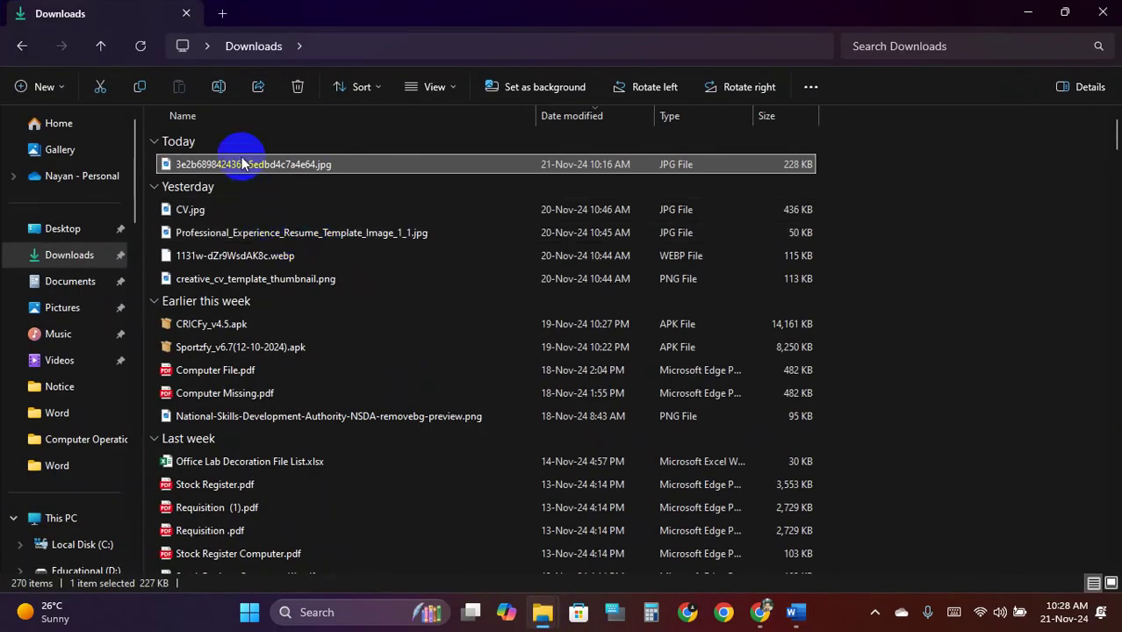
pyautogui.doubleClick(242, 165)
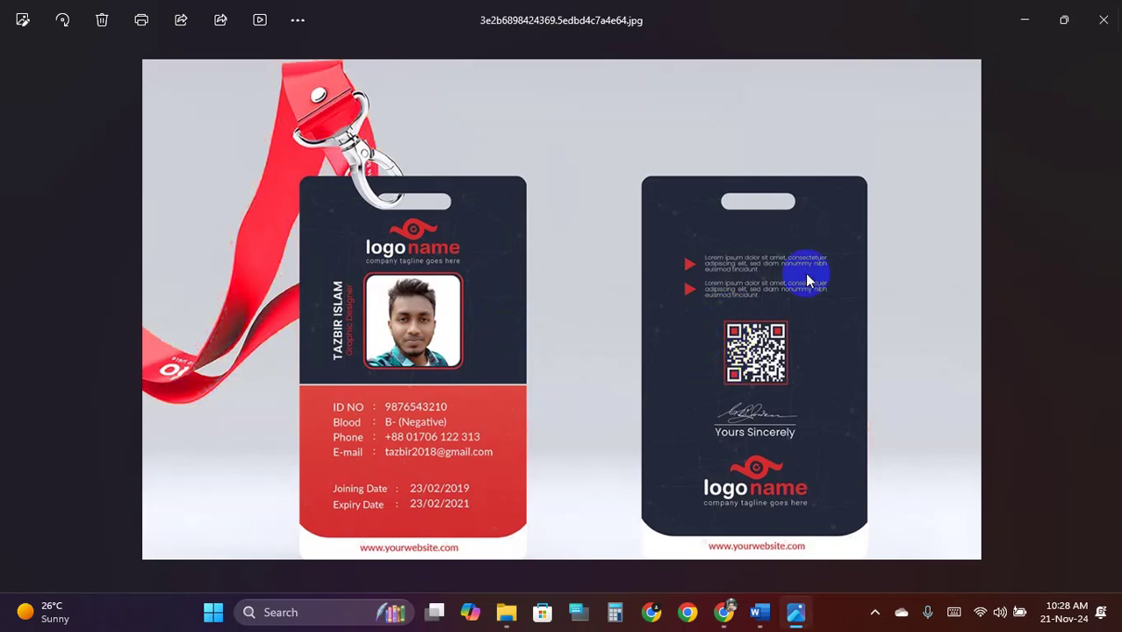
# Zoom and pan the image to study the card's logo, photo frame and lettering
pyautogui.scroll(2, 572, 327)
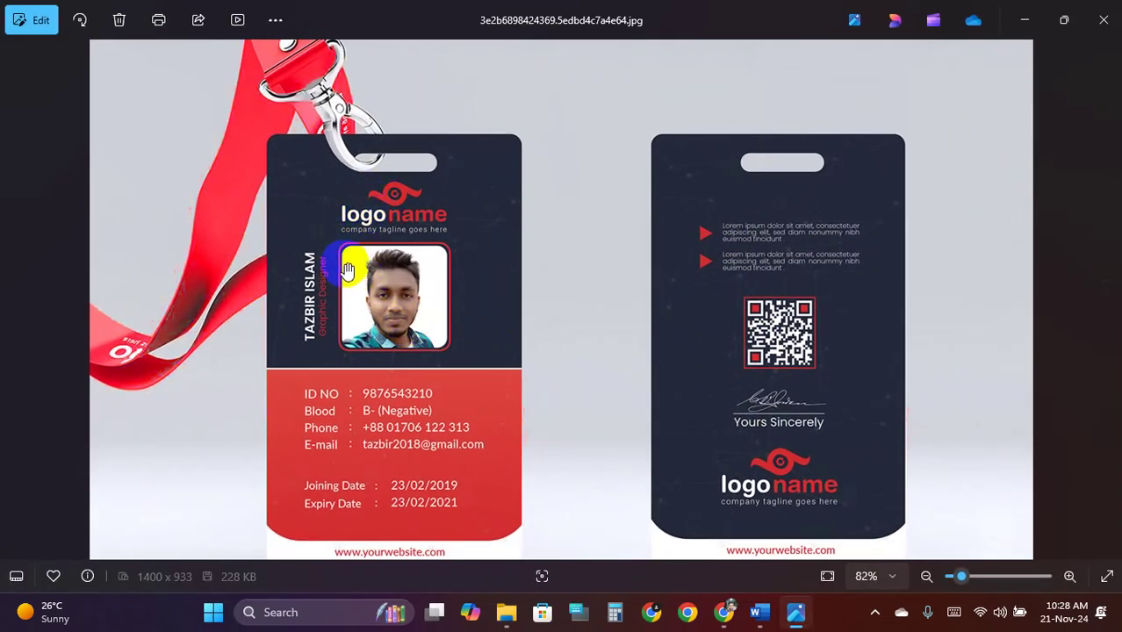
pyautogui.scroll(3, 453, 244)
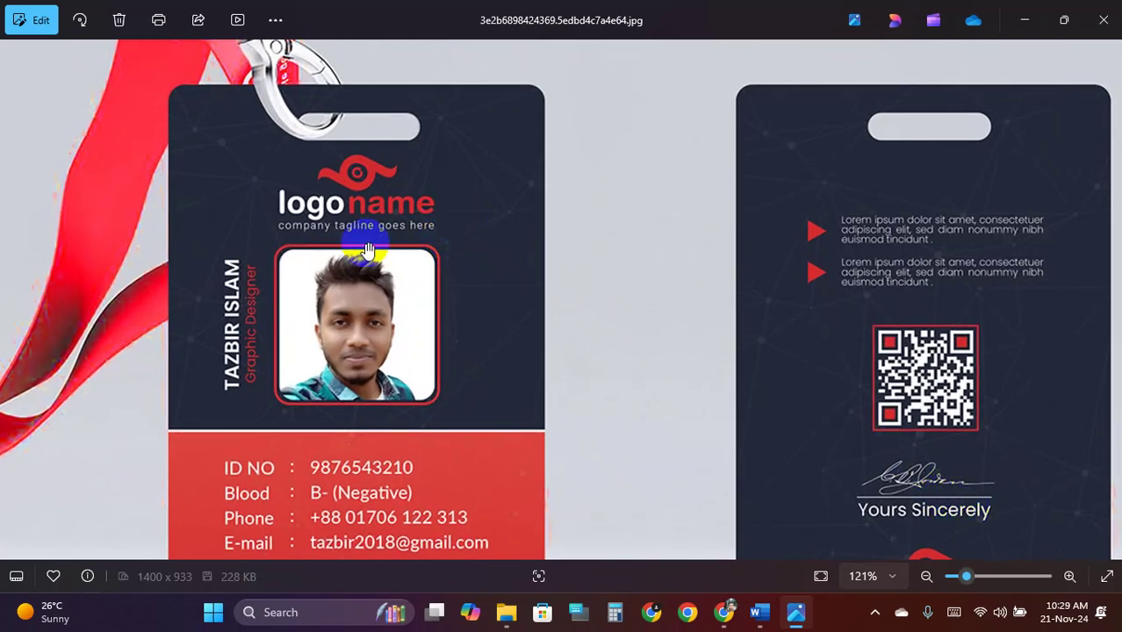
pyautogui.scroll(6, 367, 251)
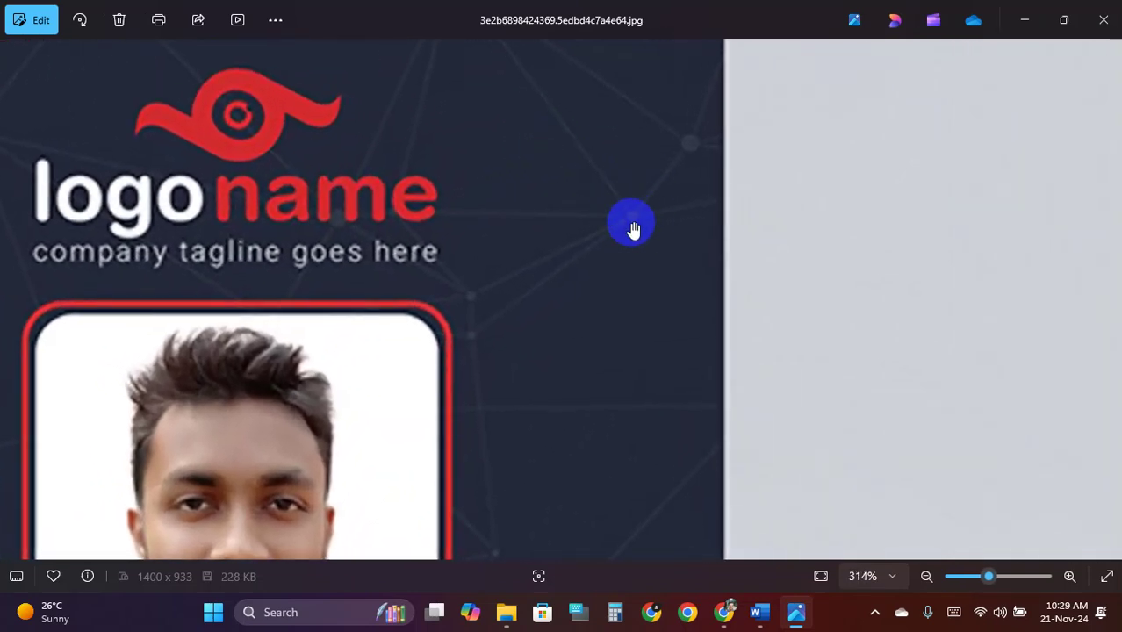
pyautogui.scroll(2, 631, 223)
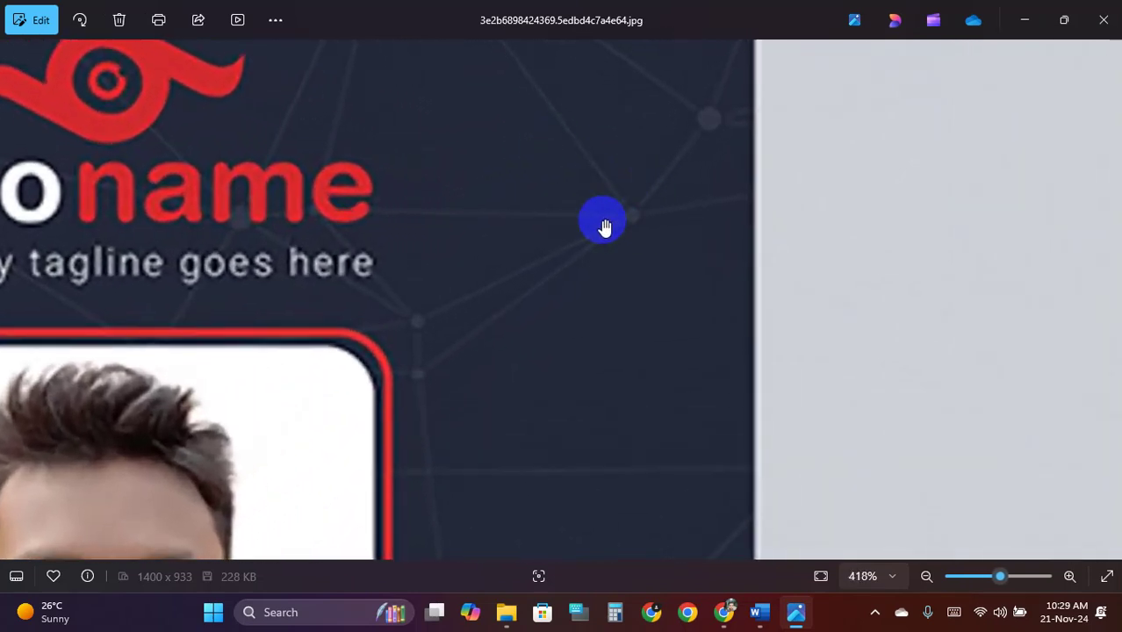
pyautogui.scroll(-5, 618, 219)
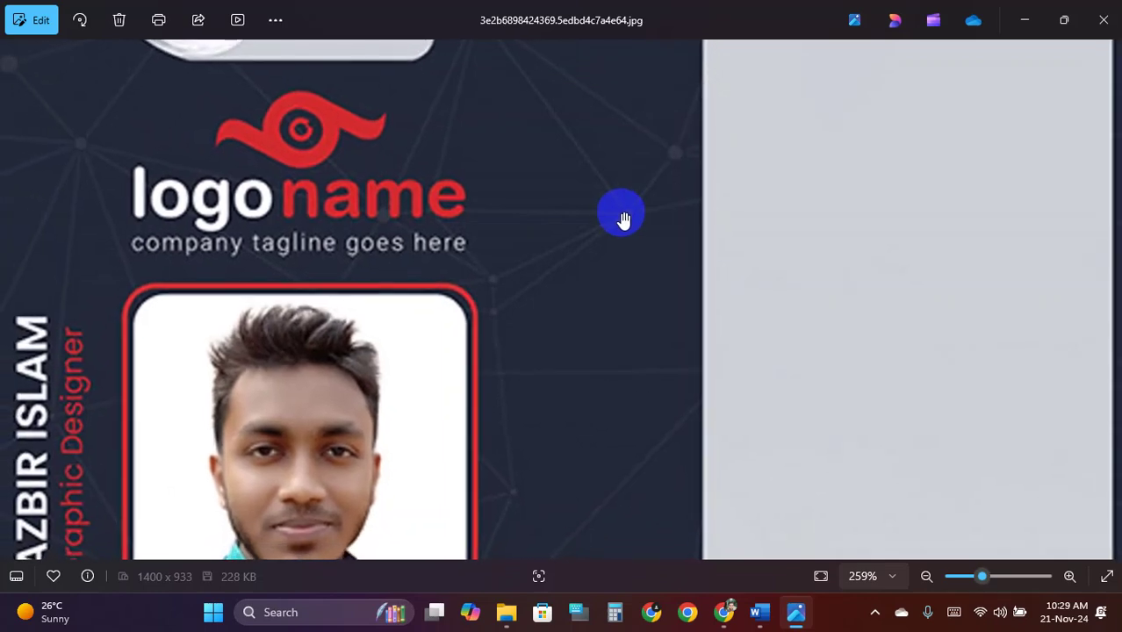
pyautogui.scroll(-2, 625, 219)
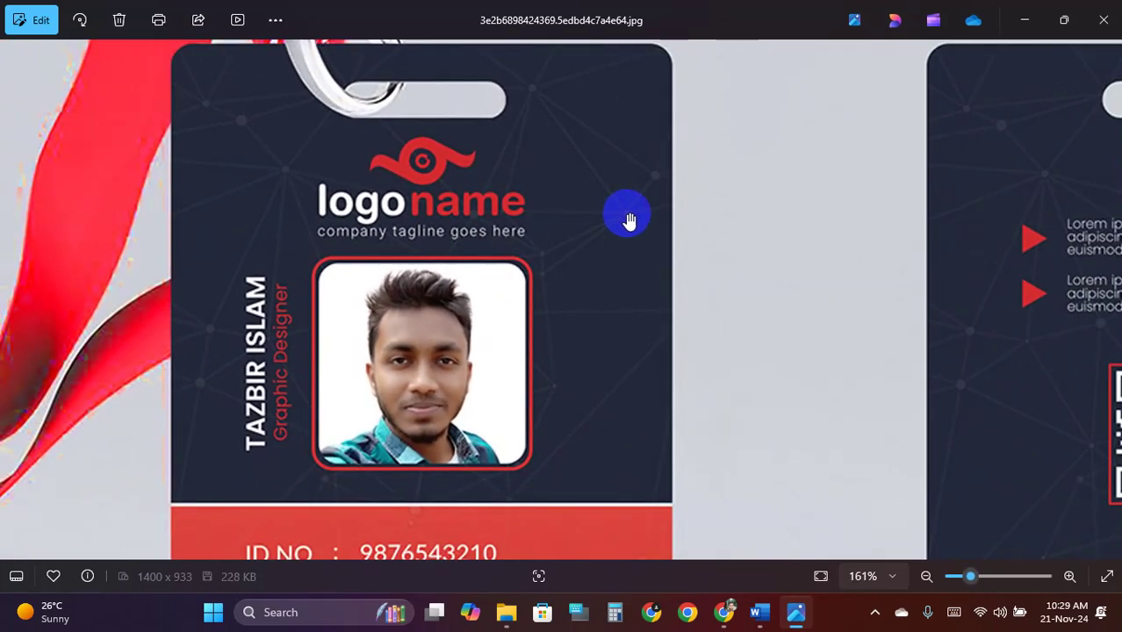
pyautogui.scroll(-1, 630, 219)
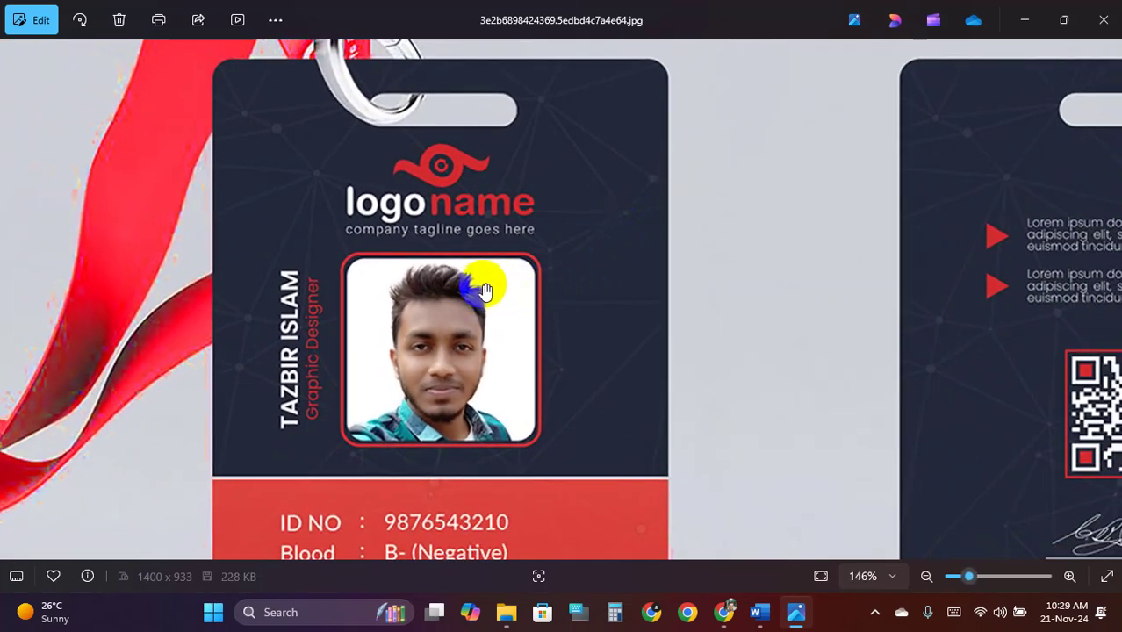
pyautogui.scroll(3, 485, 290)
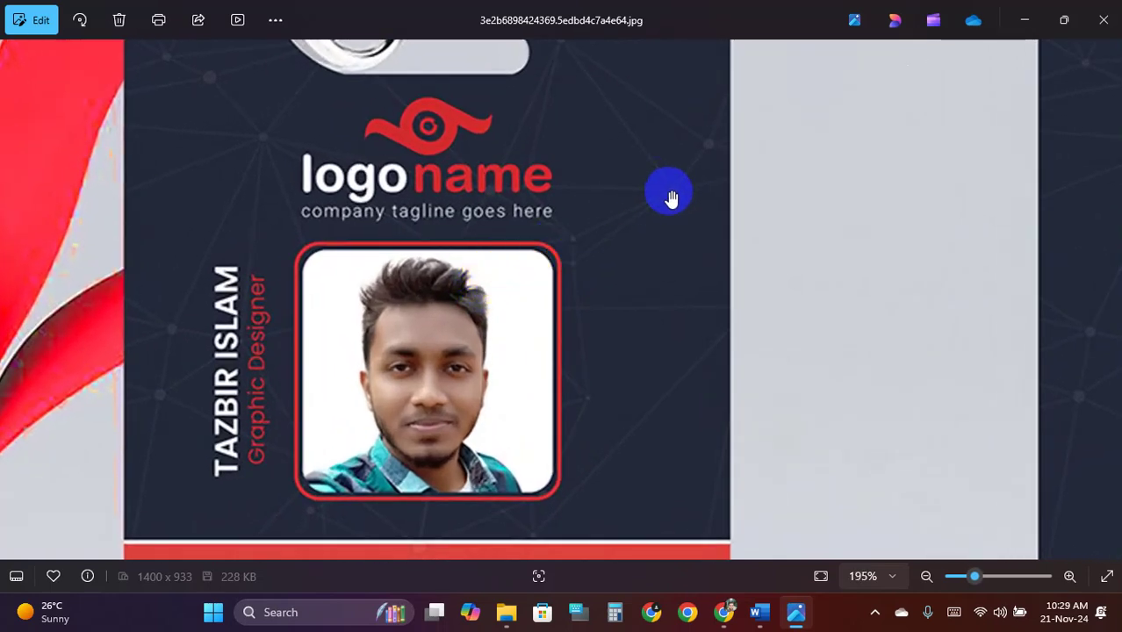
pyautogui.moveTo(631, 140); pyautogui.dragTo(639, 265)
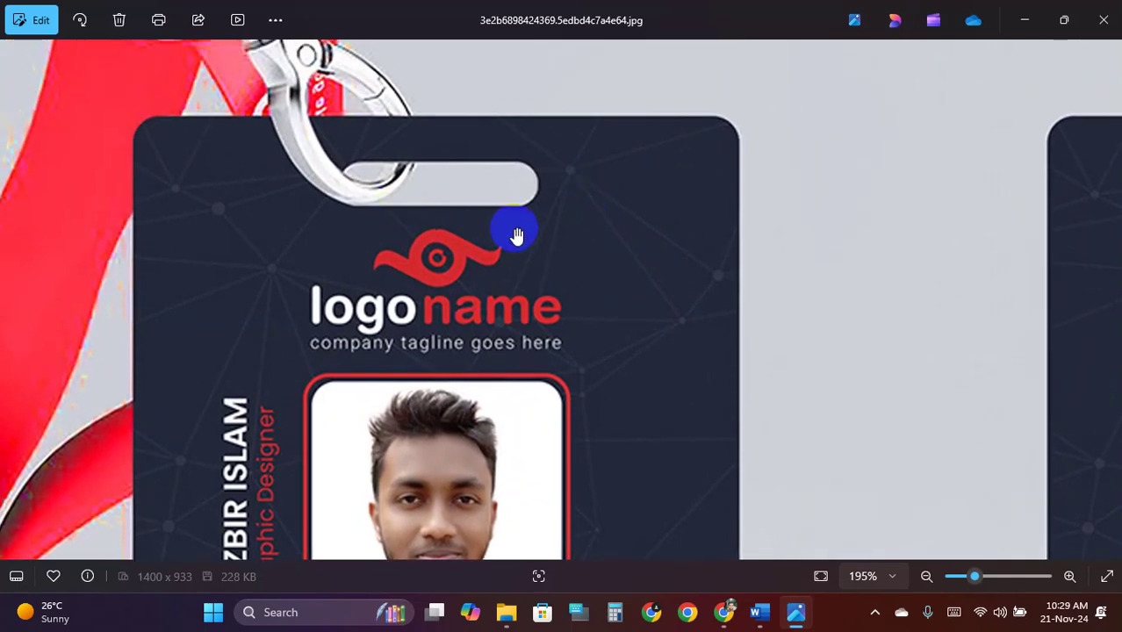
pyautogui.scroll(-3, 517, 235)
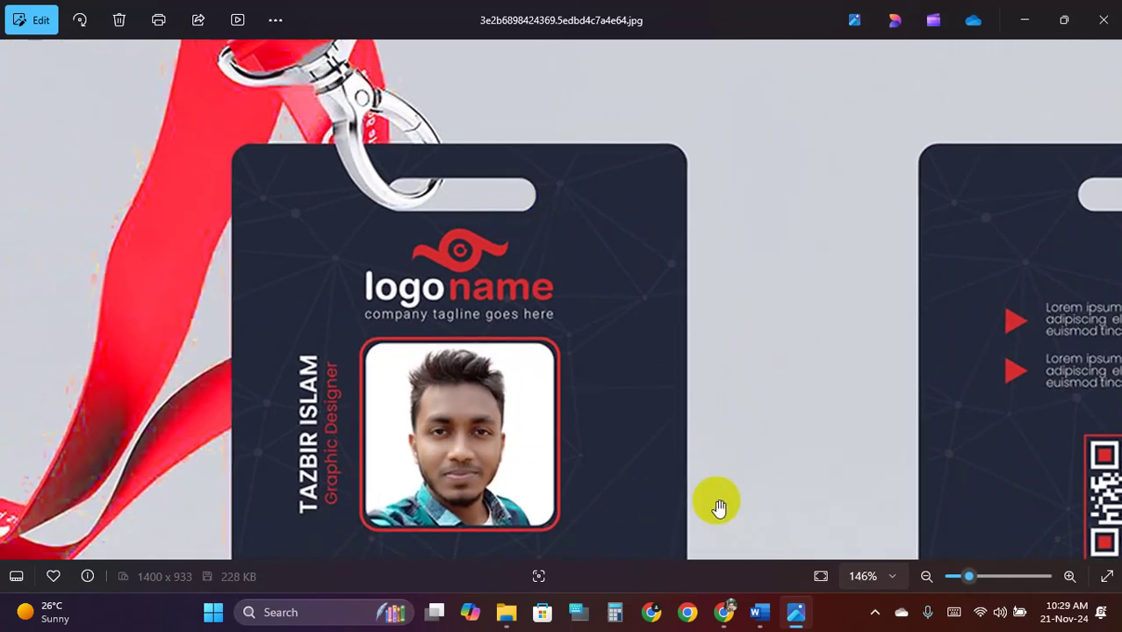
# Back in Word, draw a trial text box on the red area, delete it, and reselect the rectangles
pyautogui.click(761, 614)
pyautogui.moveTo(345, 410); pyautogui.dragTo(379, 529)
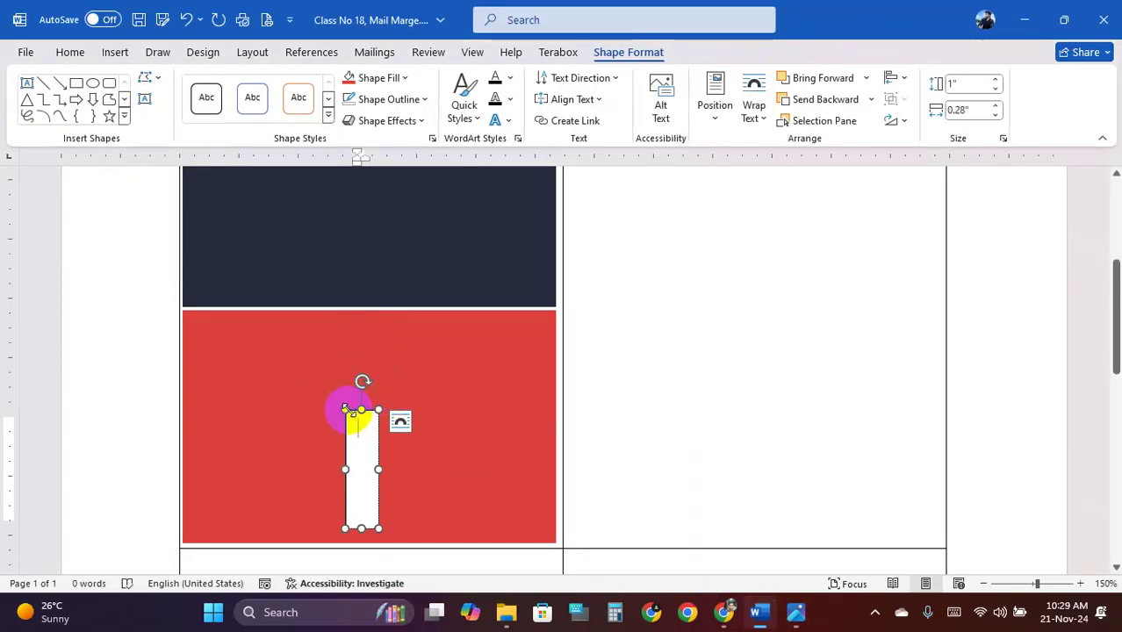
pyautogui.press('Delete')
pyautogui.click(408, 404)
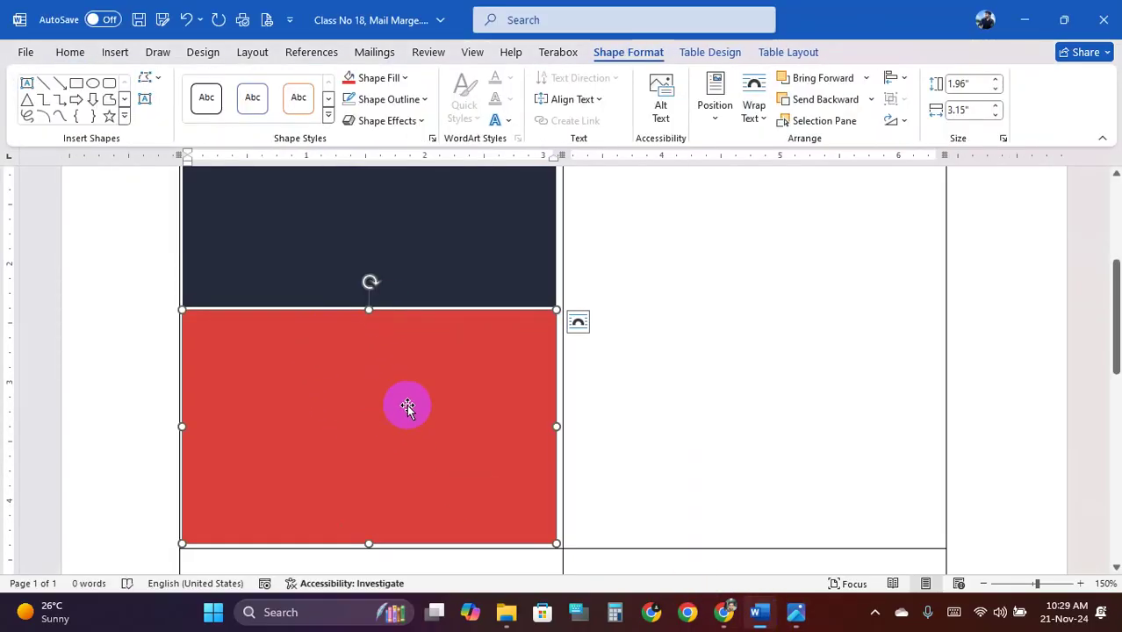
pyautogui.keyDown('ctrl'); pyautogui.scroll(-2, 390, 397); pyautogui.keyUp('ctrl')
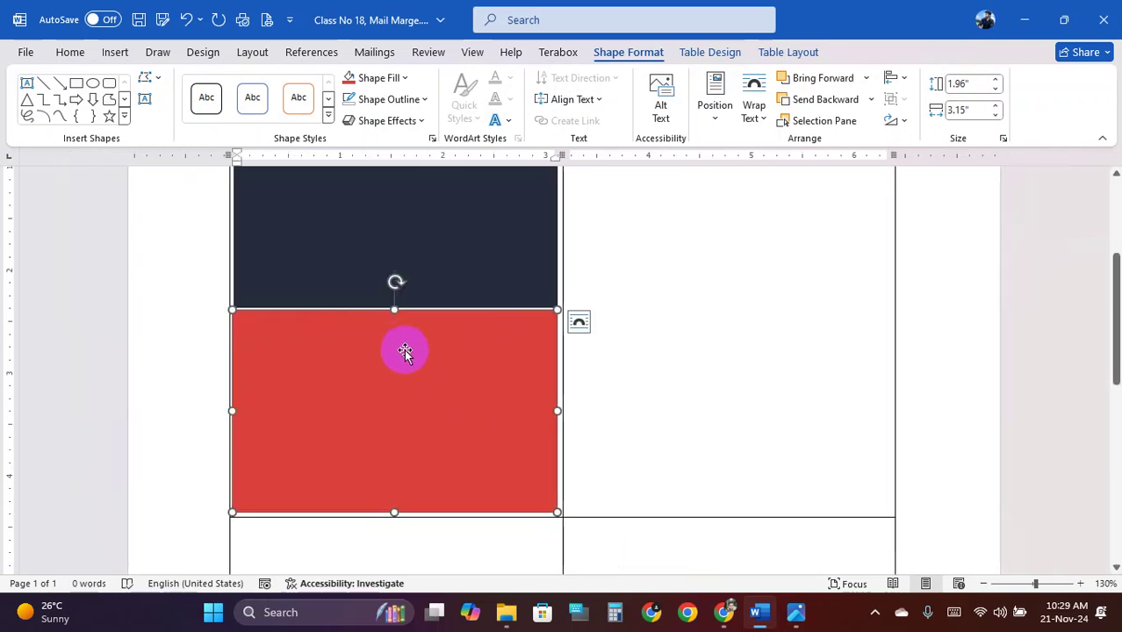
pyautogui.click(362, 238)
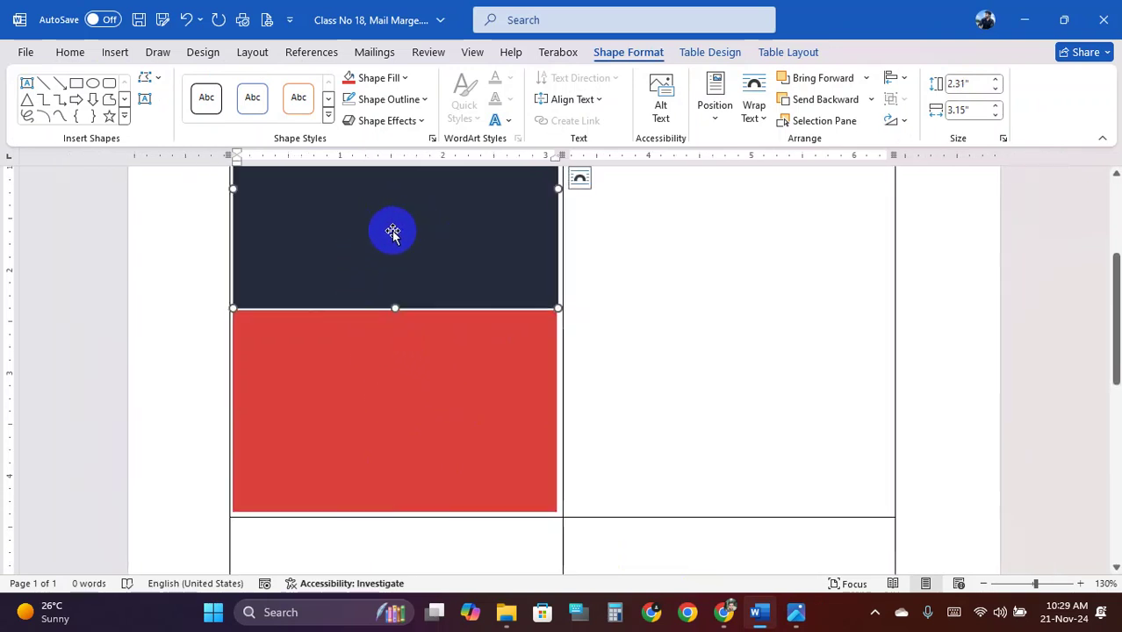
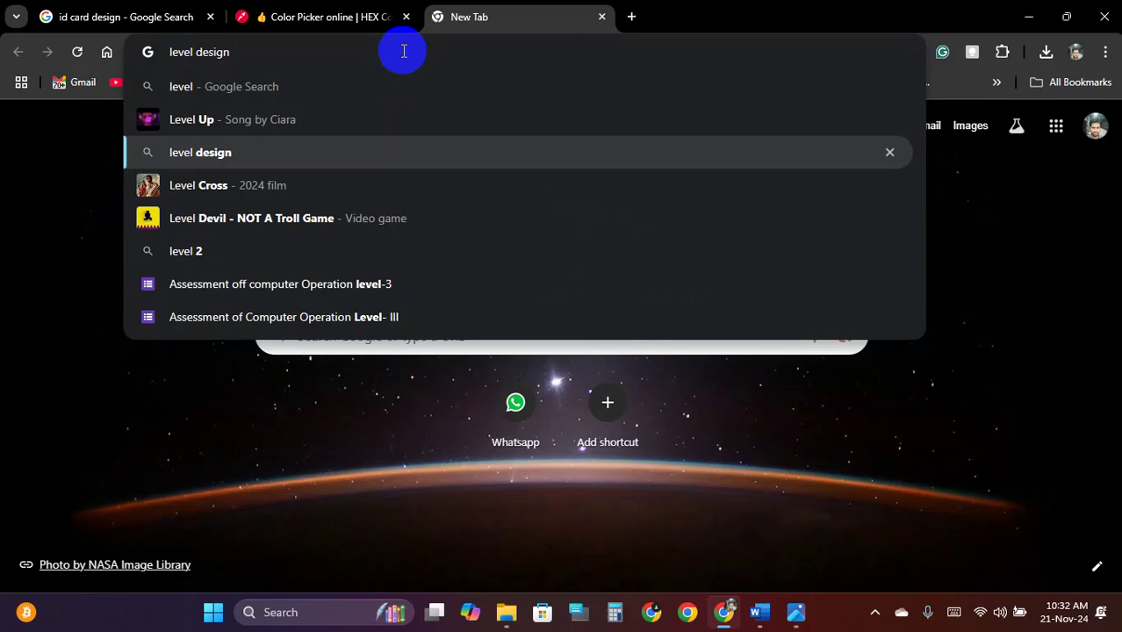
# Search Google for 'level design' and scroll through the image results
pyautogui.press('Return')
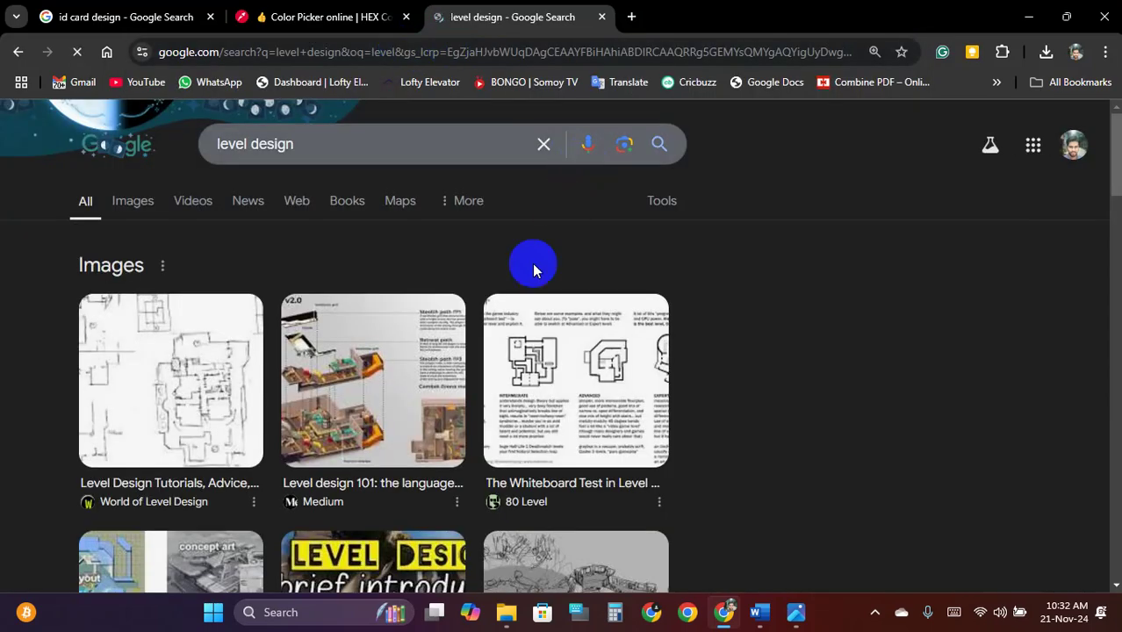
pyautogui.scroll(-2, 461, 343)
pyautogui.scroll(2, 243, 188)
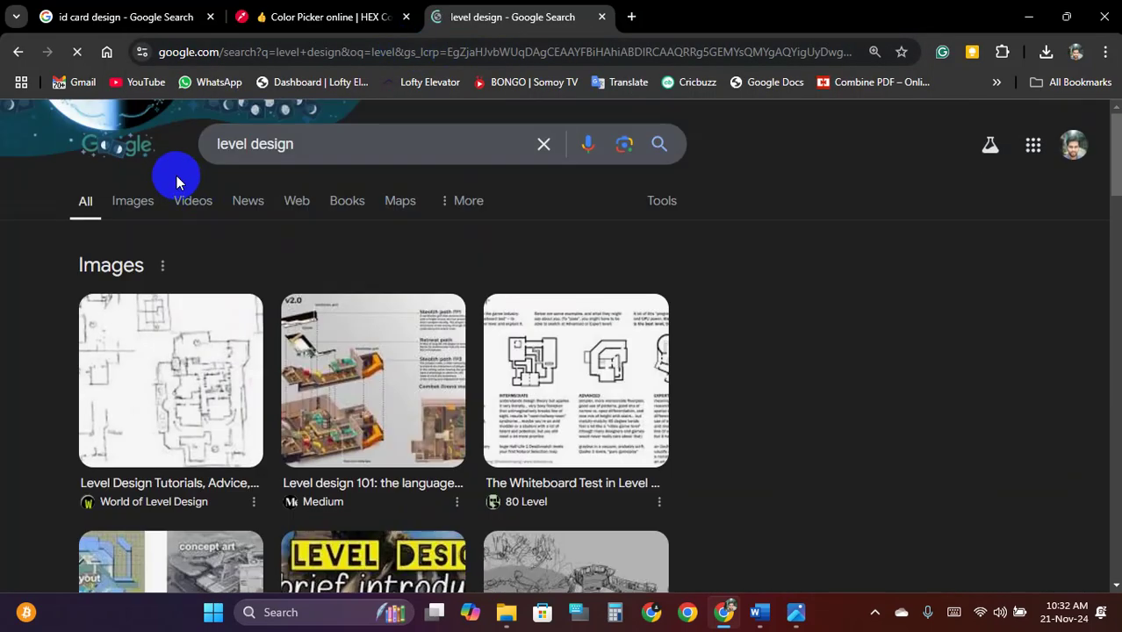
pyautogui.click(149, 201)
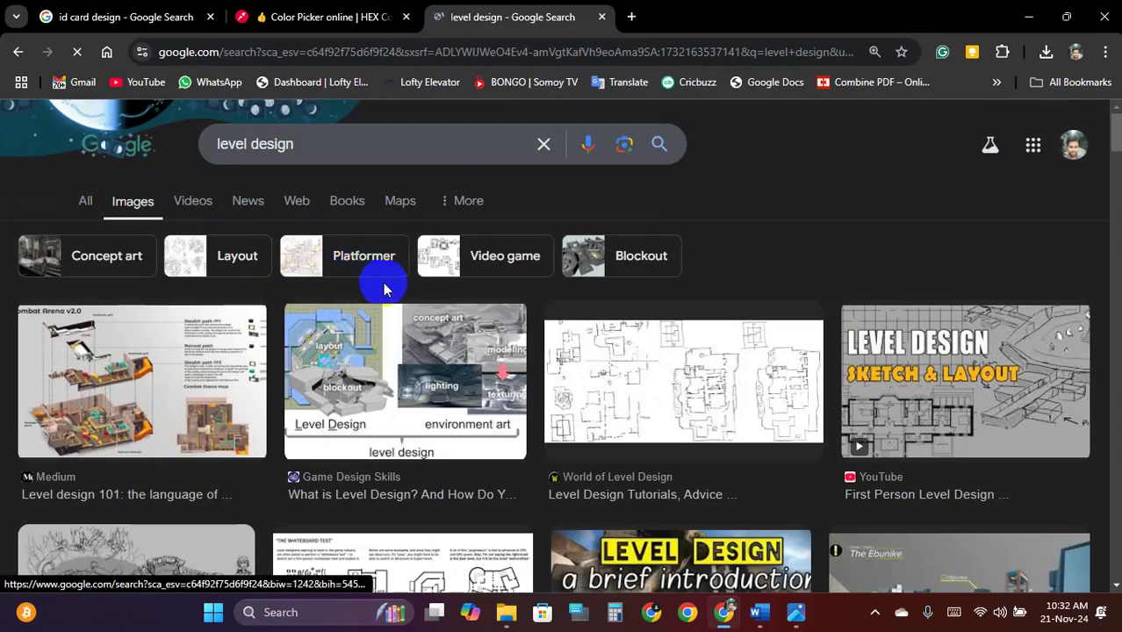
pyautogui.scroll(-1, 537, 341)
pyautogui.scroll(-10, 536, 341)
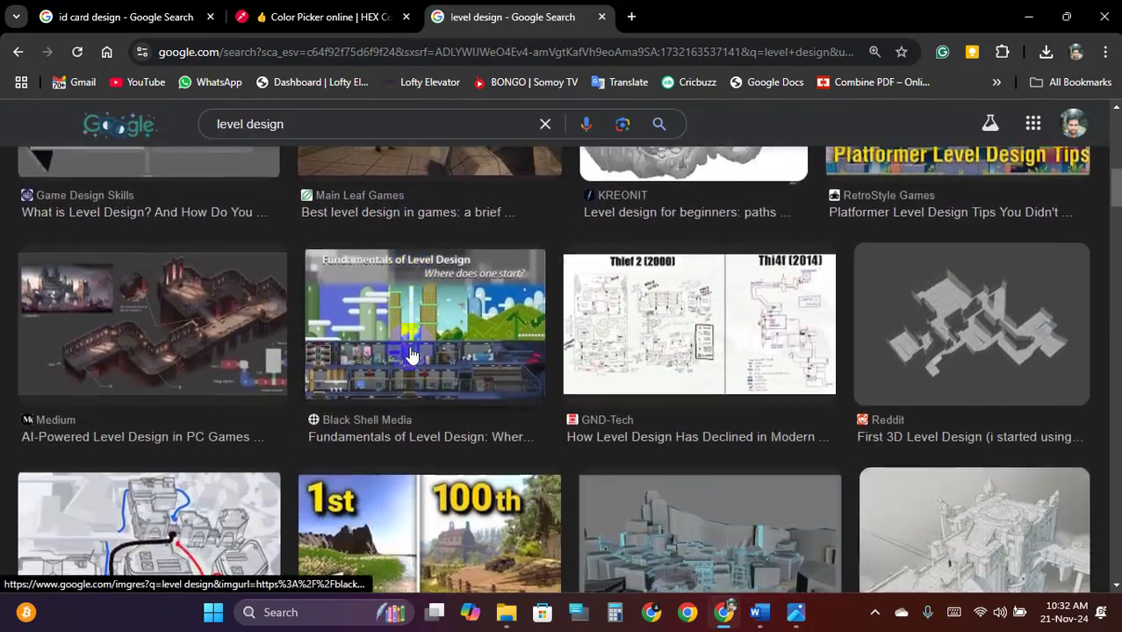
pyautogui.scroll(-8, 426, 344)
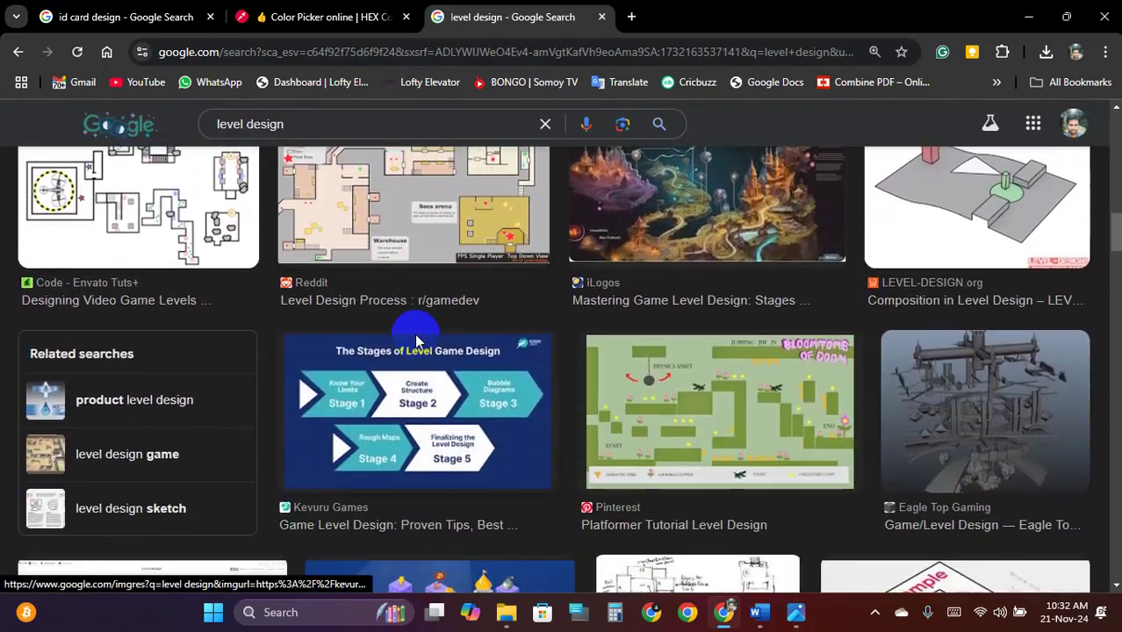
pyautogui.scroll(-10, 413, 334)
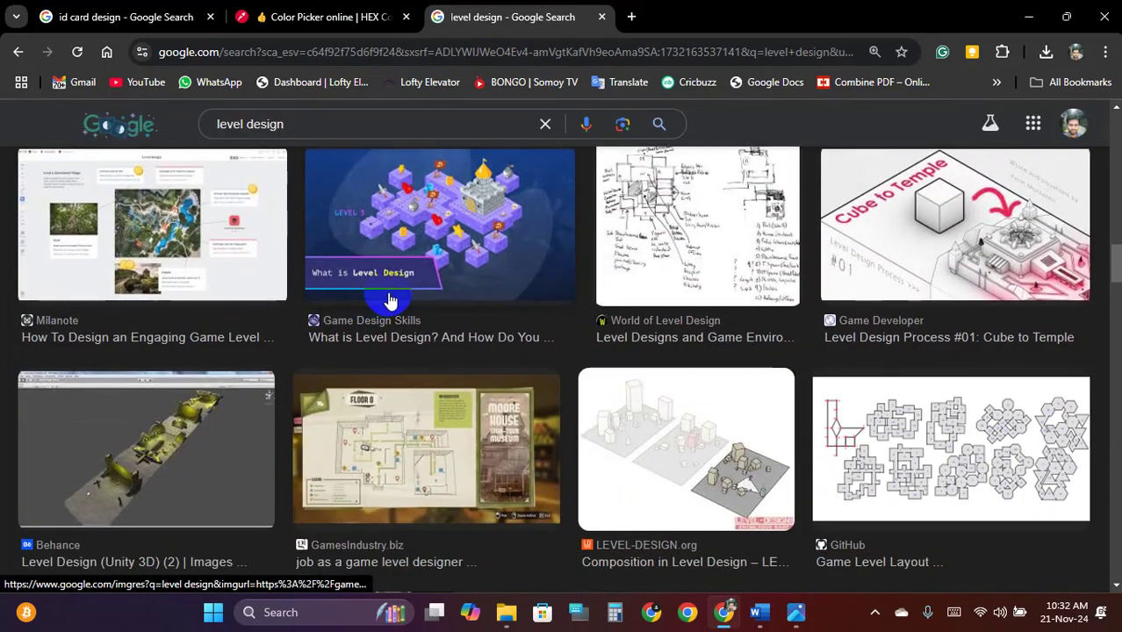
pyautogui.scroll(-10, 393, 299)
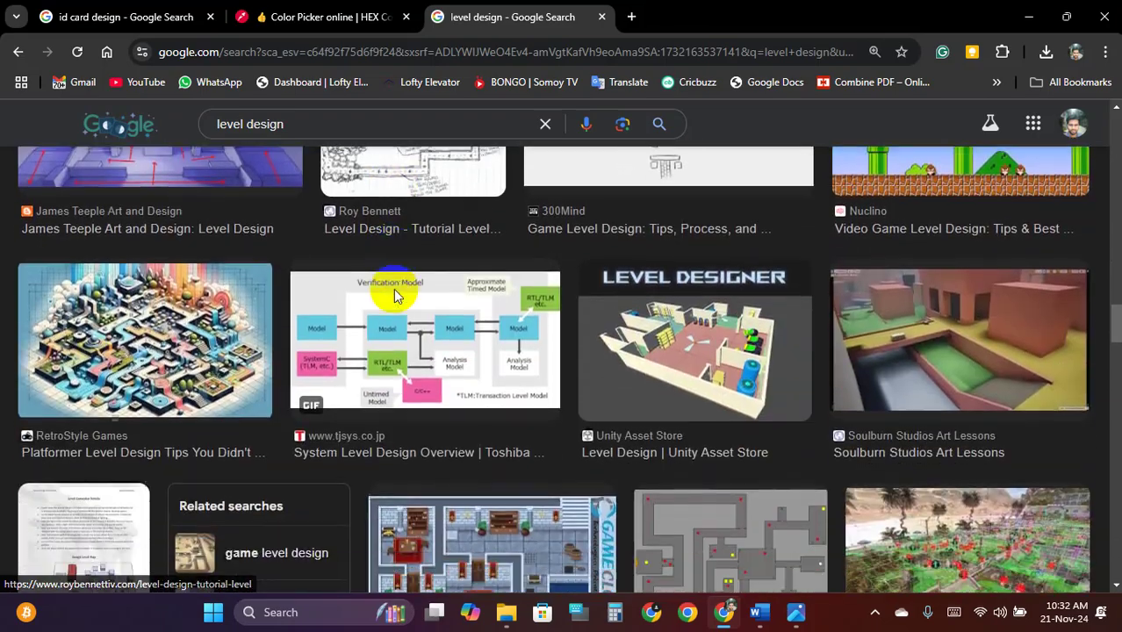
pyautogui.scroll(-8, 394, 298)
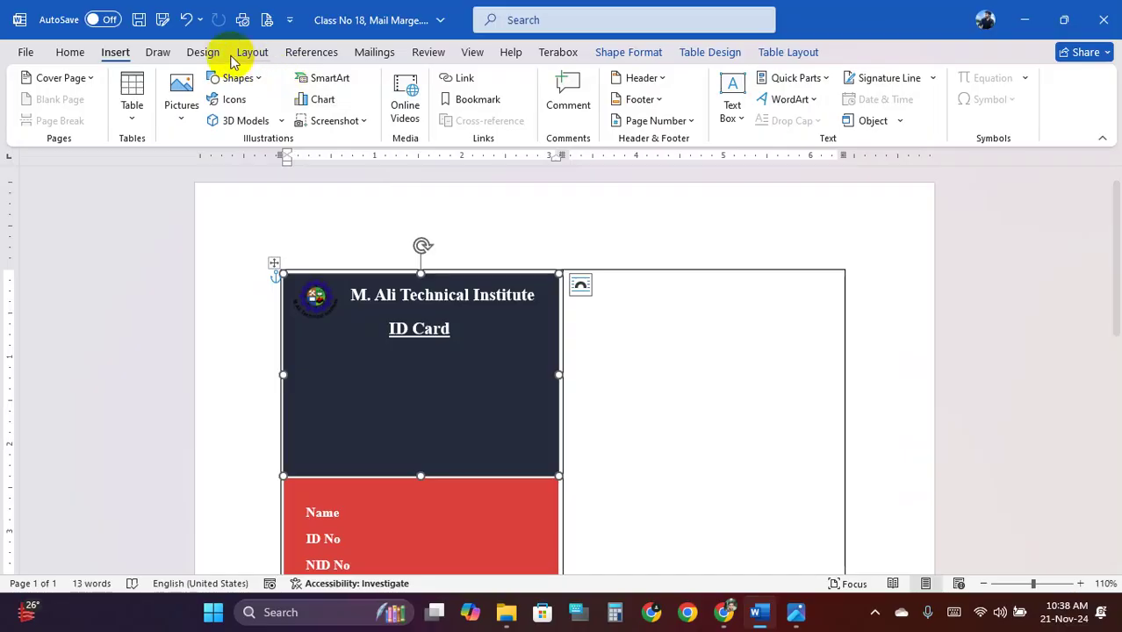
# Draw a rounded-rectangle photo box in the navy panel, just under the ID Card heading
pyautogui.click(235, 78)
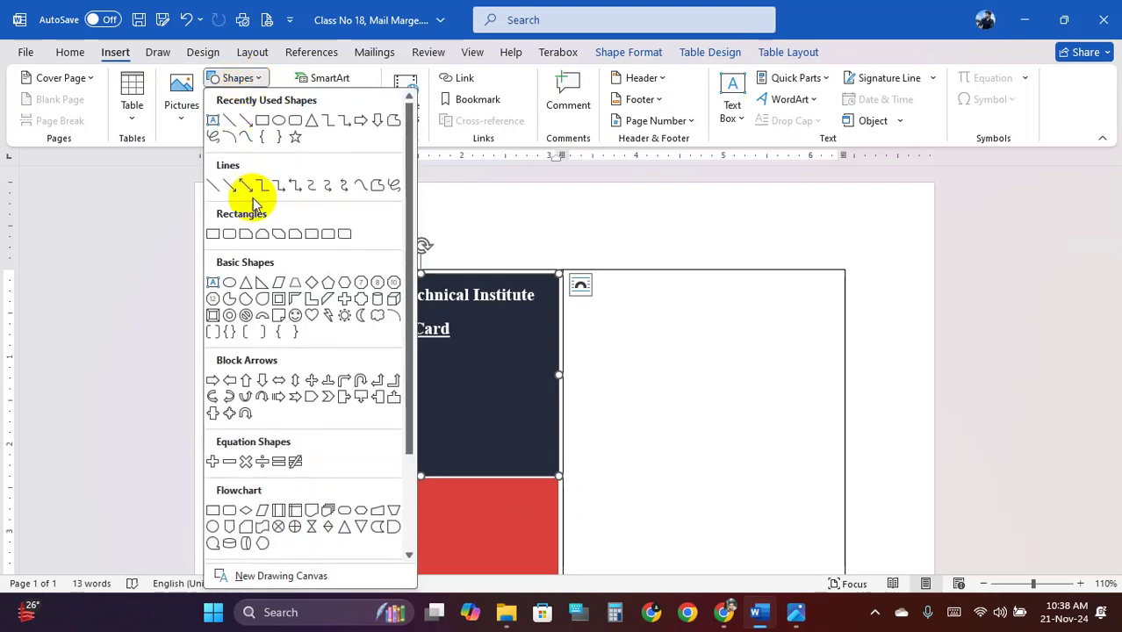
pyautogui.click(230, 235)
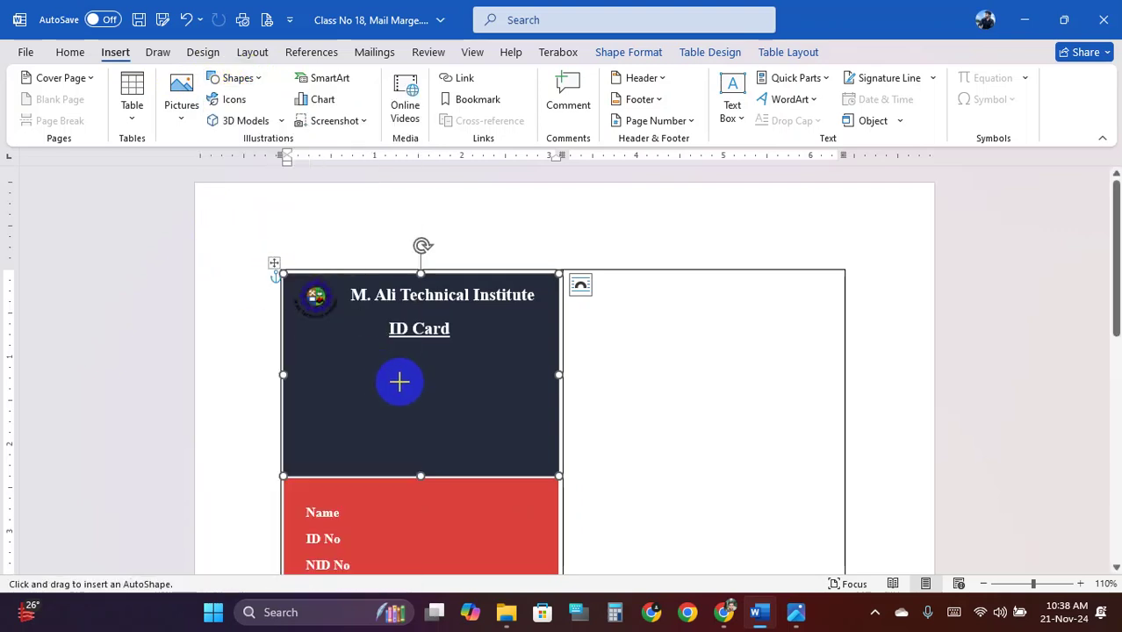
pyautogui.moveTo(385, 374); pyautogui.dragTo(463, 457)
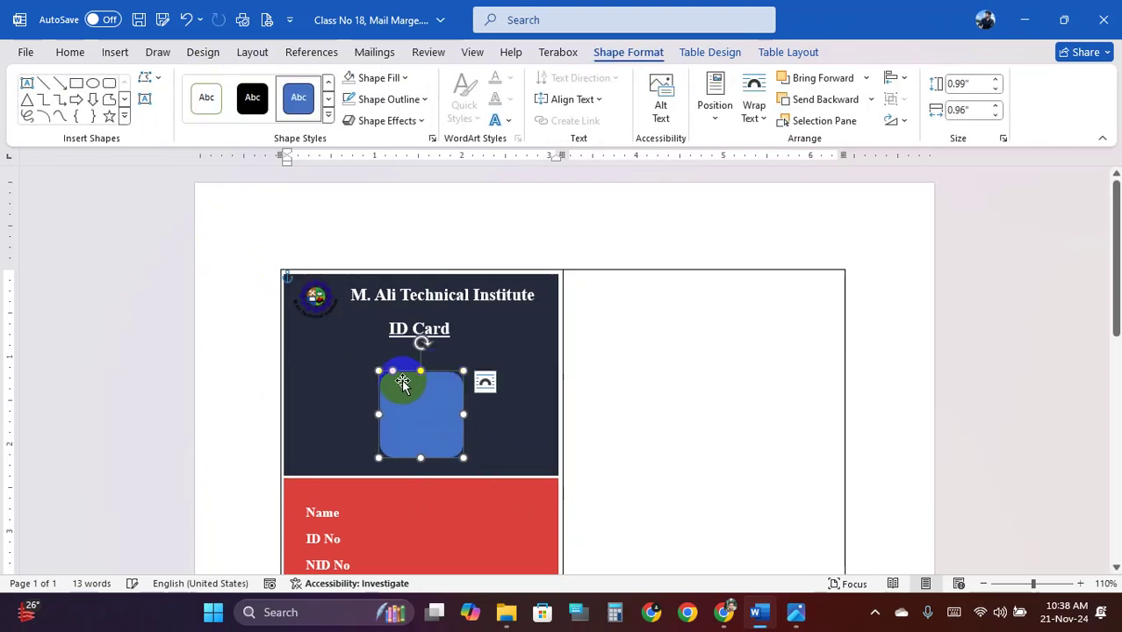
pyautogui.moveTo(396, 380); pyautogui.dragTo(399, 382)
# Give the photo box a red outline at 3 pt, keeping its fill unchanged
pyautogui.click(394, 78)
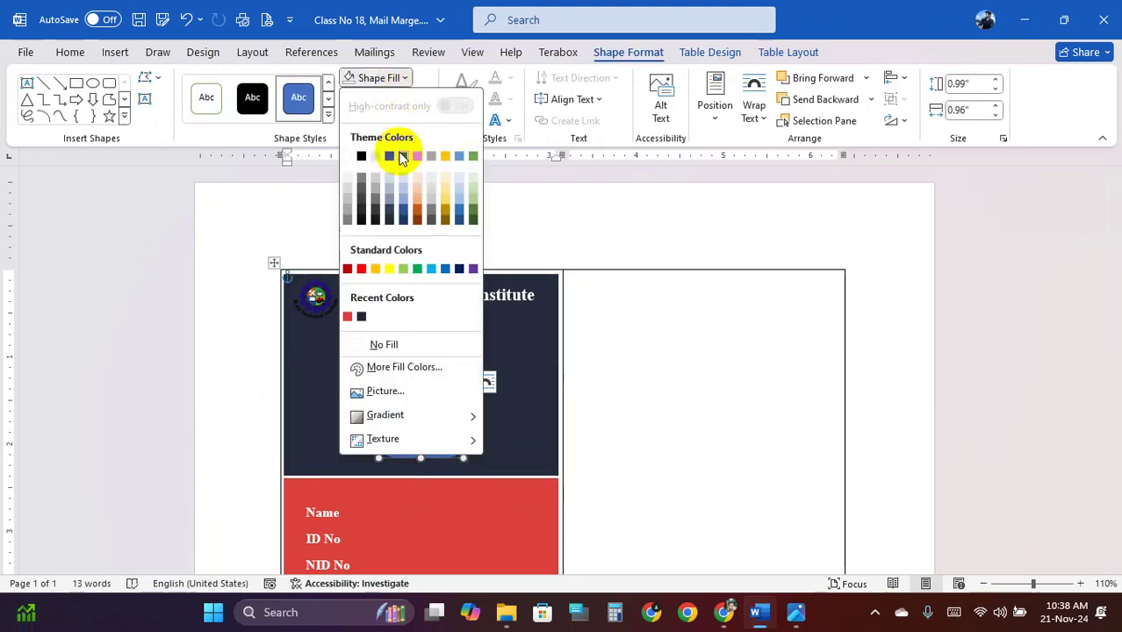
pyautogui.click(408, 77)
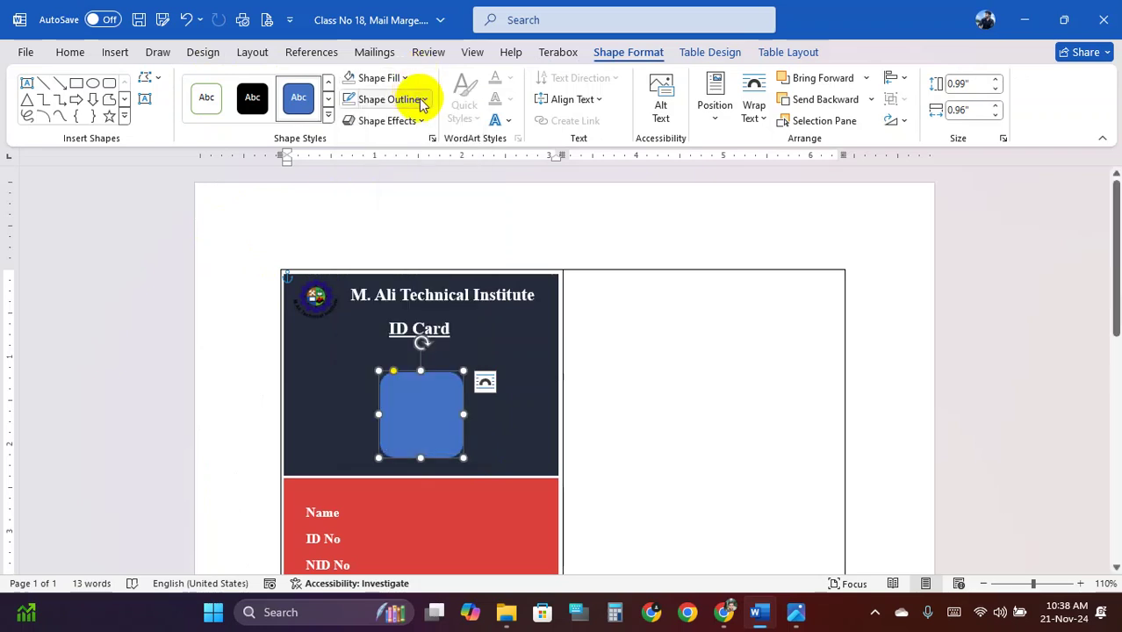
pyautogui.click(423, 102)
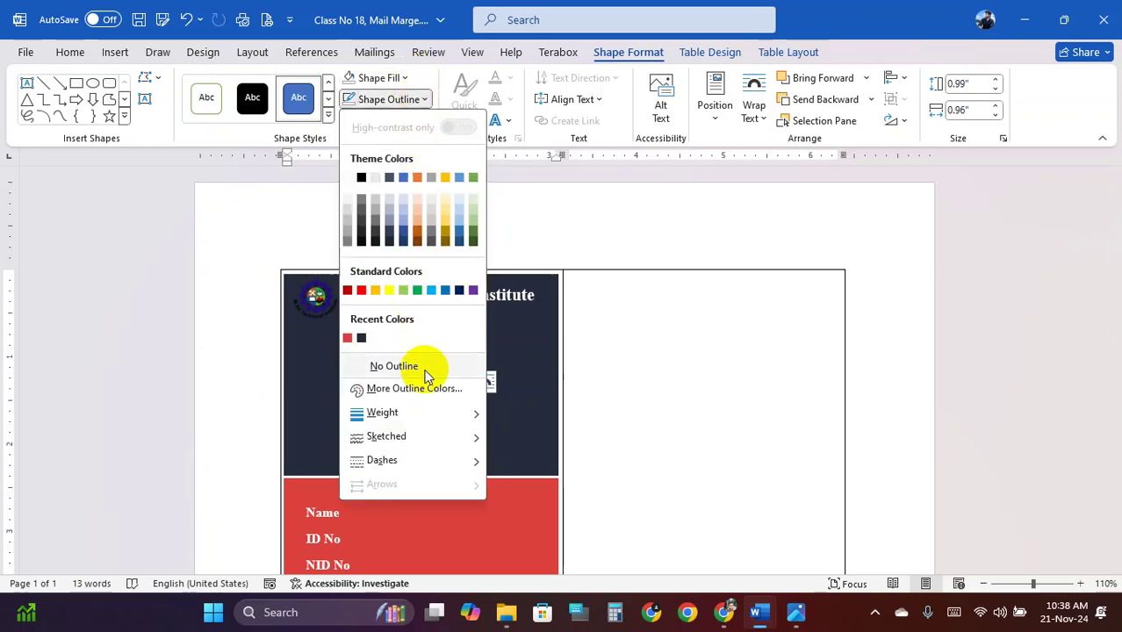
pyautogui.click(366, 294)
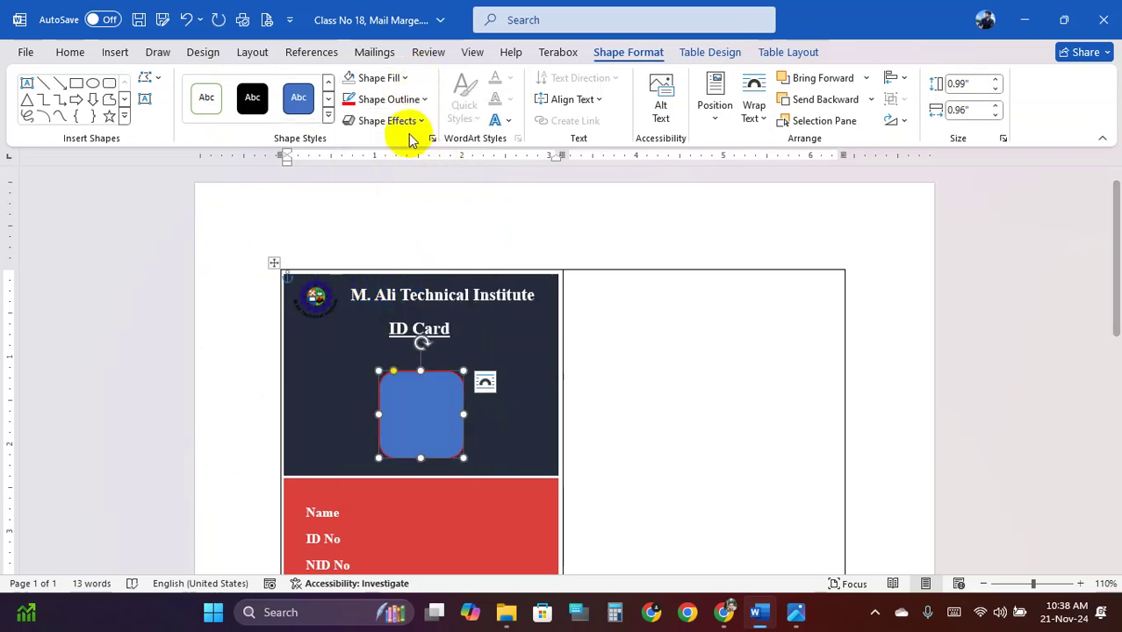
pyautogui.click(425, 99)
pyautogui.moveTo(448, 416)
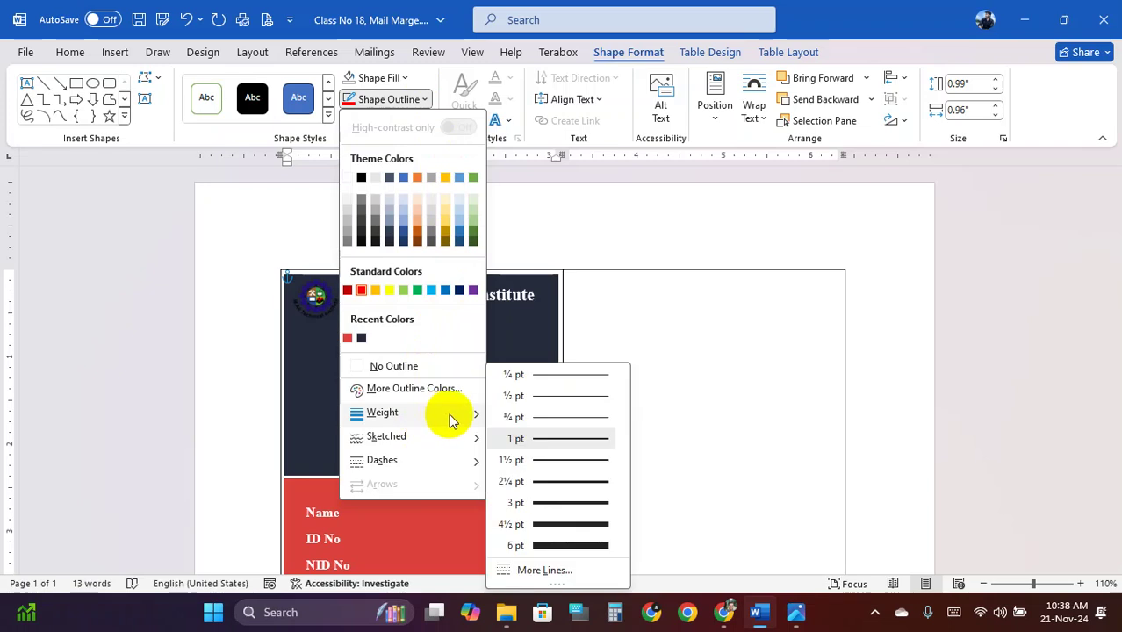
pyautogui.click(572, 504)
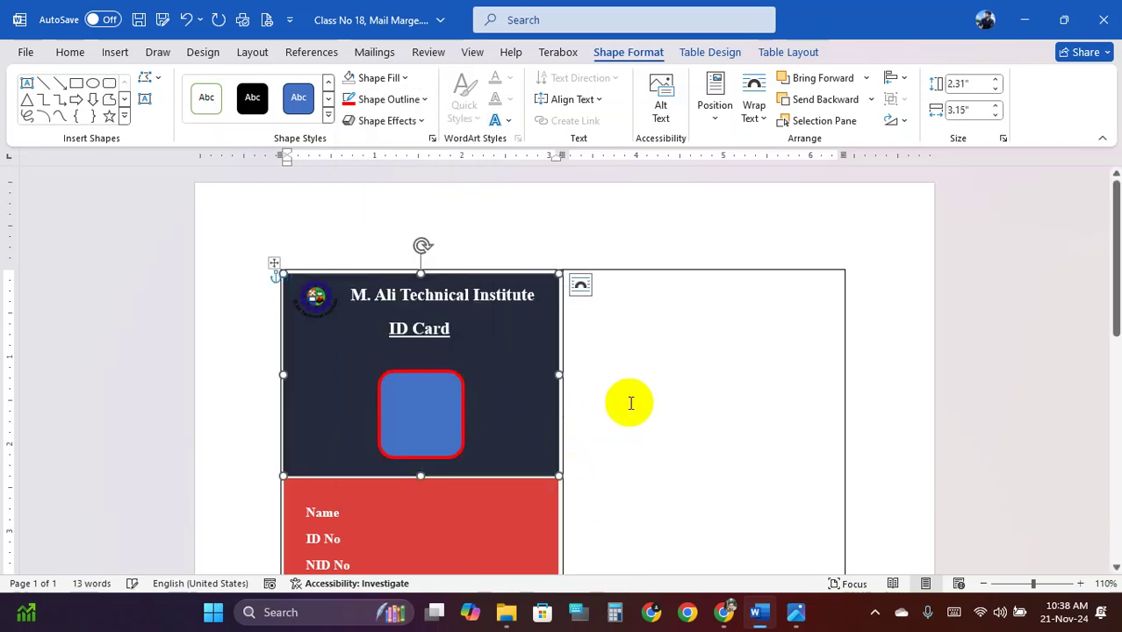
# Check the navy panel, photo box, red info panel and label text box, then deselect
pyautogui.click(514, 421)
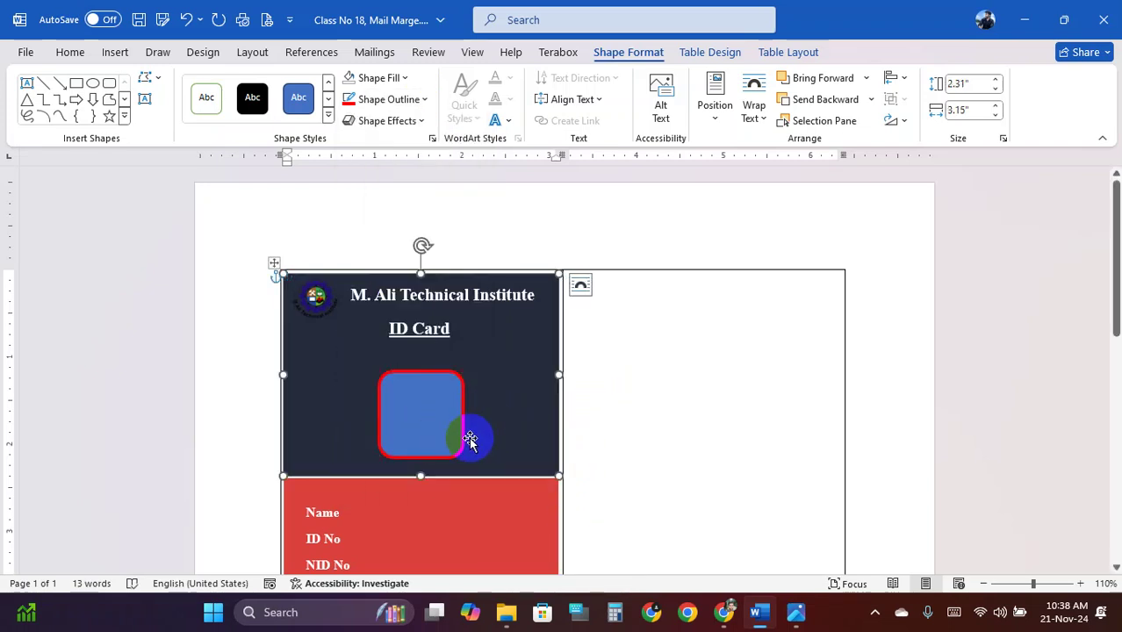
pyautogui.scroll(-2, 457, 437)
pyautogui.click(426, 347)
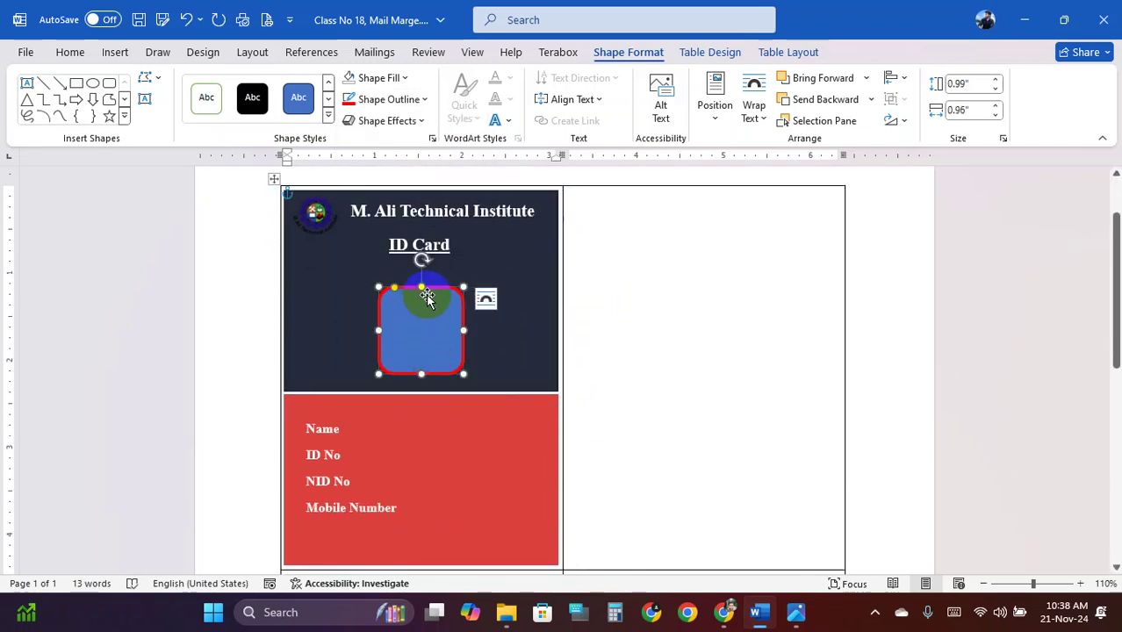
pyautogui.click(386, 440)
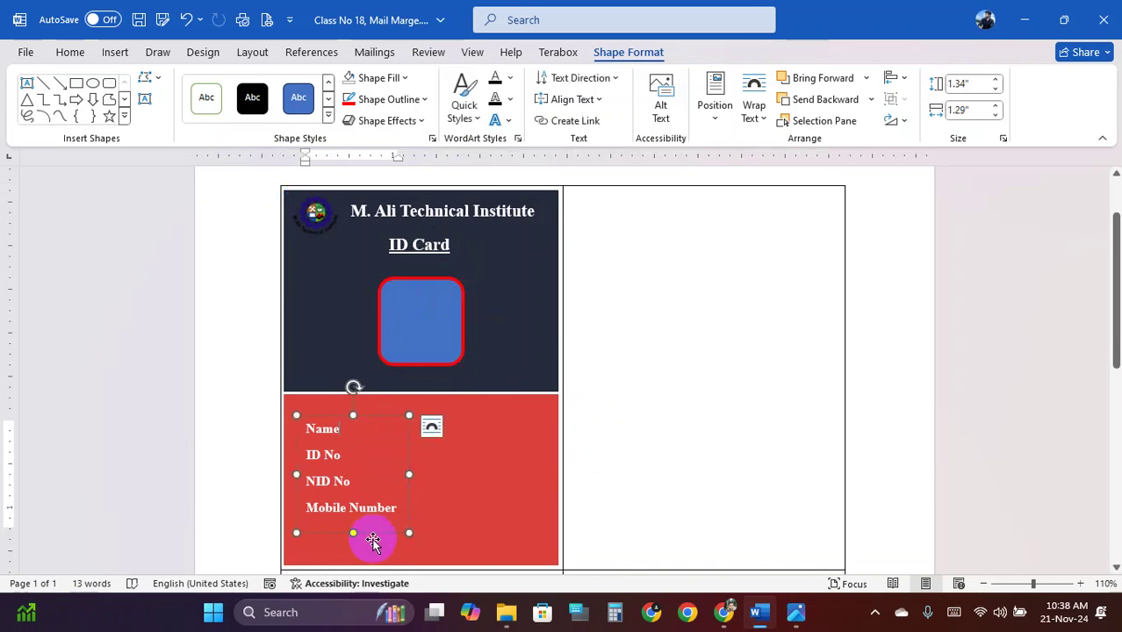
pyautogui.click(338, 501)
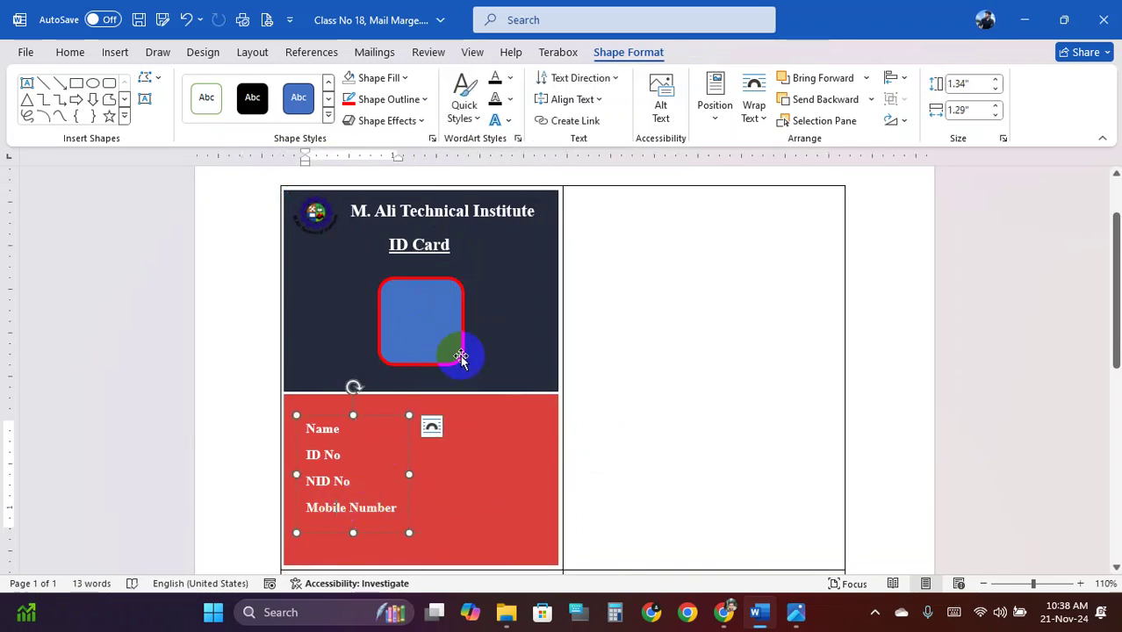
pyautogui.click(474, 339)
pyautogui.click(606, 420)
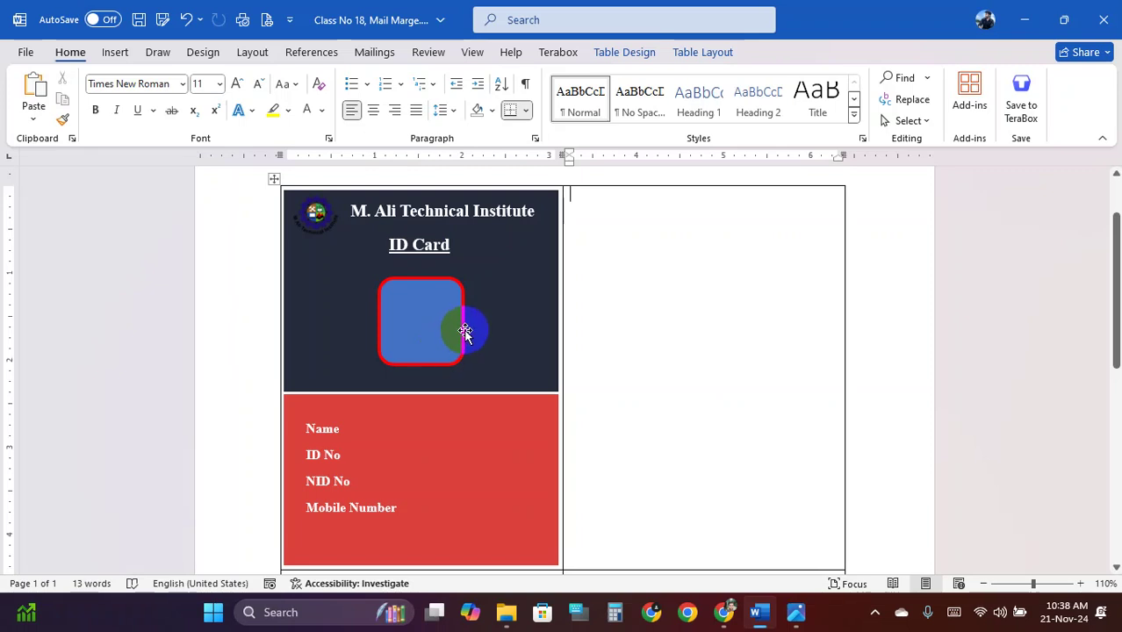
# Reposition the label text box around the Name to Mobile Number lines, then show Mailings
pyautogui.moveTo(409, 428); pyautogui.dragTo(370, 438)
pyautogui.click(665, 456)
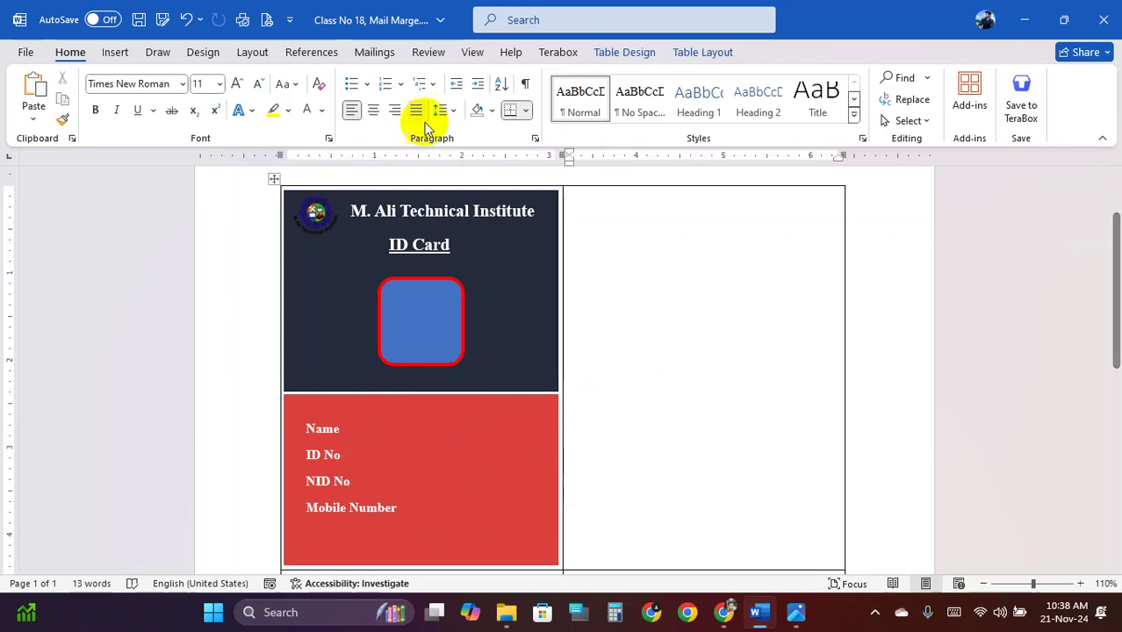
pyautogui.click(376, 52)
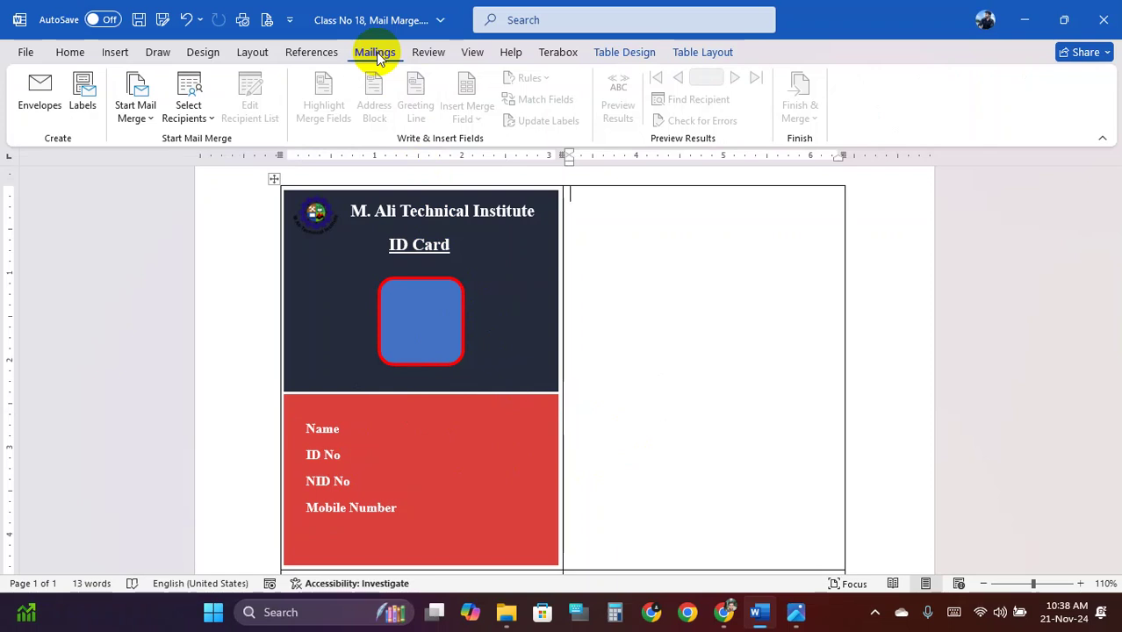
pyautogui.click(195, 121)
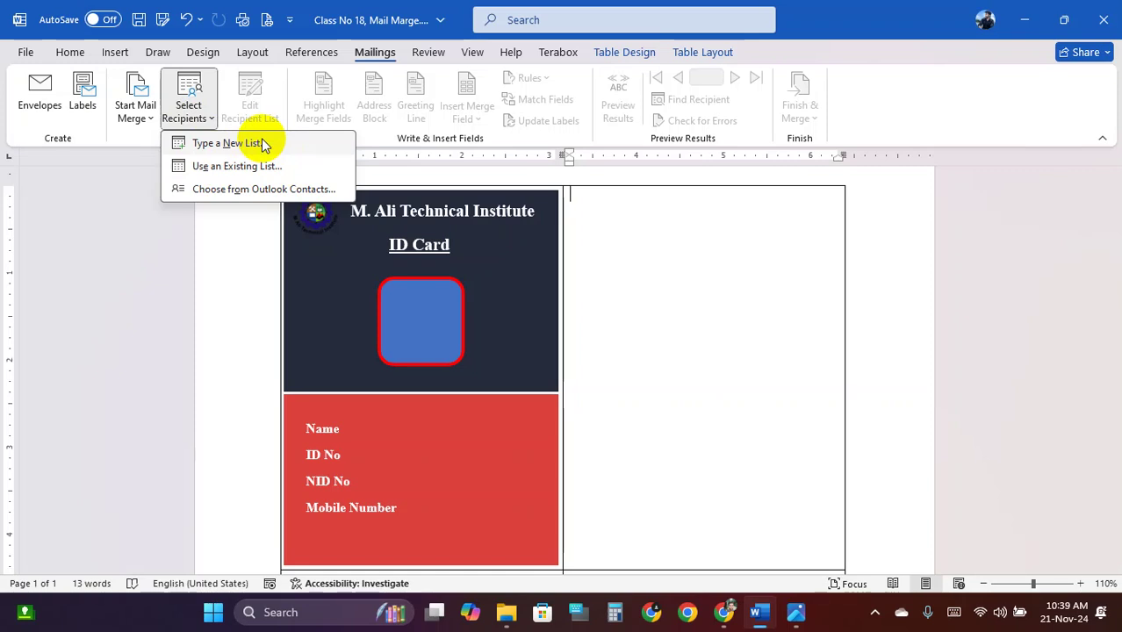
pyautogui.click(275, 165)
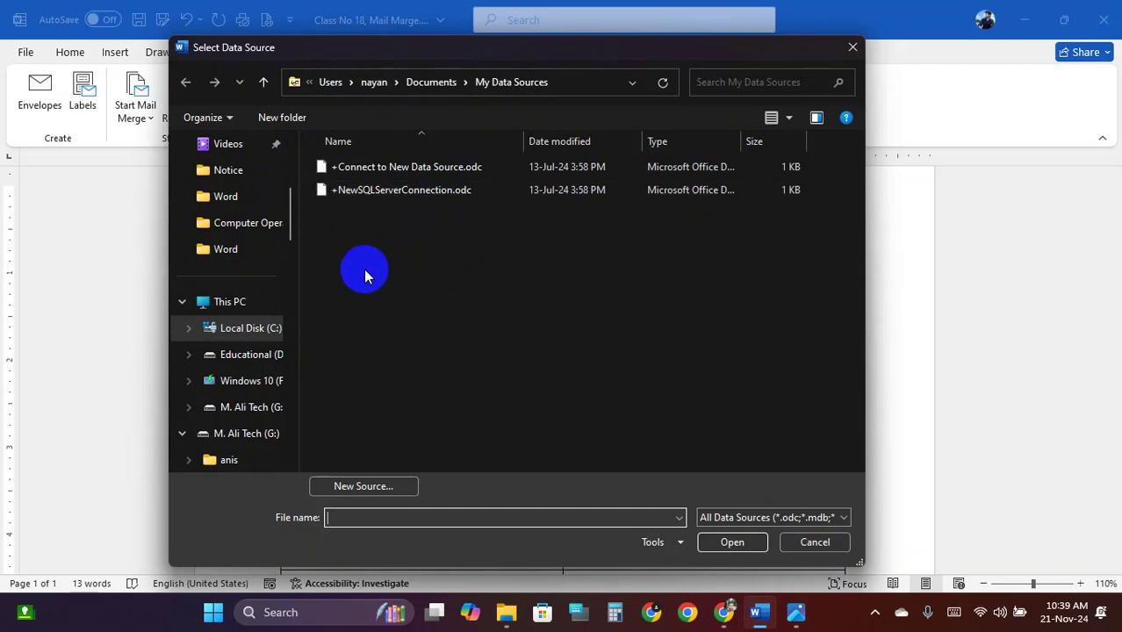
pyautogui.click(265, 83)
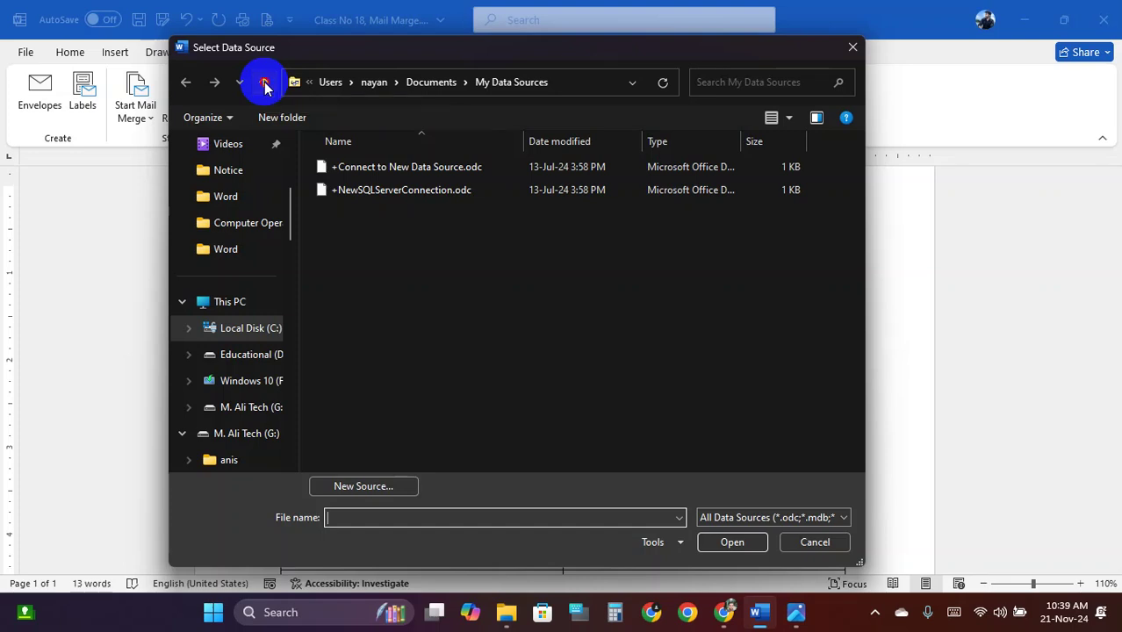
pyautogui.click(240, 302)
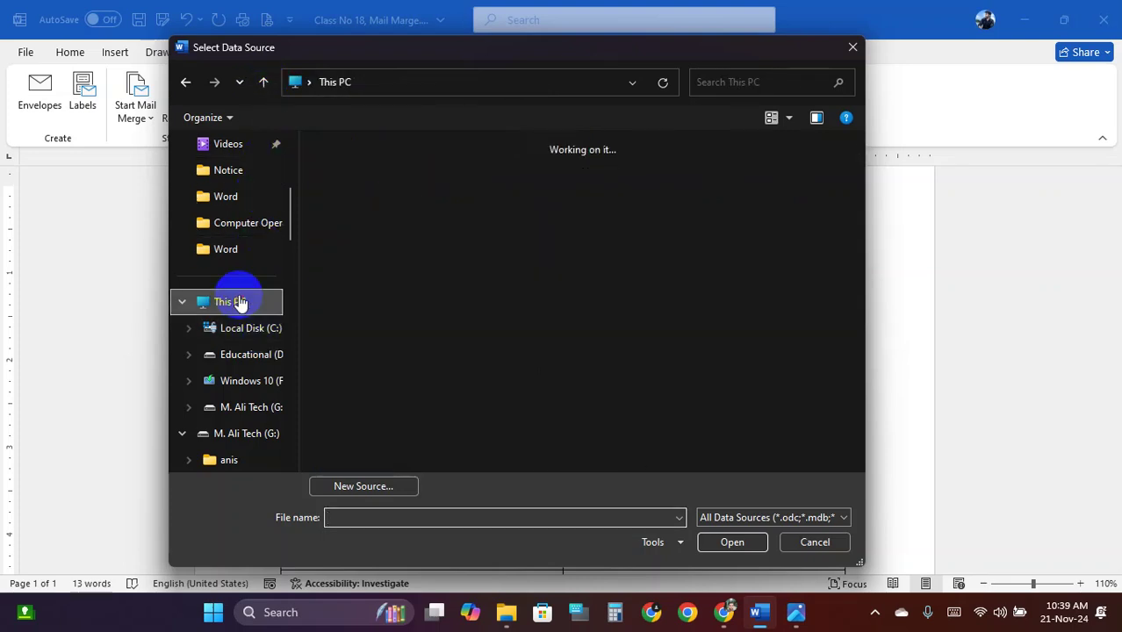
pyautogui.scroll(3, 222, 253)
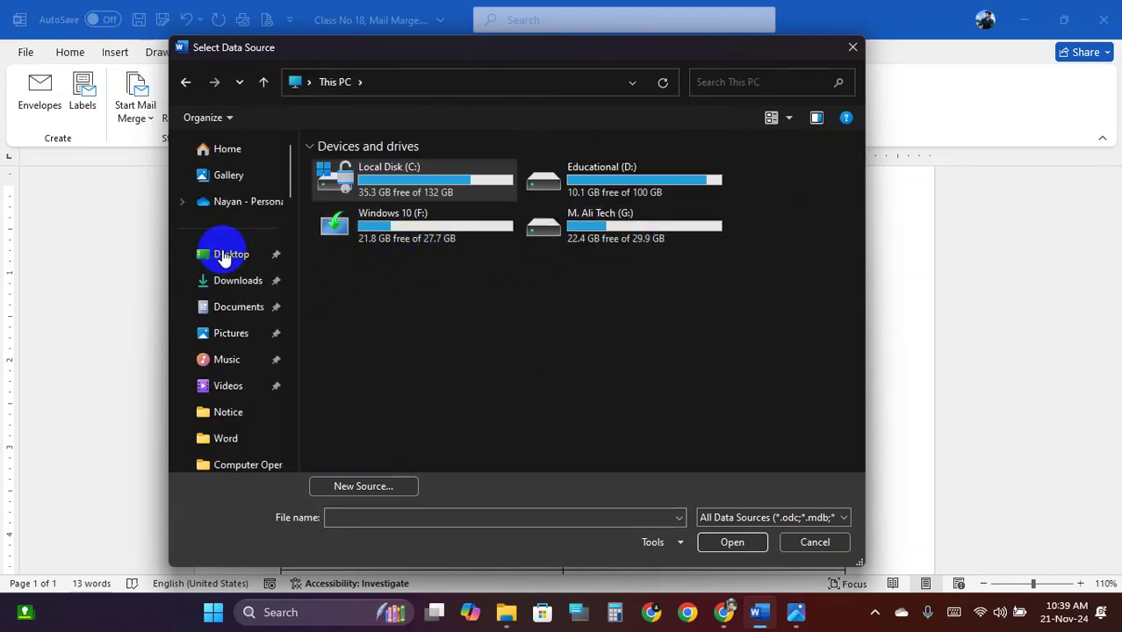
pyautogui.click(233, 254)
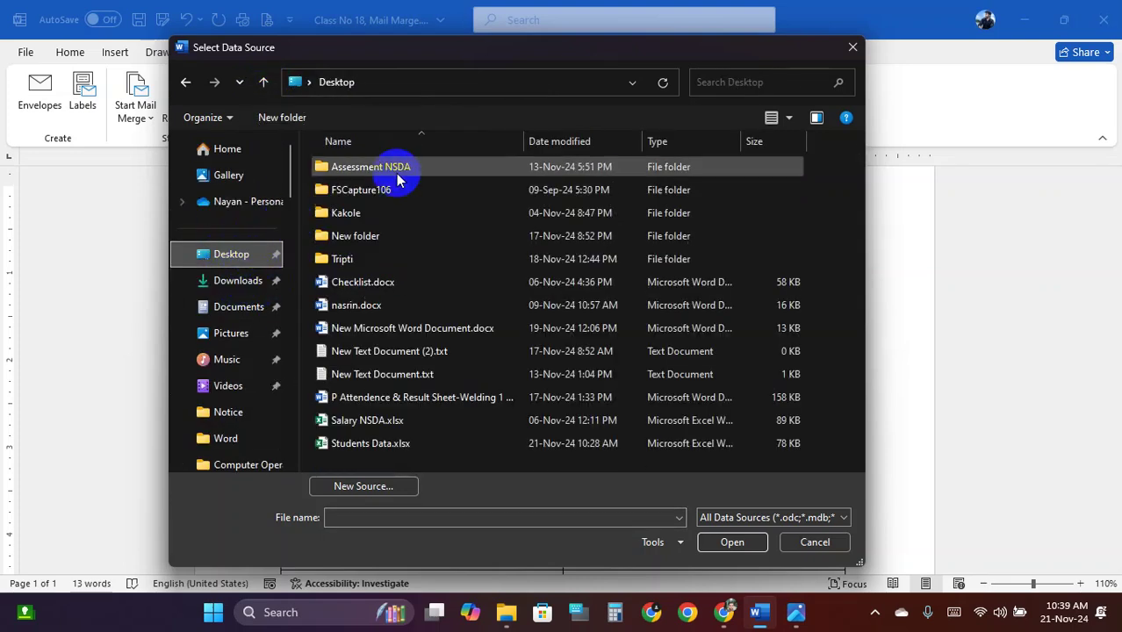
pyautogui.click(380, 444)
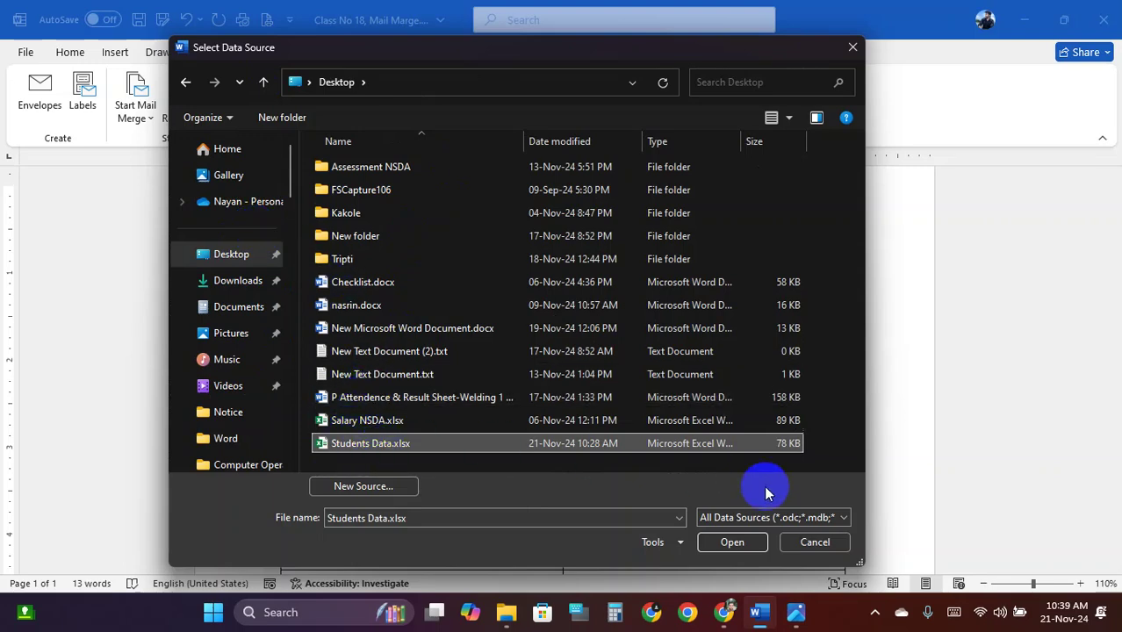
pyautogui.click(731, 542)
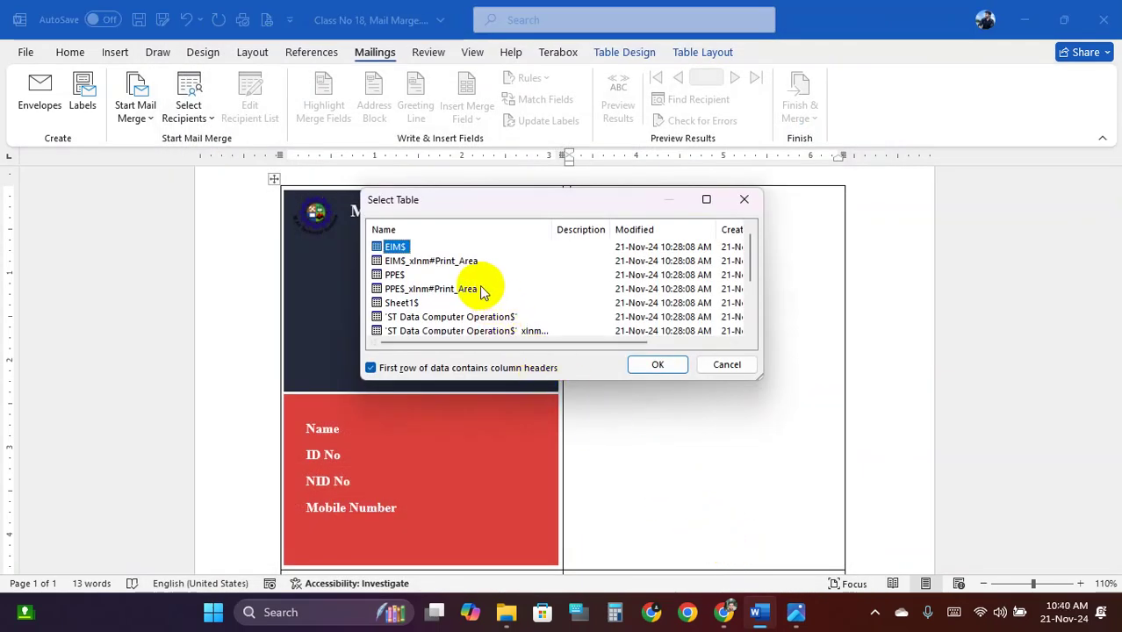
pyautogui.scroll(-1, 452, 278)
pyautogui.scroll(-1, 453, 279)
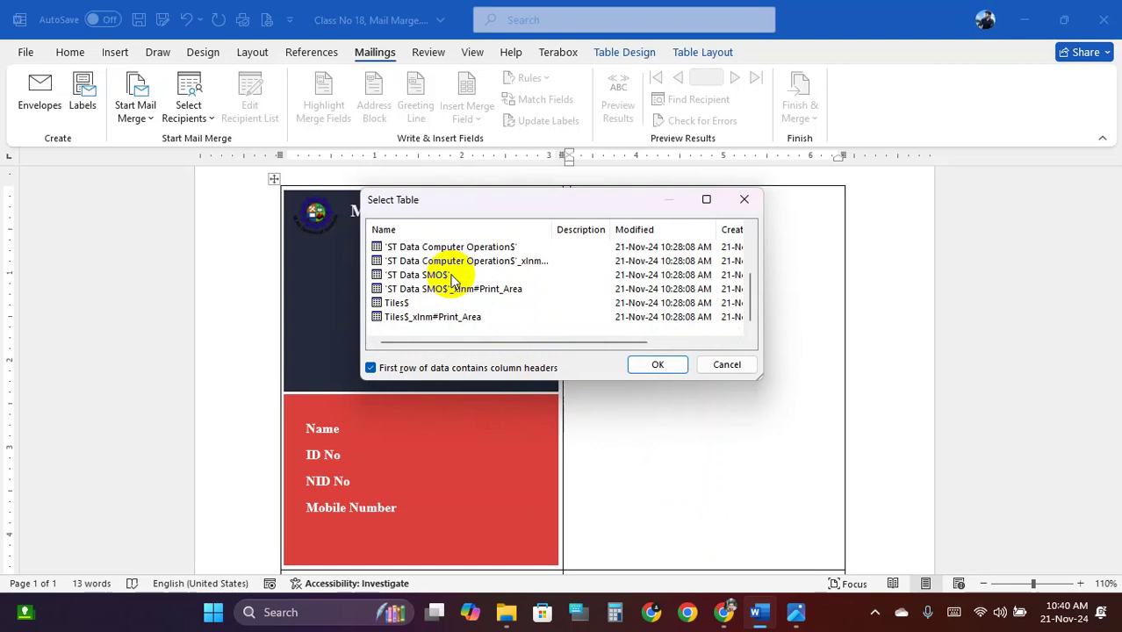
pyautogui.scroll(2, 453, 279)
pyautogui.scroll(-2, 452, 279)
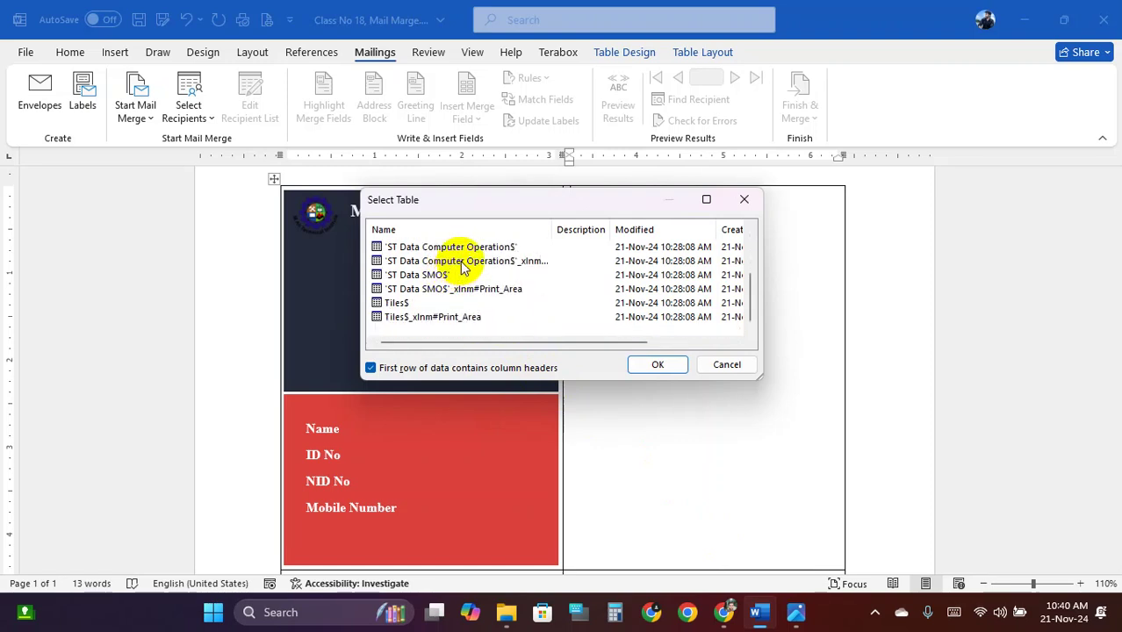
pyautogui.scroll(2, 466, 263)
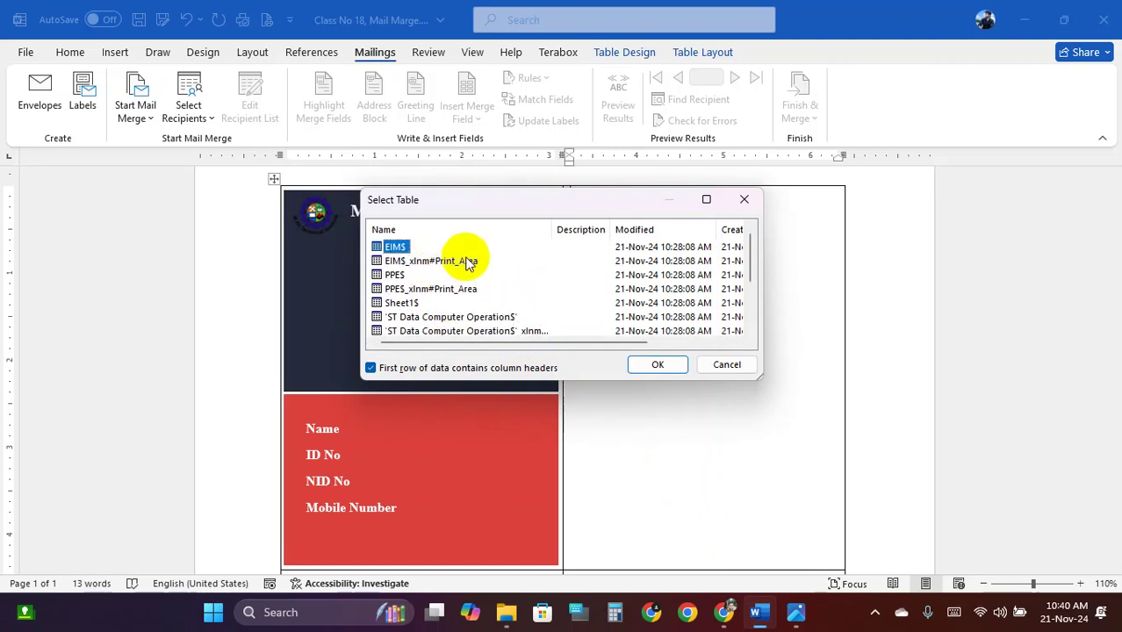
pyautogui.scroll(-2, 478, 271)
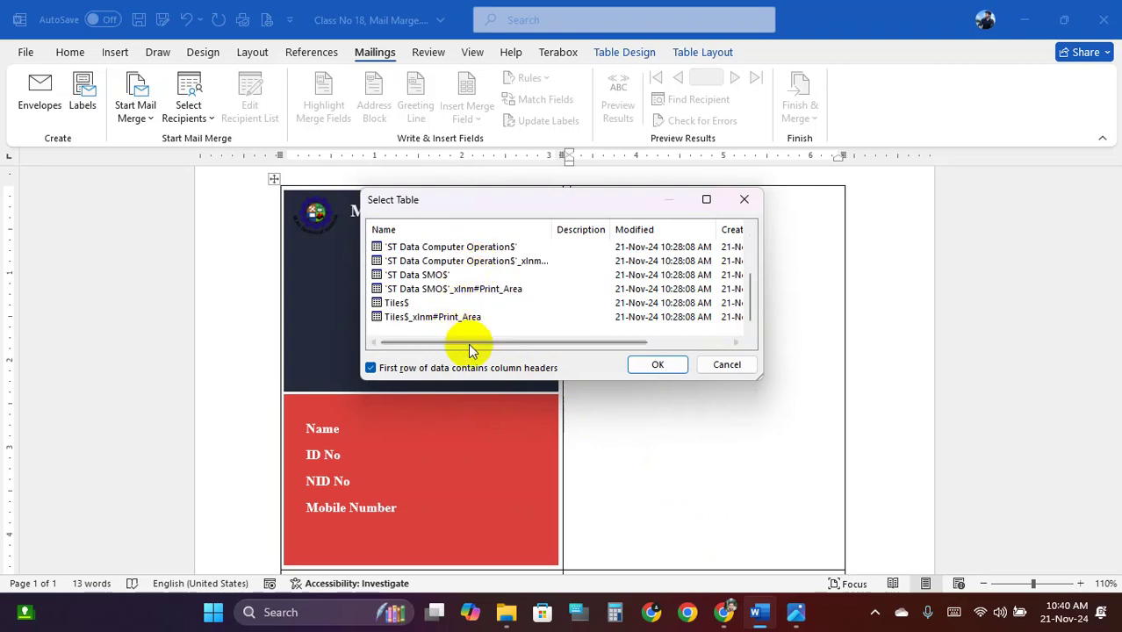
pyautogui.click(728, 365)
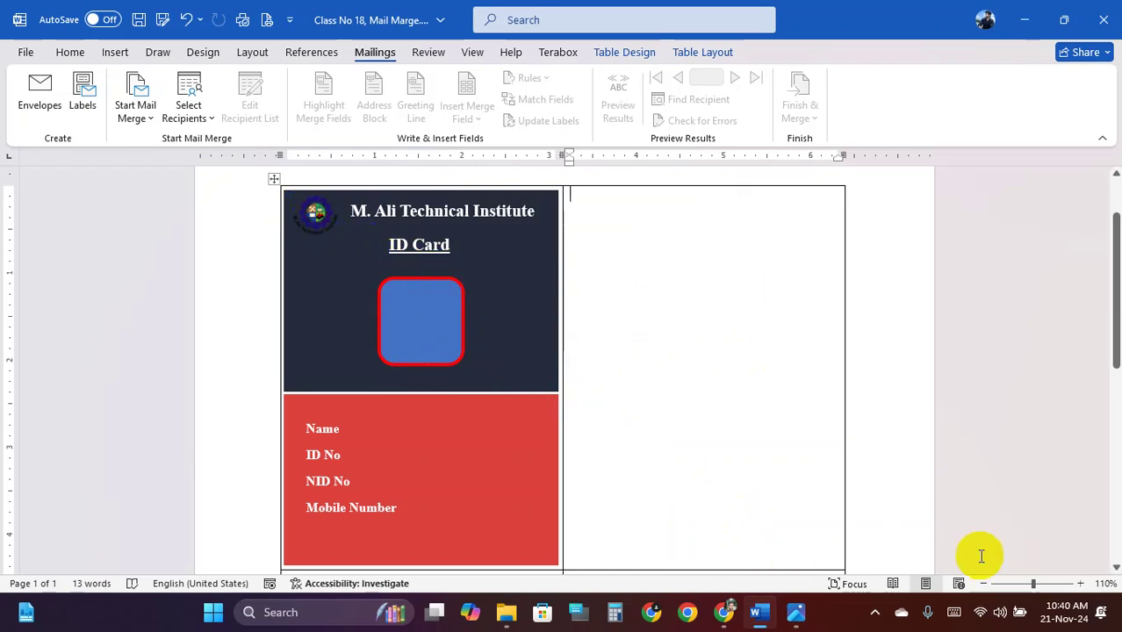
# Use an existing list: open Student Data for ID Card.xlsx from the Desktop
pyautogui.click(341, 428)
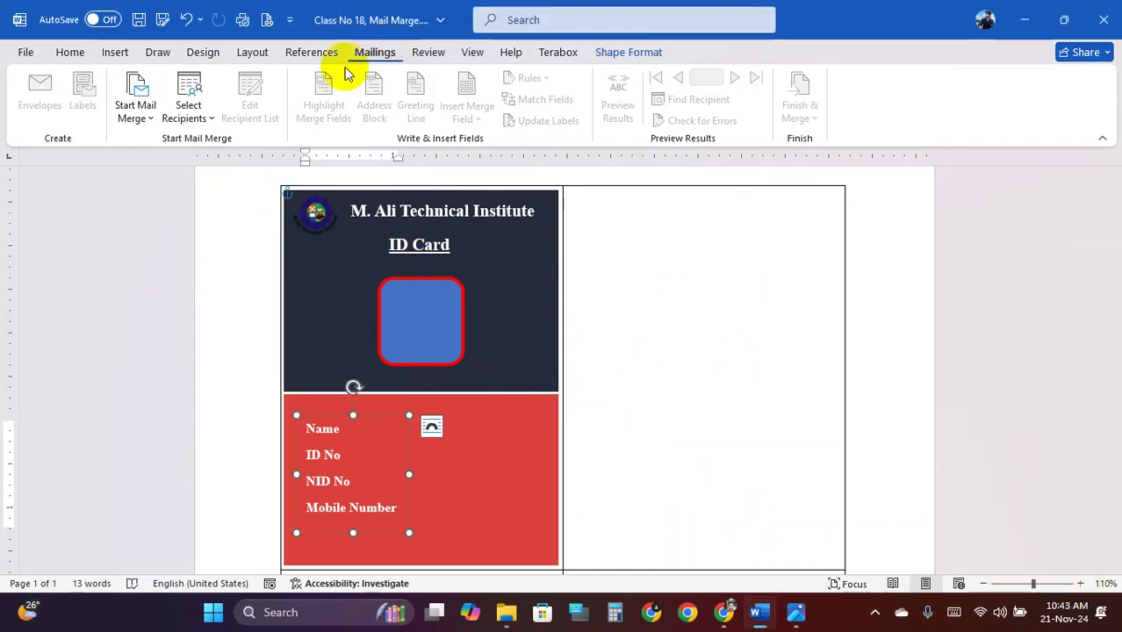
pyautogui.click(188, 114)
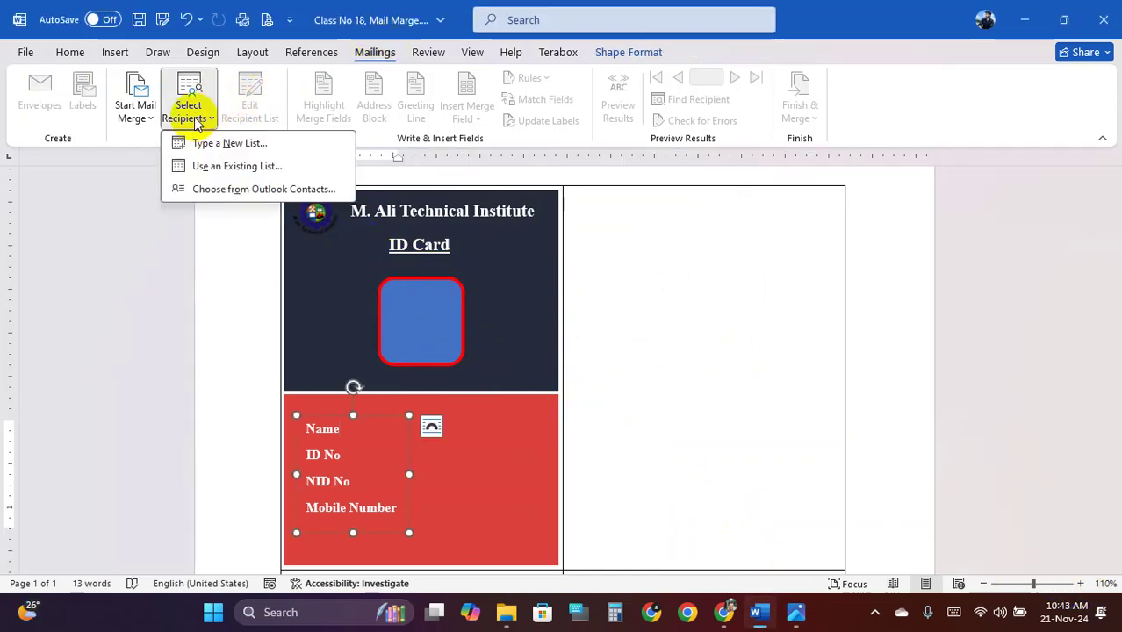
pyautogui.click(281, 167)
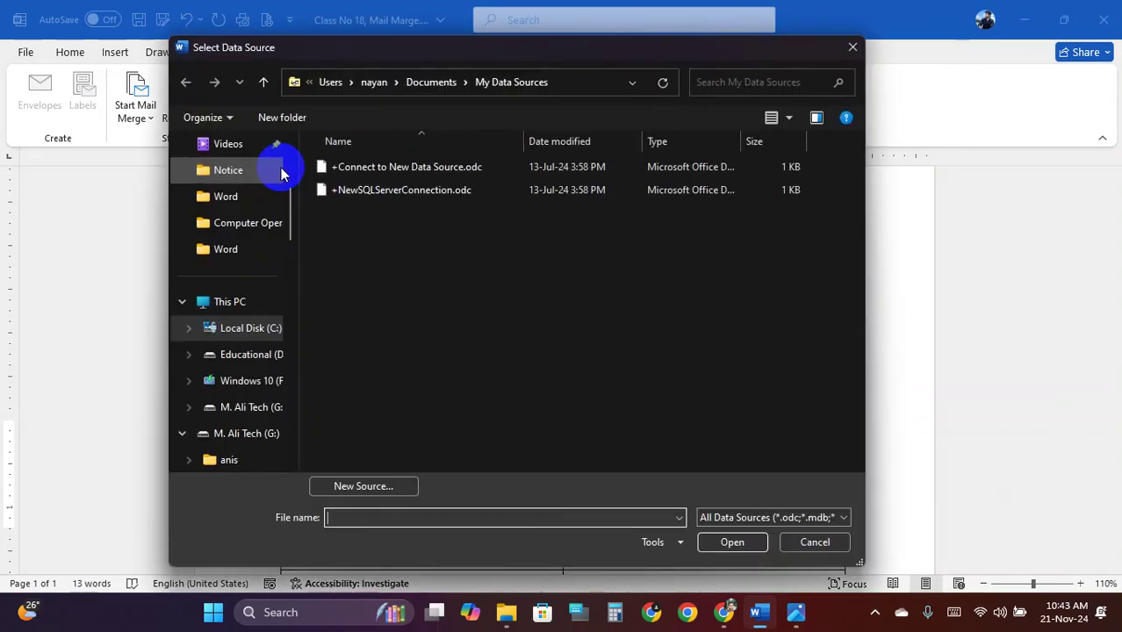
pyautogui.scroll(3, 243, 341)
pyautogui.scroll(-4, 210, 334)
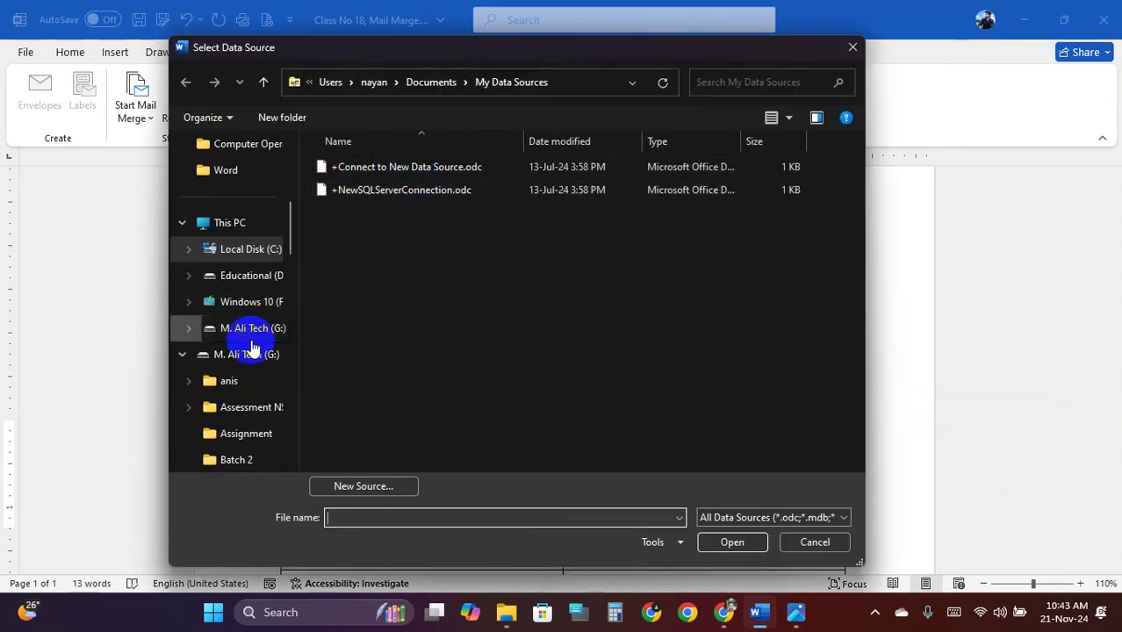
pyautogui.click(230, 223)
pyautogui.scroll(4, 230, 226)
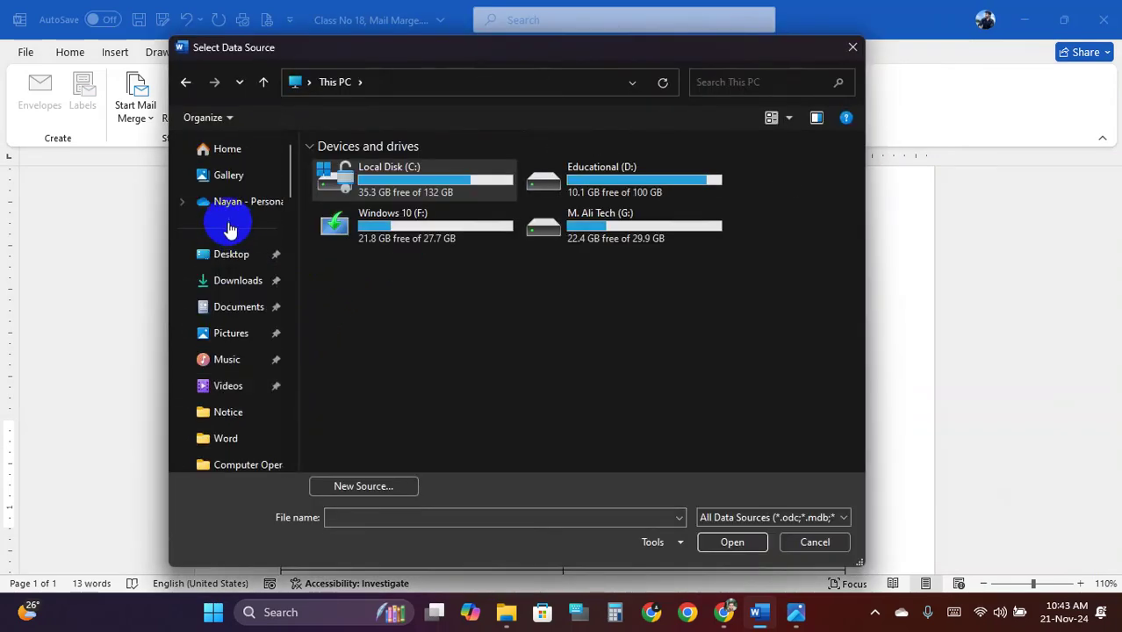
pyautogui.click(246, 258)
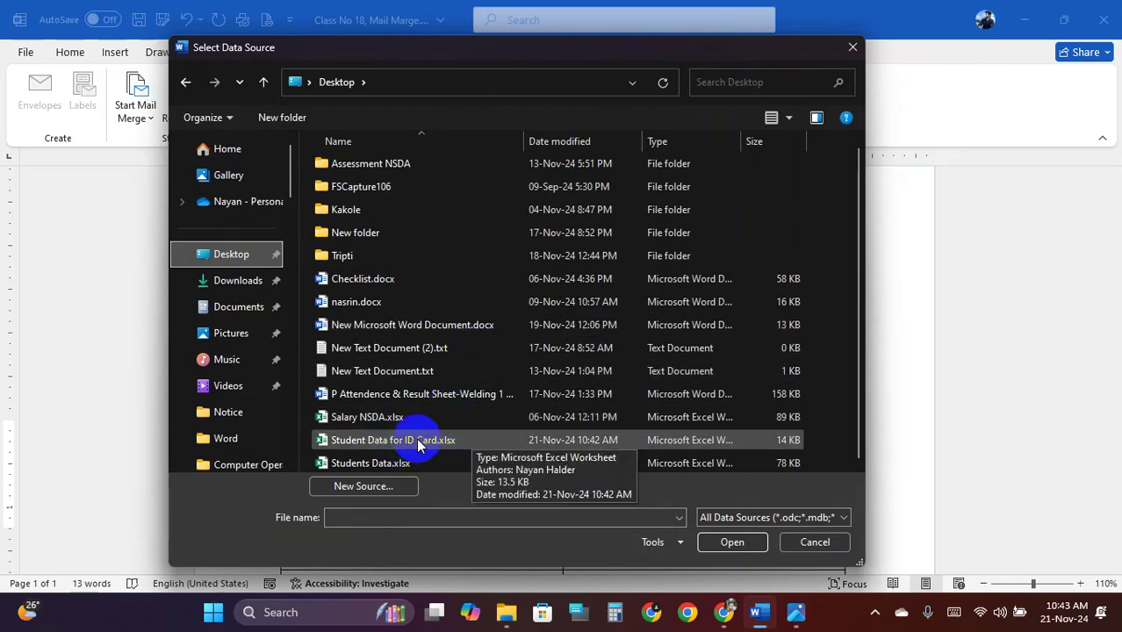
pyautogui.click(474, 442)
pyautogui.click(732, 540)
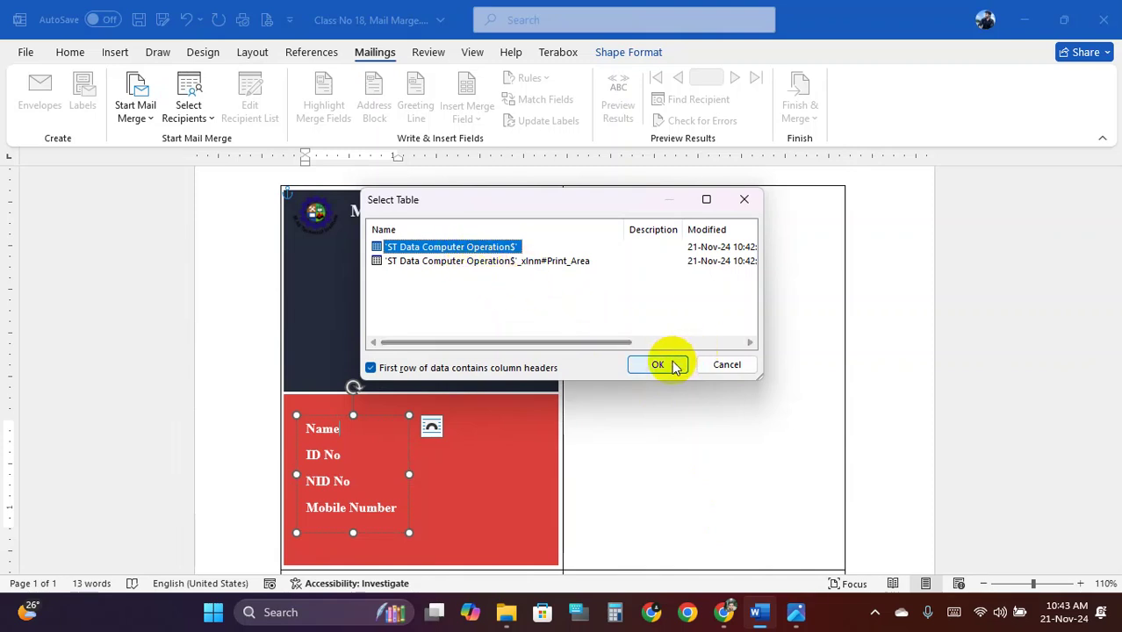
# Choose the 'ST Data Computer Operations$' sheet as the recipient table and confirm
pyautogui.click(462, 261)
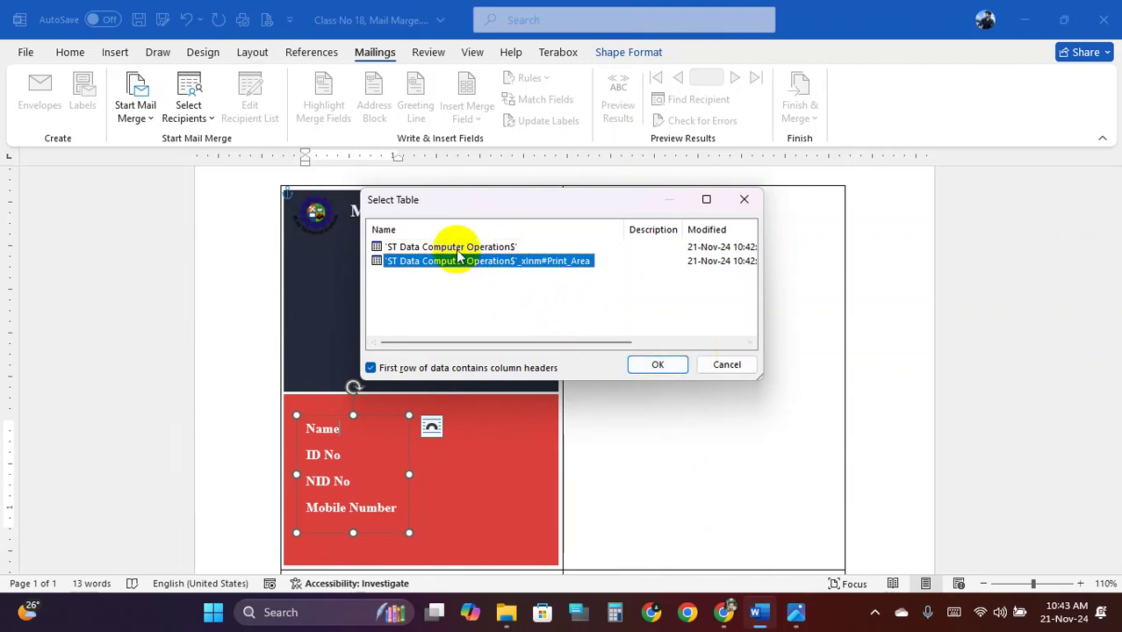
pyautogui.click(457, 249)
pyautogui.click(461, 261)
pyautogui.click(450, 250)
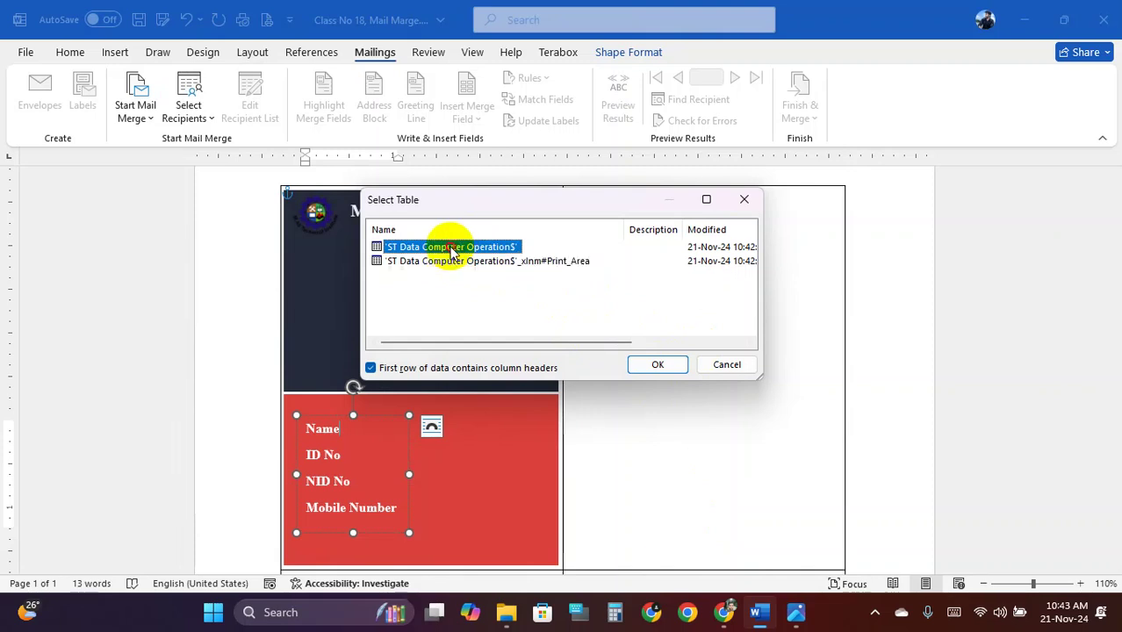
pyautogui.click(459, 261)
pyautogui.click(453, 249)
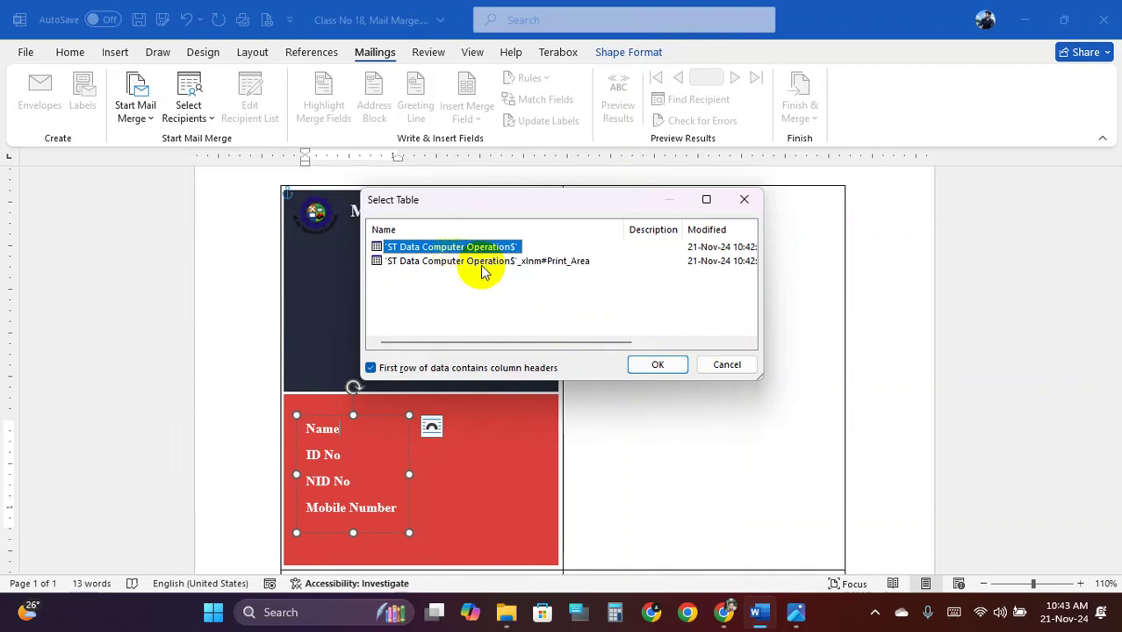
pyautogui.click(657, 364)
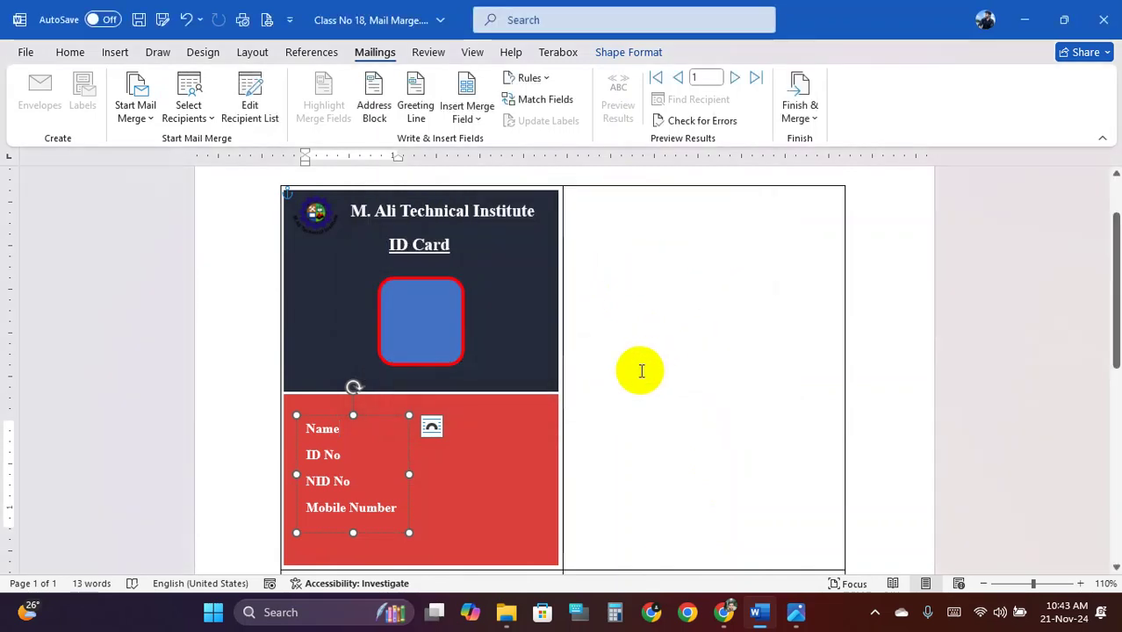
pyautogui.click(199, 128)
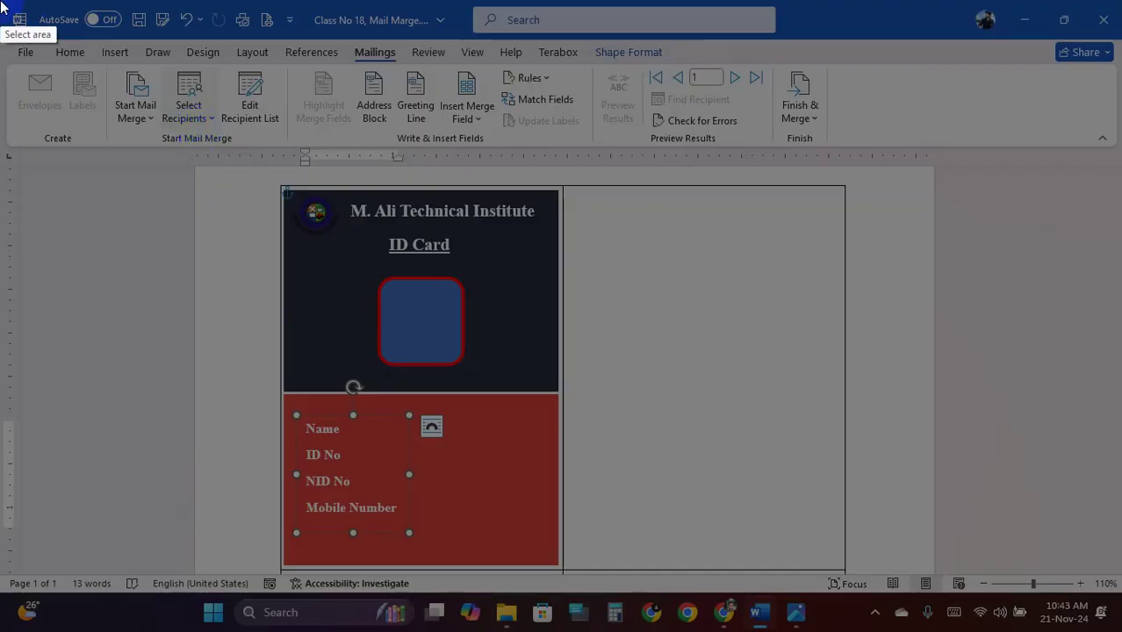
pyautogui.moveTo(1, 1); pyautogui.dragTo(1086, 244)
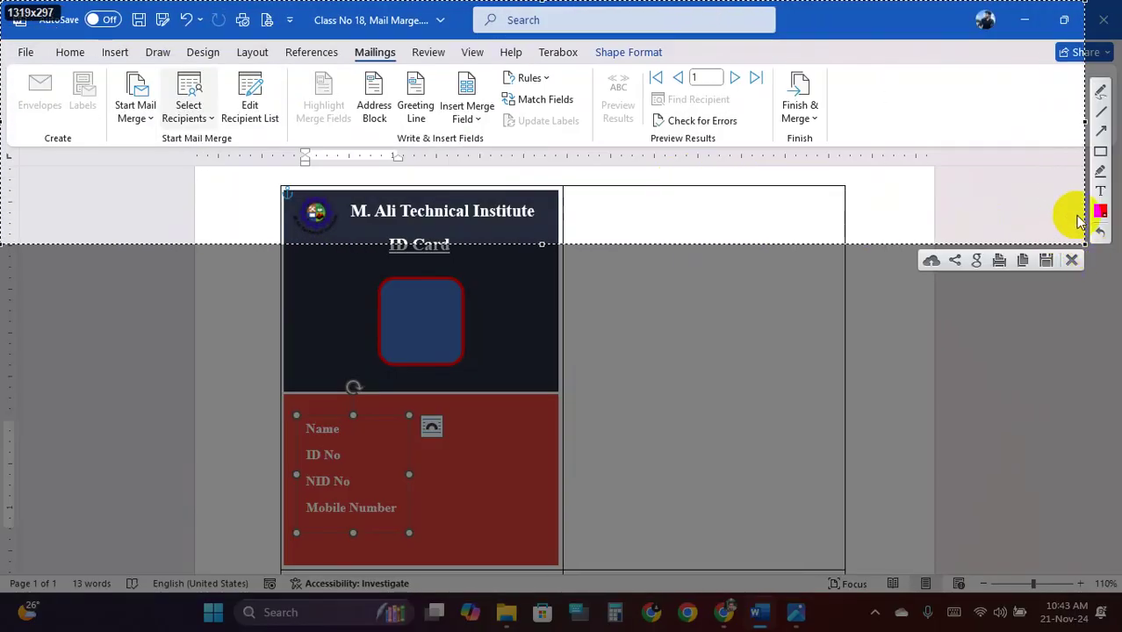
pyautogui.click(1099, 151)
pyautogui.moveTo(292, 58); pyautogui.dragTo(856, 160)
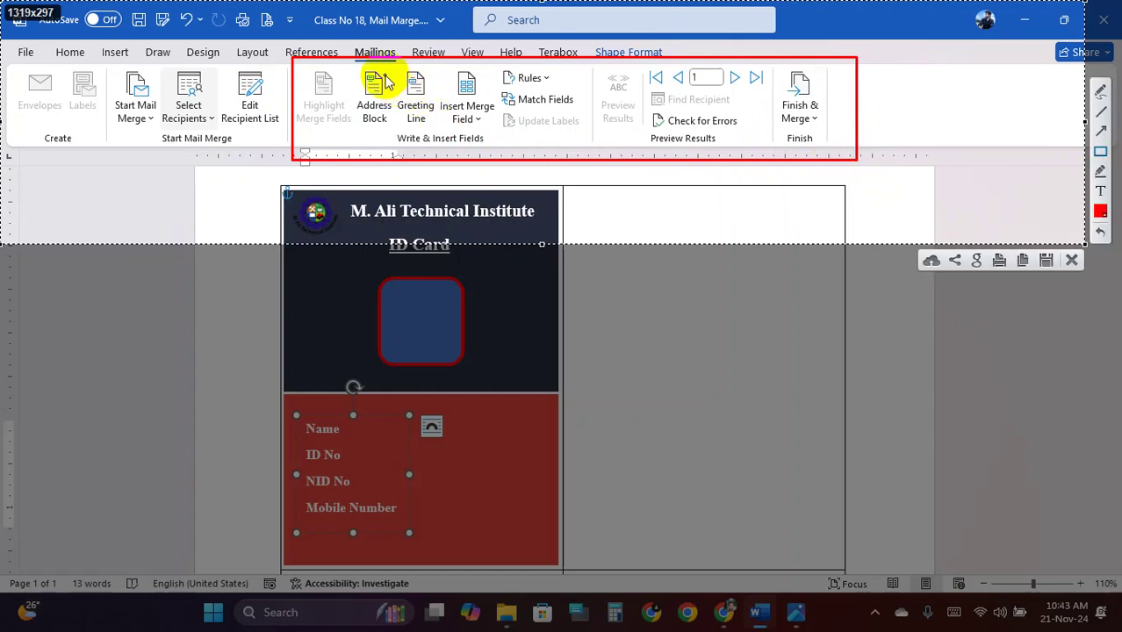
pyautogui.moveTo(354, 68); pyautogui.dragTo(495, 136)
pyautogui.moveTo(497, 70); pyautogui.dragTo(594, 112)
pyautogui.moveTo(761, 123); pyautogui.dragTo(823, 154)
pyautogui.click(1073, 262)
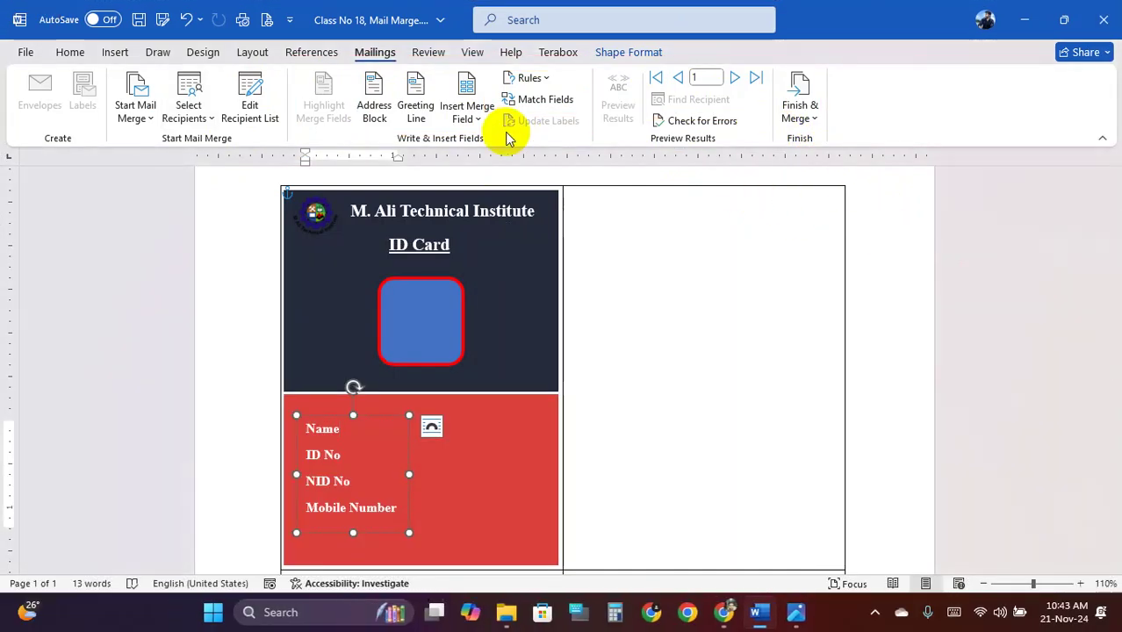
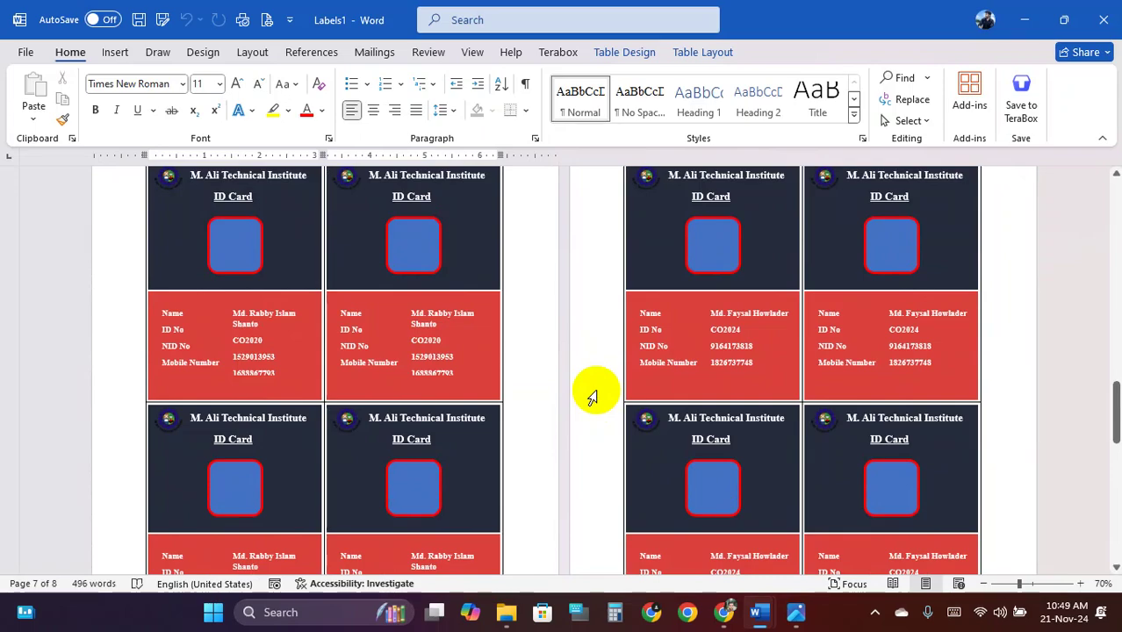
# Look over the merged ID-card labels, then close Labels1 without saving
pyautogui.scroll(10, 593, 397)
pyautogui.keyDown('ctrl'); pyautogui.scroll(3, 594, 395); pyautogui.keyUp('ctrl')
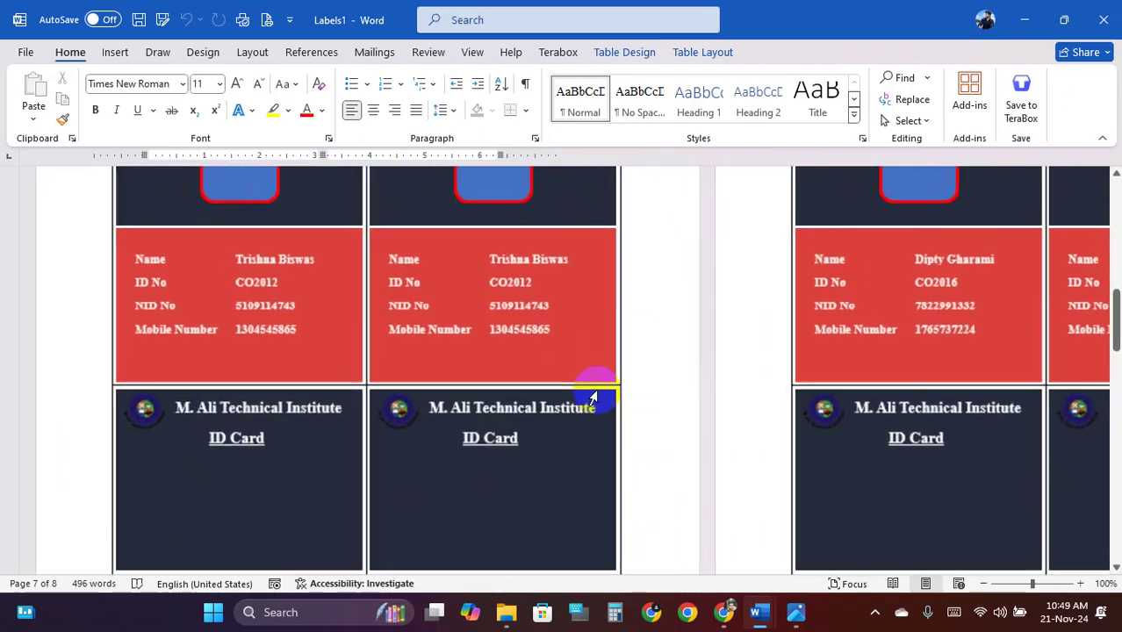
pyautogui.scroll(5, 597, 390)
pyautogui.moveTo(1114, 252); pyautogui.dragTo(1114, 188)
pyautogui.keyDown('ctrl'); pyautogui.scroll(-4, 634, 327); pyautogui.keyUp('ctrl')
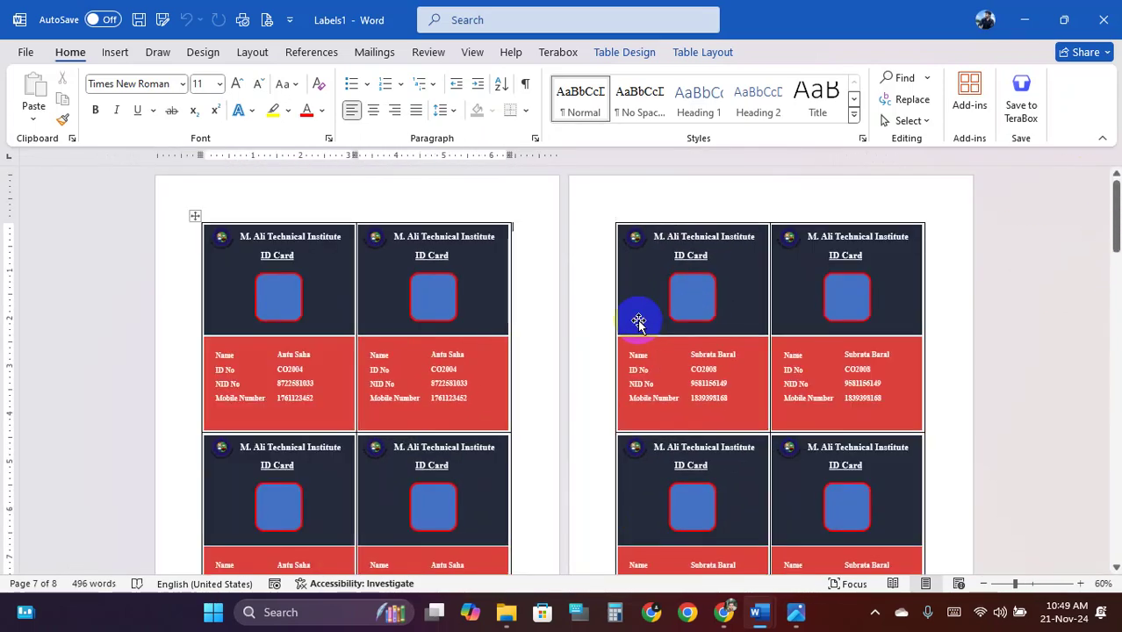
pyautogui.scroll(-3, 638, 318)
pyautogui.keyDown('ctrl'); pyautogui.scroll(1, 639, 322); pyautogui.keyUp('ctrl')
pyautogui.scroll(-10, 639, 322)
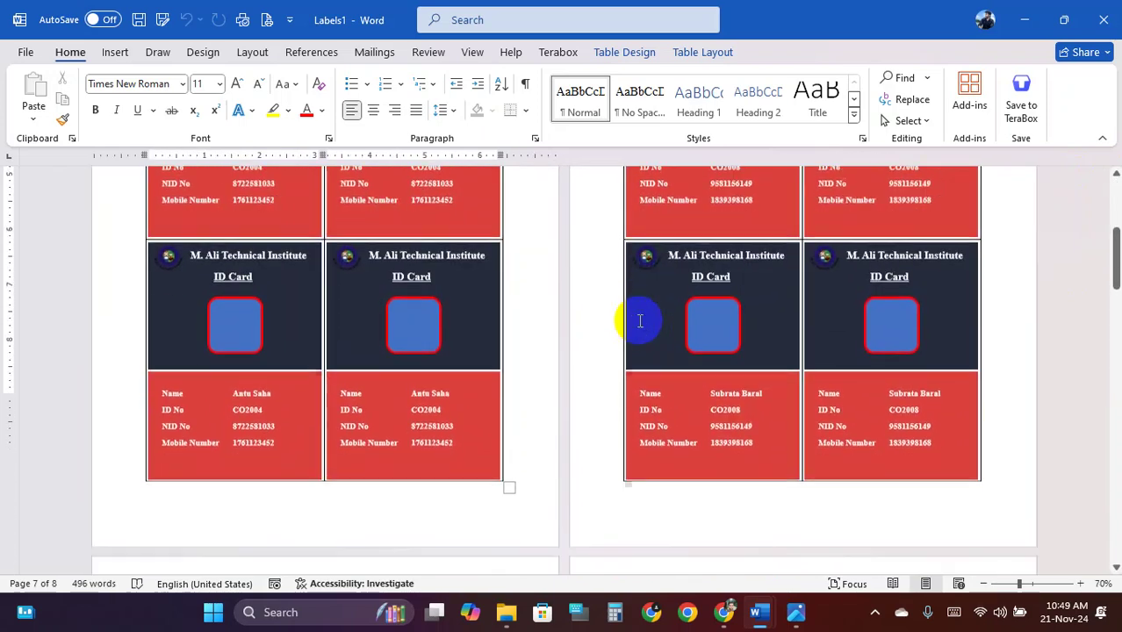
pyautogui.scroll(-1, 639, 324)
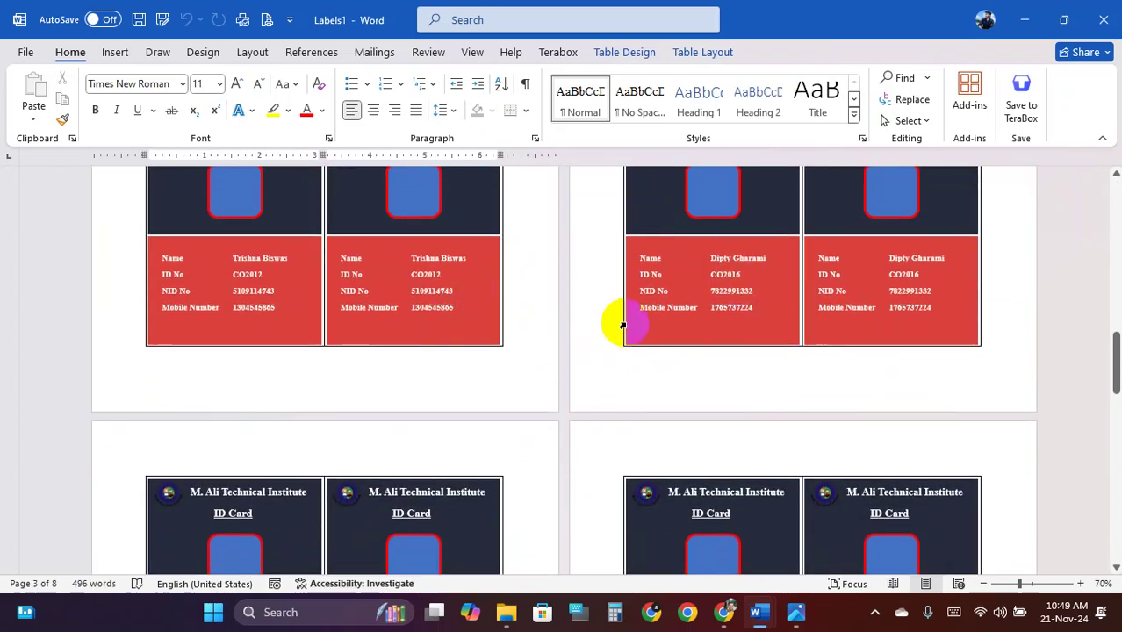
pyautogui.scroll(-10, 628, 323)
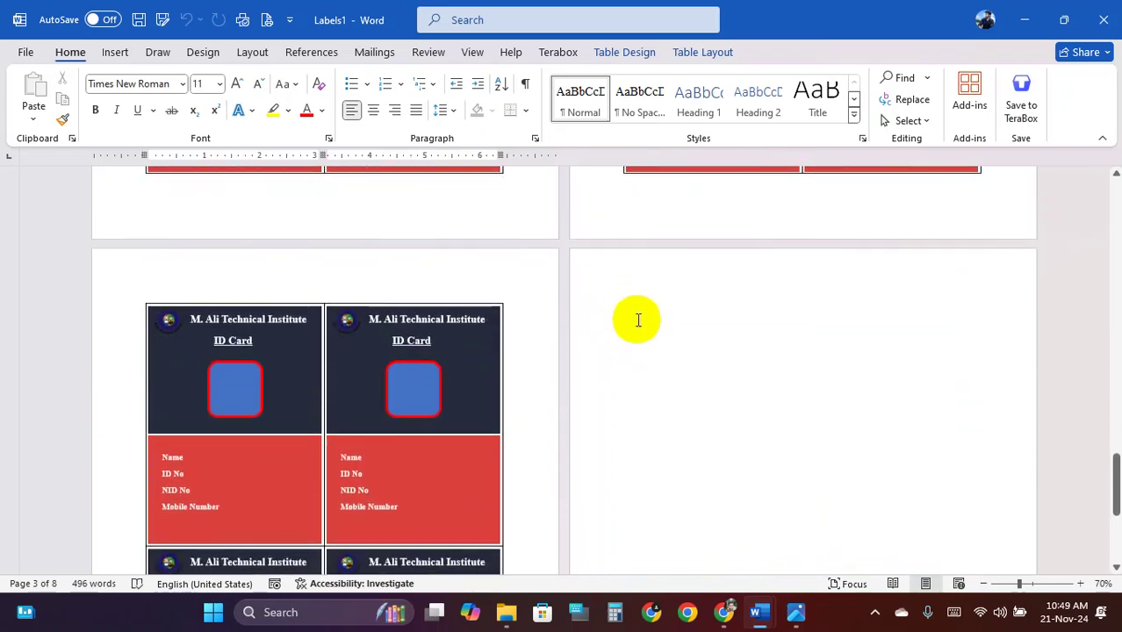
pyautogui.scroll(-5, 408, 311)
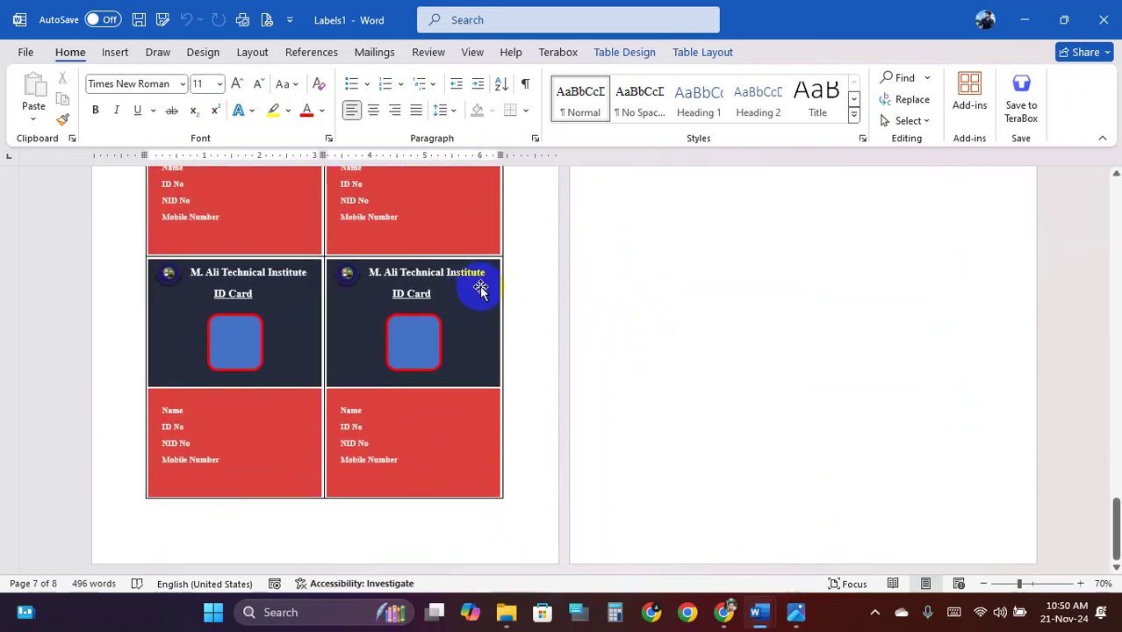
pyautogui.scroll(10, 487, 303)
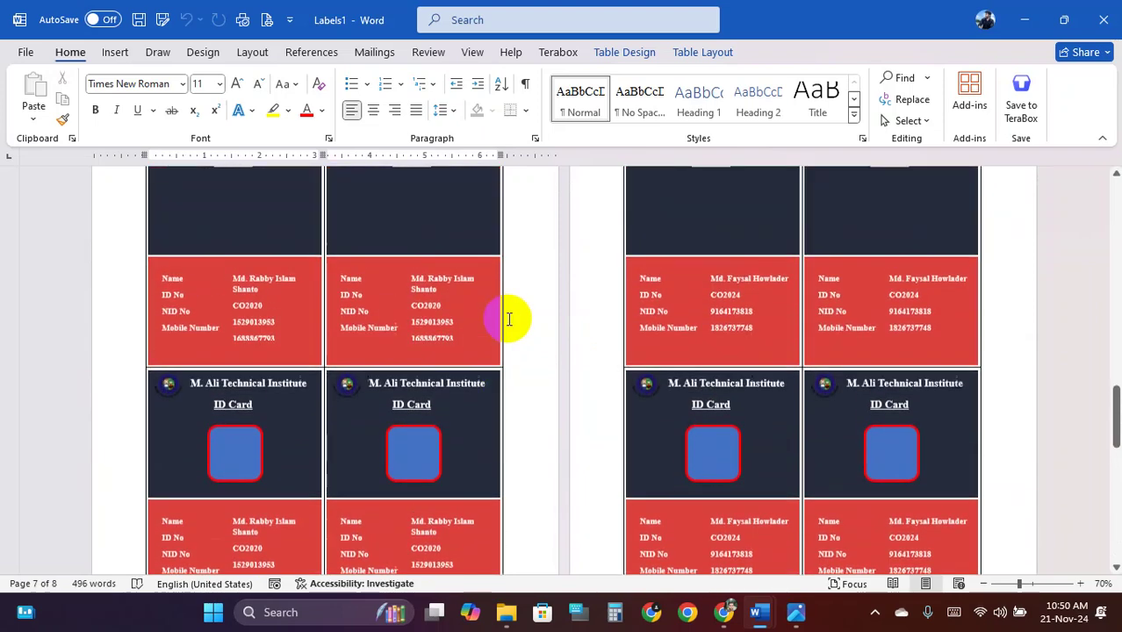
pyautogui.click(1104, 20)
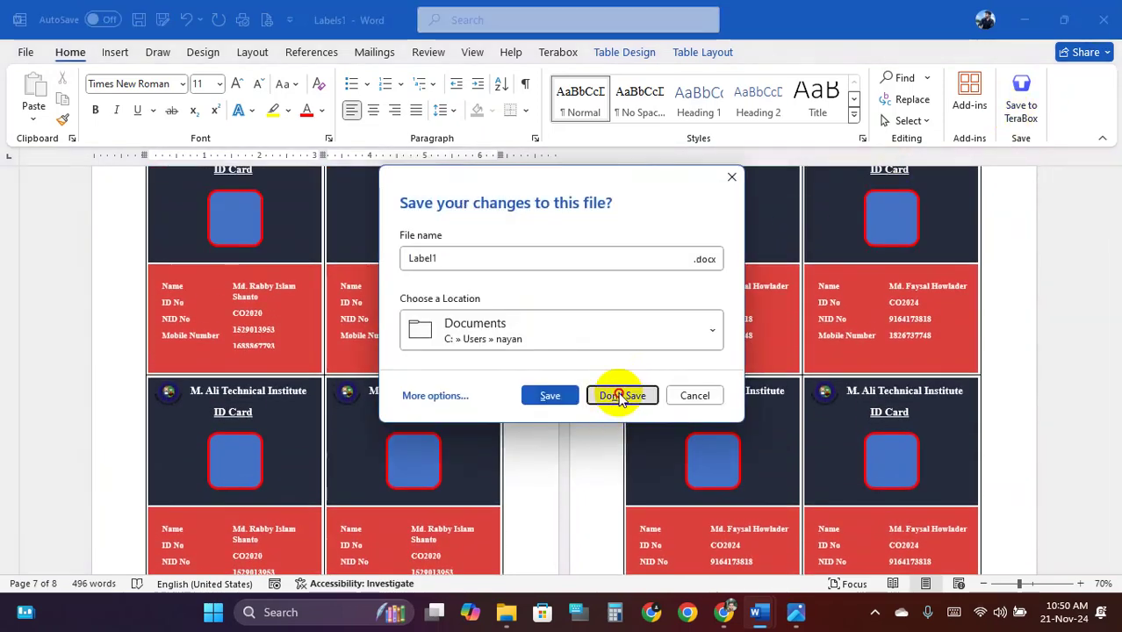
pyautogui.click(621, 396)
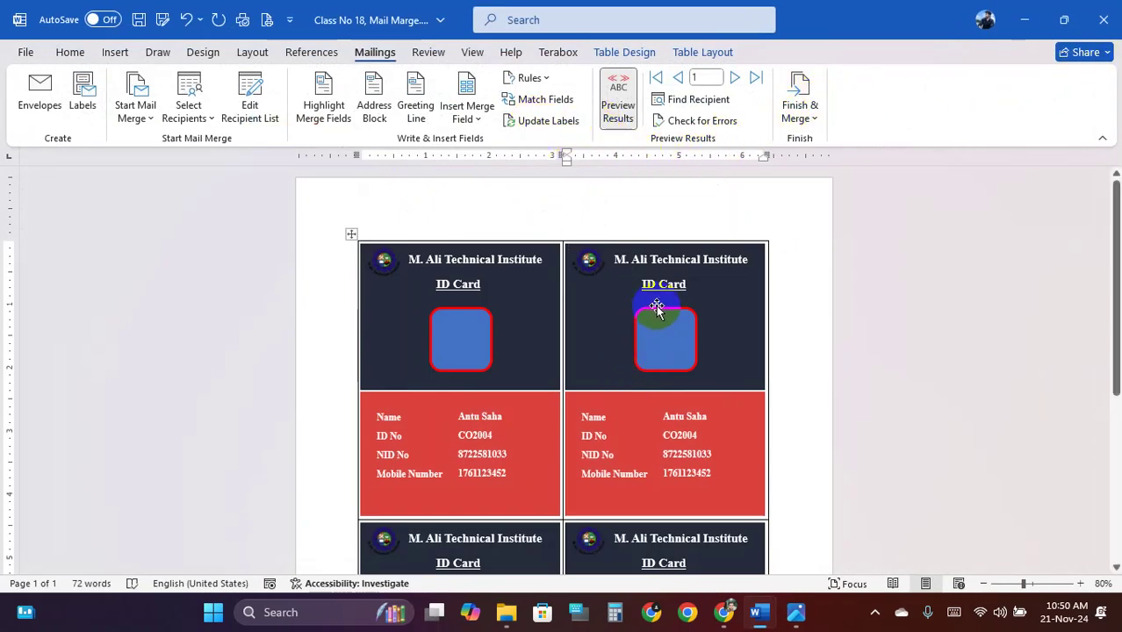
# Restart the mail merge as 1/4 Letter labels and accept clearing the document
pyautogui.click(138, 110)
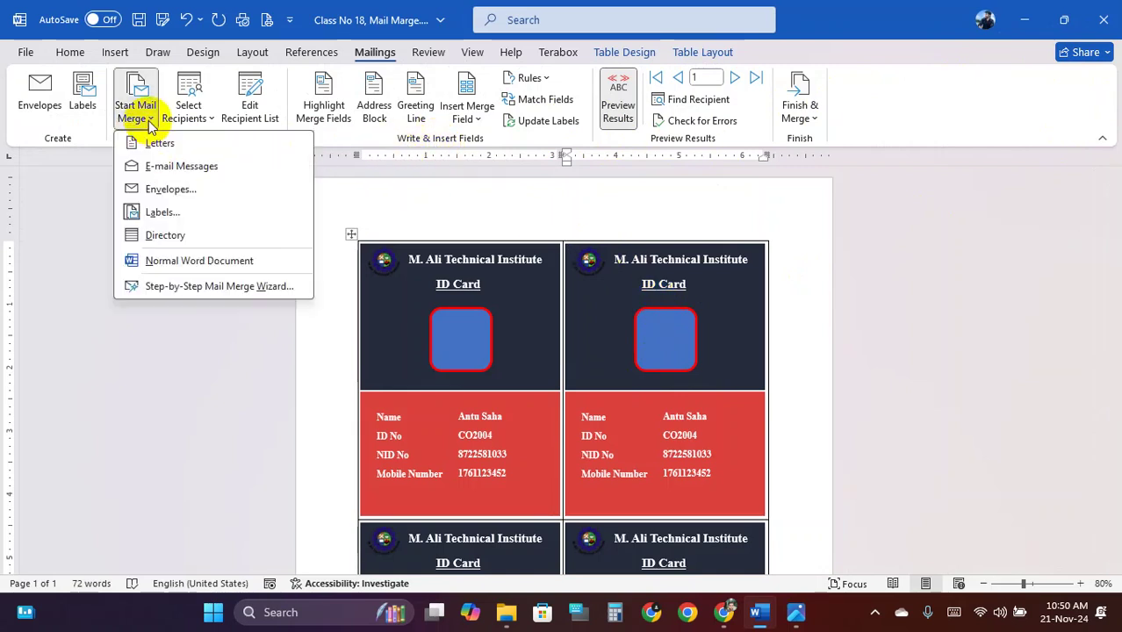
pyautogui.click(191, 213)
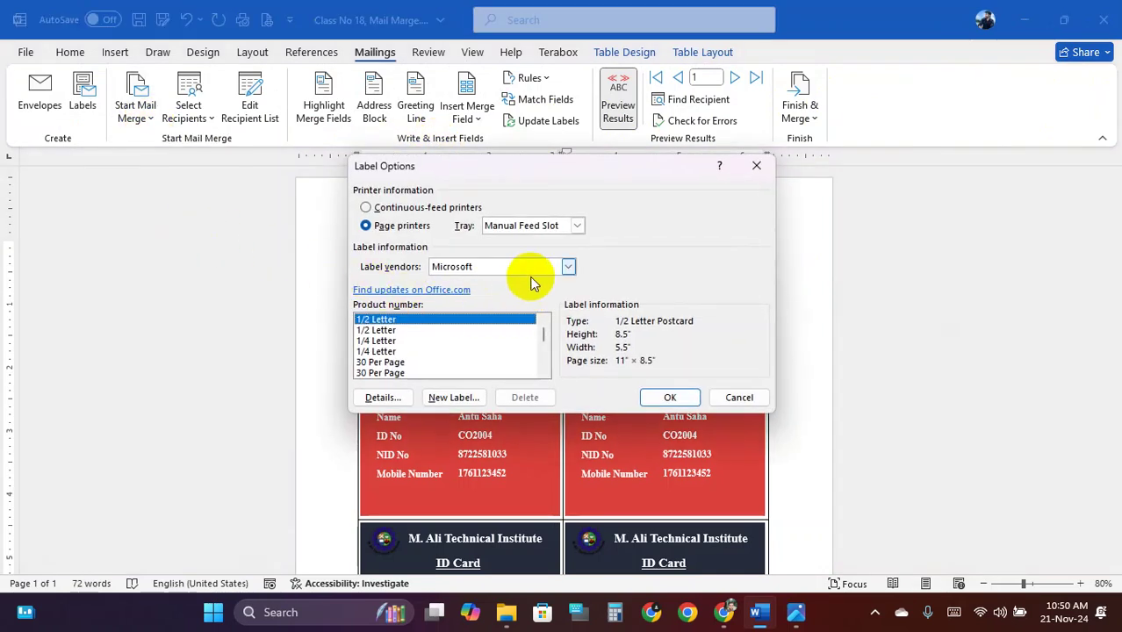
pyautogui.click(404, 341)
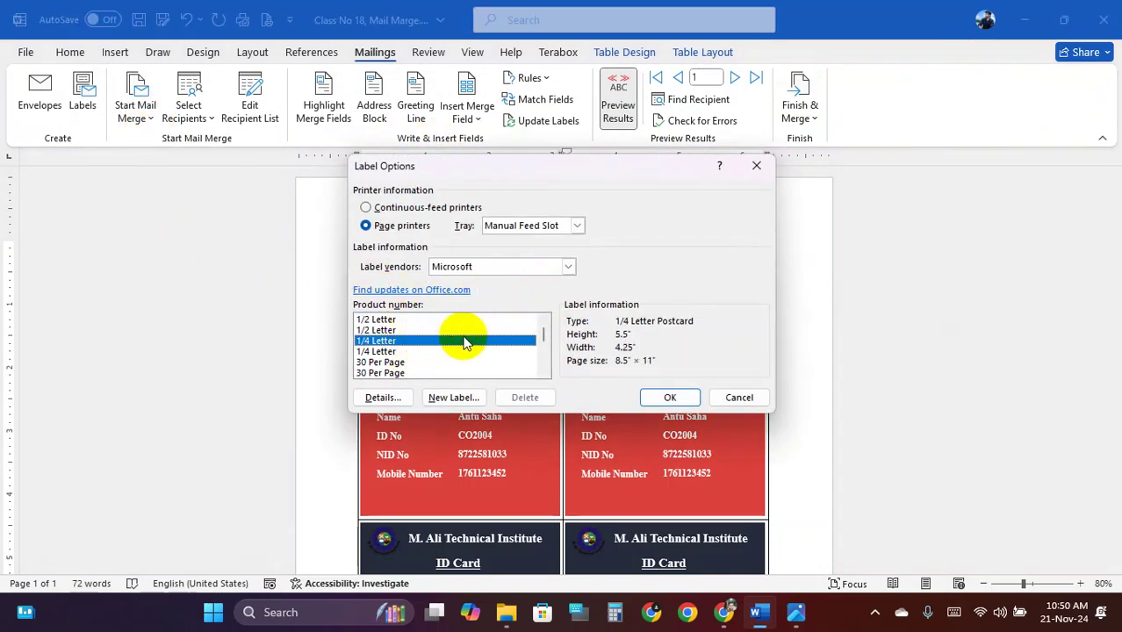
pyautogui.click(665, 400)
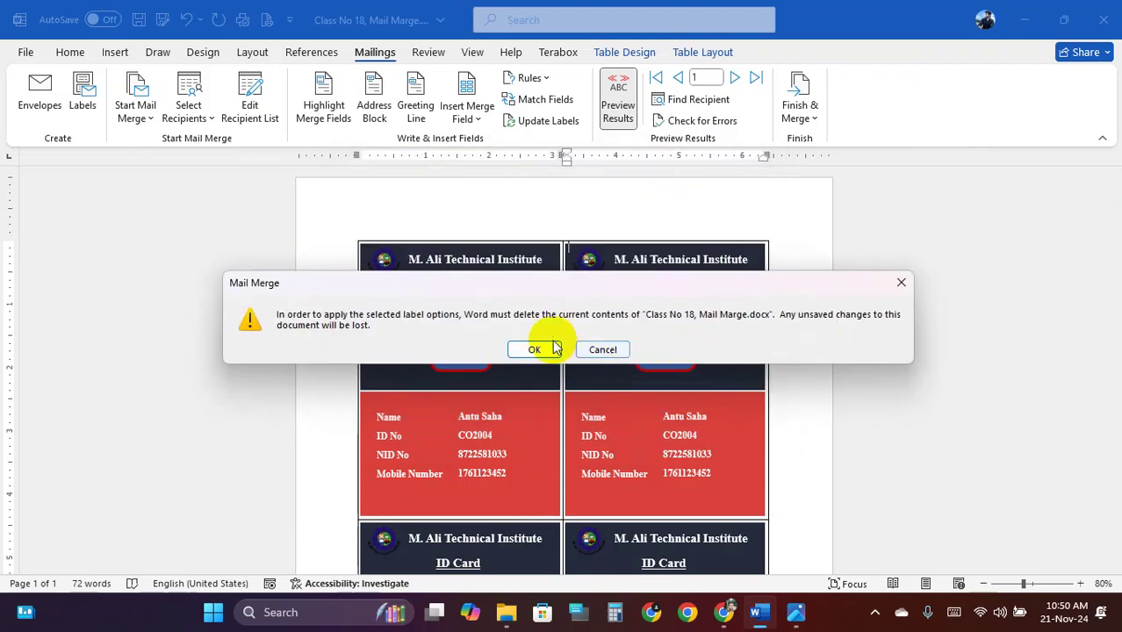
pyautogui.click(536, 347)
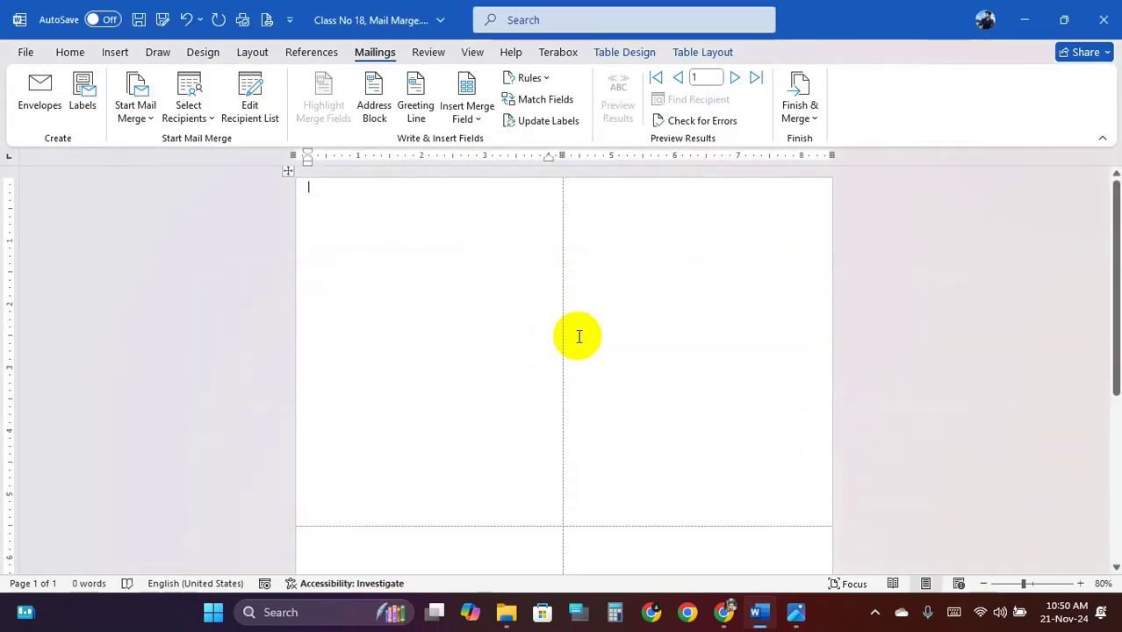
# Undo the label reset to restore the ID-card layout
pyautogui.scroll(-1, 650, 263)
pyautogui.scroll(-3, 689, 255)
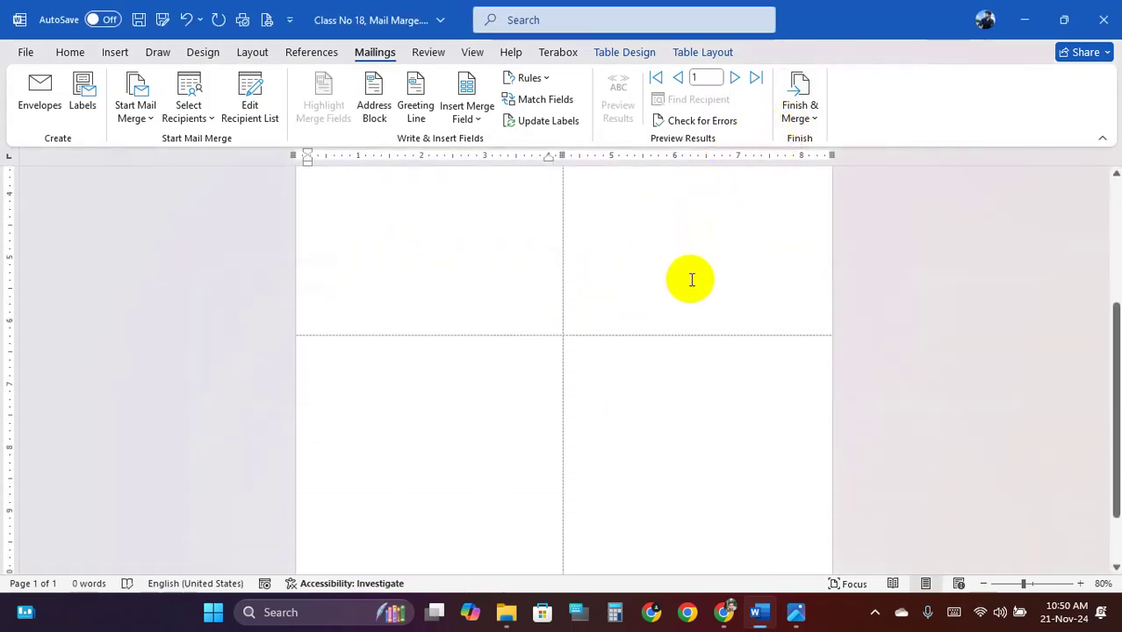
pyautogui.scroll(-3, 693, 279)
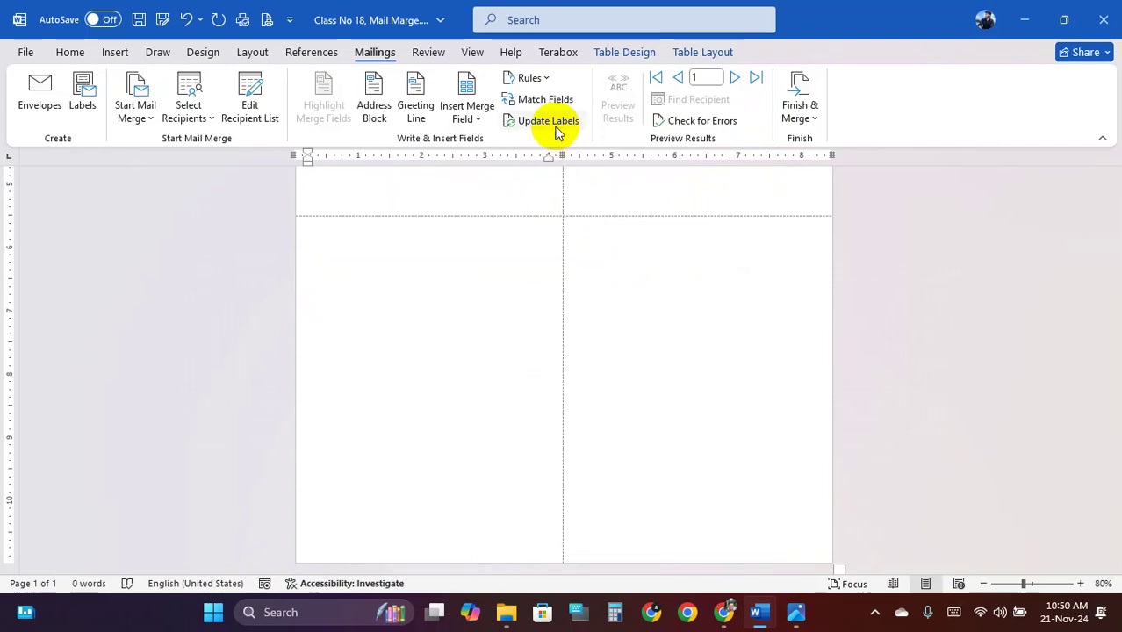
pyautogui.scroll(7, 583, 229)
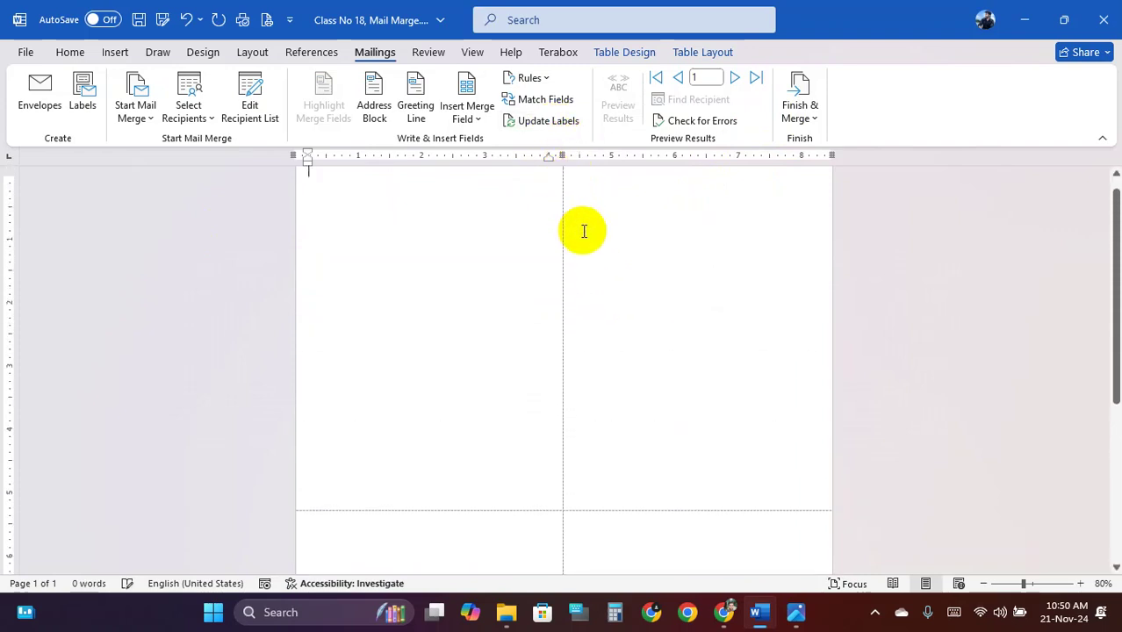
pyautogui.hotkey('ctrl', 'z')
pyautogui.moveTo(582, 228); pyautogui.dragTo(664, 282)
pyautogui.click(664, 282)
# Close the mail merge document without saving and refresh the desktop
pyautogui.click(1104, 20)
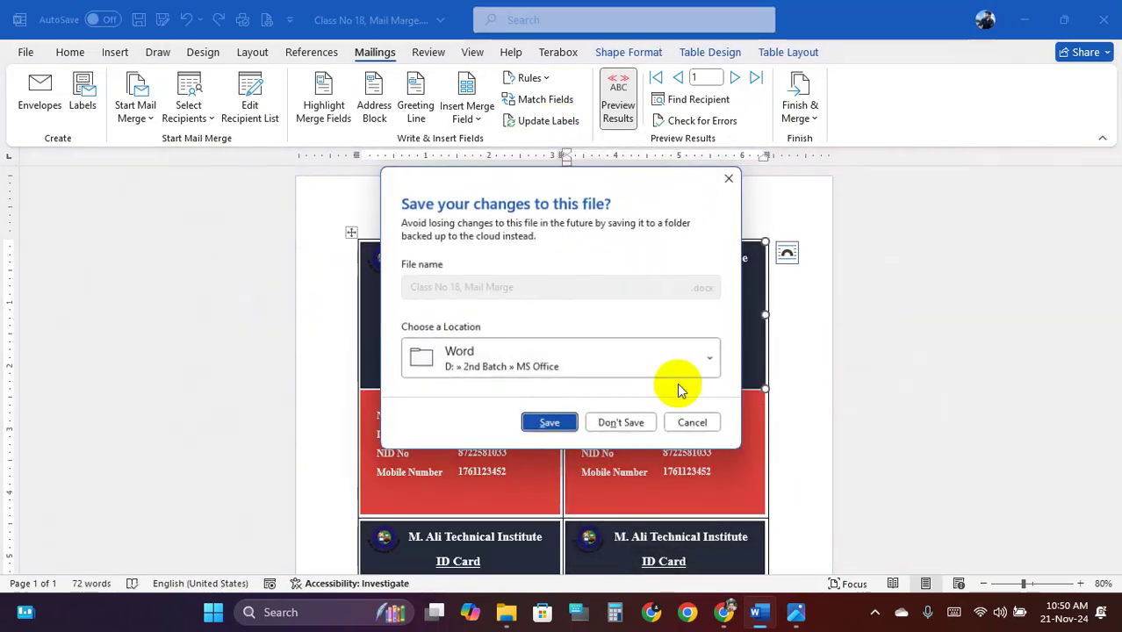
pyautogui.click(619, 424)
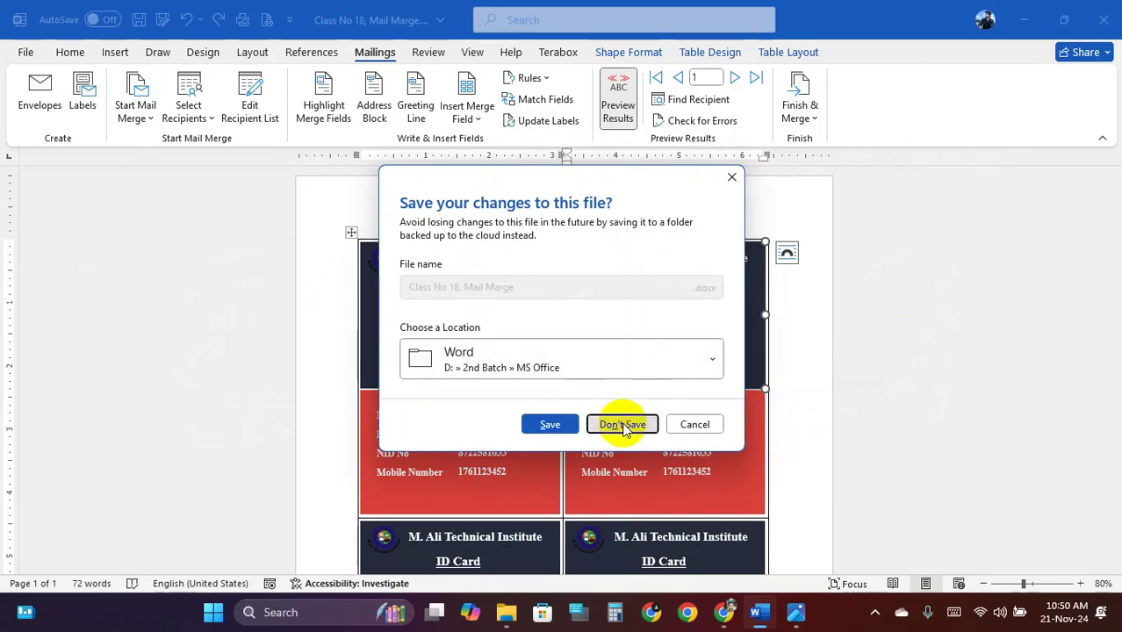
pyautogui.rightClick(463, 204)
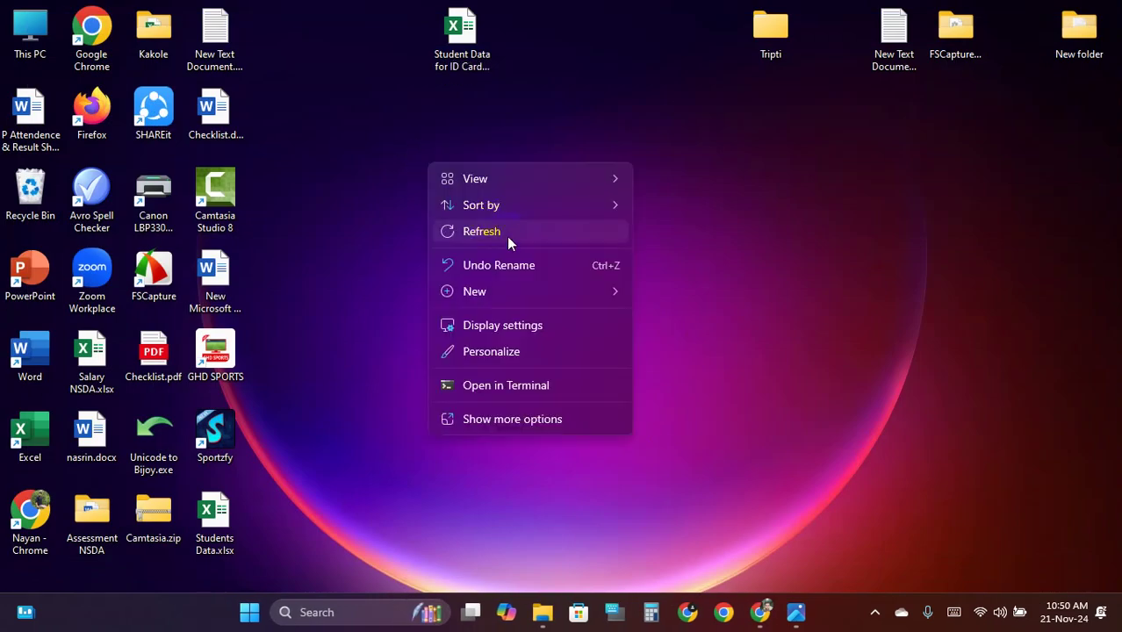
pyautogui.click(507, 234)
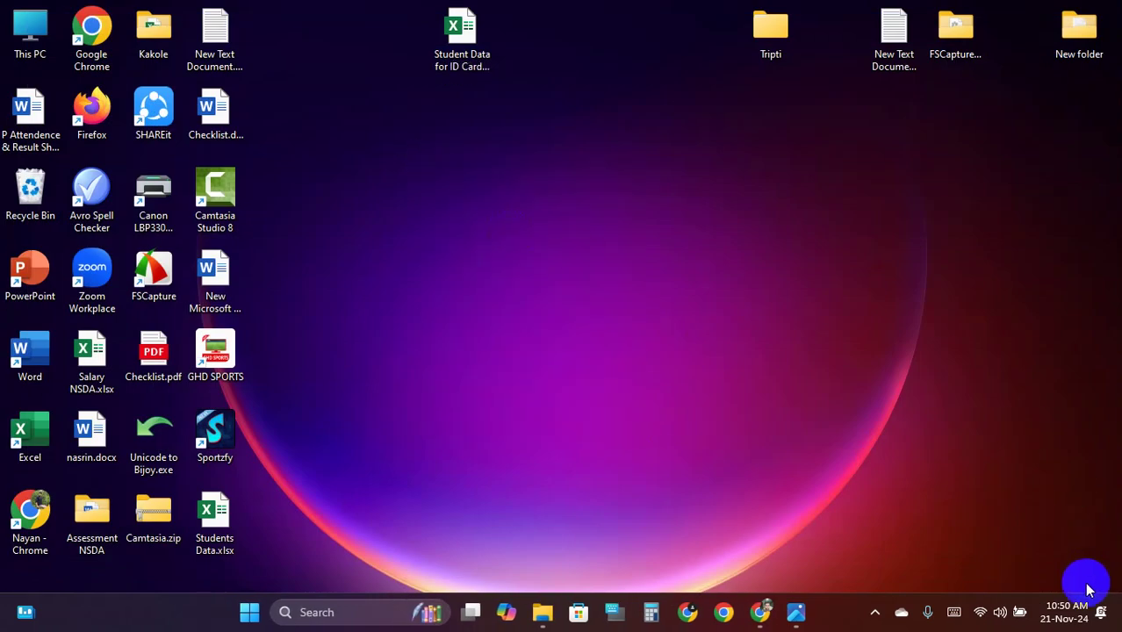
pyautogui.rightClick(661, 175)
pyautogui.click(729, 249)
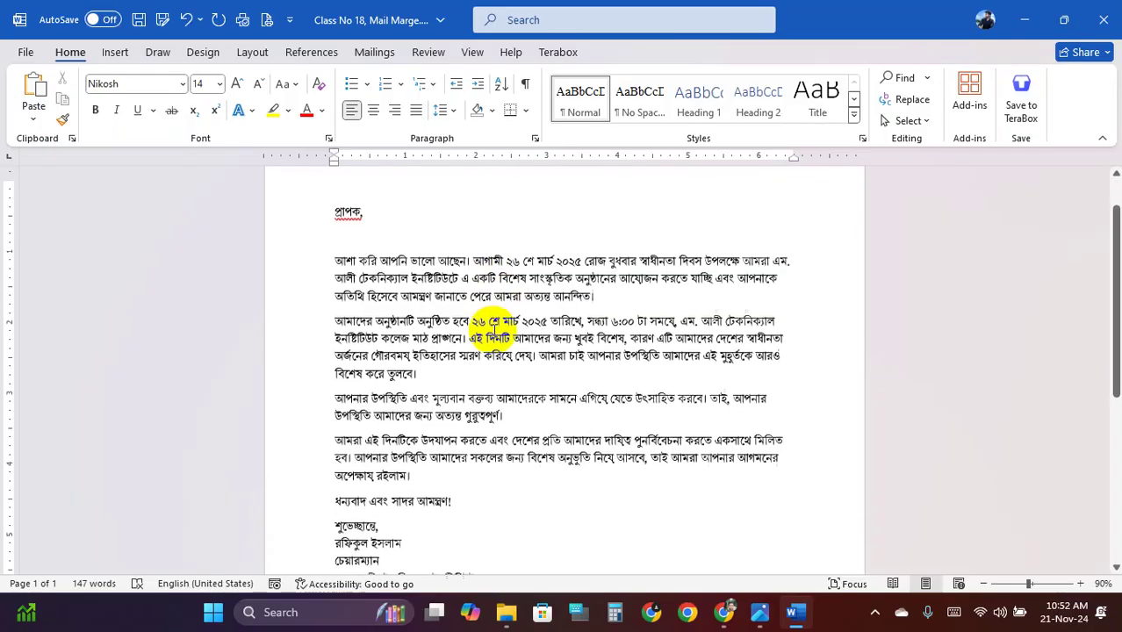
pyautogui.scroll(-2, 501, 329)
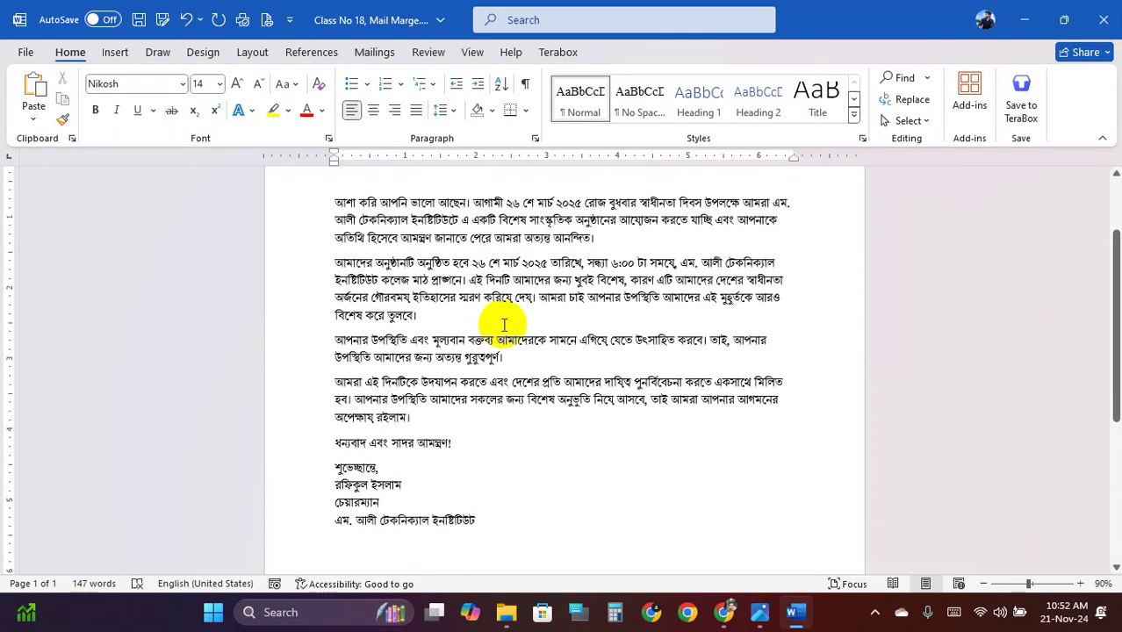
pyautogui.scroll(3, 504, 325)
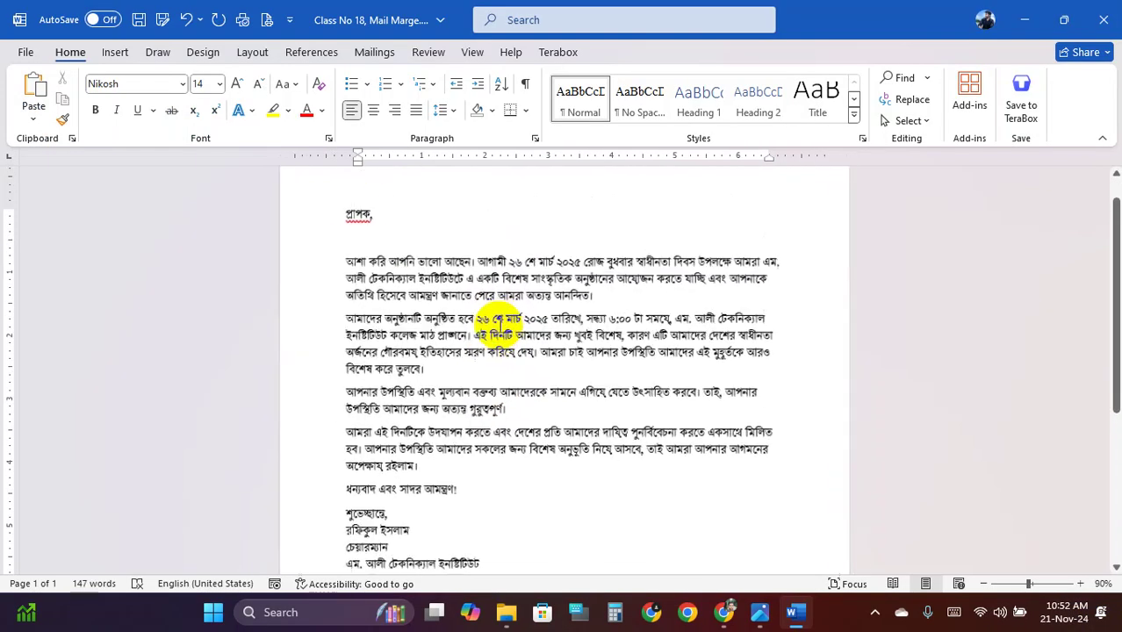
pyautogui.scroll(1, 499, 325)
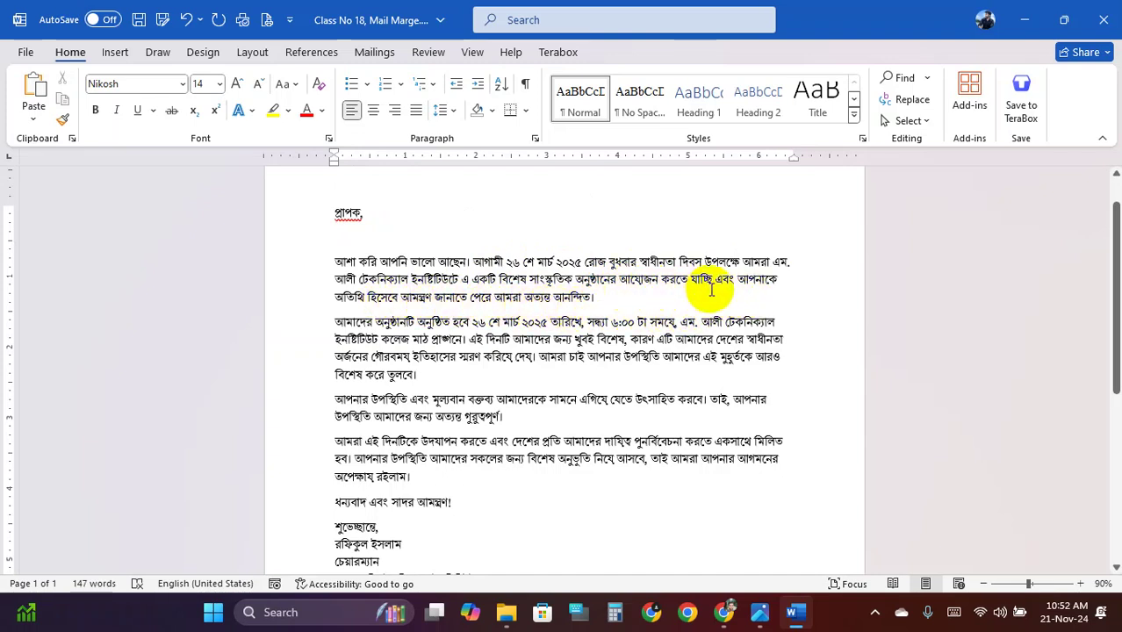
pyautogui.scroll(-3, 466, 320)
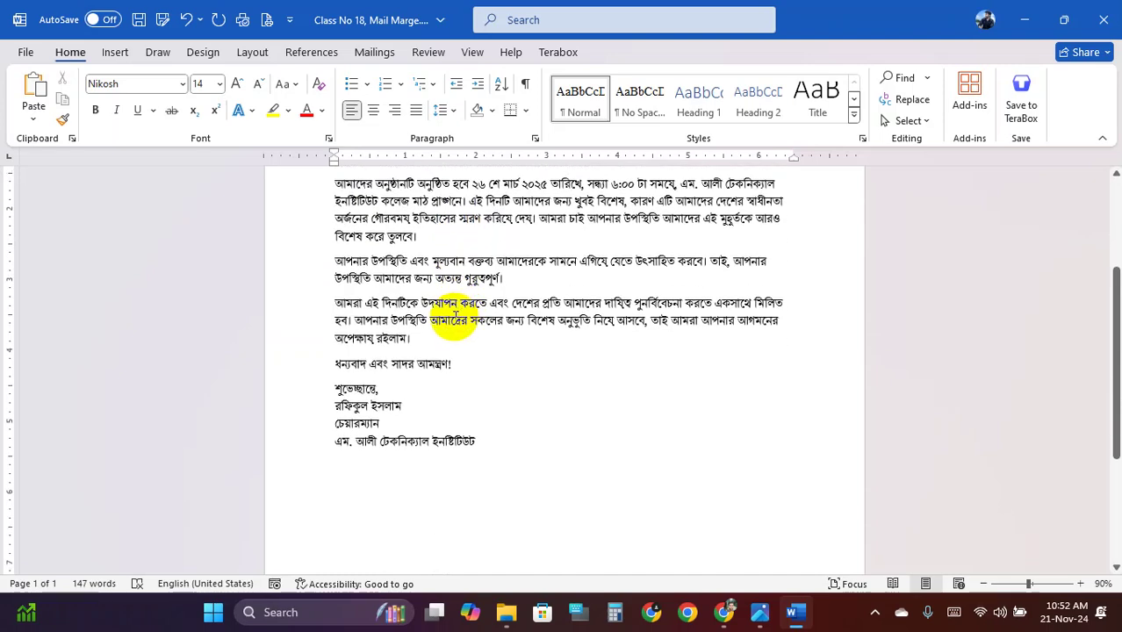
pyautogui.scroll(4, 466, 342)
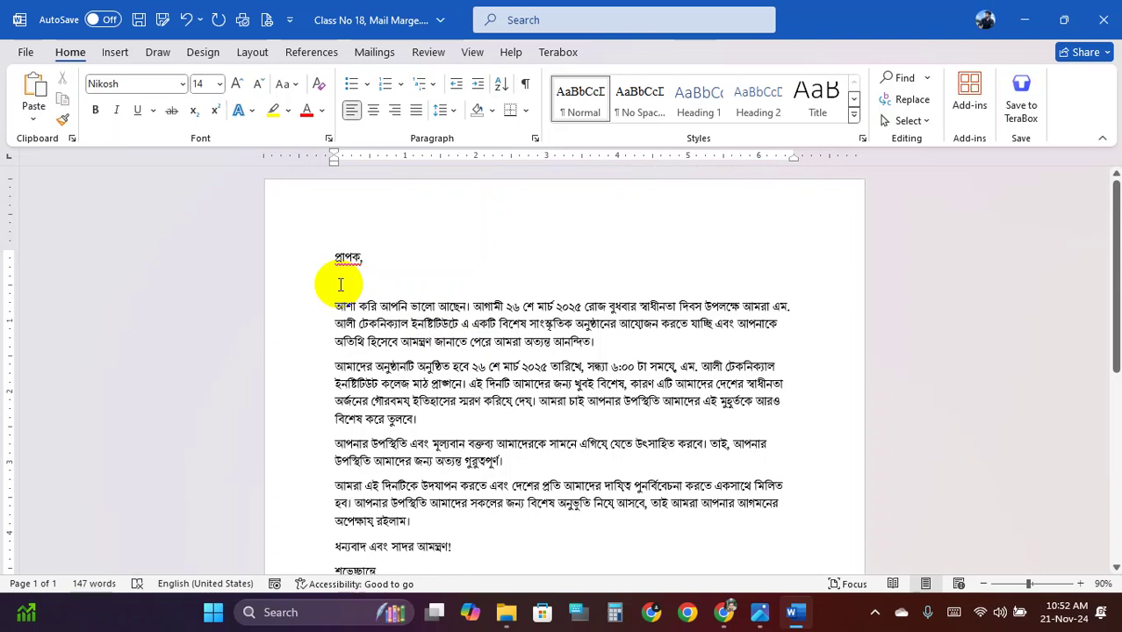
# Type নাম, জেলা and মোবাইল on separate lines under প্রাপক
pyautogui.click(341, 285)
pyautogui.write('নাম')
pyautogui.press('Return')
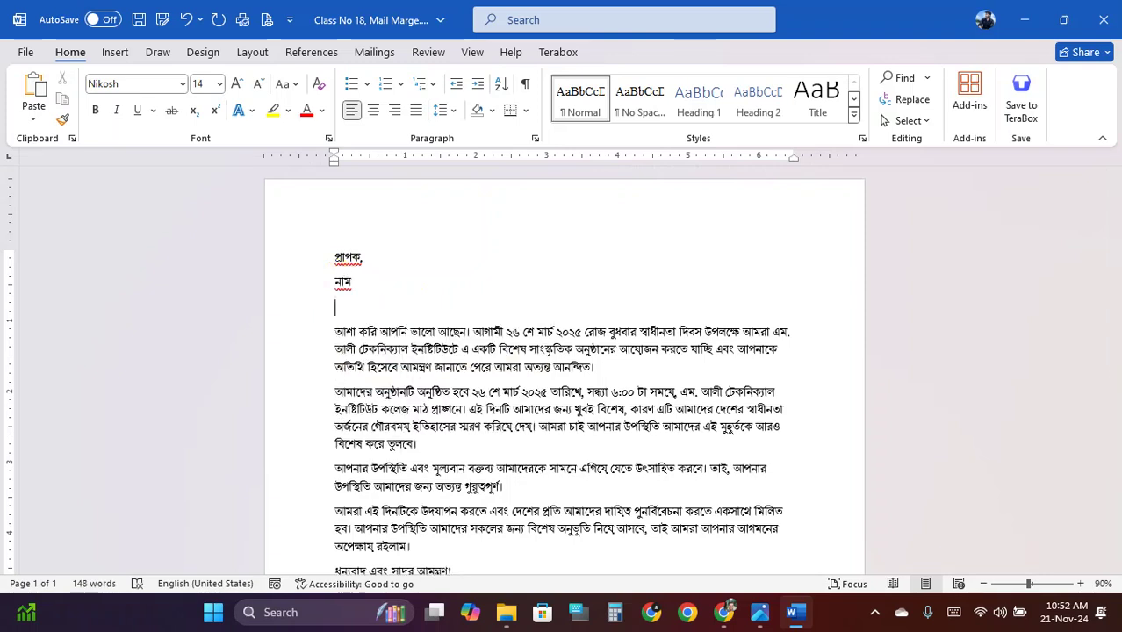
pyautogui.write('dela')
pyautogui.press('BackSpace')
pyautogui.press('BackSpace')
pyautogui.press('BackSpace')
pyautogui.press('BackSpace')
pyautogui.write('jela')
pyautogui.press('Return')
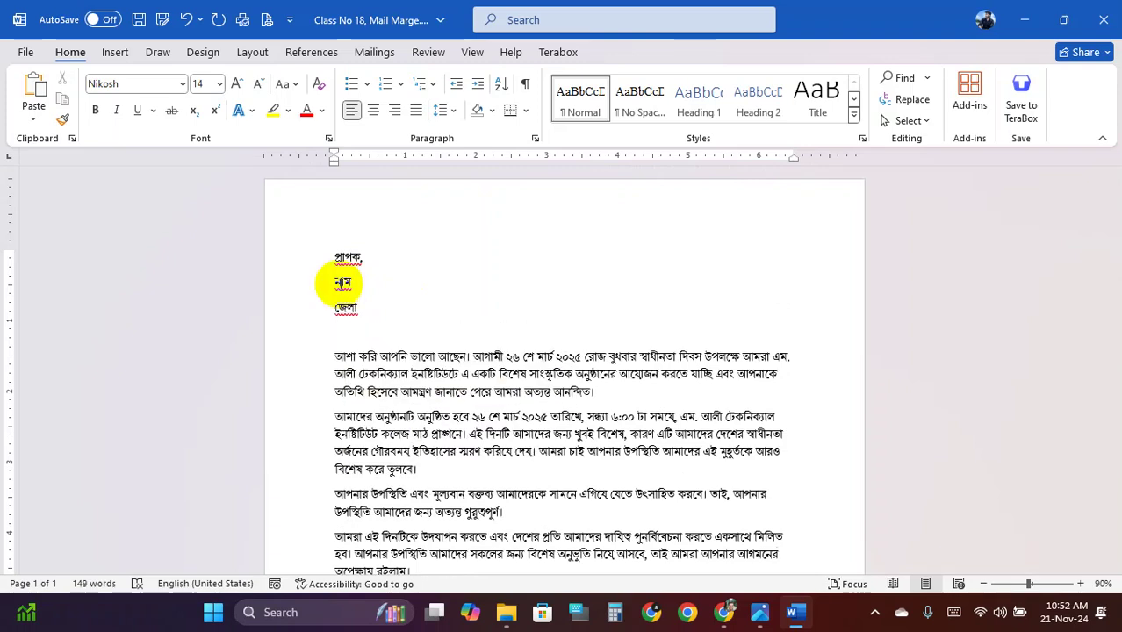
pyautogui.write('mObail')
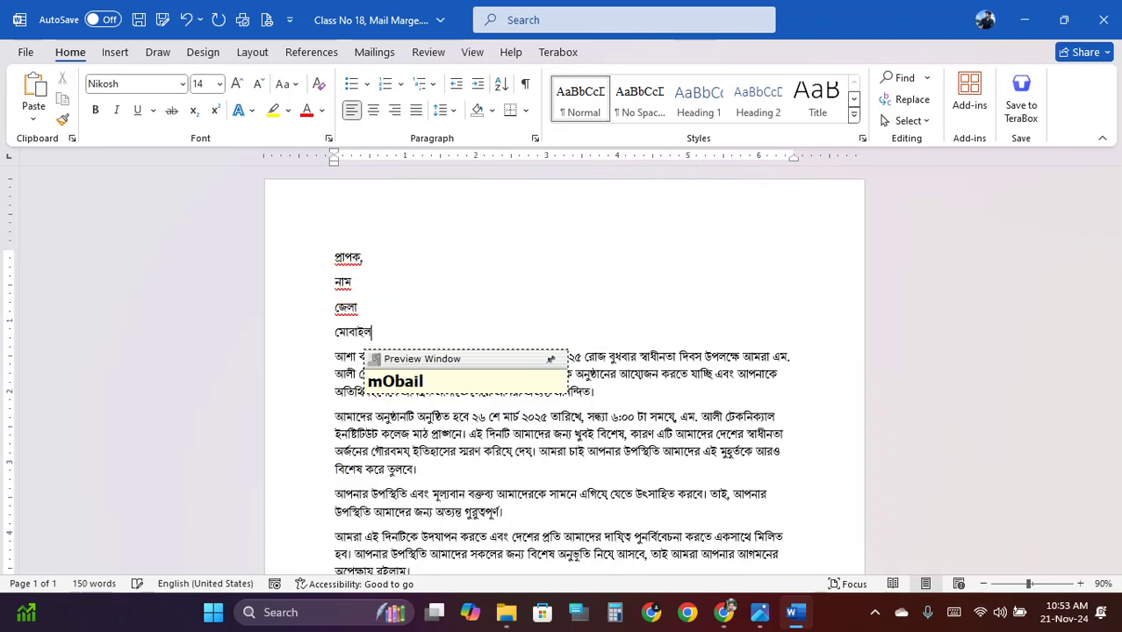
pyautogui.press('Return')
# Add ইমেইল without the extra নাম্বার and leave a blank line before the body
pyautogui.write('imeil nam')
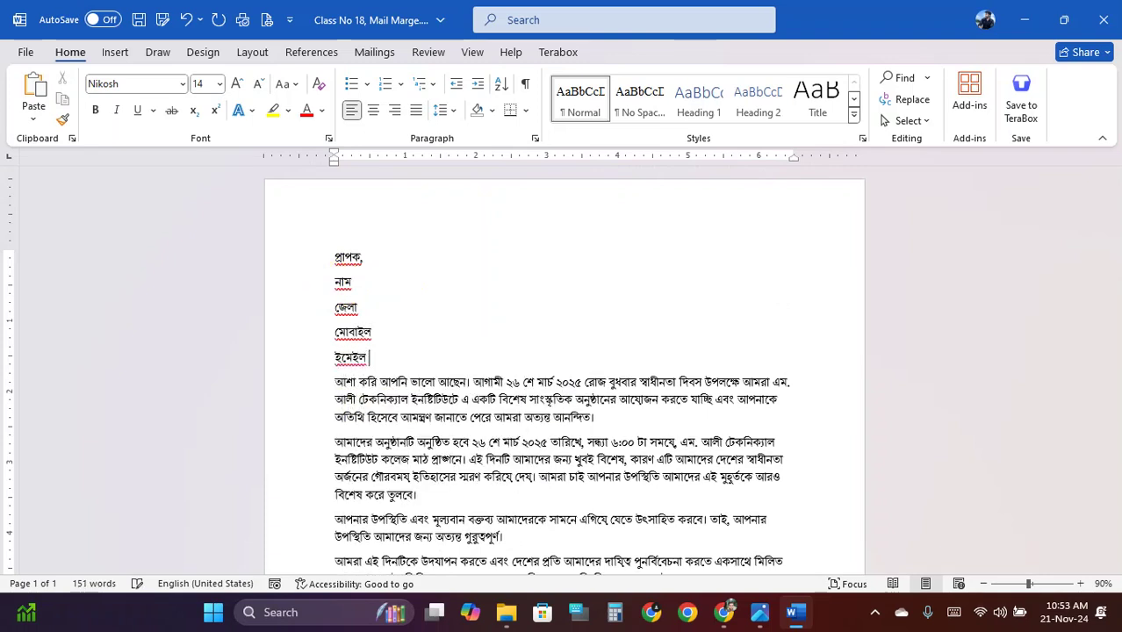
pyautogui.write('bar')
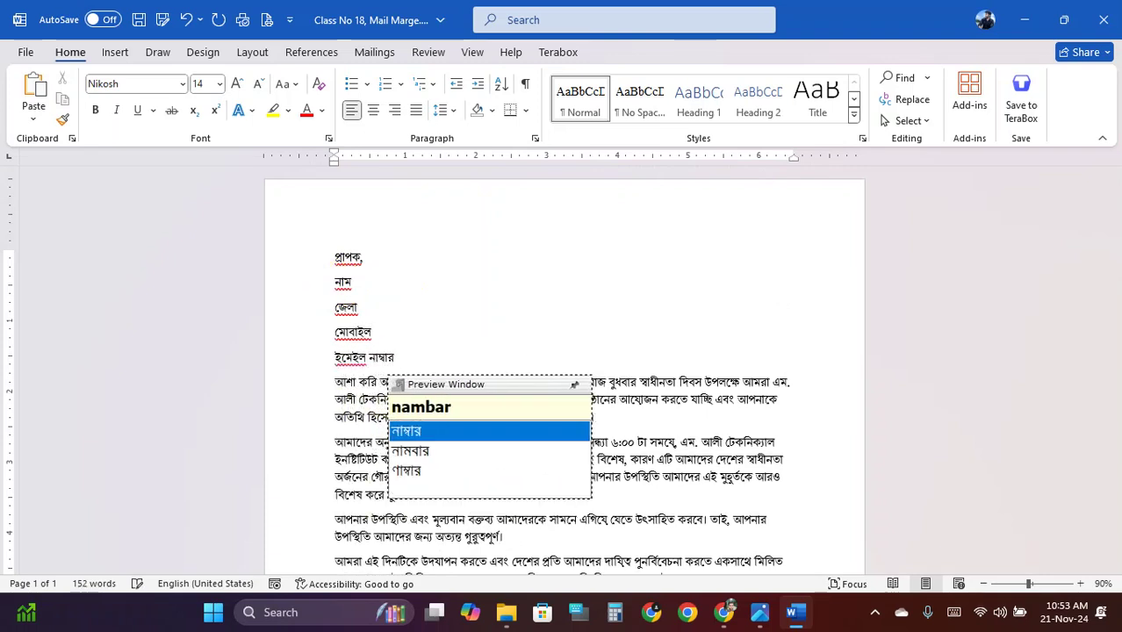
pyautogui.press('BackSpace')
pyautogui.press('BackSpace')
pyautogui.press('BackSpace')
pyautogui.press('BackSpace')
pyautogui.press('BackSpace')
pyautogui.press('BackSpace')
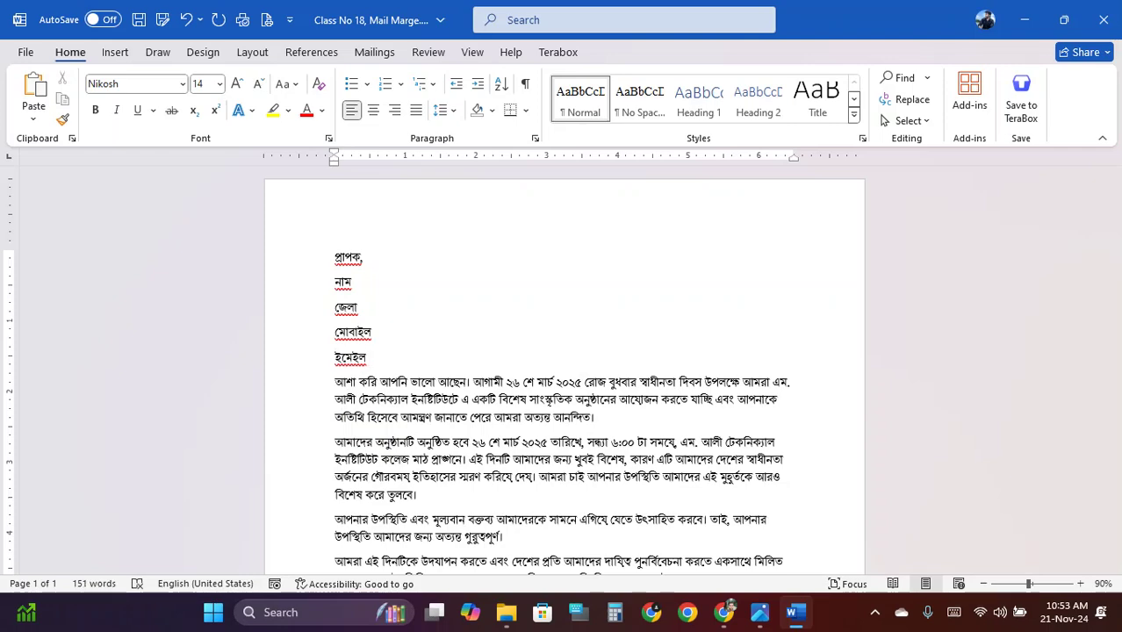
pyautogui.press('Return')
pyautogui.scroll(-8, 391, 334)
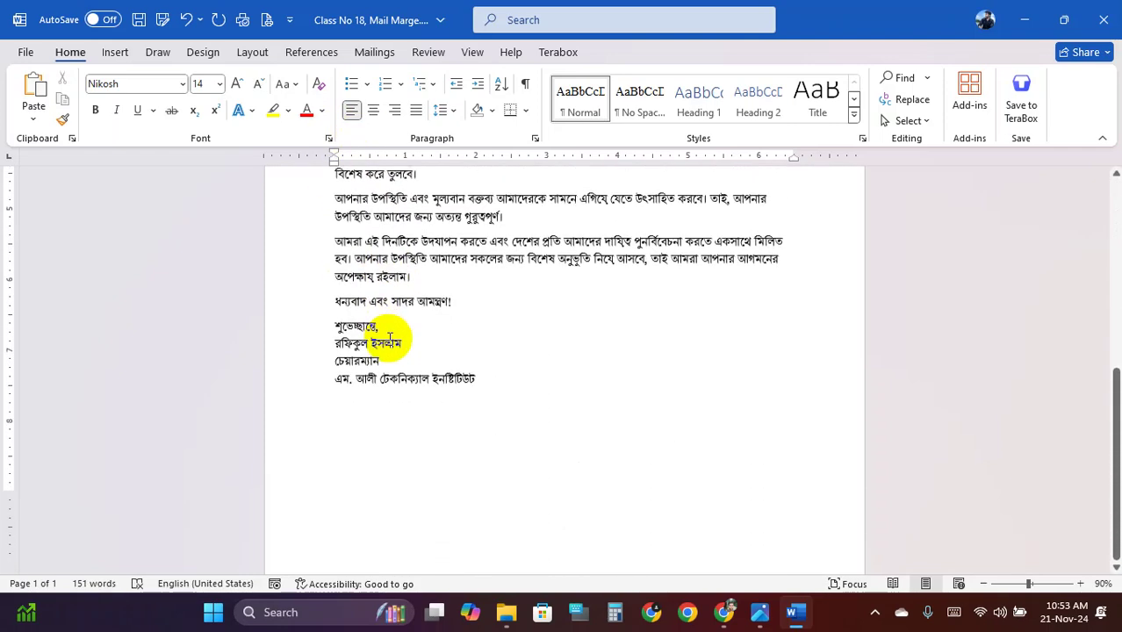
pyautogui.scroll(5, 389, 338)
# Replace গ্রাম on the second recipient line with নাম
pyautogui.moveTo(338, 288)
pyautogui.mouseDown()
pyautogui.moveTo(513, 427)
pyautogui.moveTo(508, 585)
pyautogui.moveTo(481, 527)
pyautogui.moveTo(478, 480)
pyautogui.mouseUp()
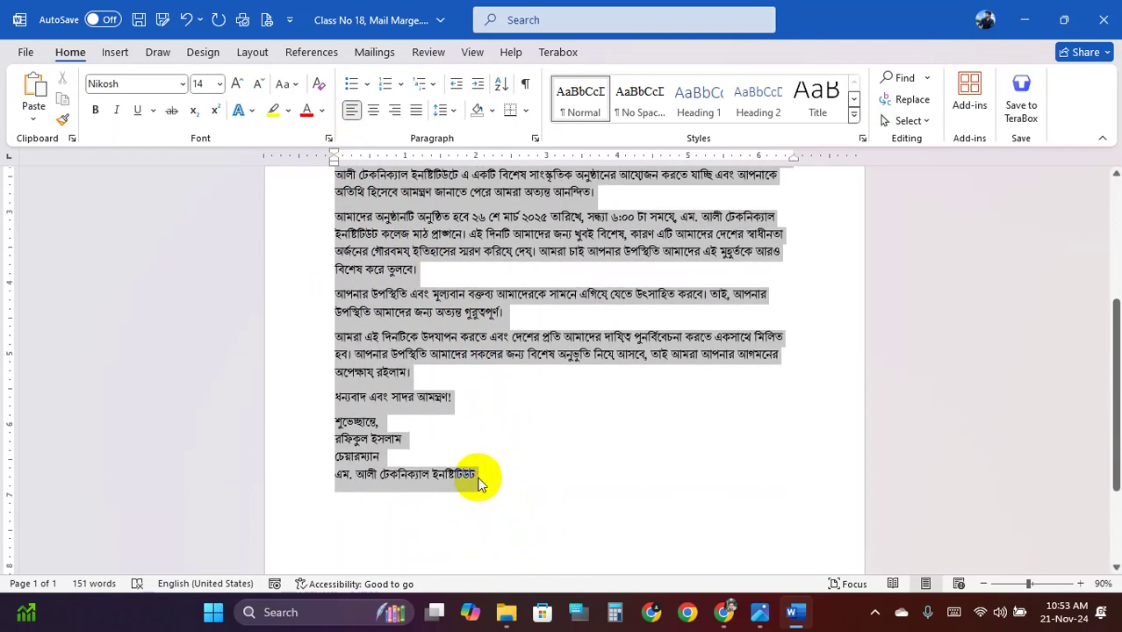
pyautogui.scroll(3, 396, 409)
pyautogui.click(342, 235)
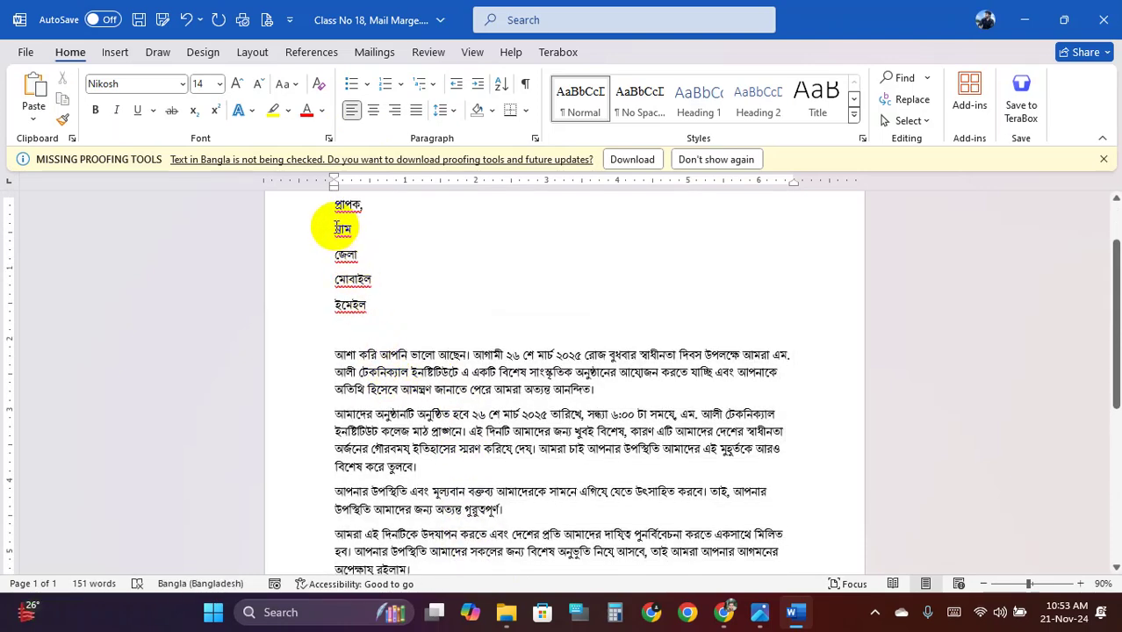
pyautogui.moveTo(337, 226); pyautogui.dragTo(353, 229)
pyautogui.write('নাম')
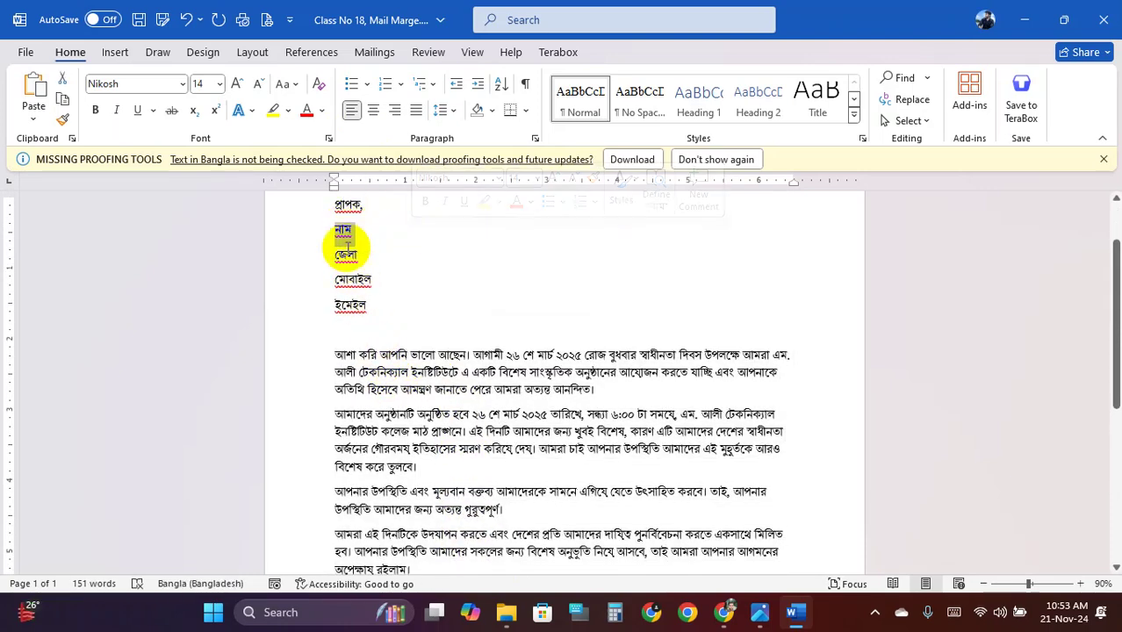
# Review the নাম to ইমেইল recipient lines, then save and close the letter
pyautogui.doubleClick(342, 255)
pyautogui.doubleClick(344, 280)
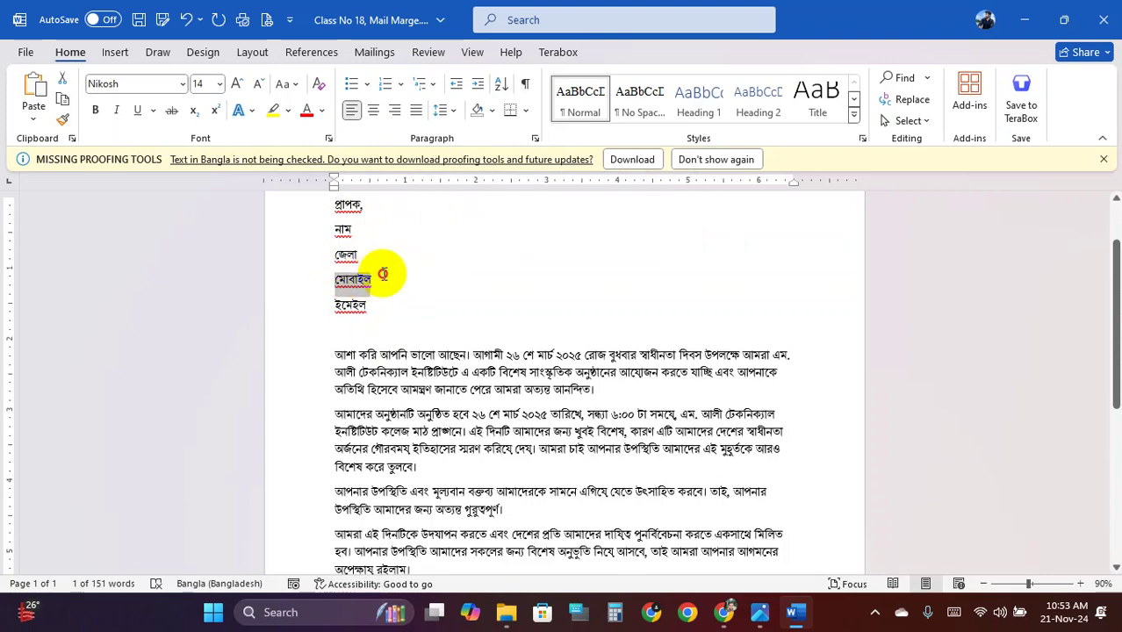
pyautogui.doubleClick(344, 304)
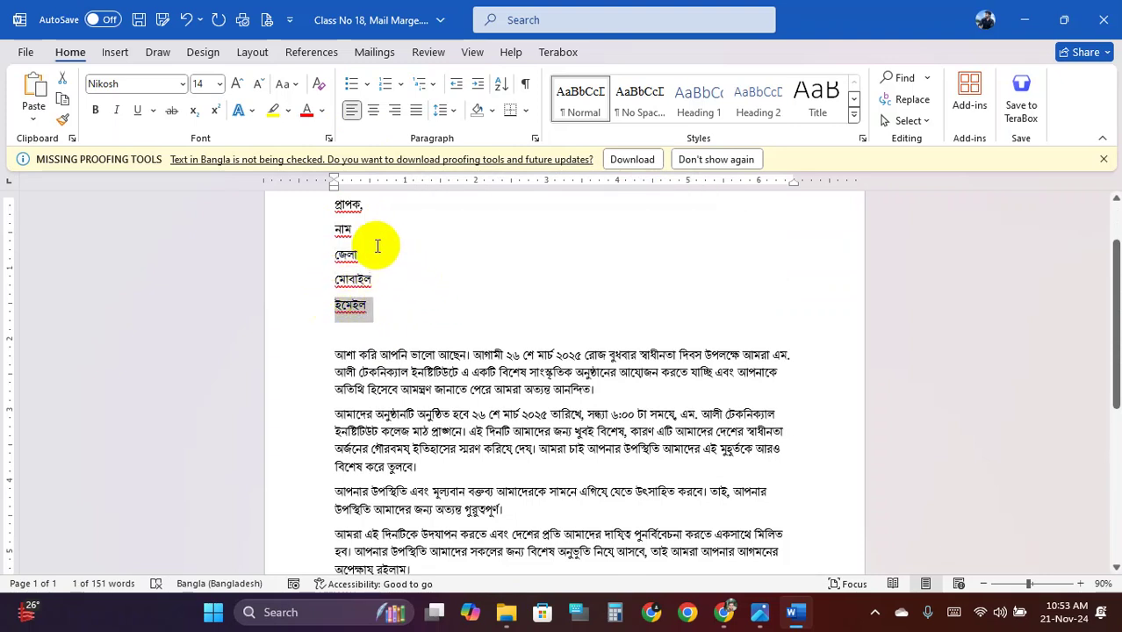
pyautogui.click(334, 230)
pyautogui.moveTo(333, 230); pyautogui.dragTo(375, 305)
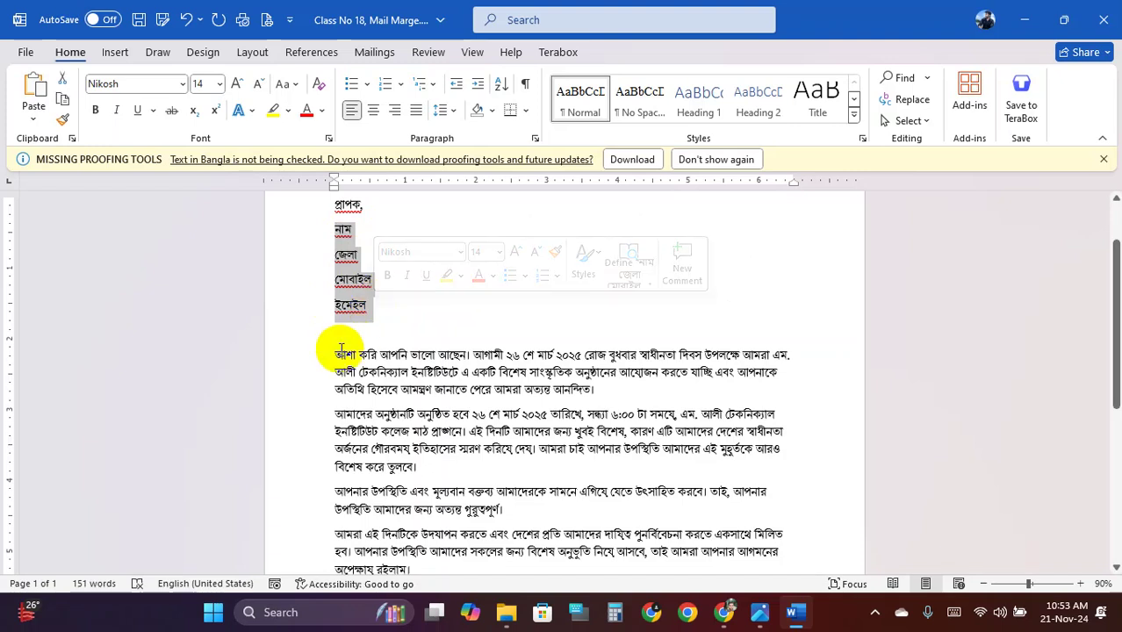
pyautogui.moveTo(335, 354); pyautogui.dragTo(538, 534)
pyautogui.click(418, 439)
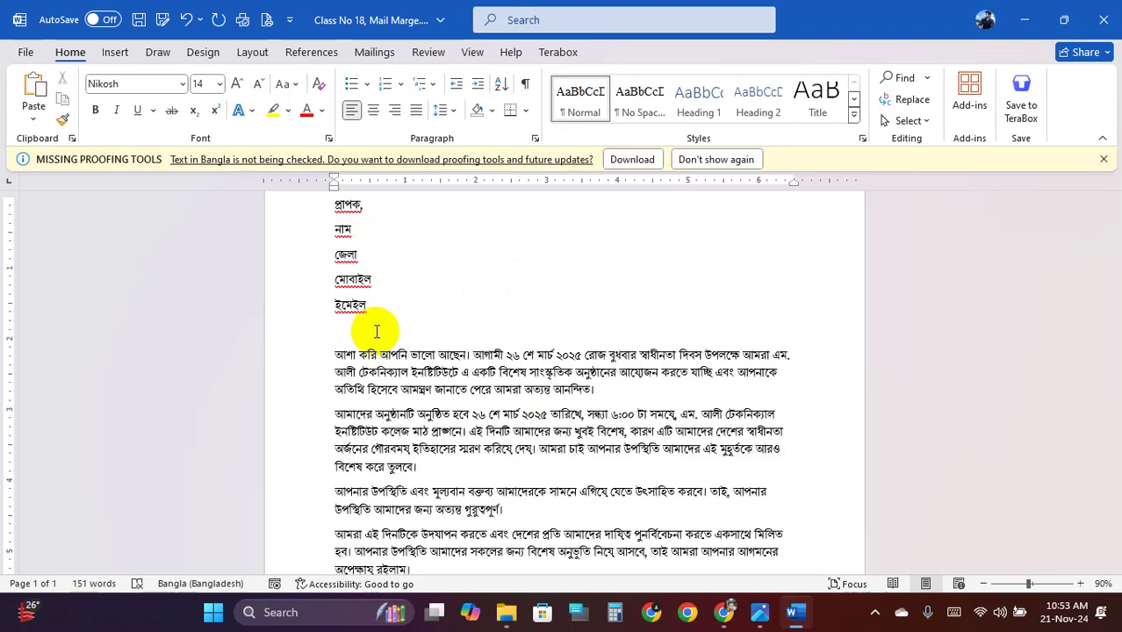
pyautogui.click(353, 256)
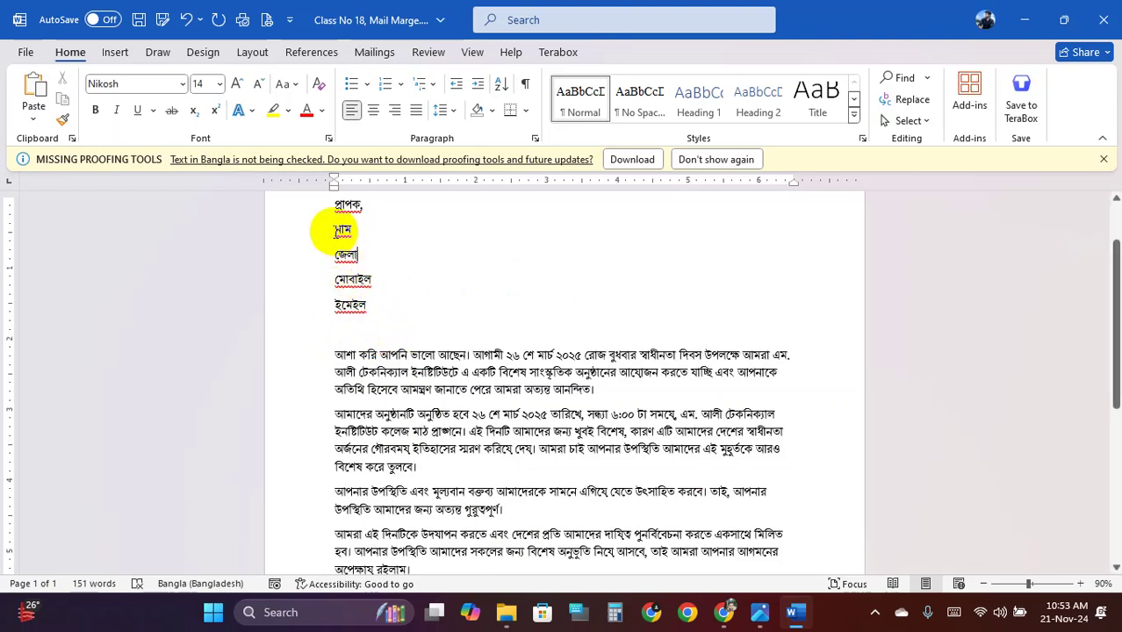
pyautogui.moveTo(335, 230); pyautogui.dragTo(374, 302)
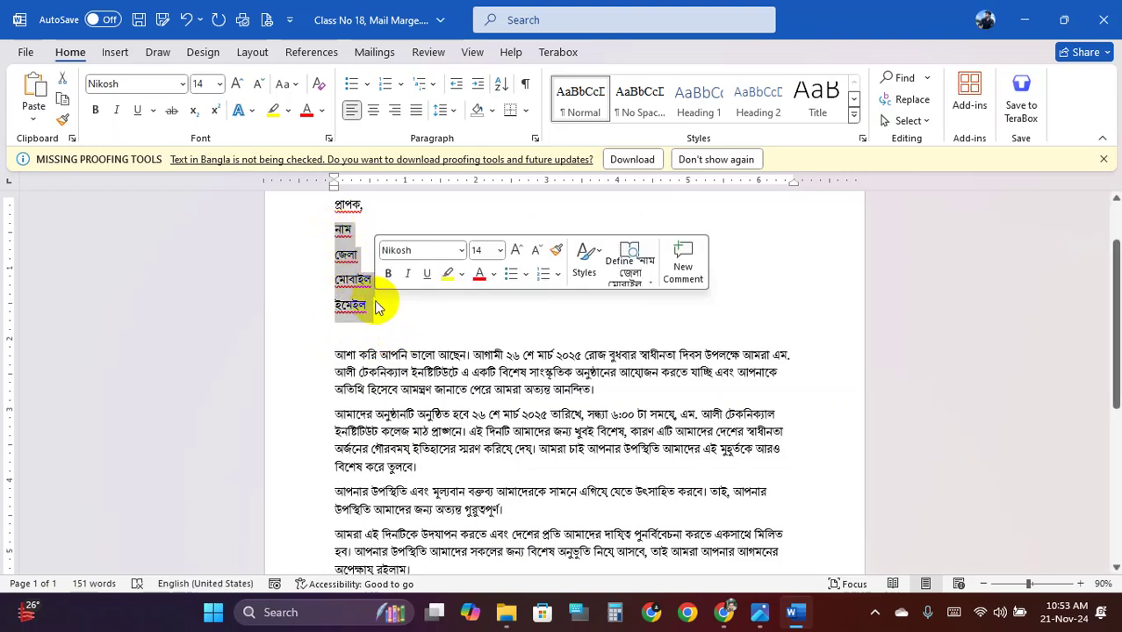
pyautogui.click(359, 261)
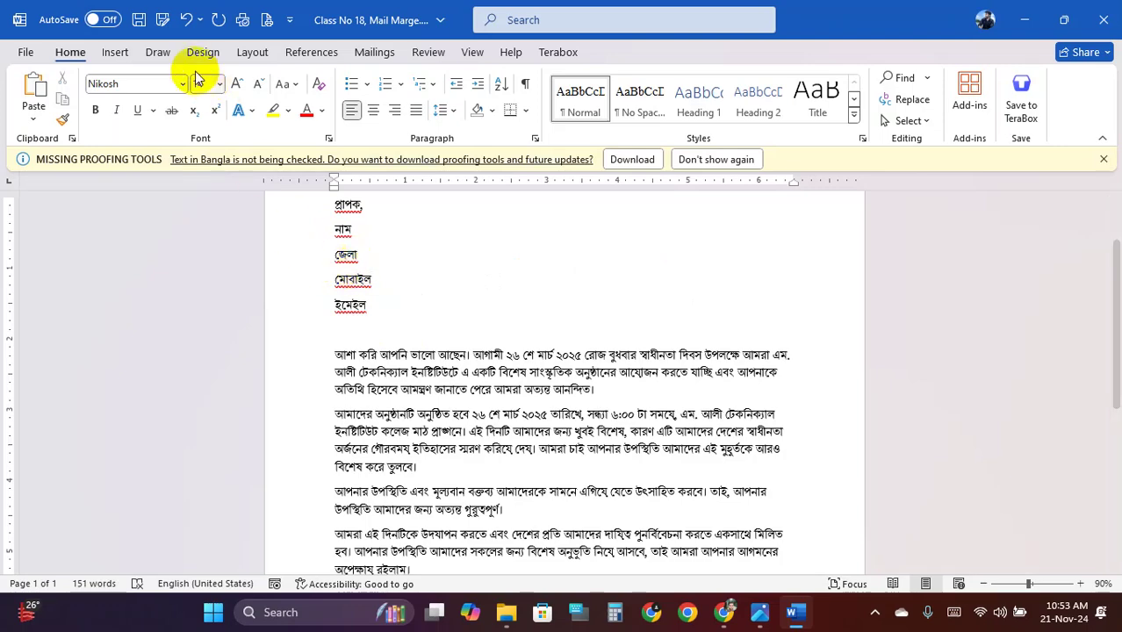
pyautogui.click(139, 20)
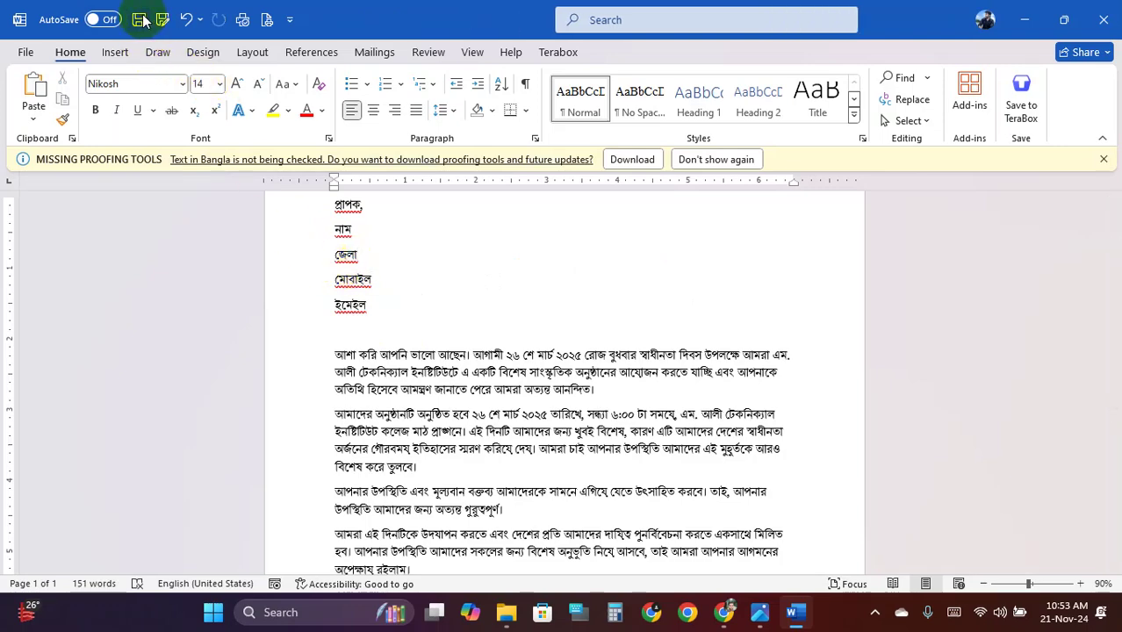
pyautogui.click(1104, 20)
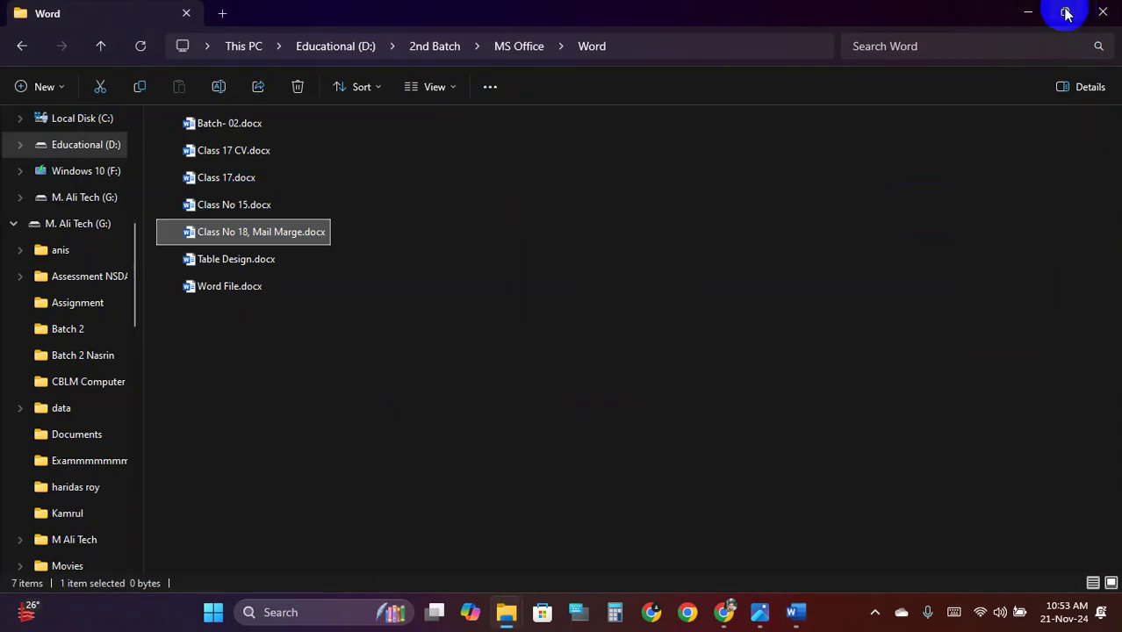
# Minimize File Explorer, look through Student Data for ID Card.xlsx, then close it and Excel
pyautogui.click(1029, 13)
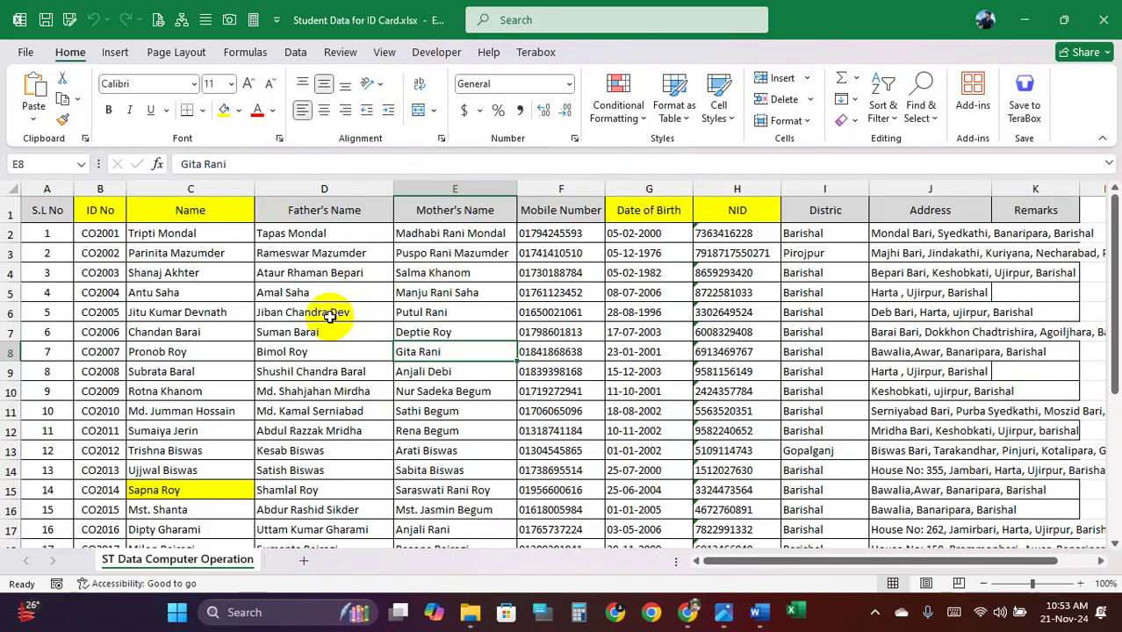
pyautogui.scroll(-6, 321, 326)
pyautogui.scroll(6, 325, 321)
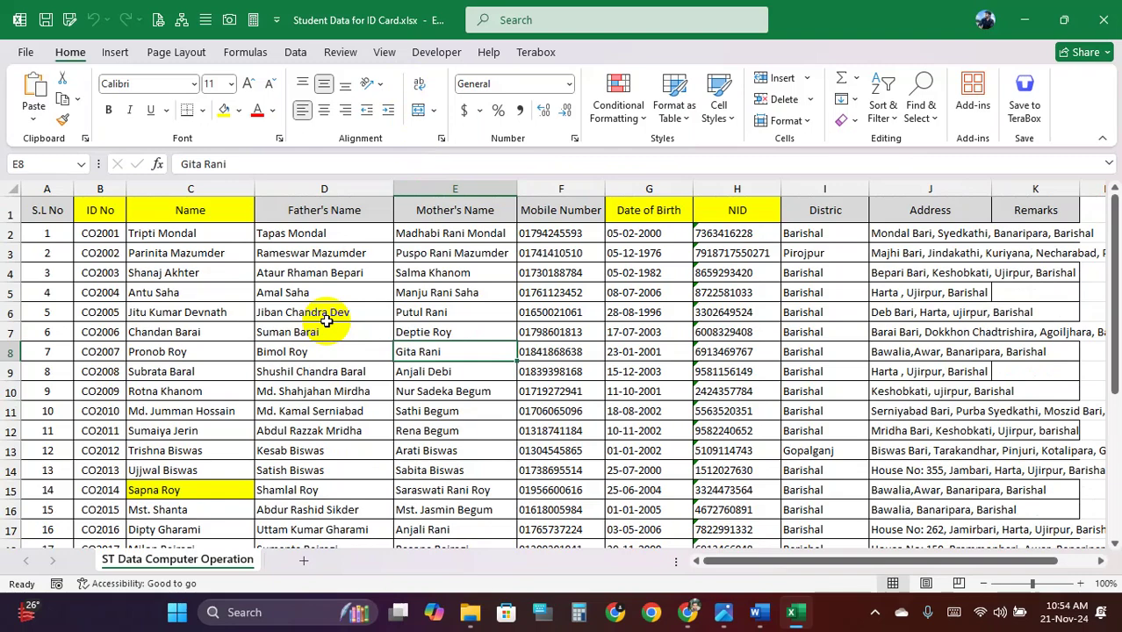
pyautogui.click(1106, 14)
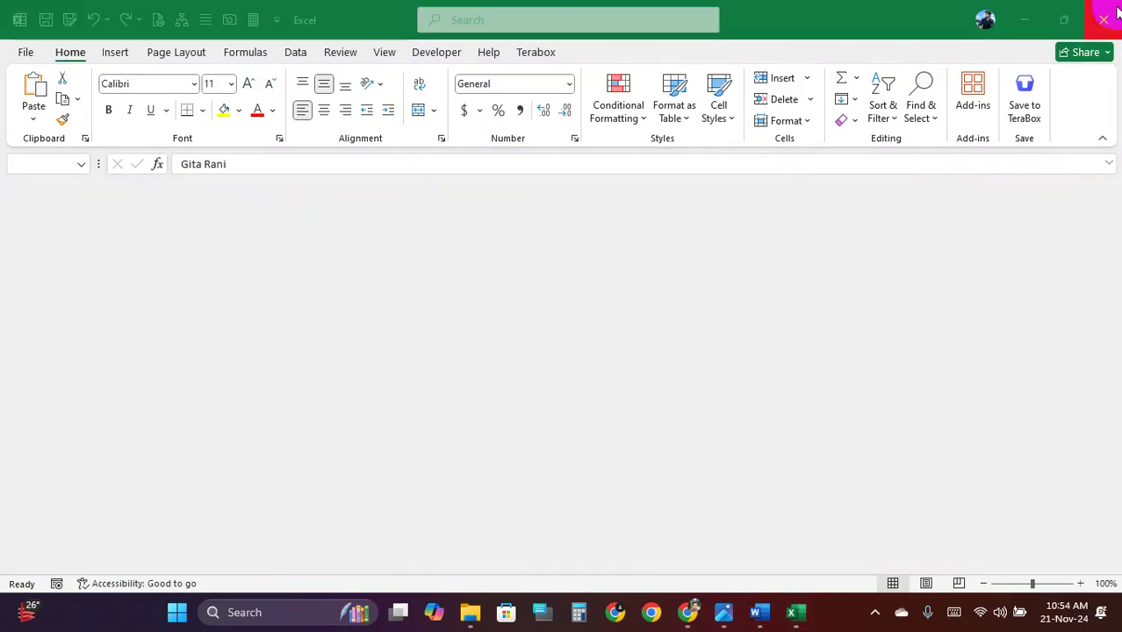
pyautogui.click(1114, 12)
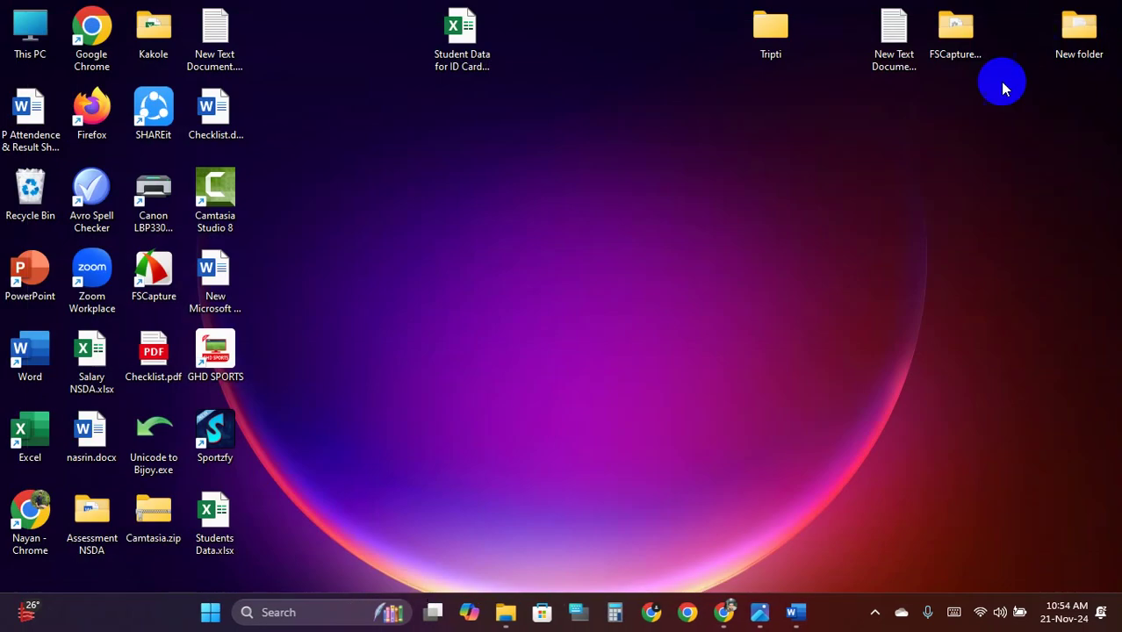
# Create a new Word document on the desktop named Mail Marge Receipant.docx
pyautogui.rightClick(411, 144)
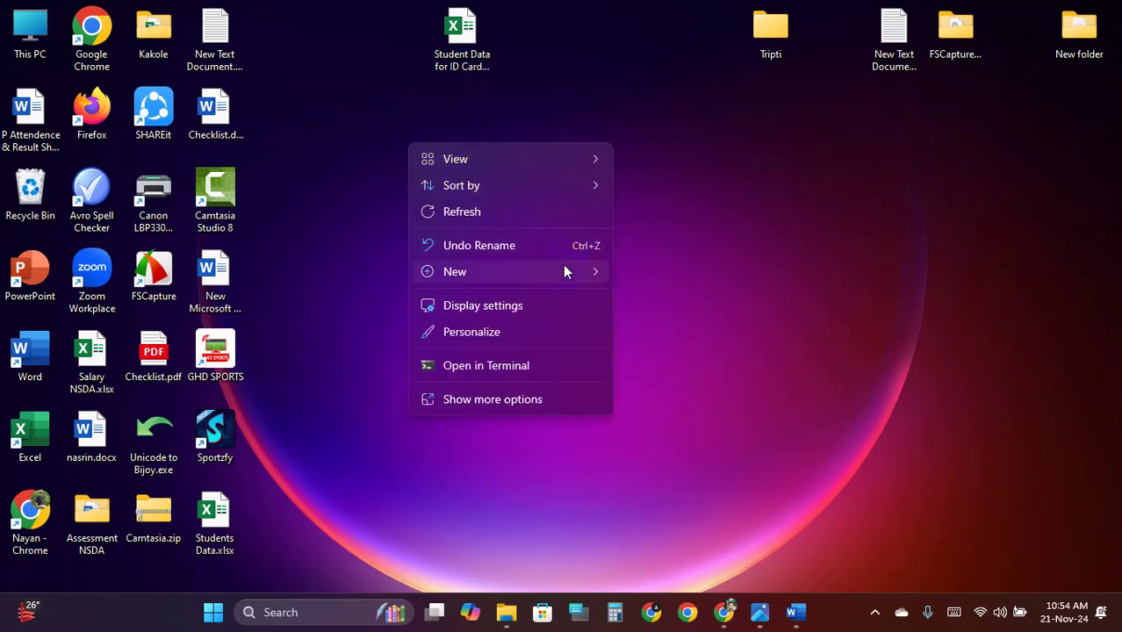
pyautogui.moveTo(583, 274)
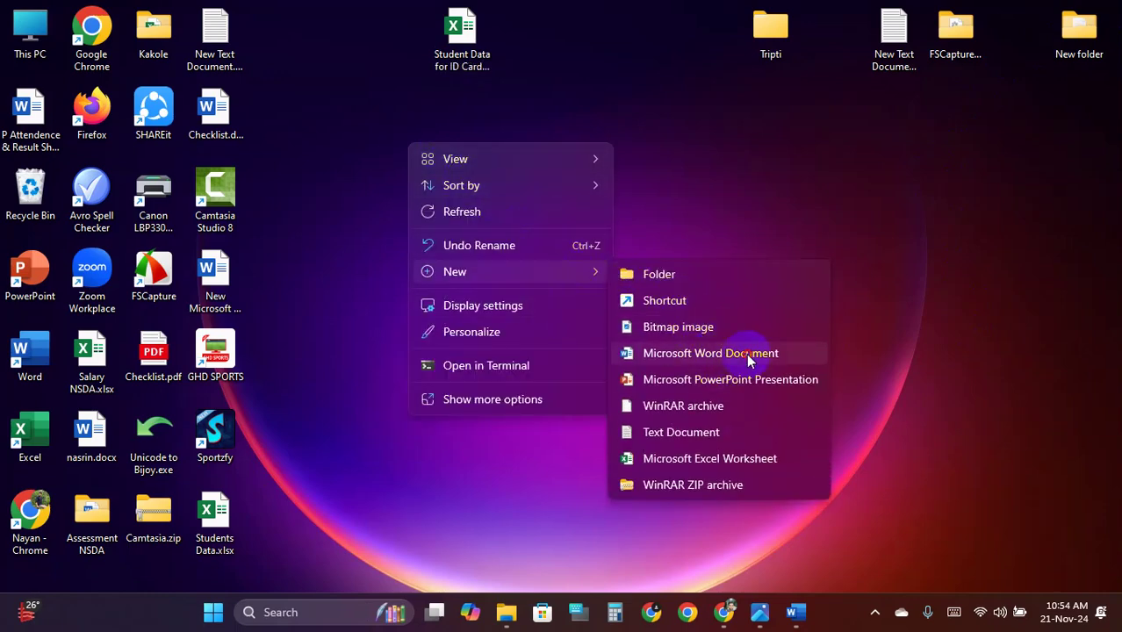
pyautogui.click(747, 354)
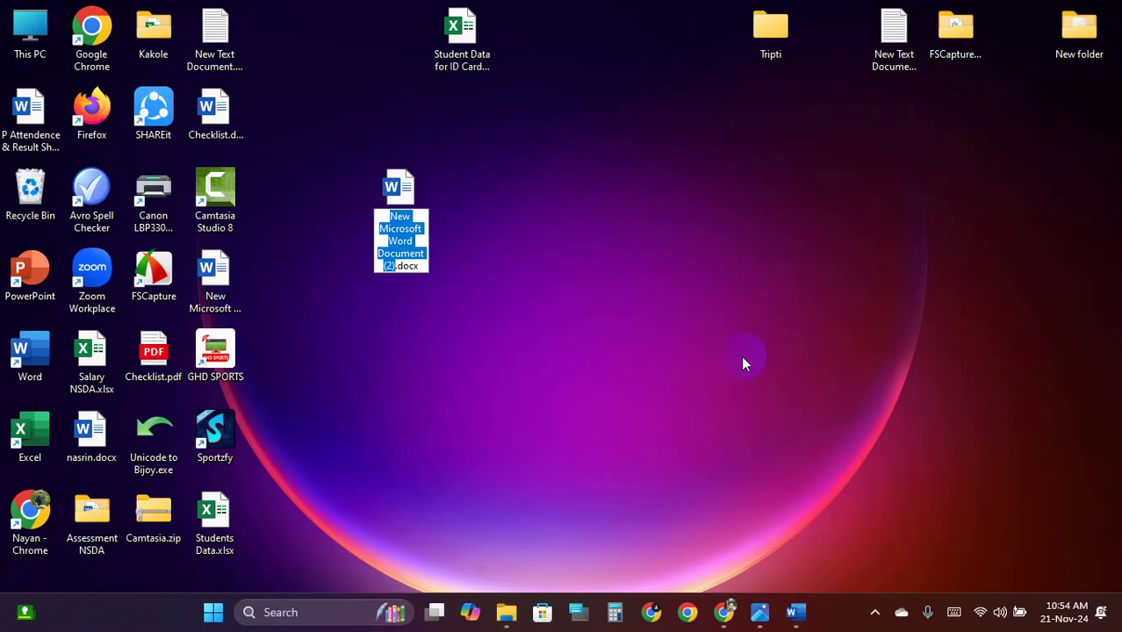
pyautogui.write('Mail Marge Rece')
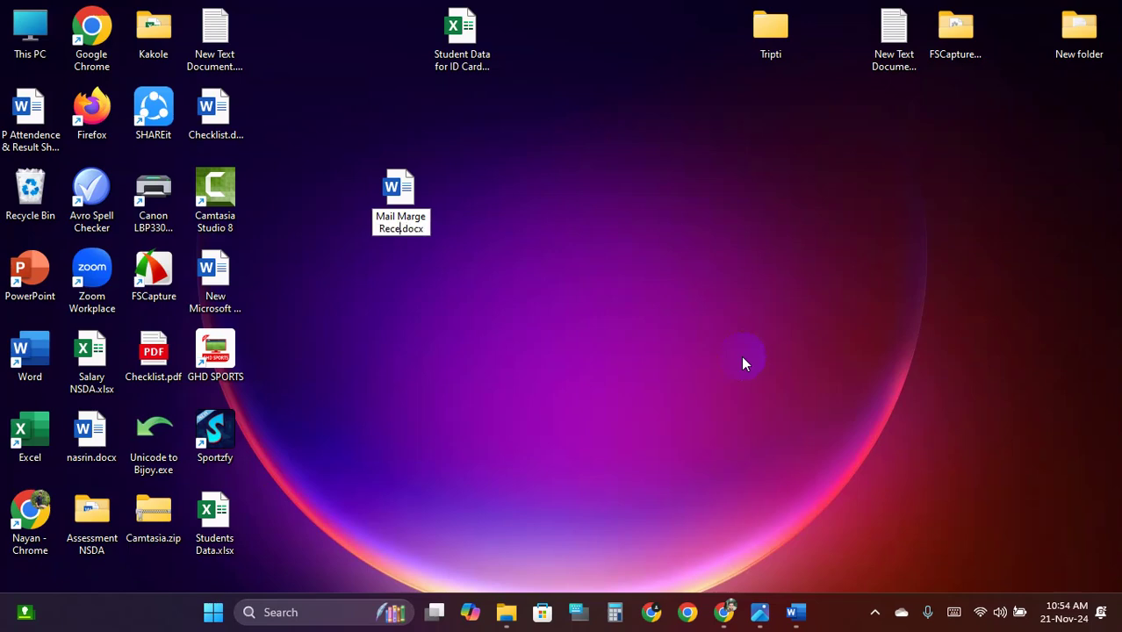
pyautogui.write('ipan')
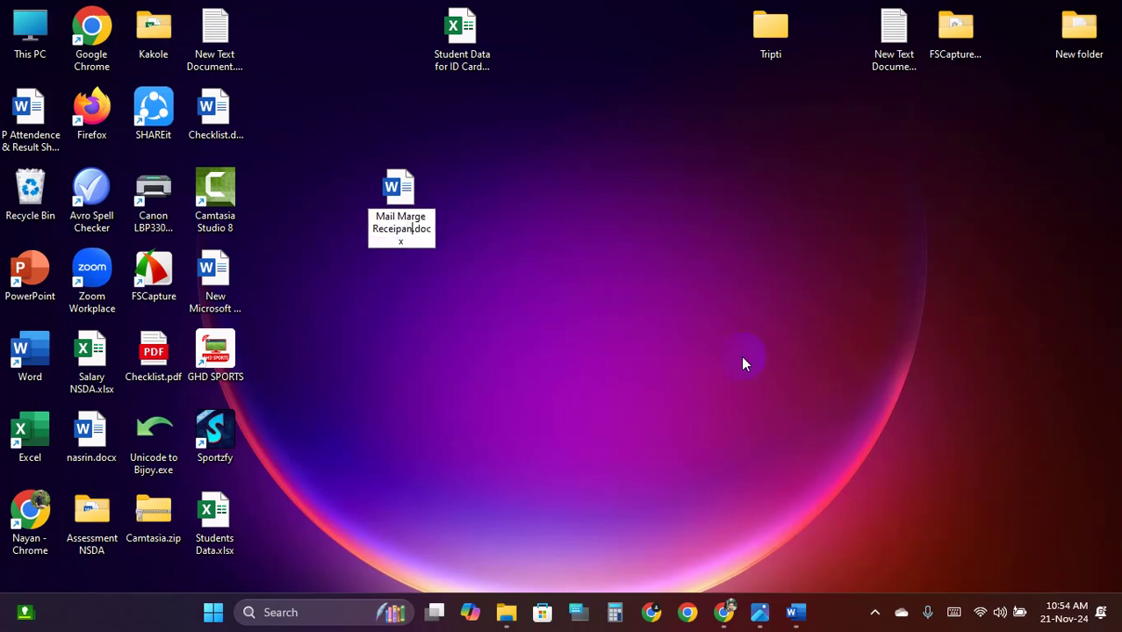
pyautogui.write('t')
pyautogui.press('Return')
pyautogui.press('Return')
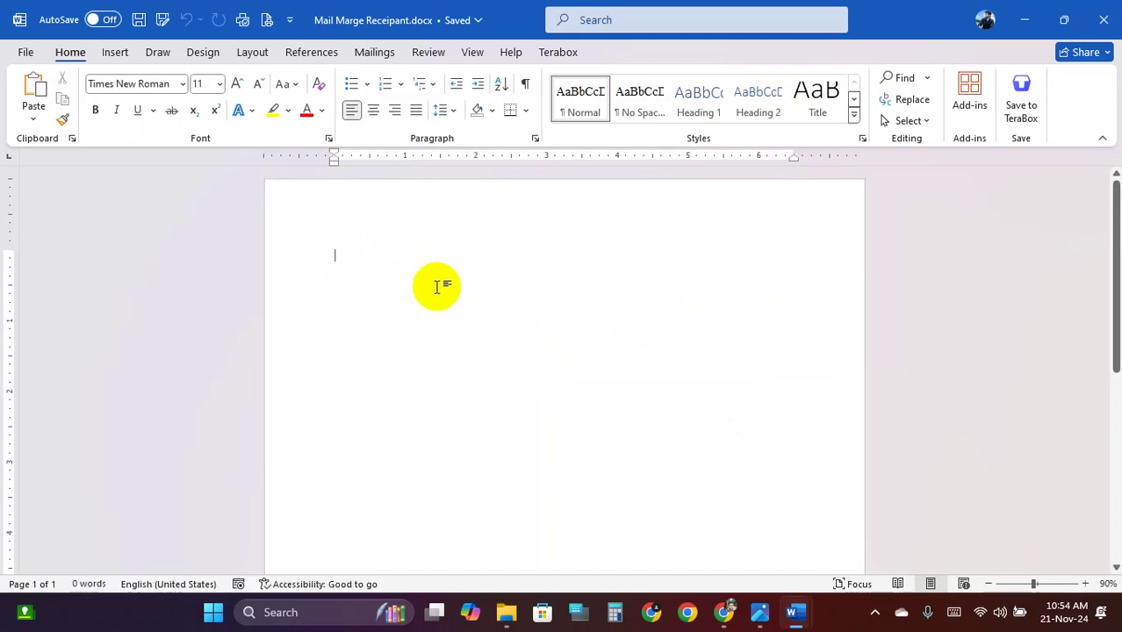
# Insert a four-column, four-row table and make its rows taller
pyautogui.click(115, 52)
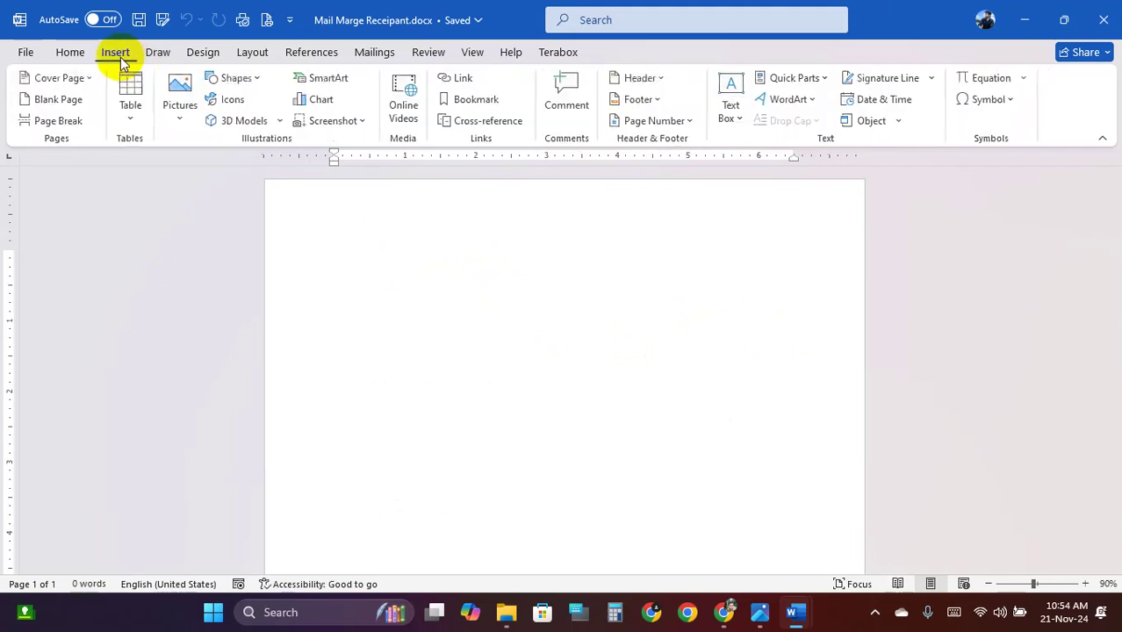
pyautogui.click(134, 123)
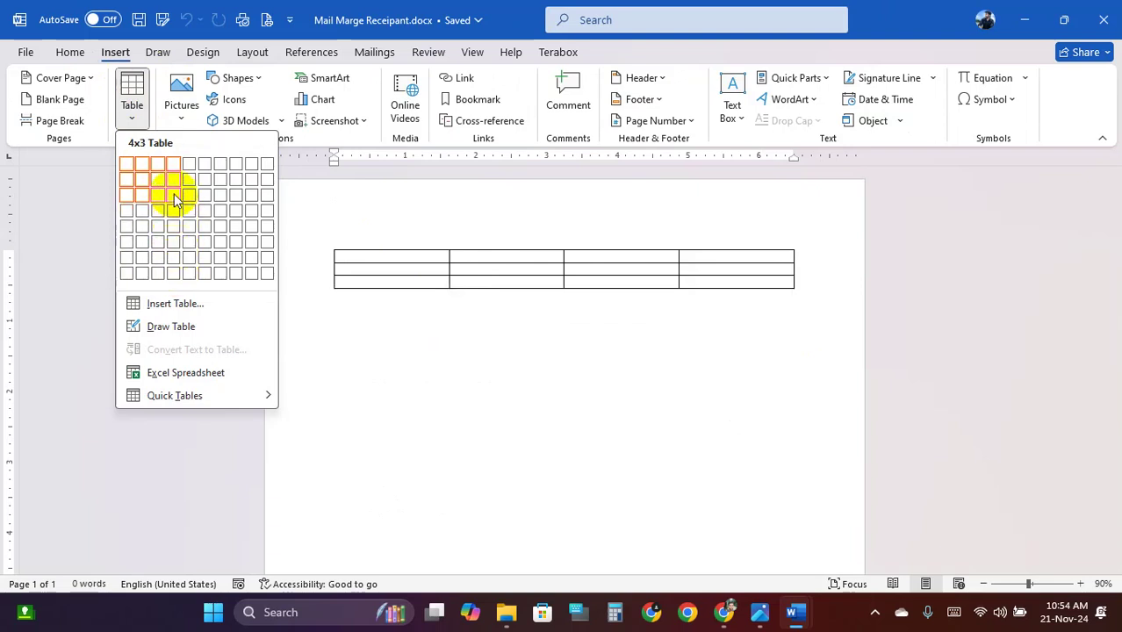
pyautogui.click(175, 213)
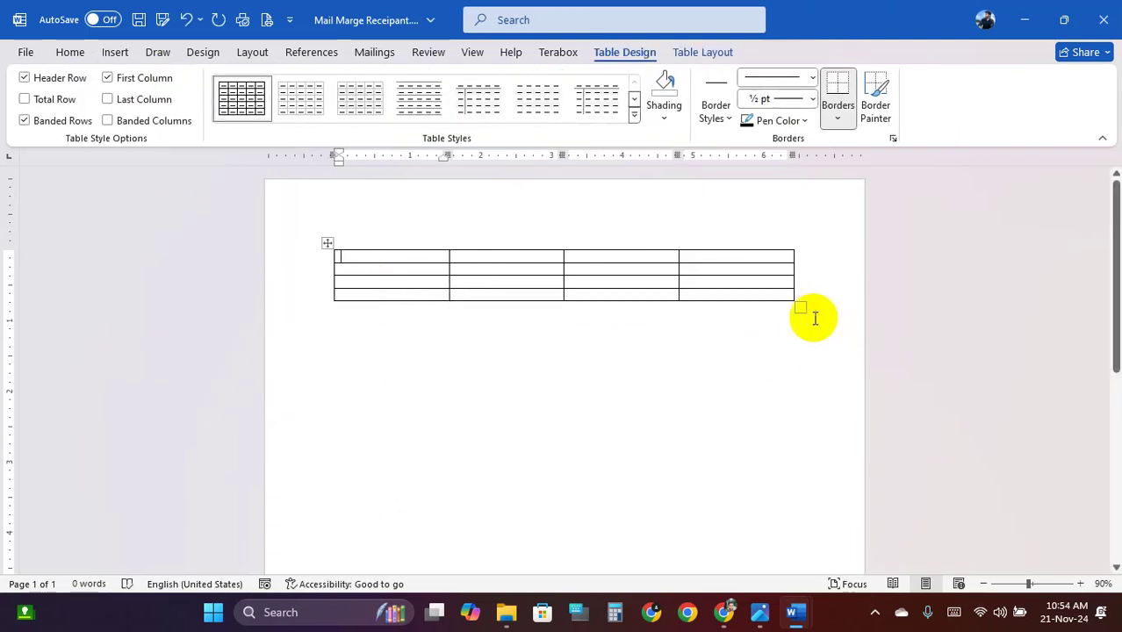
pyautogui.moveTo(800, 309); pyautogui.dragTo(793, 396)
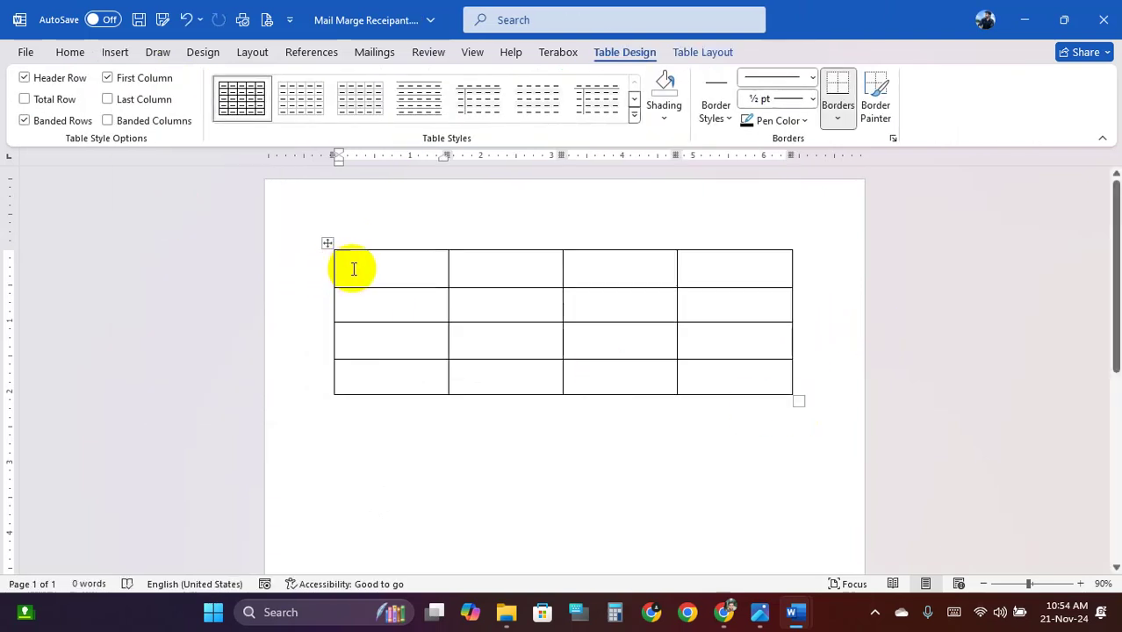
# Type the header cells নাম, জেলা, মোবাইল নাম্বার and ইমেইল
pyautogui.click(353, 269)
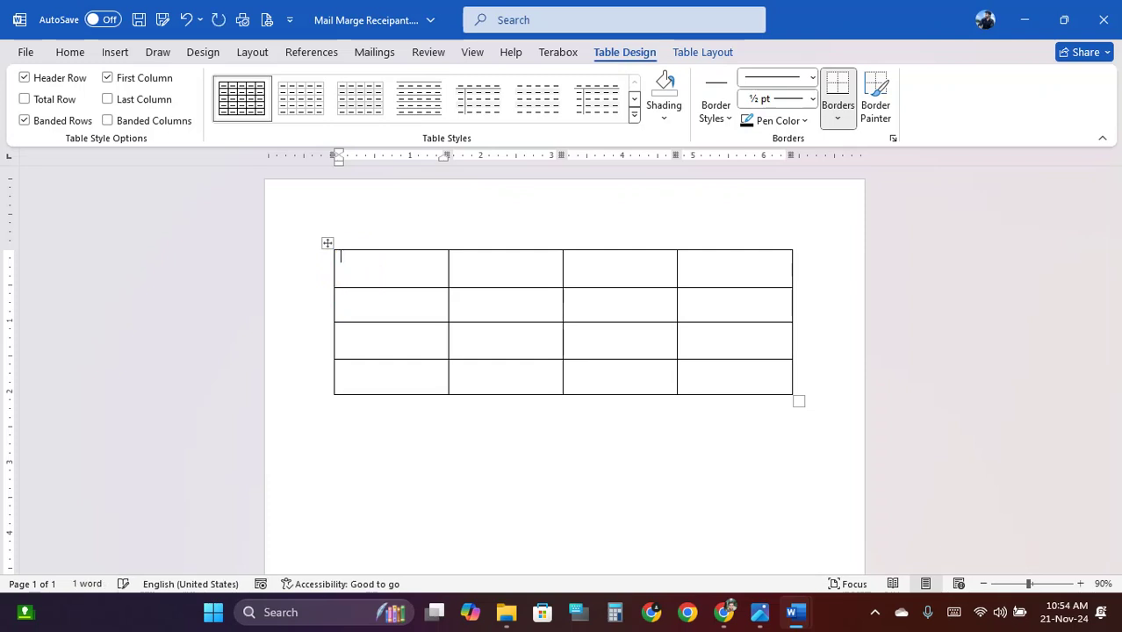
pyautogui.write('nam')
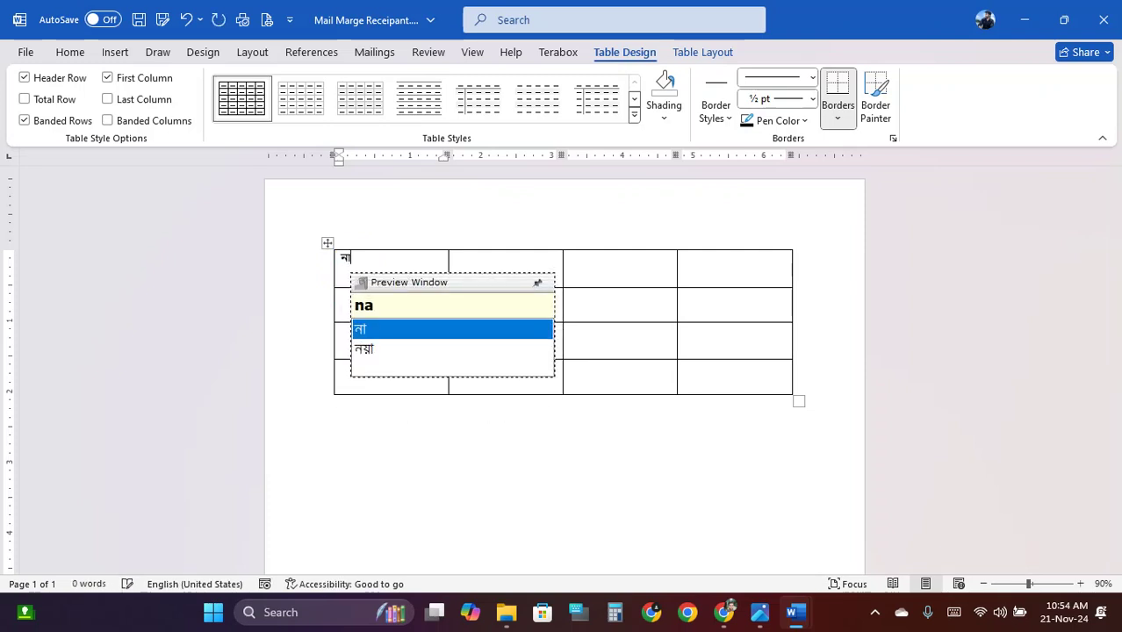
pyautogui.press('Tab')
pyautogui.write('jela')
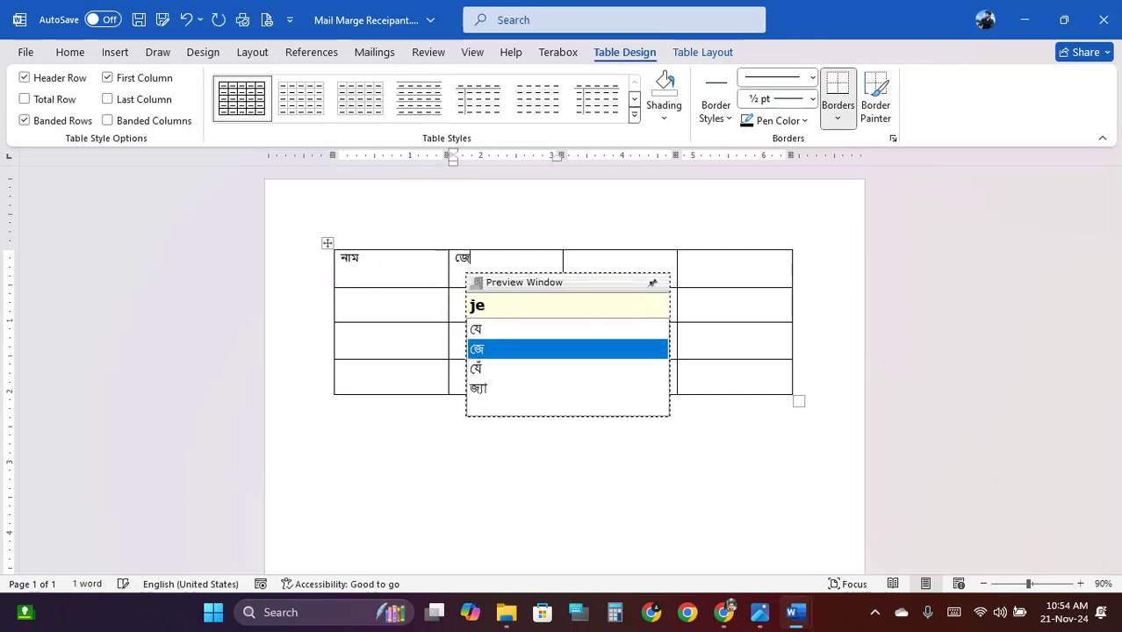
pyautogui.press('Tab')
pyautogui.write('mObail')
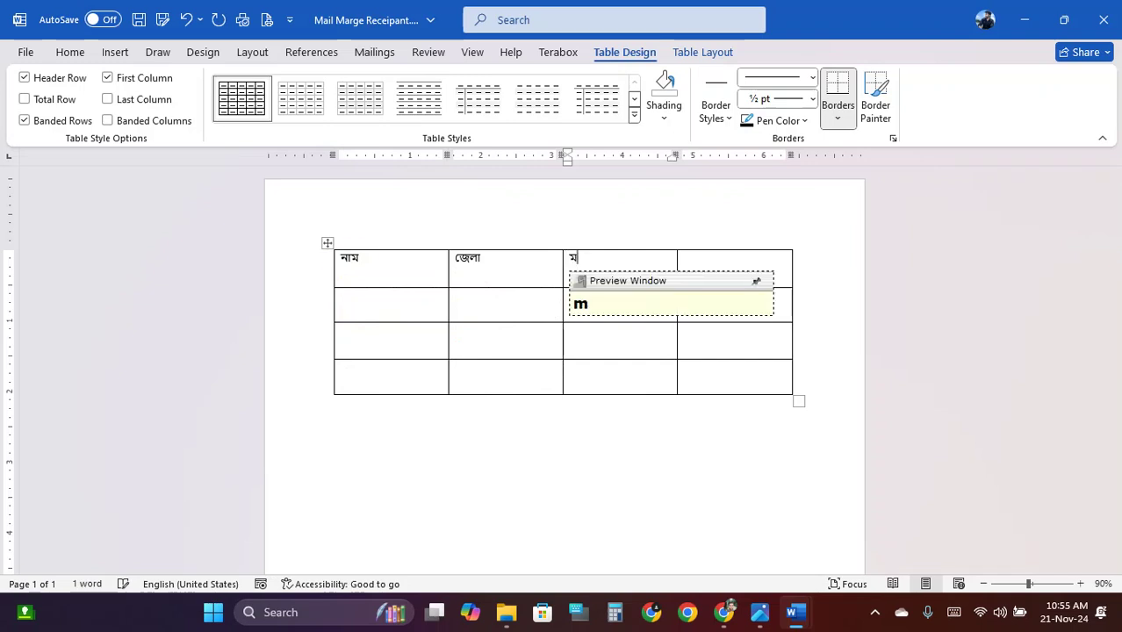
pyautogui.write(' nmbar')
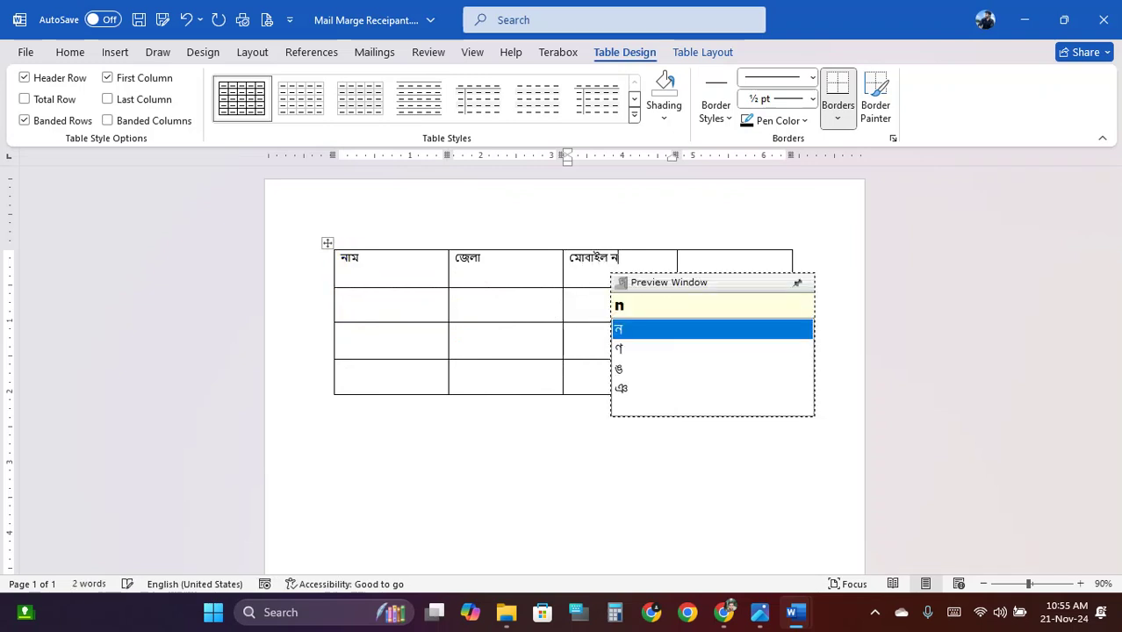
pyautogui.press('BackSpace')
pyautogui.press('BackSpace')
pyautogui.press('BackSpace')
pyautogui.press('BackSpace')
pyautogui.press('BackSpace')
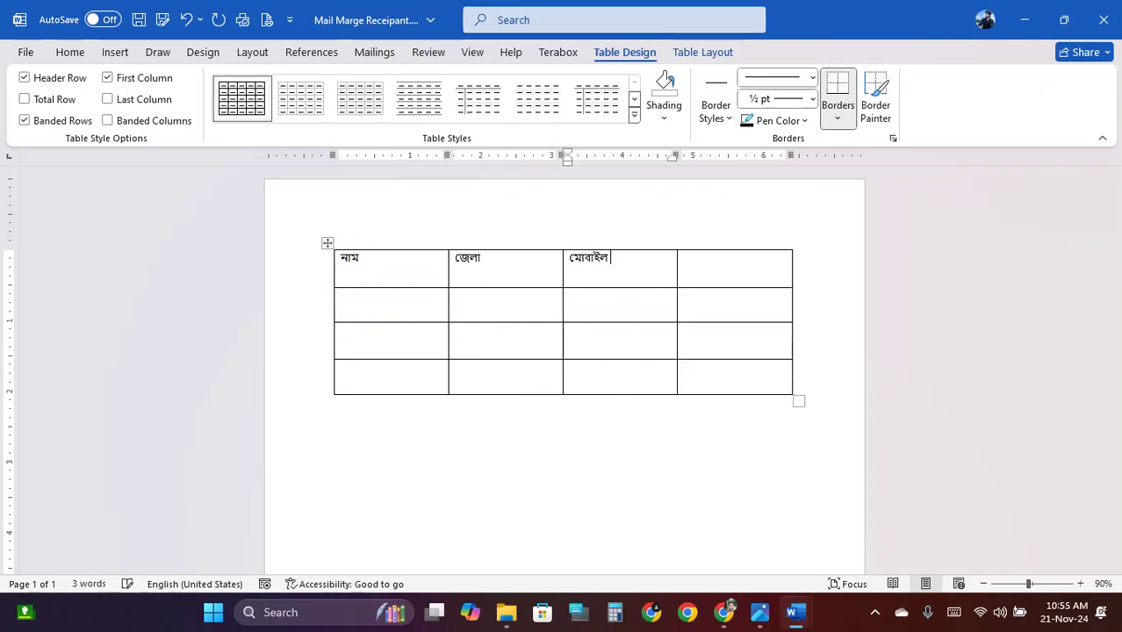
pyautogui.write('nambar')
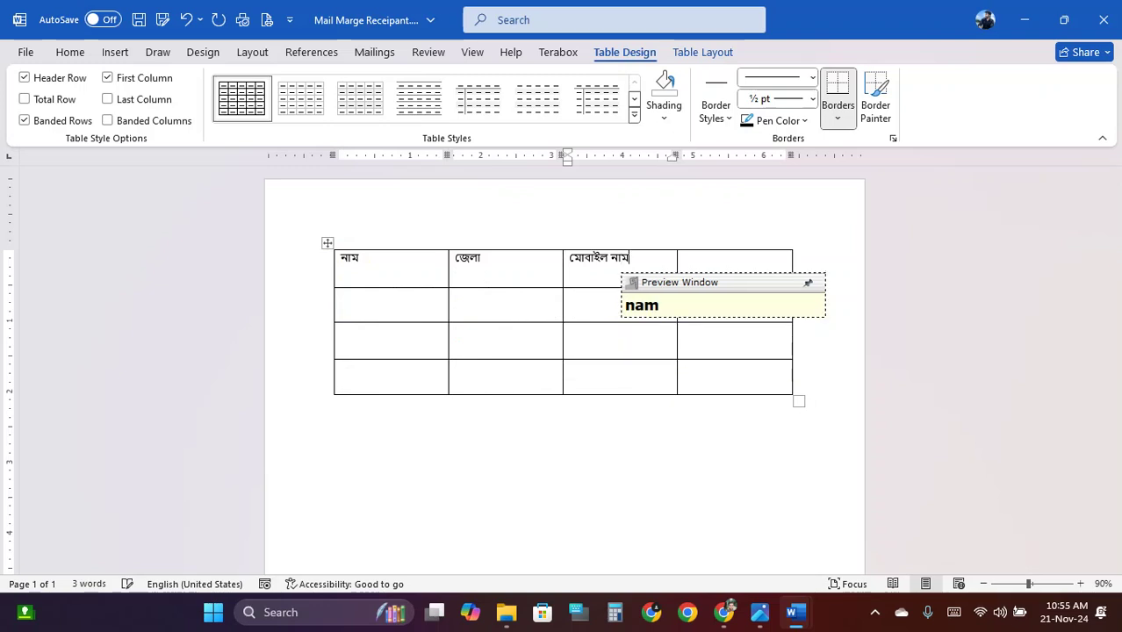
pyautogui.press('Tab')
pyautogui.write('imeil')
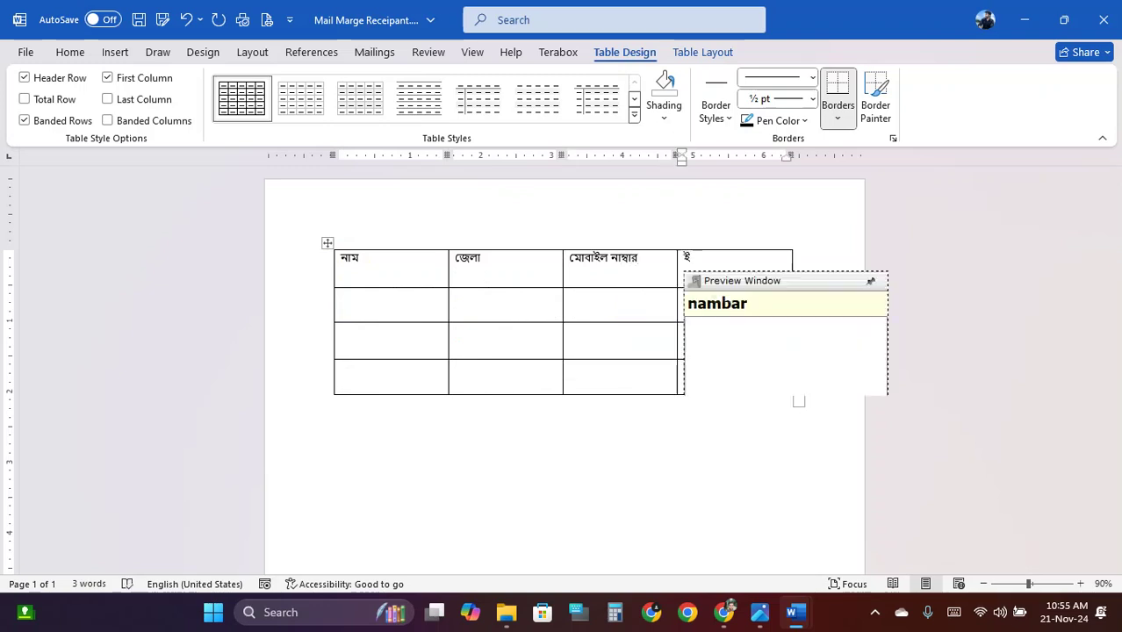
pyautogui.press('space')
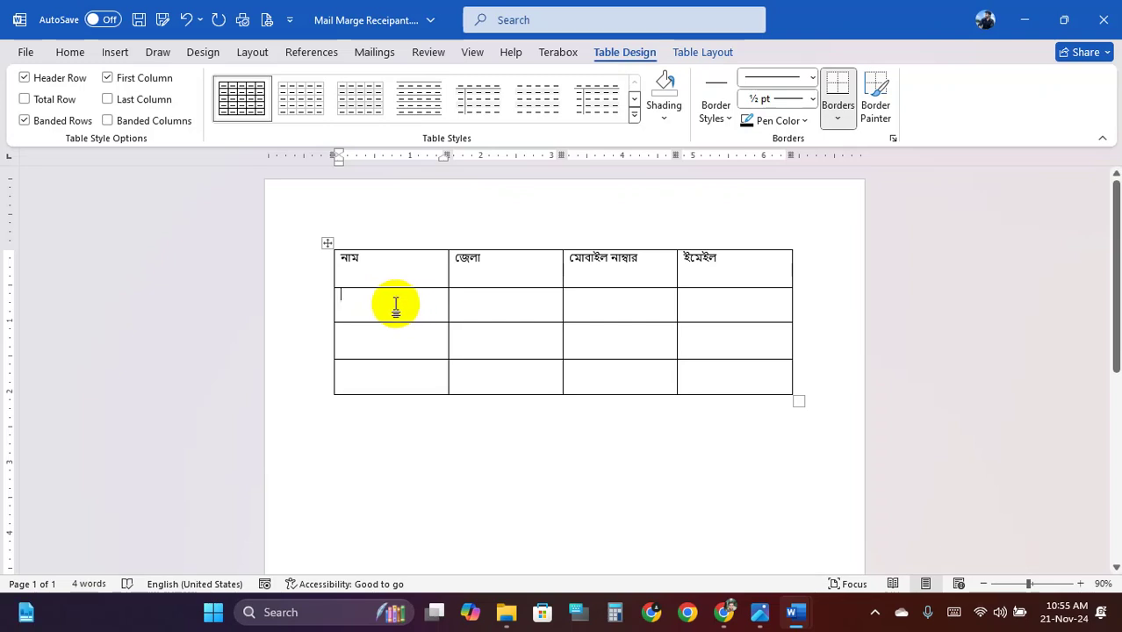
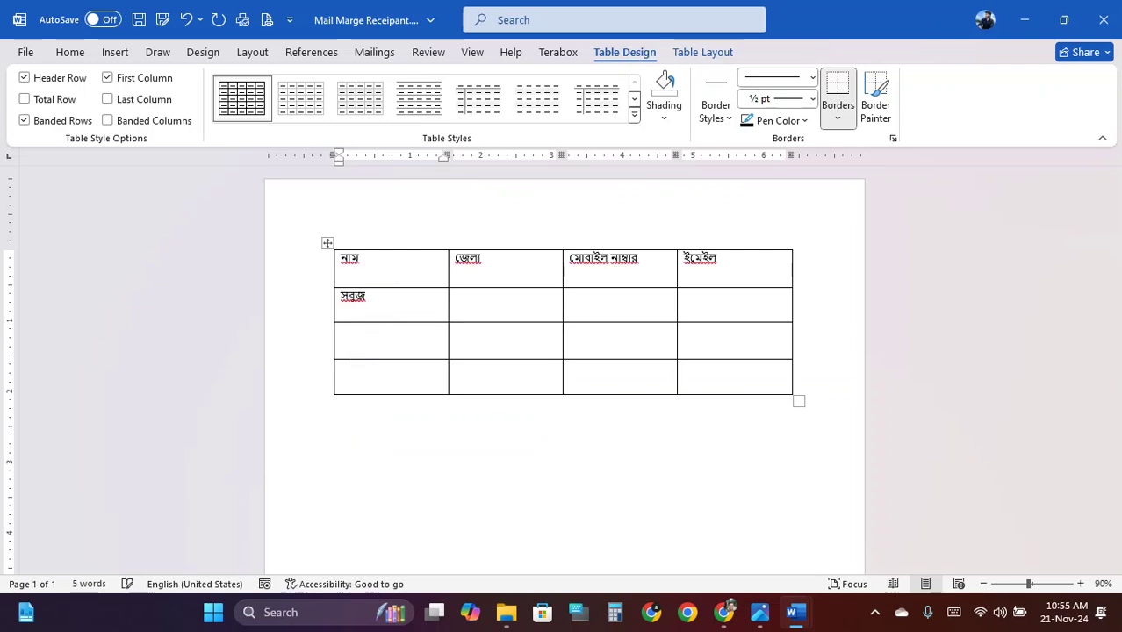
# Enter the first recipient's name, district and mobile number in row 2
pyautogui.click(455, 296)
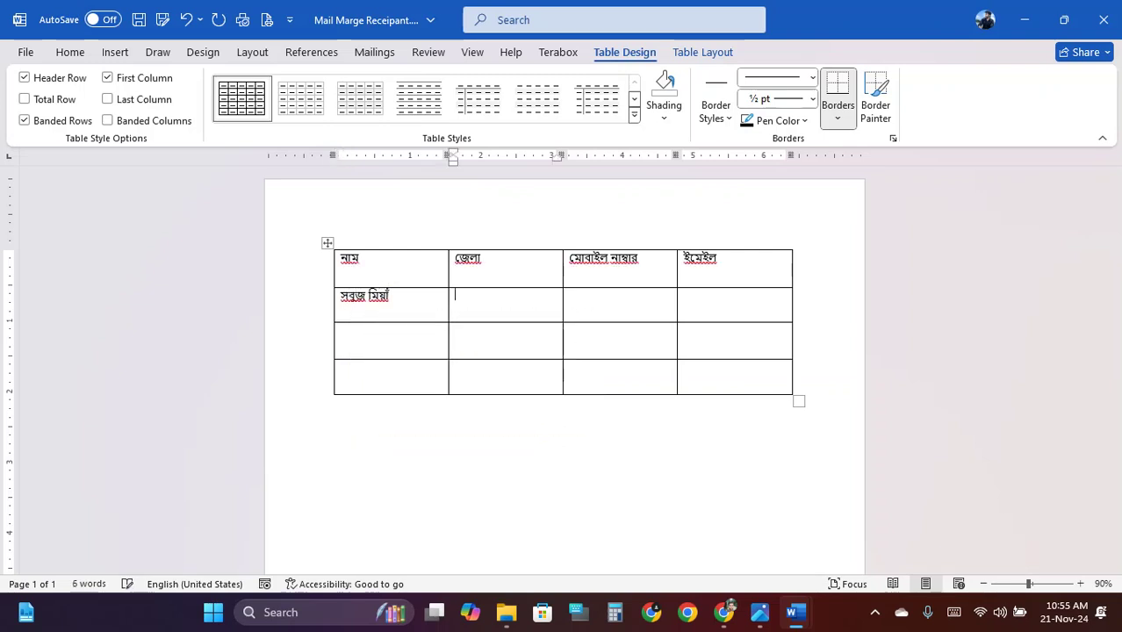
pyautogui.write('borishal')
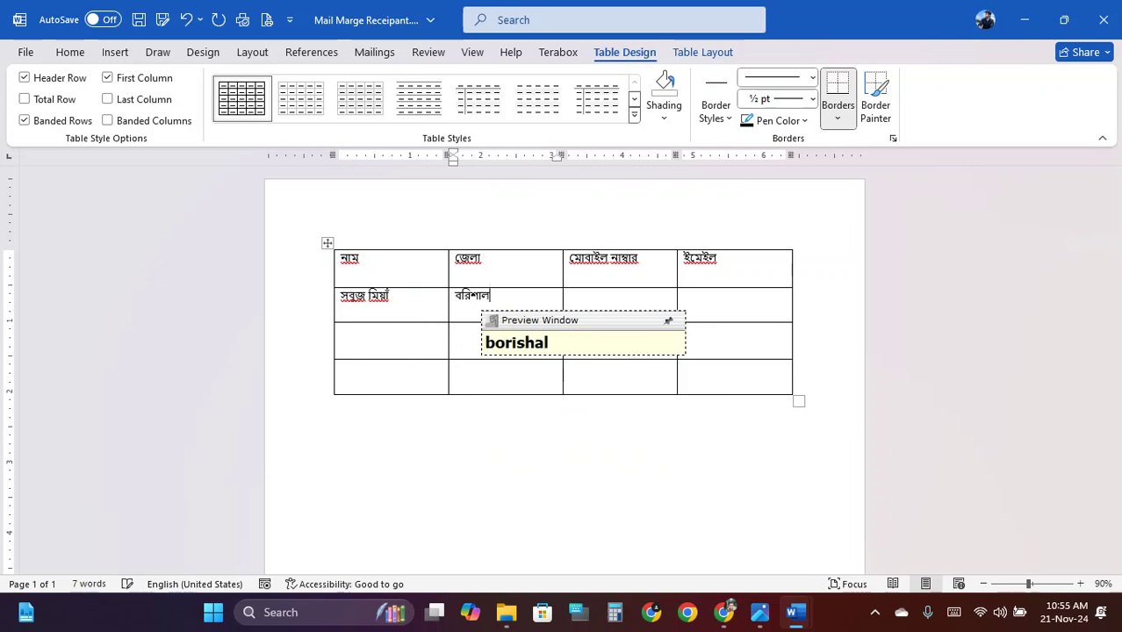
pyautogui.press('space')
pyautogui.click(571, 296)
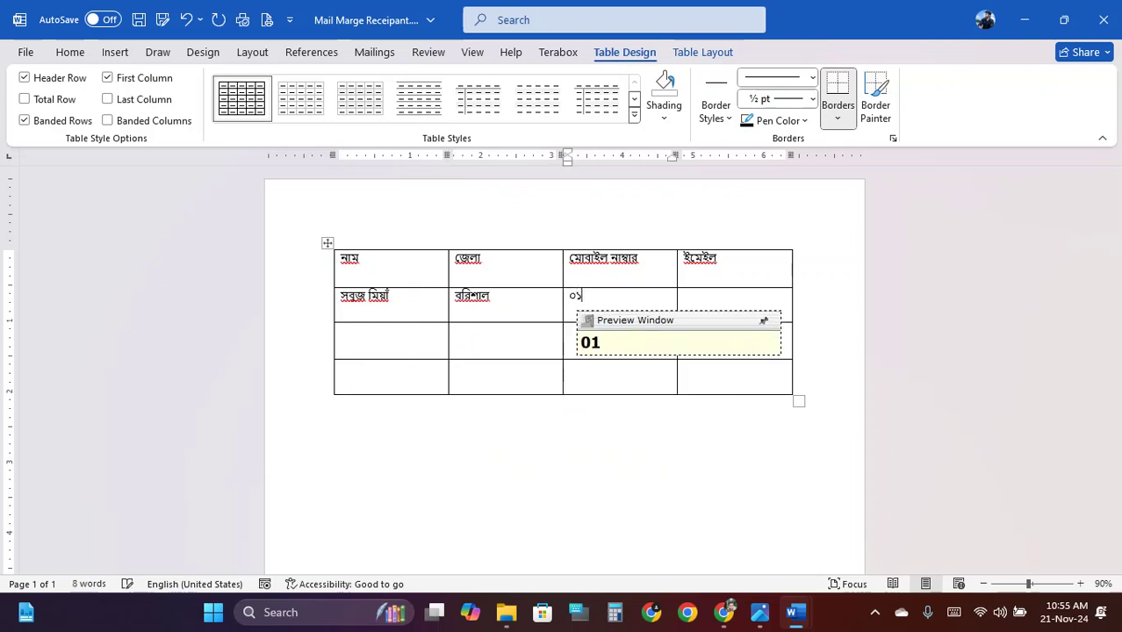
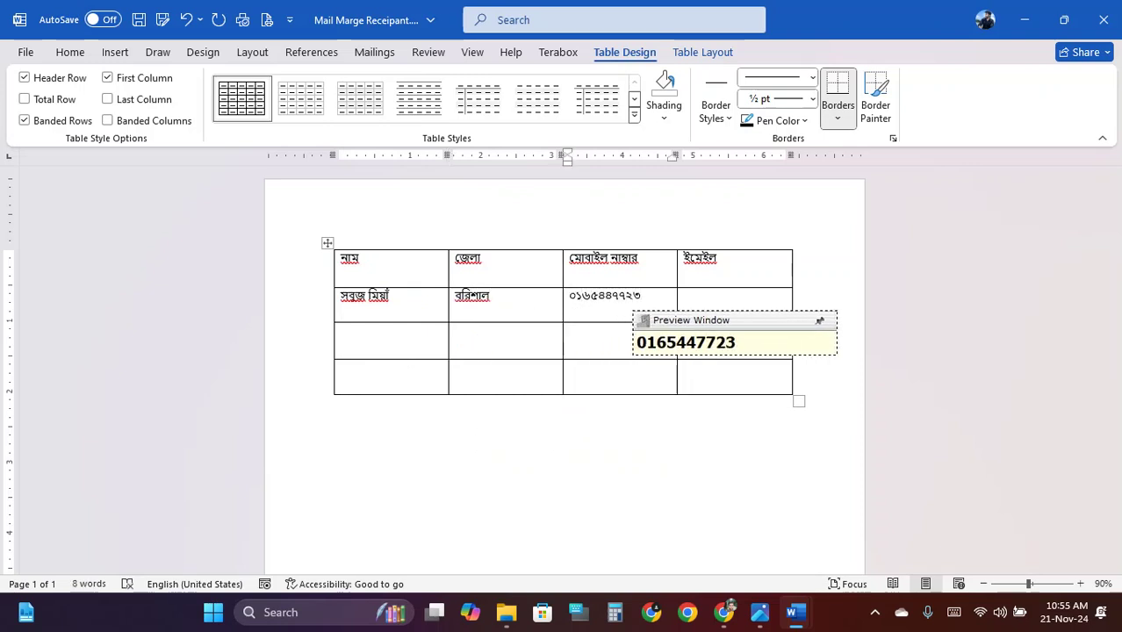
pyautogui.click(685, 296)
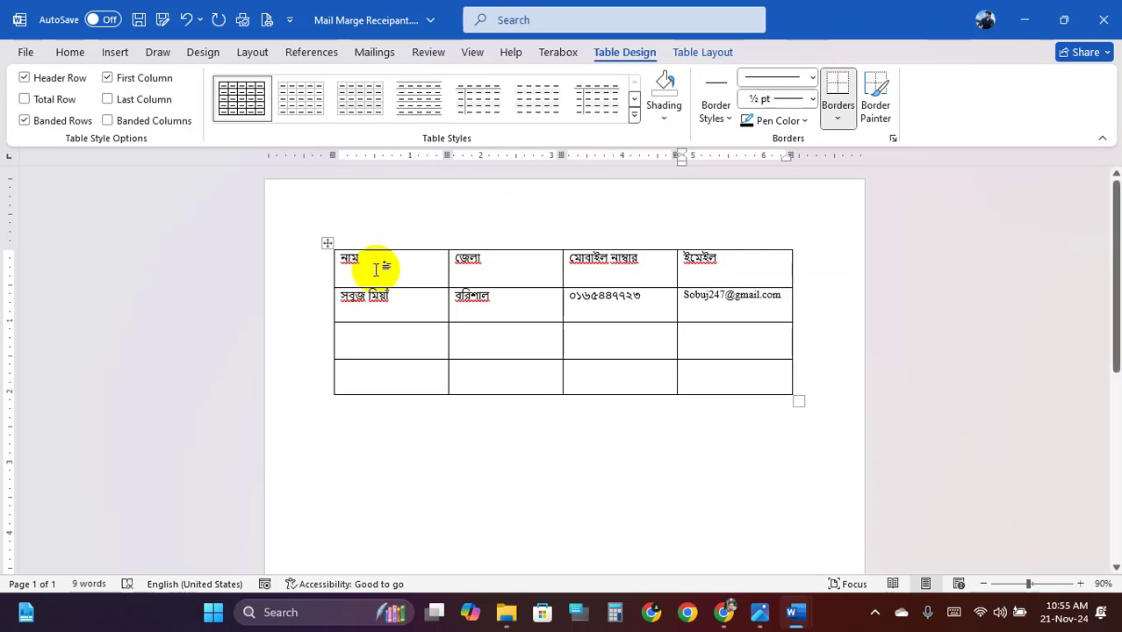
# Check the filled recipient rows and save Mail Marge Receipant.docx
pyautogui.click(1083, 586)
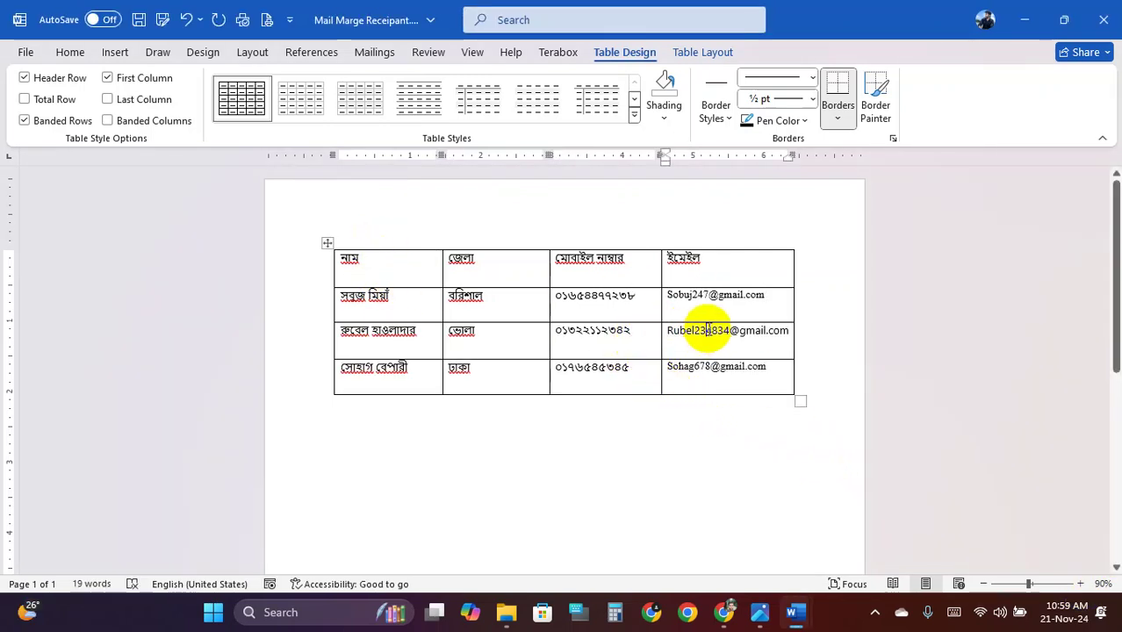
pyautogui.click(510, 318)
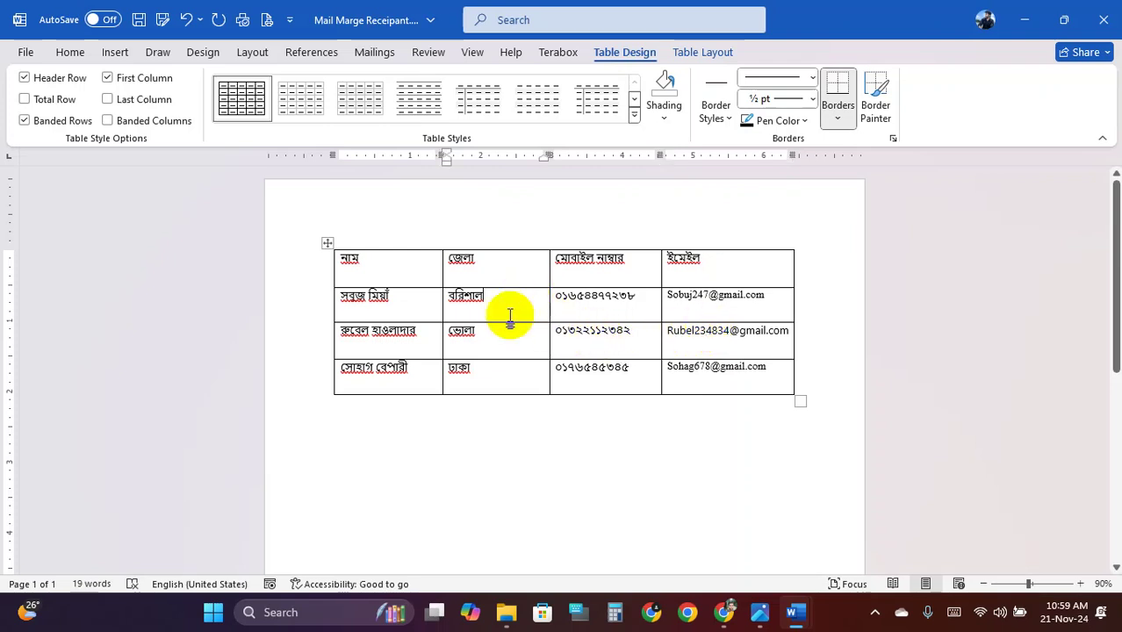
pyautogui.click(590, 332)
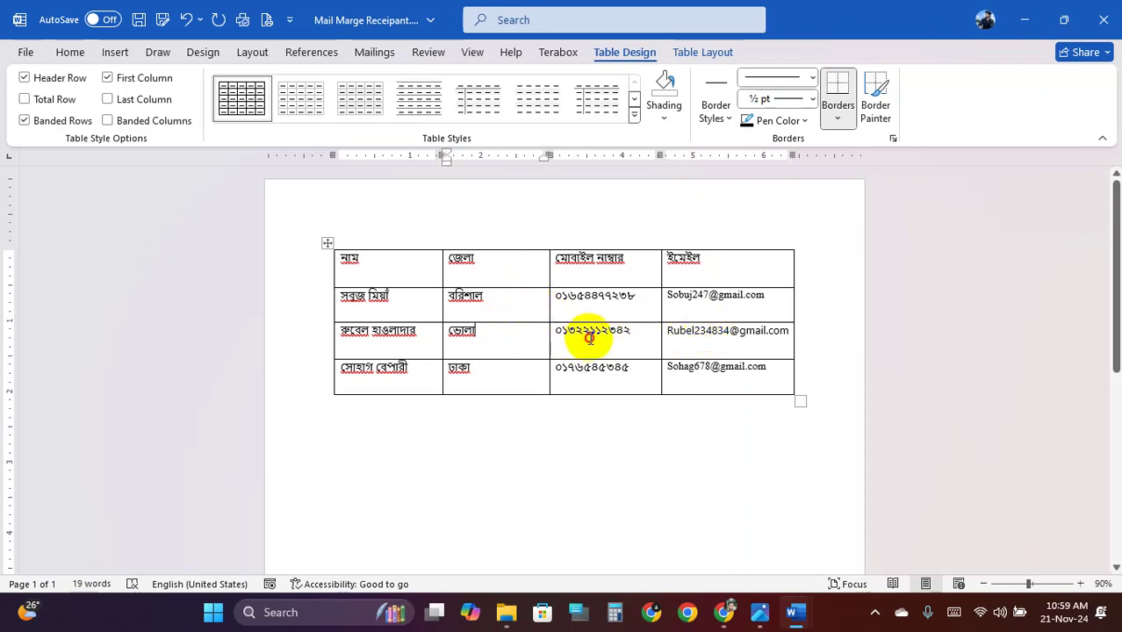
pyautogui.click(411, 310)
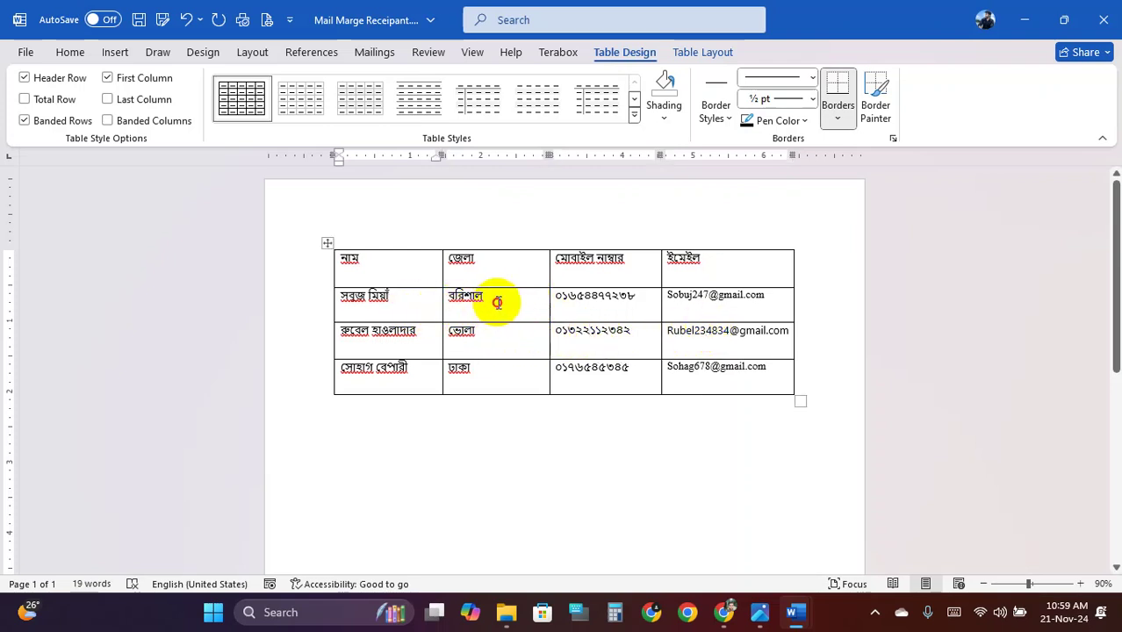
pyautogui.click(497, 302)
pyautogui.click(641, 297)
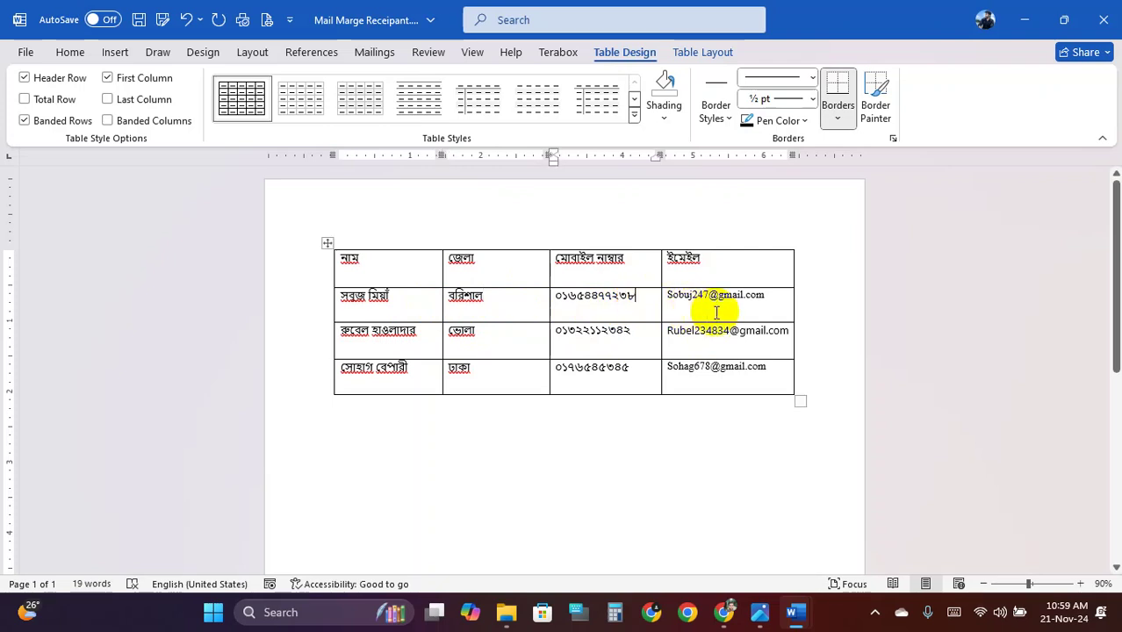
pyautogui.click(721, 312)
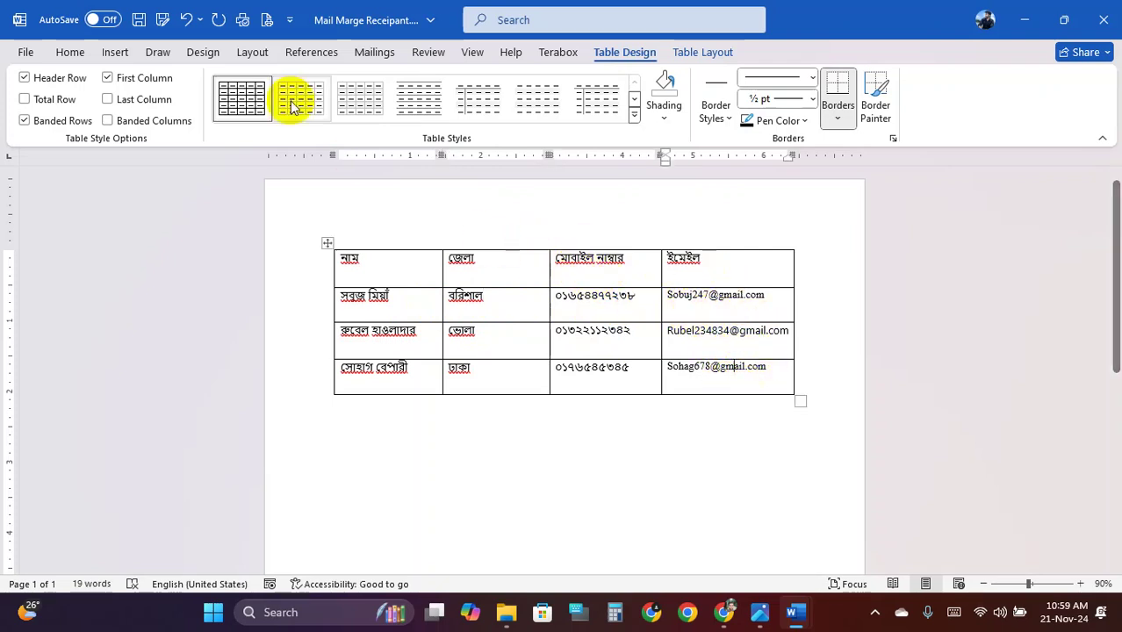
pyautogui.click(140, 19)
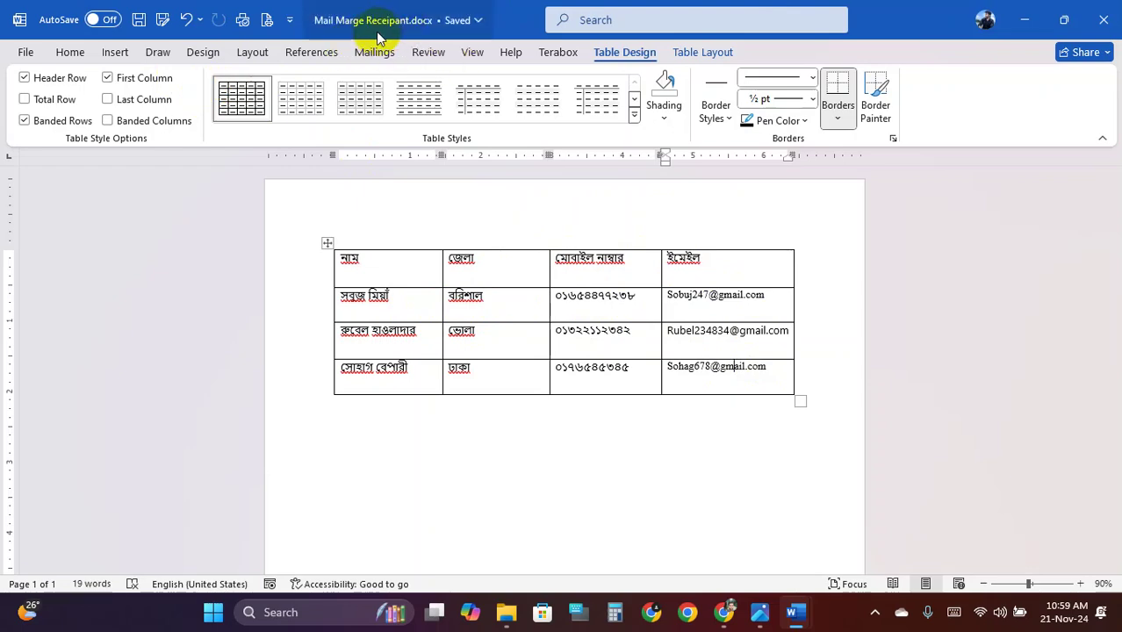
# Close the recipient table and replace the letter's নাম–ইমেইল lines with one empty line
pyautogui.click(1104, 16)
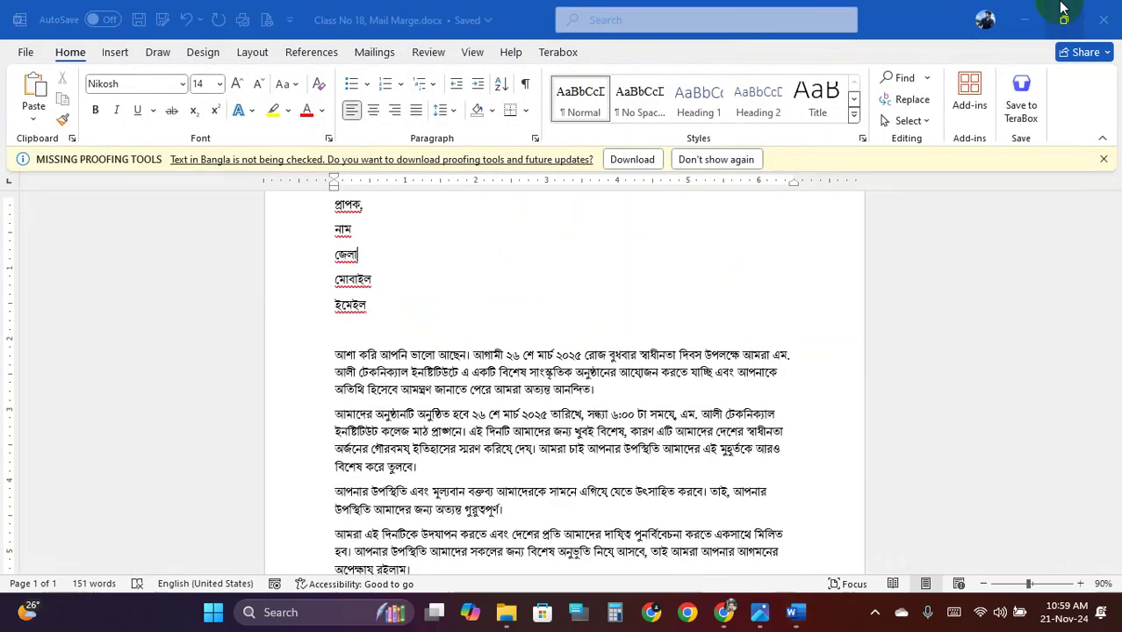
pyautogui.click(340, 229)
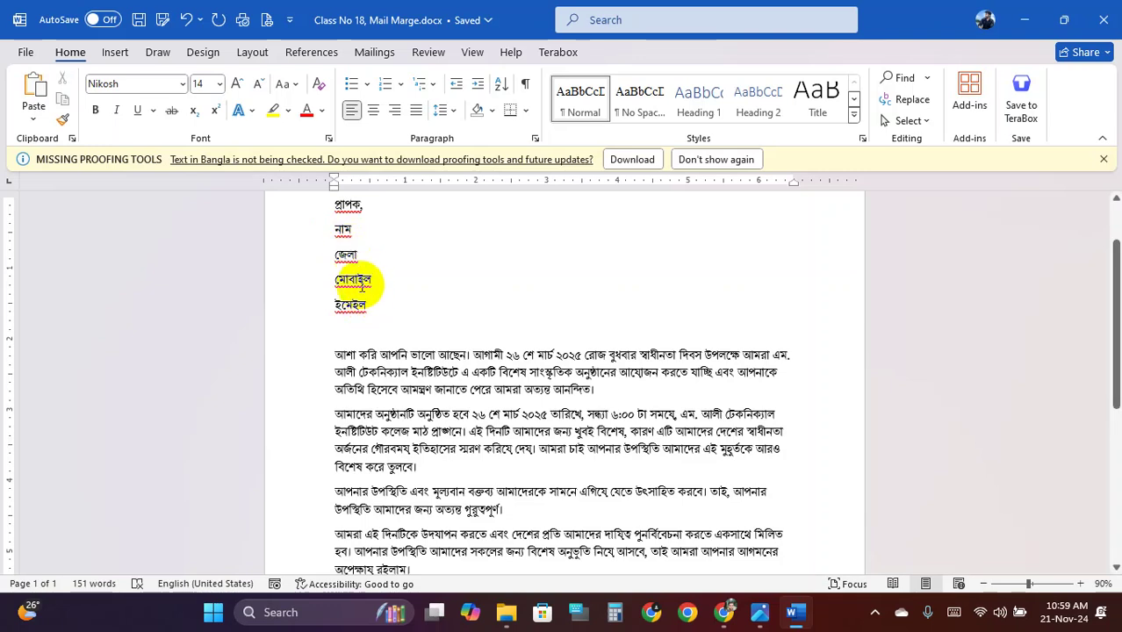
pyautogui.moveTo(336, 220); pyautogui.dragTo(364, 296)
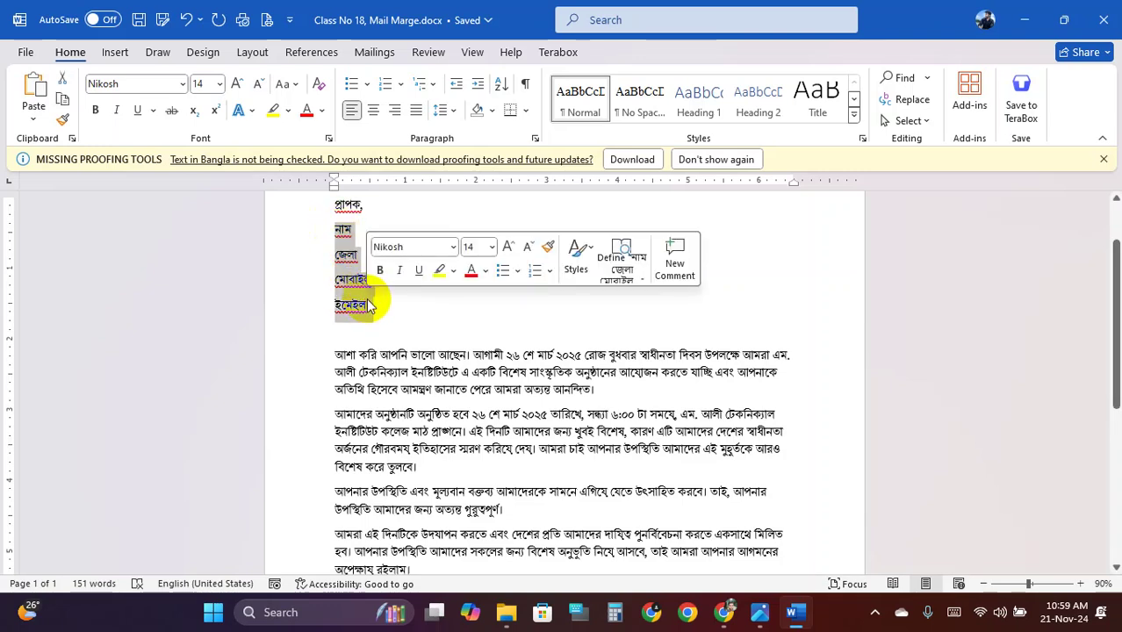
pyautogui.press('BackSpace')
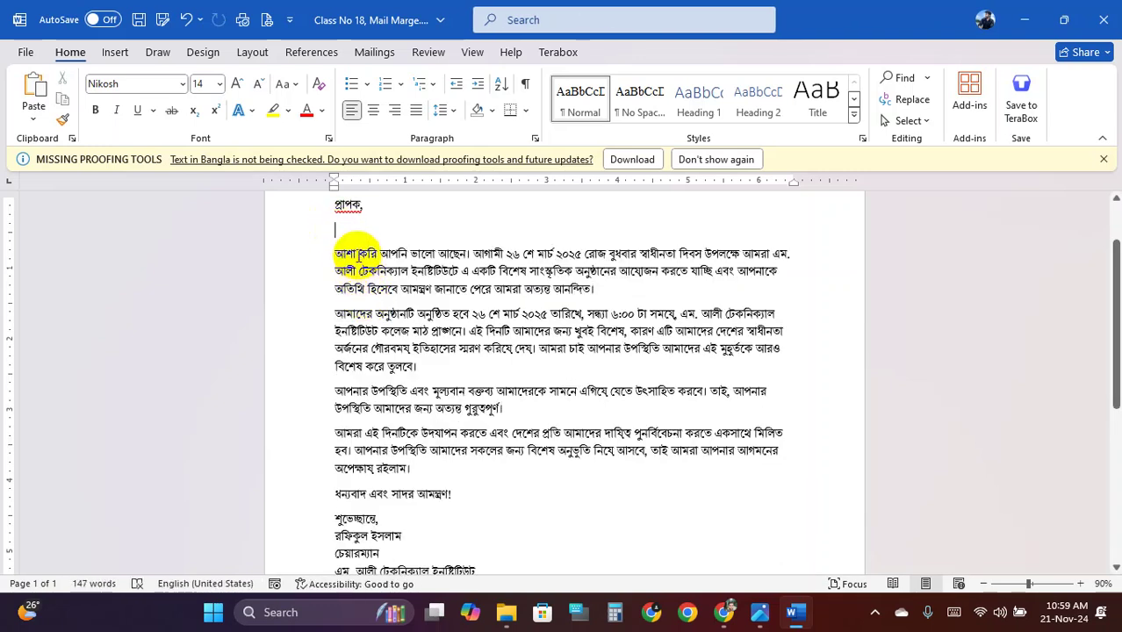
pyautogui.press('Return')
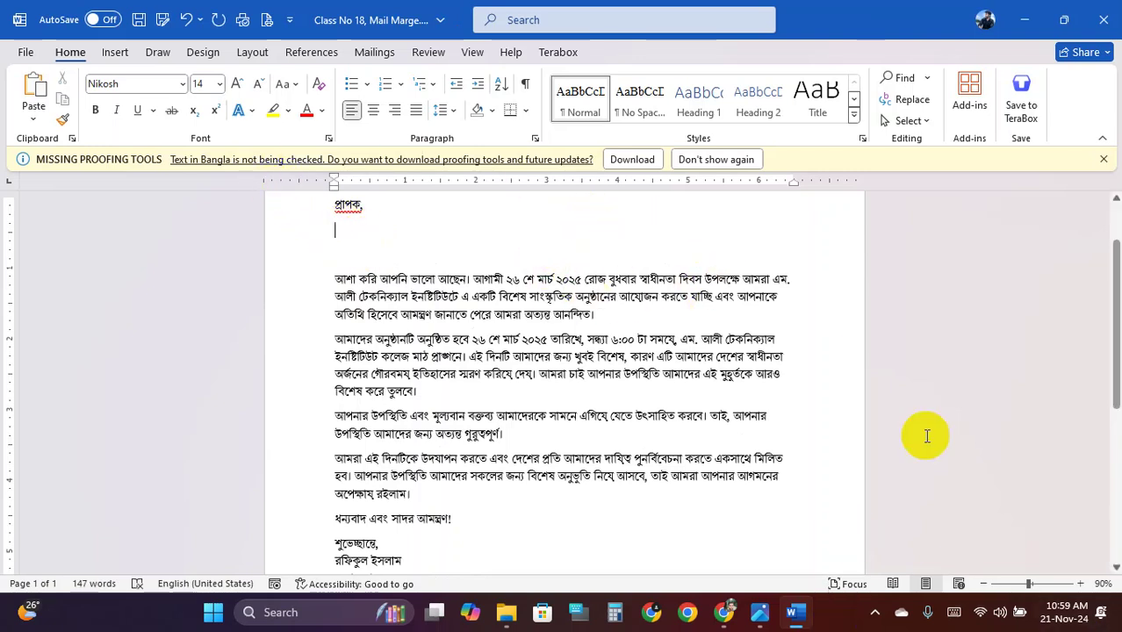
pyautogui.click(373, 53)
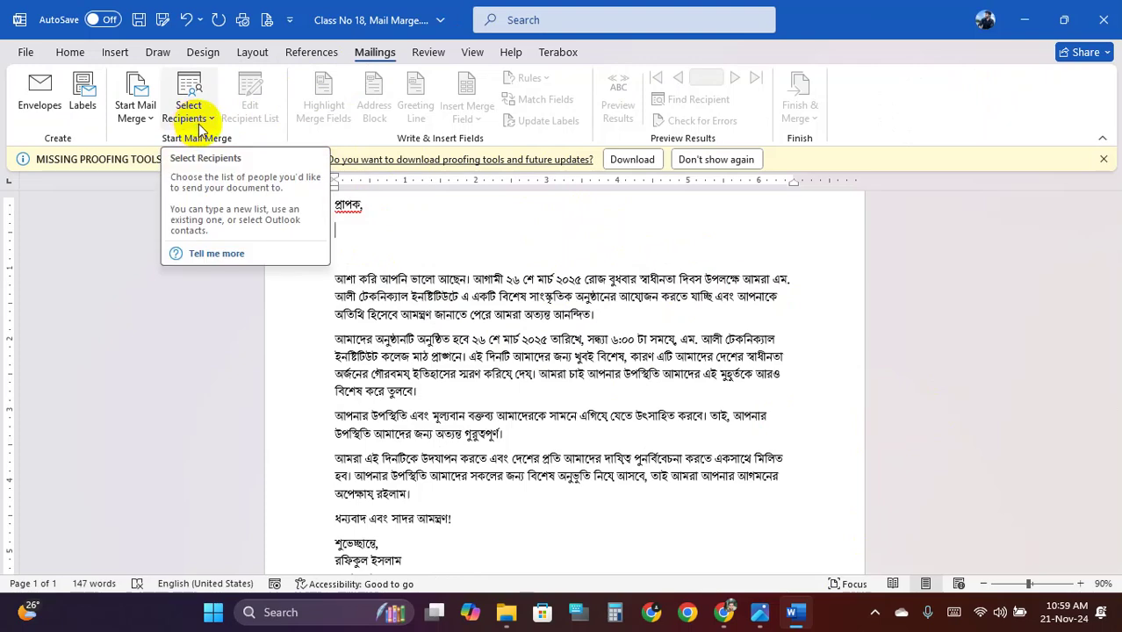
# Use Mail Marge Receipant.docx from the Desktop as the letter's existing recipient list
pyautogui.click(205, 121)
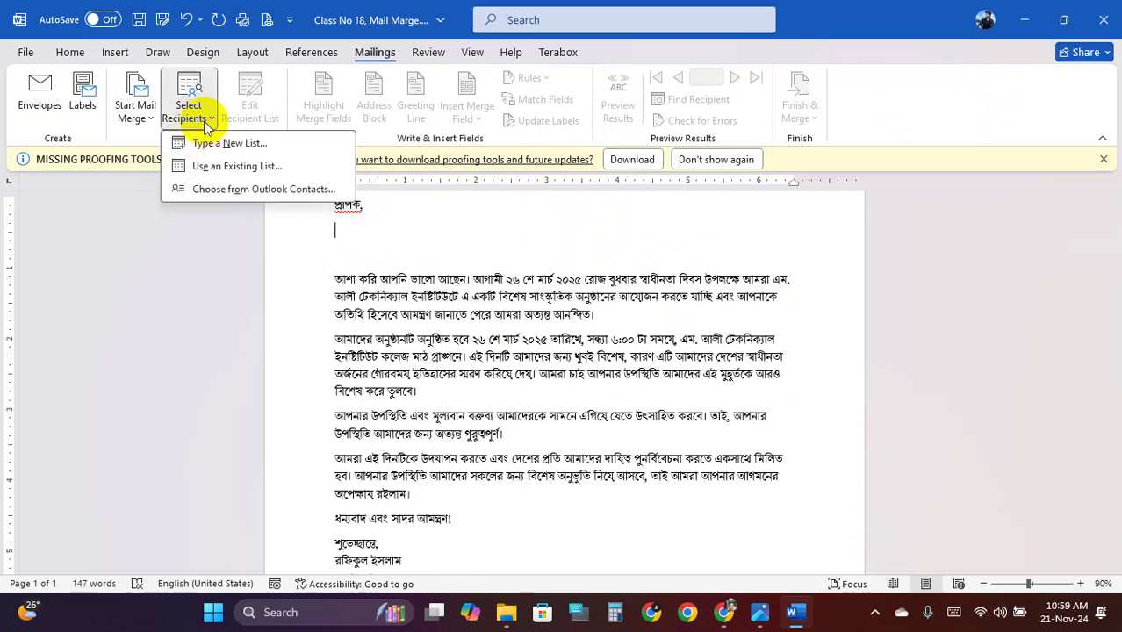
pyautogui.click(283, 171)
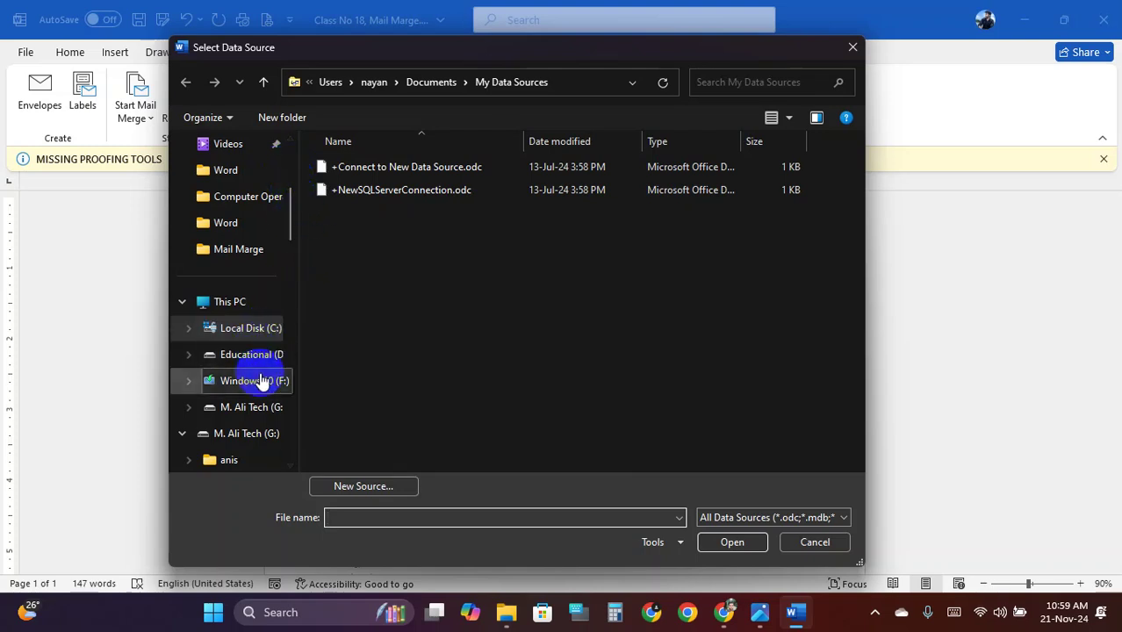
pyautogui.scroll(5, 245, 365)
pyautogui.click(239, 254)
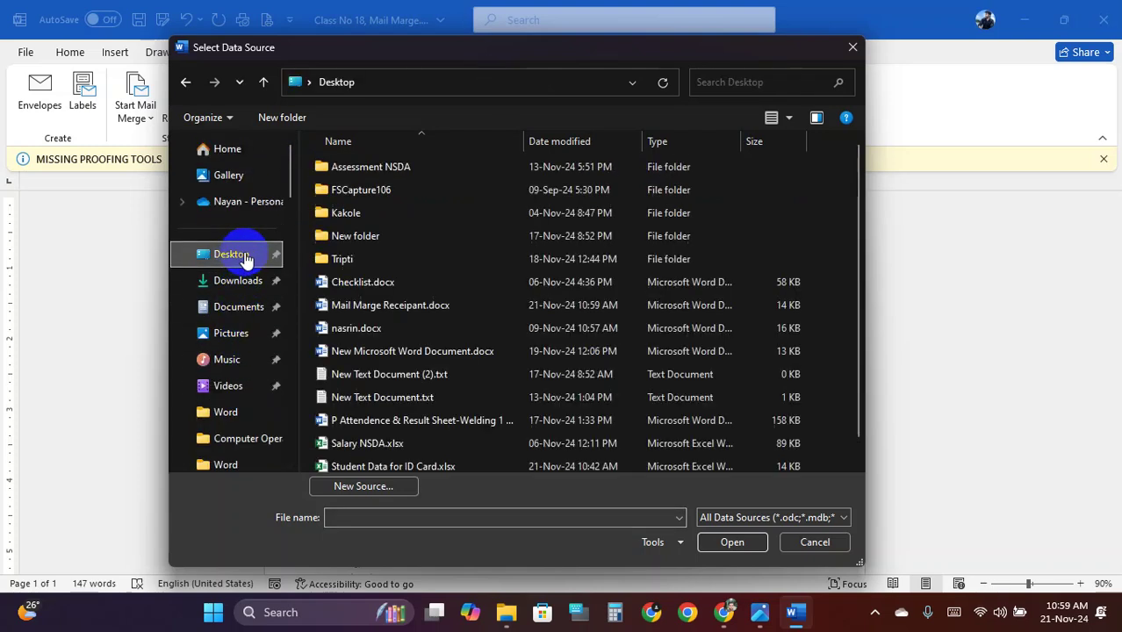
pyautogui.scroll(-1, 416, 246)
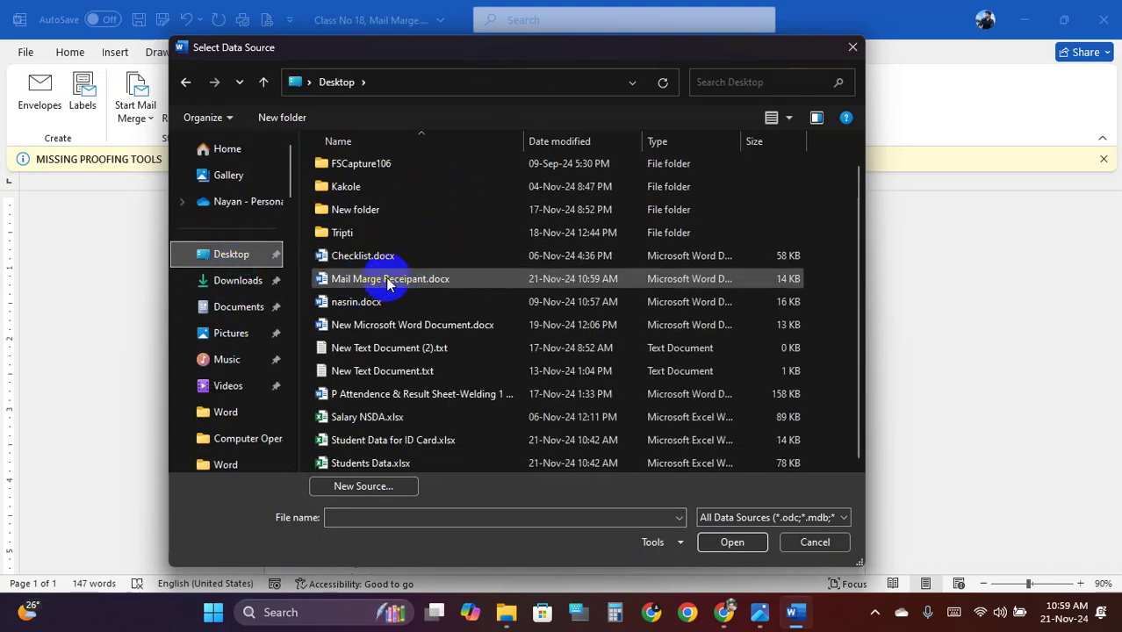
pyautogui.click(404, 281)
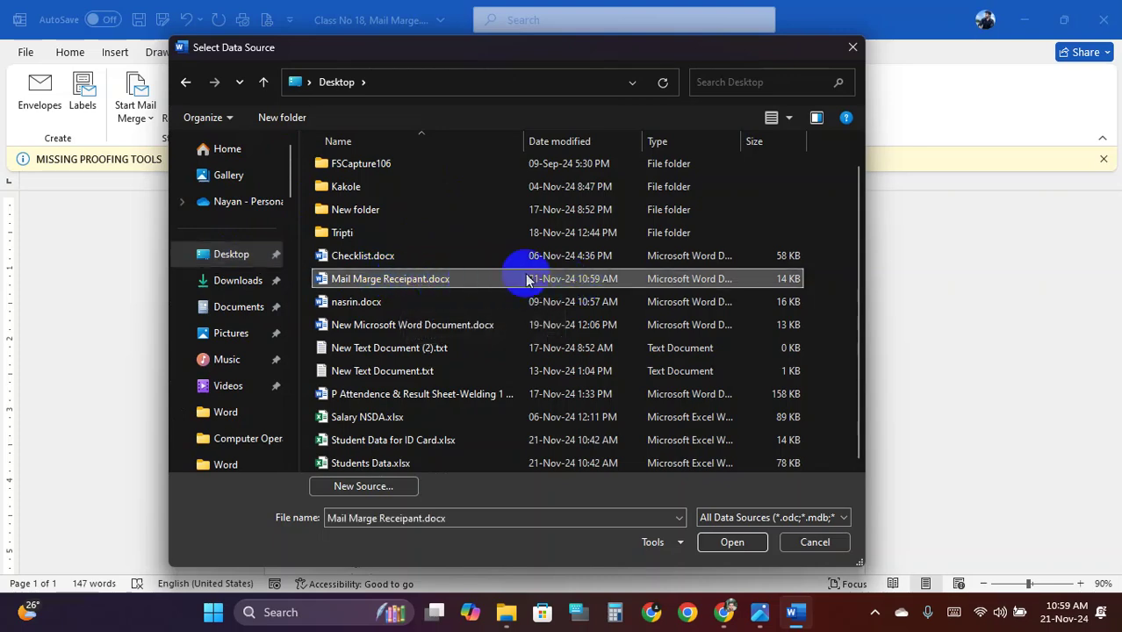
pyautogui.click(732, 543)
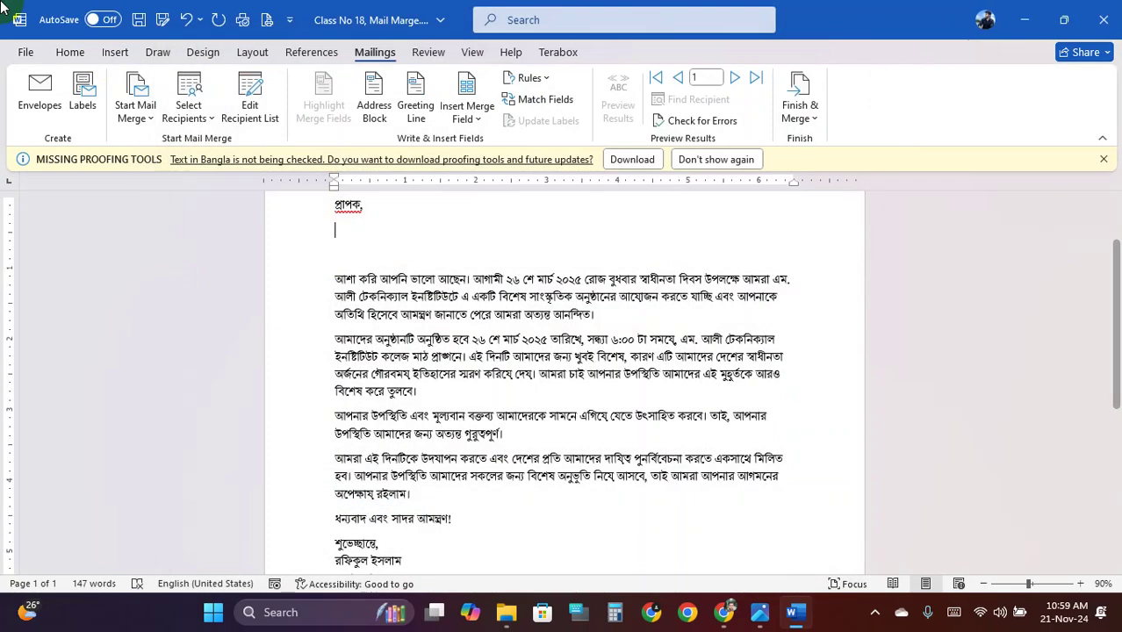
# Insert the নাম, জেলা, মোবাইল_নাম্বার and ইমেইল merge fields on separate lines under প্রাপক
pyautogui.click(468, 117)
pyautogui.click(498, 151)
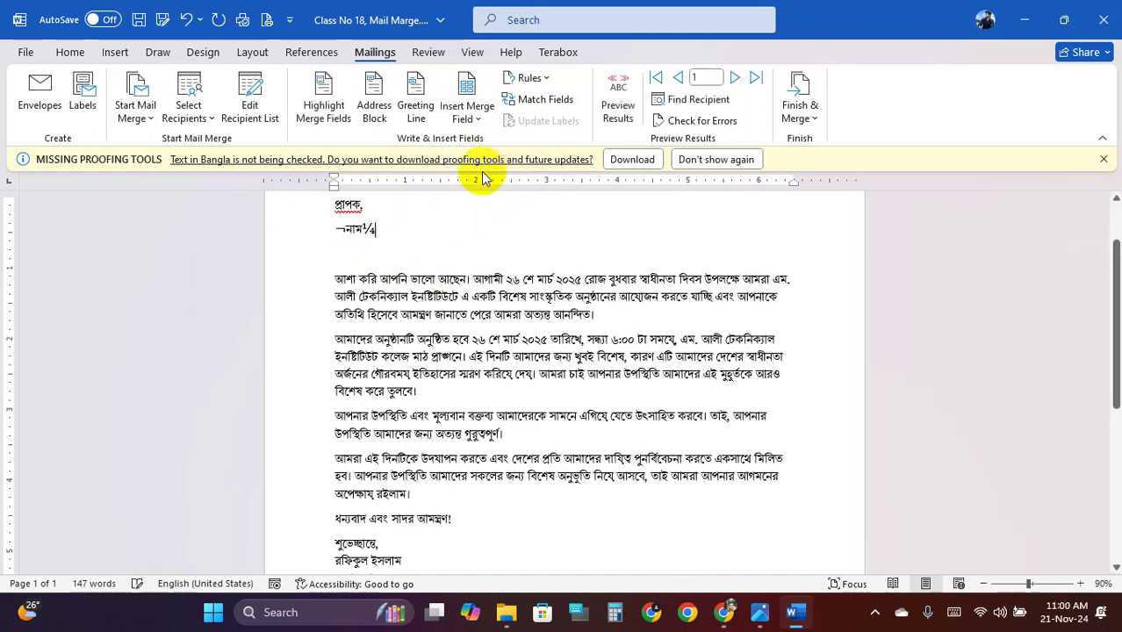
pyautogui.press('Return')
pyautogui.click(466, 115)
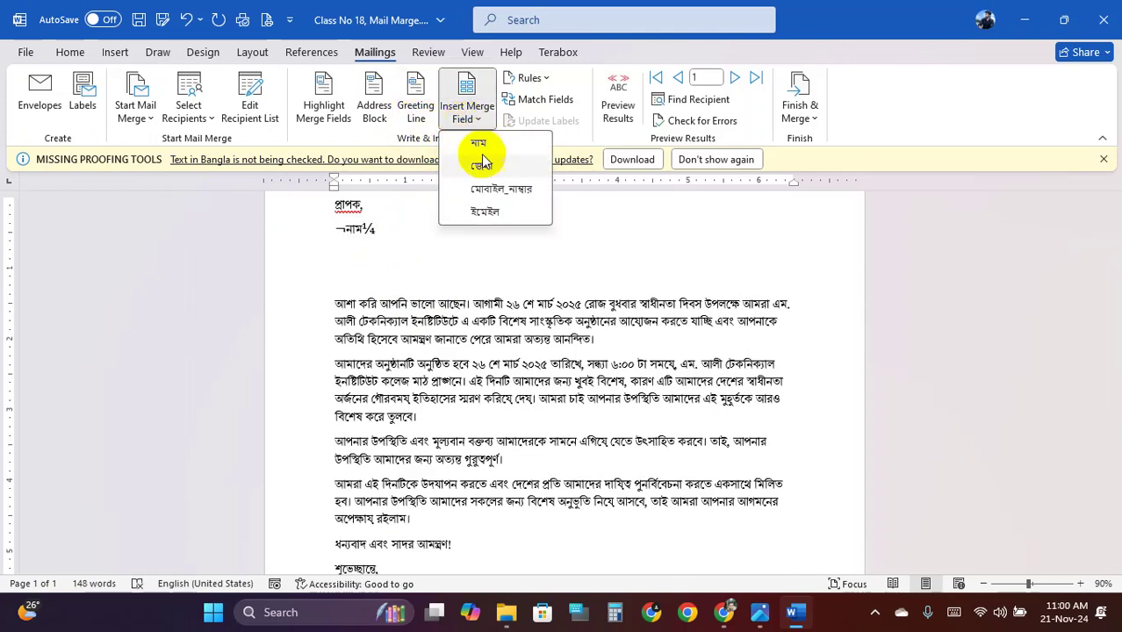
pyautogui.click(484, 150)
pyautogui.press('Return')
pyautogui.click(468, 118)
pyautogui.click(482, 188)
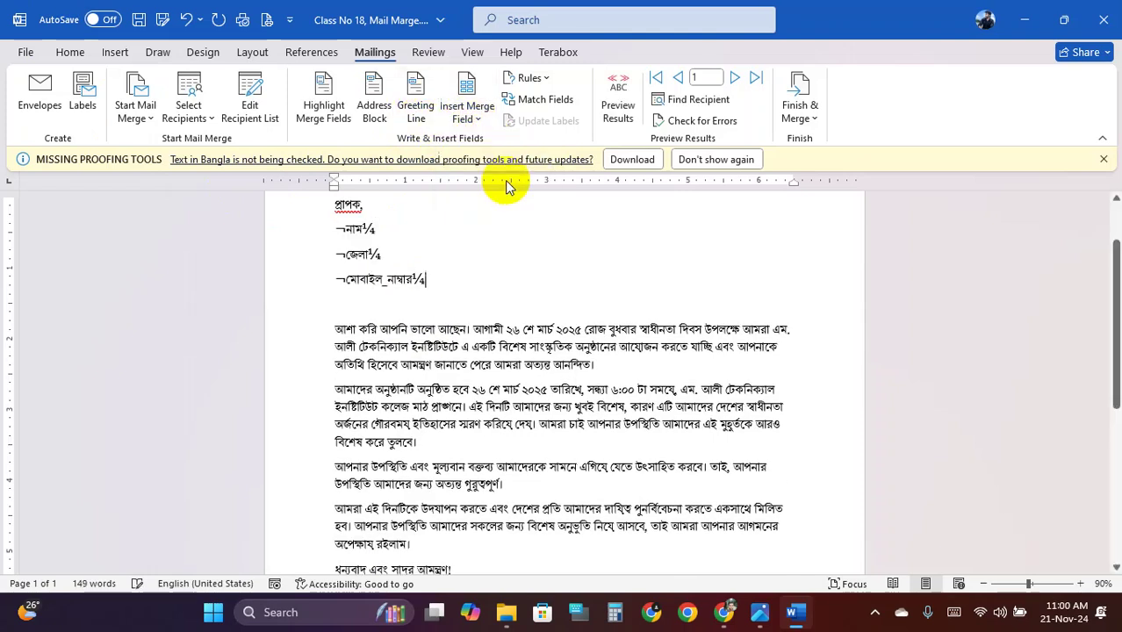
pyautogui.press('Return')
pyautogui.click(468, 118)
pyautogui.click(496, 211)
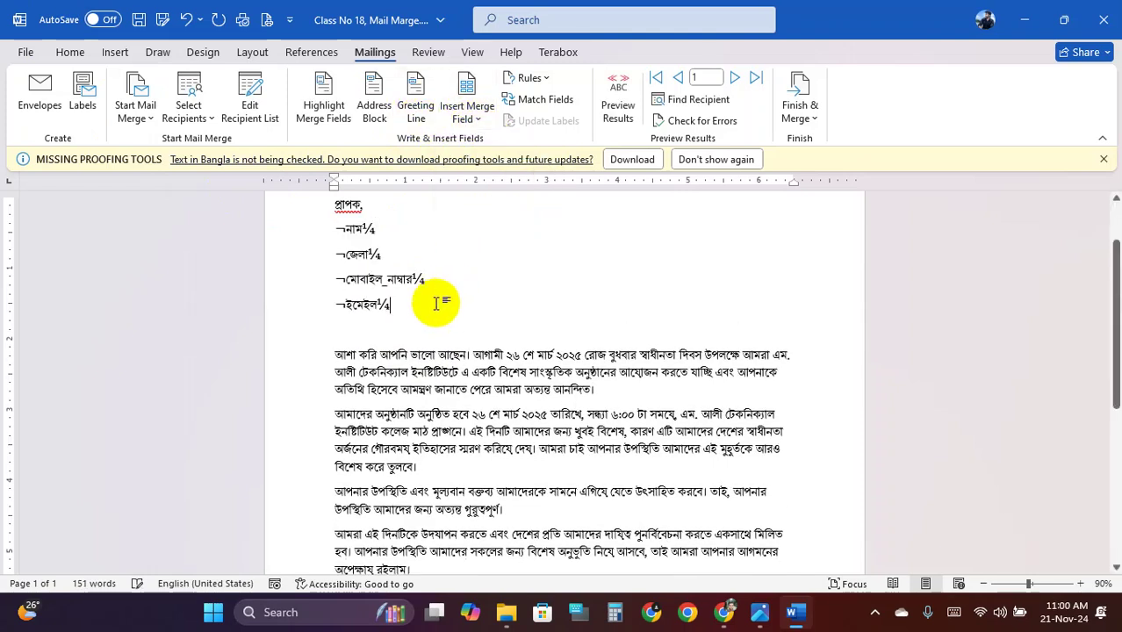
# Preview the filled letter, stepping through all three recipients and back to record 1
pyautogui.click(619, 92)
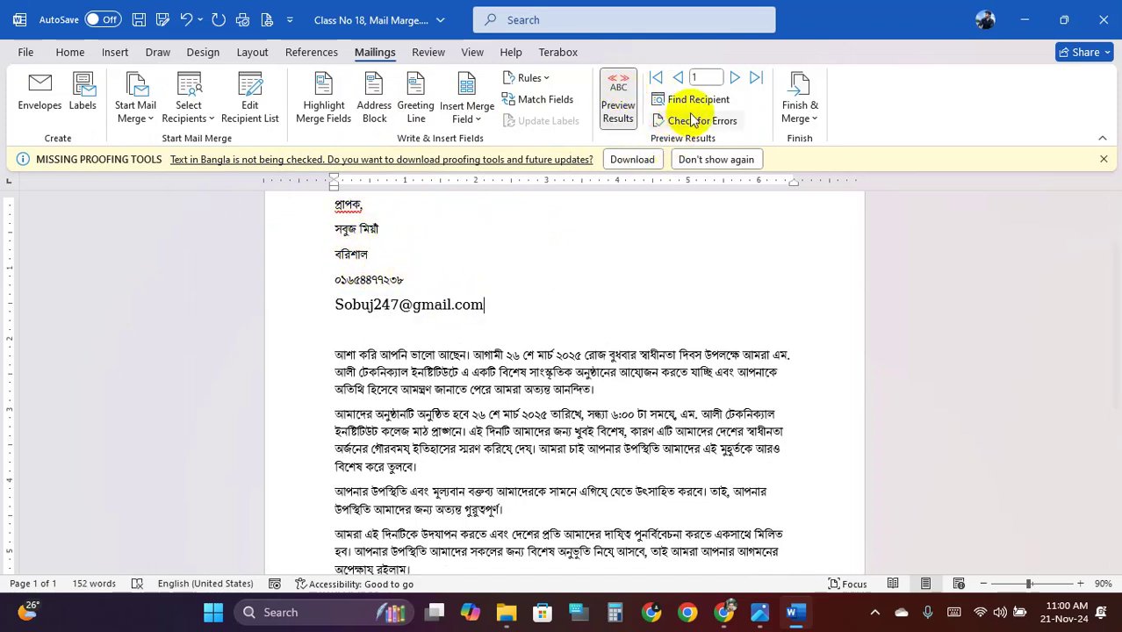
pyautogui.click(734, 81)
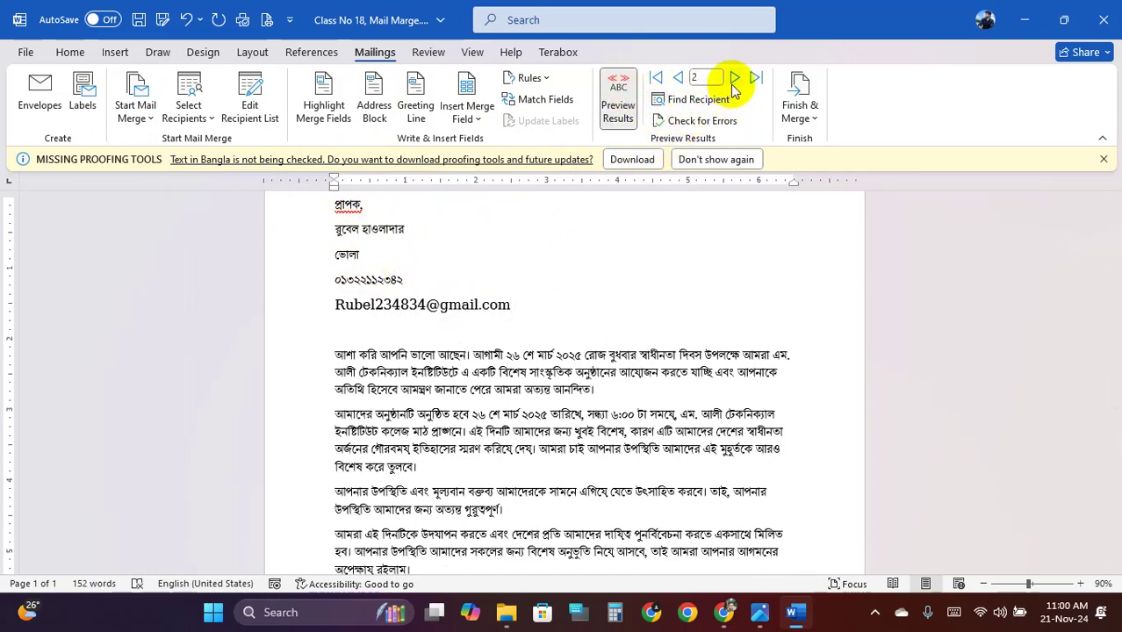
pyautogui.click(734, 80)
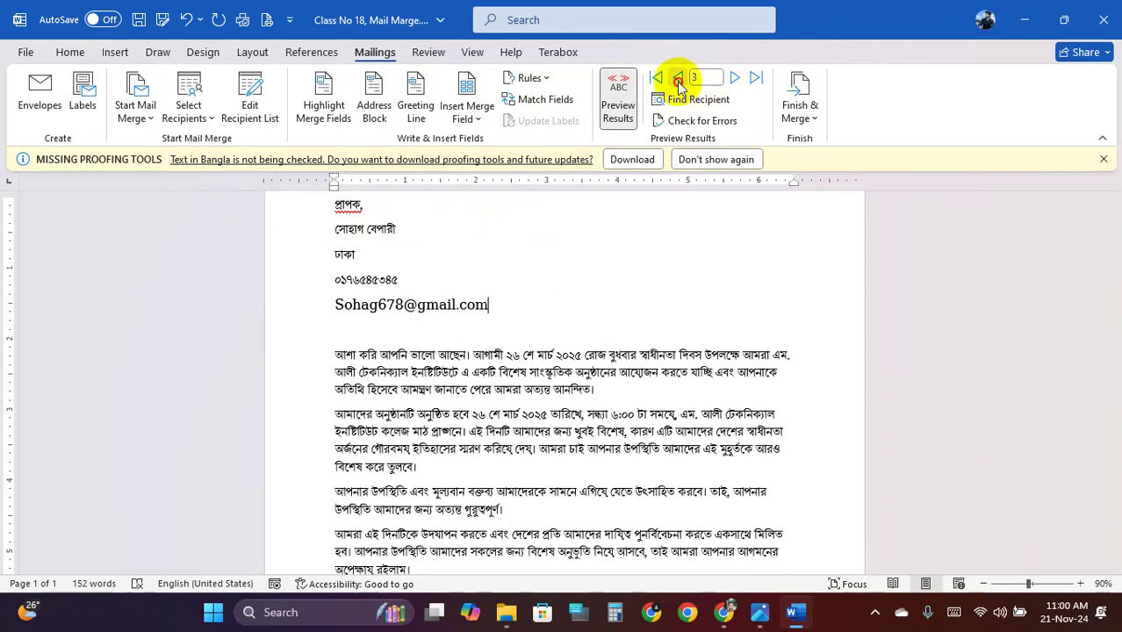
pyautogui.click(679, 81)
pyautogui.click(679, 81)
pyautogui.click(734, 81)
pyautogui.click(734, 81)
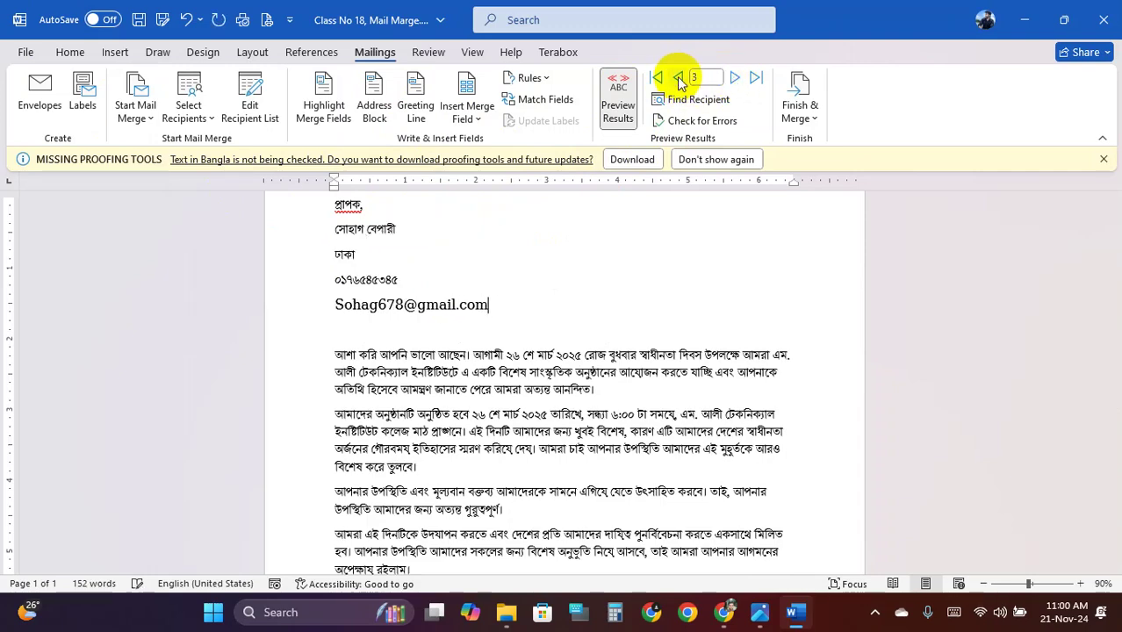
pyautogui.click(679, 81)
pyautogui.click(679, 81)
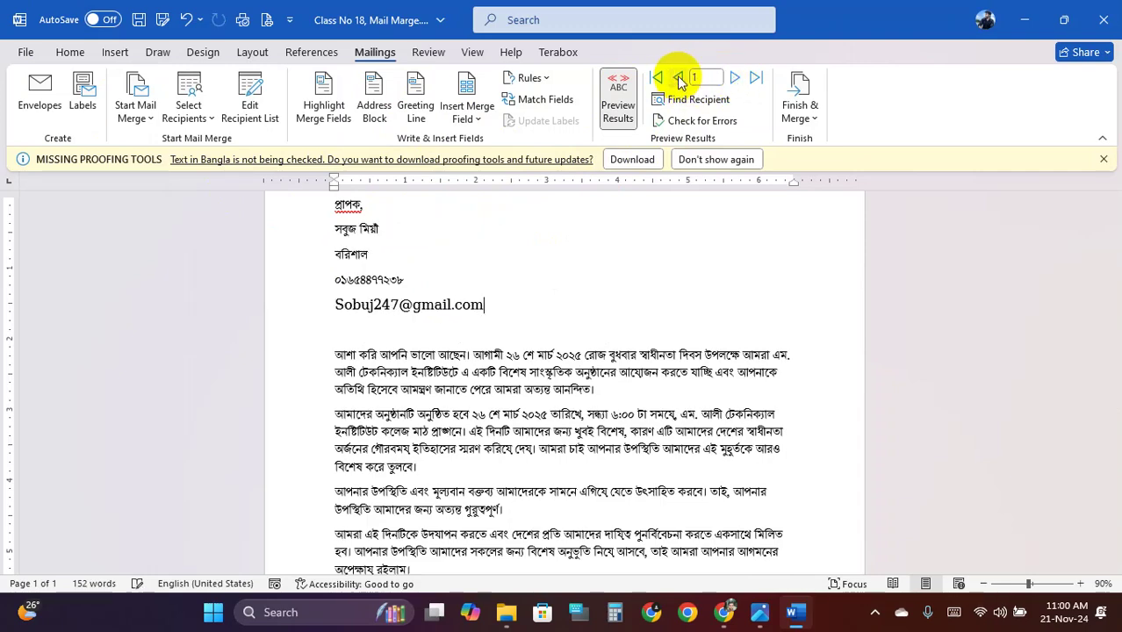
pyautogui.click(502, 354)
pyautogui.scroll(-7, 494, 300)
pyautogui.scroll(4, 493, 293)
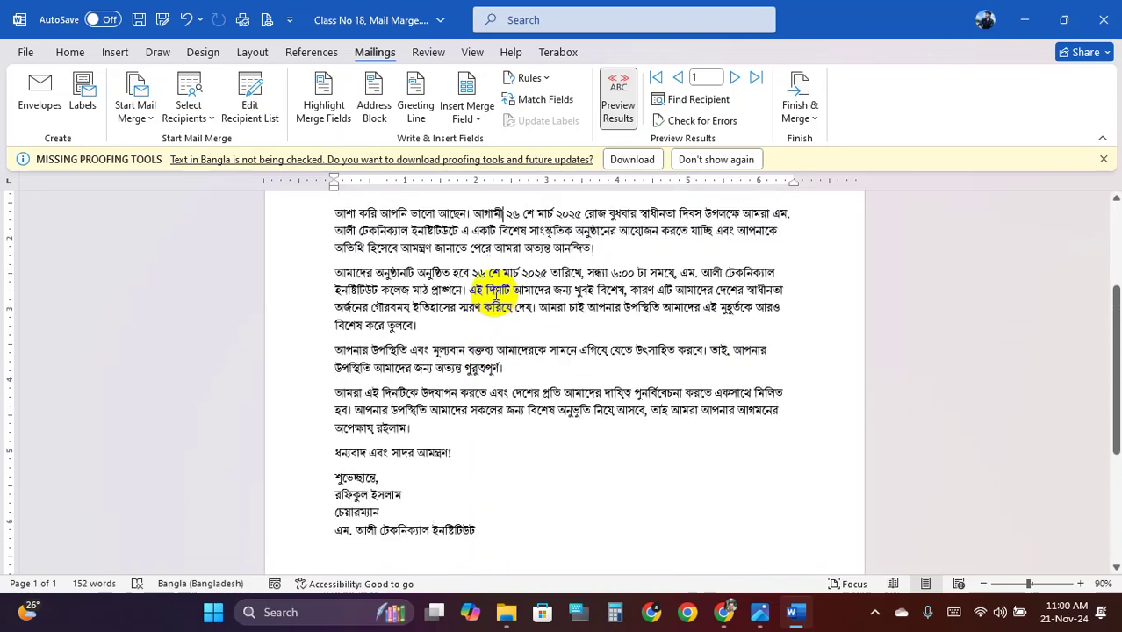
pyautogui.scroll(4, 496, 299)
pyautogui.scroll(-3, 501, 280)
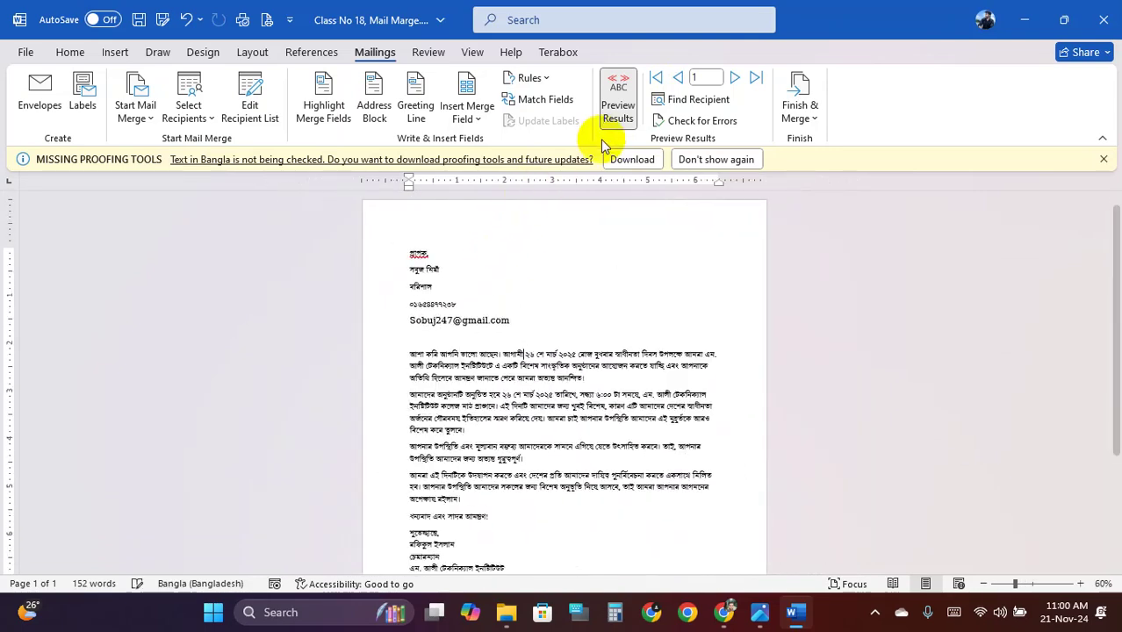
# Turn off the preview and merge all records into individual editable letters in Letters1
pyautogui.click(618, 101)
pyautogui.scroll(2, 497, 312)
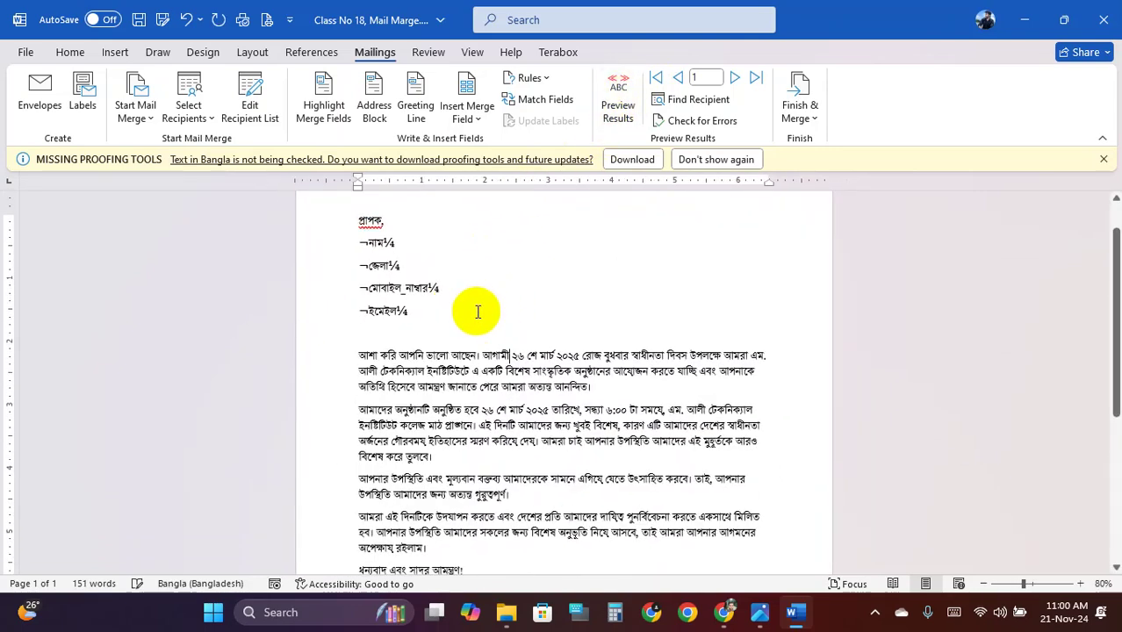
pyautogui.click(803, 121)
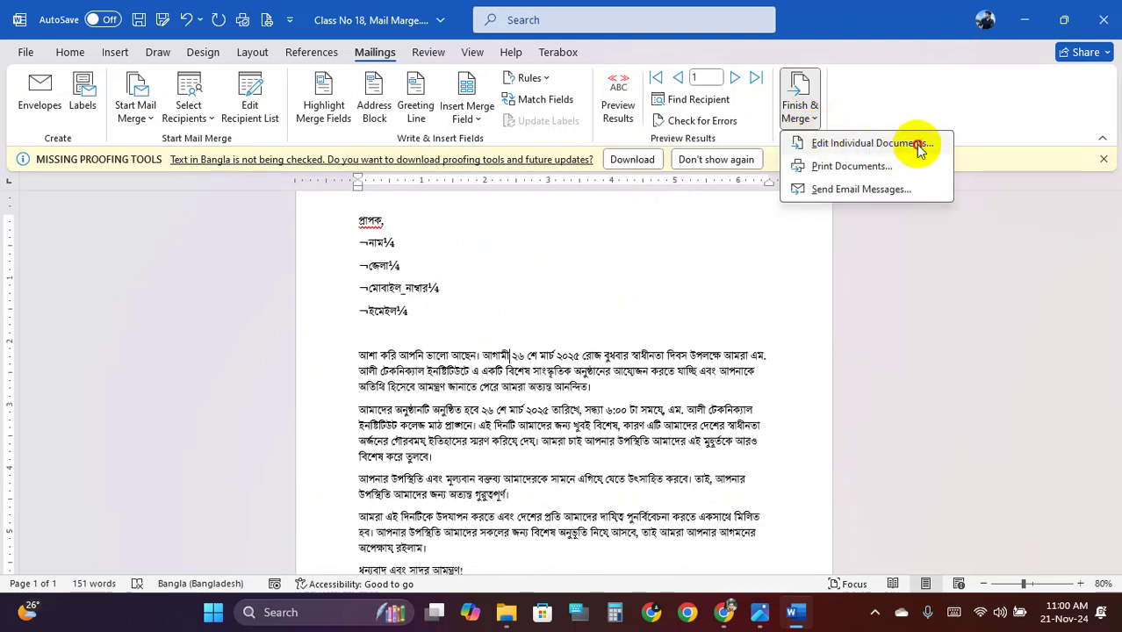
pyautogui.click(904, 144)
pyautogui.click(559, 334)
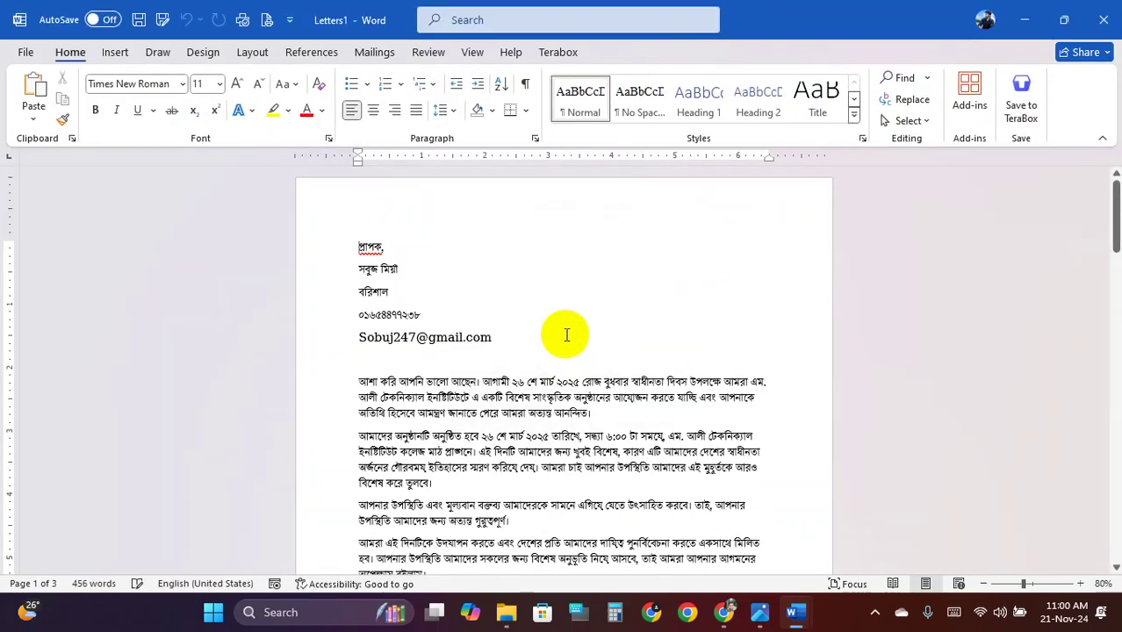
pyautogui.scroll(-8, 559, 326)
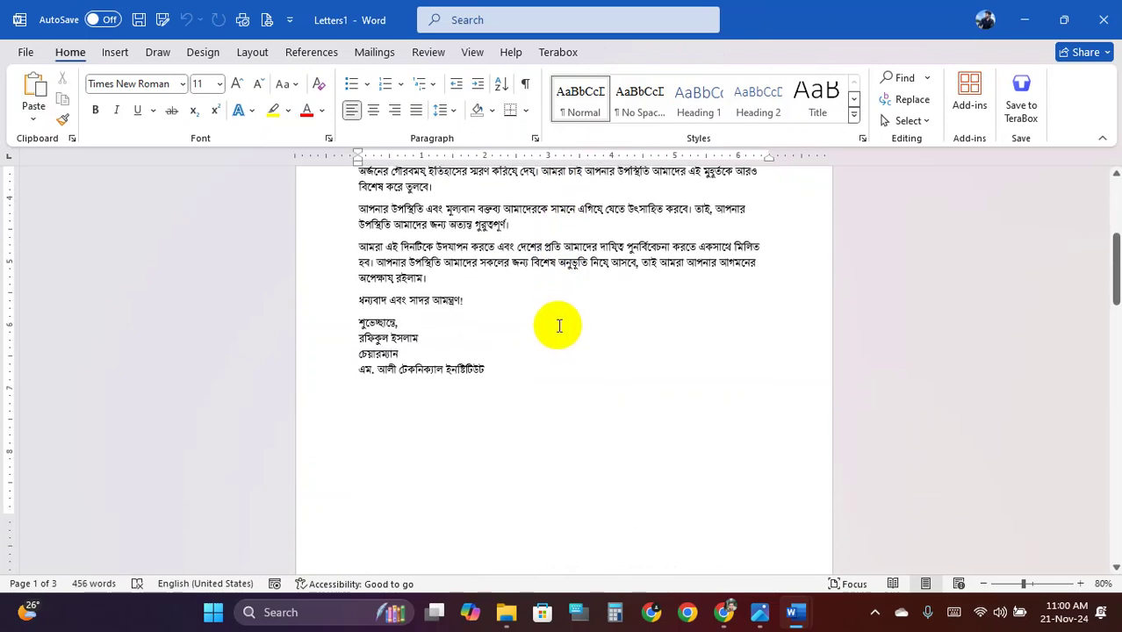
pyautogui.keyDown('ctrl'); pyautogui.scroll(-5, 559, 325); pyautogui.keyUp('ctrl')
pyautogui.keyDown('ctrl'); pyautogui.scroll(1, 527, 325); pyautogui.keyUp('ctrl')
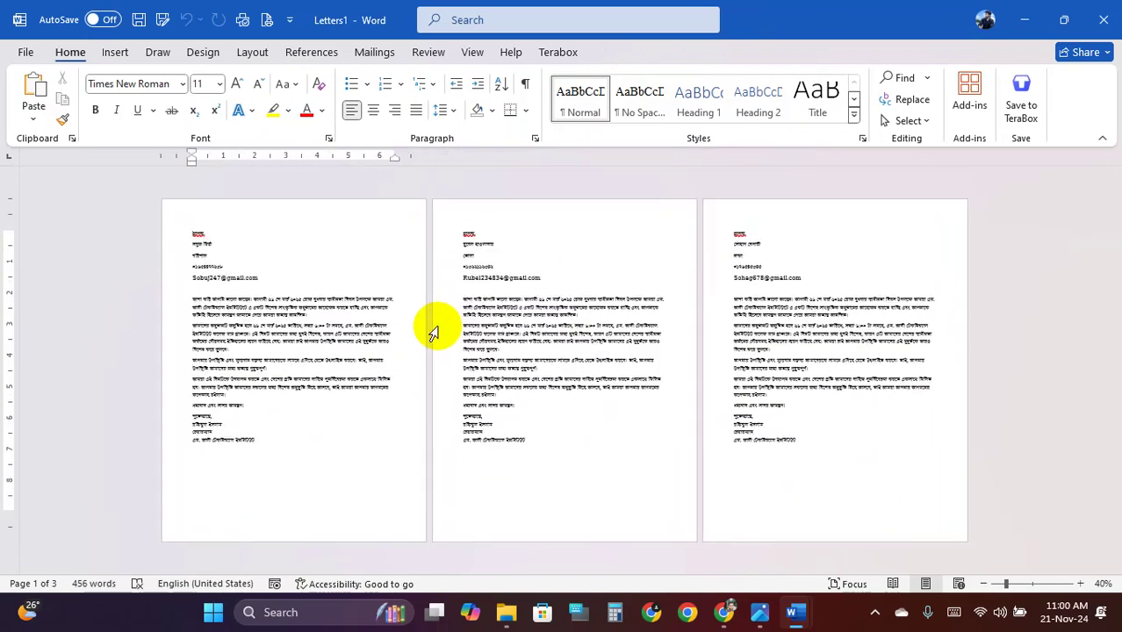
pyautogui.keyDown('ctrl'); pyautogui.scroll(1, 416, 323); pyautogui.keyUp('ctrl')
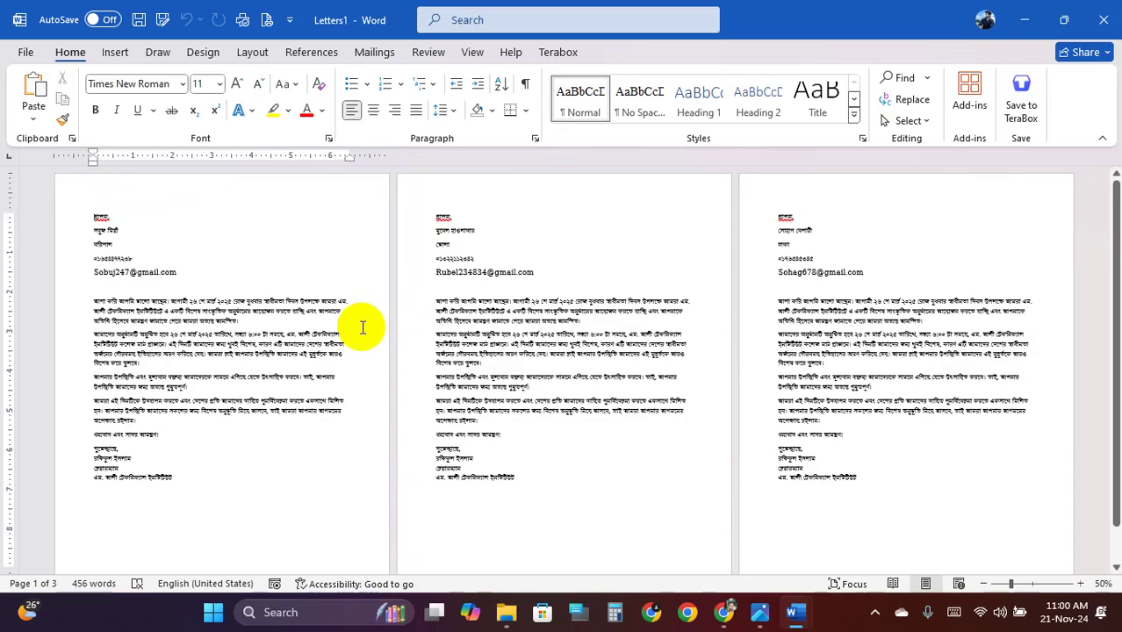
pyautogui.keyDown('ctrl'); pyautogui.scroll(1, 360, 325); pyautogui.keyUp('ctrl')
pyautogui.keyDown('ctrl'); pyautogui.scroll(-1, 376, 321); pyautogui.keyUp('ctrl')
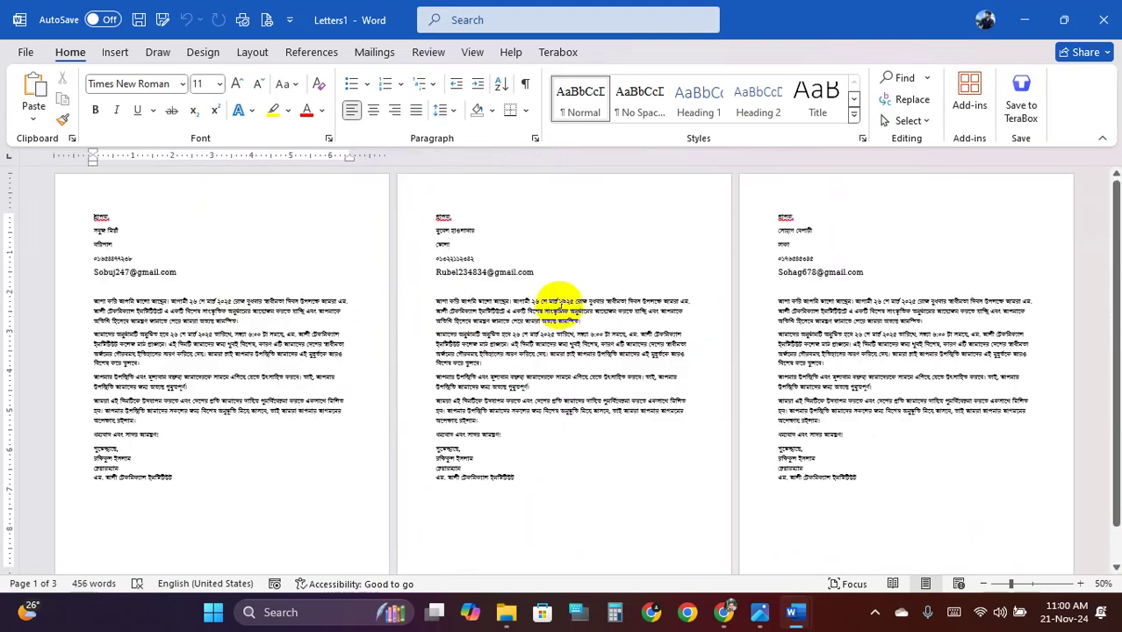
pyautogui.moveTo(795, 610)
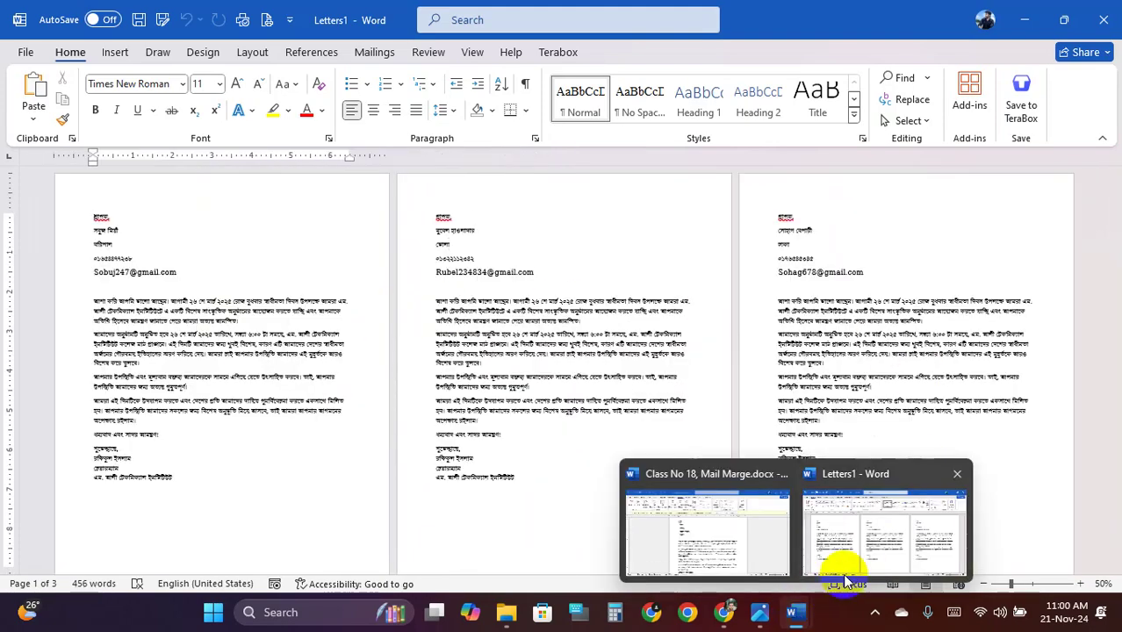
# Open the Mail Marge Receipant table from the desktop and select all three recipient rows
pyautogui.click(1025, 17)
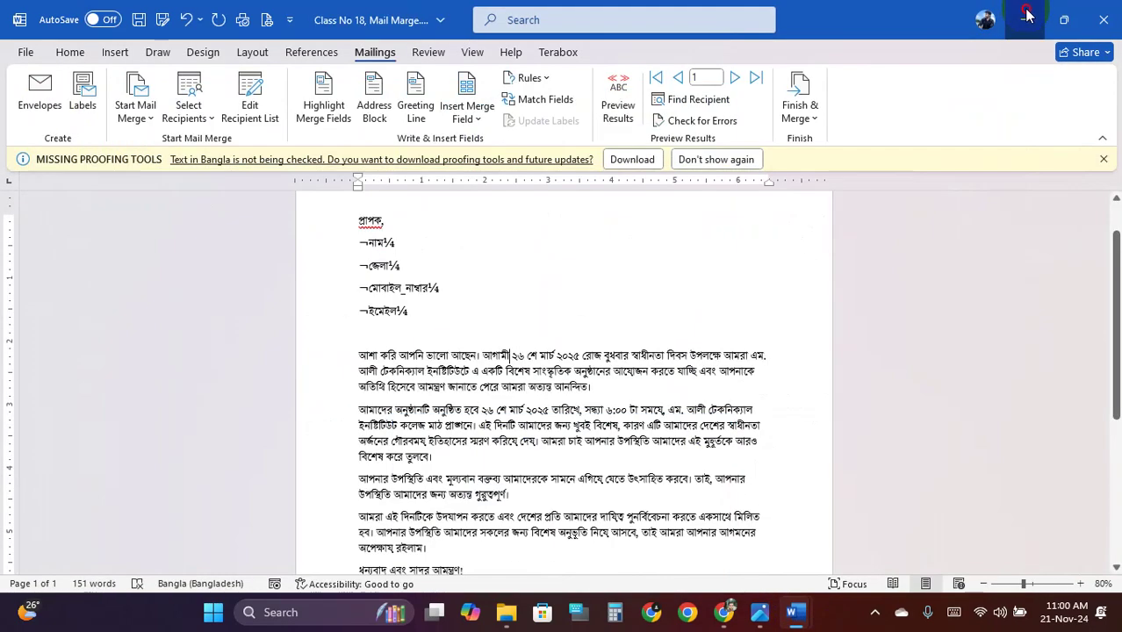
pyautogui.click(1025, 18)
pyautogui.doubleClick(396, 188)
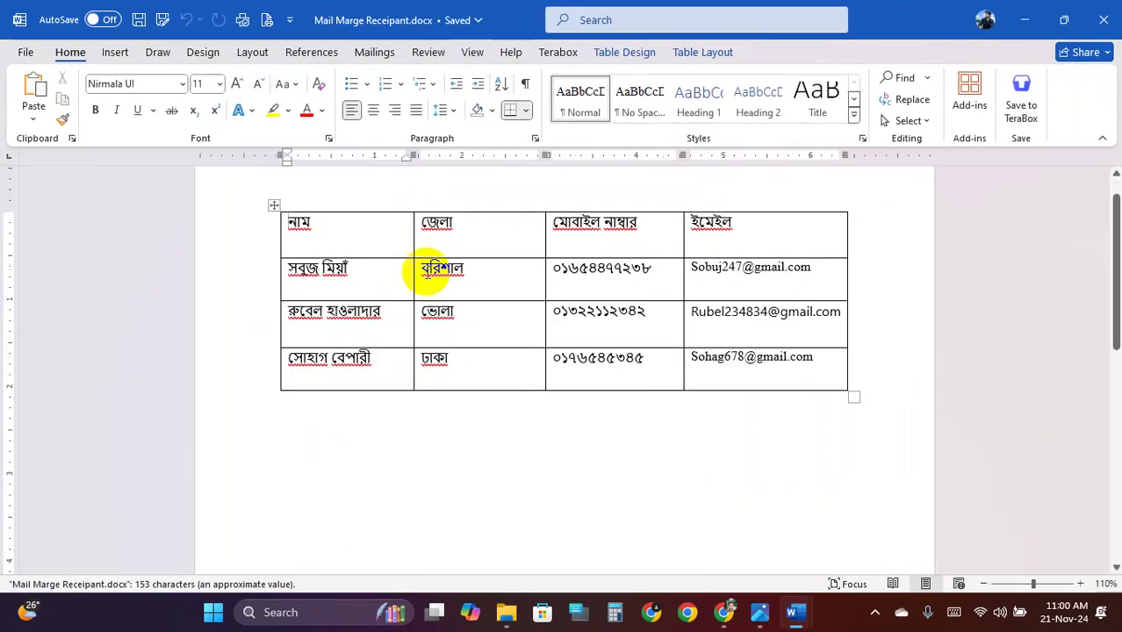
pyautogui.moveTo(426, 293); pyautogui.dragTo(724, 356)
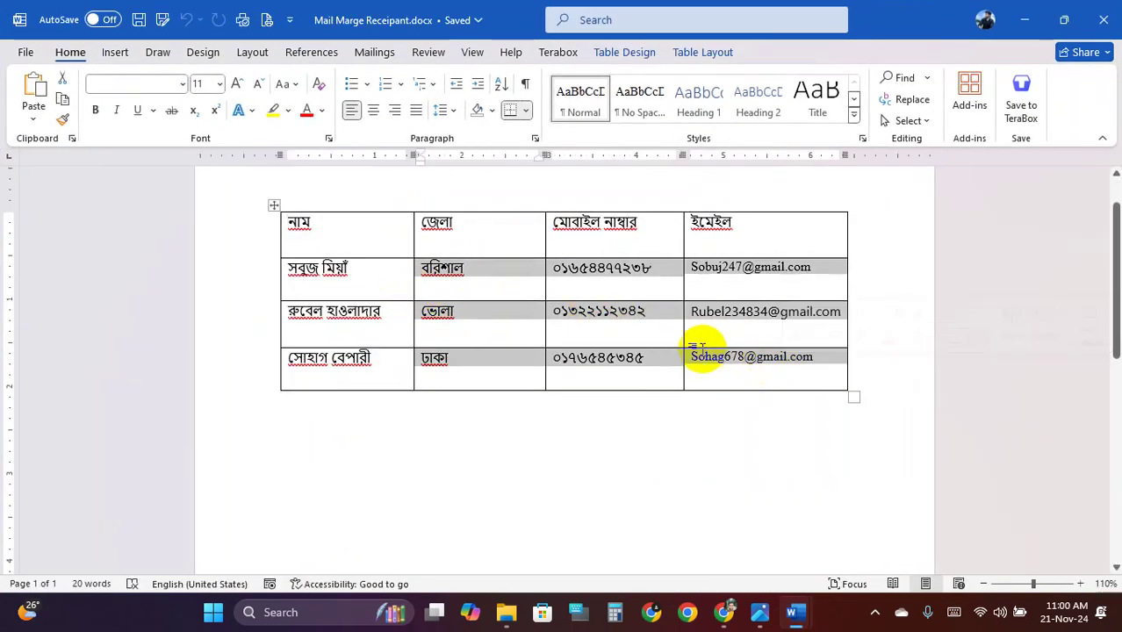
pyautogui.click(375, 282)
pyautogui.moveTo(372, 278); pyautogui.dragTo(759, 376)
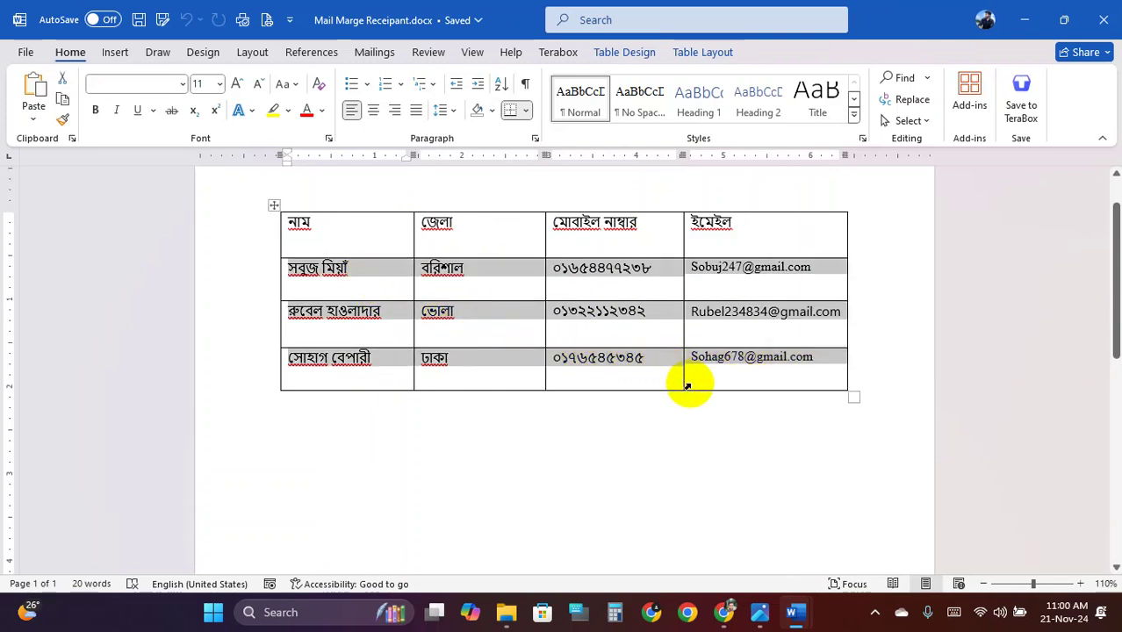
# Switch back to Letters1 and look over the merged letters
pyautogui.moveTo(797, 610)
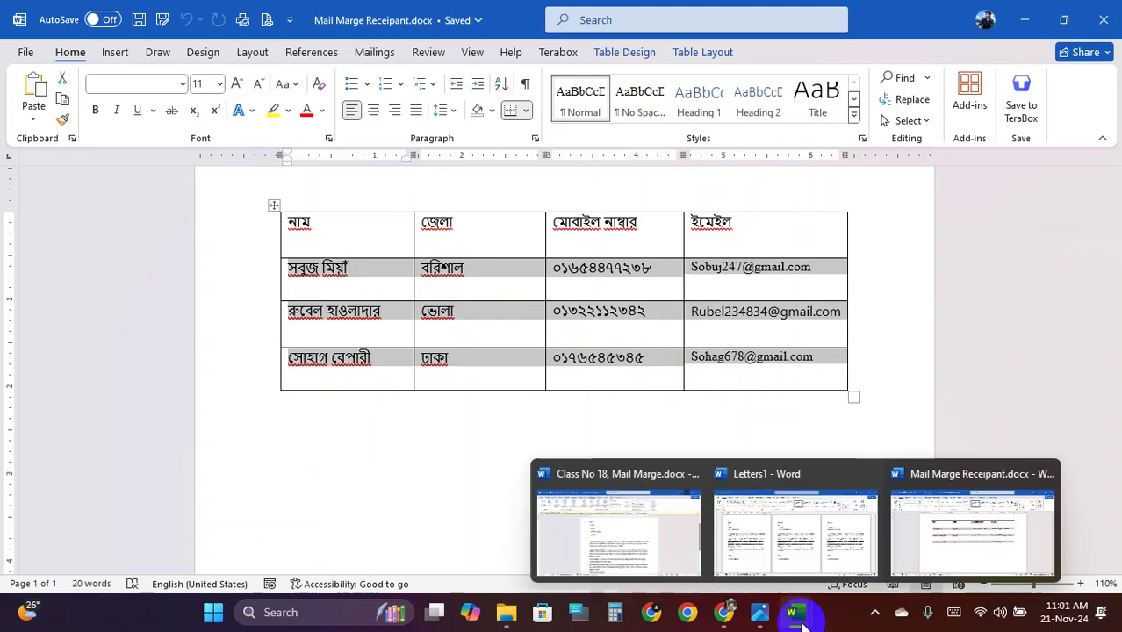
pyautogui.click(770, 538)
pyautogui.keyDown('ctrl'); pyautogui.scroll(2, 539, 413); pyautogui.keyUp('ctrl')
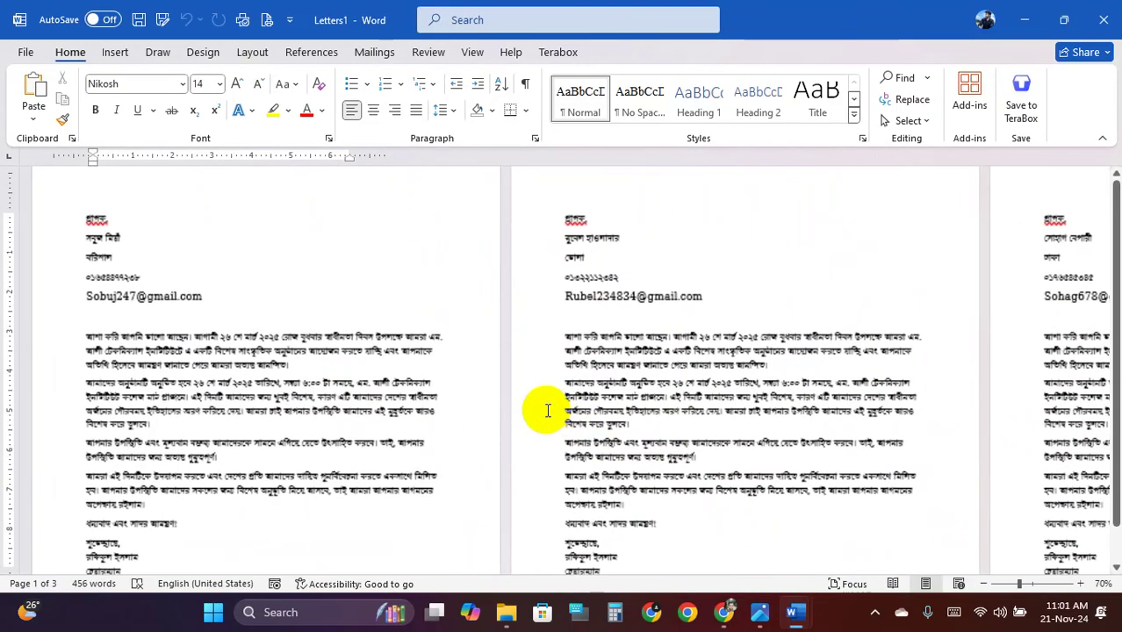
pyautogui.click(323, 305)
pyautogui.keyDown('ctrl'); pyautogui.scroll(-1, 323, 305); pyautogui.keyUp('ctrl')
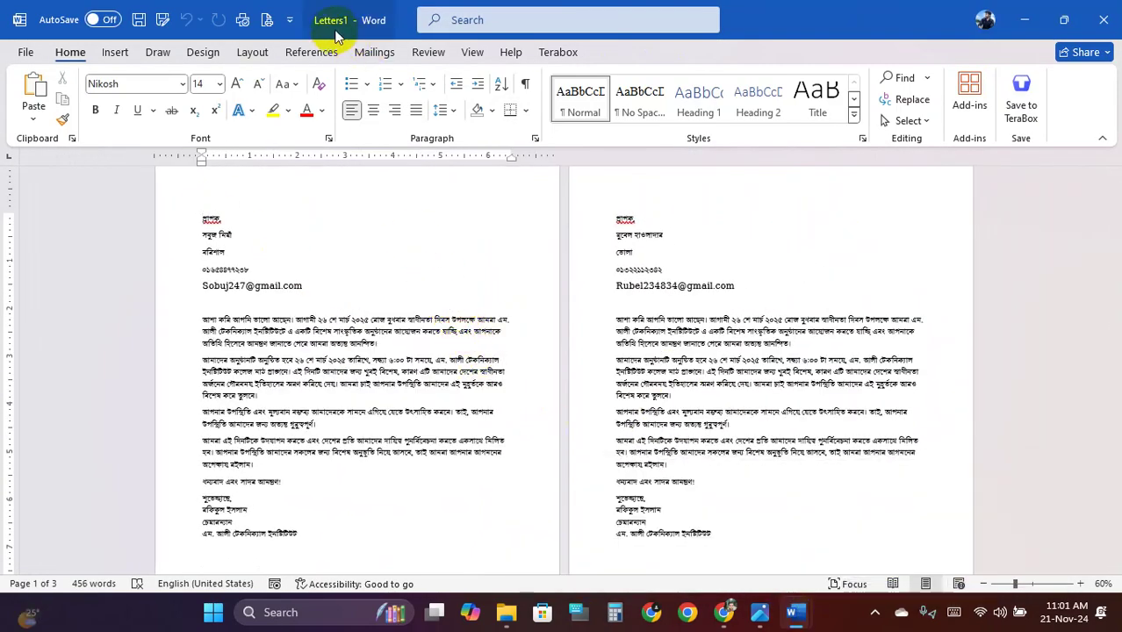
pyautogui.keyDown('ctrl'); pyautogui.scroll(3, 348, 325); pyautogui.keyUp('ctrl')
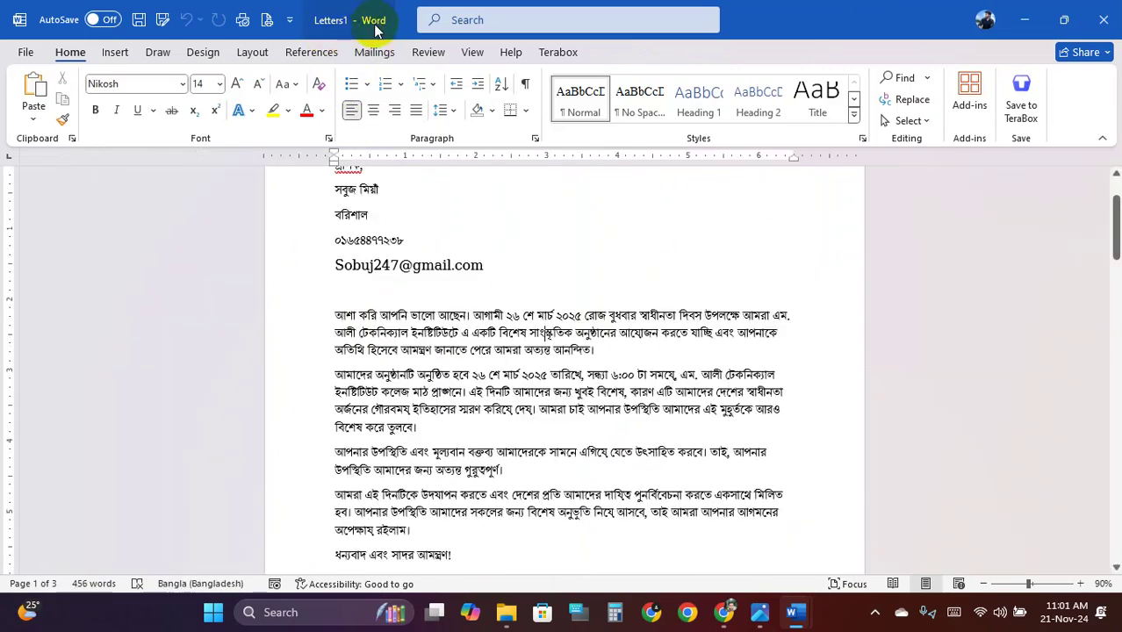
pyautogui.scroll(2, 483, 333)
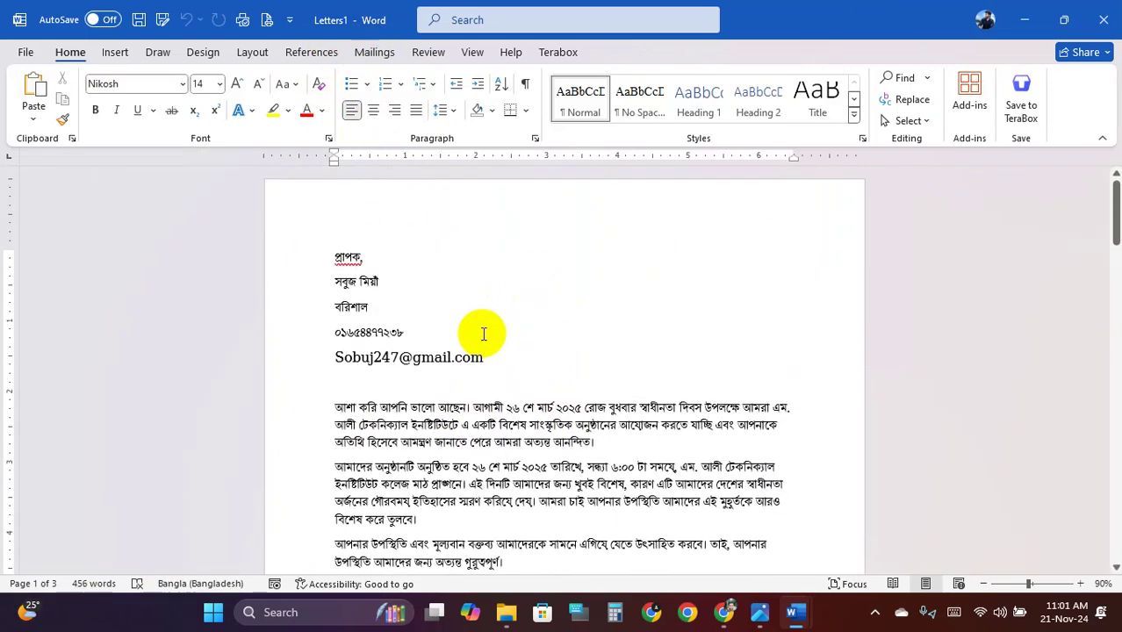
pyautogui.scroll(-5, 483, 334)
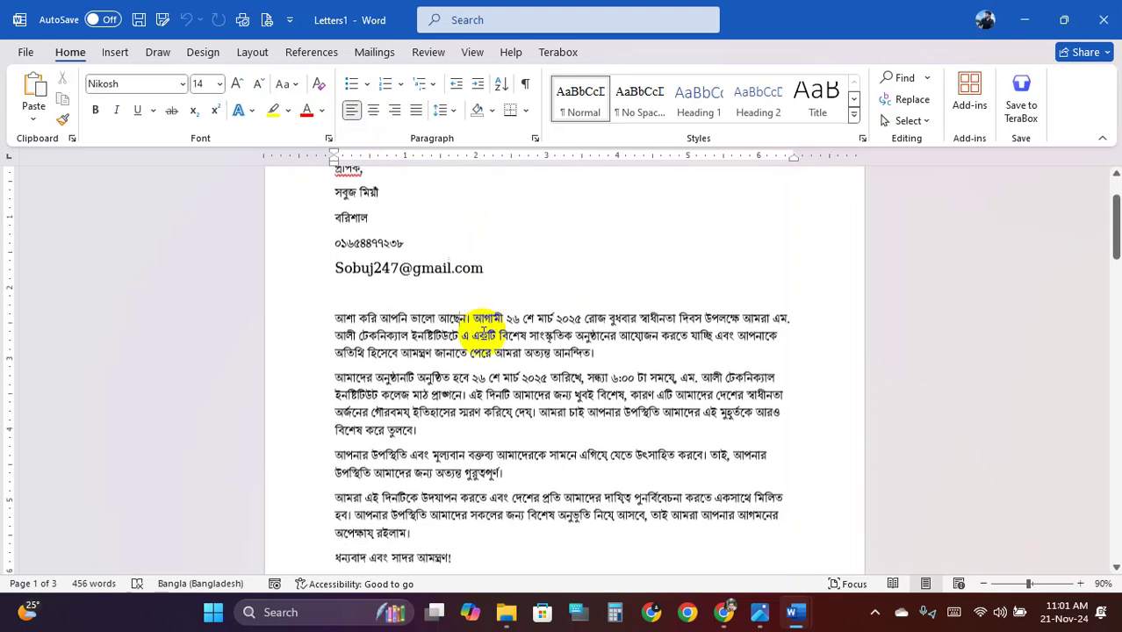
pyautogui.scroll(5, 483, 332)
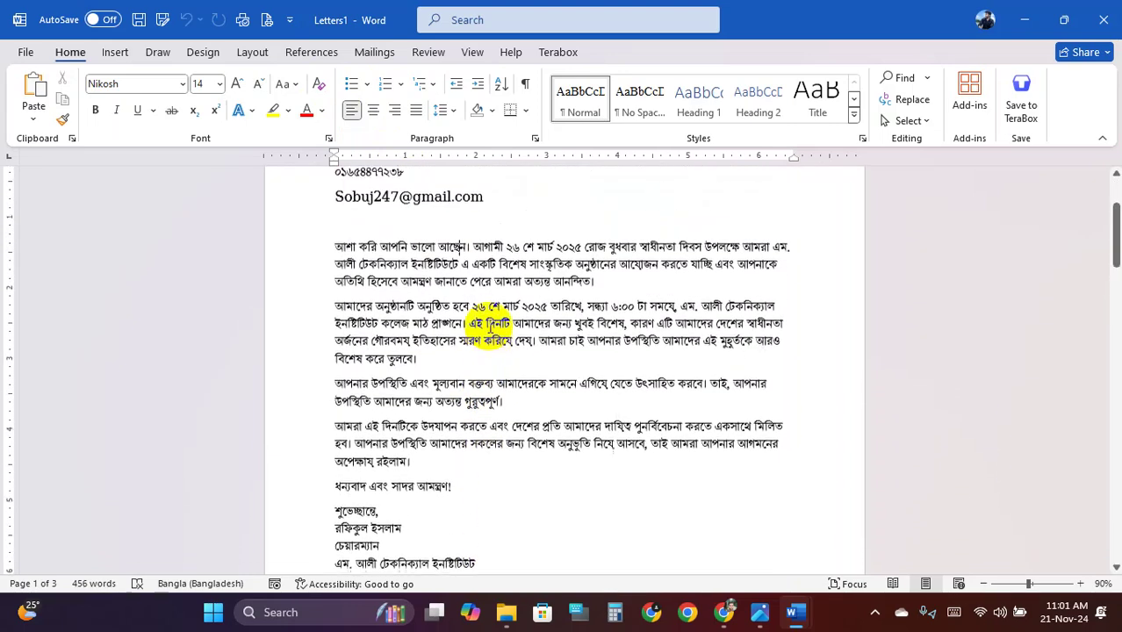
# Save the merged letters as প্রাপক.docx in D:\2nd Batch\MS Office\Word
pyautogui.click(138, 20)
pyautogui.click(433, 397)
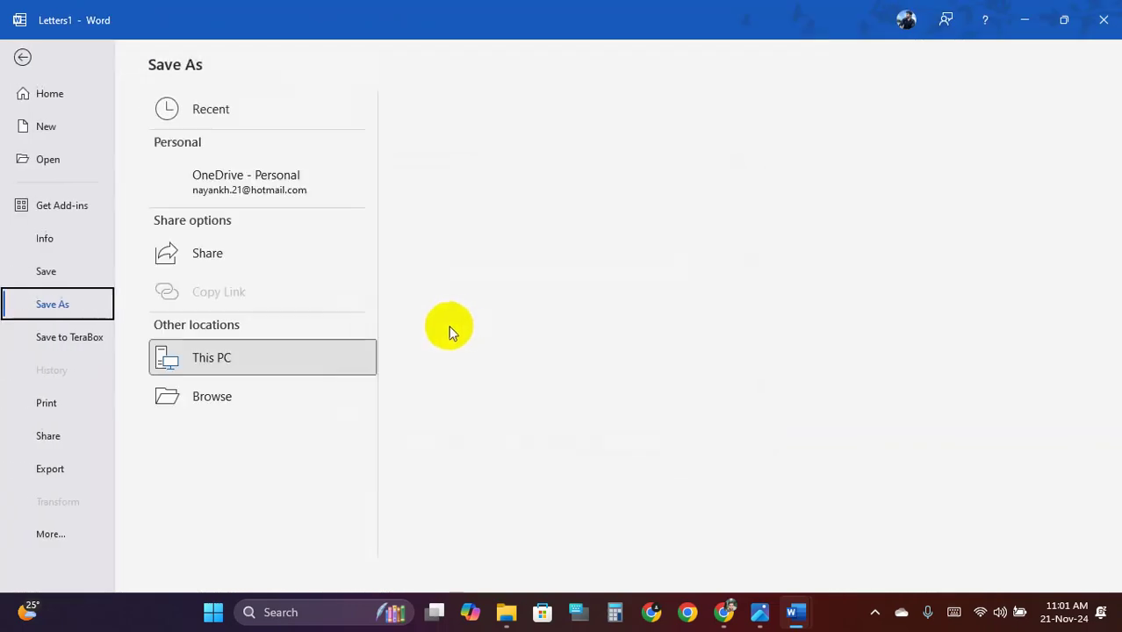
pyautogui.click(232, 439)
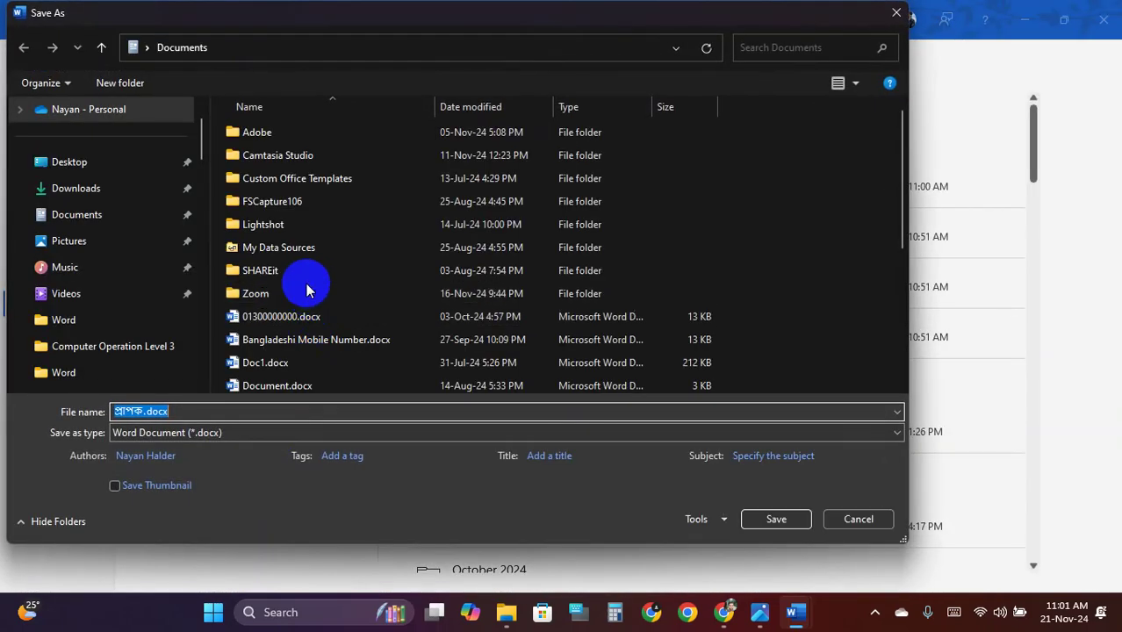
pyautogui.scroll(-15, 165, 320)
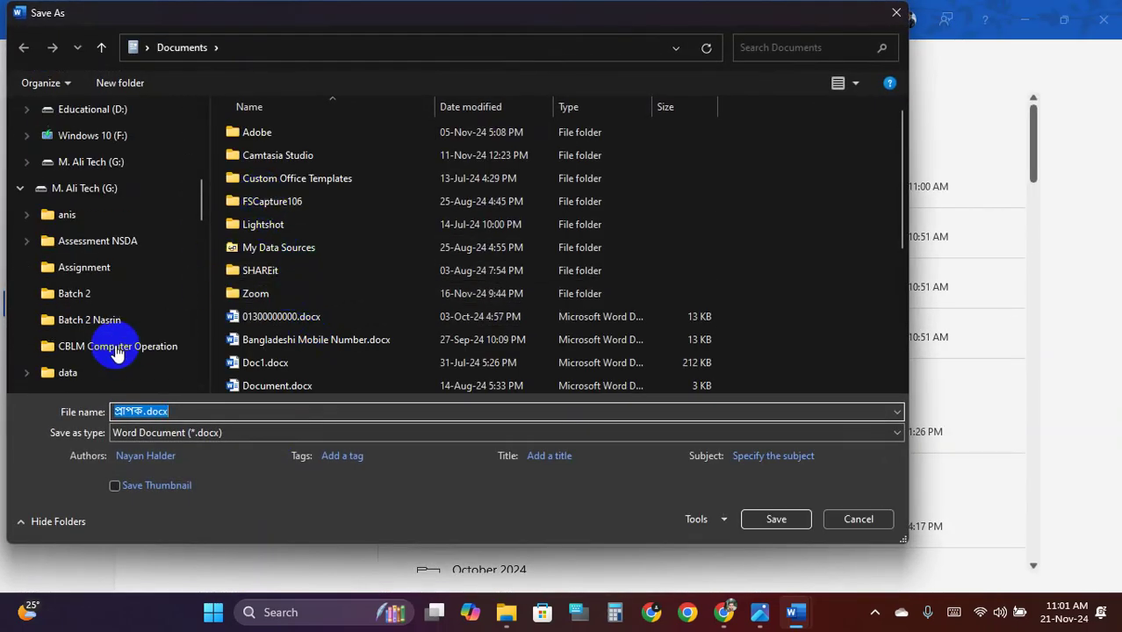
pyautogui.scroll(15, 97, 281)
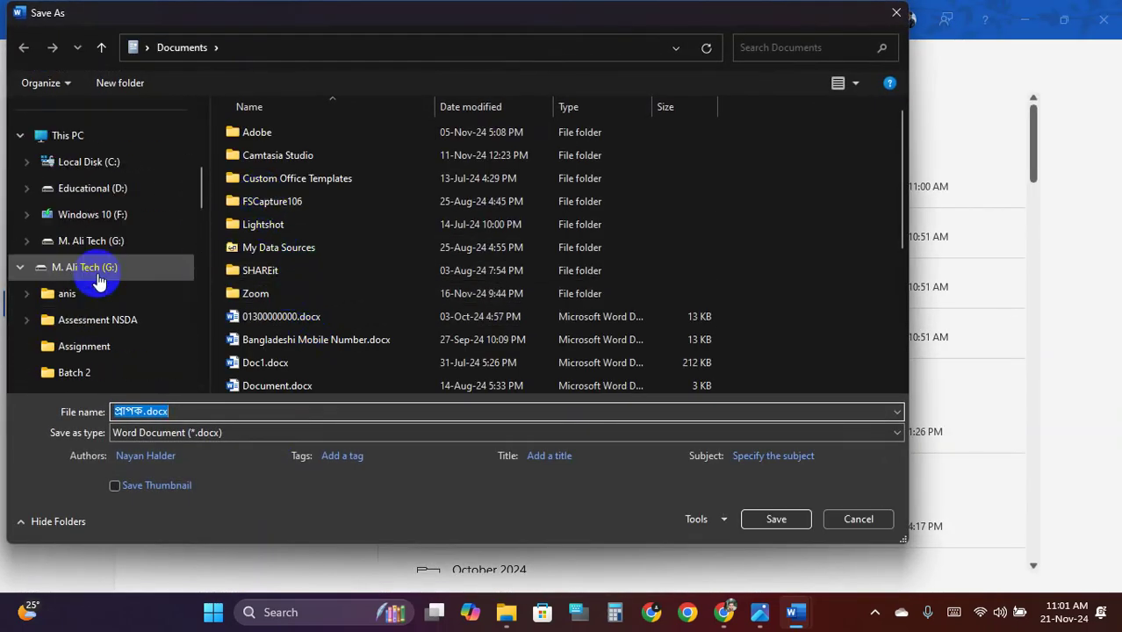
pyautogui.scroll(-2, 84, 228)
pyautogui.click(84, 347)
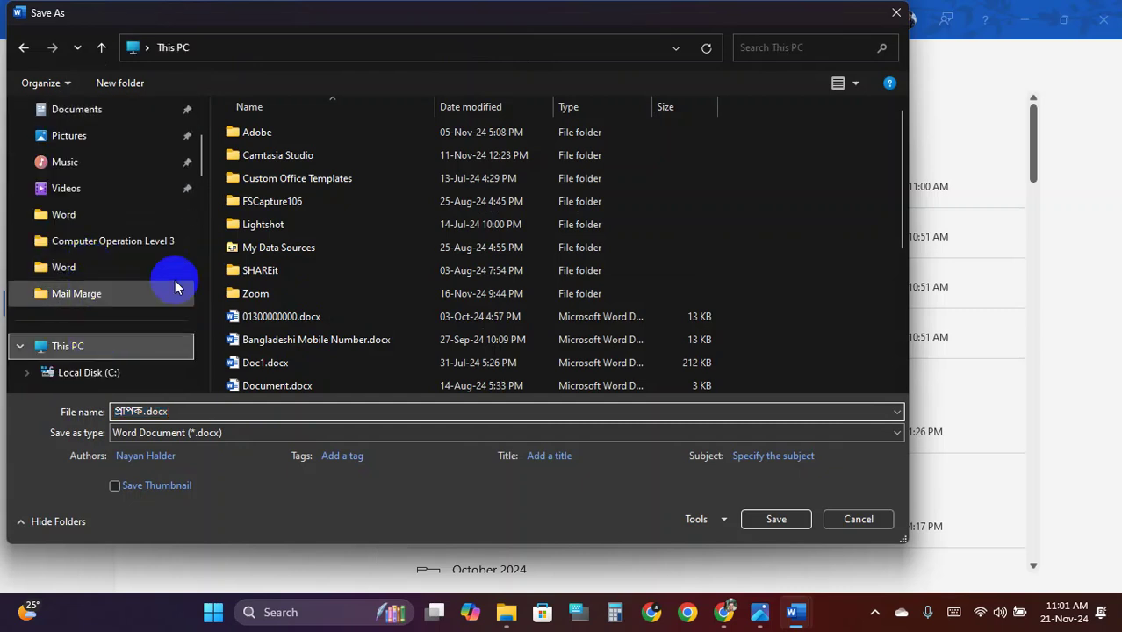
pyautogui.click(676, 150)
pyautogui.doubleClick(523, 151)
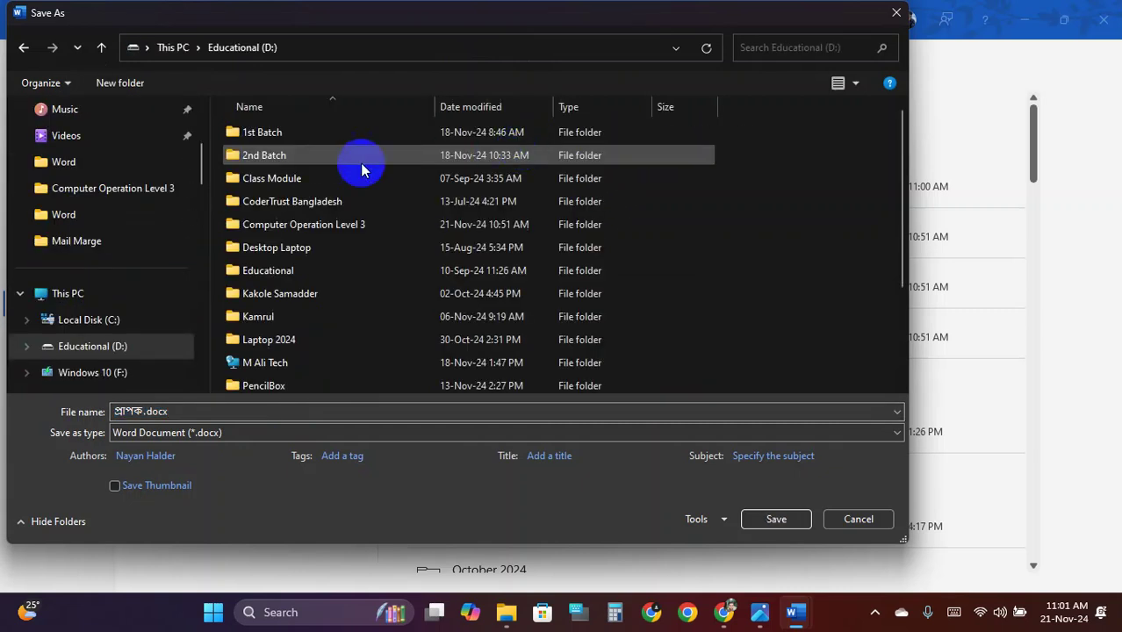
pyautogui.doubleClick(293, 157)
pyautogui.doubleClick(292, 142)
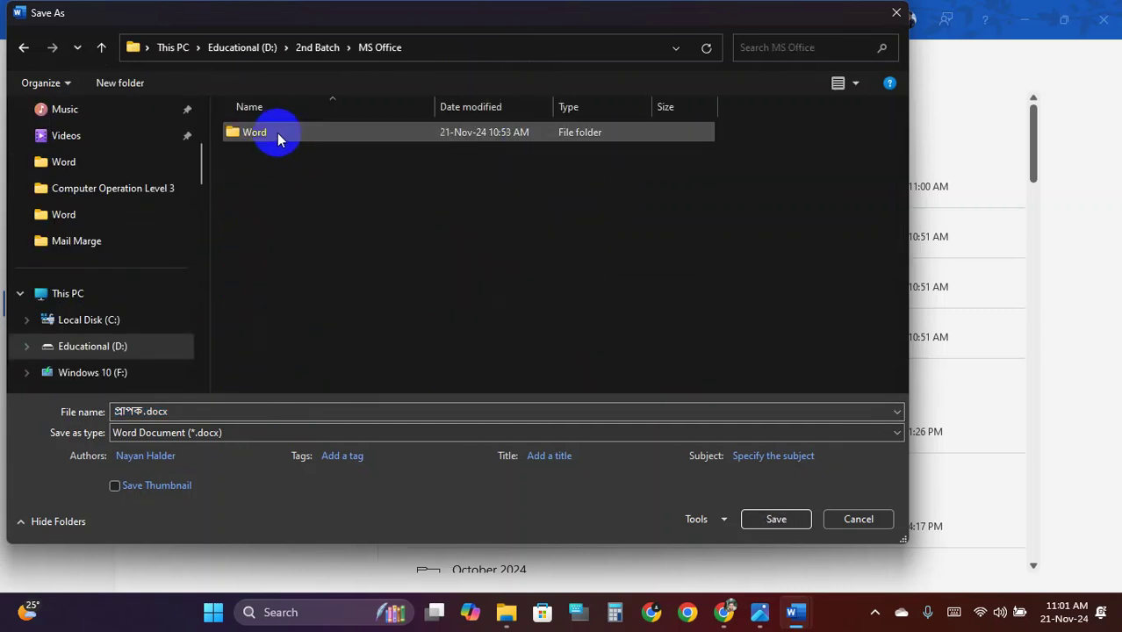
pyautogui.doubleClick(274, 134)
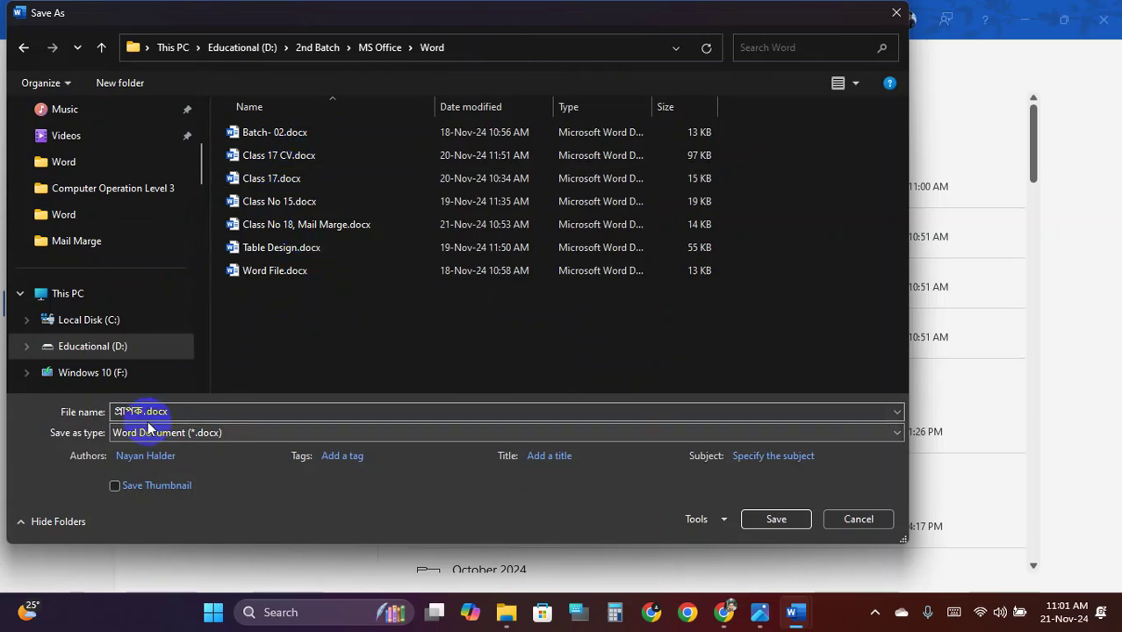
pyautogui.click(778, 523)
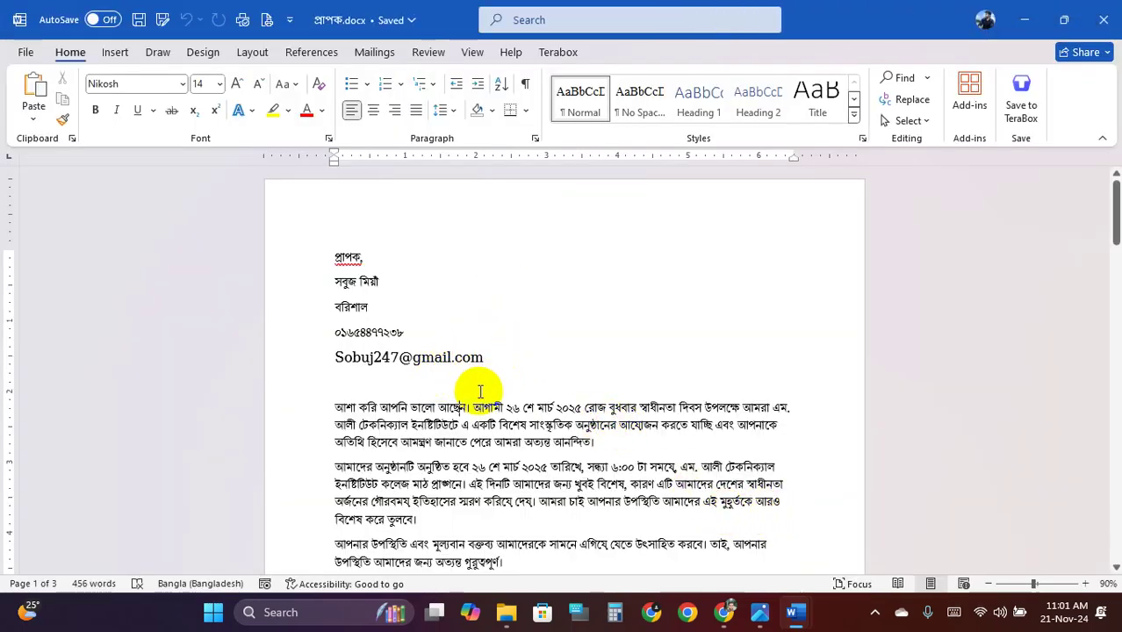
# Close the merged letters and recipient table, then restore the Class No 18, Mail Marge template
pyautogui.scroll(-12, 492, 373)
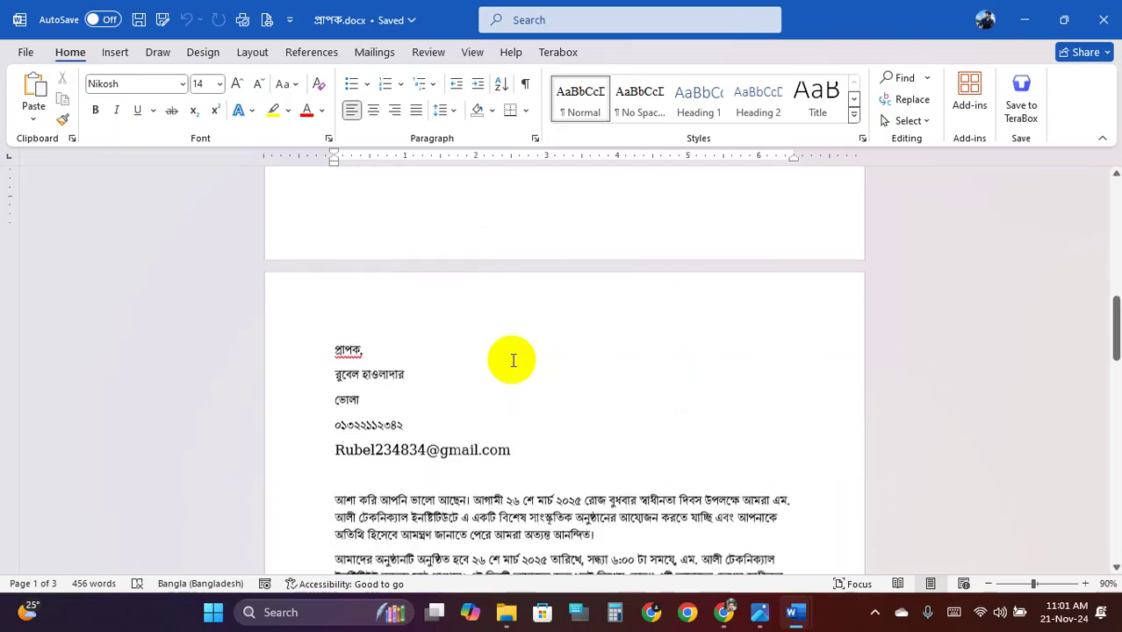
pyautogui.scroll(-15, 514, 360)
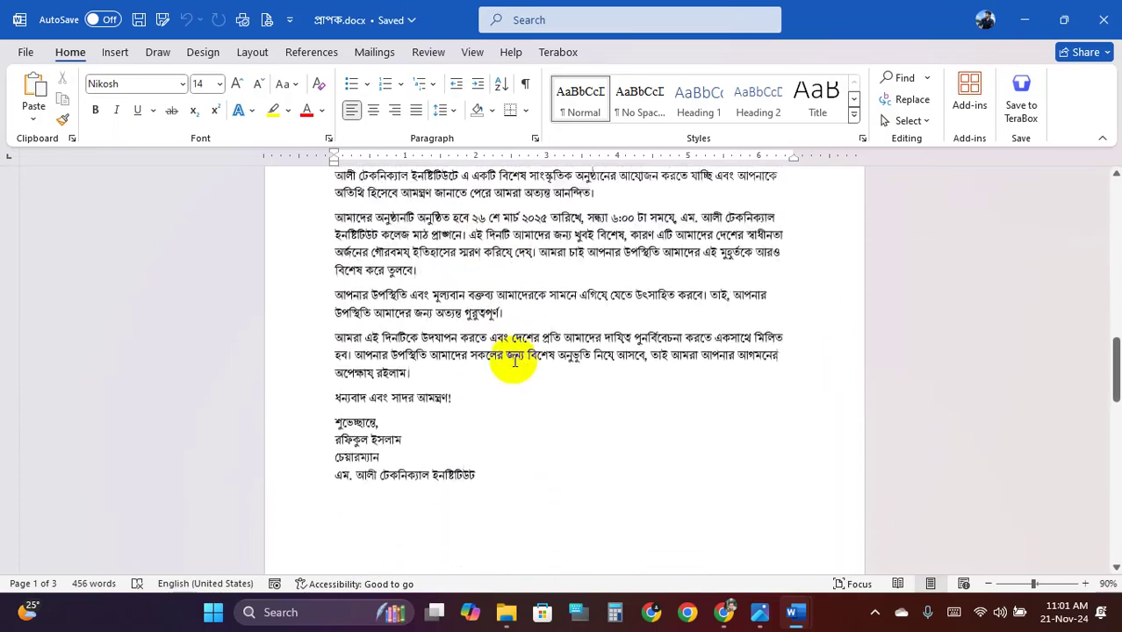
pyautogui.click(1104, 19)
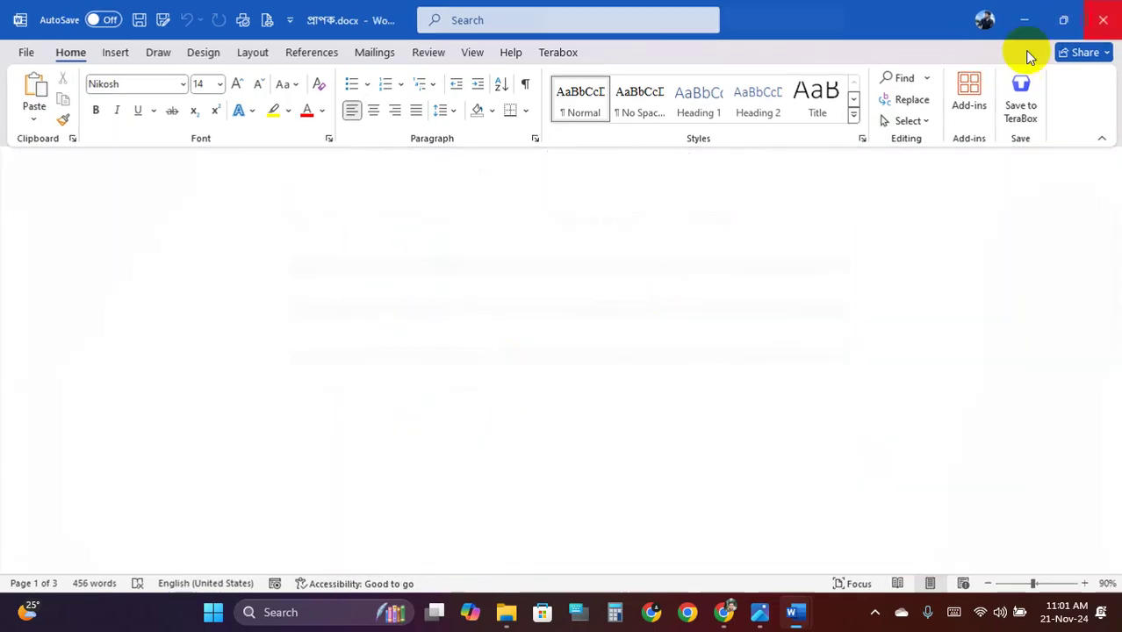
pyautogui.click(1104, 19)
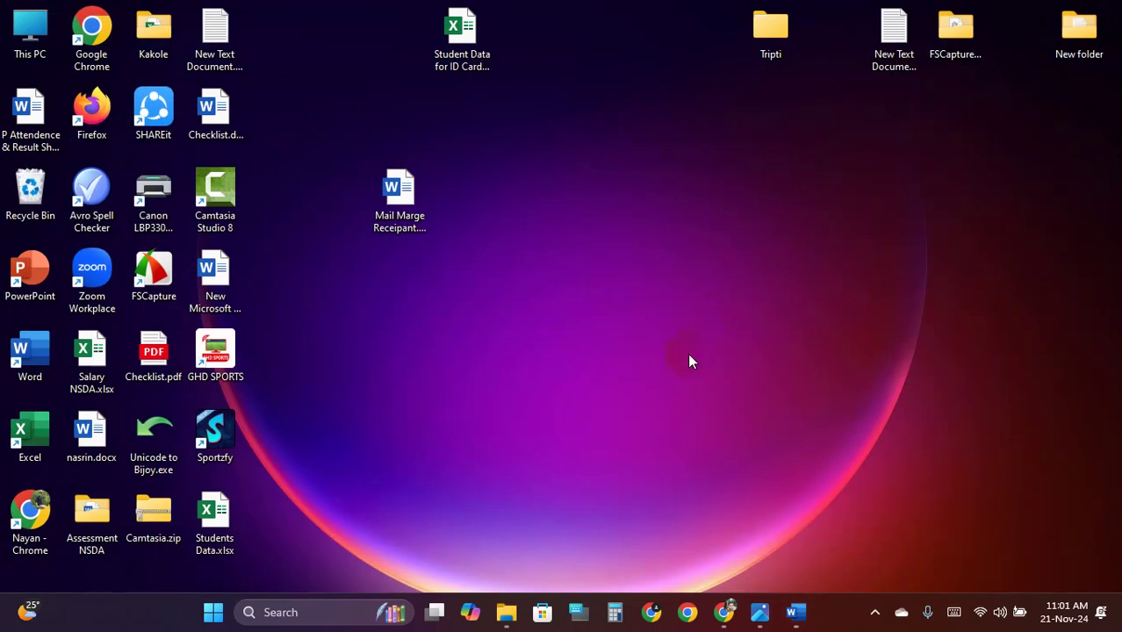
pyautogui.click(795, 612)
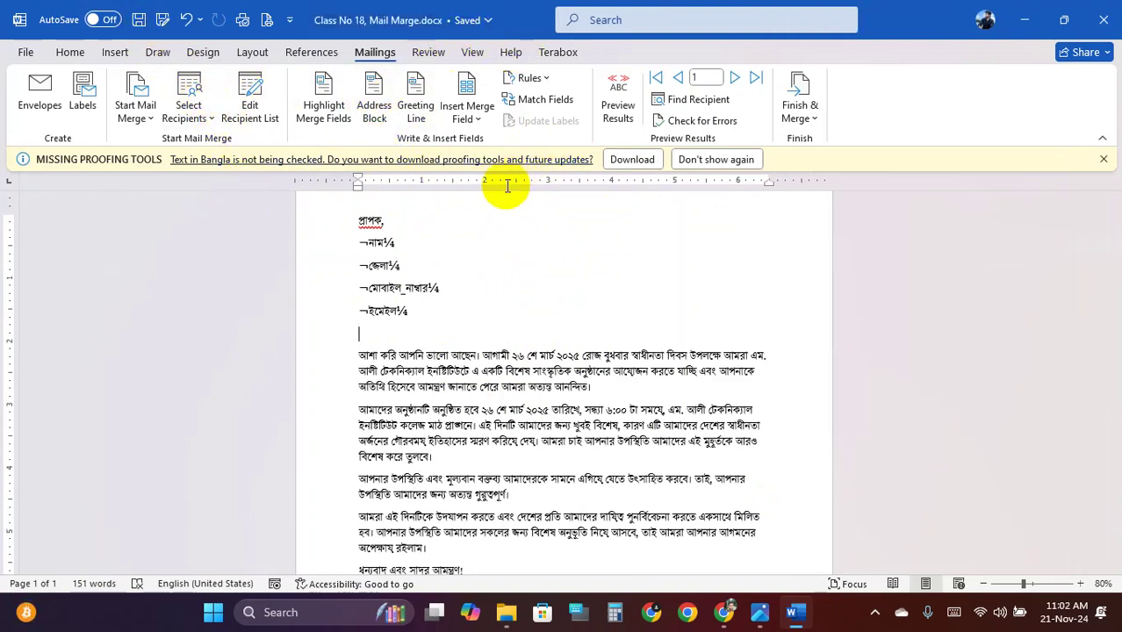
# Minimize Word briefly, then bring the mail-merge template back into view
pyautogui.scroll(-5, 584, 326)
pyautogui.scroll(5, 604, 320)
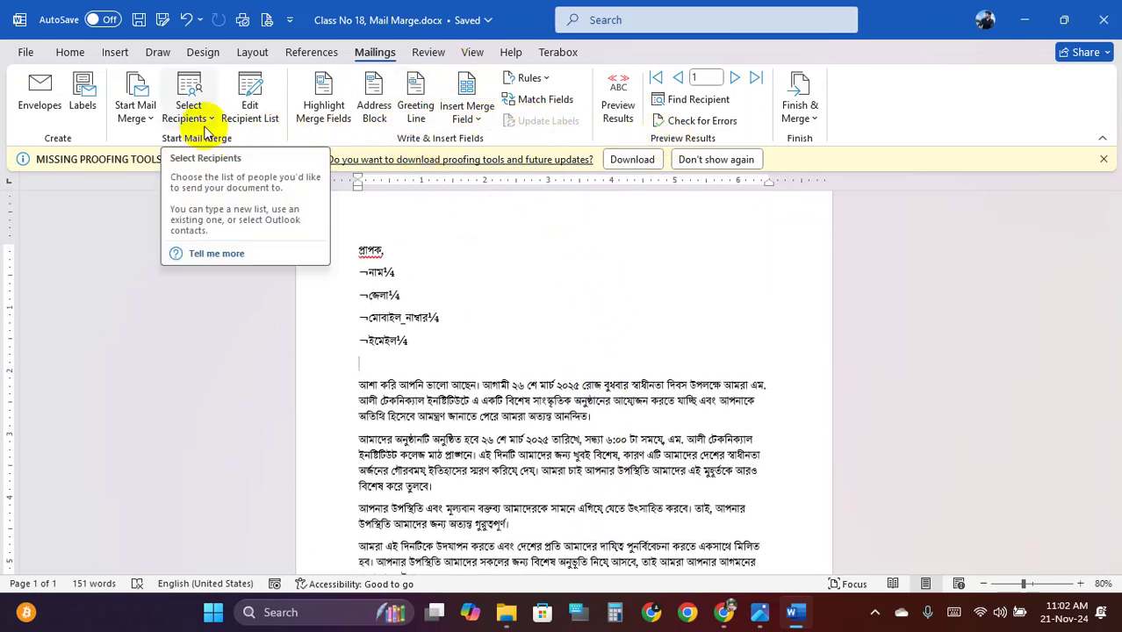
pyautogui.click(1025, 18)
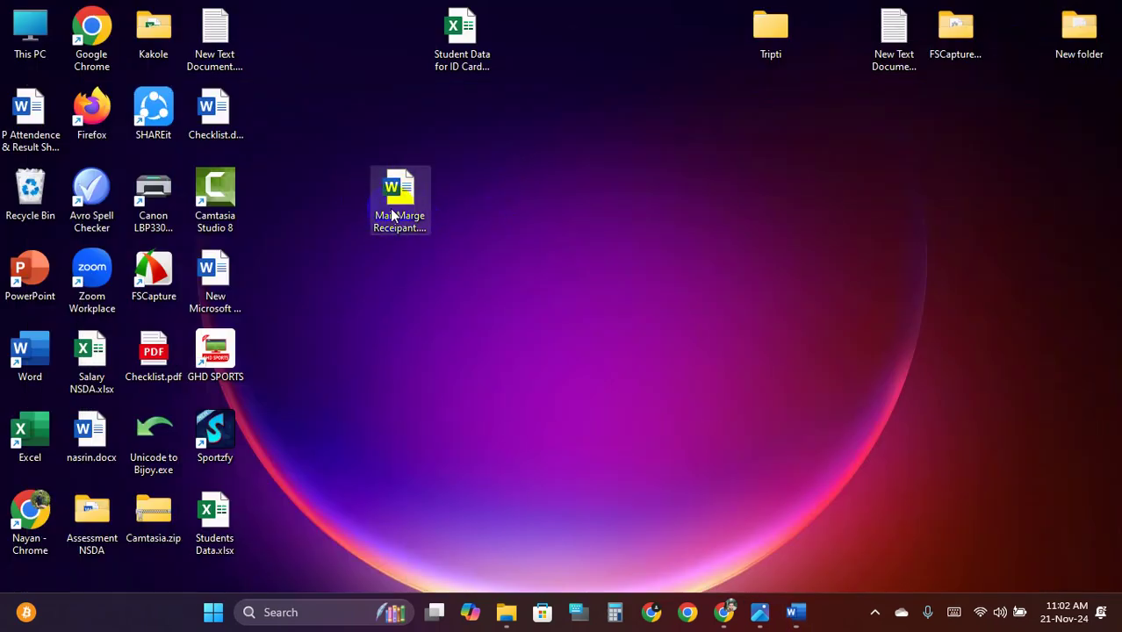
pyautogui.click(756, 223)
pyautogui.click(798, 610)
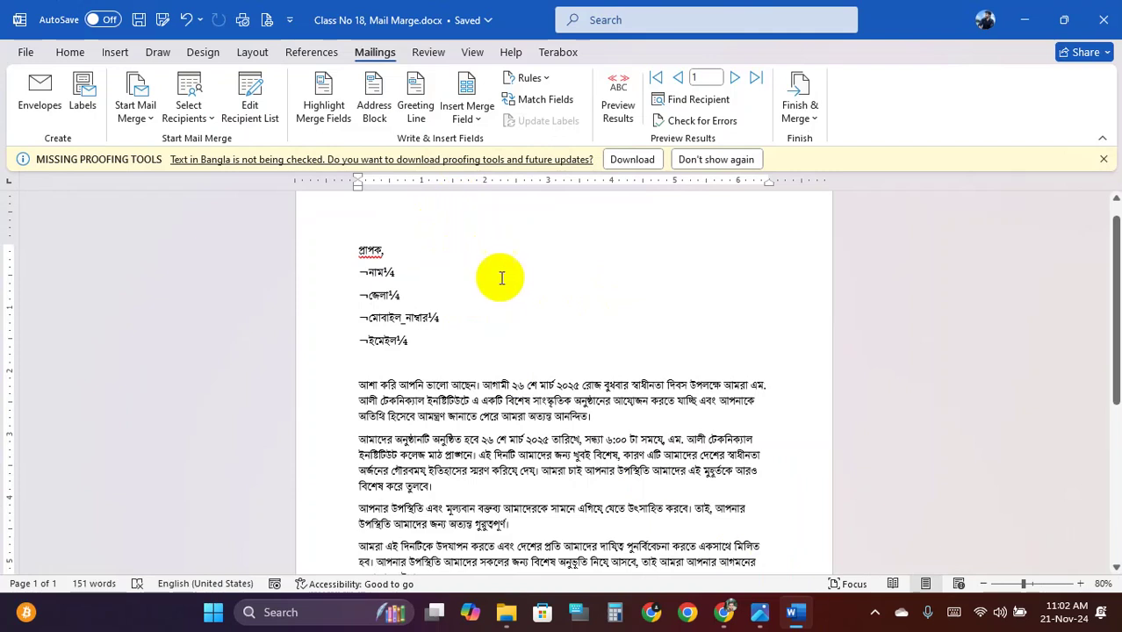
# Turn on Preview Results and step through records 2 and 3, then back one
pyautogui.click(618, 101)
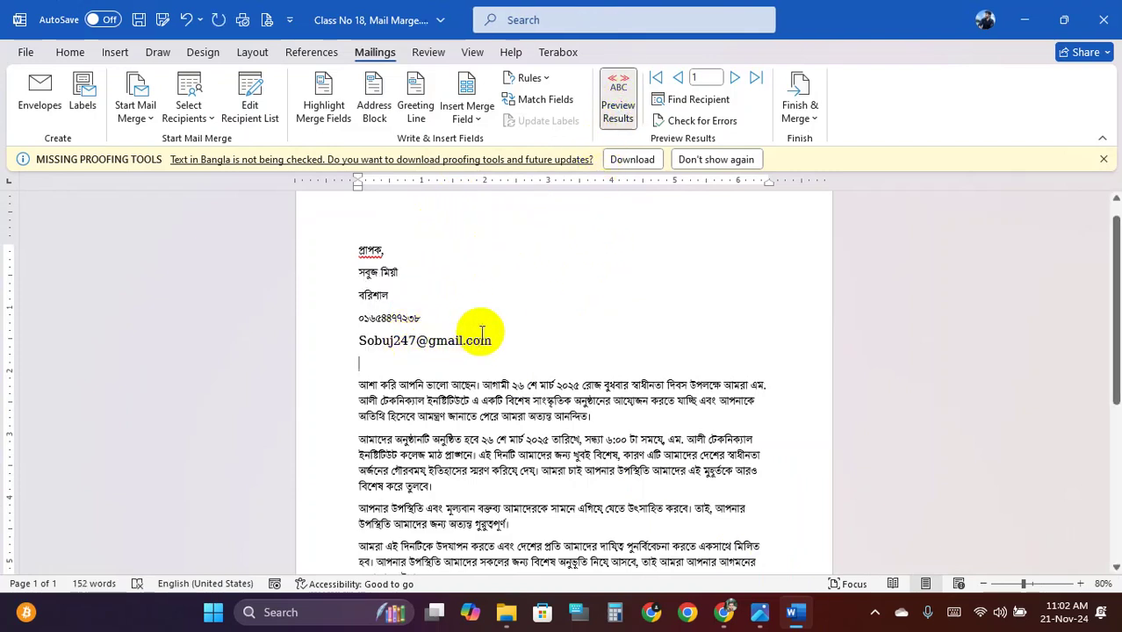
pyautogui.click(734, 77)
pyautogui.click(735, 78)
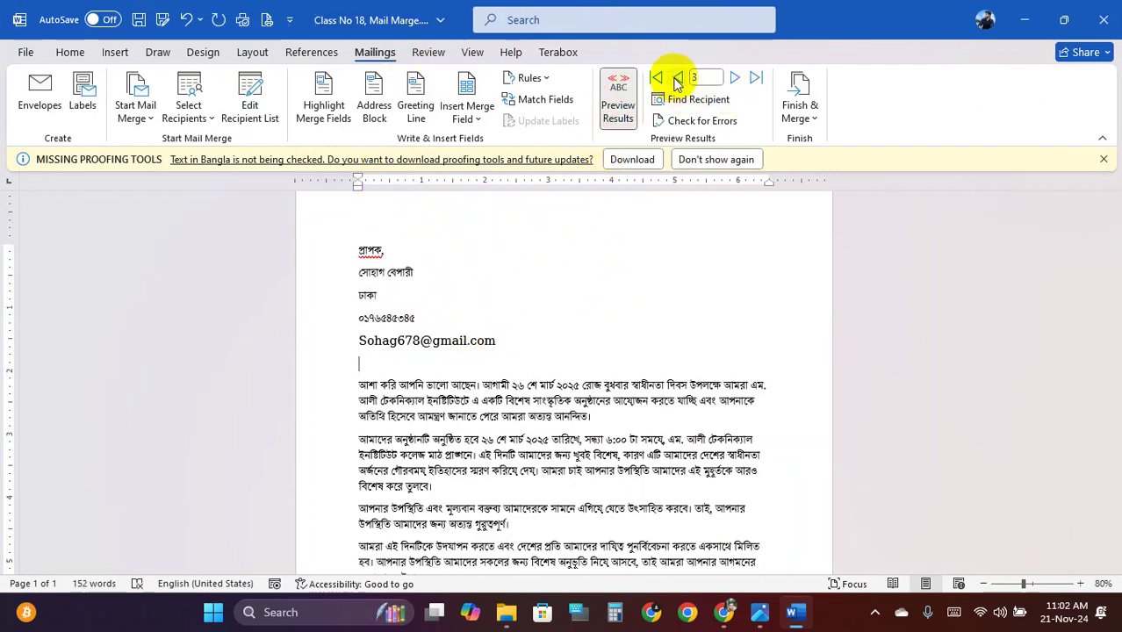
pyautogui.click(677, 79)
pyautogui.click(734, 79)
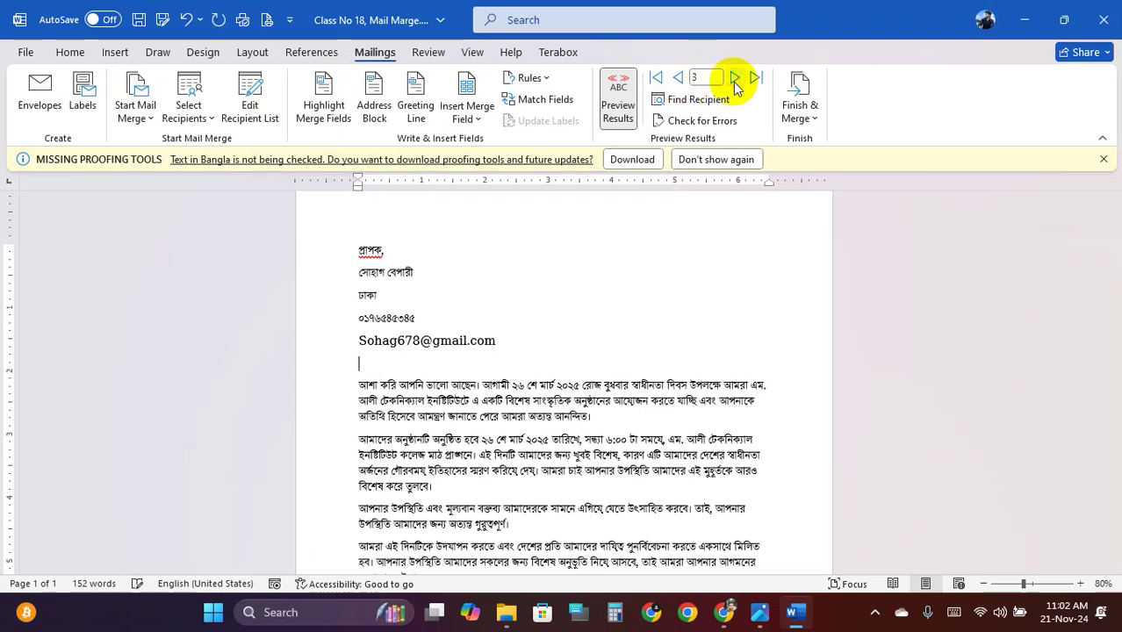
pyautogui.click(678, 79)
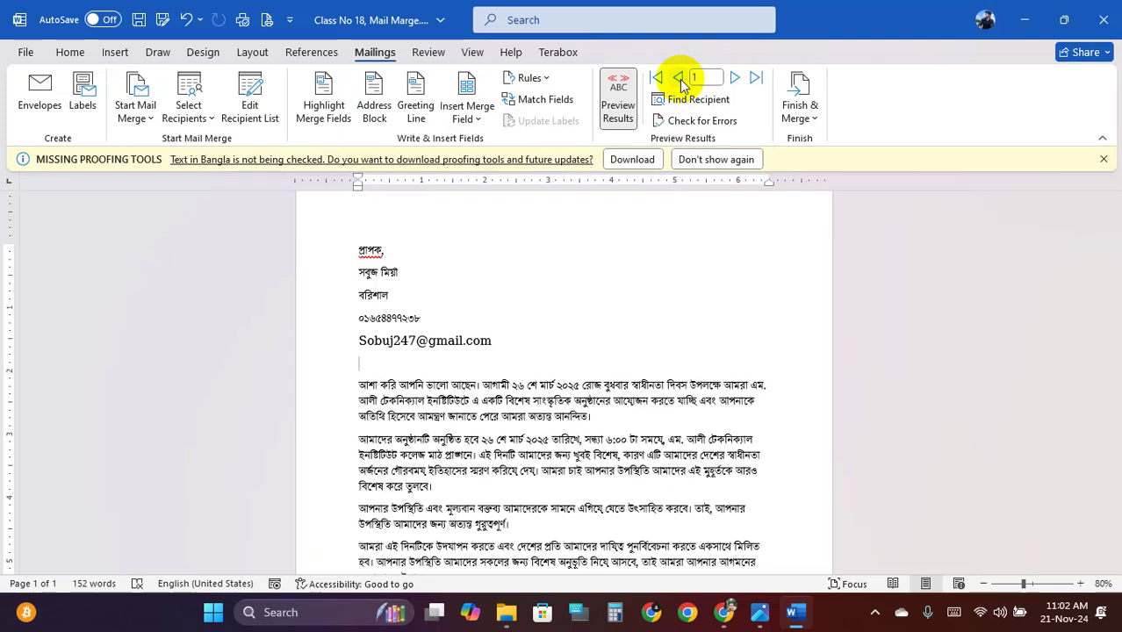
# Save the mail-merge template and minimize Word to the desktop
pyautogui.click(139, 20)
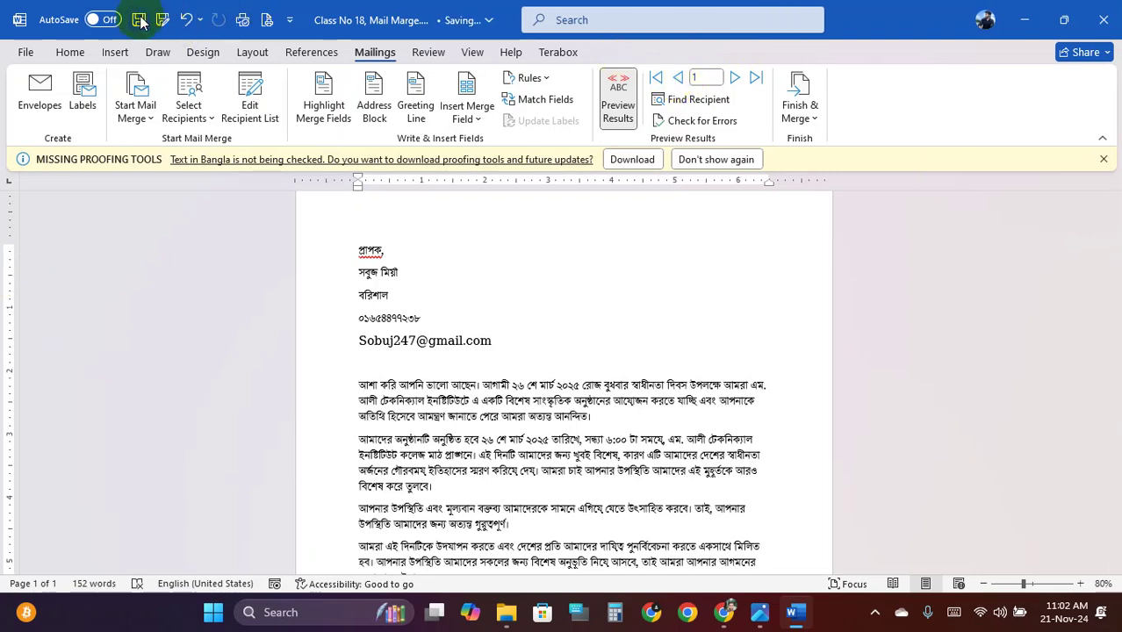
pyautogui.click(1024, 19)
pyautogui.click(457, 70)
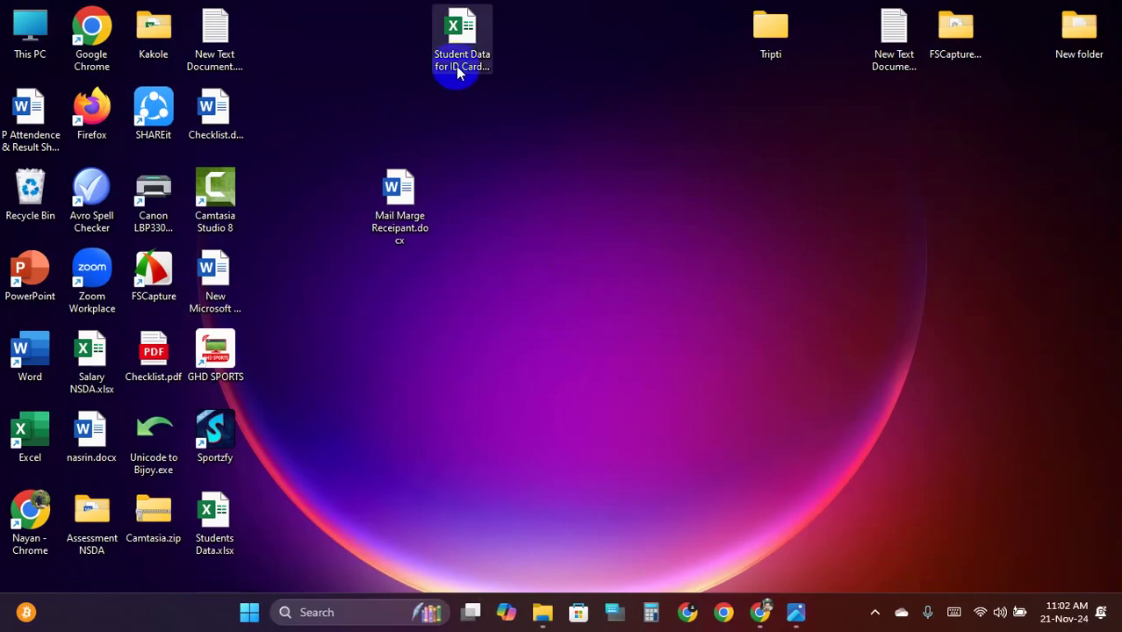
pyautogui.click(403, 40)
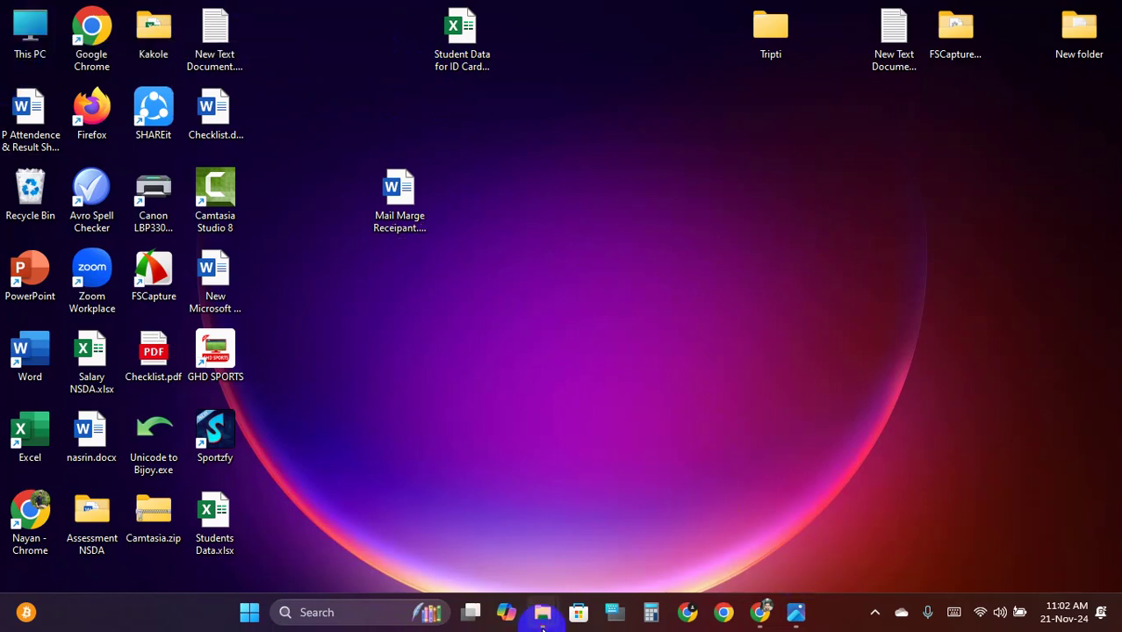
# Open প্রাপক.docx from the Word folder window in File Explorer
pyautogui.moveTo(542, 613)
pyautogui.click(705, 476)
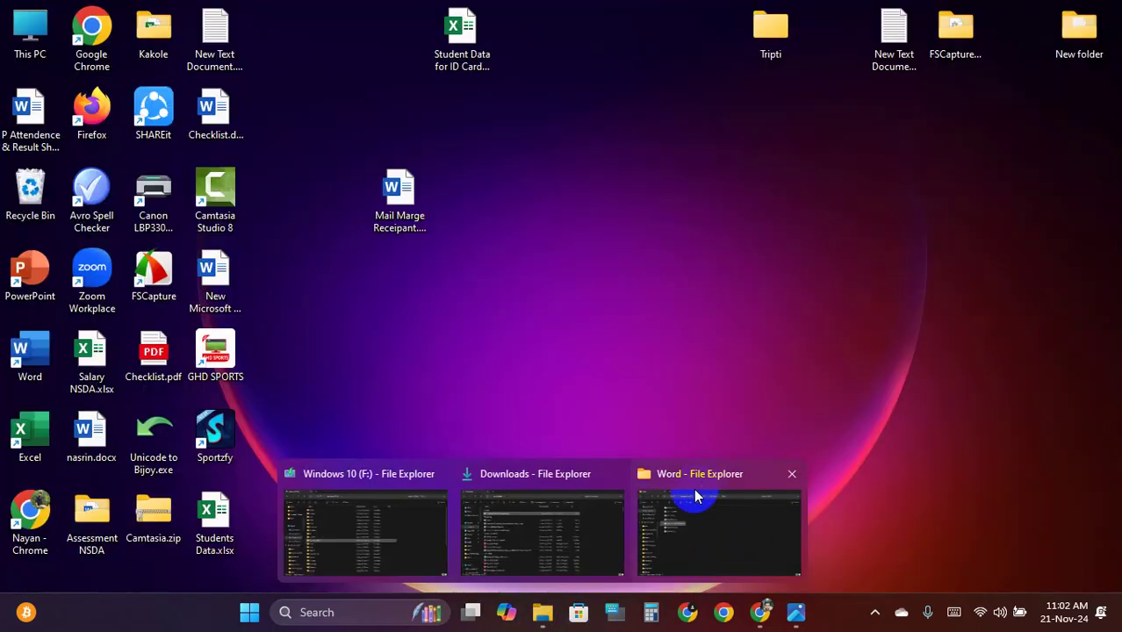
pyautogui.click(699, 510)
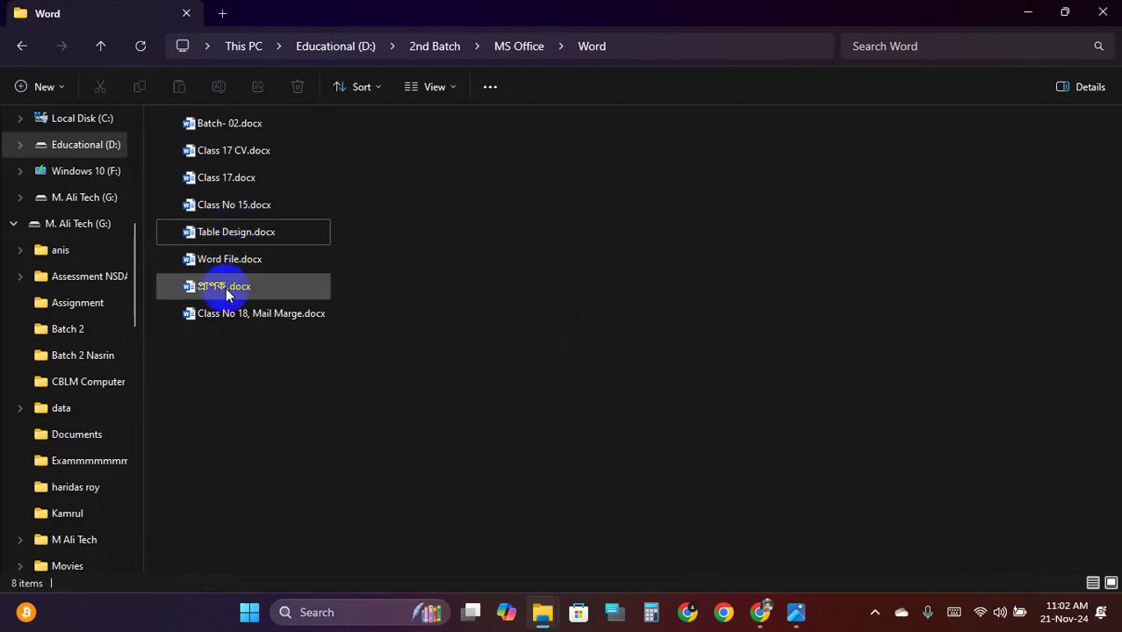
pyautogui.click(230, 316)
pyautogui.doubleClick(227, 285)
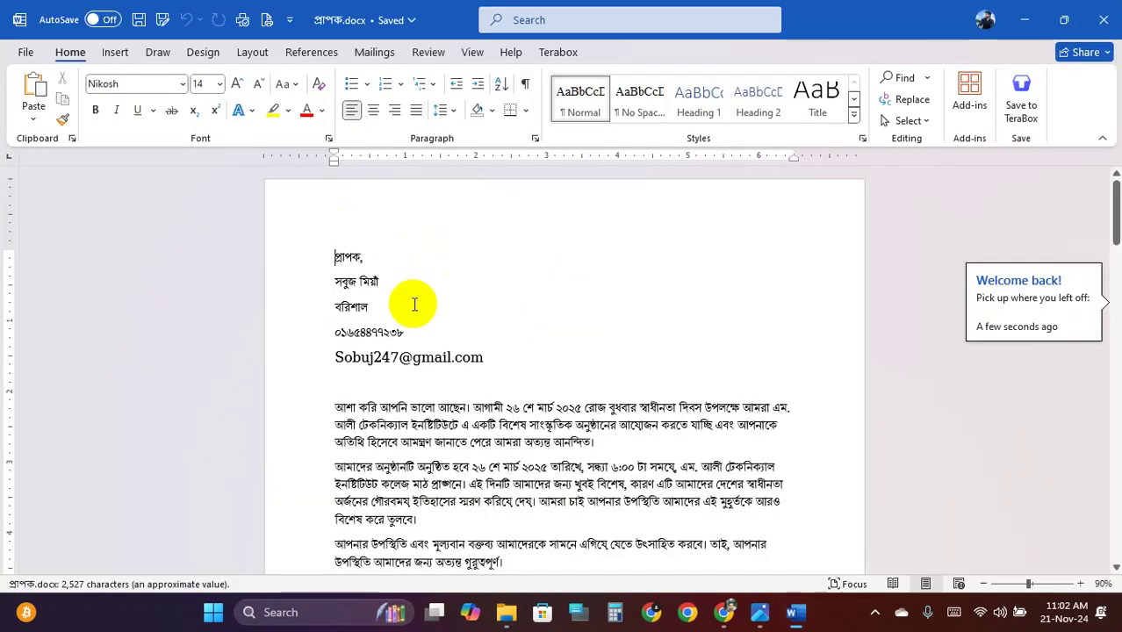
# Scroll through the three merged letters in প্রাপক.docx, then open the File menu
pyautogui.scroll(-10, 440, 299)
pyautogui.scroll(-8, 461, 303)
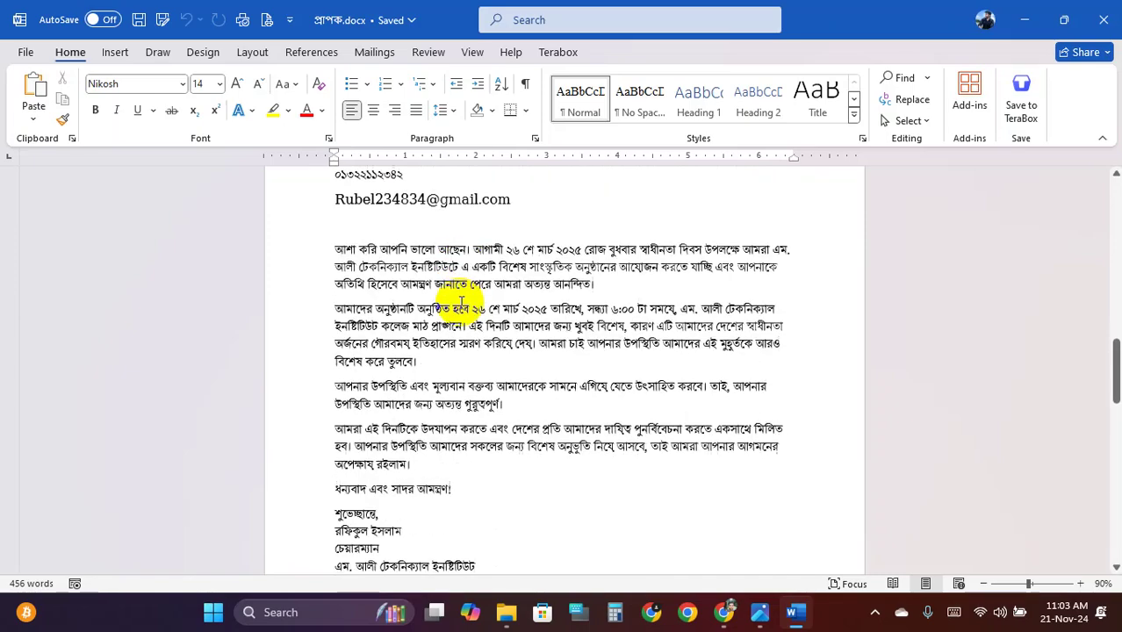
pyautogui.scroll(5, 461, 305)
pyautogui.scroll(10, 461, 305)
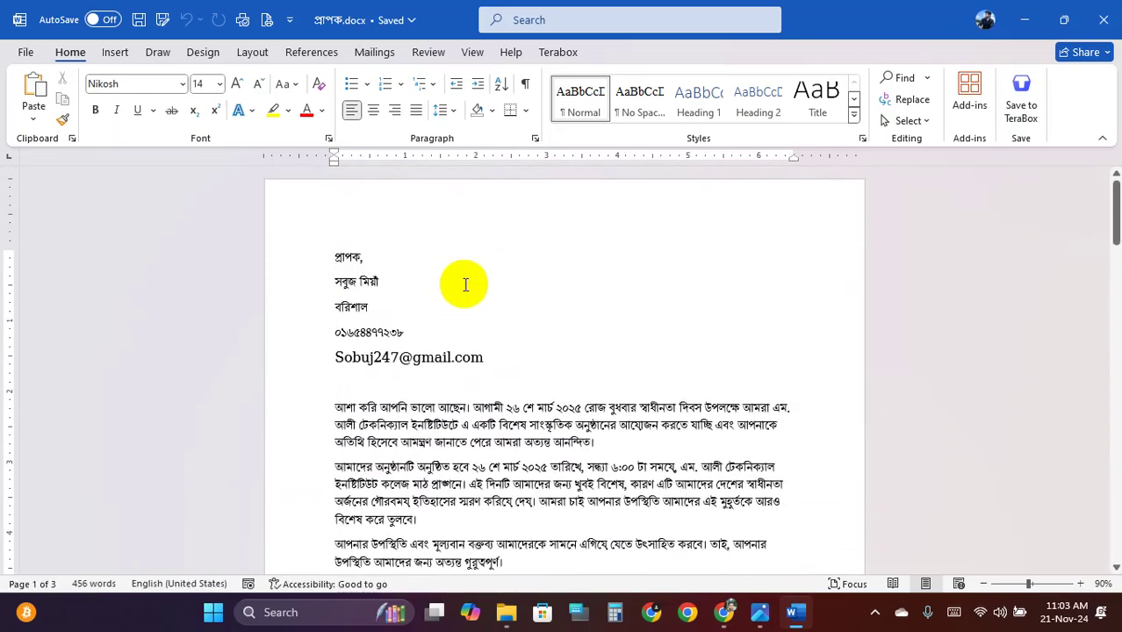
pyautogui.scroll(2, 443, 290)
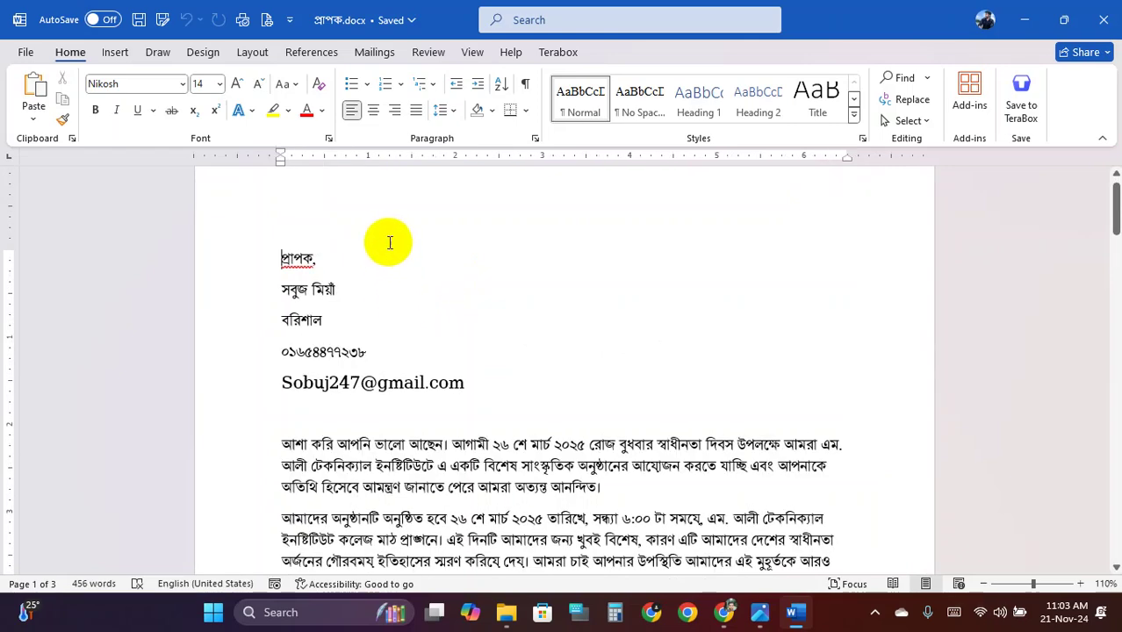
pyautogui.scroll(2, 390, 242)
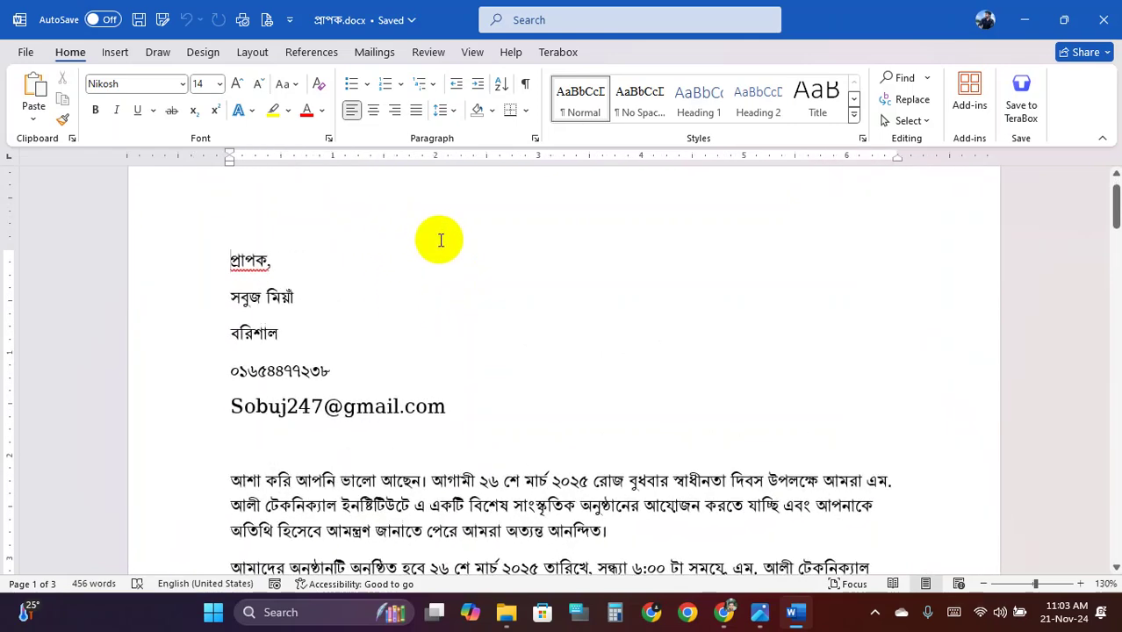
pyautogui.click(32, 60)
pyautogui.click(71, 309)
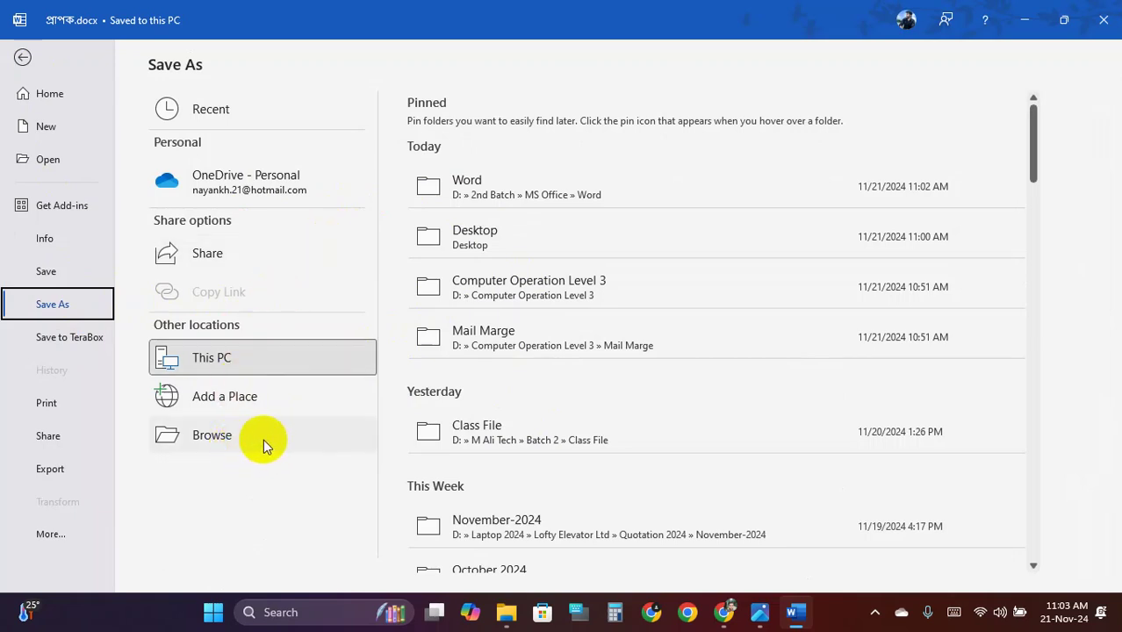
pyautogui.click(232, 438)
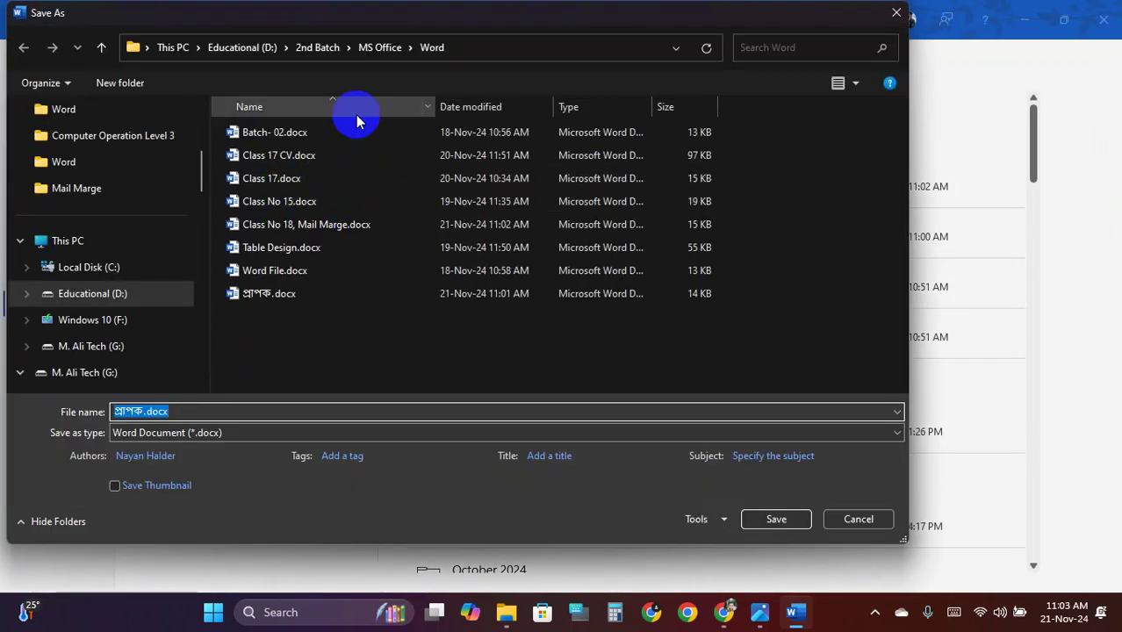
pyautogui.click(398, 350)
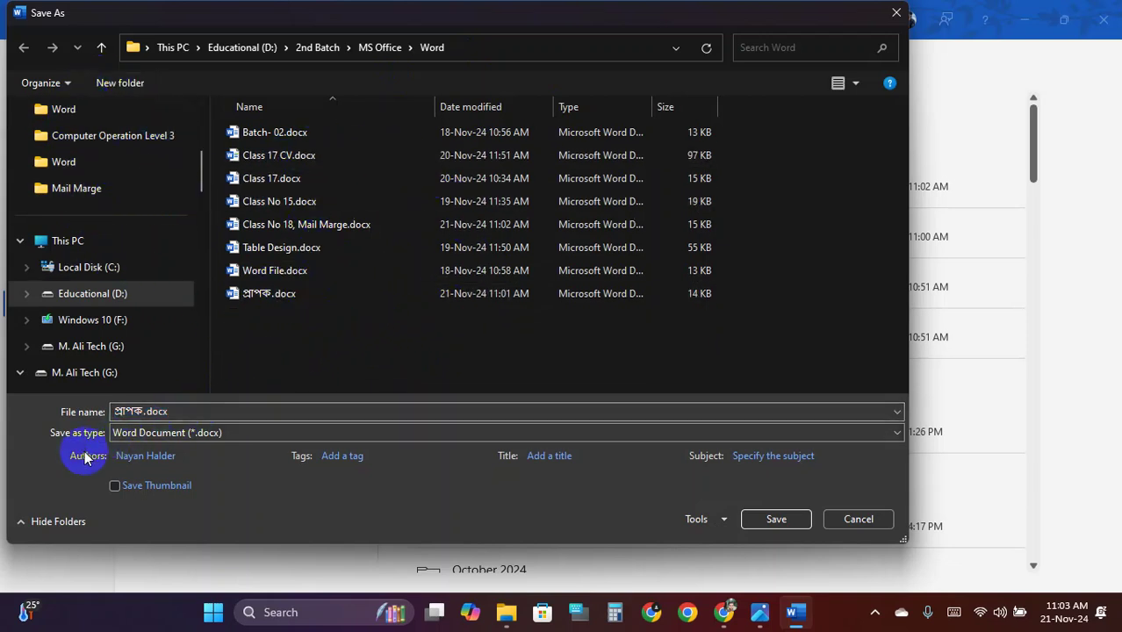
pyautogui.click(150, 411)
pyautogui.click(150, 412)
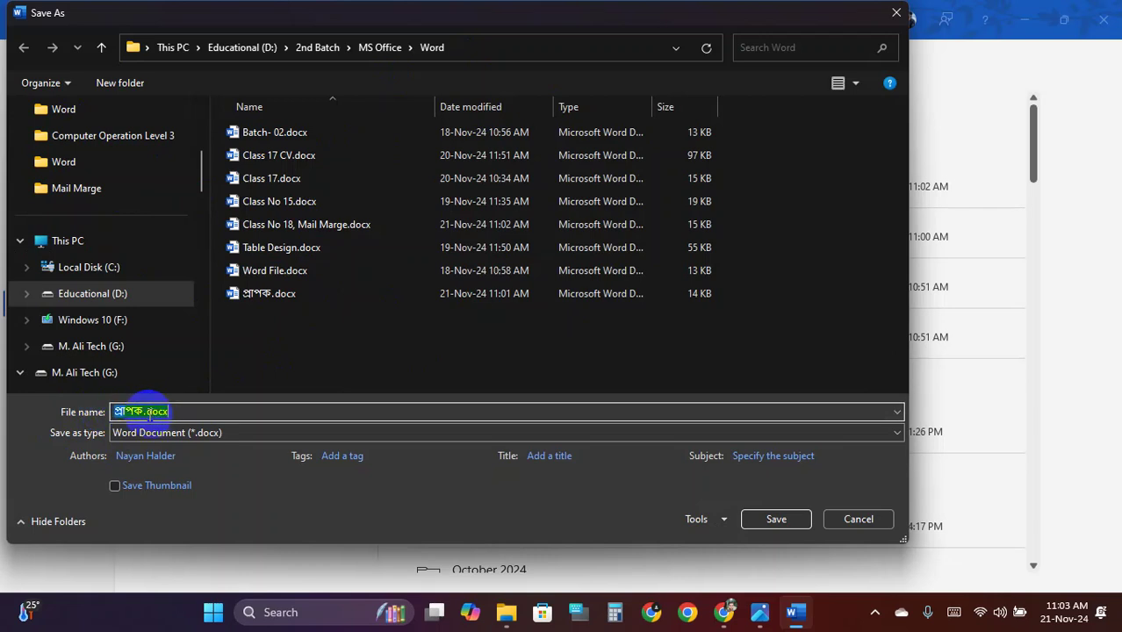
pyautogui.click(188, 411)
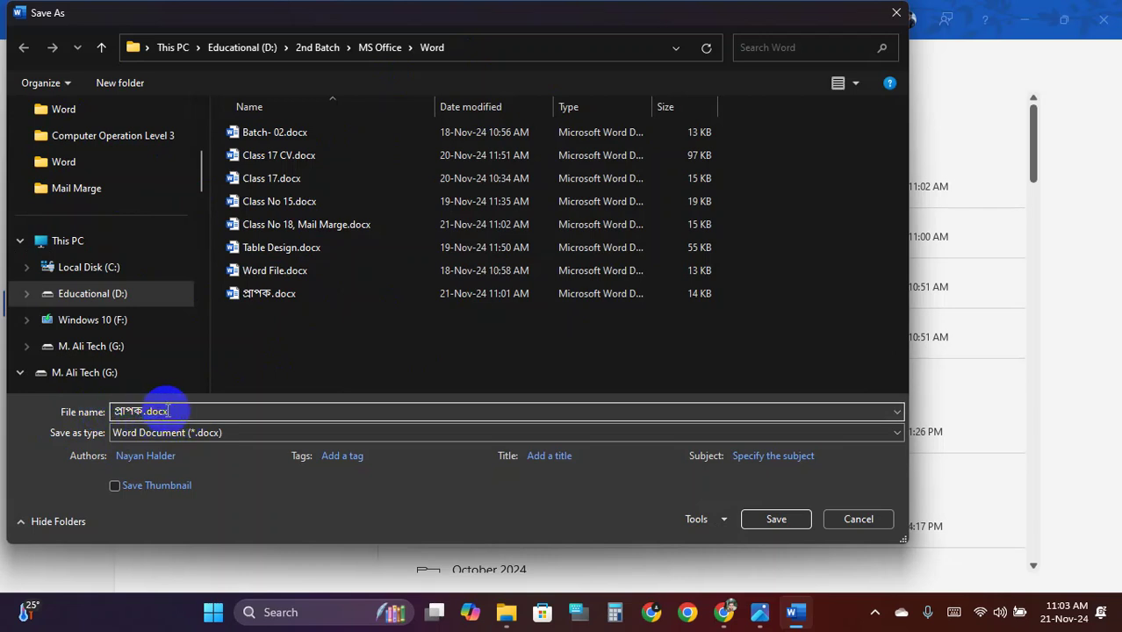
pyautogui.click(164, 413)
pyautogui.click(190, 412)
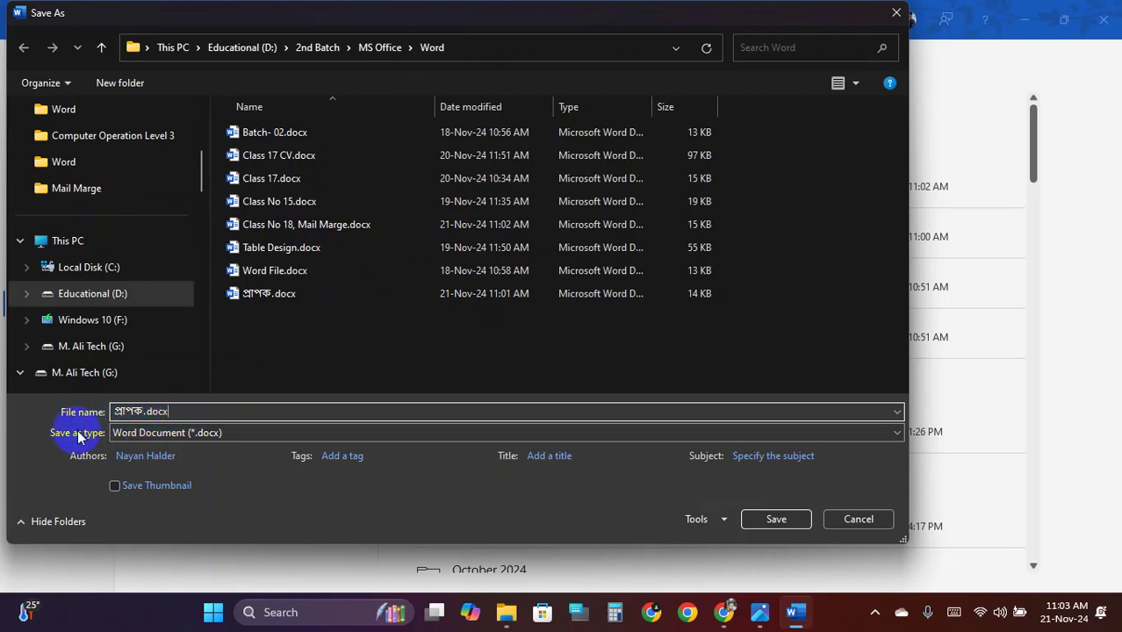
pyautogui.click(129, 437)
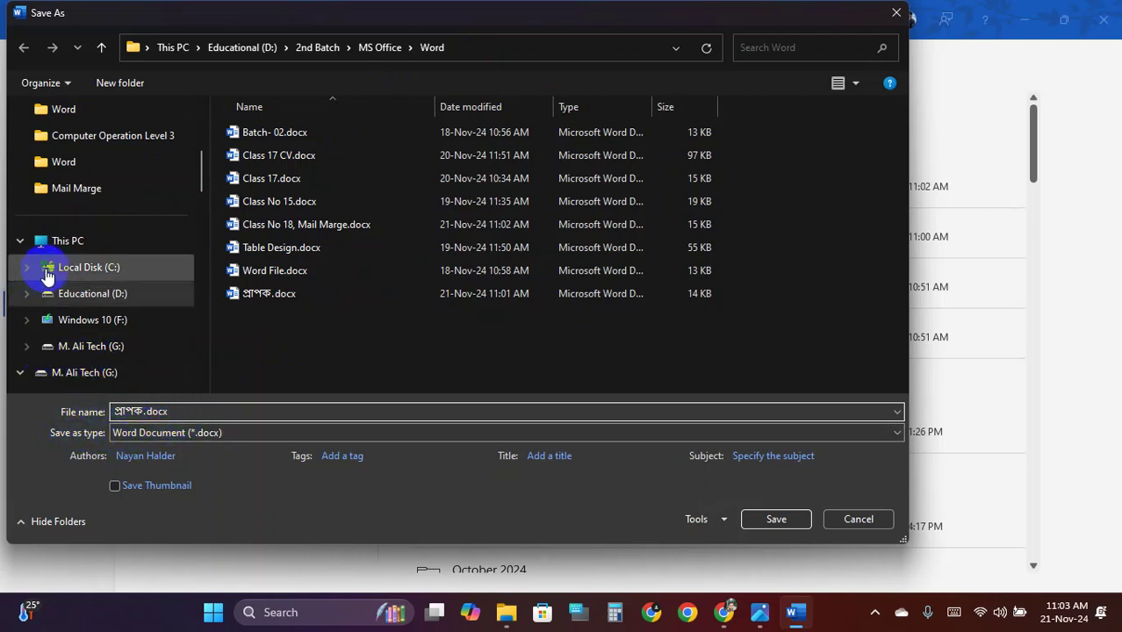
pyautogui.press('Print')
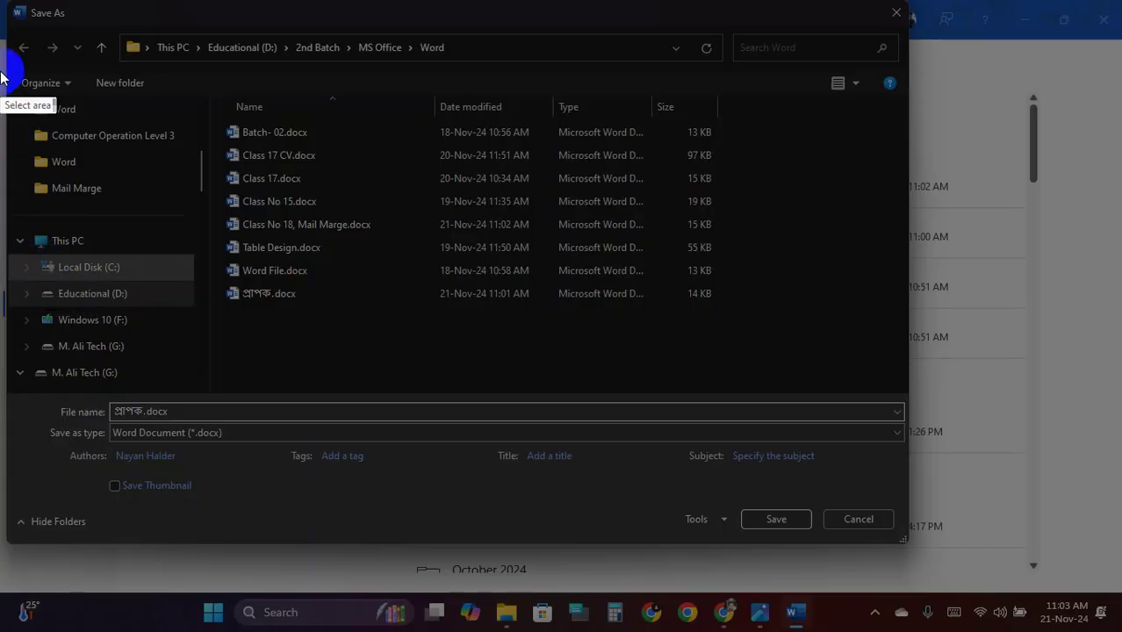
pyautogui.moveTo(0, 1)
pyautogui.mouseDown()
pyautogui.moveTo(1080, 597)
pyautogui.moveTo(1083, 558)
pyautogui.moveTo(1091, 571)
pyautogui.mouseUp()
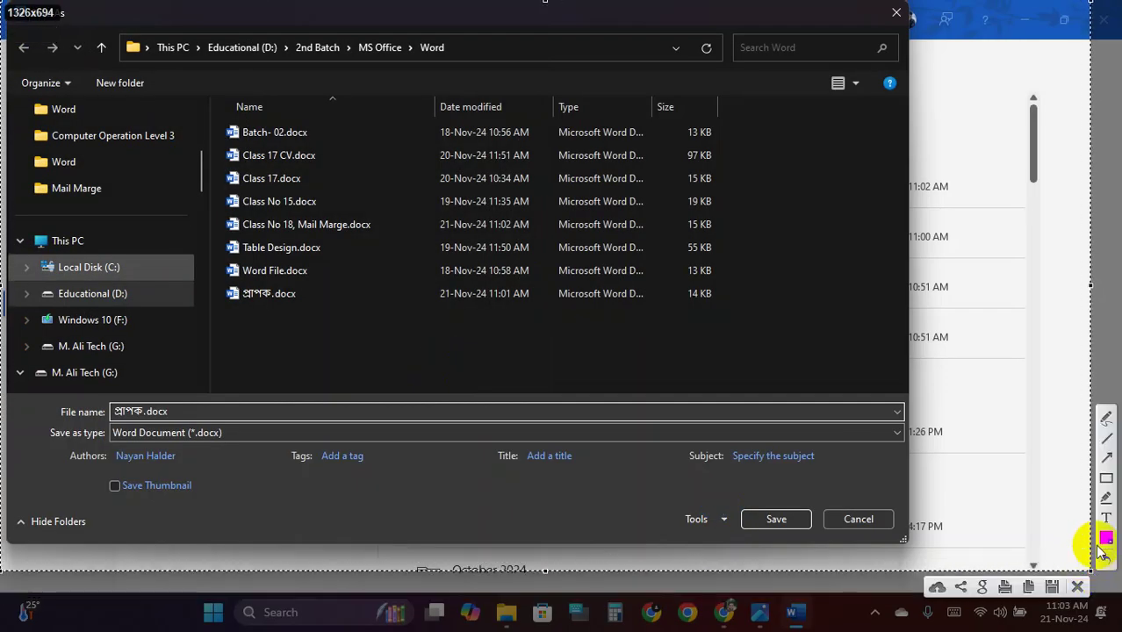
# Draw a red box around the Save as type row in the capture, then dismiss it
pyautogui.click(1108, 477)
pyautogui.moveTo(45, 422); pyautogui.dragTo(350, 451)
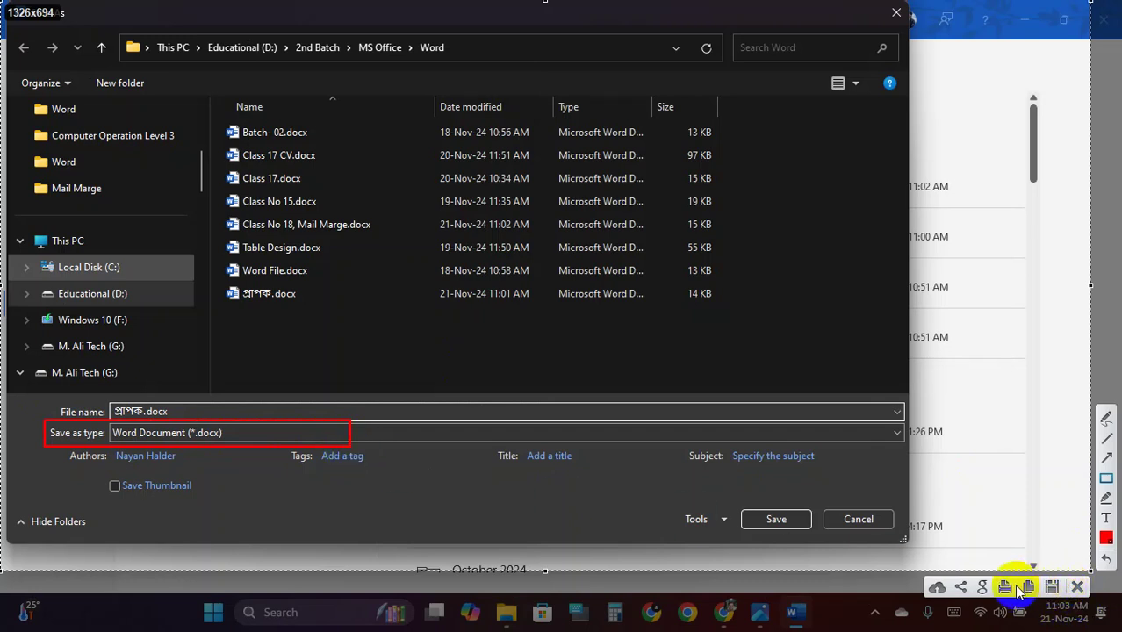
pyautogui.click(1077, 586)
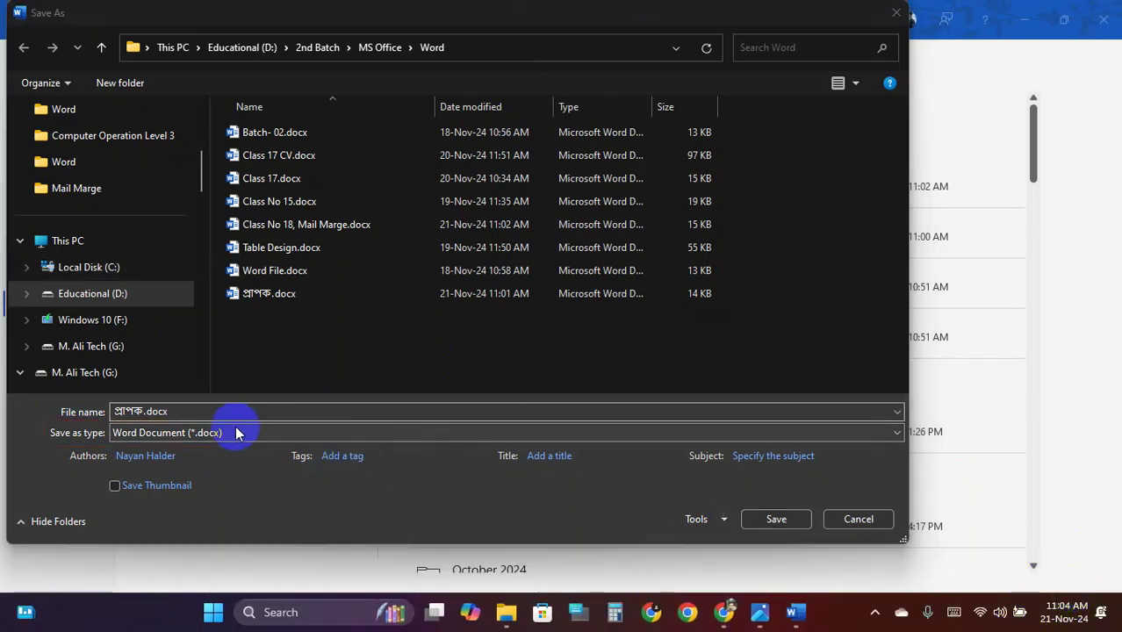
pyautogui.click(235, 433)
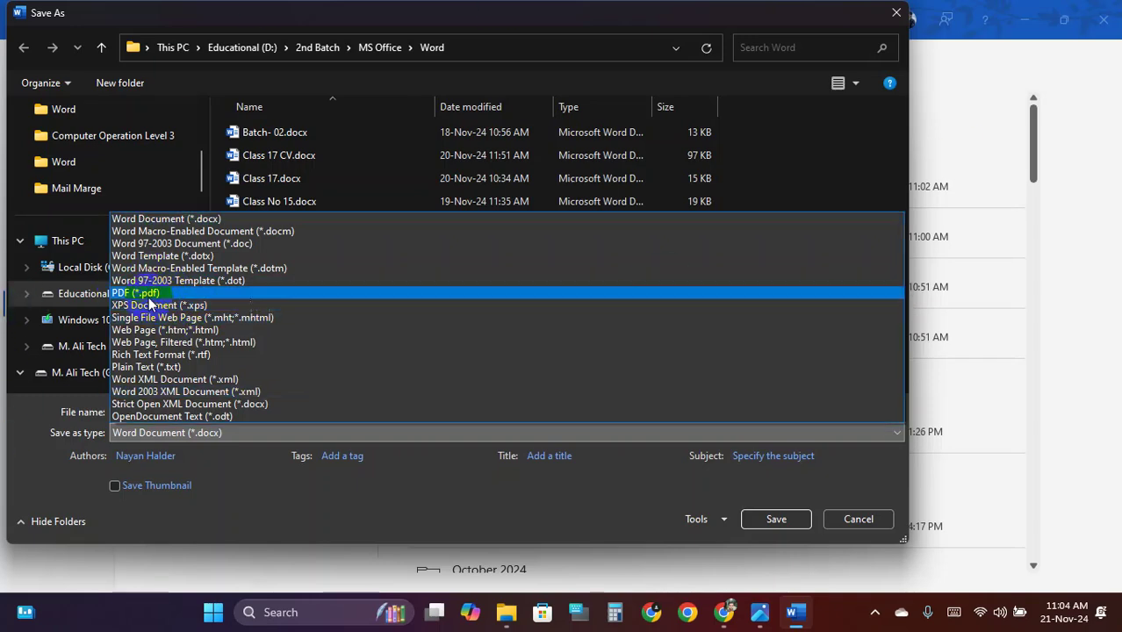
# Choose PDF (*.pdf) as the file type and save the letters as প্রাপক.pdf
pyautogui.click(150, 295)
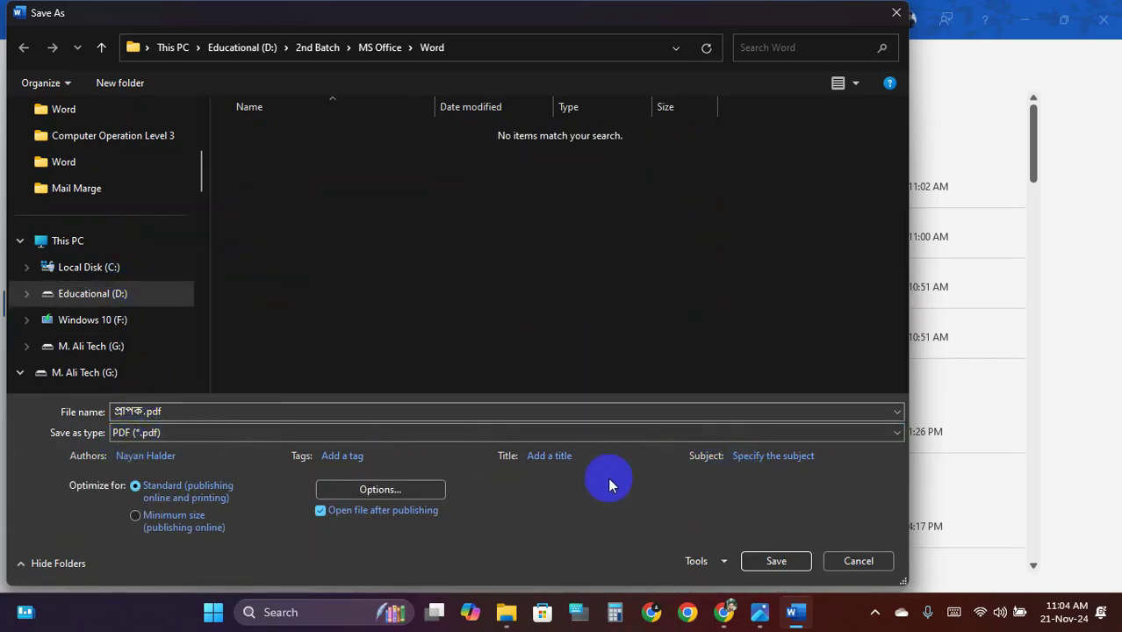
pyautogui.click(766, 555)
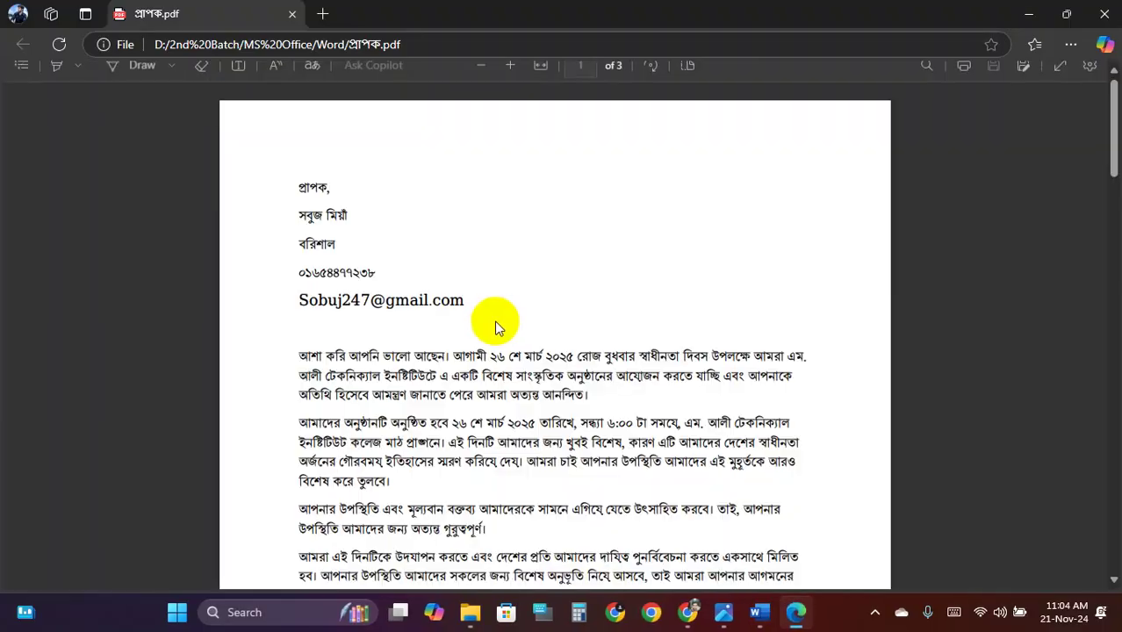
# Scroll through the three-page PDF in Edge to page 3, then close Edge
pyautogui.scroll(-6, 507, 331)
pyautogui.scroll(-10, 508, 331)
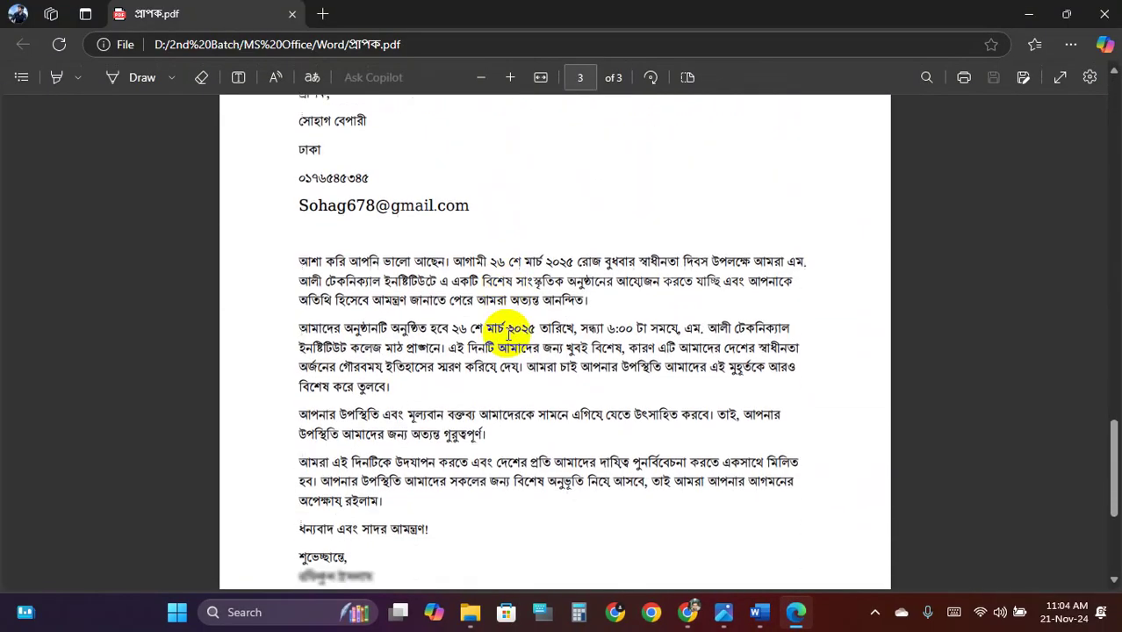
pyautogui.click(1109, 12)
# Close the merged document and Word, then select প্রাপক.pdf in the Word folder
pyautogui.click(1102, 12)
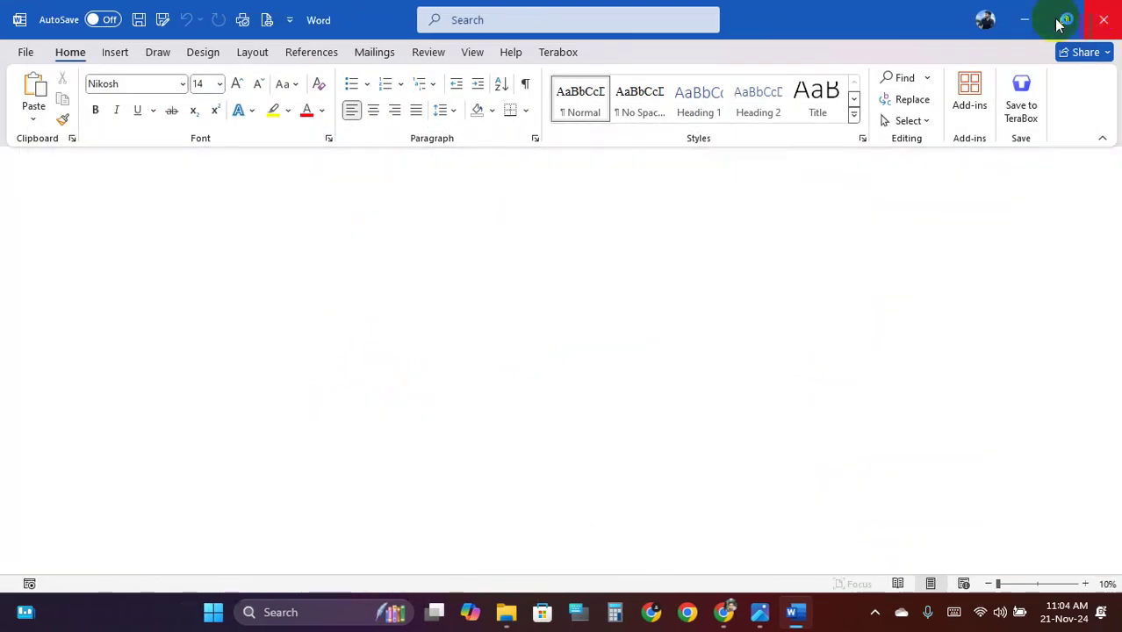
pyautogui.click(1098, 12)
pyautogui.click(240, 341)
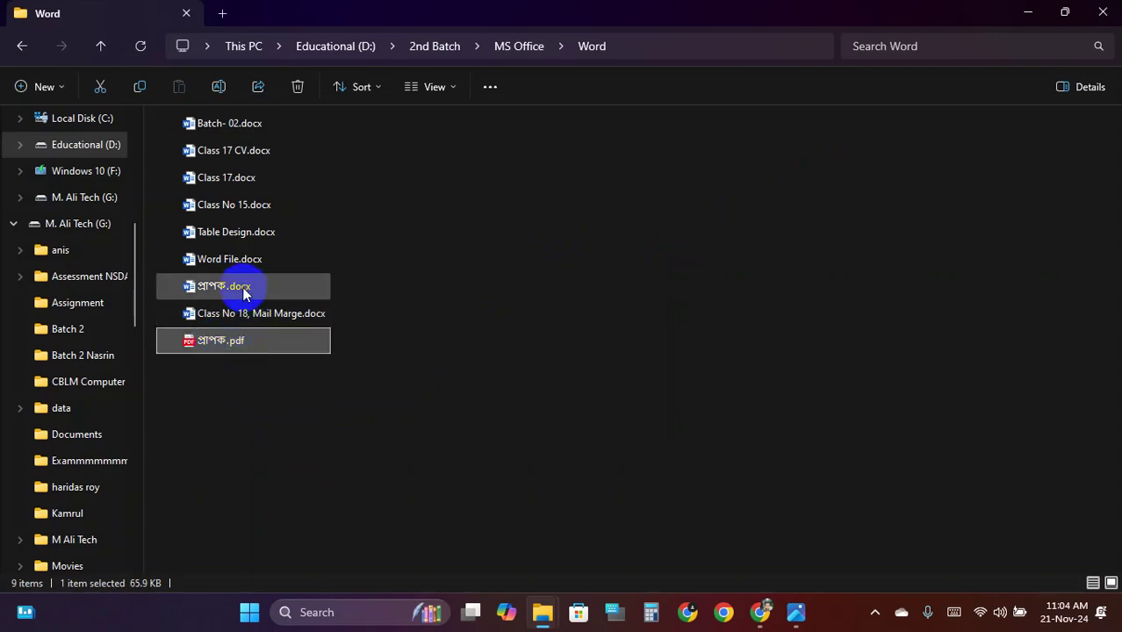
# Compare the file sizes of প্রাপক.pdf and প্রাপক.docx, then open প্রাপক.docx in Word
pyautogui.click(243, 294)
pyautogui.click(238, 347)
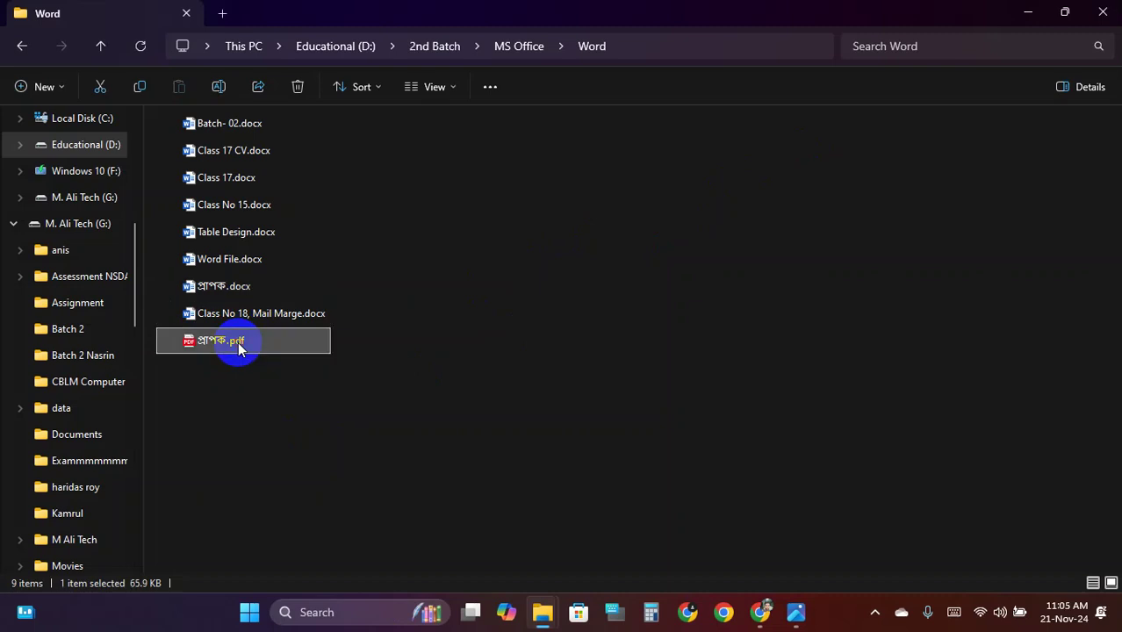
pyautogui.click(238, 284)
pyautogui.click(238, 365)
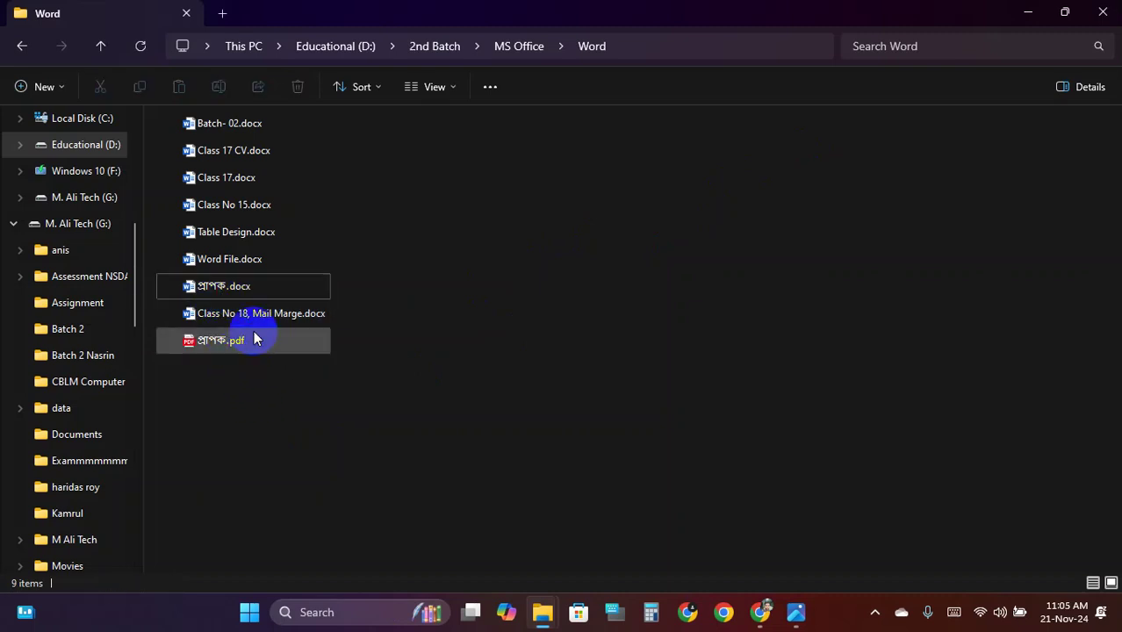
pyautogui.moveTo(241, 300)
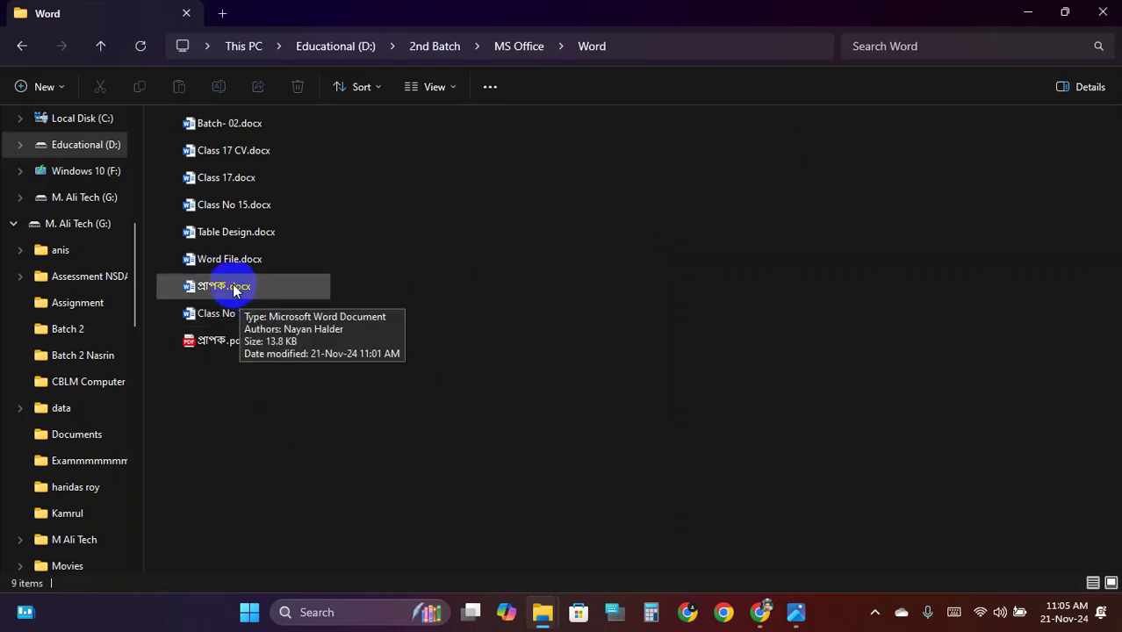
pyautogui.doubleClick(234, 290)
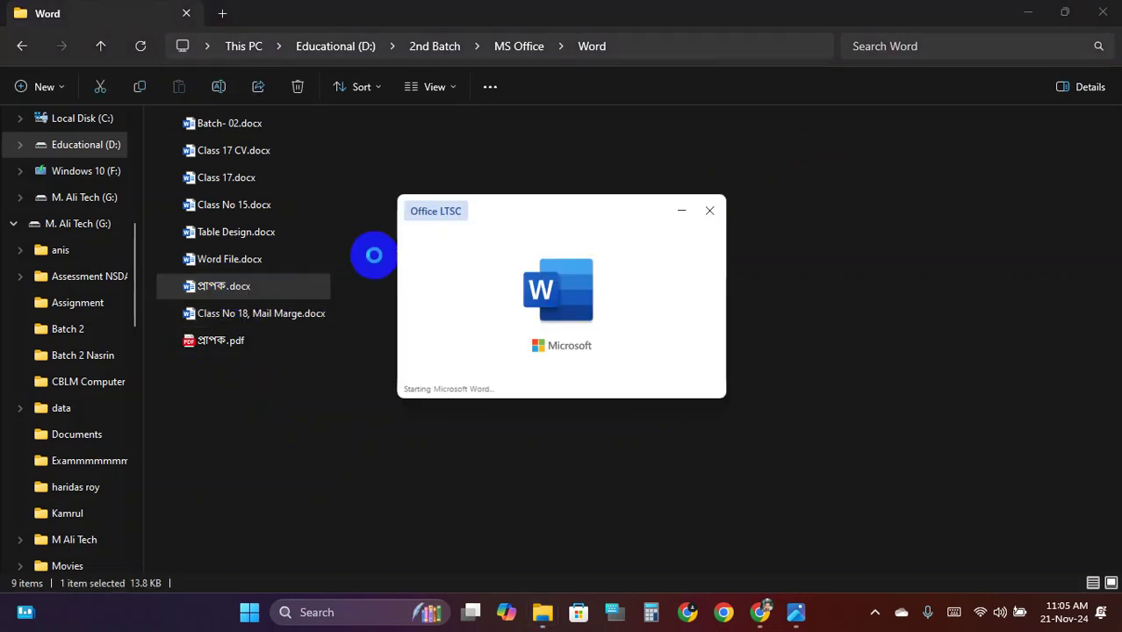
# Scroll through প্রাপক.docx down to the signature and back up to the top
pyautogui.scroll(-8, 511, 271)
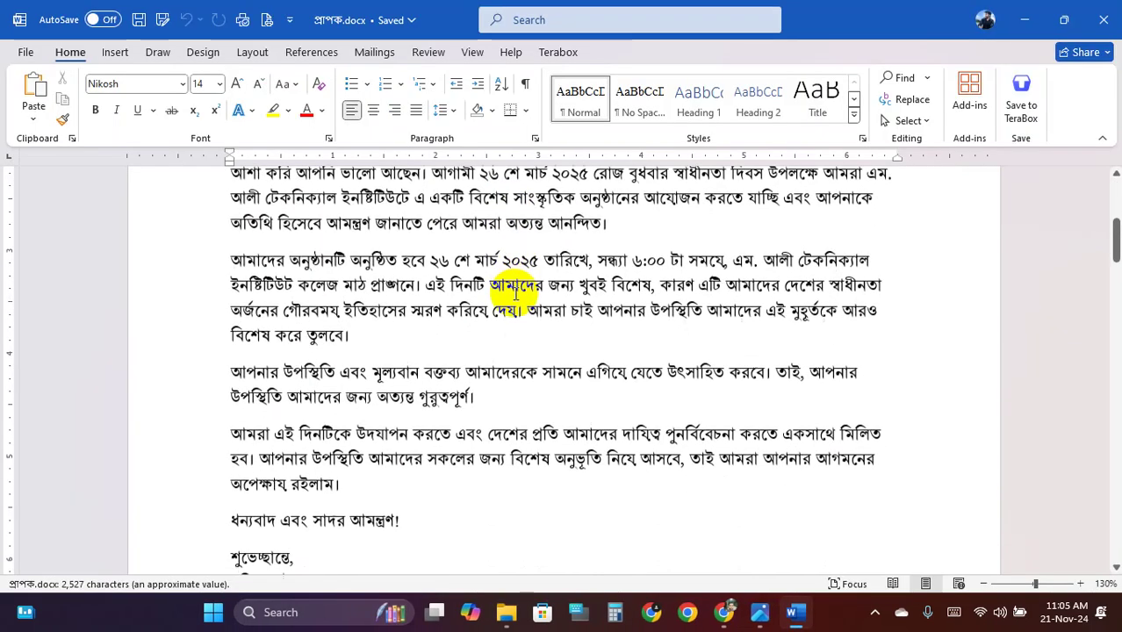
pyautogui.scroll(-1, 516, 300)
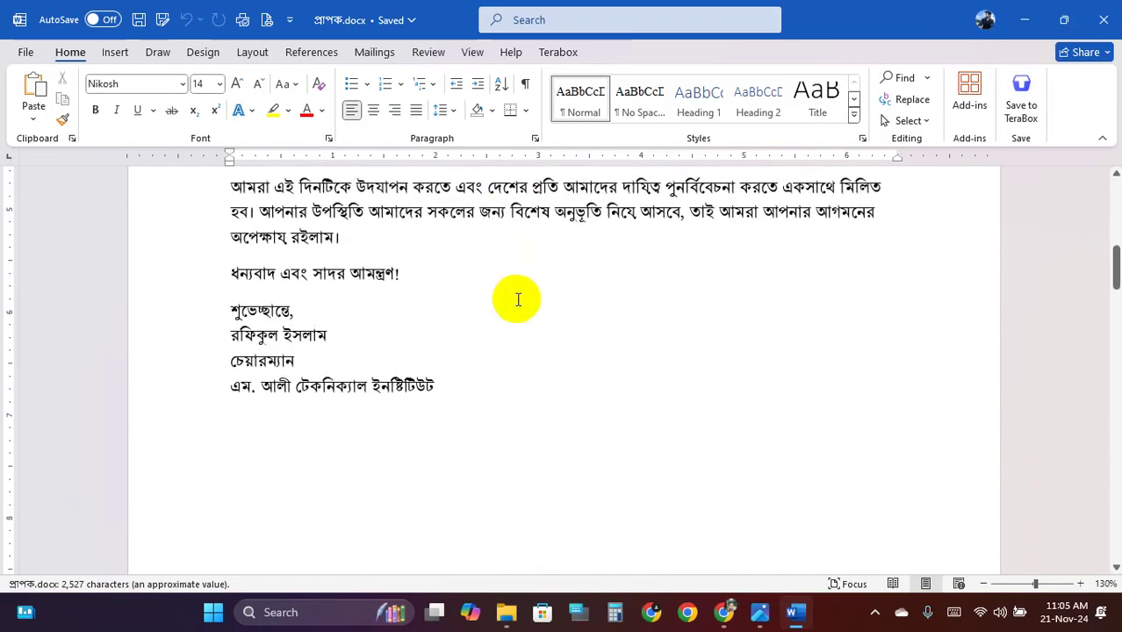
pyautogui.scroll(3, 517, 300)
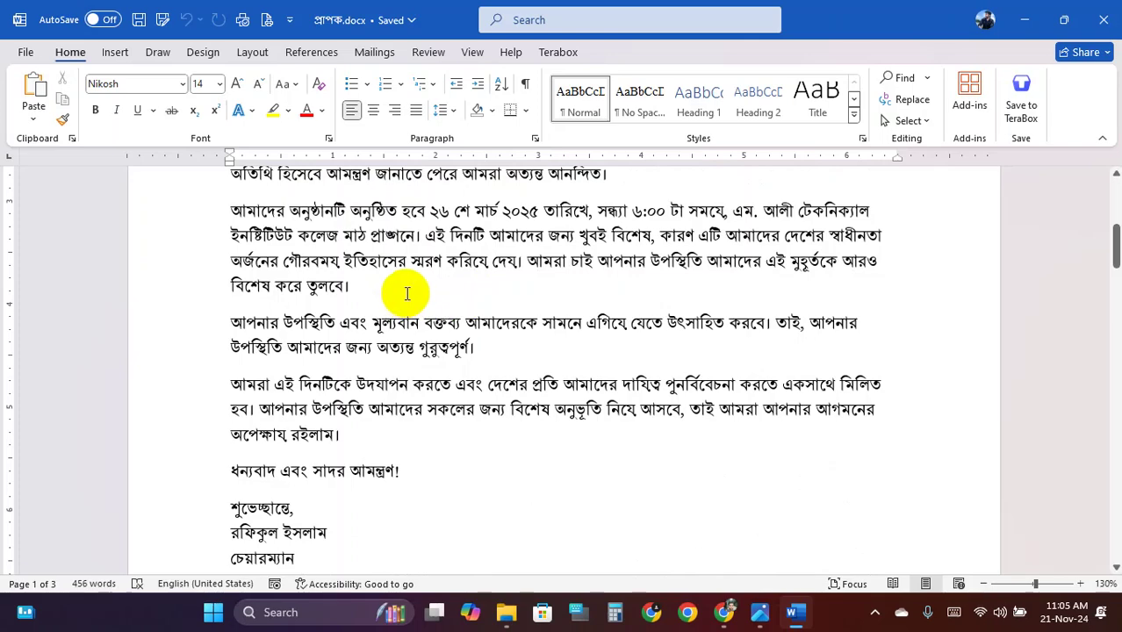
pyautogui.scroll(-4, 394, 280)
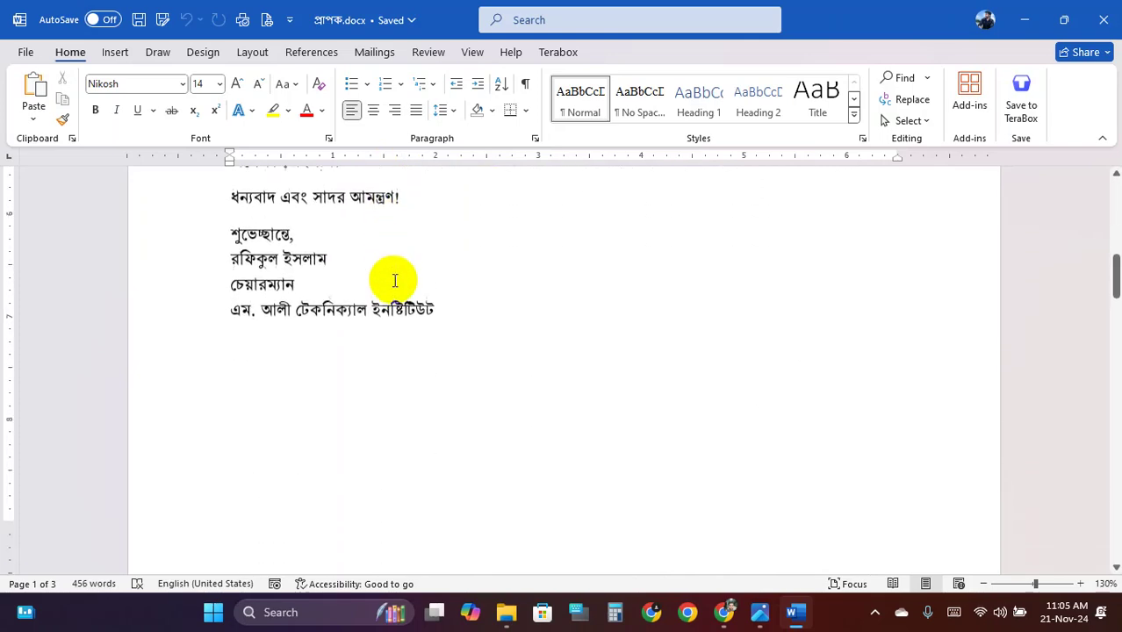
pyautogui.scroll(10, 395, 280)
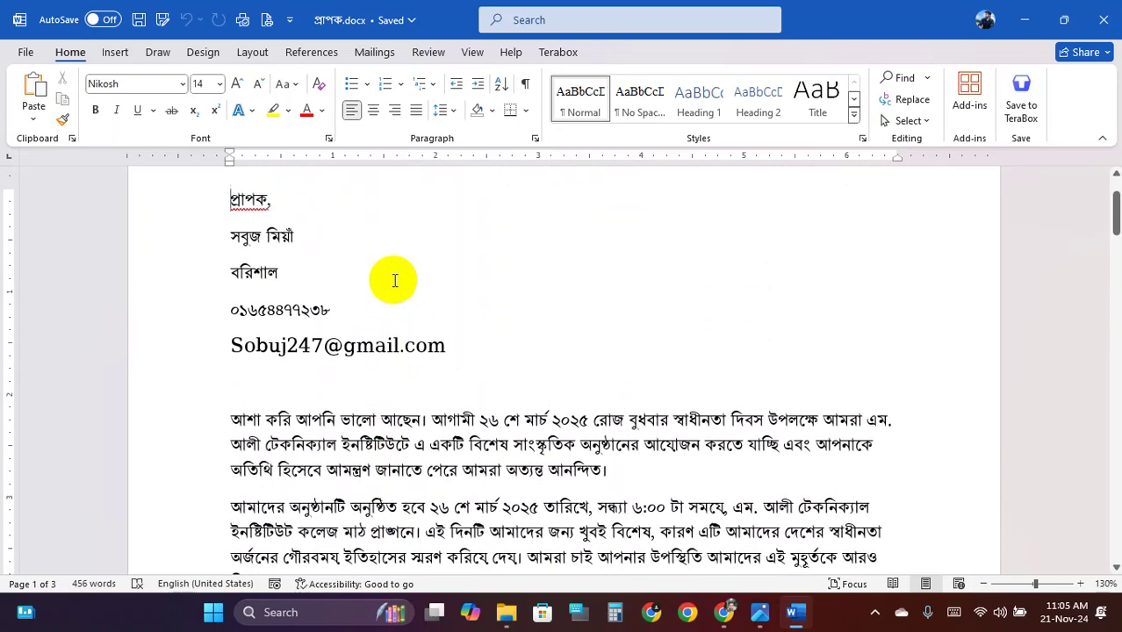
pyautogui.scroll(2, 394, 280)
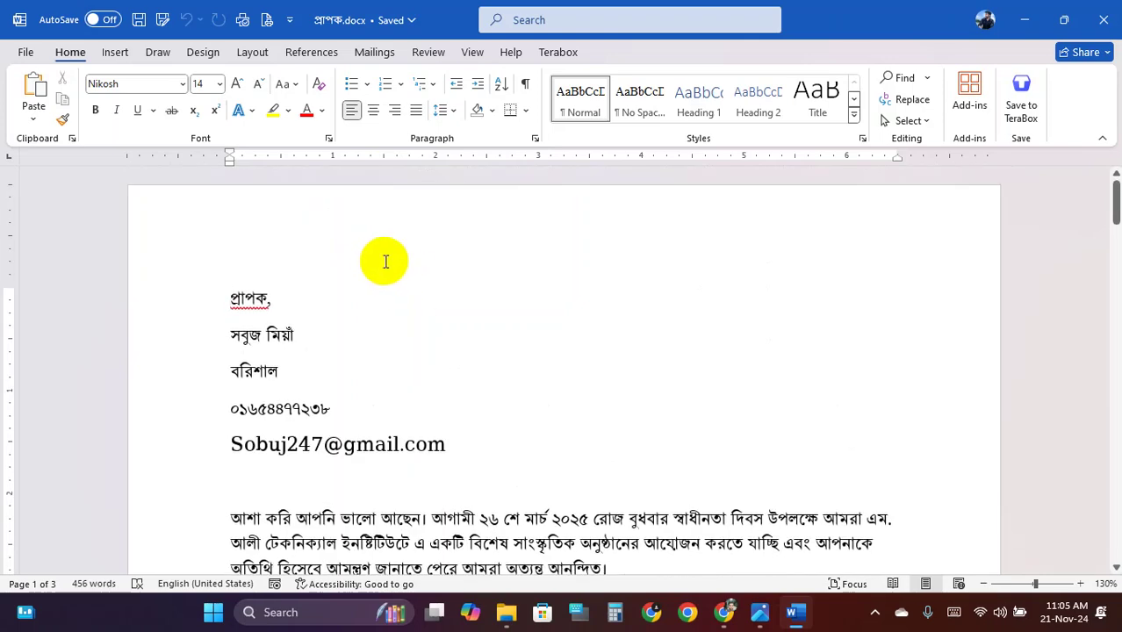
# Open the full Save As dialog and choose PDF as the file type
pyautogui.click(29, 54)
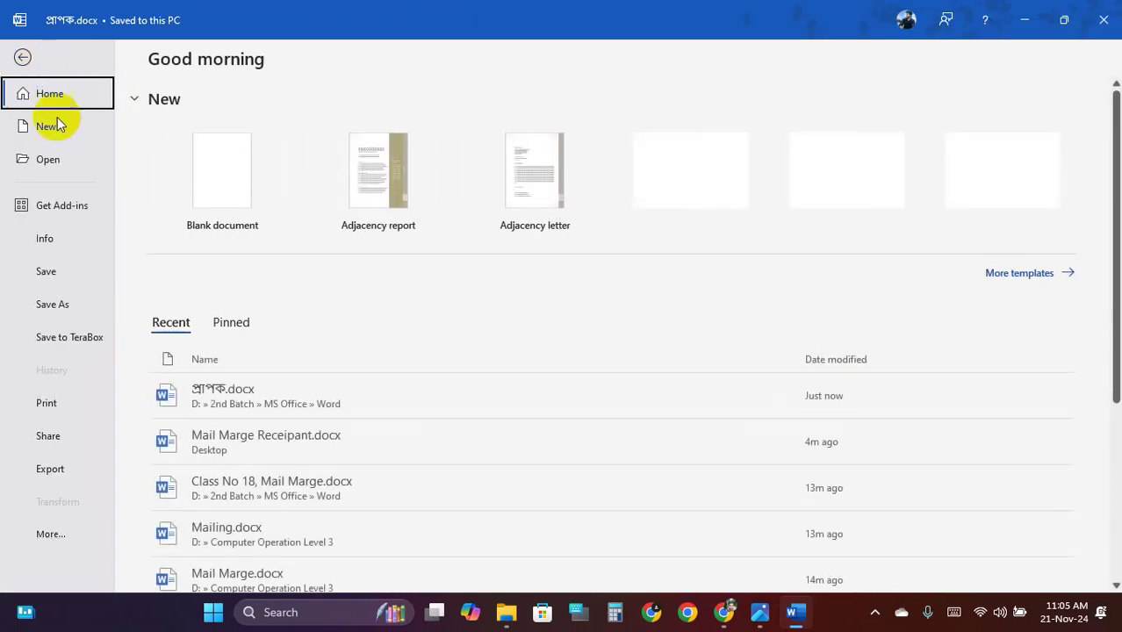
pyautogui.click(74, 302)
pyautogui.click(262, 444)
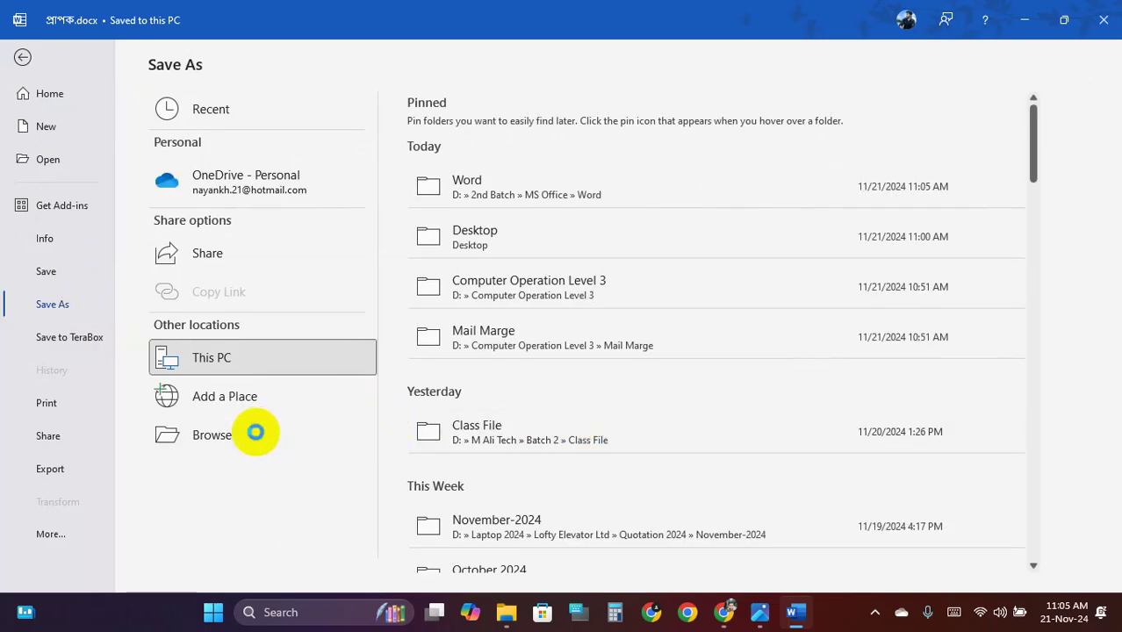
pyautogui.click(242, 434)
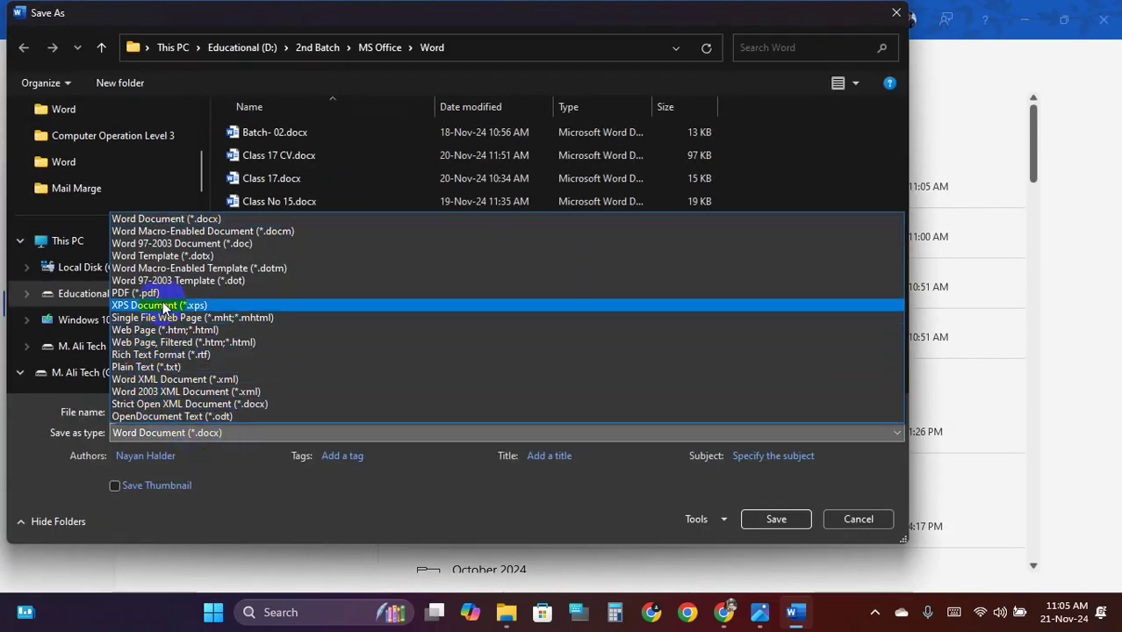
pyautogui.click(160, 293)
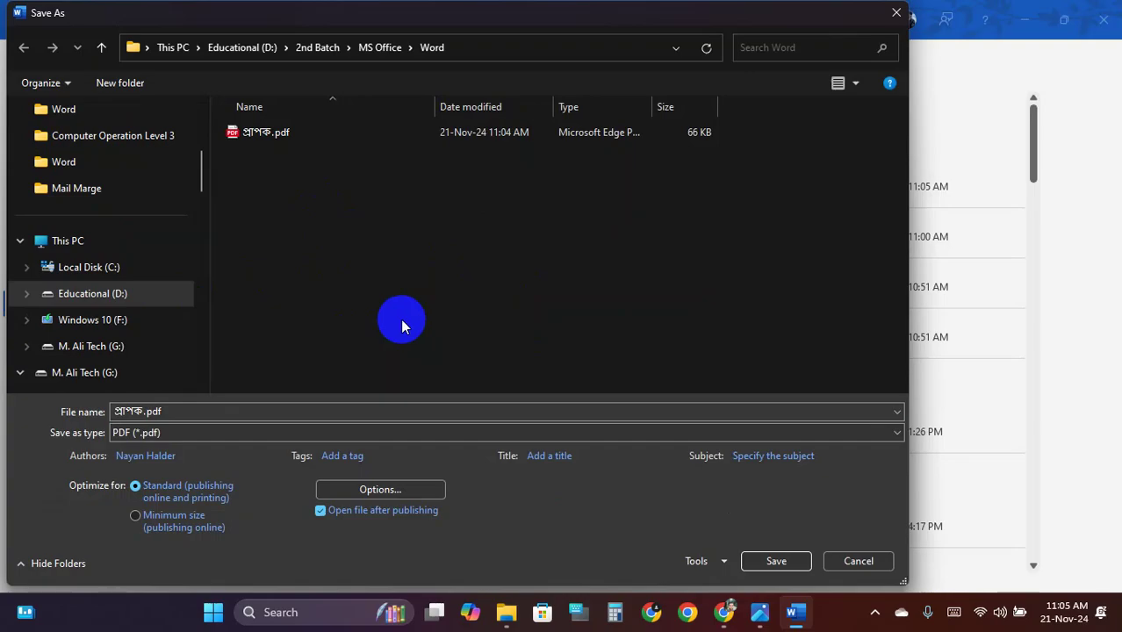
# Screen-capture the lower save dialog, outlining the PDF settings area with a red box
pyautogui.press('super+shift+s')
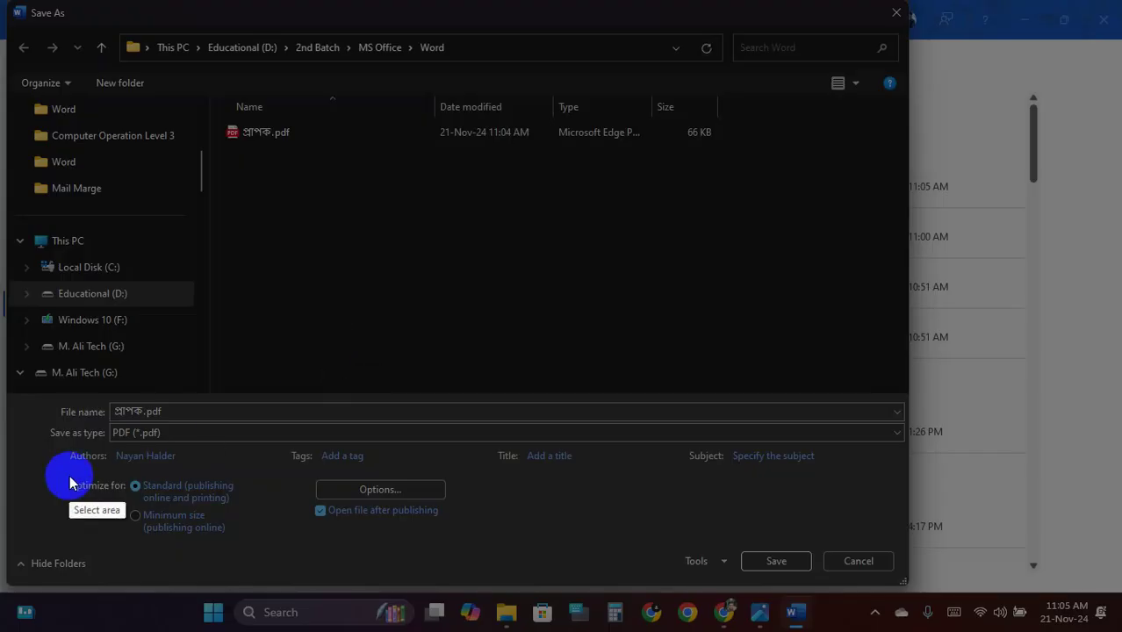
pyautogui.moveTo(14, 413); pyautogui.dragTo(950, 585)
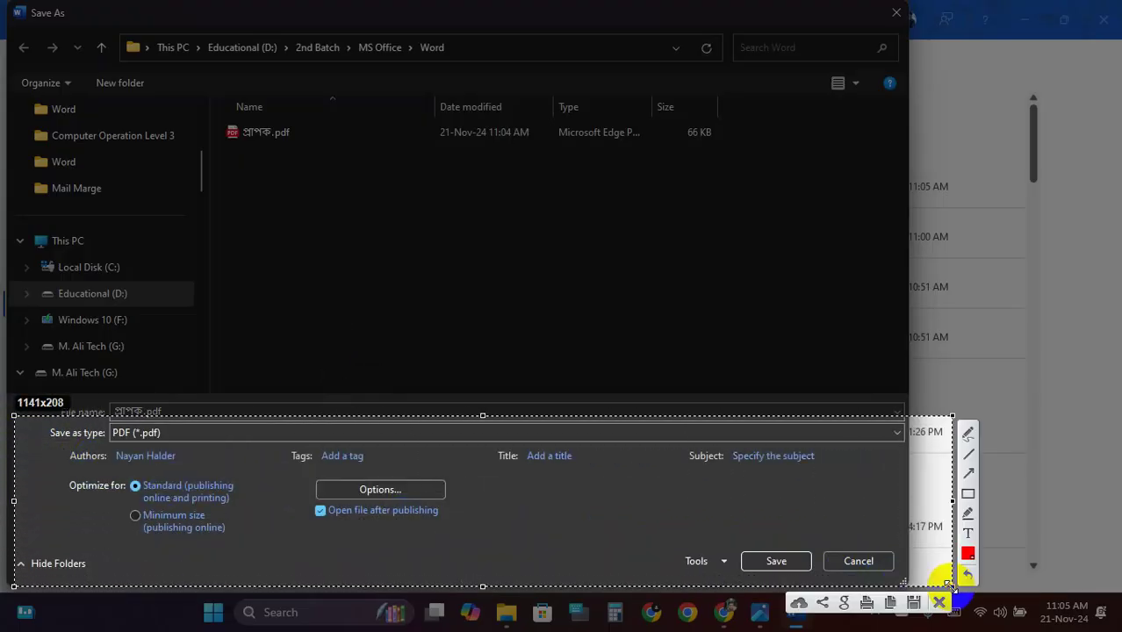
pyautogui.moveTo(32, 418)
pyautogui.mouseDown()
pyautogui.moveTo(667, 583)
pyautogui.moveTo(790, 564)
pyautogui.mouseUp()
pyautogui.moveTo(304, 461)
pyautogui.mouseDown()
pyautogui.moveTo(463, 516)
pyautogui.moveTo(466, 504)
pyautogui.mouseUp()
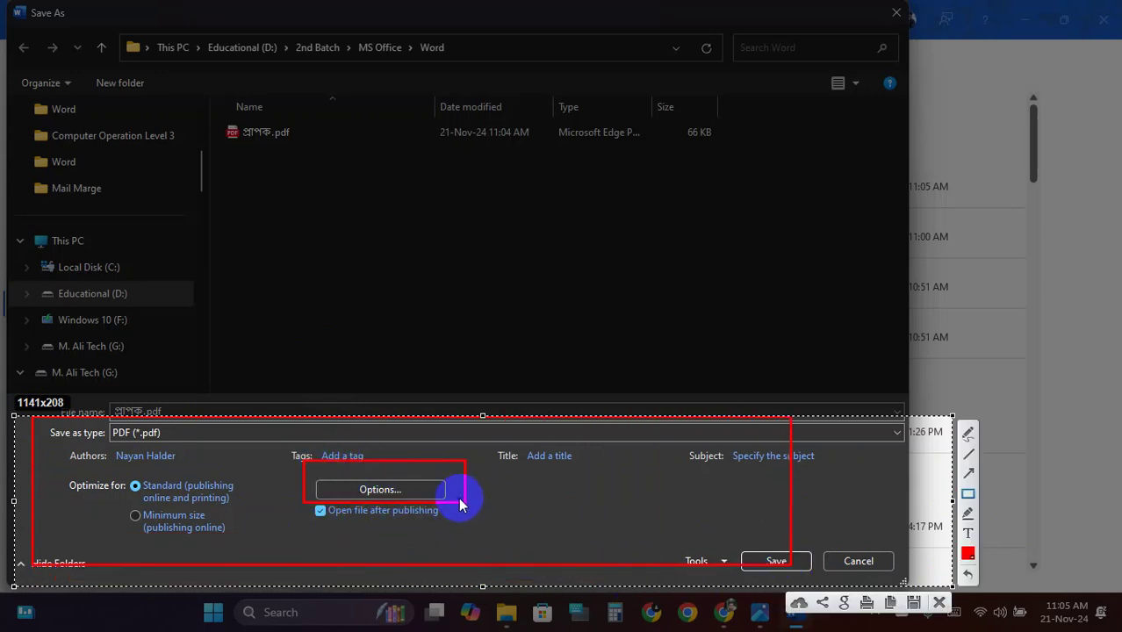
pyautogui.click(936, 597)
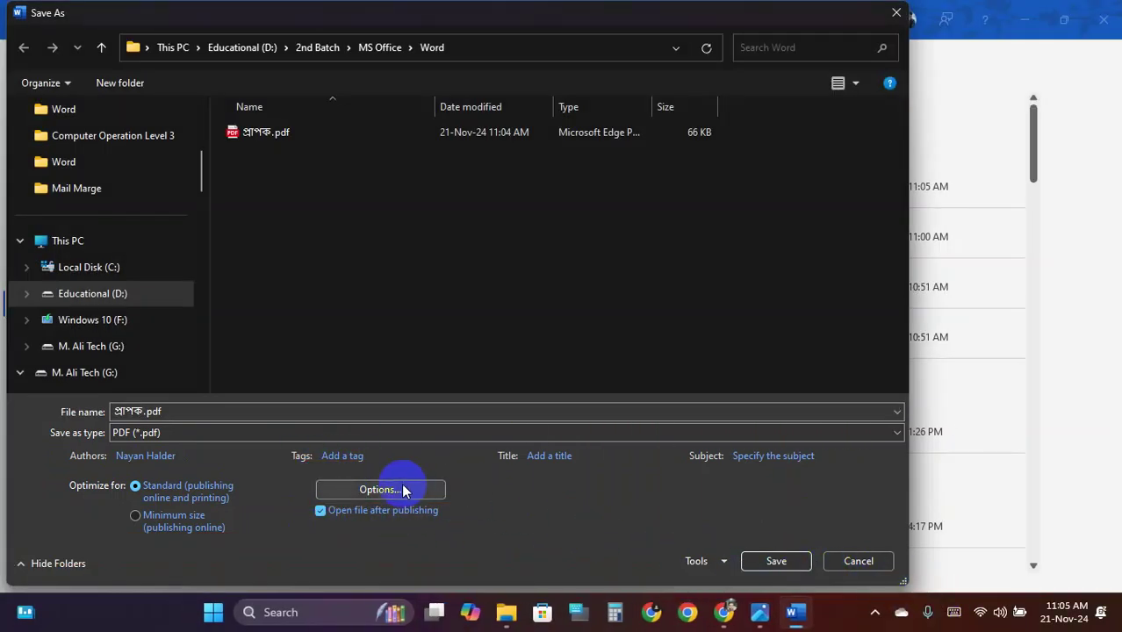
# Try a page range from 2 to 3 in PDF Options, then cancel Options and Save As
pyautogui.click(403, 489)
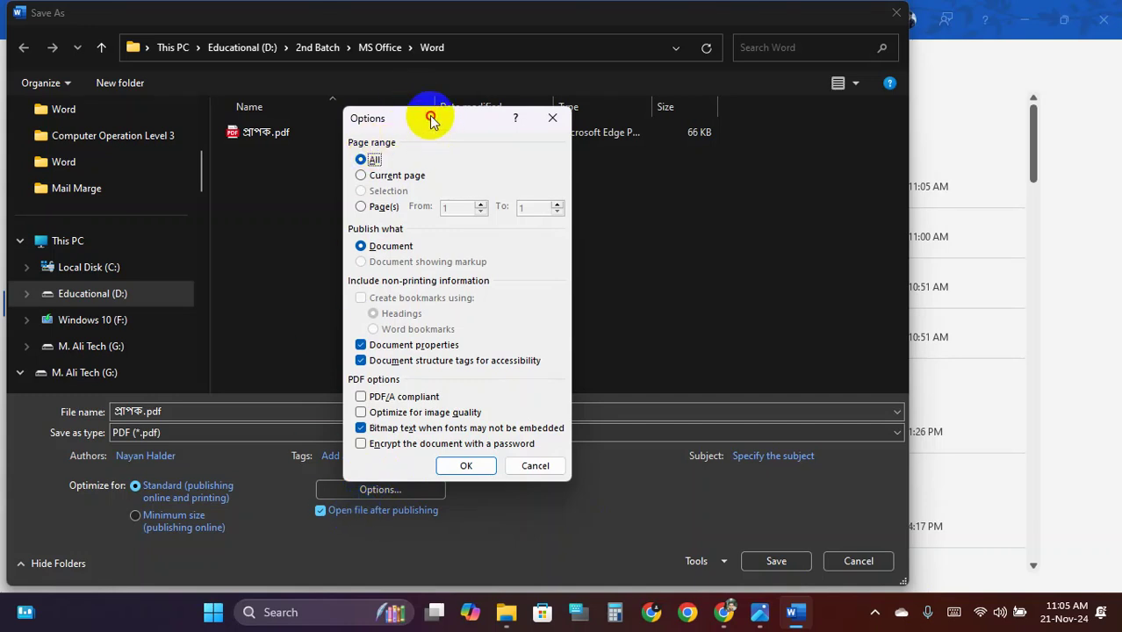
pyautogui.moveTo(431, 115); pyautogui.dragTo(468, 102)
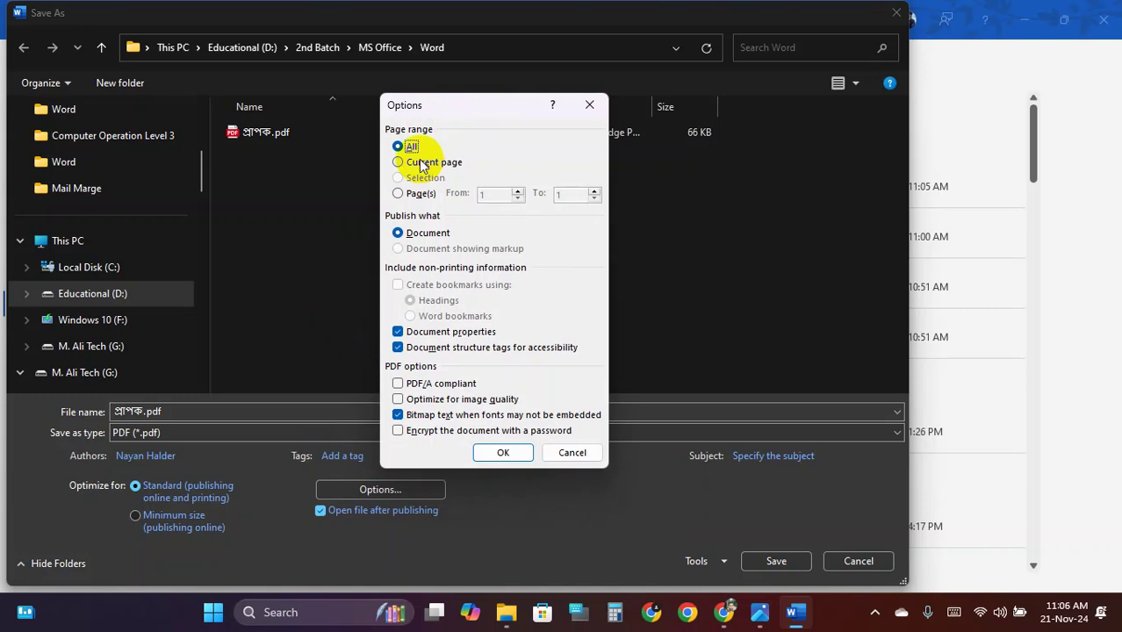
pyautogui.click(413, 147)
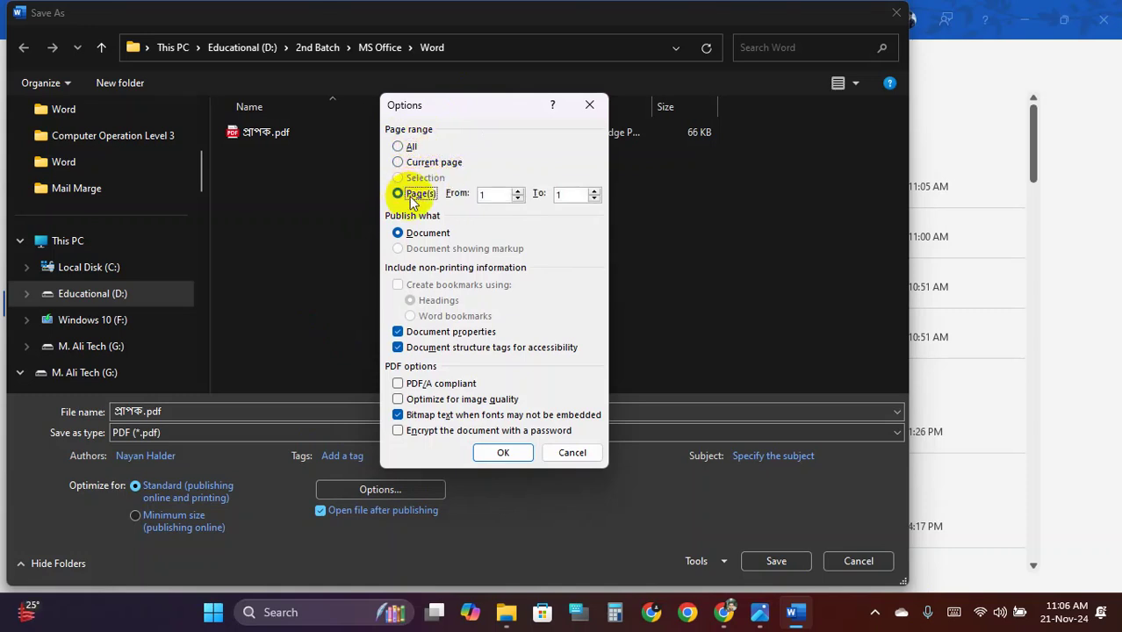
pyautogui.doubleClick(489, 193)
pyautogui.write('2')
pyautogui.doubleClick(566, 194)
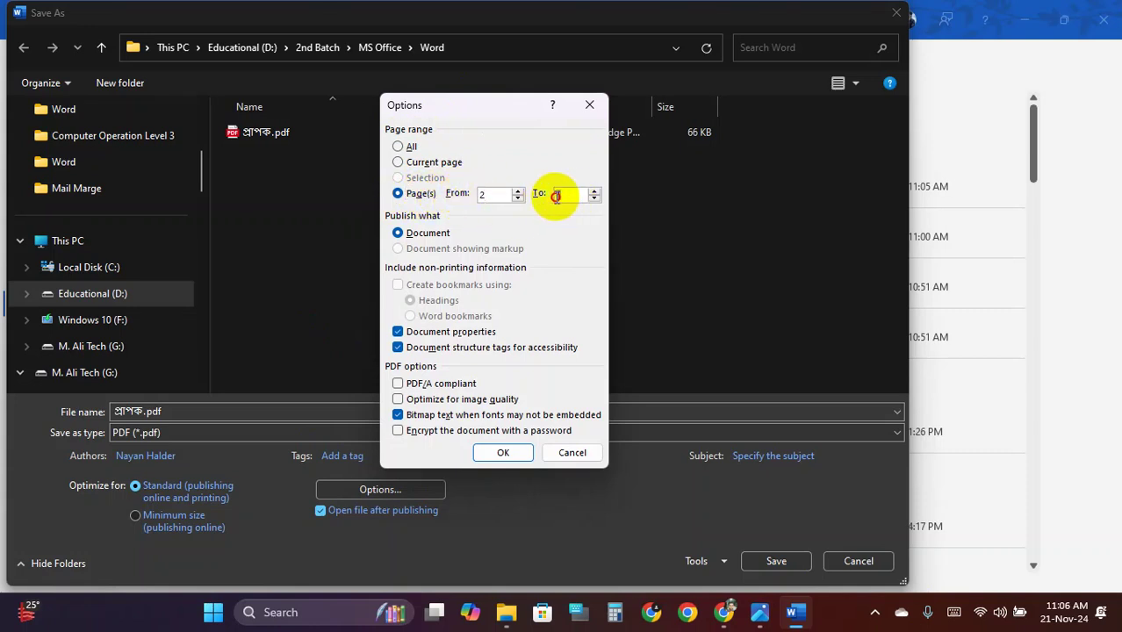
pyautogui.write('2')
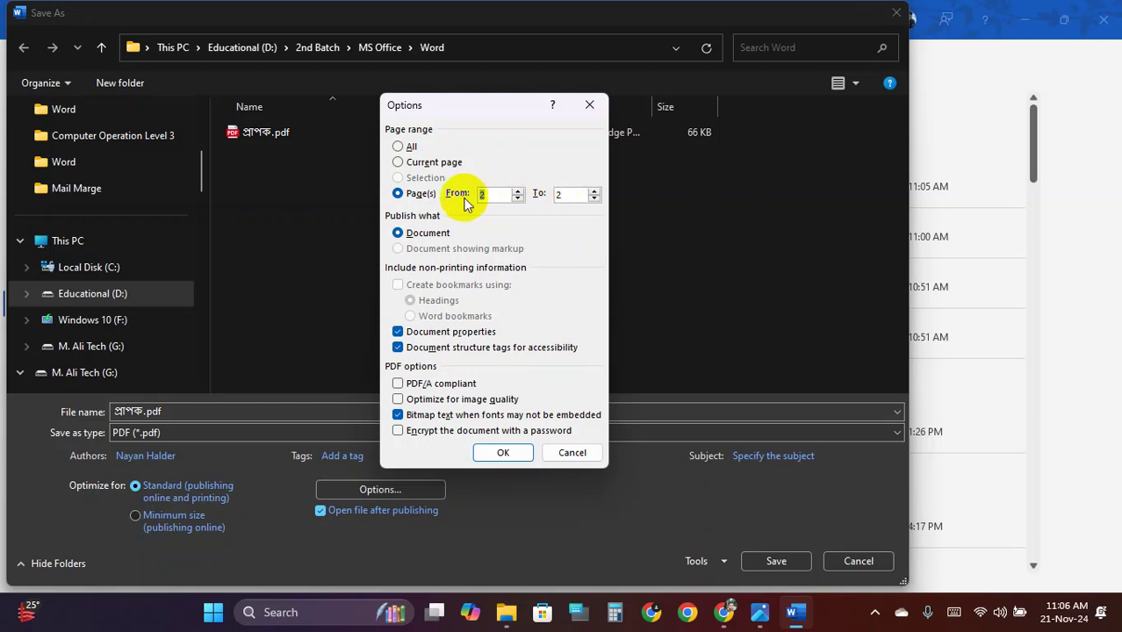
pyautogui.click(543, 198)
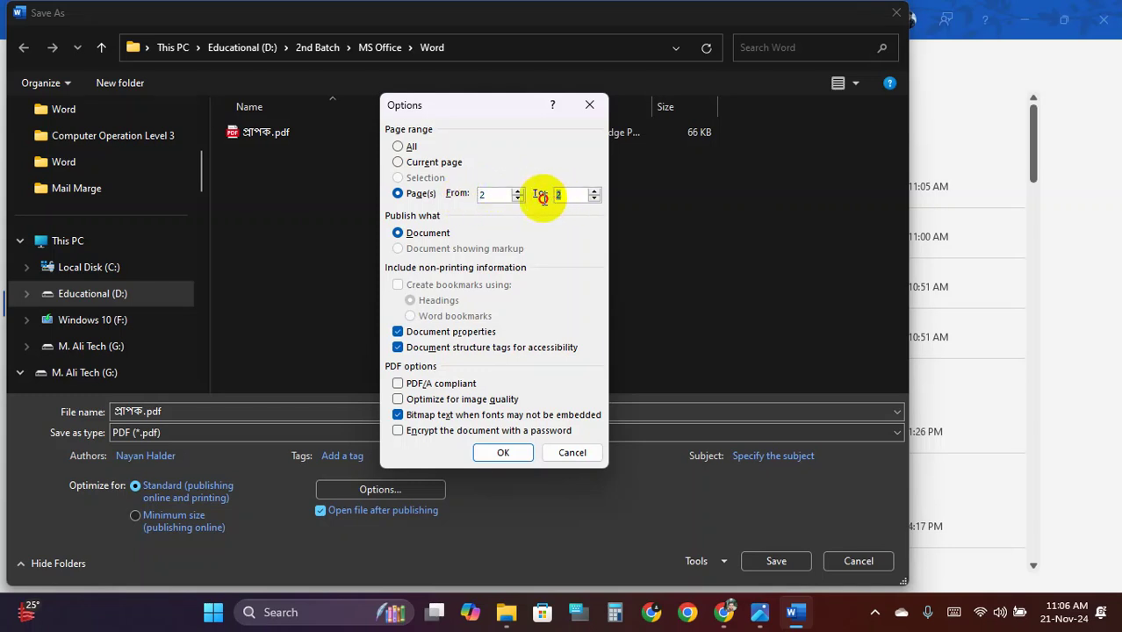
pyautogui.click(497, 194)
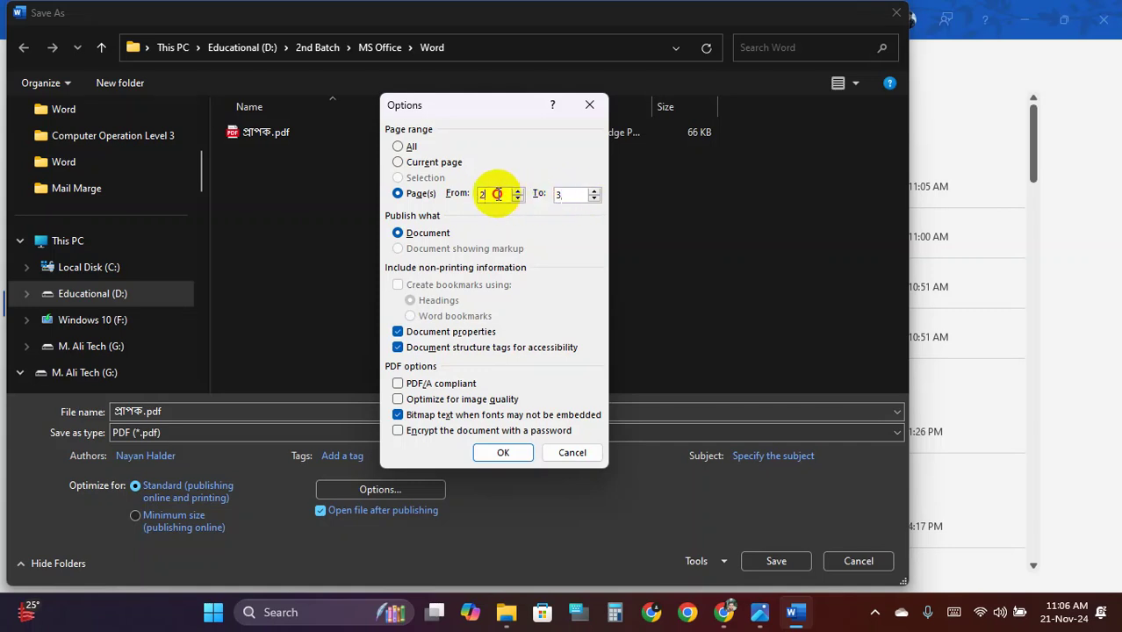
pyautogui.click(573, 452)
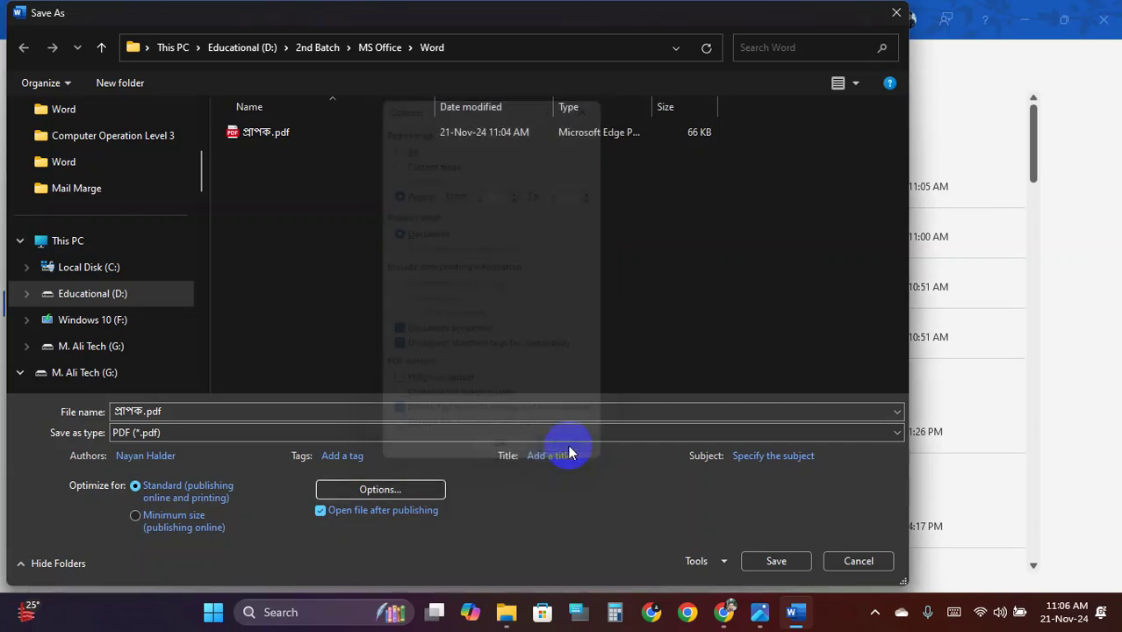
pyautogui.click(874, 564)
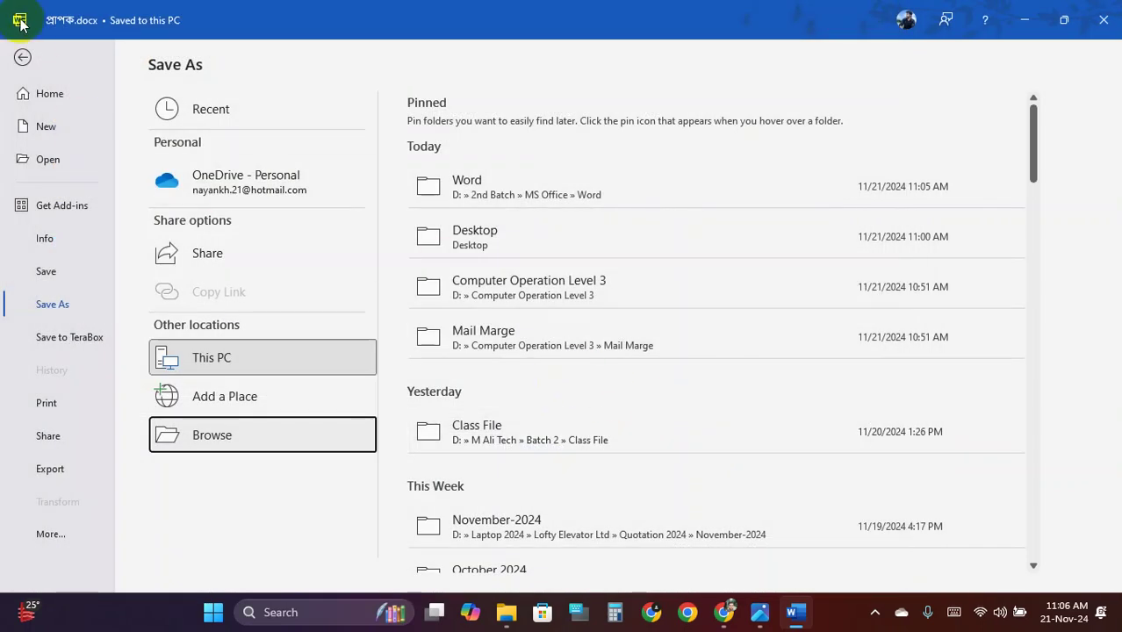
# Select the first letter's address block in the document
pyautogui.click(19, 59)
pyautogui.scroll(-5, 296, 243)
pyautogui.scroll(4, 208, 244)
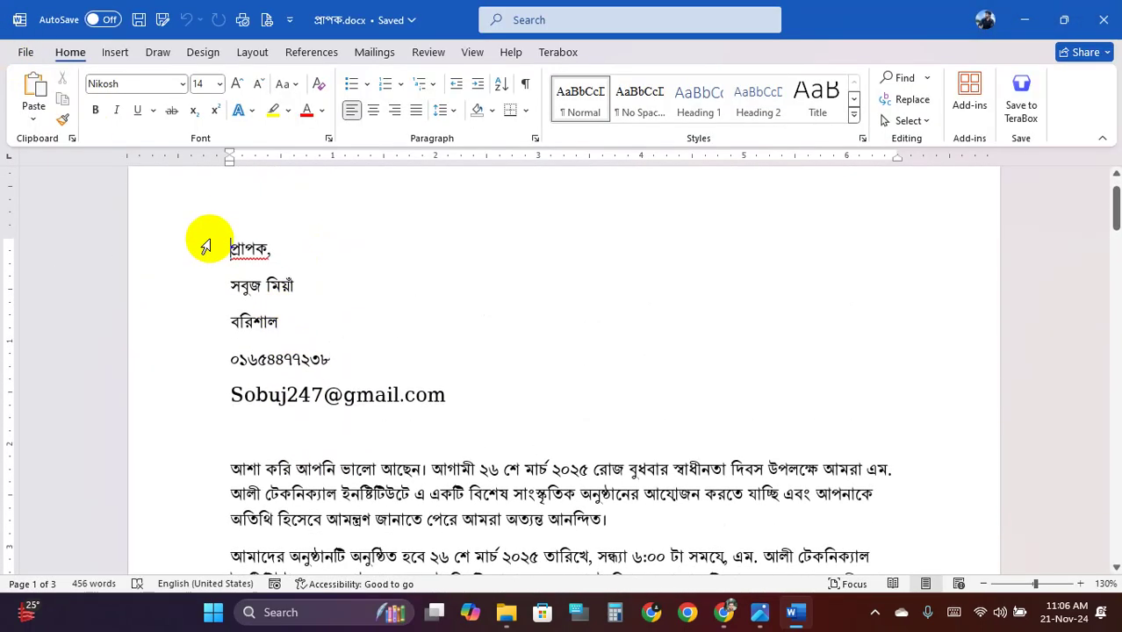
pyautogui.moveTo(229, 246); pyautogui.dragTo(458, 391)
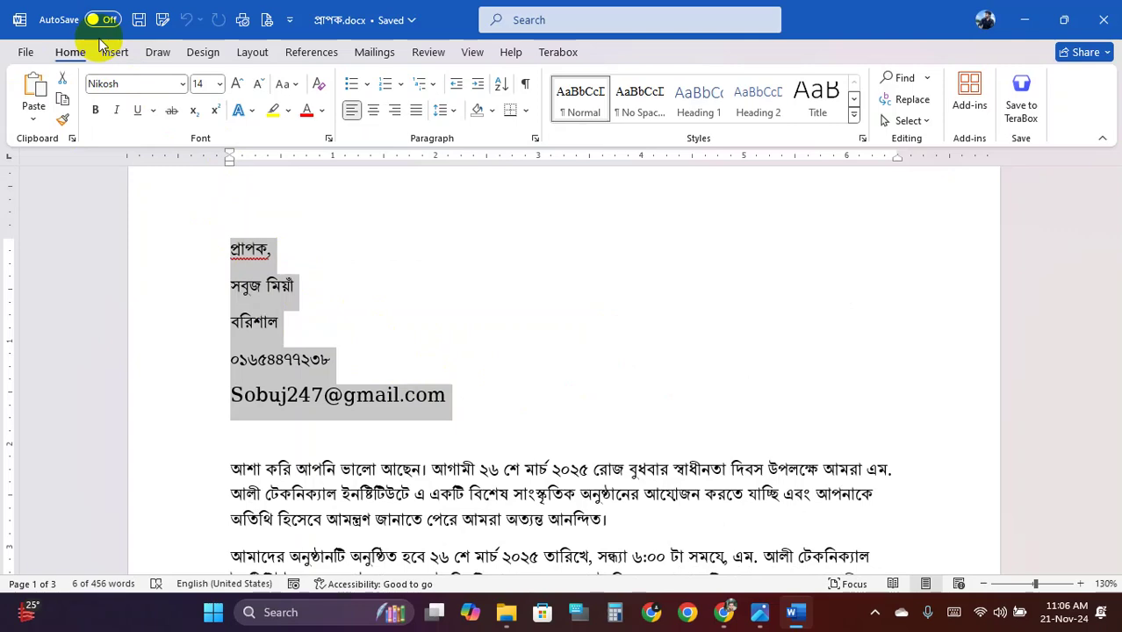
# Set up a PDF Save As with Options limited to the Selection only
pyautogui.click(25, 52)
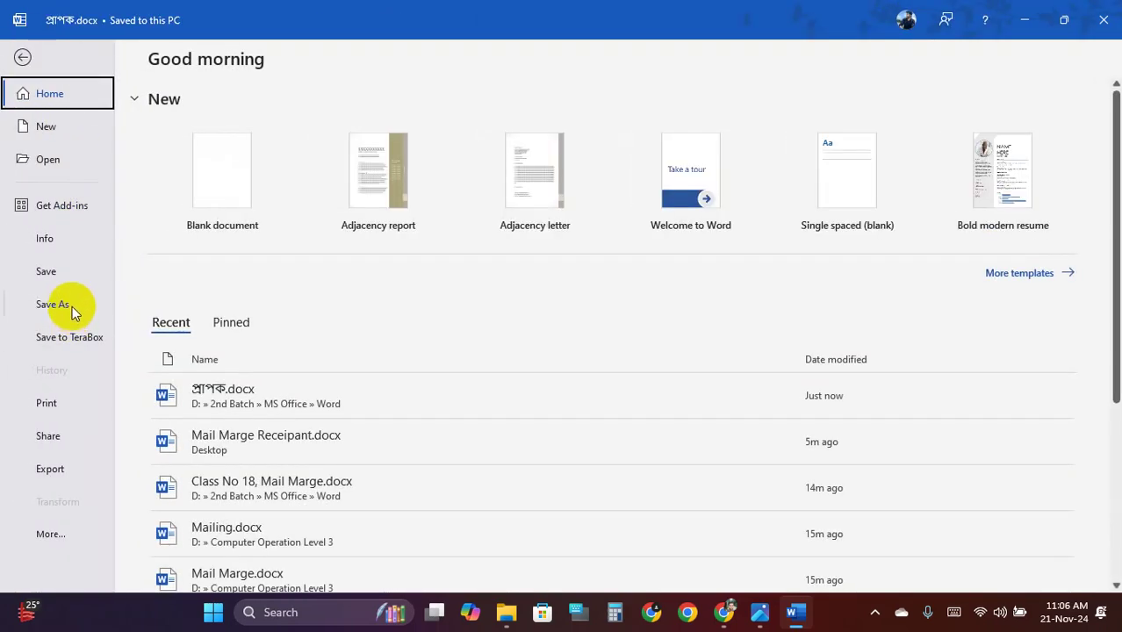
pyautogui.click(72, 306)
pyautogui.click(281, 434)
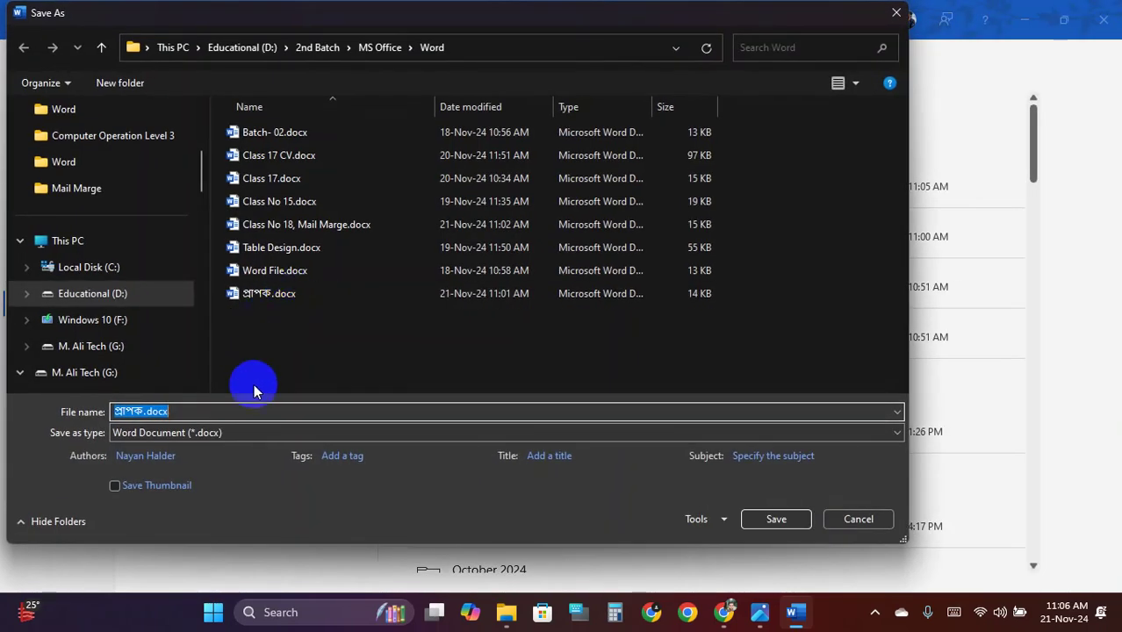
pyautogui.click(352, 431)
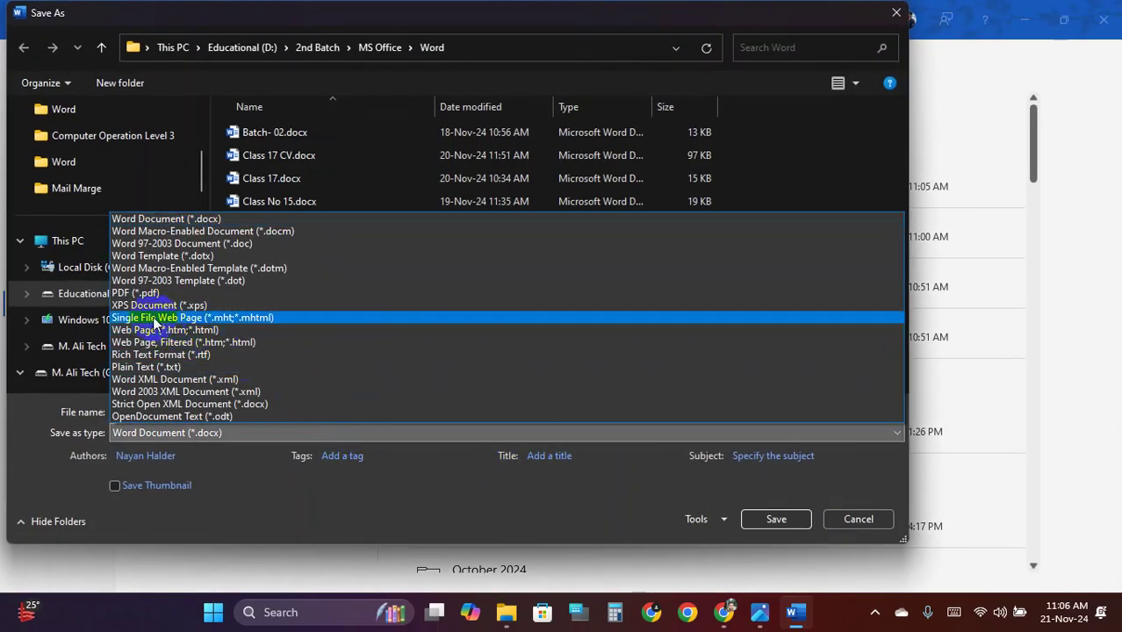
pyautogui.click(169, 297)
pyautogui.click(395, 492)
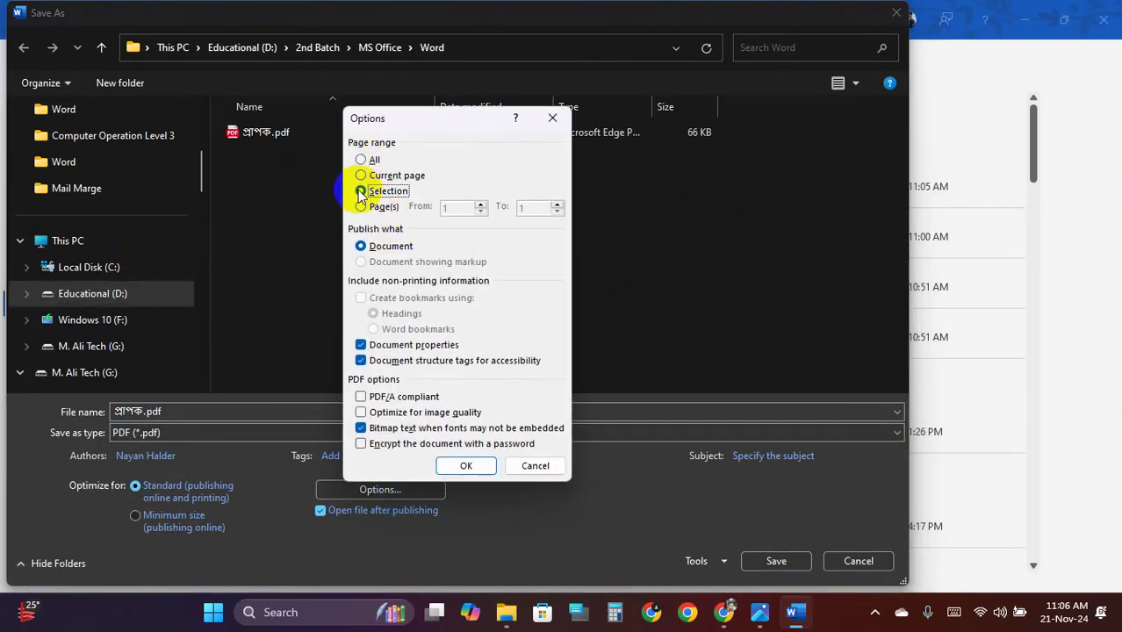
pyautogui.click(361, 192)
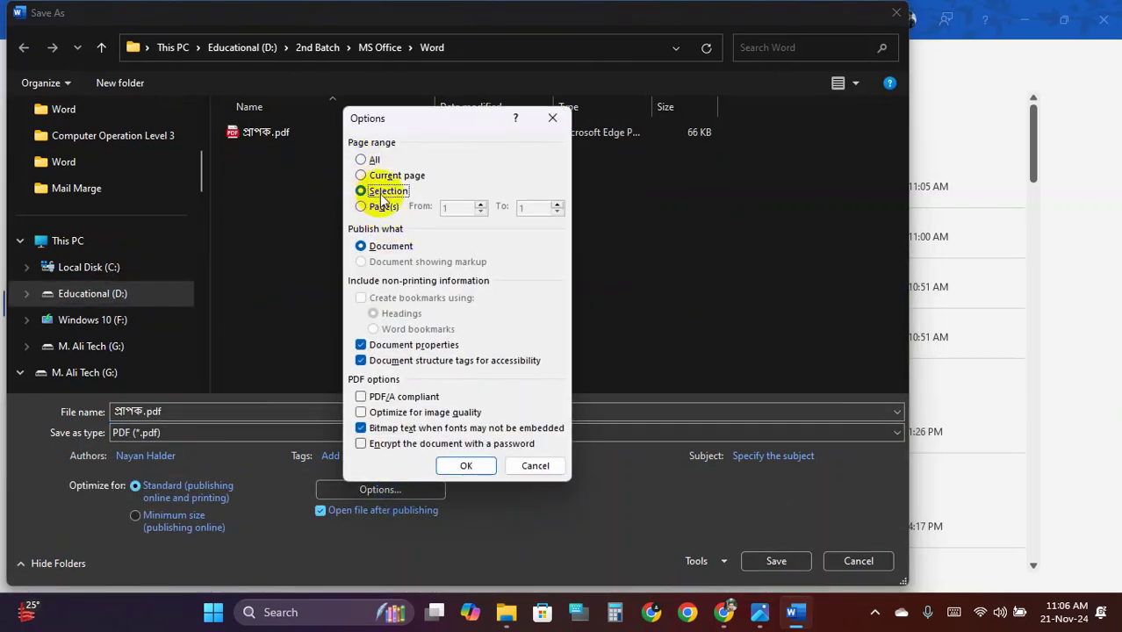
pyautogui.click(466, 465)
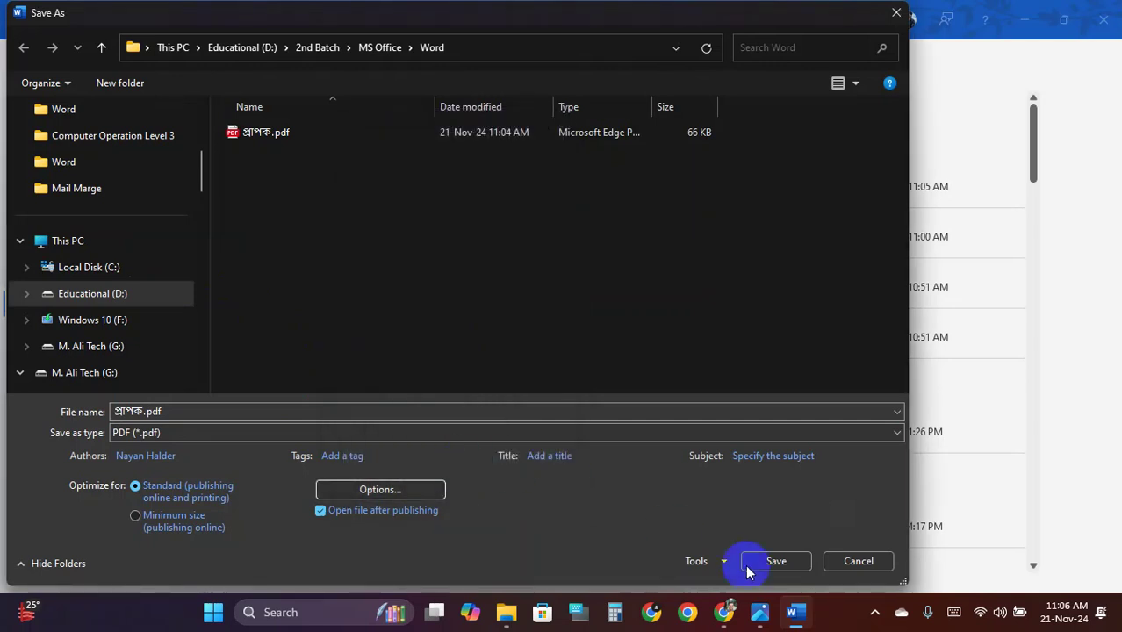
# Save the selection as প্রাপক 1.pdf instead of replacing প্রাপক.pdf, review it in Edge, and close it
pyautogui.click(779, 561)
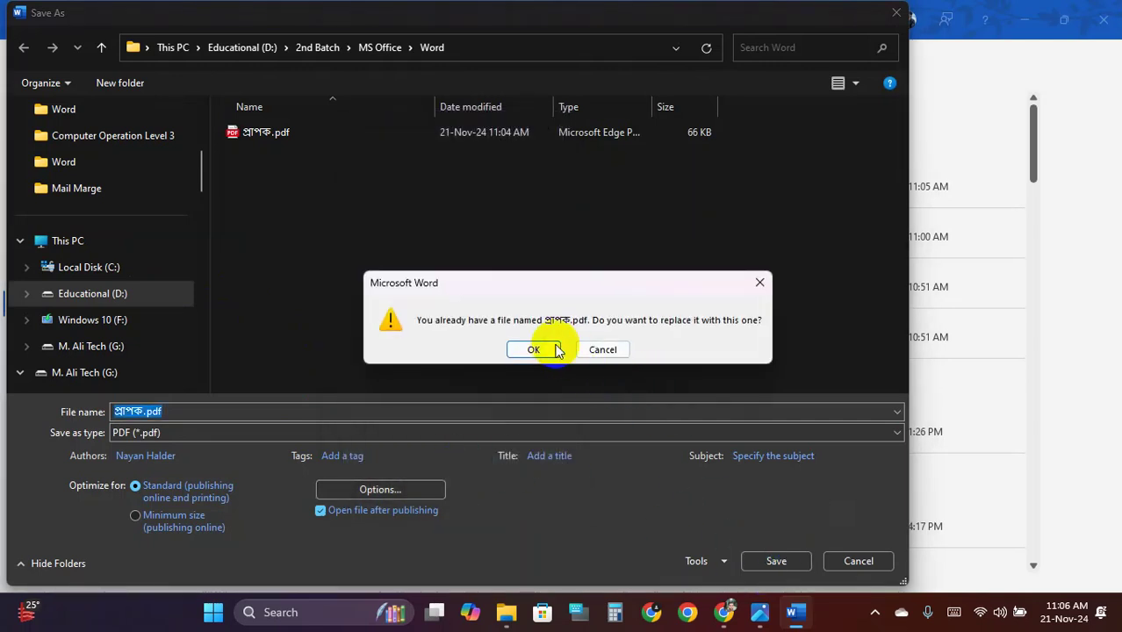
pyautogui.click(601, 350)
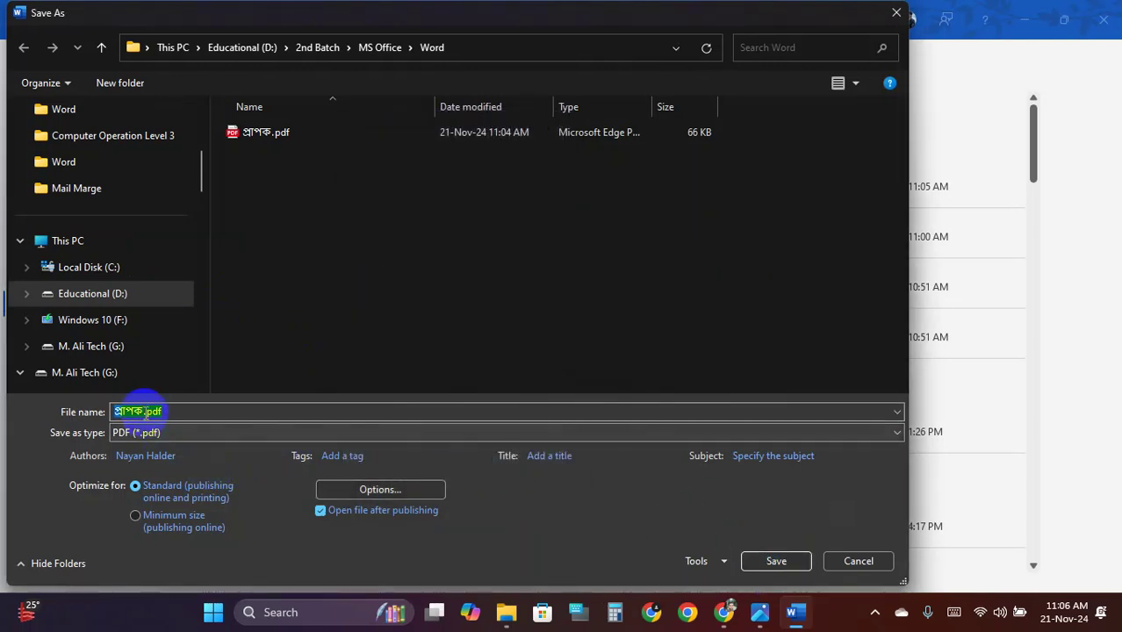
pyautogui.click(145, 456)
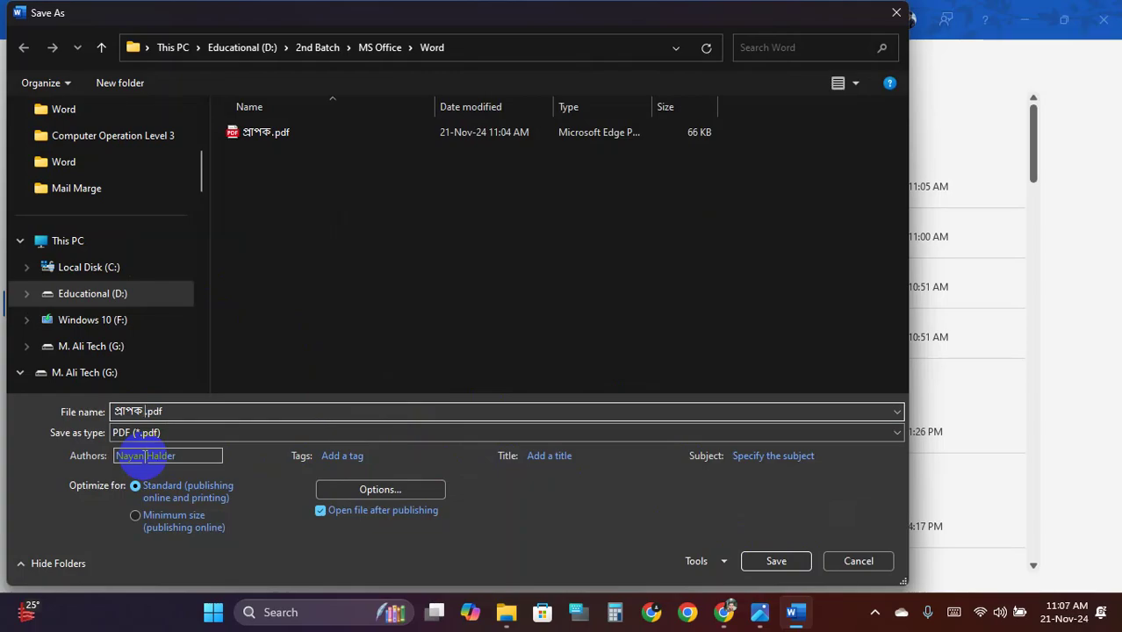
pyautogui.write('1')
pyautogui.click(760, 569)
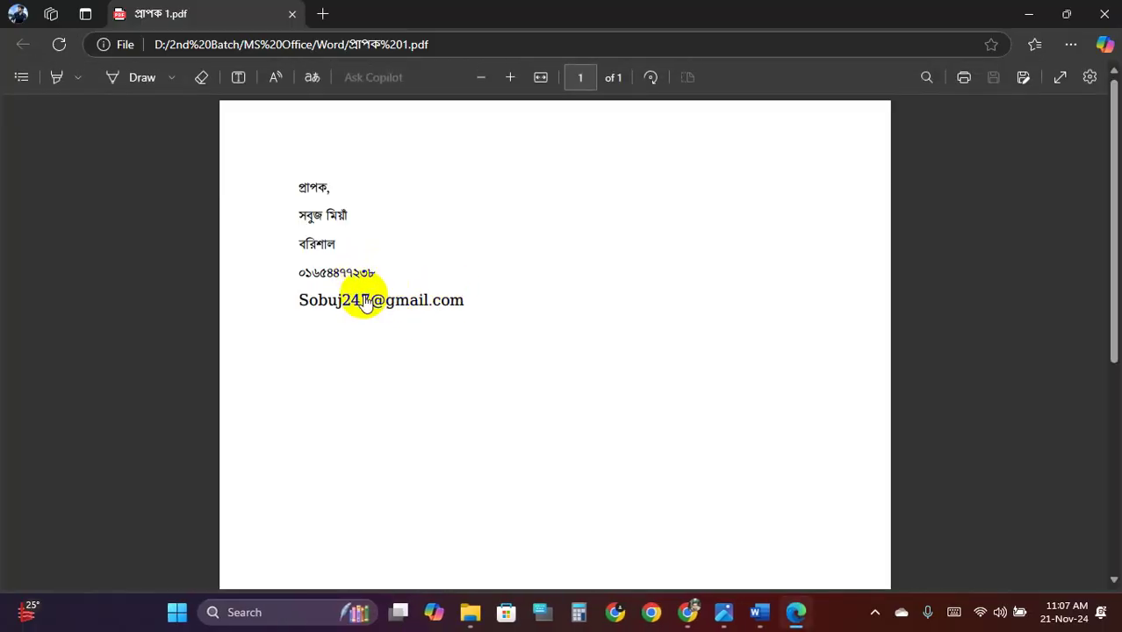
pyautogui.scroll(-4, 389, 285)
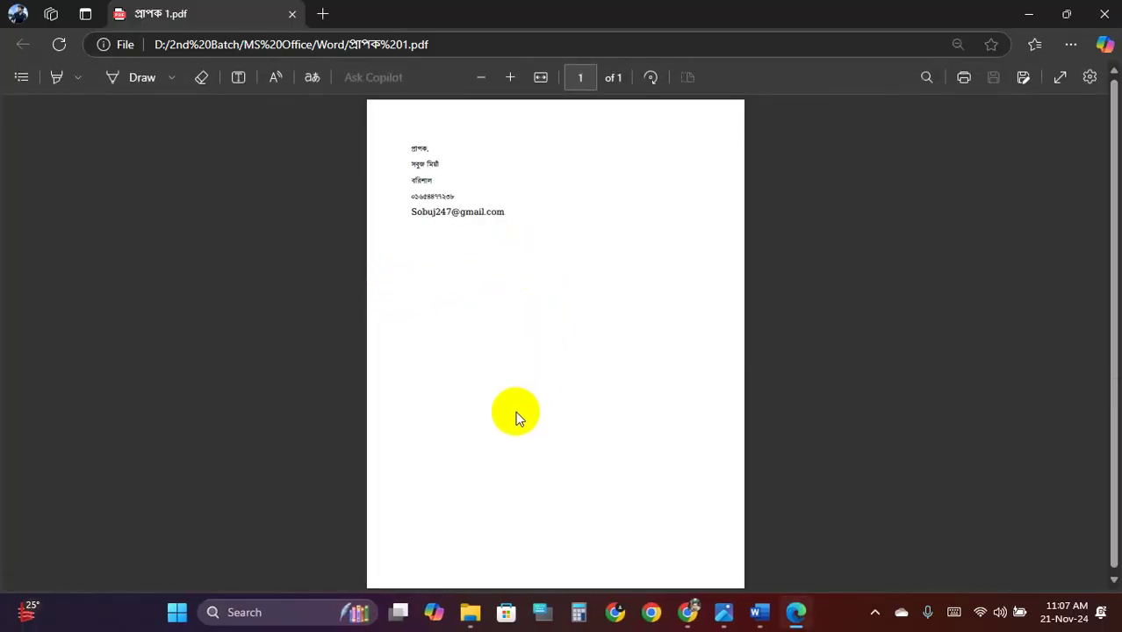
pyautogui.click(293, 15)
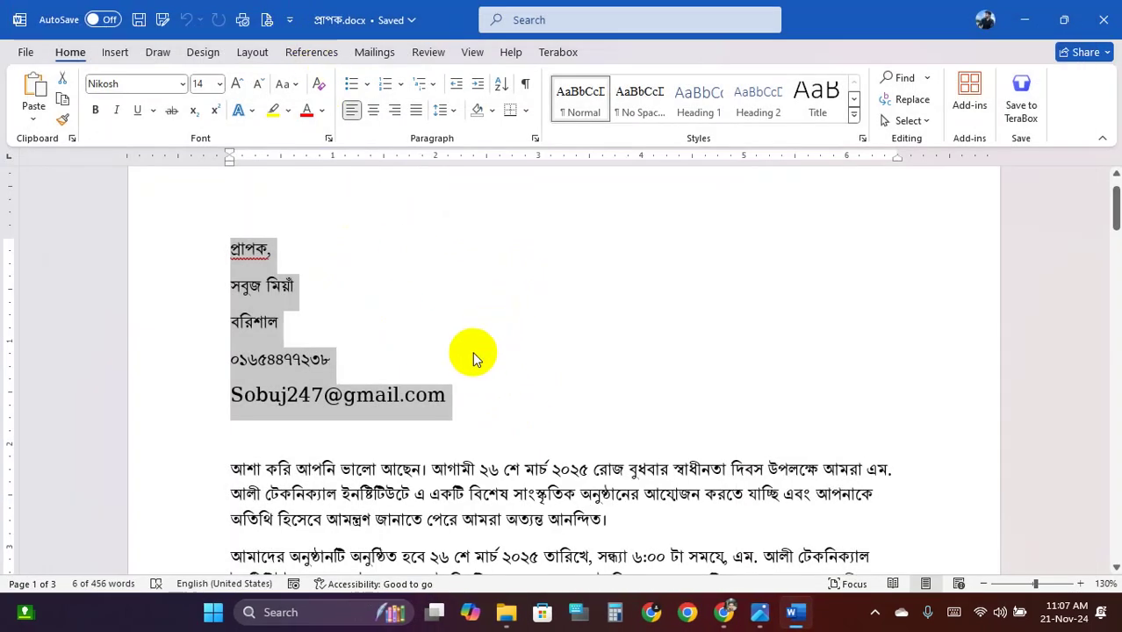
# Clear the address selection, check a recipient name, and show the Mailings tab
pyautogui.click(386, 344)
pyautogui.scroll(1, 333, 349)
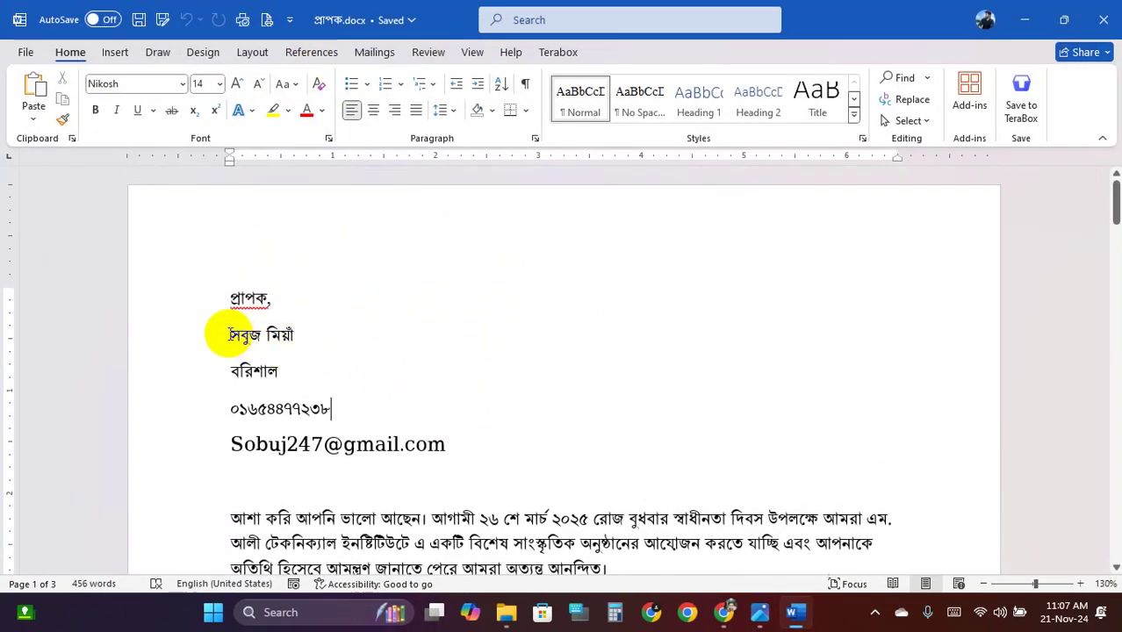
pyautogui.moveTo(226, 330); pyautogui.dragTo(446, 349)
pyautogui.scroll(-12, 492, 360)
pyautogui.scroll(-15, 503, 374)
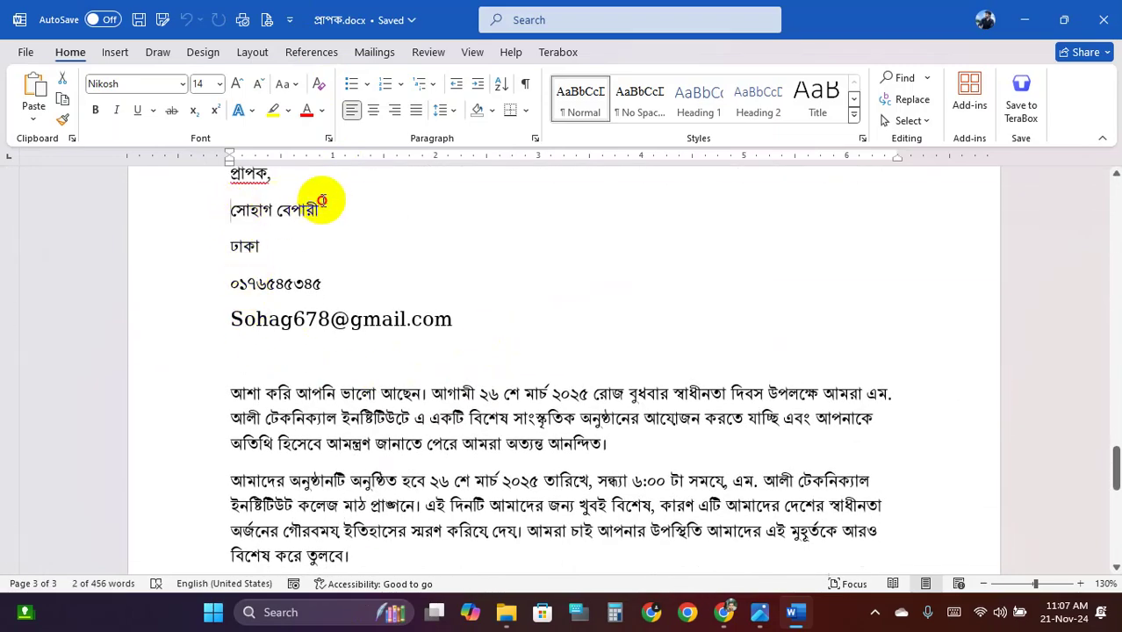
pyautogui.click(452, 417)
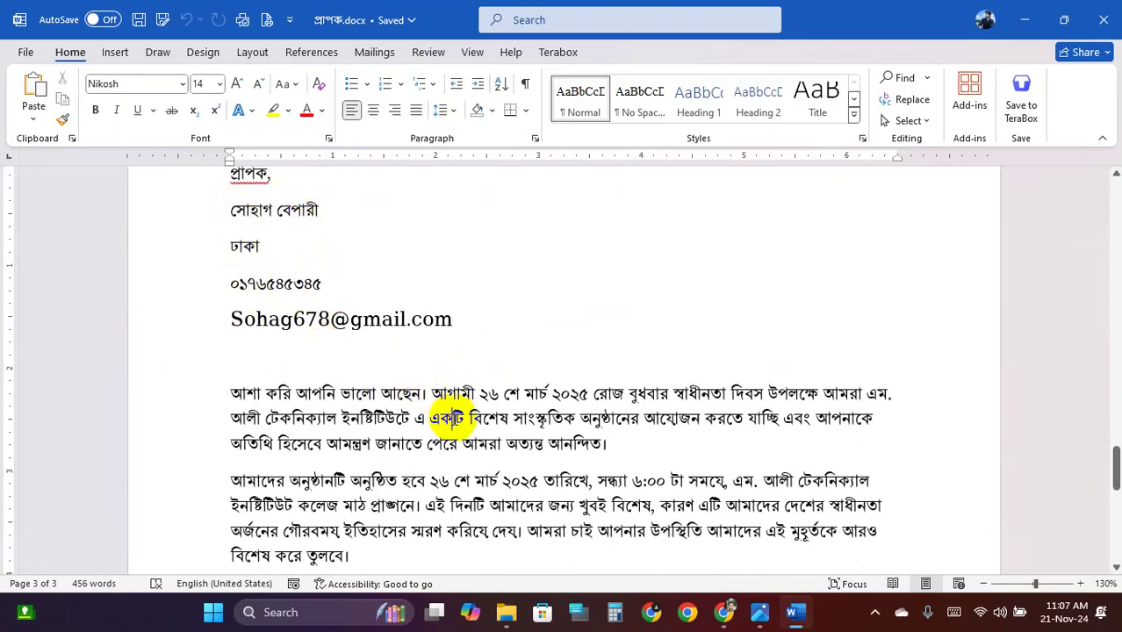
pyautogui.click(375, 53)
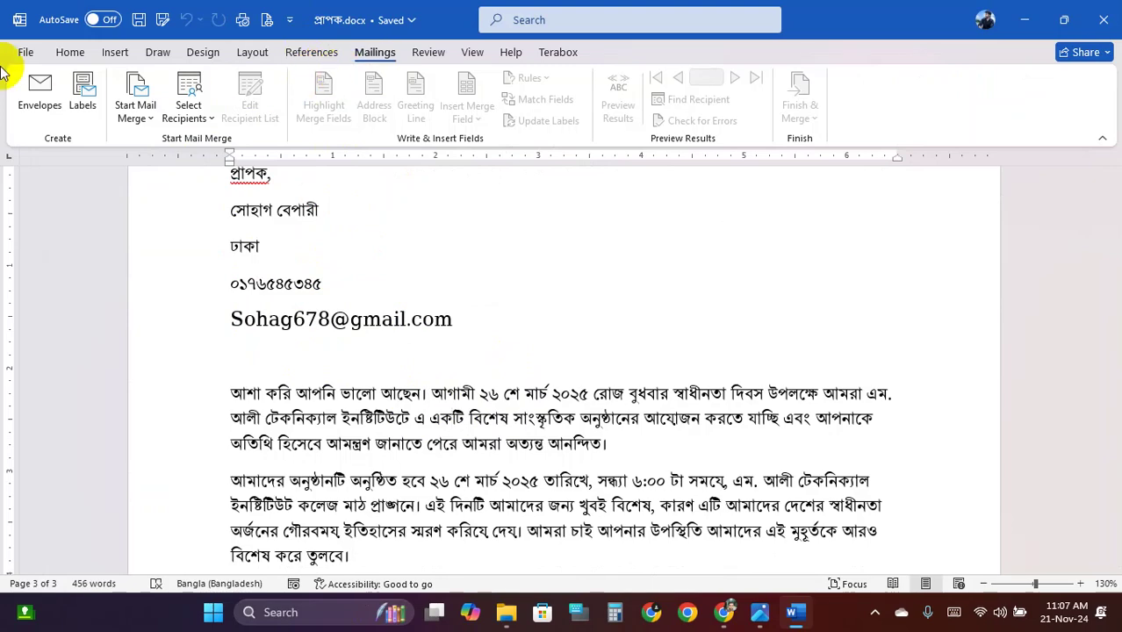
# Start a PDF Save As and open its publishing Options
pyautogui.click(25, 52)
pyautogui.click(81, 306)
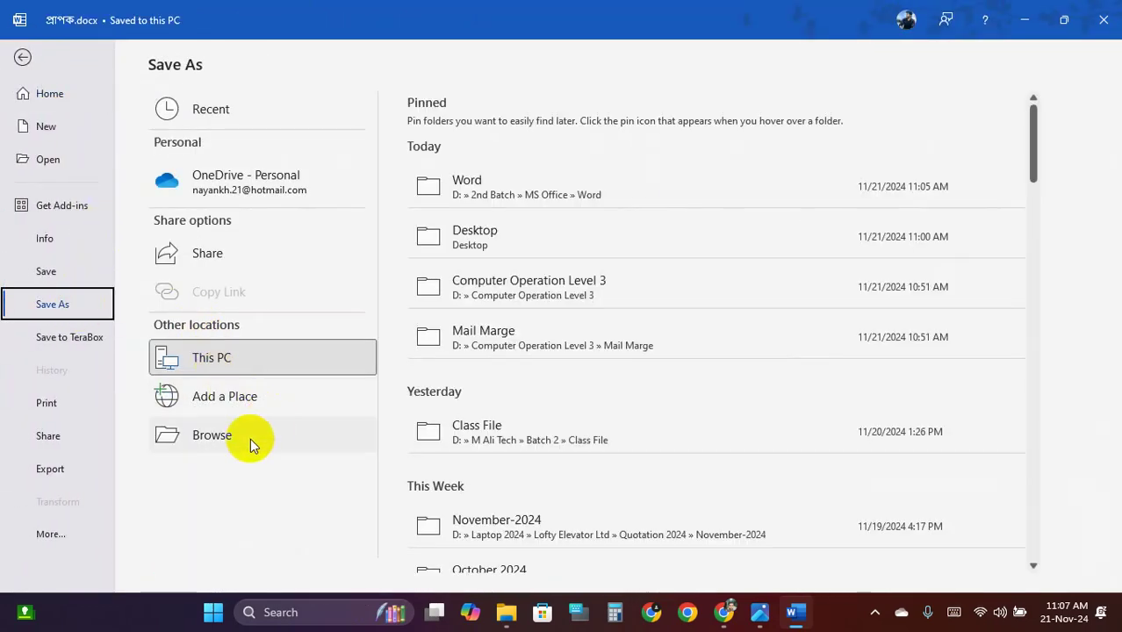
pyautogui.click(250, 438)
pyautogui.click(293, 438)
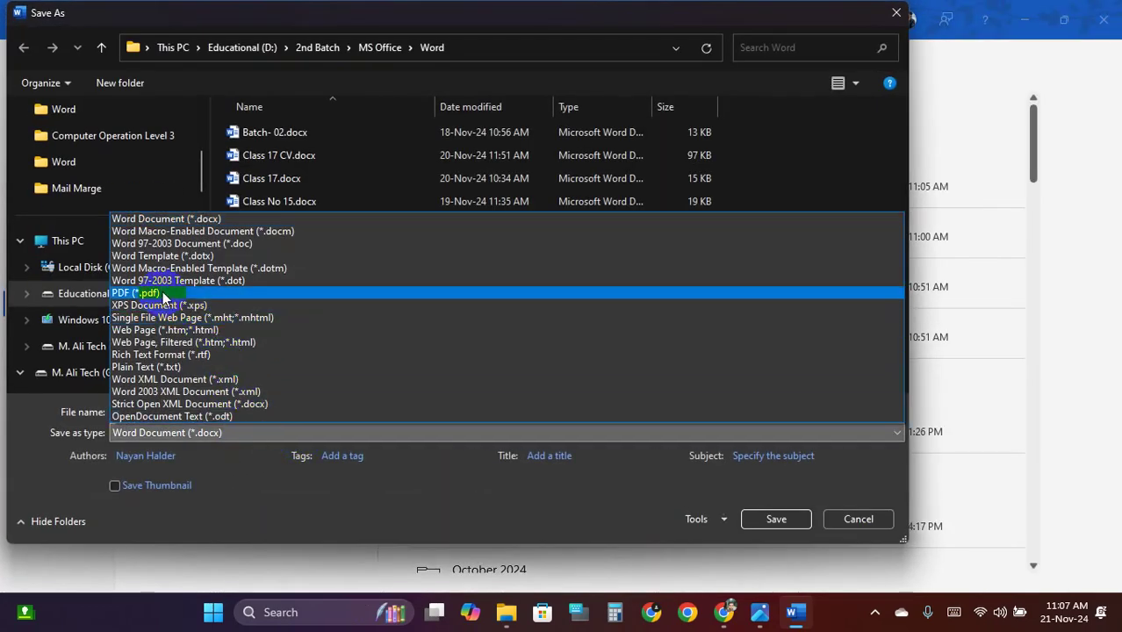
pyautogui.click(161, 289)
pyautogui.click(363, 492)
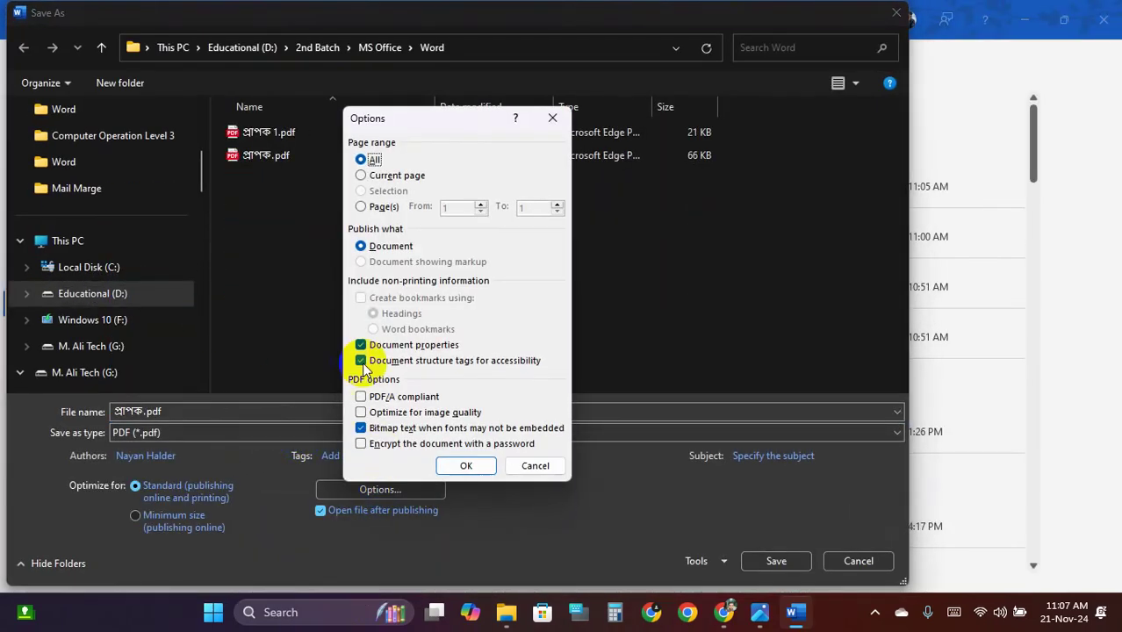
# Export page 3 only as প্রাপক.pdf, replacing the existing file
pyautogui.click(361, 206)
pyautogui.write('3')
pyautogui.doubleClick(503, 207)
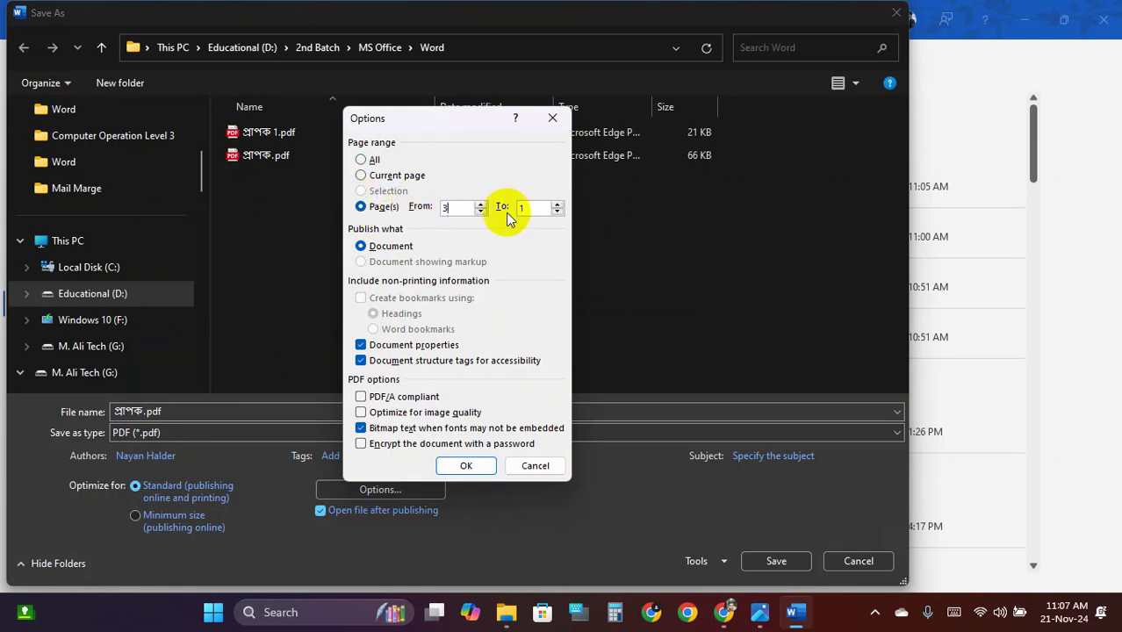
pyautogui.write('3')
pyautogui.click(466, 466)
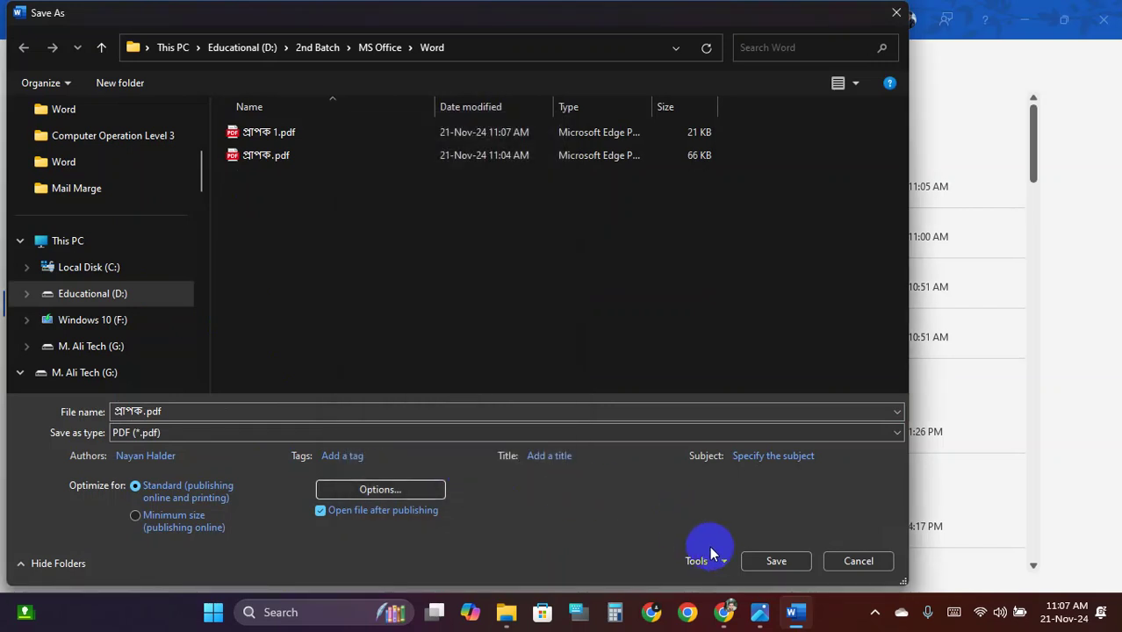
pyautogui.click(761, 560)
pyautogui.click(533, 350)
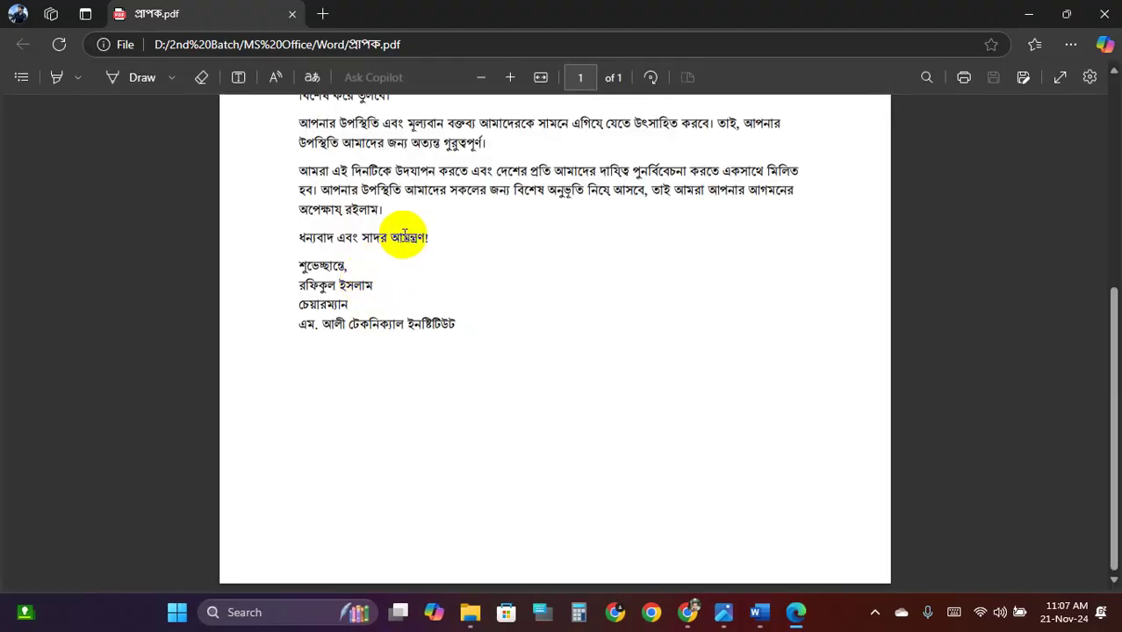
# Scroll through the one-page re-exported প্রাপক.pdf in Edge, then close it
pyautogui.scroll(6, 401, 234)
pyautogui.scroll(3, 309, 257)
pyautogui.scroll(-5, 263, 246)
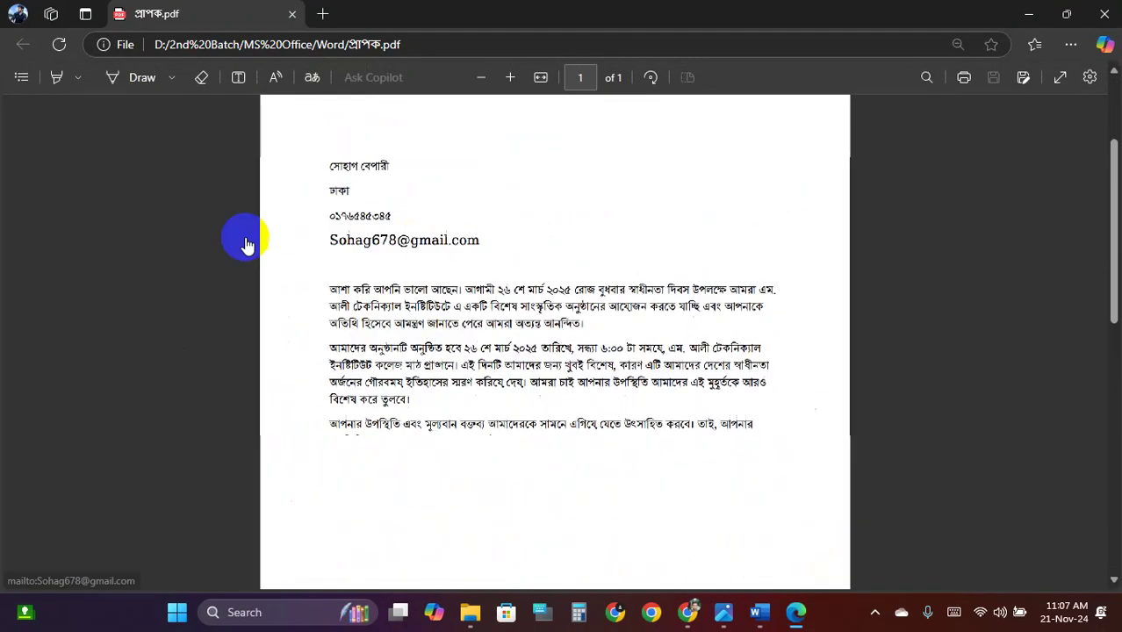
pyautogui.scroll(1, 497, 296)
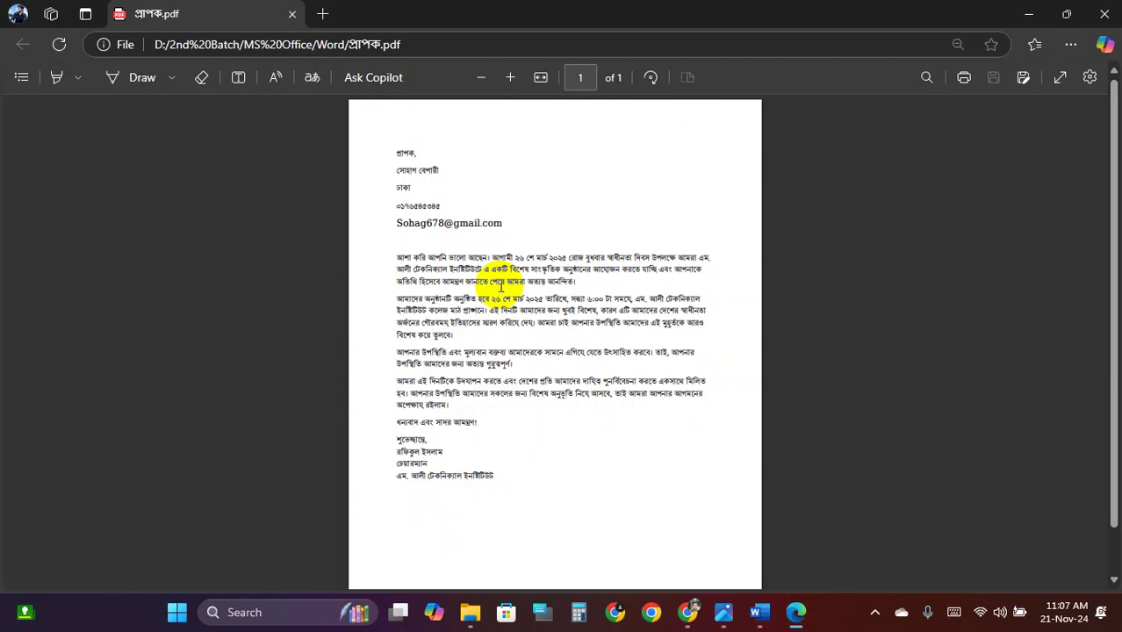
pyautogui.click(277, 7)
pyautogui.click(293, 15)
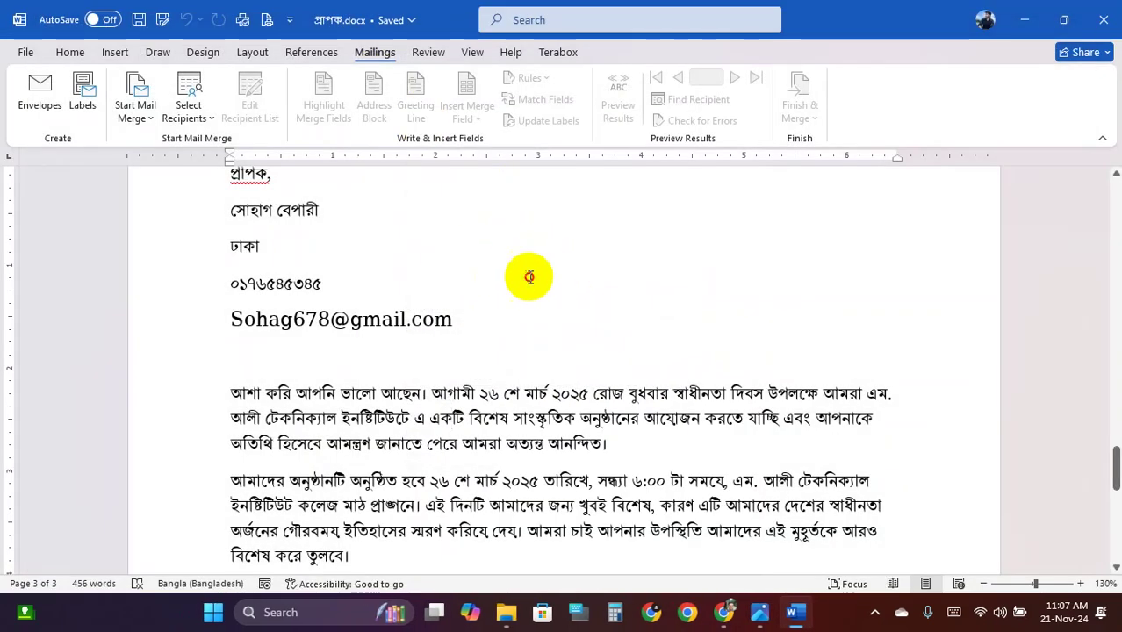
# Scroll through the merged pages and inspect the page 2 recipient address block
pyautogui.scroll(2, 469, 278)
pyautogui.scroll(-3, 476, 274)
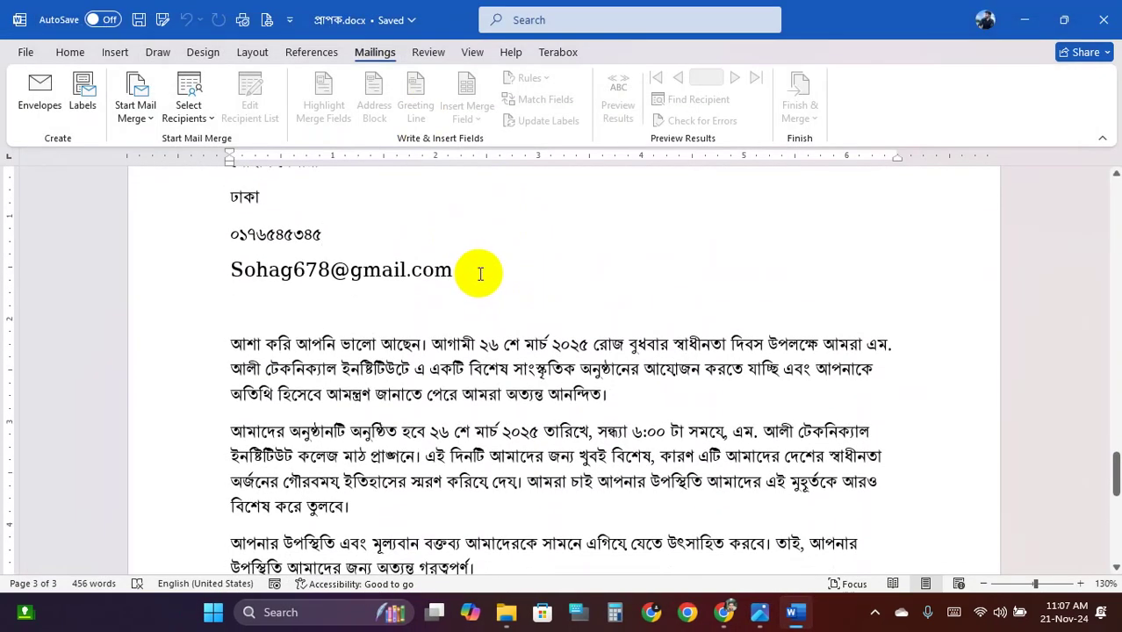
pyautogui.scroll(4, 484, 271)
pyautogui.scroll(6, 484, 271)
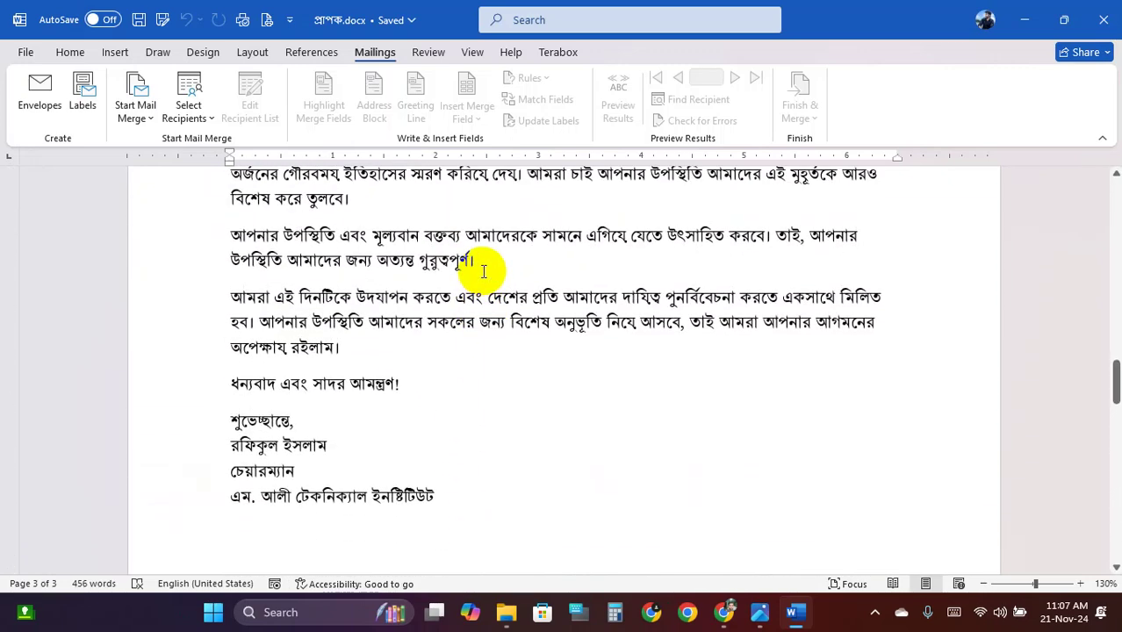
pyautogui.scroll(-1, 484, 271)
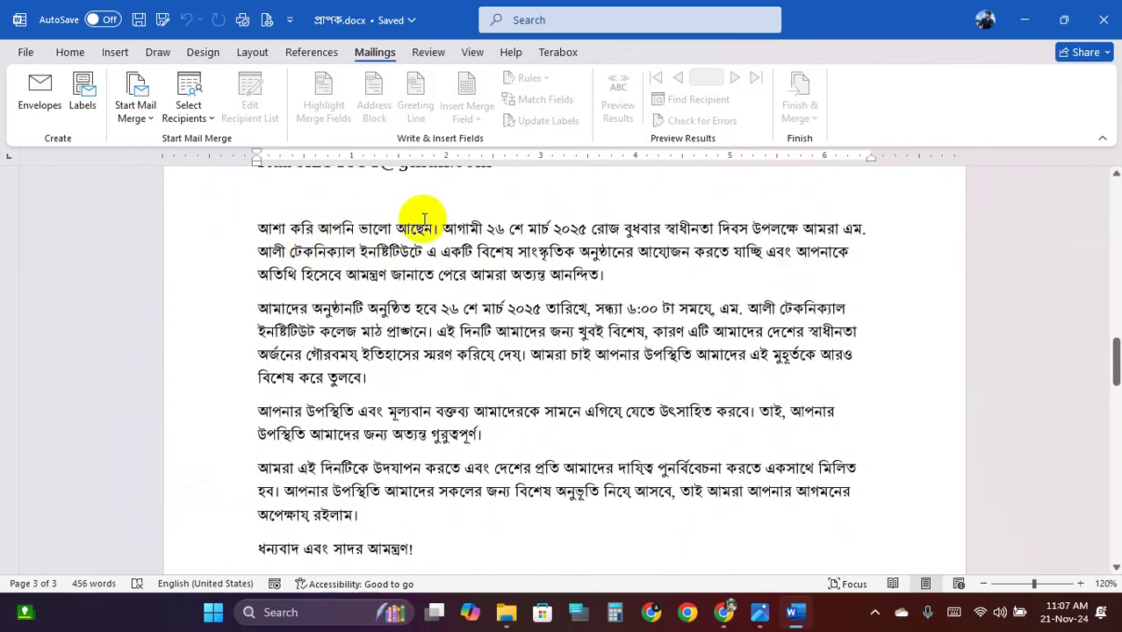
pyautogui.scroll(3, 437, 254)
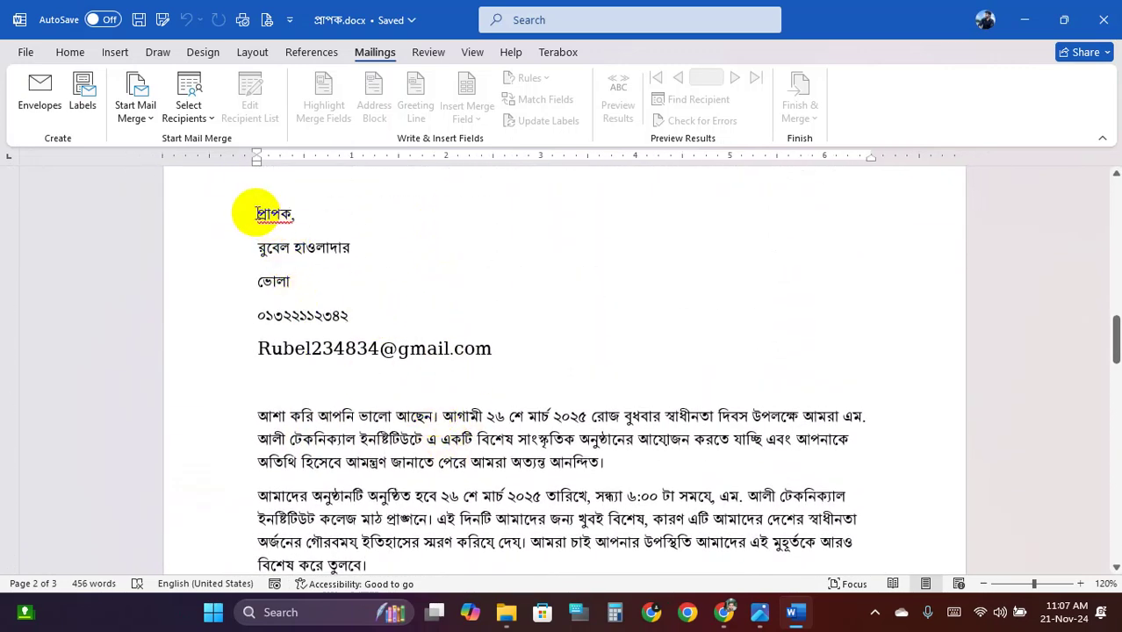
pyautogui.moveTo(256, 214); pyautogui.dragTo(499, 345)
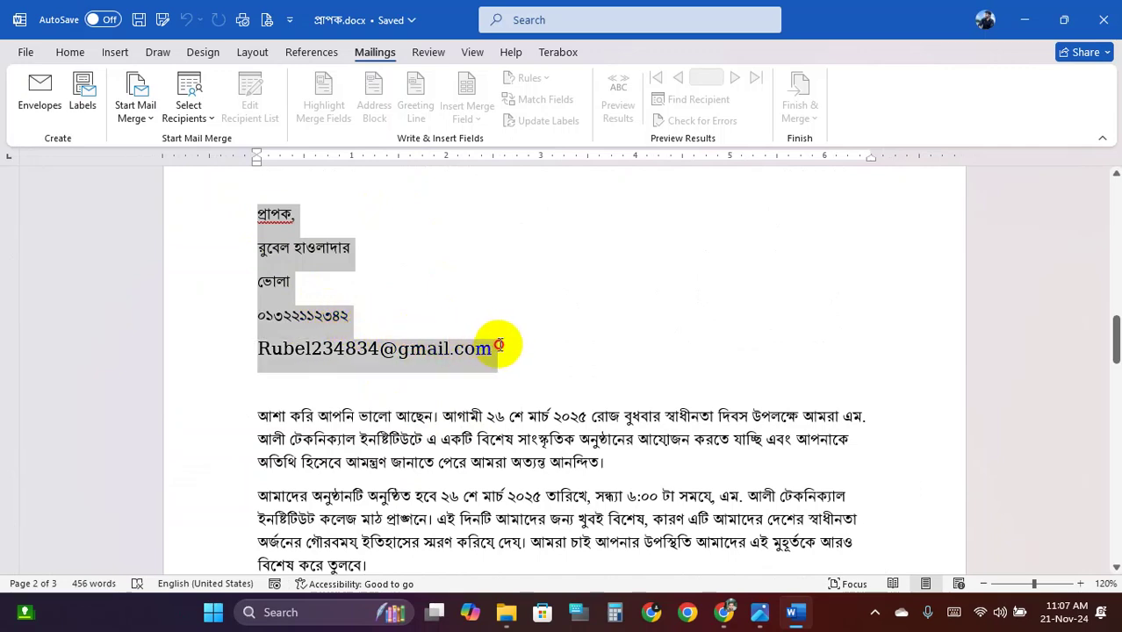
pyautogui.click(303, 257)
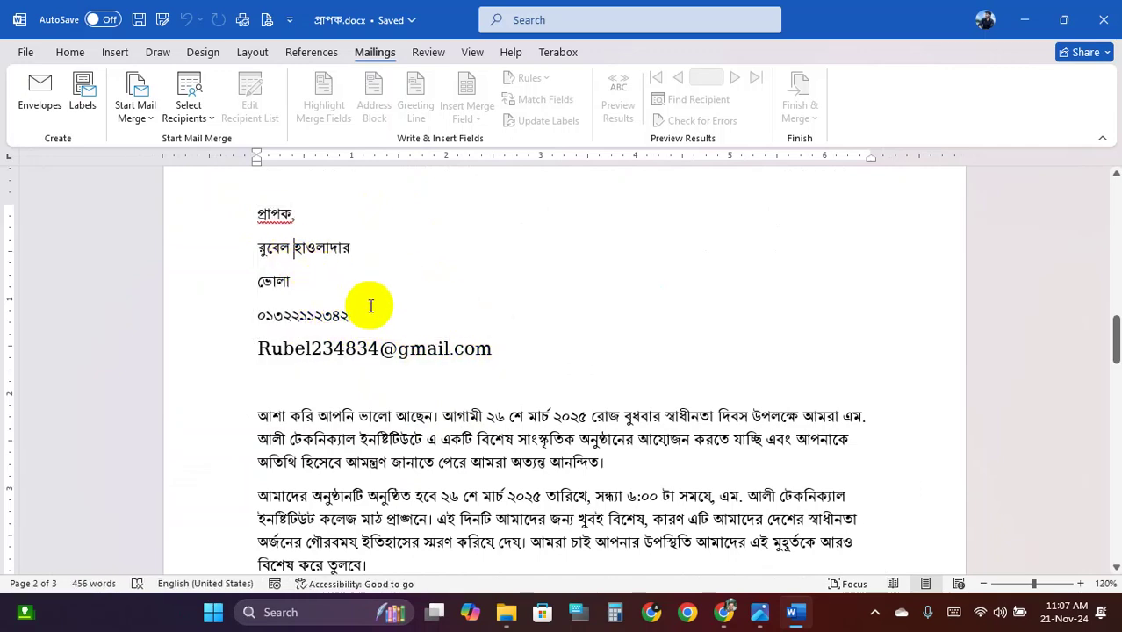
# Inspect the remaining address blocks, then close প্রাপক.docx and the folder window
pyautogui.scroll(4, 378, 307)
pyautogui.scroll(8, 386, 312)
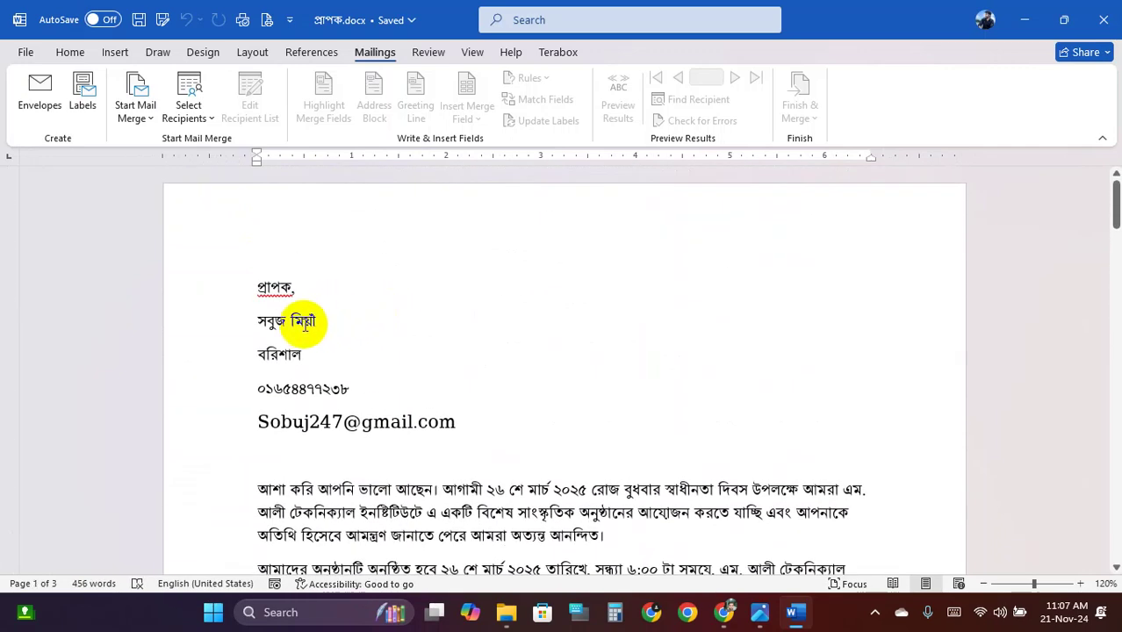
pyautogui.moveTo(309, 375); pyautogui.dragTo(296, 400)
pyautogui.click(318, 355)
pyautogui.scroll(-2, 359, 343)
pyautogui.scroll(-1, 359, 343)
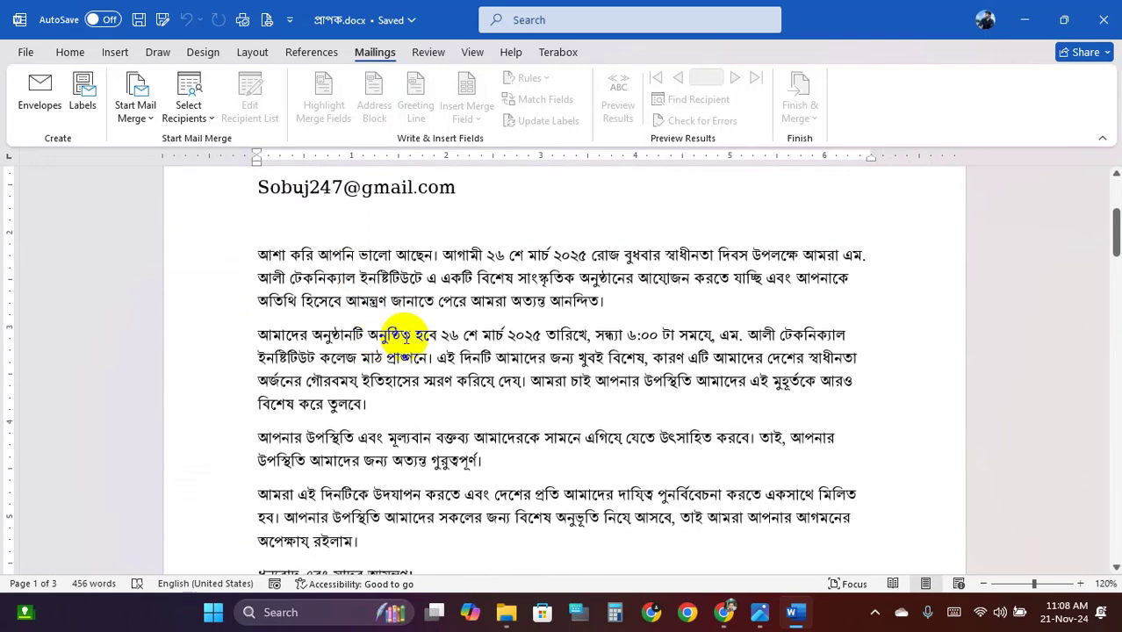
pyautogui.scroll(2, 425, 338)
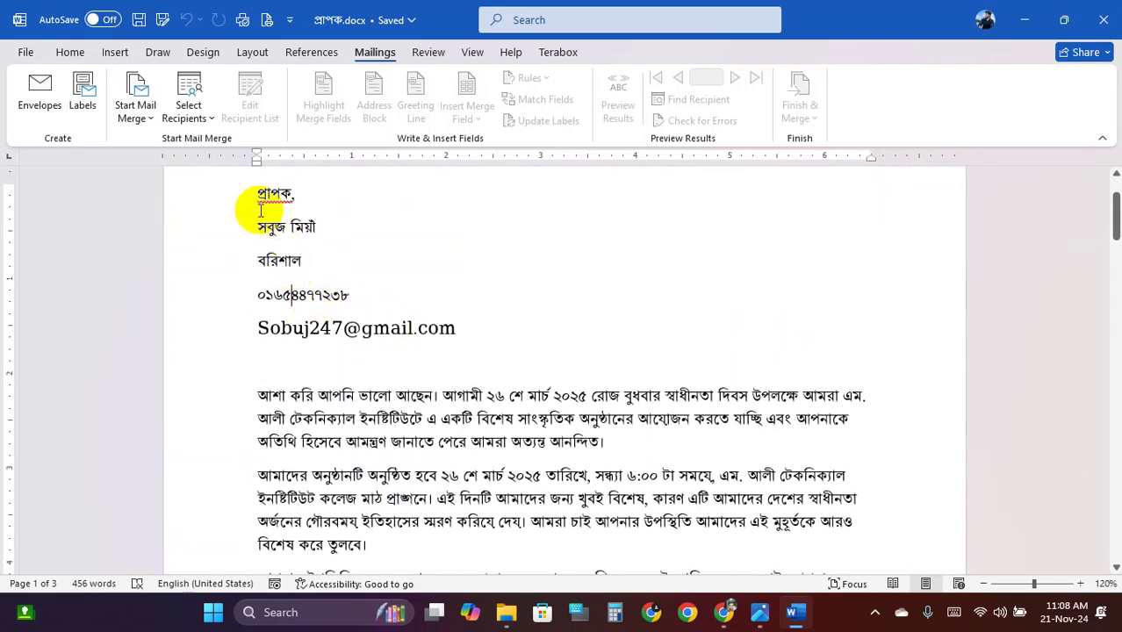
pyautogui.moveTo(257, 191); pyautogui.dragTo(438, 322)
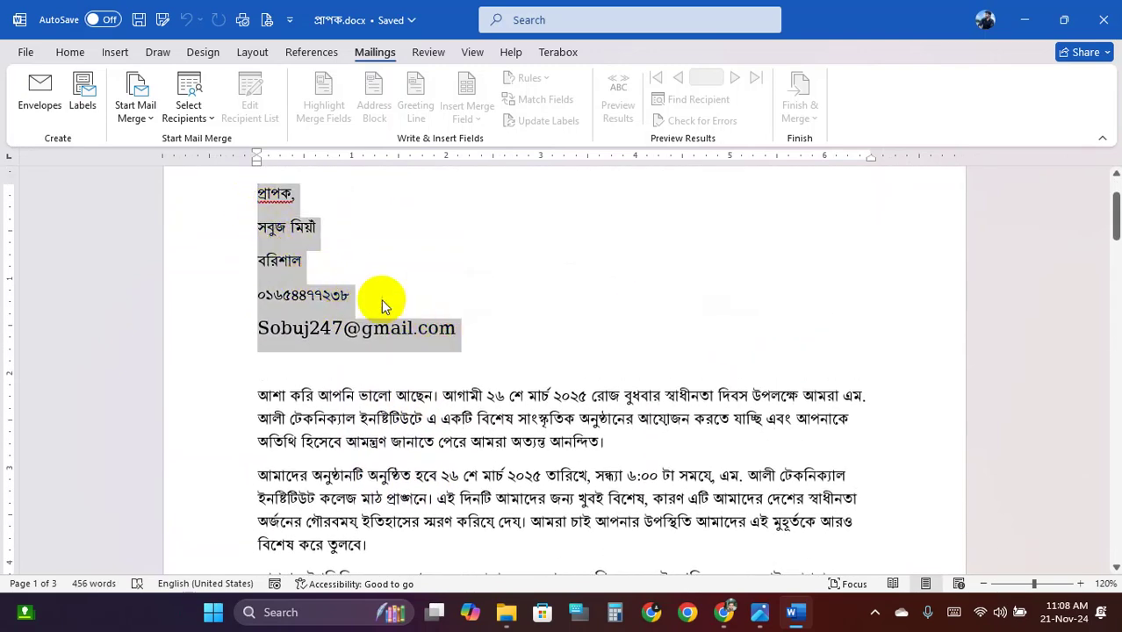
pyautogui.click(351, 283)
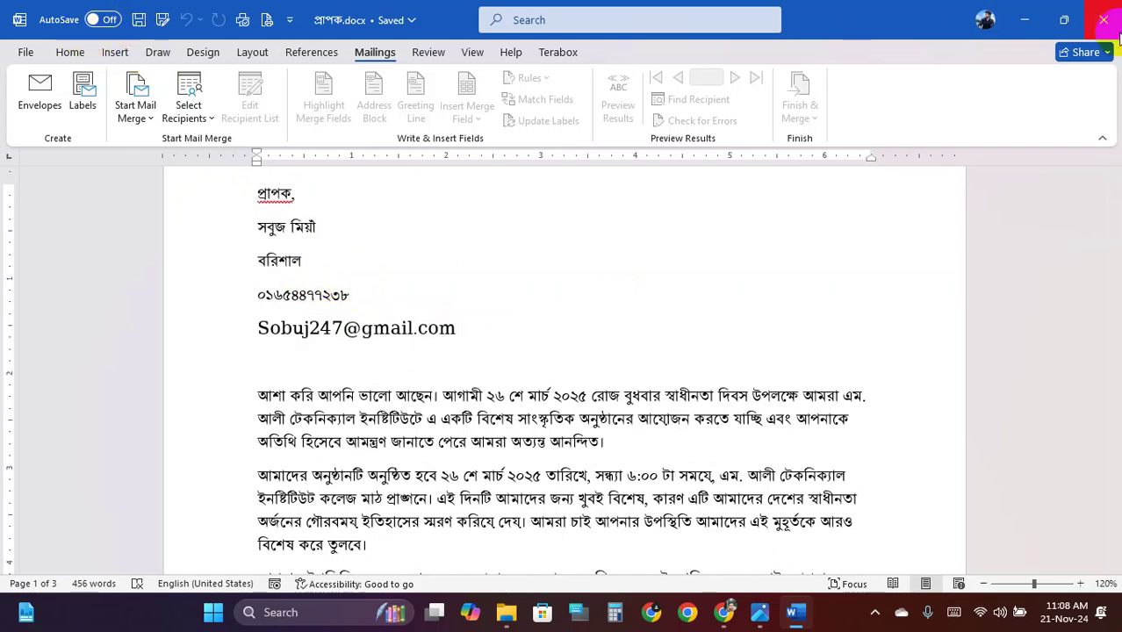
pyautogui.click(1104, 18)
pyautogui.click(1104, 13)
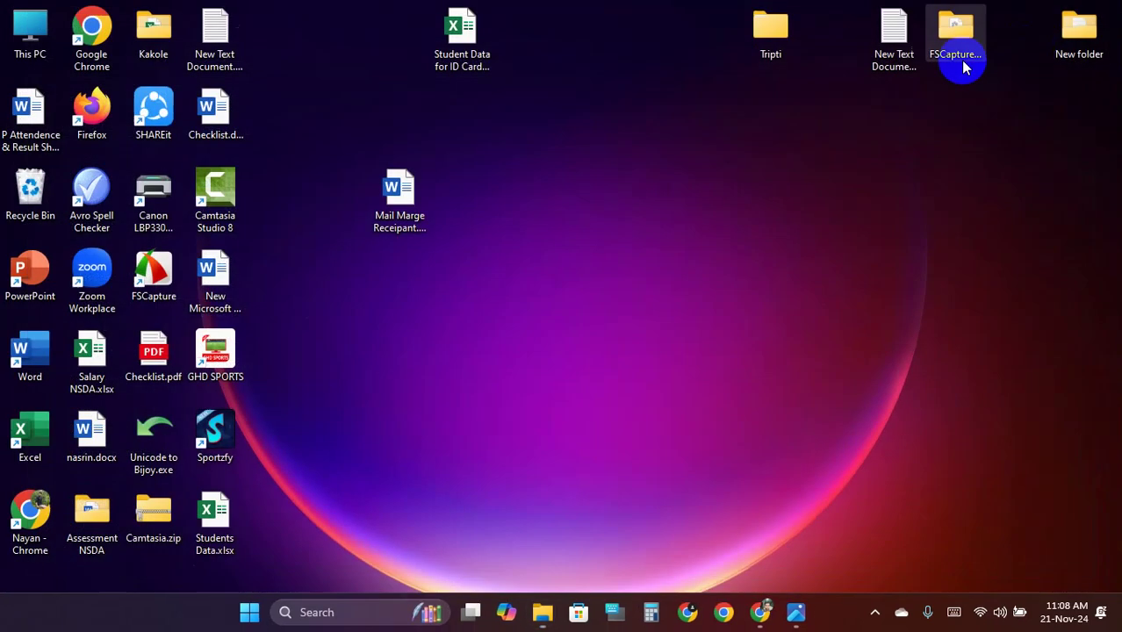
# Reopen and close Mail Marge Receipant.docx, then browse to the M. Ali Tech (G:) drive in Explorer
pyautogui.doubleClick(410, 192)
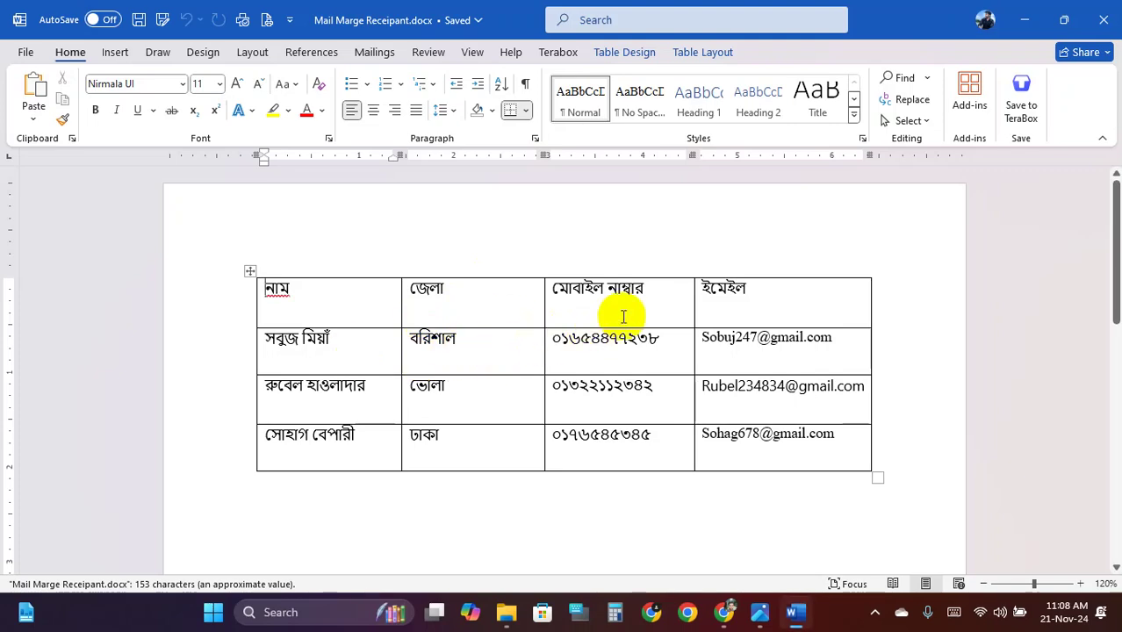
pyautogui.click(1104, 19)
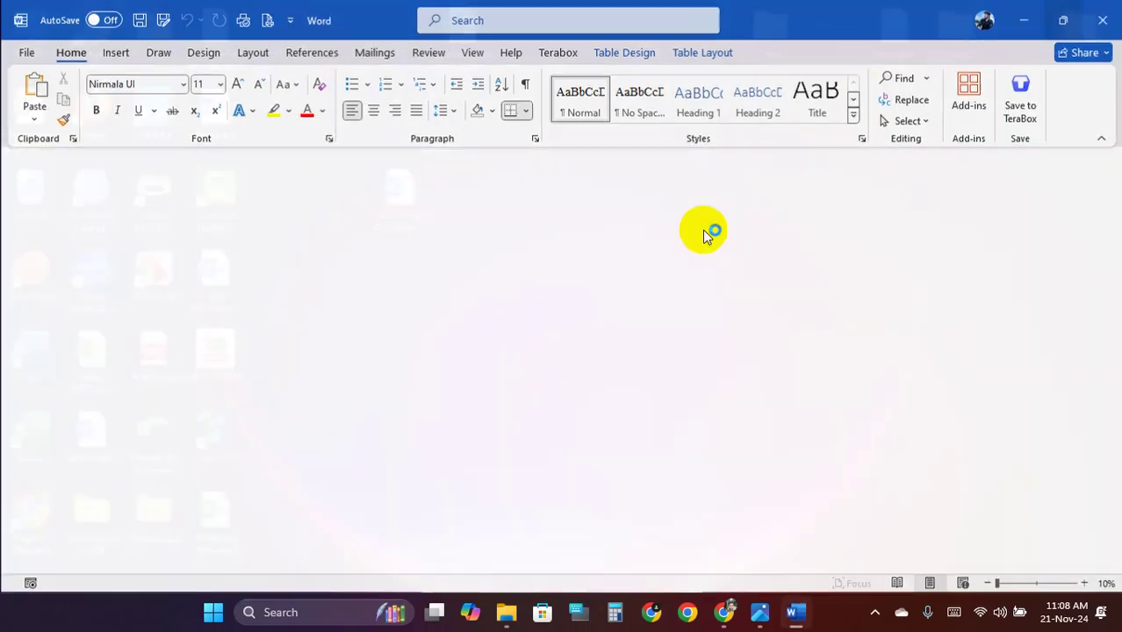
pyautogui.moveTo(541, 612)
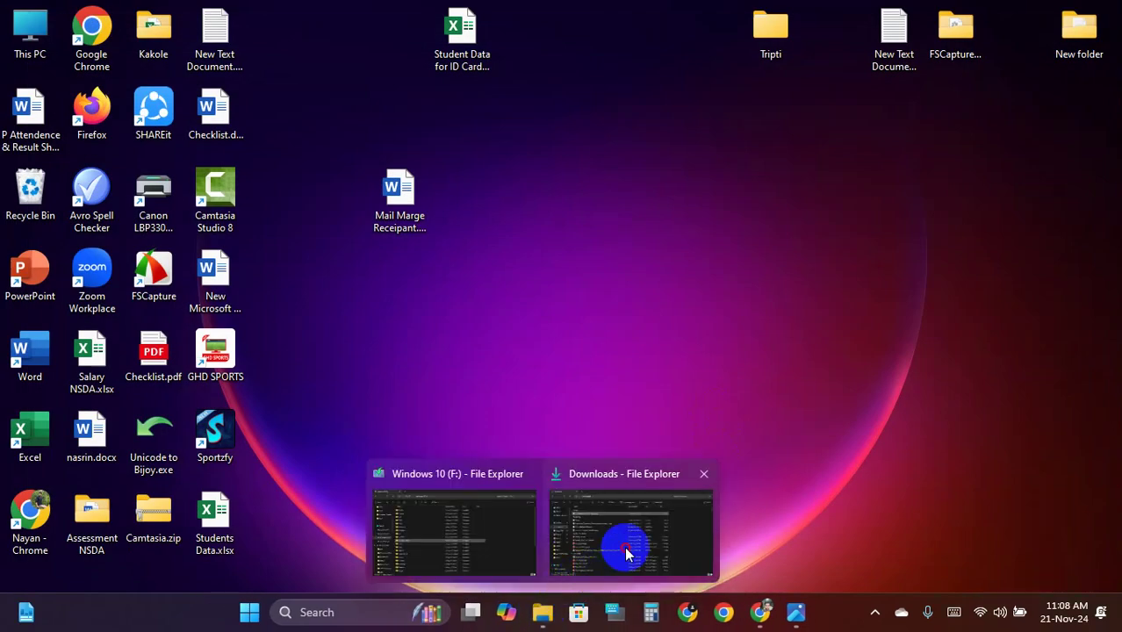
pyautogui.click(626, 546)
pyautogui.scroll(-5, 87, 483)
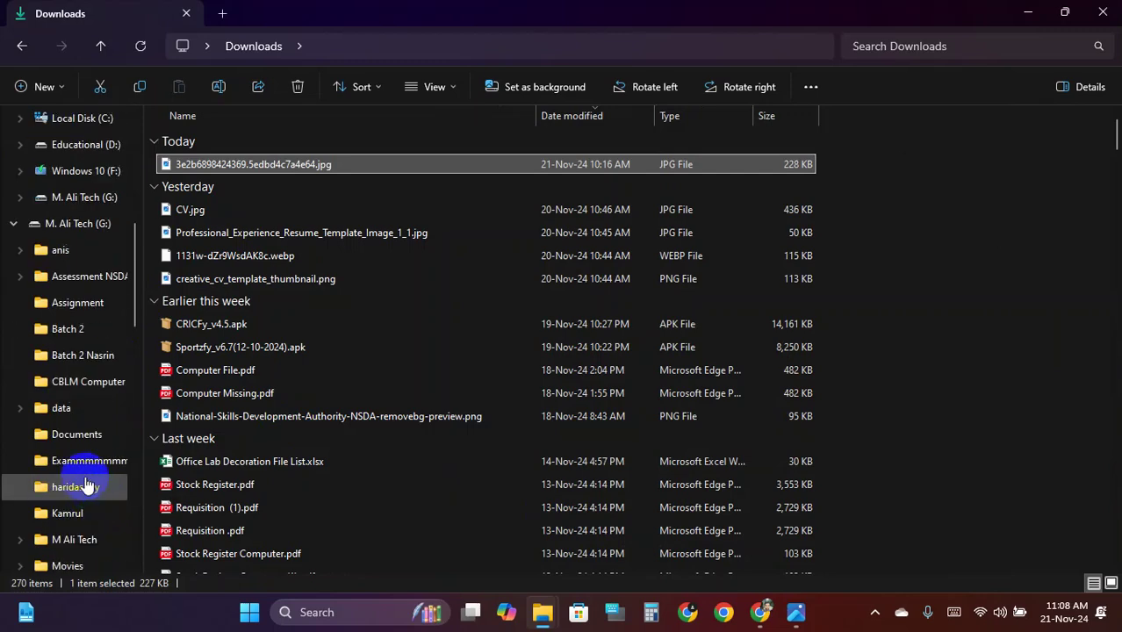
pyautogui.click(70, 222)
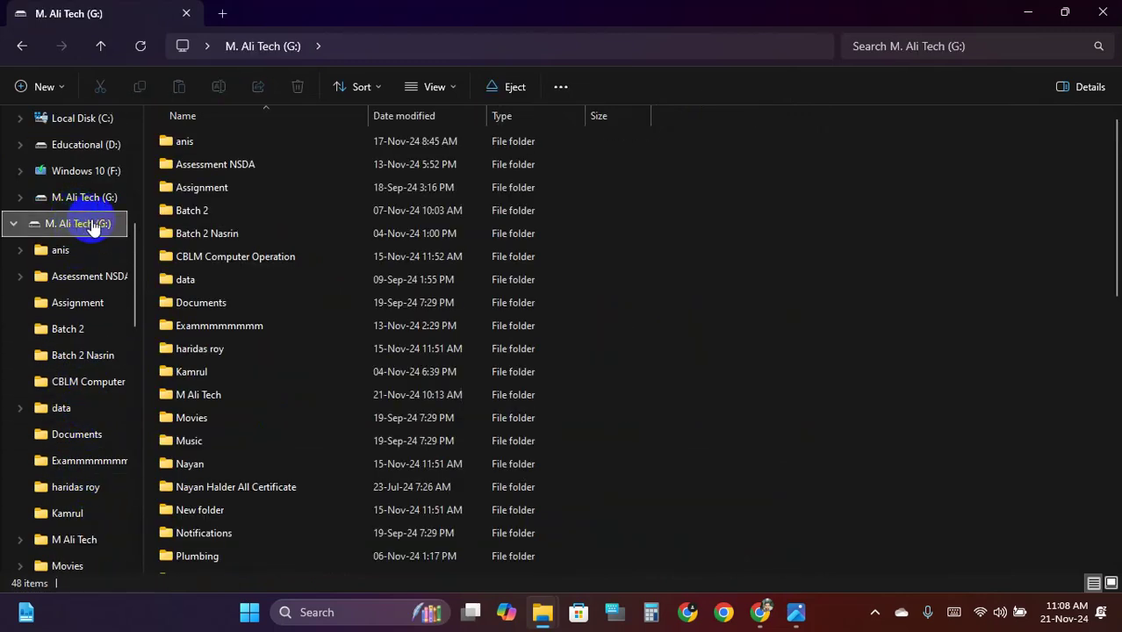
pyautogui.scroll(5, 58, 251)
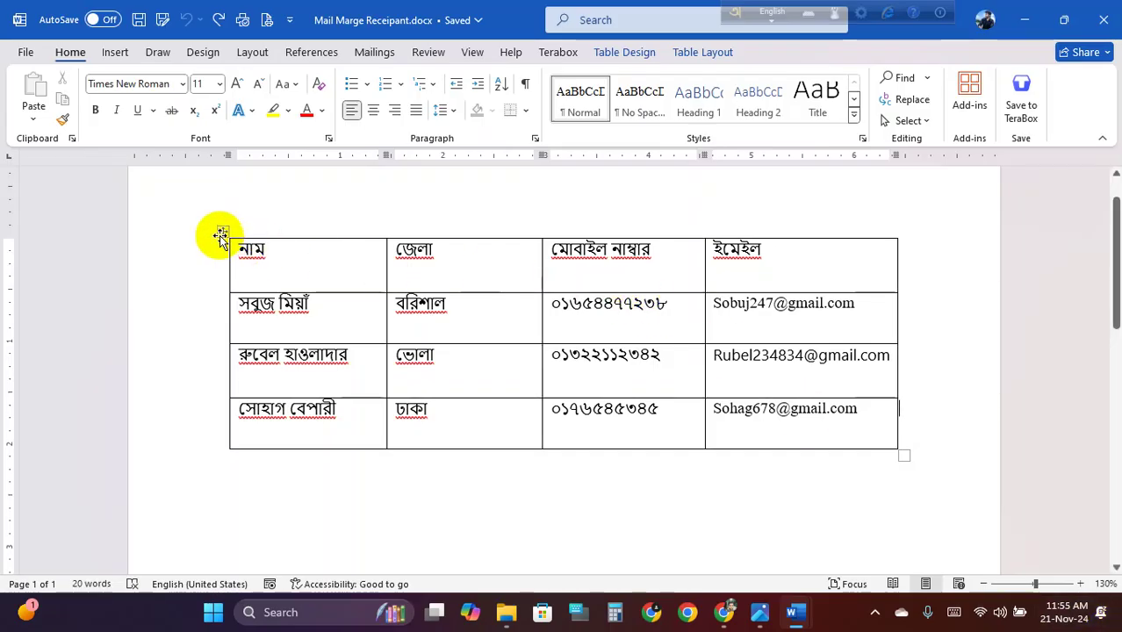
# Move the recipient table left and narrow it, then click into the জেলা and ইমেইল headers
pyautogui.click(220, 233)
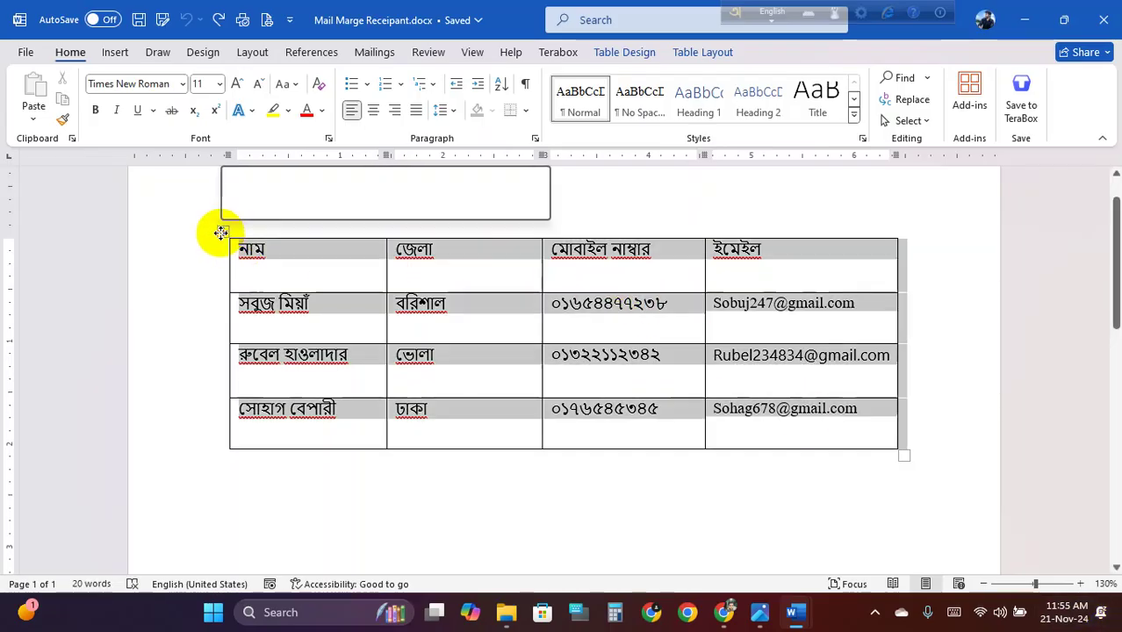
pyautogui.moveTo(220, 233); pyautogui.dragTo(174, 230)
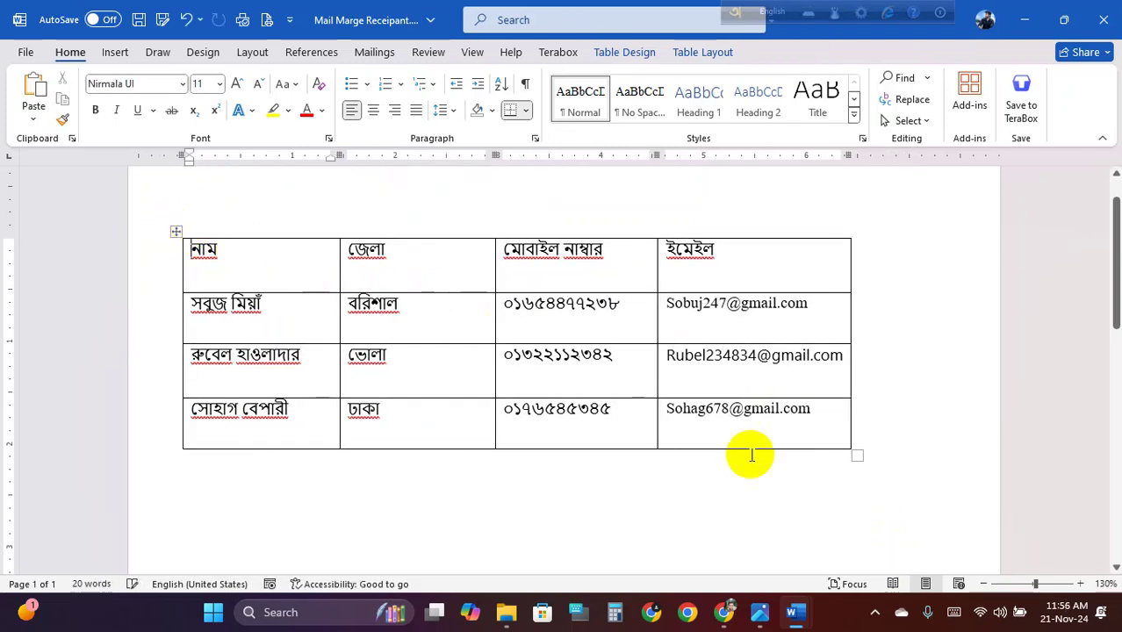
pyautogui.moveTo(845, 450); pyautogui.dragTo(619, 437)
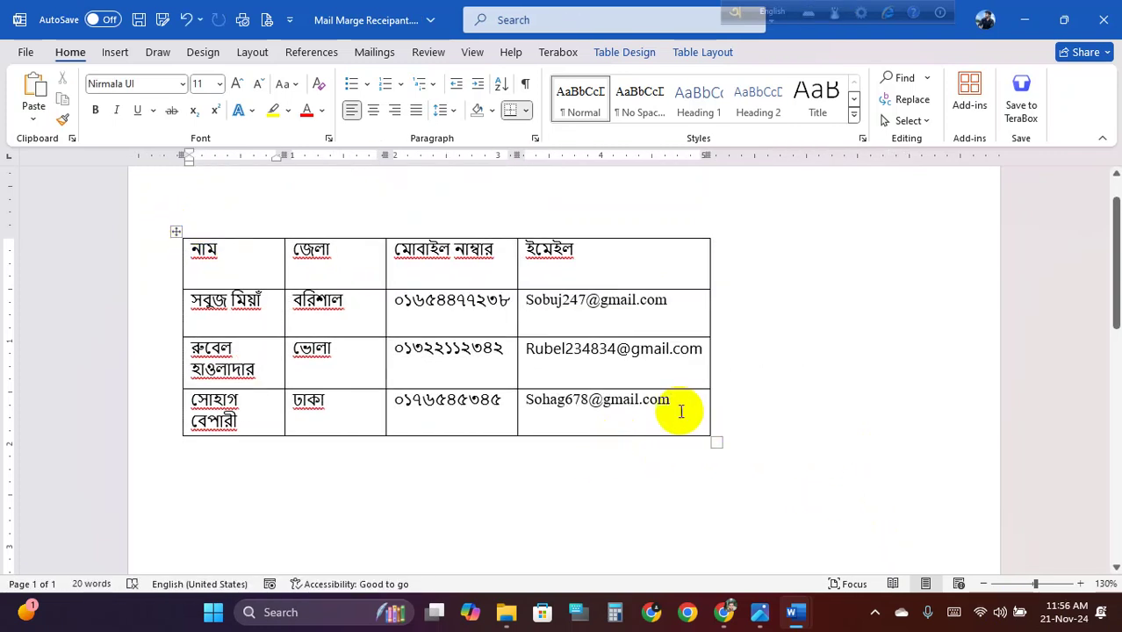
pyautogui.click(349, 257)
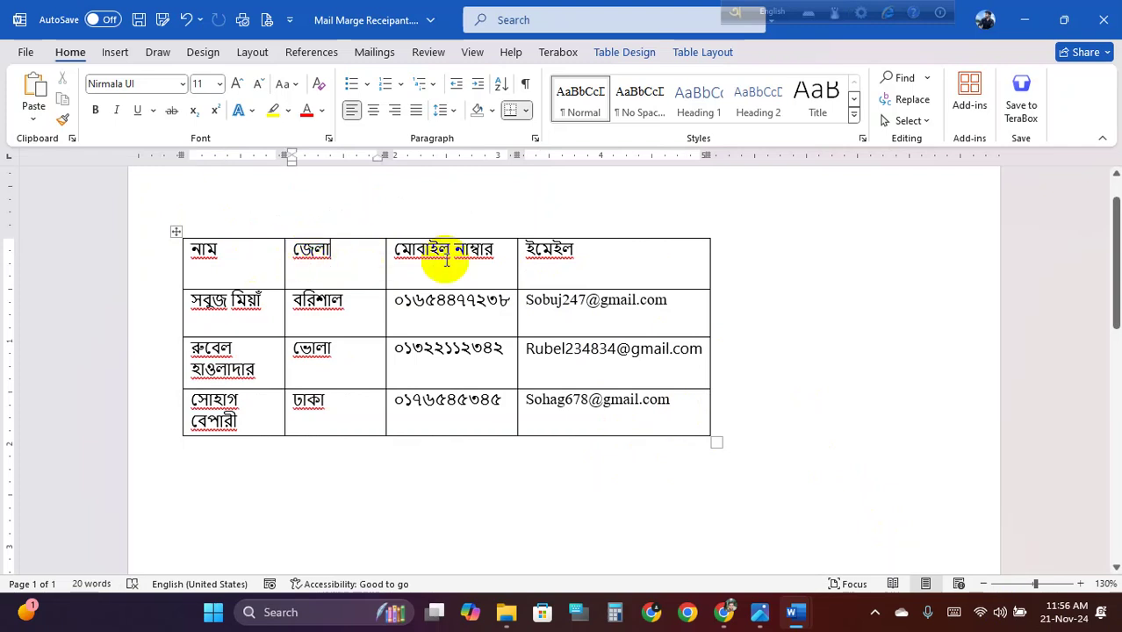
pyautogui.click(571, 250)
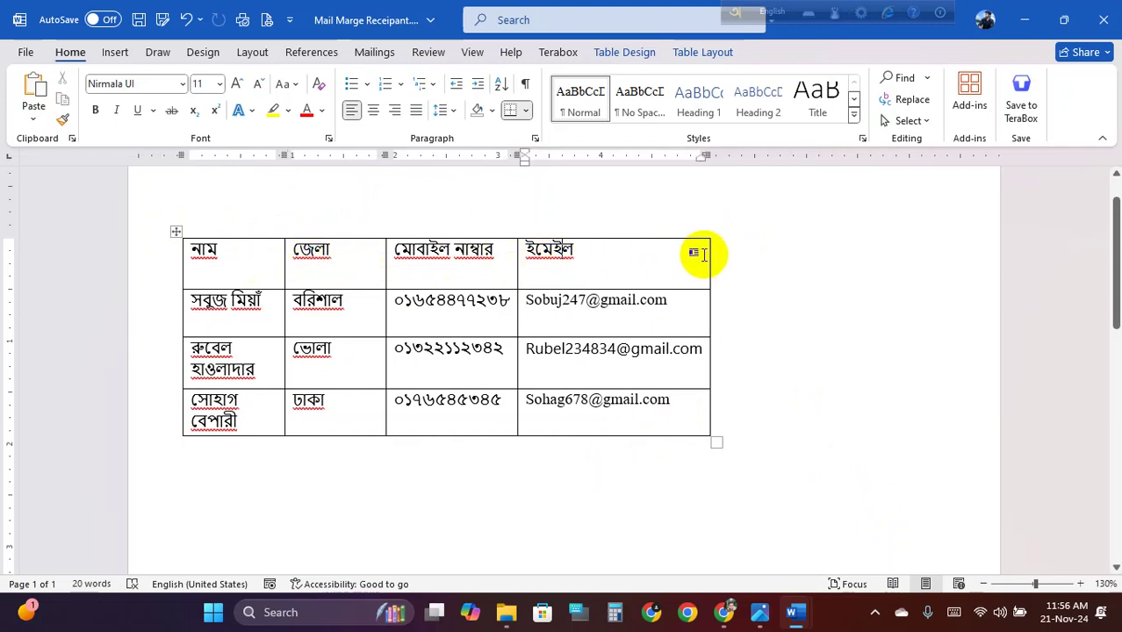
pyautogui.moveTo(520, 232)
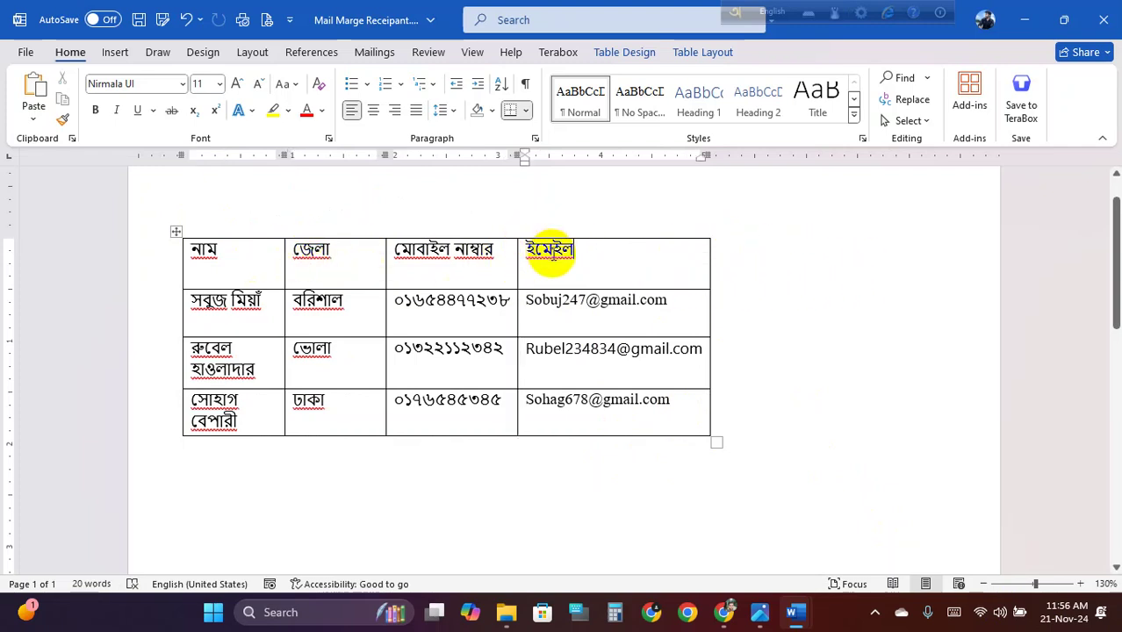
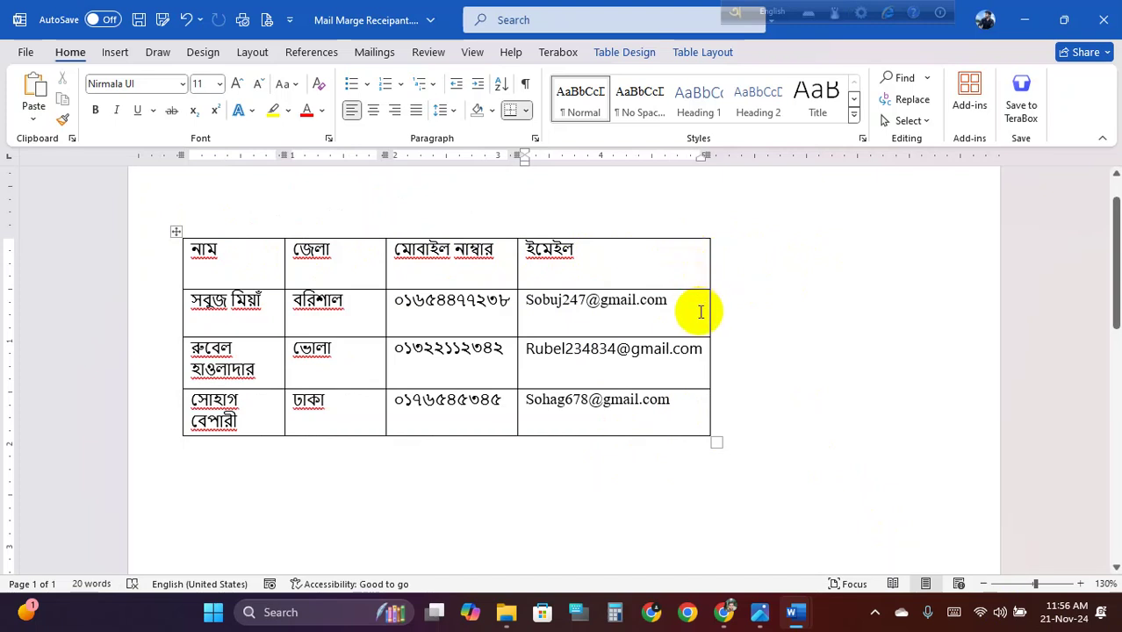
# Try selecting the ইমেইল header cell and its column in the contact table
pyautogui.click(697, 266)
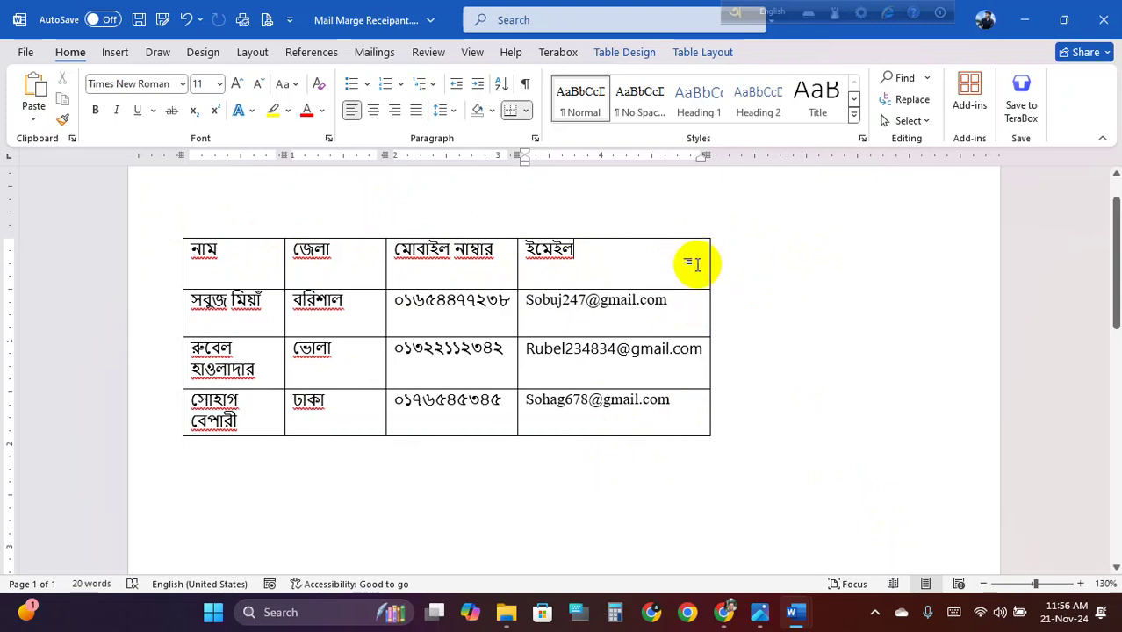
pyautogui.rightClick(684, 316)
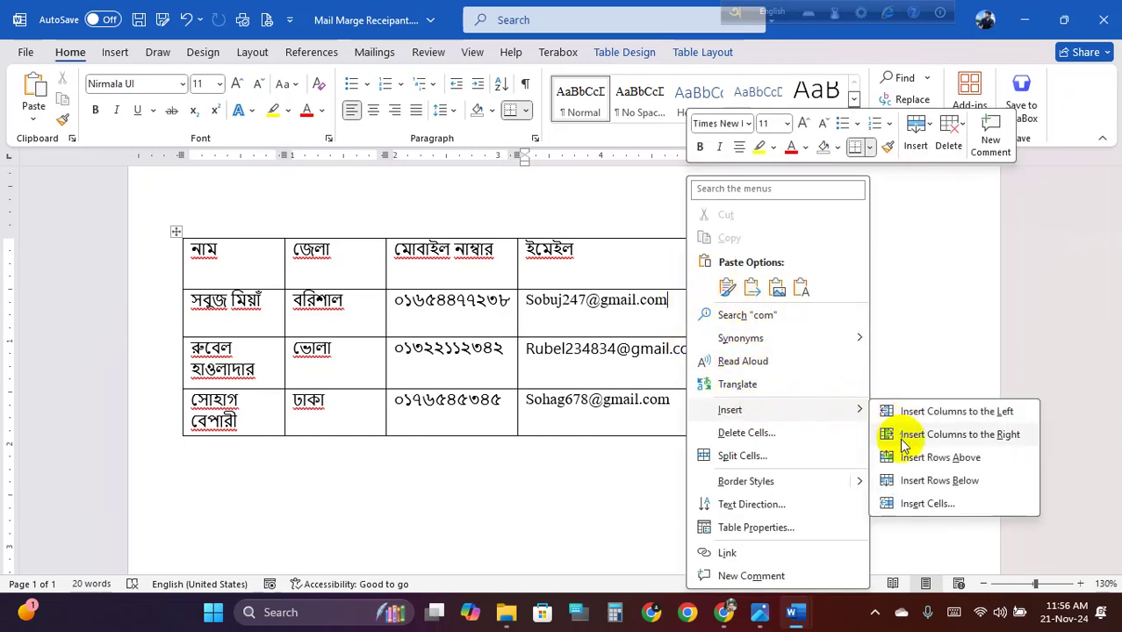
pyautogui.click(568, 253)
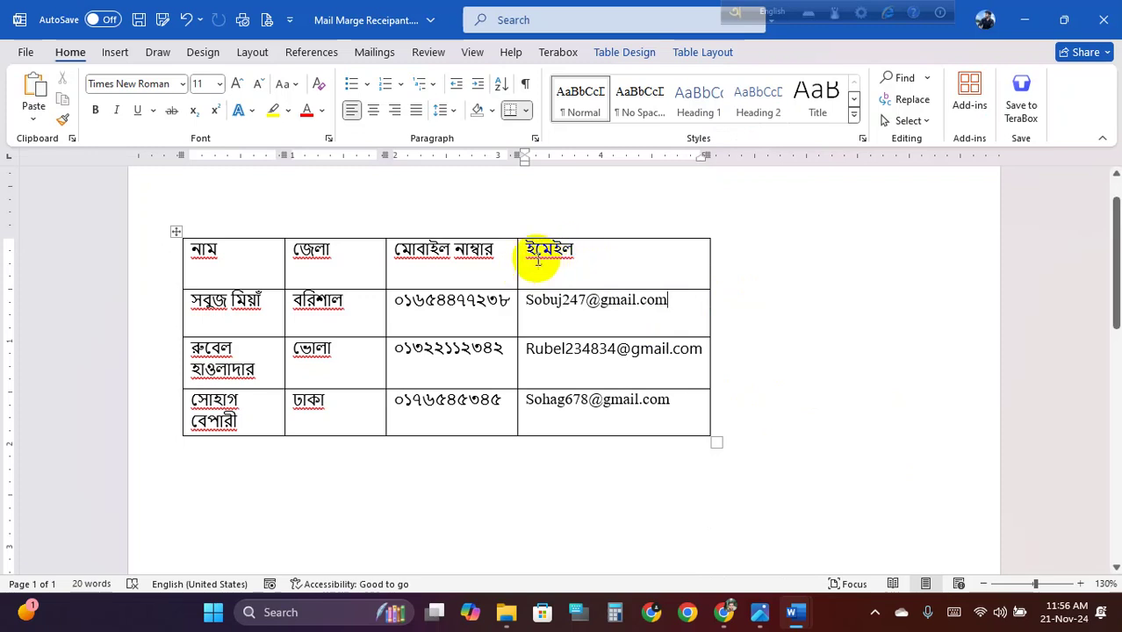
pyautogui.click(561, 248)
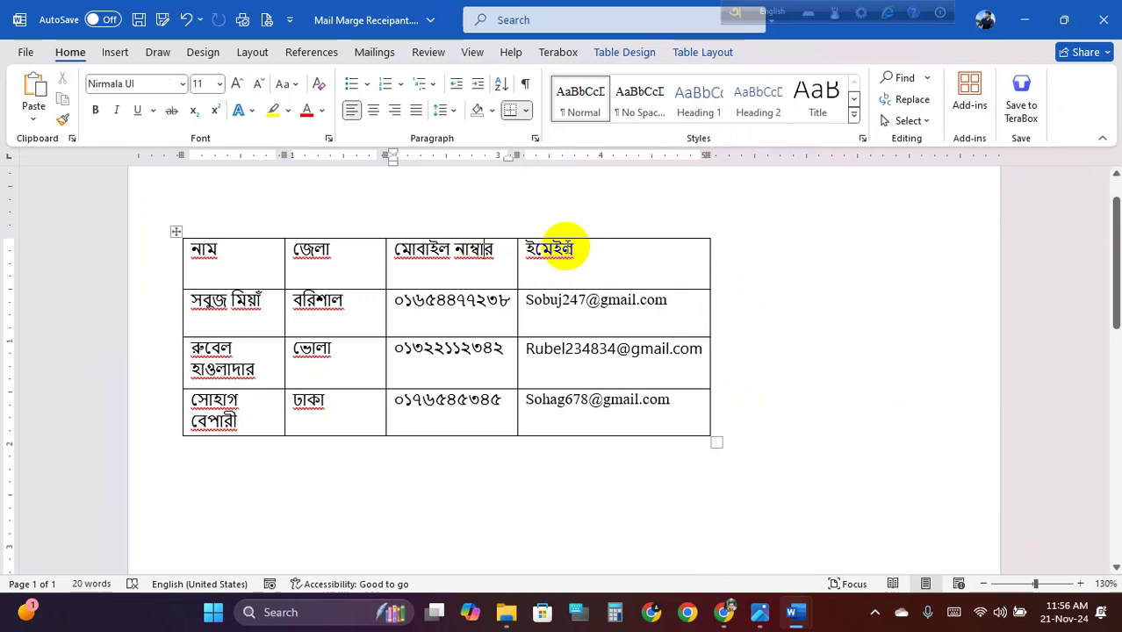
pyautogui.click(707, 246)
pyautogui.click(583, 252)
pyautogui.click(539, 232)
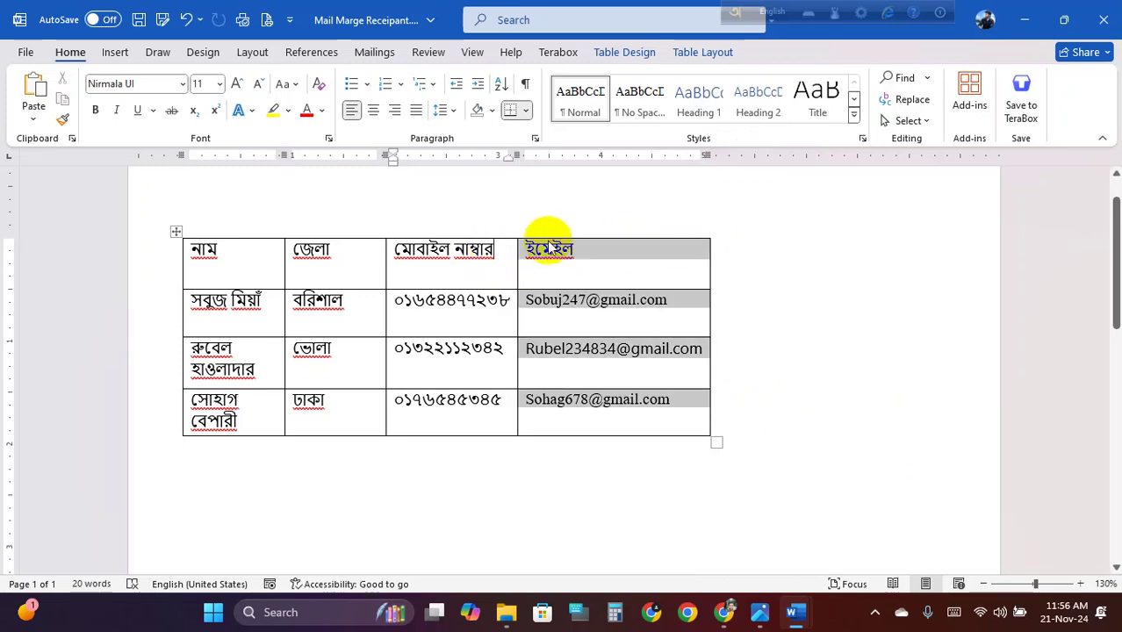
pyautogui.click(532, 249)
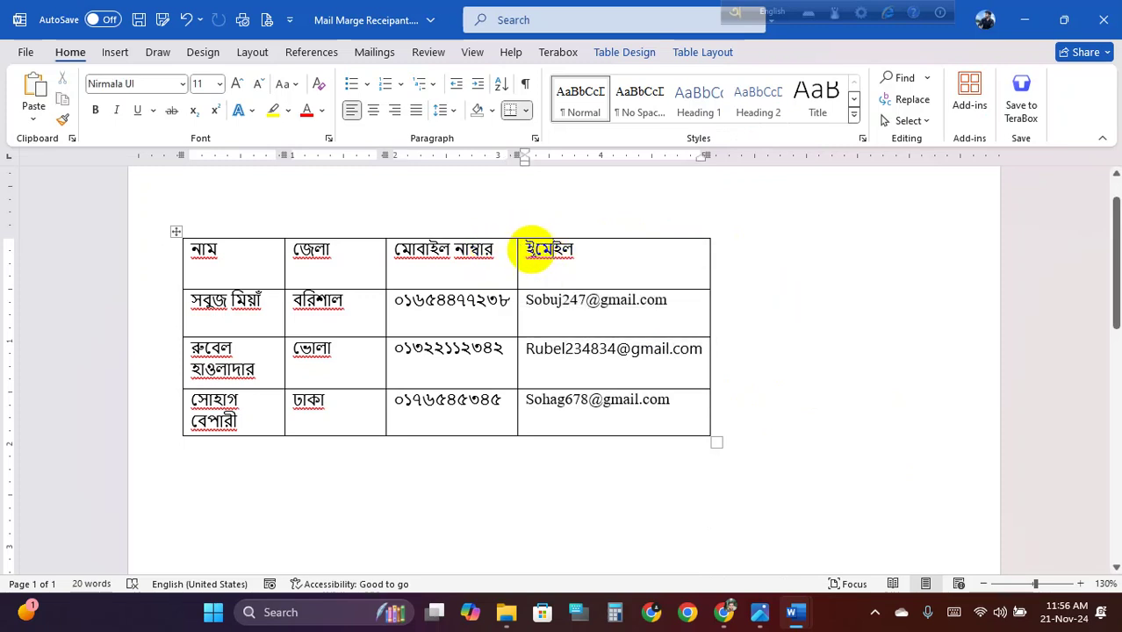
pyautogui.click(522, 253)
# Insert a blank column before ইমেইল and narrow it so ইমেইল widens
pyautogui.click(514, 253)
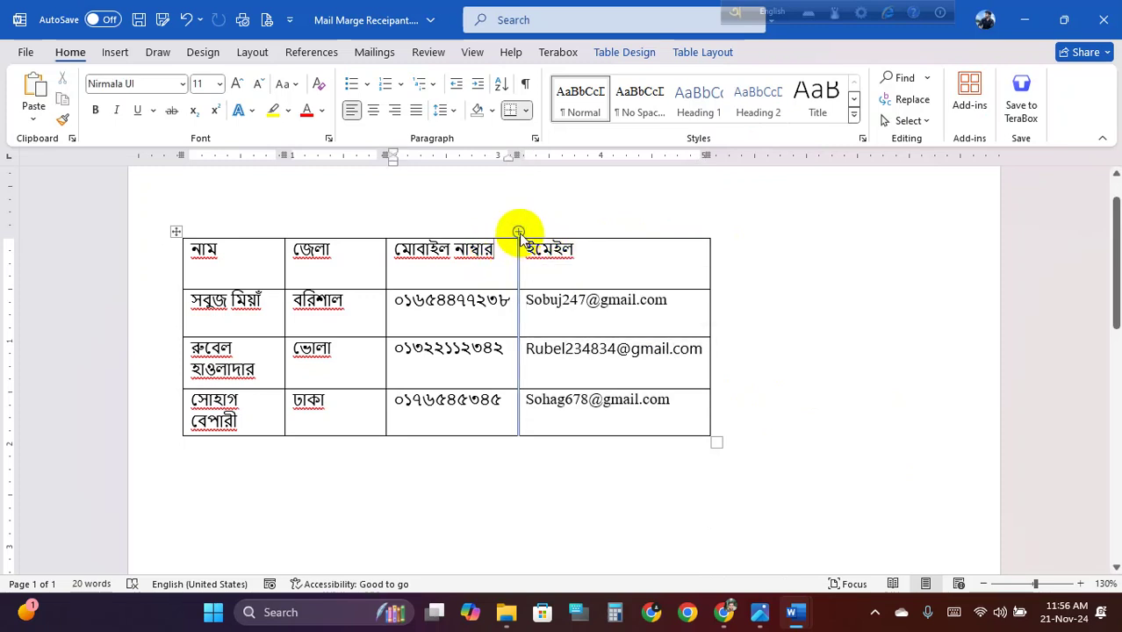
pyautogui.click(519, 233)
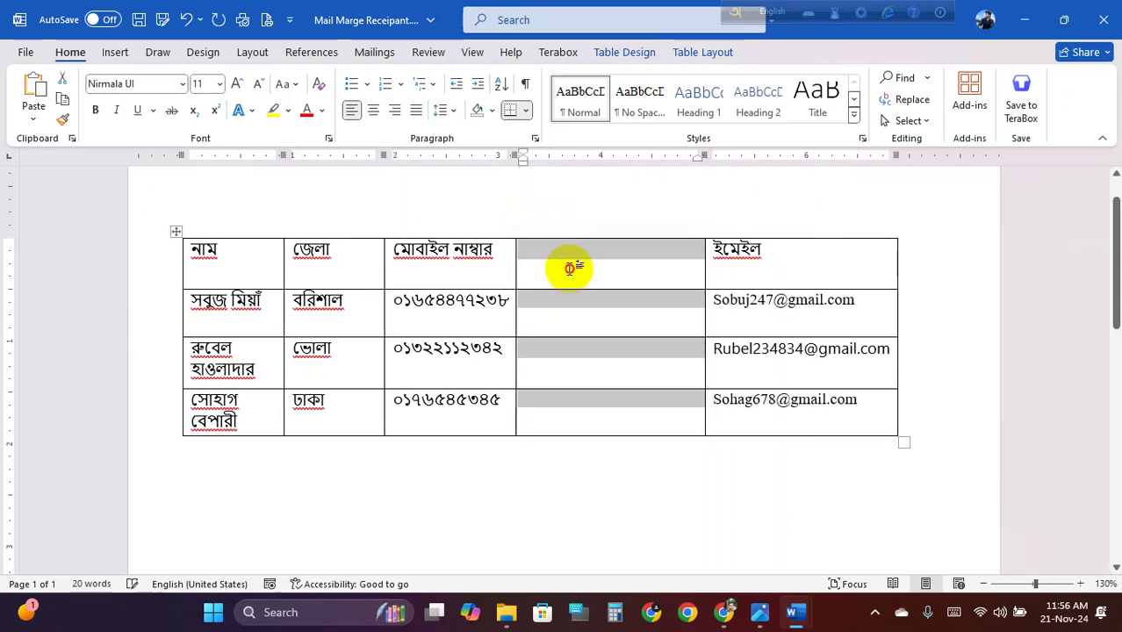
pyautogui.click(571, 258)
pyautogui.moveTo(705, 273); pyautogui.dragTo(582, 278)
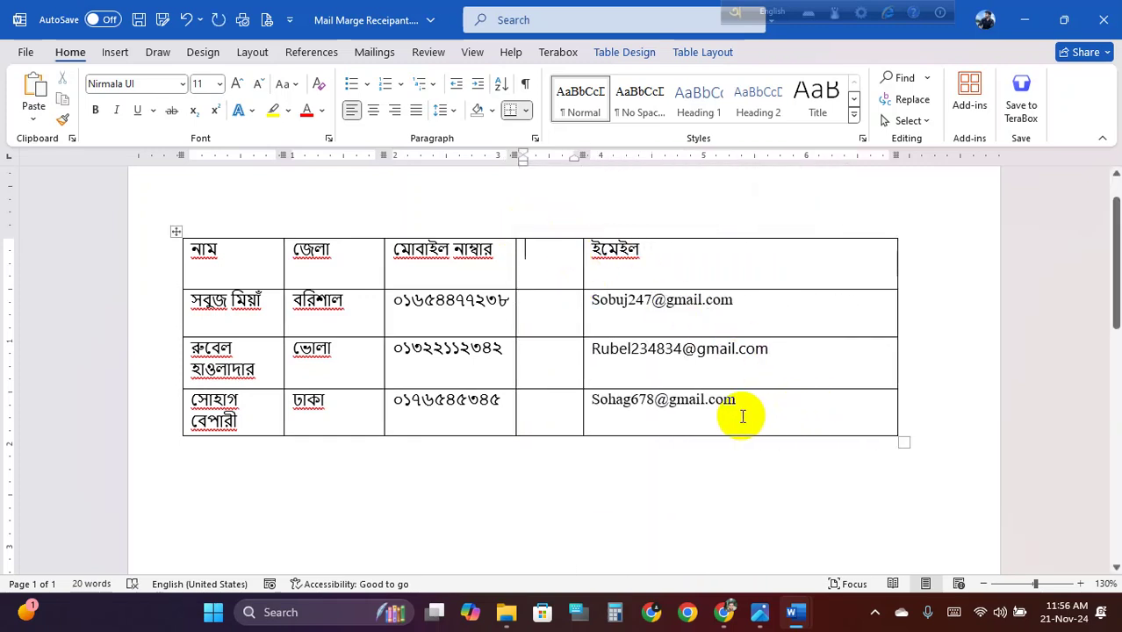
# Add three empty rows at the bottom of the table
pyautogui.click(690, 440)
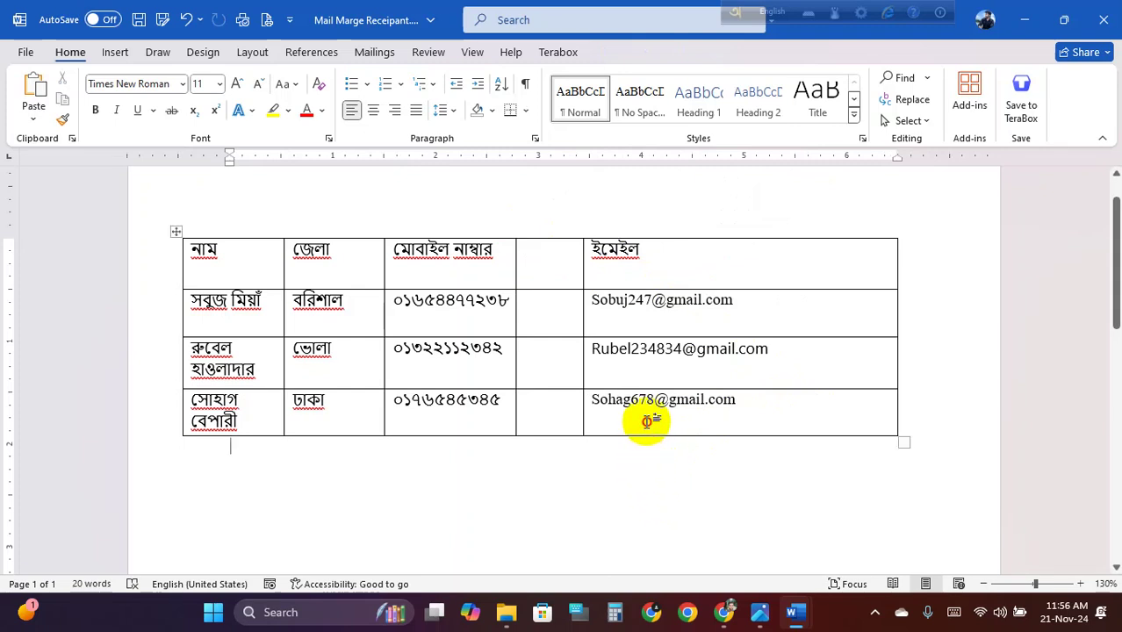
pyautogui.click(652, 420)
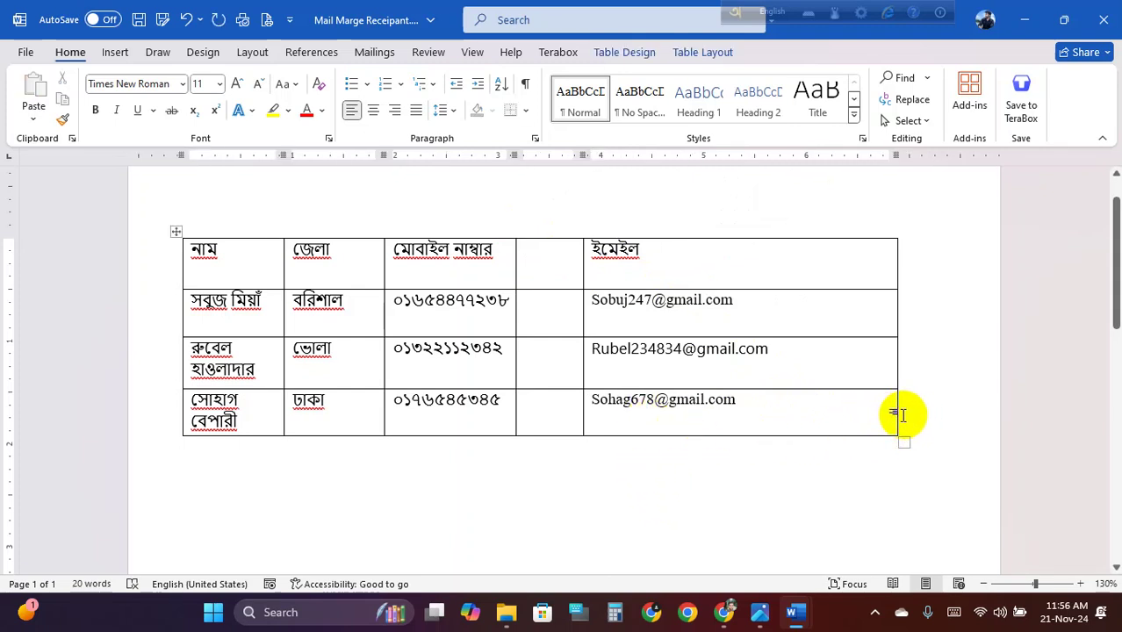
pyautogui.press('Tab')
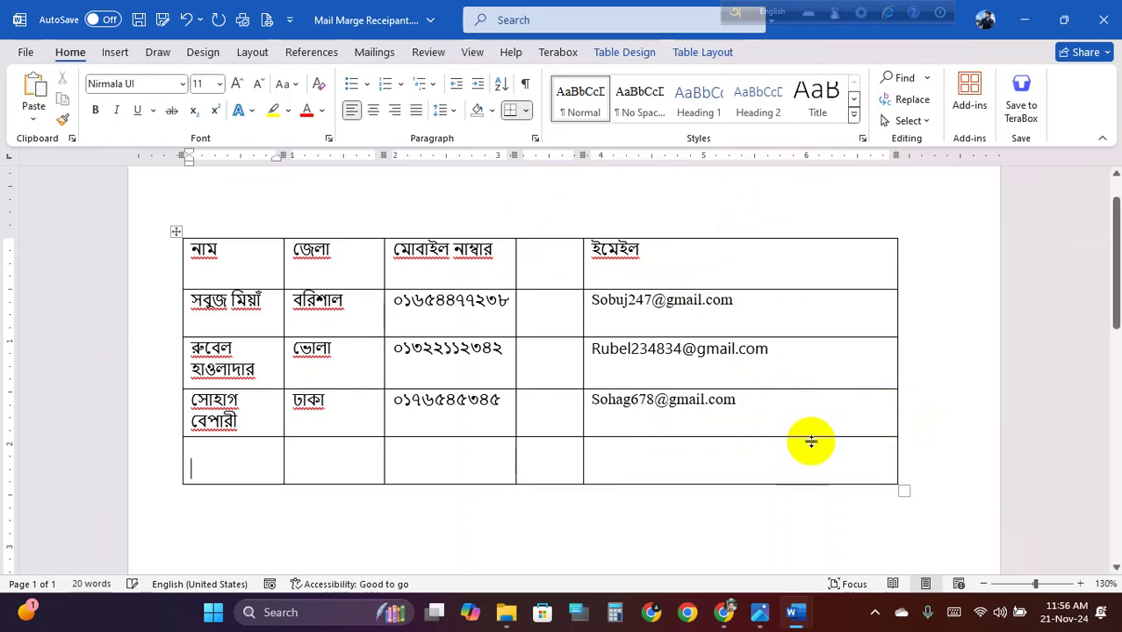
pyautogui.click(910, 461)
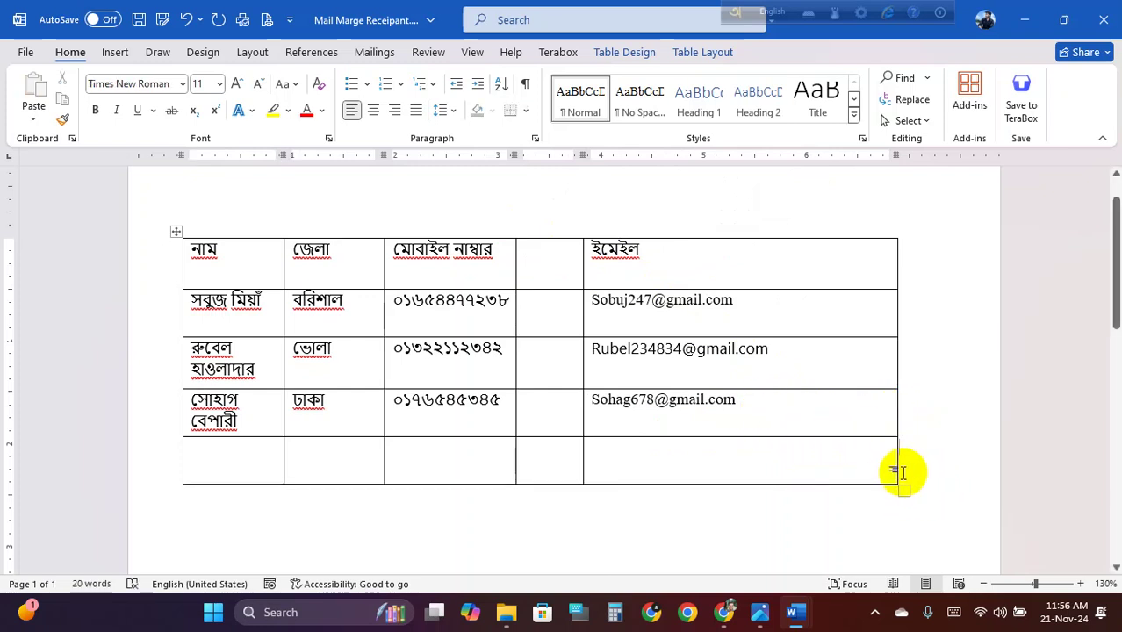
pyautogui.press('Return')
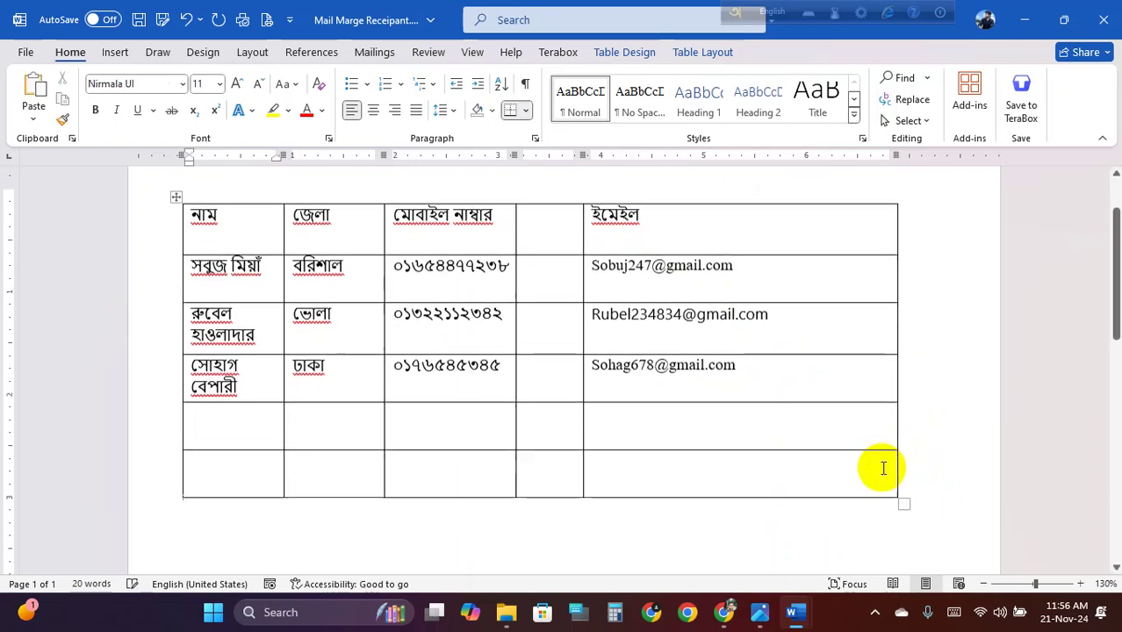
pyautogui.click(914, 452)
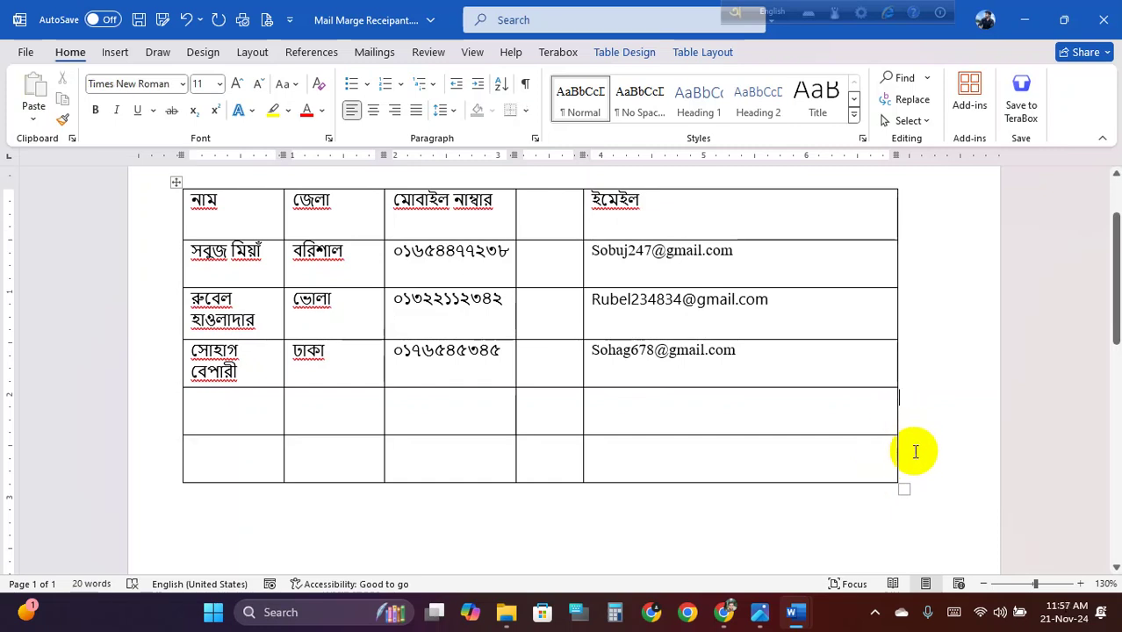
pyautogui.press('Return')
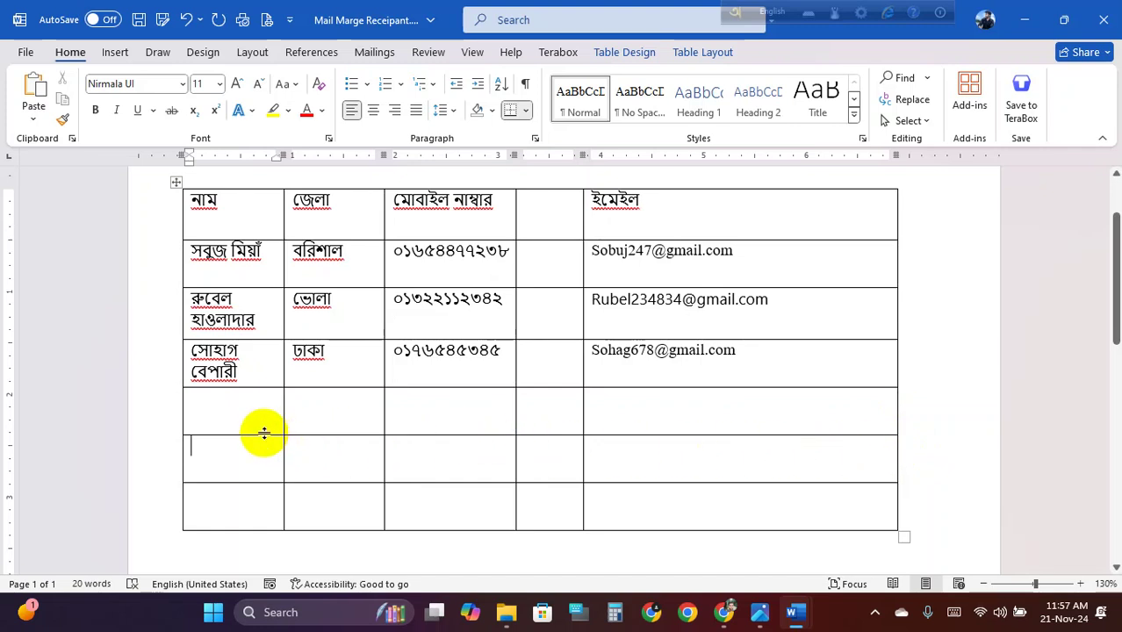
# Delete the three empty bottom rows with Delete Cells, removing entire rows
pyautogui.moveTo(233, 420); pyautogui.dragTo(782, 521)
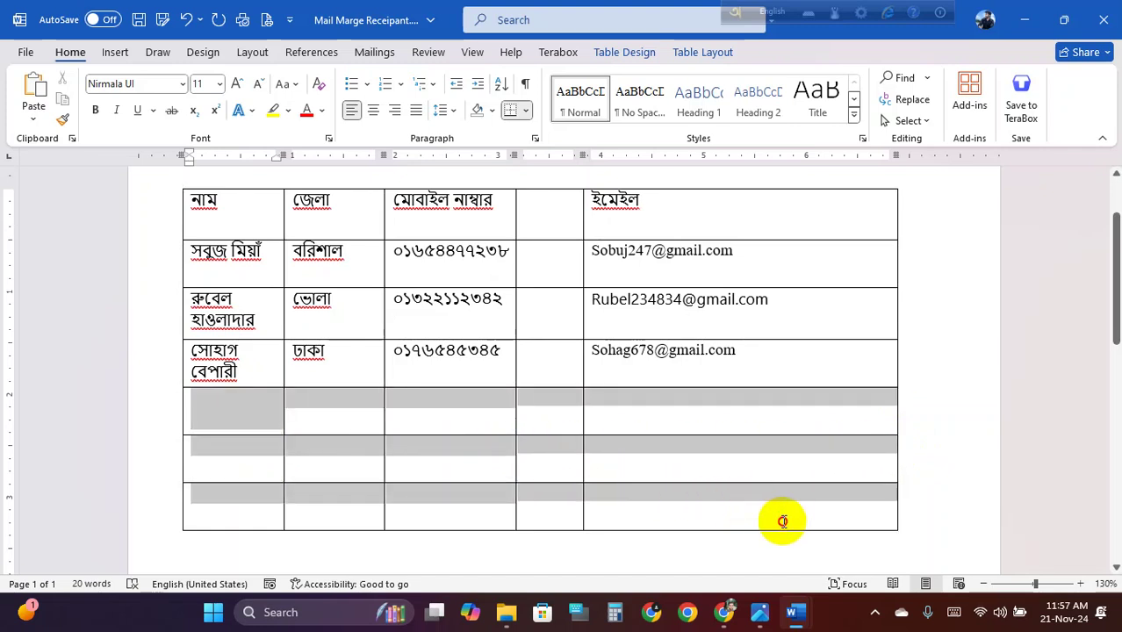
pyautogui.rightClick(725, 454)
pyautogui.click(800, 312)
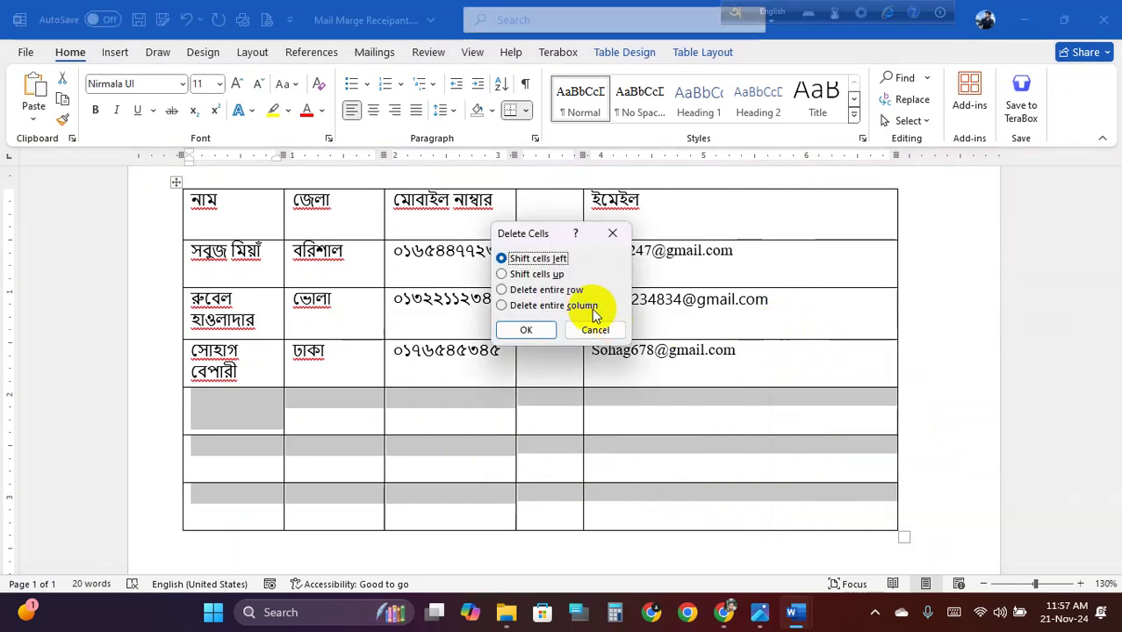
pyautogui.click(540, 290)
pyautogui.click(526, 329)
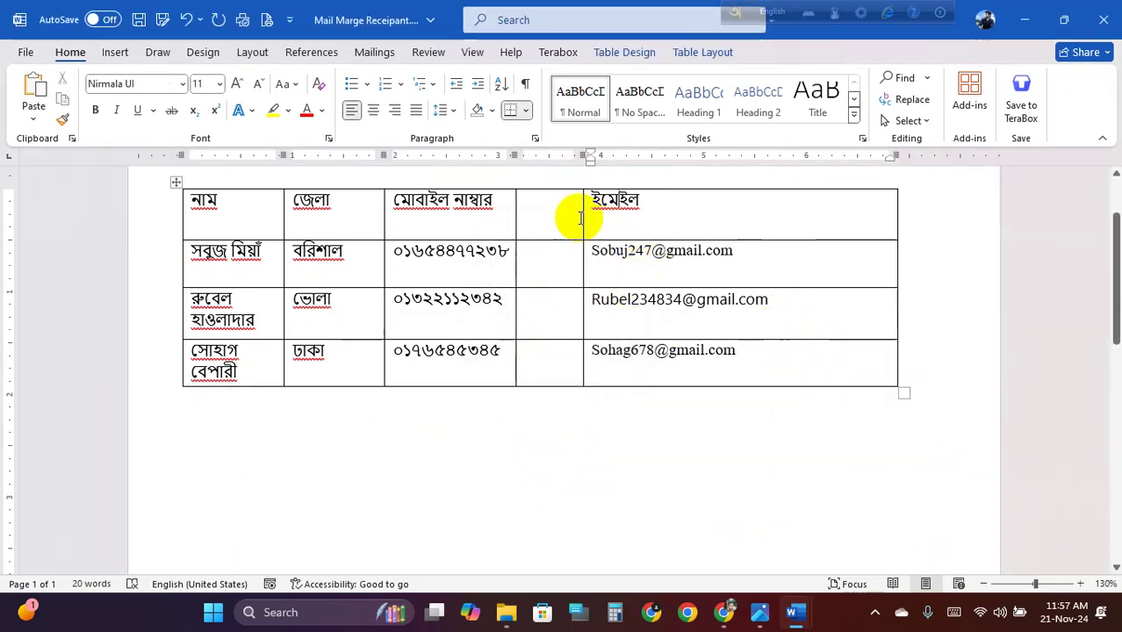
# Cut the email column and paste it back into the table
pyautogui.moveTo(591, 195); pyautogui.dragTo(755, 367)
pyautogui.hotkey('ctrl', 'c')
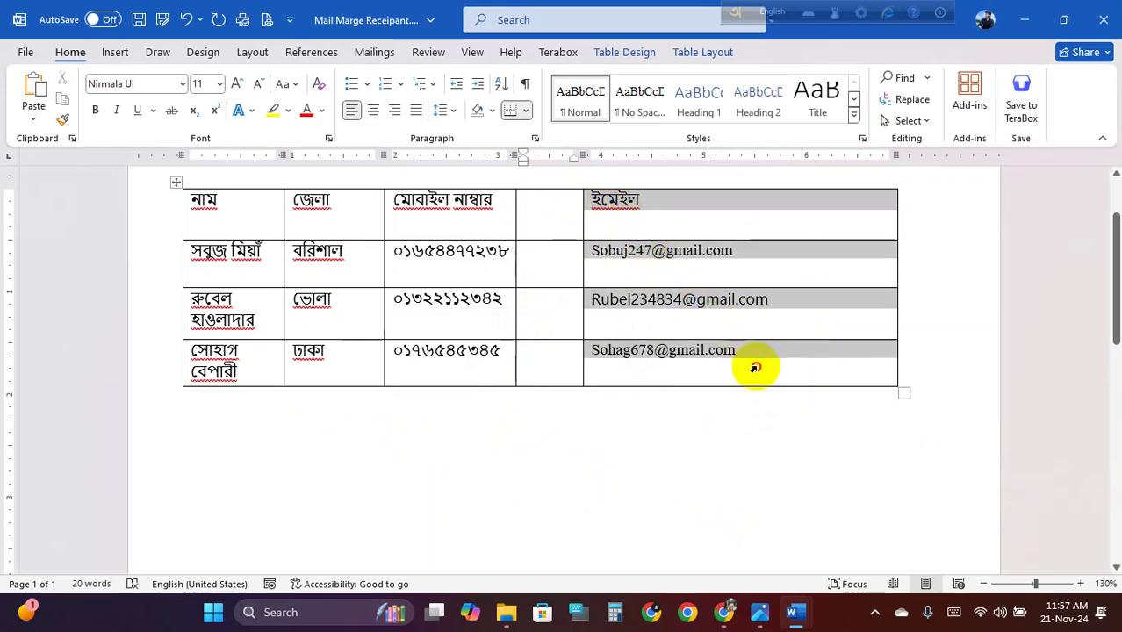
pyautogui.press('BackSpace')
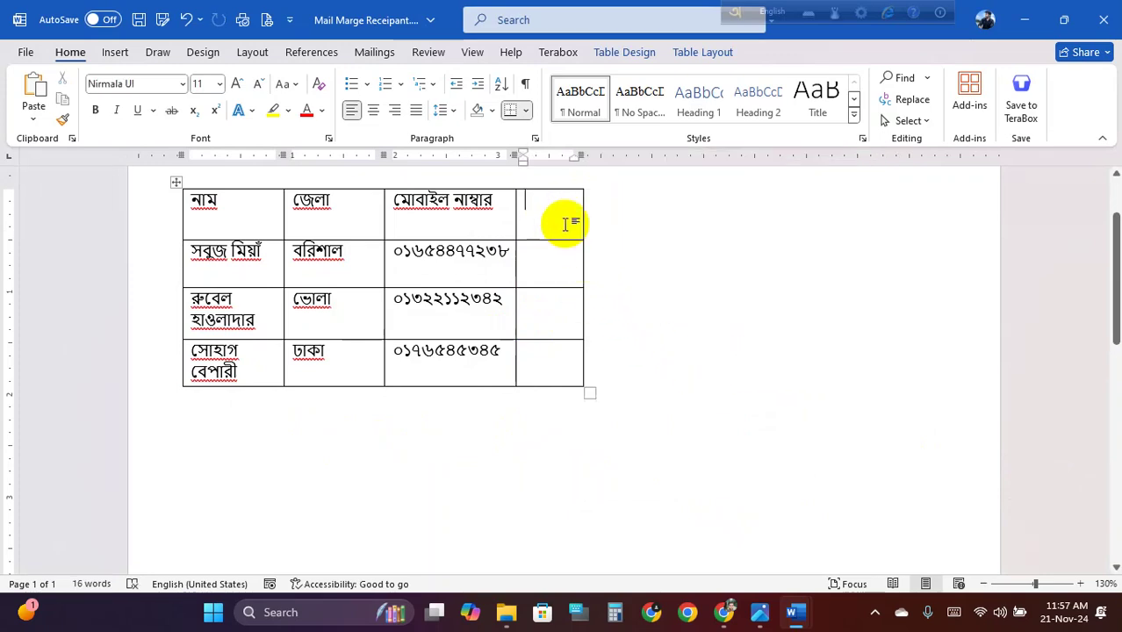
pyautogui.hotkey('ctrl', 'v')
pyautogui.click(747, 213)
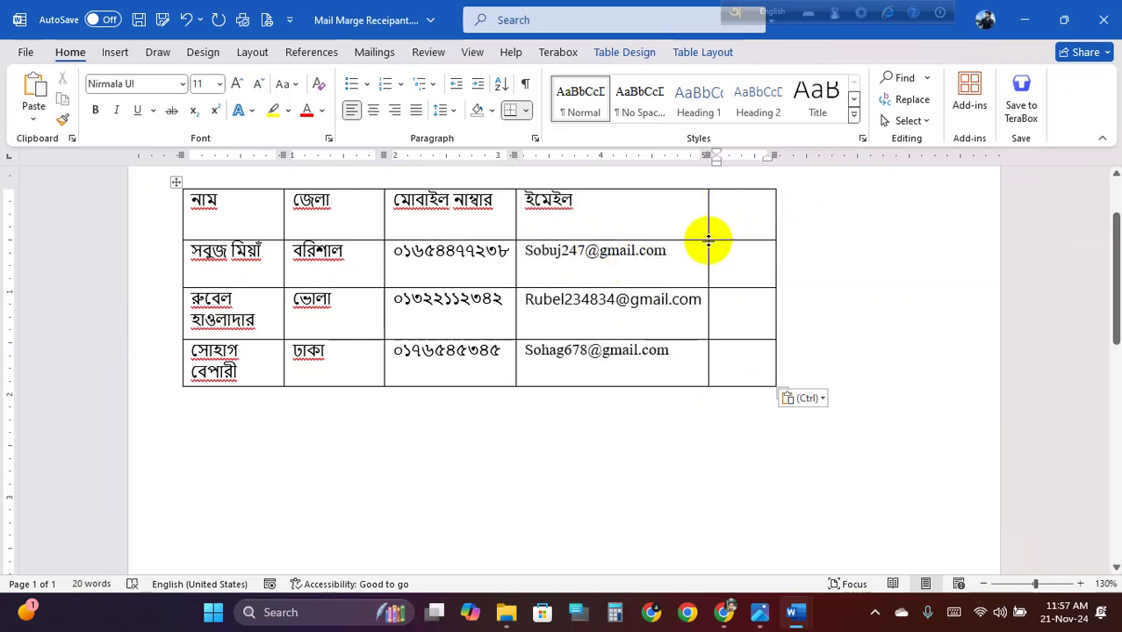
# Insert two more empty columns to the right of the email column
pyautogui.click(773, 224)
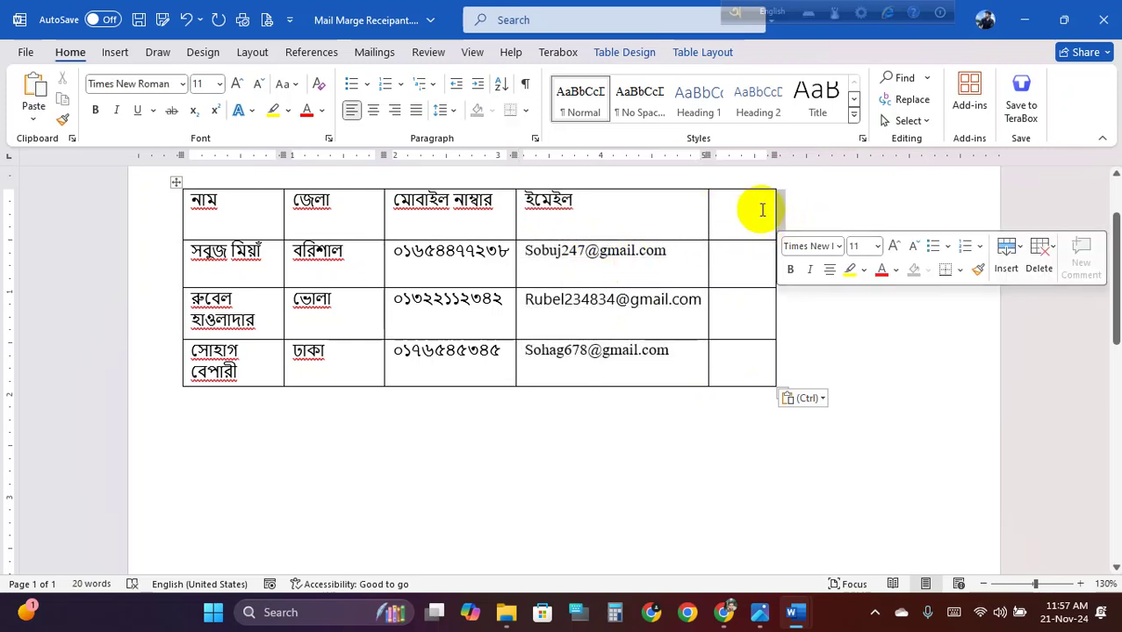
pyautogui.click(717, 197)
pyautogui.moveTo(709, 194)
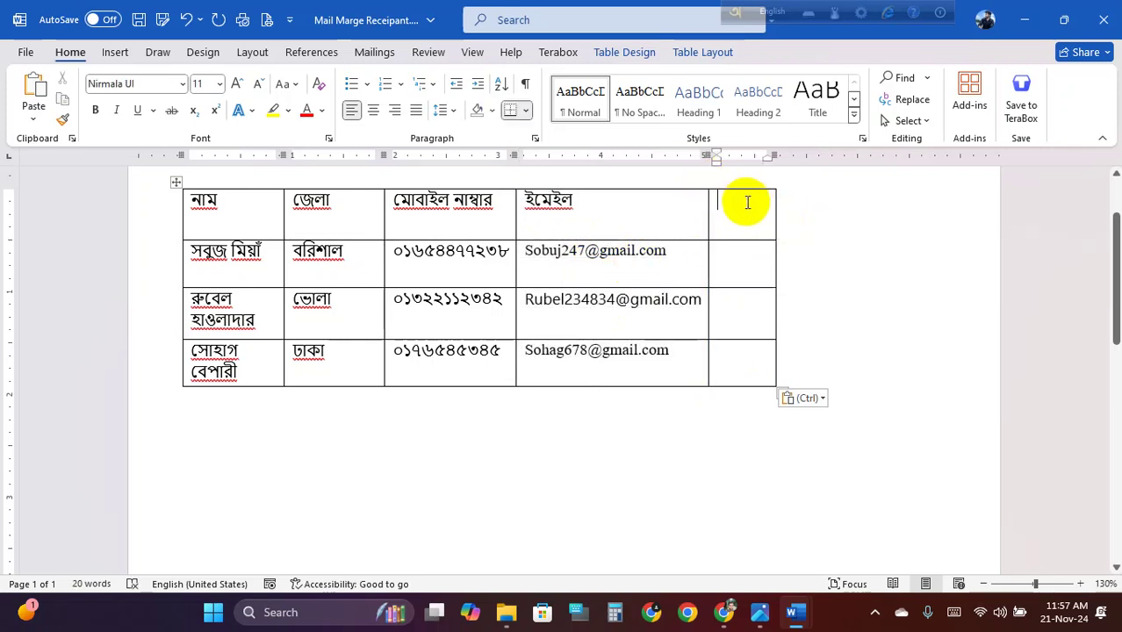
pyautogui.click(708, 184)
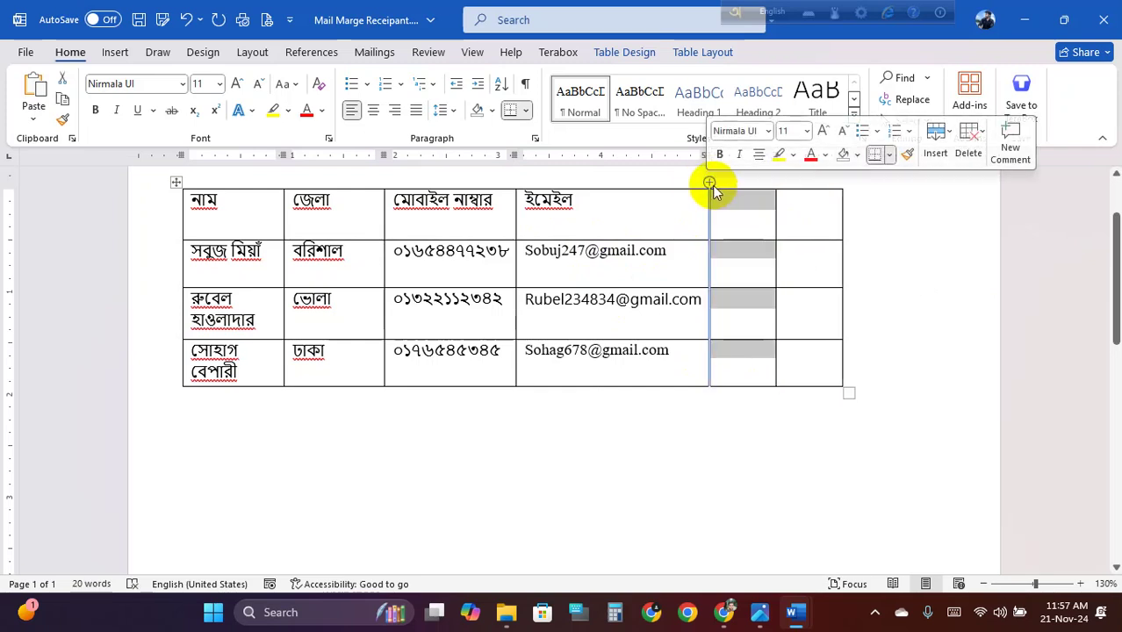
pyautogui.click(709, 184)
pyautogui.click(747, 213)
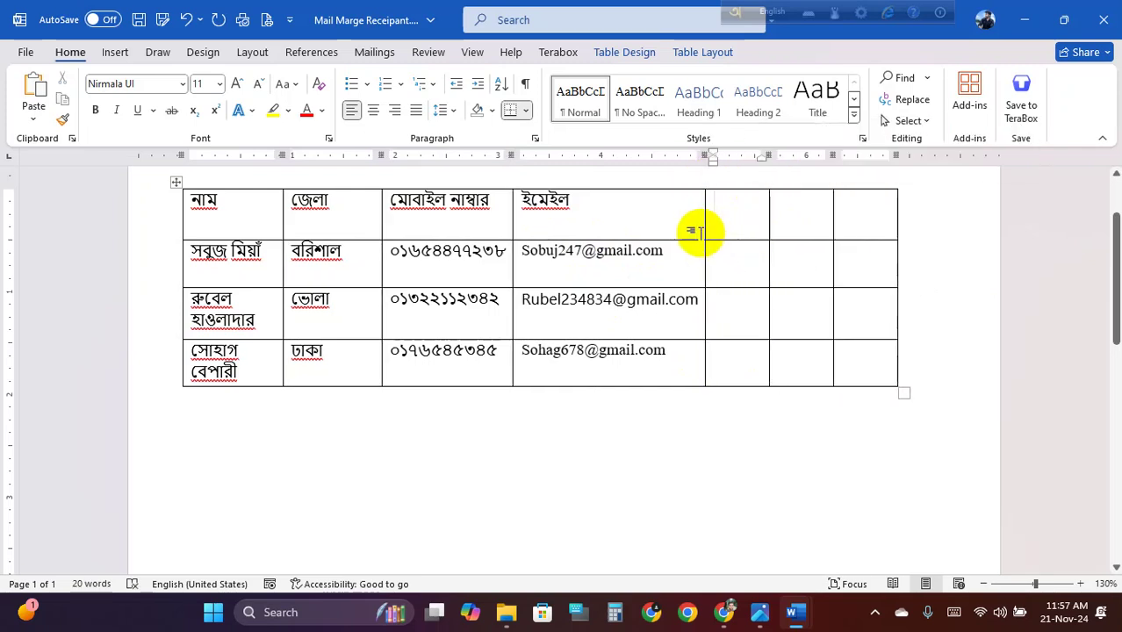
# Head the new columns জাতীয় পরিচয়পত্র নাম্বার, বাবার নাম and মায়ের নাম in Bangla
pyautogui.write('NID')
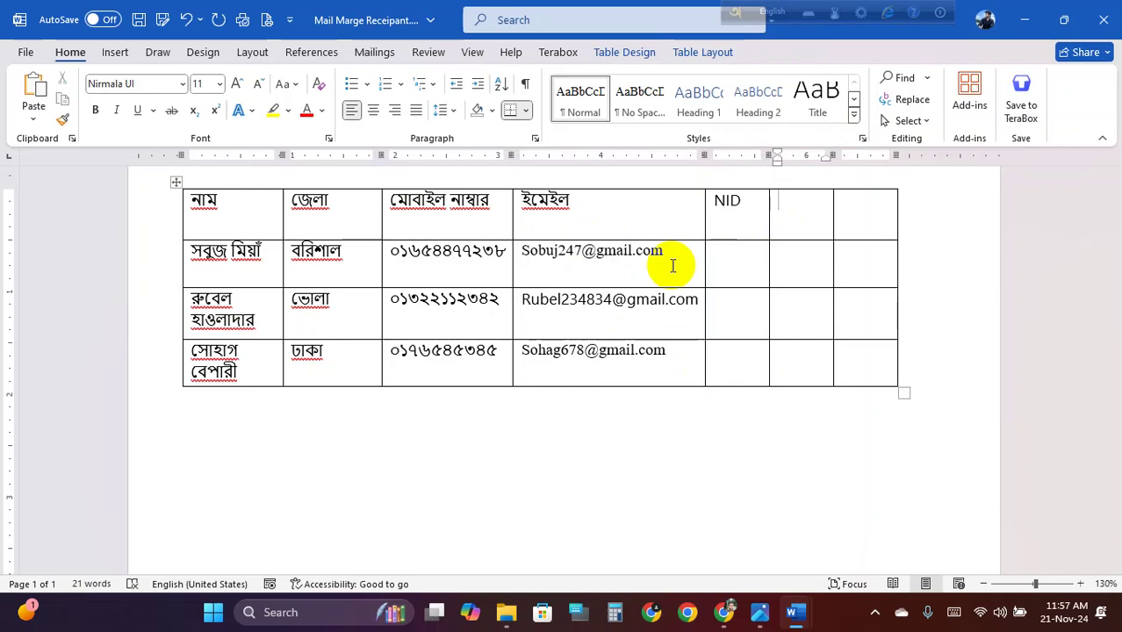
pyautogui.write('F')
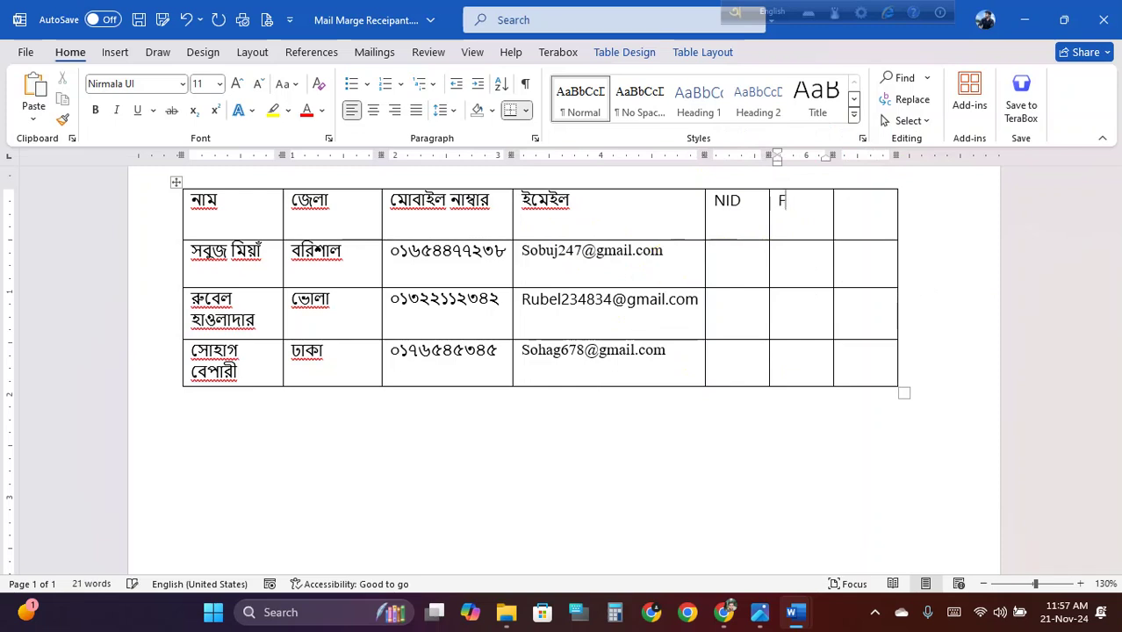
pyautogui.press('BackSpace')
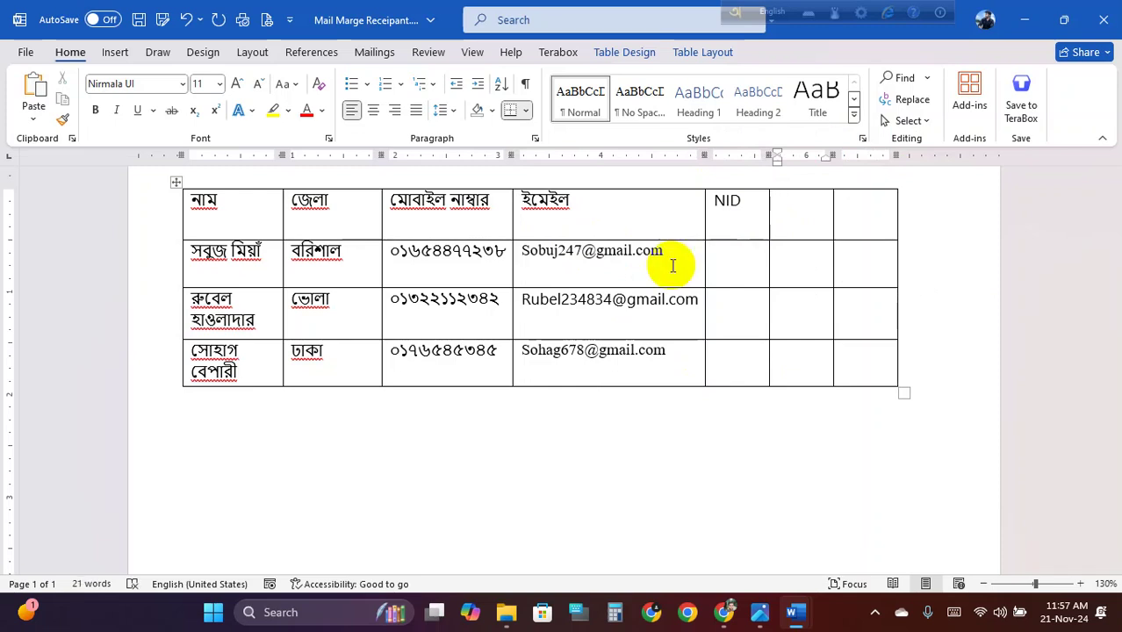
pyautogui.moveTo(743, 204); pyautogui.dragTo(707, 200)
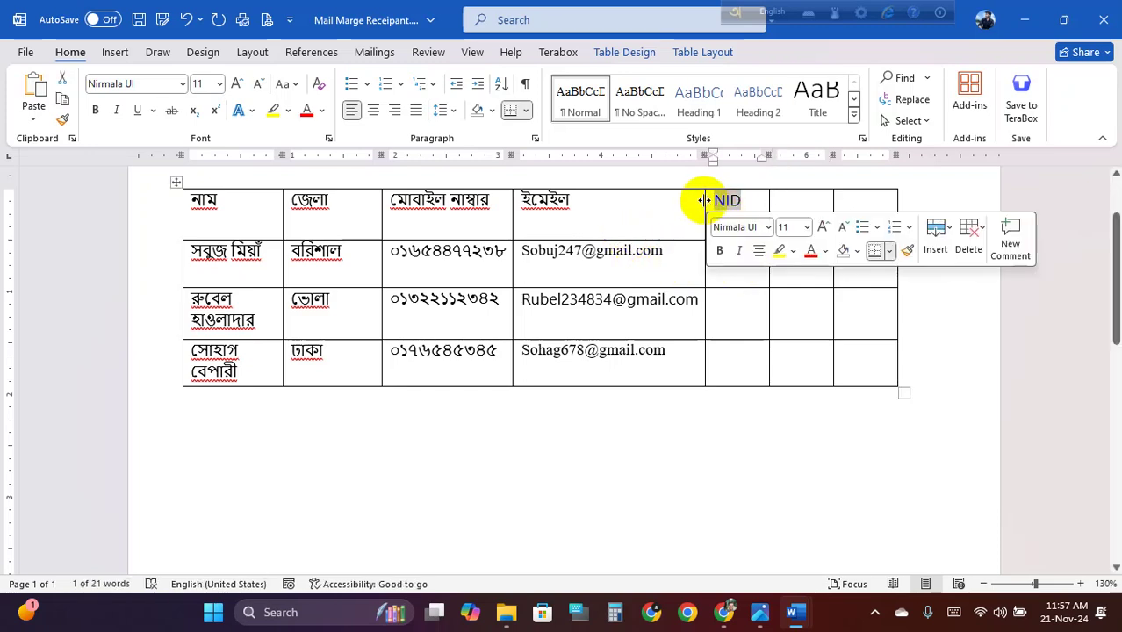
pyautogui.press('F12')
pyautogui.write('jatI')
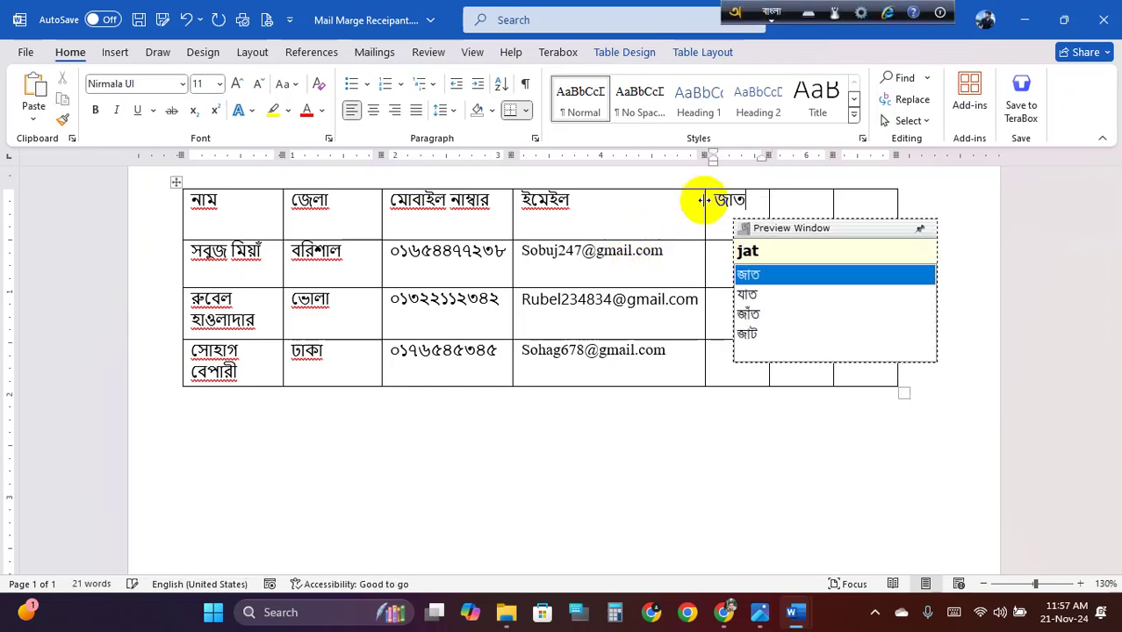
pyautogui.write('t ')
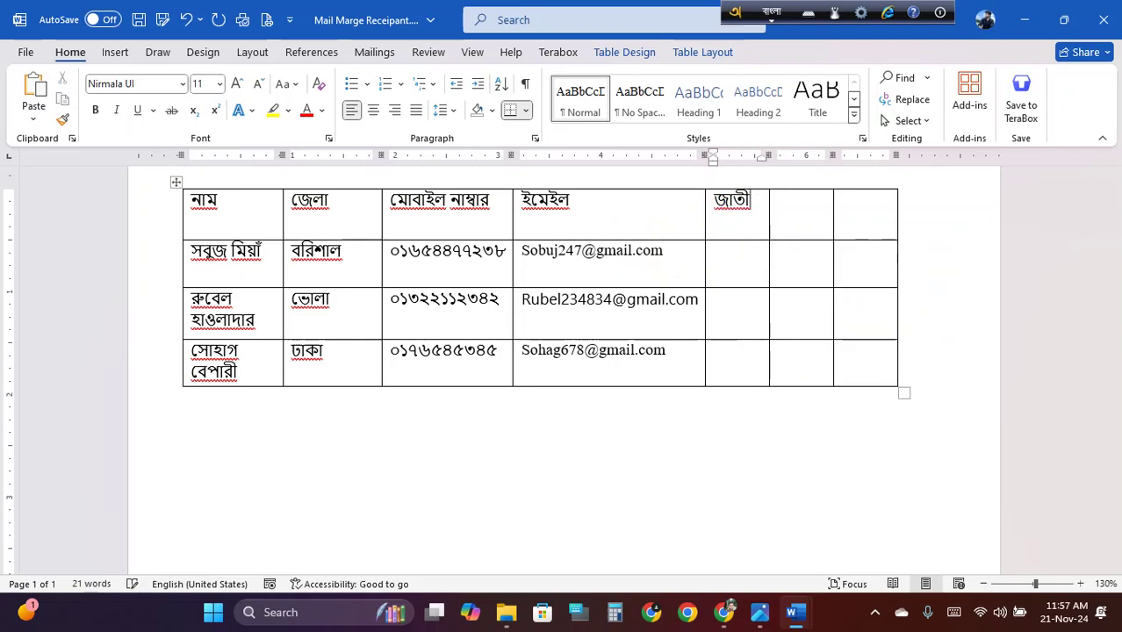
pyautogui.write('y ')
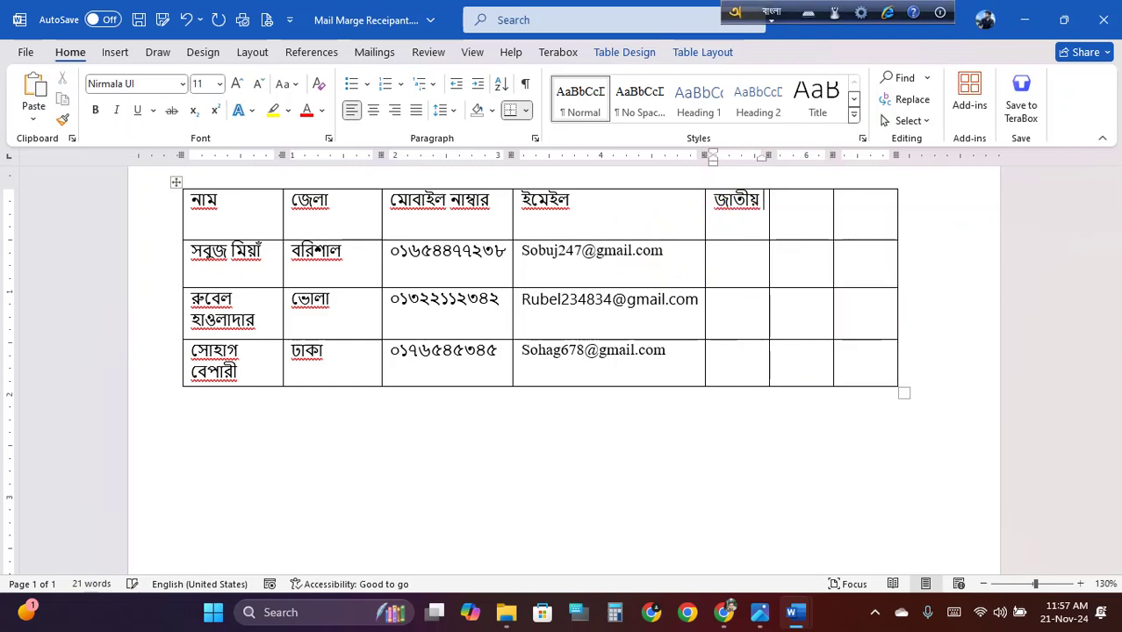
pyautogui.write('poricoy ')
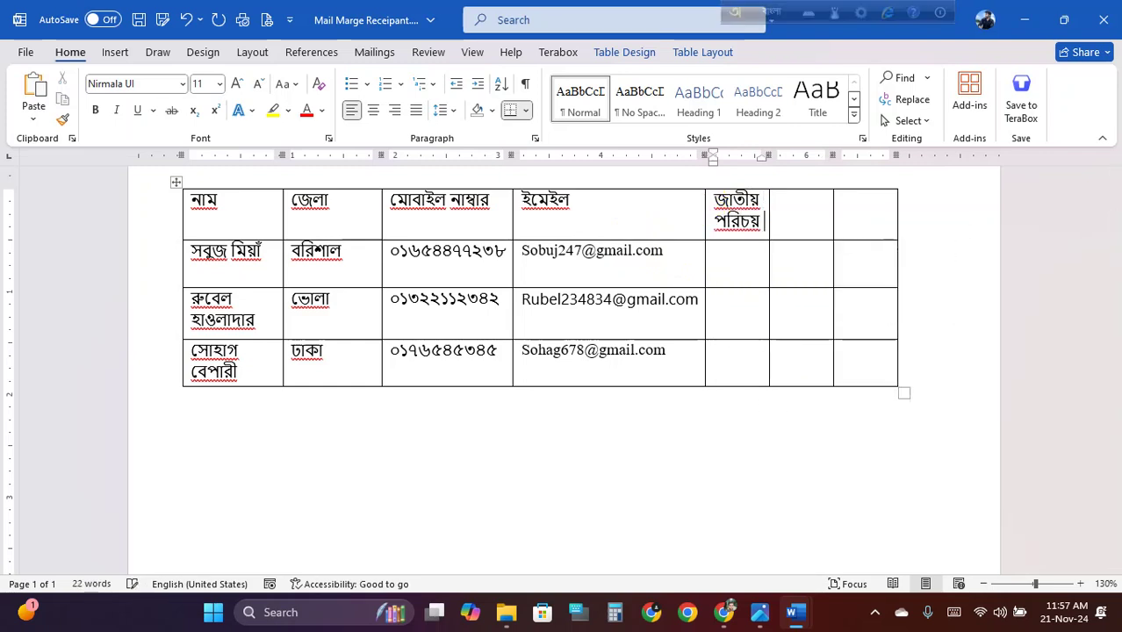
pyautogui.write('potr')
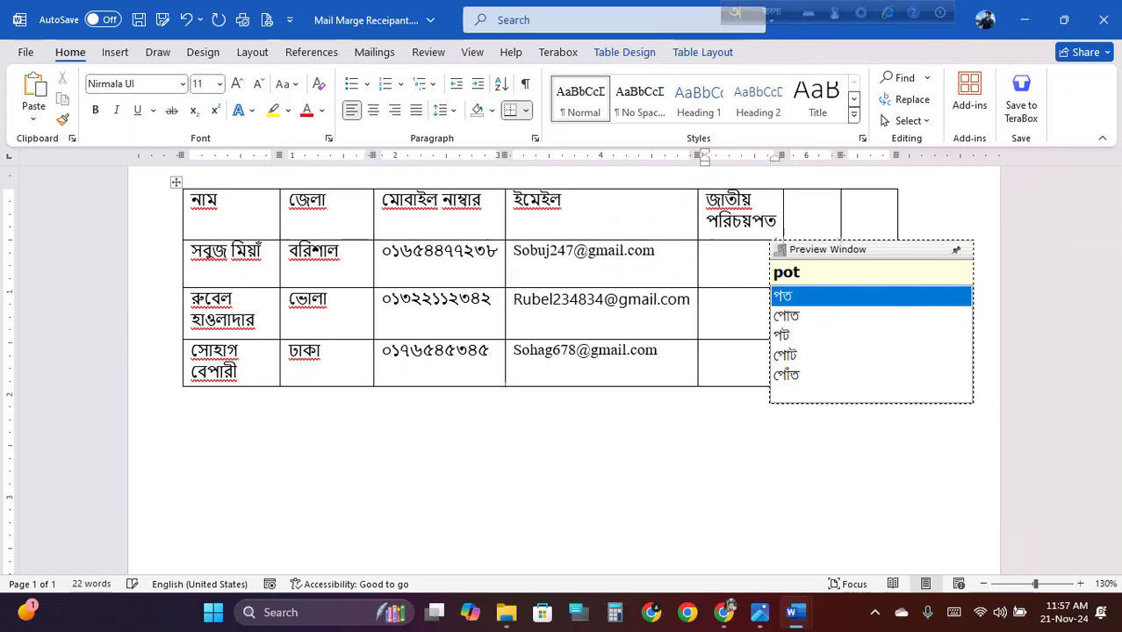
pyautogui.write(' nambar')
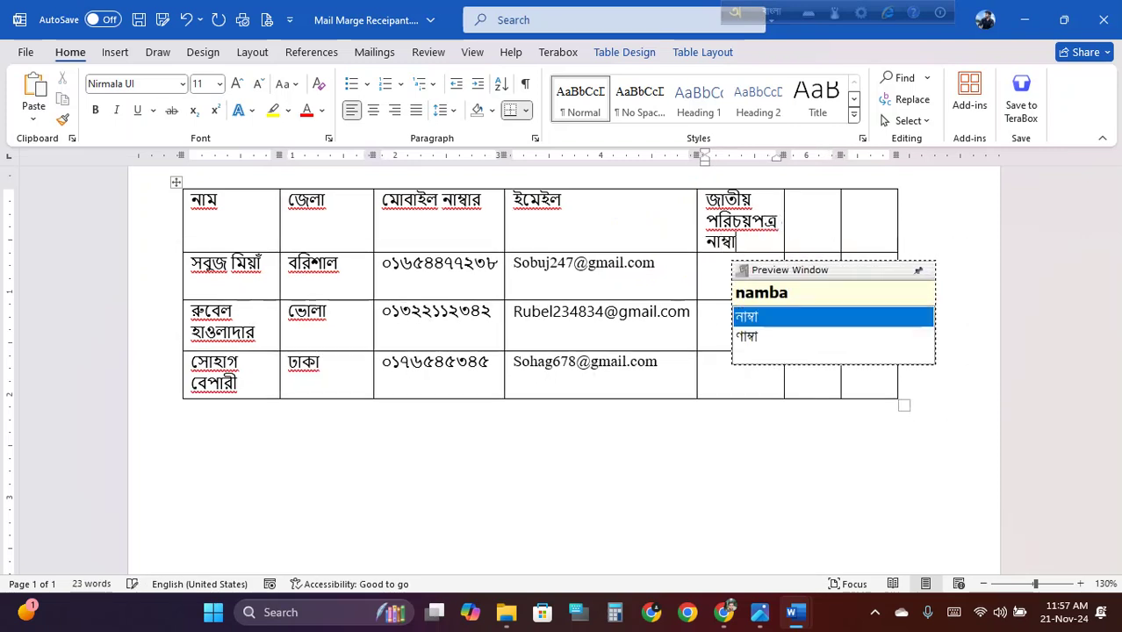
pyautogui.press('Tab')
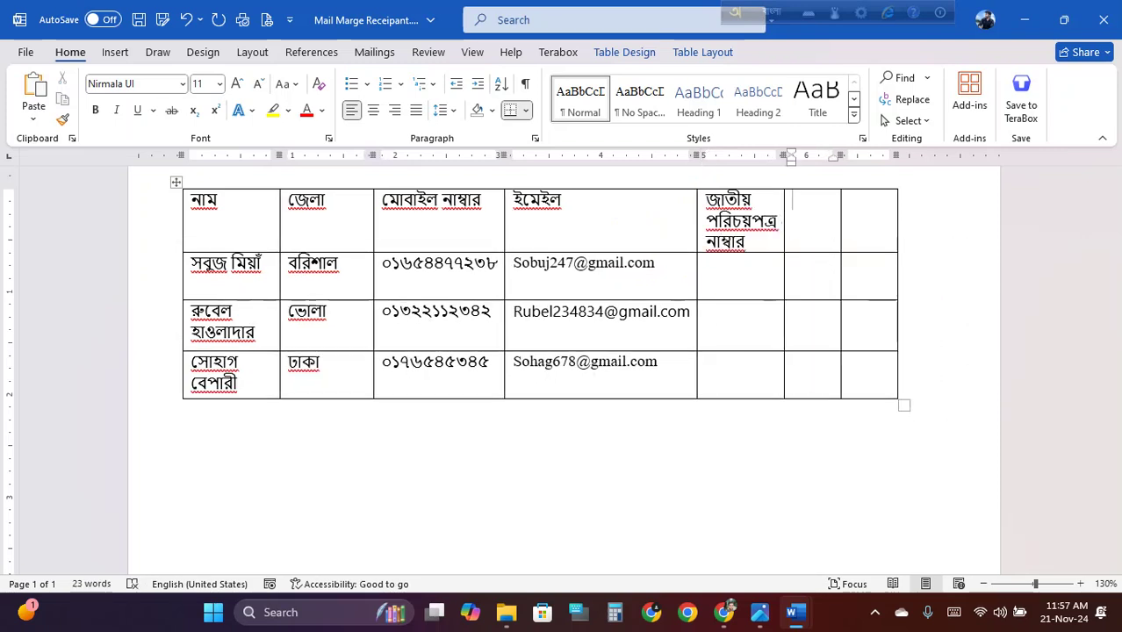
pyautogui.write('baa')
pyautogui.press('BackSpace')
pyautogui.write('b')
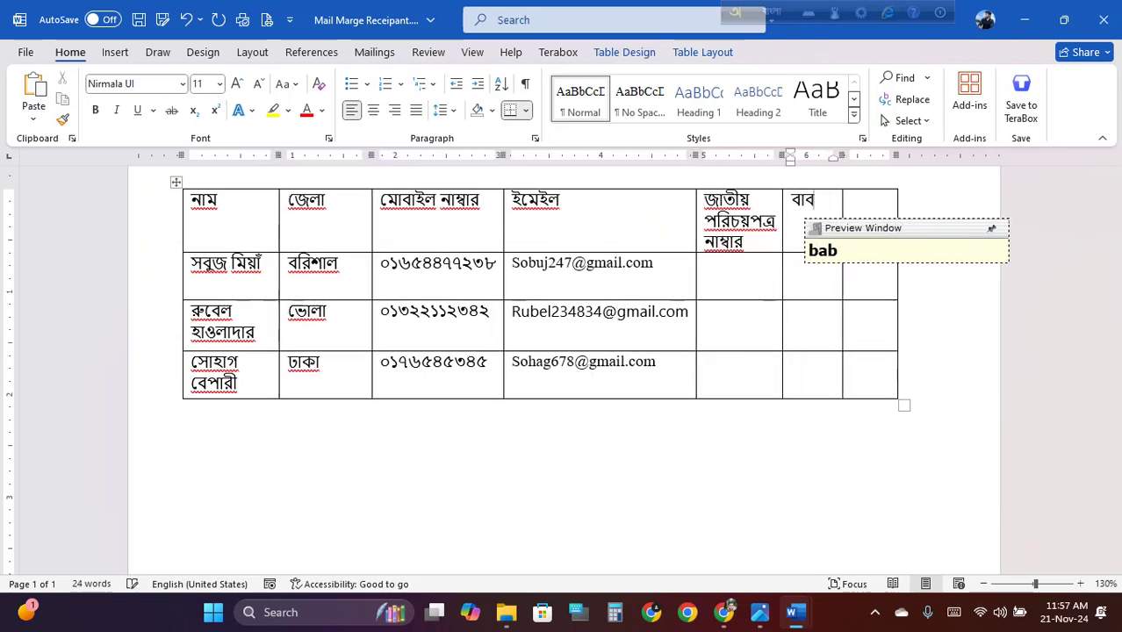
pyautogui.write('ar nam')
pyautogui.press('Tab')
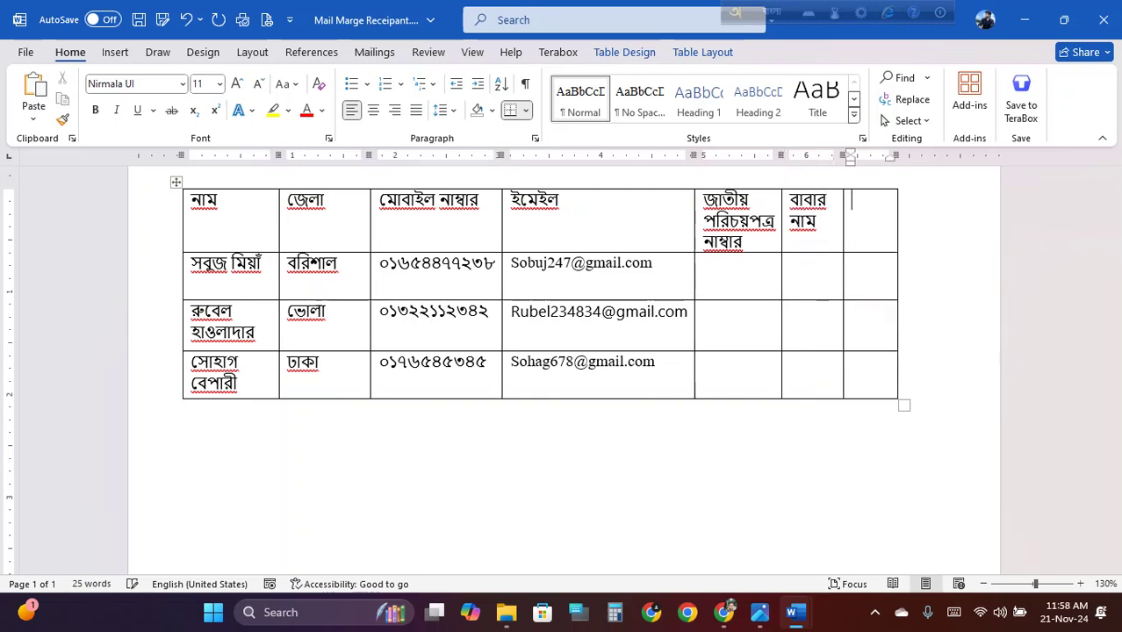
pyautogui.write('mayer nam')
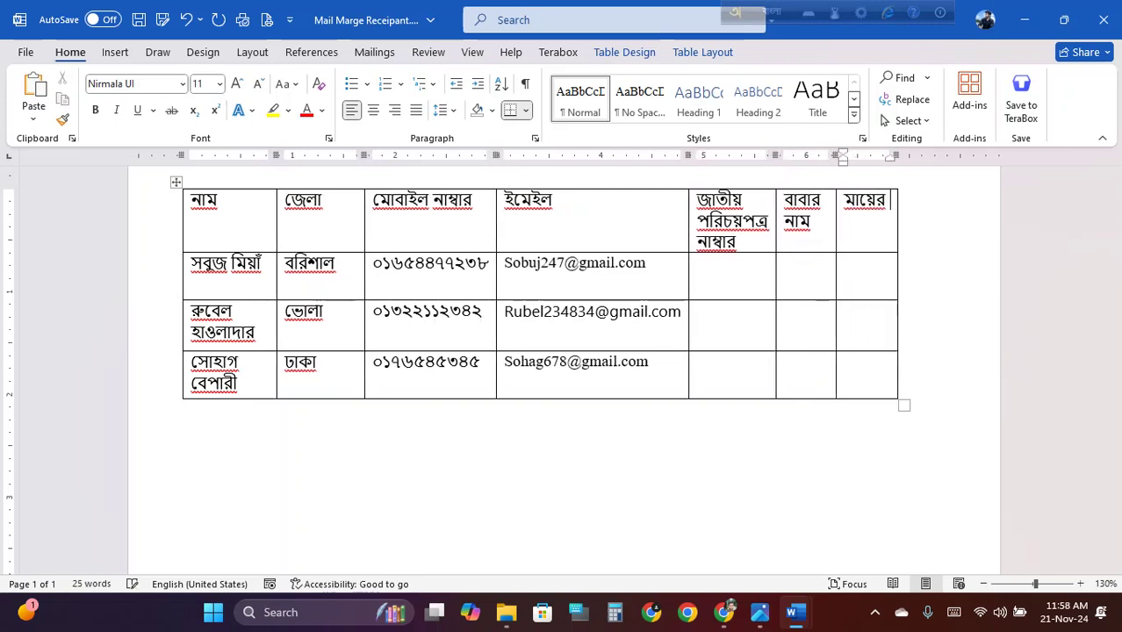
# Enter the three recipients' national ID numbers
pyautogui.click(739, 276)
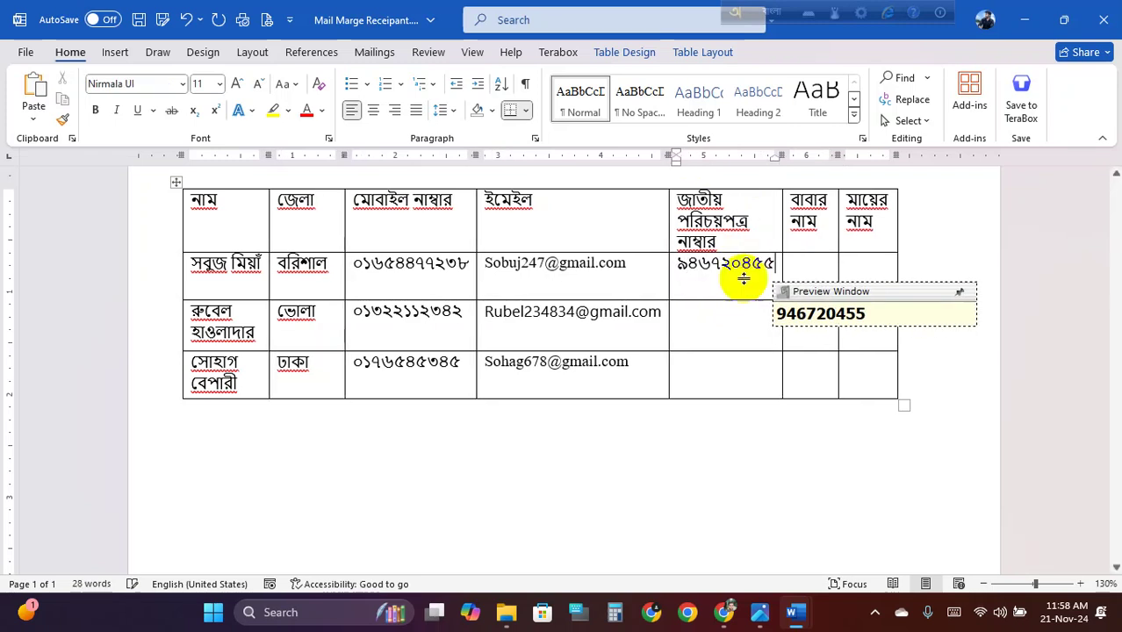
pyautogui.click(726, 314)
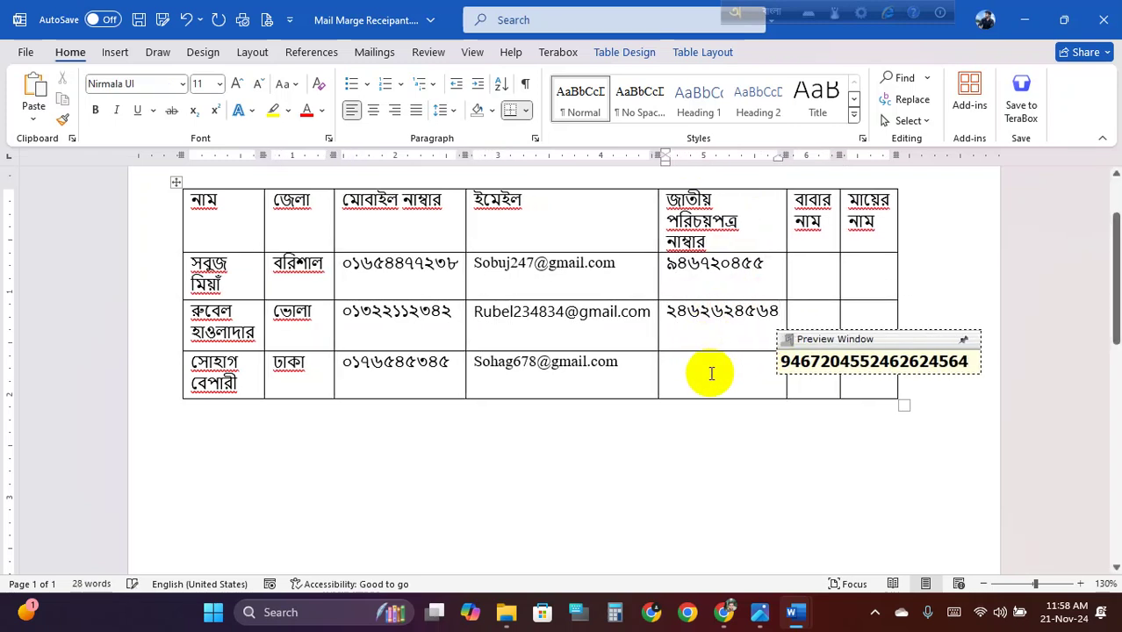
pyautogui.click(714, 371)
# Fill in the three recipients' father's names under বাবার নাম
pyautogui.click(806, 274)
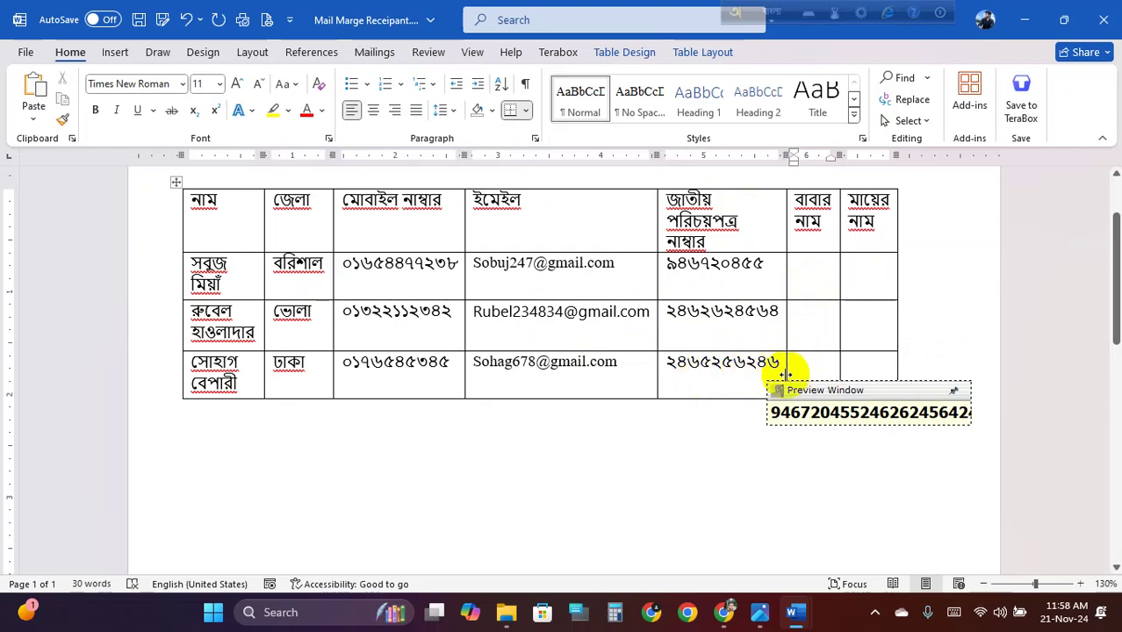
pyautogui.write('yajahar')
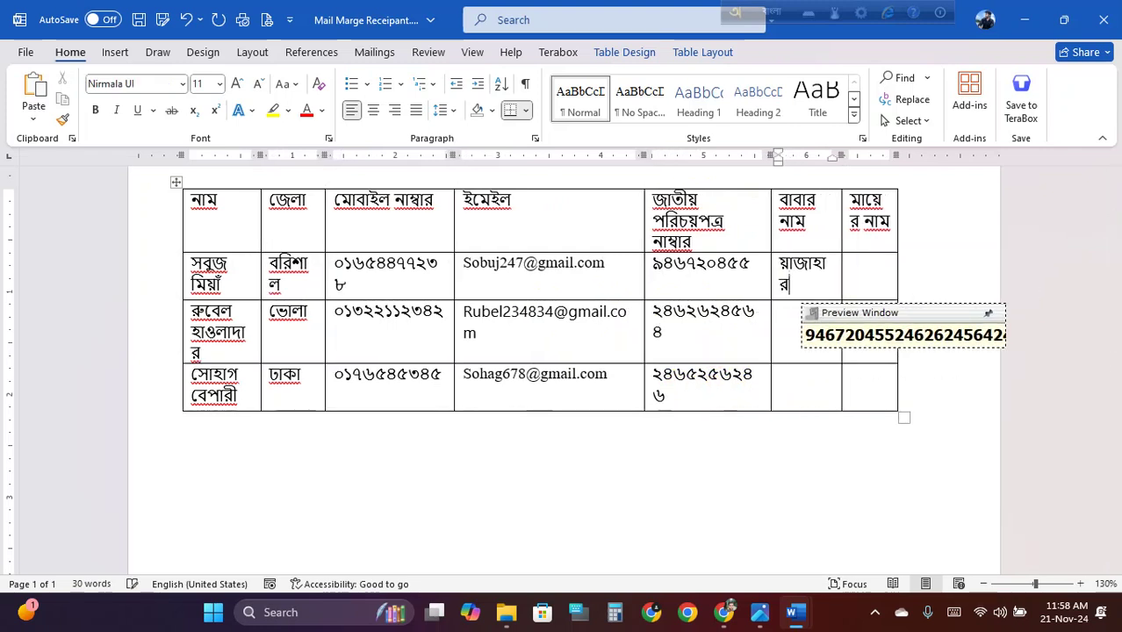
pyautogui.hotkey('ctrl', 'z')
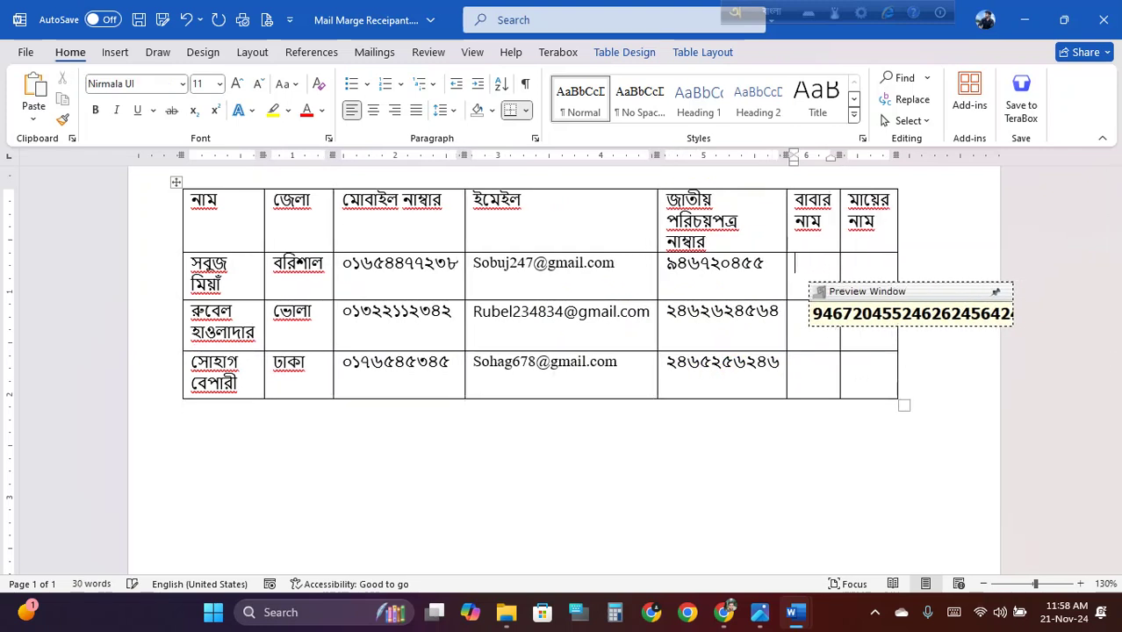
pyautogui.write('য়া')
pyautogui.press('BackSpace')
pyautogui.press('BackSpace')
pyautogui.write('য়াজা')
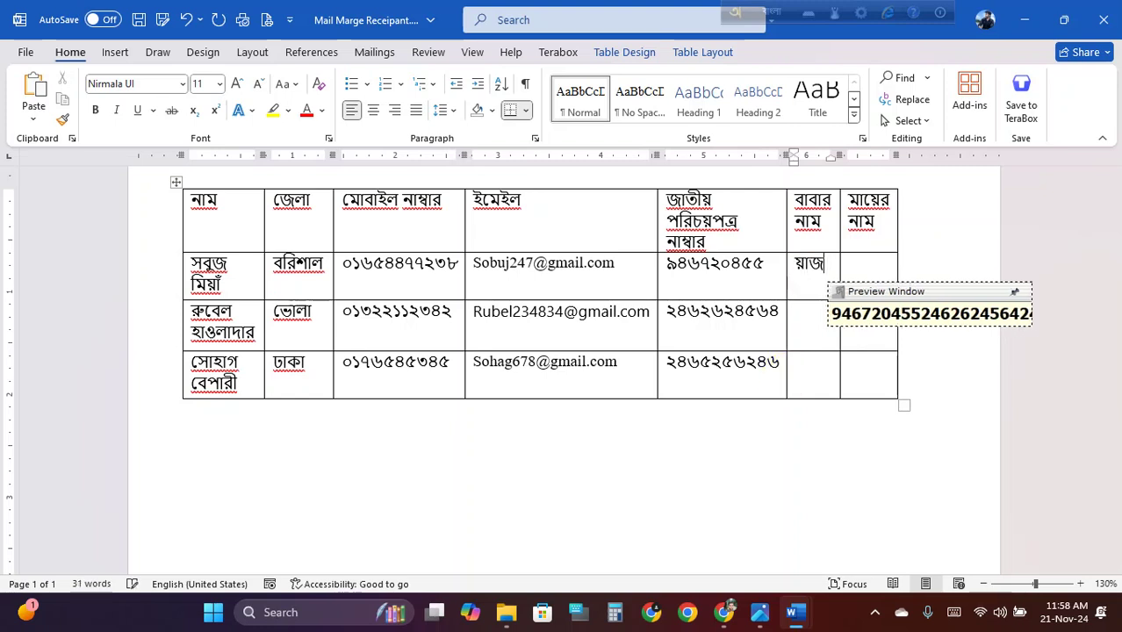
pyautogui.press('BackSpace')
pyautogui.press('BackSpace')
pyautogui.press('BackSpace')
pyautogui.press('BackSpace')
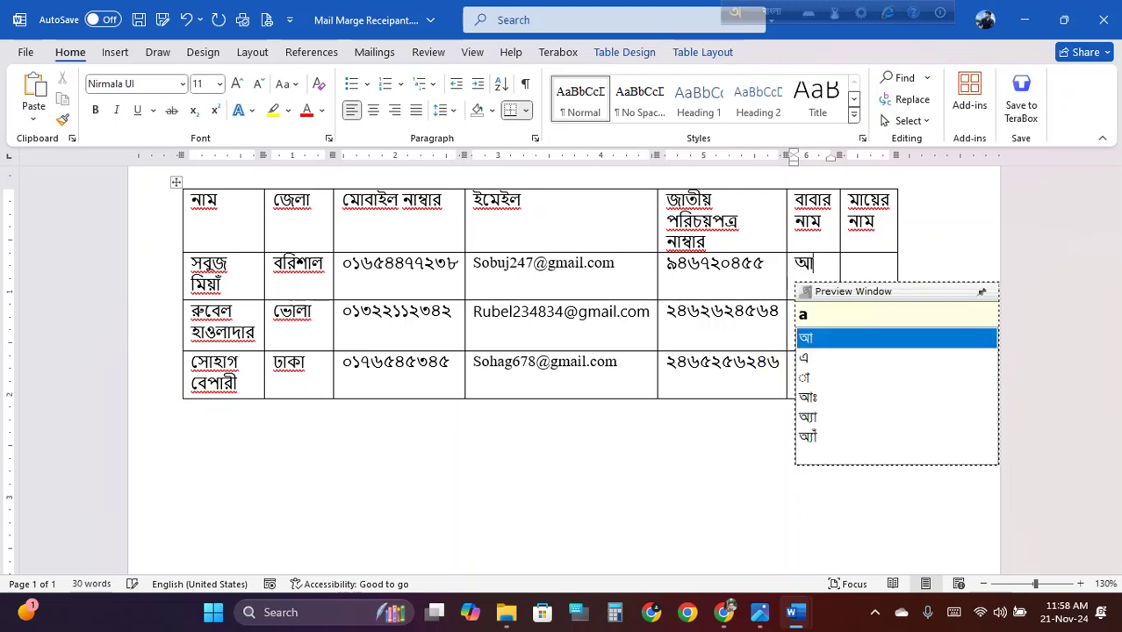
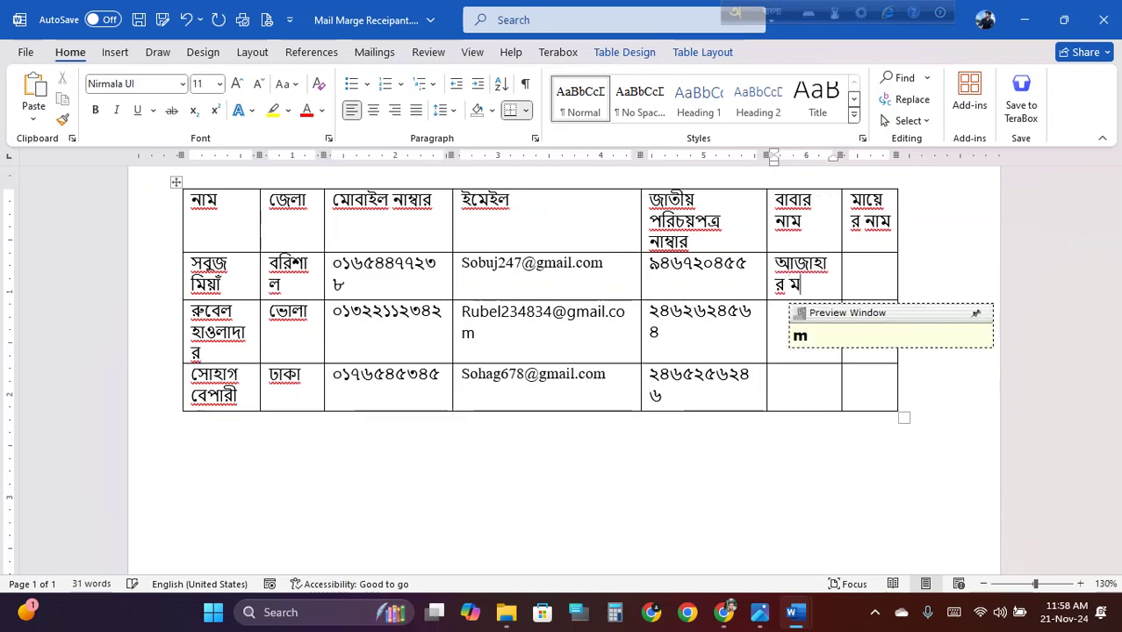
pyautogui.press('Return')
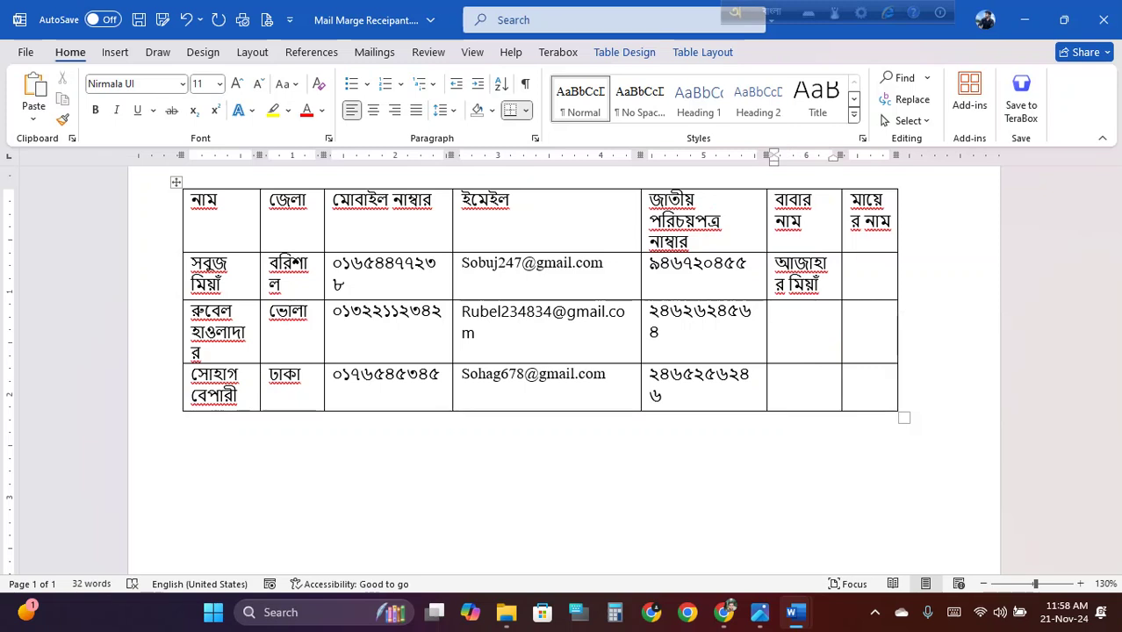
pyautogui.write('সফিক')
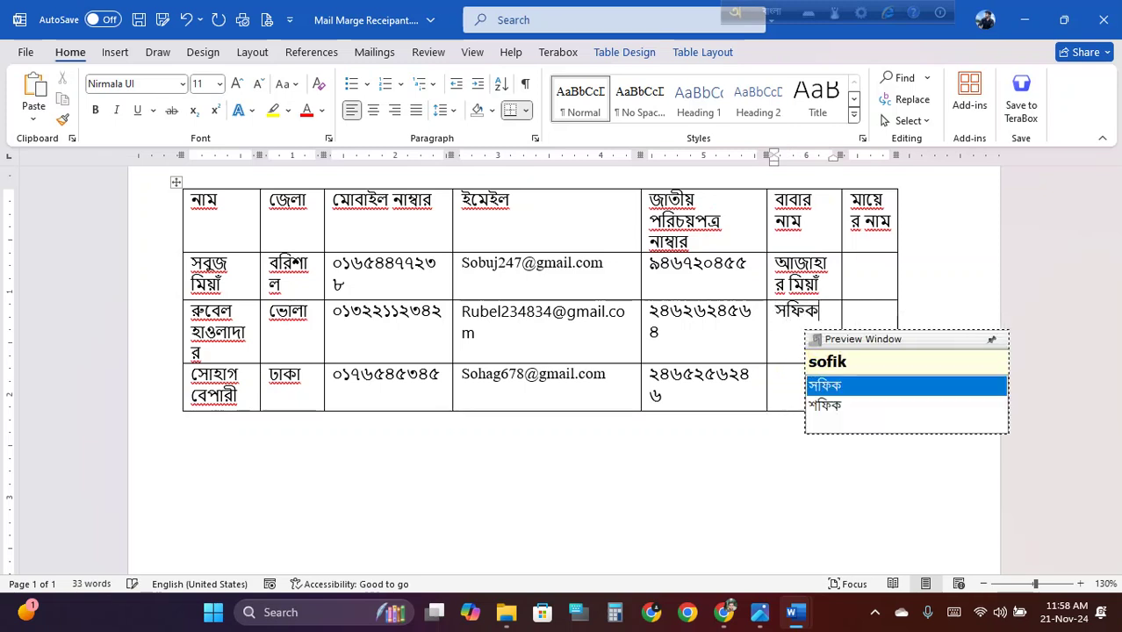
pyautogui.press('Return')
pyautogui.write('হাওলা')
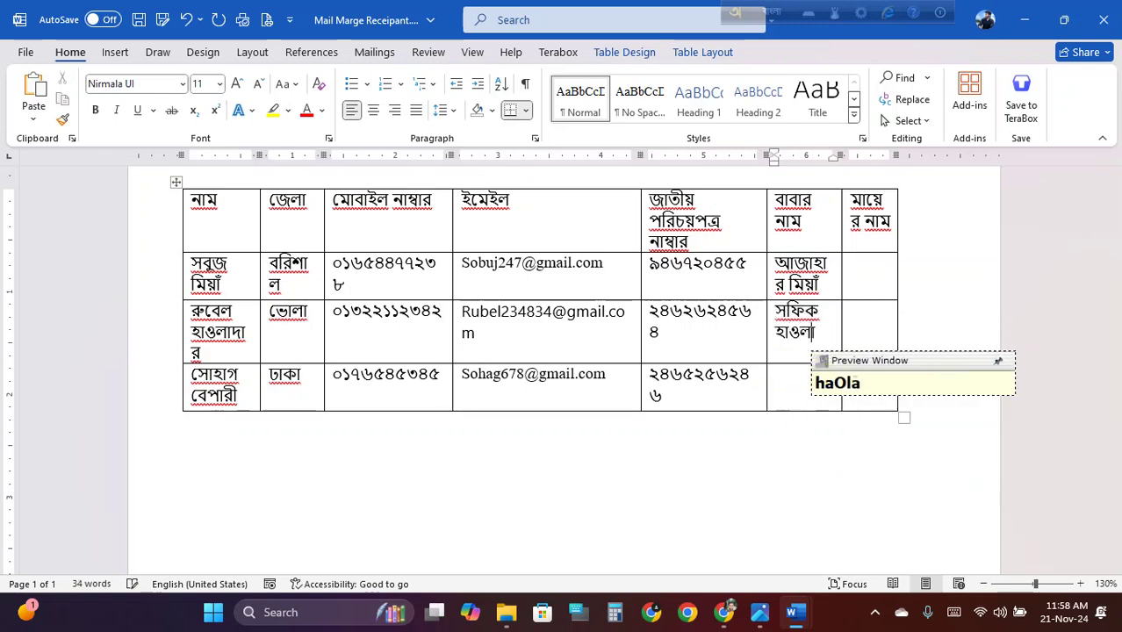
pyautogui.write('দার')
pyautogui.click(774, 375)
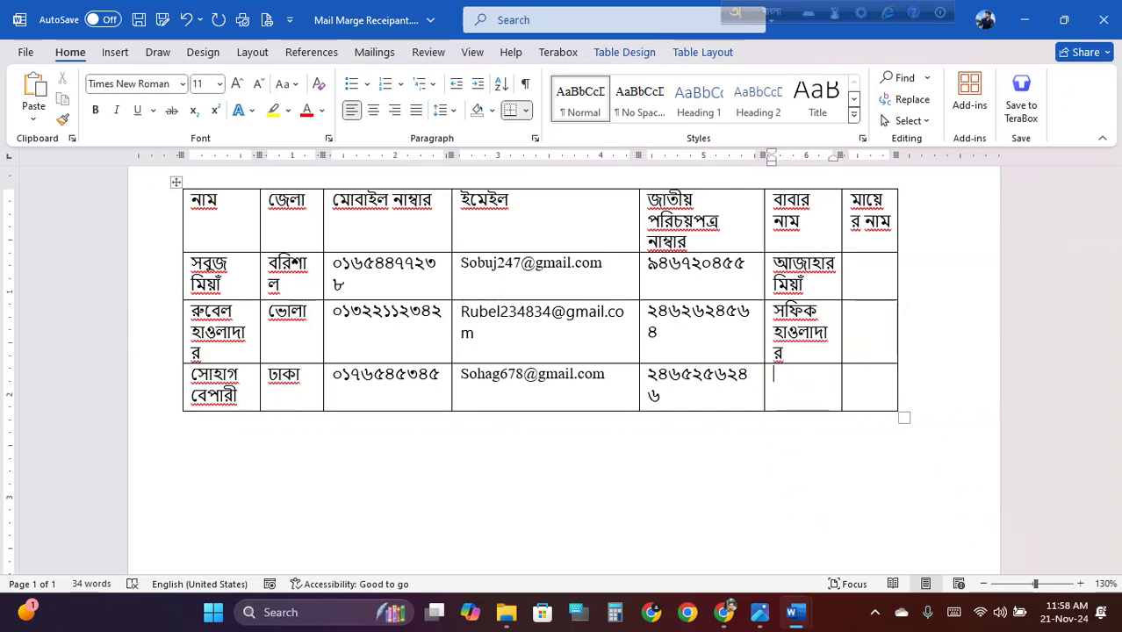
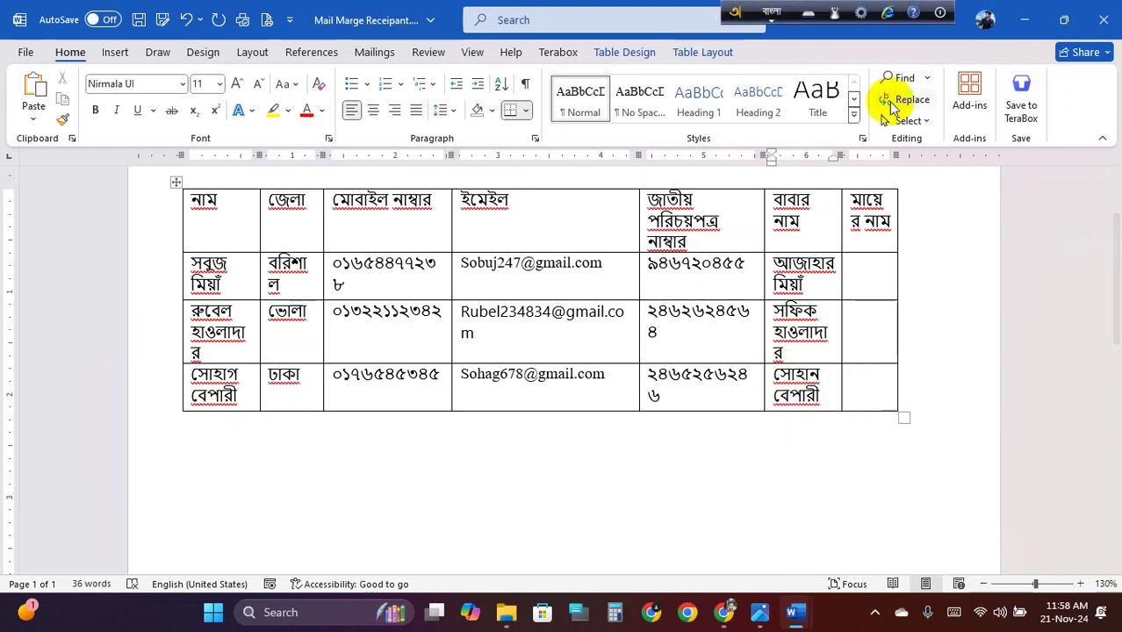
# Enter ক, খ and গ as the mother's names and save the table
pyautogui.click(863, 268)
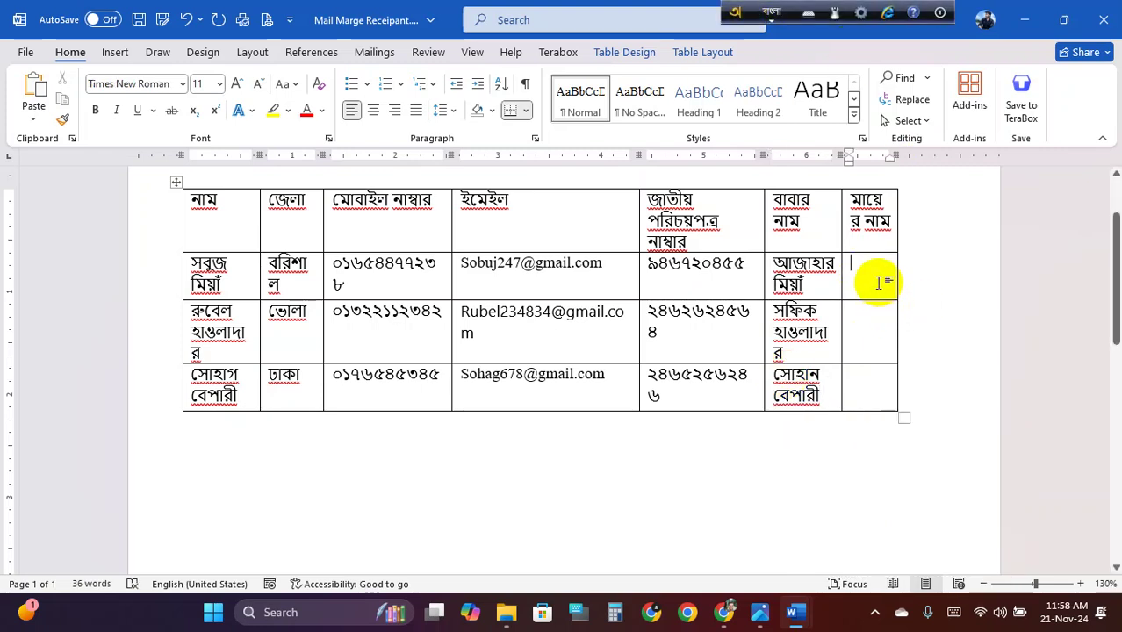
pyautogui.write('ফগ')
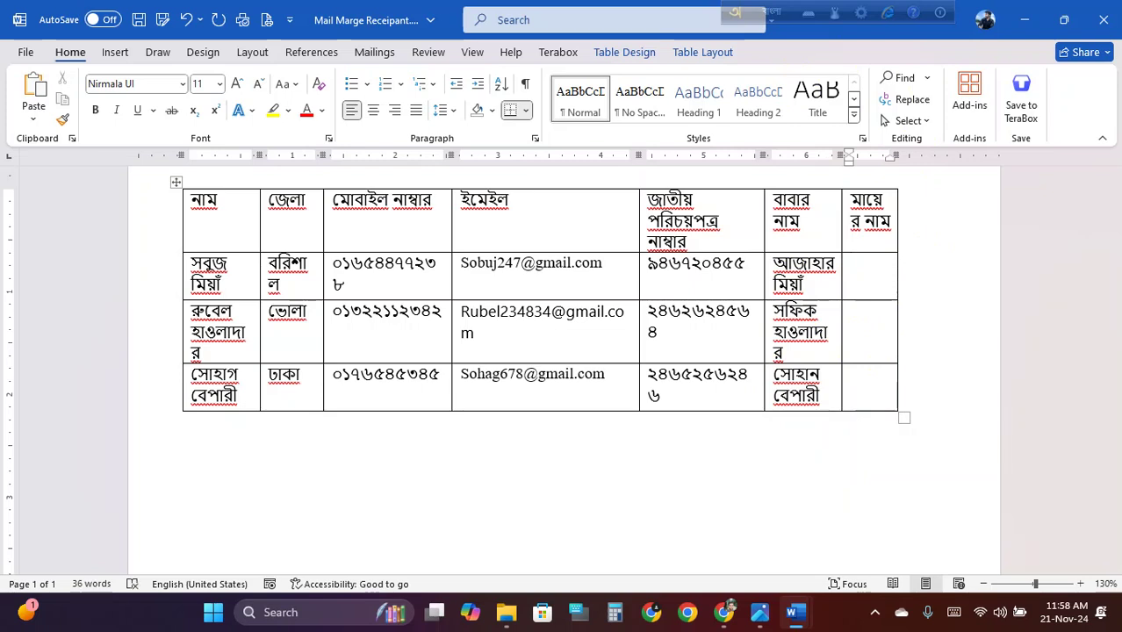
pyautogui.write('k')
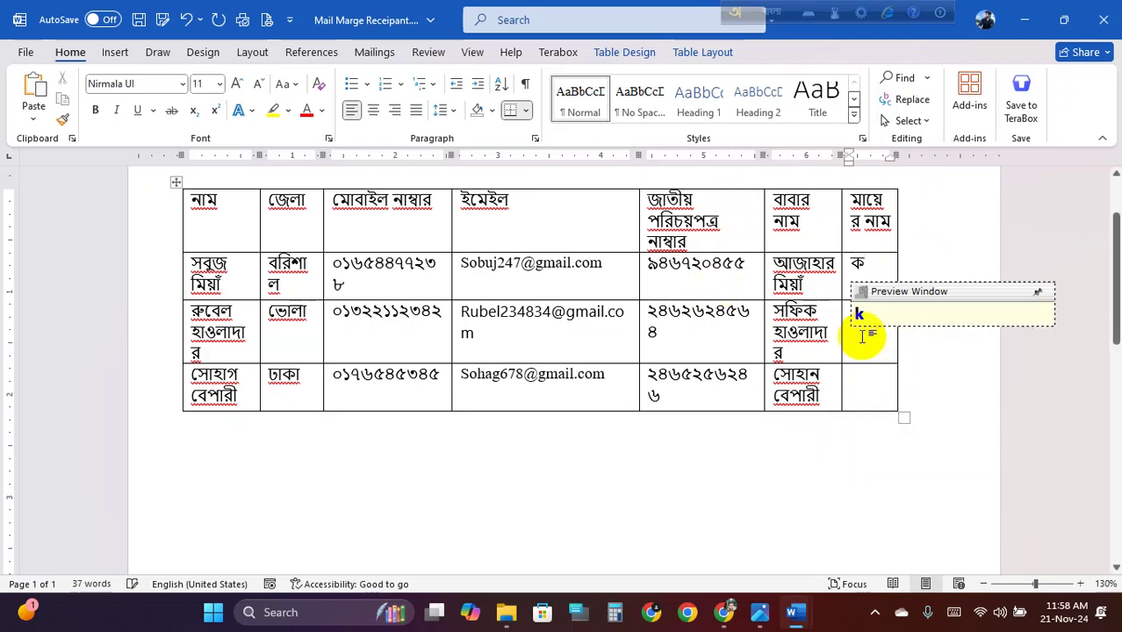
pyautogui.click(857, 338)
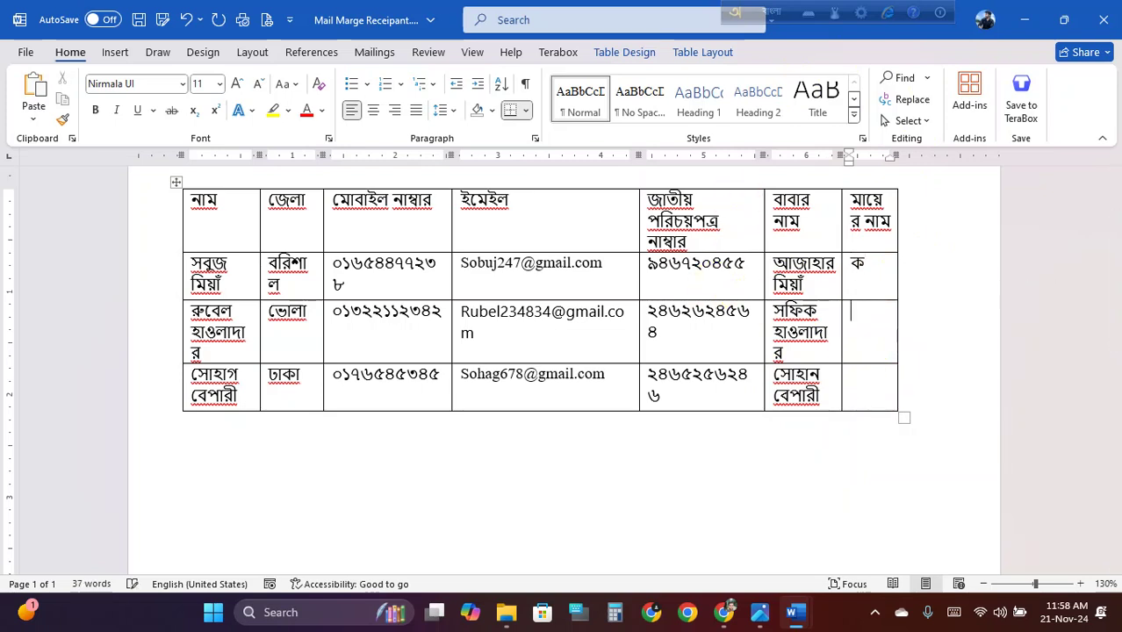
pyautogui.write('kh')
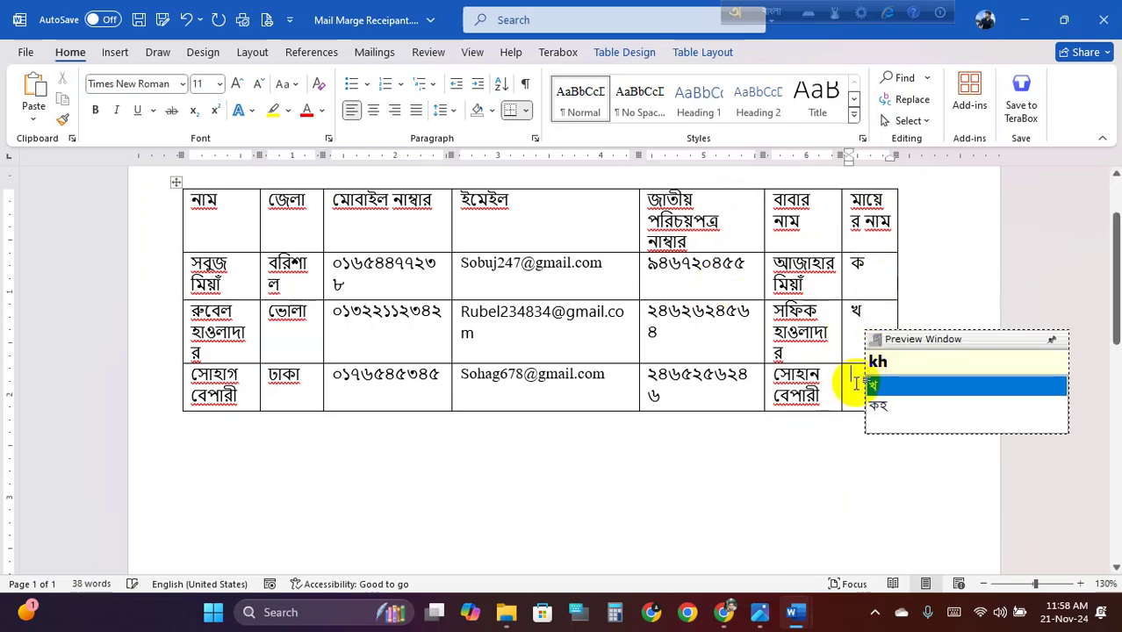
pyautogui.click(856, 384)
pyautogui.write('g')
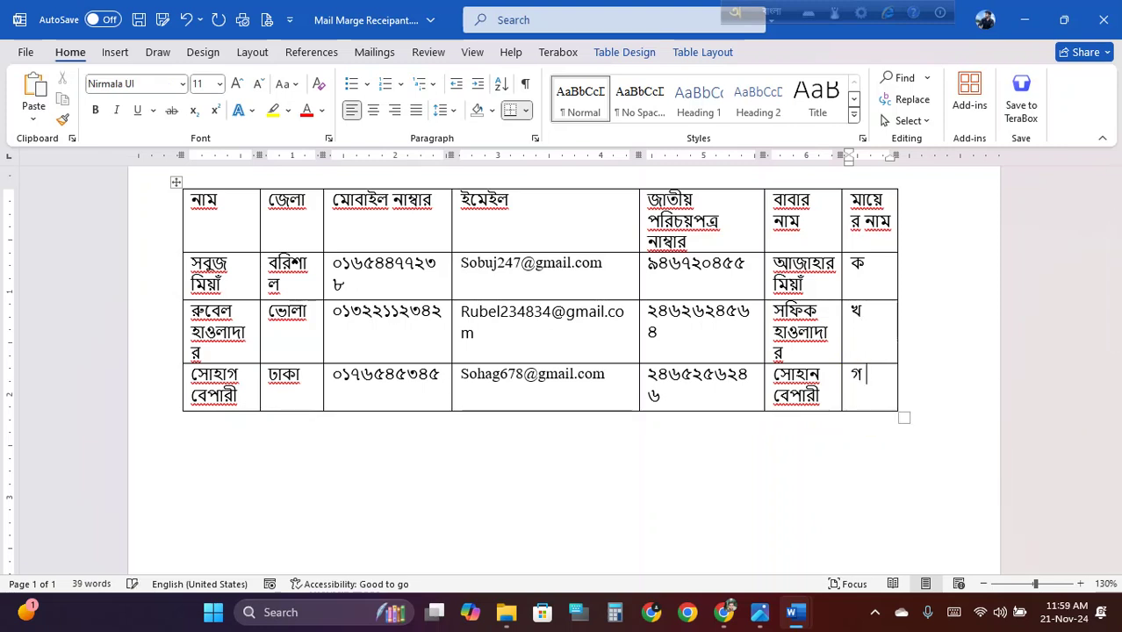
pyautogui.click(575, 313)
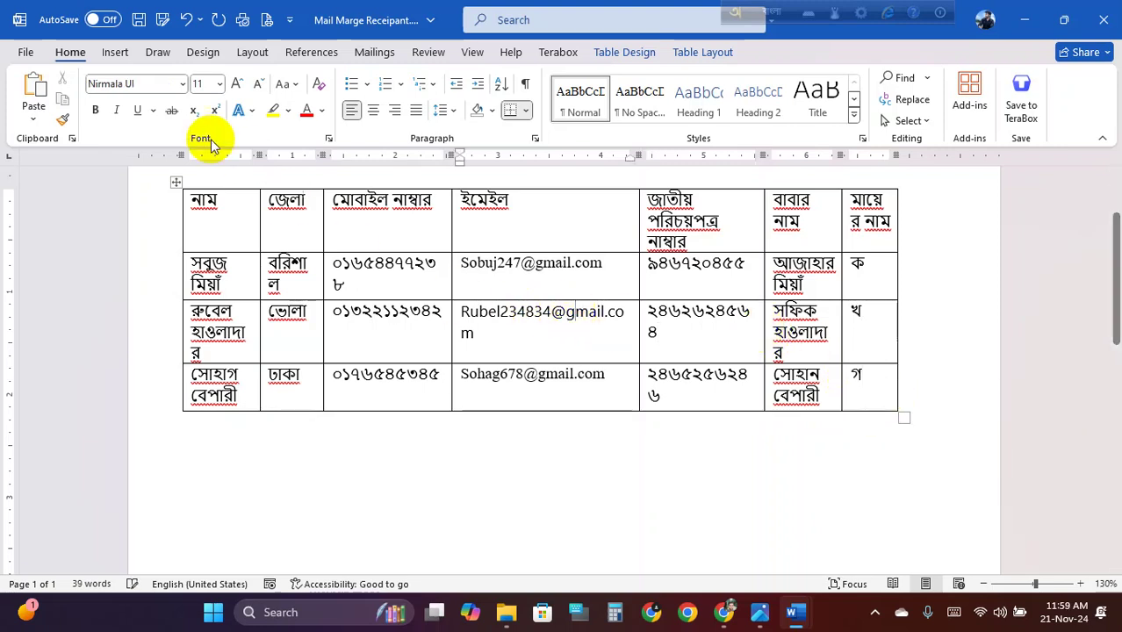
pyautogui.click(139, 19)
# Save and close the recipient table, then delete the letter's sample recipient lines
pyautogui.click(418, 279)
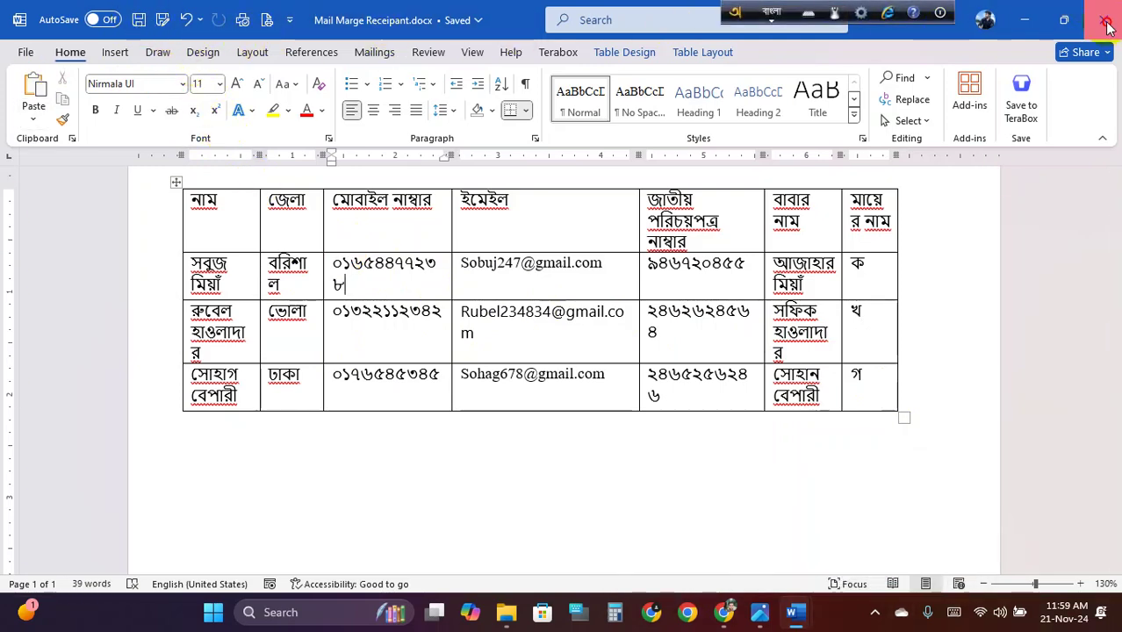
pyautogui.click(1107, 21)
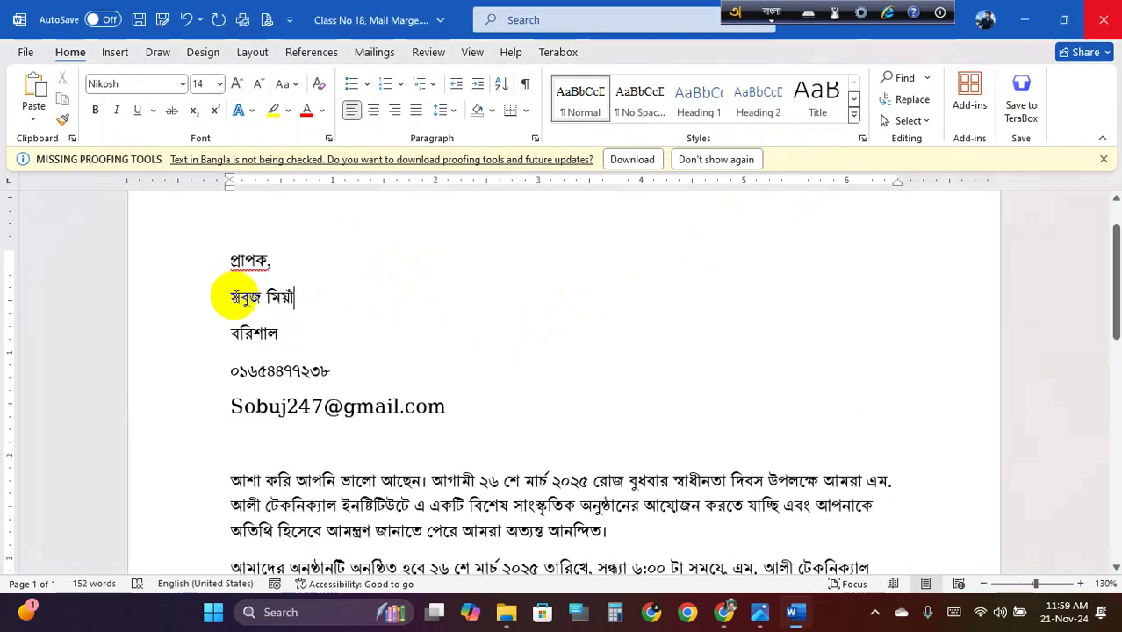
pyautogui.moveTo(235, 297); pyautogui.dragTo(451, 415)
pyautogui.press('Delete')
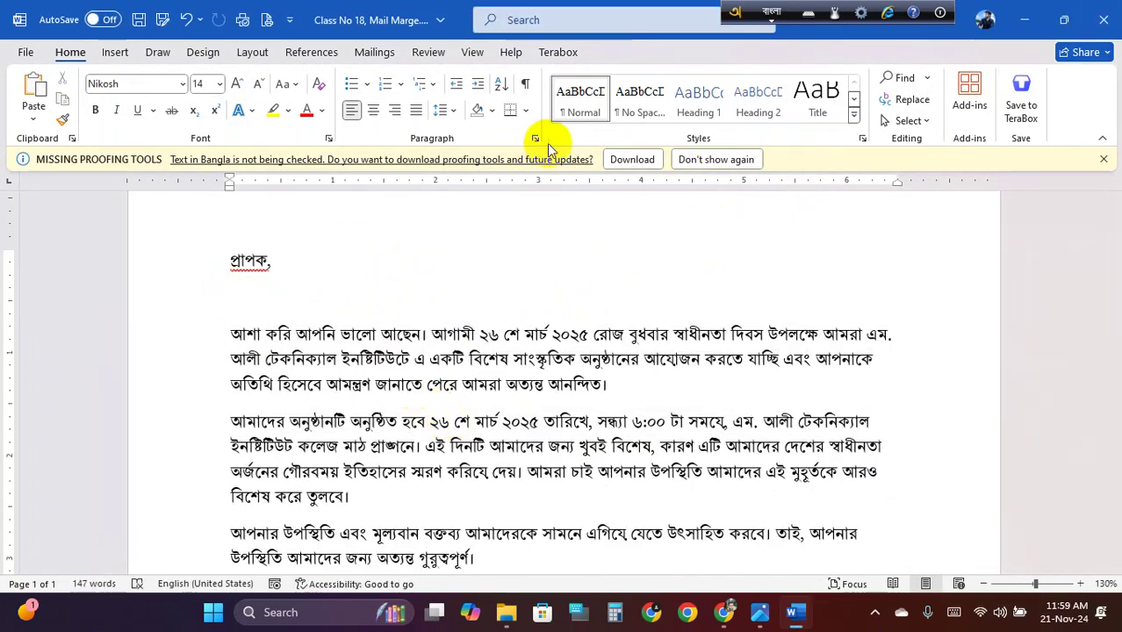
# Use the existing list Mail Marge Receipant.docx from the Desktop as recipients
pyautogui.click(377, 54)
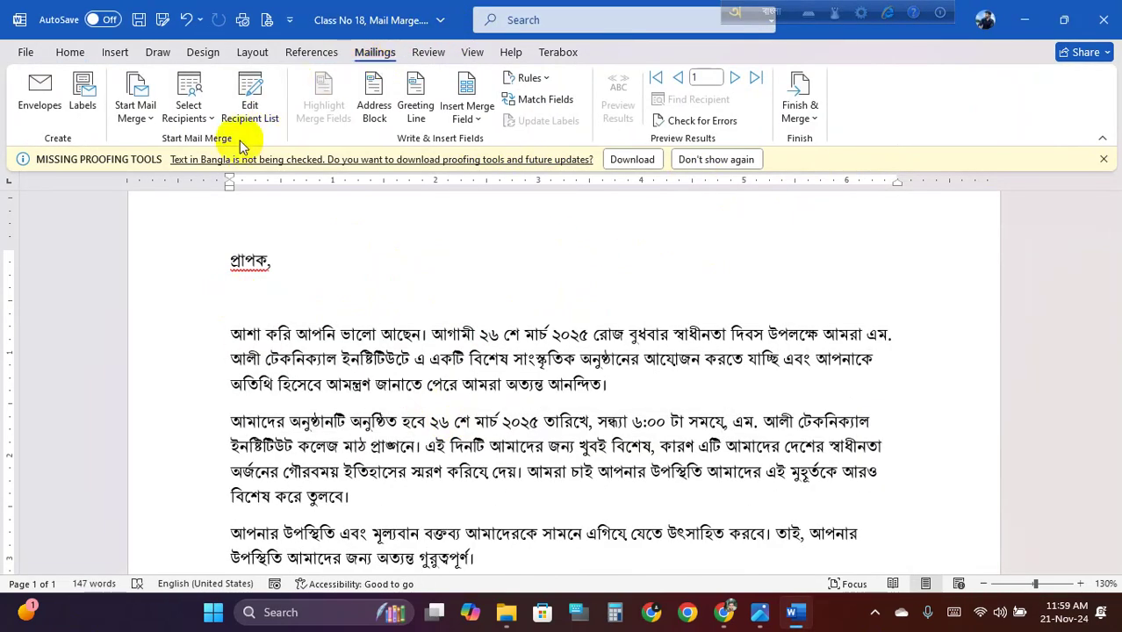
pyautogui.click(186, 112)
pyautogui.click(247, 171)
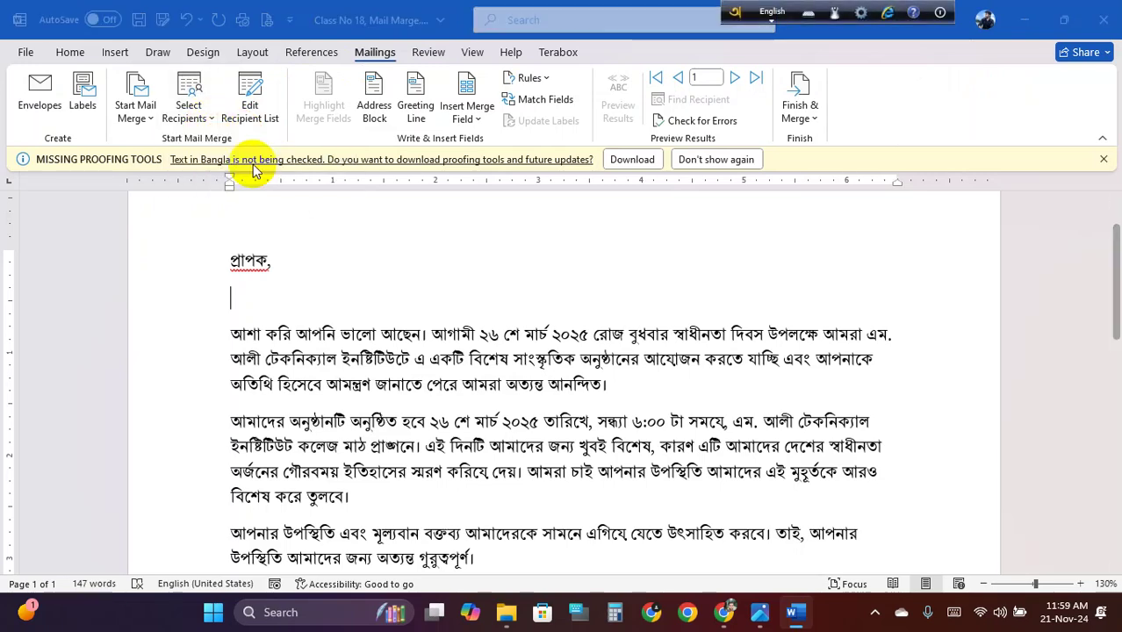
pyautogui.scroll(-3, 250, 373)
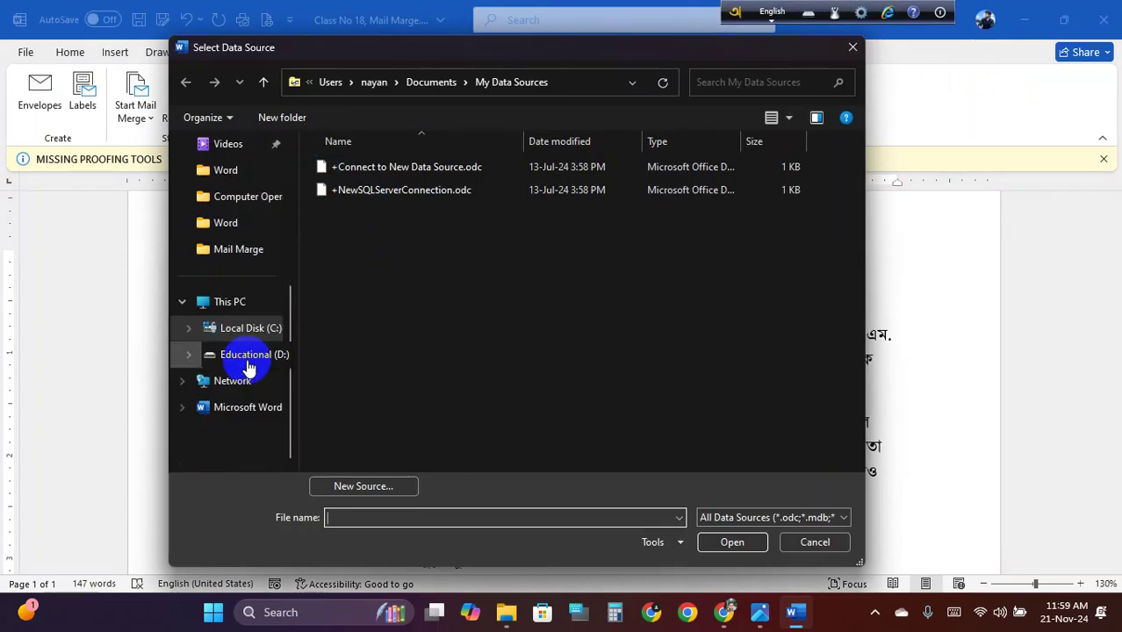
pyautogui.scroll(3, 244, 360)
pyautogui.click(232, 259)
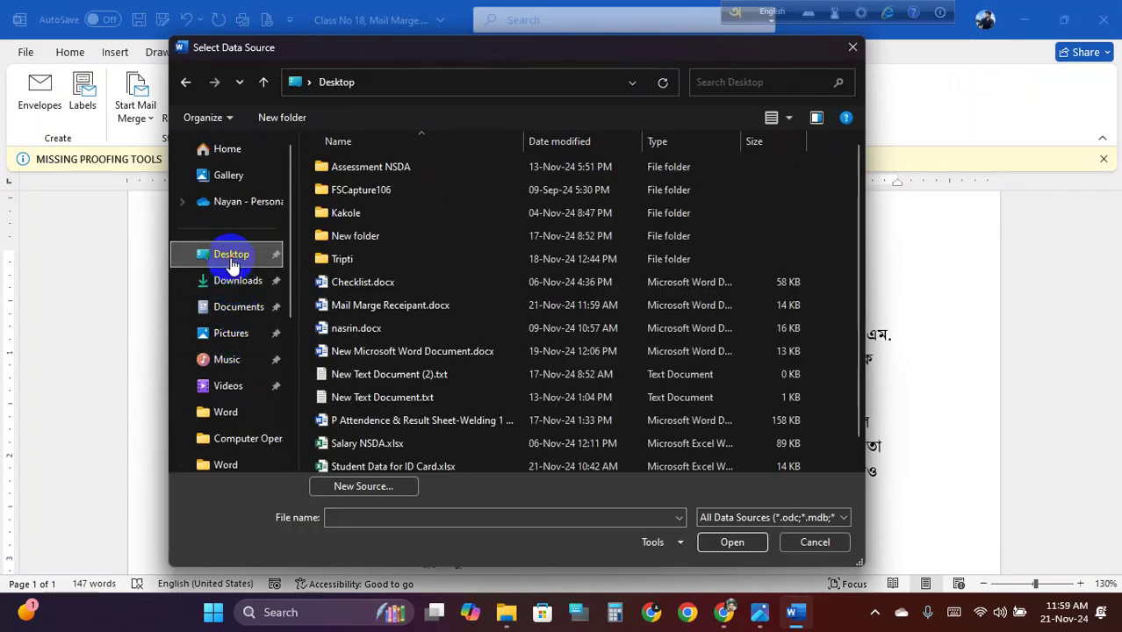
pyautogui.scroll(-1, 386, 255)
pyautogui.click(383, 280)
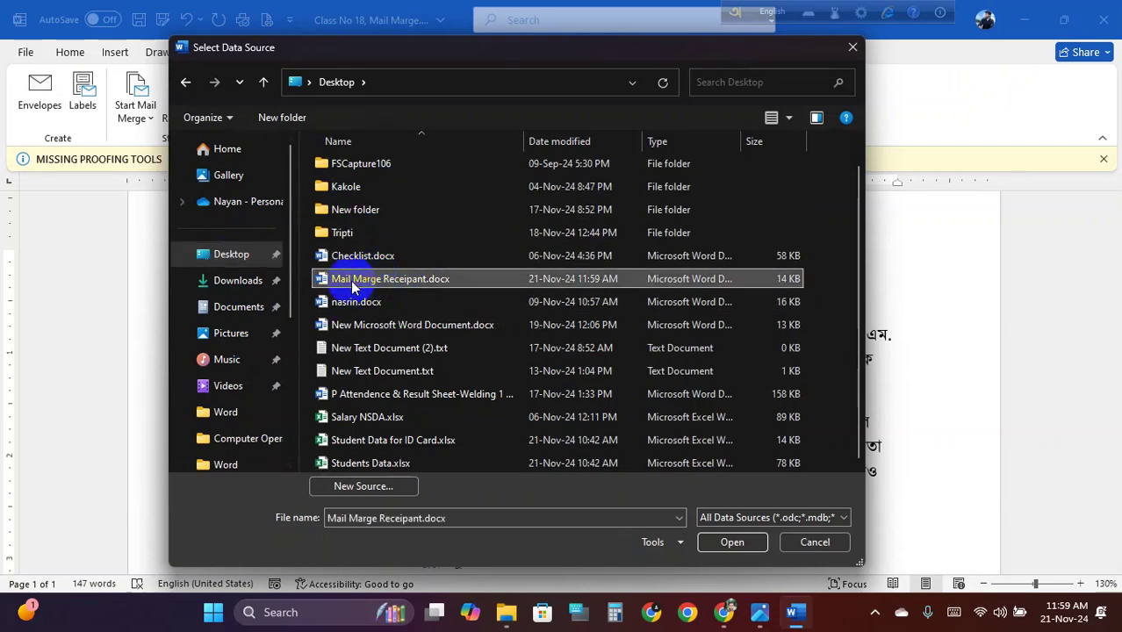
pyautogui.click(729, 545)
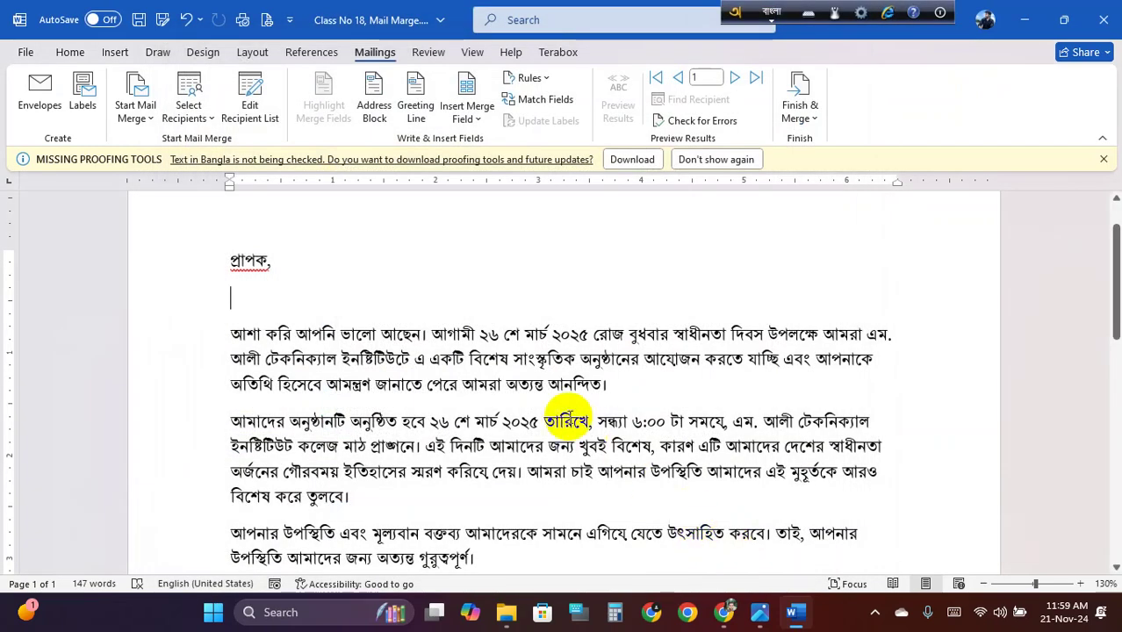
# Insert নাম, জেলা, মোবাইল_নাম্বার and জাতীয়_পরিচয়পত্র_নাম্বার merge fields, each on its own line
pyautogui.click(477, 123)
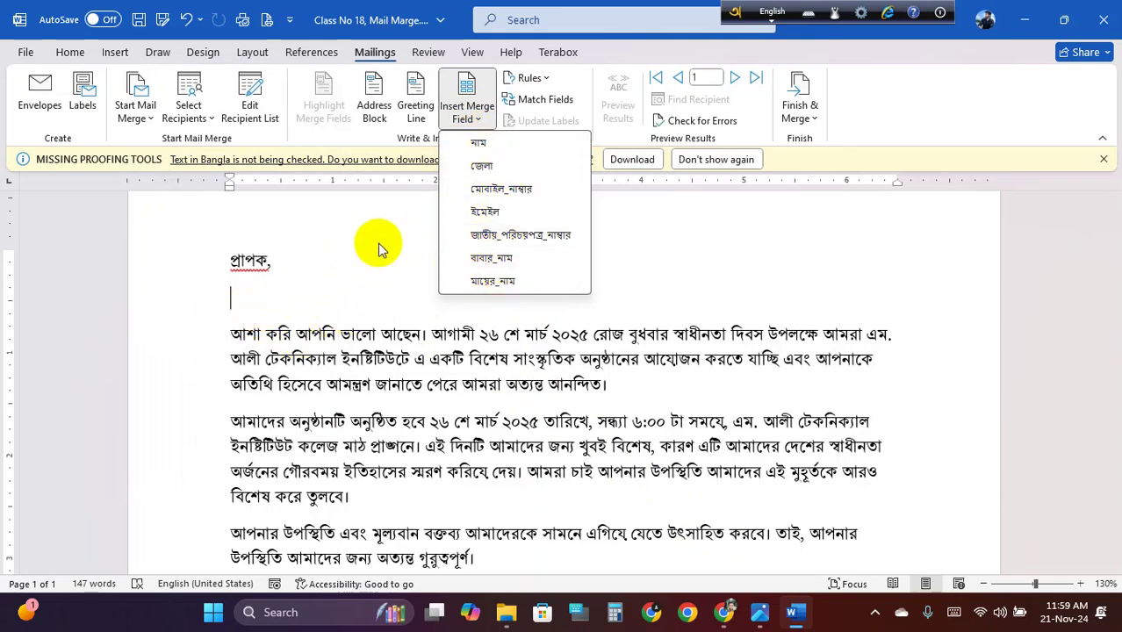
pyautogui.click(481, 146)
pyautogui.press('Return')
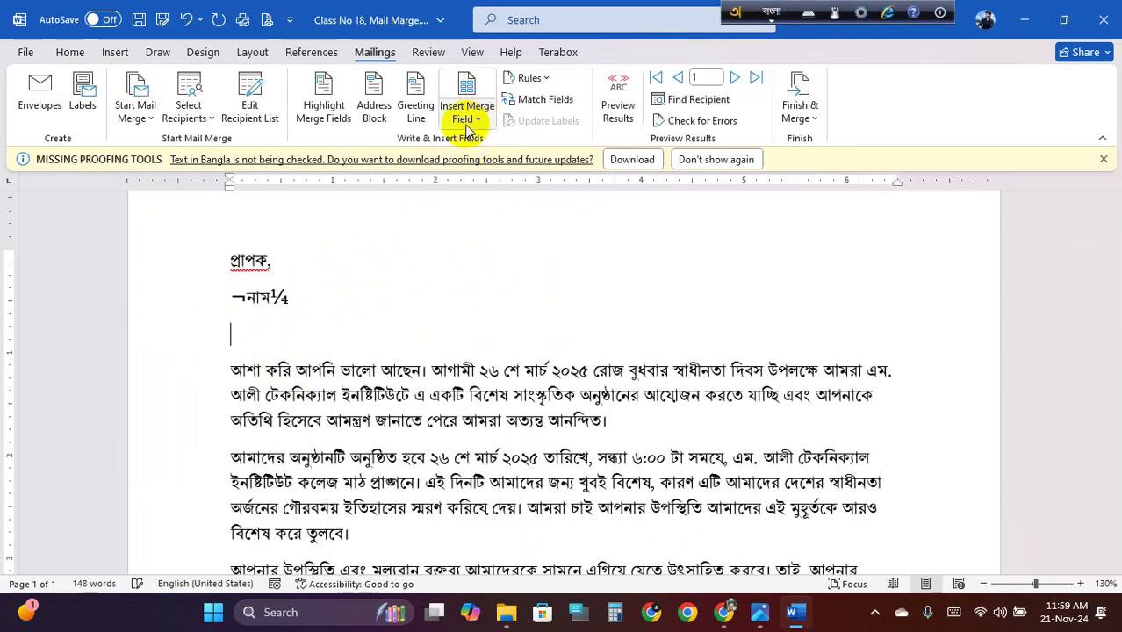
pyautogui.click(474, 122)
pyautogui.click(488, 166)
pyautogui.press('Return')
pyautogui.click(474, 121)
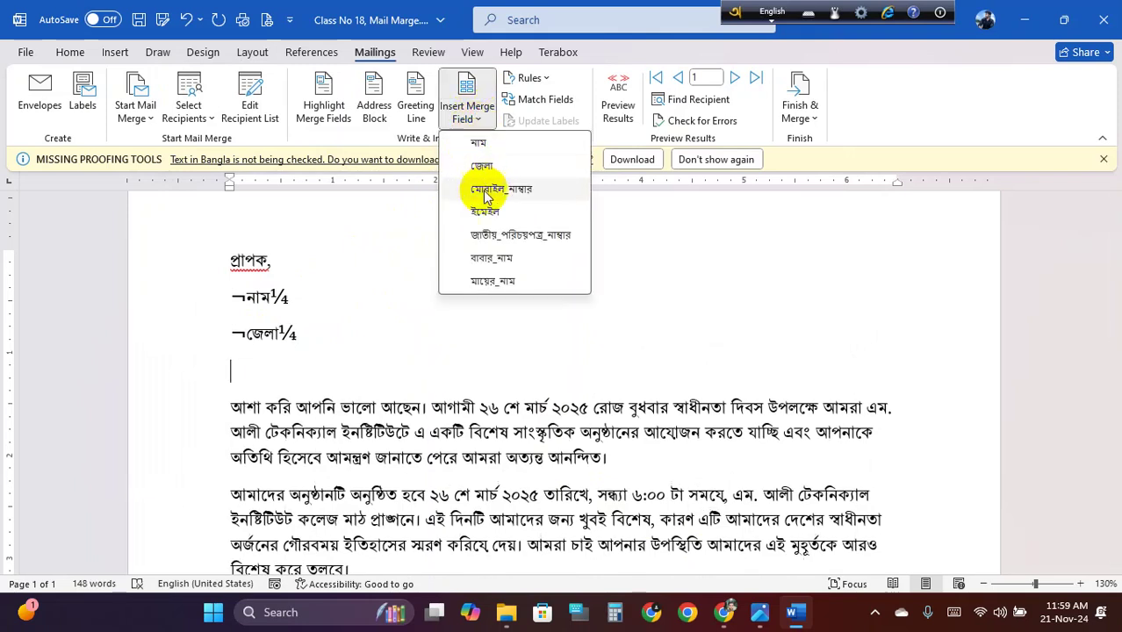
pyautogui.click(514, 193)
pyautogui.press('Return')
pyautogui.click(472, 121)
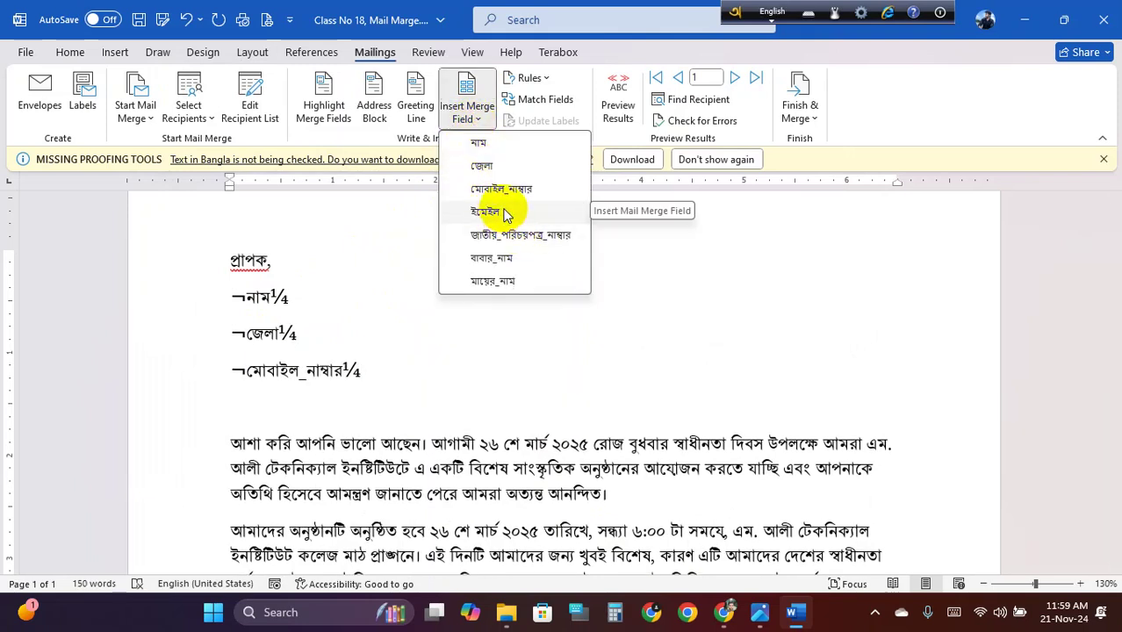
pyautogui.click(501, 235)
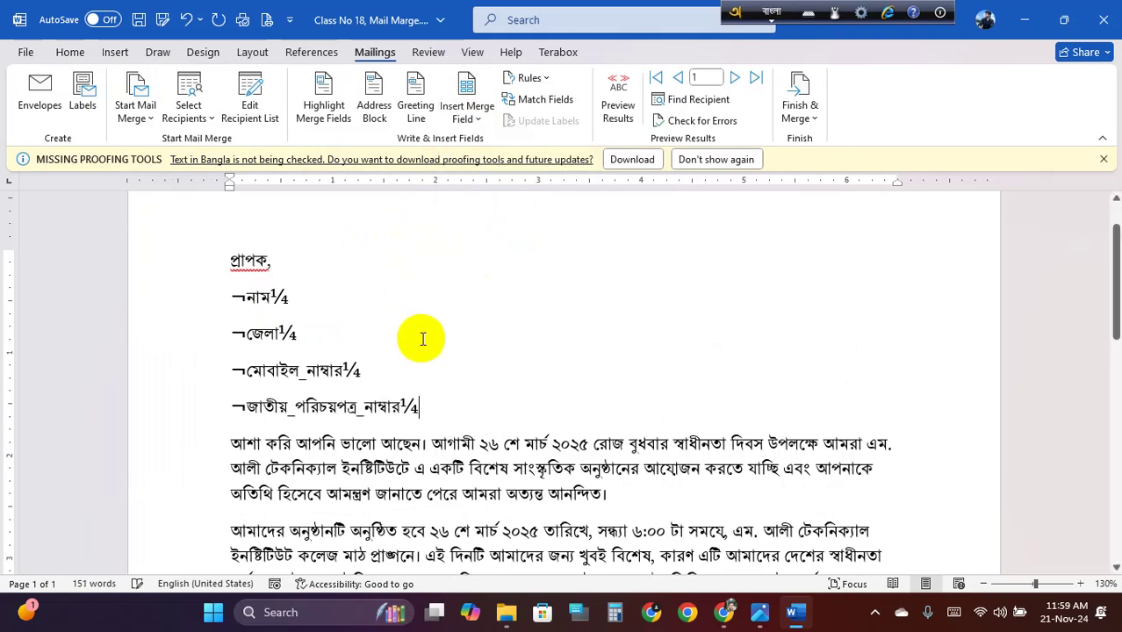
pyautogui.press('Return')
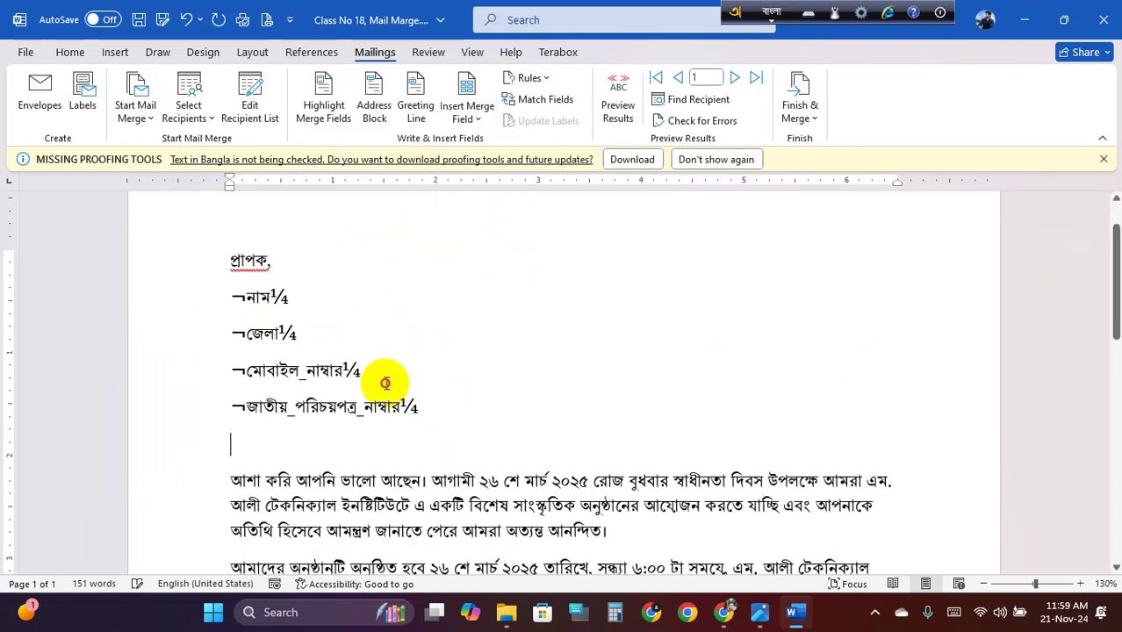
pyautogui.click(376, 371)
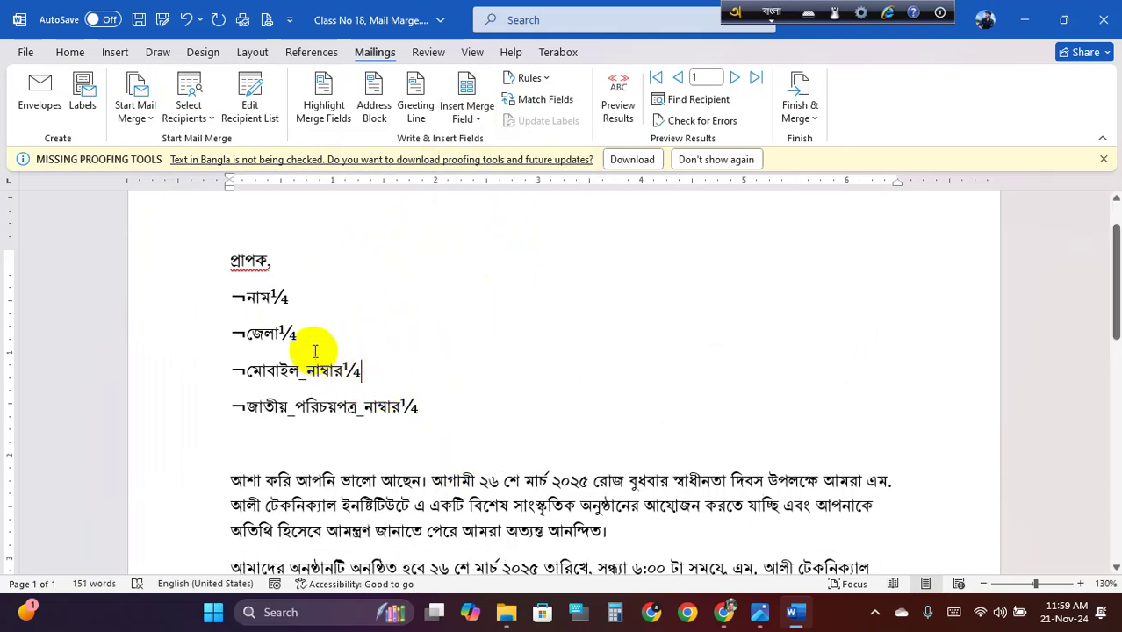
# Preview the merged letter for the last and first recipients, then return to field codes
pyautogui.click(619, 101)
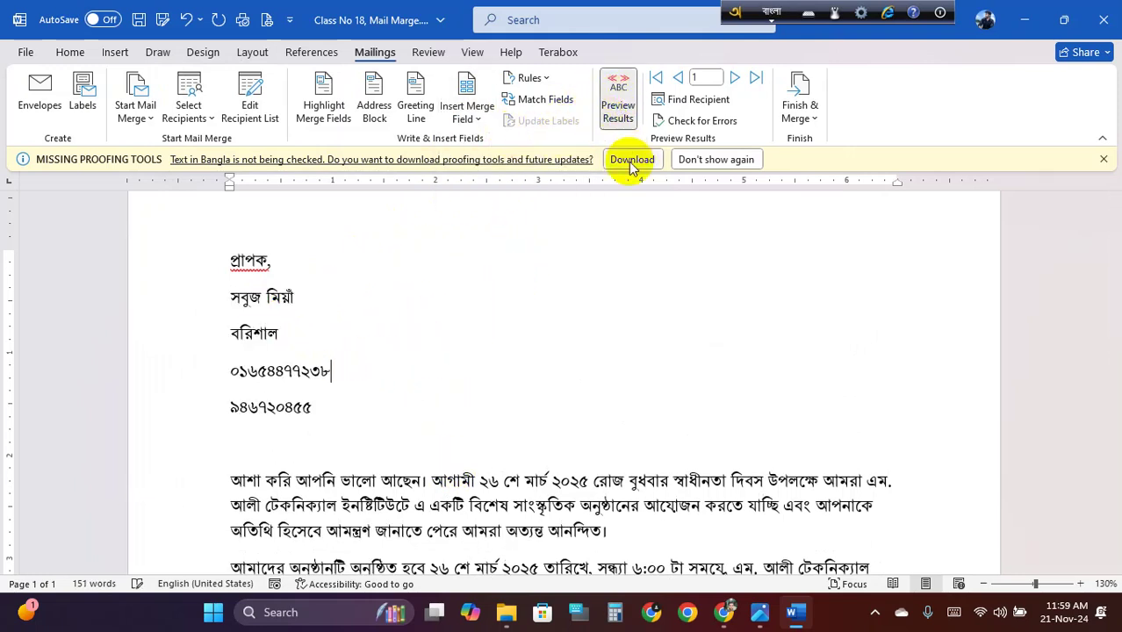
pyautogui.doubleClick(736, 78)
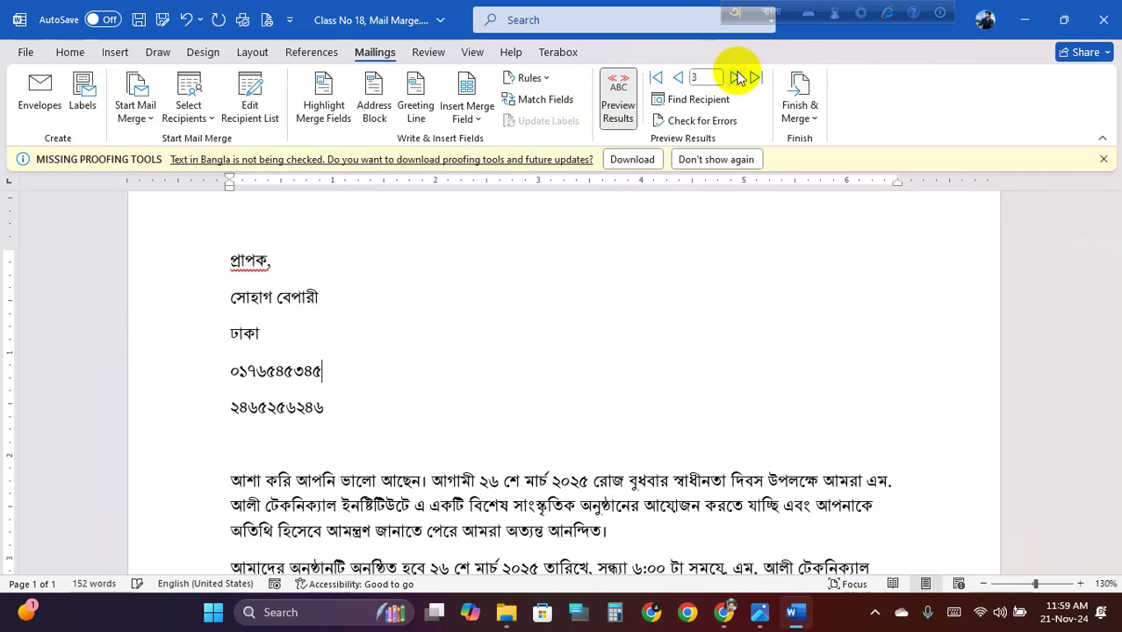
pyautogui.doubleClick(679, 77)
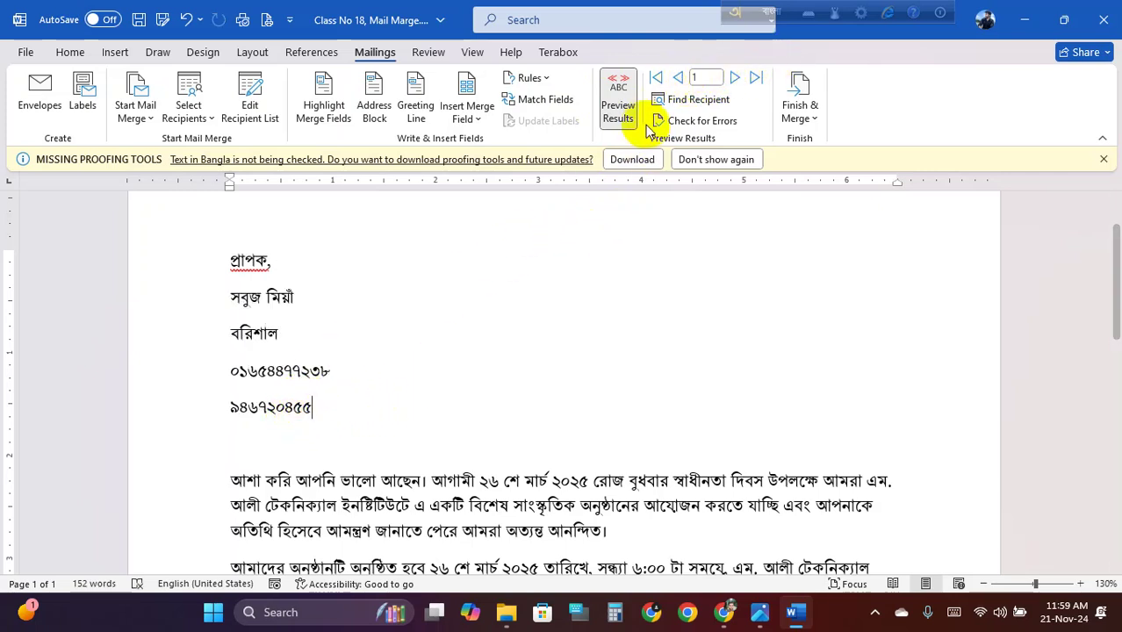
pyautogui.click(619, 98)
# Replace the national ID merge field line with the বাবার_নাম merge field
pyautogui.moveTo(423, 405); pyautogui.dragTo(234, 415)
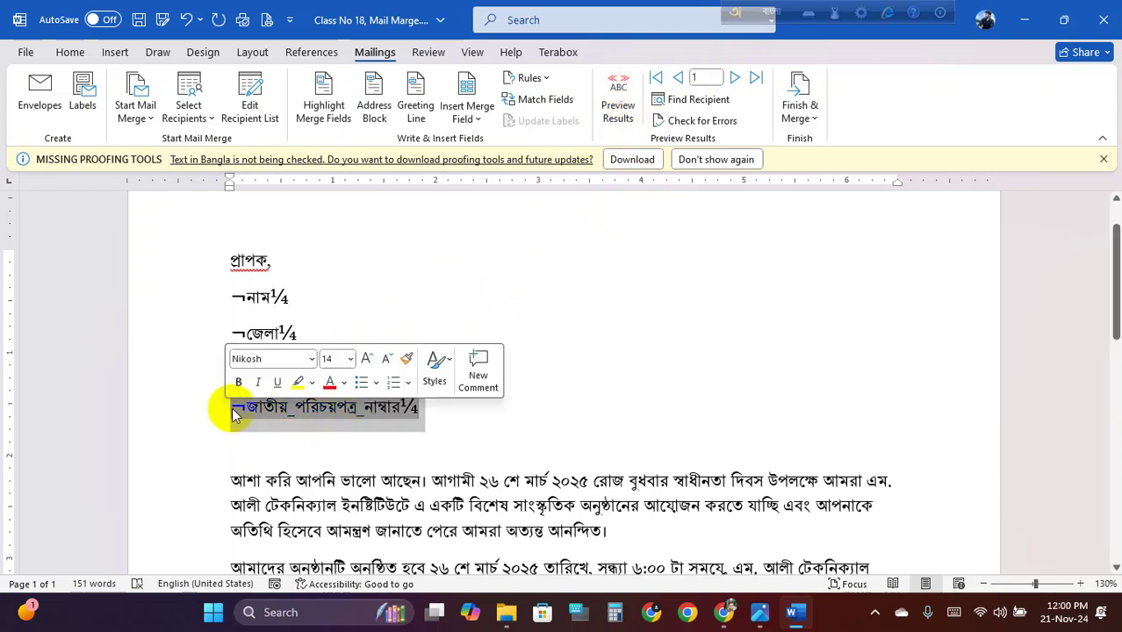
pyautogui.press('Delete')
pyautogui.click(466, 118)
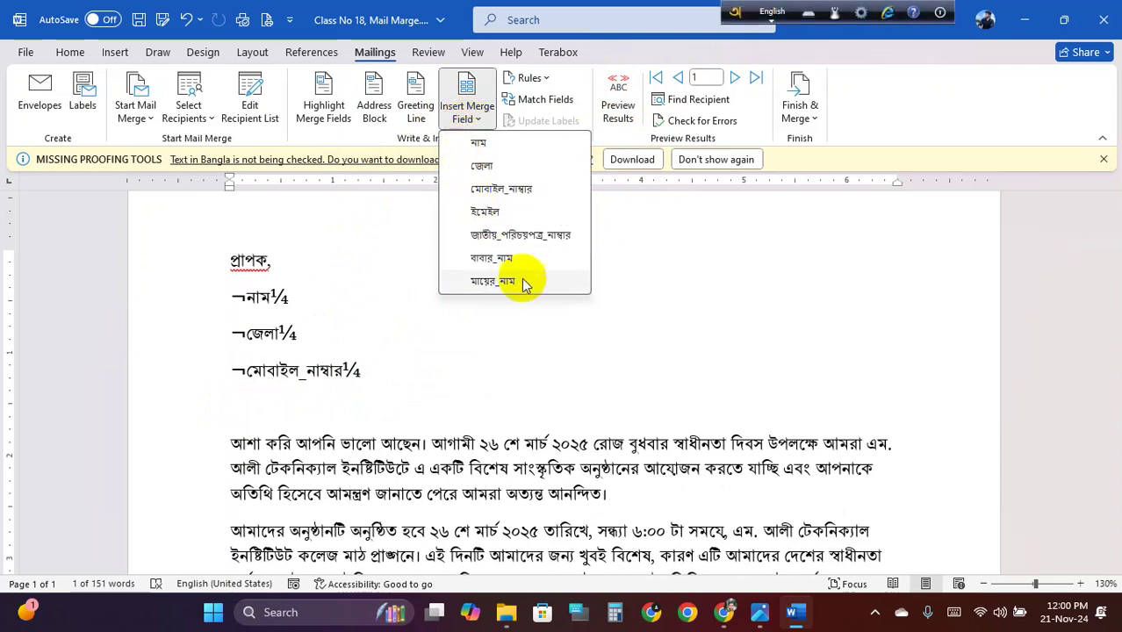
pyautogui.click(514, 263)
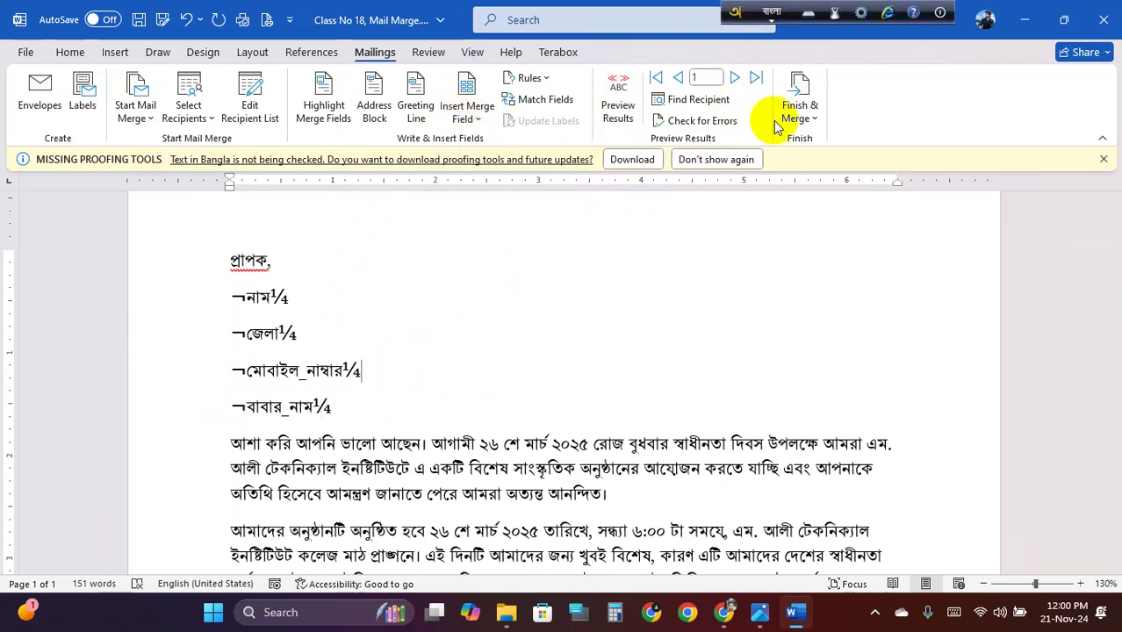
# Preview the recipient data in the letter and save it
pyautogui.click(617, 104)
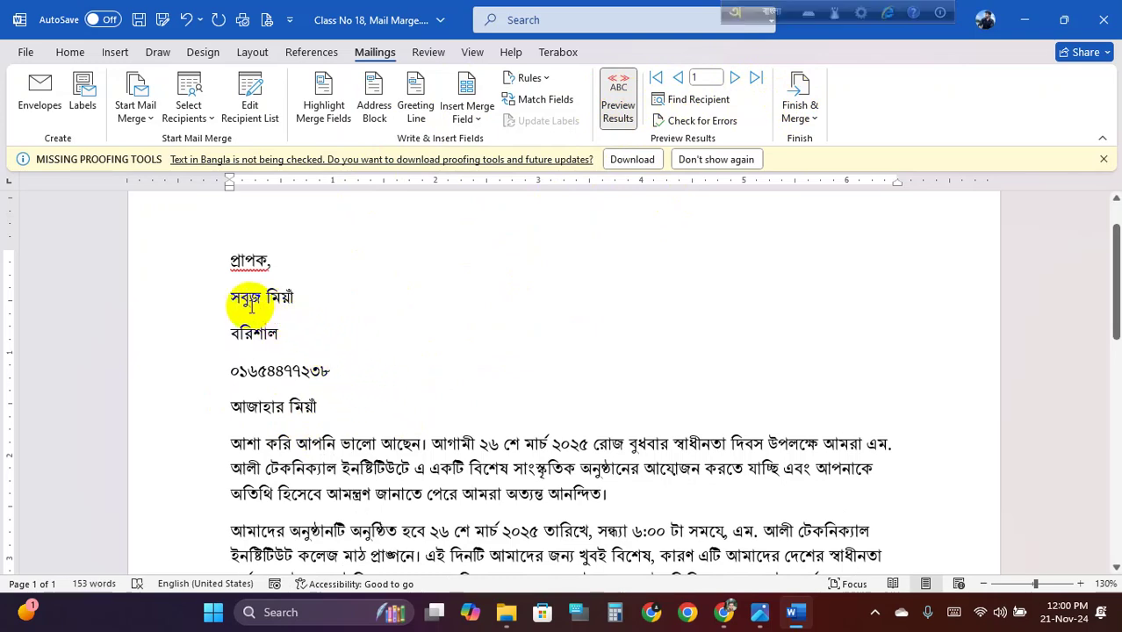
pyautogui.moveTo(231, 299); pyautogui.dragTo(300, 397)
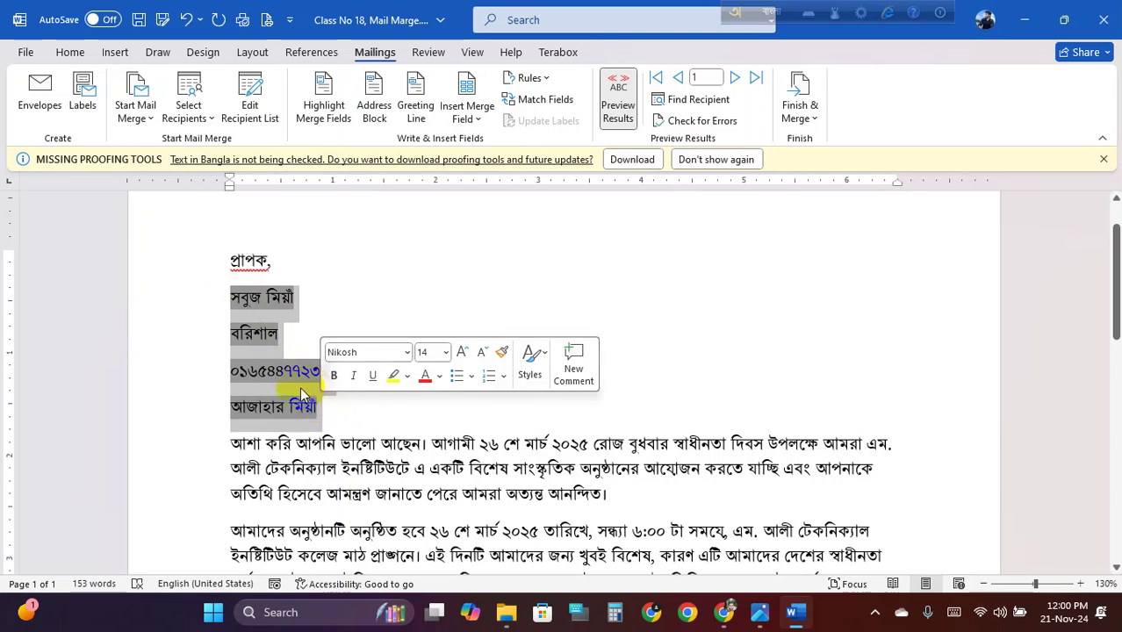
pyautogui.click(329, 396)
pyautogui.click(343, 413)
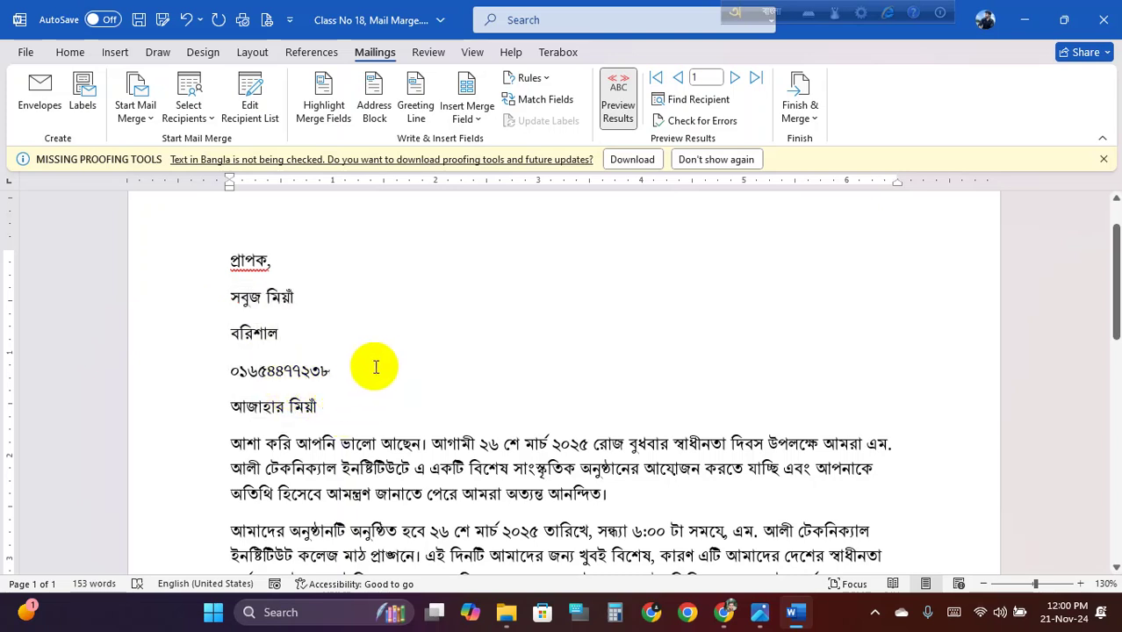
pyautogui.hotkey('ctrl', 's')
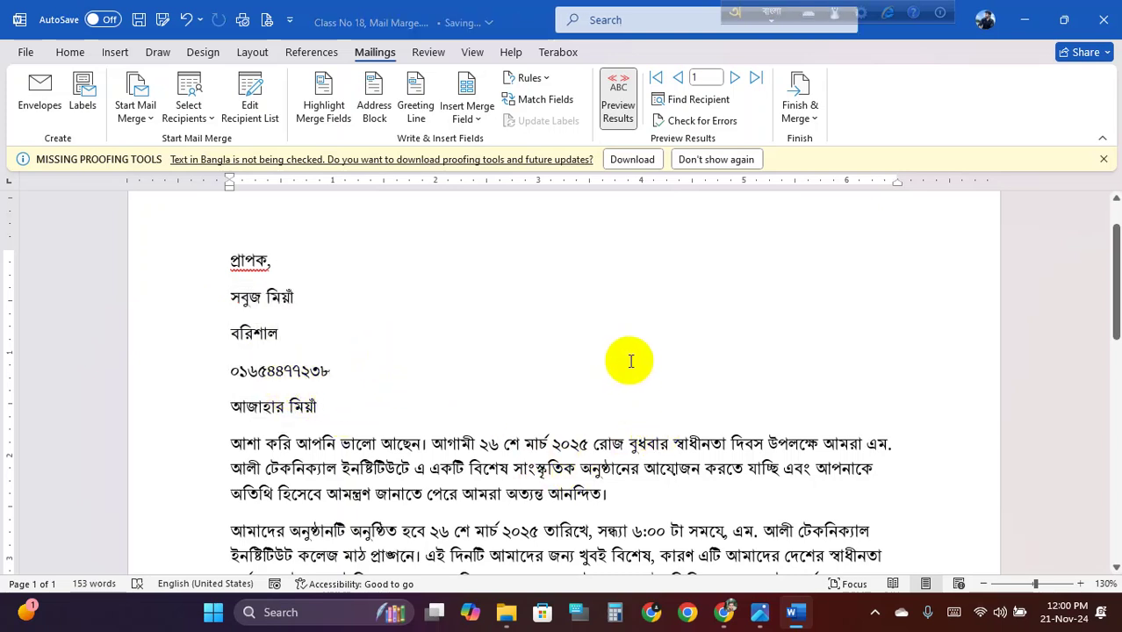
# Switch back to field codes and select the four merge-field lines under প্রাপক
pyautogui.moveTo(228, 298); pyautogui.dragTo(317, 409)
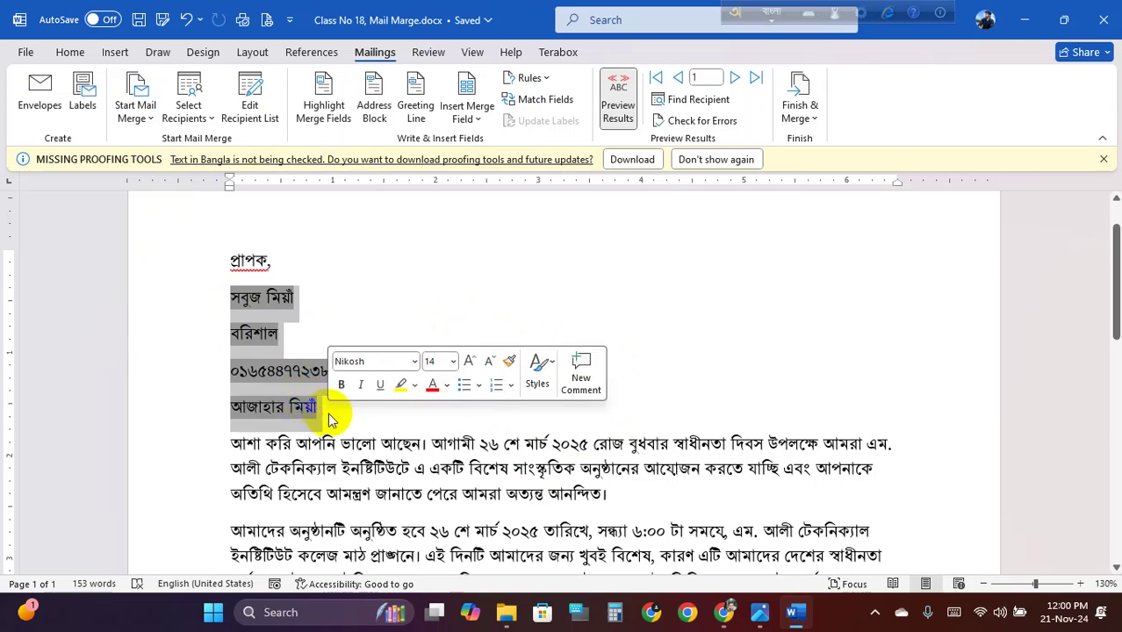
pyautogui.click(309, 370)
pyautogui.click(619, 99)
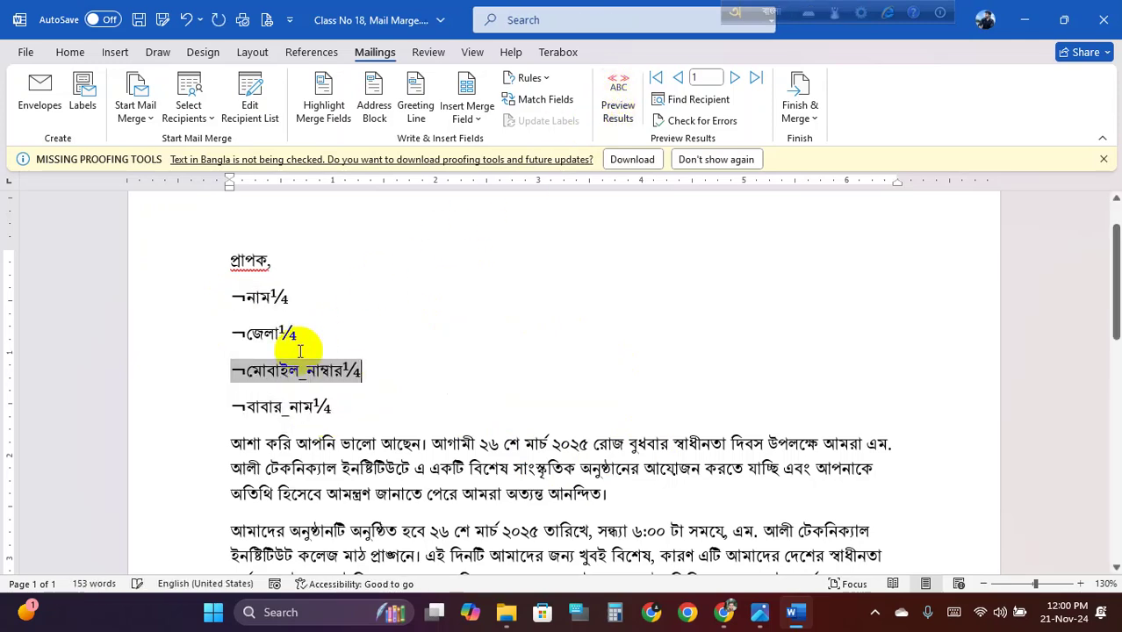
pyautogui.scroll(-2, 552, 448)
pyautogui.scroll(3, 509, 422)
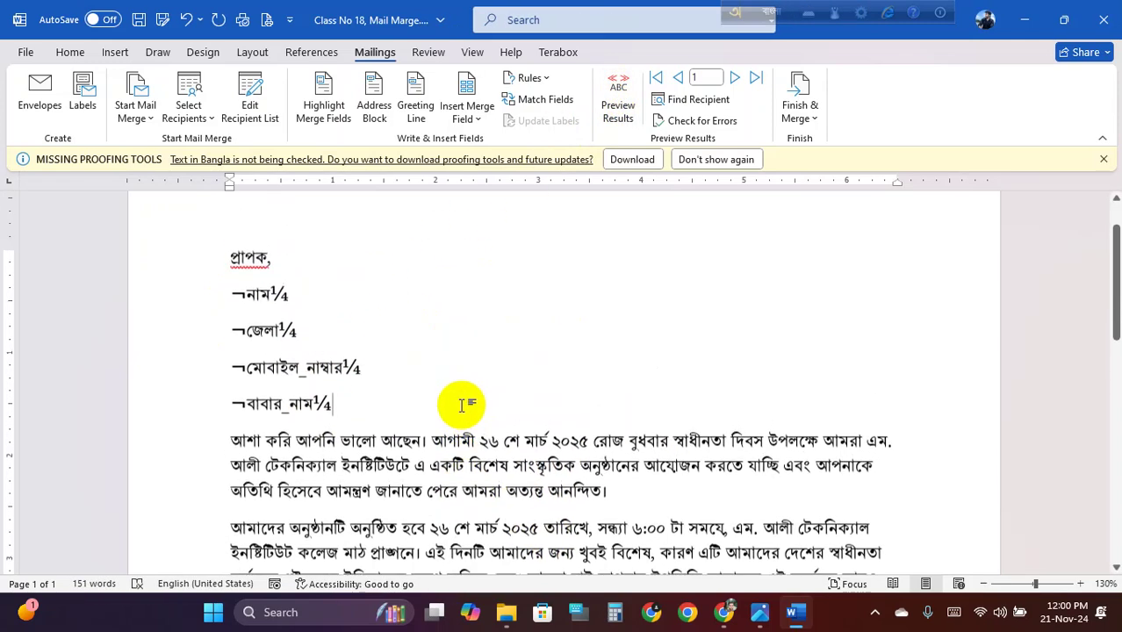
pyautogui.scroll(-1, 707, 446)
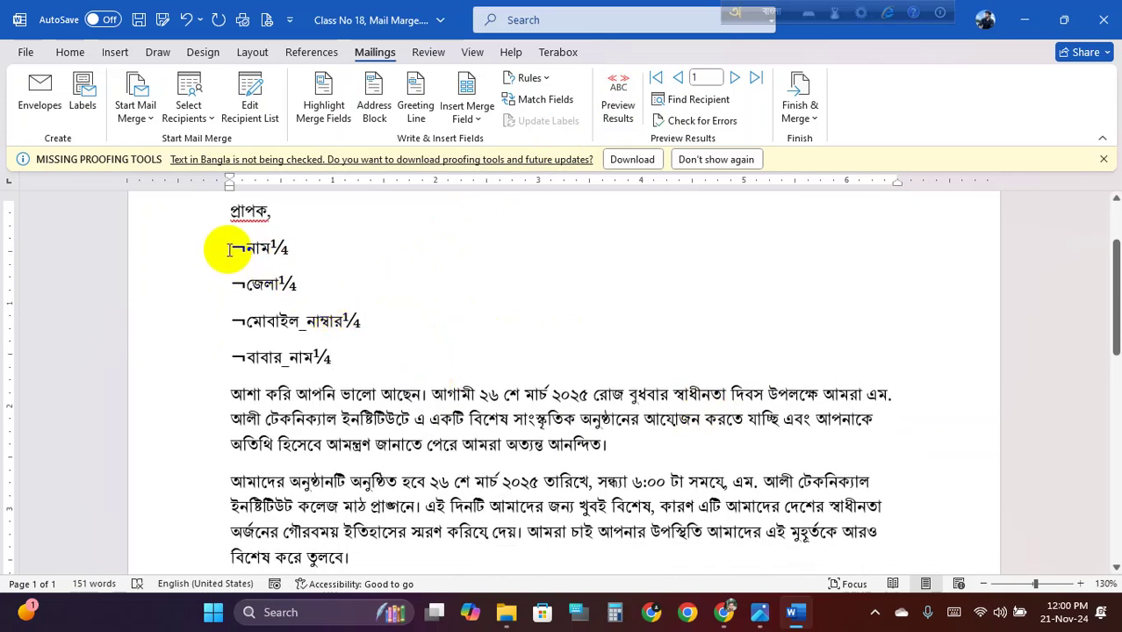
pyautogui.moveTo(233, 247); pyautogui.dragTo(325, 359)
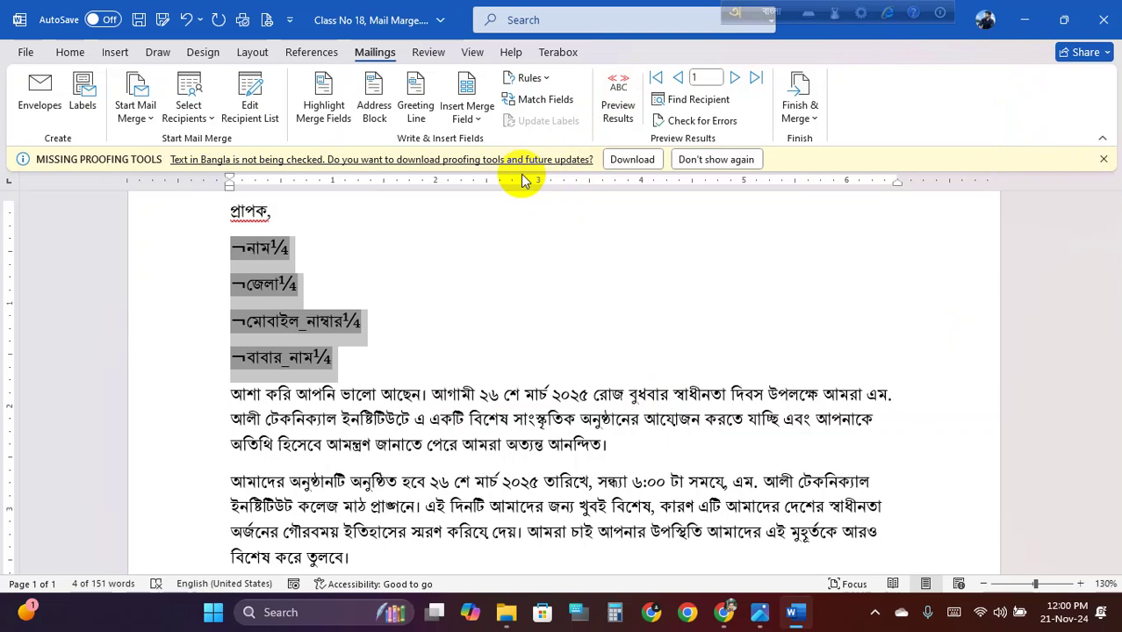
pyautogui.click(1098, 617)
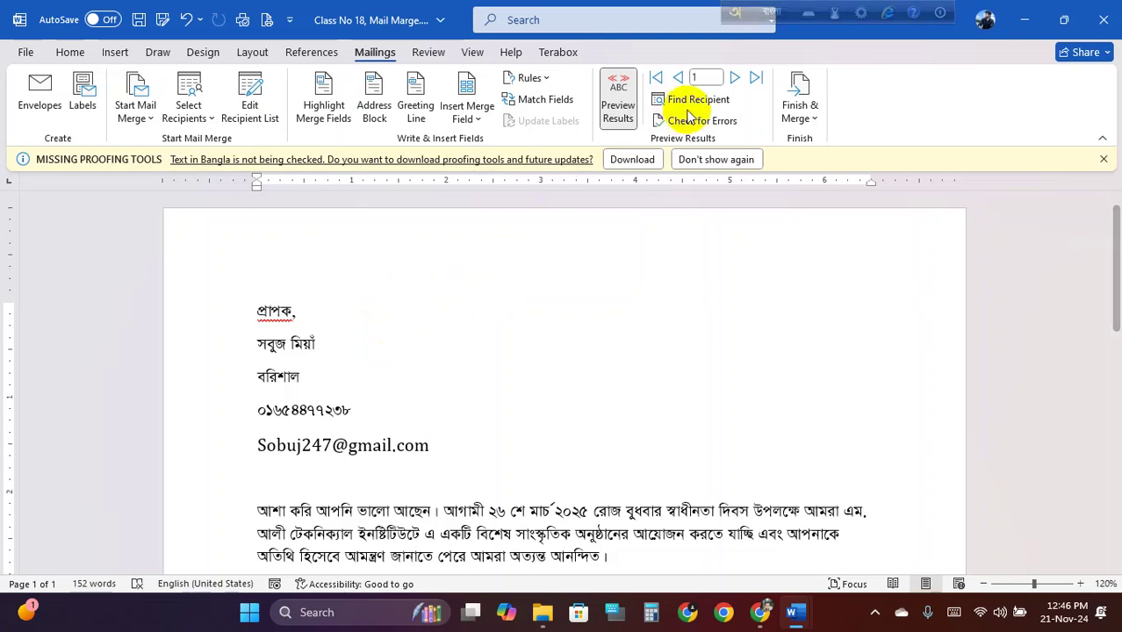
pyautogui.doubleClick(736, 79)
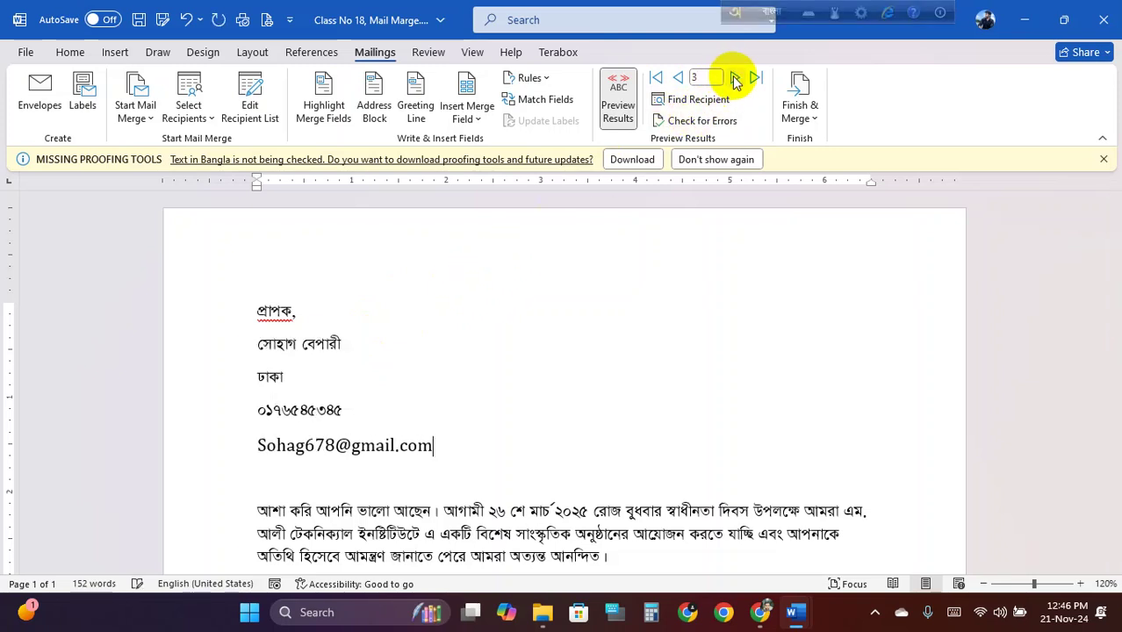
pyautogui.click(679, 79)
pyautogui.click(679, 79)
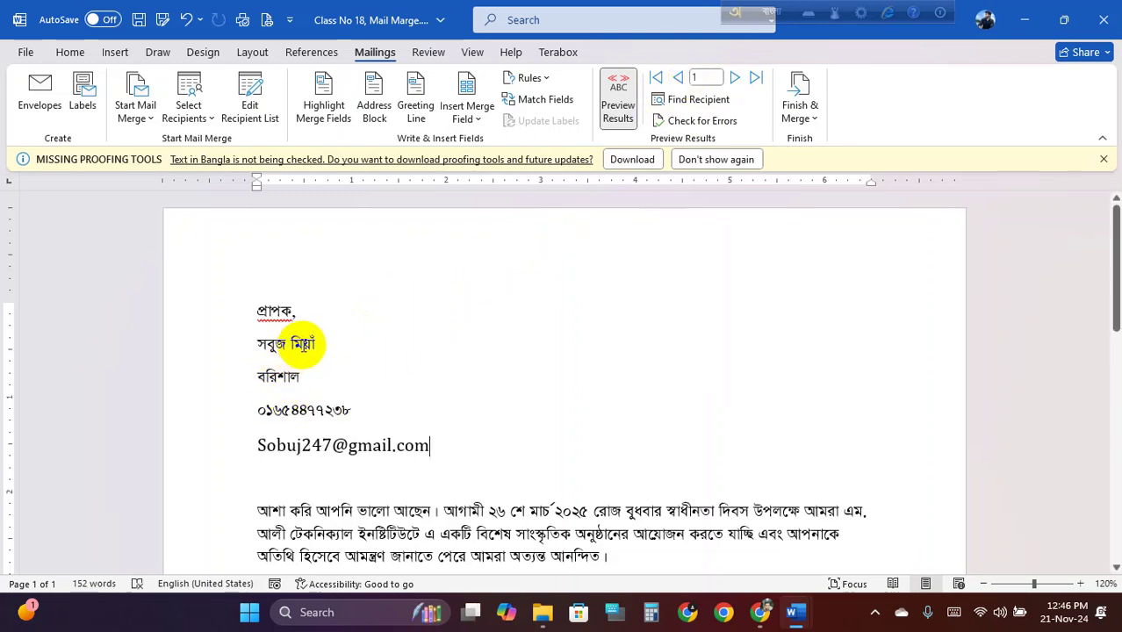
pyautogui.click(617, 101)
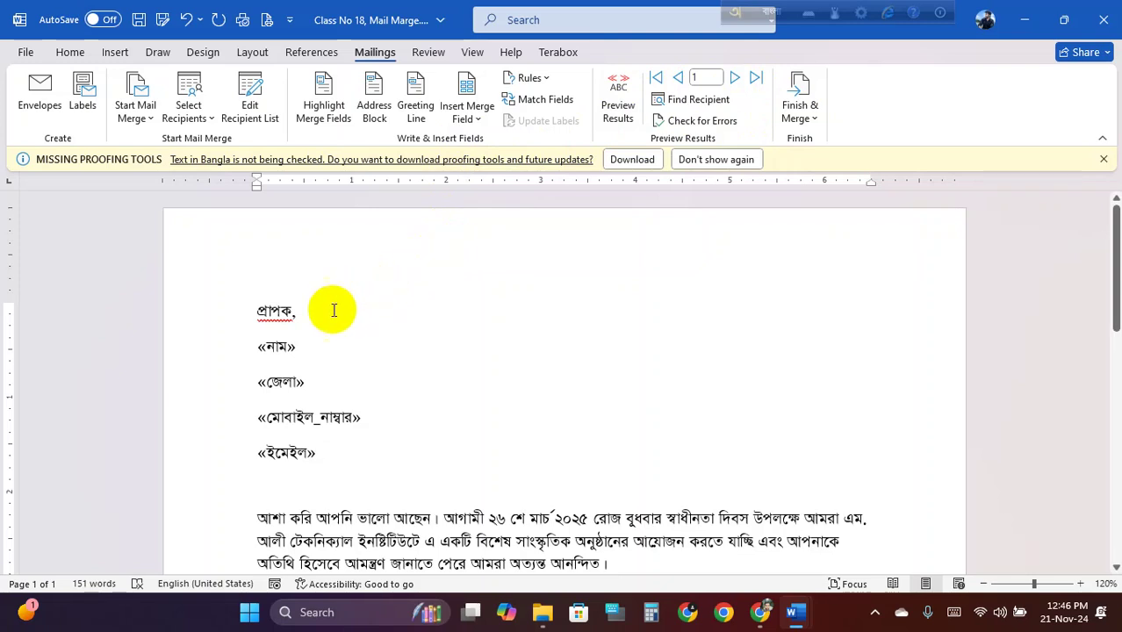
pyautogui.click(617, 99)
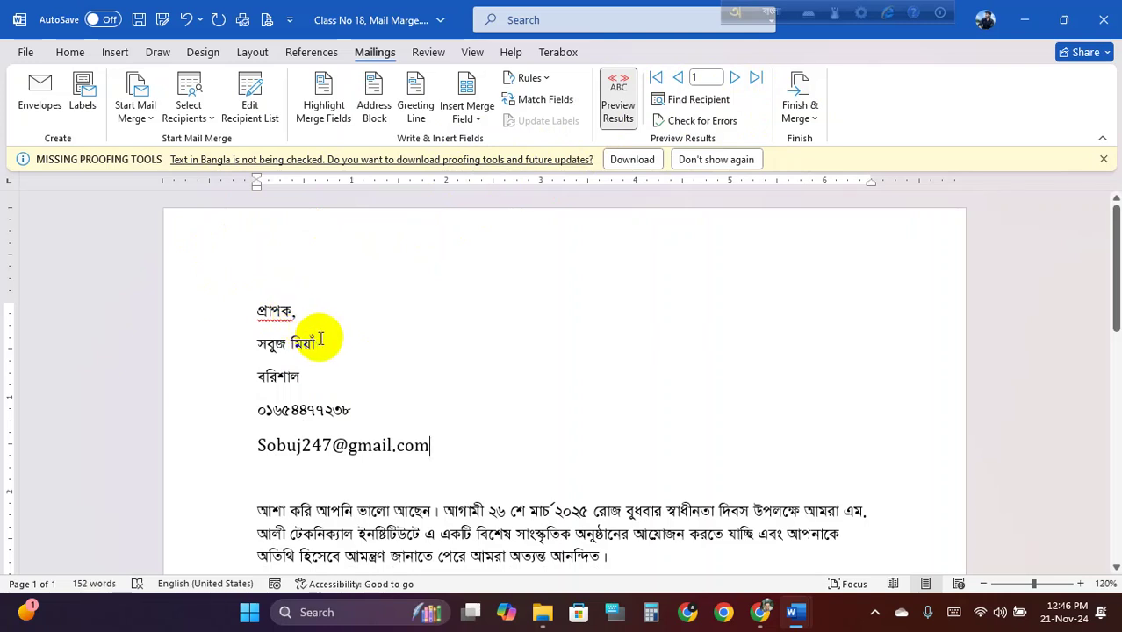
pyautogui.click(736, 79)
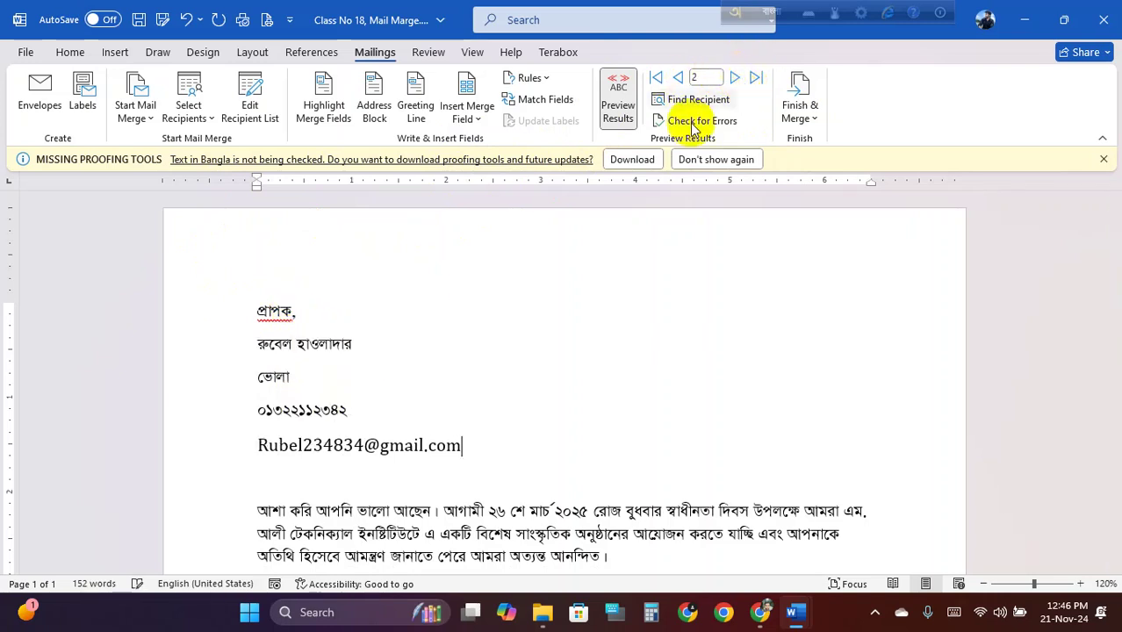
pyautogui.click(316, 341)
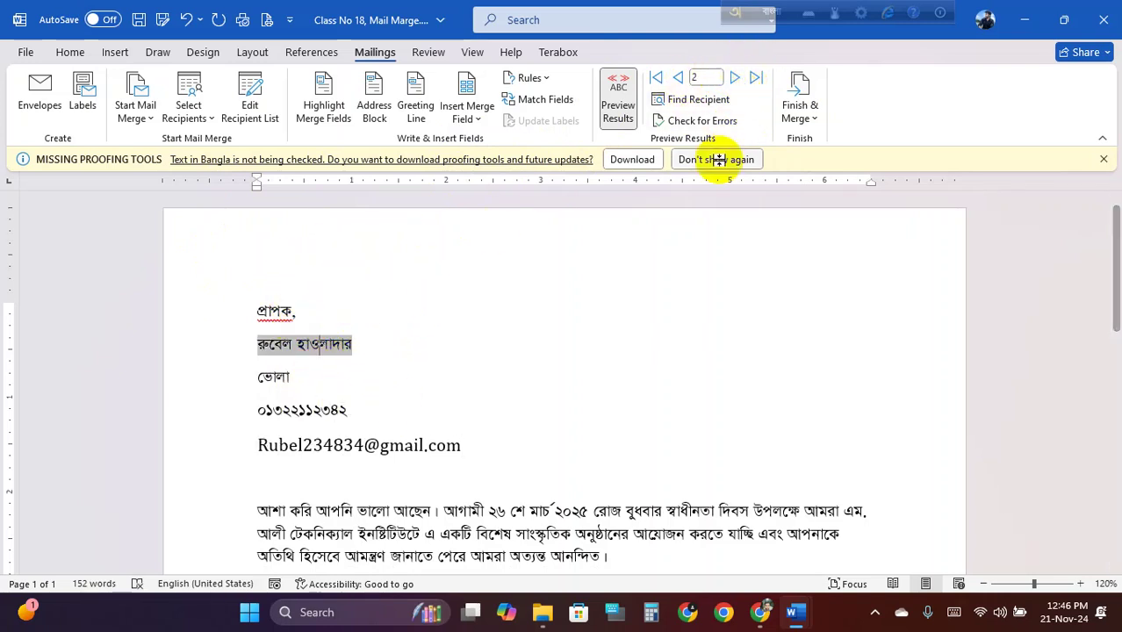
pyautogui.click(734, 79)
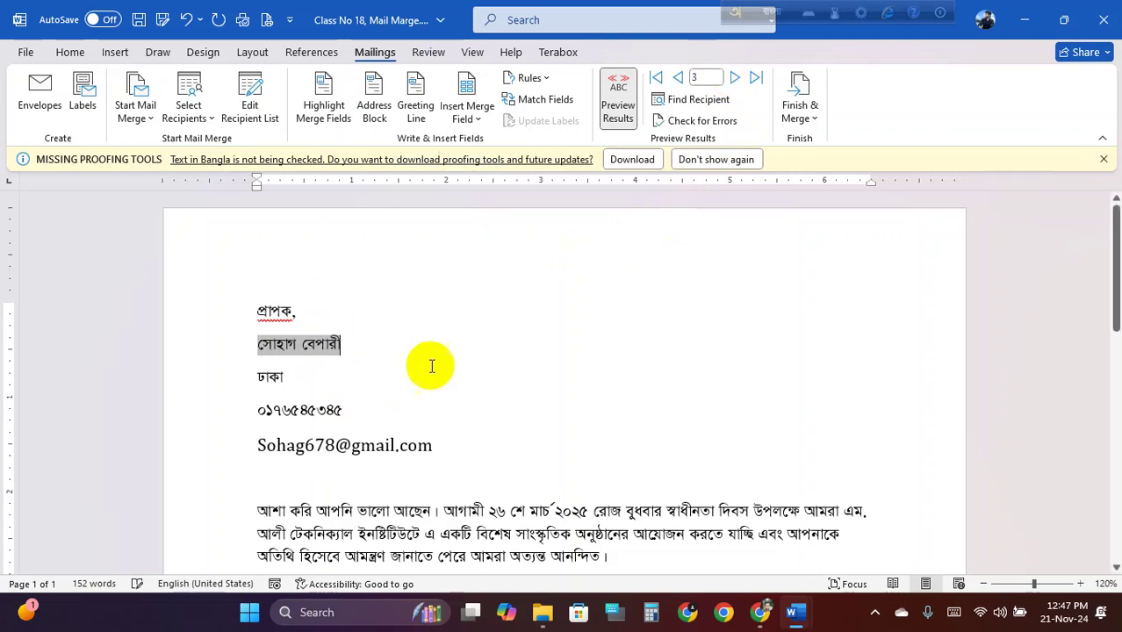
pyautogui.click(371, 342)
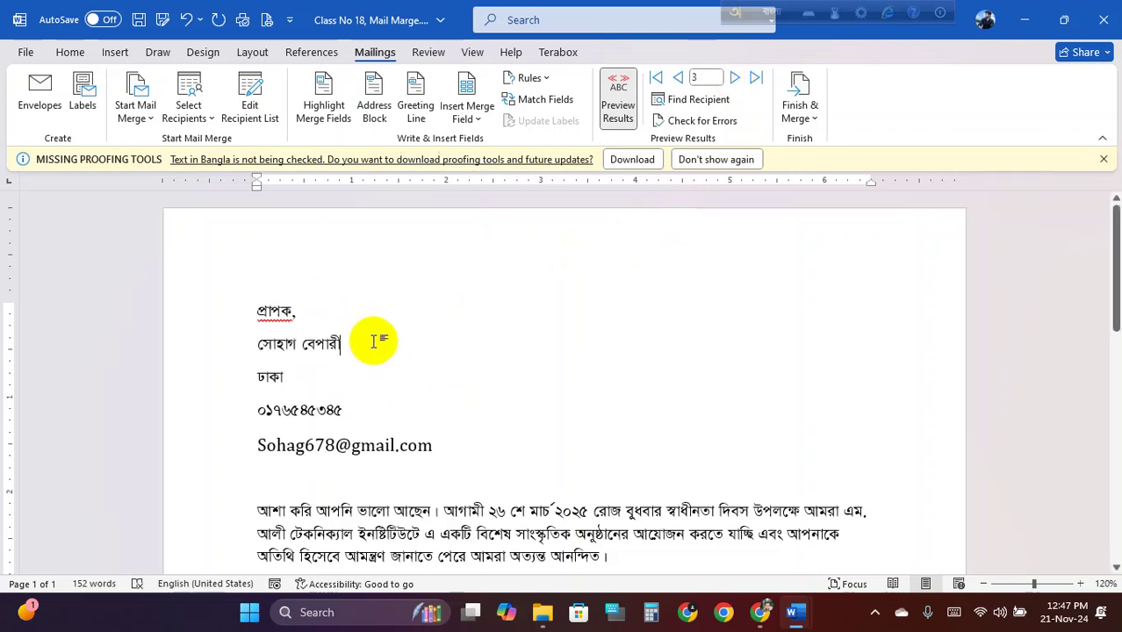
pyautogui.click(676, 79)
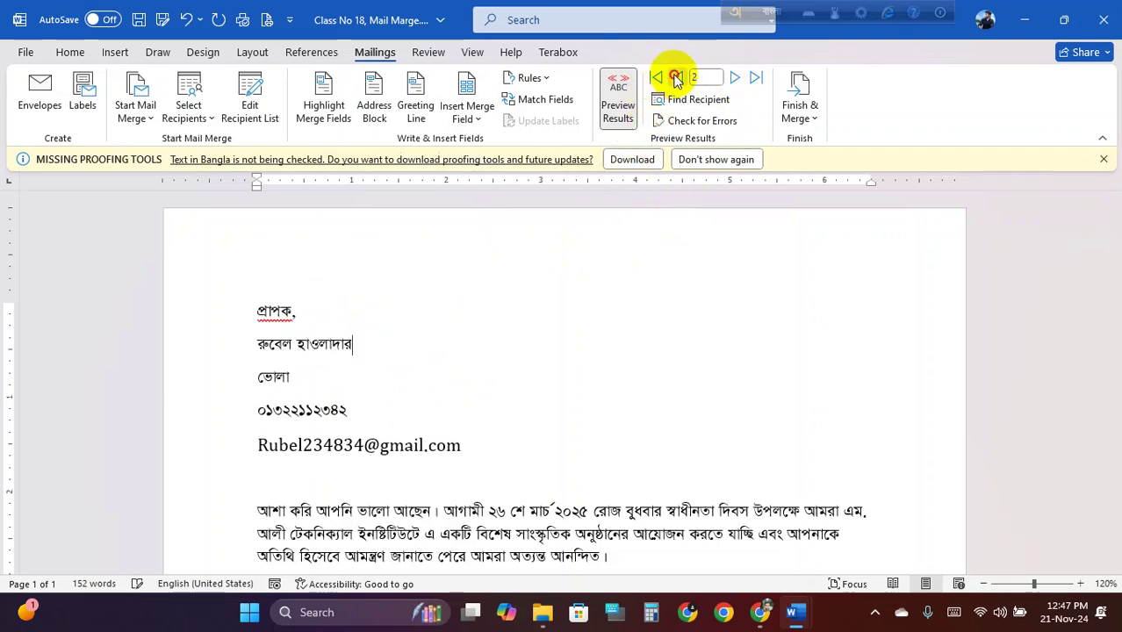
pyautogui.click(678, 80)
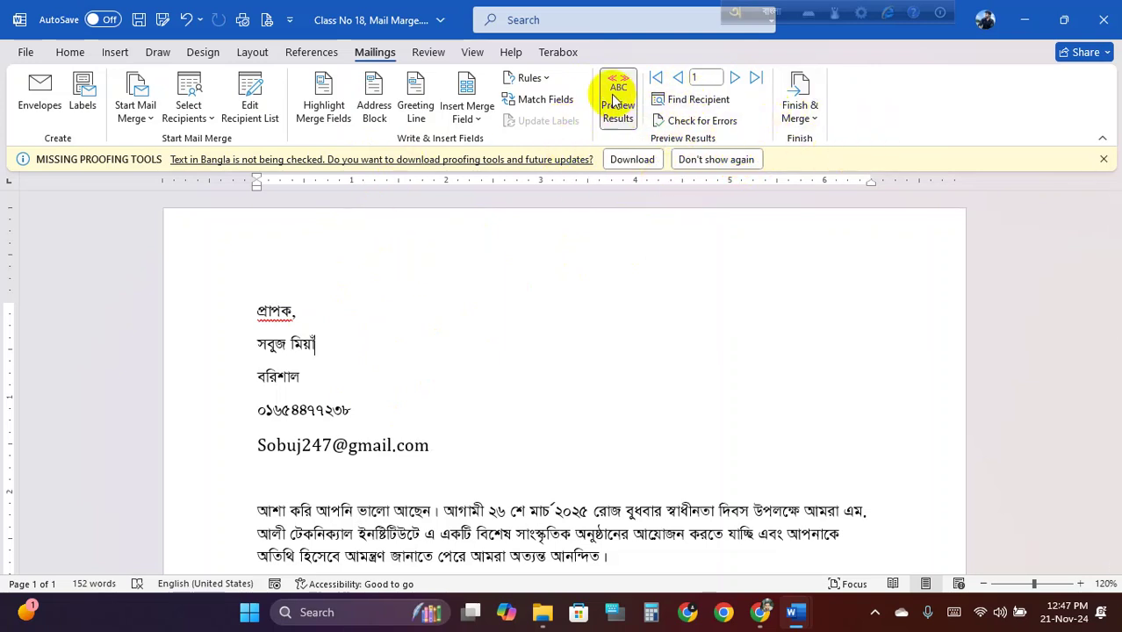
# Save the first recipient's merged letter as 1.pdf in the Word folder
pyautogui.click(23, 51)
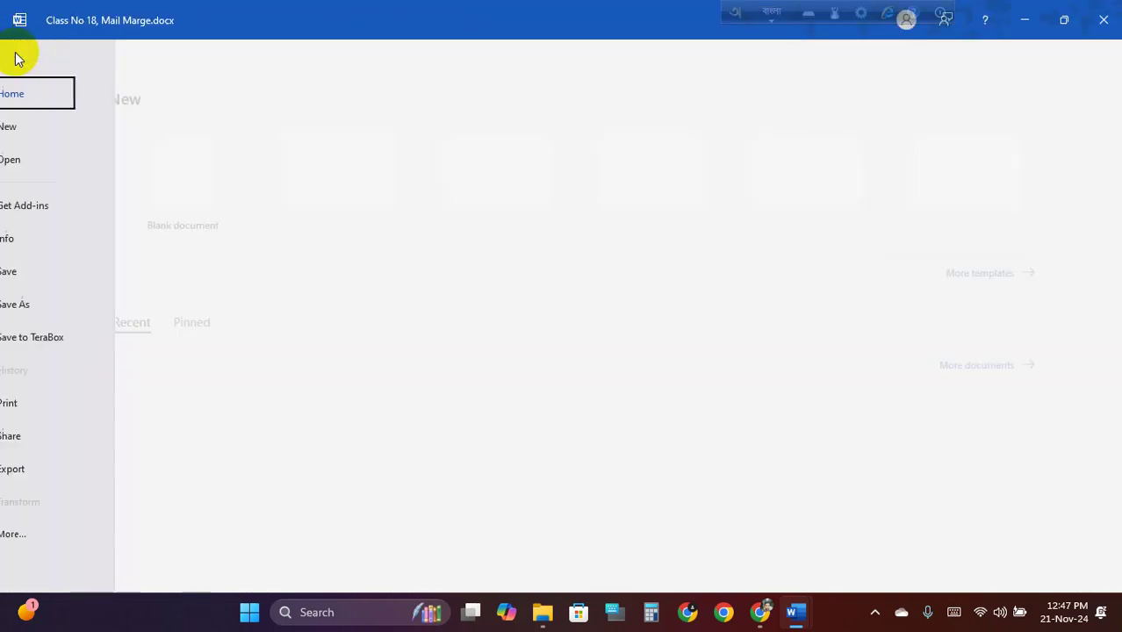
pyautogui.click(60, 305)
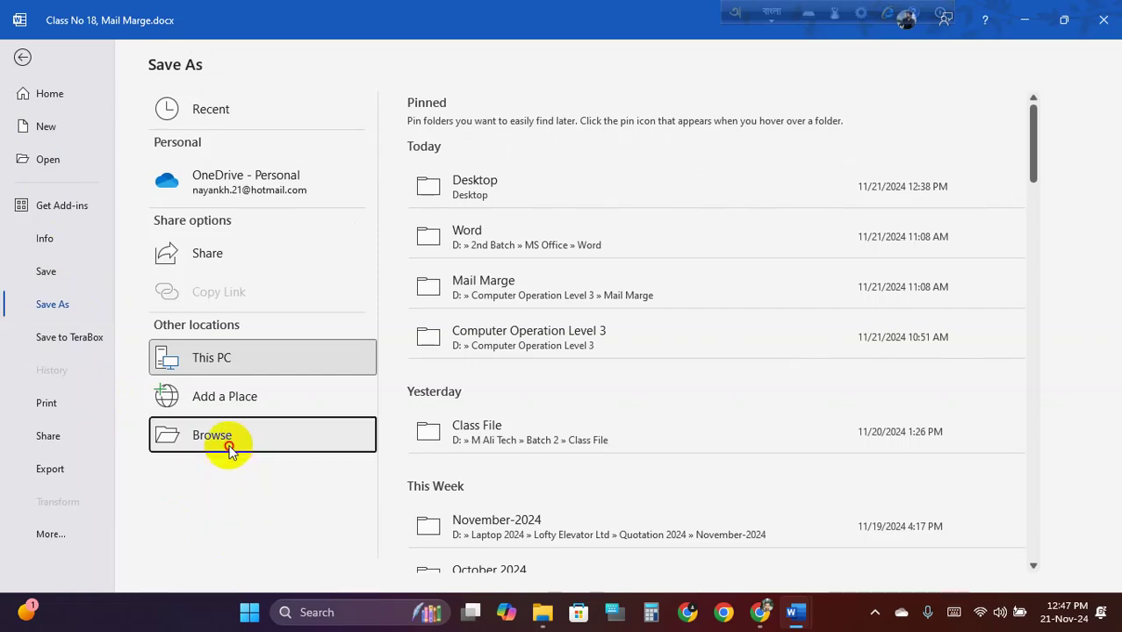
pyautogui.click(225, 447)
pyautogui.click(307, 433)
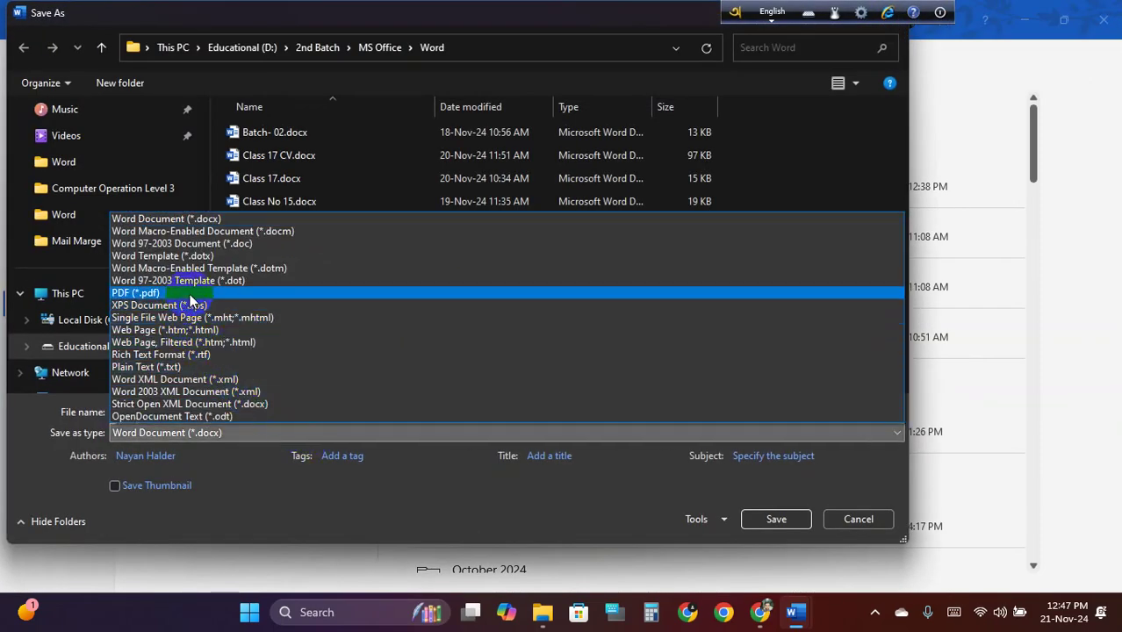
pyautogui.click(190, 293)
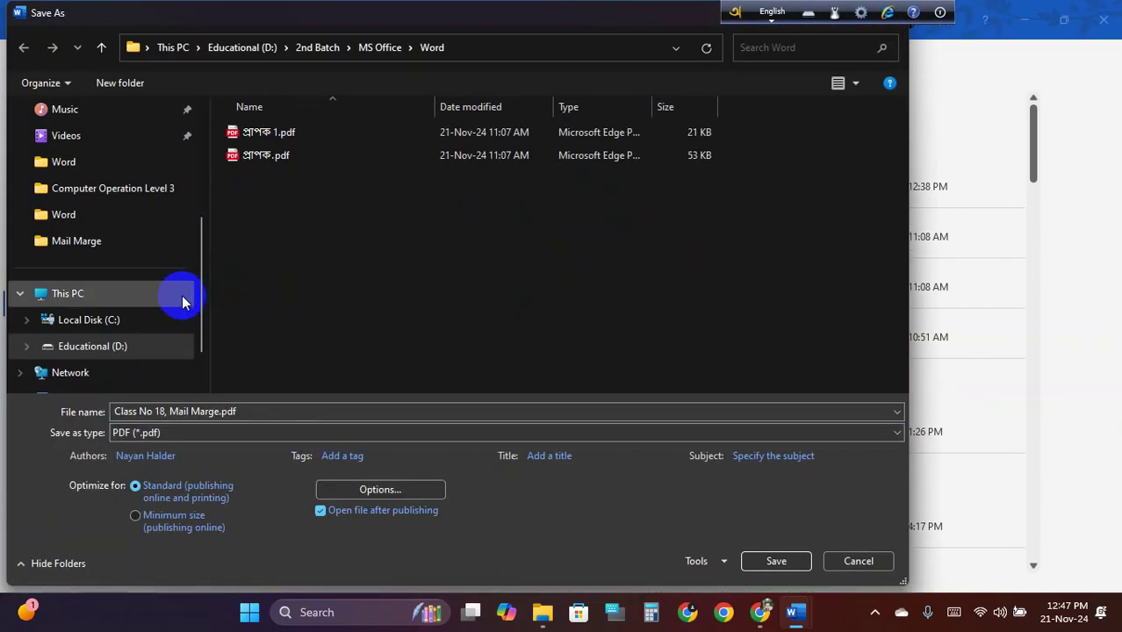
pyautogui.click(218, 413)
pyautogui.moveTo(230, 411); pyautogui.dragTo(111, 410)
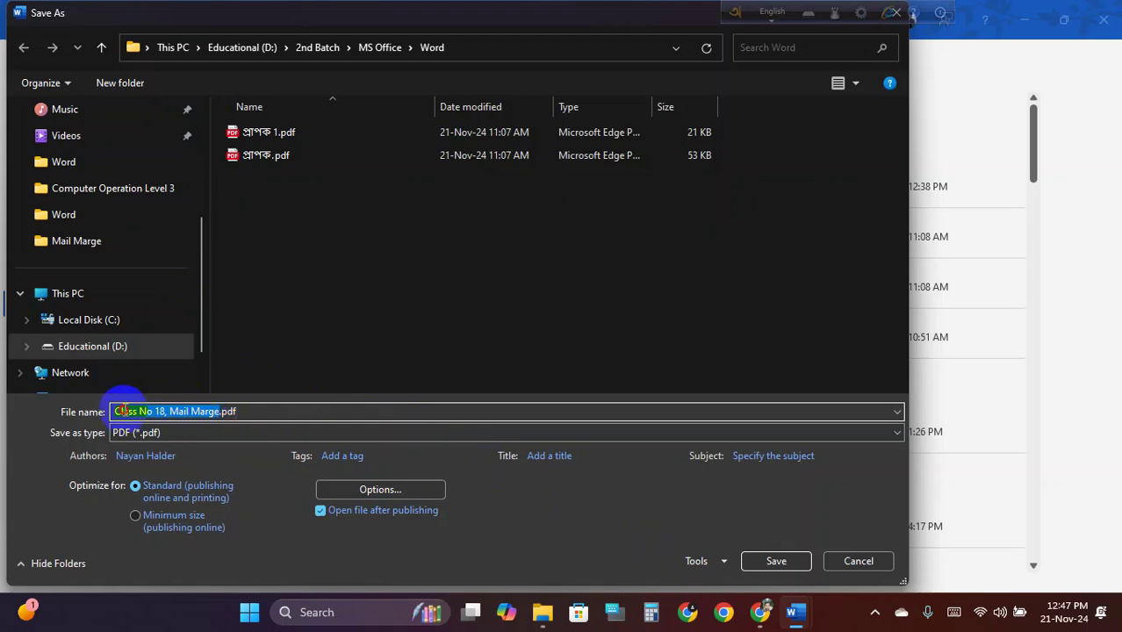
pyautogui.write('1')
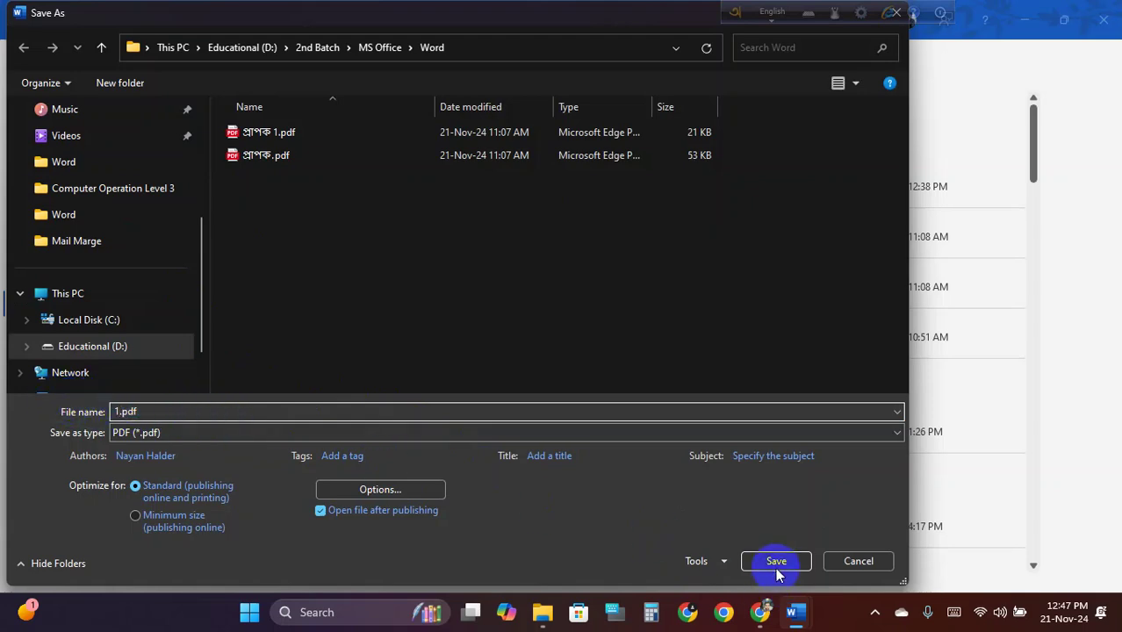
pyautogui.click(777, 562)
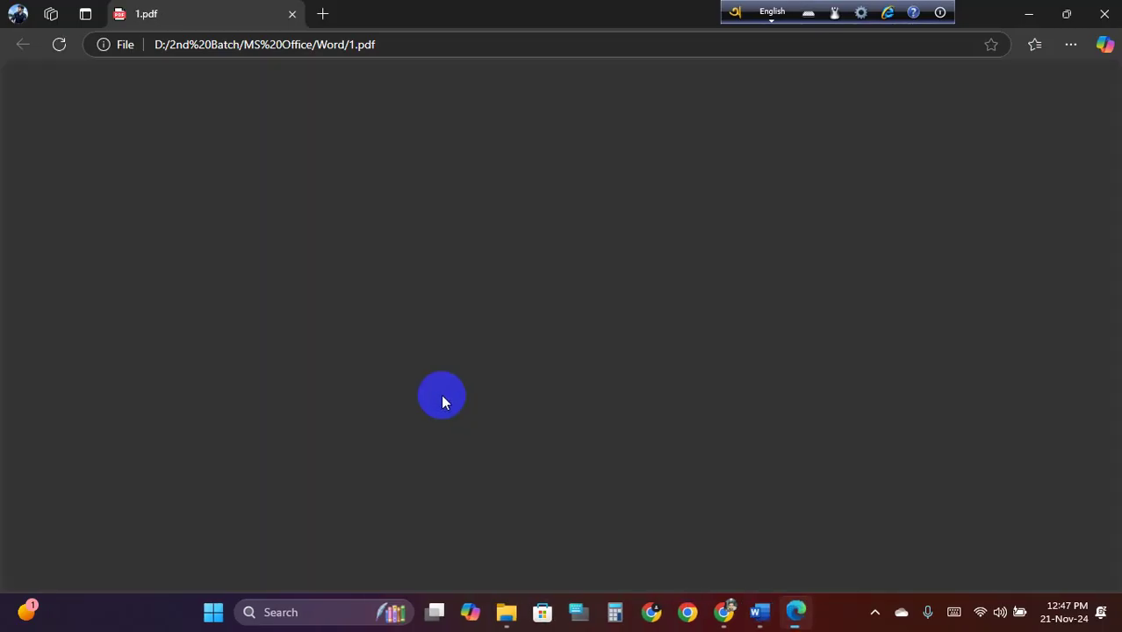
# Review 1.pdf in Edge, then close it to return to the letter
pyautogui.scroll(-5, 431, 302)
pyautogui.scroll(3, 459, 346)
pyautogui.scroll(3, 466, 350)
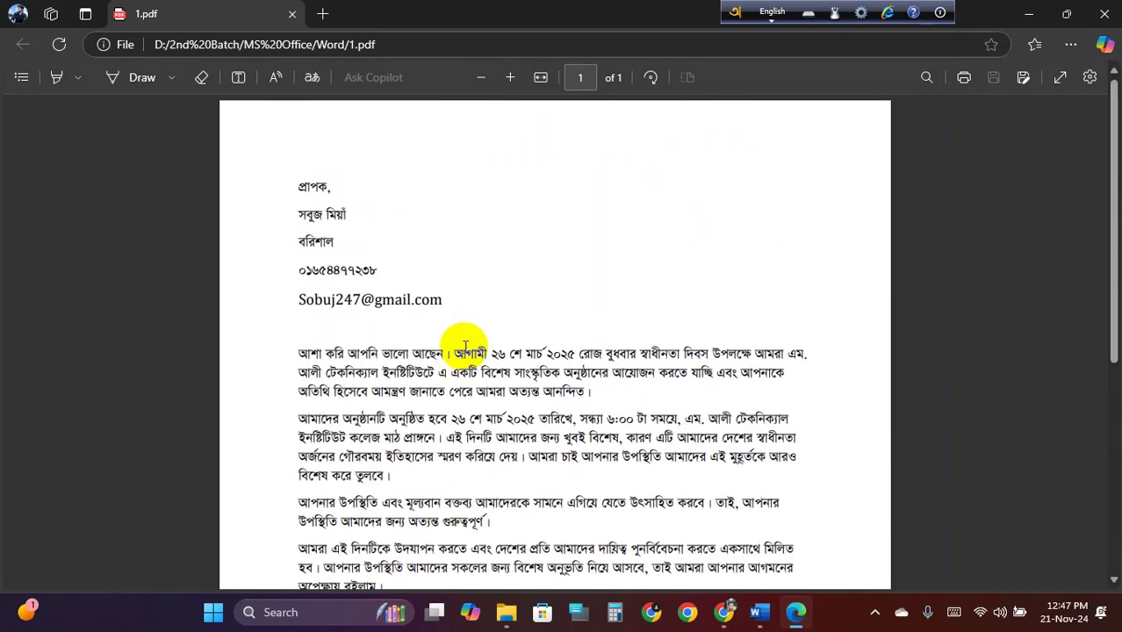
pyautogui.click(294, 16)
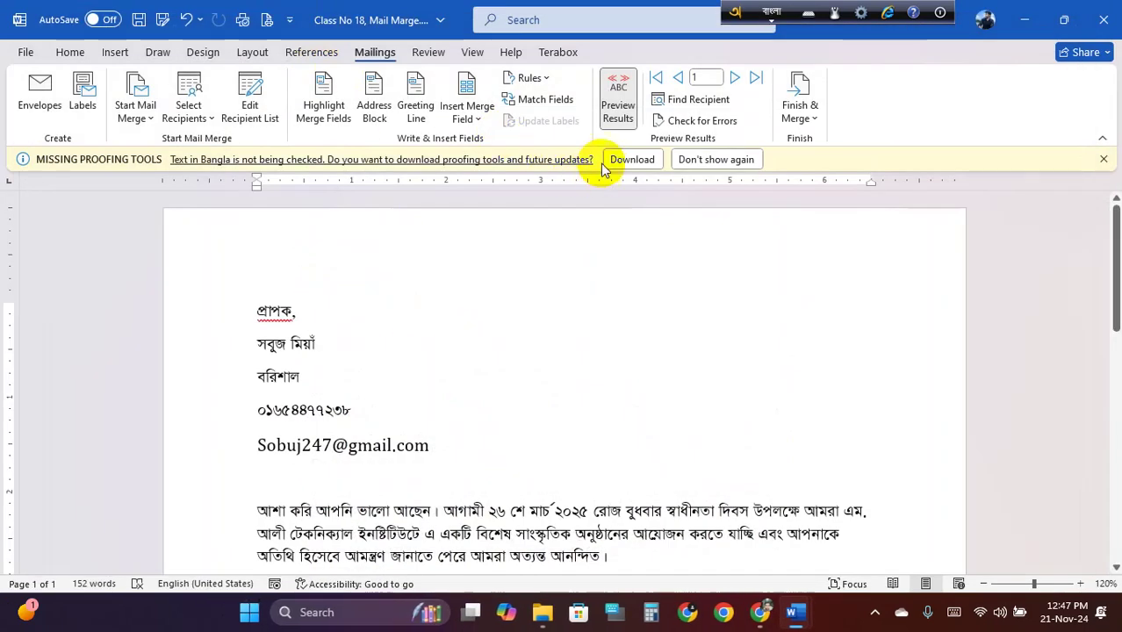
# Preview the second recipient, save that letter as 2.pdf, and check the PDF
pyautogui.click(736, 79)
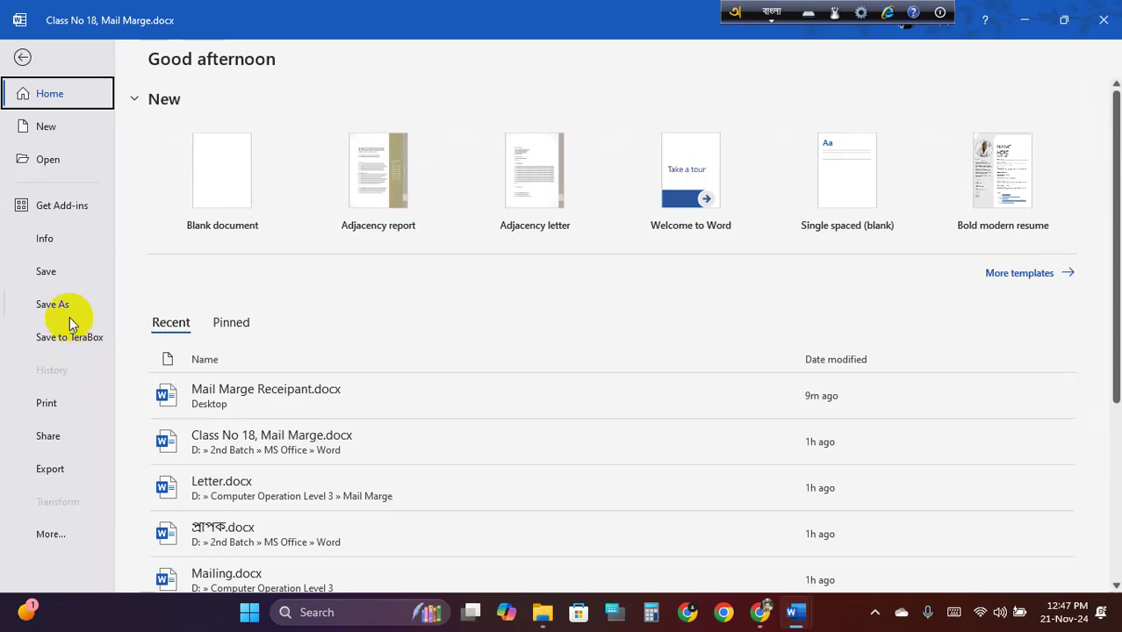
pyautogui.click(69, 312)
pyautogui.click(268, 443)
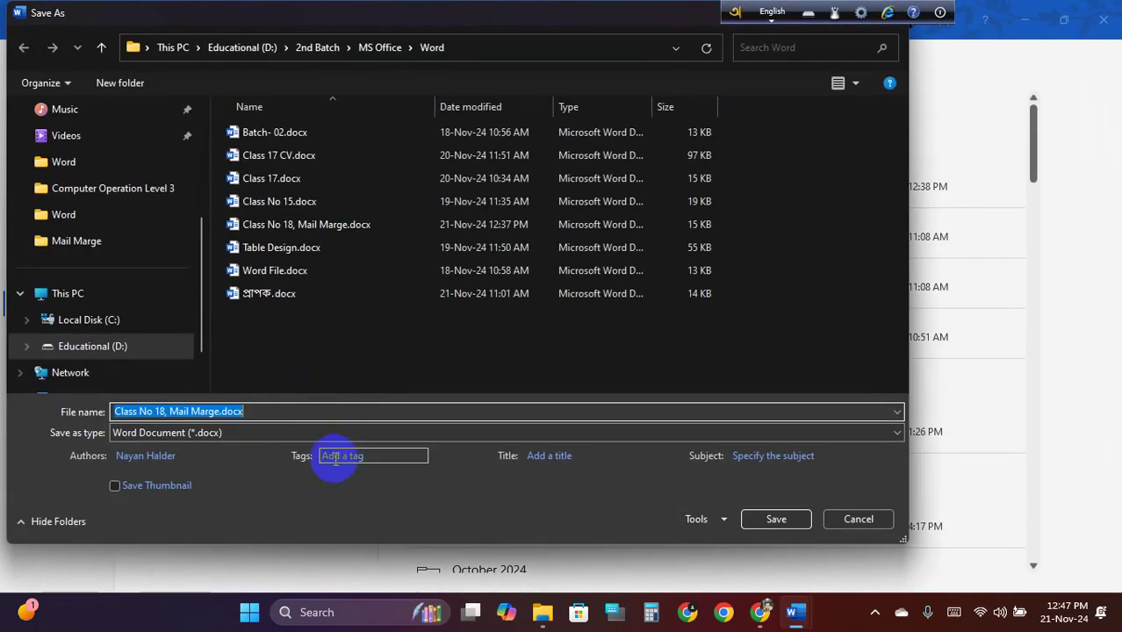
pyautogui.click(320, 434)
pyautogui.click(187, 302)
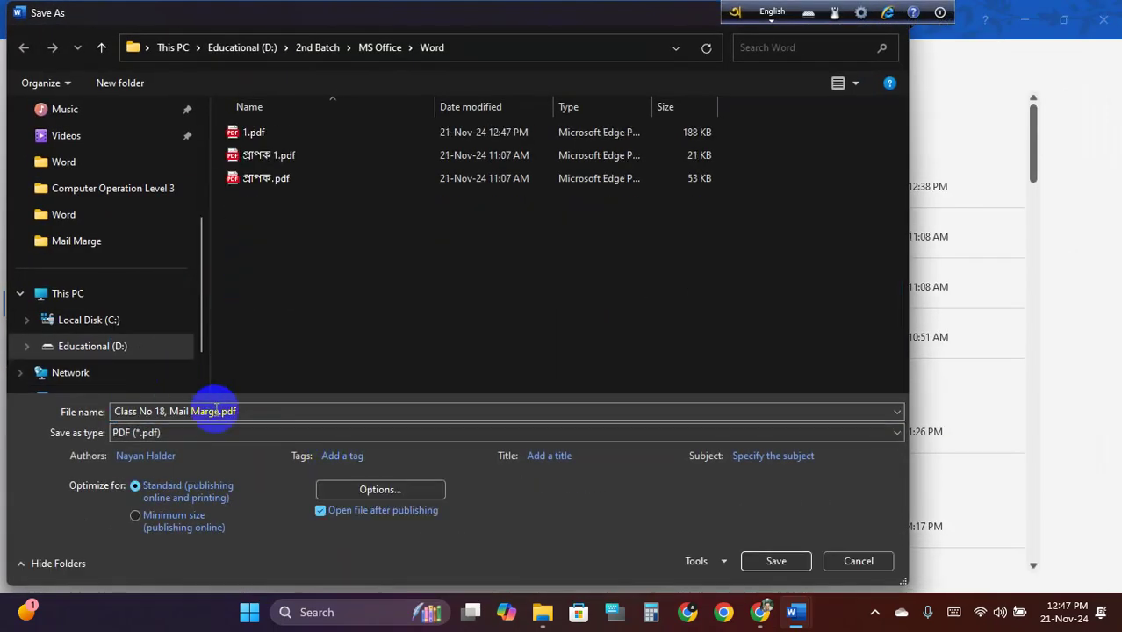
pyautogui.tripleClick(186, 411)
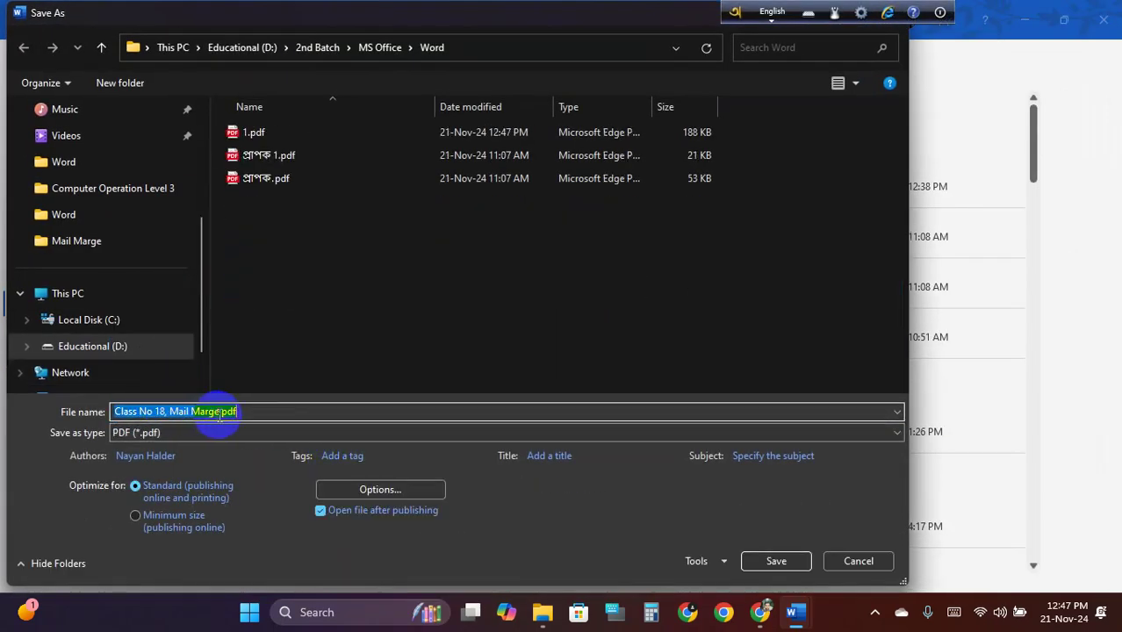
pyautogui.moveTo(220, 412); pyautogui.dragTo(170, 412)
pyautogui.write('2')
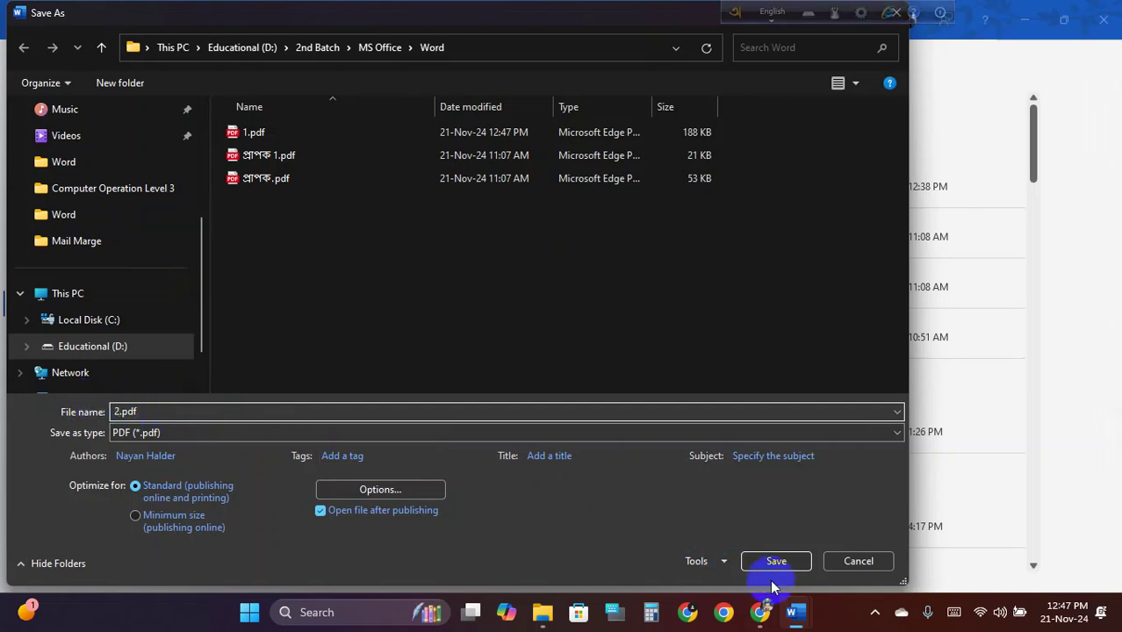
pyautogui.click(770, 563)
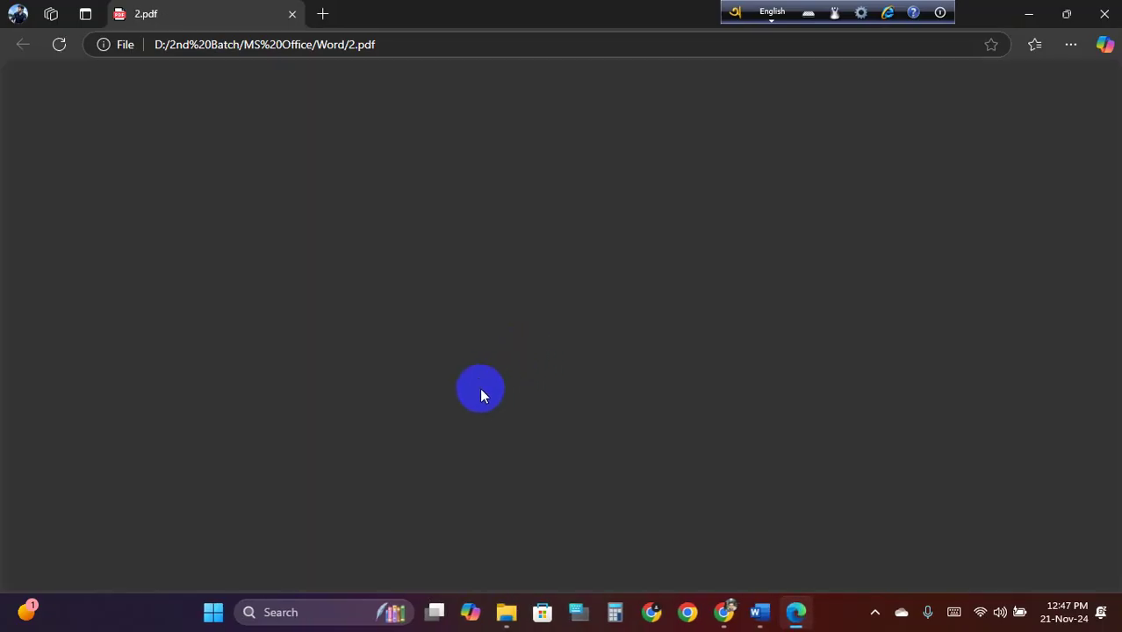
pyautogui.scroll(2, 489, 393)
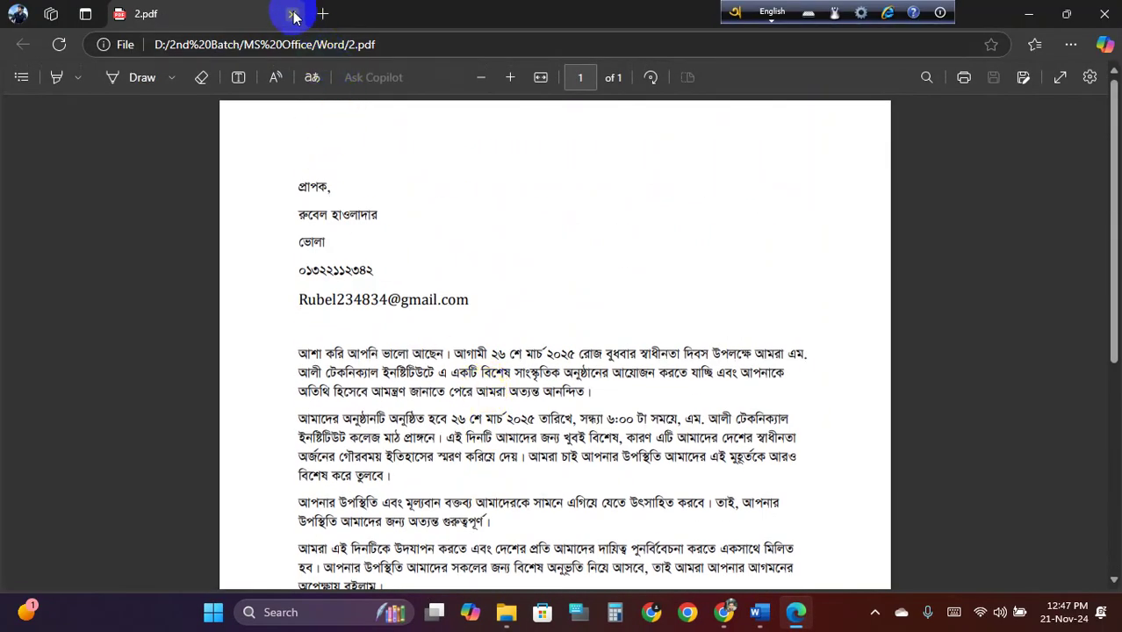
pyautogui.click(293, 14)
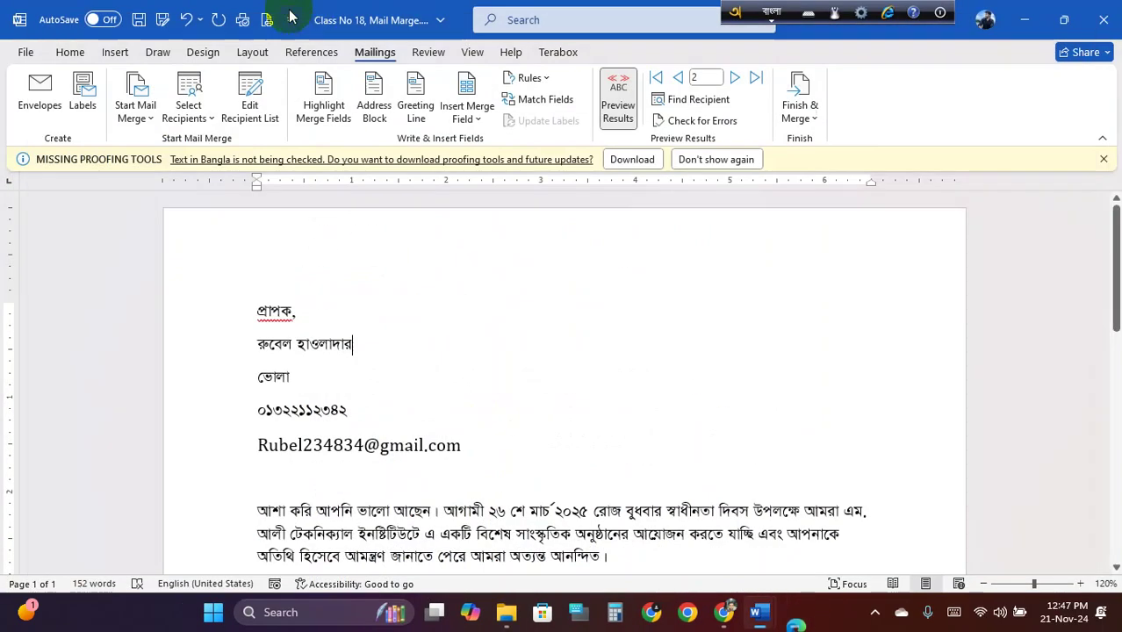
# Advance to the third recipient, export that letter as 3.pdf, and review it in Edge
pyautogui.click(734, 78)
pyautogui.click(25, 52)
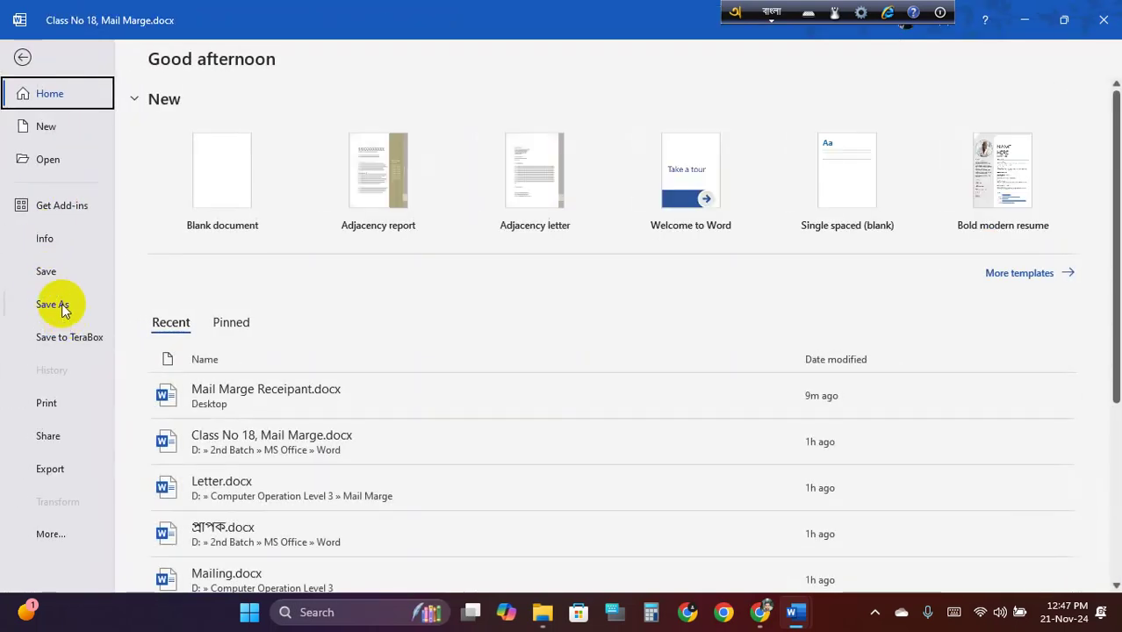
pyautogui.click(53, 303)
pyautogui.click(224, 444)
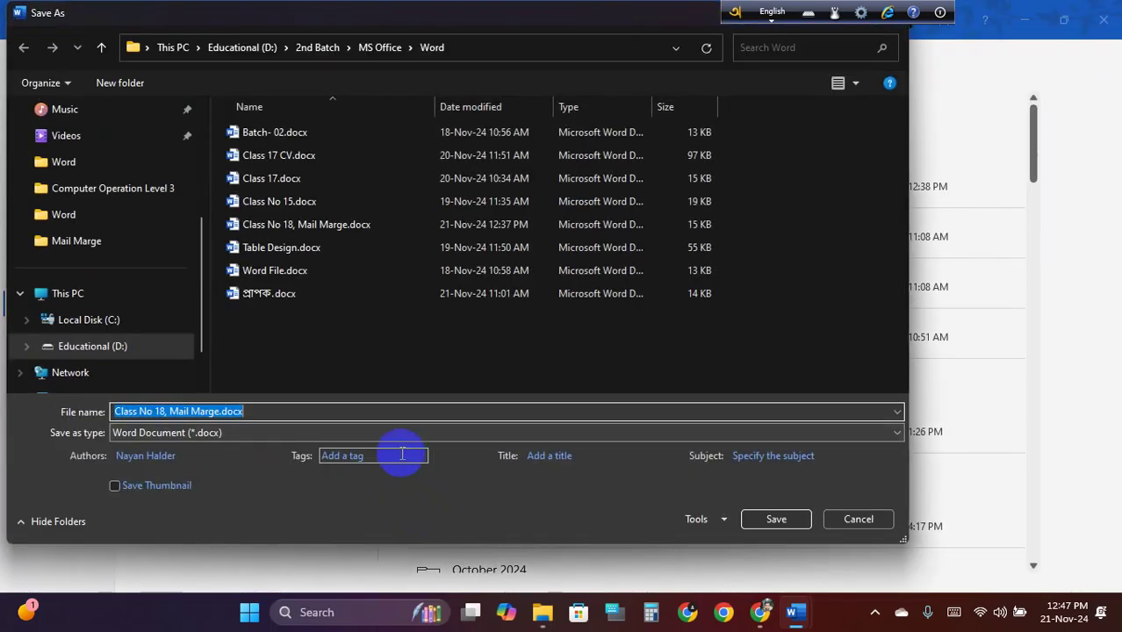
pyautogui.click(388, 435)
pyautogui.click(171, 293)
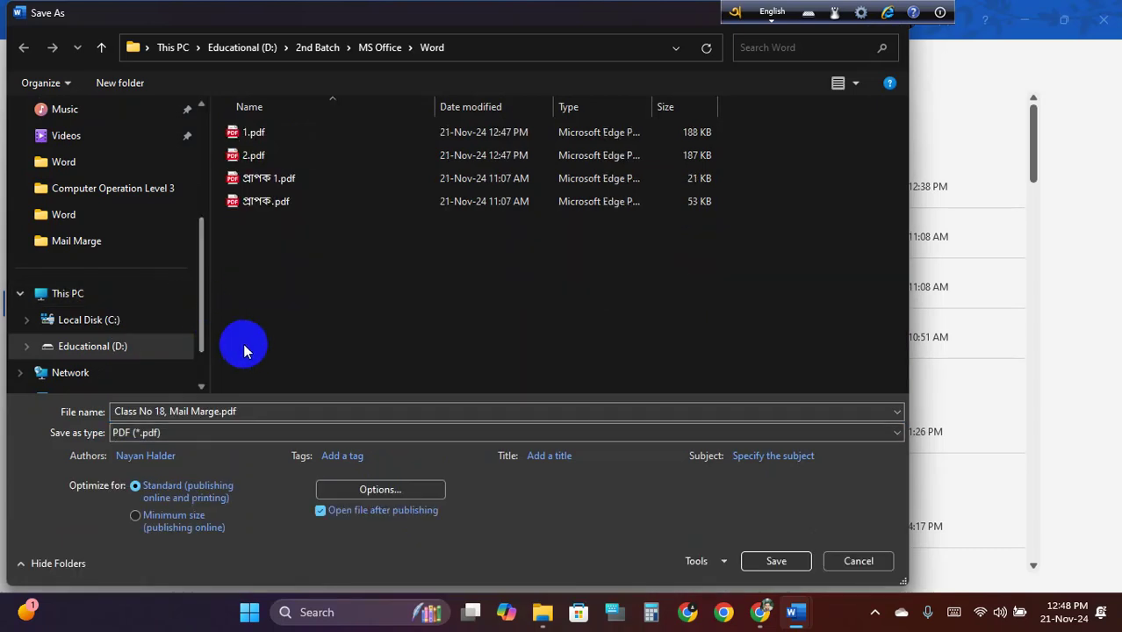
pyautogui.click(214, 411)
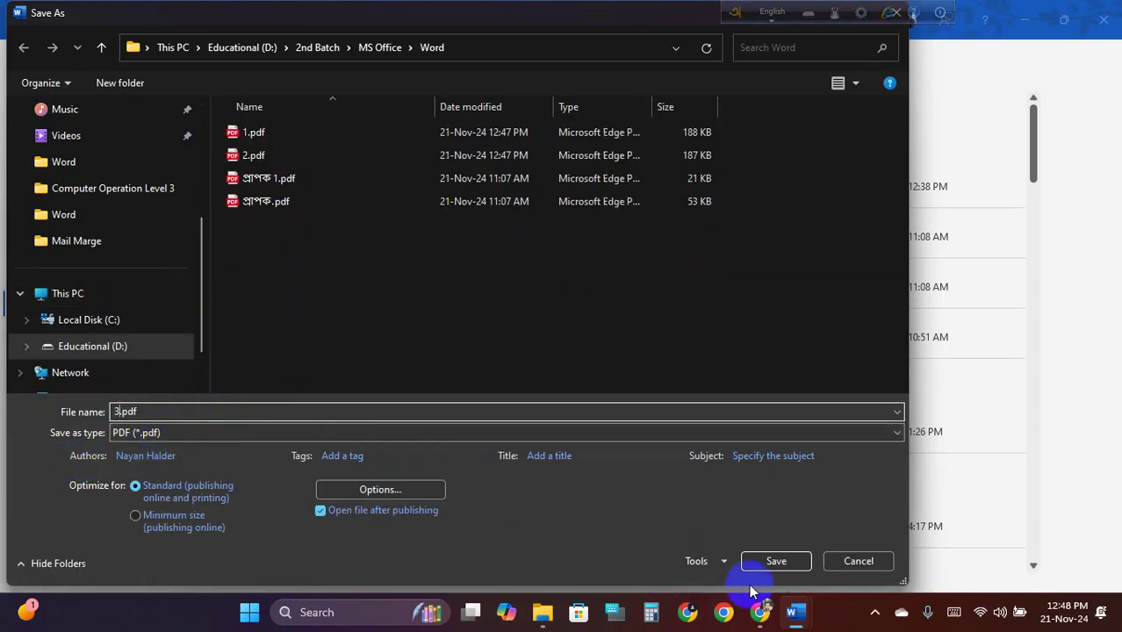
pyautogui.click(778, 561)
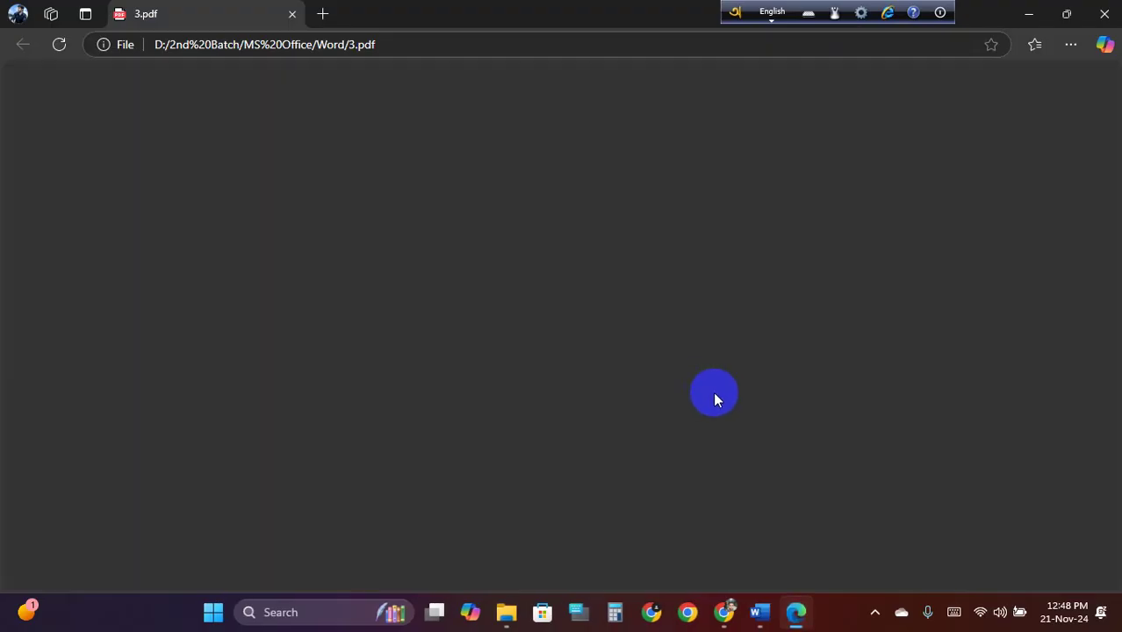
pyautogui.scroll(-3, 641, 307)
pyautogui.scroll(3, 776, 407)
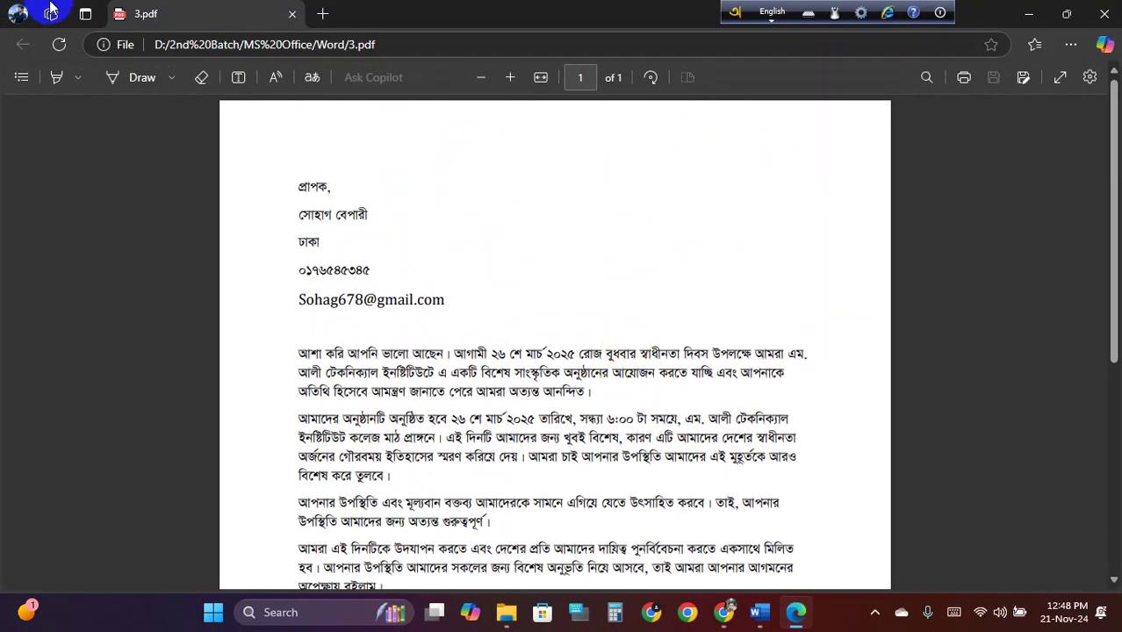
pyautogui.click(292, 13)
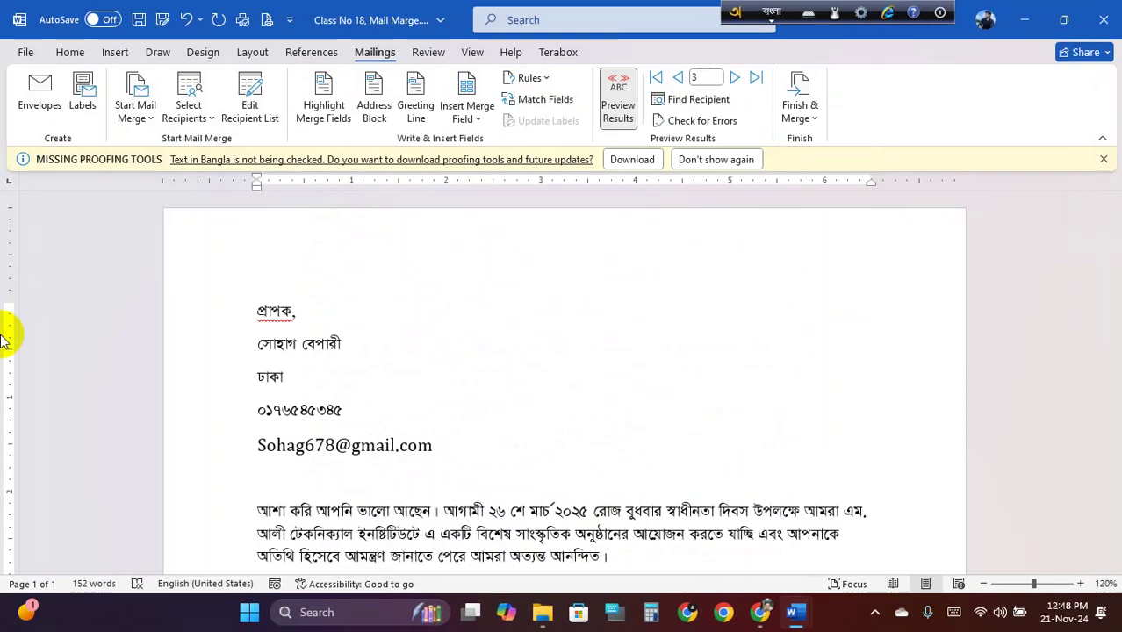
# Open the Word folder in File Explorer, refresh it, and select 1.pdf, 2.pdf and 3.pdf
pyautogui.click(1030, 14)
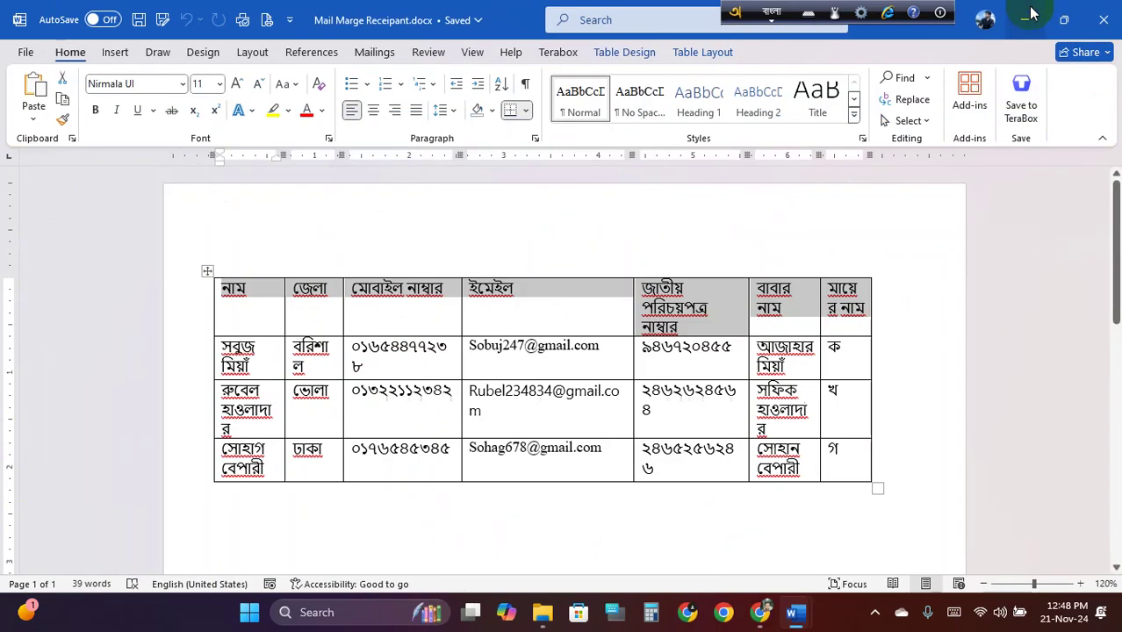
pyautogui.click(1102, 13)
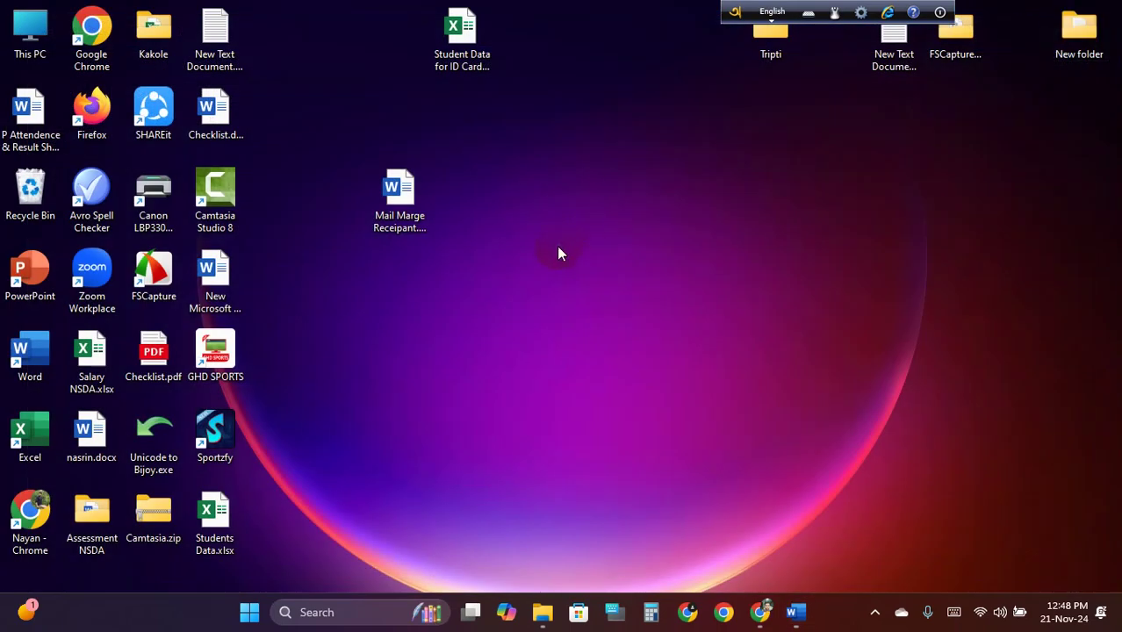
pyautogui.click(552, 612)
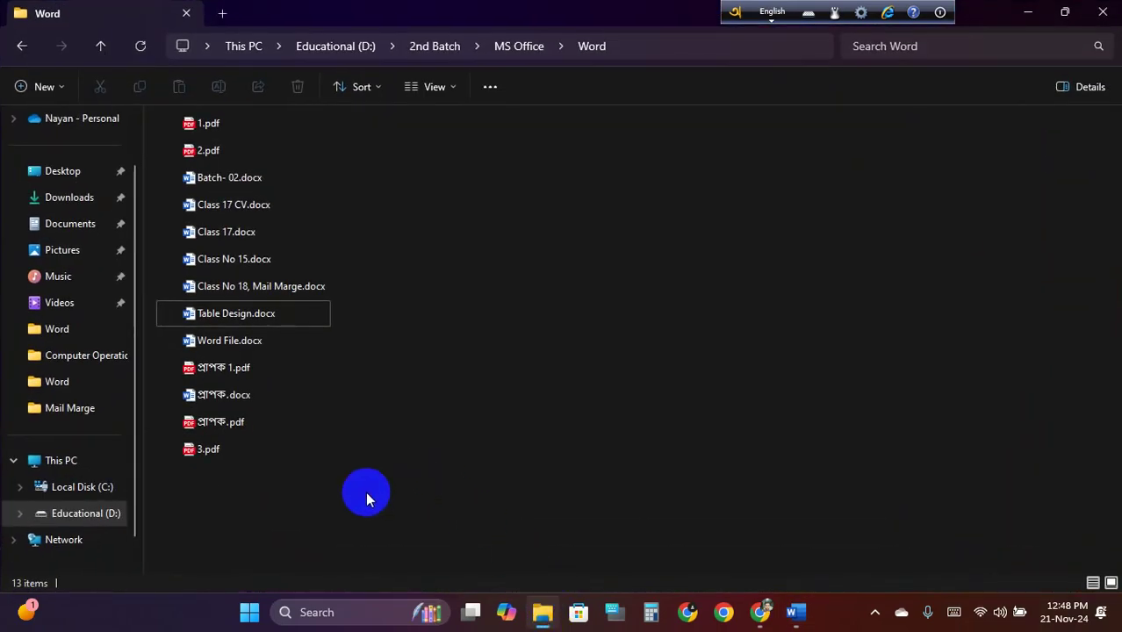
pyautogui.rightClick(484, 214)
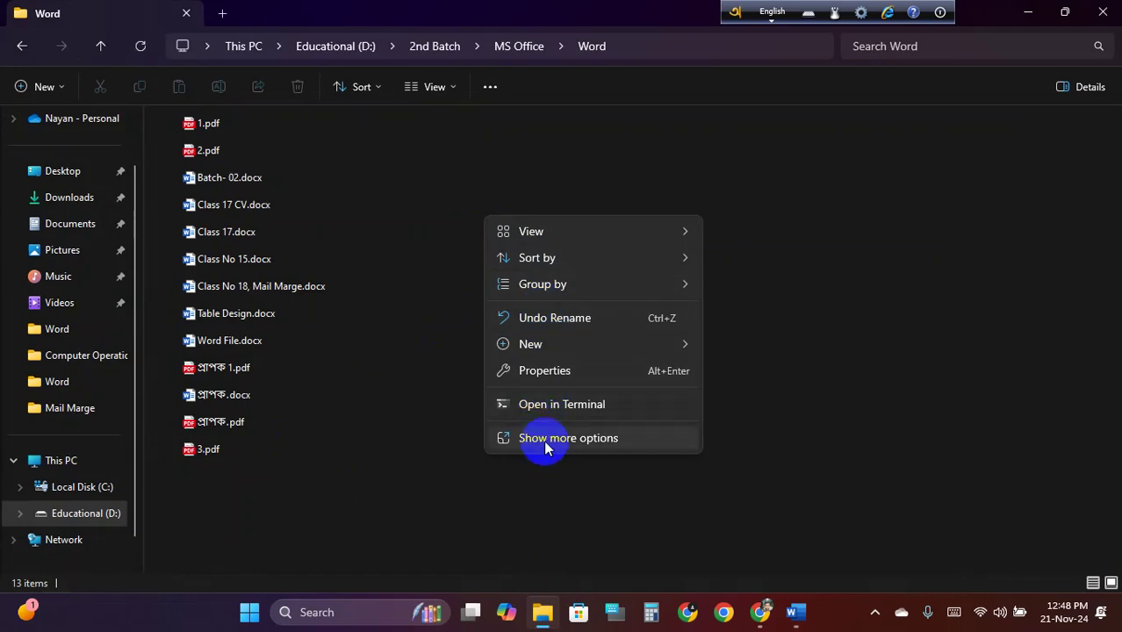
pyautogui.click(545, 441)
pyautogui.click(540, 280)
pyautogui.moveTo(167, 128); pyautogui.dragTo(230, 180)
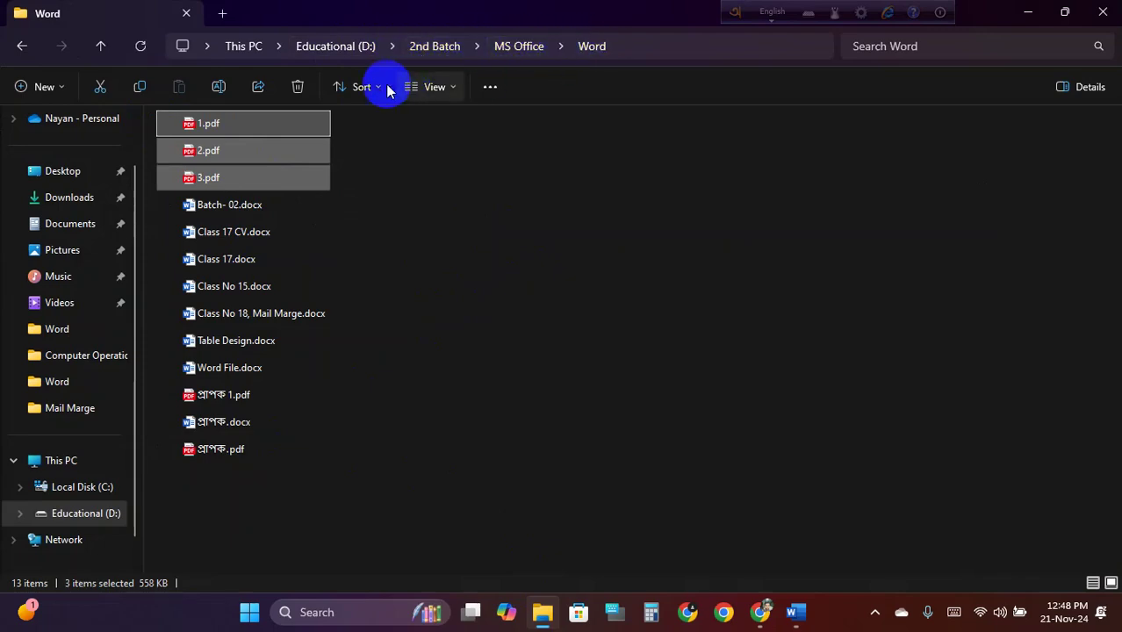
# Open 1.pdf to check it, close Explorer, and bring back the mail-merge letter
pyautogui.doubleClick(272, 115)
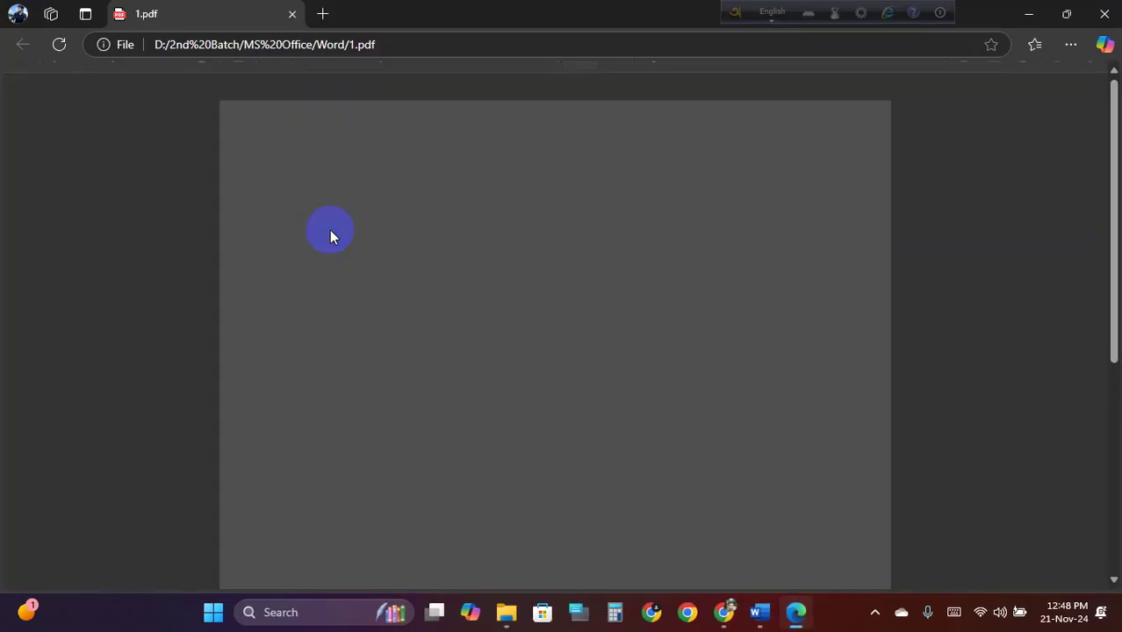
pyautogui.scroll(2, 329, 230)
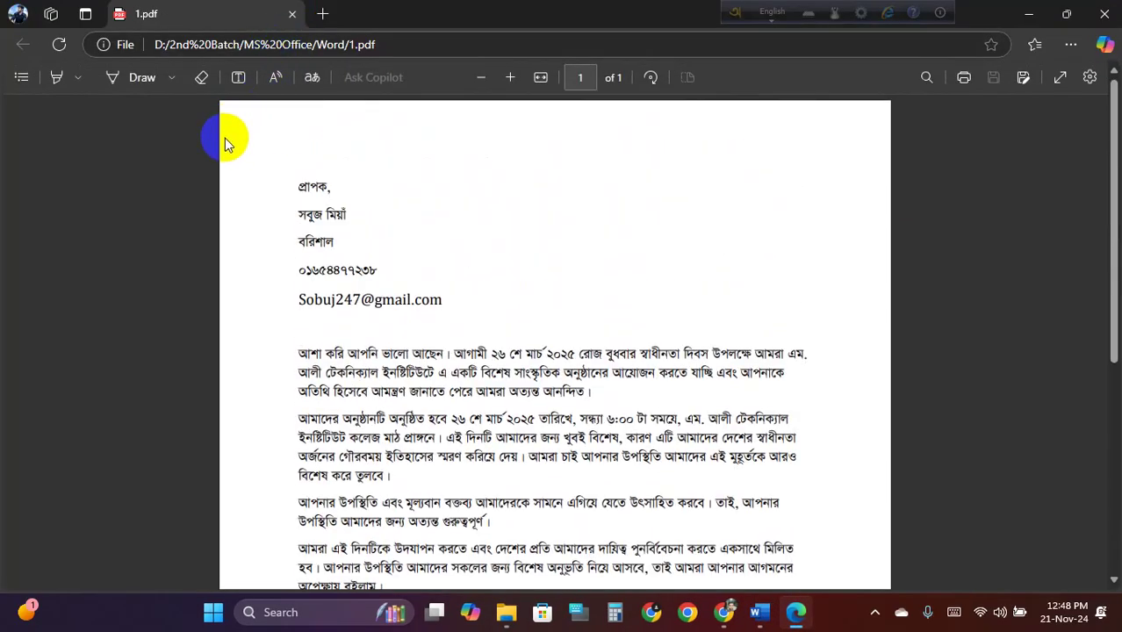
pyautogui.click(292, 14)
pyautogui.click(211, 149)
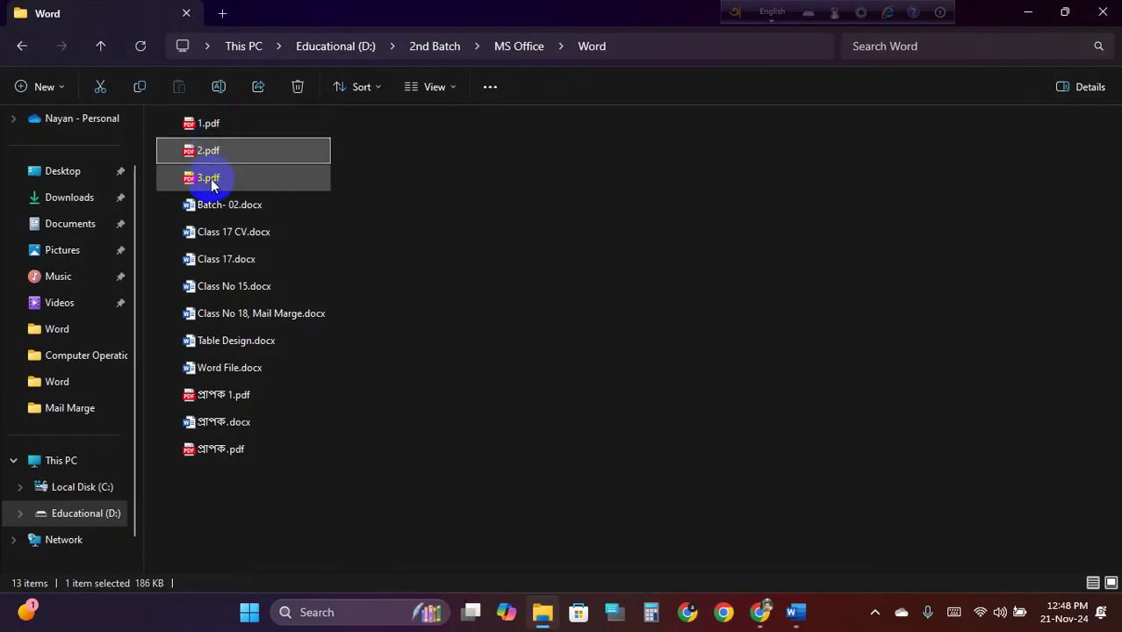
pyautogui.click(215, 179)
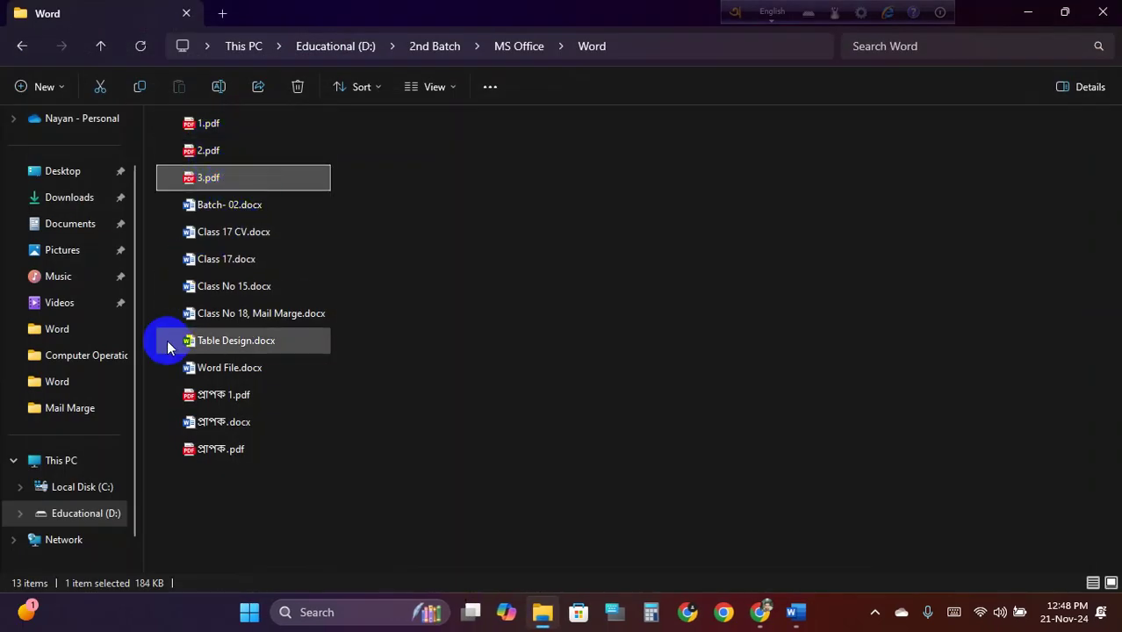
pyautogui.click(1103, 12)
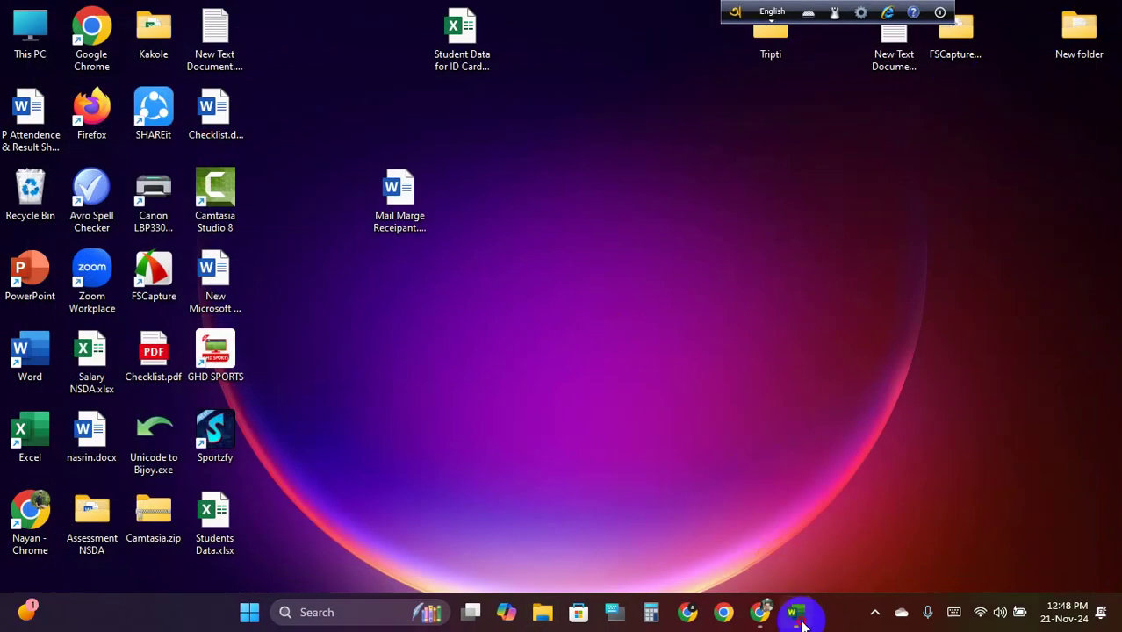
pyautogui.click(799, 615)
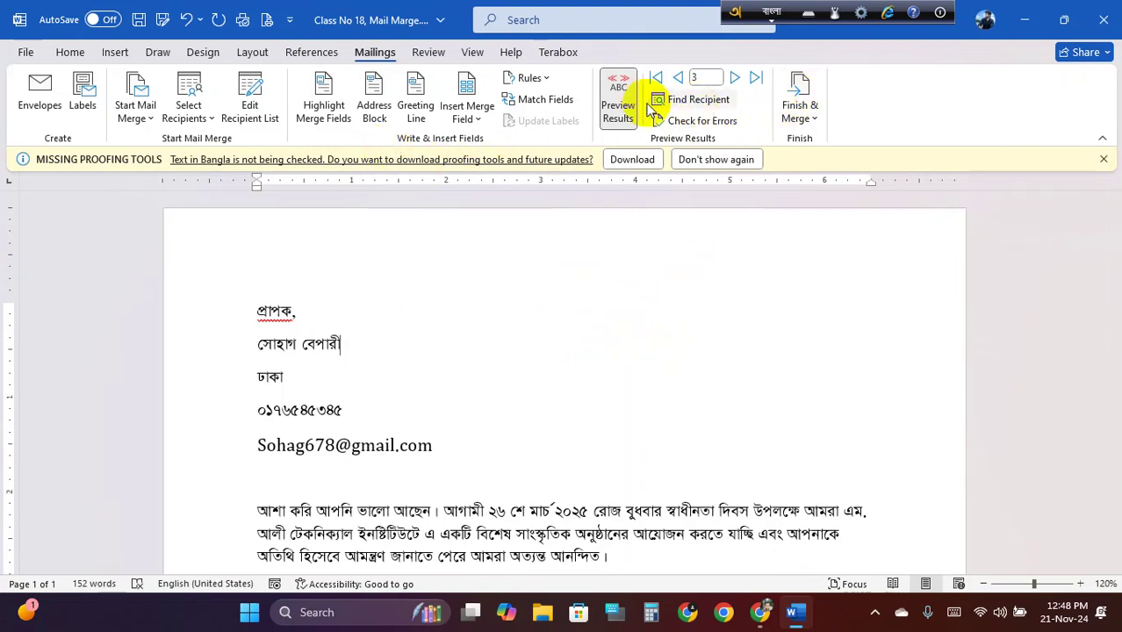
# Merge all records into individual editable letters (Letters1) and scroll through the three pages
pyautogui.click(801, 107)
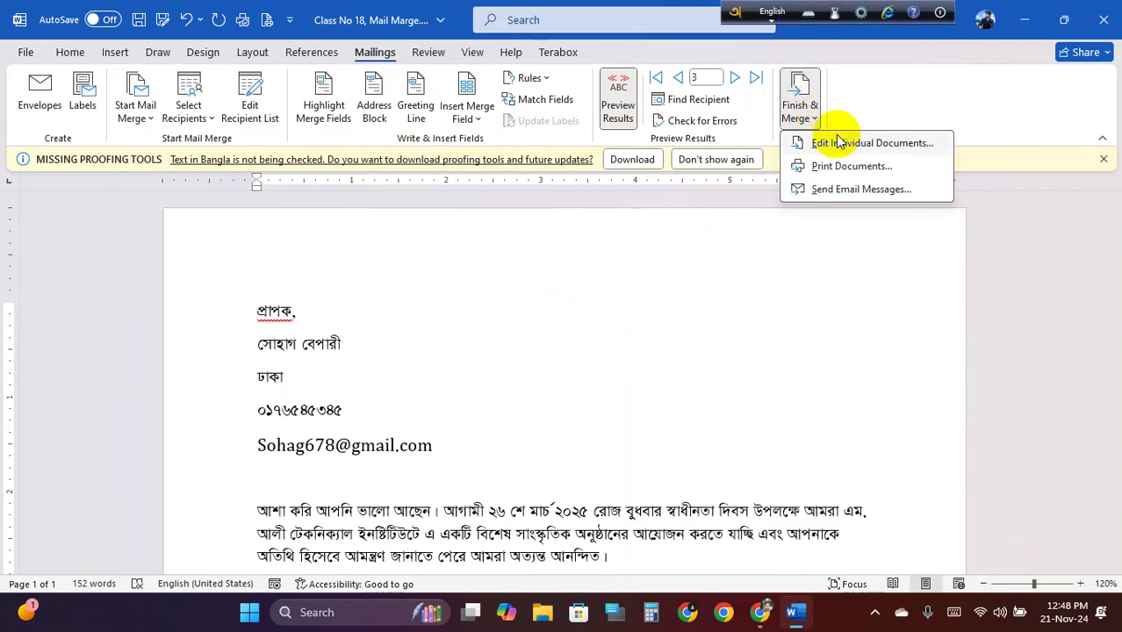
pyautogui.click(894, 143)
pyautogui.click(554, 335)
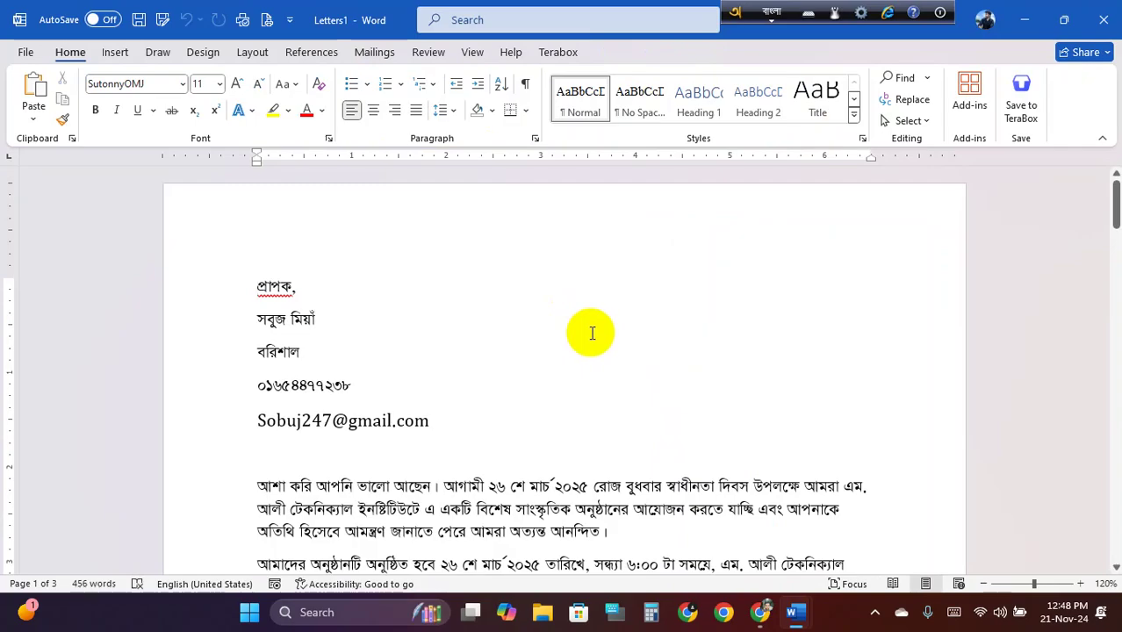
pyautogui.scroll(-20, 591, 333)
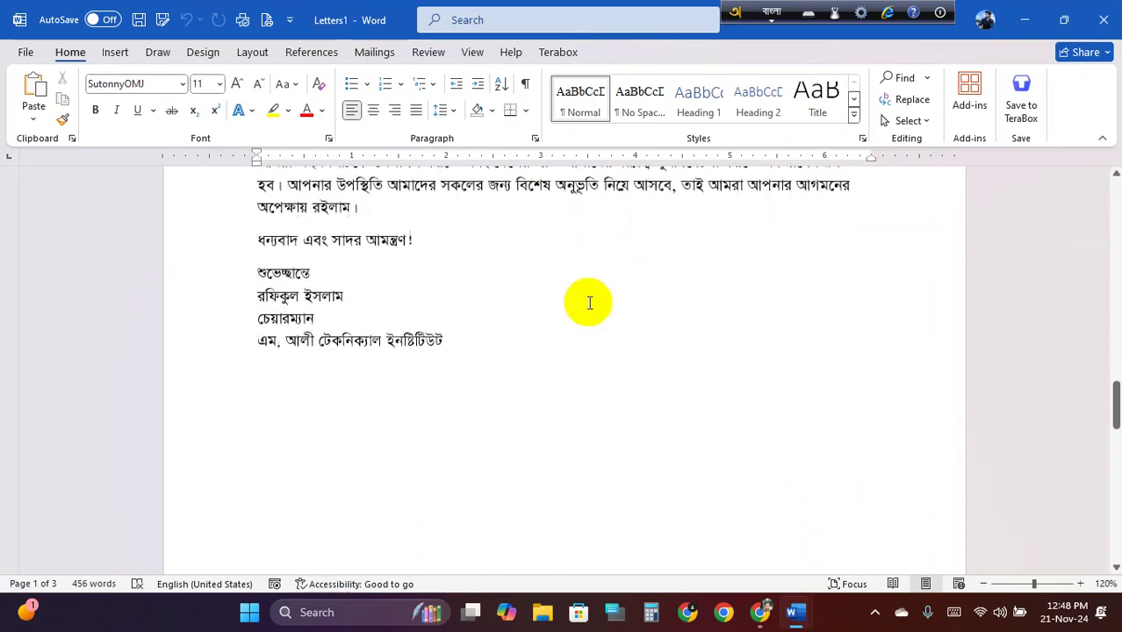
pyautogui.scroll(-15, 590, 303)
pyautogui.keyDown('ctrl'); pyautogui.scroll(-7, 588, 303); pyautogui.keyUp('ctrl')
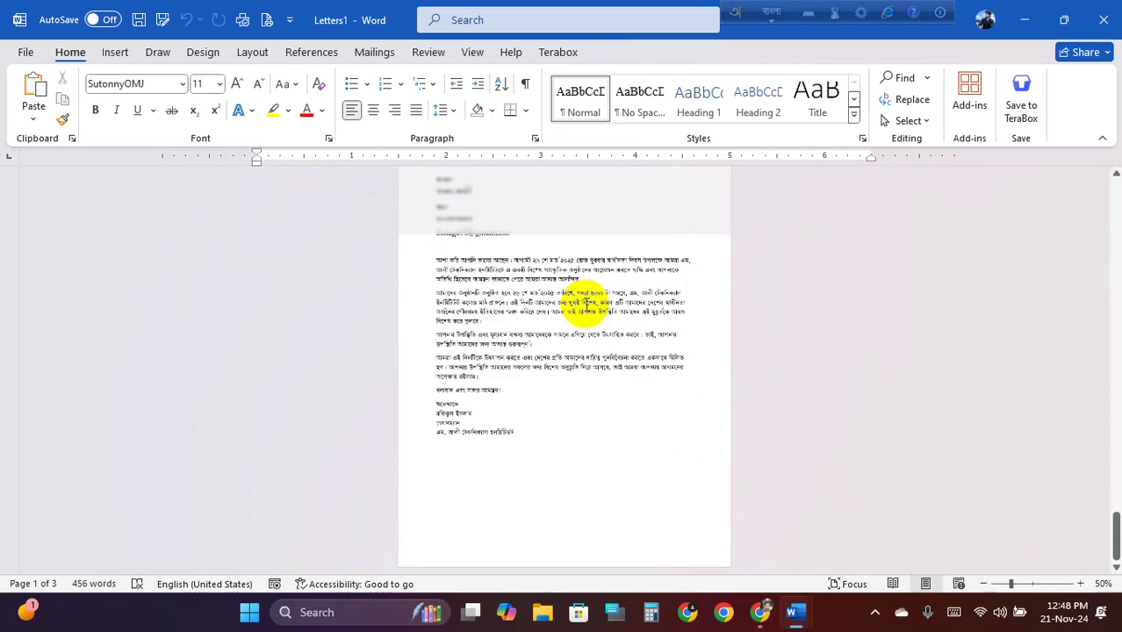
pyautogui.keyDown('ctrl'); pyautogui.scroll(1, 581, 308); pyautogui.keyUp('ctrl')
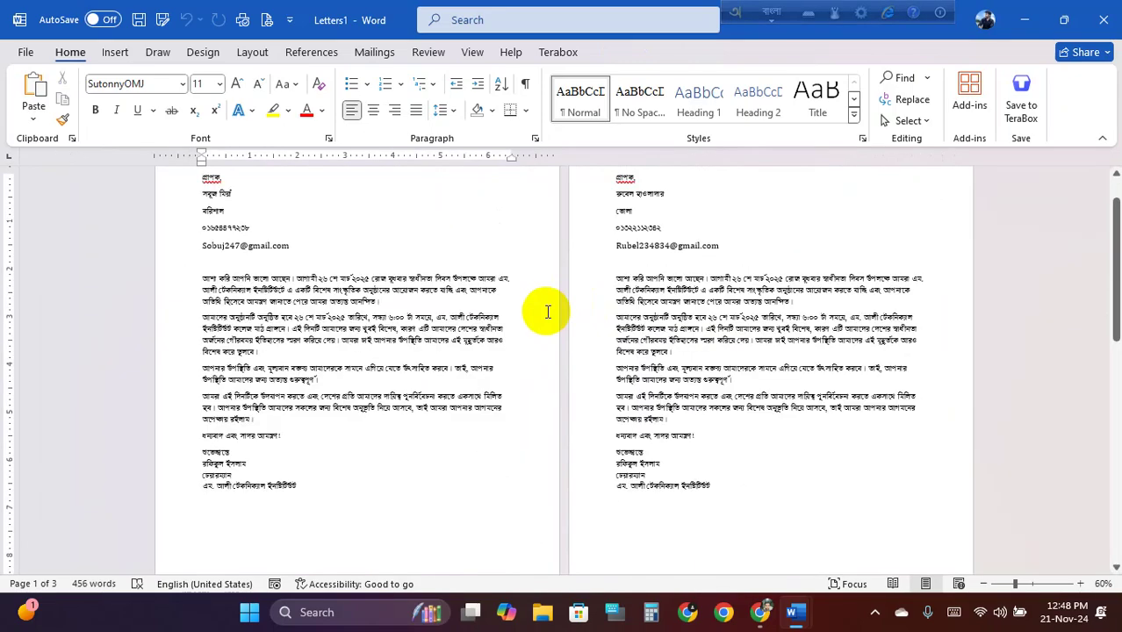
pyautogui.keyDown('ctrl'); pyautogui.scroll(-2, 547, 311); pyautogui.keyUp('ctrl')
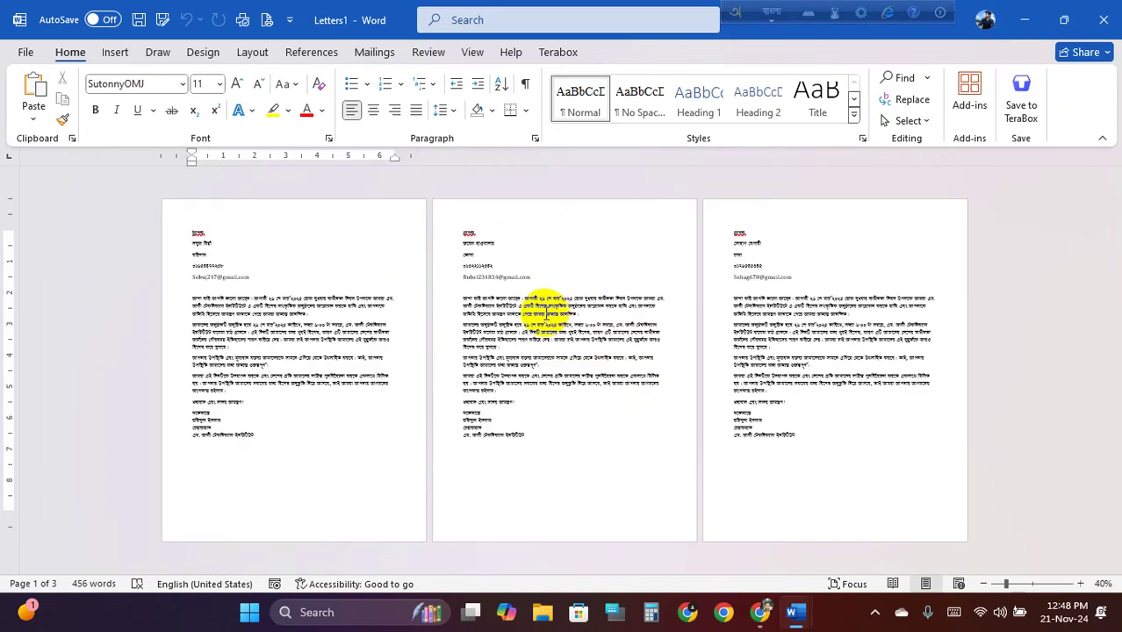
pyautogui.keyDown('ctrl'); pyautogui.scroll(1, 546, 311); pyautogui.keyUp('ctrl')
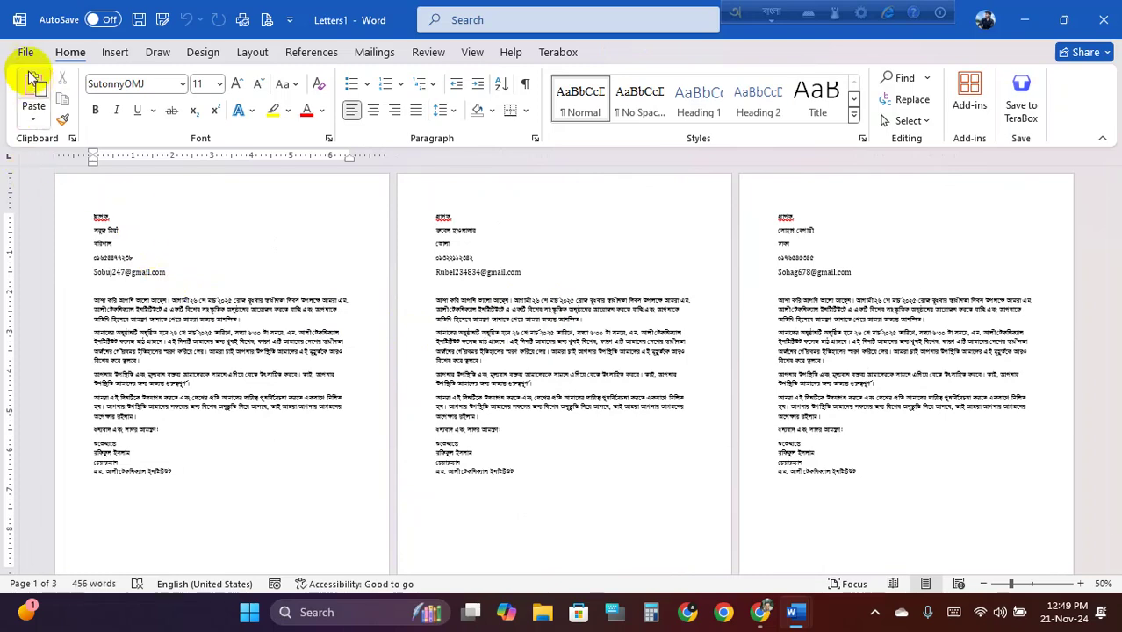
pyautogui.click(25, 52)
# Save a copy of Letters1 as a PDF named প্রাপক 1
pyautogui.click(54, 304)
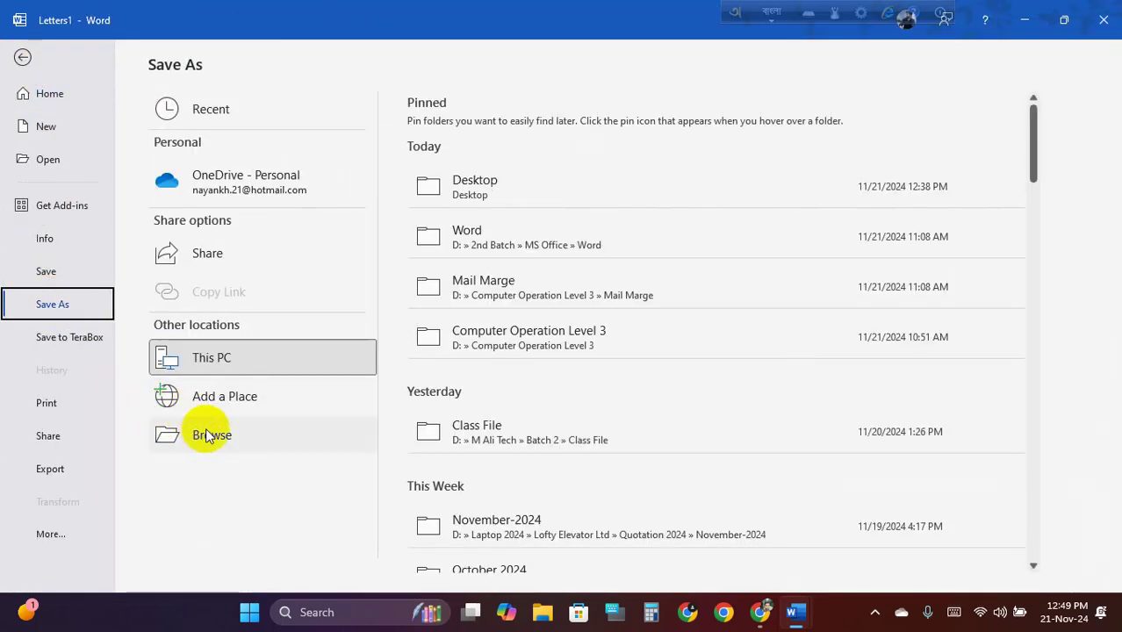
pyautogui.click(208, 437)
pyautogui.click(268, 432)
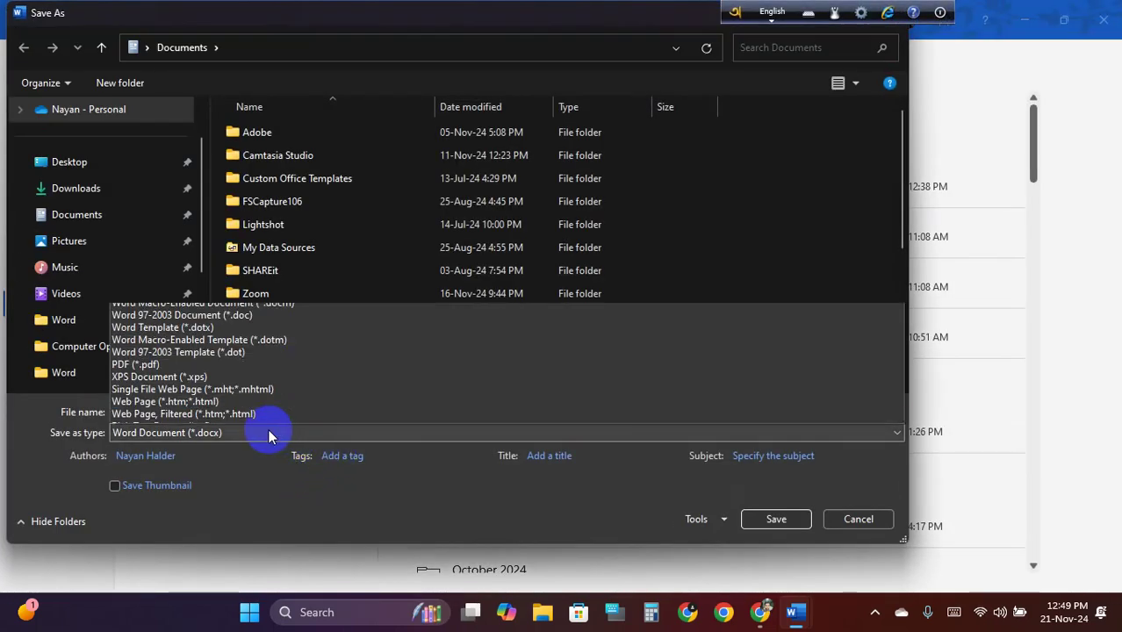
pyautogui.click(167, 303)
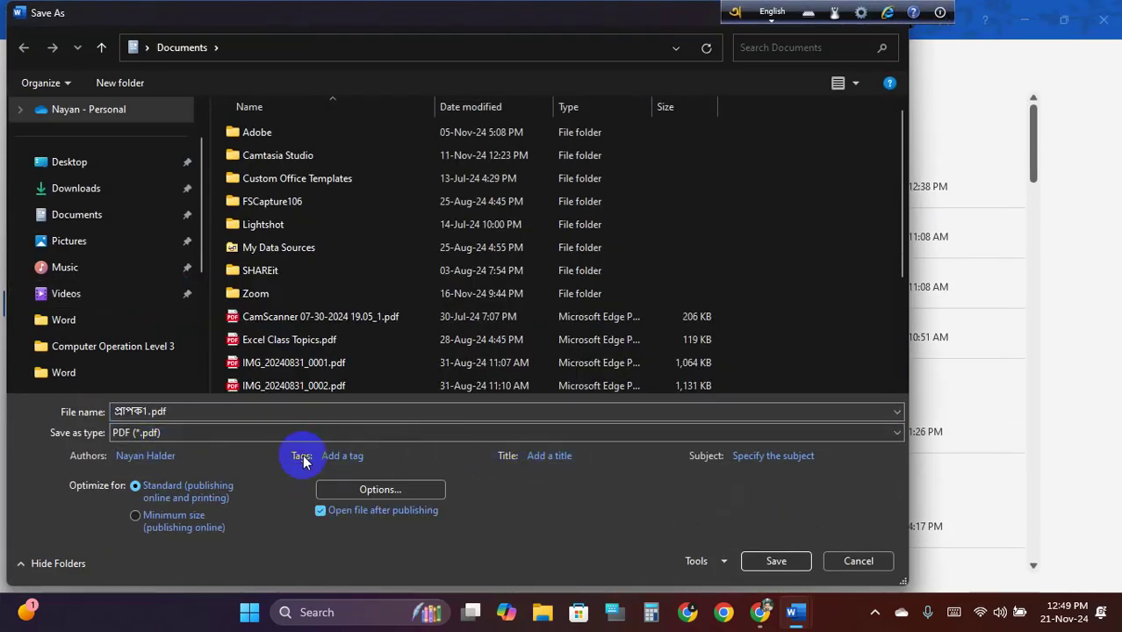
pyautogui.doubleClick(146, 411)
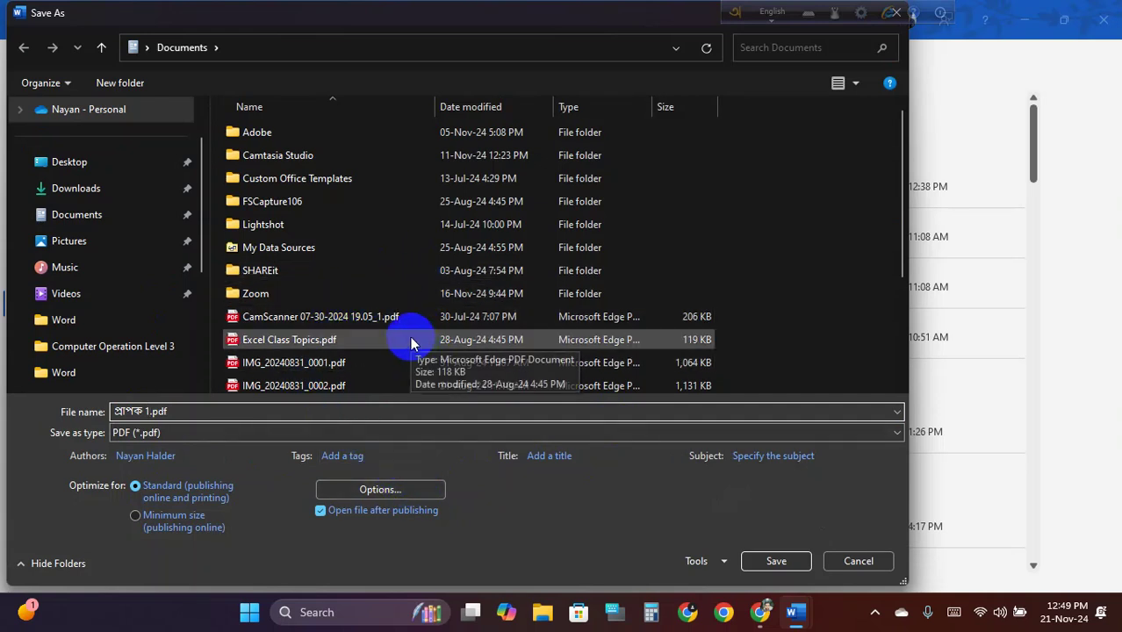
# Limit the PDF export to page 1 only, publish it, and review it in Edge
pyautogui.click(378, 491)
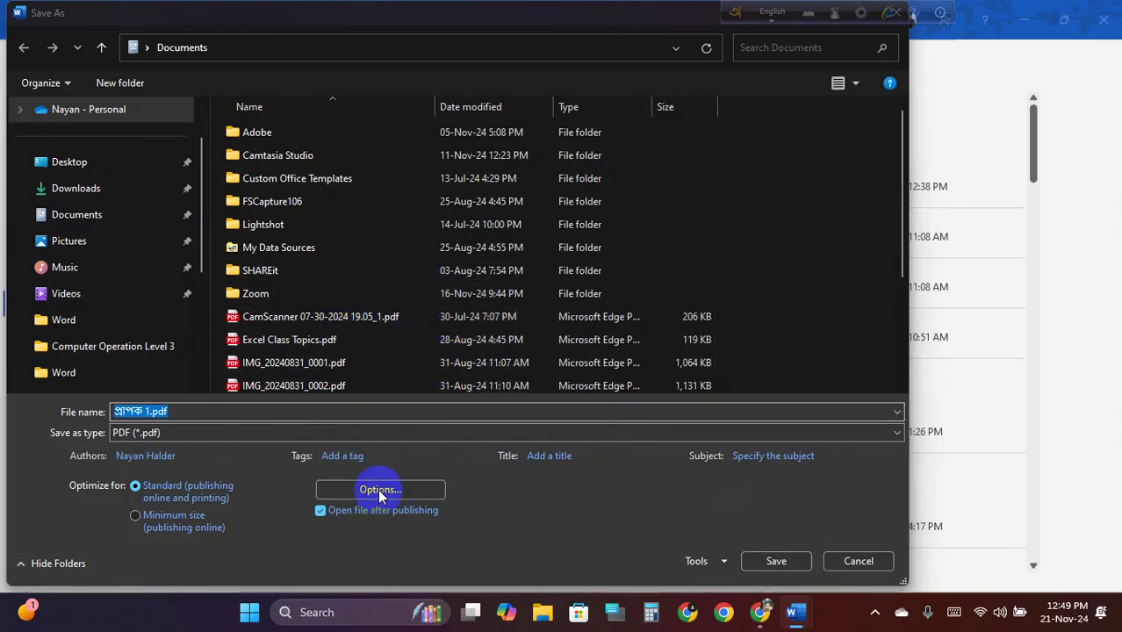
pyautogui.click(362, 207)
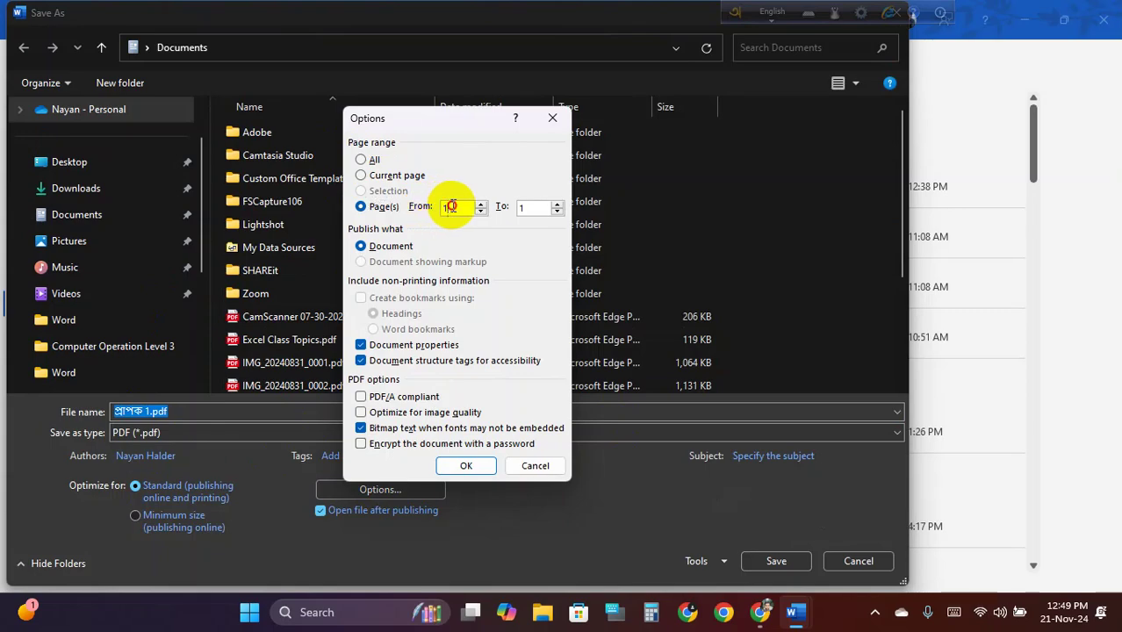
pyautogui.click(526, 207)
pyautogui.click(461, 467)
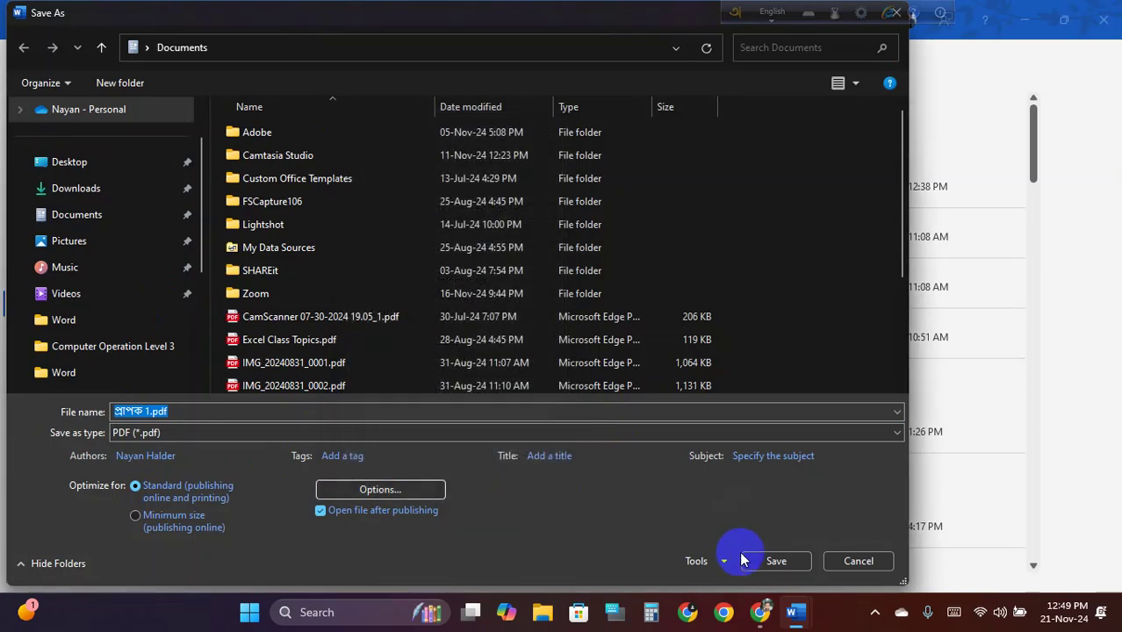
pyautogui.click(745, 561)
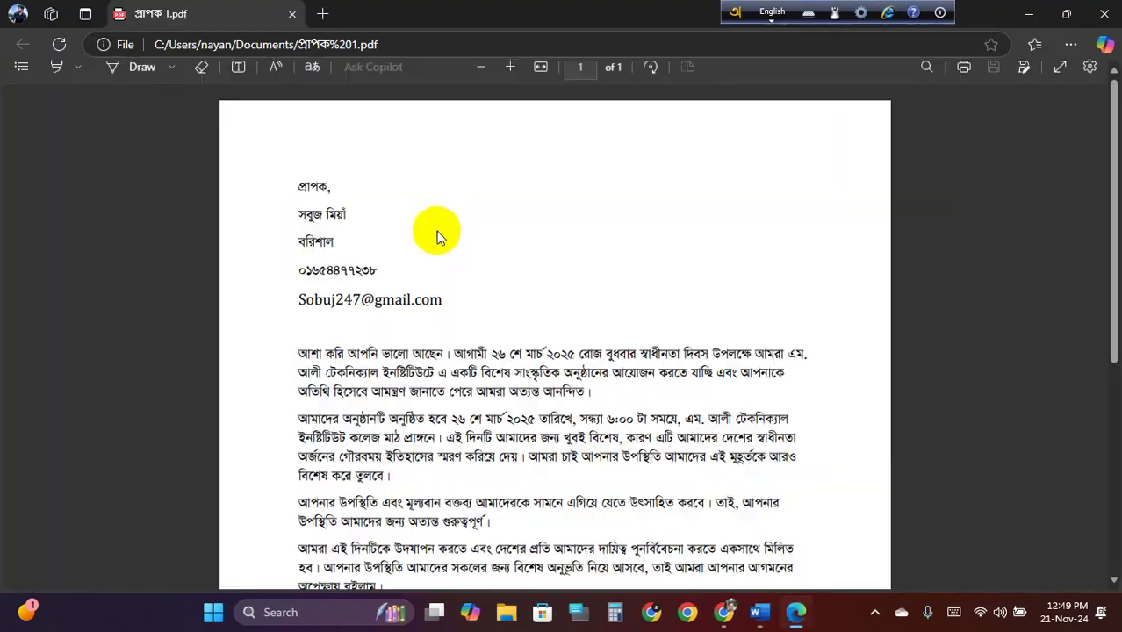
pyautogui.scroll(-4, 486, 246)
pyautogui.scroll(4, 462, 230)
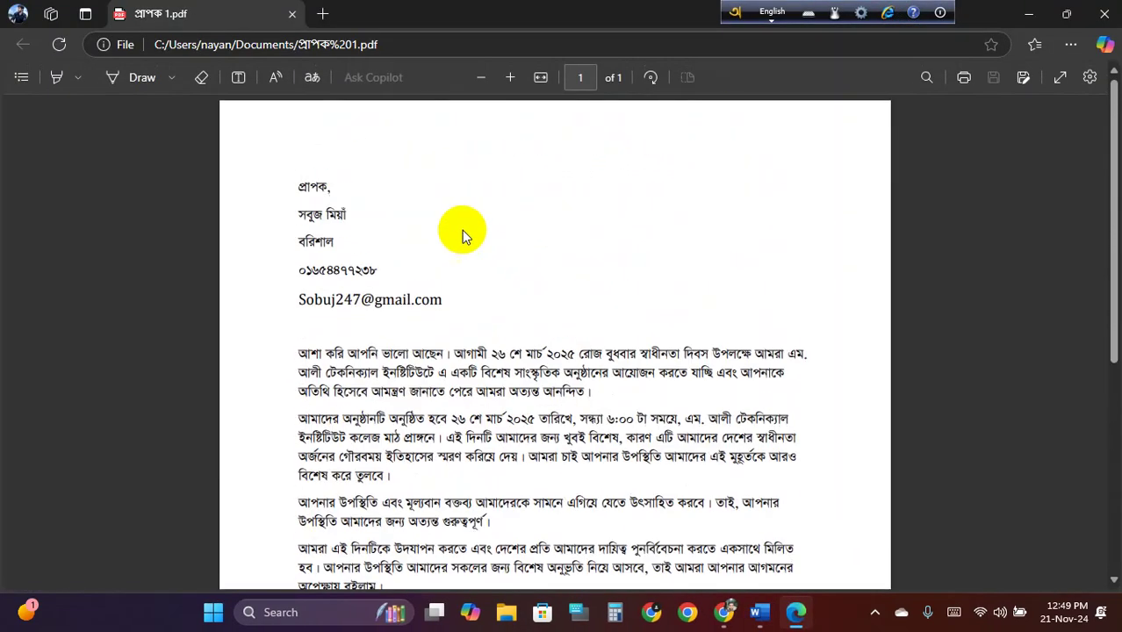
pyautogui.click(293, 13)
# Start saving a copy of Letters1 as a PDF in Documents
pyautogui.click(21, 51)
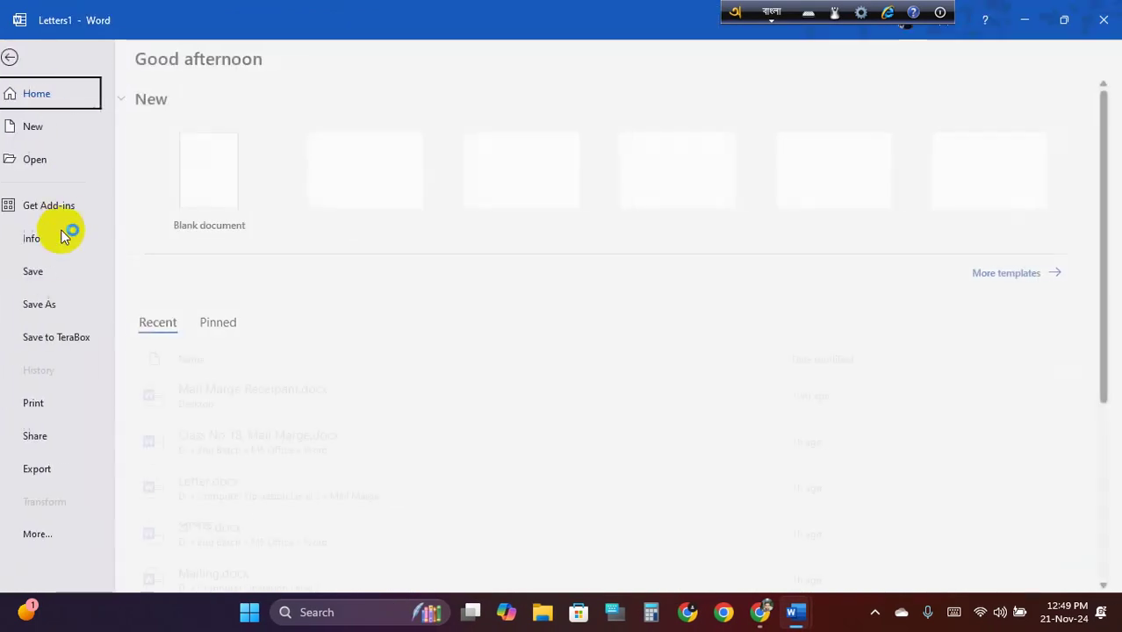
pyautogui.click(66, 305)
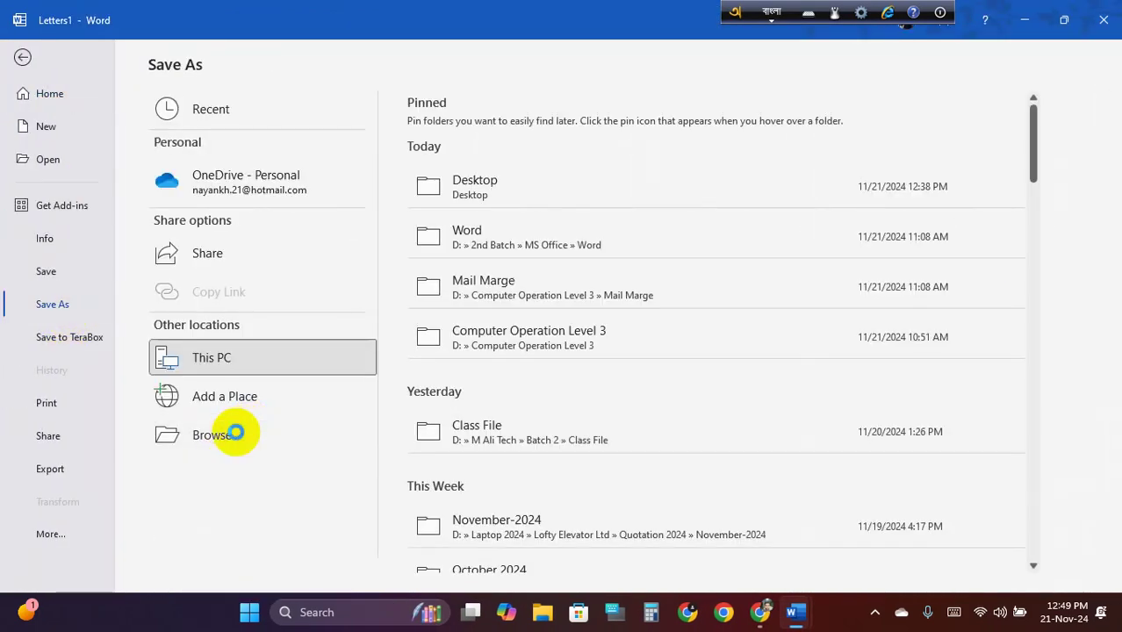
pyautogui.click(230, 432)
pyautogui.click(230, 433)
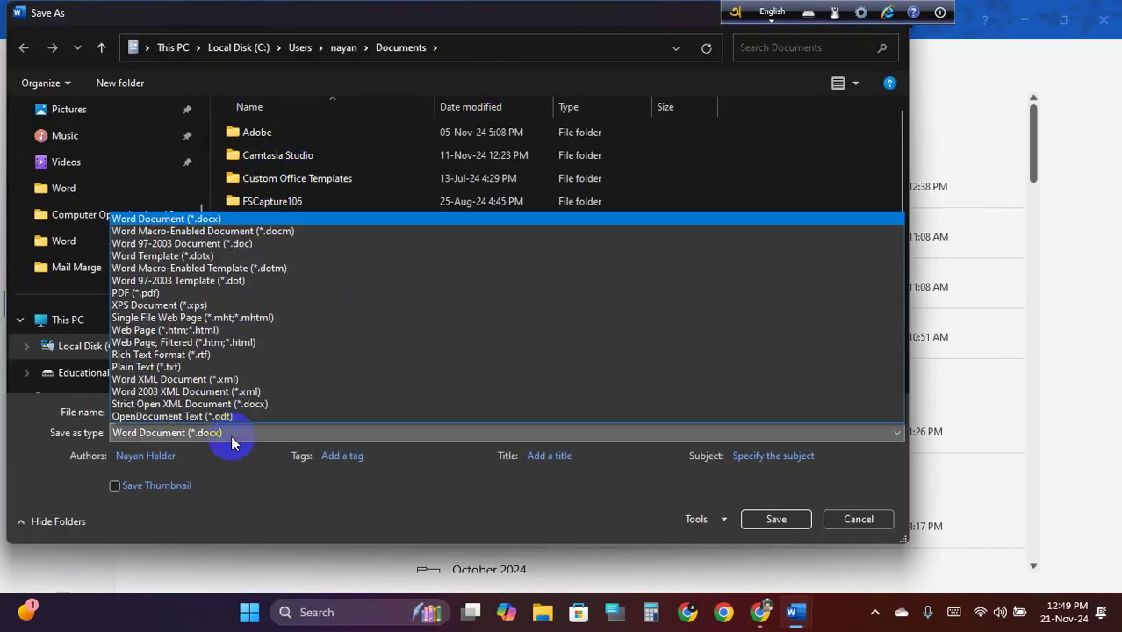
pyautogui.click(163, 293)
# Restrict the export to page 2 to 2, publish as প্রাপক.pdf, and close the preview
pyautogui.click(413, 492)
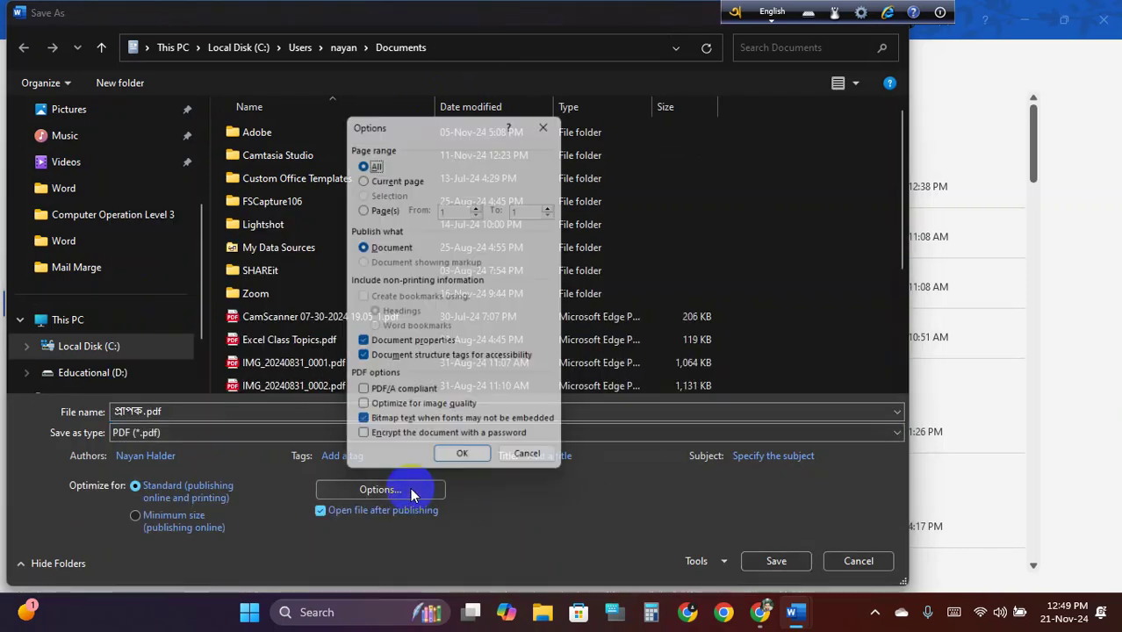
pyautogui.click(362, 208)
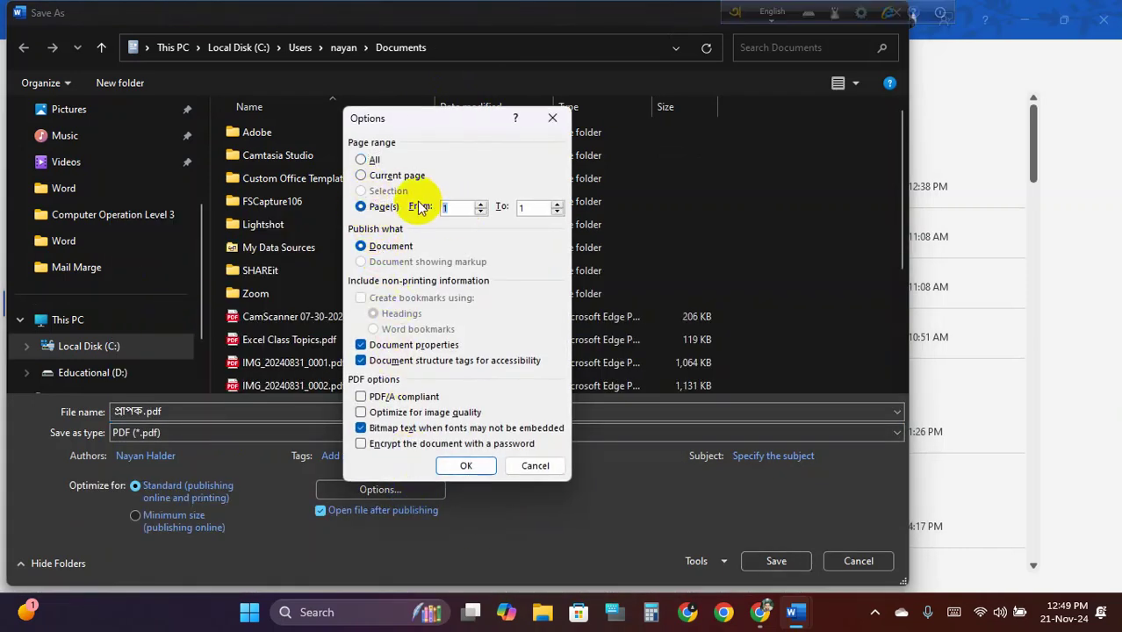
pyautogui.write('22')
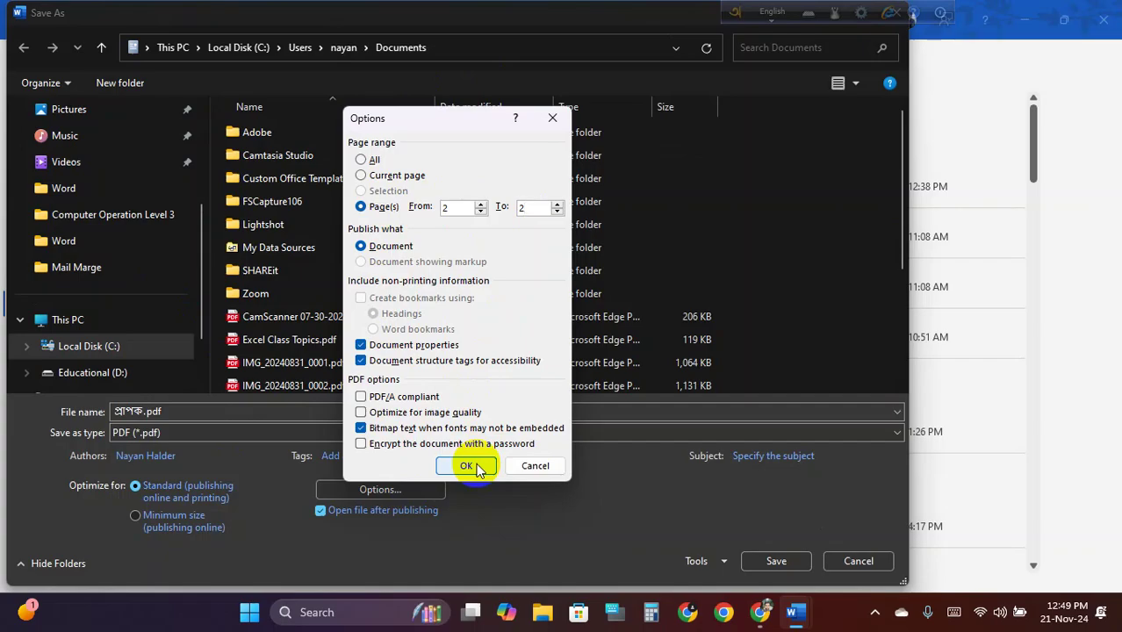
pyautogui.click(468, 466)
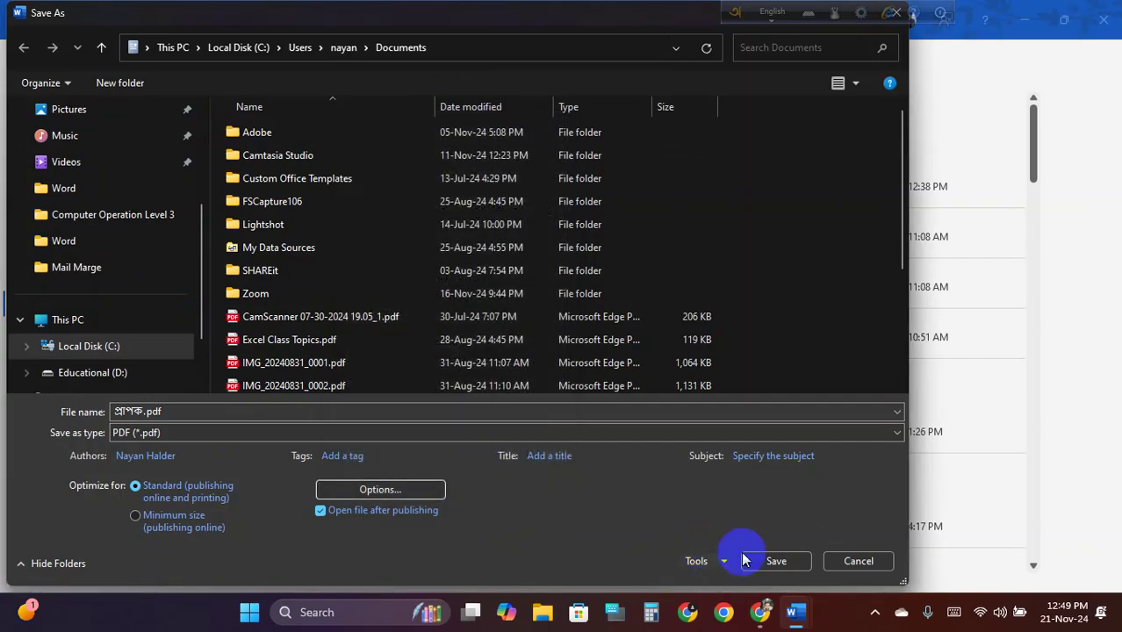
pyautogui.click(771, 562)
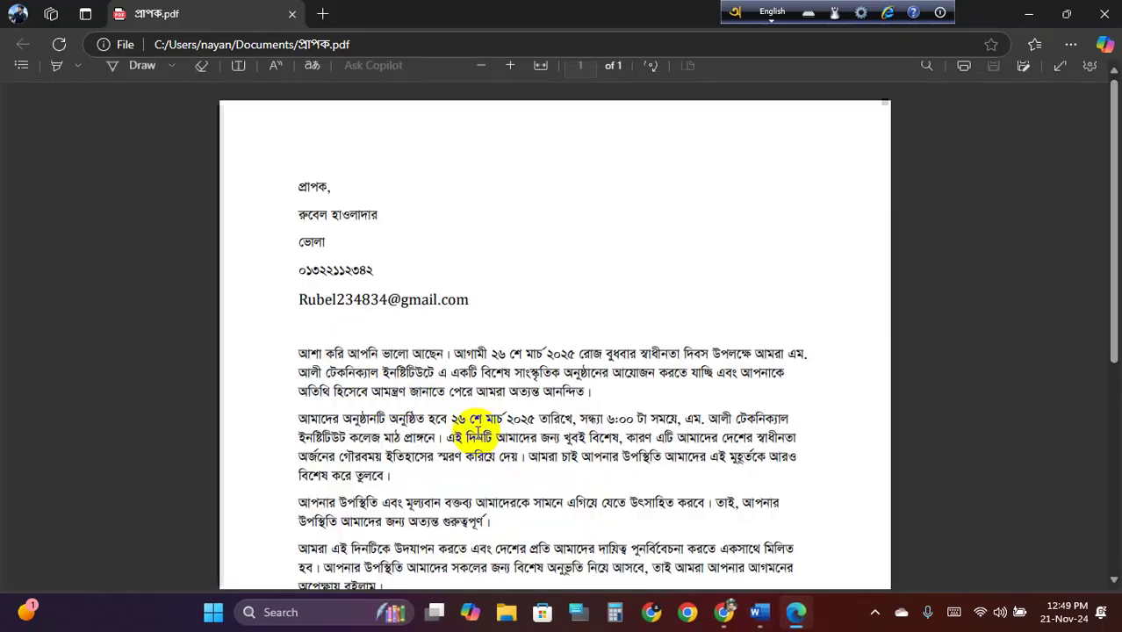
pyautogui.click(291, 14)
# Start saving another copy of Letters1 as a PDF
pyautogui.click(25, 49)
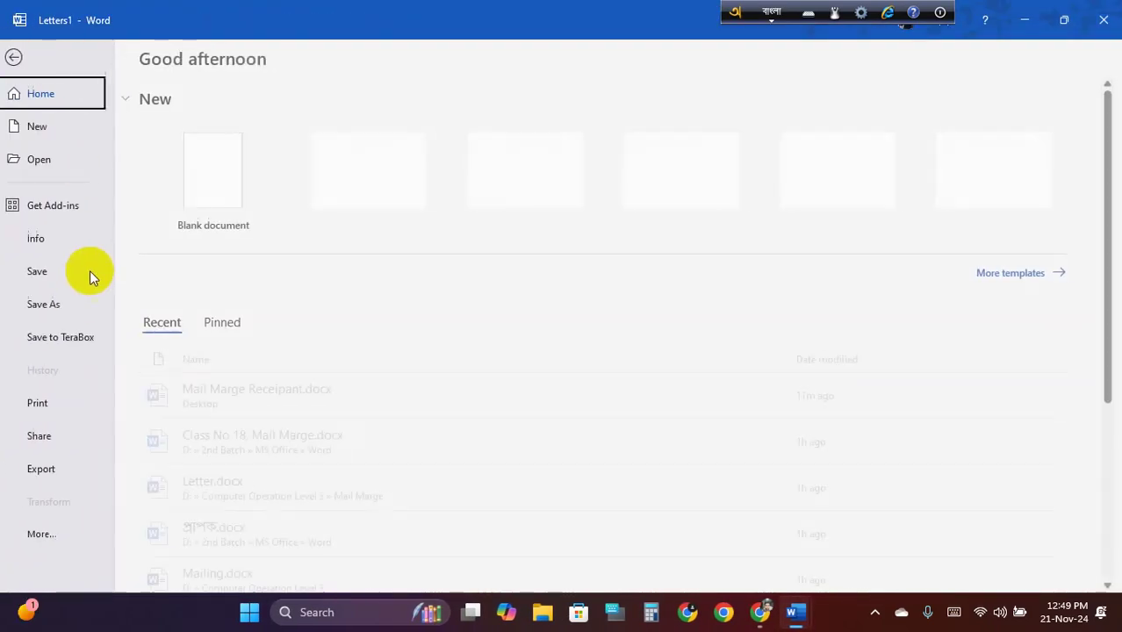
pyautogui.click(44, 304)
pyautogui.click(239, 430)
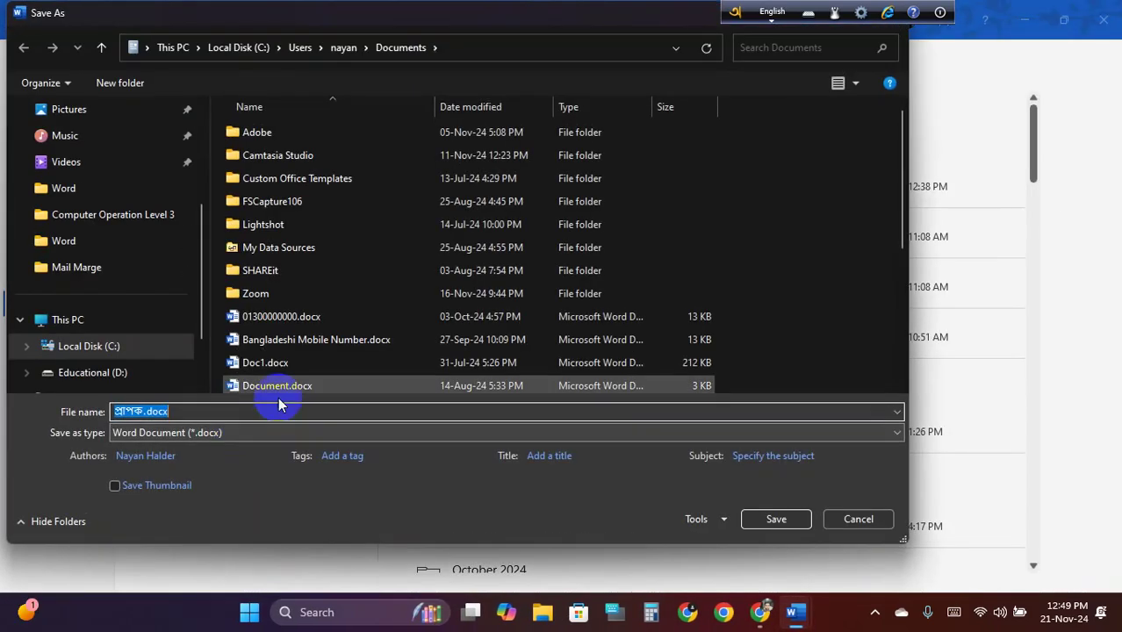
pyautogui.click(236, 433)
pyautogui.click(155, 291)
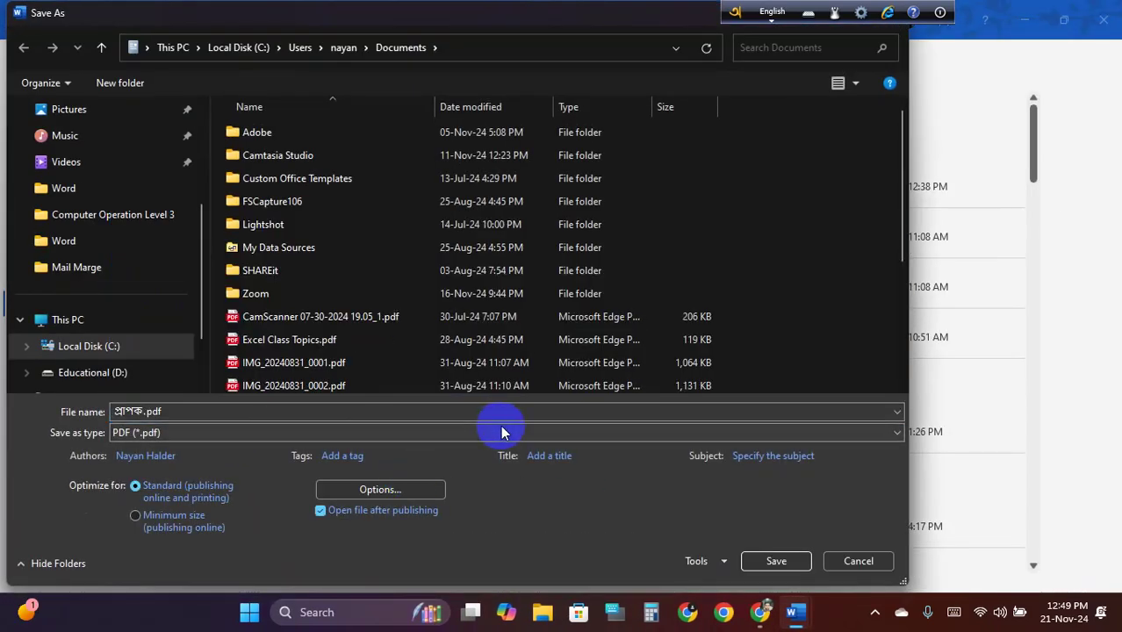
# Export only page 3 (3 to 3) as প্রাপক 3.pdf
pyautogui.click(396, 493)
pyautogui.click(361, 206)
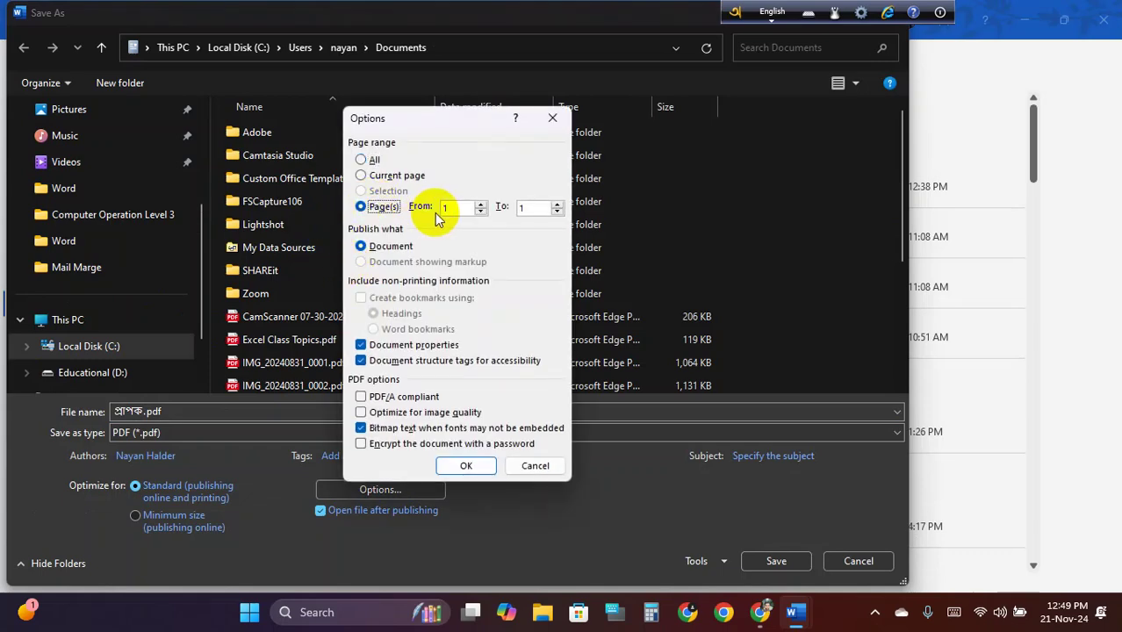
pyautogui.write('3')
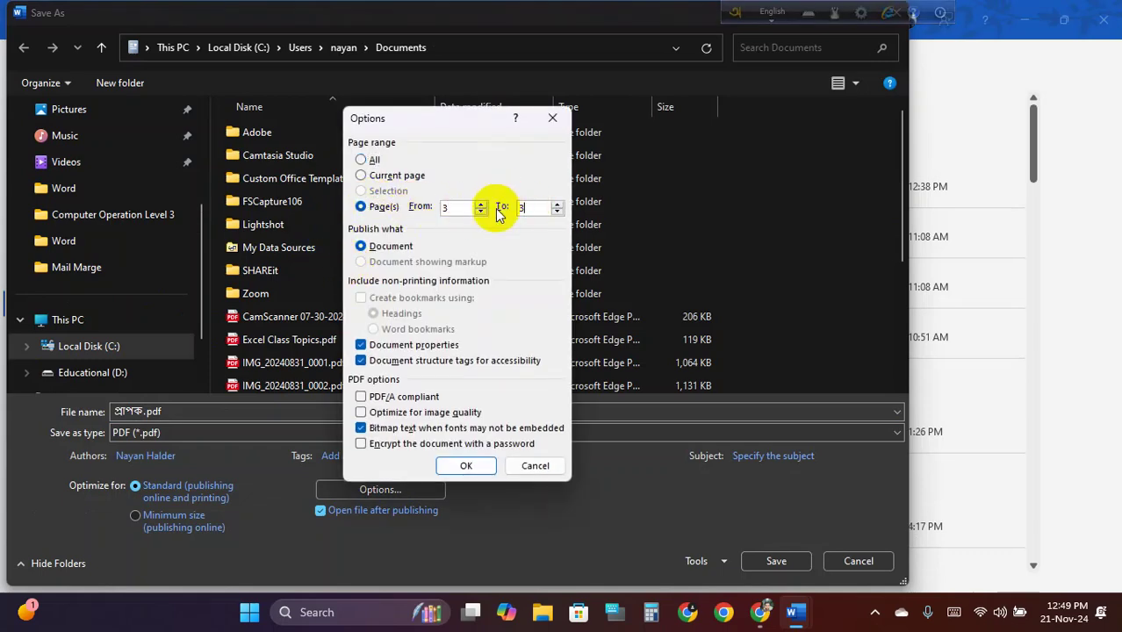
pyautogui.write('3')
pyautogui.click(466, 465)
pyautogui.click(770, 556)
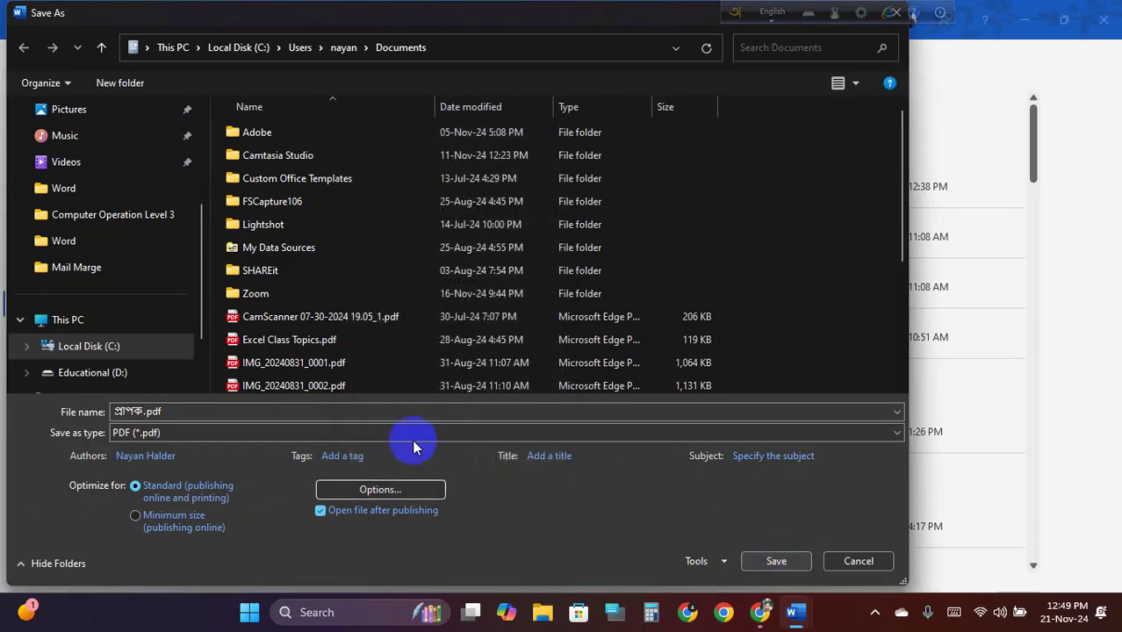
pyautogui.doubleClick(141, 411)
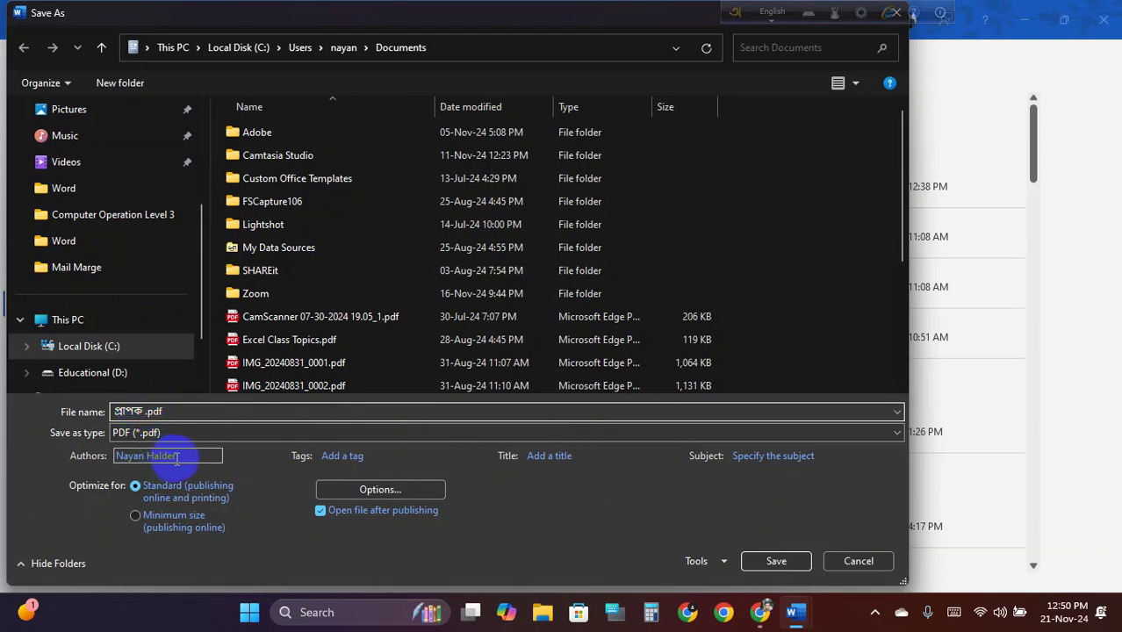
pyautogui.click(777, 562)
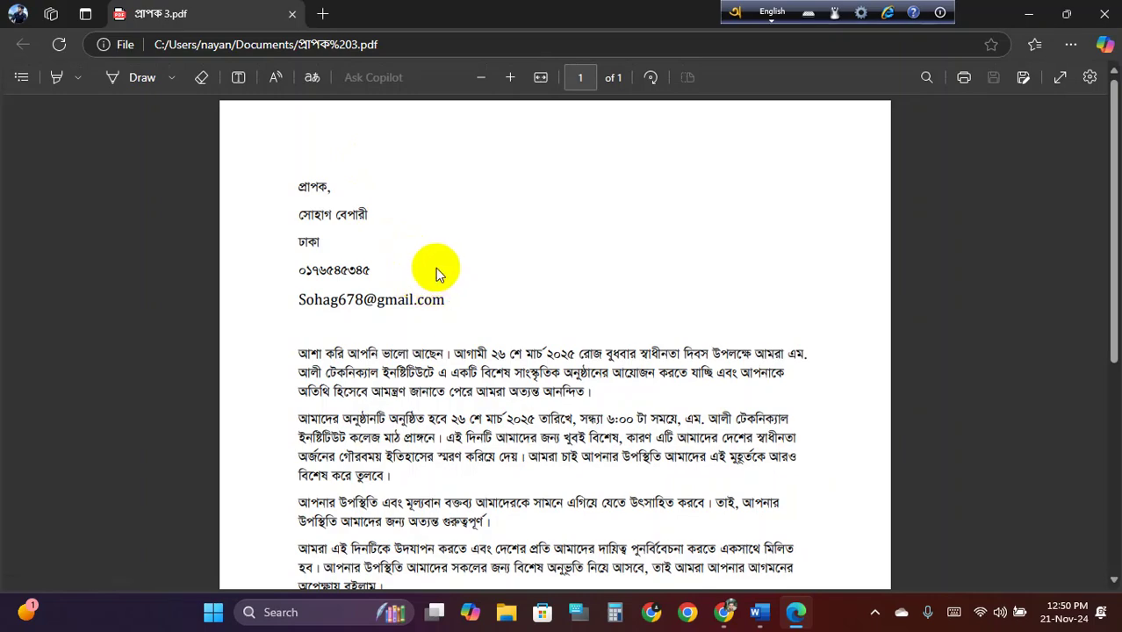
# Review প্রাপক 3.pdf in Edge, then clear both Word windows off the screen
pyautogui.scroll(-4, 442, 263)
pyautogui.scroll(4, 442, 254)
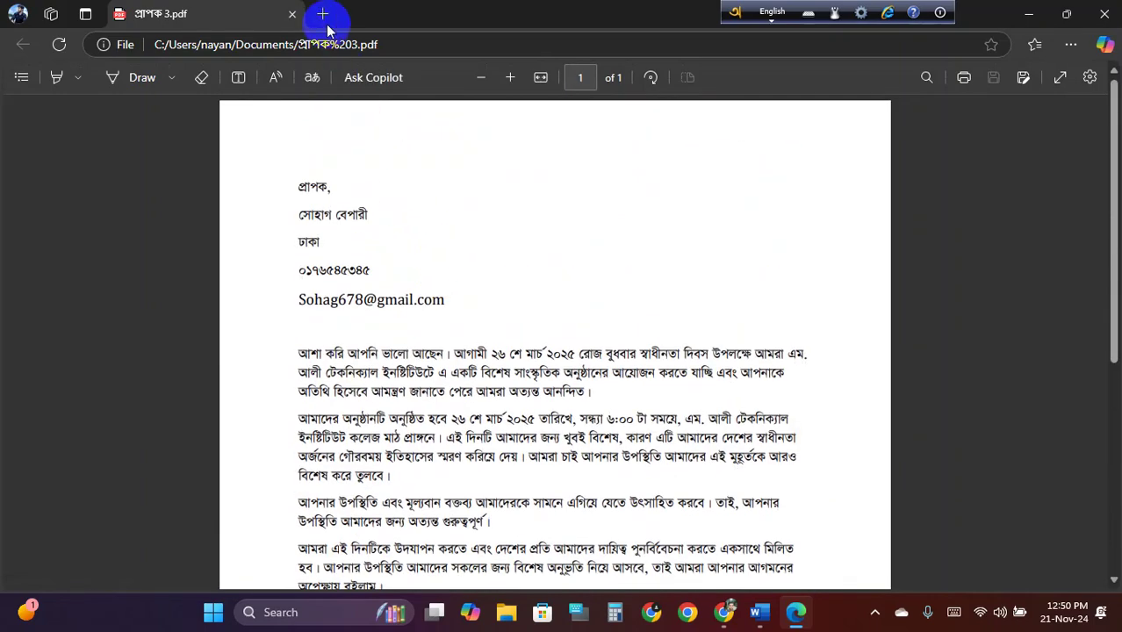
pyautogui.click(292, 15)
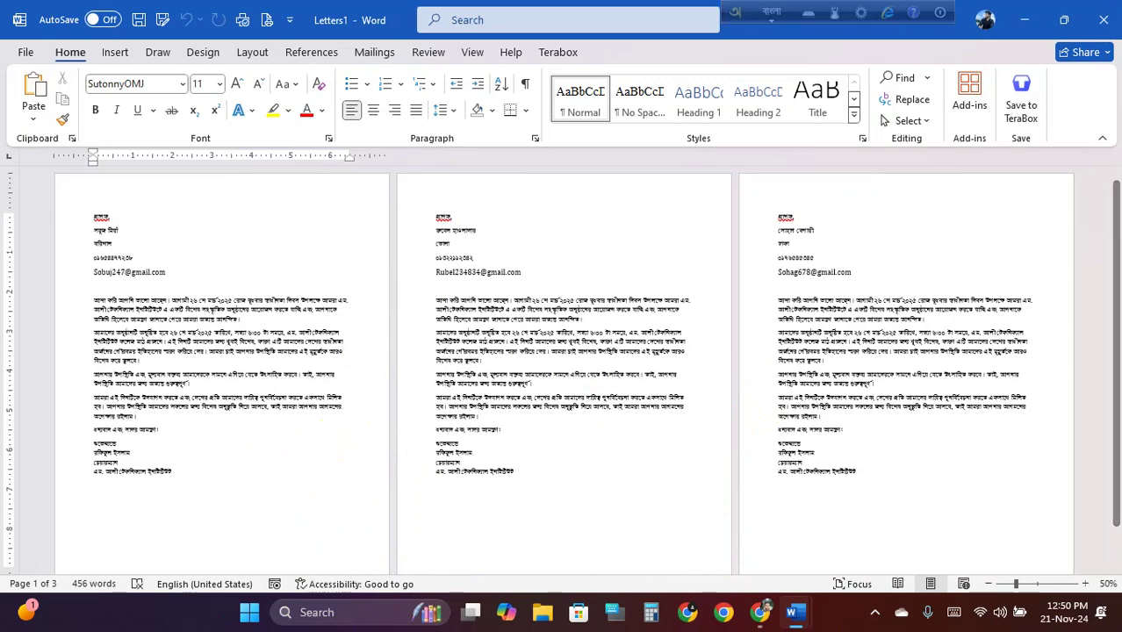
pyautogui.click(1025, 19)
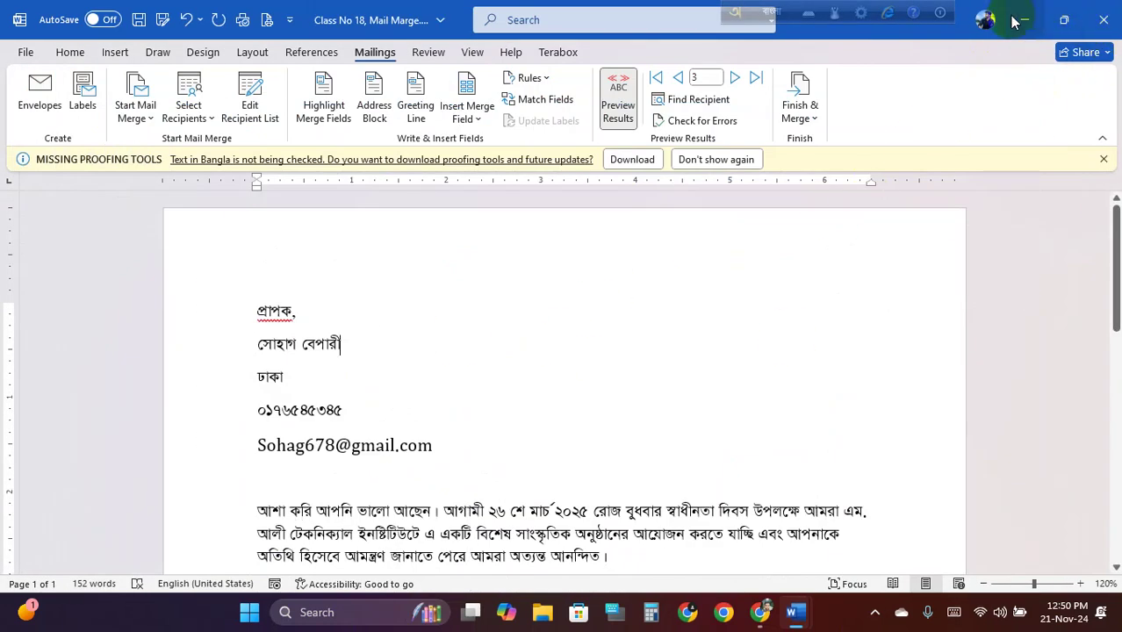
pyautogui.click(1024, 19)
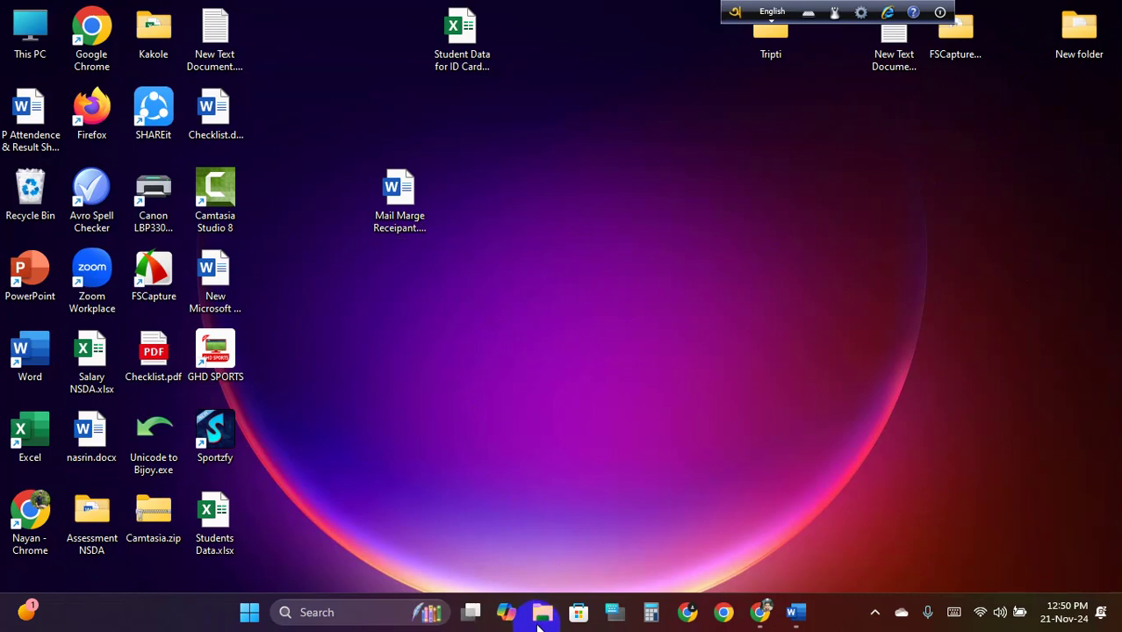
# In File Explorer, go from Mail Marge up to Computer Operation Level 3
pyautogui.click(542, 613)
pyautogui.click(83, 466)
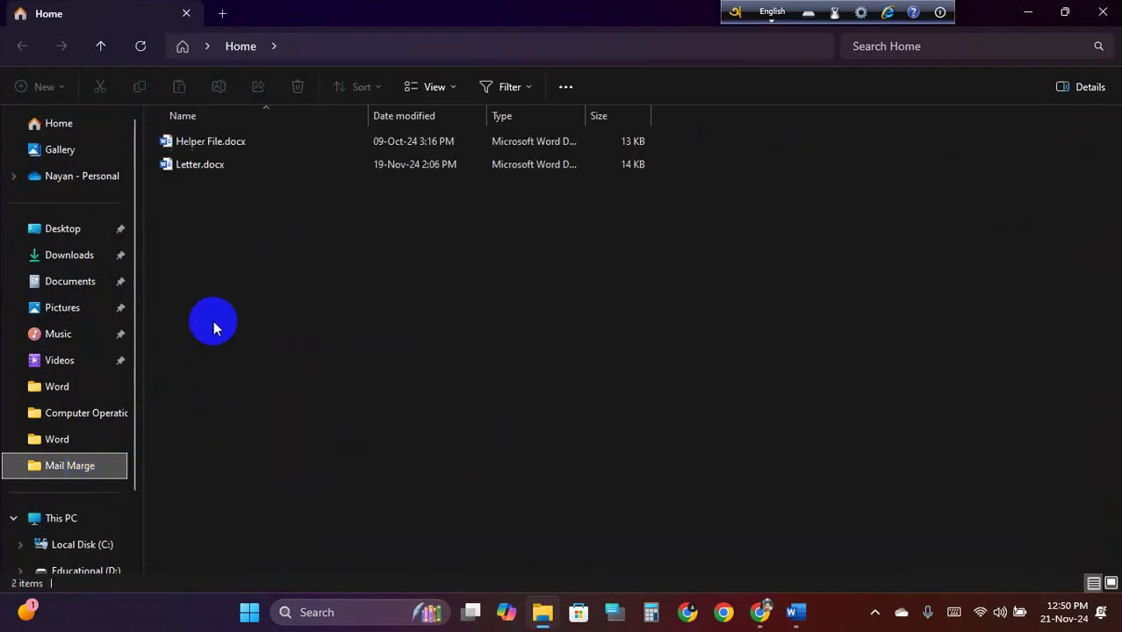
pyautogui.click(100, 45)
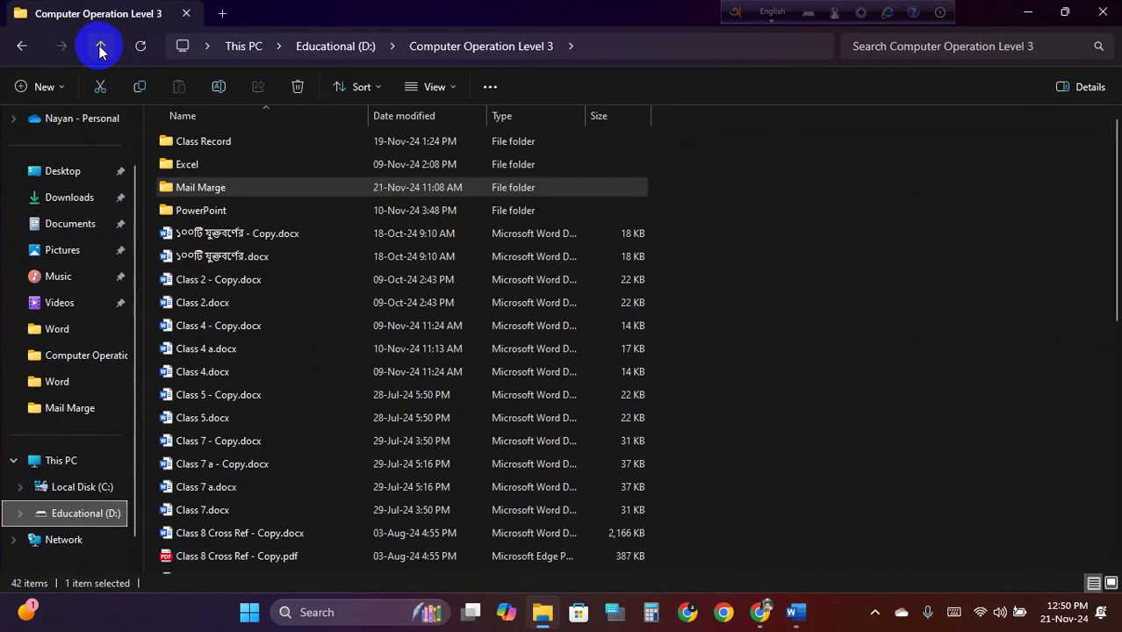
# Navigate to D: › 2nd Batch › MS Office › Word and refresh the file list
pyautogui.click(100, 46)
pyautogui.doubleClick(219, 161)
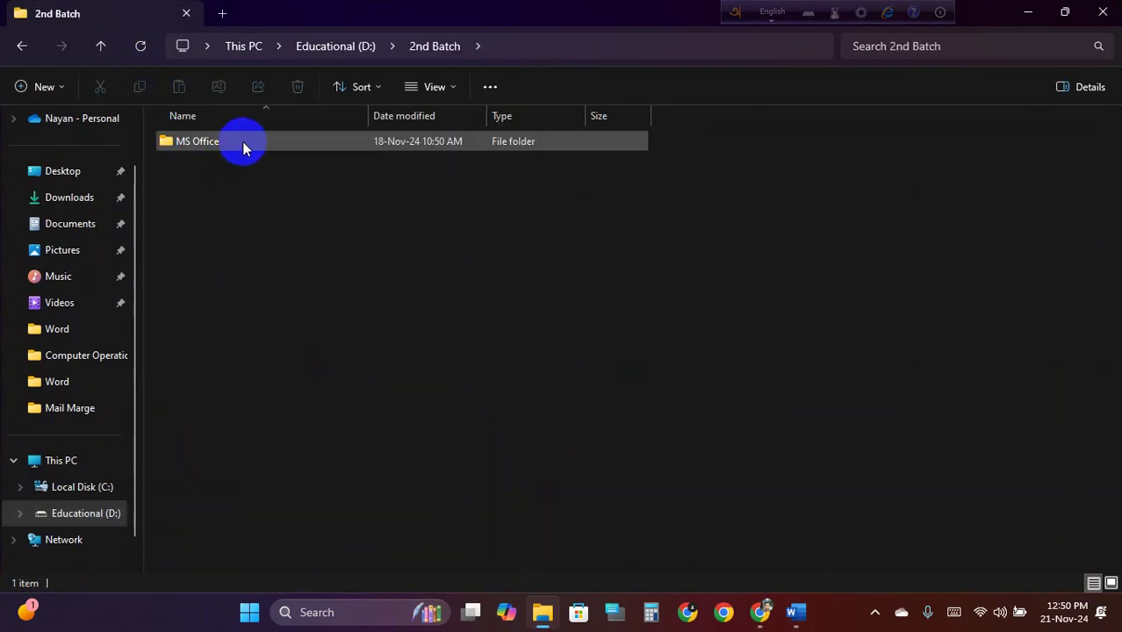
pyautogui.doubleClick(242, 141)
pyautogui.doubleClick(237, 143)
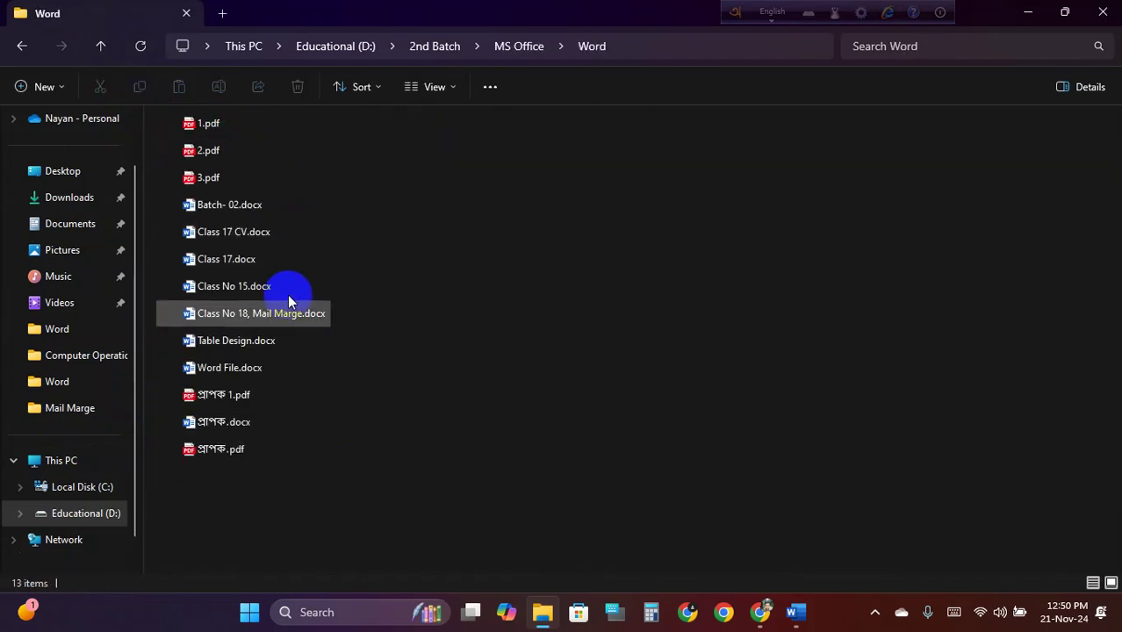
pyautogui.rightClick(502, 220)
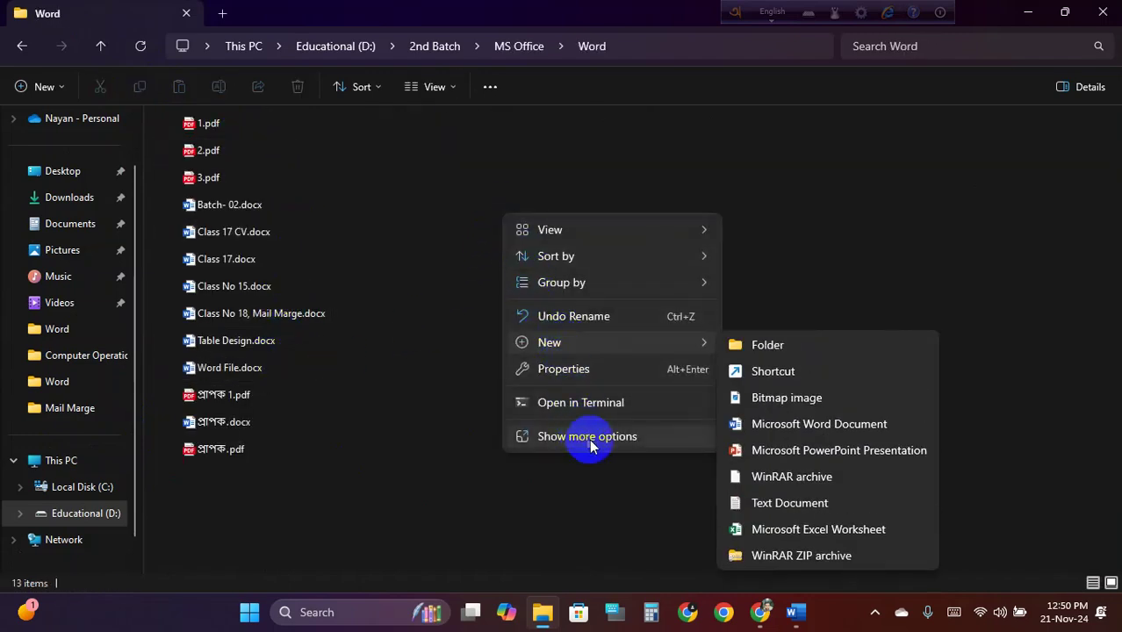
pyautogui.click(587, 435)
pyautogui.click(563, 280)
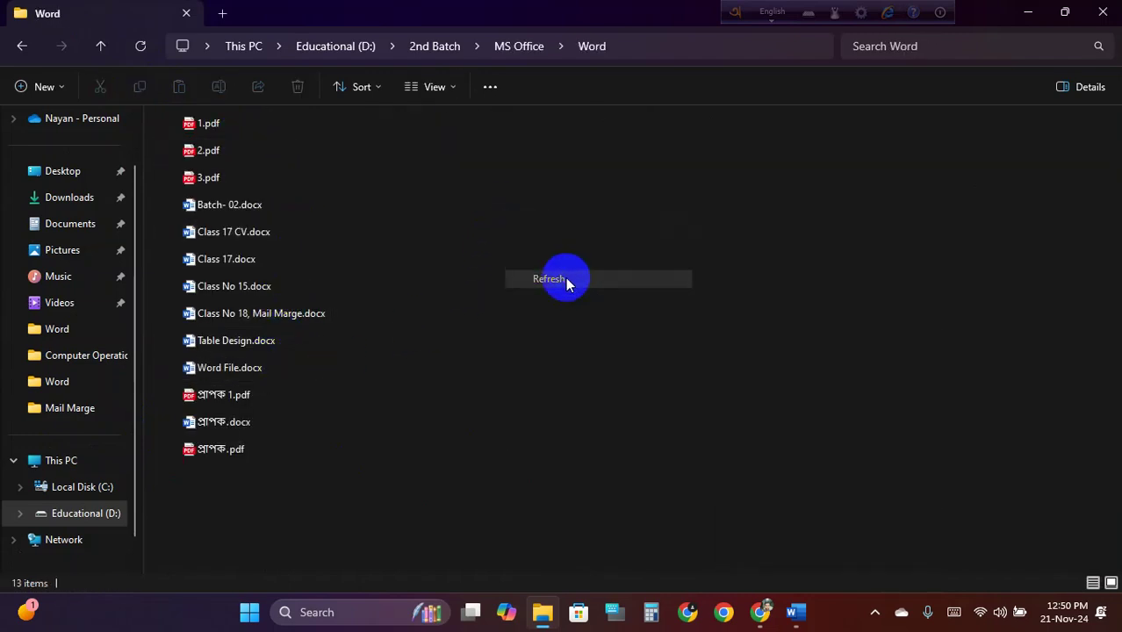
# Open প্রাপক.pdf to check the letter, then go up and minimize Explorer
pyautogui.click(233, 451)
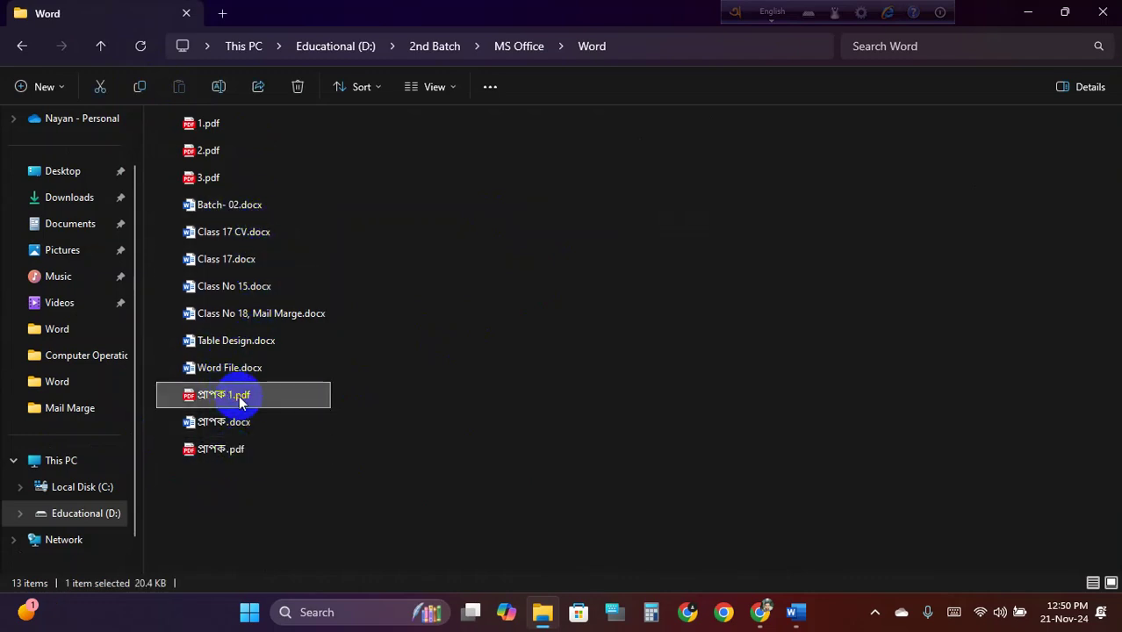
pyautogui.doubleClick(220, 452)
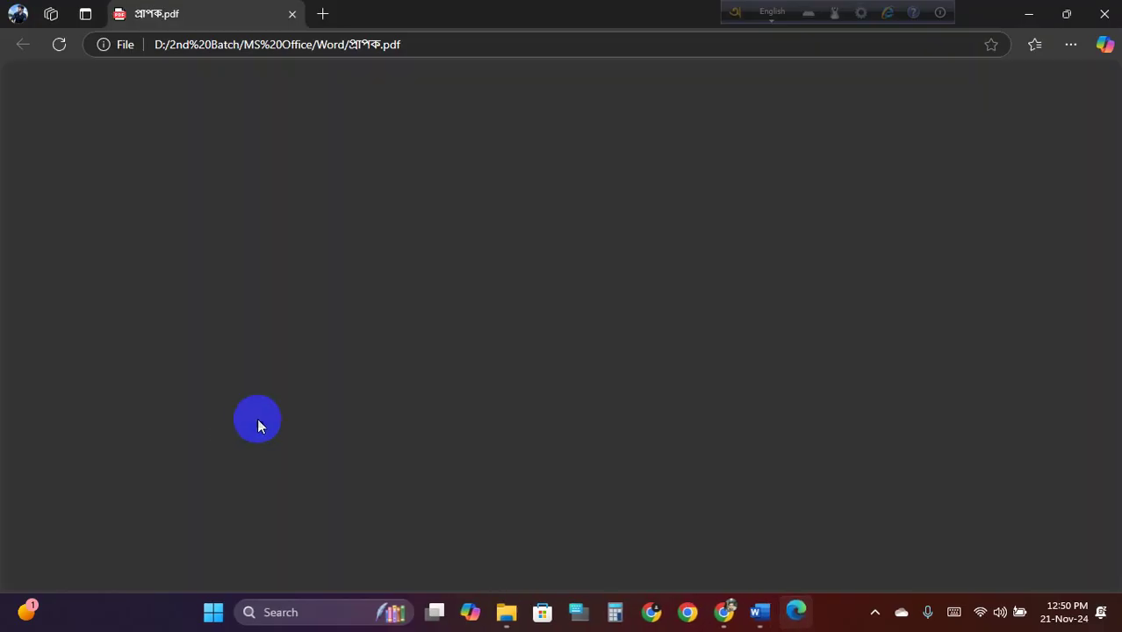
pyautogui.click(293, 14)
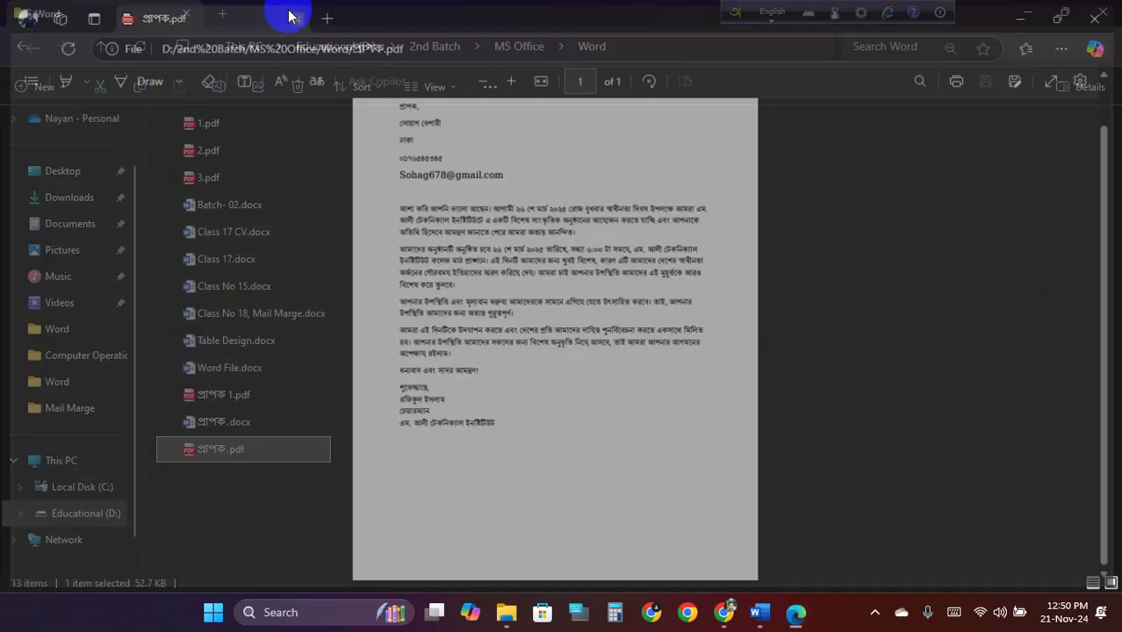
pyautogui.click(98, 46)
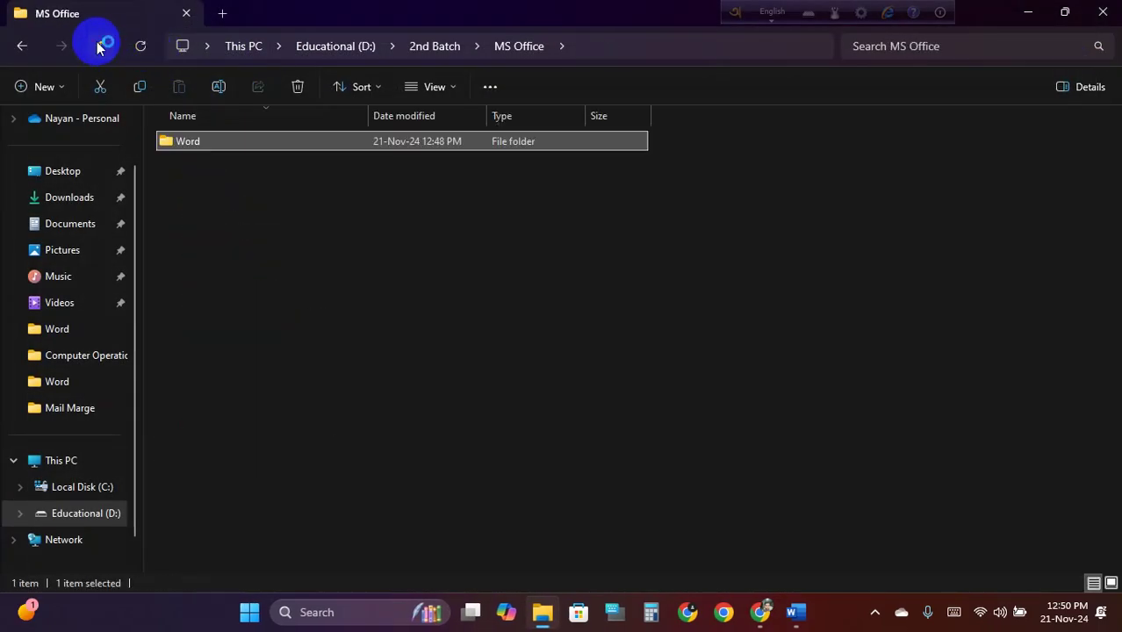
pyautogui.click(1029, 12)
# Check the second letter in Letters1, then close Letters1 without saving
pyautogui.moveTo(793, 610)
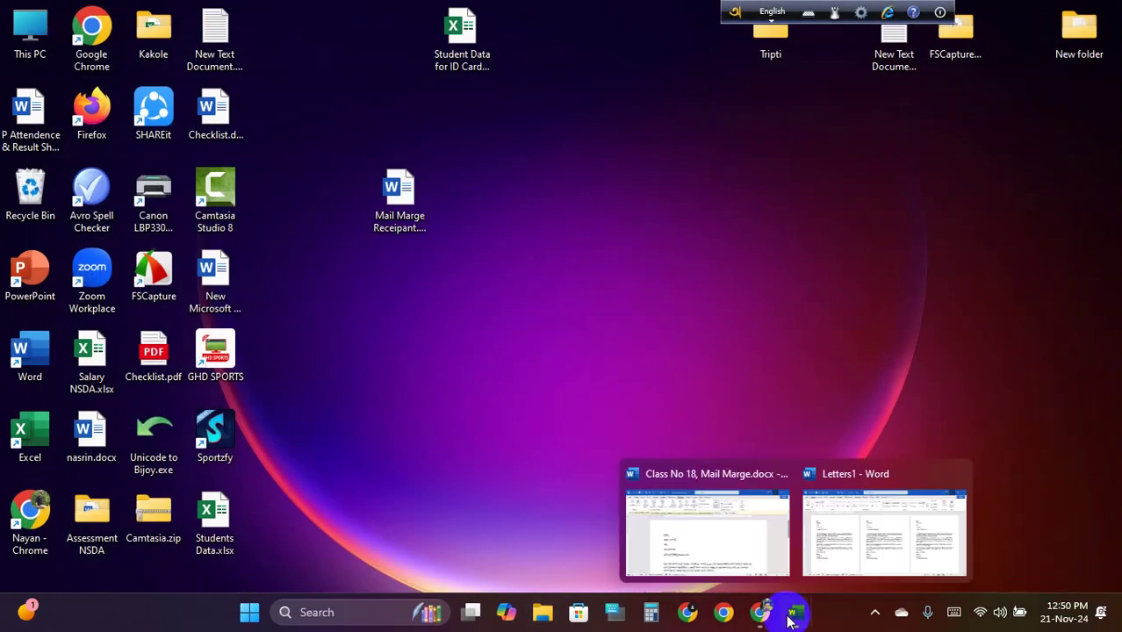
pyautogui.click(861, 539)
pyautogui.click(499, 305)
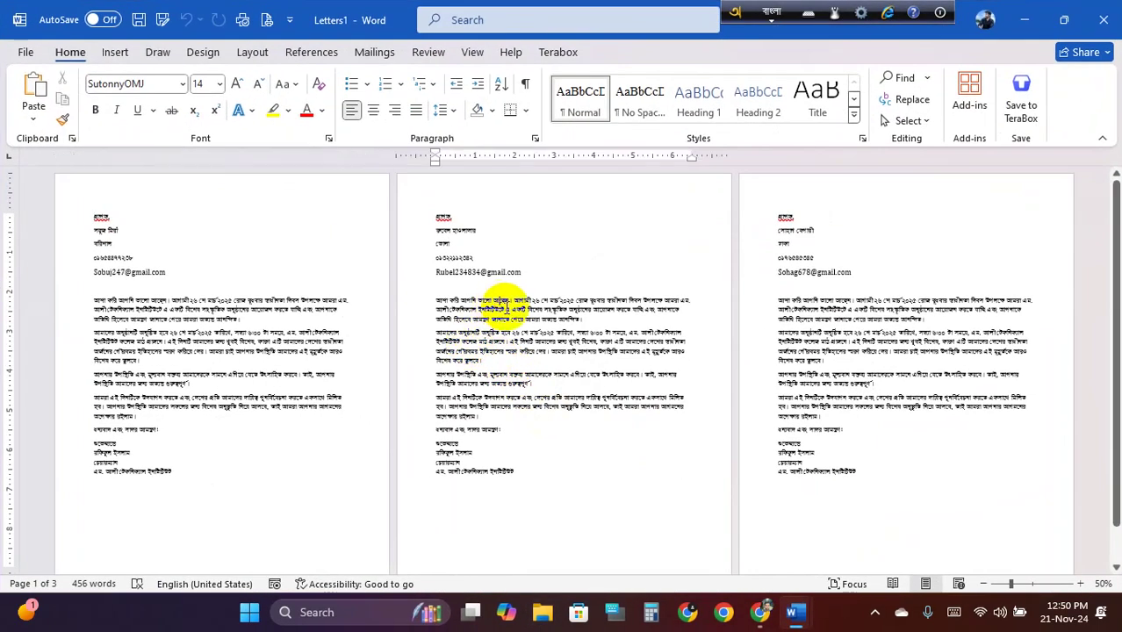
pyautogui.keyDown('ctrl'); pyautogui.scroll(4, 508, 307); pyautogui.keyUp('ctrl')
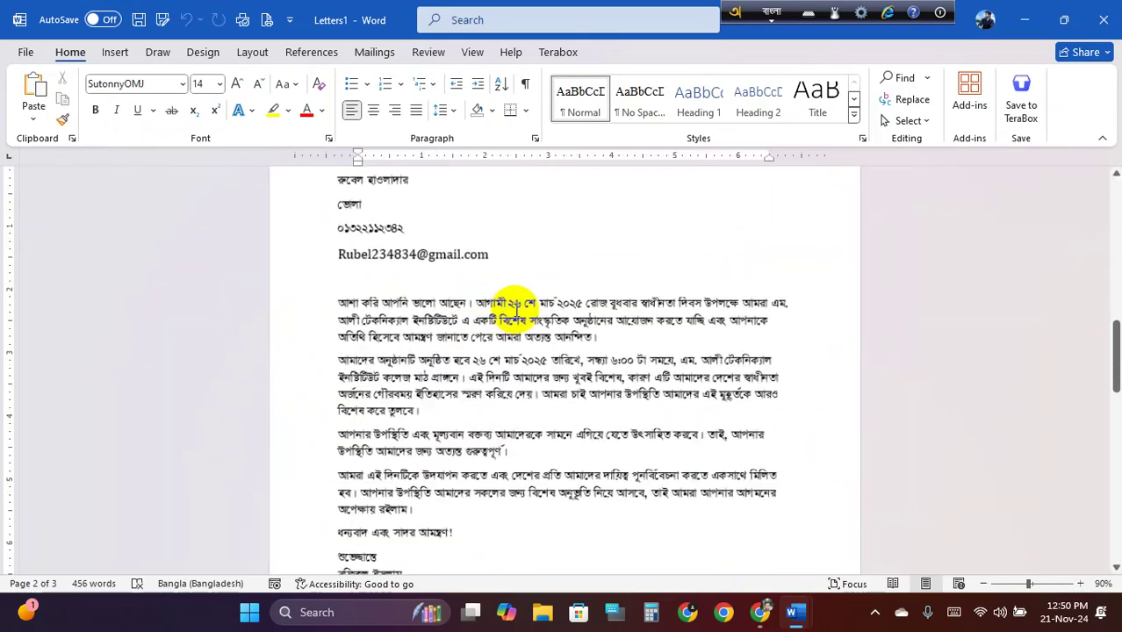
pyautogui.scroll(3, 516, 307)
pyautogui.keyDown('ctrl'); pyautogui.scroll(3, 443, 394); pyautogui.keyUp('ctrl')
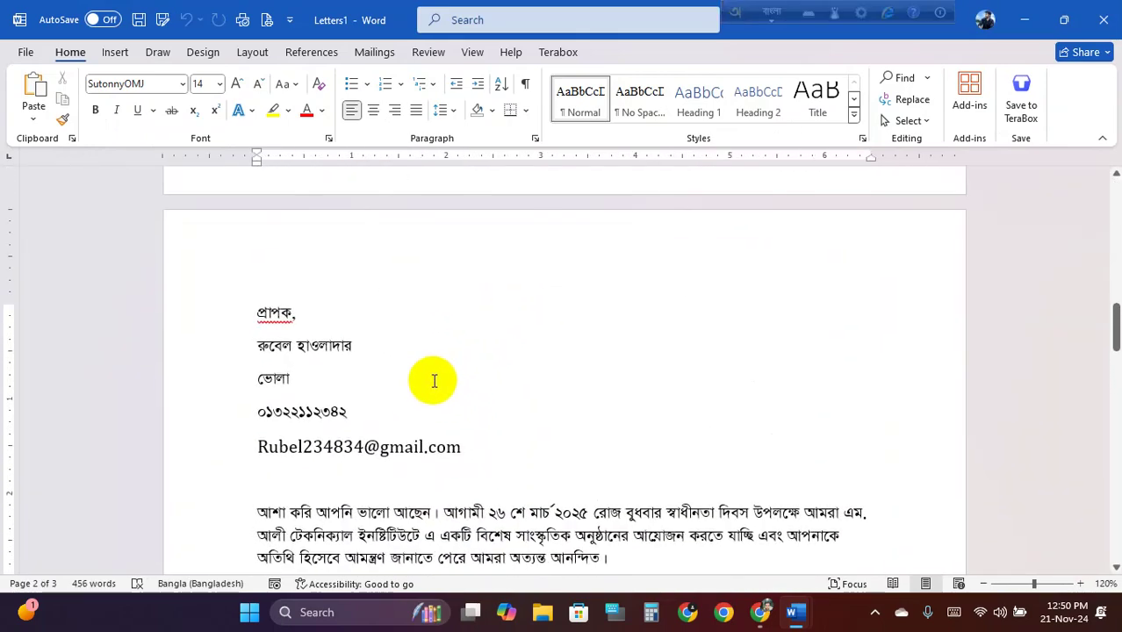
pyautogui.scroll(10, 445, 388)
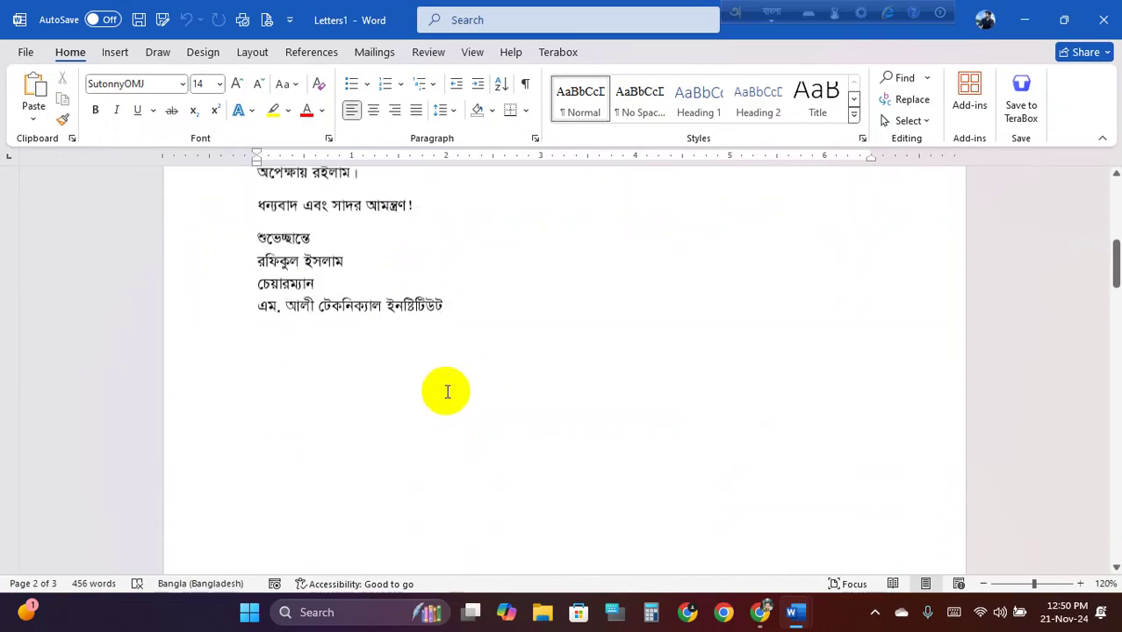
pyautogui.click(1104, 24)
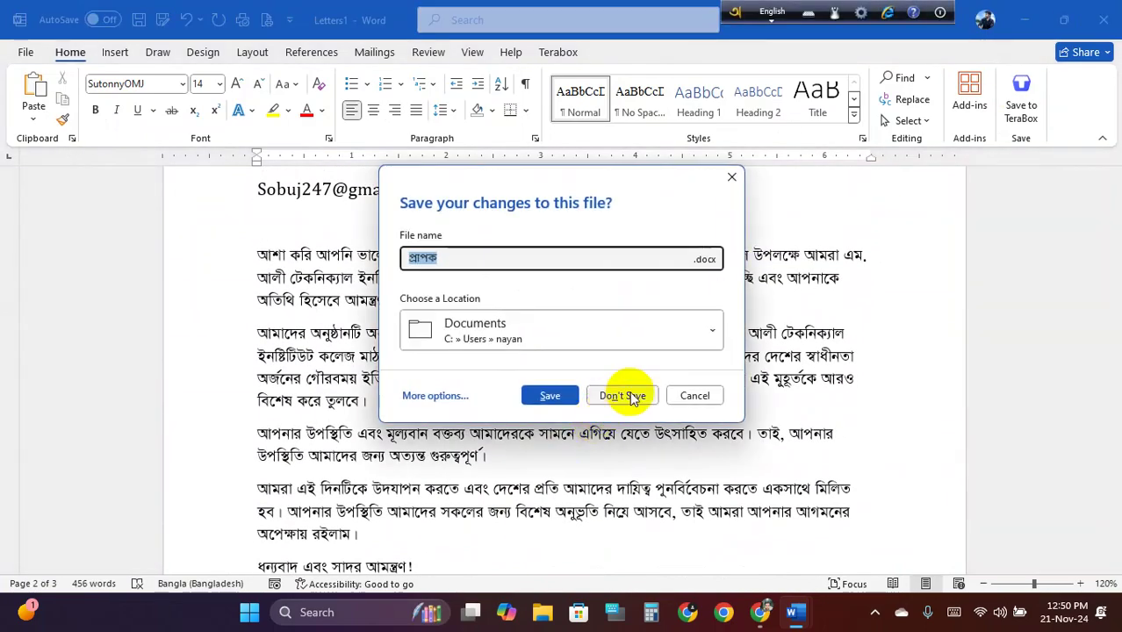
pyautogui.click(630, 392)
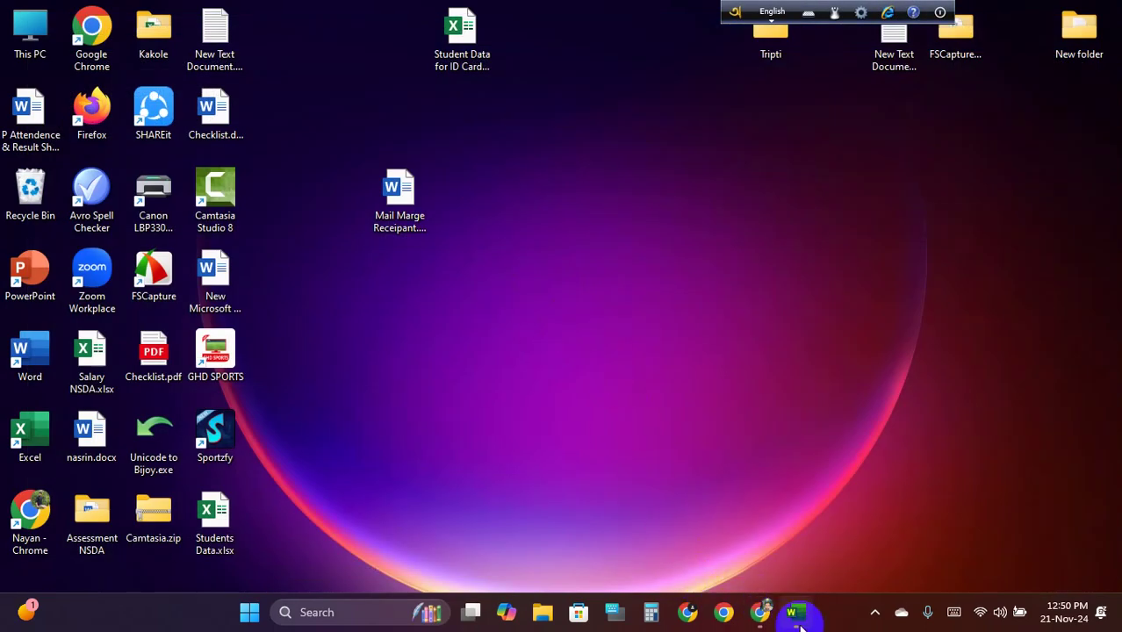
# Close the Class No 18 mail-merge document without saving
pyautogui.click(796, 614)
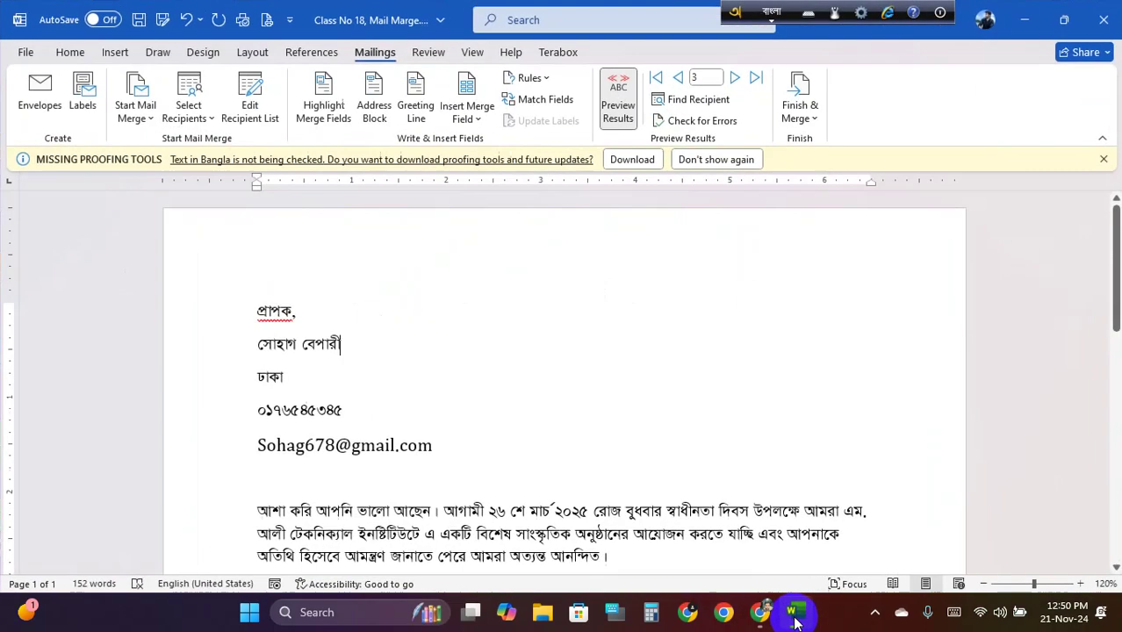
pyautogui.click(1104, 19)
pyautogui.click(634, 419)
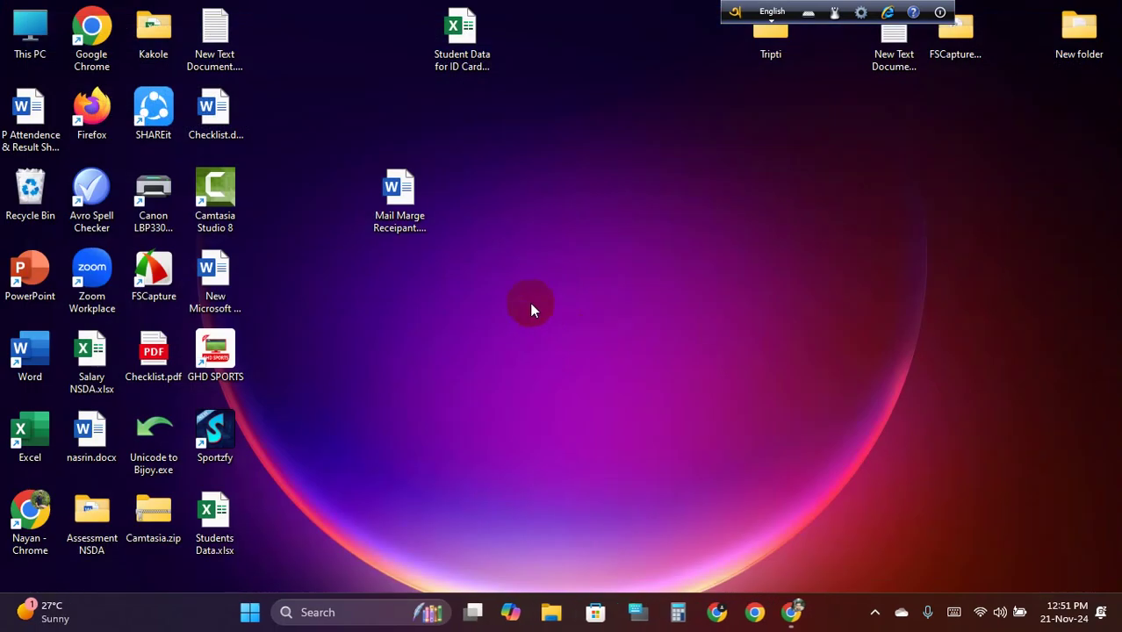
pyautogui.rightClick(625, 77)
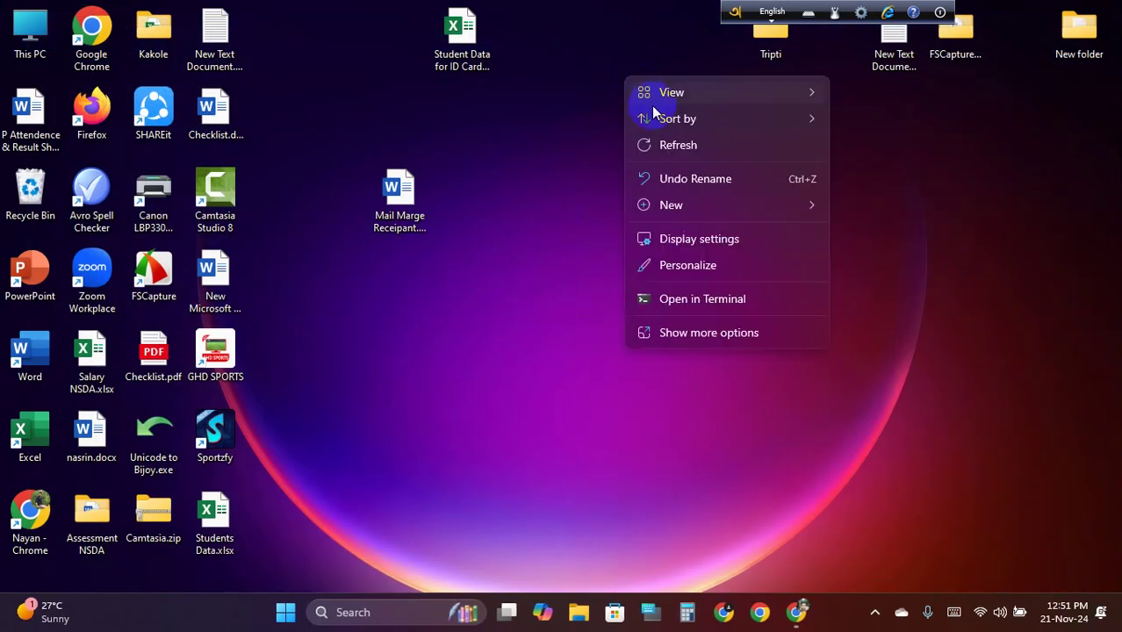
pyautogui.click(685, 147)
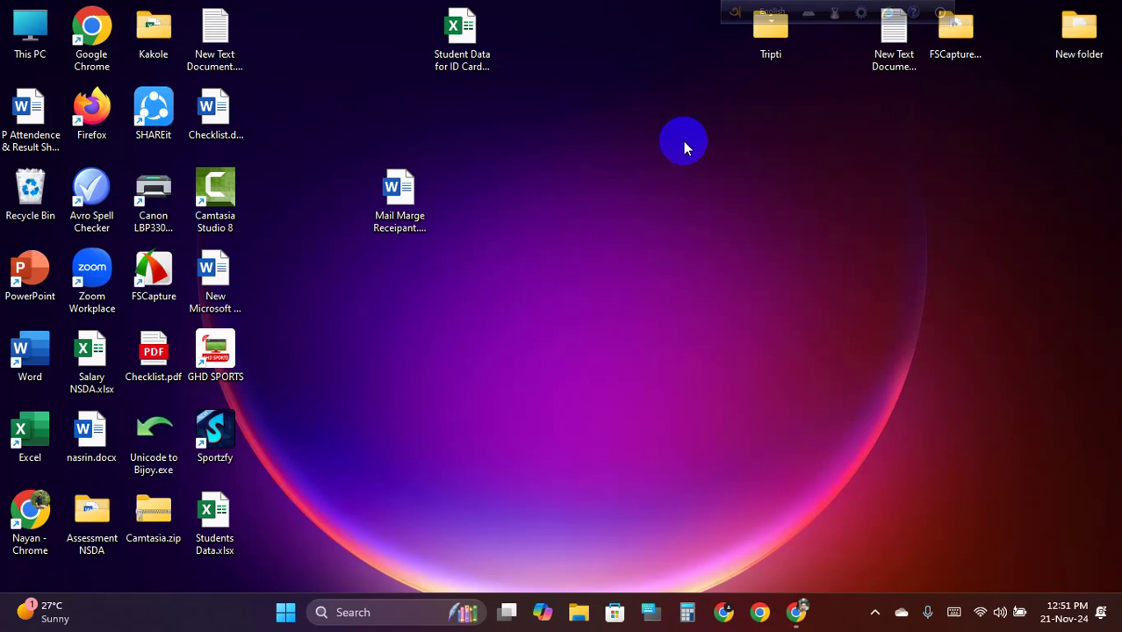
pyautogui.rightClick(580, 110)
pyautogui.click(657, 181)
pyautogui.rightClick(587, 147)
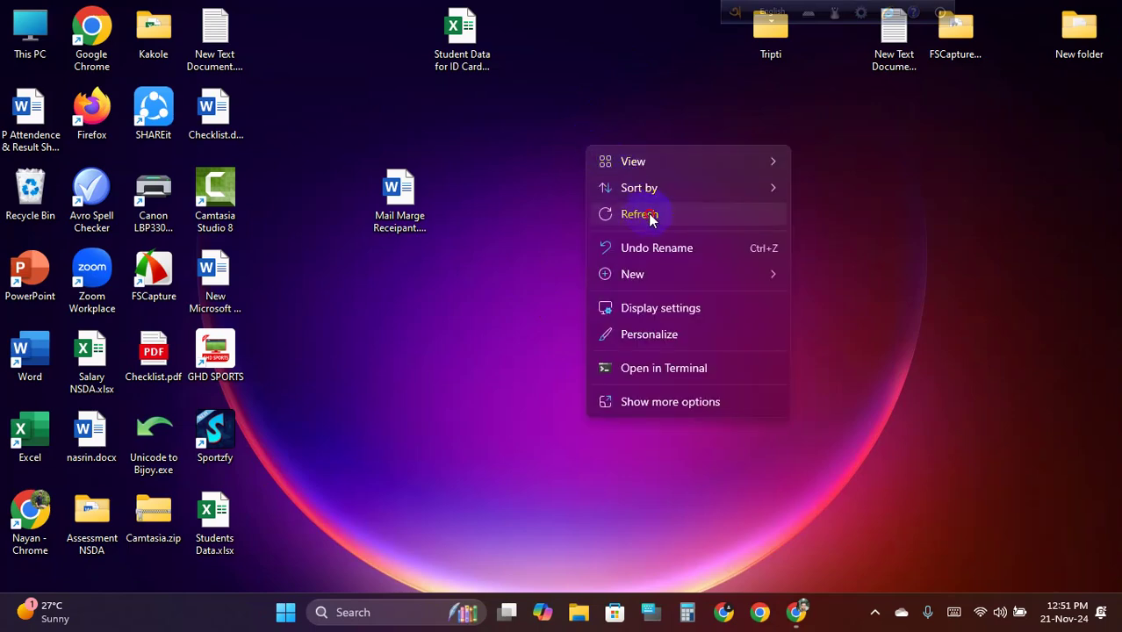
pyautogui.click(648, 215)
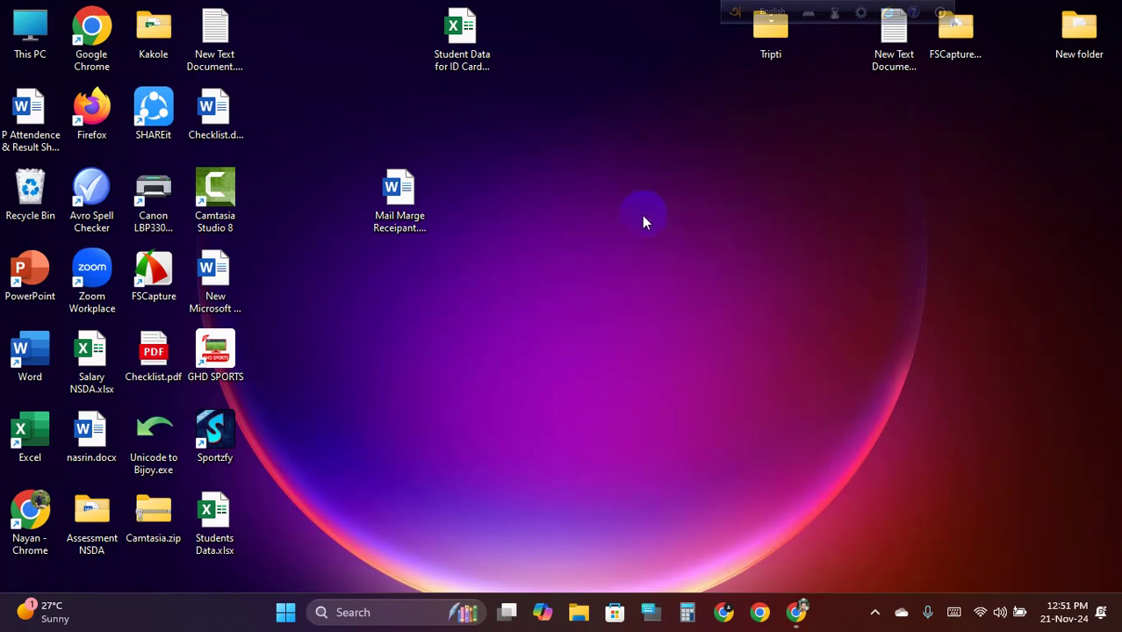
pyautogui.rightClick(604, 134)
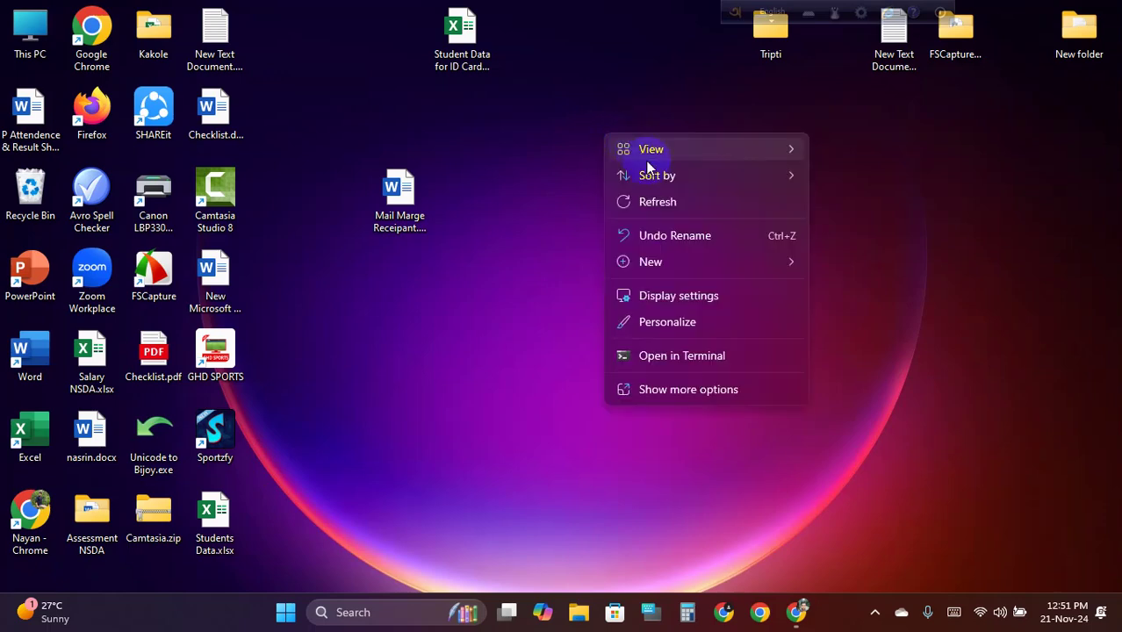
pyautogui.click(671, 204)
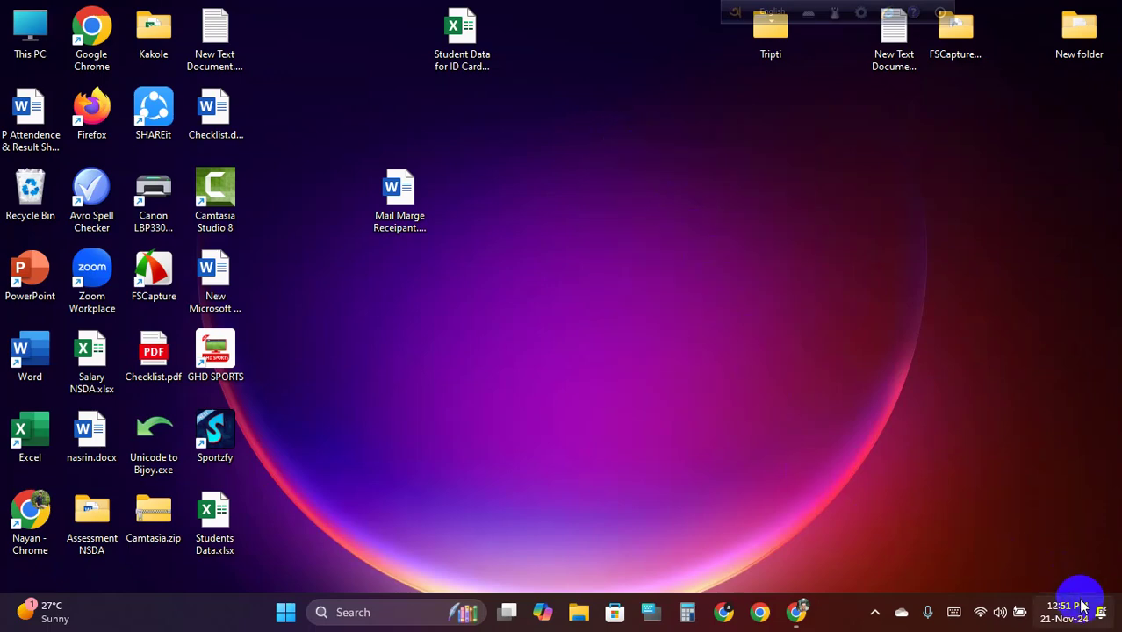
pyautogui.click(798, 612)
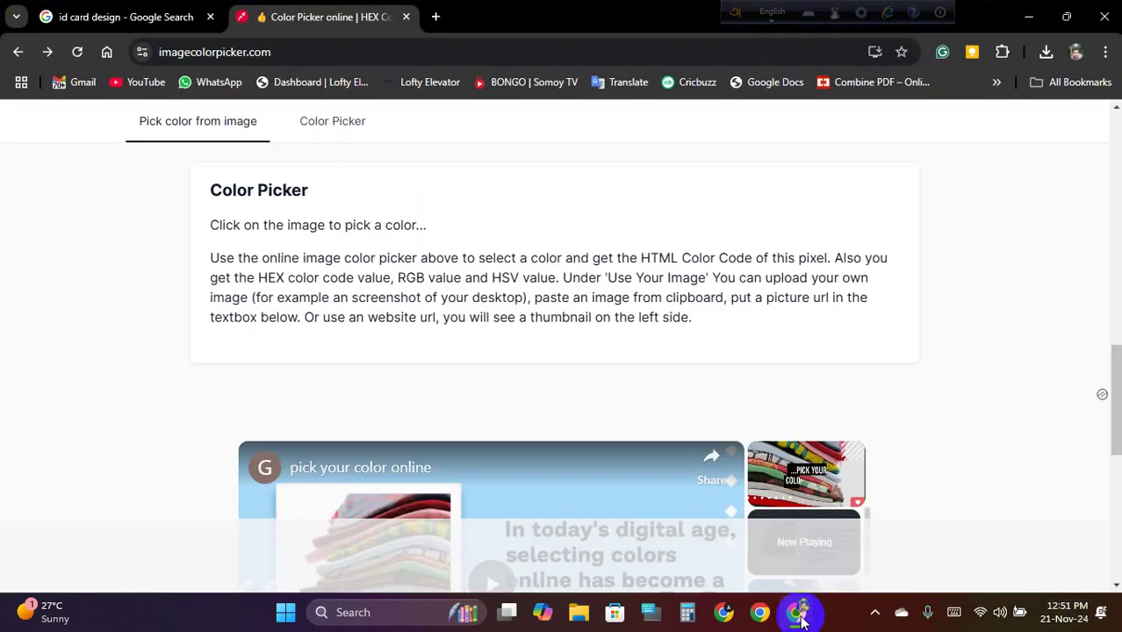
pyautogui.click(797, 613)
pyautogui.rightClick(601, 180)
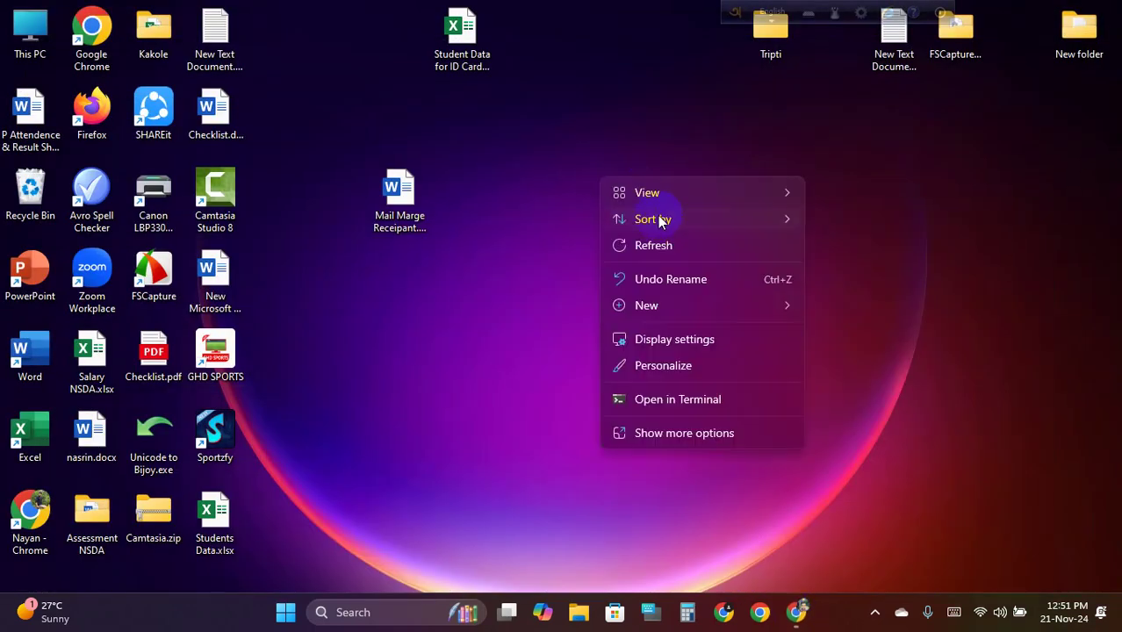
pyautogui.click(668, 246)
pyautogui.moveTo(59, 84); pyautogui.dragTo(268, 172)
pyautogui.click(462, 149)
pyautogui.rightClick(565, 138)
pyautogui.click(619, 188)
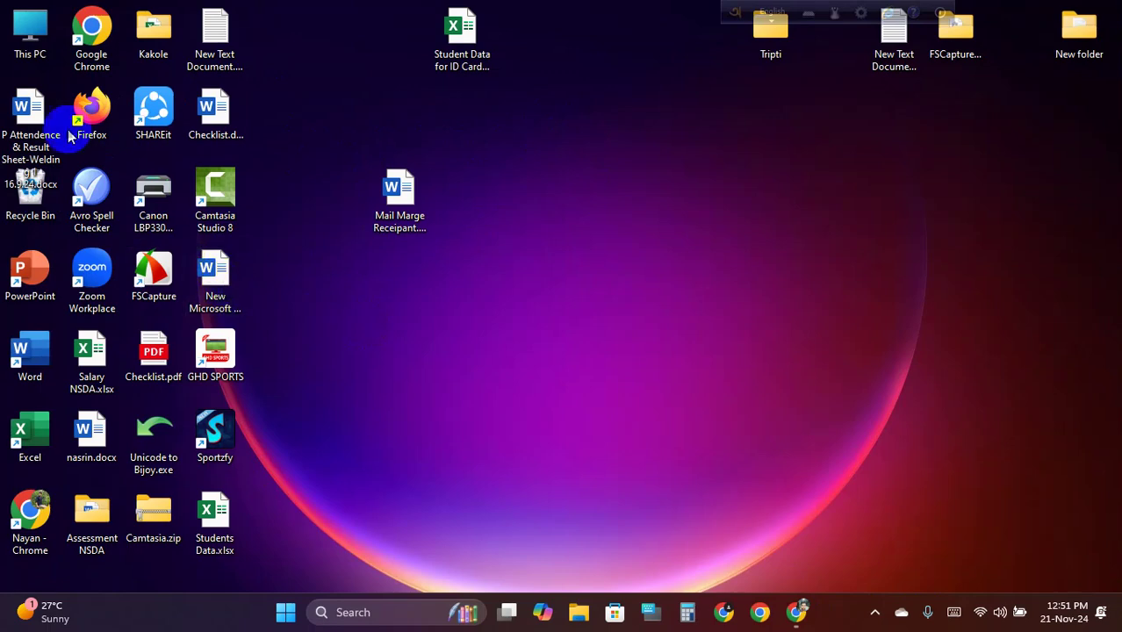
pyautogui.doubleClick(26, 329)
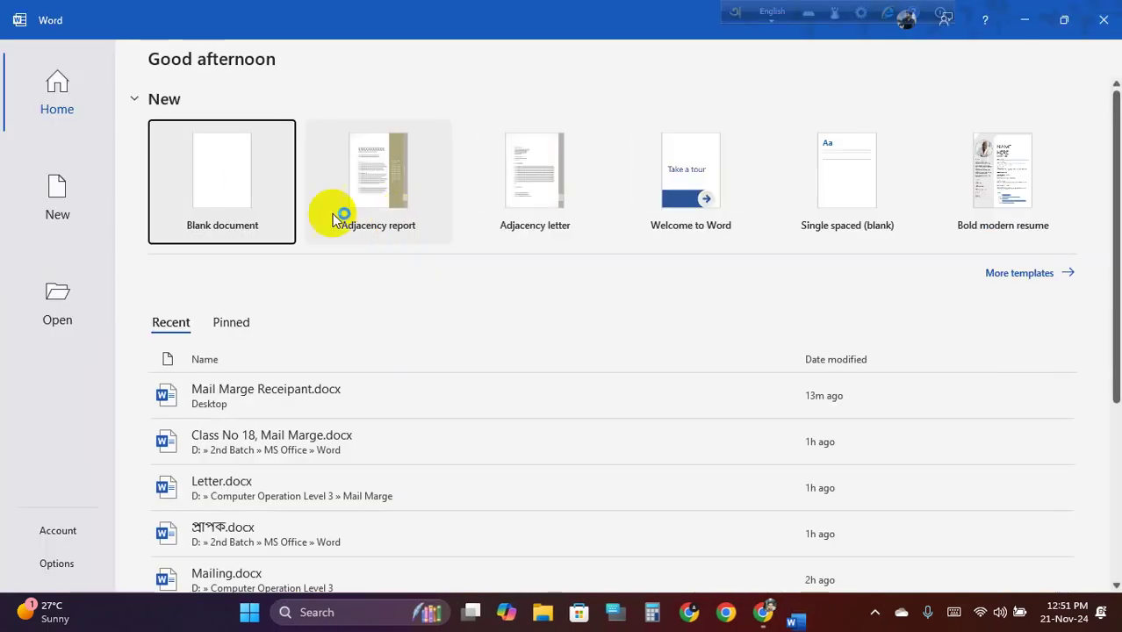
# Create a blank document and insert a Next Page section break
pyautogui.click(243, 175)
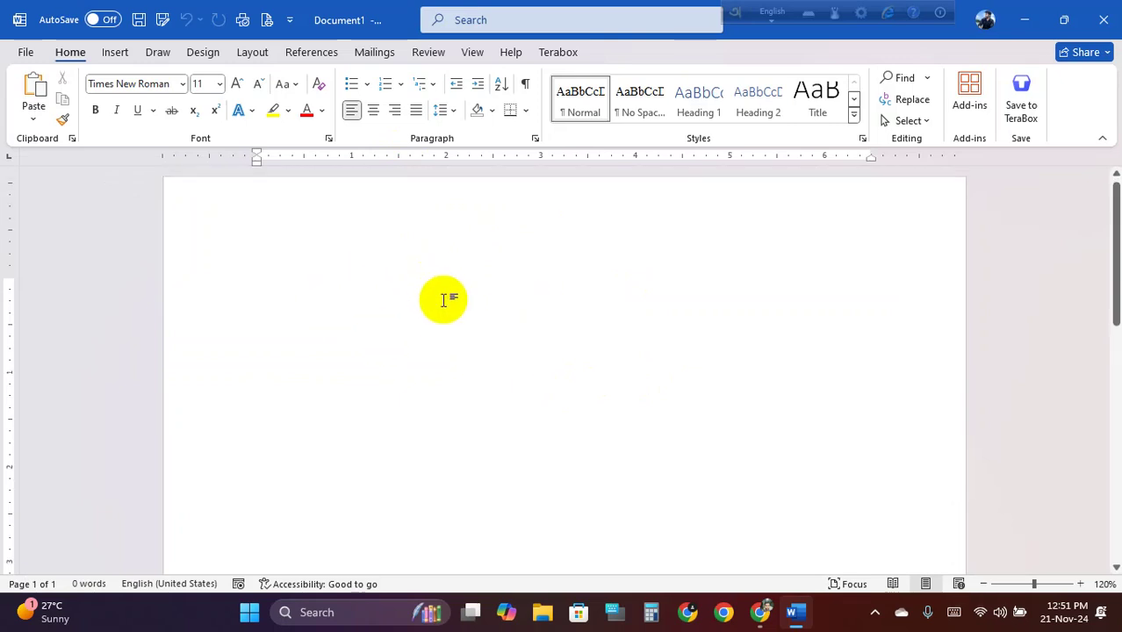
pyautogui.scroll(-5, 446, 300)
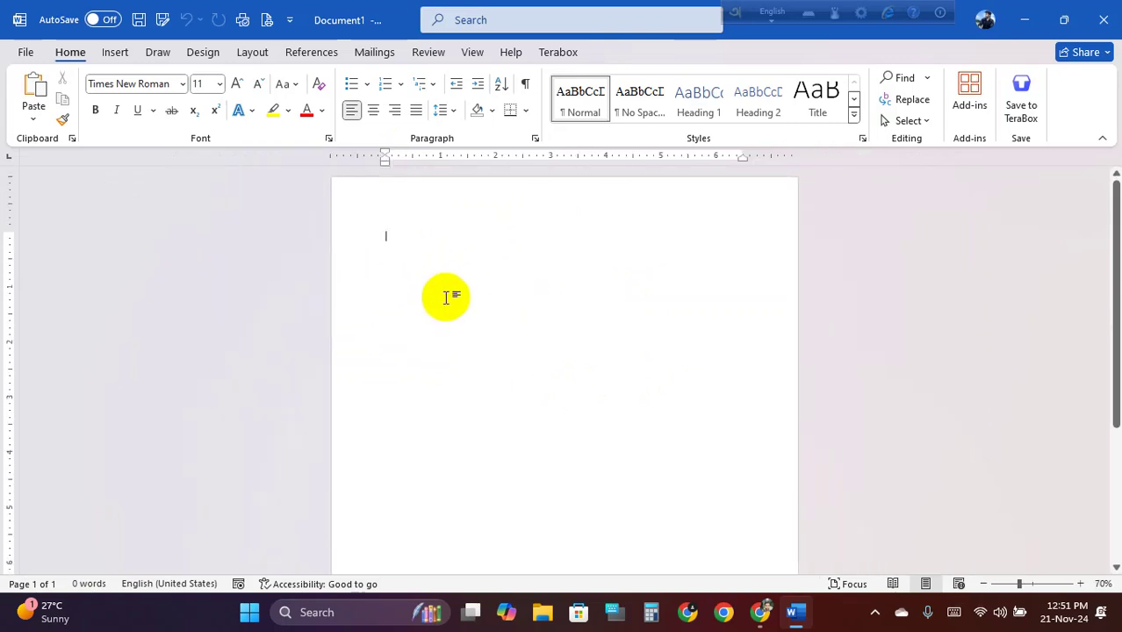
pyautogui.scroll(1, 446, 298)
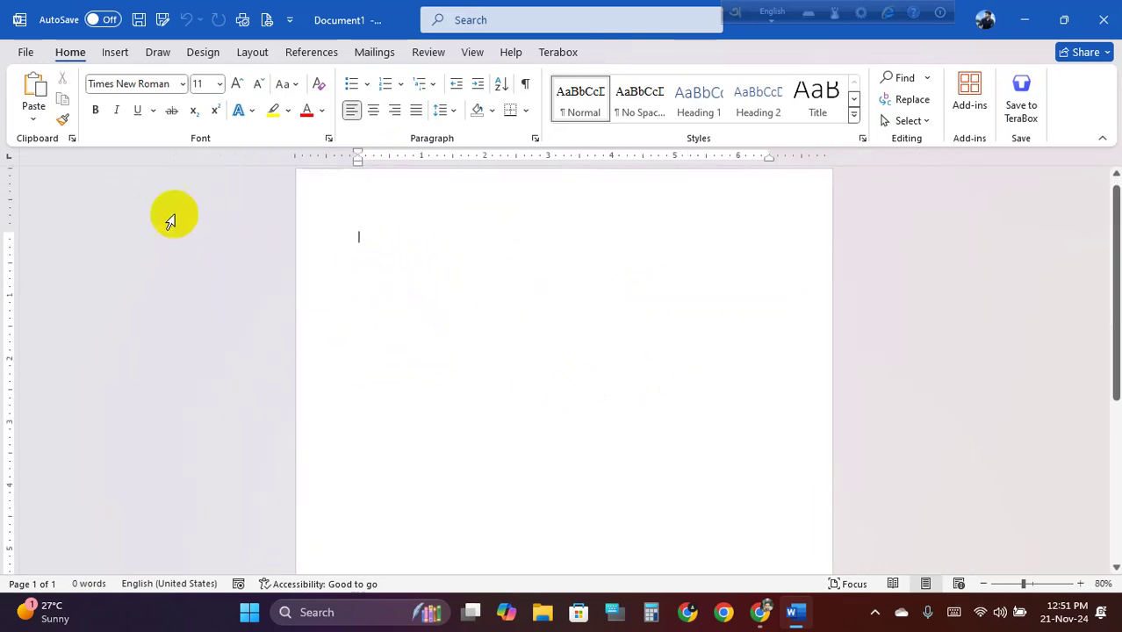
pyautogui.click(114, 52)
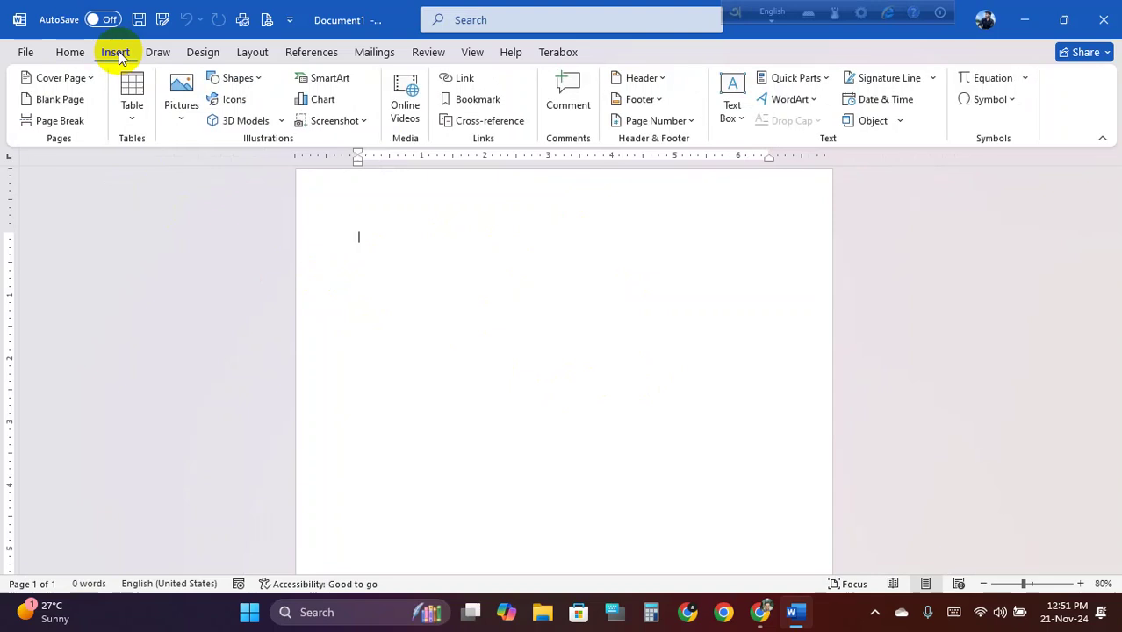
pyautogui.click(251, 53)
pyautogui.click(244, 78)
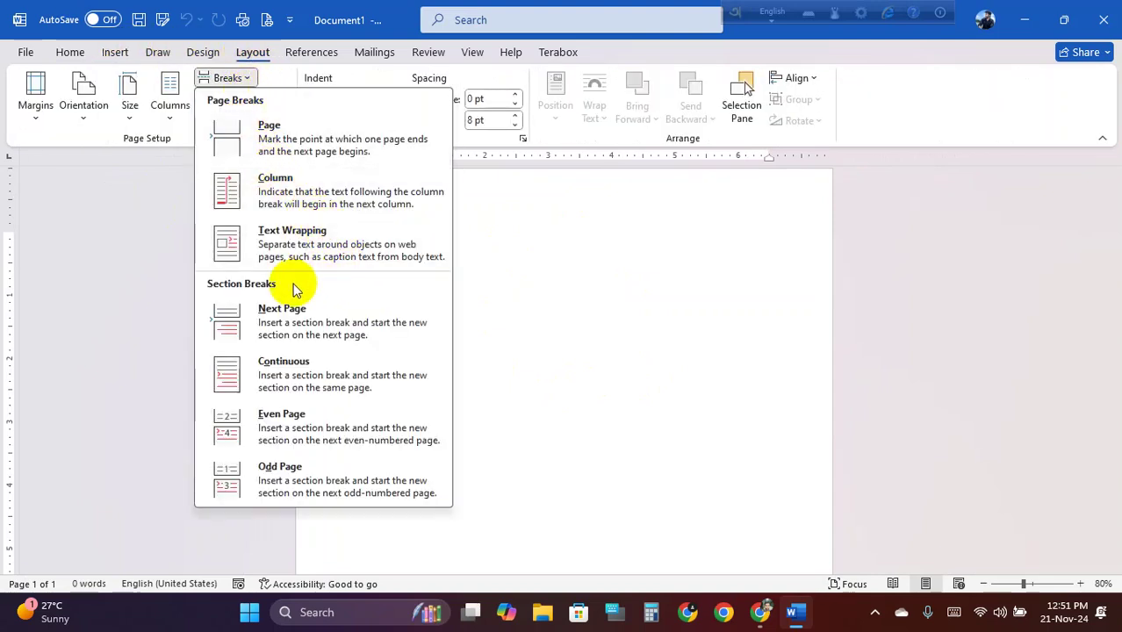
pyautogui.click(295, 314)
# Set the second section's page to landscape orientation
pyautogui.scroll(-2, 450, 295)
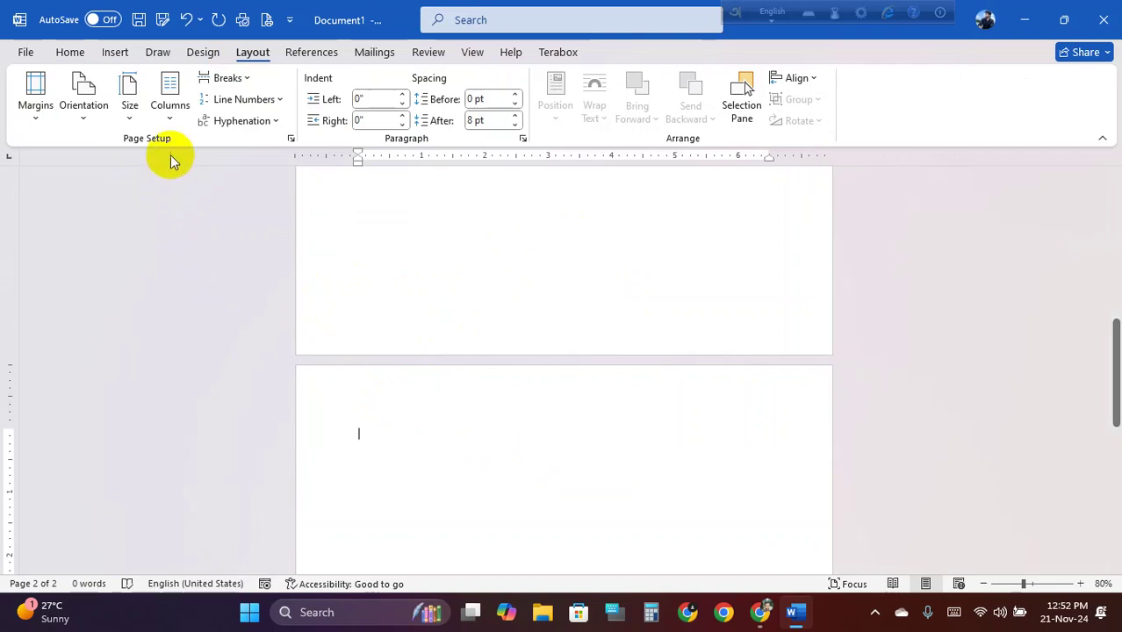
pyautogui.click(87, 107)
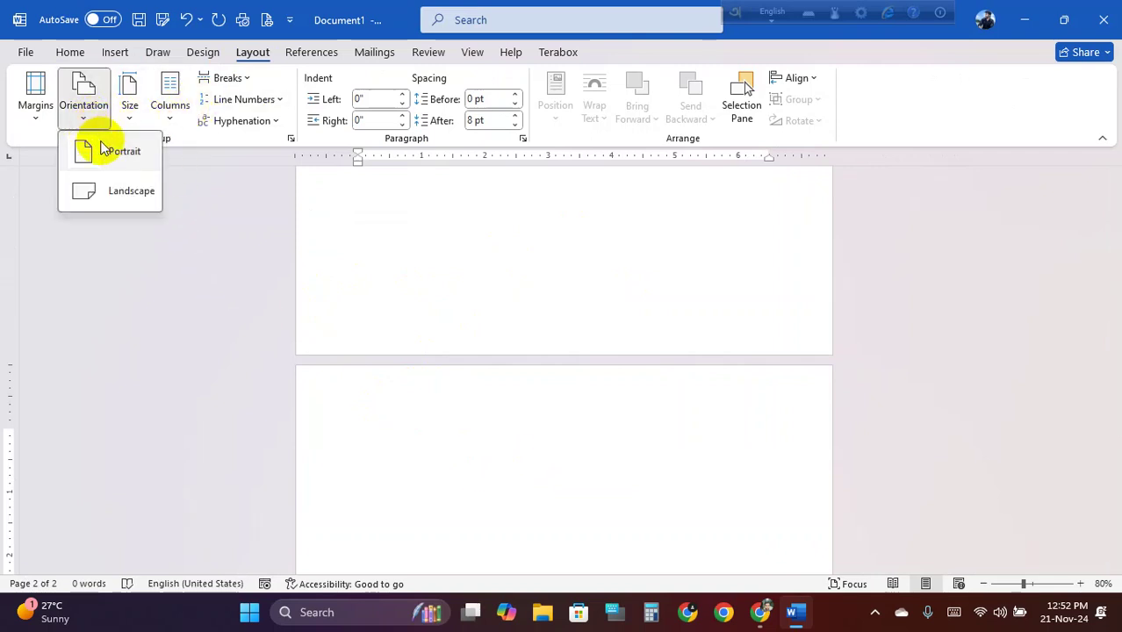
pyautogui.click(143, 192)
pyautogui.scroll(8, 492, 272)
pyautogui.keyDown('ctrl'); pyautogui.scroll(-5, 503, 289); pyautogui.keyUp('ctrl')
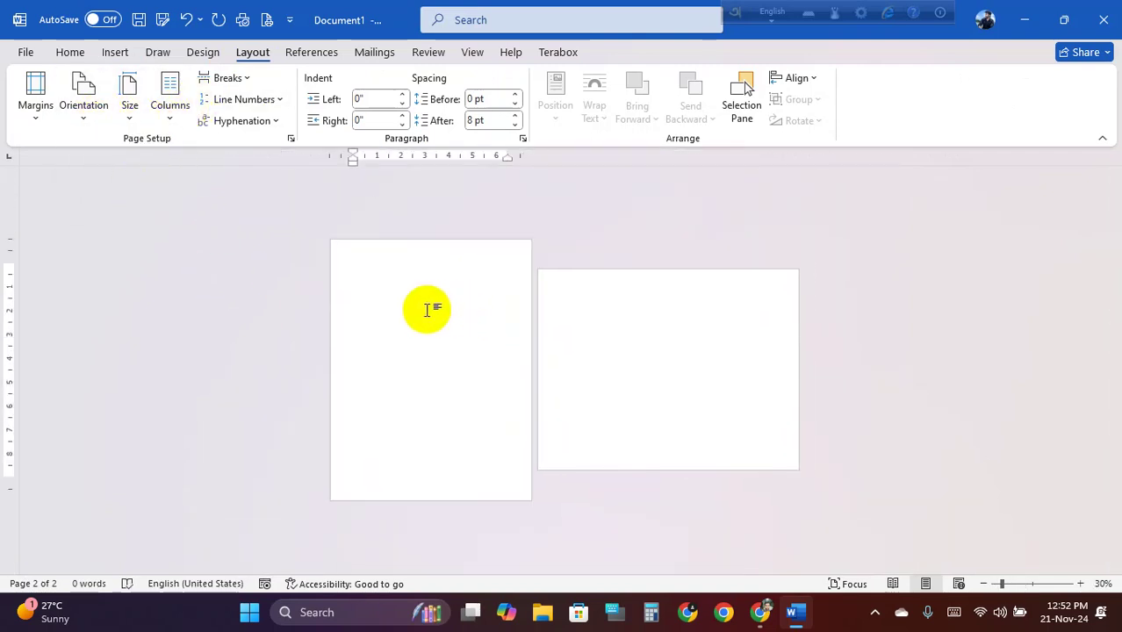
pyautogui.click(639, 335)
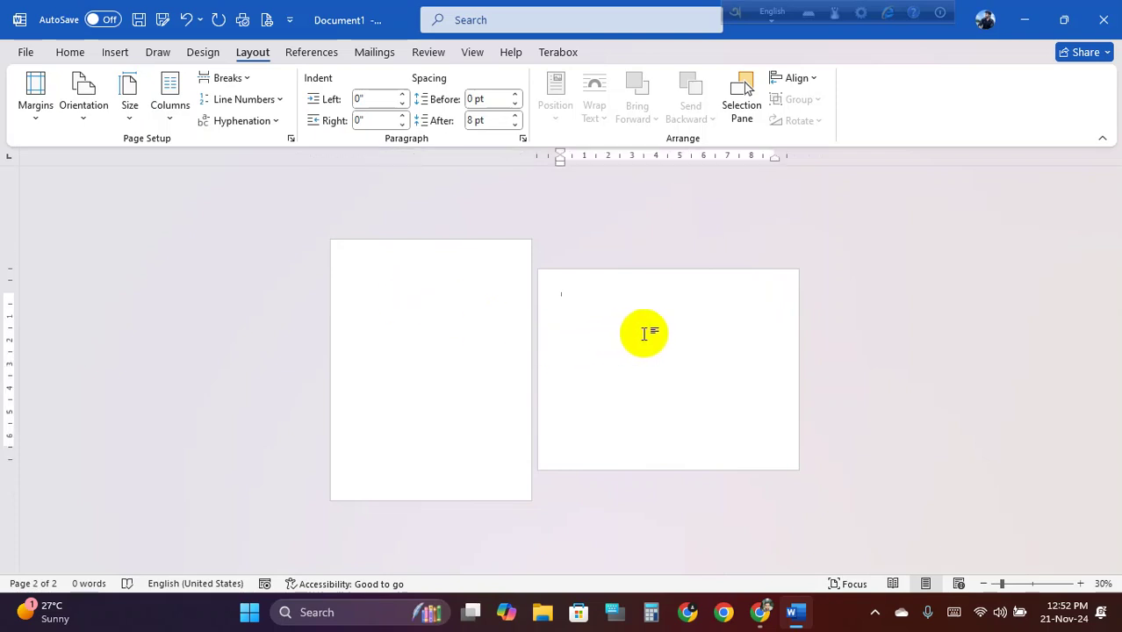
# Split the landscape second page into two columns
pyautogui.click(169, 122)
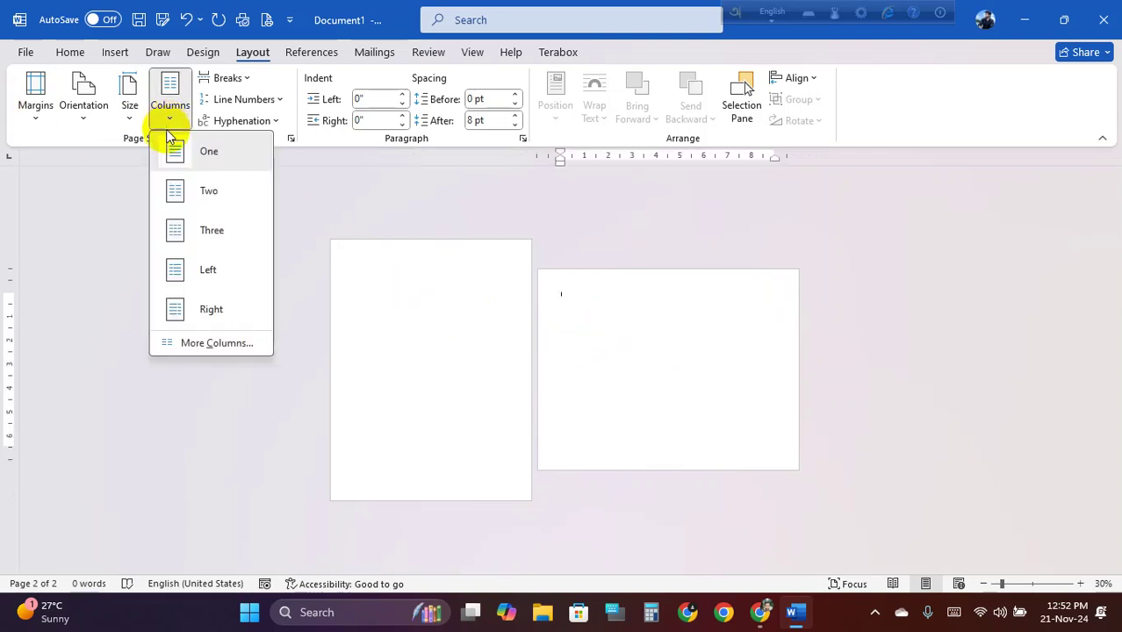
pyautogui.click(224, 202)
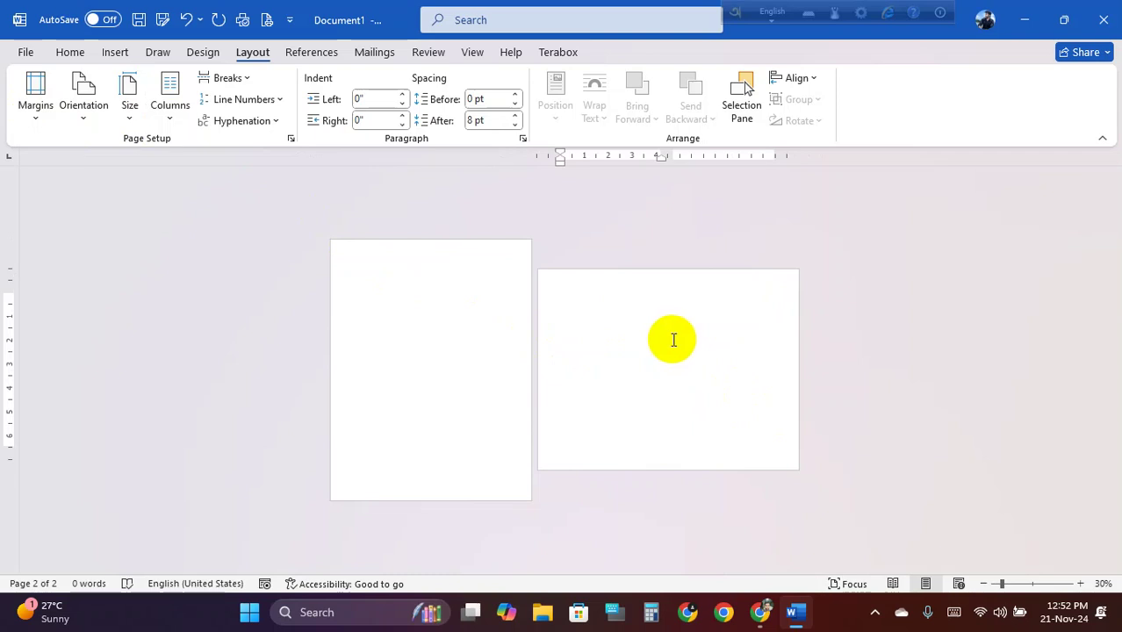
pyautogui.keyDown('ctrl'); pyautogui.scroll(1, 674, 342); pyautogui.keyUp('ctrl')
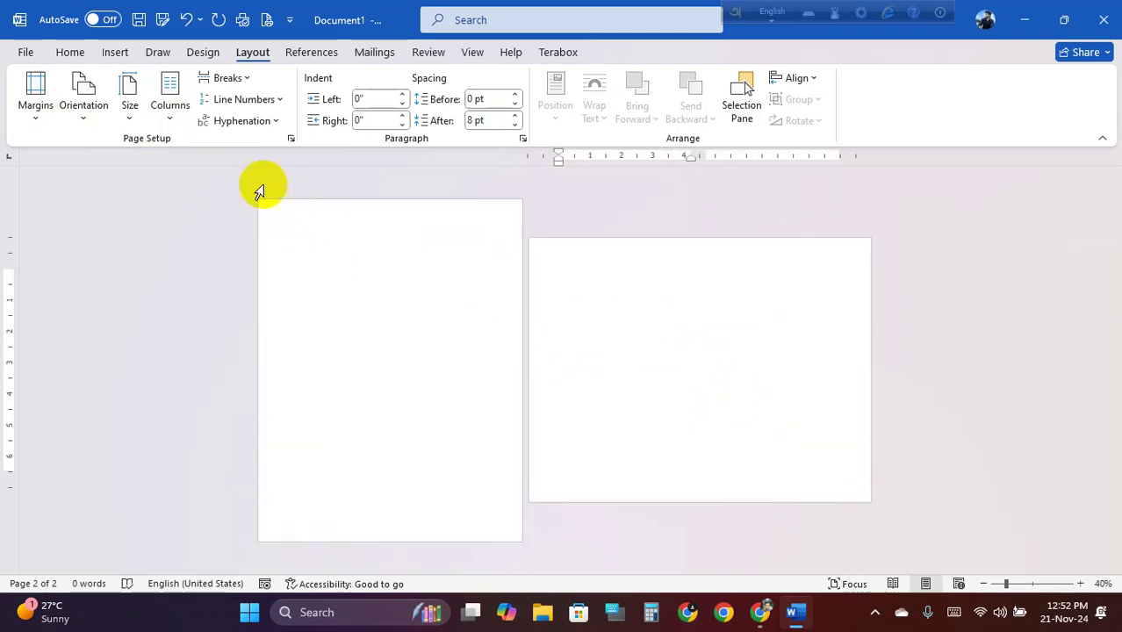
# Make the columns unequal: 6" for the first and 2.5" for the second
pyautogui.click(167, 110)
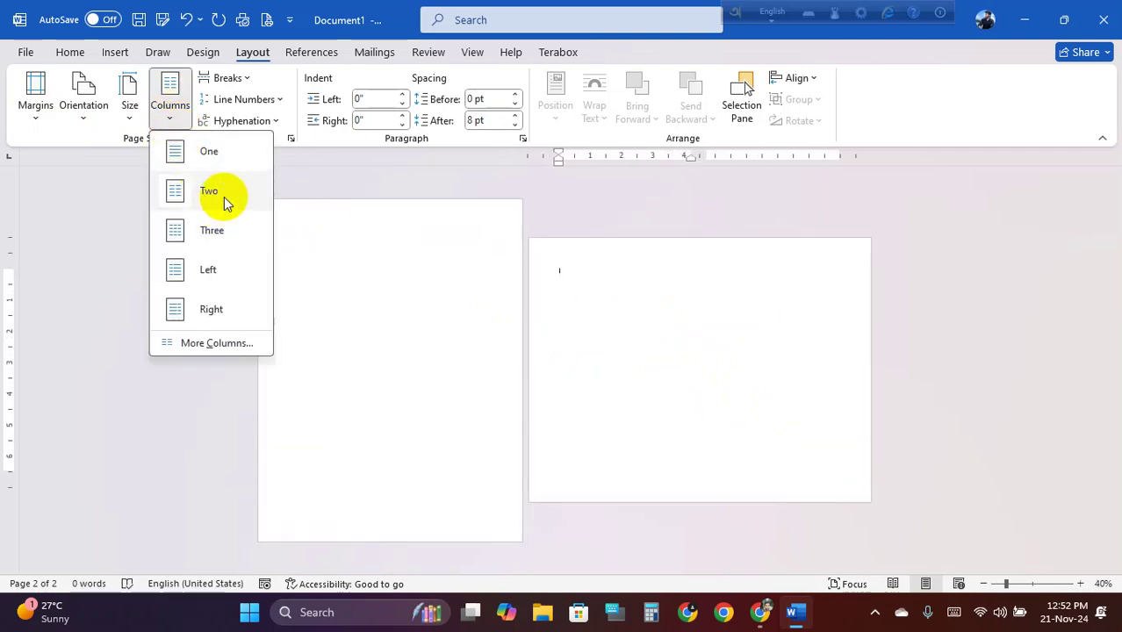
pyautogui.click(217, 343)
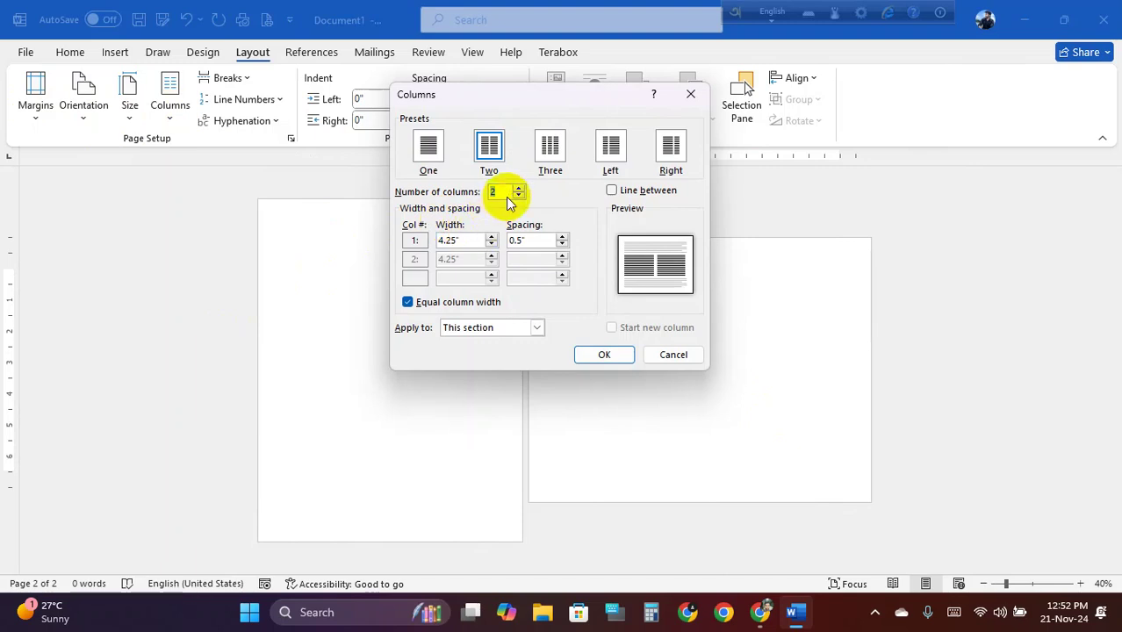
pyautogui.click(407, 301)
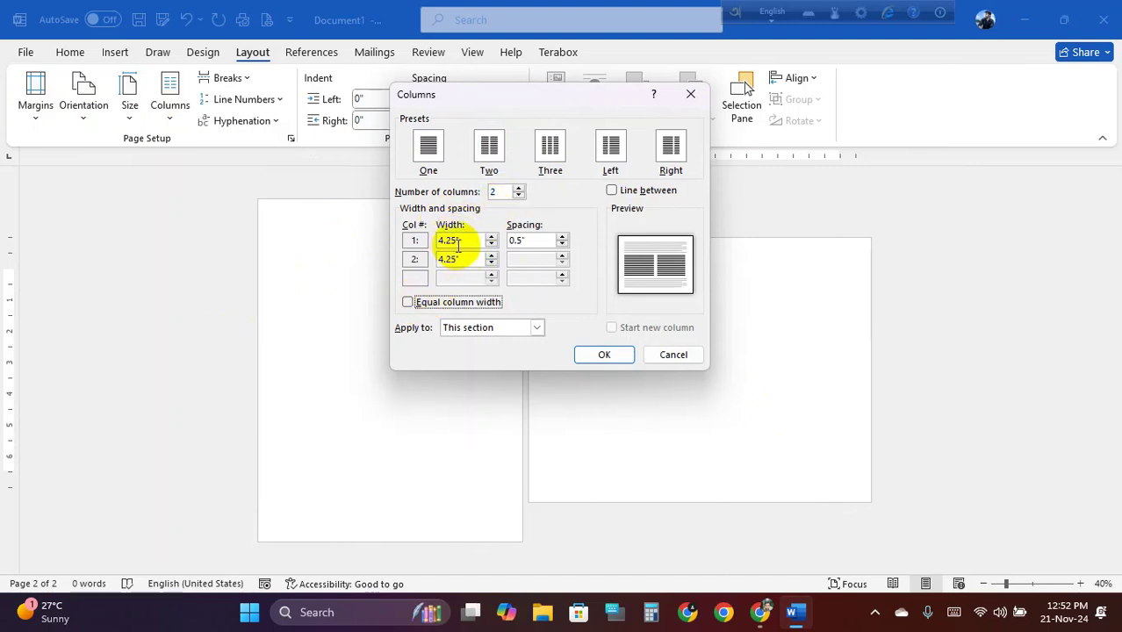
pyautogui.moveTo(453, 241); pyautogui.dragTo(420, 237)
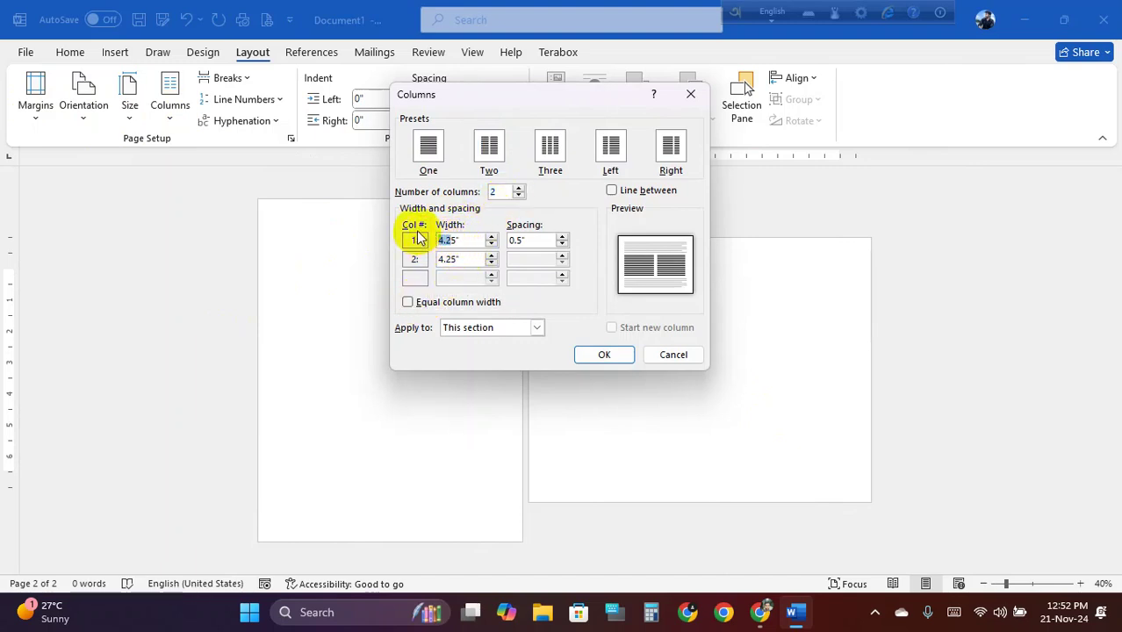
pyautogui.write('6')
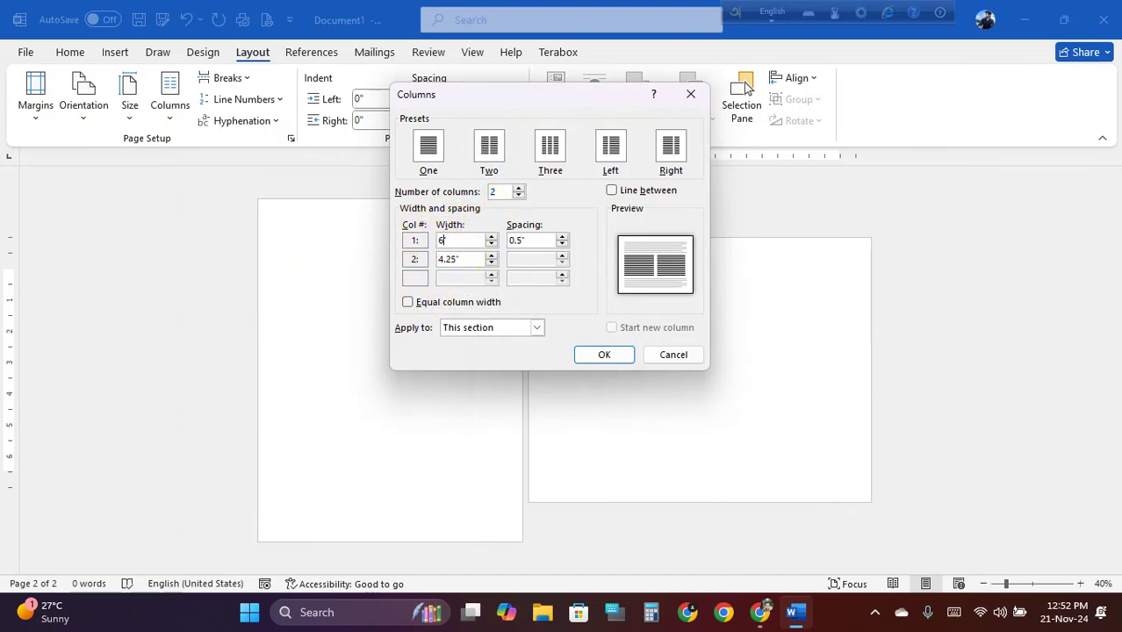
pyautogui.doubleClick(465, 263)
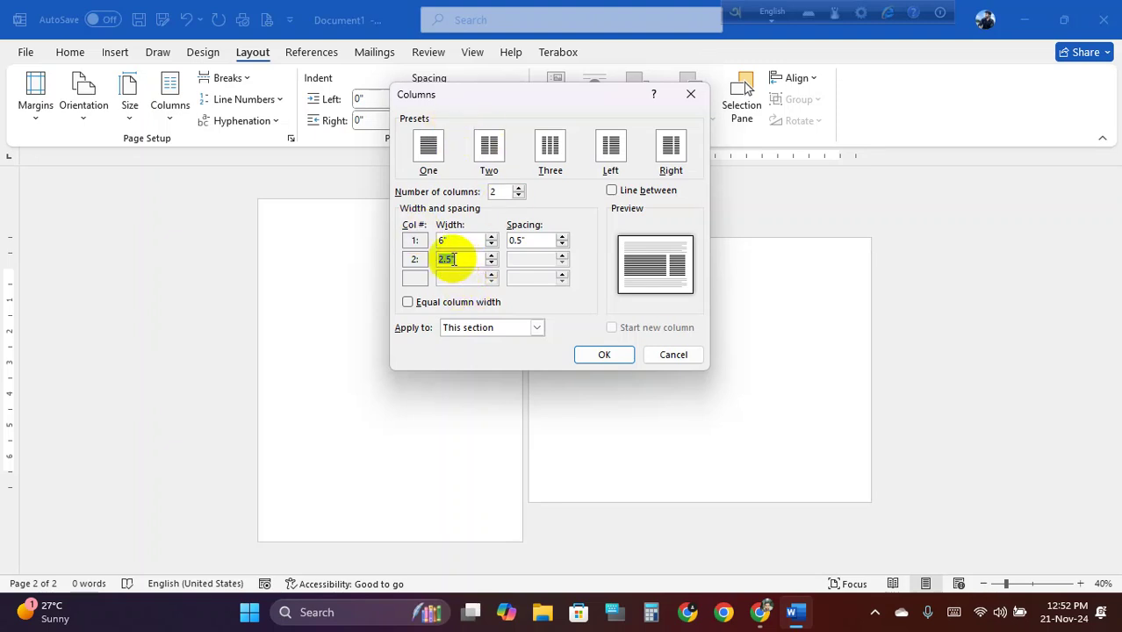
pyautogui.click(449, 259)
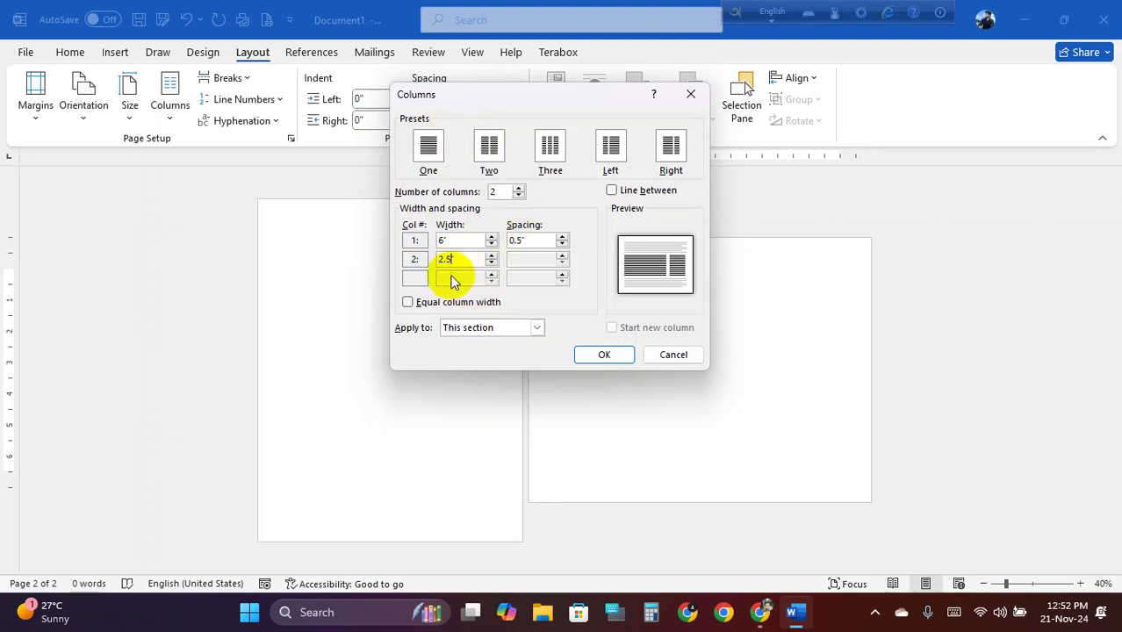
pyautogui.click(603, 353)
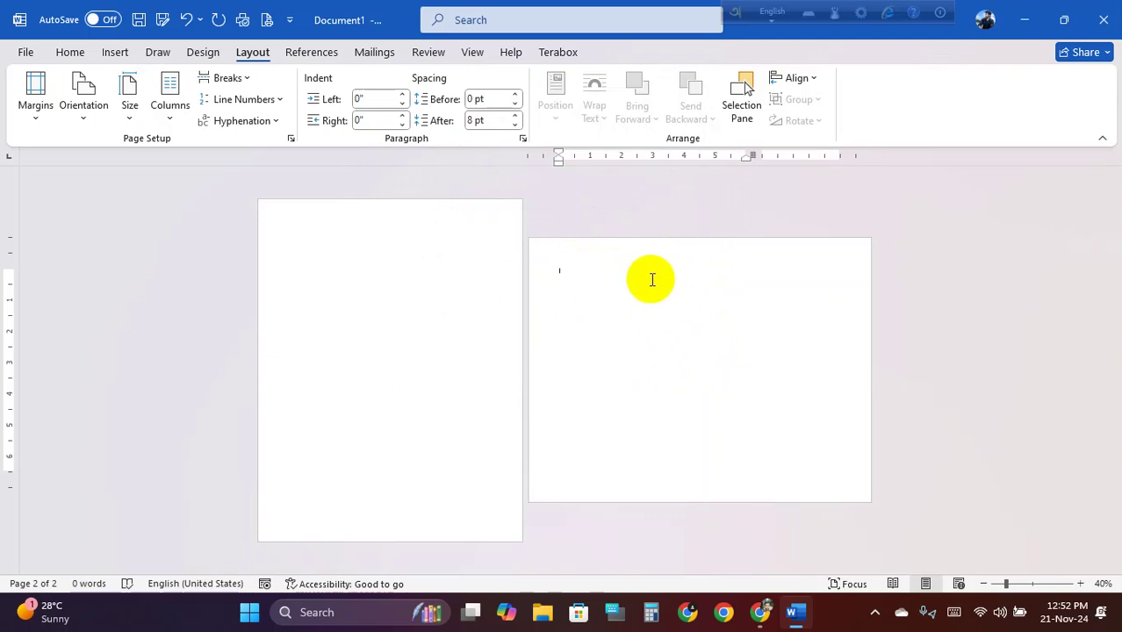
pyautogui.press('Print')
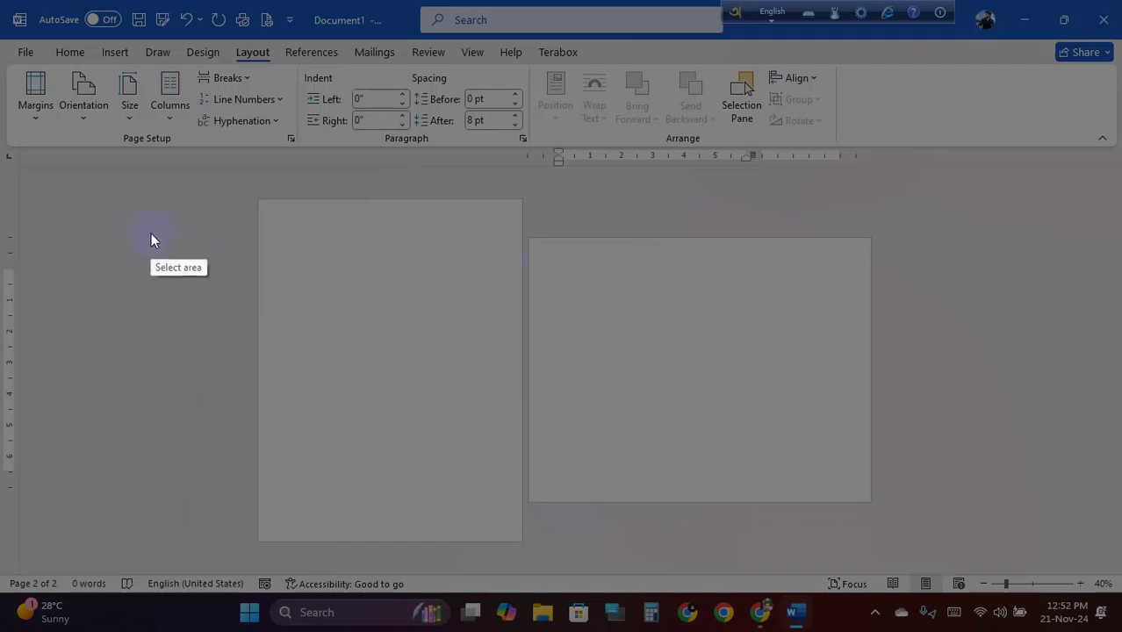
# Capture both pages and draw red rectangles around the portrait page, landscape page and its two columns
pyautogui.moveTo(124, 178); pyautogui.dragTo(1048, 575)
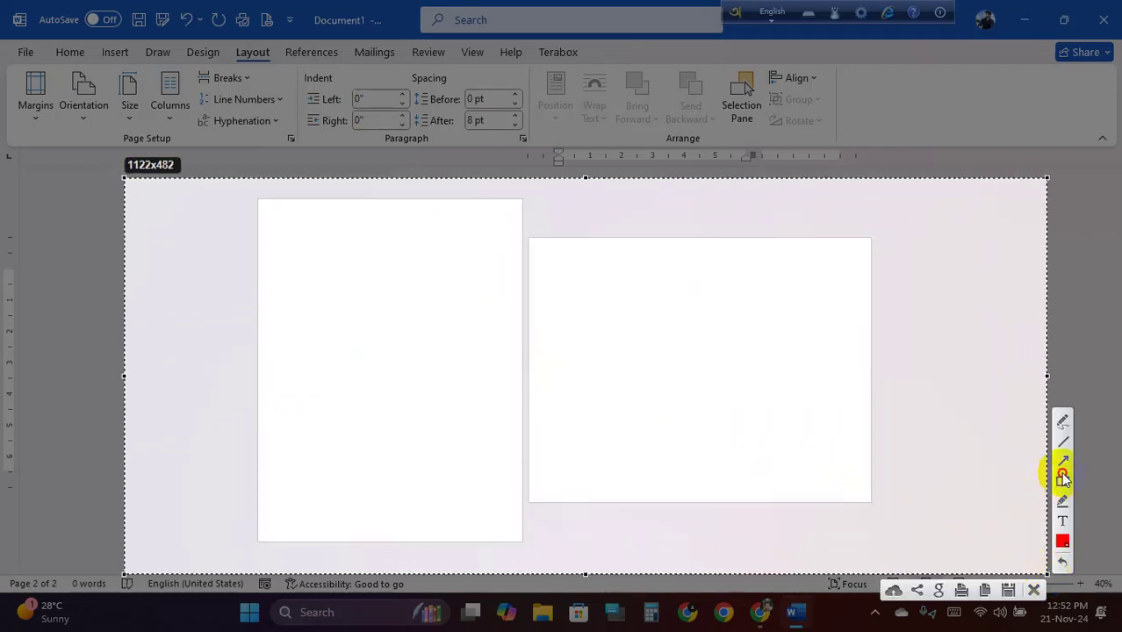
pyautogui.click(1063, 481)
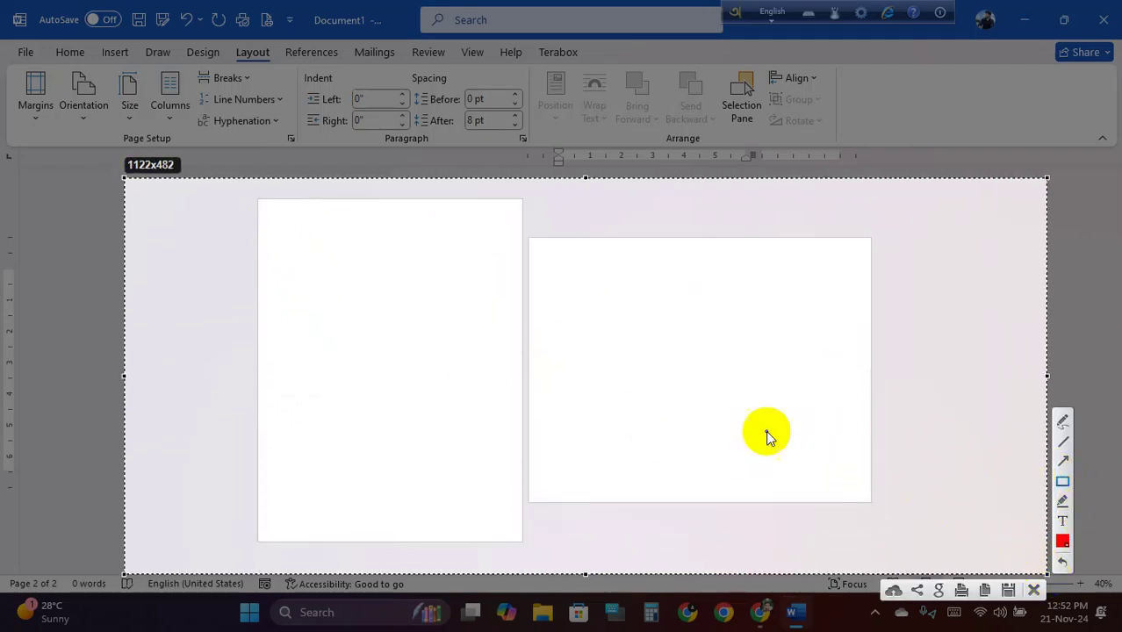
pyautogui.moveTo(258, 199)
pyautogui.mouseDown()
pyautogui.moveTo(417, 358)
pyautogui.moveTo(529, 523)
pyautogui.moveTo(523, 541)
pyautogui.mouseUp()
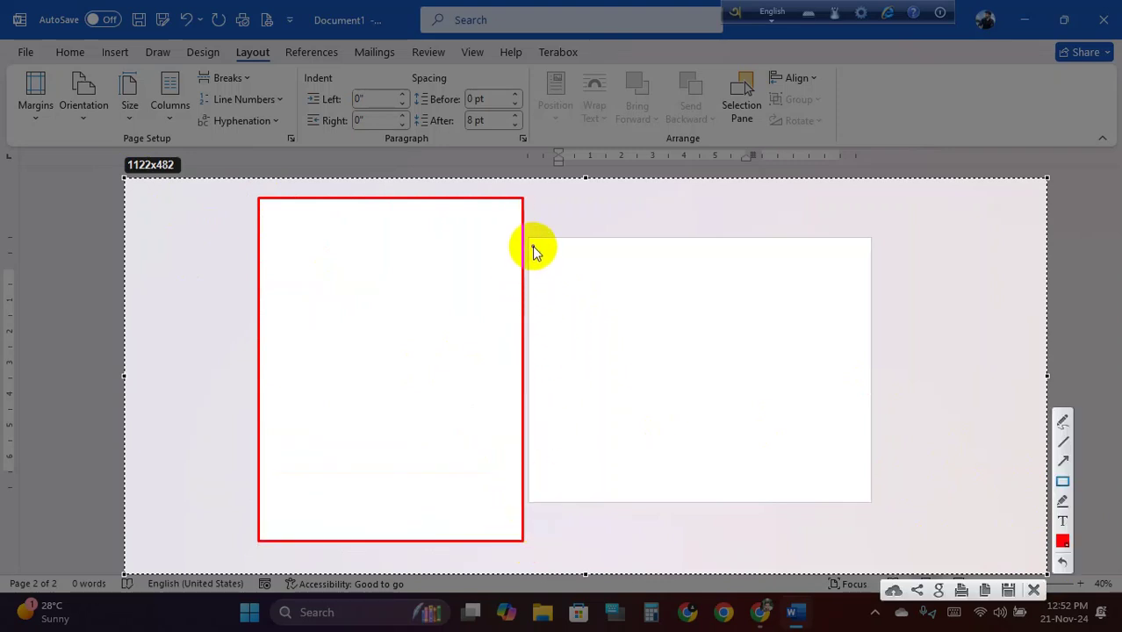
pyautogui.moveTo(530, 239); pyautogui.dragTo(873, 506)
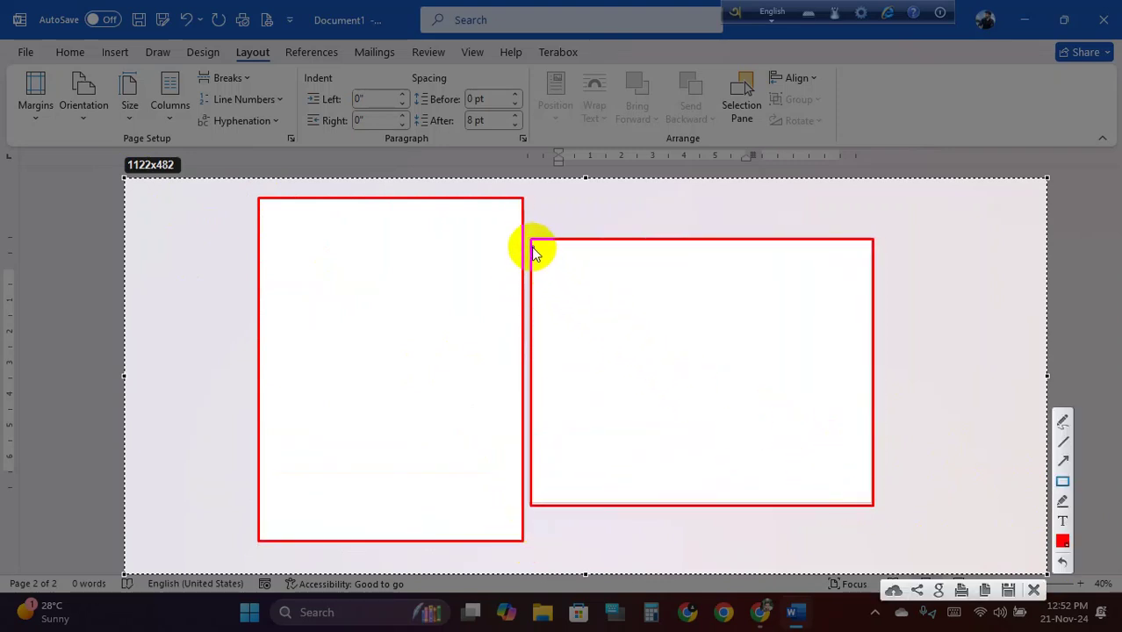
pyautogui.moveTo(531, 240); pyautogui.dragTo(752, 506)
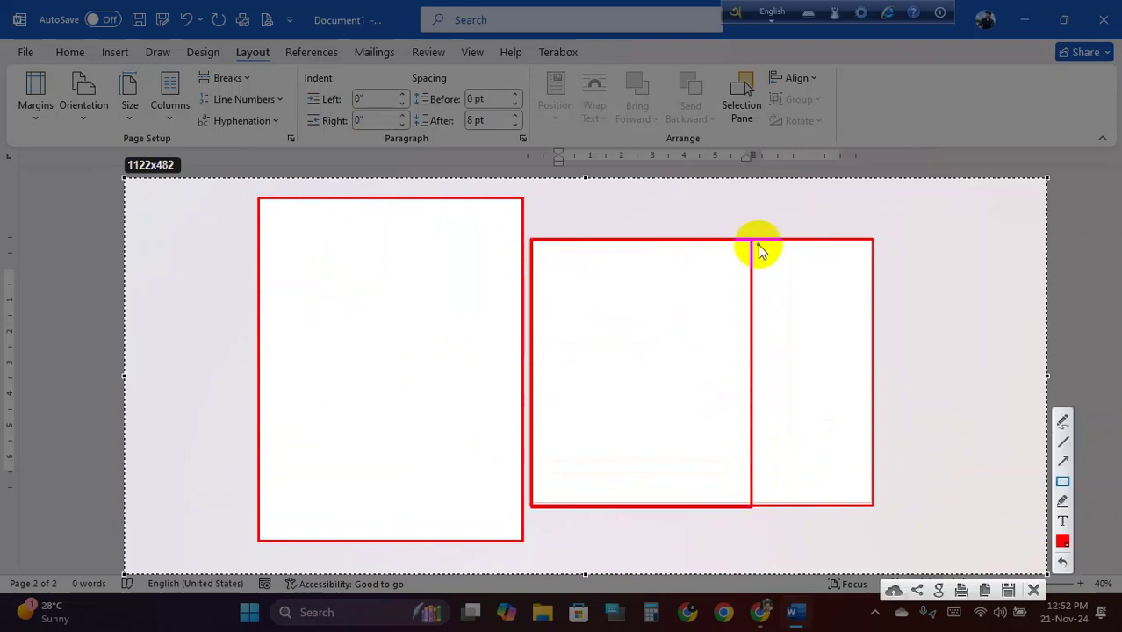
pyautogui.moveTo(758, 243); pyautogui.dragTo(869, 500)
pyautogui.moveTo(537, 244); pyautogui.dragTo(742, 503)
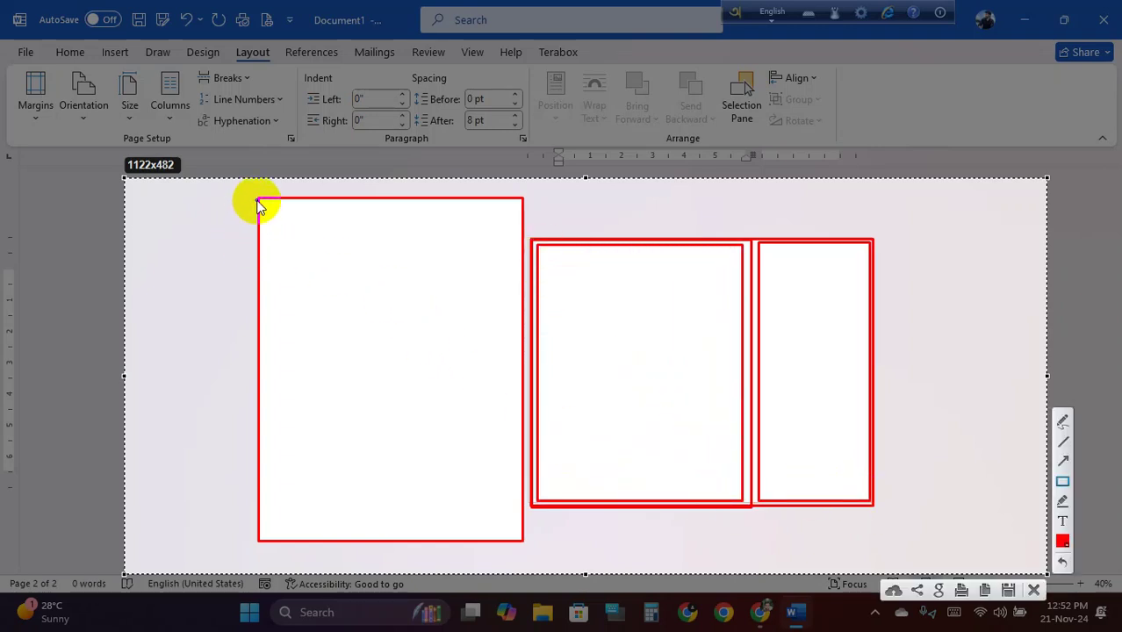
# Change the annotation colour to blue
pyautogui.click(1063, 541)
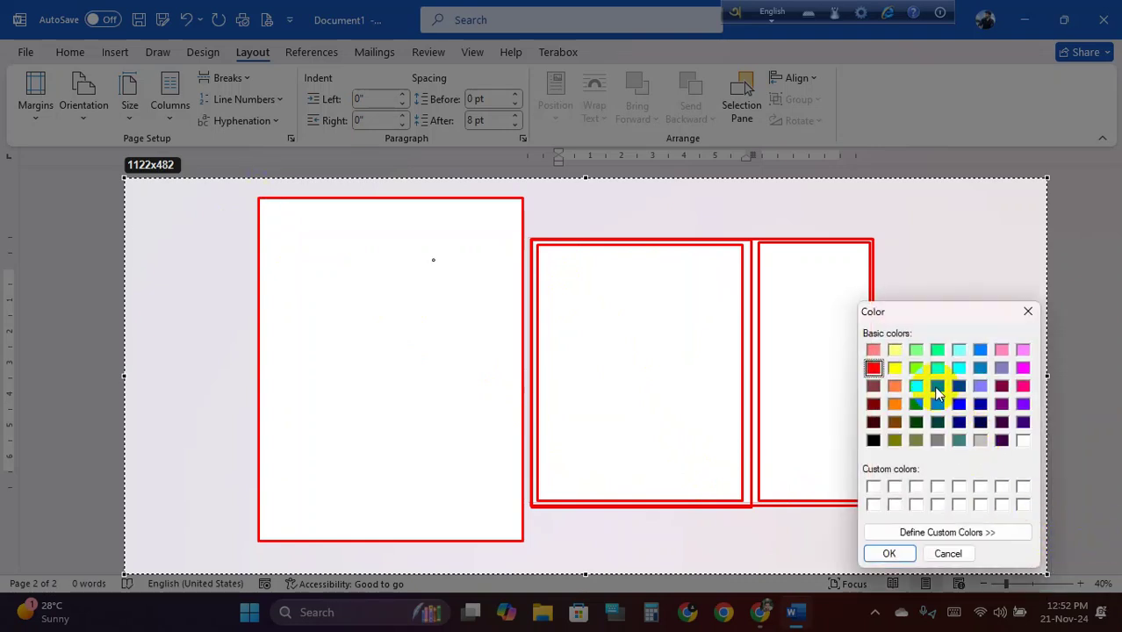
pyautogui.click(895, 367)
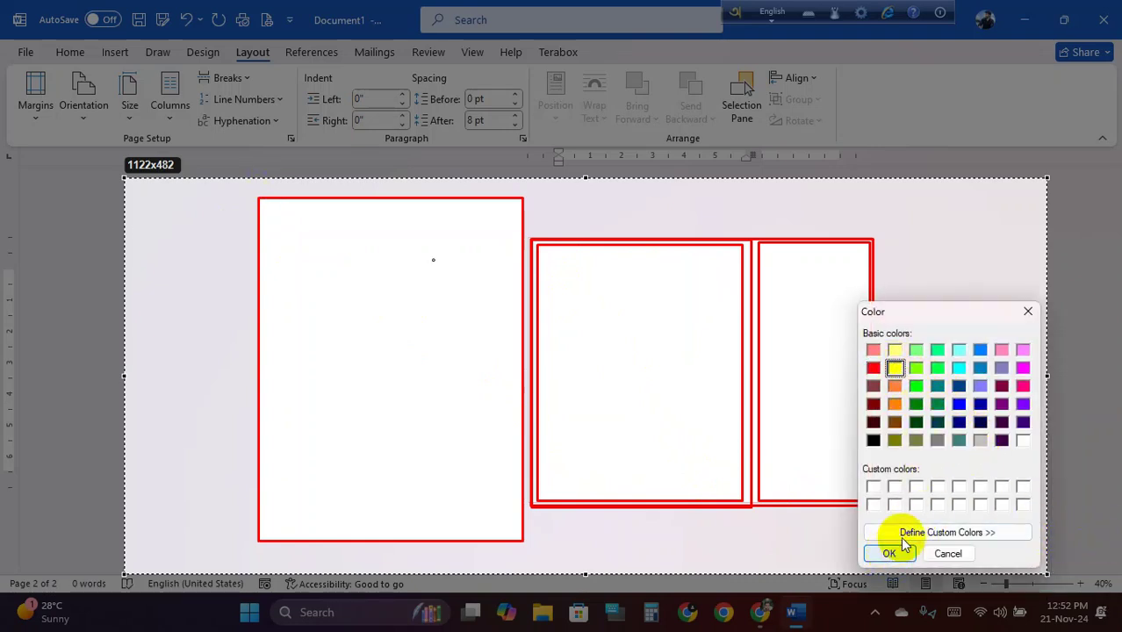
pyautogui.click(961, 405)
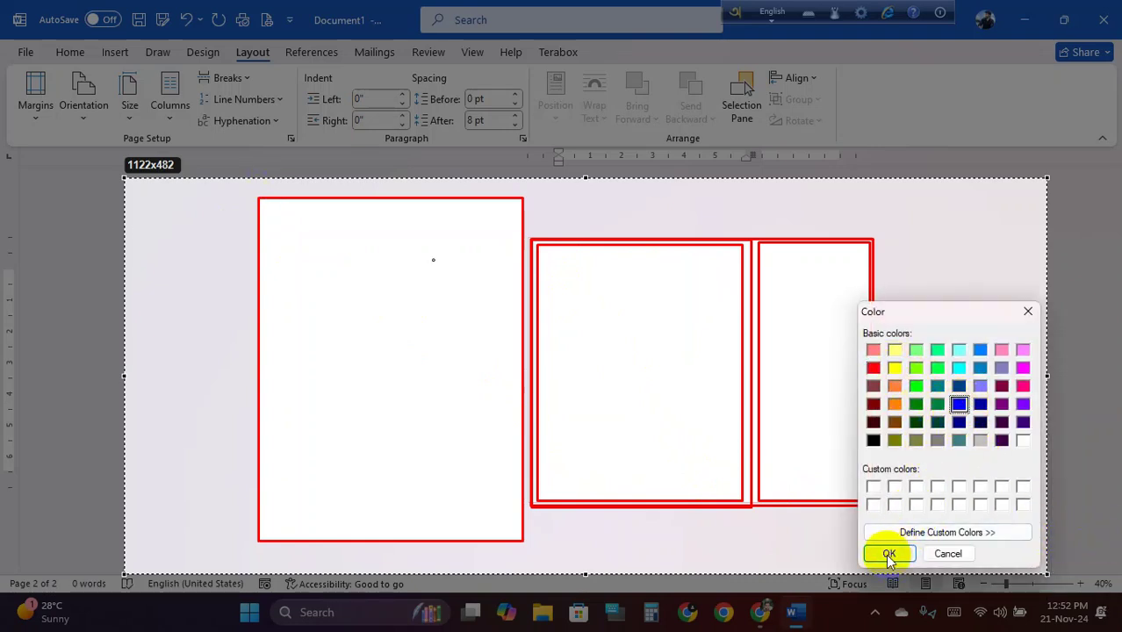
pyautogui.click(889, 553)
# Draw blue boxes inside the three red frames and an arrow pointing at the right frame
pyautogui.moveTo(284, 225); pyautogui.dragTo(492, 525)
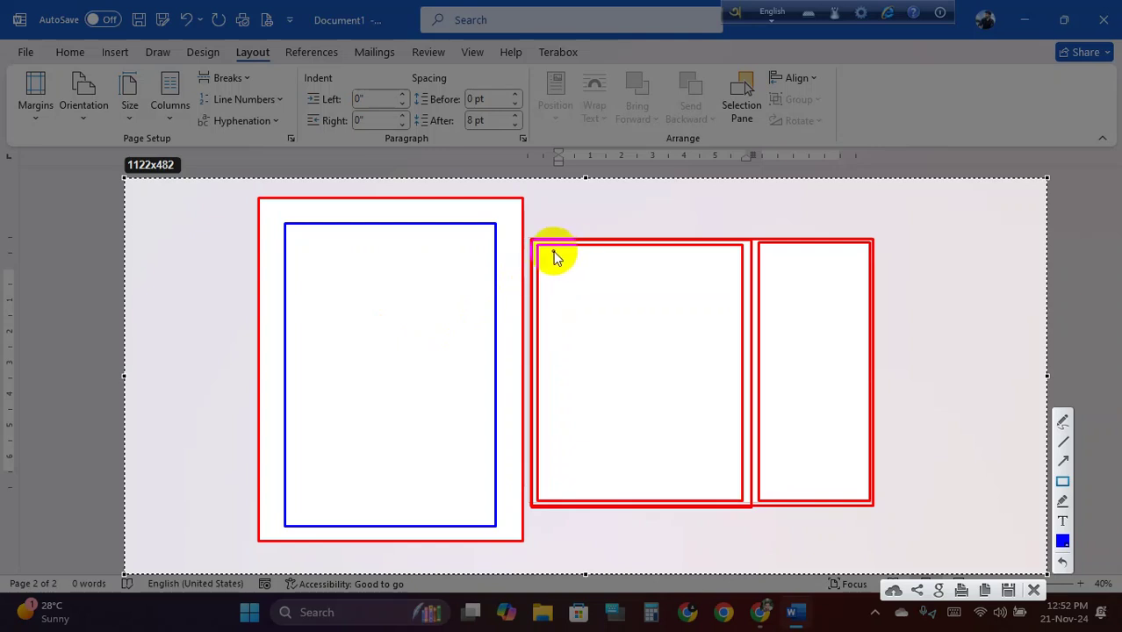
pyautogui.moveTo(539, 248)
pyautogui.mouseDown()
pyautogui.moveTo(719, 444)
pyautogui.moveTo(742, 499)
pyautogui.mouseUp()
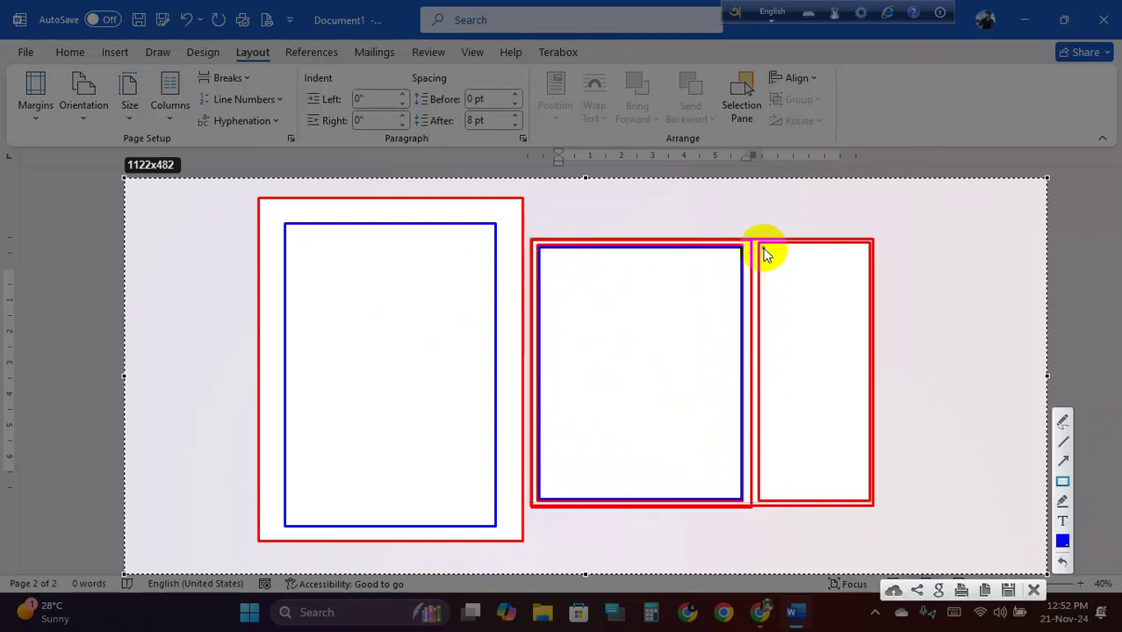
pyautogui.moveTo(763, 246); pyautogui.dragTo(870, 499)
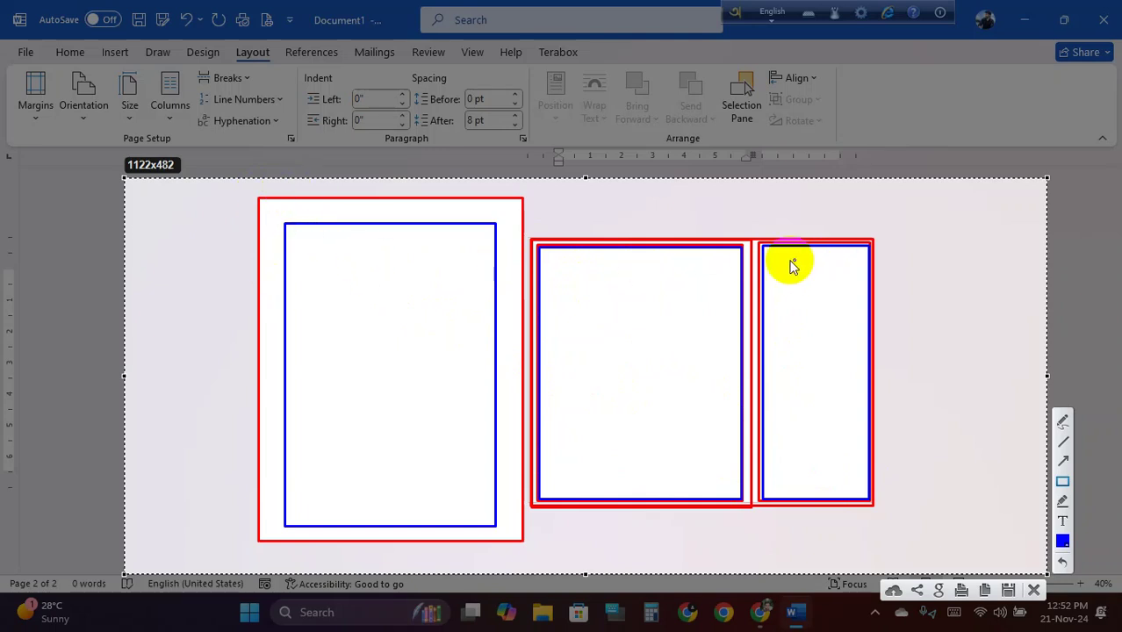
pyautogui.click(1063, 460)
pyautogui.moveTo(1056, 180)
pyautogui.mouseDown()
pyautogui.moveTo(744, 315)
pyautogui.moveTo(726, 338)
pyautogui.moveTo(676, 275)
pyautogui.moveTo(779, 348)
pyautogui.moveTo(889, 265)
pyautogui.moveTo(885, 277)
pyautogui.mouseUp()
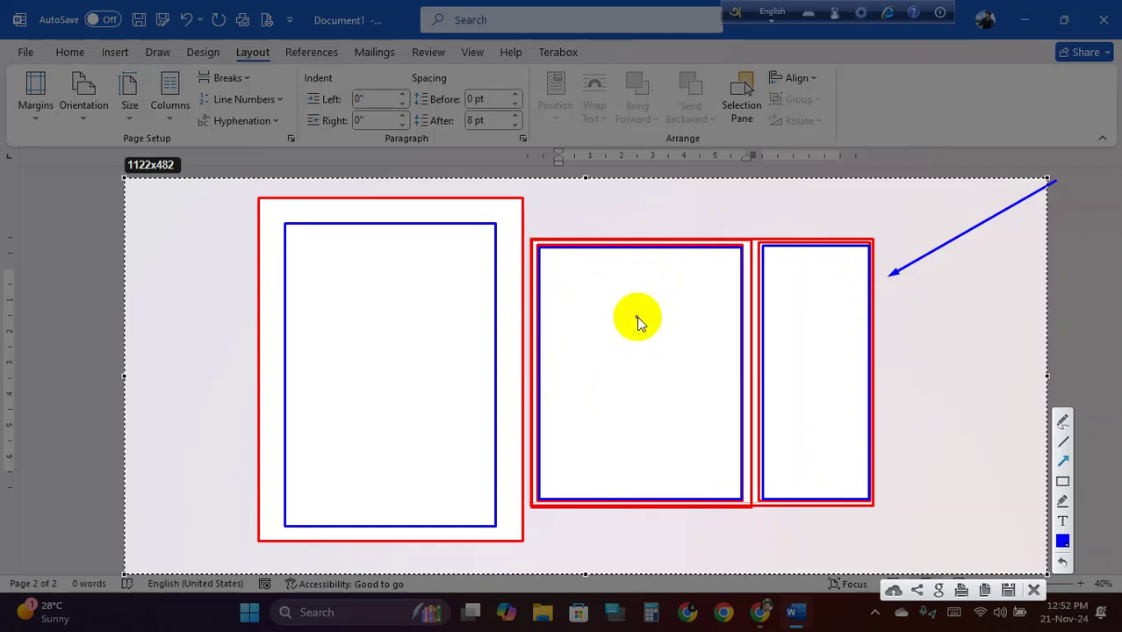
# Add a short arrow at the middle frame's corner, then retrace the landscape and portrait frames in blue
pyautogui.moveTo(533, 241)
pyautogui.mouseDown()
pyautogui.moveTo(596, 273)
pyautogui.moveTo(715, 379)
pyautogui.moveTo(538, 243)
pyautogui.mouseUp()
pyautogui.click(1063, 482)
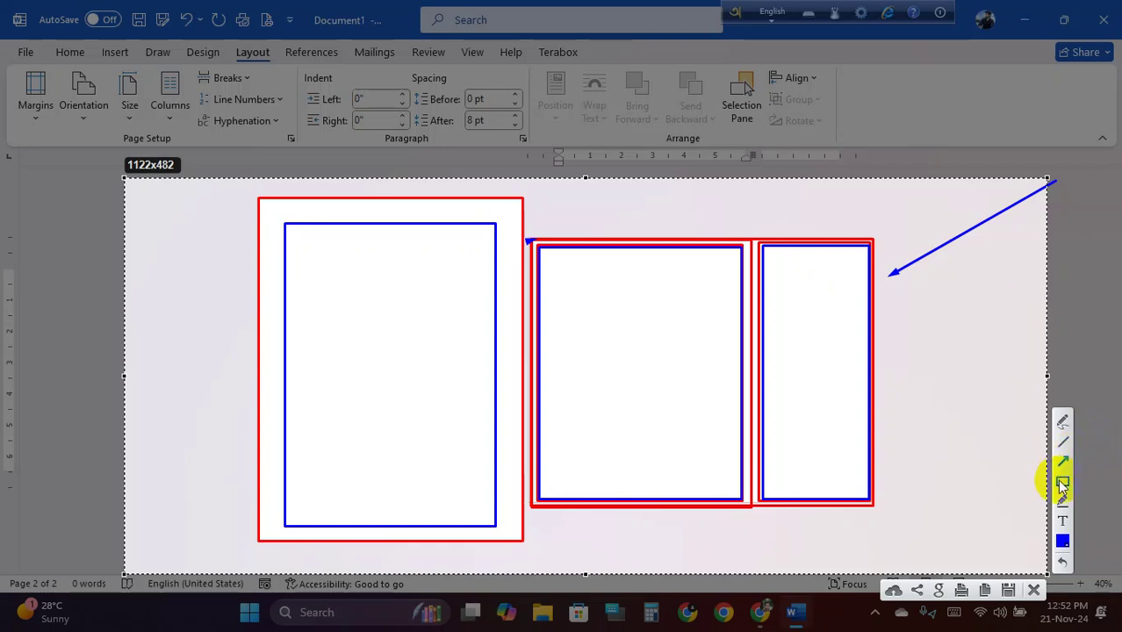
pyautogui.moveTo(529, 238); pyautogui.dragTo(874, 508)
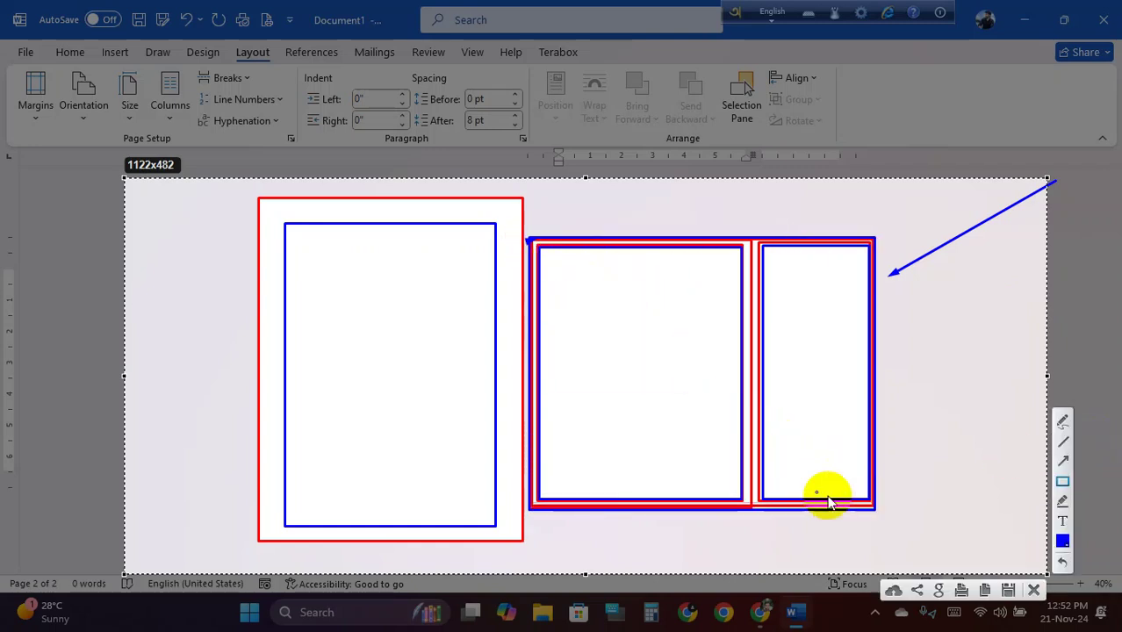
pyautogui.moveTo(258, 198)
pyautogui.mouseDown()
pyautogui.moveTo(343, 315)
pyautogui.moveTo(521, 454)
pyautogui.moveTo(523, 538)
pyautogui.mouseUp()
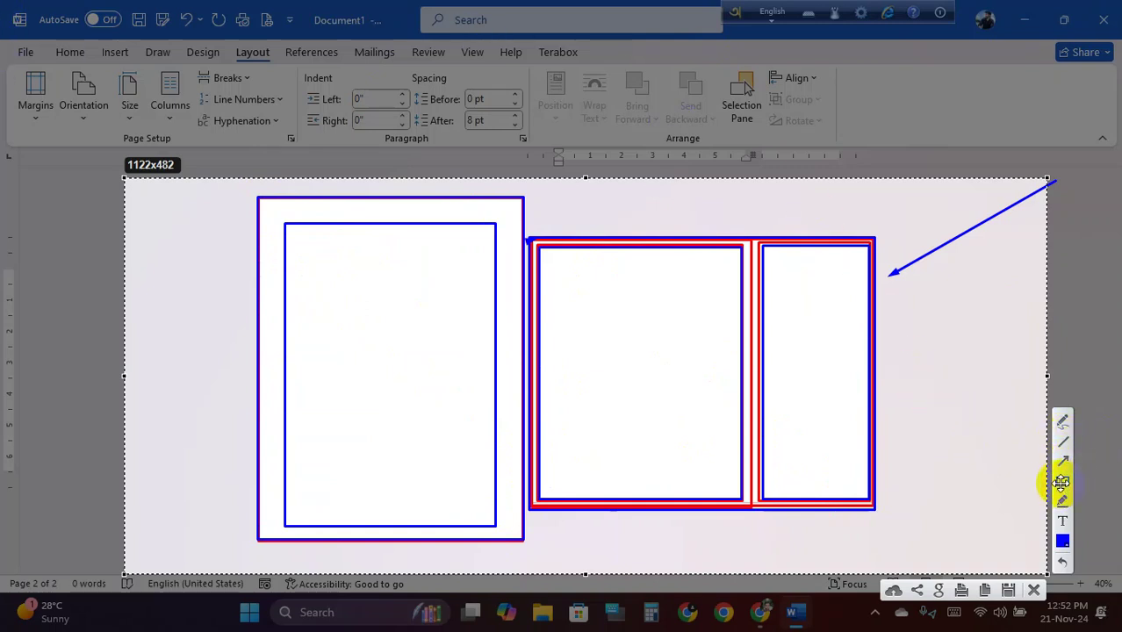
# Switch the rectangle colour to red
pyautogui.click(1063, 482)
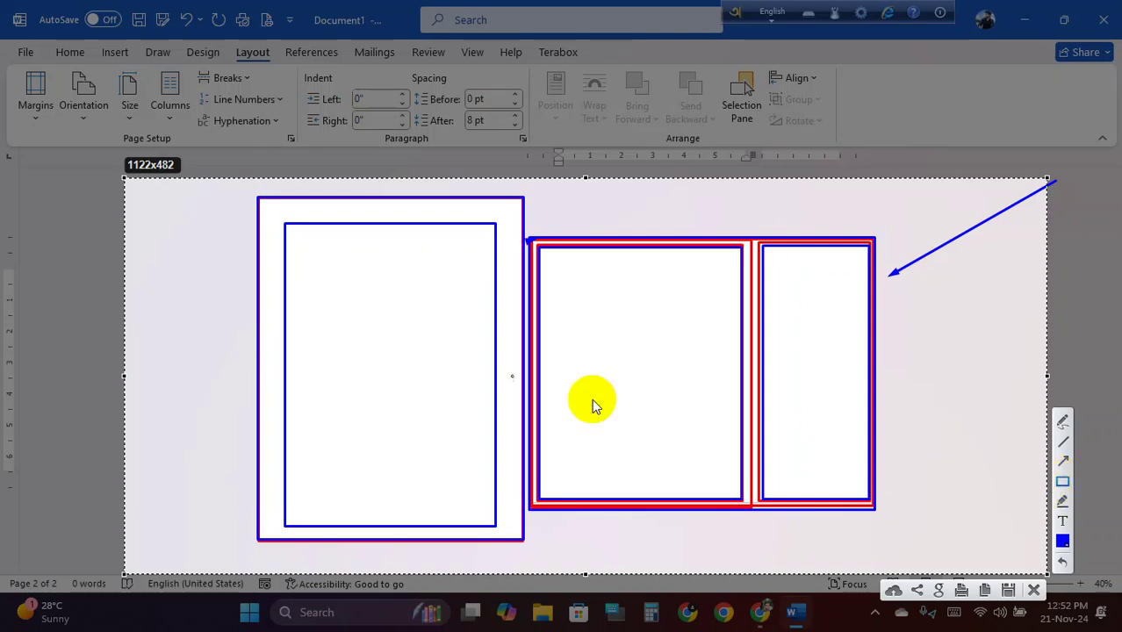
pyautogui.click(1063, 540)
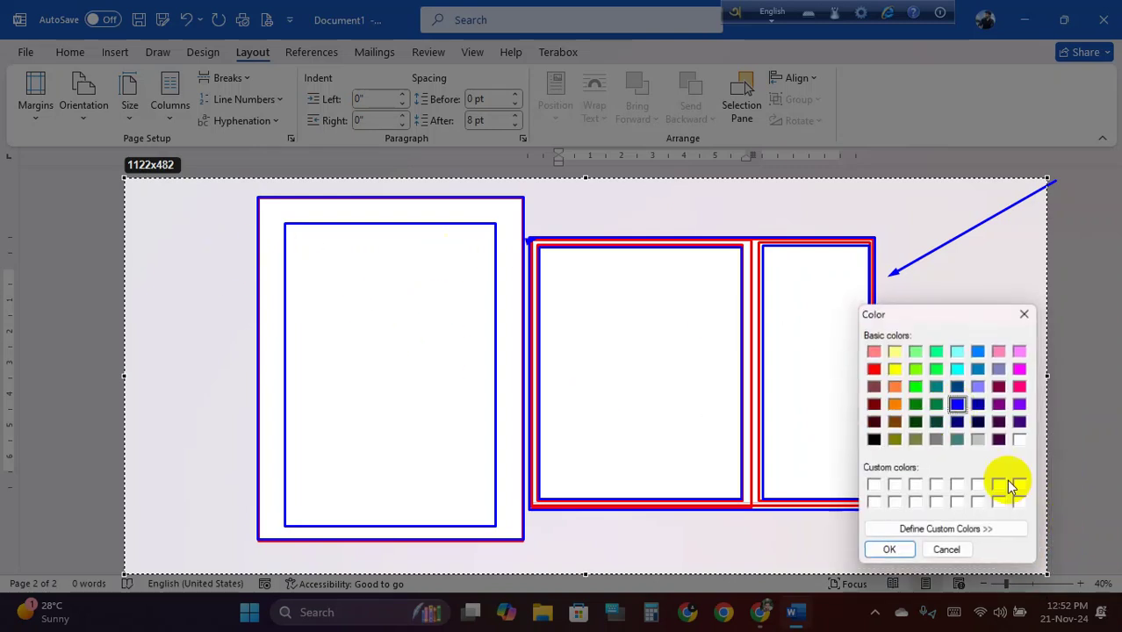
pyautogui.click(874, 369)
pyautogui.click(892, 550)
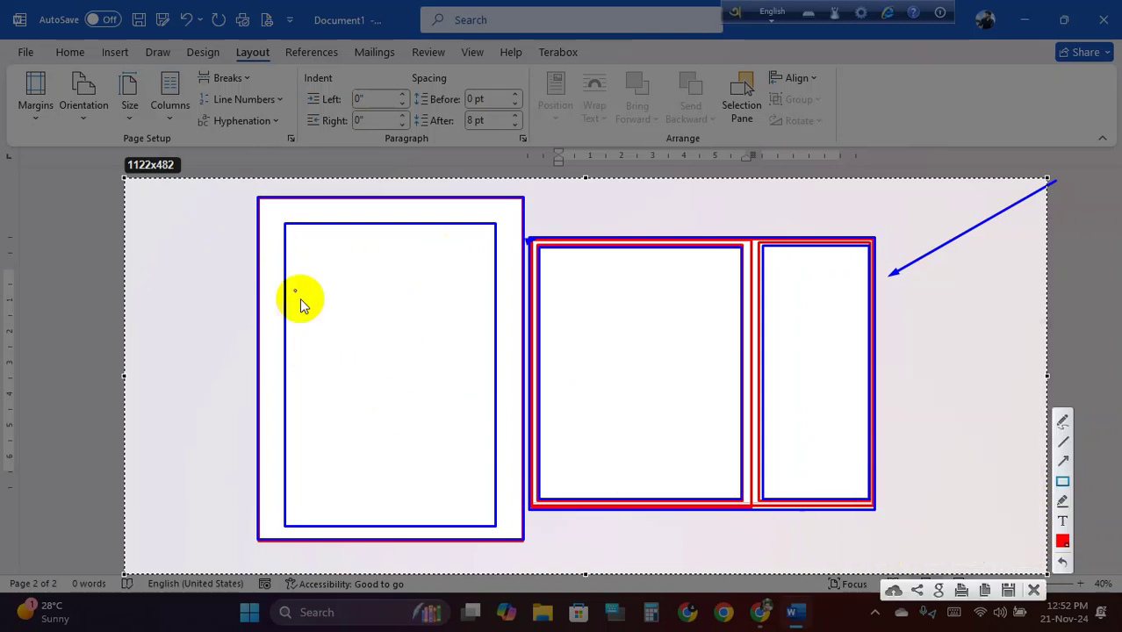
# On the portrait page, draw a sidebar strip, a header band with a small corner box, and four text bars
pyautogui.moveTo(273, 216)
pyautogui.mouseDown()
pyautogui.moveTo(321, 359)
pyautogui.moveTo(342, 525)
pyautogui.mouseUp()
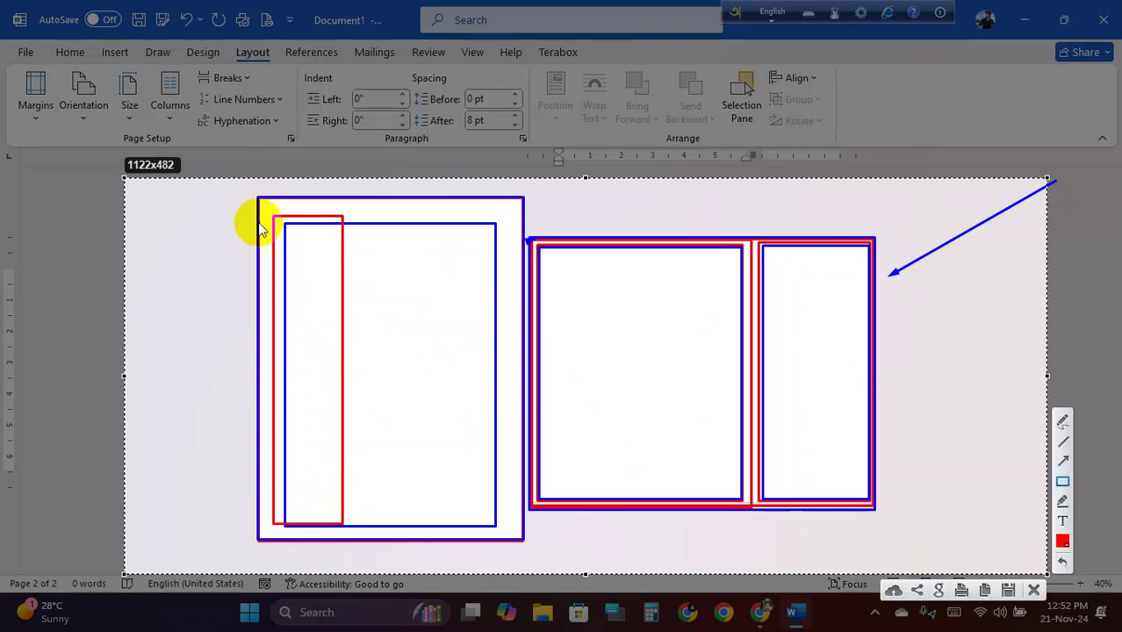
pyautogui.moveTo(259, 223)
pyautogui.mouseDown()
pyautogui.moveTo(308, 243)
pyautogui.moveTo(519, 270)
pyautogui.mouseUp()
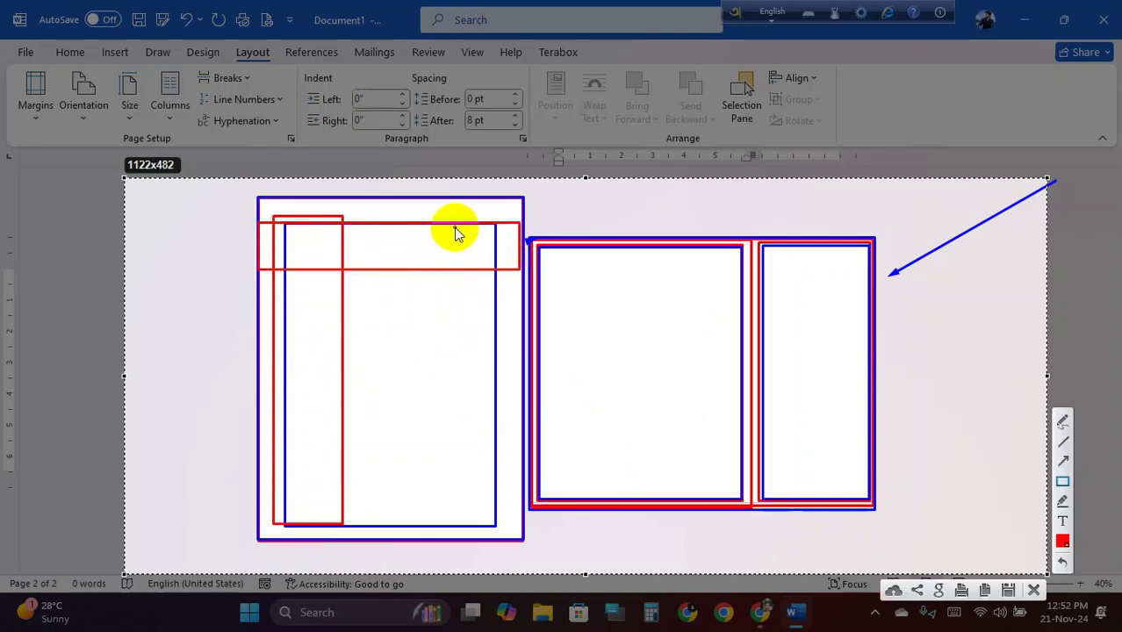
pyautogui.moveTo(455, 231); pyautogui.dragTo(494, 265)
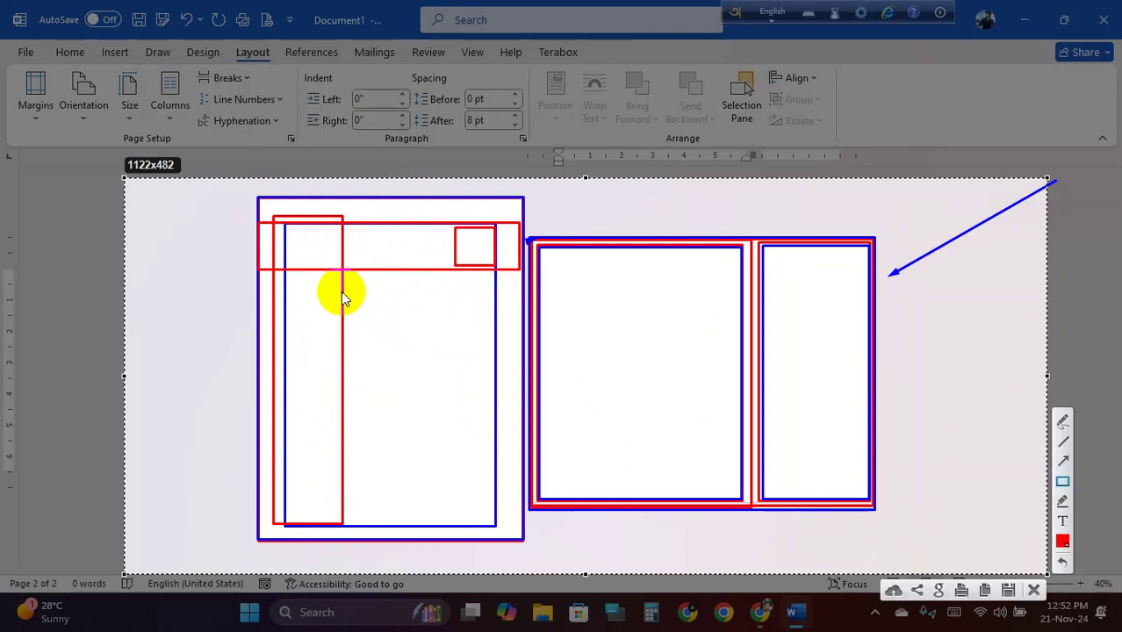
pyautogui.moveTo(351, 300); pyautogui.dragTo(483, 313)
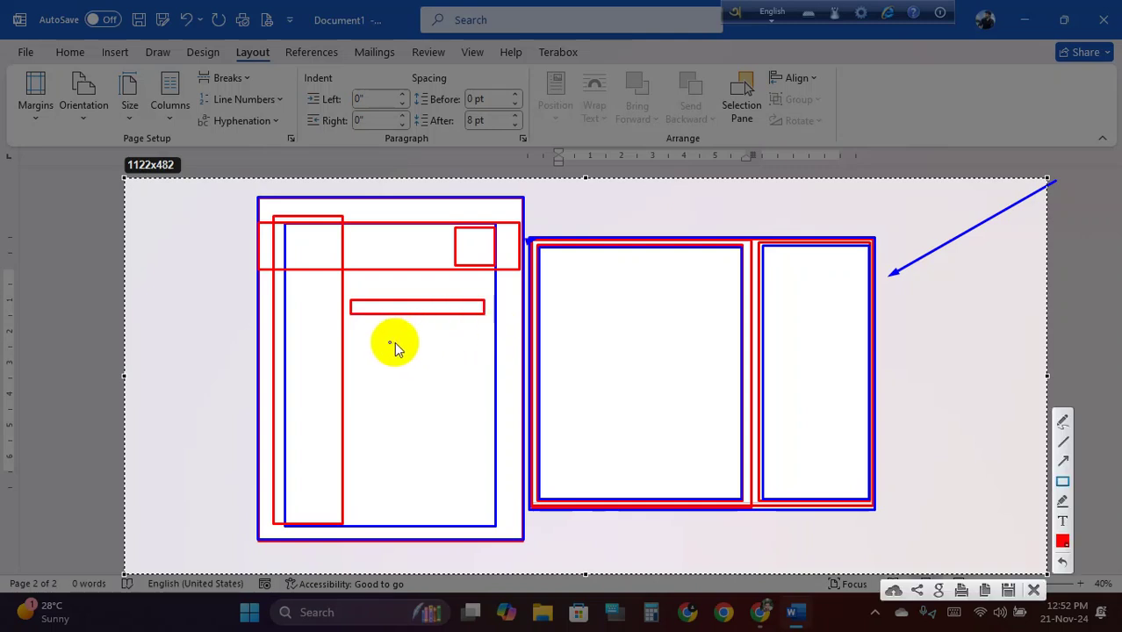
pyautogui.moveTo(350, 330); pyautogui.dragTo(483, 344)
pyautogui.moveTo(351, 364); pyautogui.dragTo(480, 380)
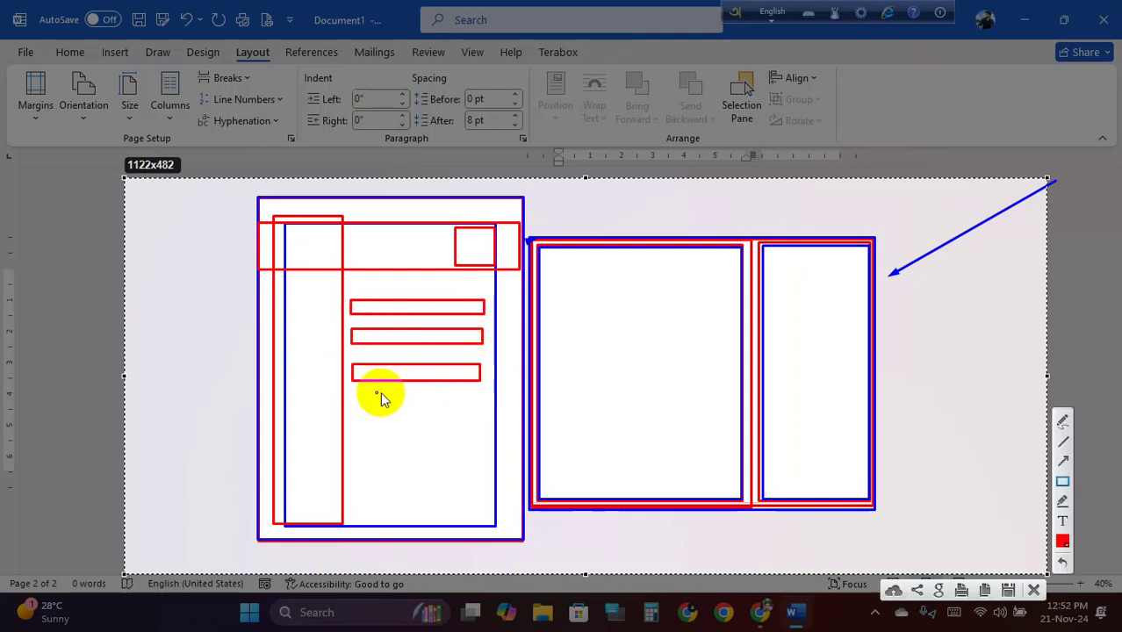
pyautogui.moveTo(355, 395); pyautogui.dragTo(468, 412)
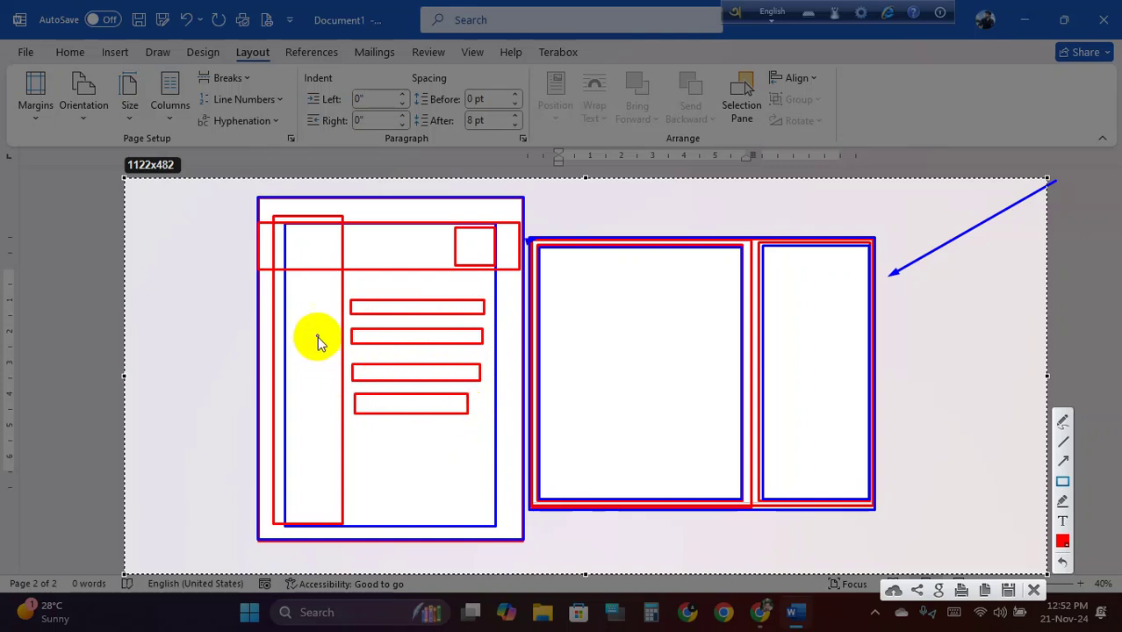
# Add a bar inside the sidebar and three more text rows, then outline the landscape frames in red
pyautogui.moveTo(282, 303)
pyautogui.mouseDown()
pyautogui.moveTo(333, 313)
pyautogui.moveTo(300, 343)
pyautogui.moveTo(333, 346)
pyautogui.moveTo(283, 357)
pyautogui.moveTo(327, 371)
pyautogui.moveTo(332, 399)
pyautogui.moveTo(304, 430)
pyautogui.moveTo(338, 434)
pyautogui.moveTo(283, 450)
pyautogui.moveTo(334, 458)
pyautogui.moveTo(303, 488)
pyautogui.moveTo(333, 496)
pyautogui.mouseUp()
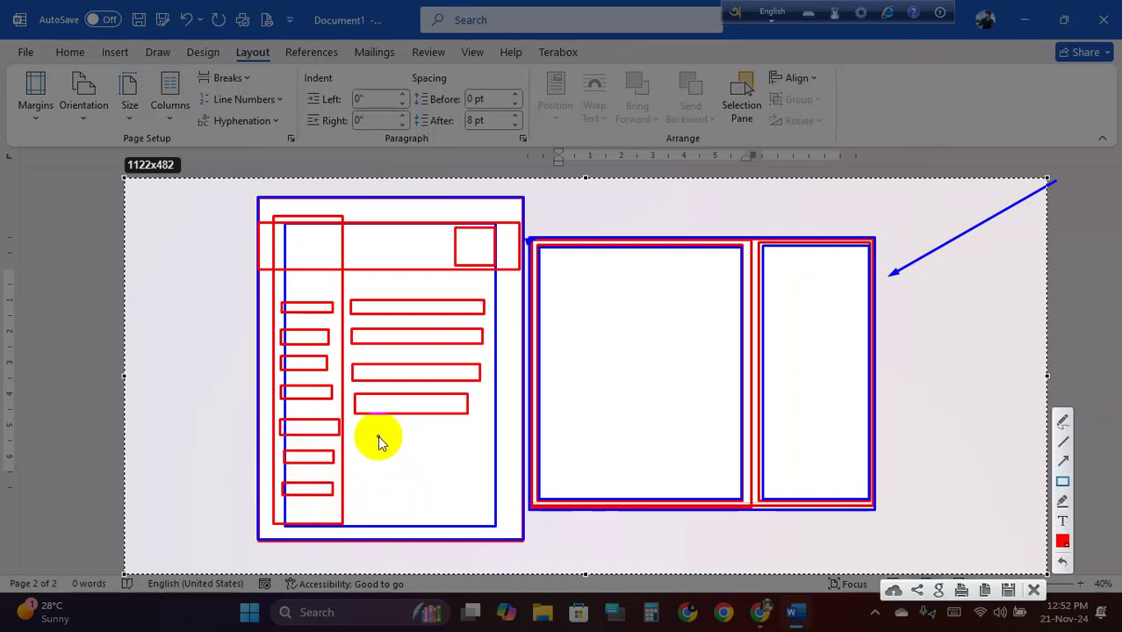
pyautogui.moveTo(357, 428); pyautogui.dragTo(470, 444)
pyautogui.moveTo(357, 458); pyautogui.dragTo(472, 474)
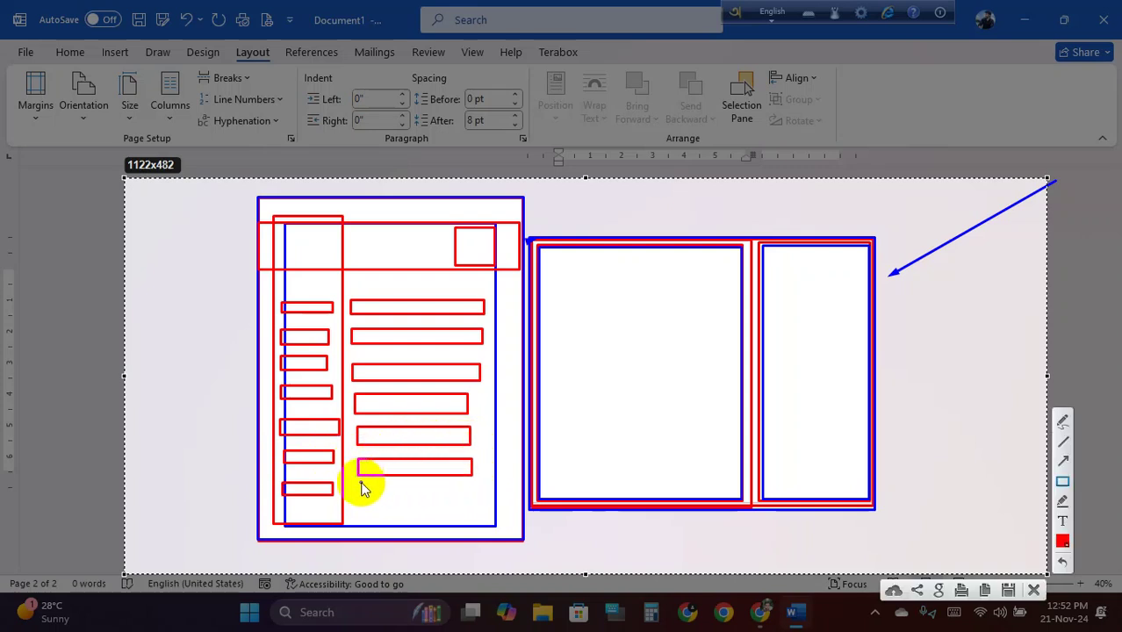
pyautogui.moveTo(360, 489); pyautogui.dragTo(473, 505)
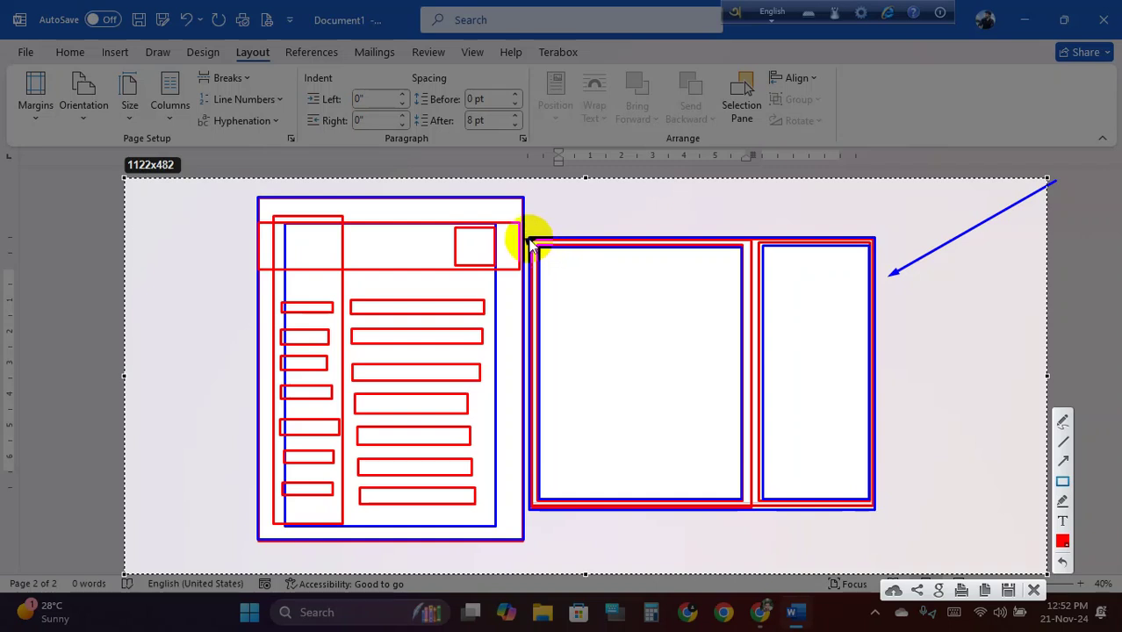
pyautogui.moveTo(553, 253)
pyautogui.mouseDown()
pyautogui.moveTo(677, 296)
pyautogui.moveTo(859, 470)
pyautogui.moveTo(879, 516)
pyautogui.mouseUp()
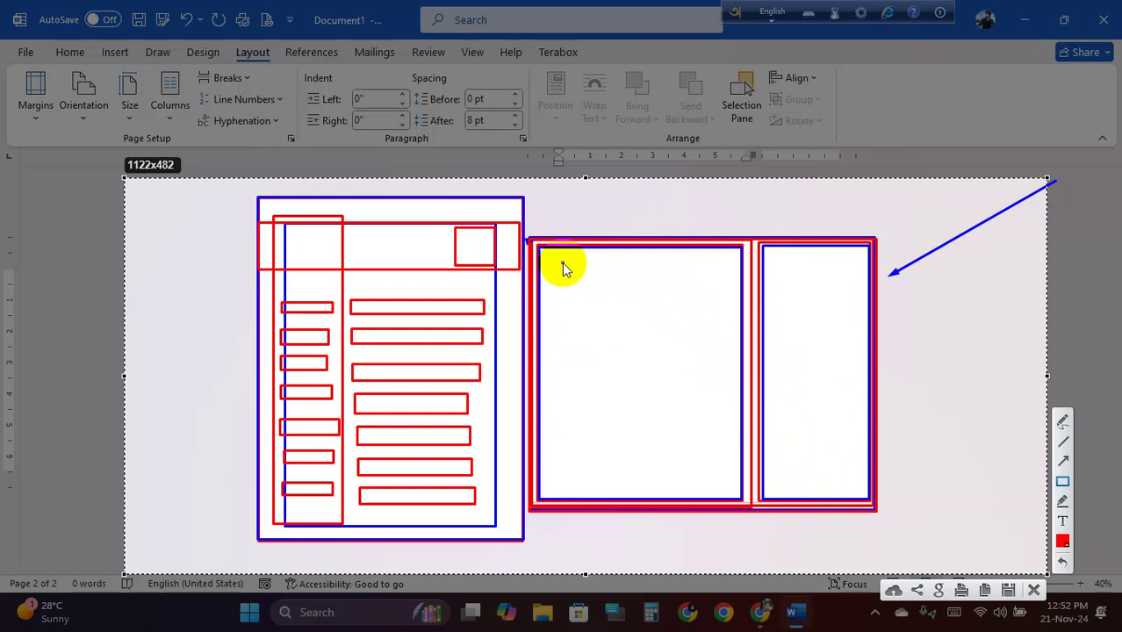
# Draw a small tall box and a large block in the wide column, plus a box in the right column
pyautogui.moveTo(552, 265); pyautogui.dragTo(591, 311)
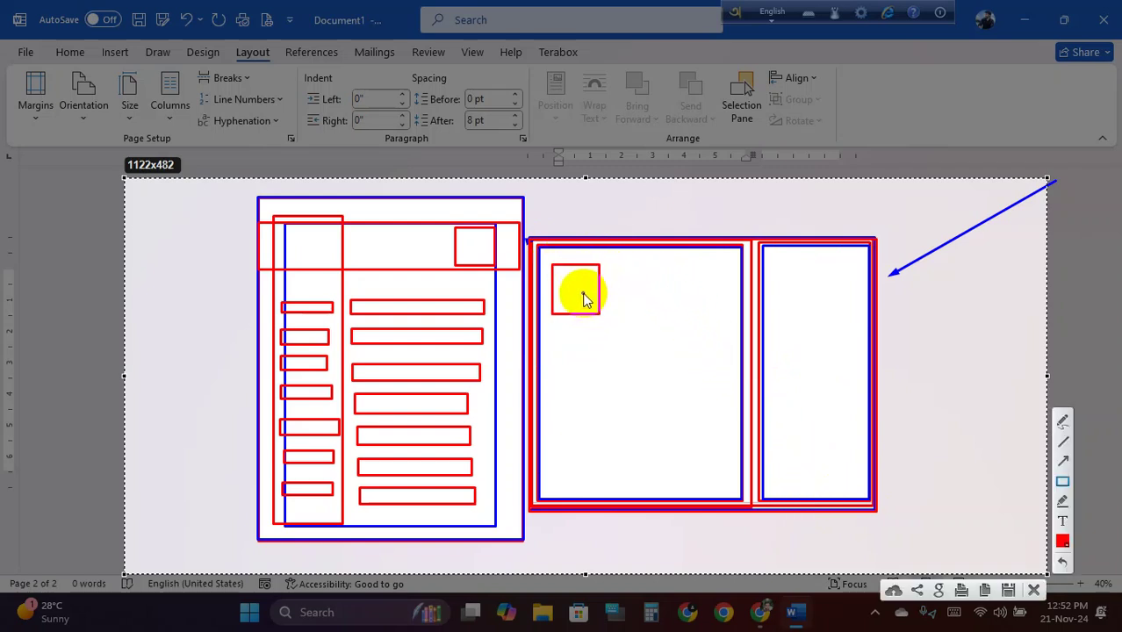
pyautogui.hotkey('ctrl', 'z')
pyautogui.moveTo(547, 263); pyautogui.dragTo(577, 325)
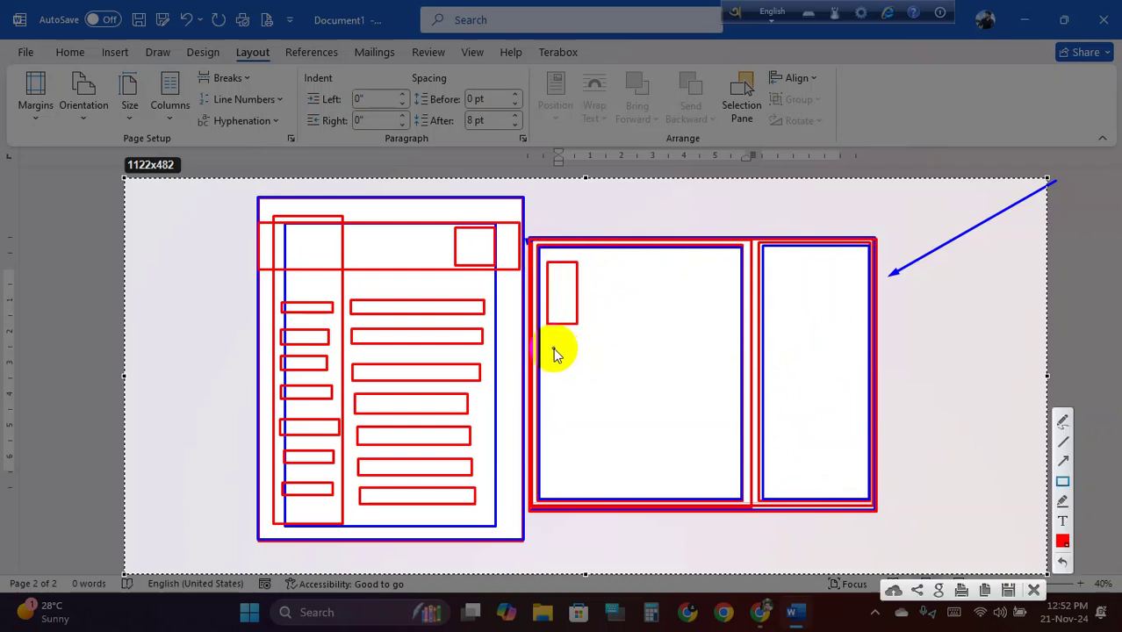
pyautogui.moveTo(554, 349); pyautogui.dragTo(731, 484)
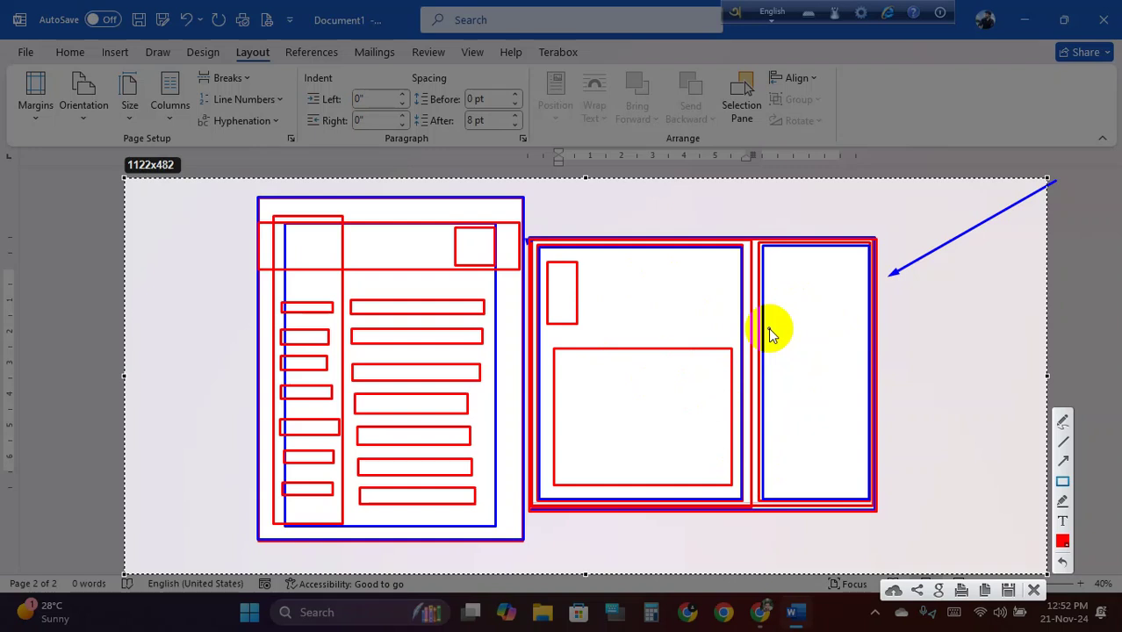
pyautogui.moveTo(555, 350)
pyautogui.mouseDown()
pyautogui.moveTo(710, 437)
pyautogui.moveTo(732, 485)
pyautogui.mouseUp()
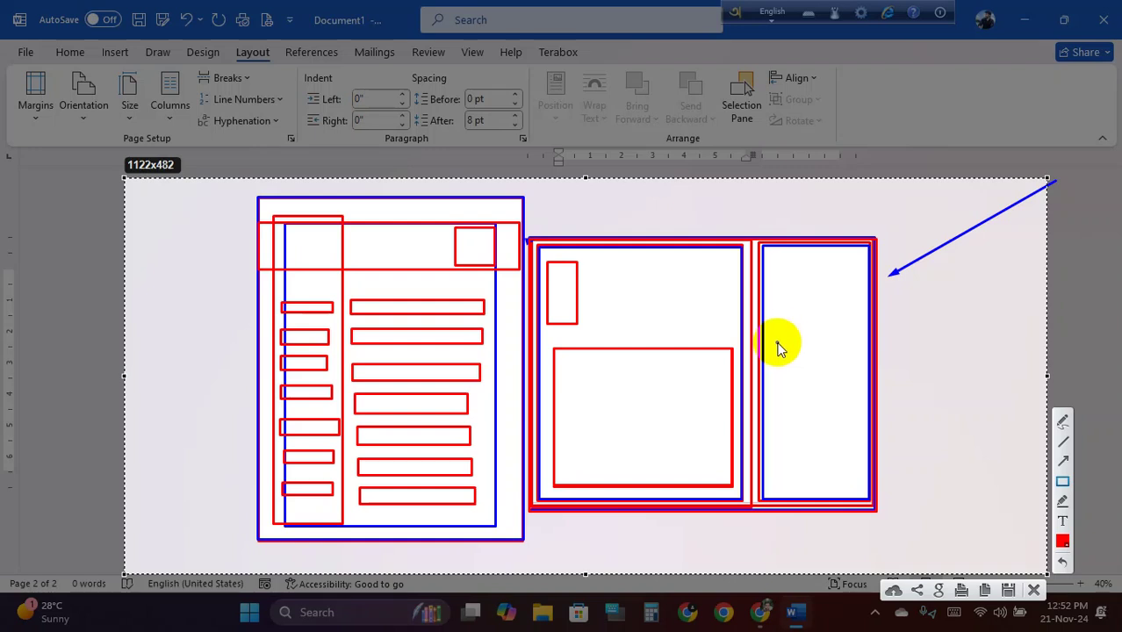
pyautogui.moveTo(776, 344)
pyautogui.mouseDown()
pyautogui.moveTo(870, 389)
pyautogui.moveTo(852, 389)
pyautogui.moveTo(861, 384)
pyautogui.mouseUp()
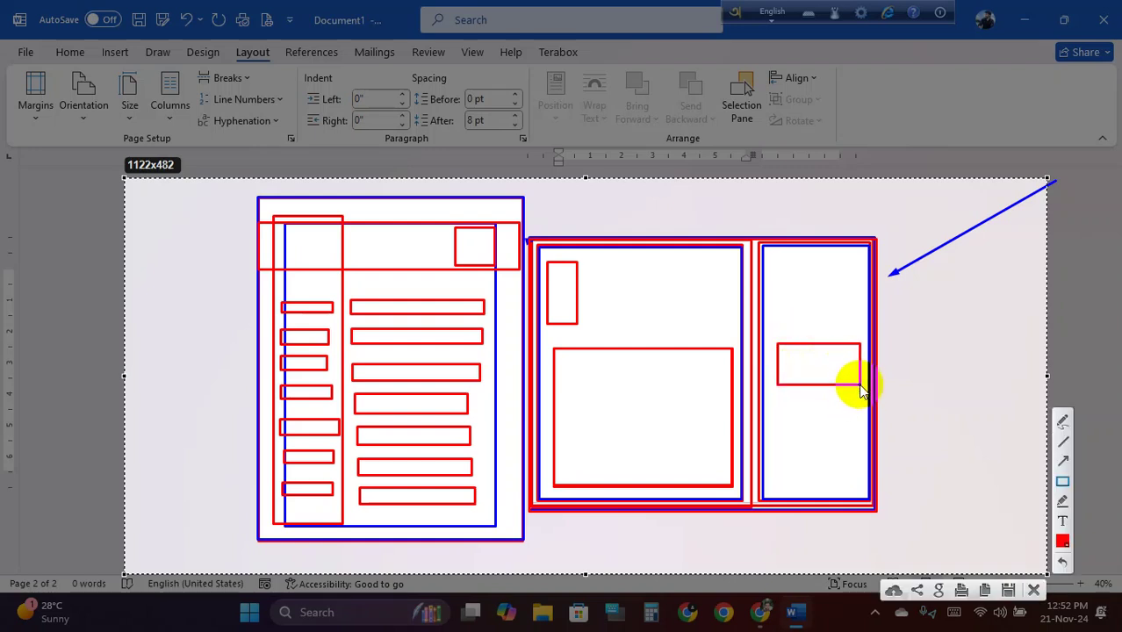
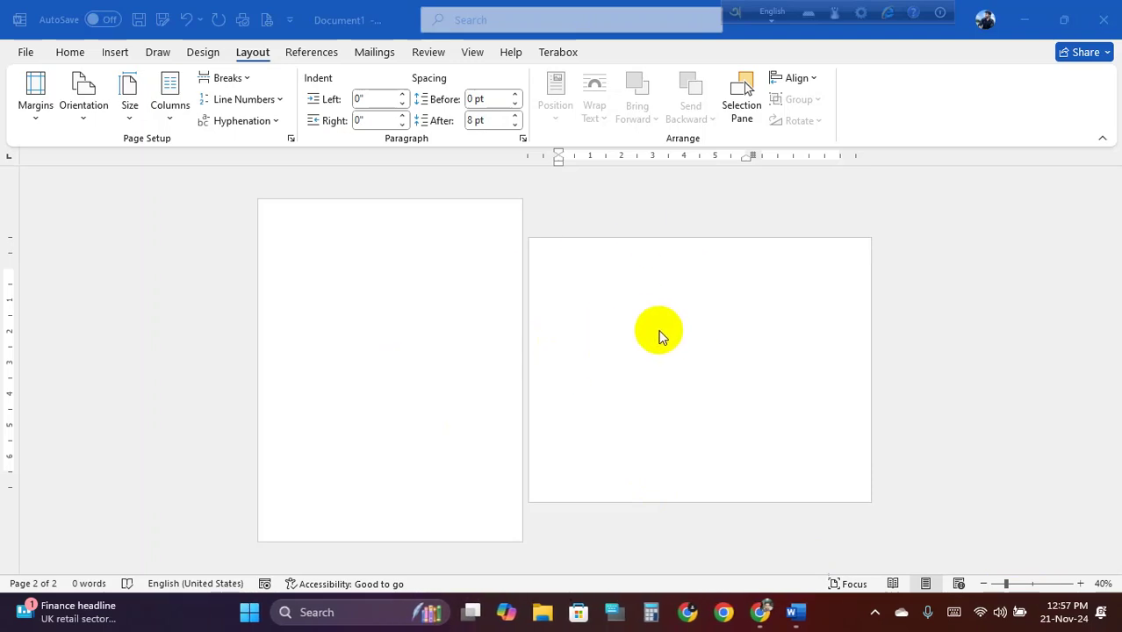
# Close the two-page document with Don't Save, relaunch Word from the desktop, and start a Blank document
pyautogui.click(1104, 19)
pyautogui.click(624, 392)
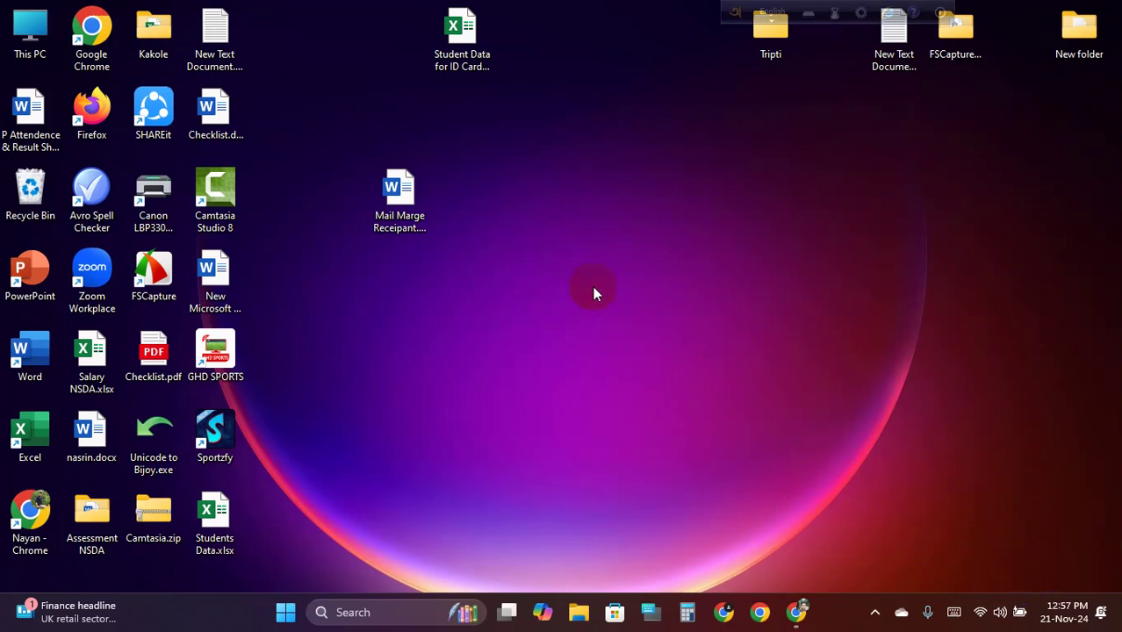
pyautogui.rightClick(584, 184)
pyautogui.click(637, 241)
pyautogui.doubleClick(35, 341)
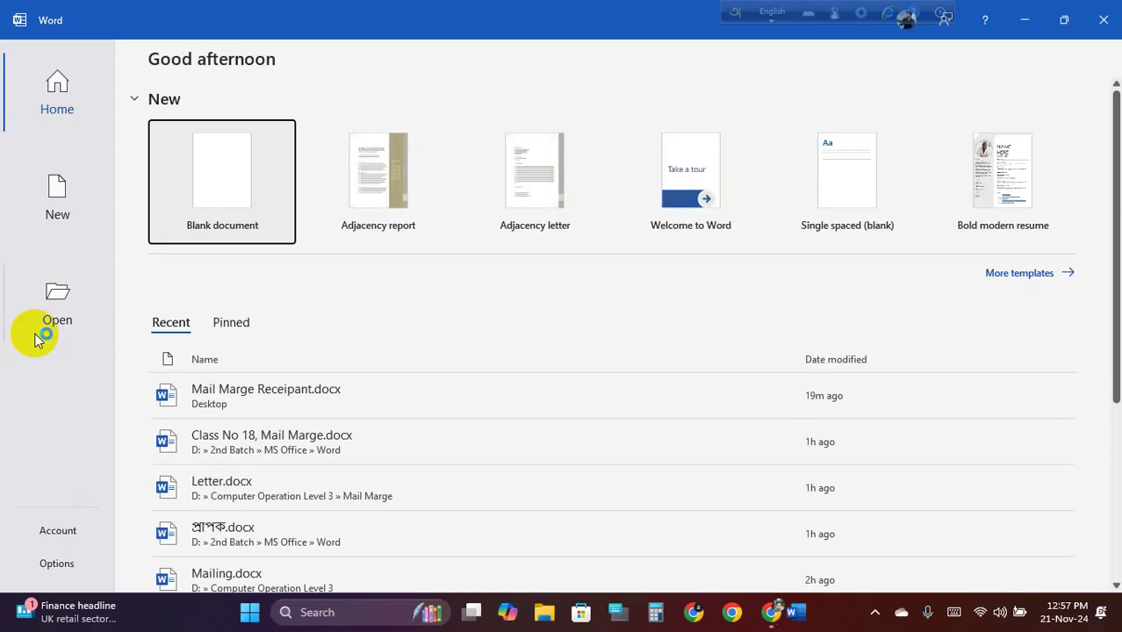
pyautogui.click(232, 192)
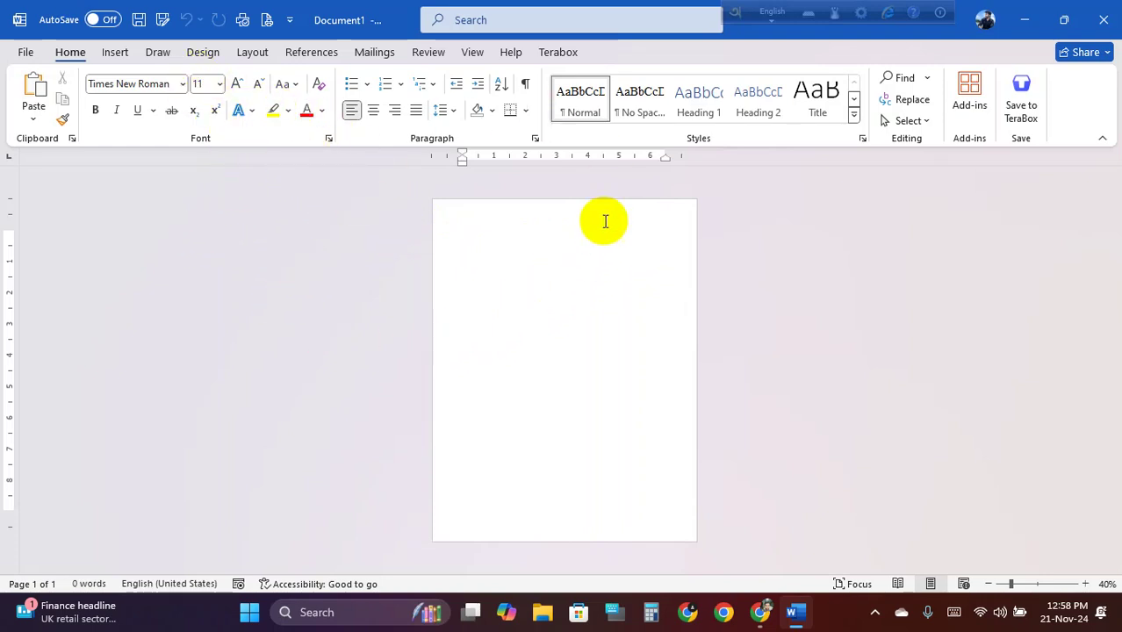
# Set Document1's paper size to A4 and show the Breaks list on the Layout tab
pyautogui.keyDown('ctrl'); pyautogui.scroll(1, 529, 230); pyautogui.keyUp('ctrl')
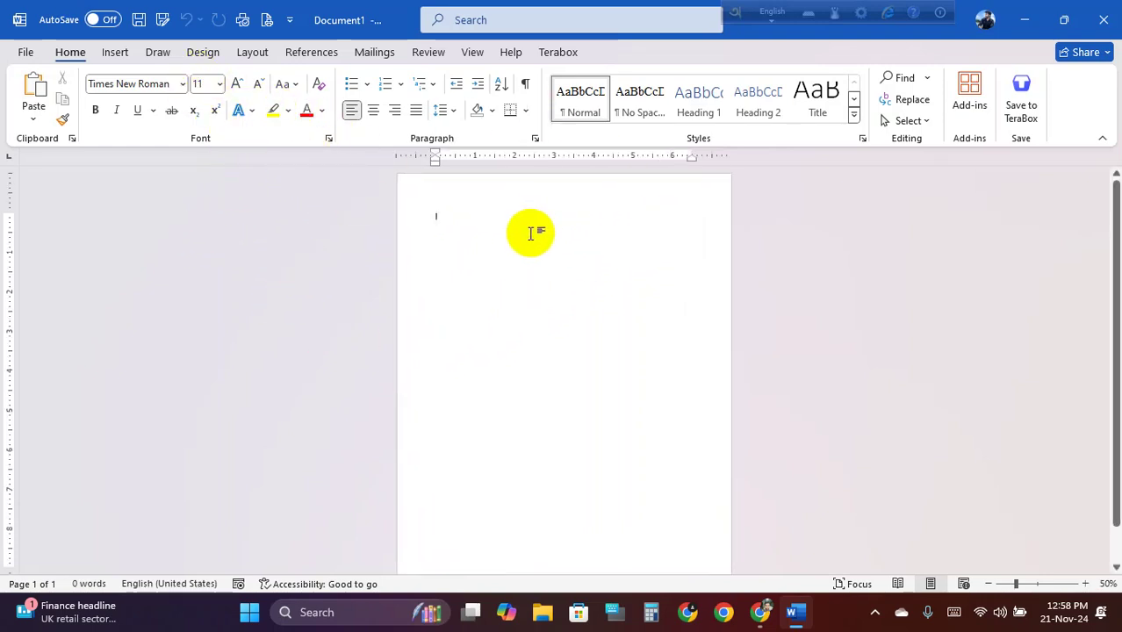
pyautogui.keyDown('ctrl'); pyautogui.scroll(-1, 508, 238); pyautogui.keyUp('ctrl')
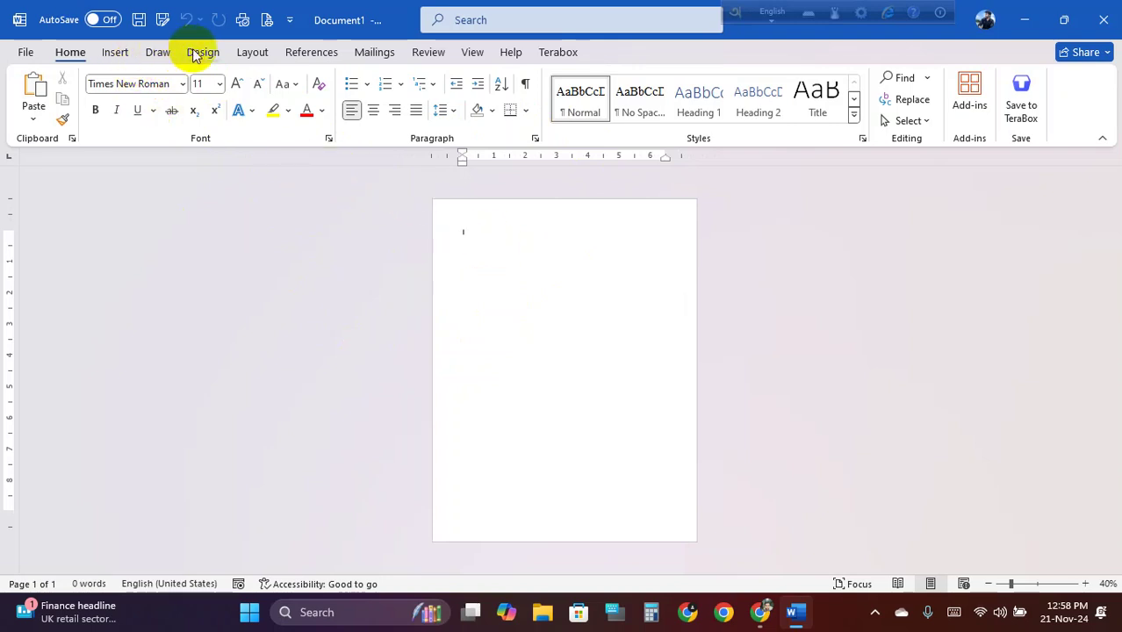
pyautogui.click(253, 55)
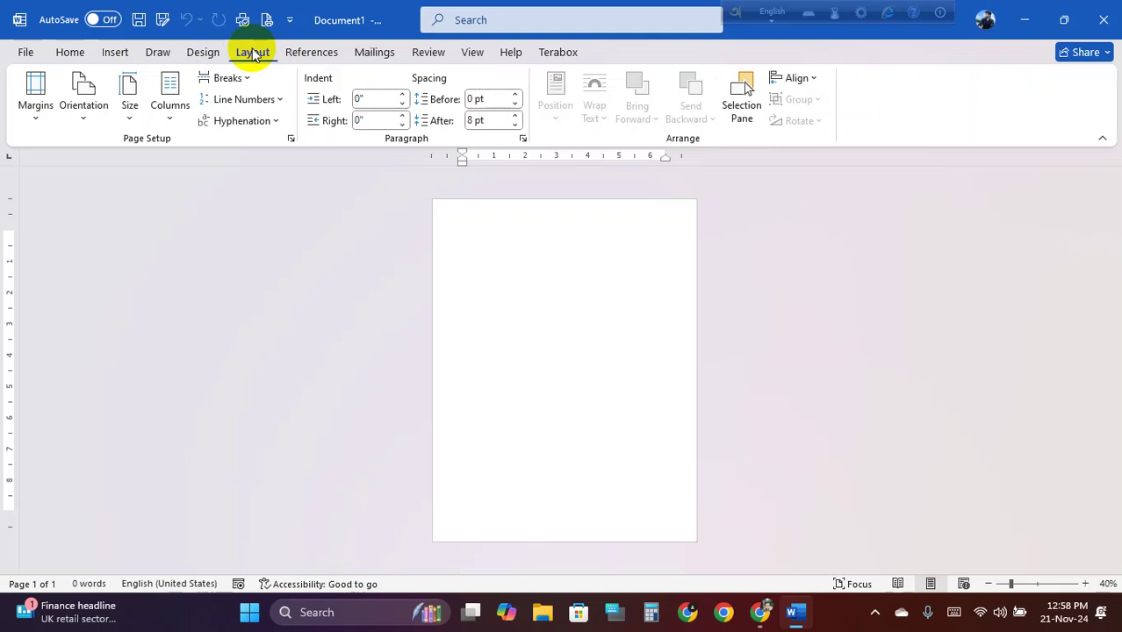
pyautogui.click(143, 126)
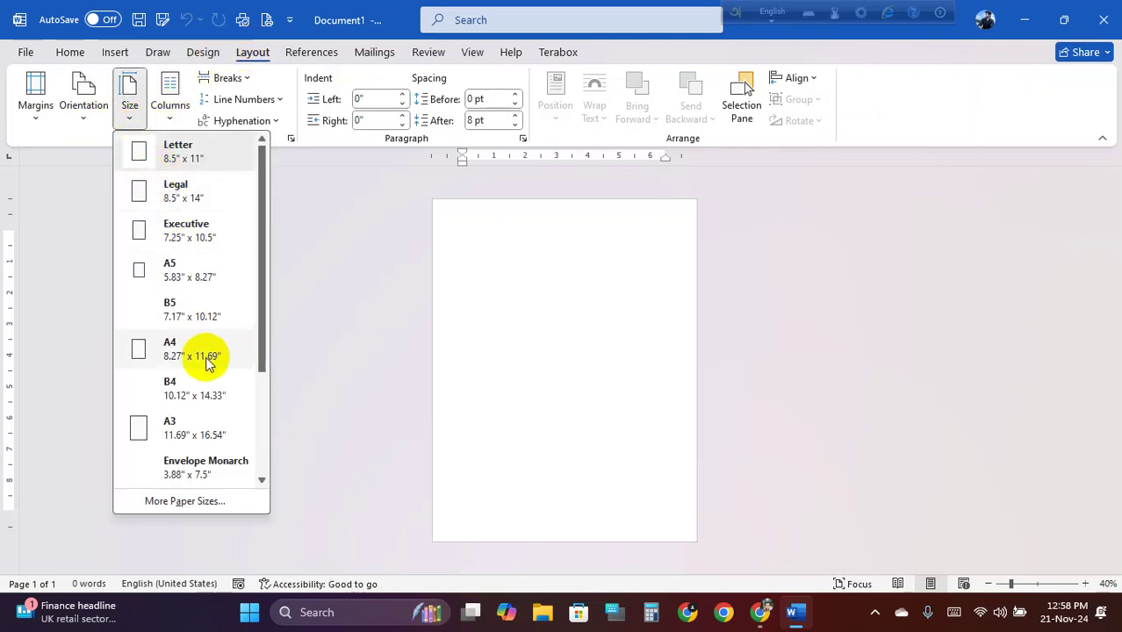
pyautogui.click(209, 363)
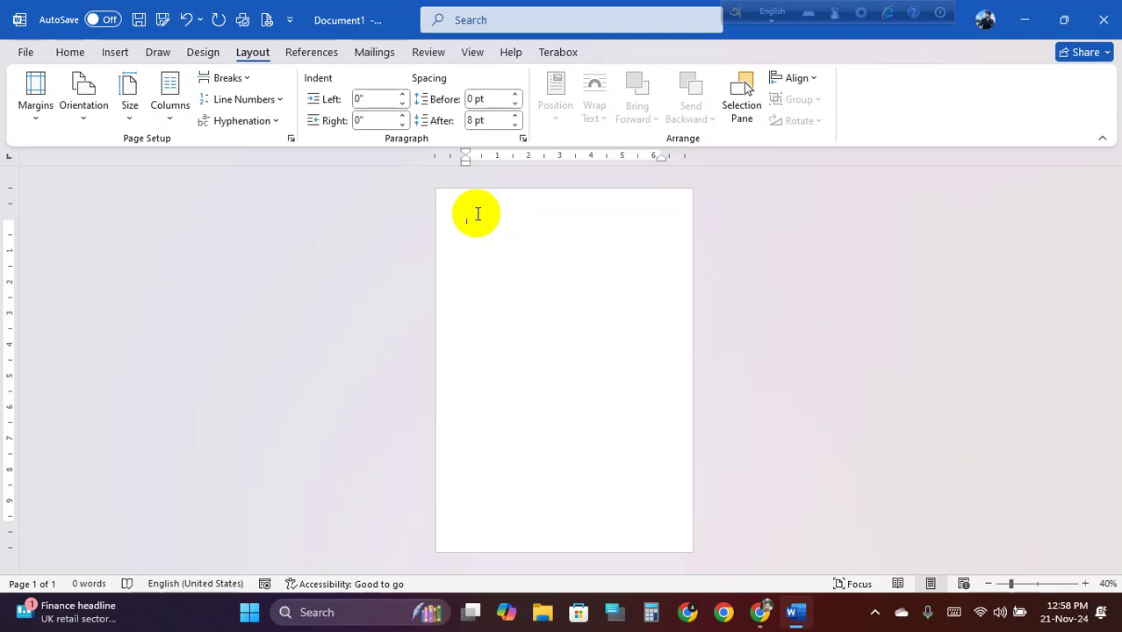
pyautogui.click(250, 79)
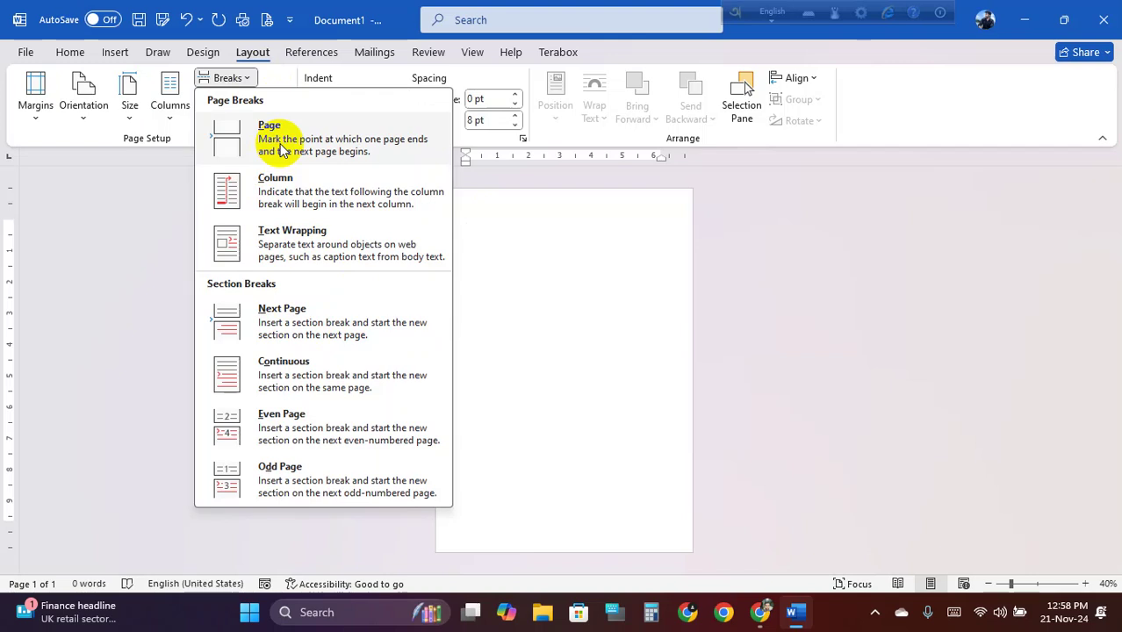
# Insert a Next Page section break and set the second page's orientation to Landscape
pyautogui.click(295, 309)
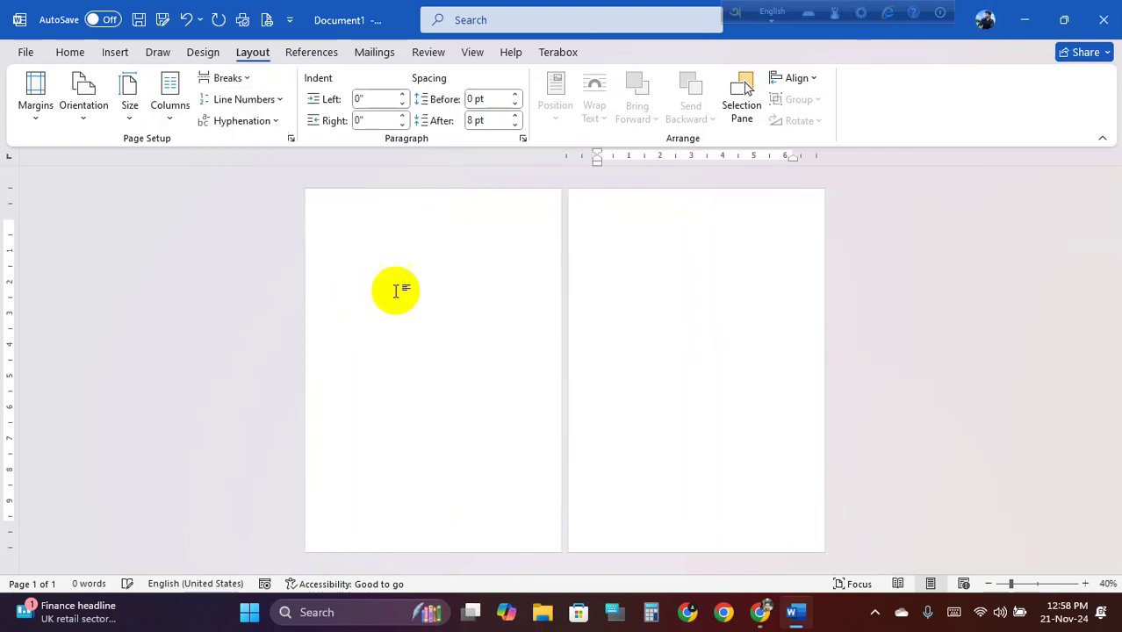
pyautogui.click(383, 225)
pyautogui.click(615, 235)
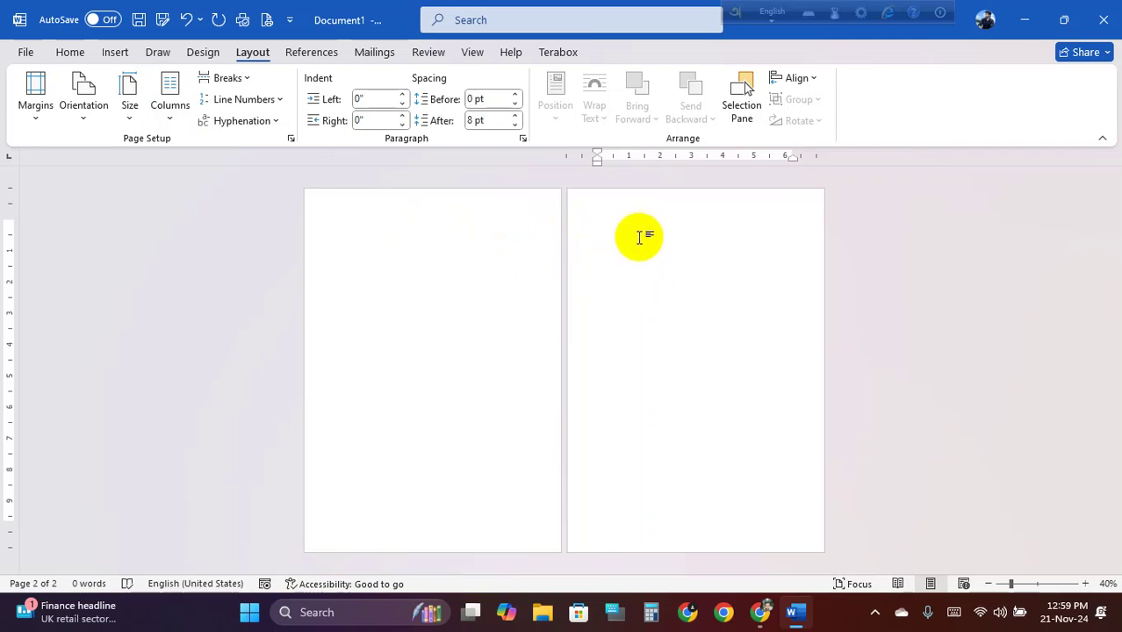
pyautogui.click(88, 120)
pyautogui.click(127, 197)
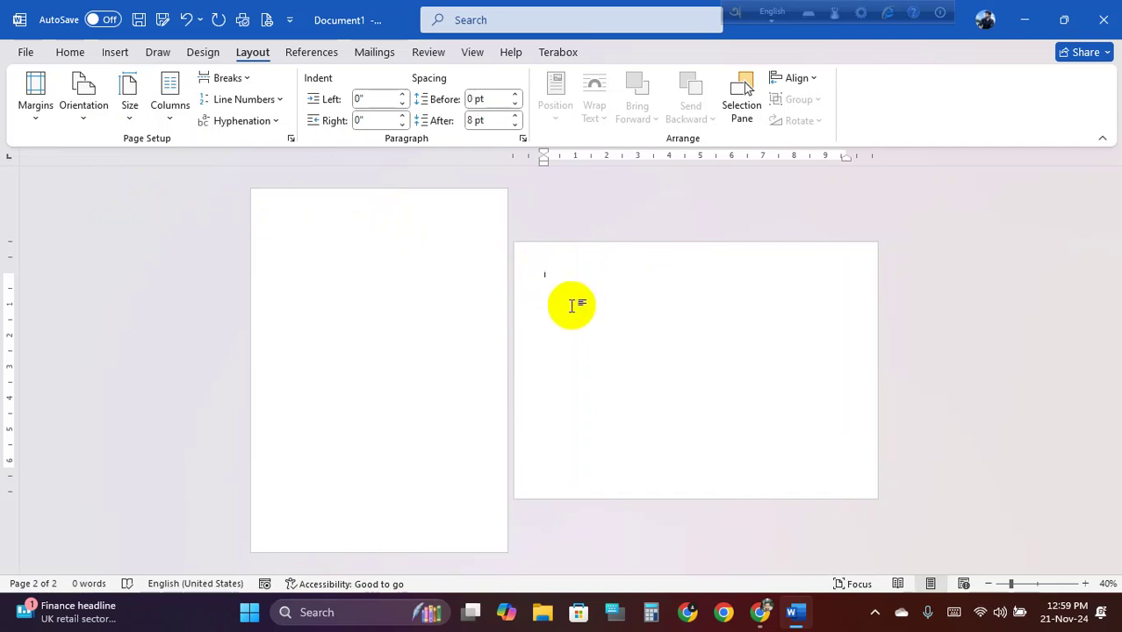
# Place the caret on page 1 and page 2 repeatedly to check the two sections
pyautogui.click(296, 238)
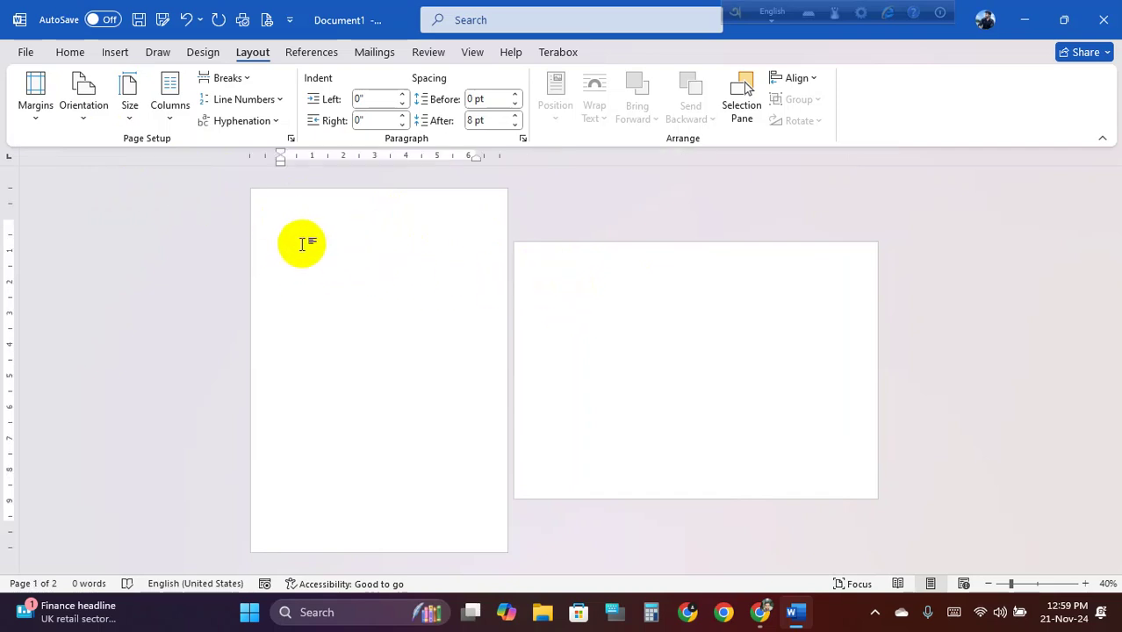
pyautogui.click(561, 296)
pyautogui.click(330, 240)
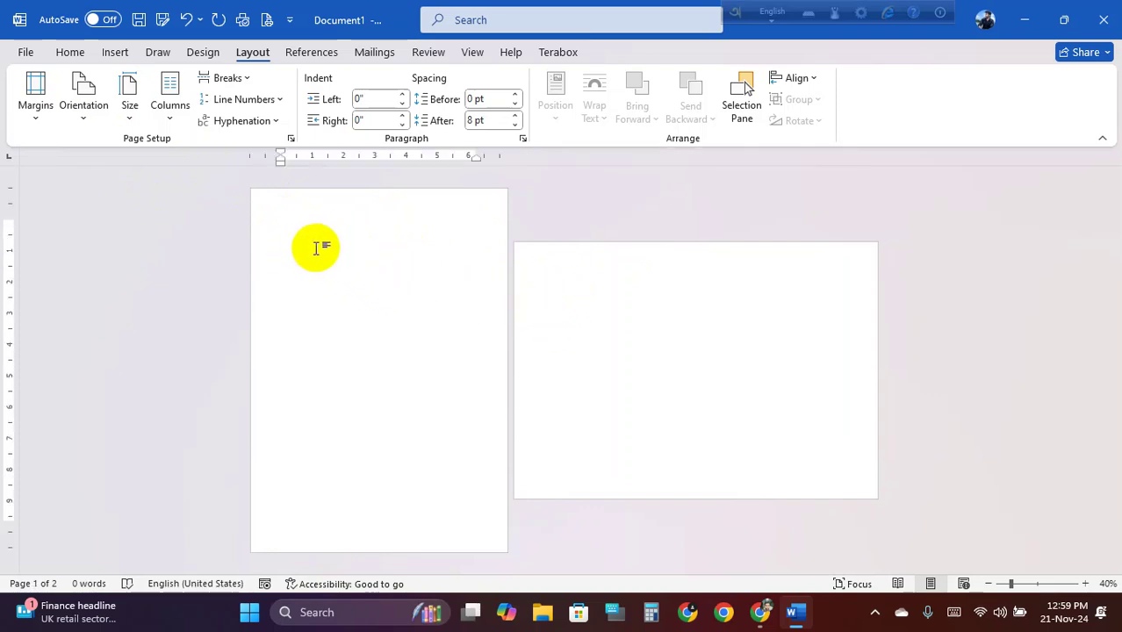
pyautogui.keyDown('ctrl'); pyautogui.scroll(2, 314, 254); pyautogui.keyUp('ctrl')
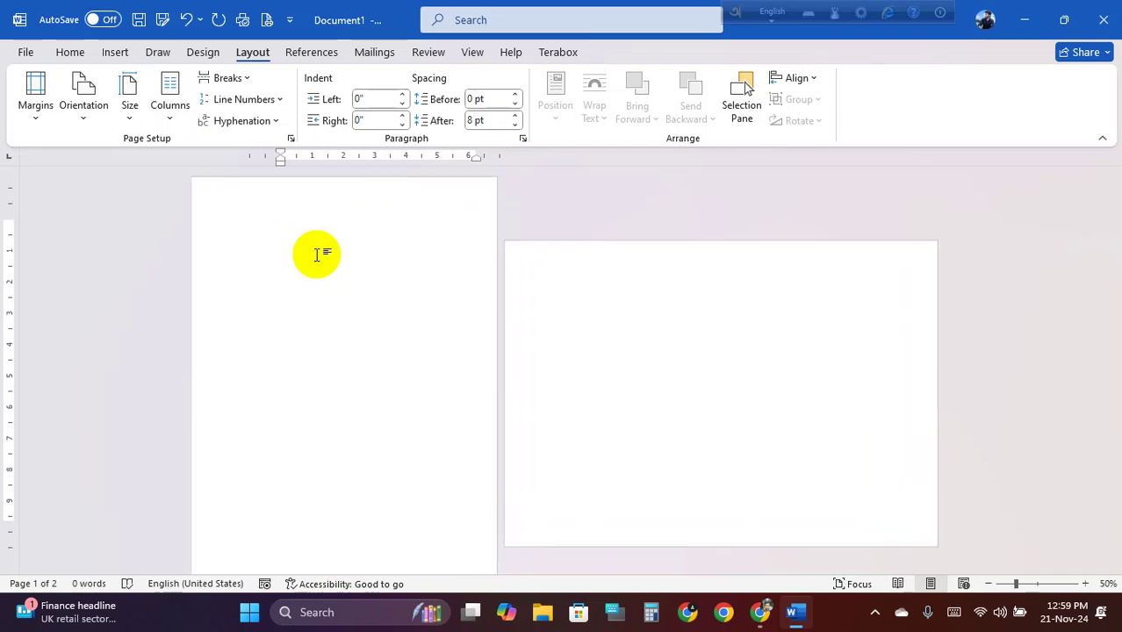
pyautogui.keyDown('ctrl'); pyautogui.scroll(-2, 289, 261); pyautogui.keyUp('ctrl')
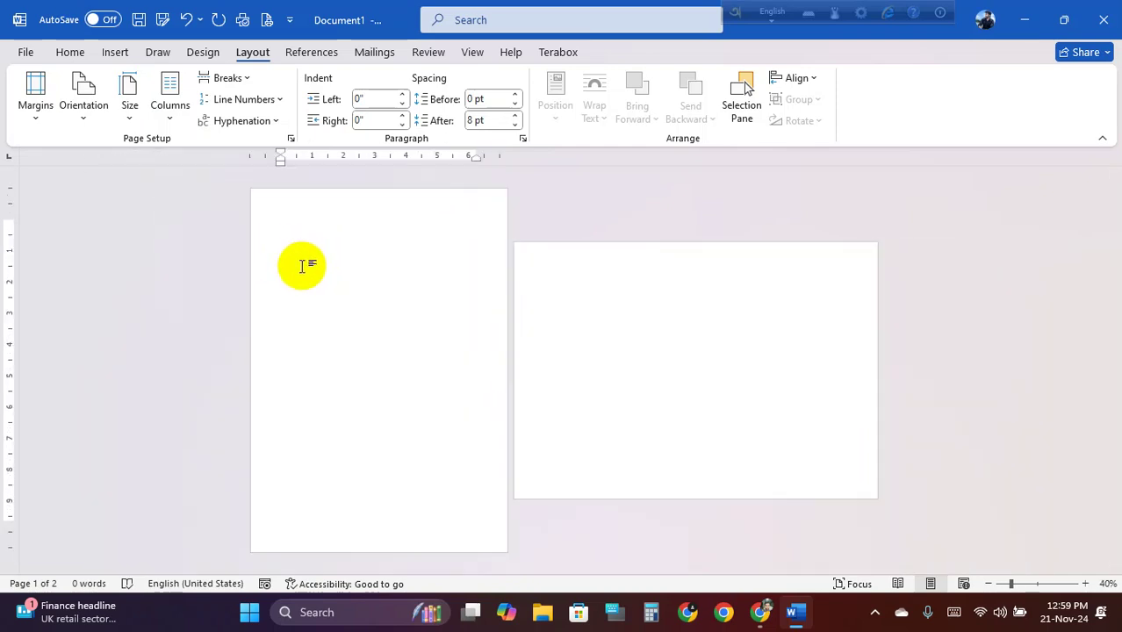
pyautogui.click(554, 281)
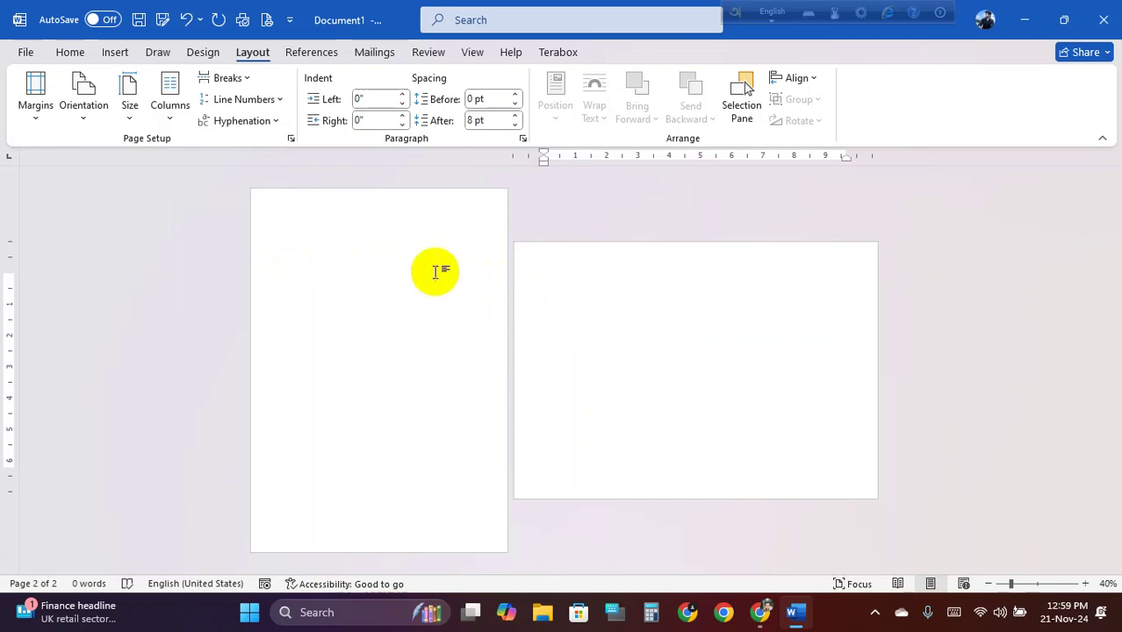
pyautogui.keyDown('ctrl'); pyautogui.scroll(2, 321, 244); pyautogui.keyUp('ctrl')
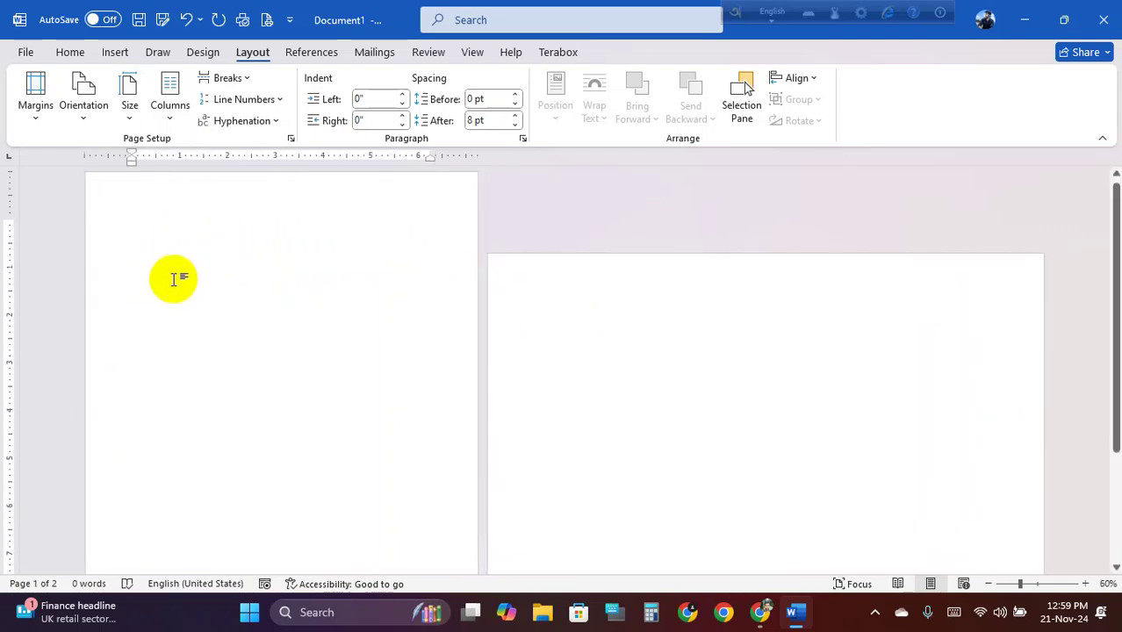
pyautogui.keyDown('ctrl'); pyautogui.scroll(-1, 188, 276); pyautogui.keyUp('ctrl')
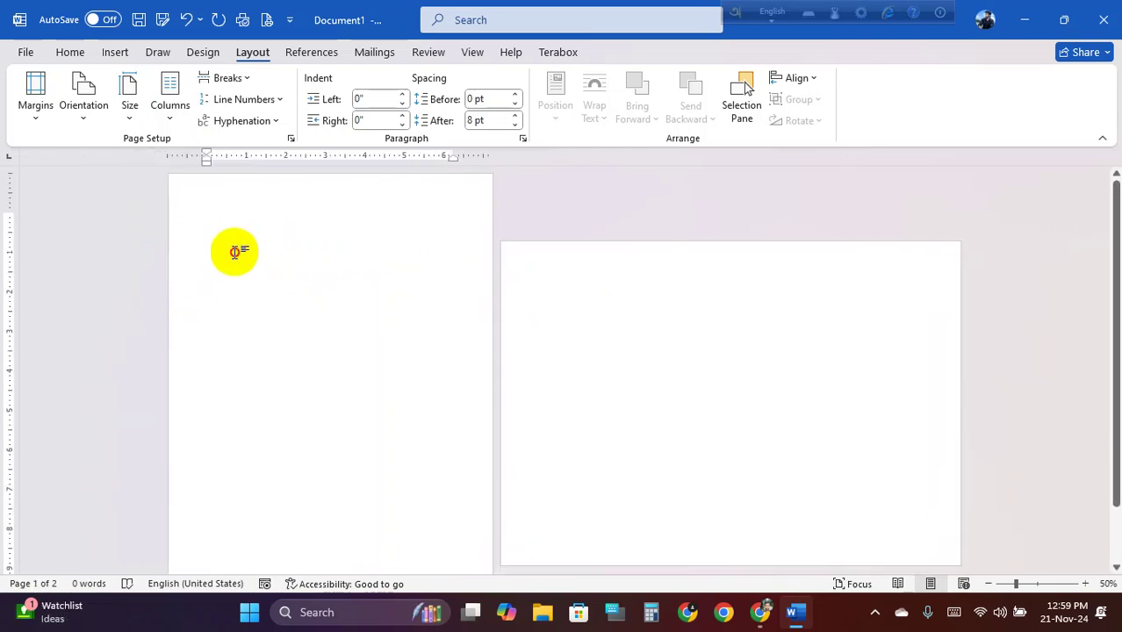
pyautogui.click(575, 291)
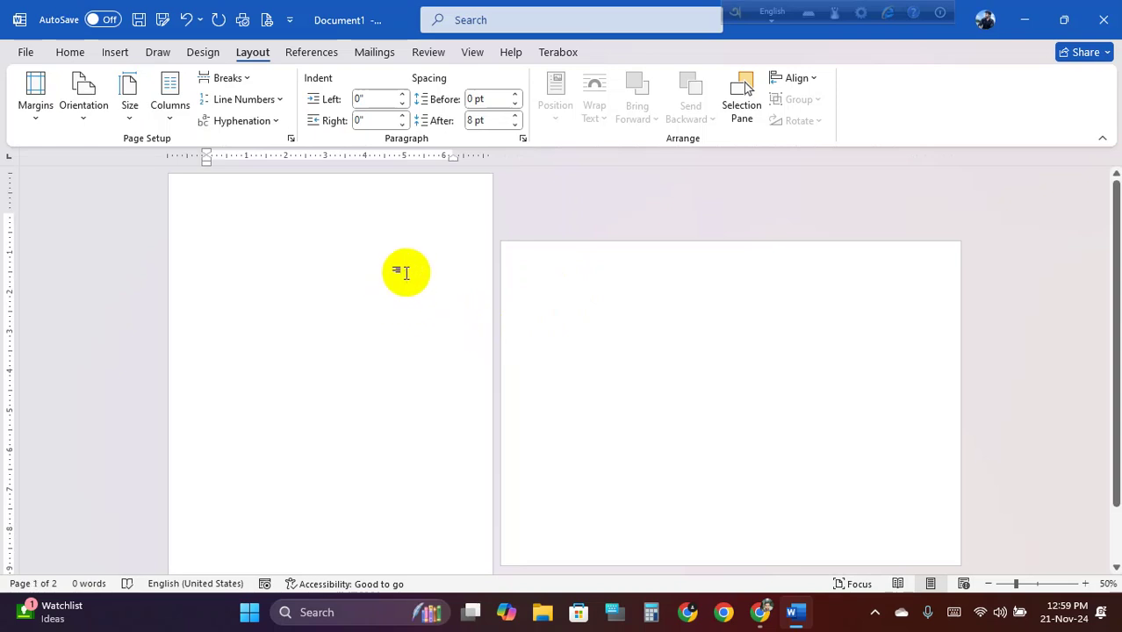
pyautogui.click(550, 304)
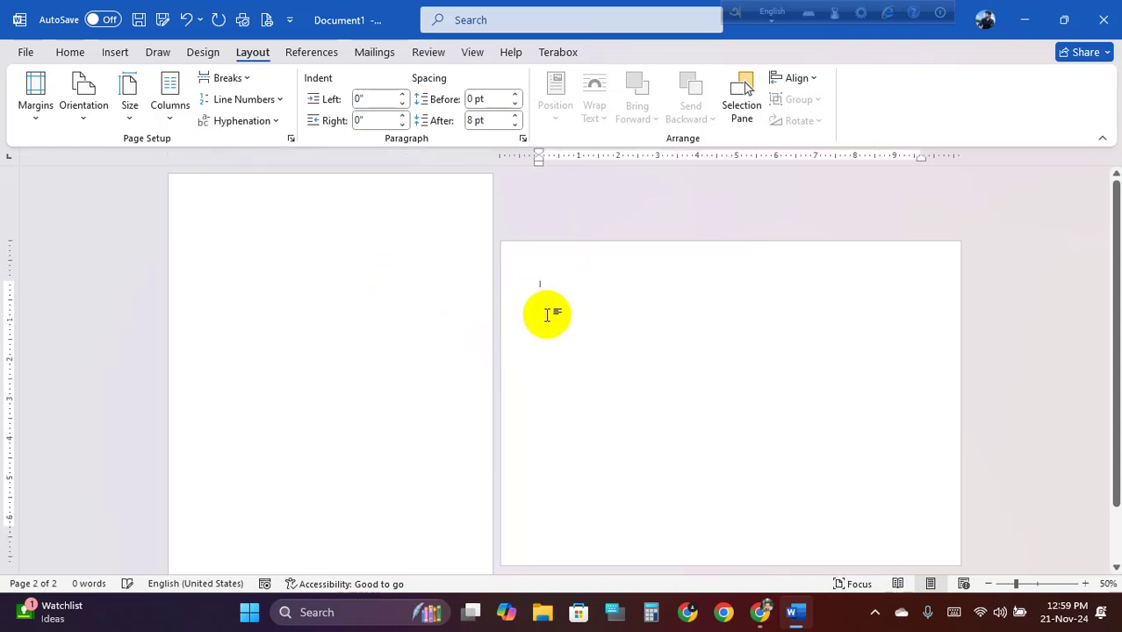
pyautogui.click(549, 315)
pyautogui.click(567, 307)
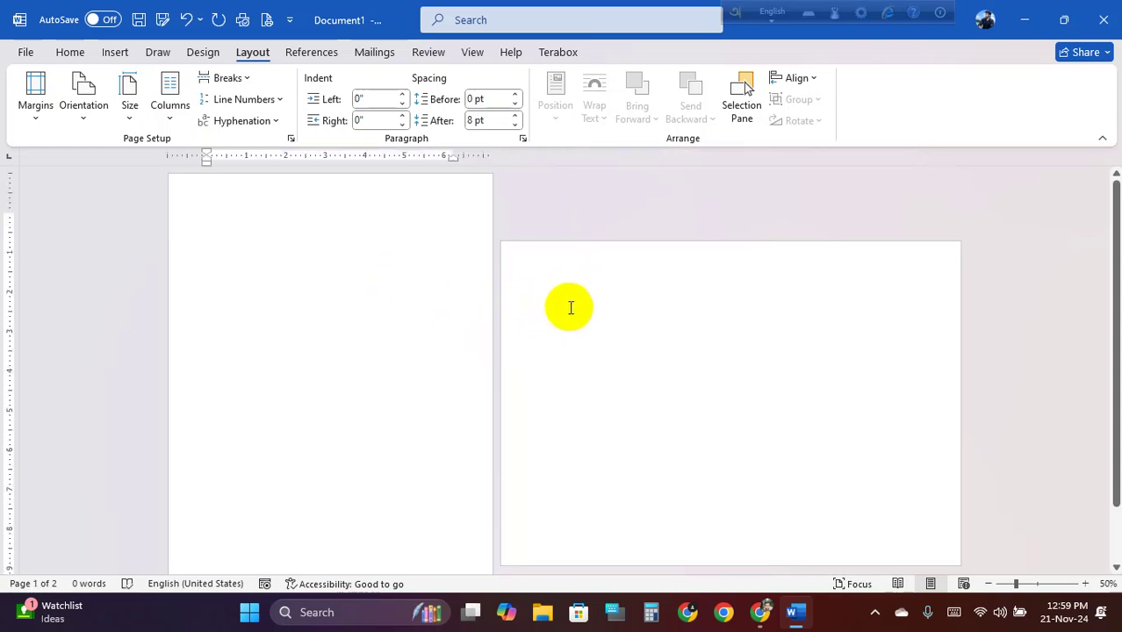
pyautogui.click(567, 303)
pyautogui.click(566, 302)
pyautogui.click(567, 303)
pyautogui.click(572, 303)
pyautogui.click(569, 301)
pyautogui.click(376, 280)
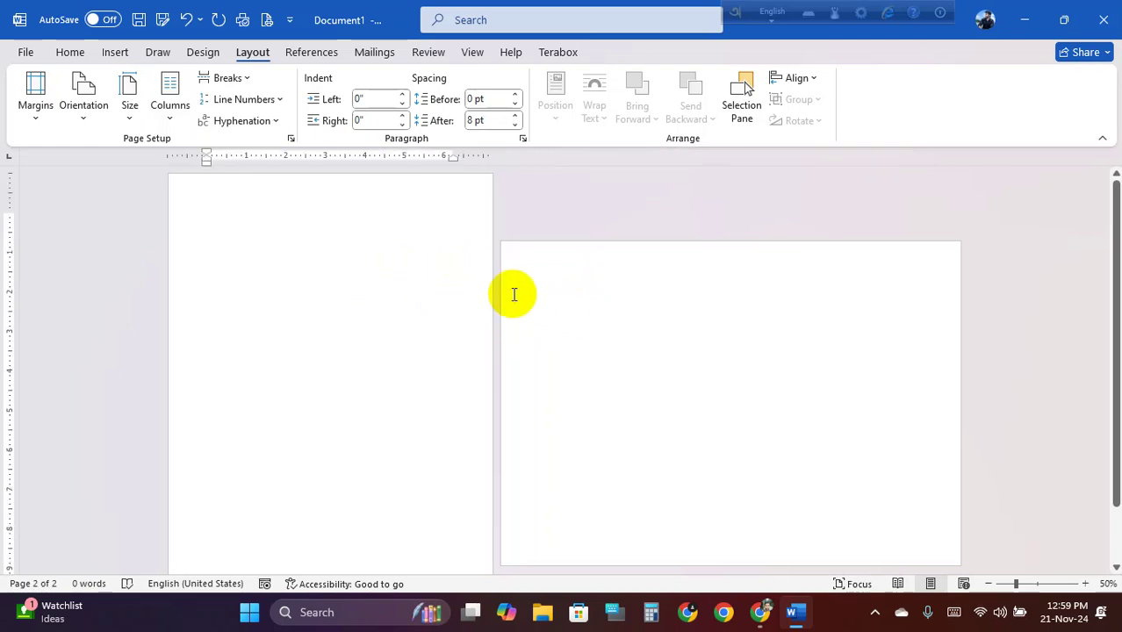
pyautogui.click(574, 294)
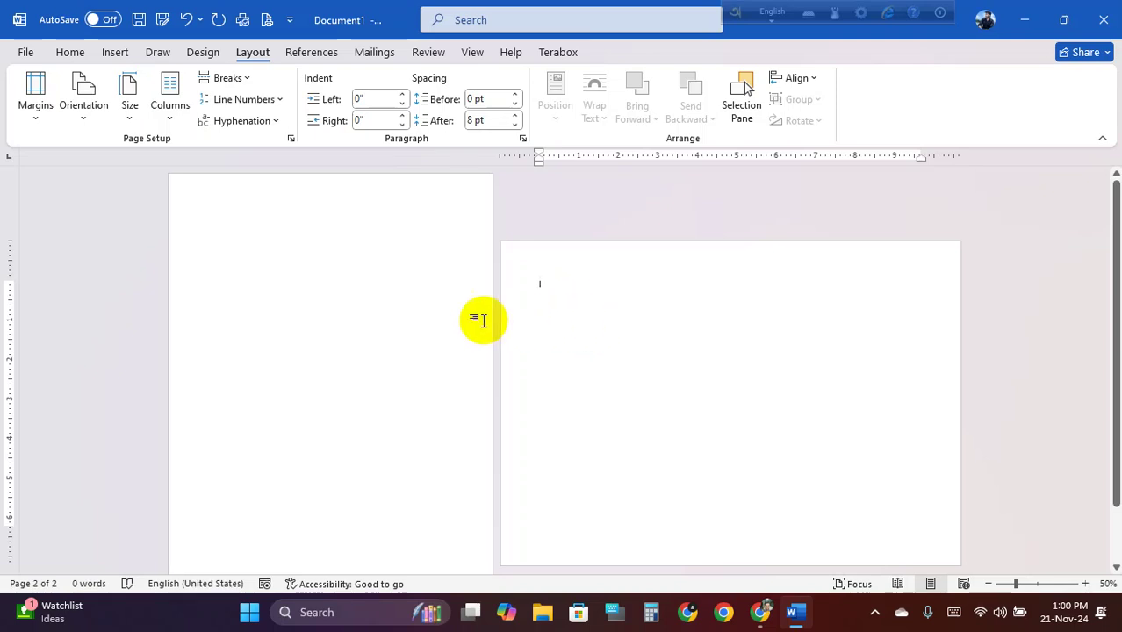
# Type 'Thuy45uty' at the top of landscape page 2, then minimize Word
pyautogui.click(337, 264)
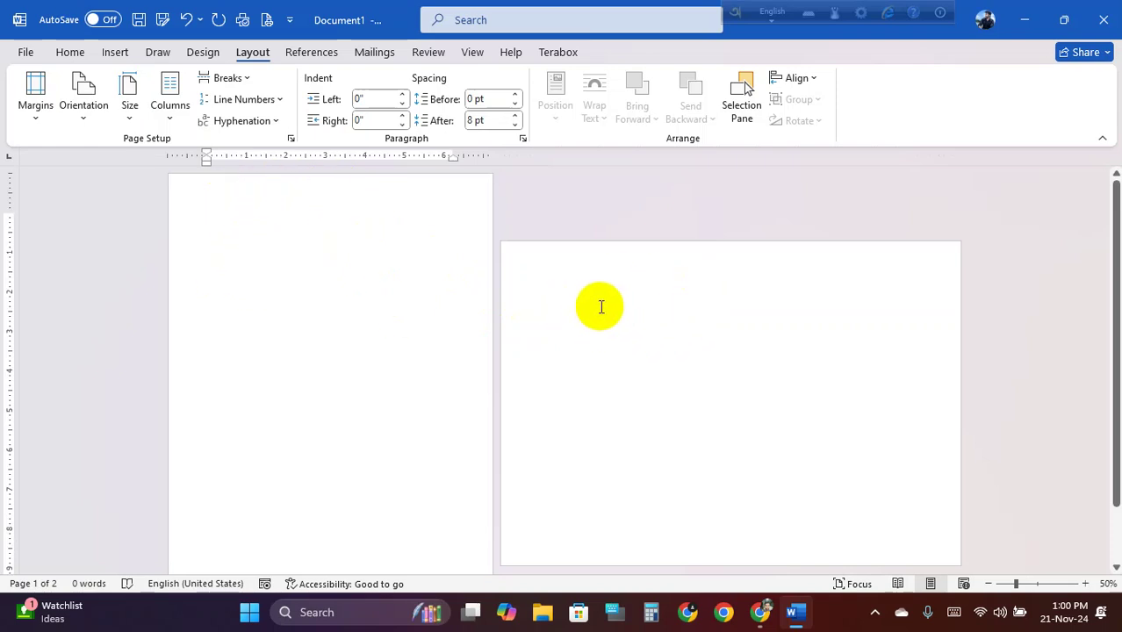
pyautogui.click(613, 332)
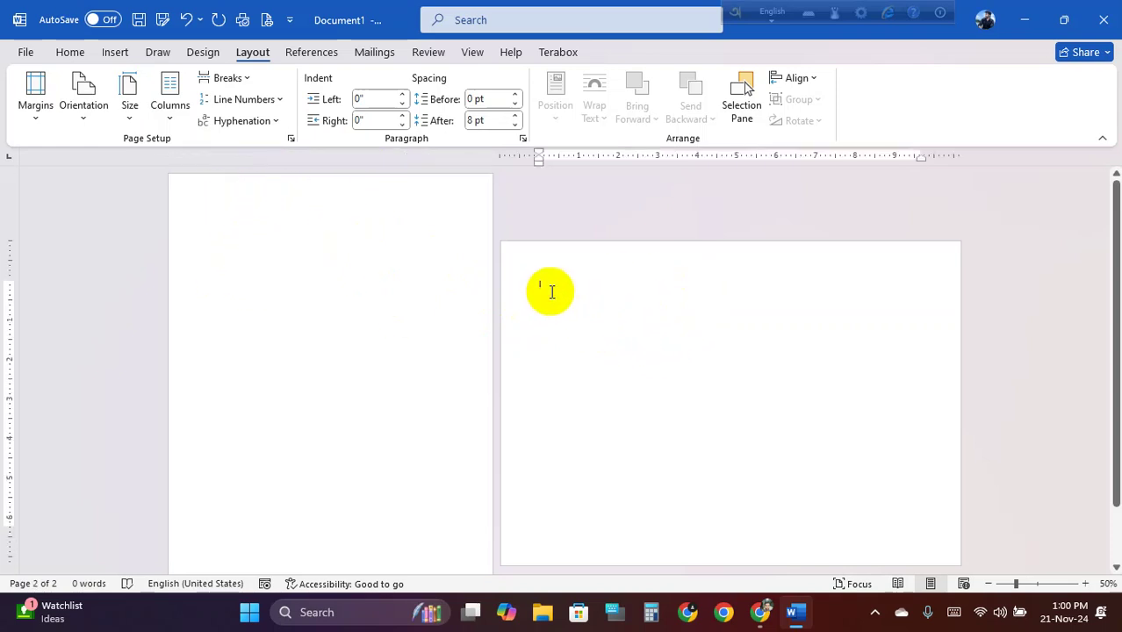
pyautogui.write('Thuy45uty')
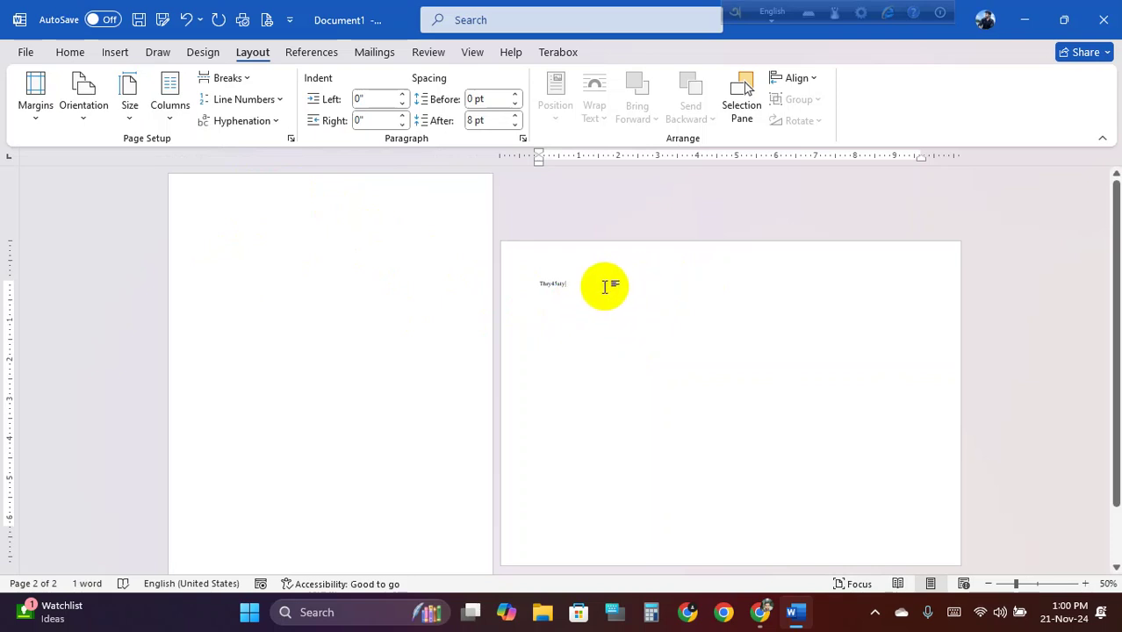
pyautogui.click(256, 255)
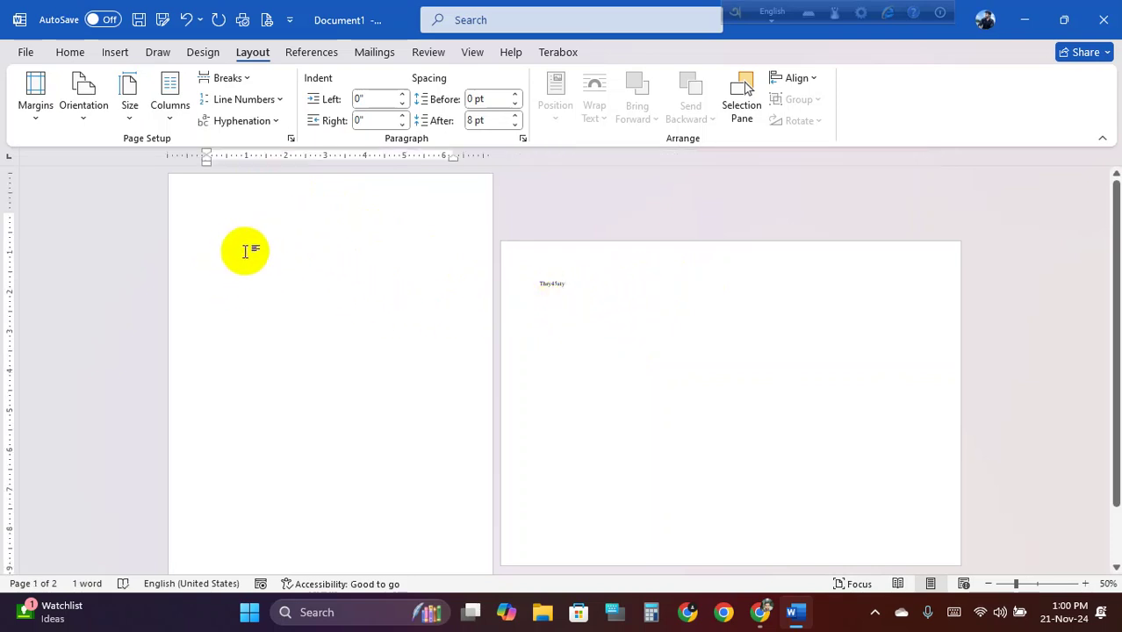
pyautogui.click(1024, 19)
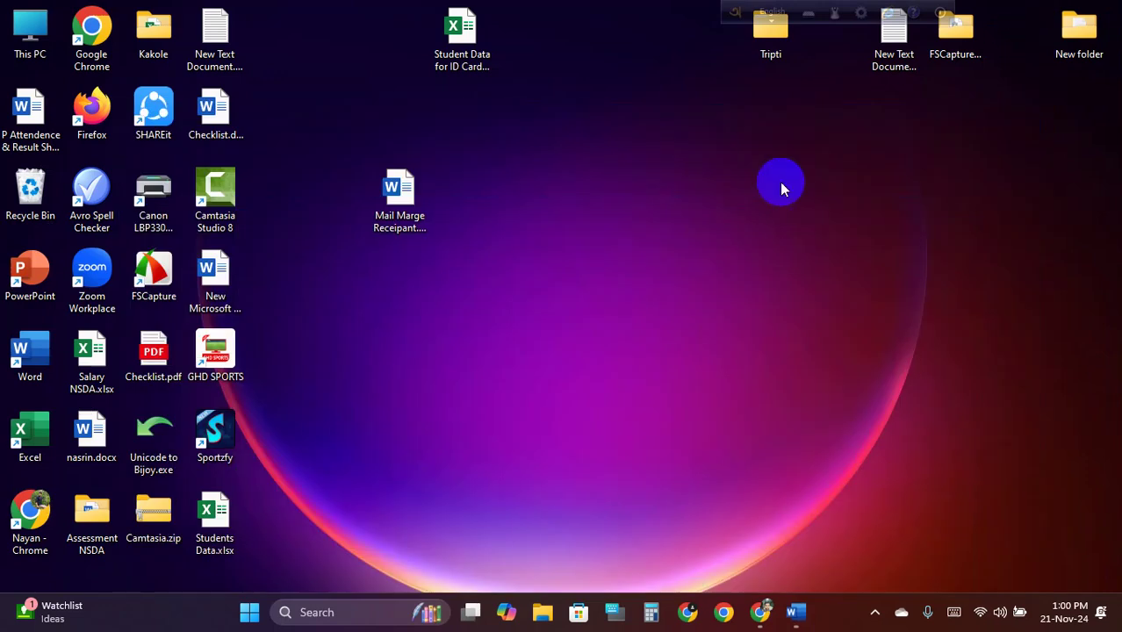
# Open Class 17 CV.docx from This PC > Educational (D:) > 2nd Batch > MS Office > Word
pyautogui.doubleClick(17, 36)
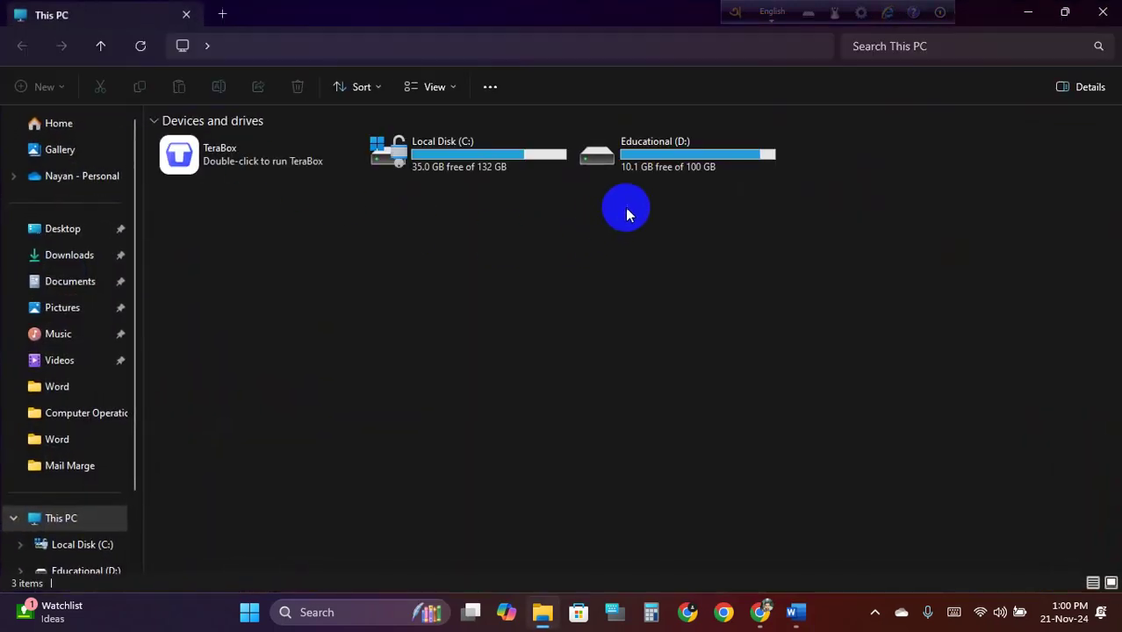
pyautogui.doubleClick(645, 155)
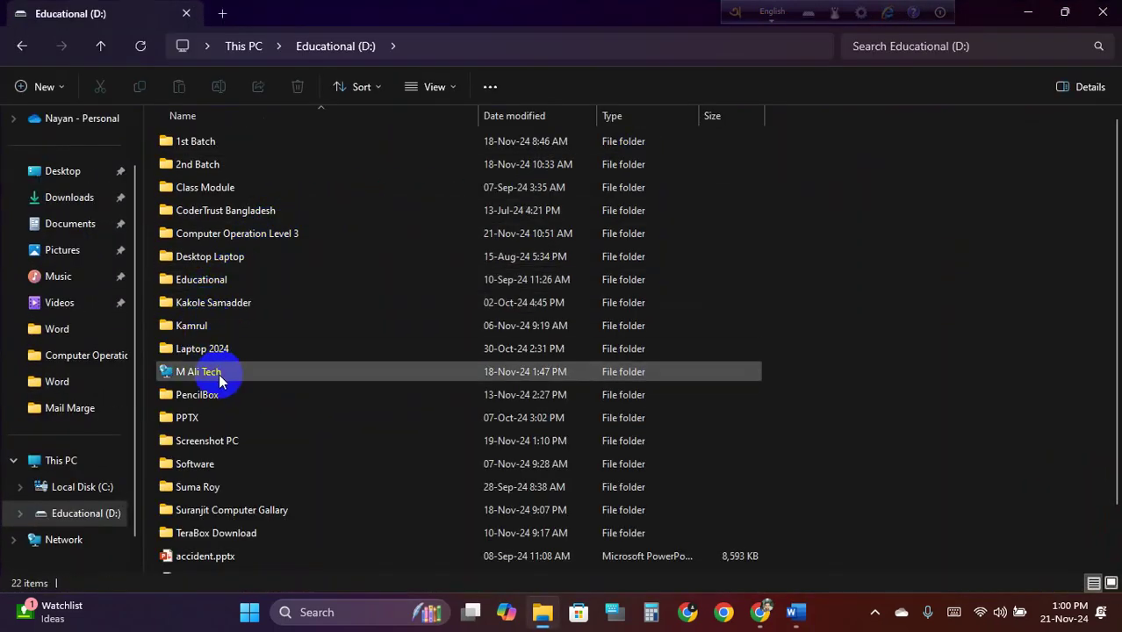
pyautogui.doubleClick(227, 164)
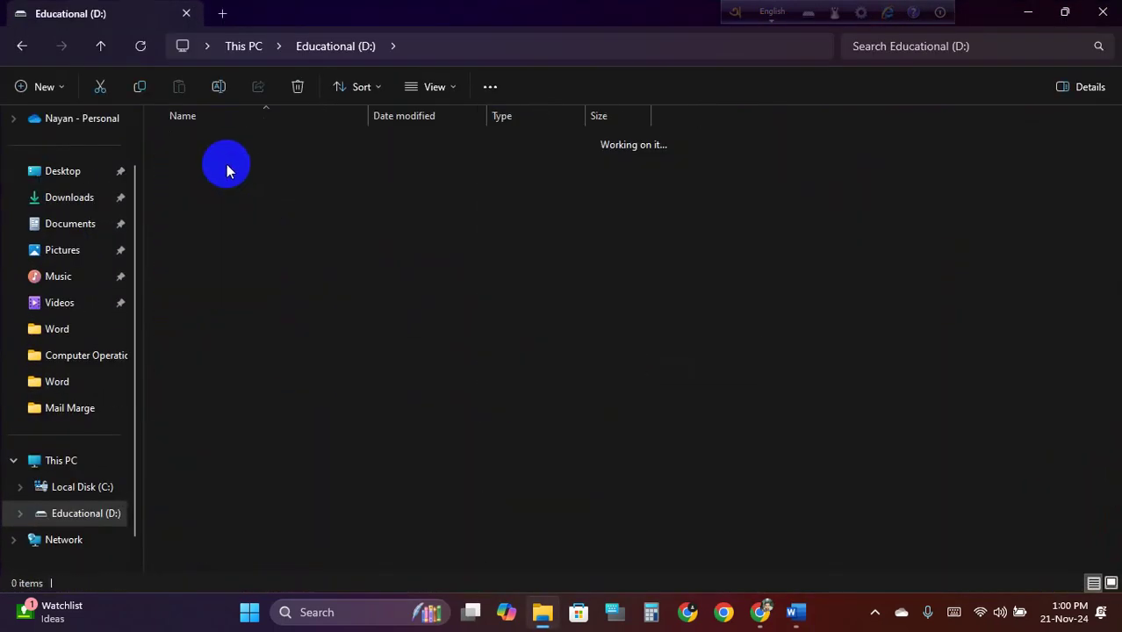
pyautogui.doubleClick(261, 144)
pyautogui.doubleClick(244, 142)
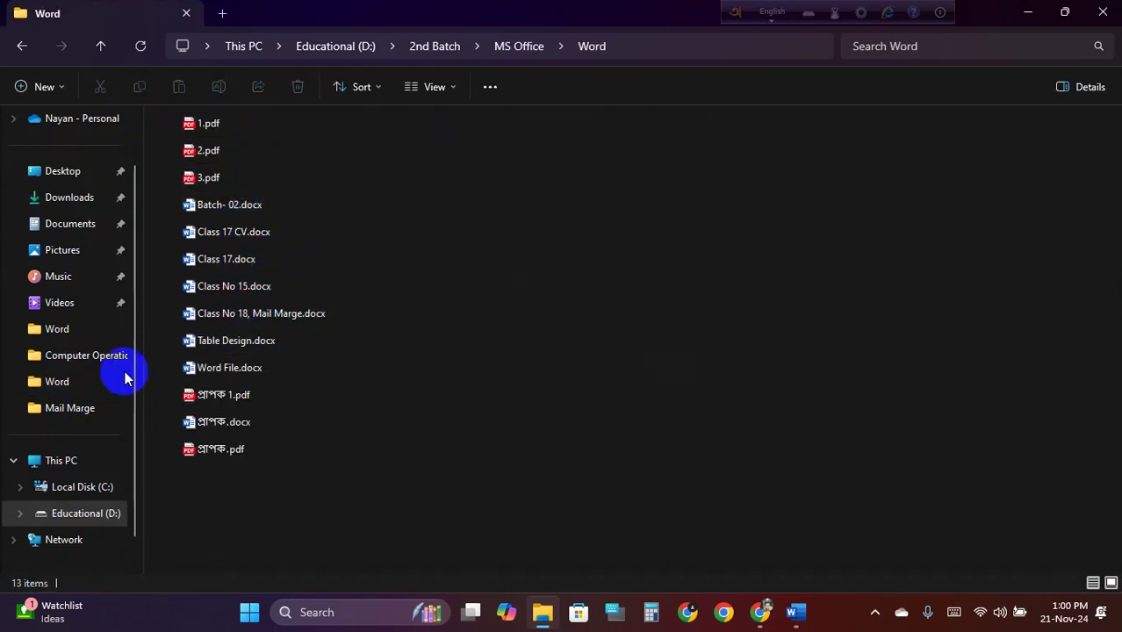
pyautogui.doubleClick(263, 232)
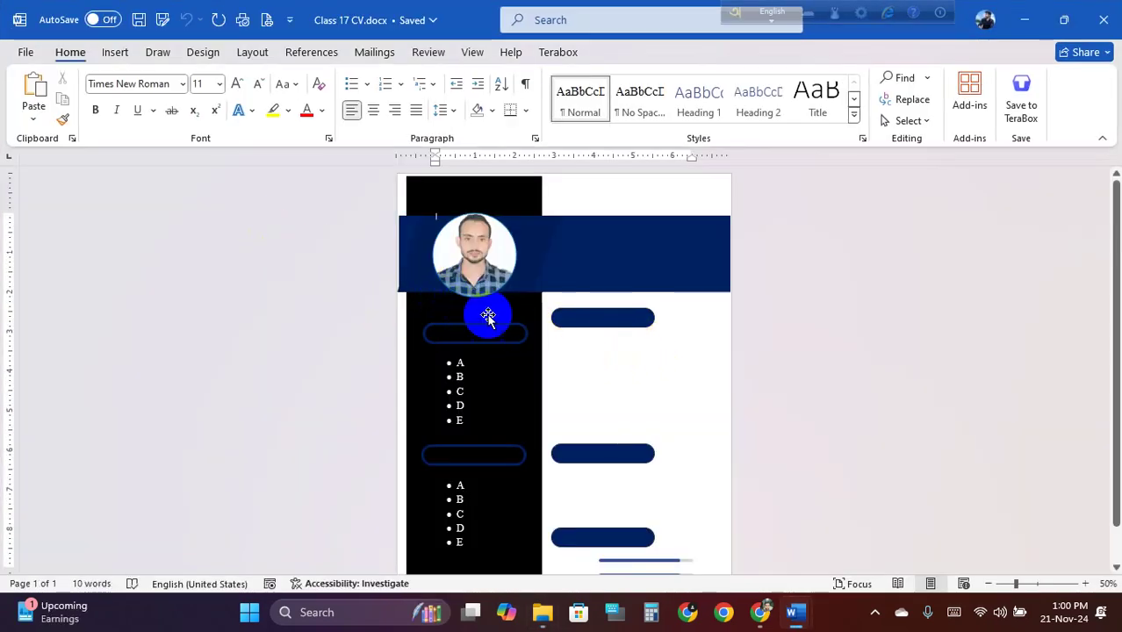
# Copy the whole Class 17 CV layout and paste it onto Document1's first page
pyautogui.moveTo(359, 193); pyautogui.dragTo(389, 251)
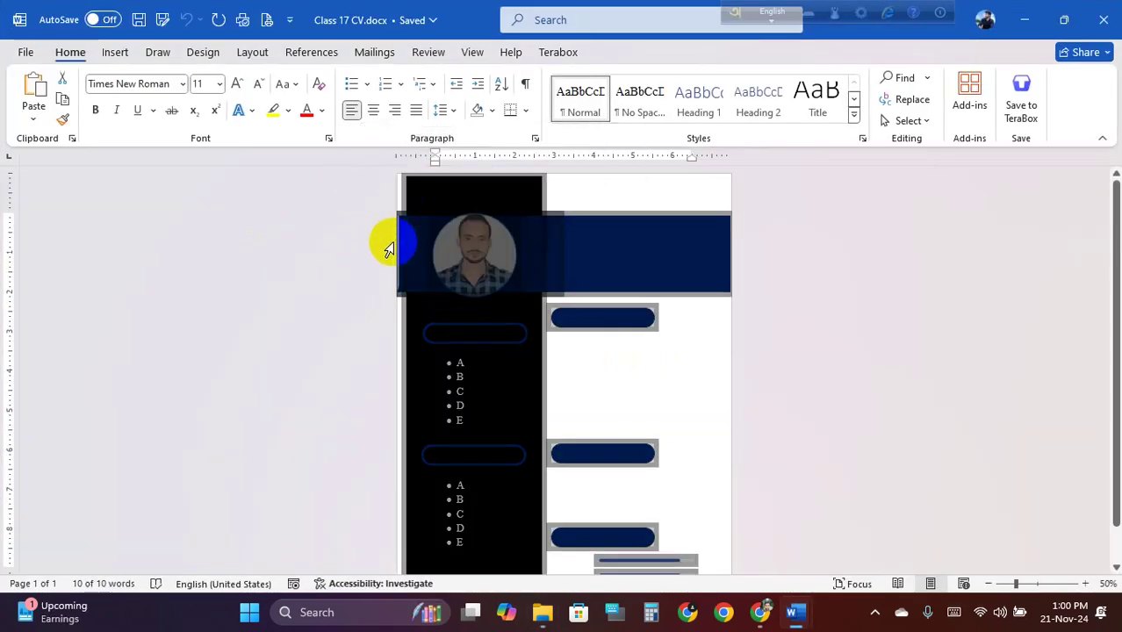
pyautogui.click(1024, 20)
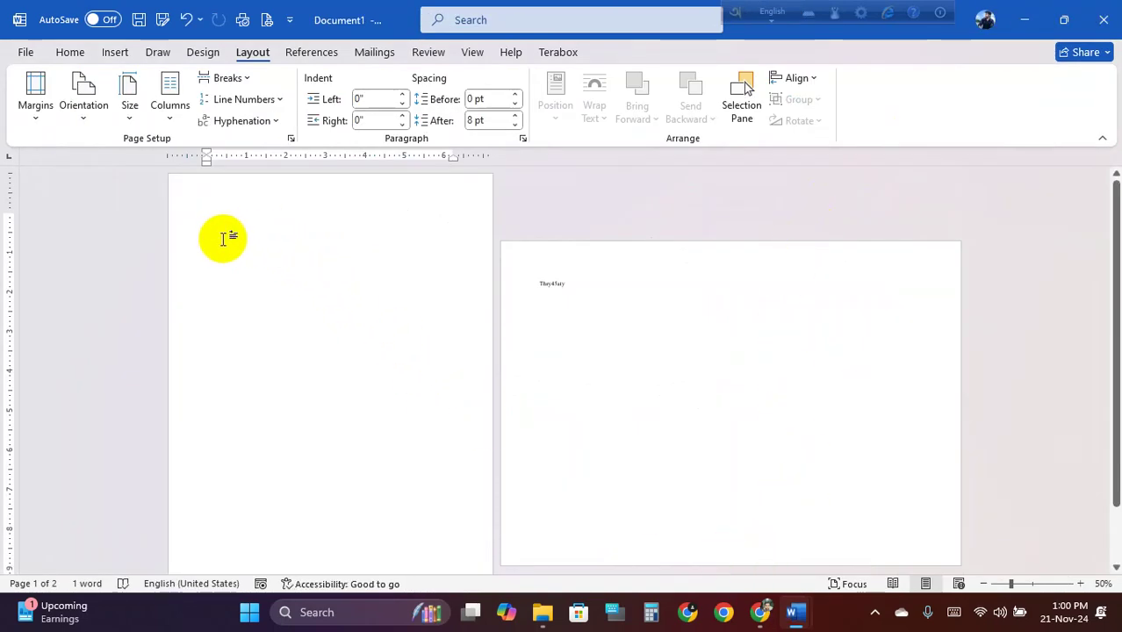
pyautogui.hotkey('ctrl', 'v')
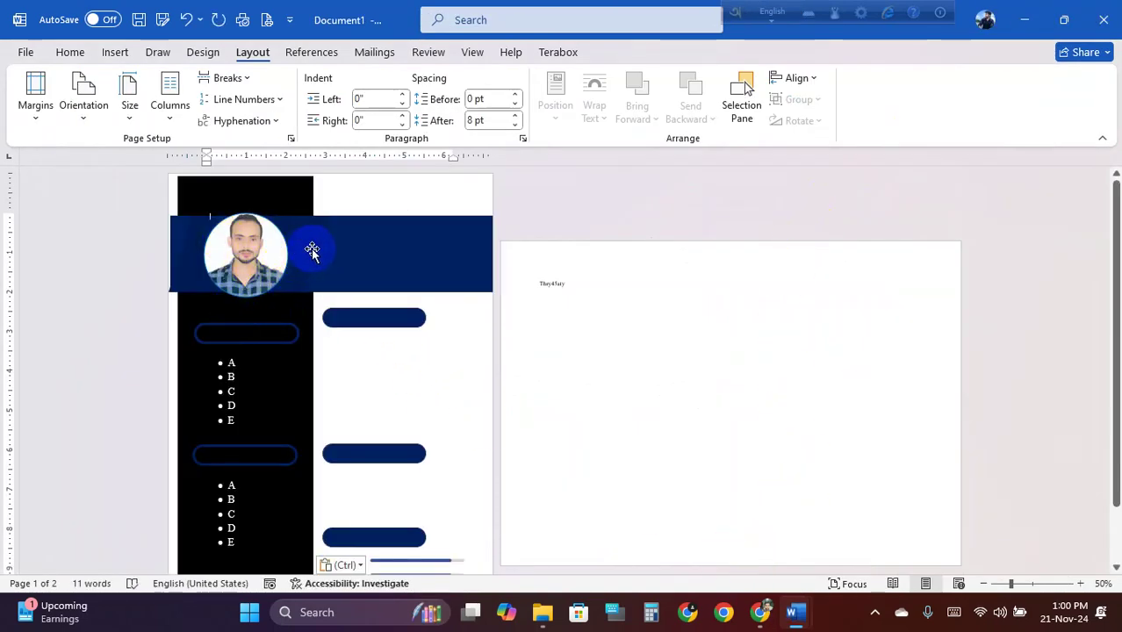
pyautogui.click(302, 399)
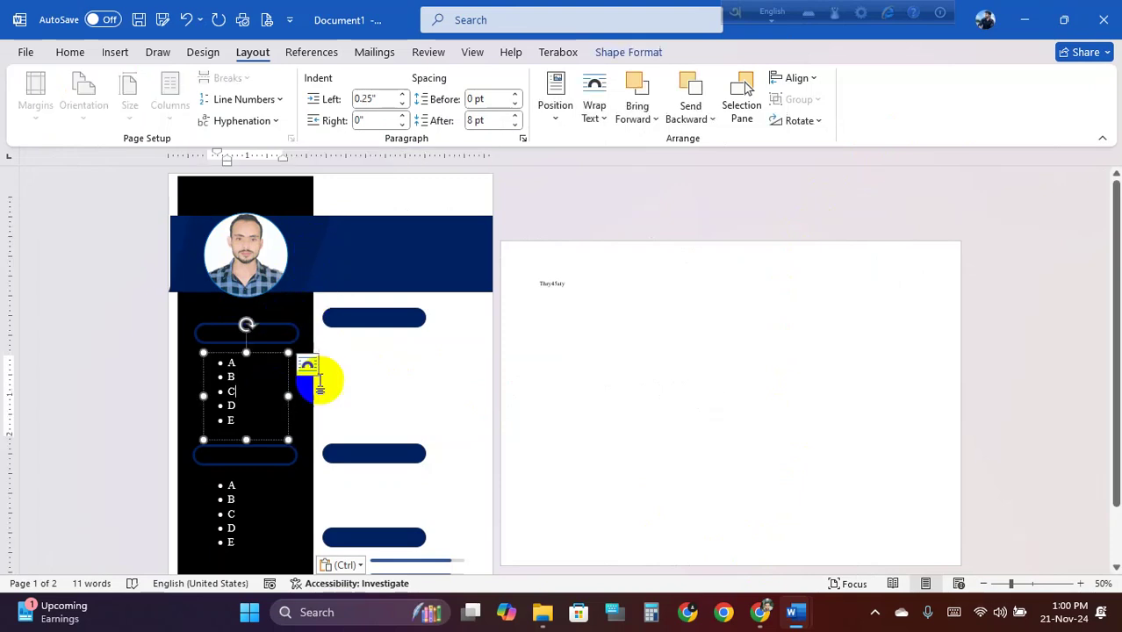
pyautogui.click(321, 379)
pyautogui.click(299, 343)
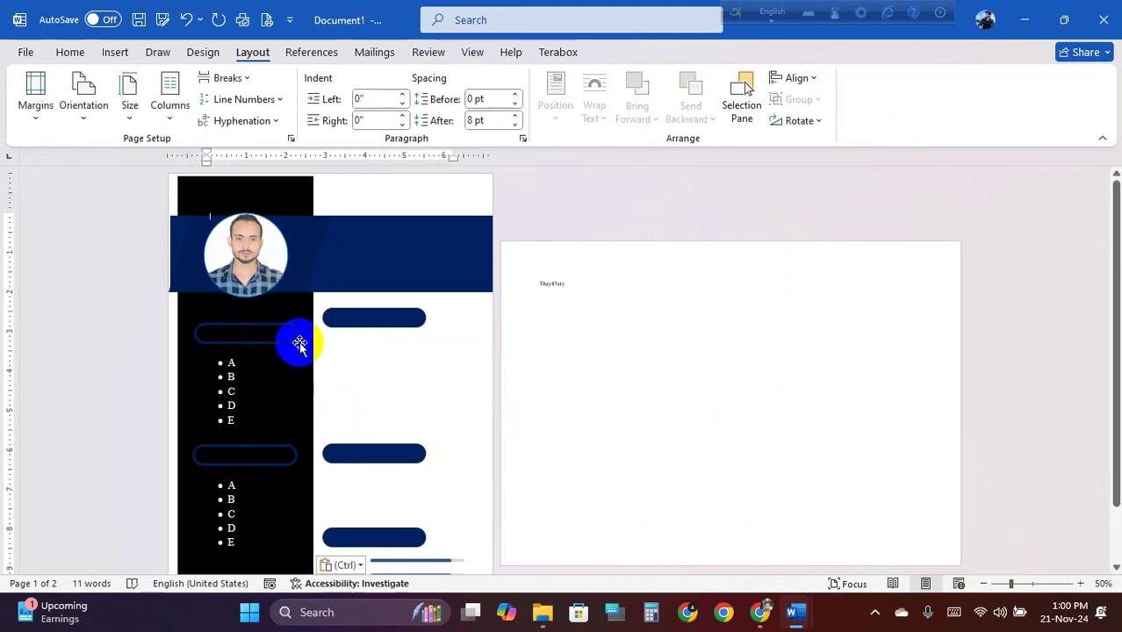
pyautogui.click(277, 316)
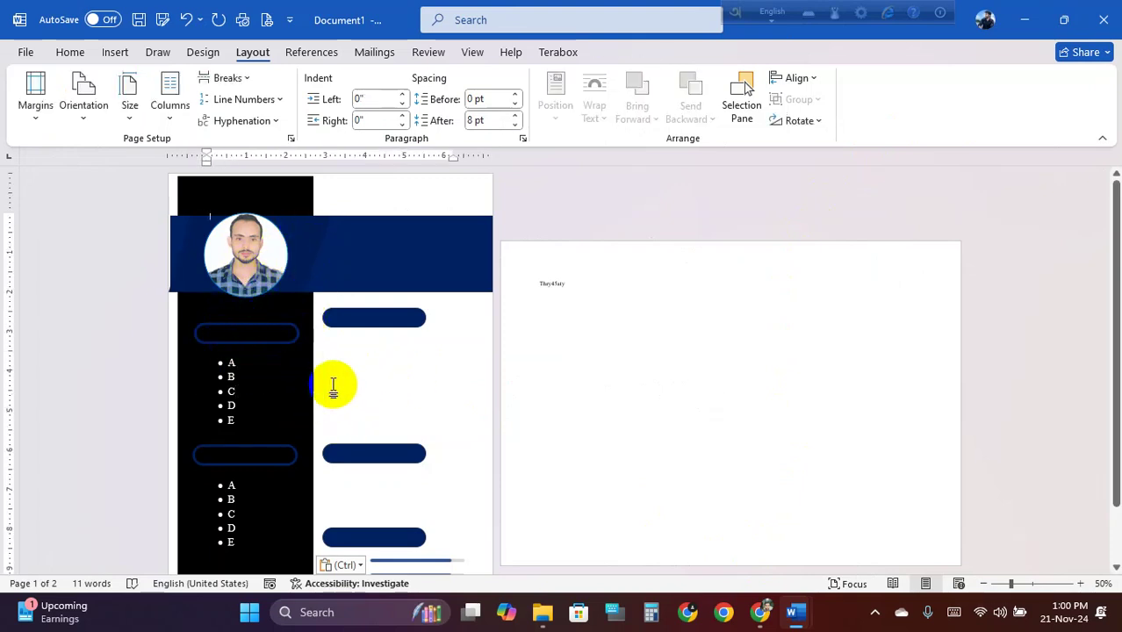
pyautogui.scroll(-2, 332, 383)
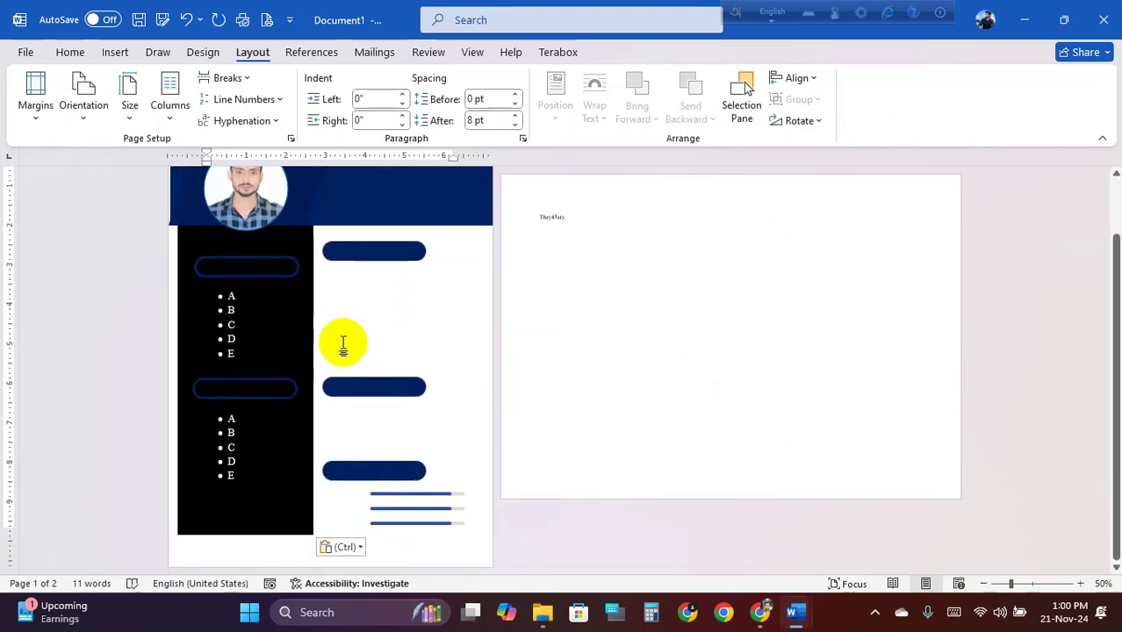
pyautogui.scroll(2, 276, 345)
# Delete the stray typed word on landscape page 2 and select the blue header band
pyautogui.click(594, 294)
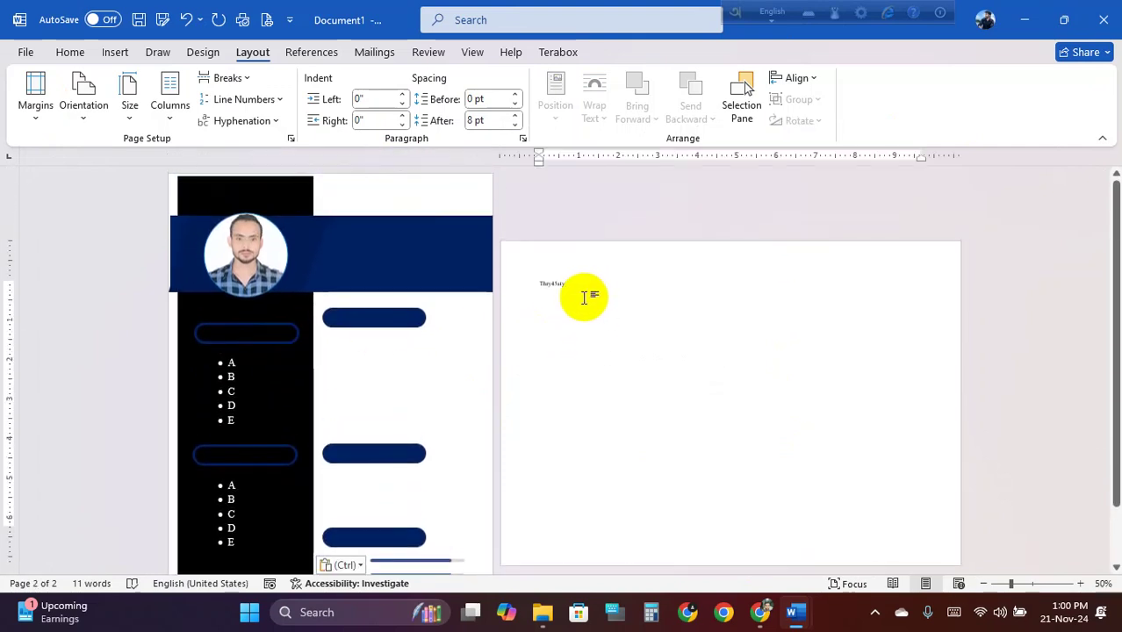
pyautogui.press('BackSpace')
pyautogui.press('BackSpace')
pyautogui.press('BackSpace')
pyautogui.press('BackSpace')
pyautogui.press('BackSpace')
pyautogui.press('BackSpace')
pyautogui.press('BackSpace')
pyautogui.press('BackSpace')
pyautogui.press('BackSpace')
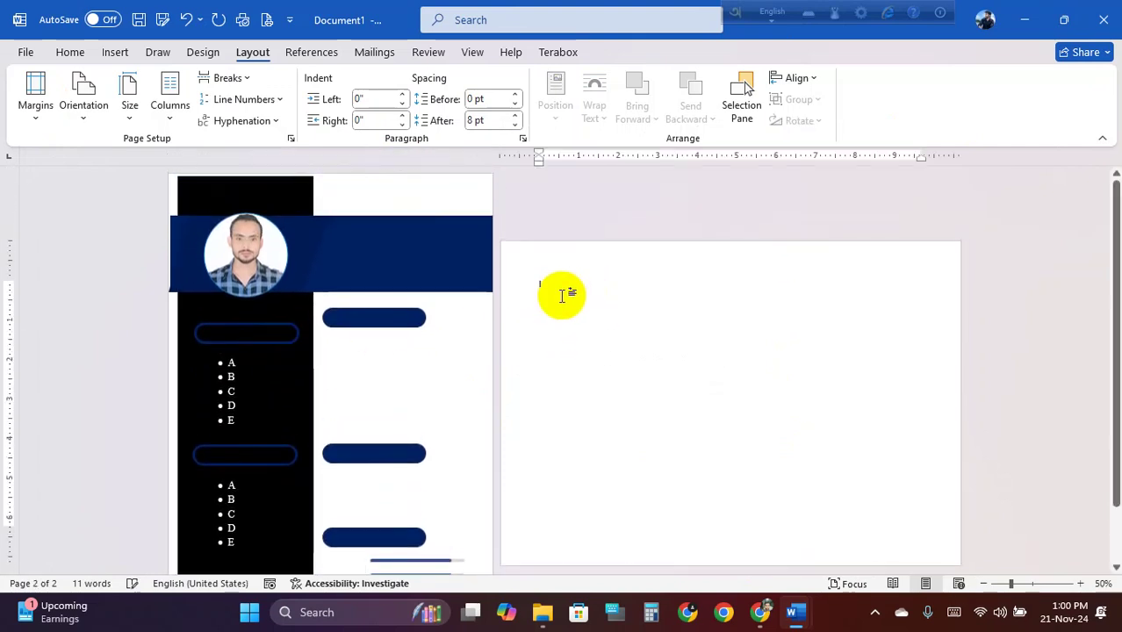
pyautogui.keyDown('ctrl'); pyautogui.scroll(3, 573, 304); pyautogui.keyUp('ctrl')
pyautogui.scroll(10, 359, 349)
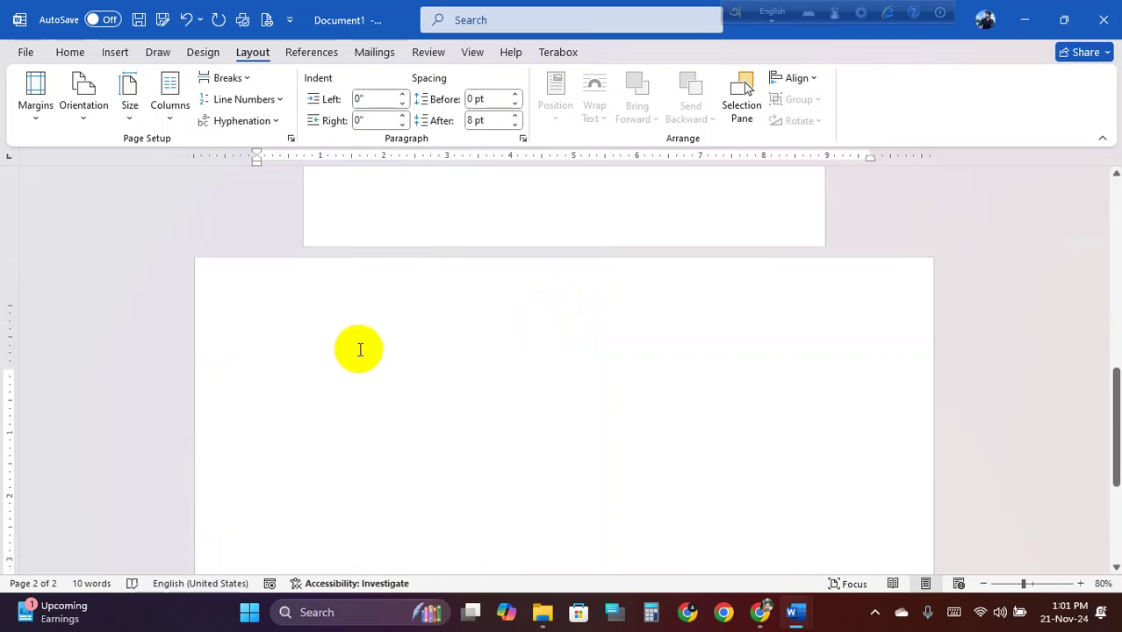
pyautogui.click(474, 257)
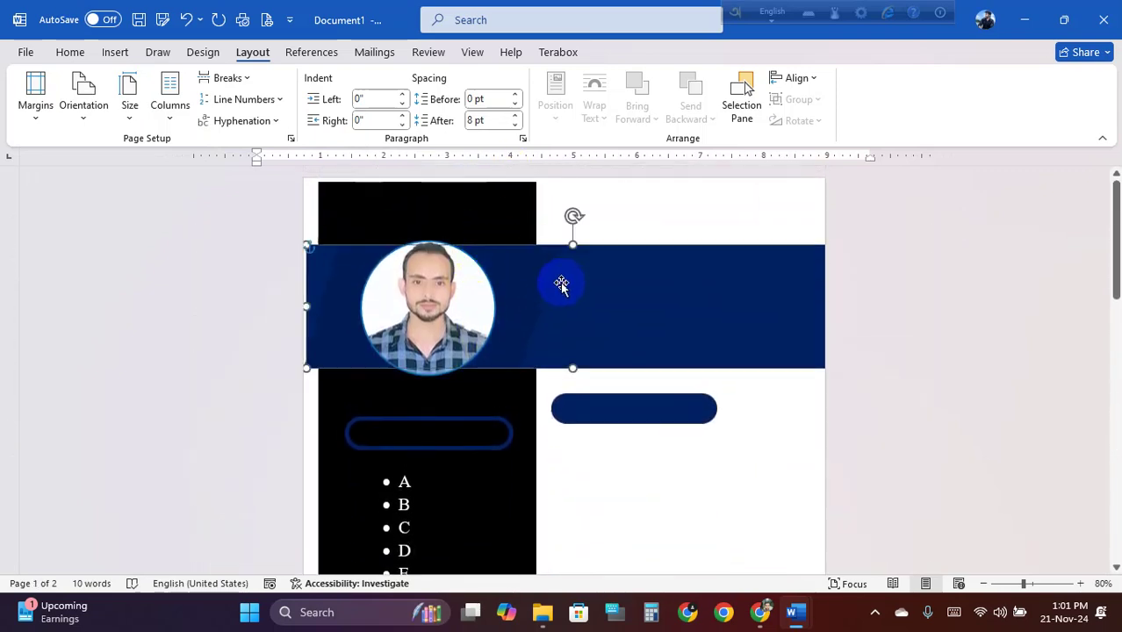
pyautogui.click(597, 208)
pyautogui.click(616, 280)
pyautogui.scroll(-10, 633, 299)
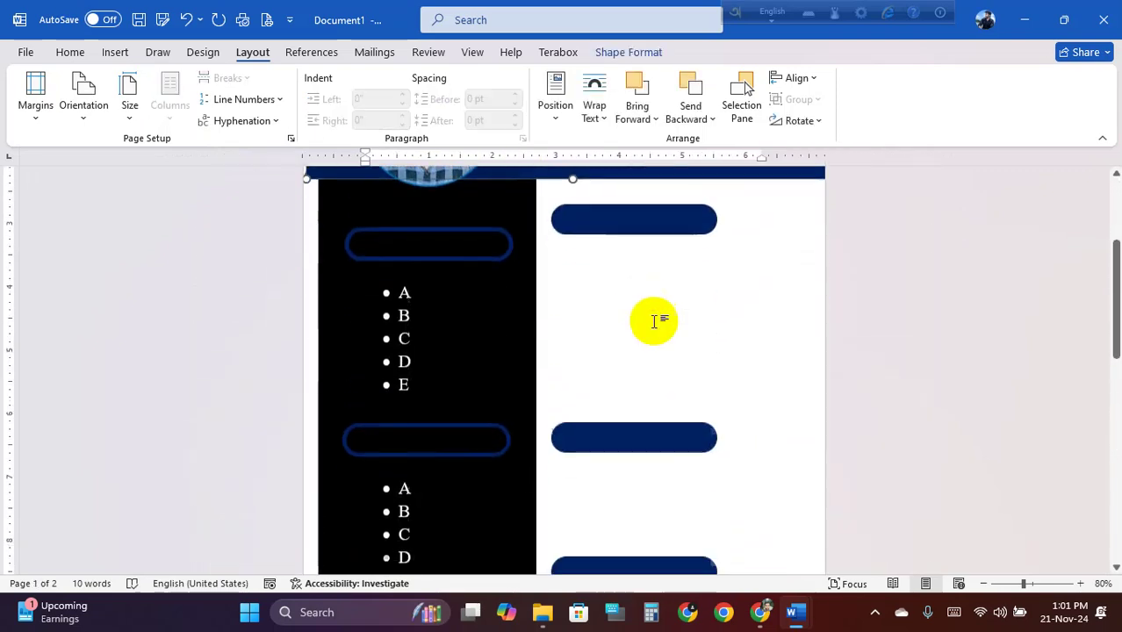
pyautogui.click(263, 311)
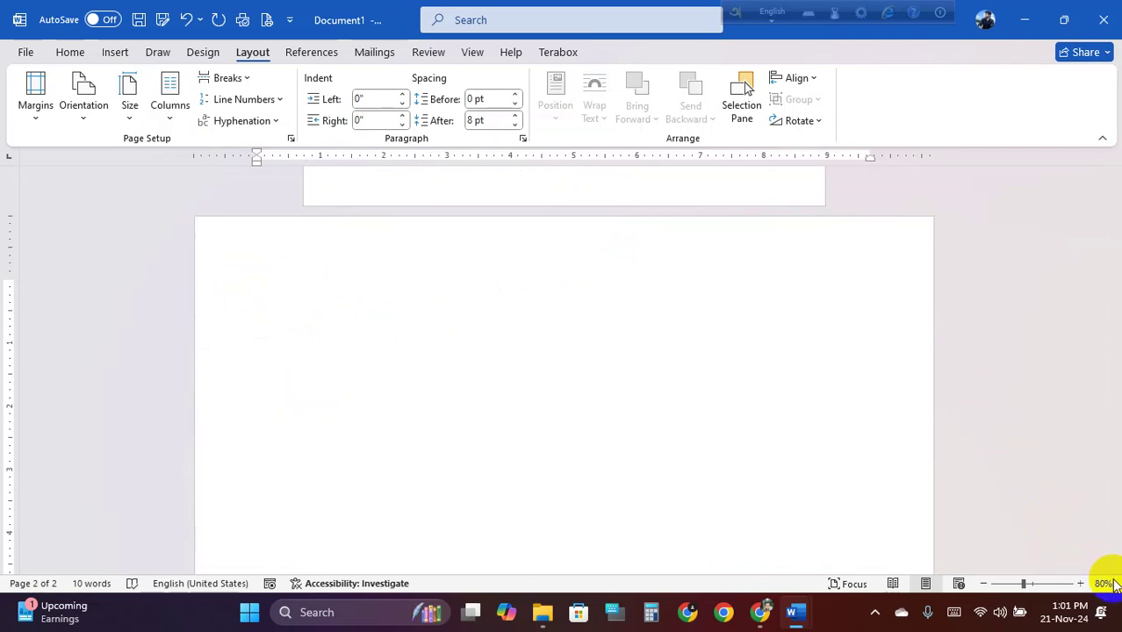
pyautogui.scroll(6, 518, 329)
pyautogui.scroll(-5, 526, 331)
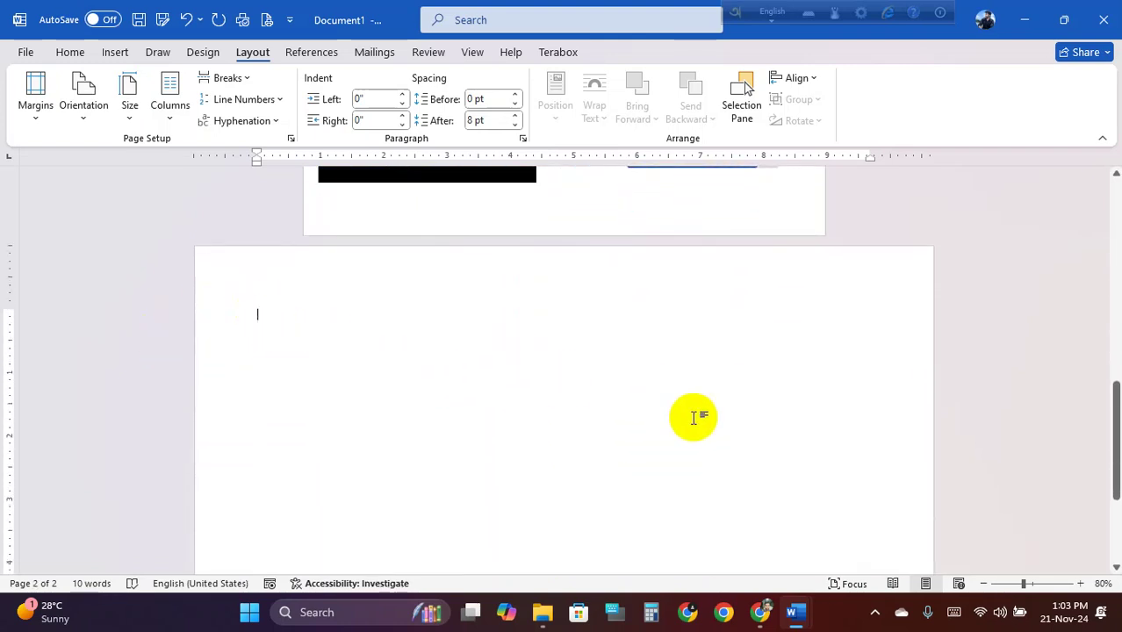
pyautogui.scroll(-1, 491, 411)
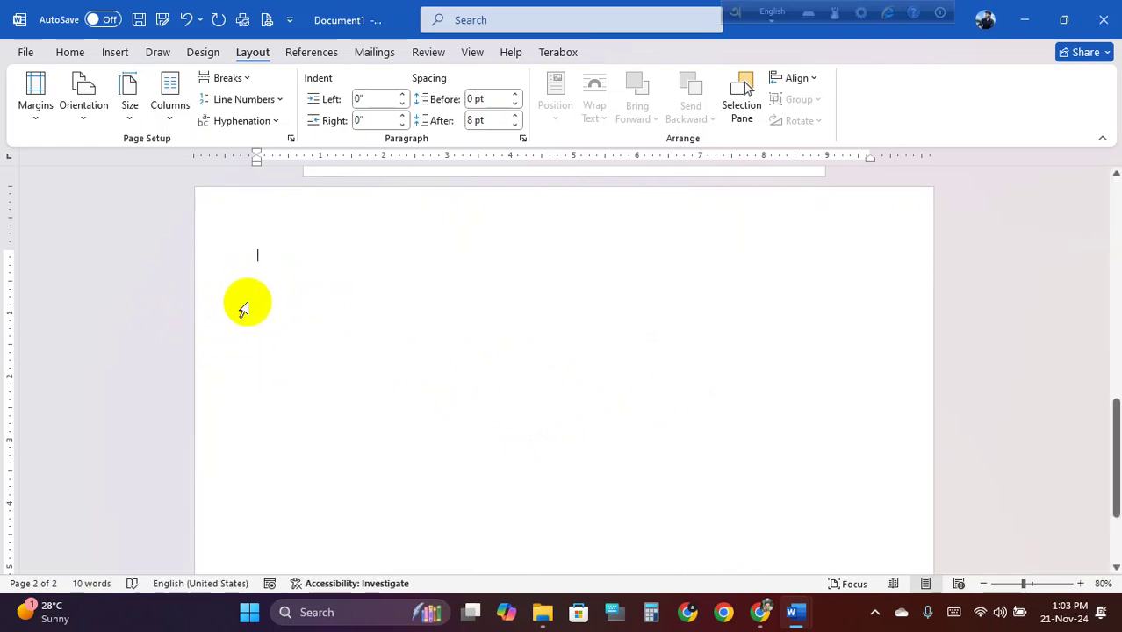
# Apply Two columns, then set custom widths 5.86" and 3.3" with 0.53" spacing
pyautogui.click(170, 126)
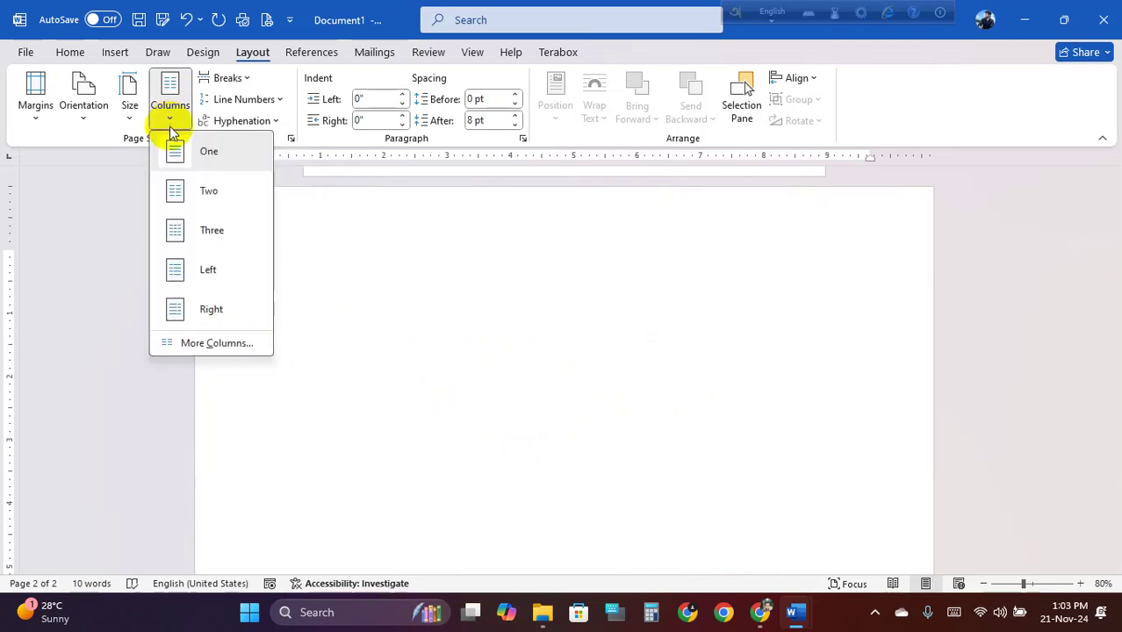
pyautogui.click(201, 204)
pyautogui.click(167, 118)
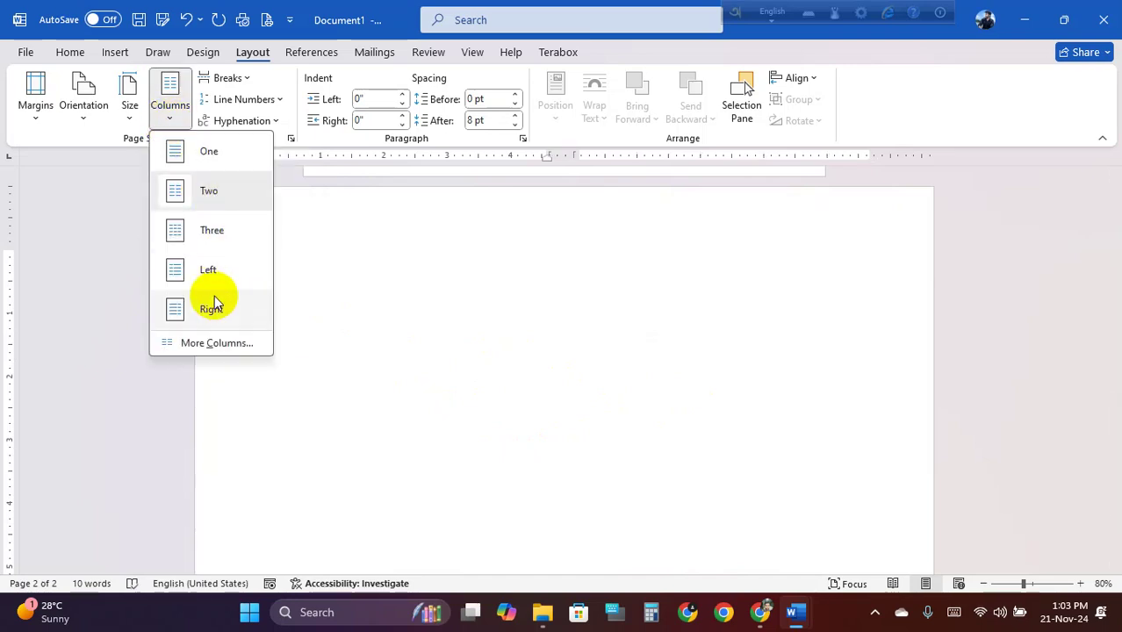
pyautogui.click(218, 343)
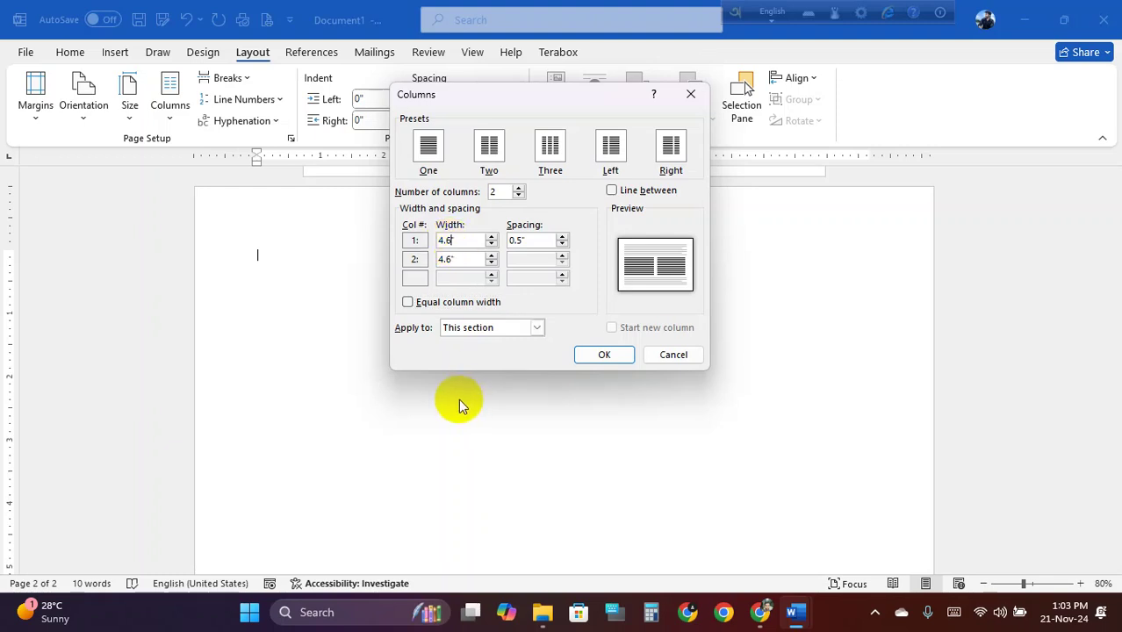
pyautogui.press('BackSpace')
pyautogui.press('BackSpace')
pyautogui.press('BackSpace')
pyautogui.write('8')
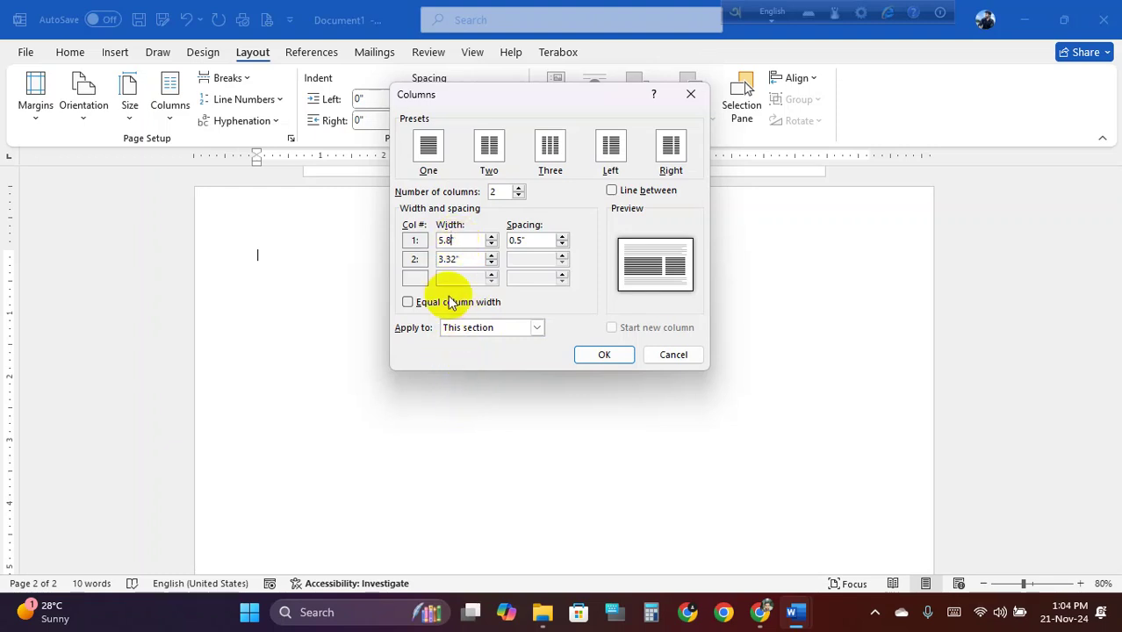
pyautogui.click(452, 259)
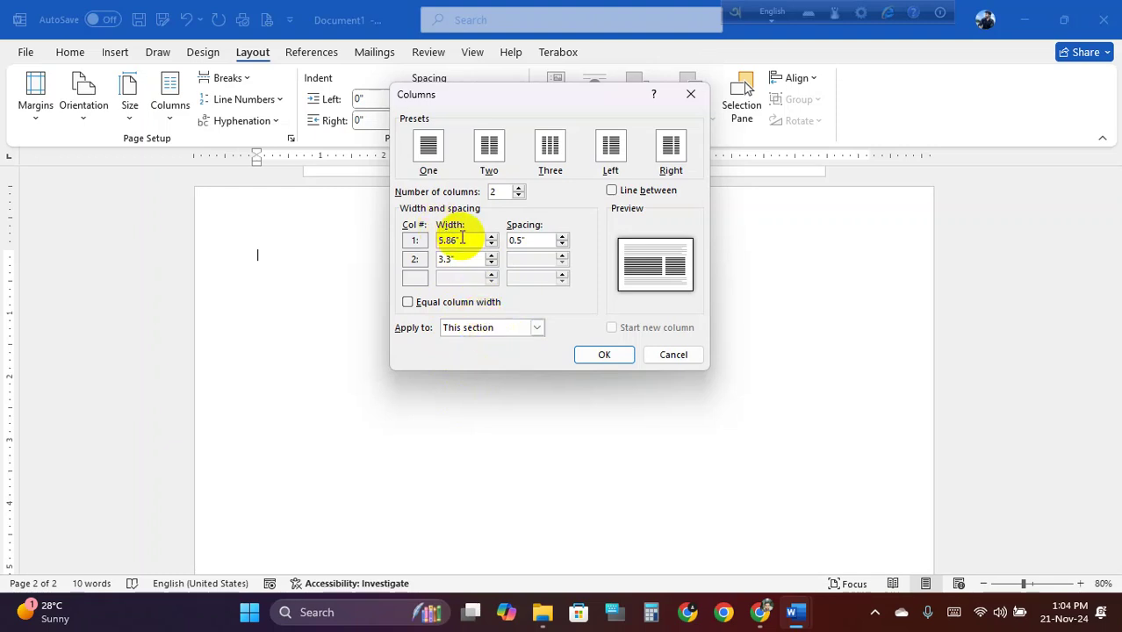
pyautogui.click(460, 240)
pyautogui.click(544, 240)
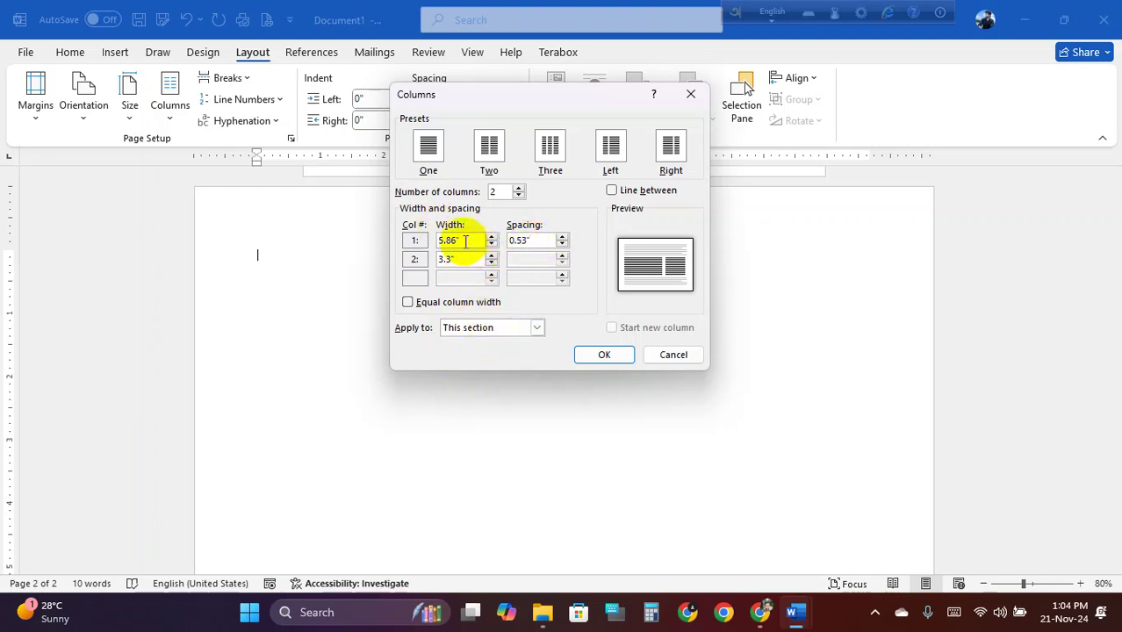
pyautogui.click(466, 240)
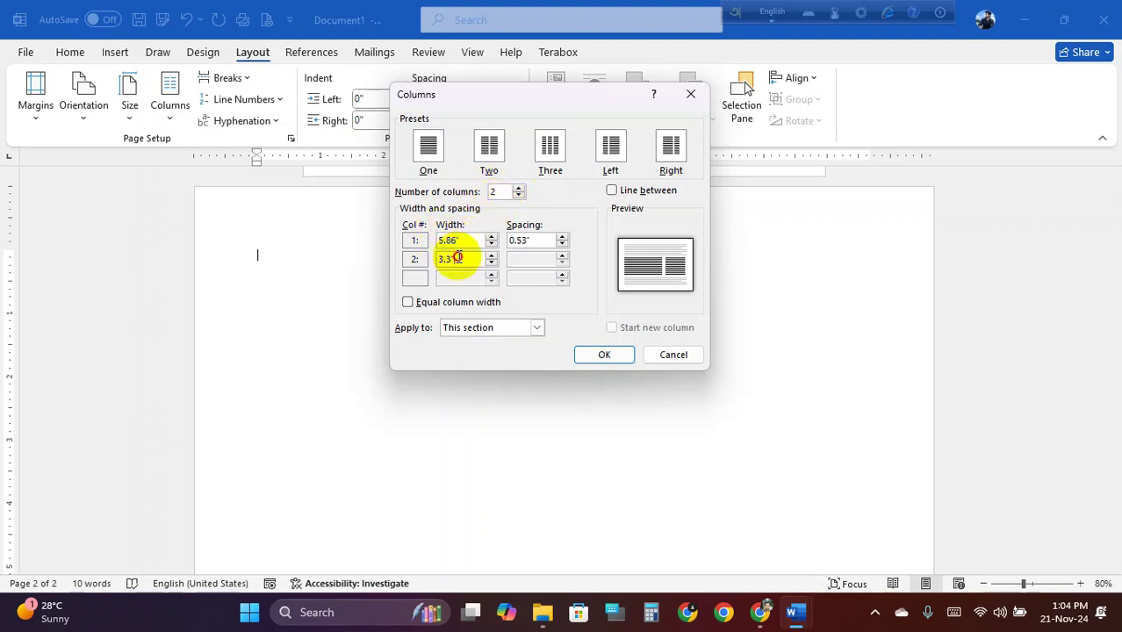
pyautogui.click(534, 239)
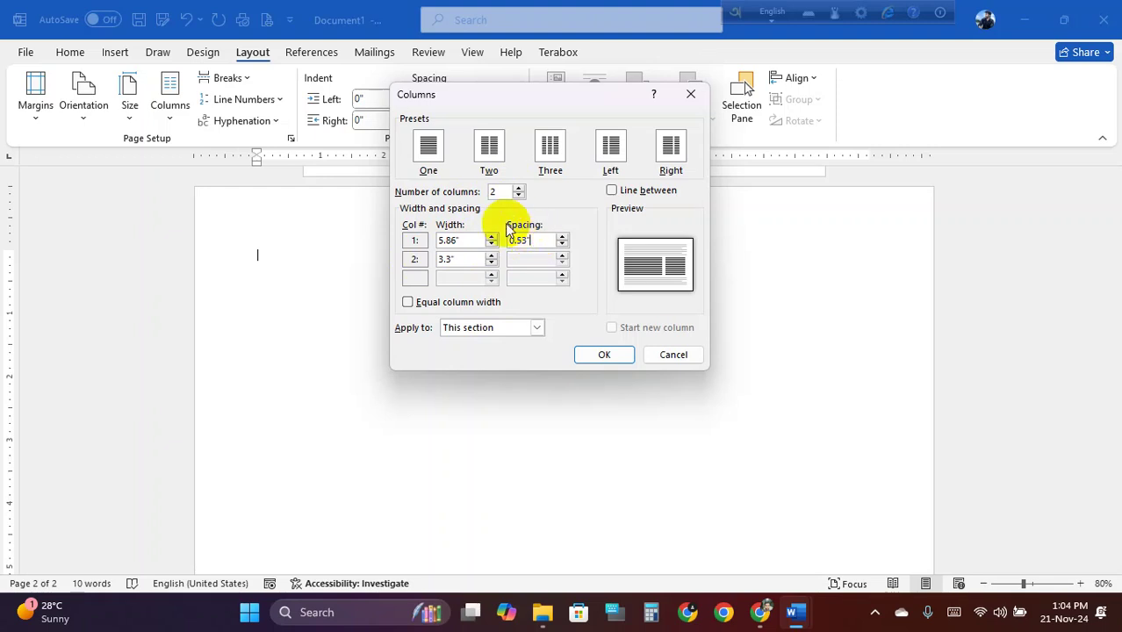
pyautogui.click(604, 355)
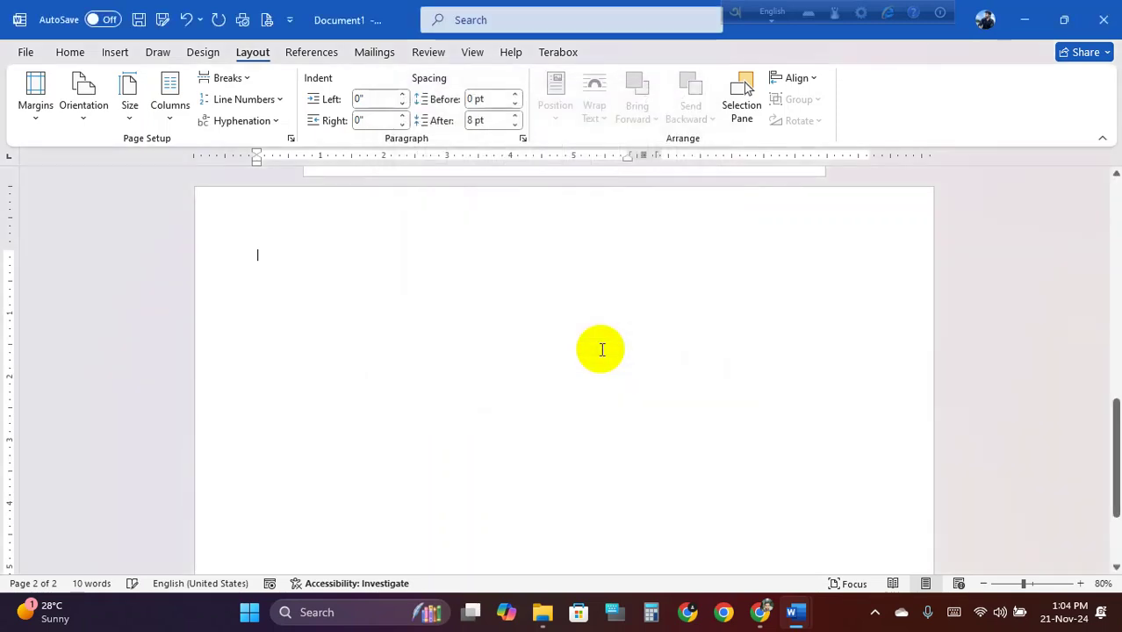
# Close the Class 17 CV document and minimize Word back to the Word folder
pyautogui.click(262, 259)
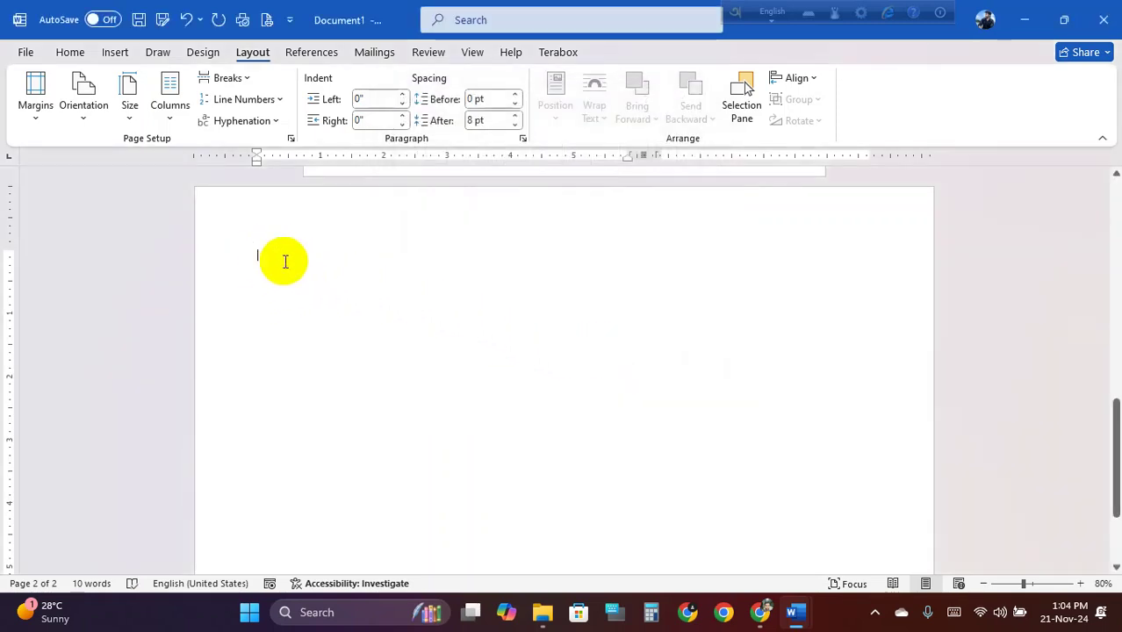
pyautogui.click(799, 615)
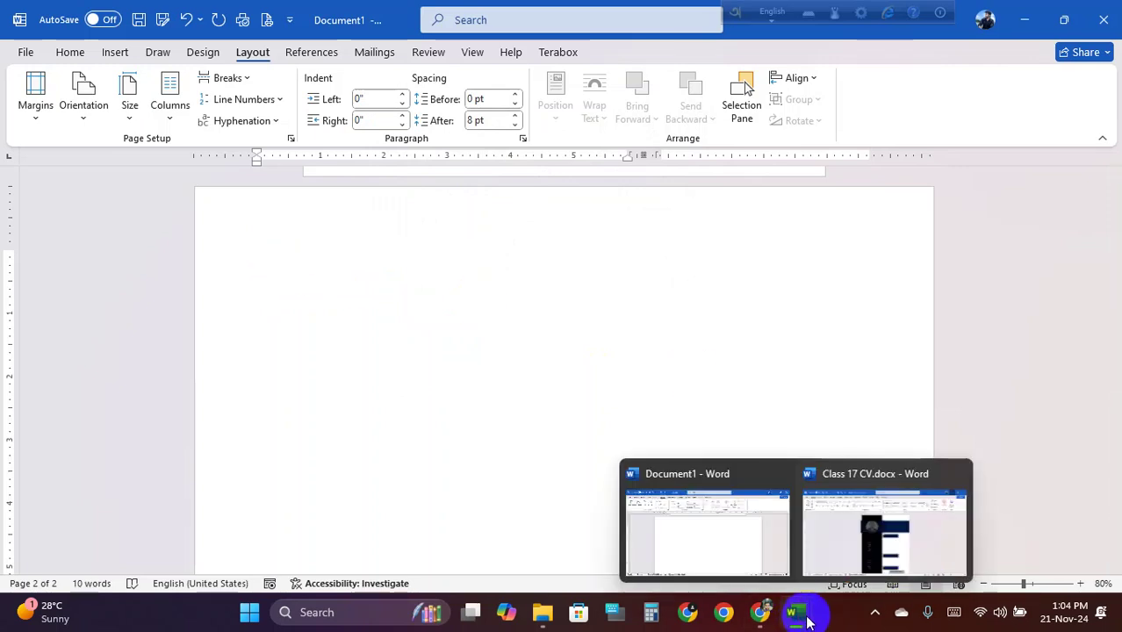
pyautogui.click(762, 550)
pyautogui.click(797, 622)
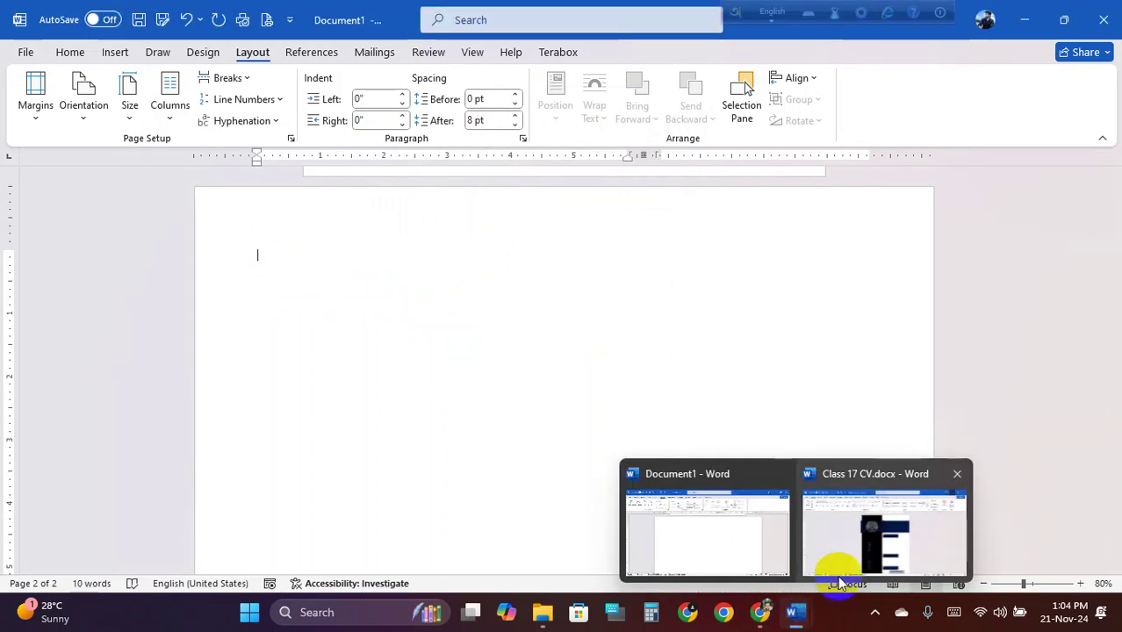
pyautogui.click(830, 567)
pyautogui.click(1106, 10)
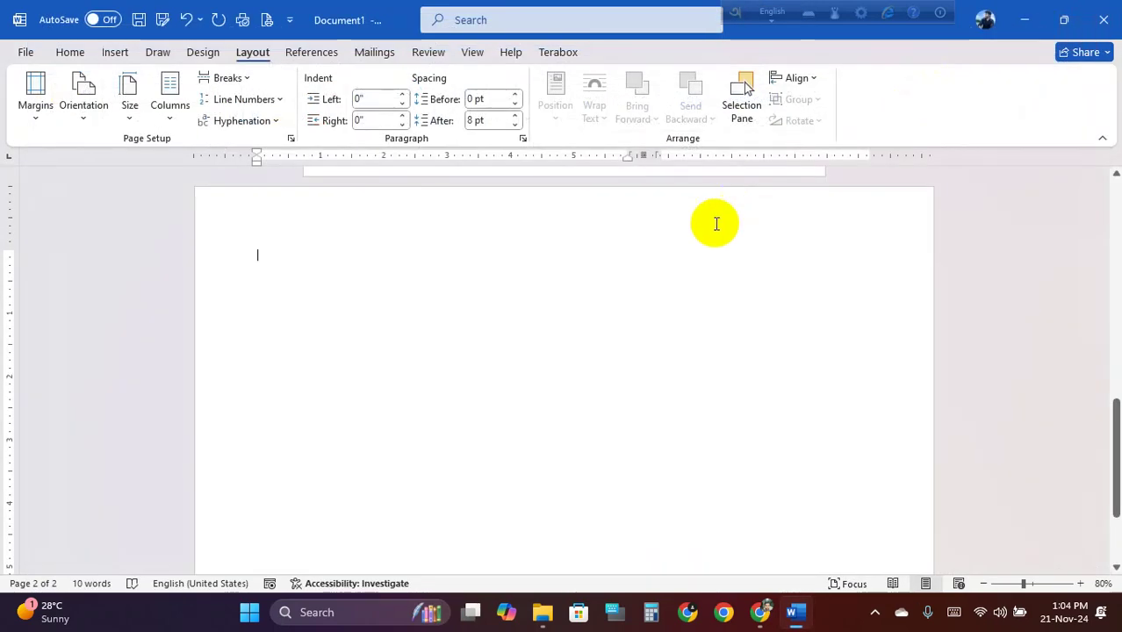
pyautogui.click(1023, 27)
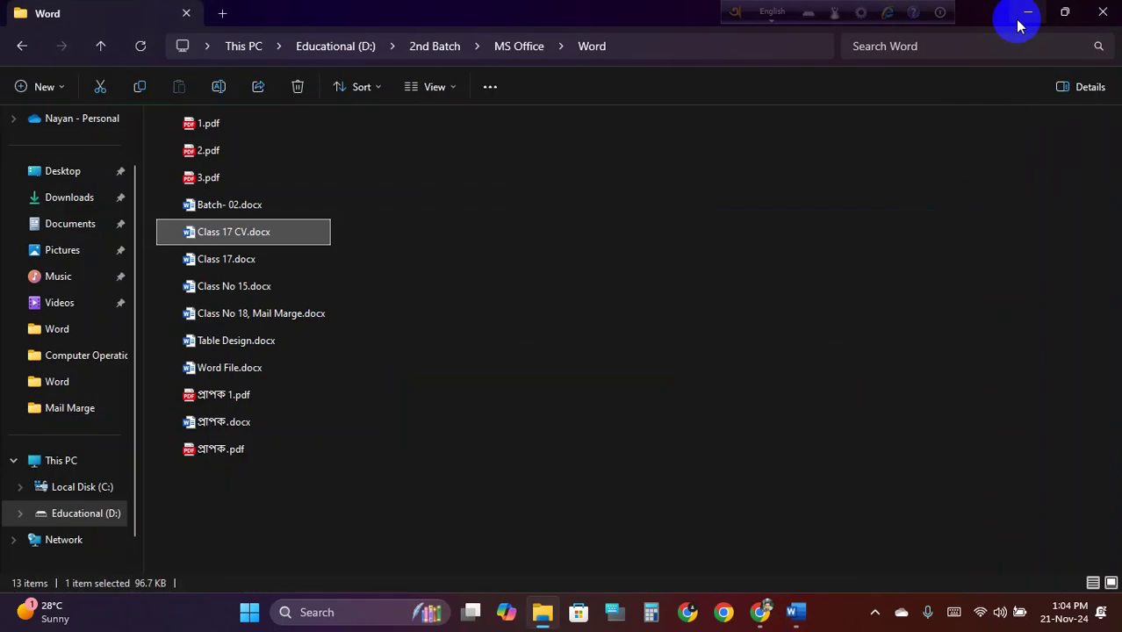
# Open Class No 18, Mail Marge.docx, accept loading the merge data, and select its letter text
pyautogui.click(266, 318)
pyautogui.doubleClick(266, 318)
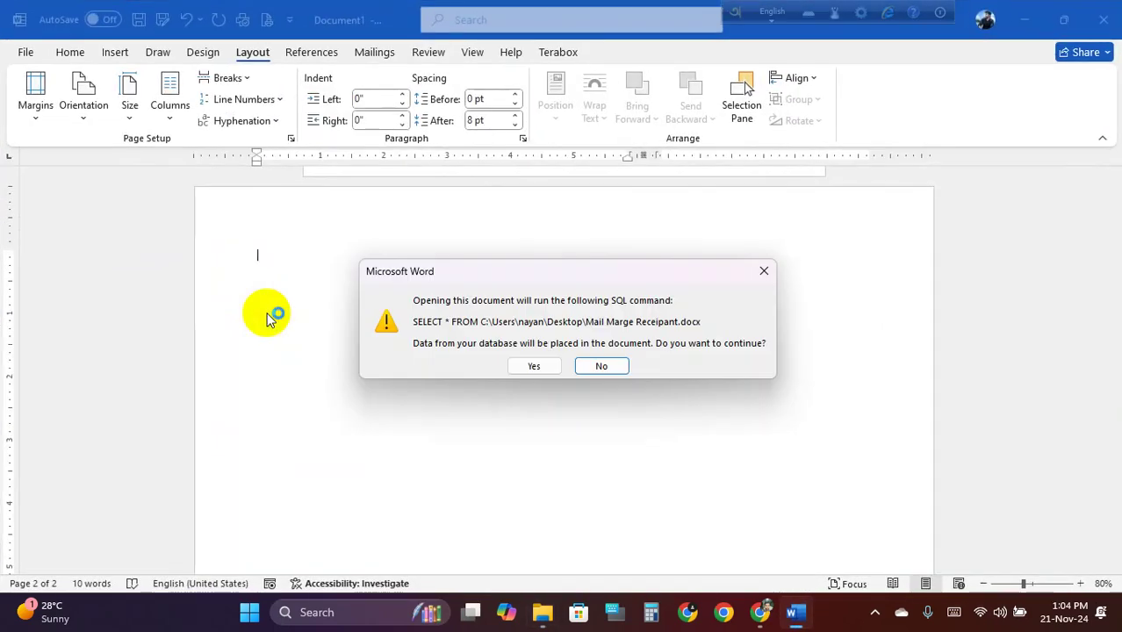
pyautogui.click(530, 367)
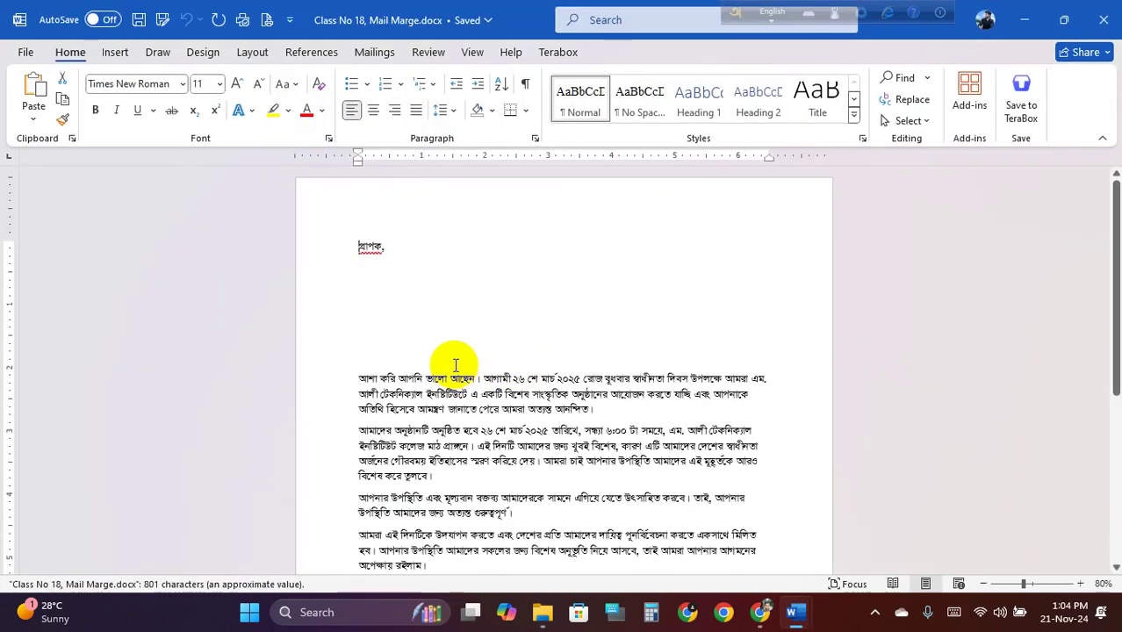
pyautogui.scroll(-3, 377, 342)
pyautogui.scroll(3, 334, 299)
pyautogui.moveTo(359, 246); pyautogui.dragTo(476, 350)
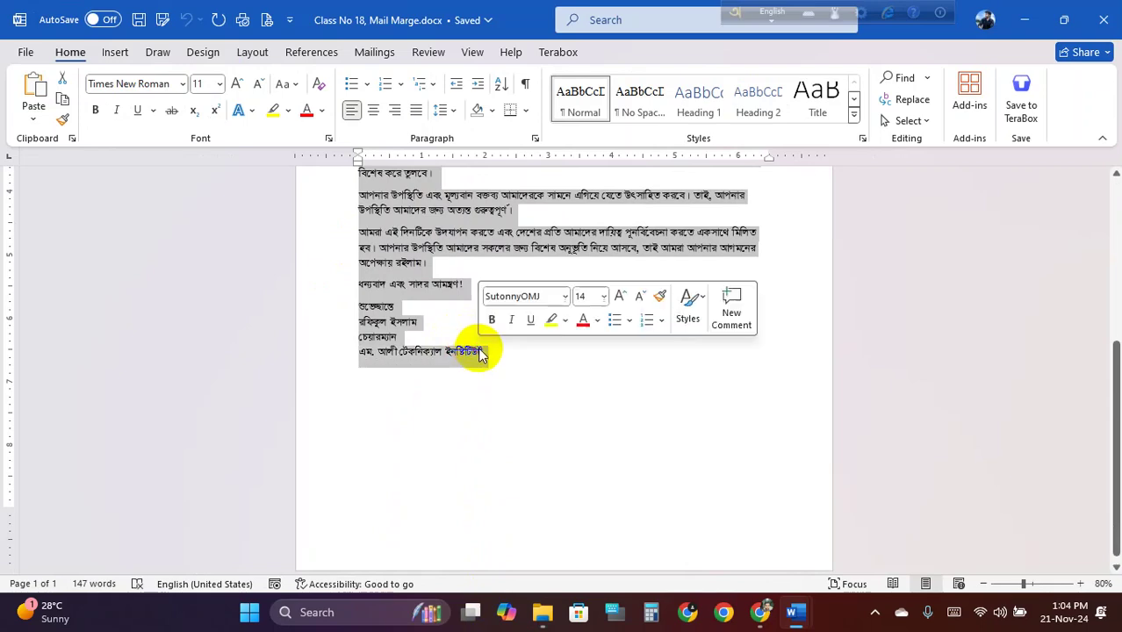
# Paste the Bengali letter into Document1 and remove the extra blank lines under প্রাপক,
pyautogui.hotkey('alt', 'Tab')
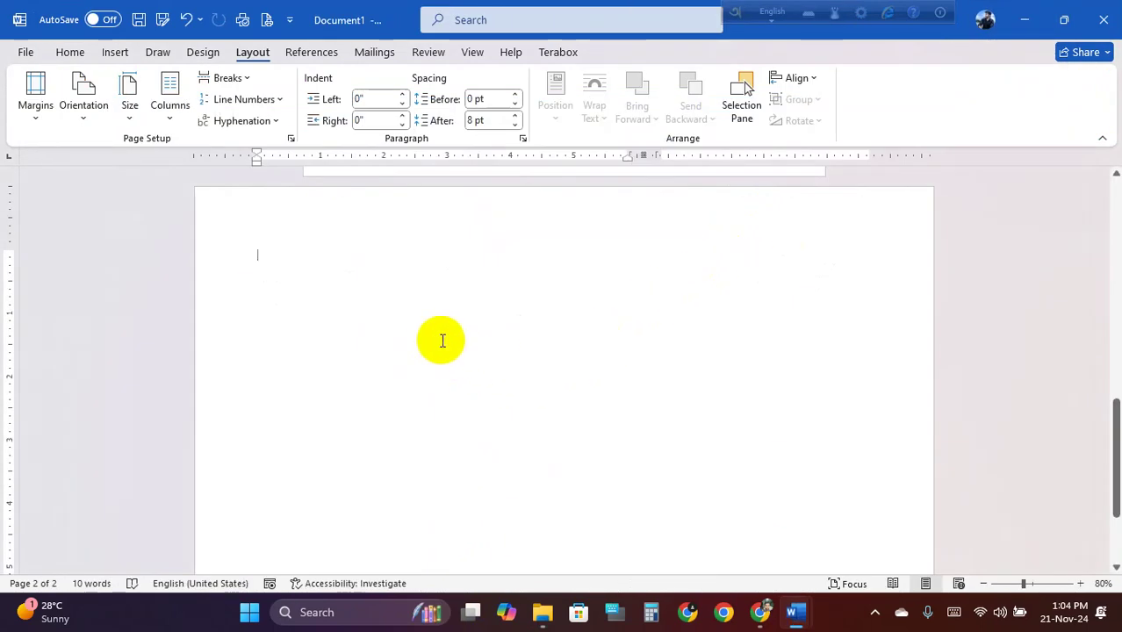
pyautogui.hotkey('ctrl', 'v')
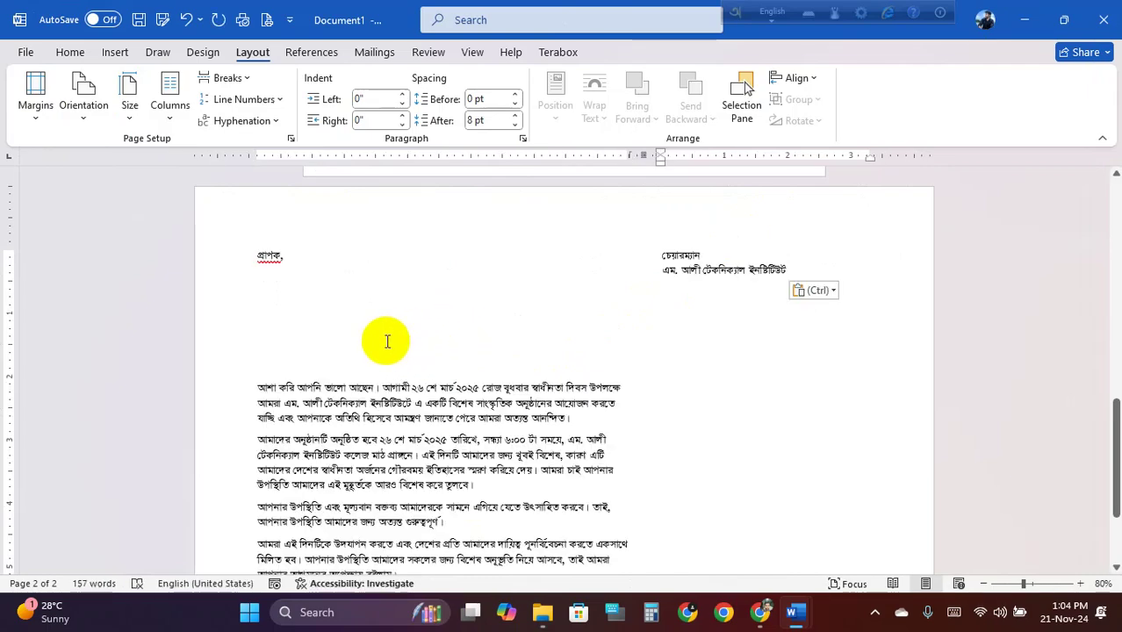
pyautogui.click(265, 336)
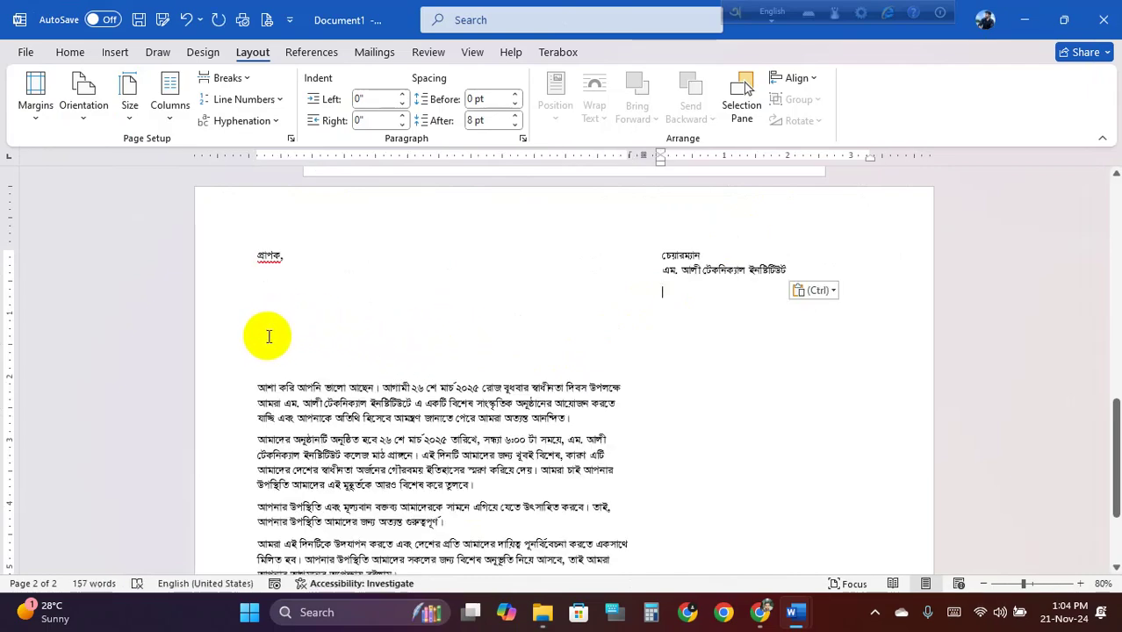
pyautogui.press('BackSpace')
pyautogui.press('BackSpace')
pyautogui.press('BackSpace')
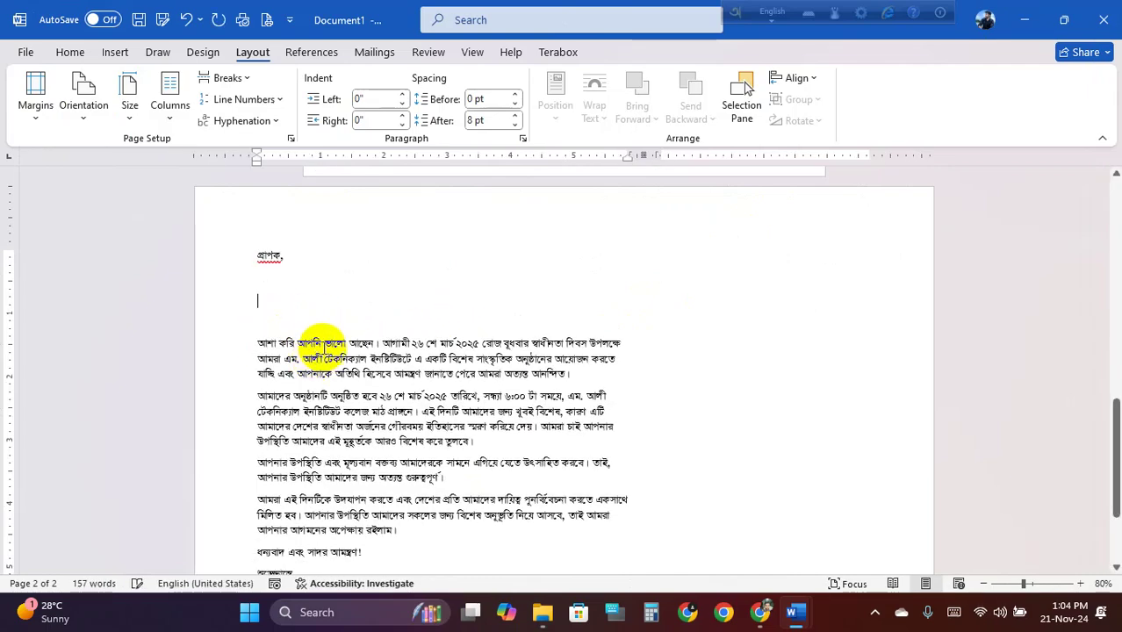
pyautogui.scroll(-1, 313, 321)
pyautogui.scroll(-3, 296, 266)
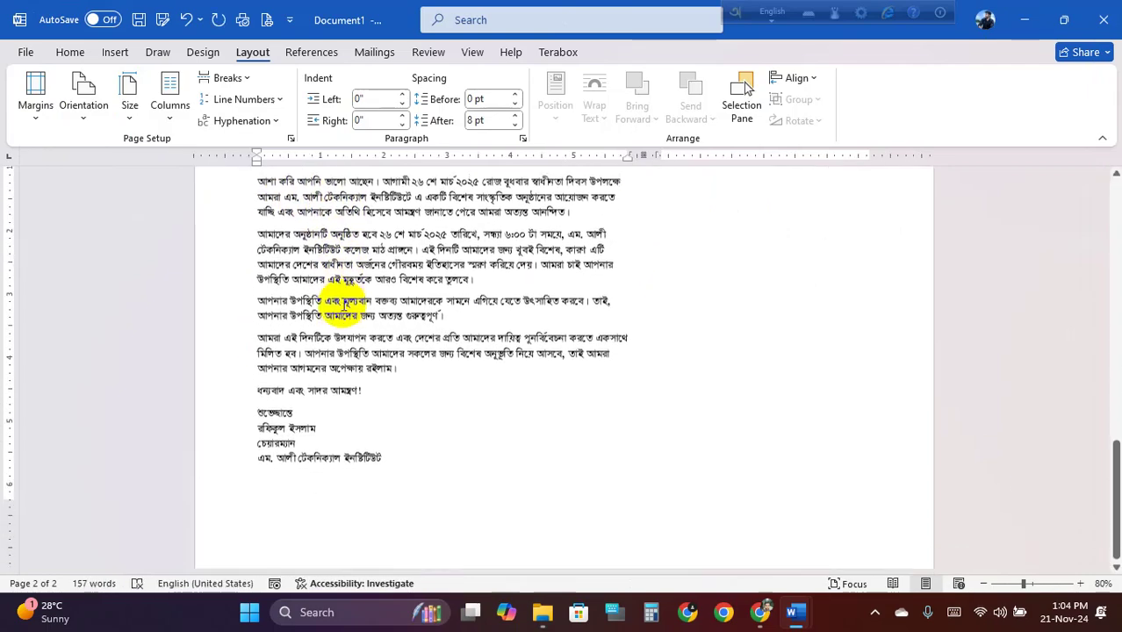
# Delete the letter's third body paragraph and add two empty lines below প্রাপক,
pyautogui.click(323, 469)
pyautogui.scroll(3, 316, 439)
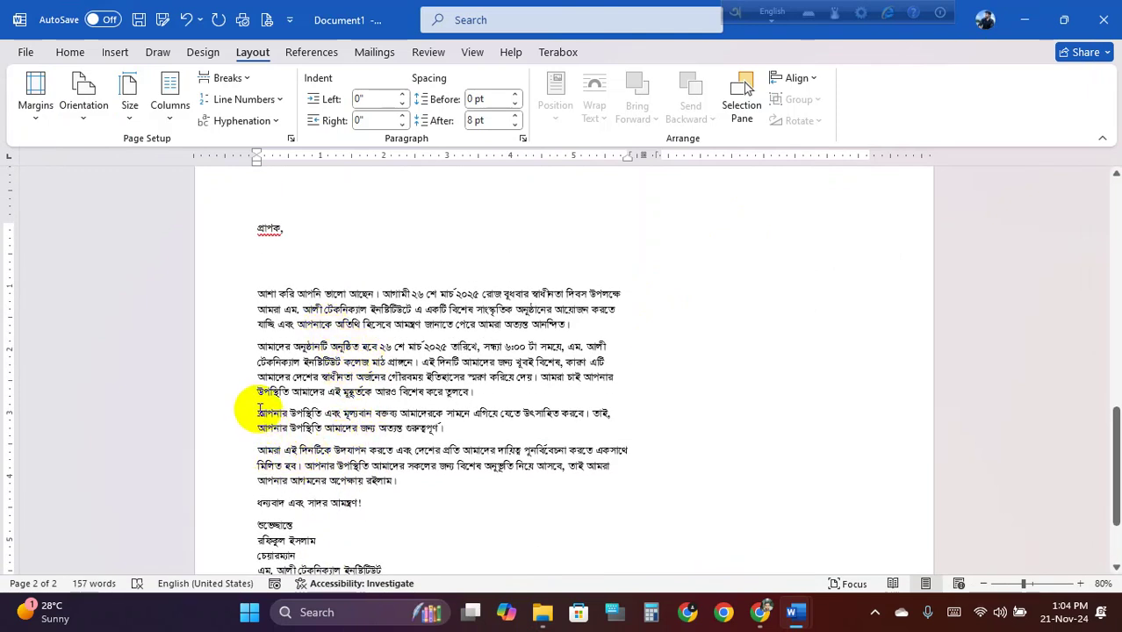
pyautogui.moveTo(259, 410); pyautogui.dragTo(464, 427)
pyautogui.press('BackSpace')
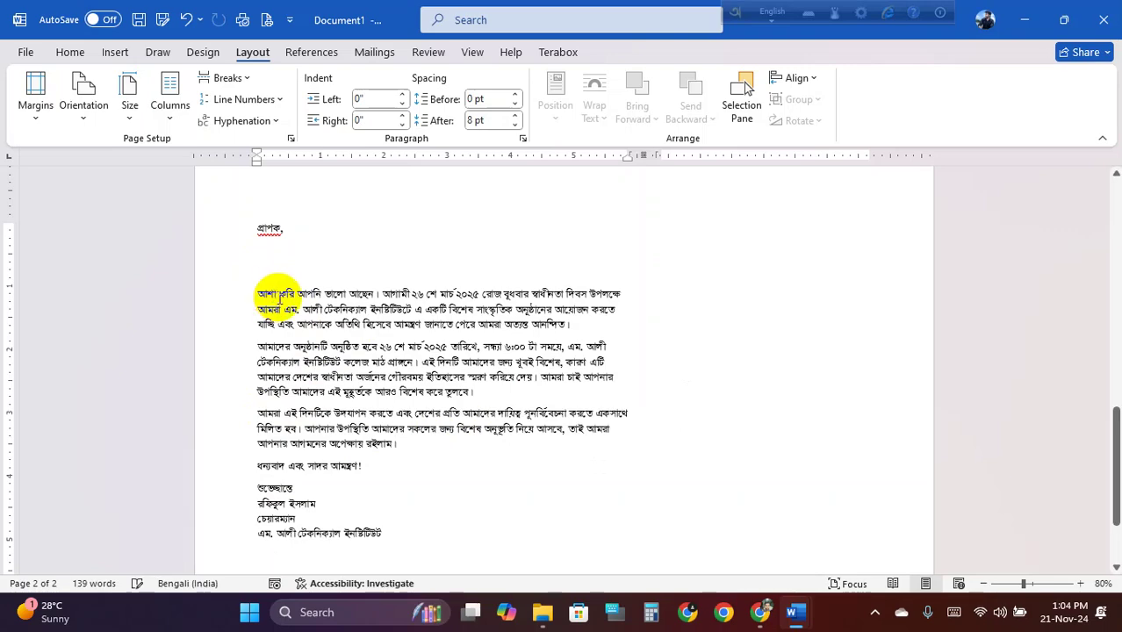
pyautogui.click(264, 255)
pyautogui.scroll(1, 291, 283)
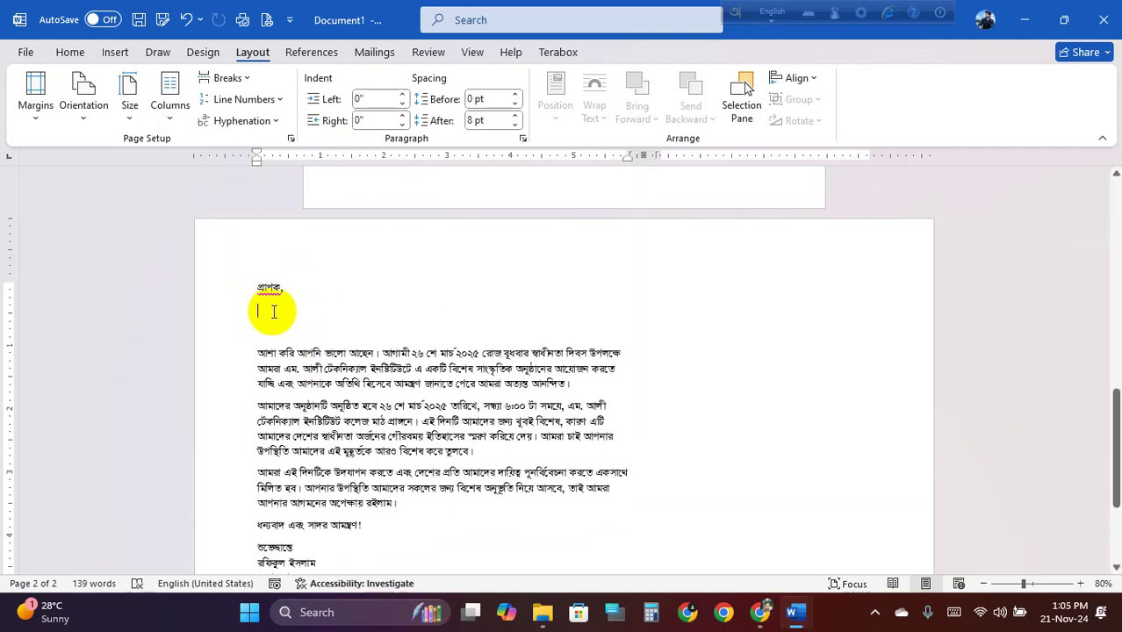
pyautogui.press('Return')
pyautogui.press('Return')
pyautogui.scroll(-1, 295, 320)
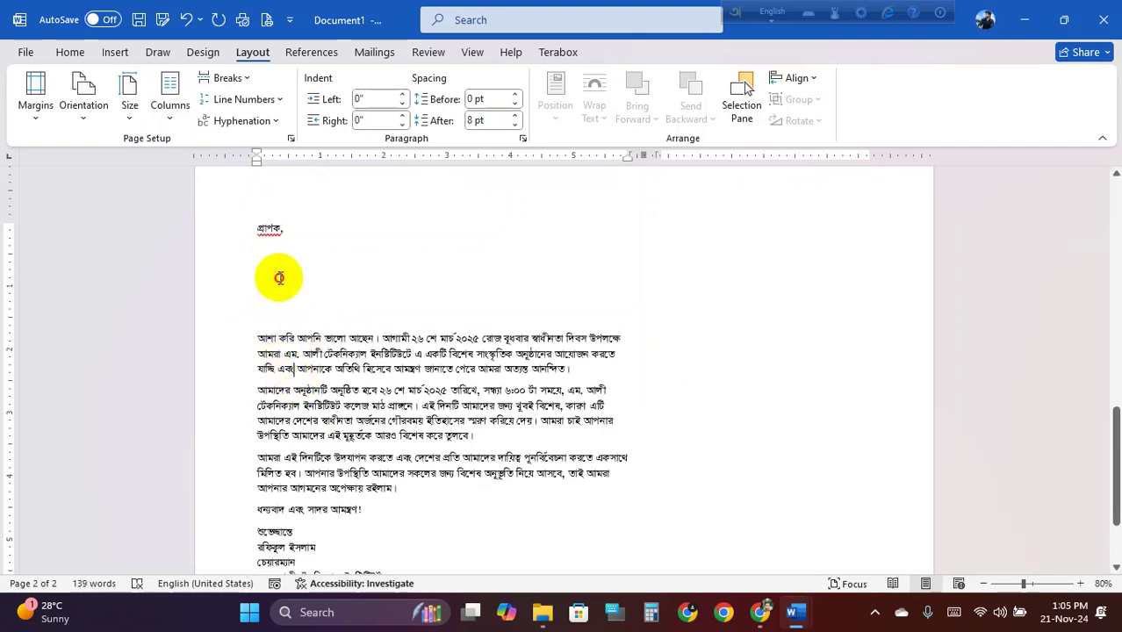
# Use Desktop\Mail Marge Receipant.docx as the existing recipient list
pyautogui.click(264, 251)
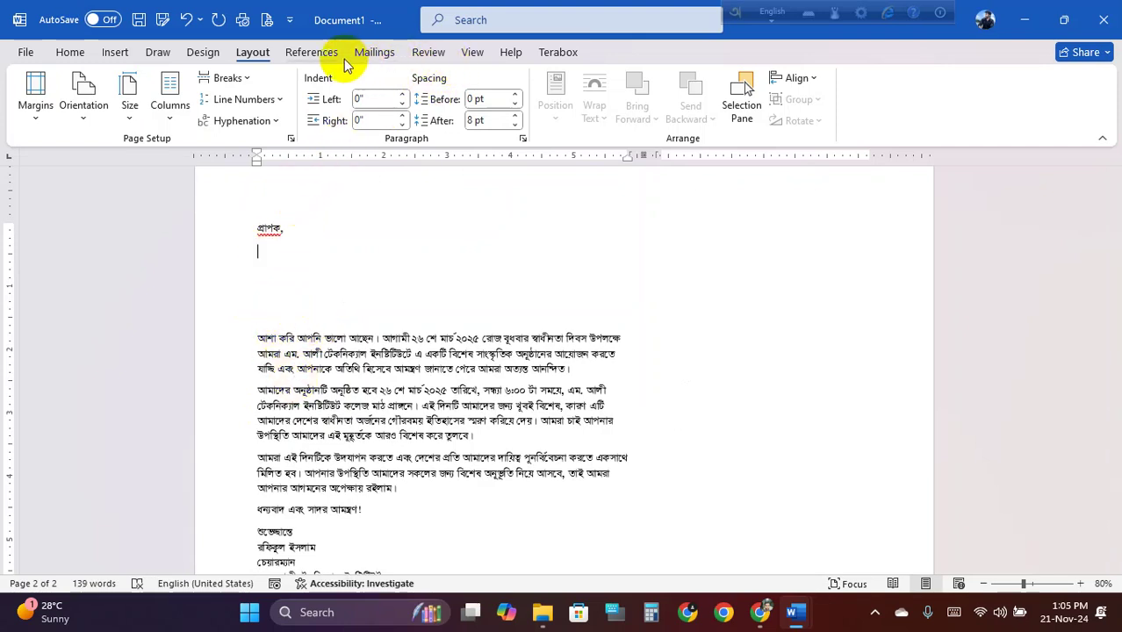
pyautogui.click(376, 54)
pyautogui.click(186, 119)
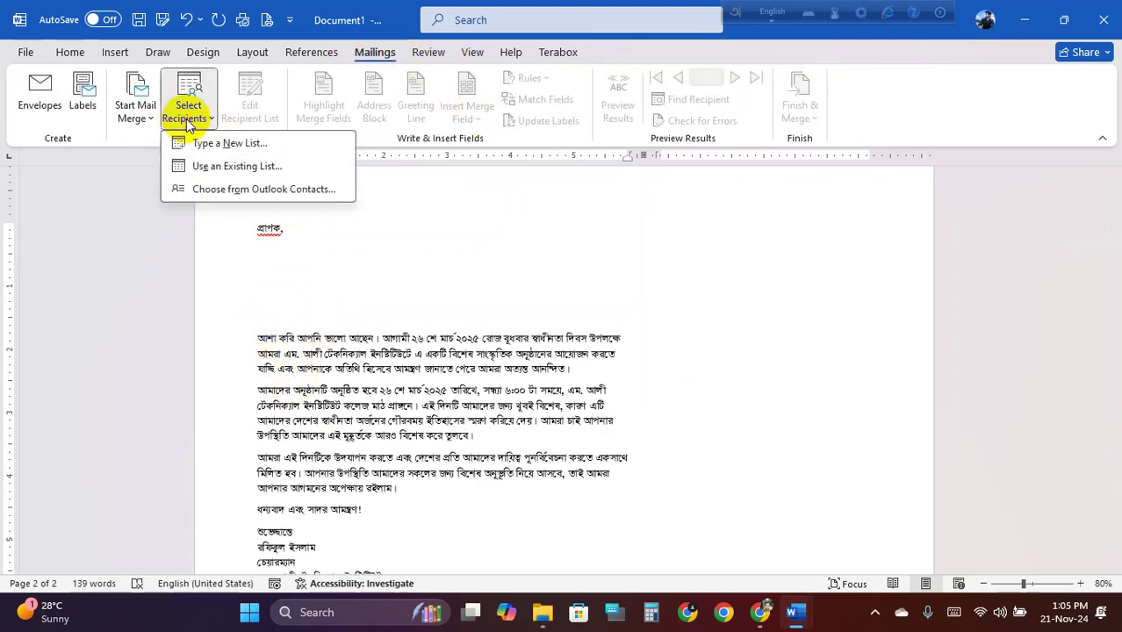
pyautogui.click(252, 167)
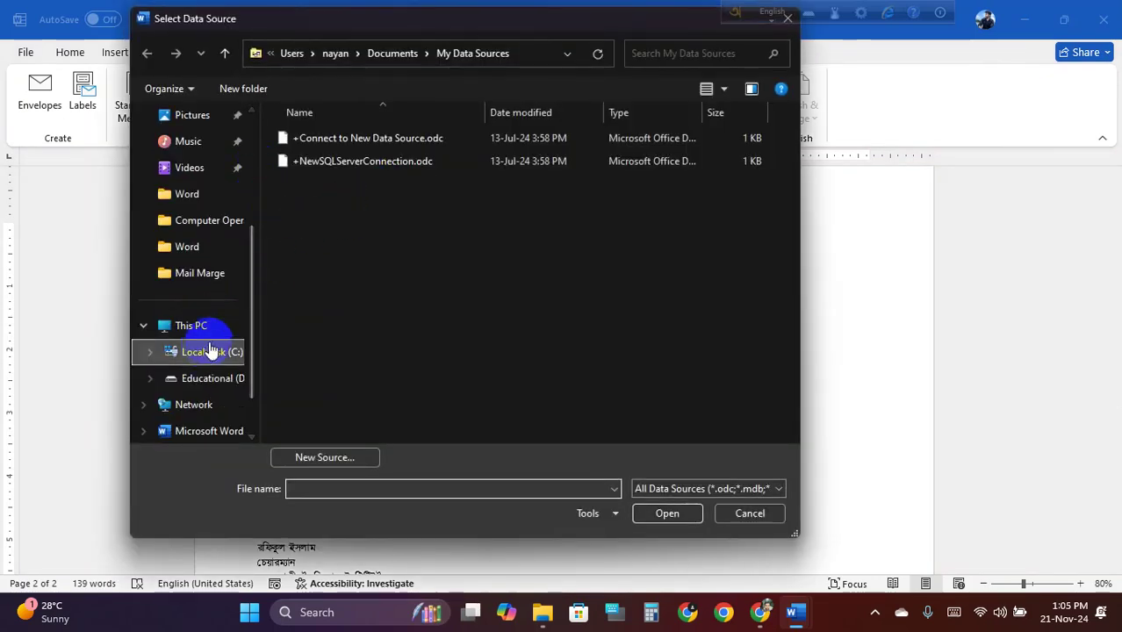
pyautogui.scroll(3, 211, 350)
pyautogui.click(204, 225)
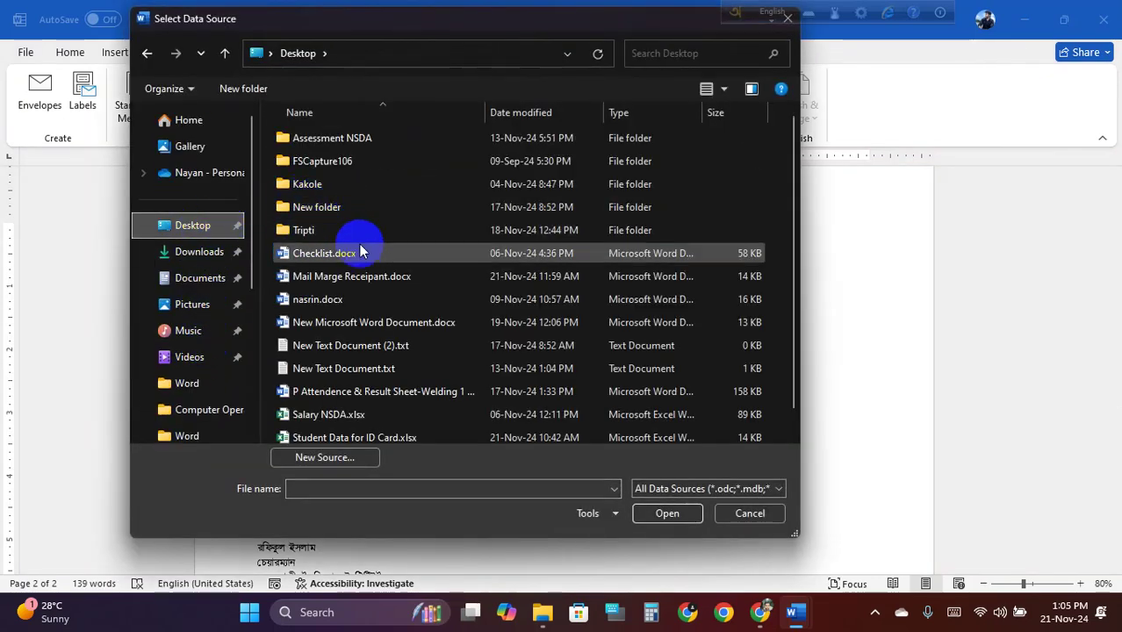
pyautogui.doubleClick(393, 277)
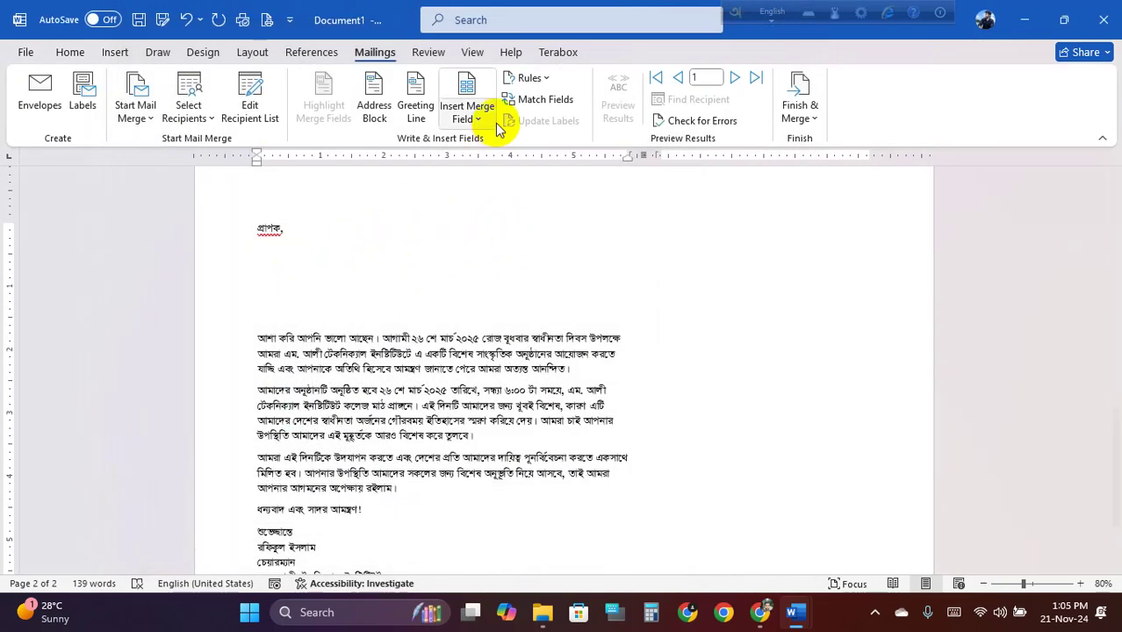
# Insert the নাম, জেলা, মোবাইল_নাম্বার and ইমেইল merge fields on separate lines under প্রাপক,
pyautogui.click(468, 119)
pyautogui.click(490, 143)
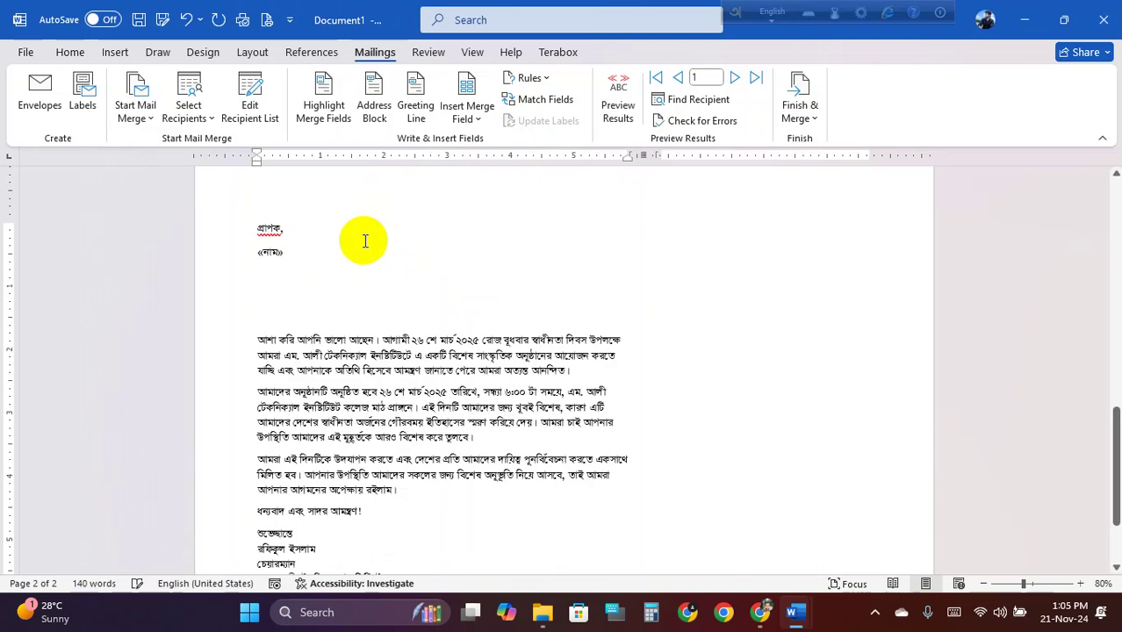
pyautogui.press('Return')
pyautogui.click(470, 114)
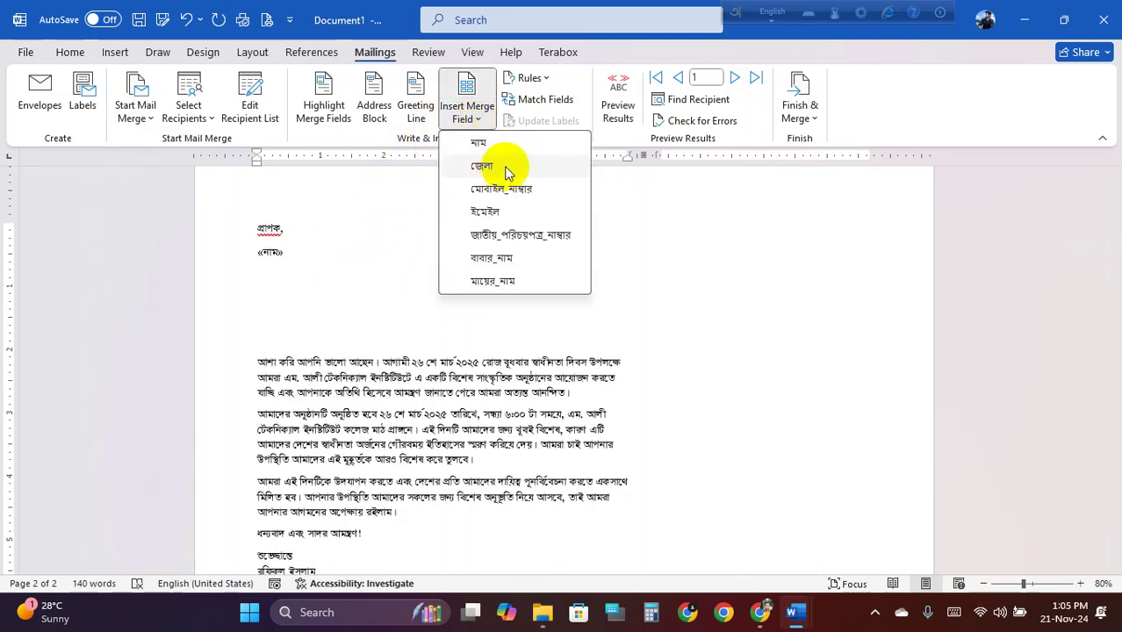
pyautogui.click(505, 170)
pyautogui.press('Return')
pyautogui.click(466, 114)
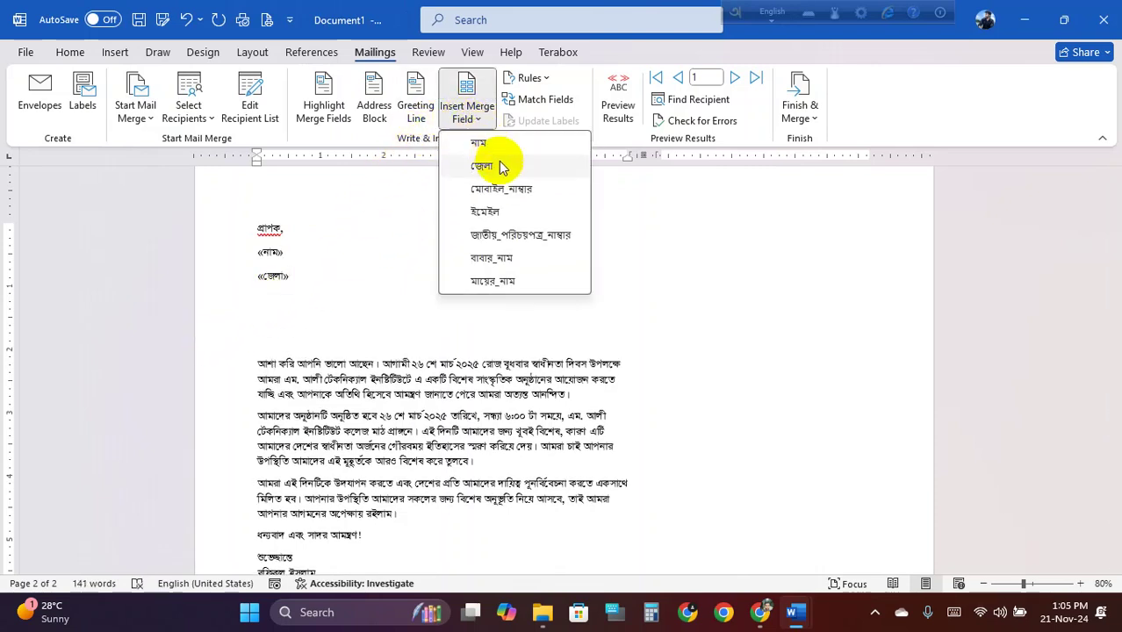
pyautogui.click(501, 189)
pyautogui.click(468, 114)
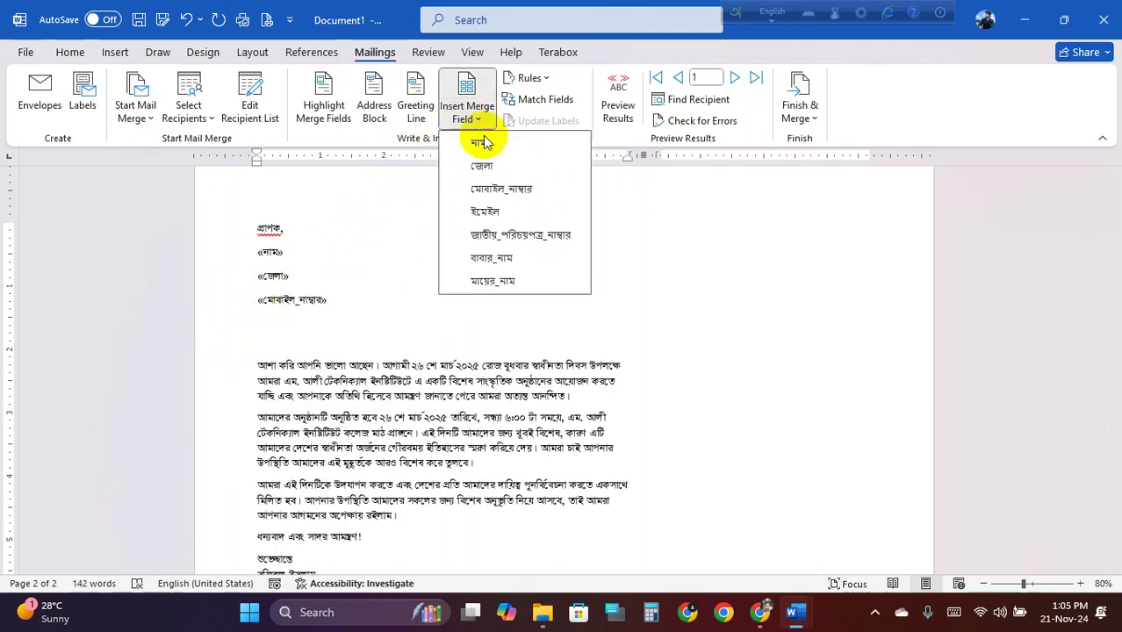
pyautogui.click(485, 211)
pyautogui.press('Return')
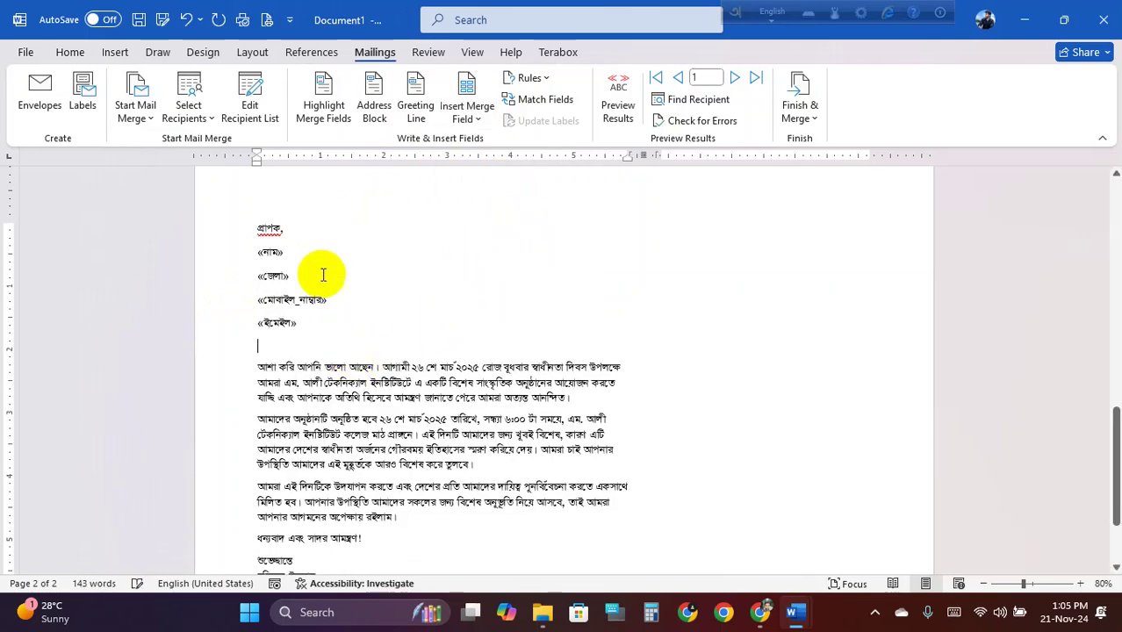
pyautogui.scroll(15, 338, 255)
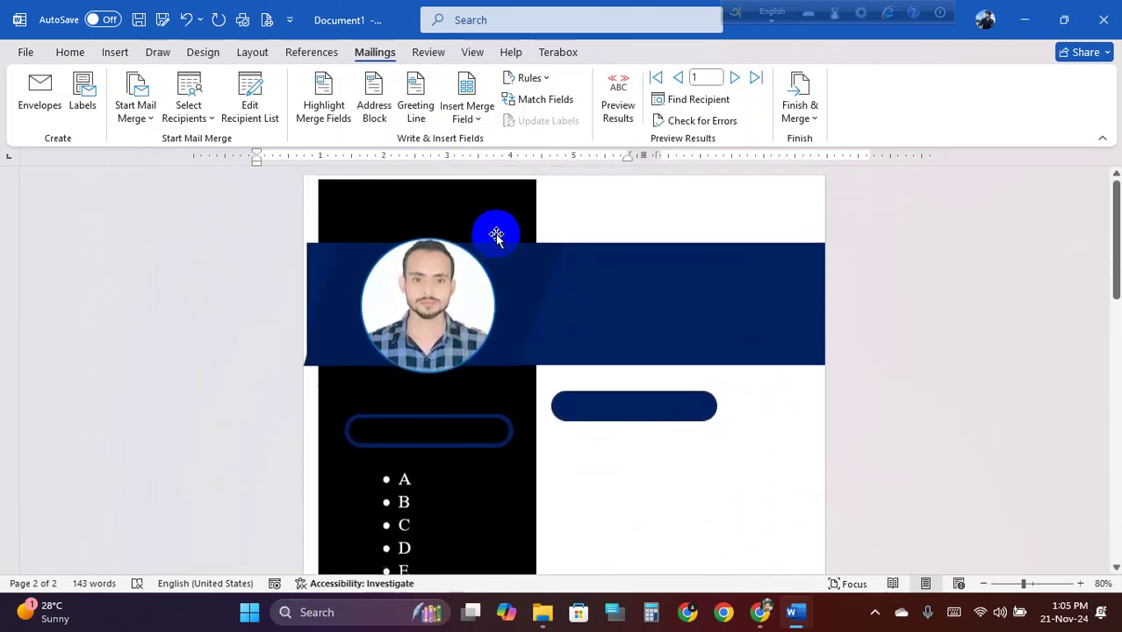
pyautogui.scroll(-15, 497, 236)
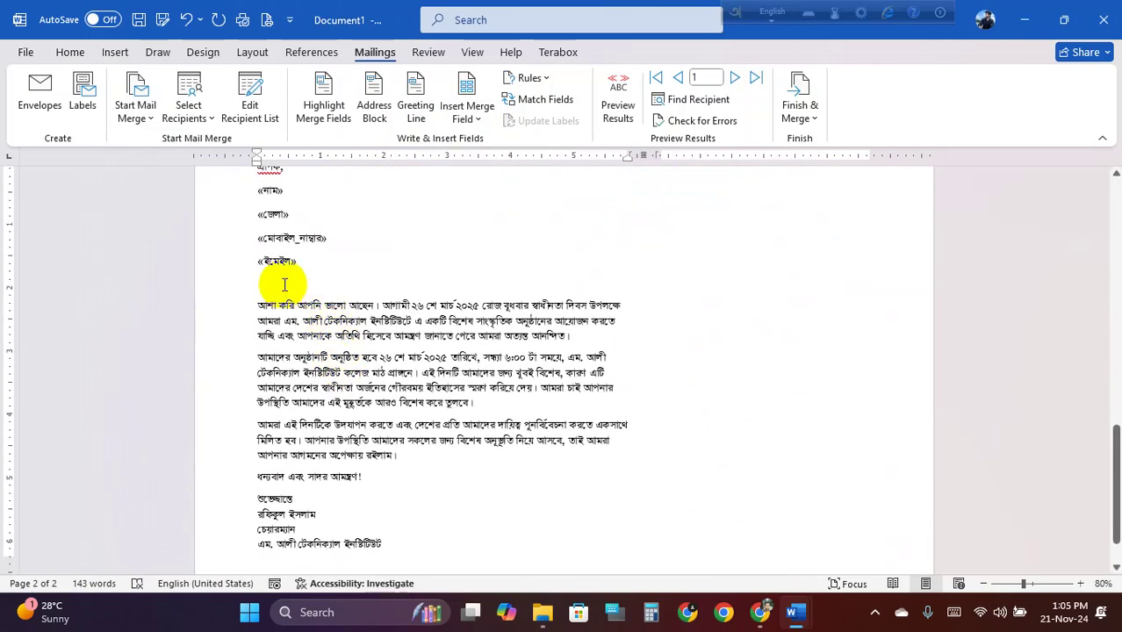
pyautogui.scroll(-1, 342, 386)
pyautogui.click(415, 490)
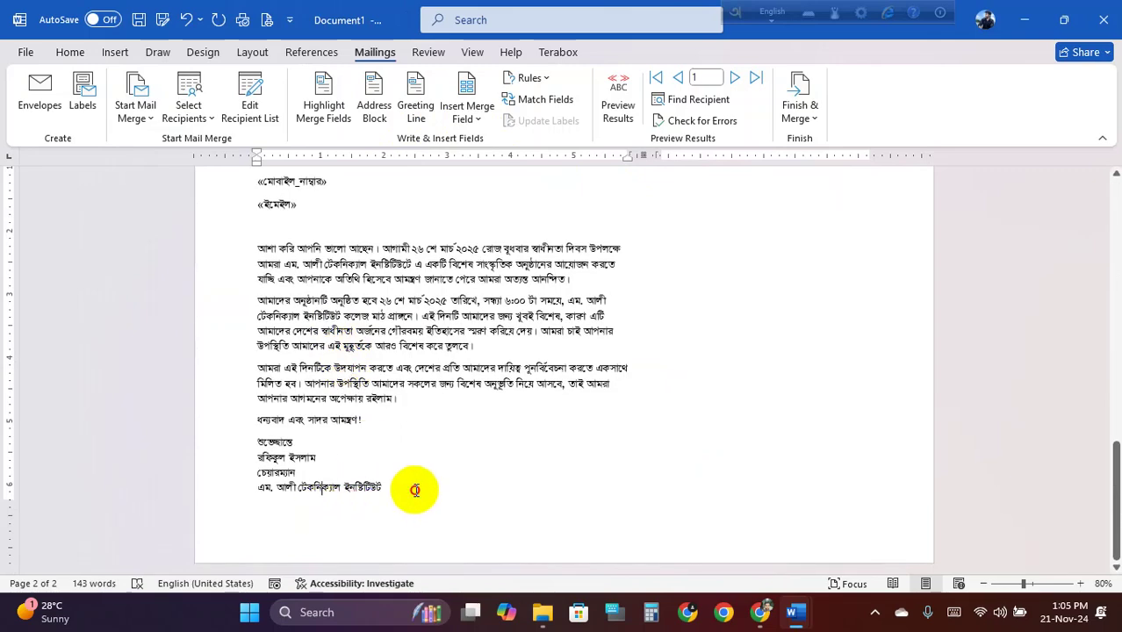
pyautogui.scroll(2, 777, 263)
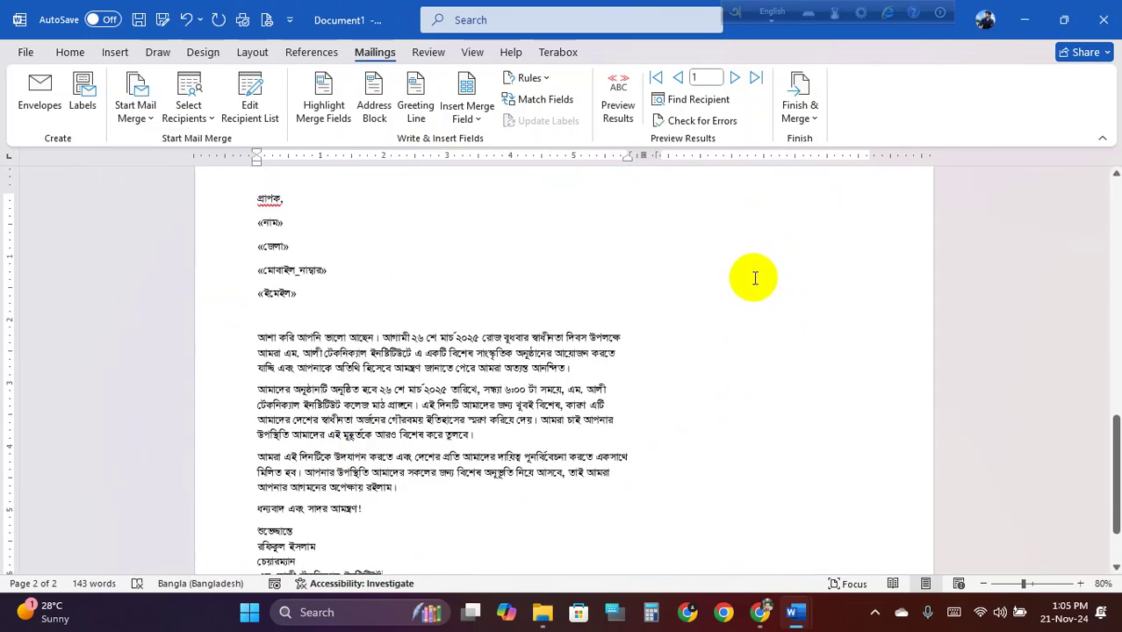
pyautogui.scroll(-1, 754, 279)
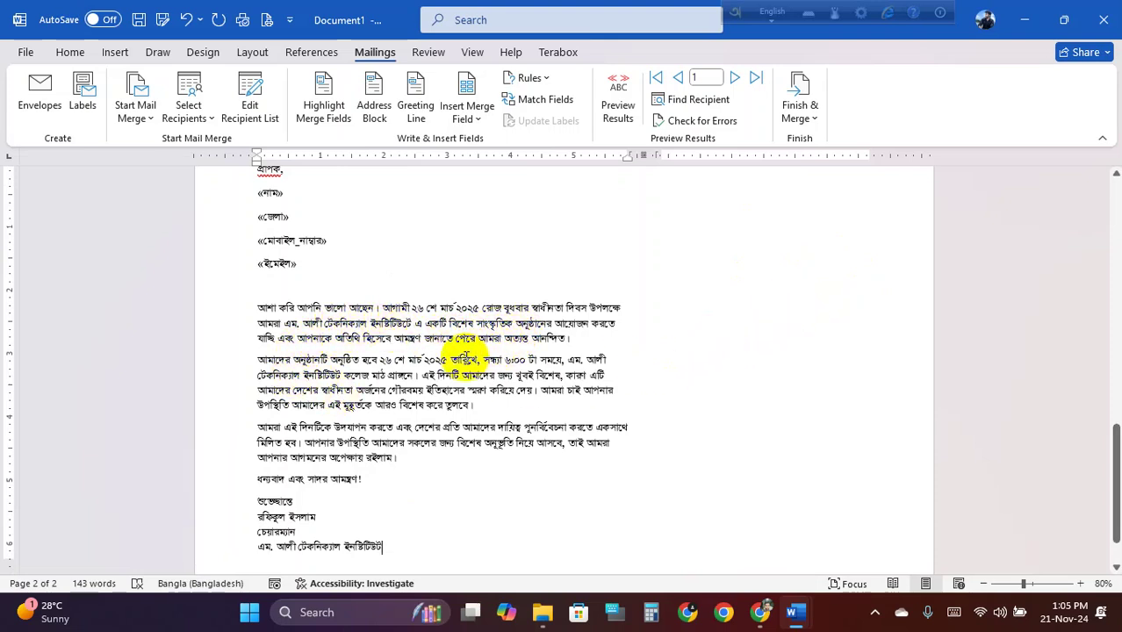
pyautogui.click(796, 281)
pyautogui.scroll(-1, 606, 362)
pyautogui.click(758, 255)
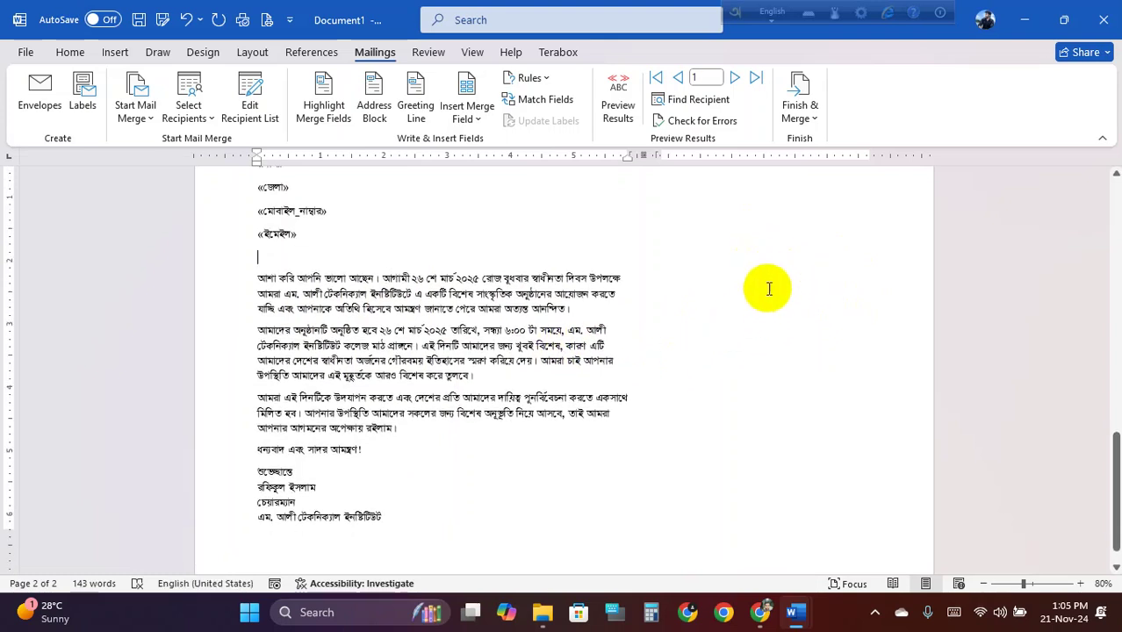
pyautogui.click(618, 296)
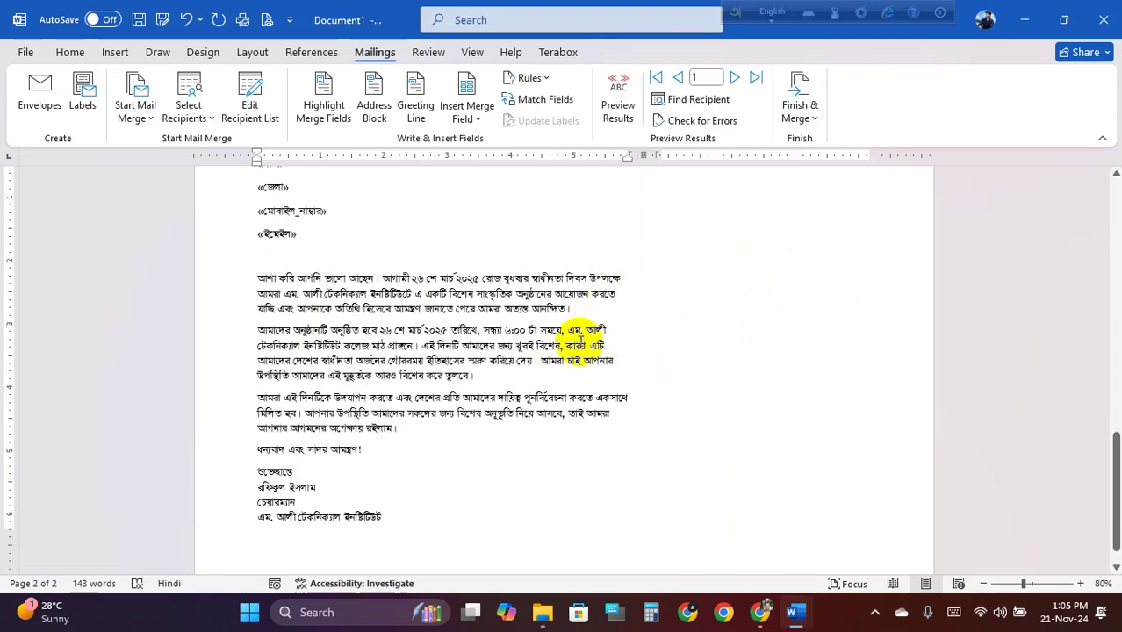
pyautogui.click(604, 333)
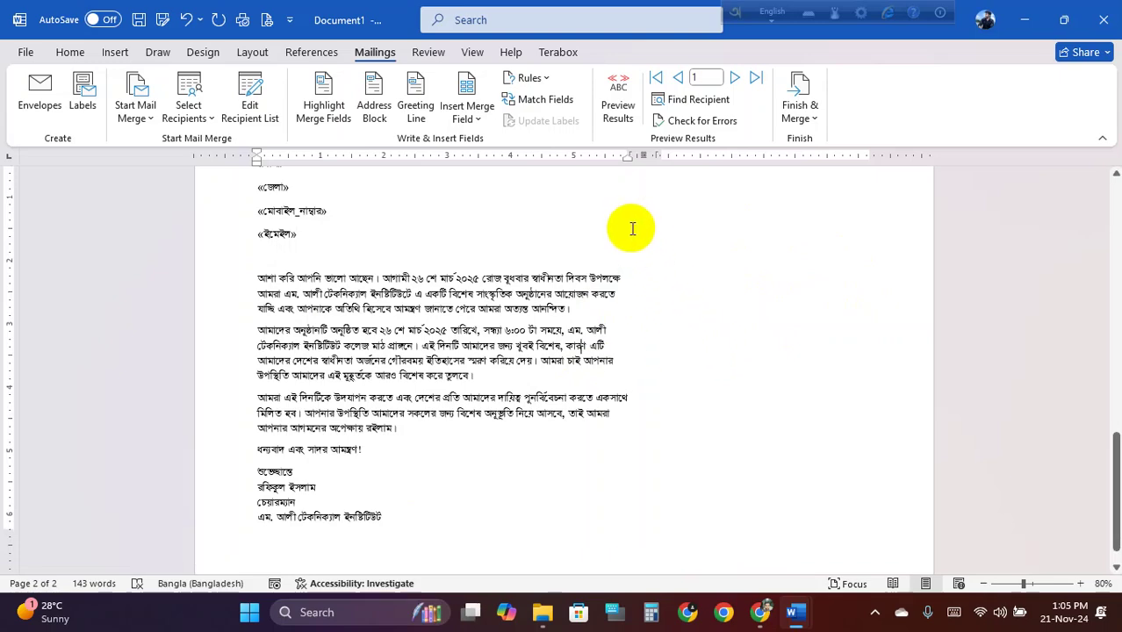
pyautogui.press('super+shift+s')
pyautogui.moveTo(160, 142); pyautogui.dragTo(953, 587)
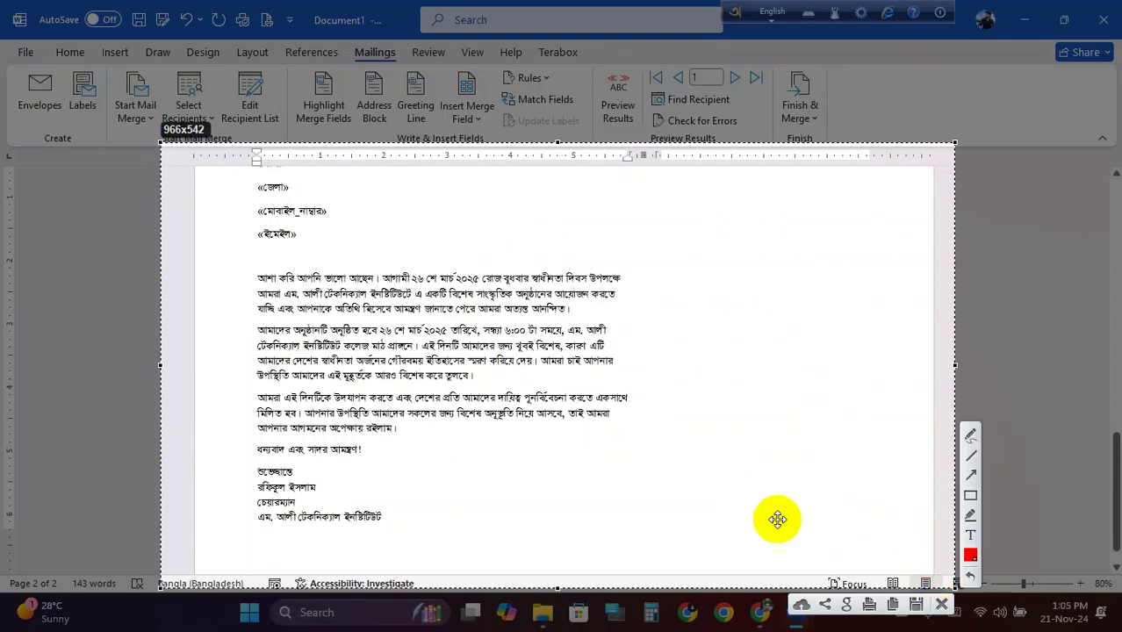
pyautogui.click(970, 496)
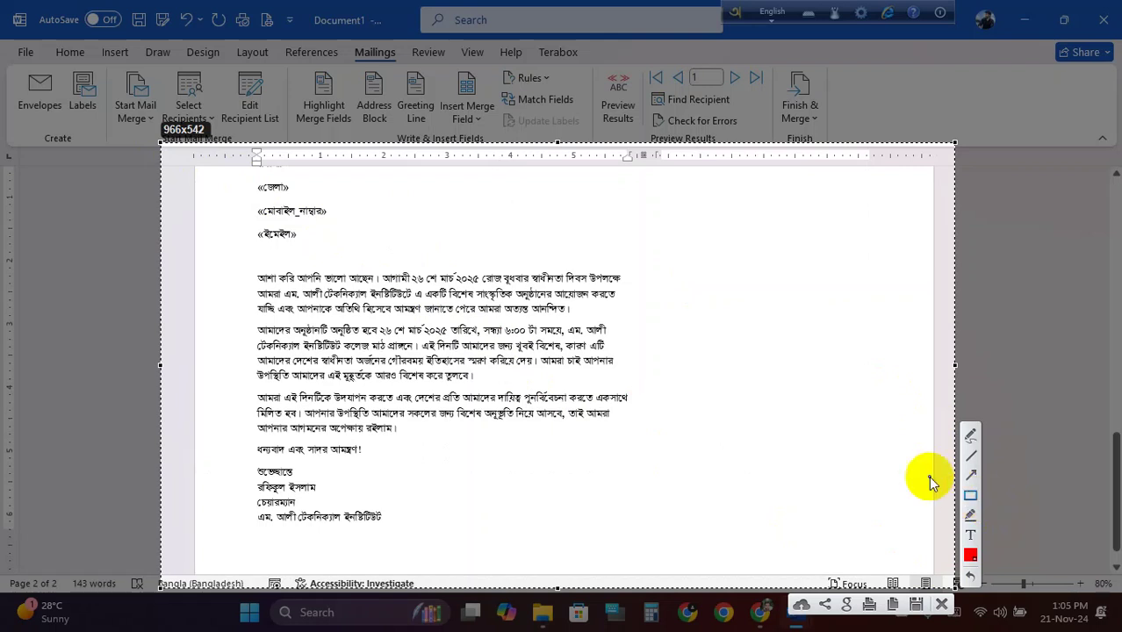
pyautogui.moveTo(259, 169)
pyautogui.mouseDown()
pyautogui.moveTo(519, 321)
pyautogui.moveTo(620, 441)
pyautogui.moveTo(635, 495)
pyautogui.moveTo(625, 513)
pyautogui.mouseUp()
pyautogui.moveTo(660, 172)
pyautogui.mouseDown()
pyautogui.moveTo(734, 261)
pyautogui.moveTo(899, 520)
pyautogui.moveTo(873, 513)
pyautogui.mouseUp()
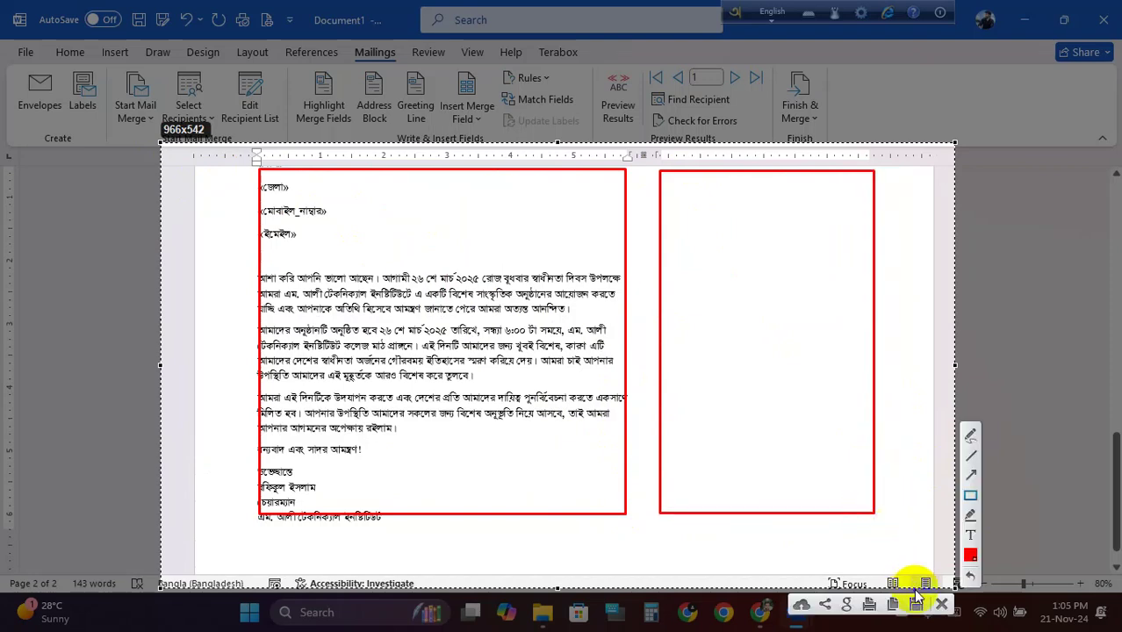
pyautogui.click(942, 605)
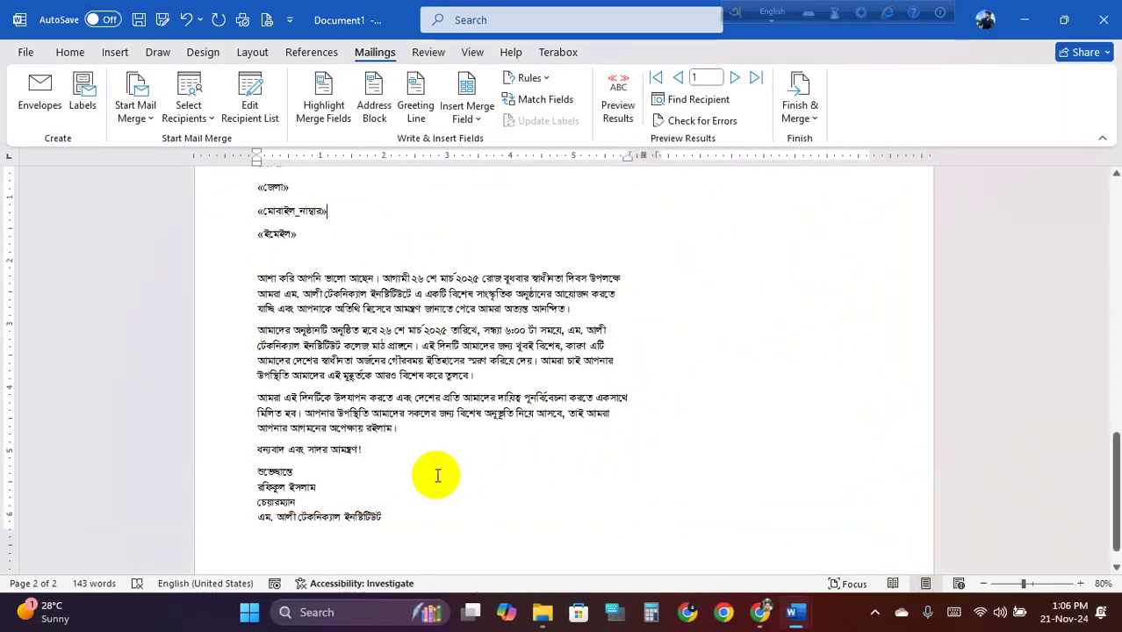
pyautogui.click(395, 520)
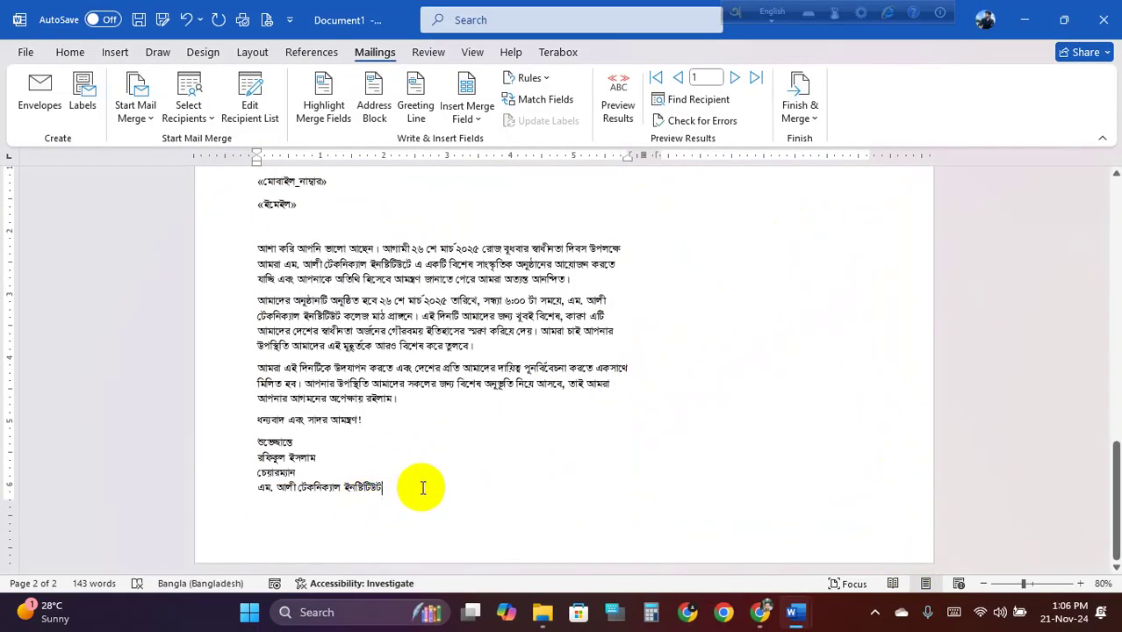
pyautogui.click(721, 290)
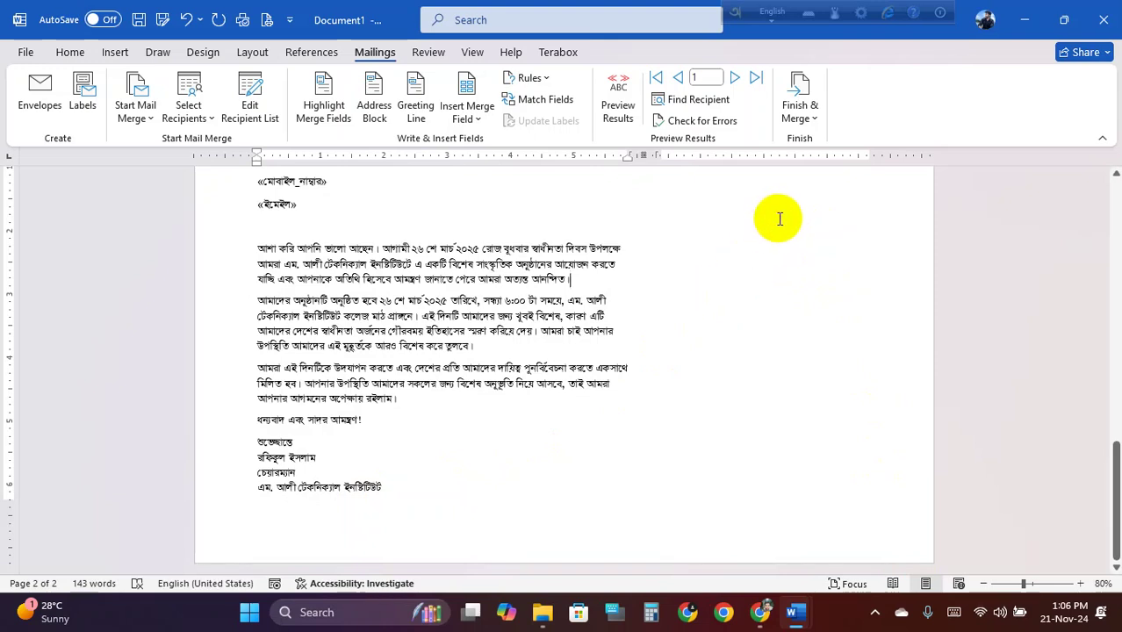
pyautogui.click(779, 217)
pyautogui.click(395, 493)
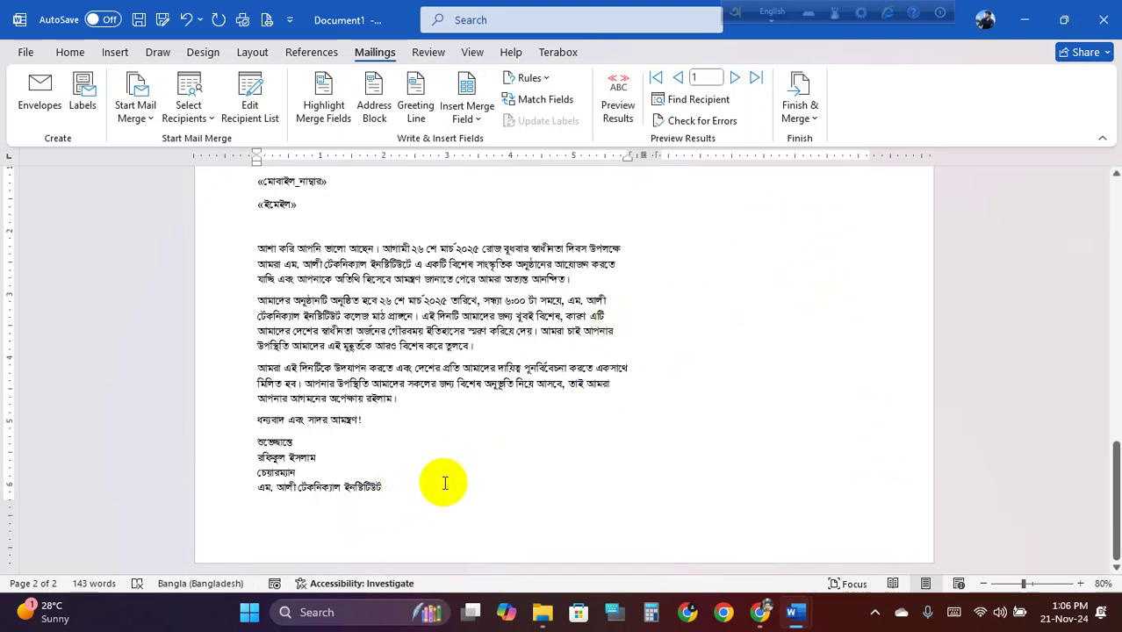
pyautogui.scroll(3, 738, 290)
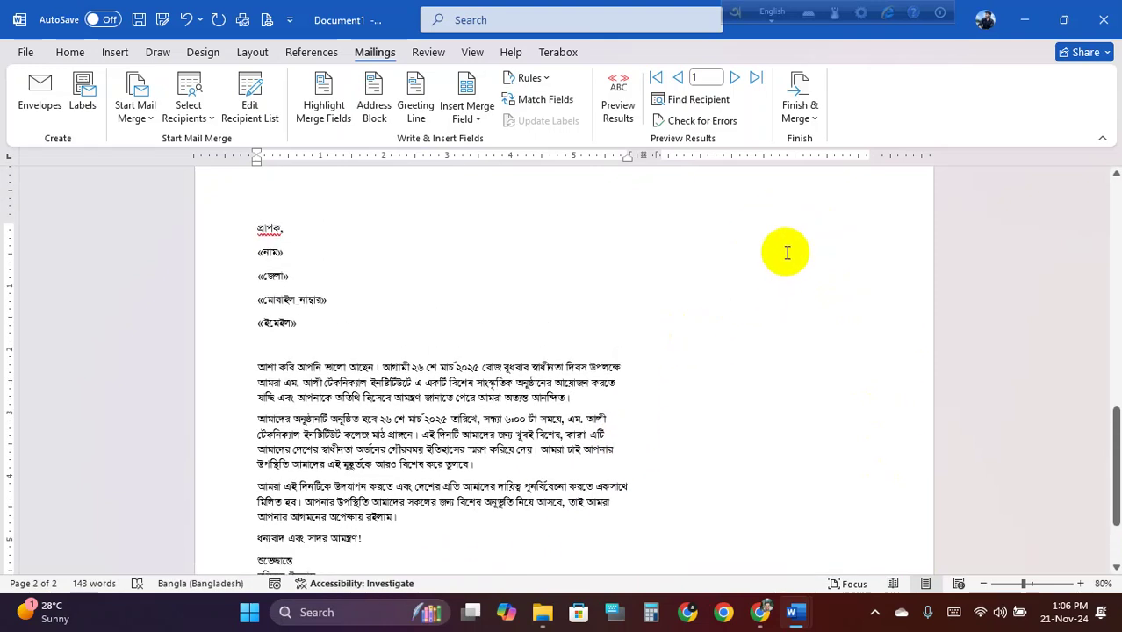
pyautogui.doubleClick(752, 273)
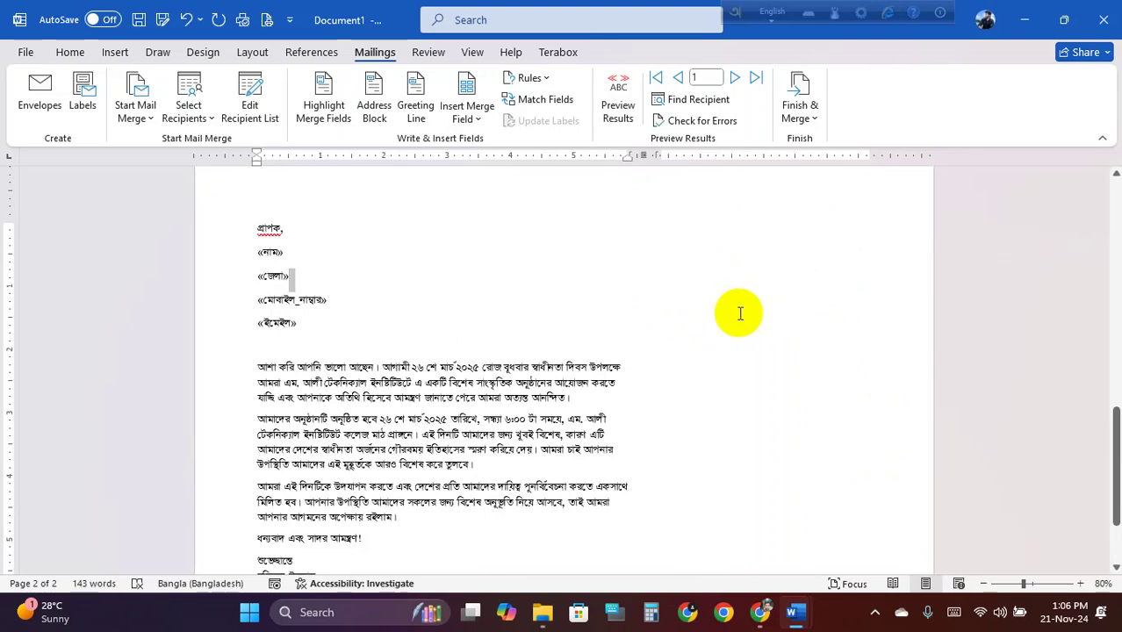
pyautogui.click(744, 252)
pyautogui.scroll(-3, 464, 318)
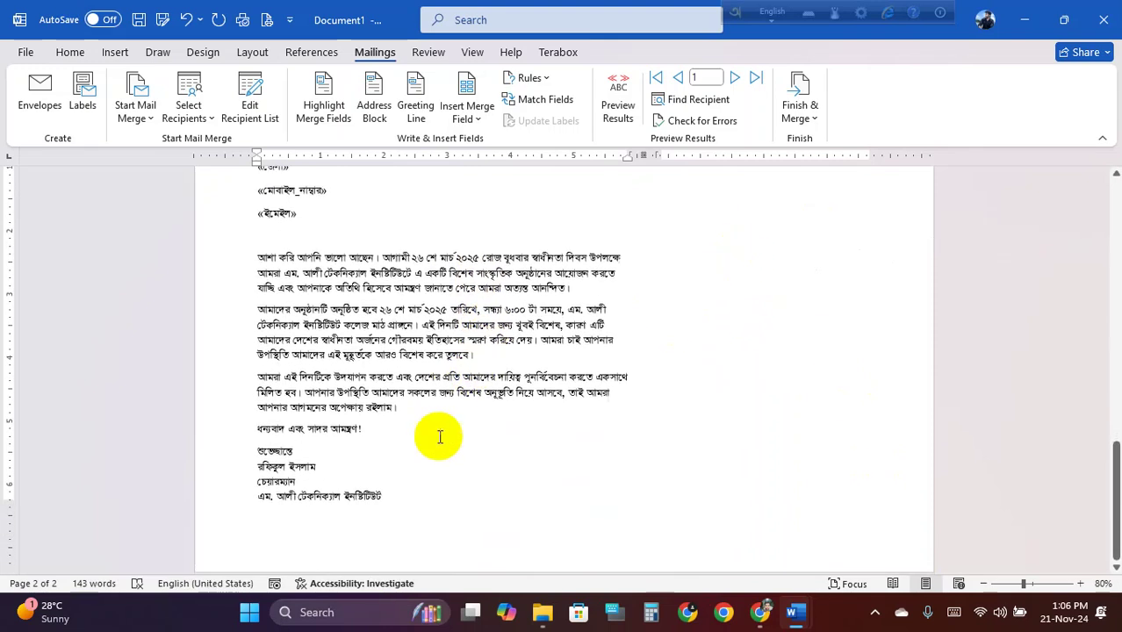
pyautogui.click(868, 335)
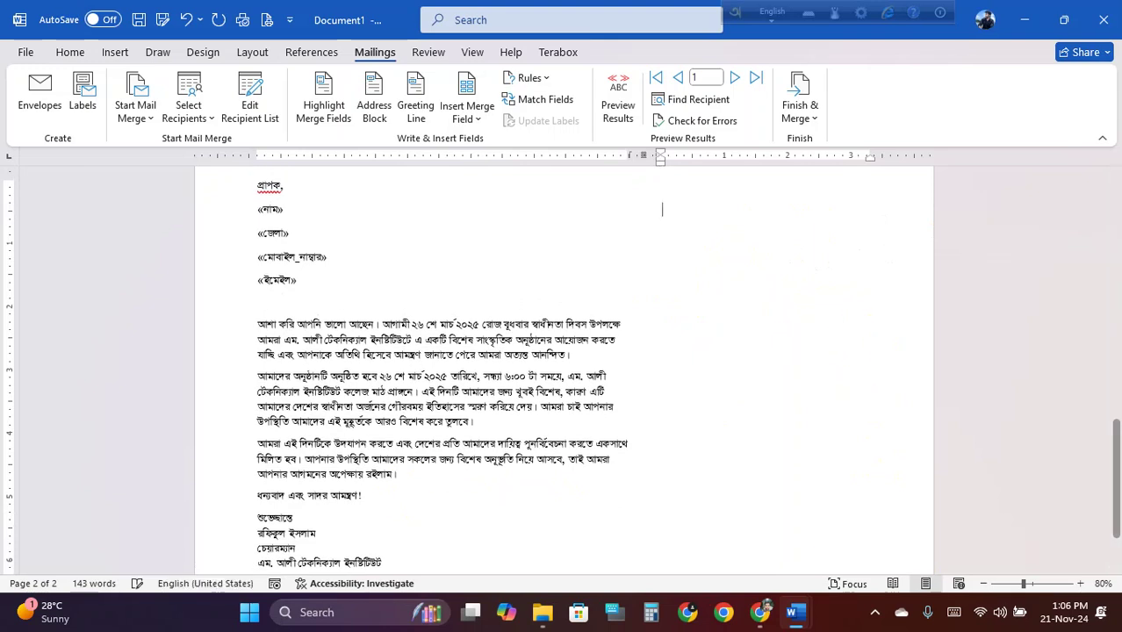
pyautogui.hotkey('ctrl', 'End')
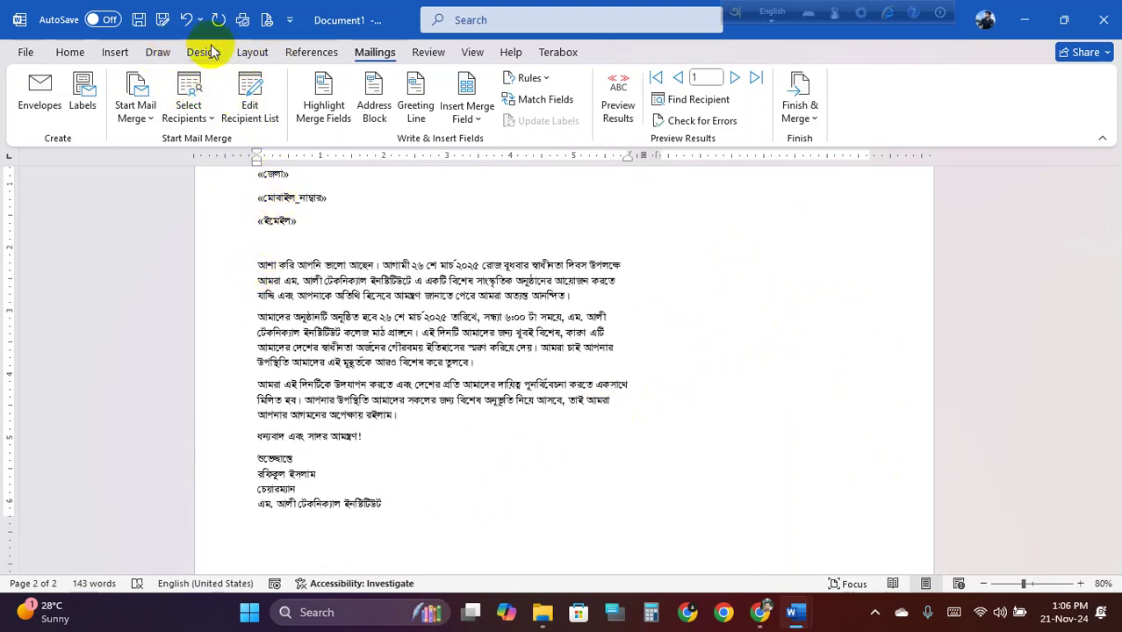
# Insert a column break to move the insertion point into the right-hand column
pyautogui.click(251, 54)
pyautogui.click(170, 104)
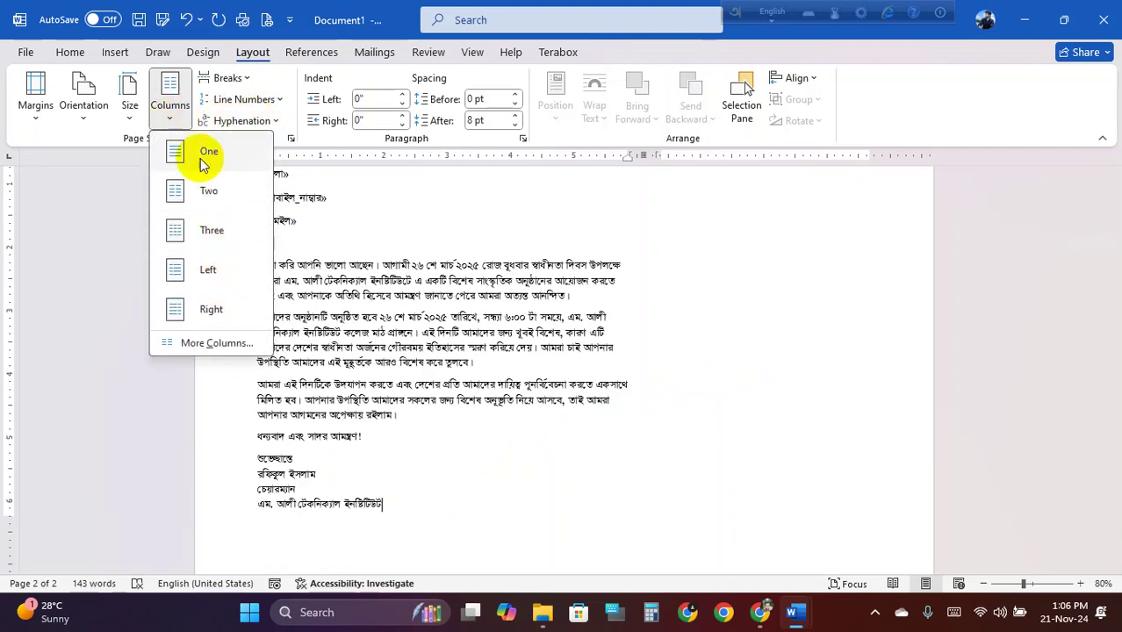
pyautogui.click(246, 79)
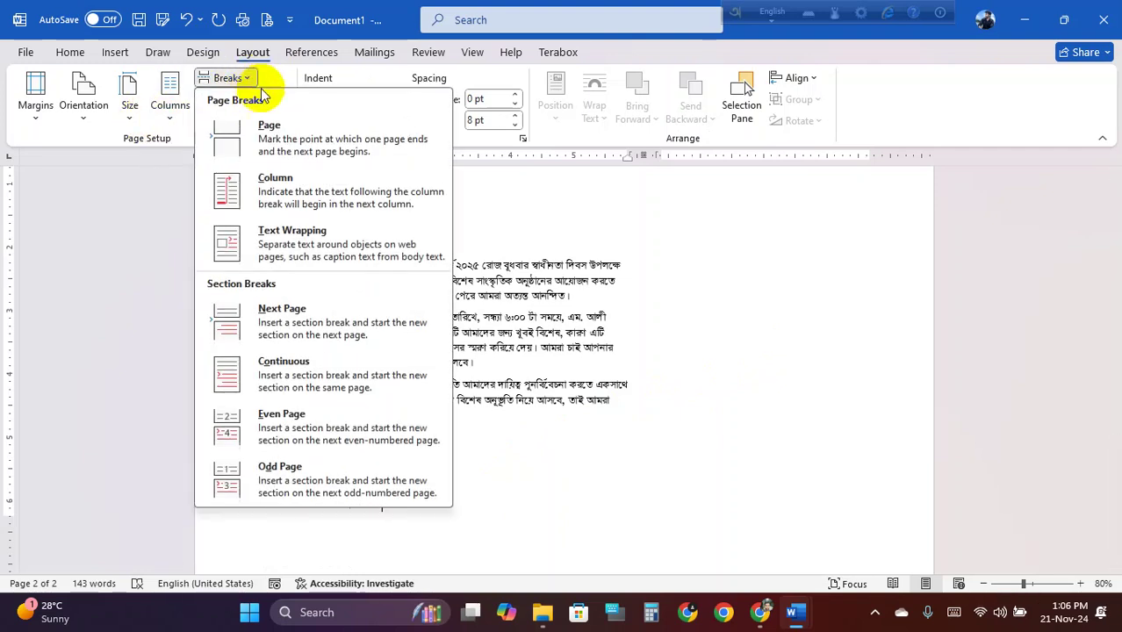
pyautogui.click(332, 198)
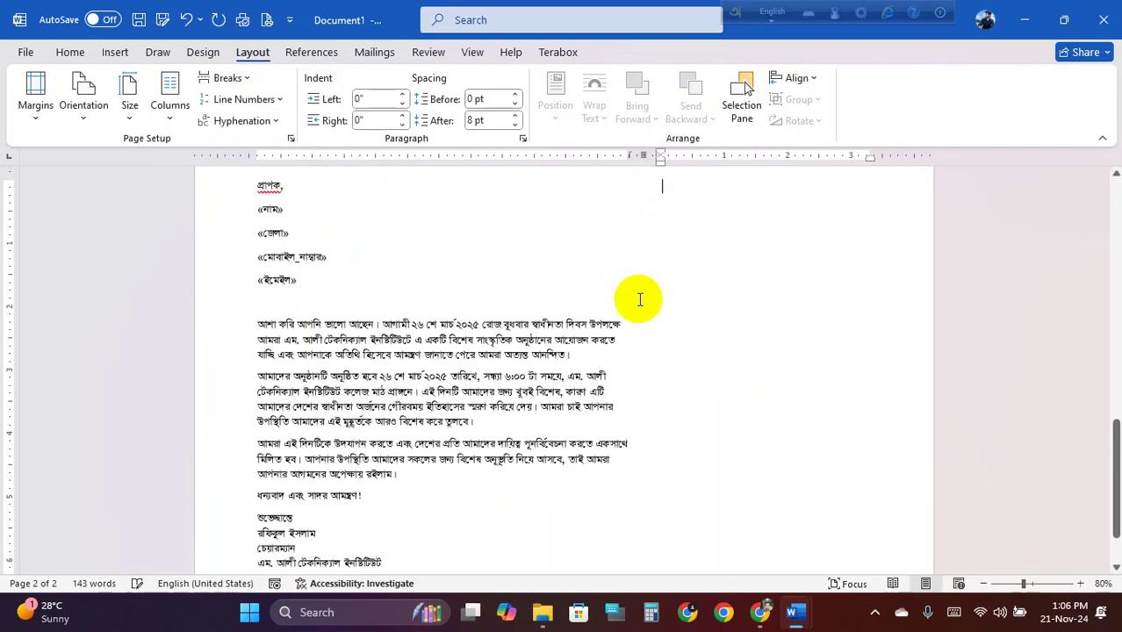
pyautogui.scroll(1, 682, 211)
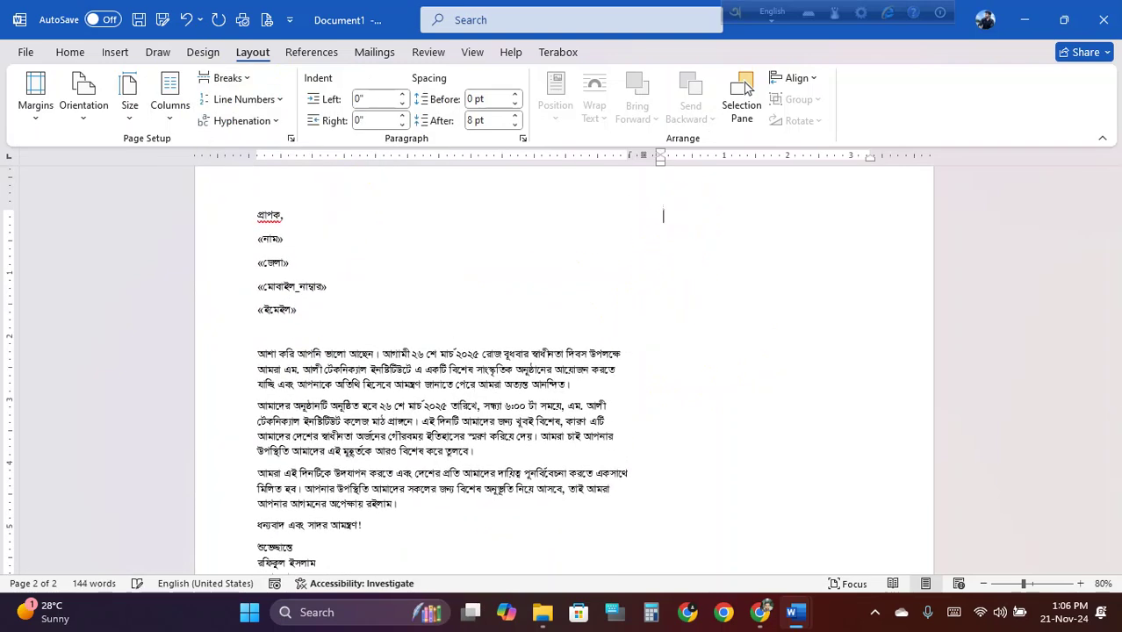
# Type the heading মহান স্বাধীনতা দিবস-২০২৫ with Bangla phonetic input and push it down a line
pyautogui.press('F12')
pyautogui.write('mohan sa')
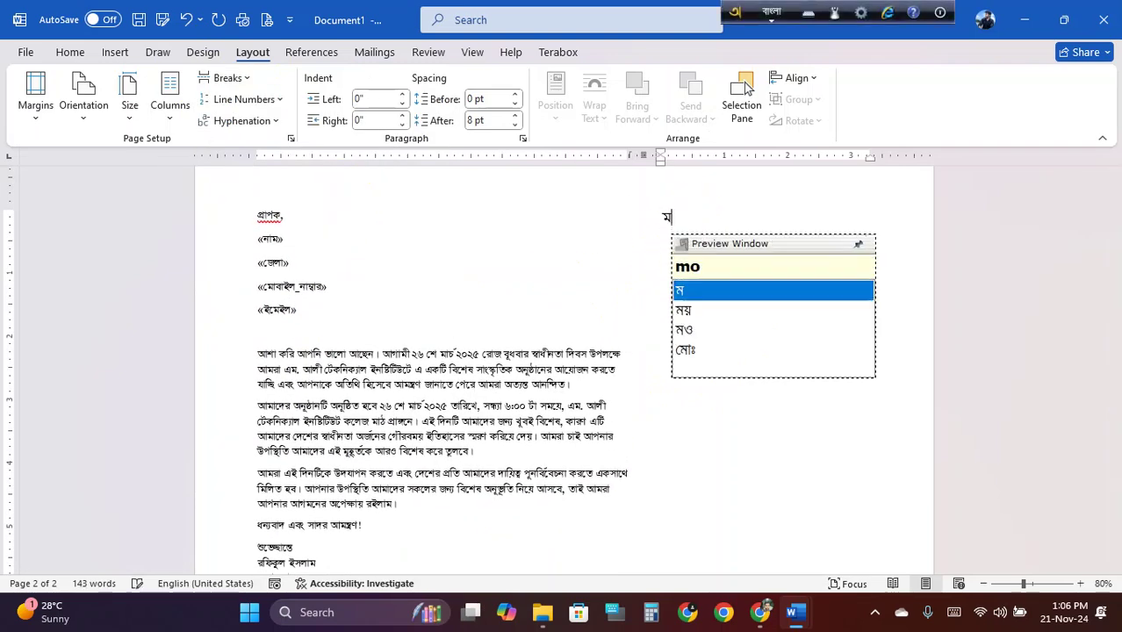
pyautogui.press('BackSpace')
pyautogui.write('wa')
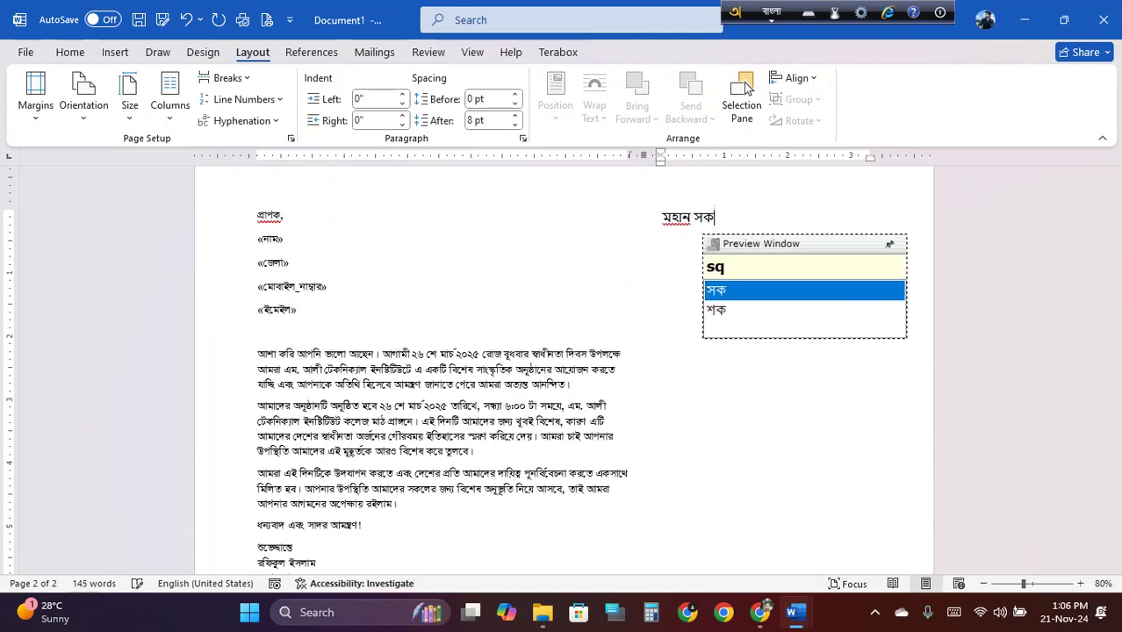
pyautogui.write('dhI')
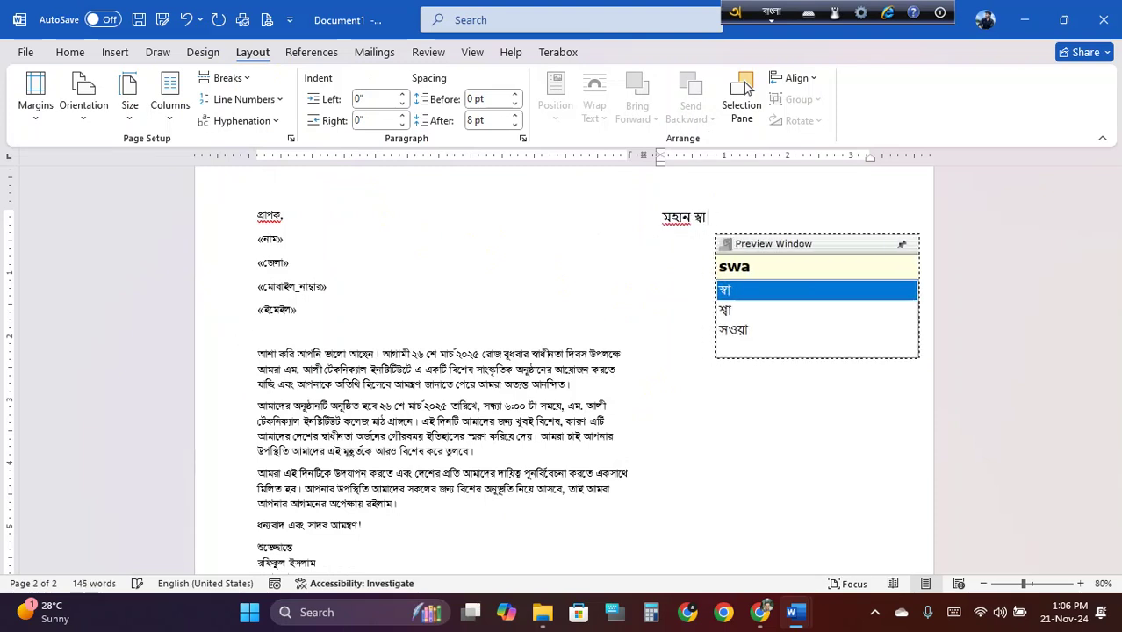
pyautogui.write('nota di')
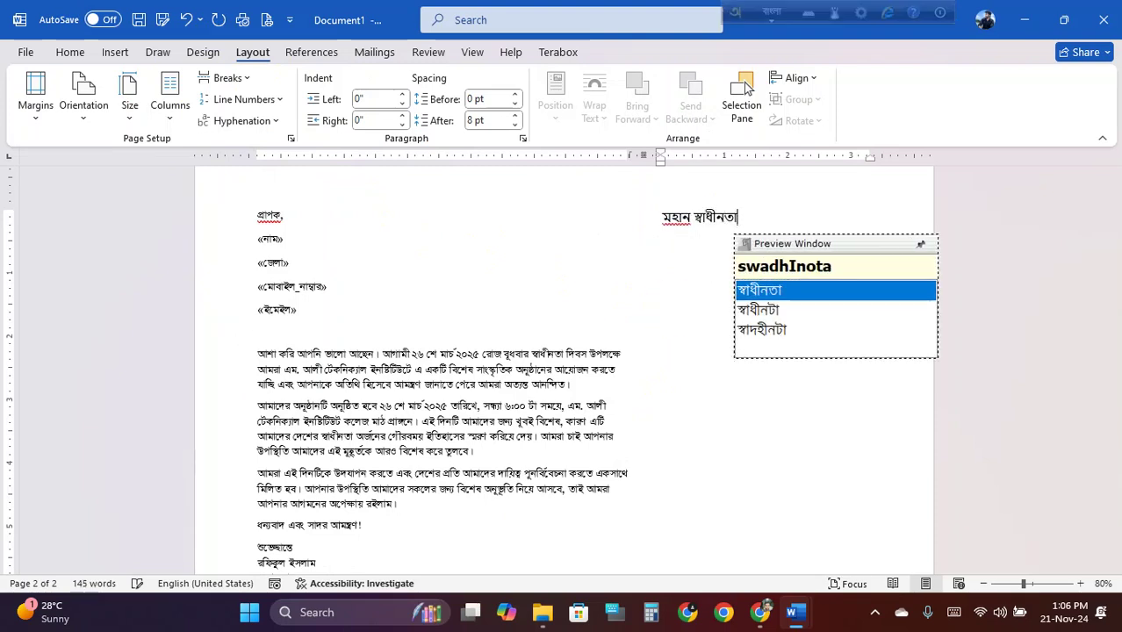
pyautogui.write('bos')
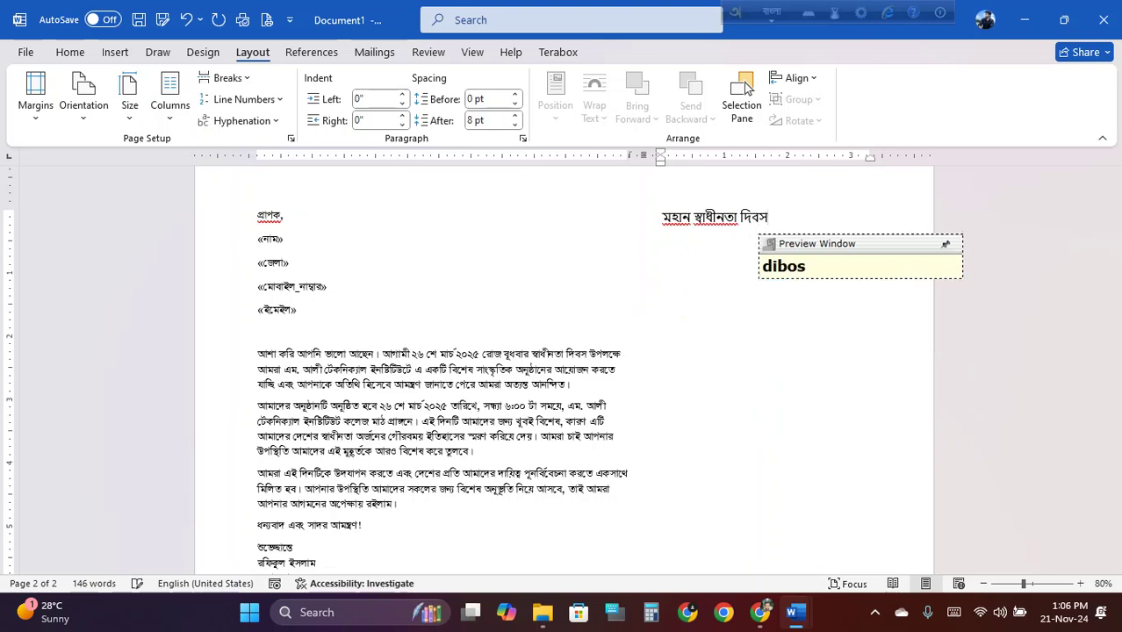
pyautogui.write('-2025')
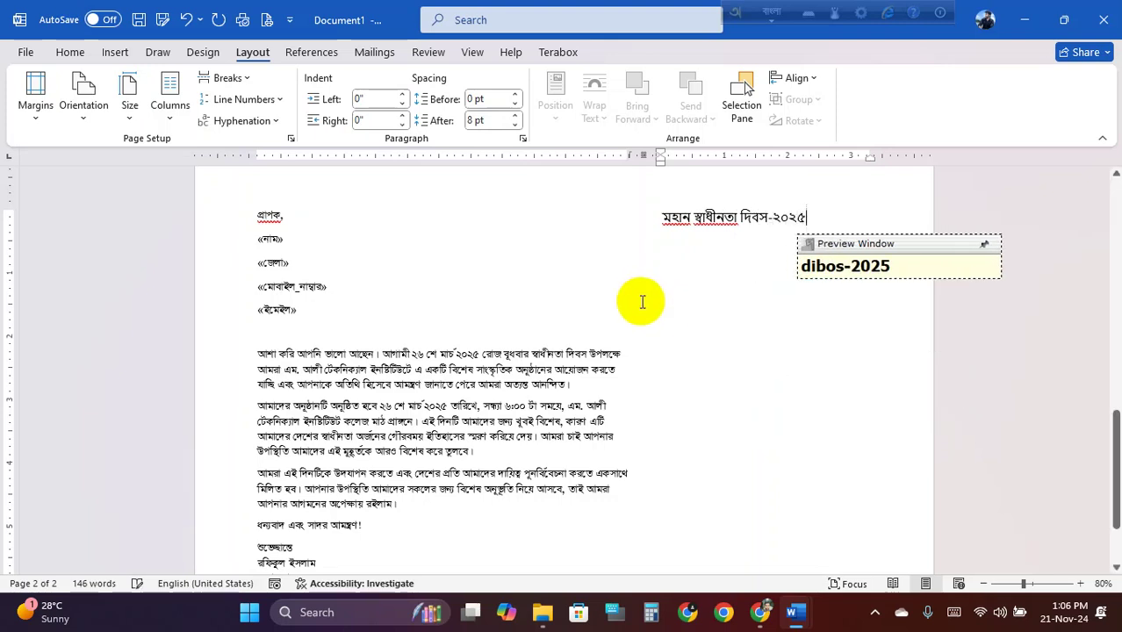
pyautogui.press('Home')
pyautogui.press('Return')
pyautogui.press('Return')
pyautogui.press('Return')
pyautogui.press('Return')
pyautogui.press('Return')
pyautogui.press('Return')
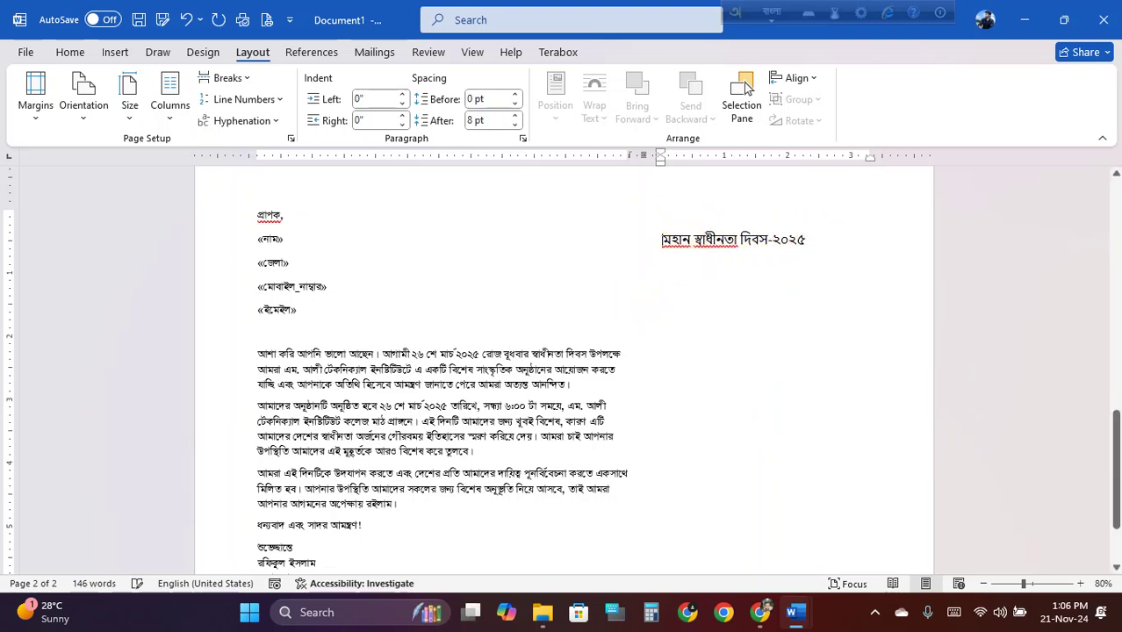
pyautogui.scroll(-3, 720, 285)
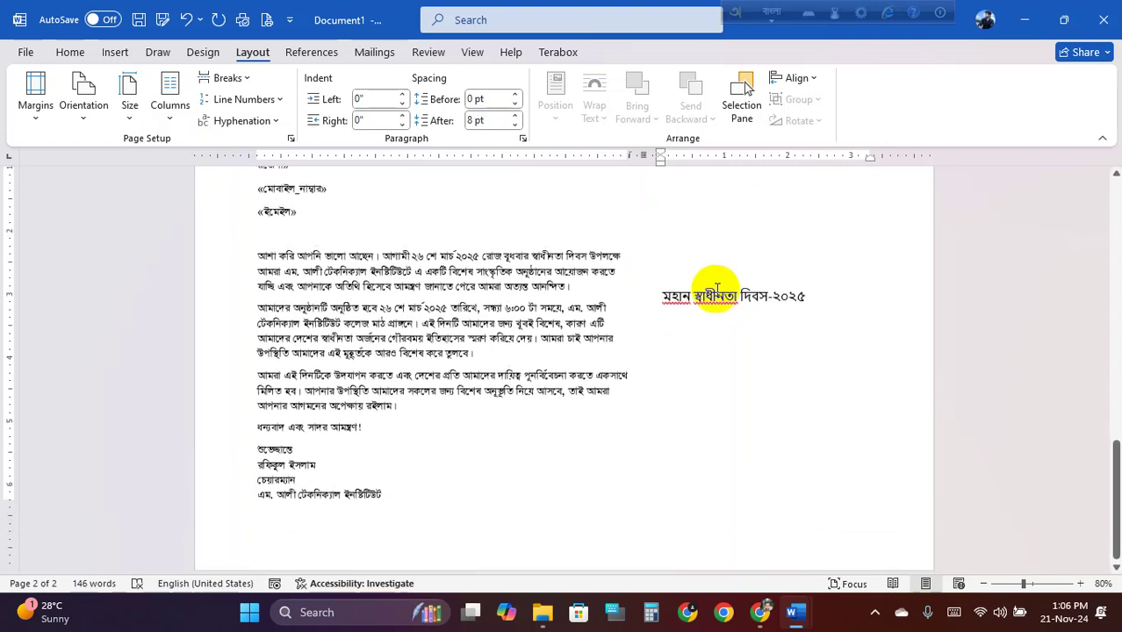
pyautogui.moveTo(829, 283); pyautogui.dragTo(664, 290)
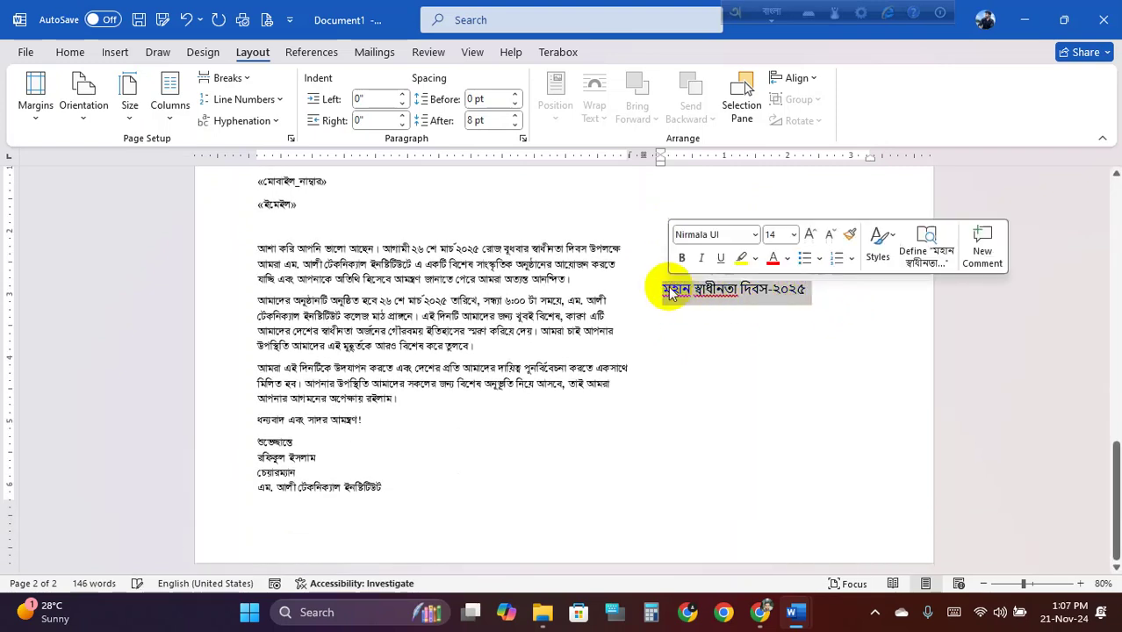
pyautogui.click(78, 52)
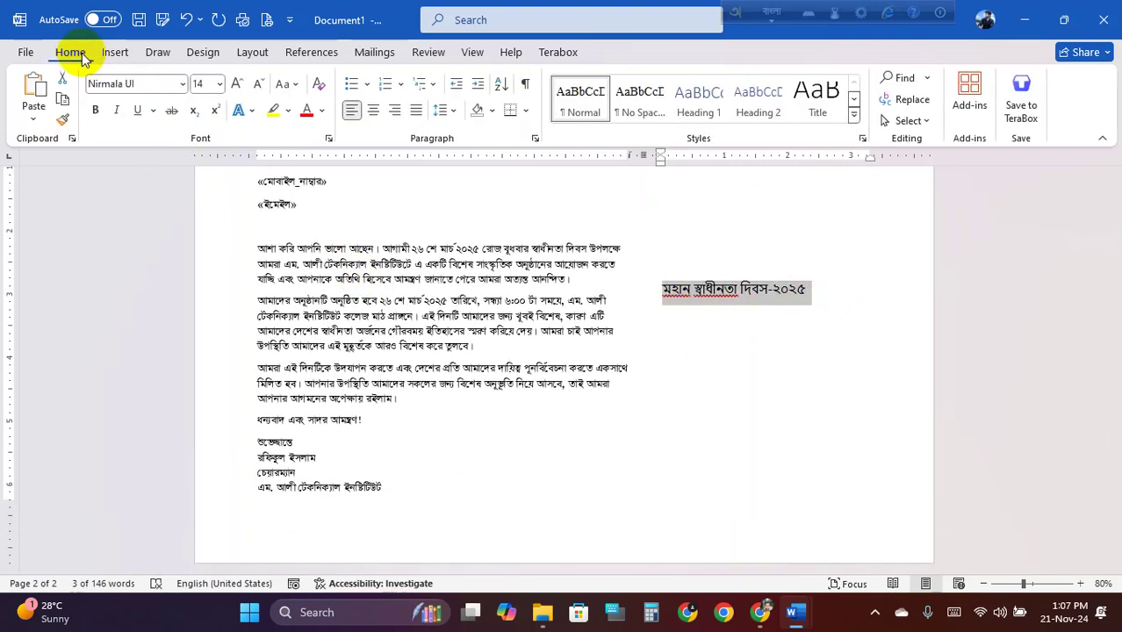
pyautogui.click(237, 92)
pyautogui.click(238, 92)
pyautogui.click(237, 92)
pyautogui.click(237, 93)
pyautogui.click(237, 93)
pyautogui.click(237, 92)
pyautogui.click(237, 92)
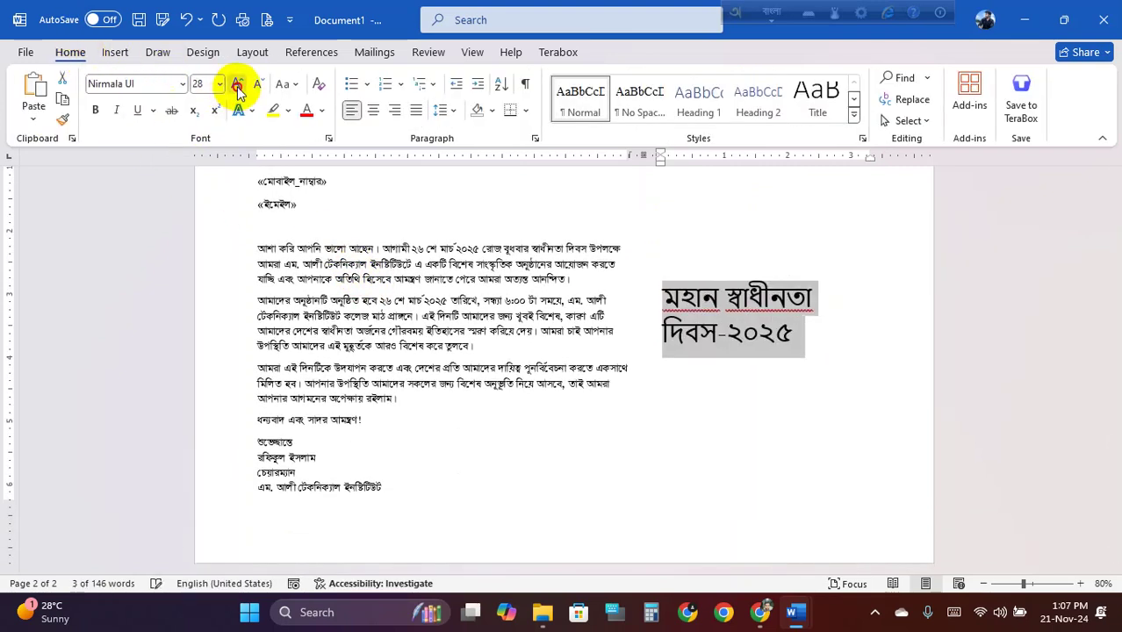
pyautogui.click(237, 93)
pyautogui.click(238, 92)
pyautogui.click(210, 84)
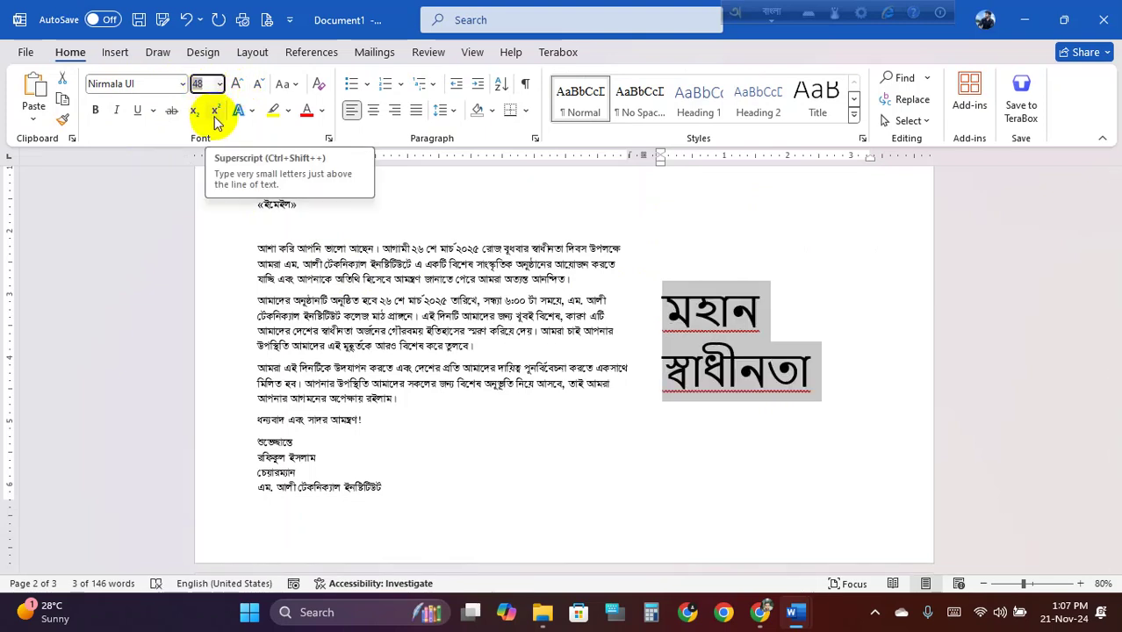
pyautogui.hotkey('alt', 'shift')
pyautogui.write('40')
pyautogui.press('Return')
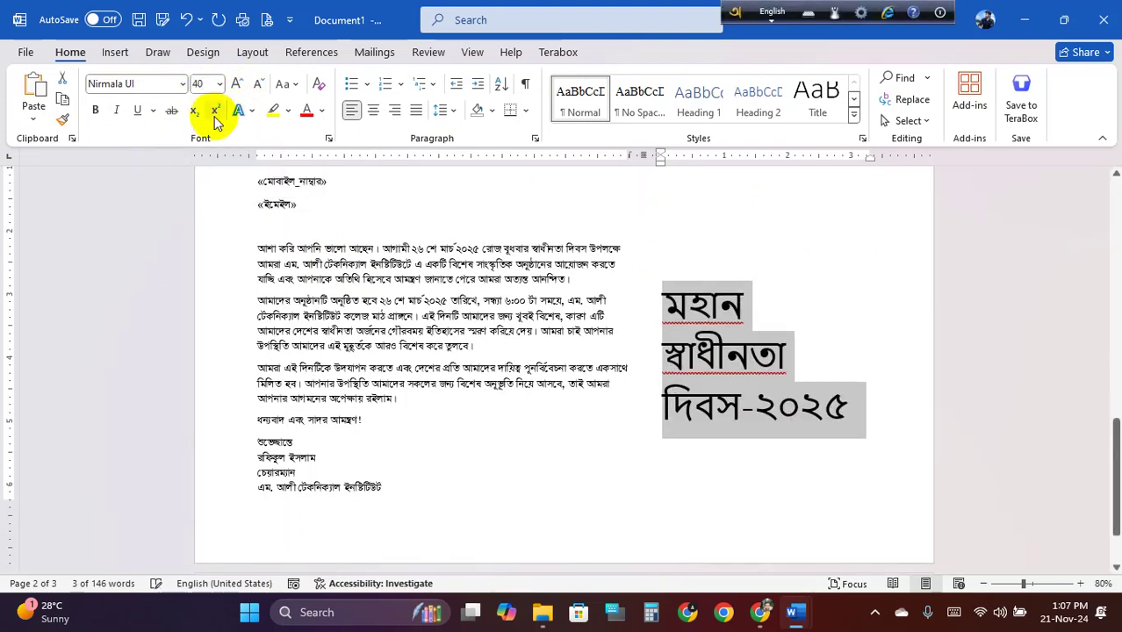
pyautogui.click(720, 386)
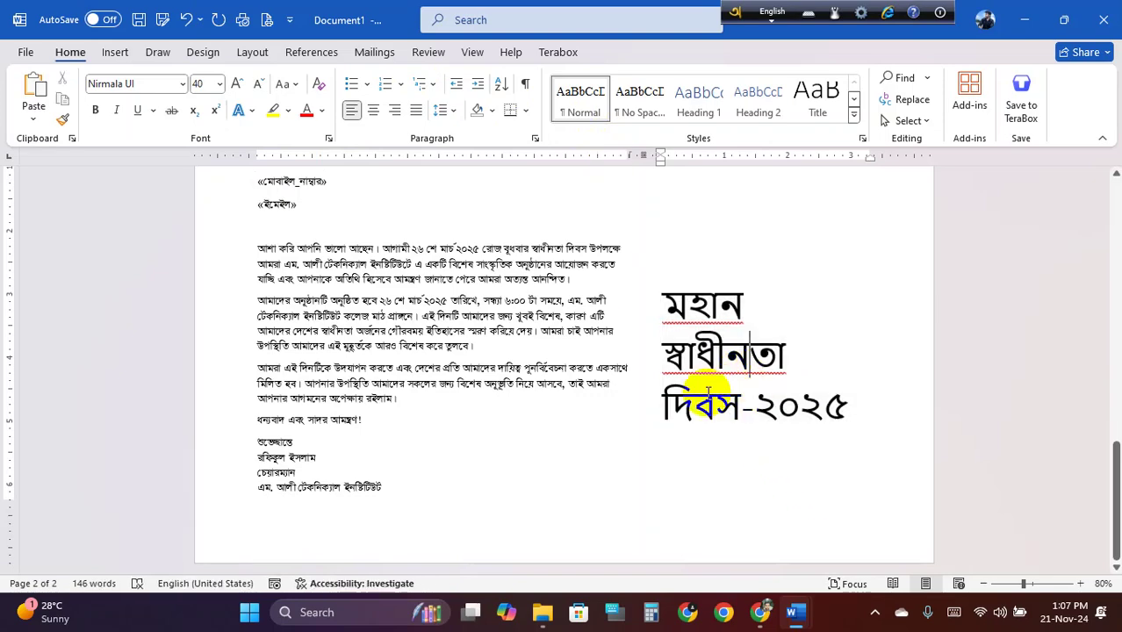
pyautogui.click(300, 326)
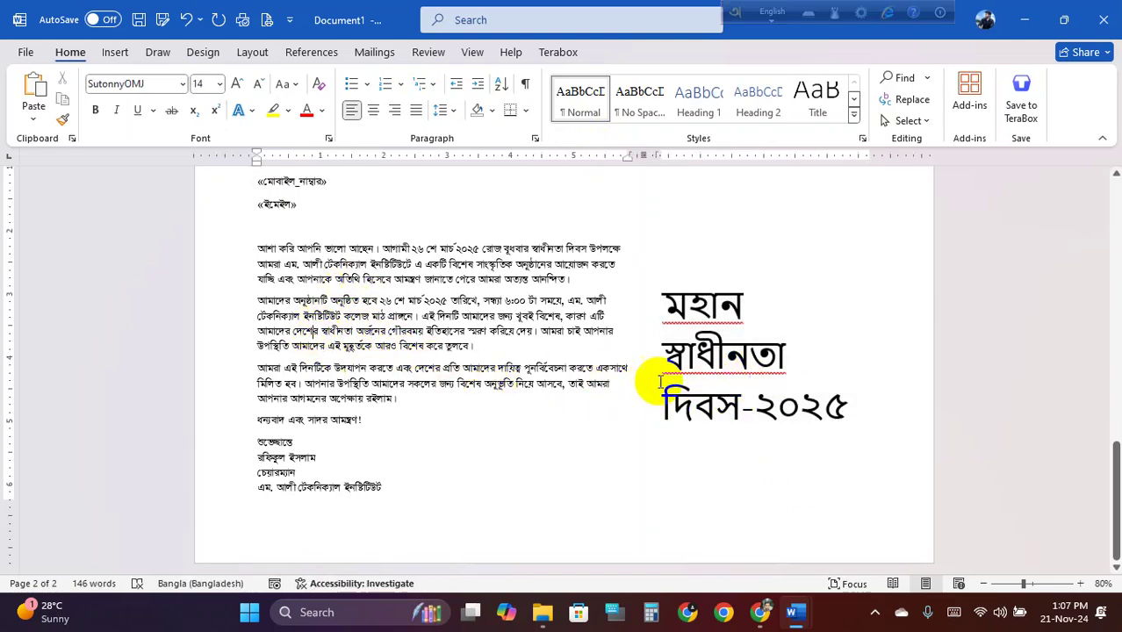
pyautogui.click(696, 356)
pyautogui.scroll(5, 527, 369)
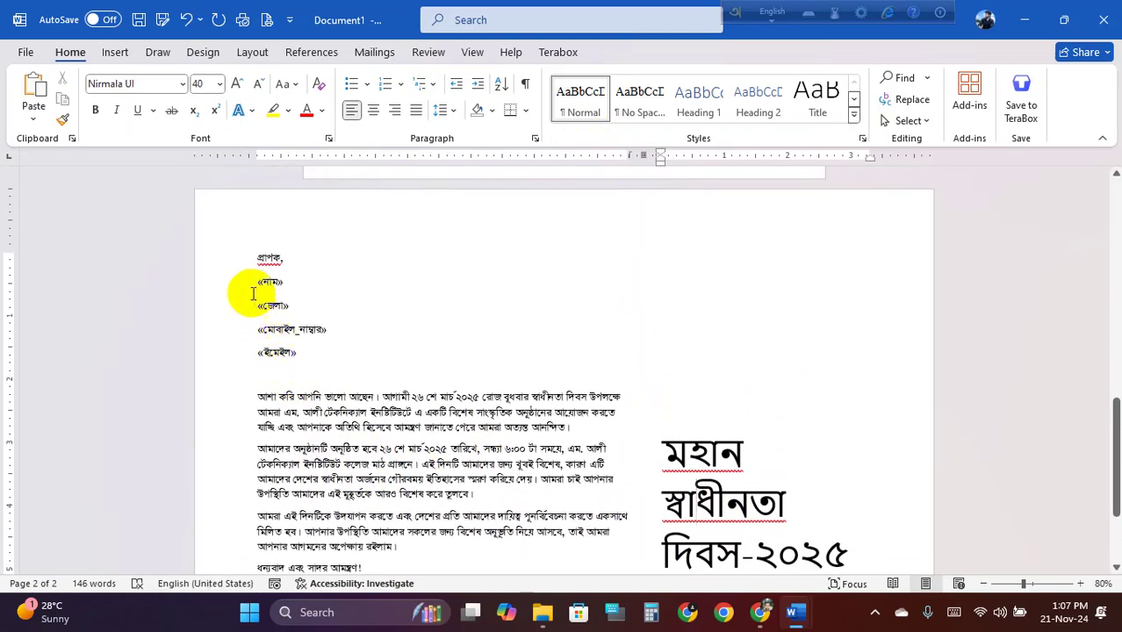
pyautogui.click(279, 326)
pyautogui.scroll(15, 303, 341)
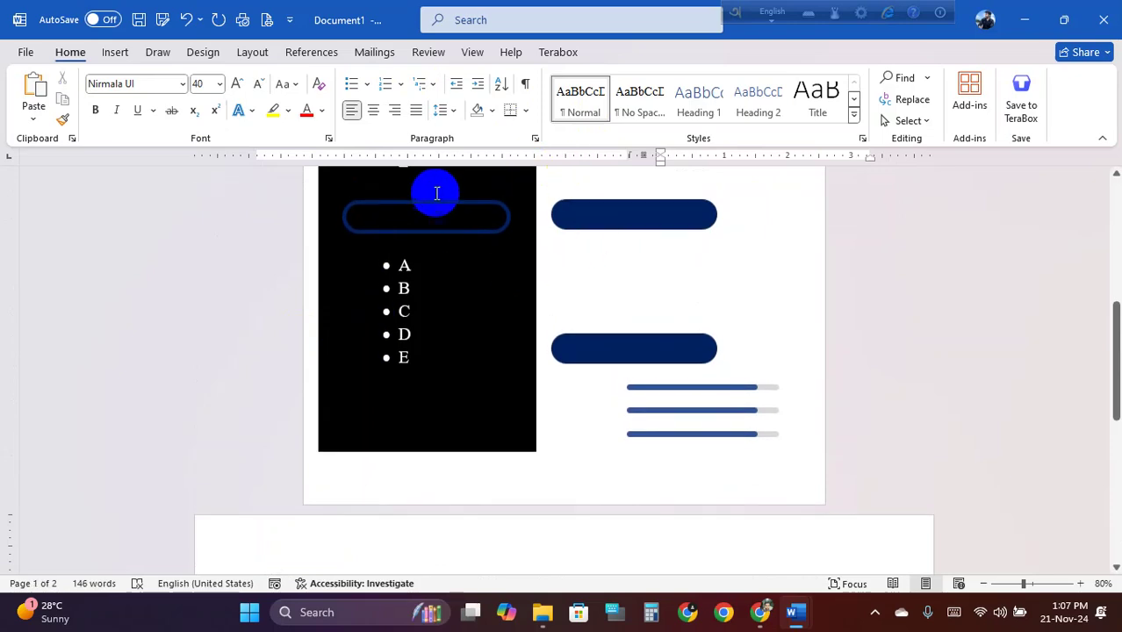
pyautogui.scroll(5, 557, 303)
pyautogui.scroll(-10, 557, 303)
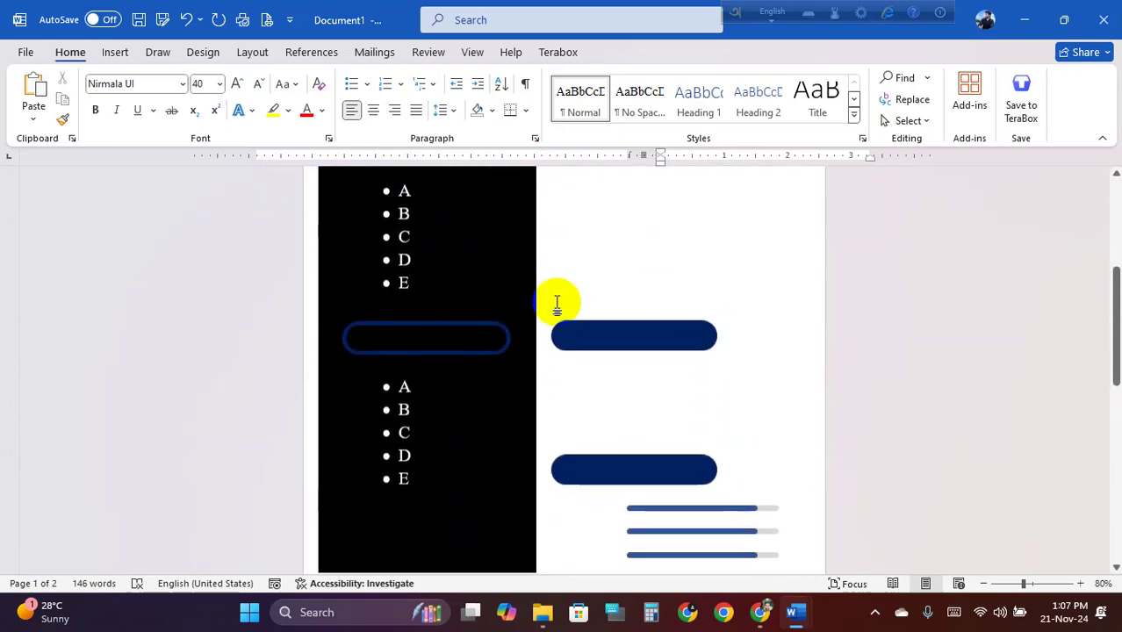
pyautogui.scroll(-7, 557, 303)
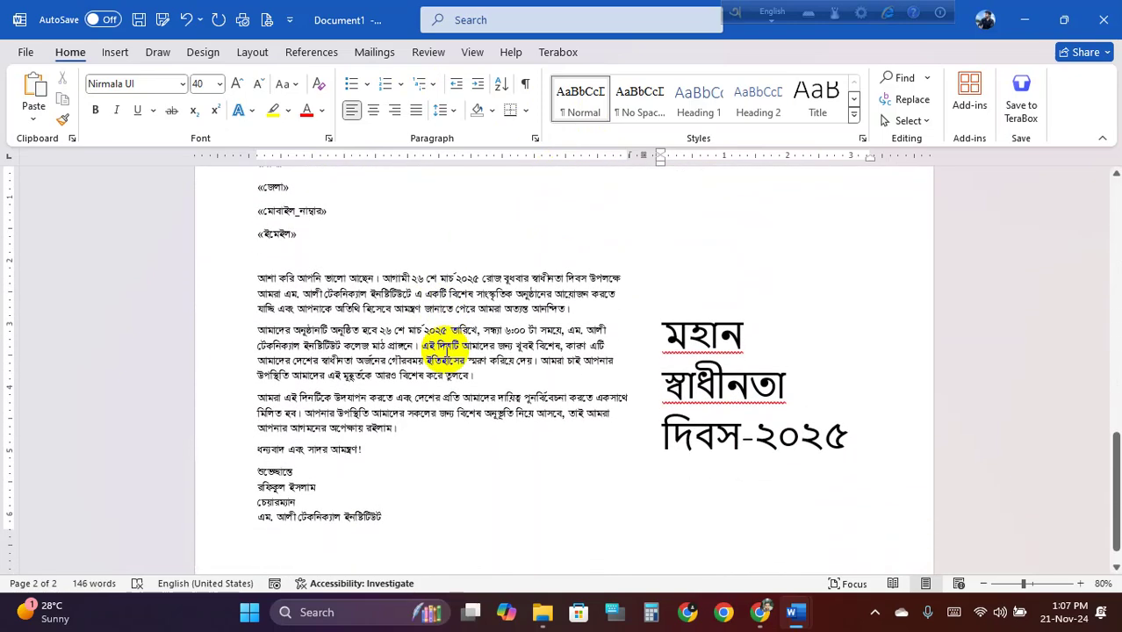
pyautogui.scroll(3, 414, 336)
pyautogui.click(348, 426)
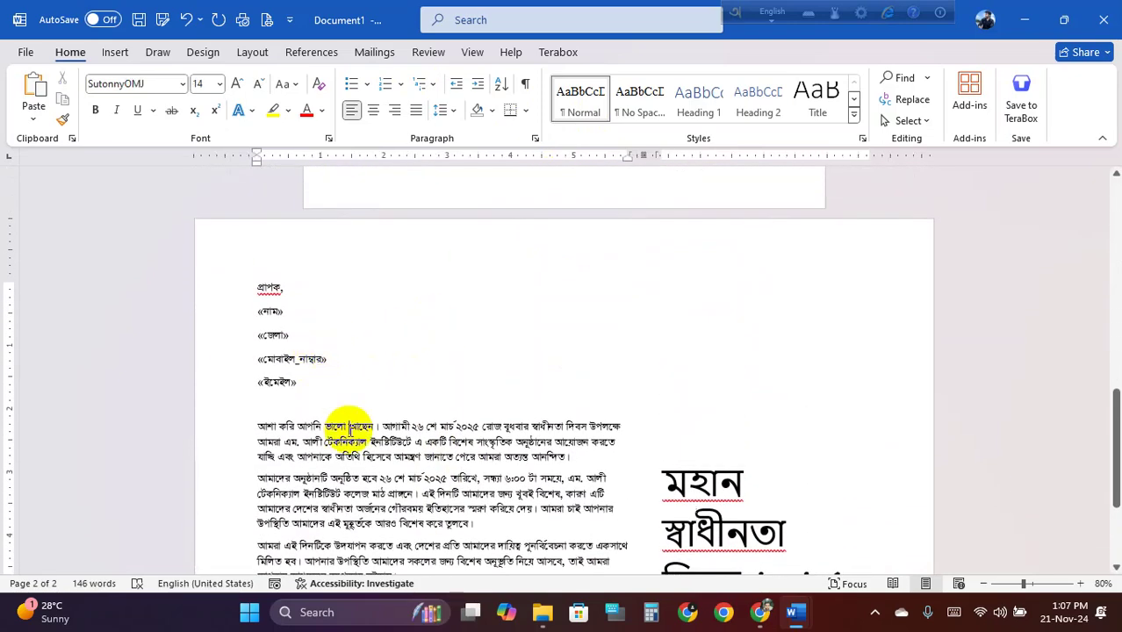
pyautogui.scroll(1, 393, 387)
pyautogui.click(104, 19)
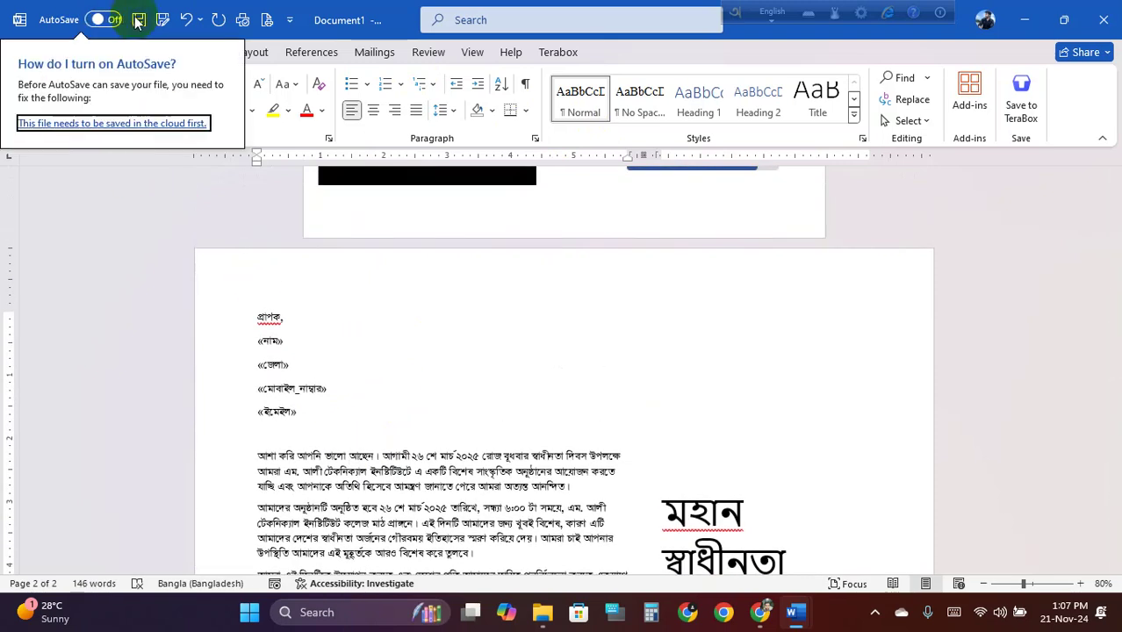
pyautogui.click(139, 19)
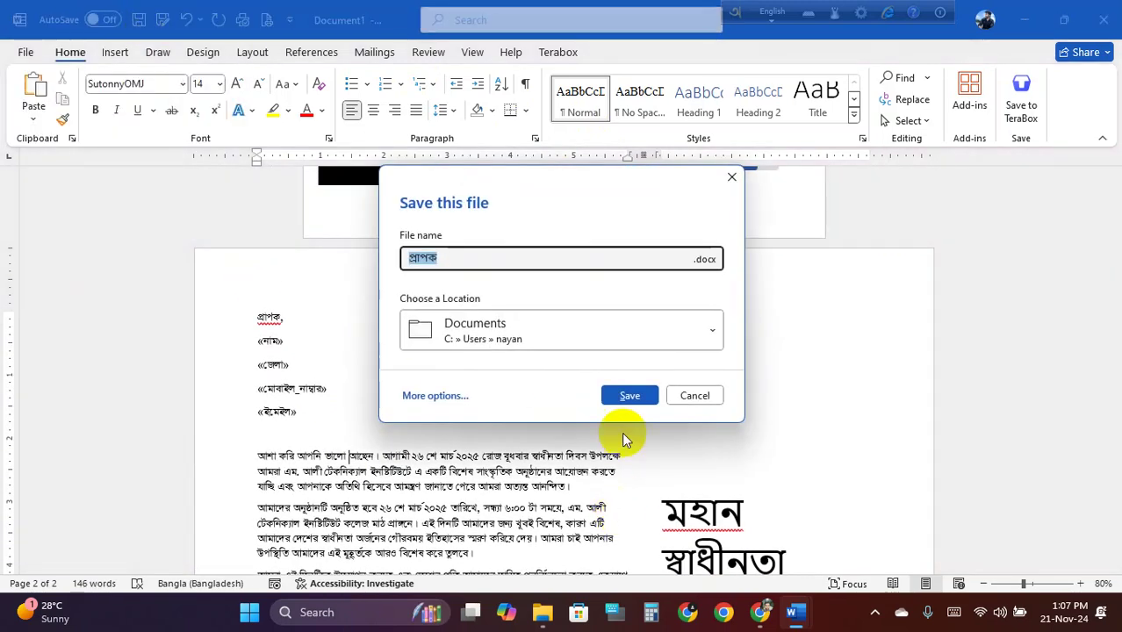
pyautogui.click(675, 399)
pyautogui.scroll(10, 534, 472)
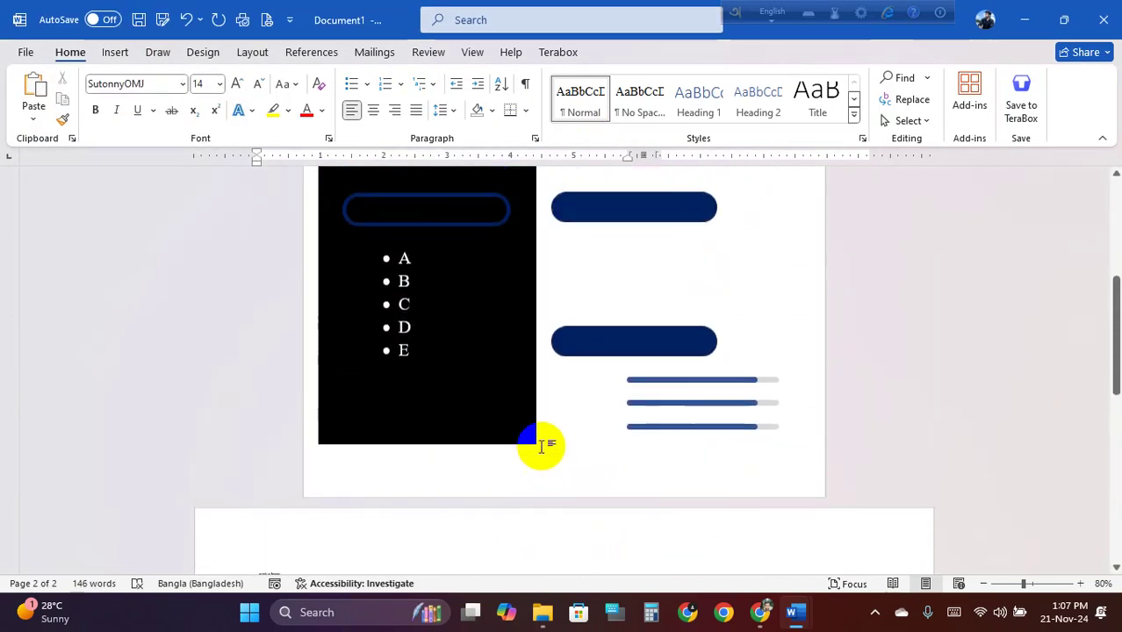
pyautogui.scroll(-5, 557, 425)
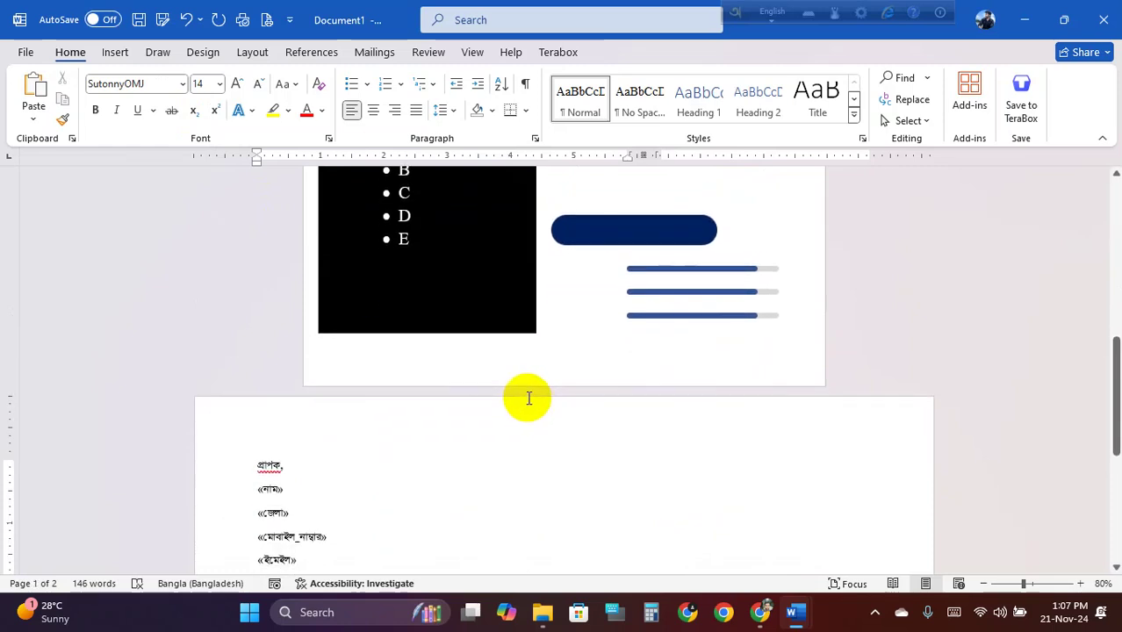
pyautogui.scroll(-1, 528, 398)
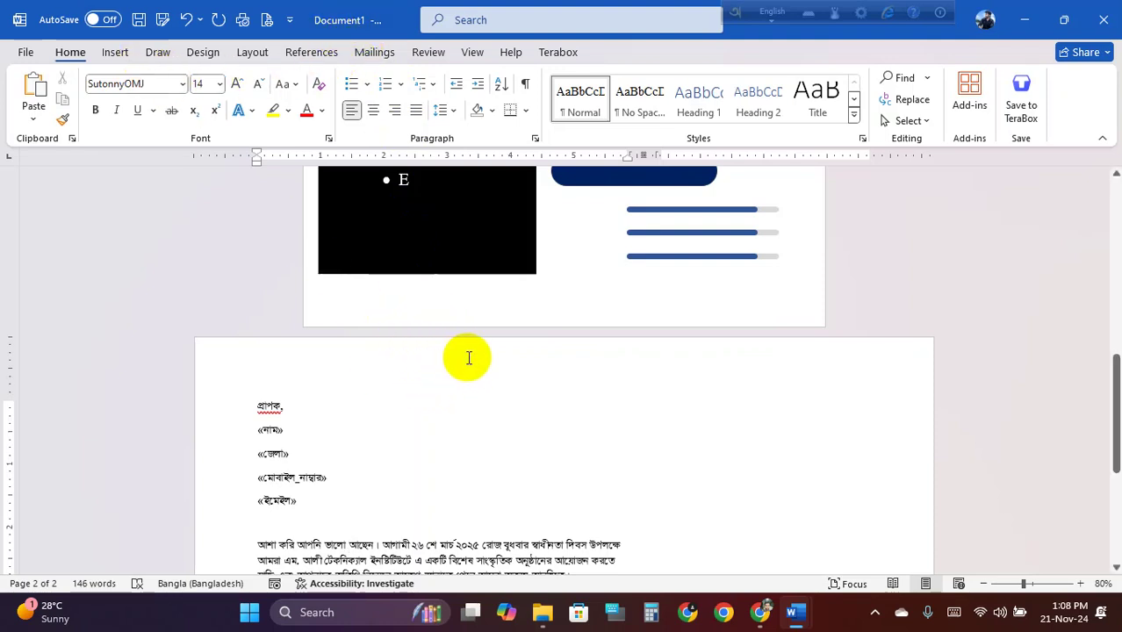
# Enter header and footer editing and place the cursor in page 2's footer (Section 2)
pyautogui.doubleClick(591, 345)
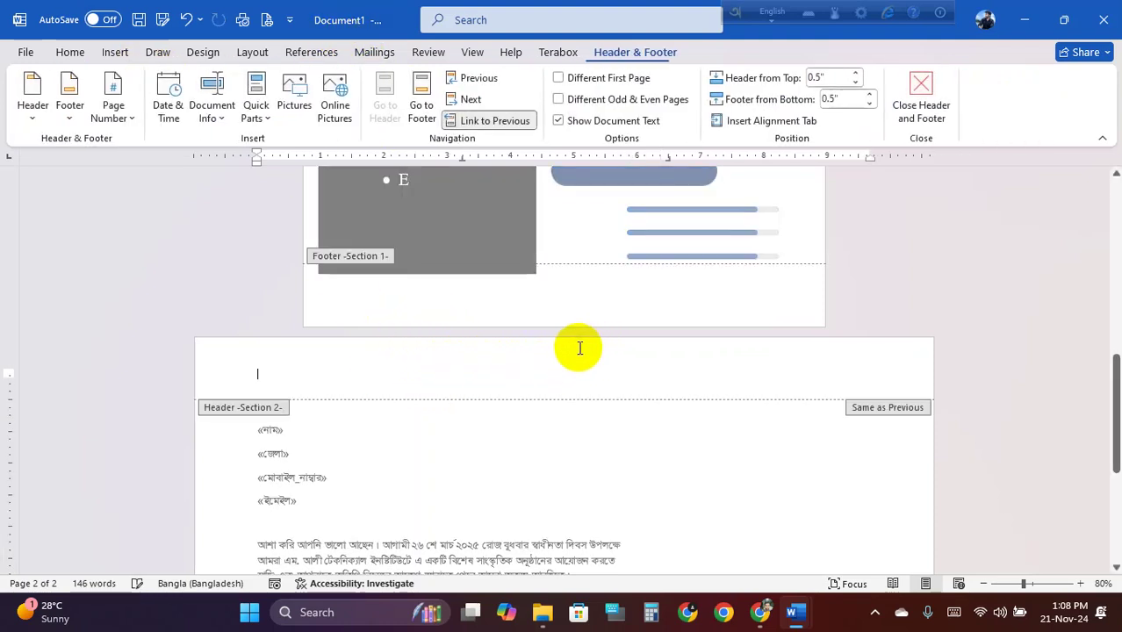
pyautogui.click(498, 318)
pyautogui.click(501, 364)
pyautogui.click(518, 307)
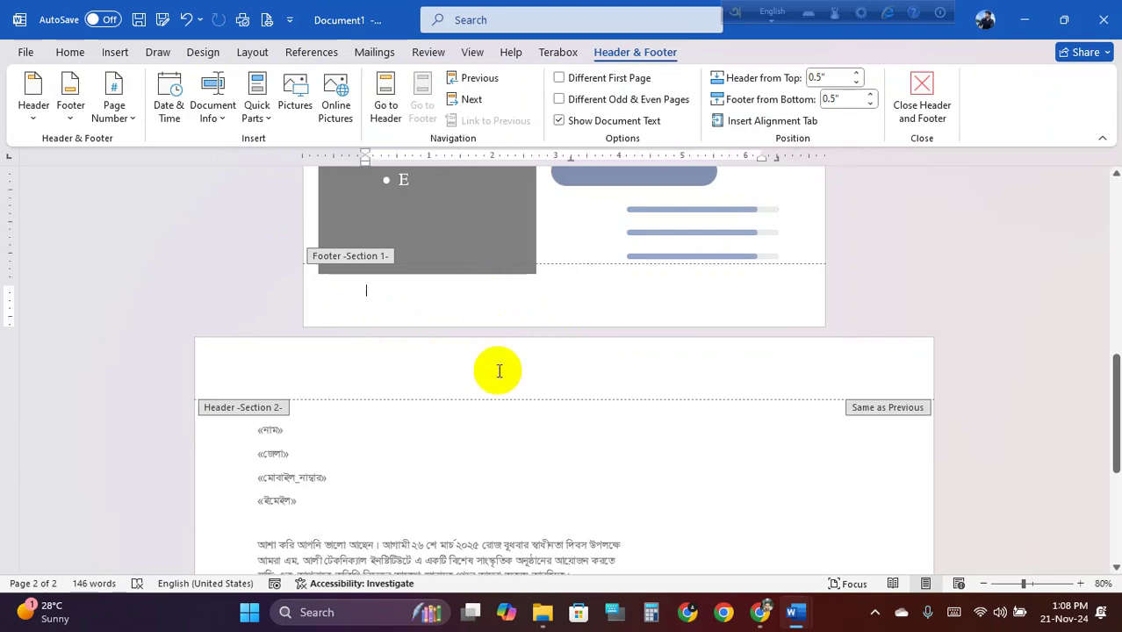
pyautogui.click(502, 366)
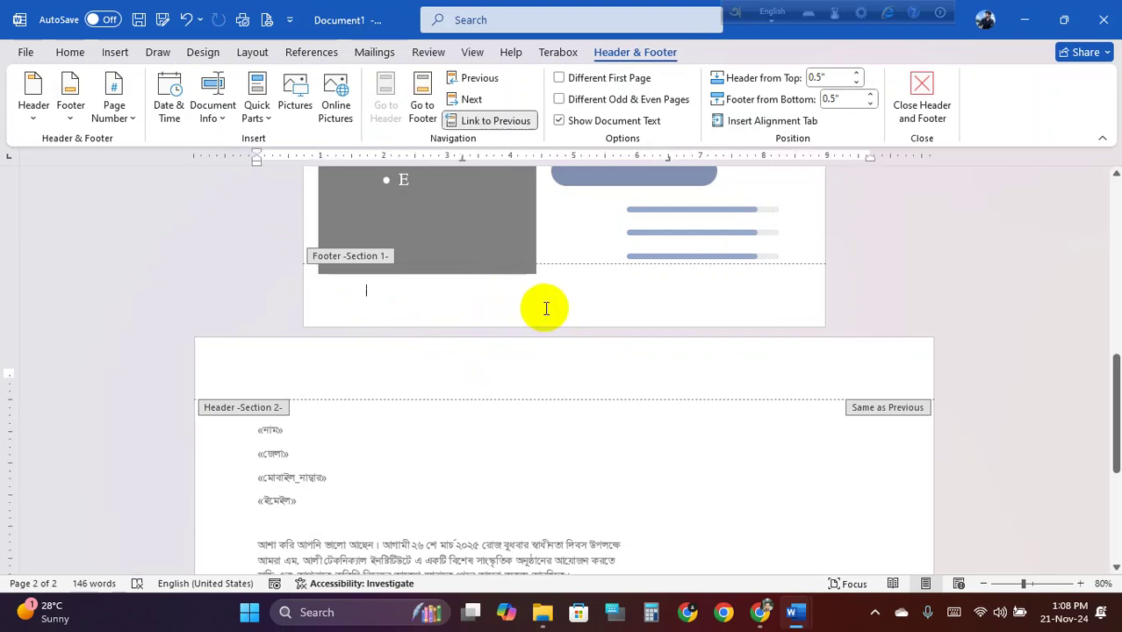
pyautogui.scroll(-5, 558, 316)
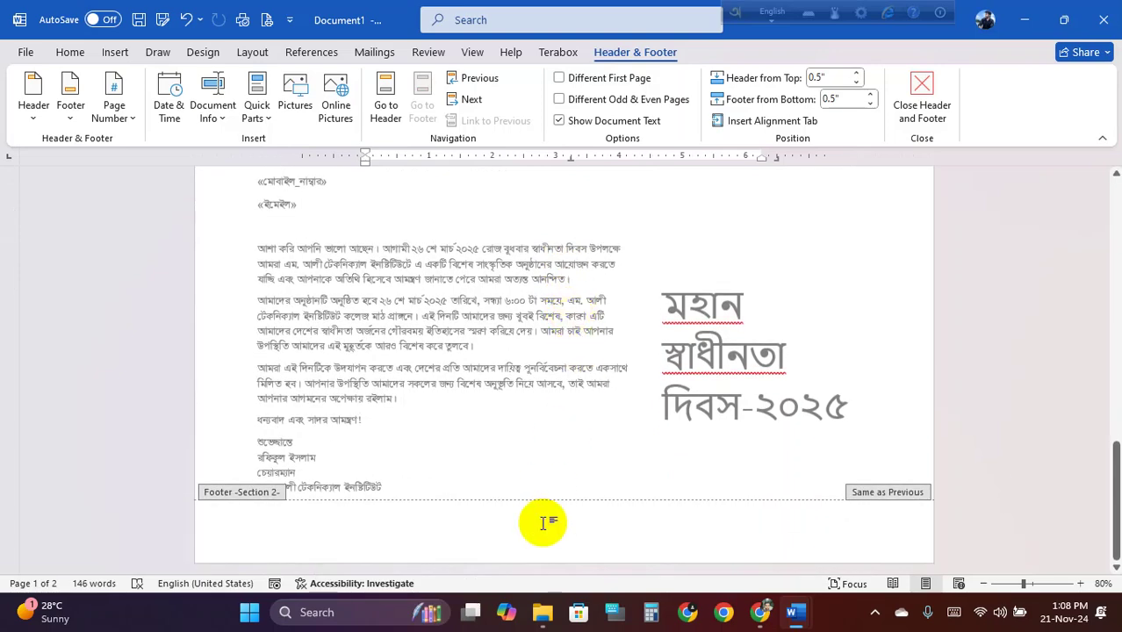
pyautogui.click(543, 523)
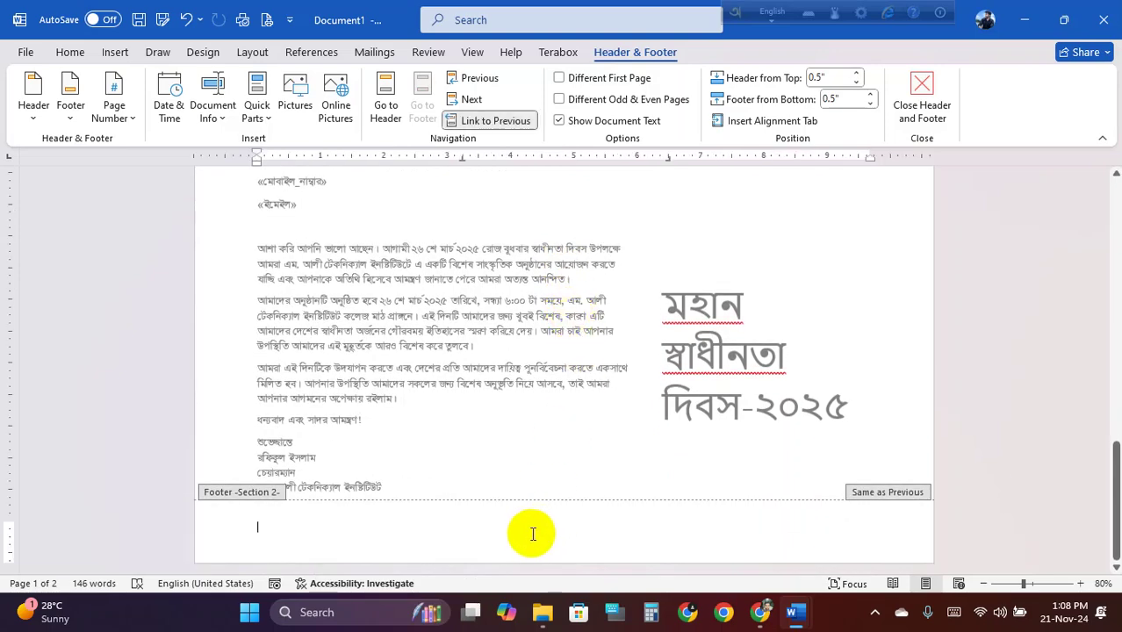
# Add an Accent Bar 3 bottom-of-page number so the footer reads 'Page | 2'
pyautogui.click(137, 122)
pyautogui.click(199, 171)
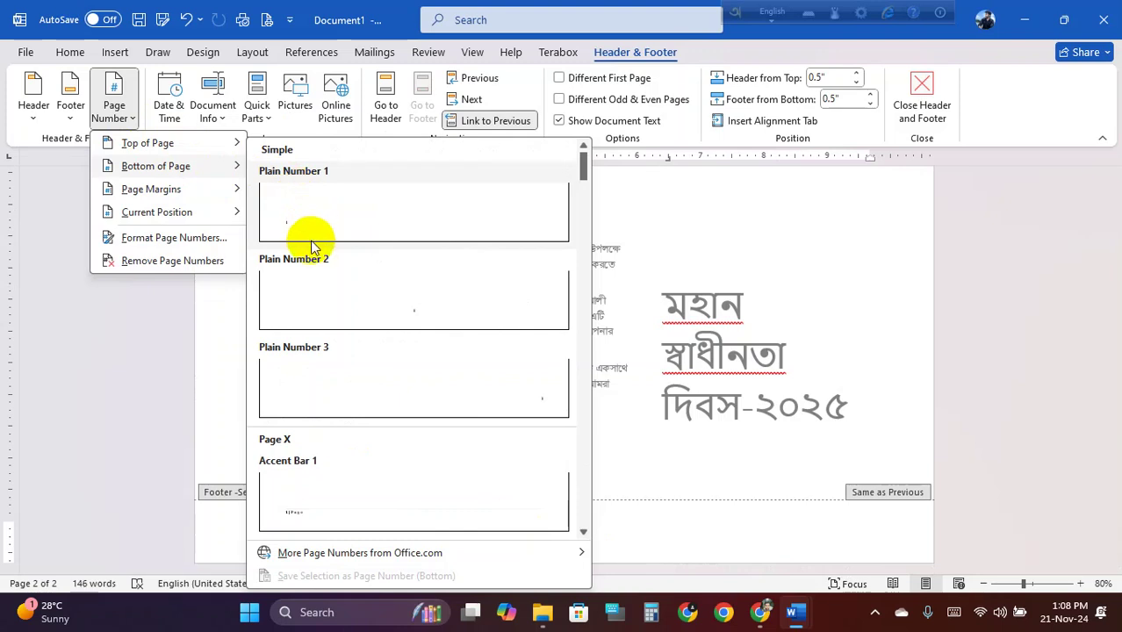
pyautogui.scroll(-5, 337, 502)
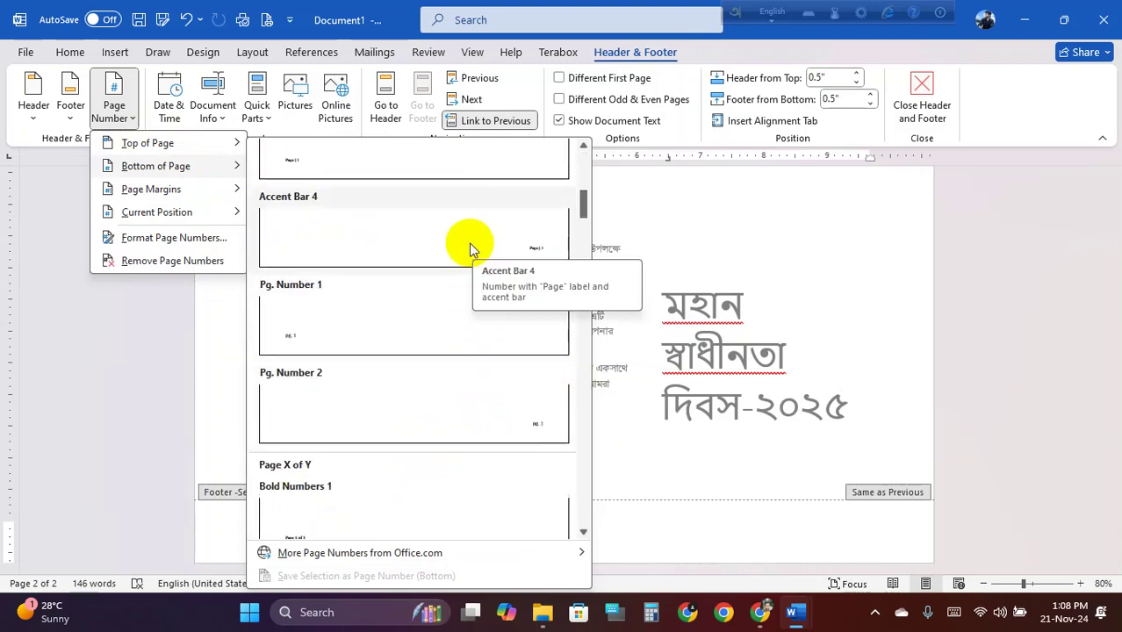
pyautogui.scroll(4, 388, 200)
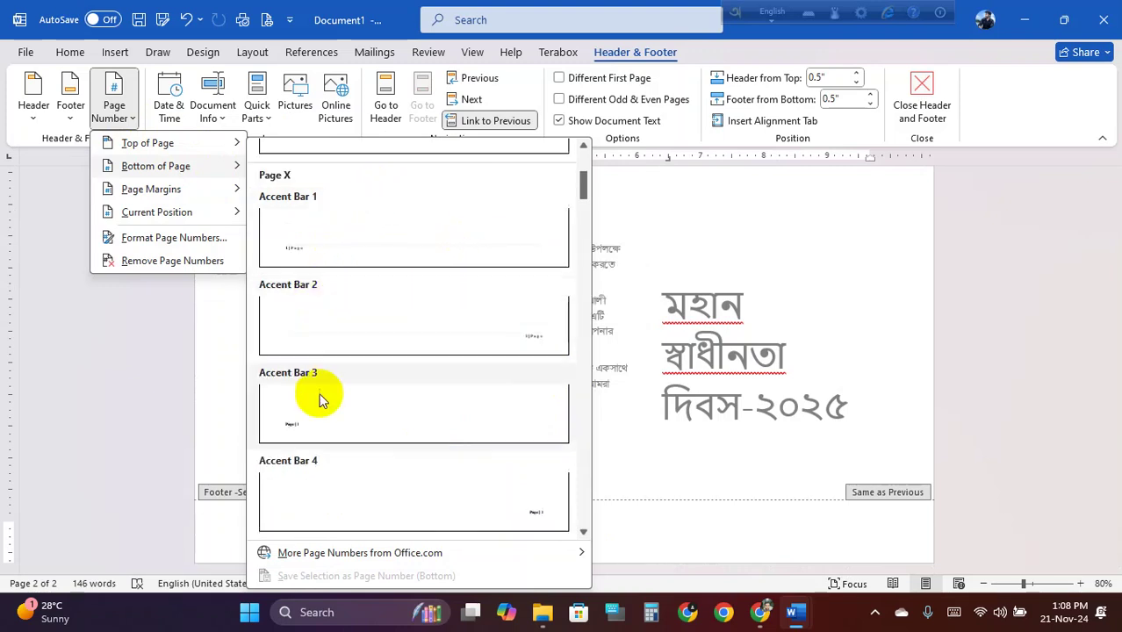
pyautogui.click(319, 408)
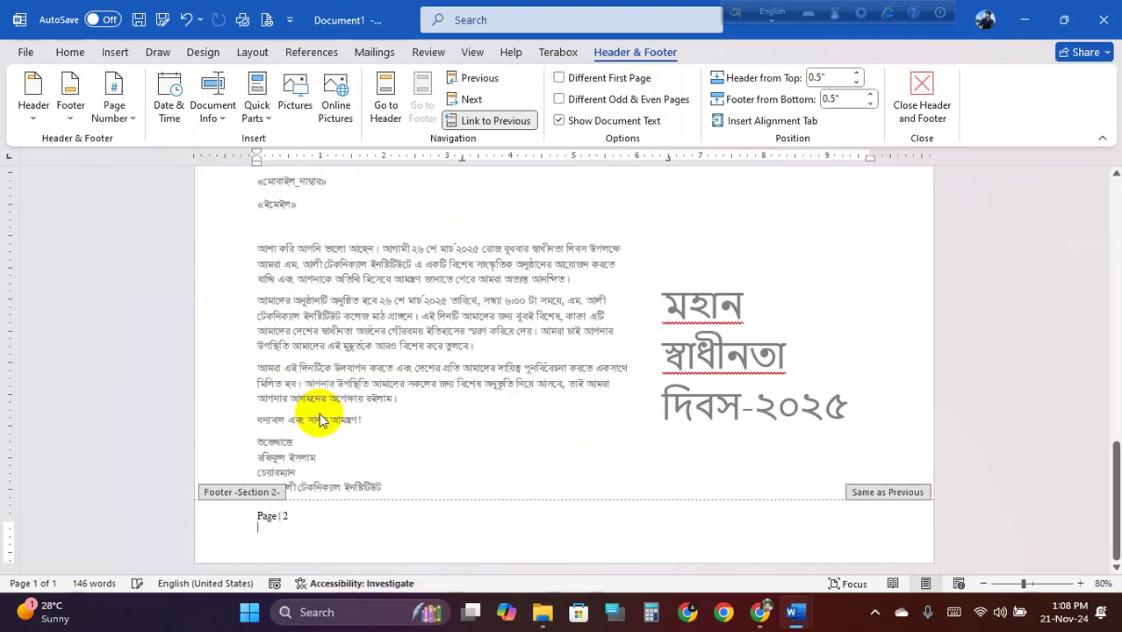
pyautogui.click(308, 532)
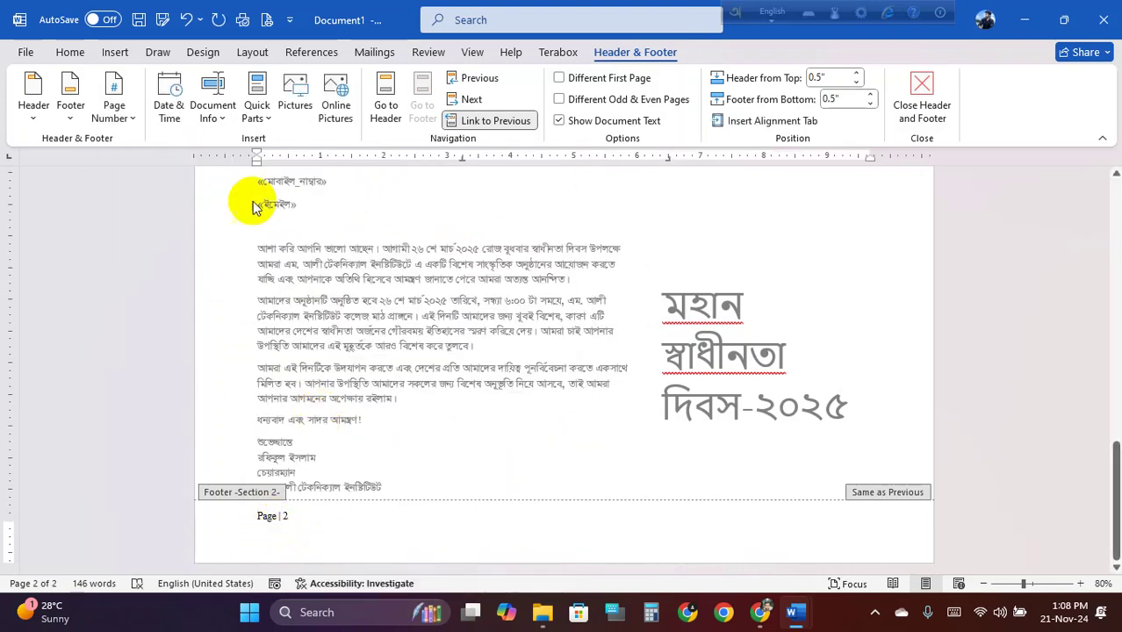
pyautogui.click(220, 123)
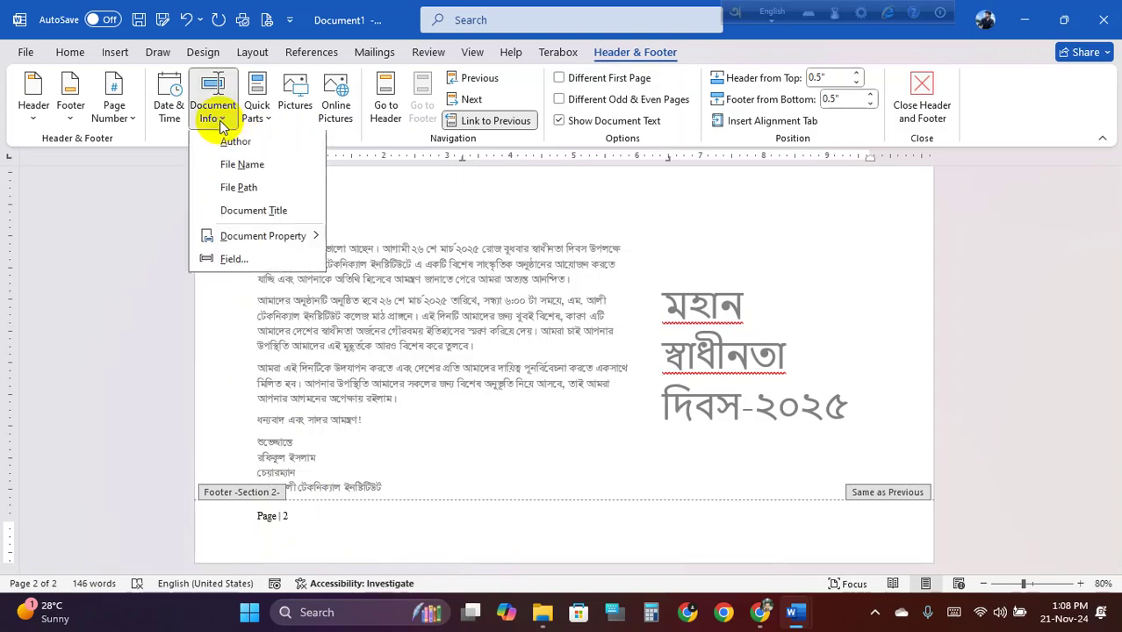
# Insert a File Path line under 'Page | 2', remove the Document1 text, and start saving
pyautogui.click(262, 195)
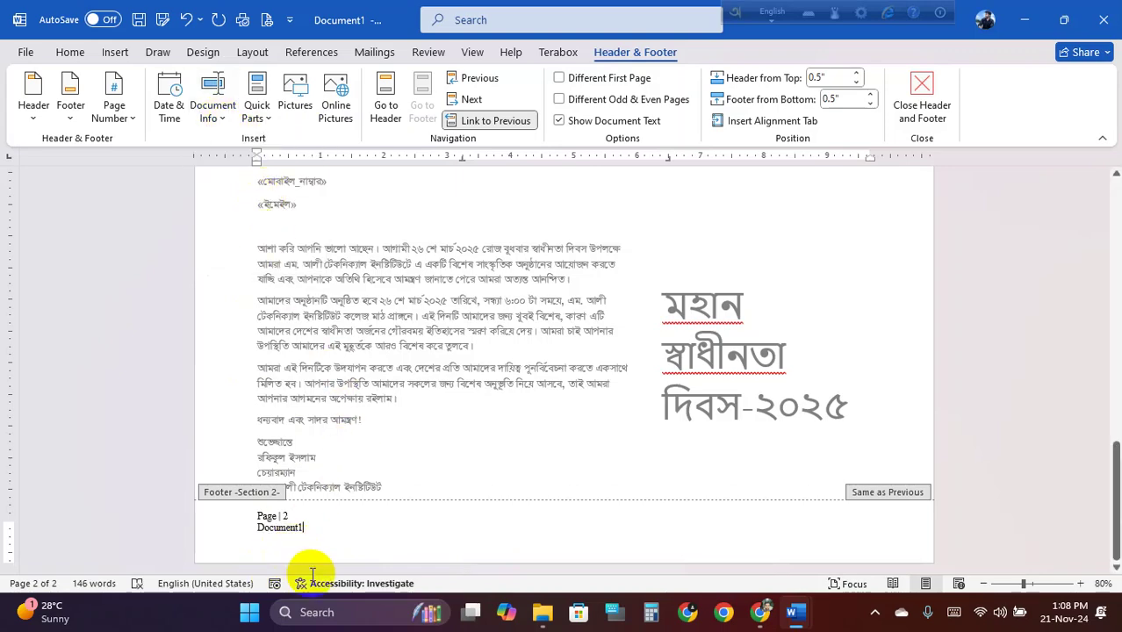
pyautogui.scroll(5, 312, 575)
pyautogui.scroll(-2, 250, 563)
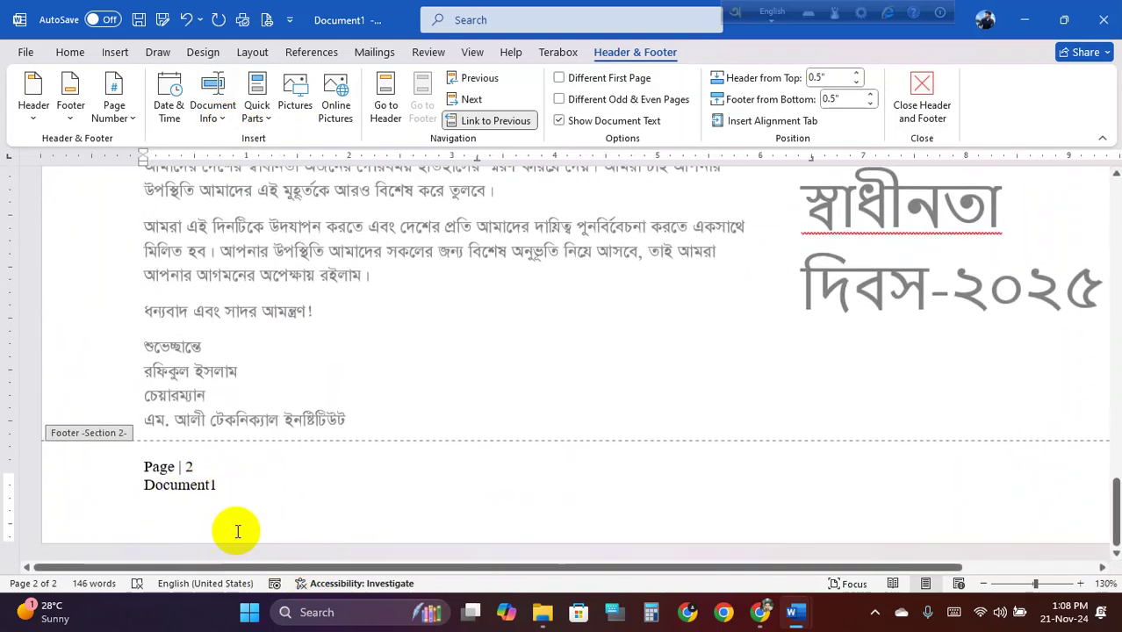
pyautogui.scroll(2, 230, 492)
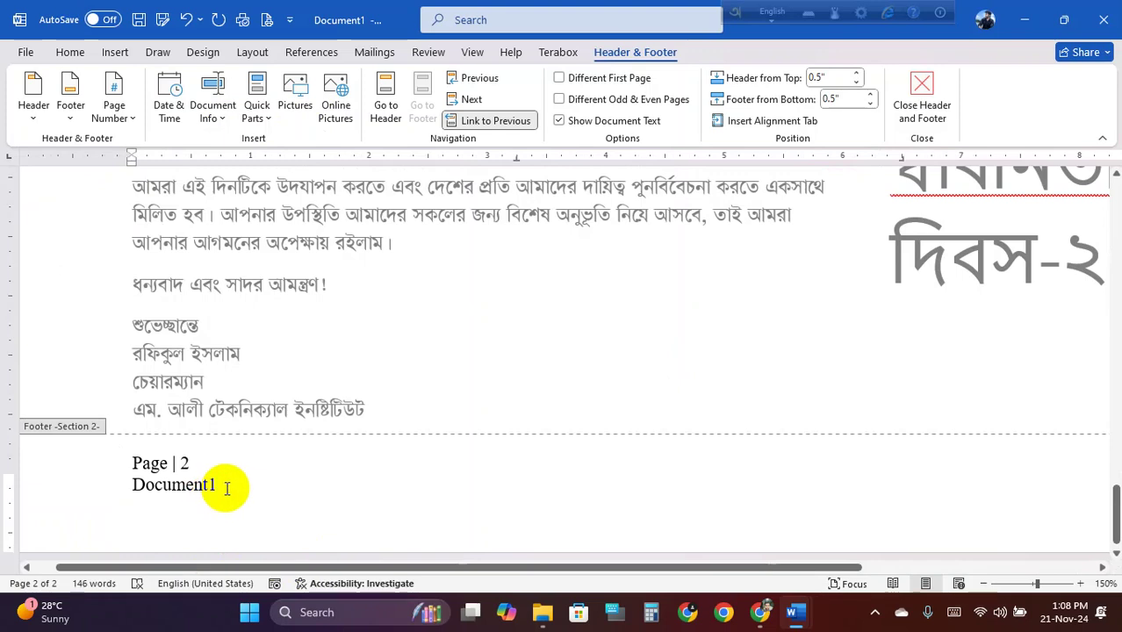
pyautogui.doubleClick(216, 484)
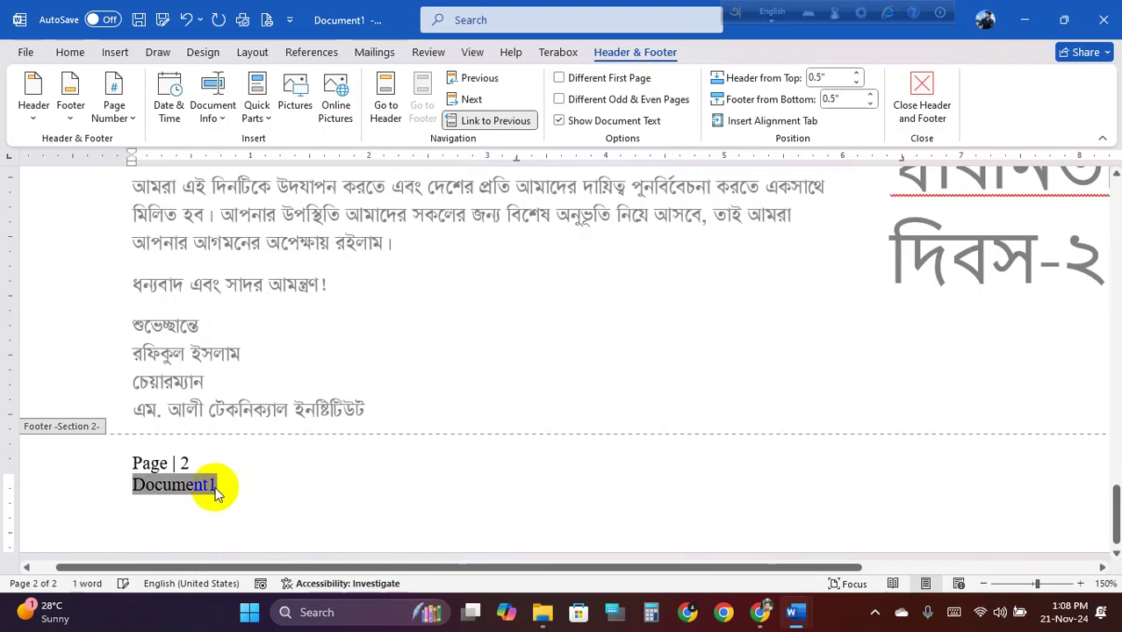
pyautogui.click(139, 19)
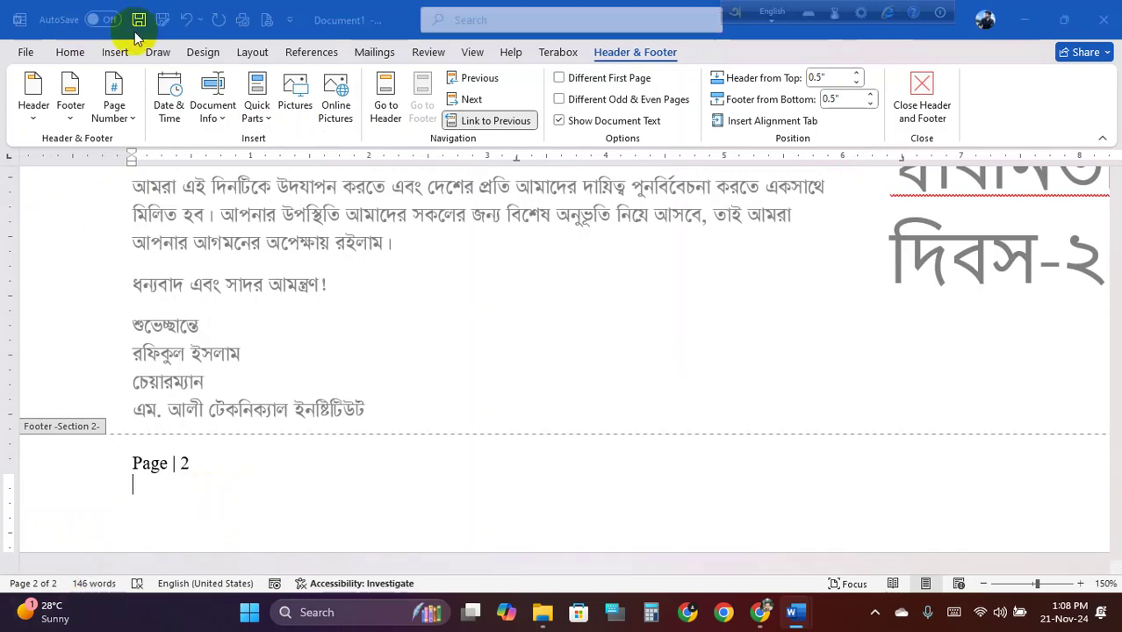
# Save the document as 'Class 18 MAil Marge & CV.docx' in D:\2nd Batch\MS Office\Word
pyautogui.click(430, 396)
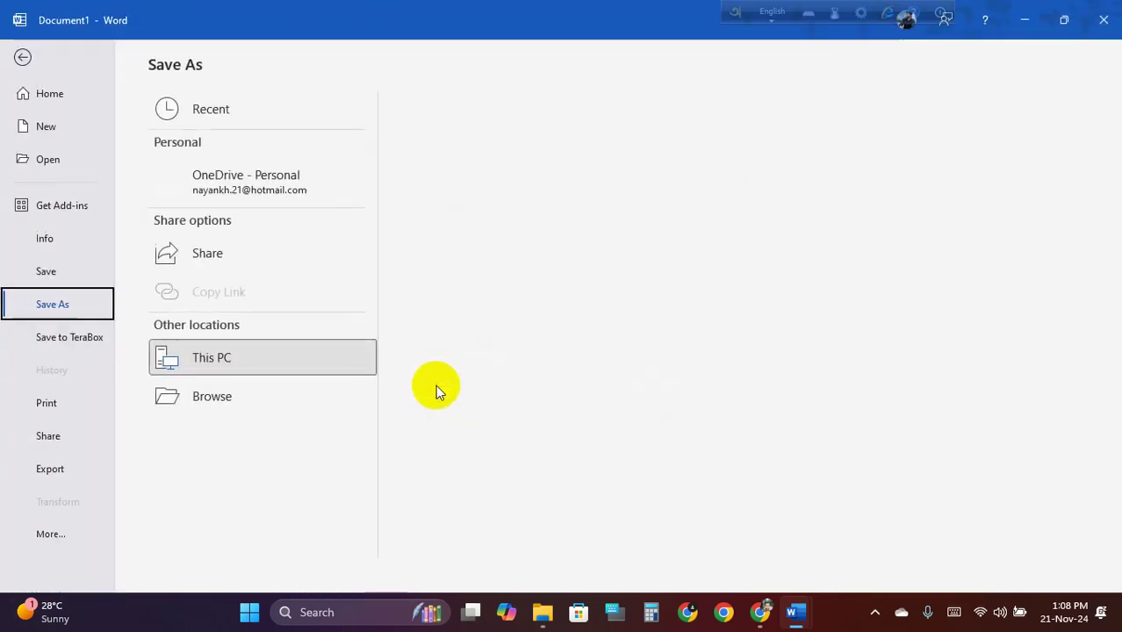
pyautogui.click(219, 435)
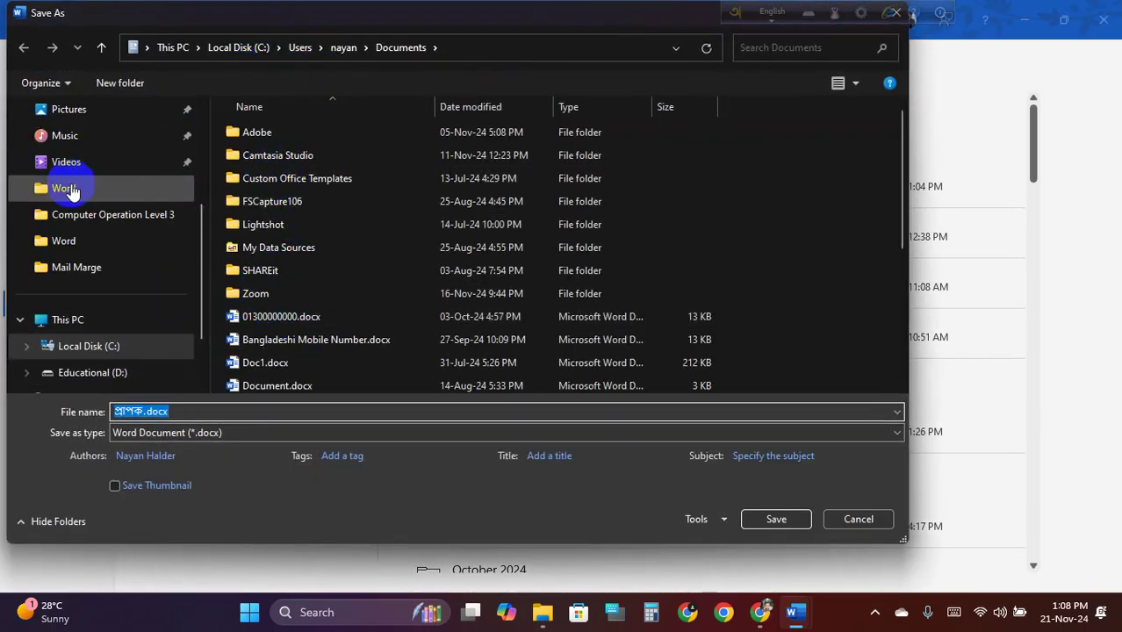
pyautogui.scroll(-1, 75, 211)
pyautogui.click(108, 321)
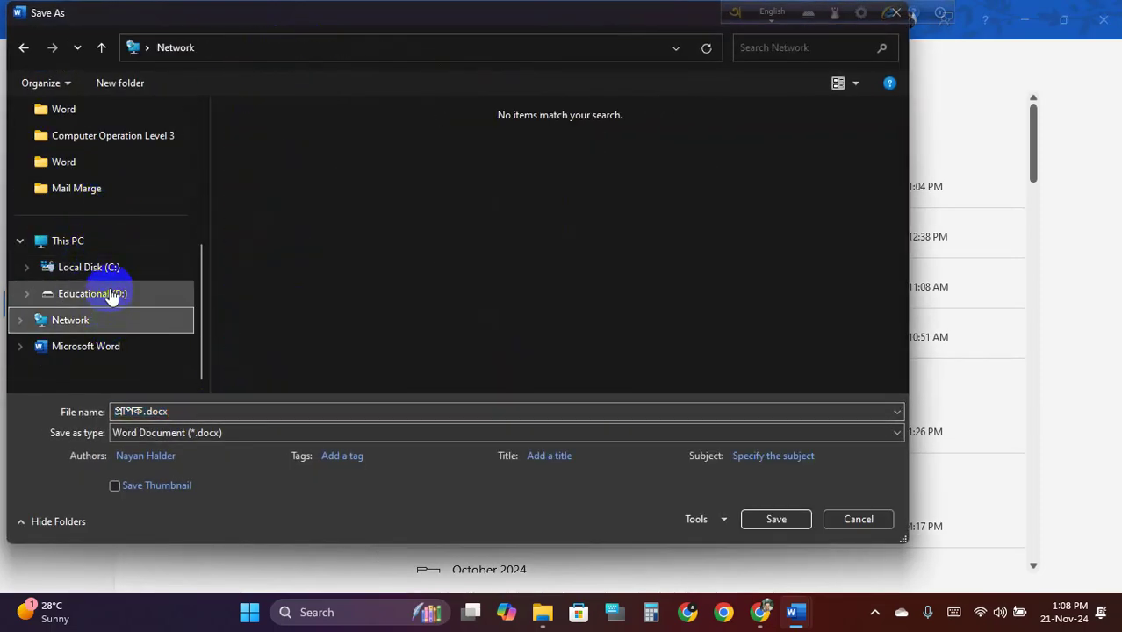
pyautogui.click(110, 295)
pyautogui.scroll(-1, 438, 318)
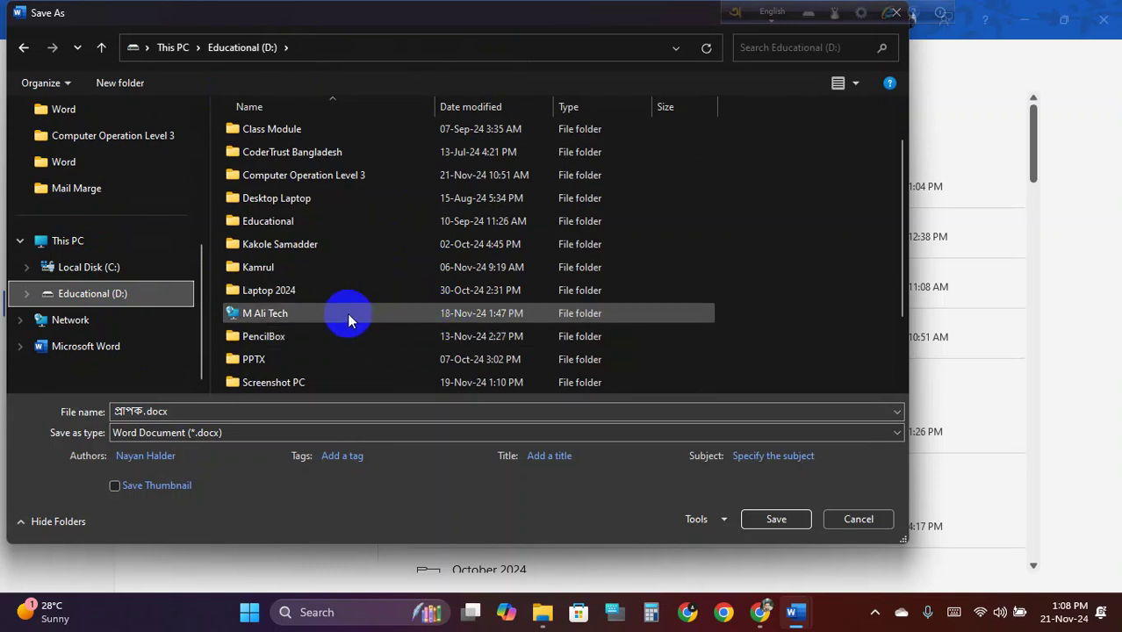
pyautogui.scroll(1, 318, 217)
pyautogui.doubleClick(318, 155)
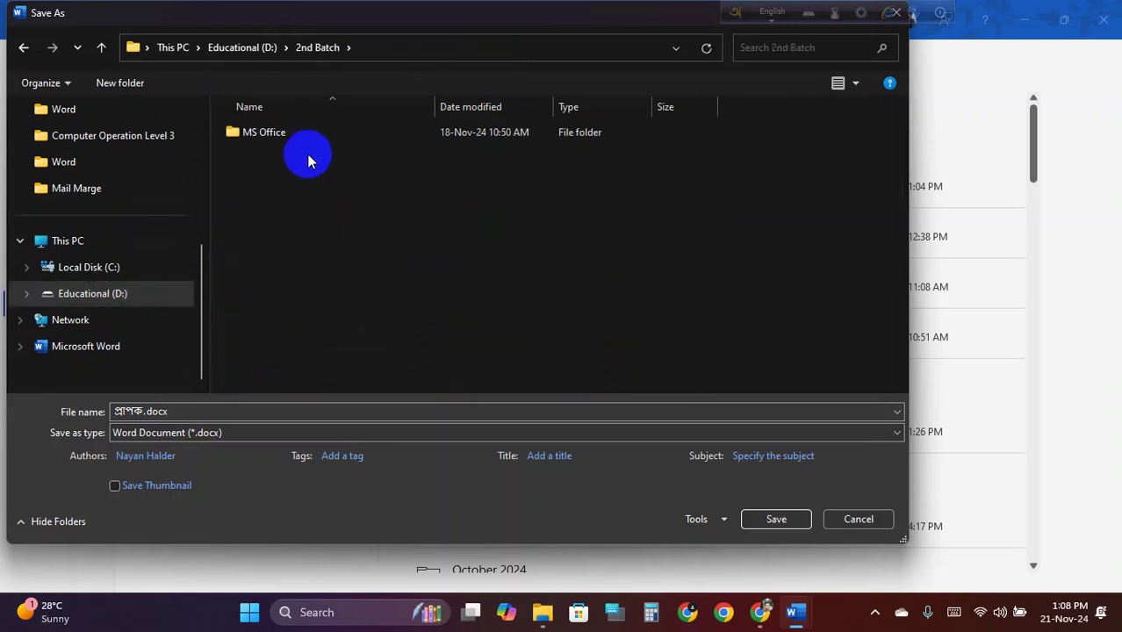
pyautogui.doubleClick(303, 133)
pyautogui.click(302, 133)
pyautogui.doubleClick(301, 134)
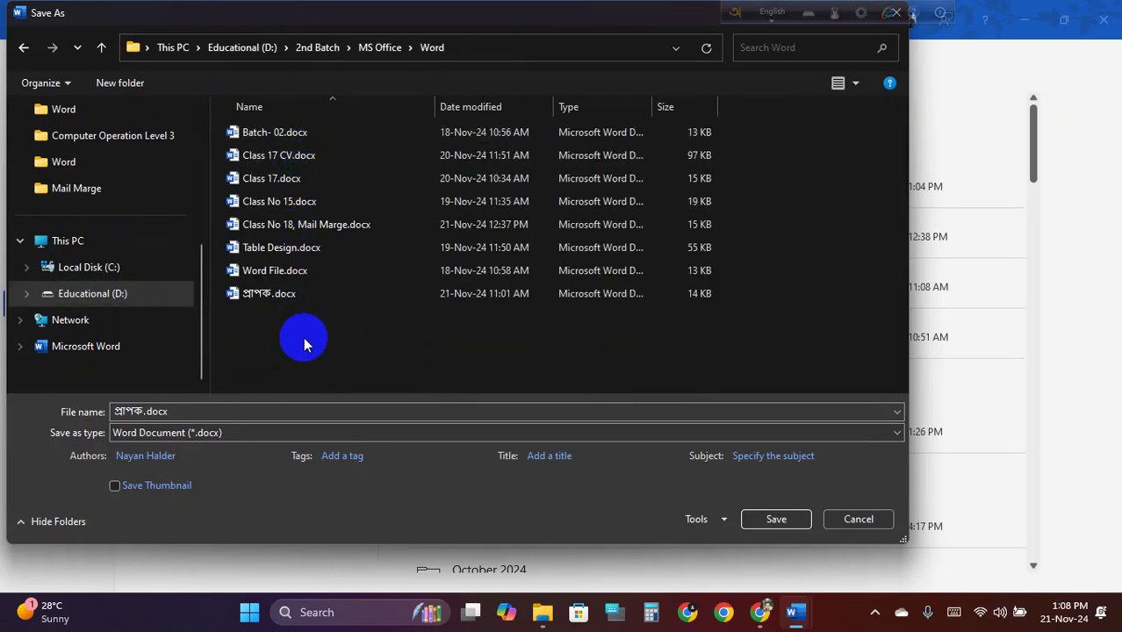
pyautogui.doubleClick(143, 407)
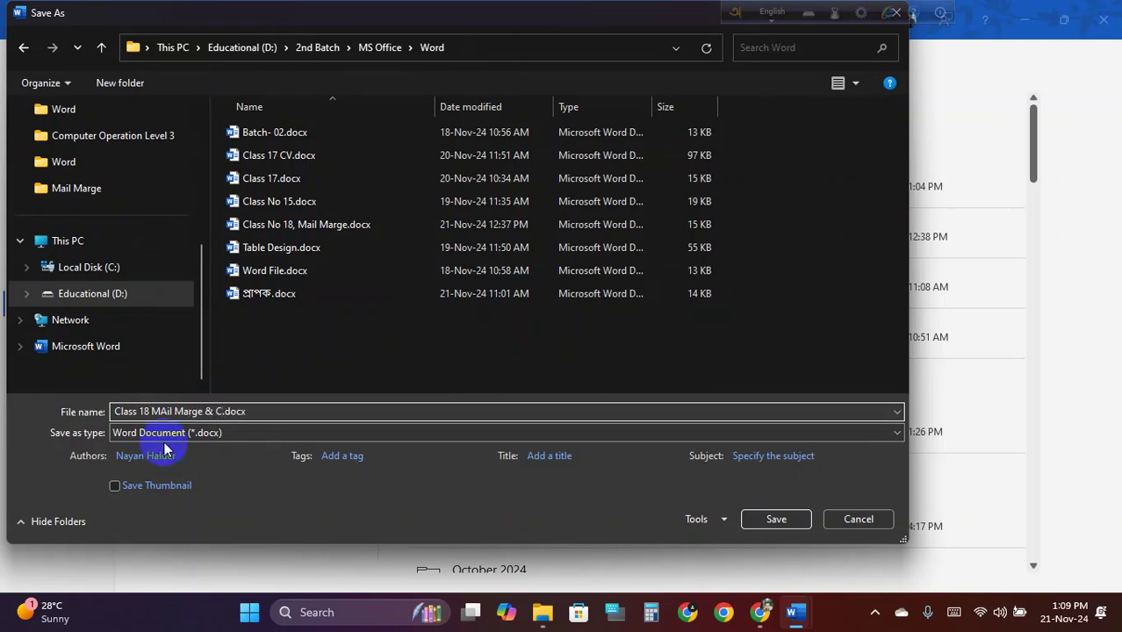
pyautogui.click(766, 520)
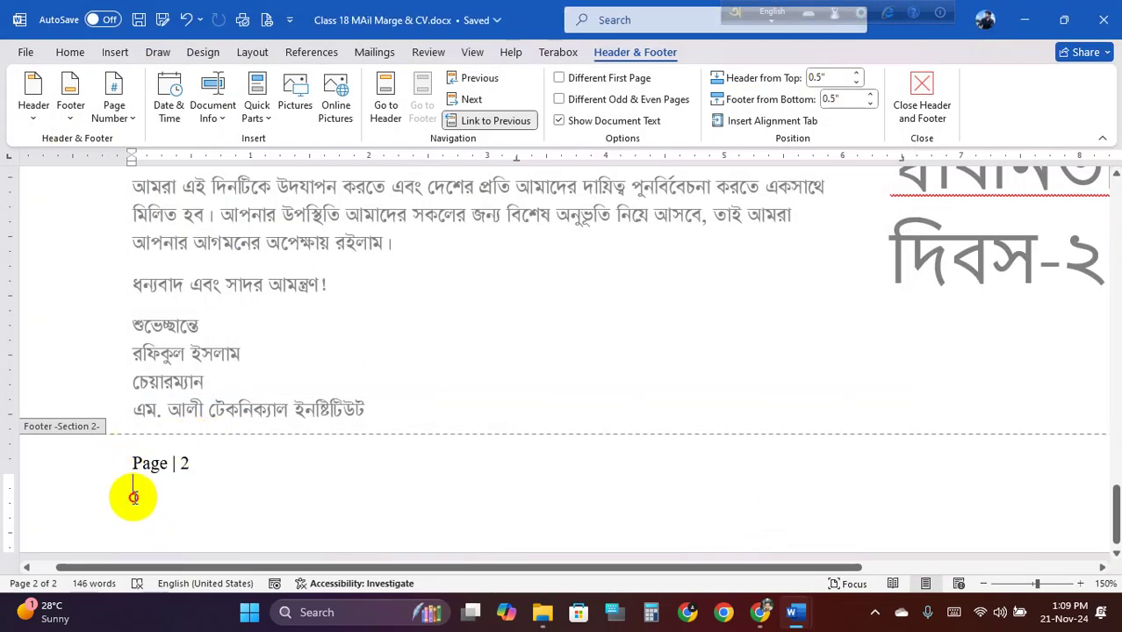
# Insert the document's file path below the page number and right-align it
pyautogui.click(215, 104)
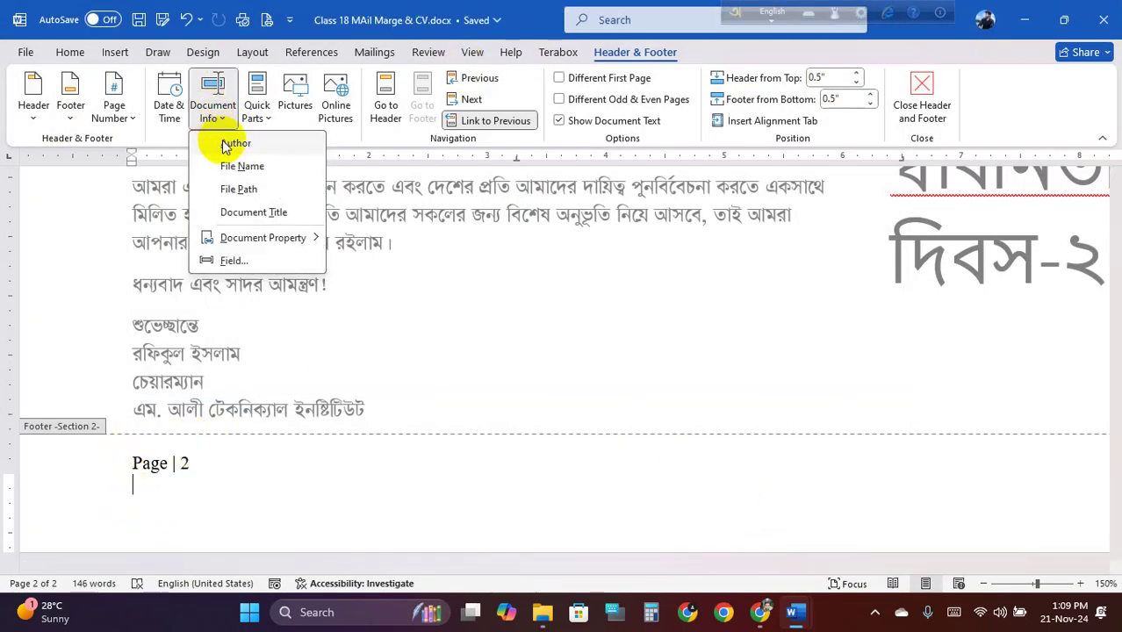
pyautogui.click(270, 189)
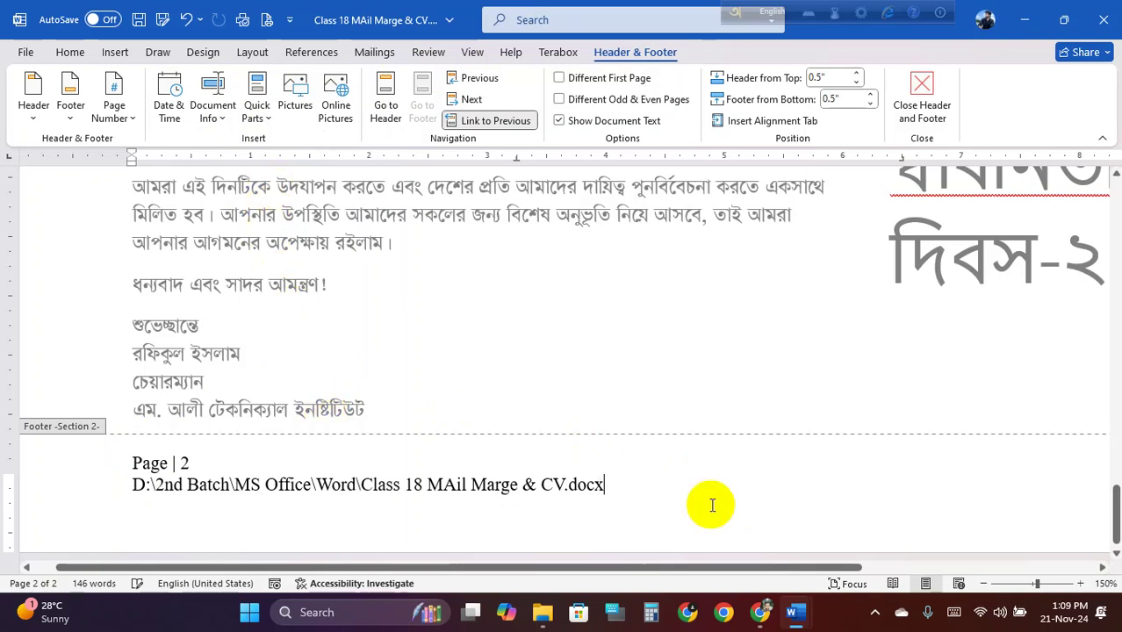
pyautogui.moveTo(615, 489); pyautogui.dragTo(146, 494)
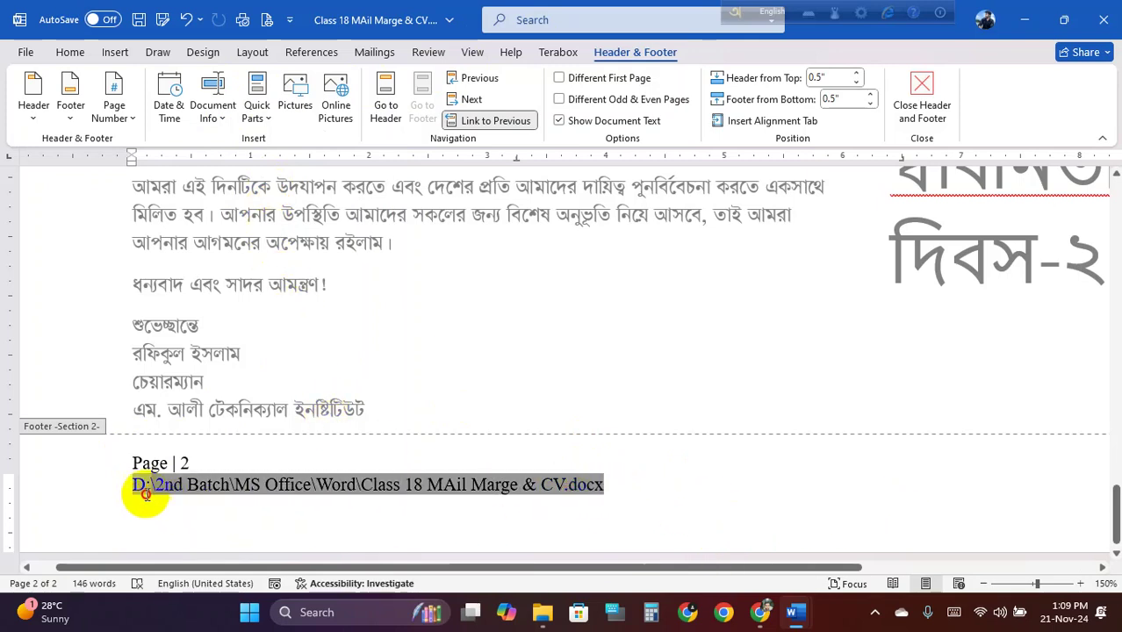
pyautogui.click(70, 52)
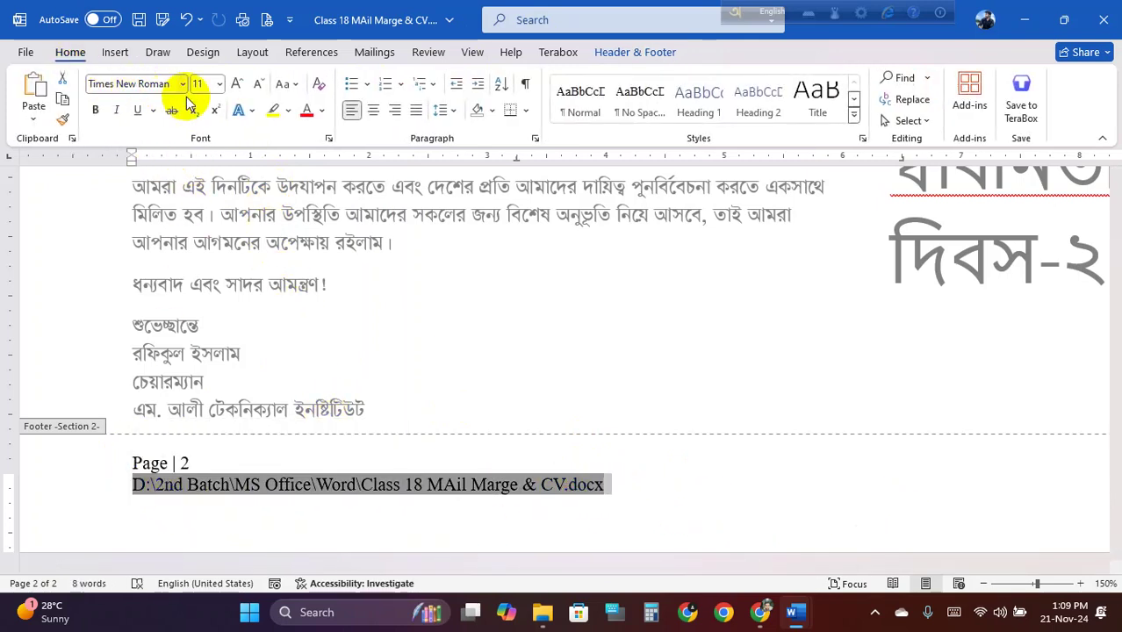
pyautogui.click(394, 110)
pyautogui.scroll(5, 575, 311)
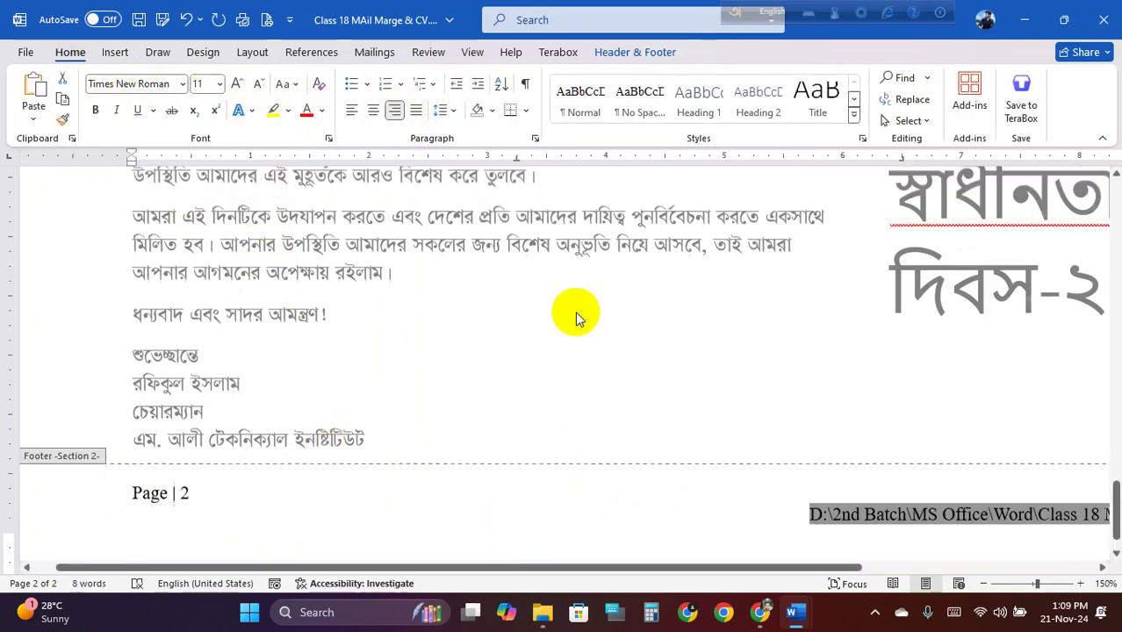
pyautogui.tripleClick(567, 305)
pyautogui.click(568, 306)
# Turn on Mailings Preview Results so the first recipient's name, district, mobile and e-mail appear
pyautogui.keyDown('ctrl'); pyautogui.scroll(-7, 545, 308); pyautogui.keyUp('ctrl')
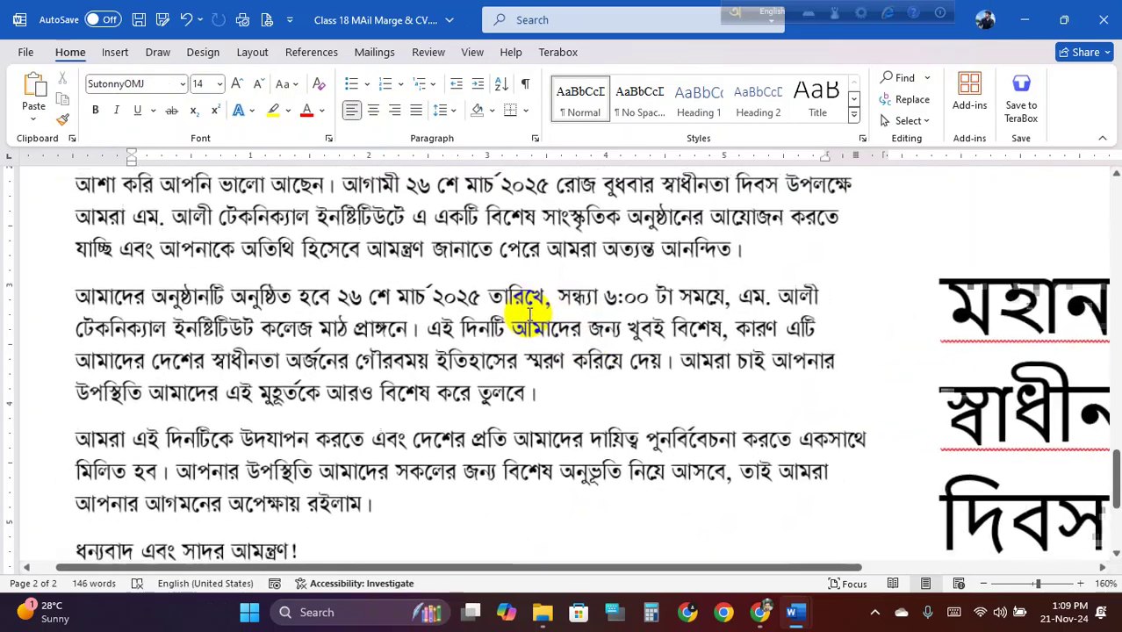
pyautogui.scroll(6, 531, 312)
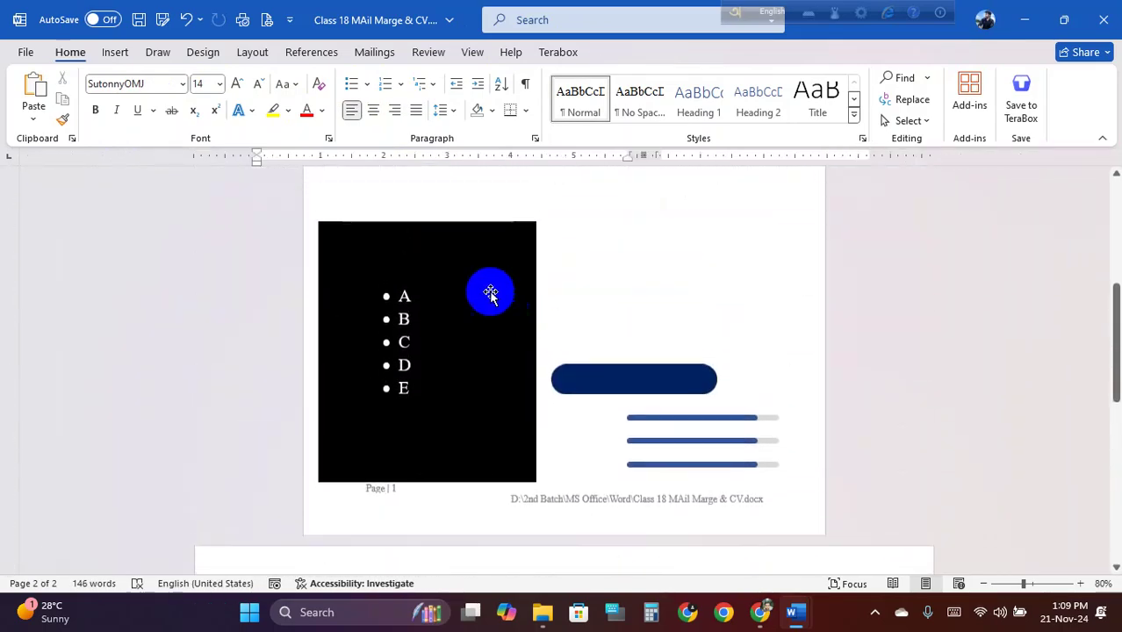
pyautogui.scroll(-2, 491, 294)
pyautogui.scroll(-5, 526, 328)
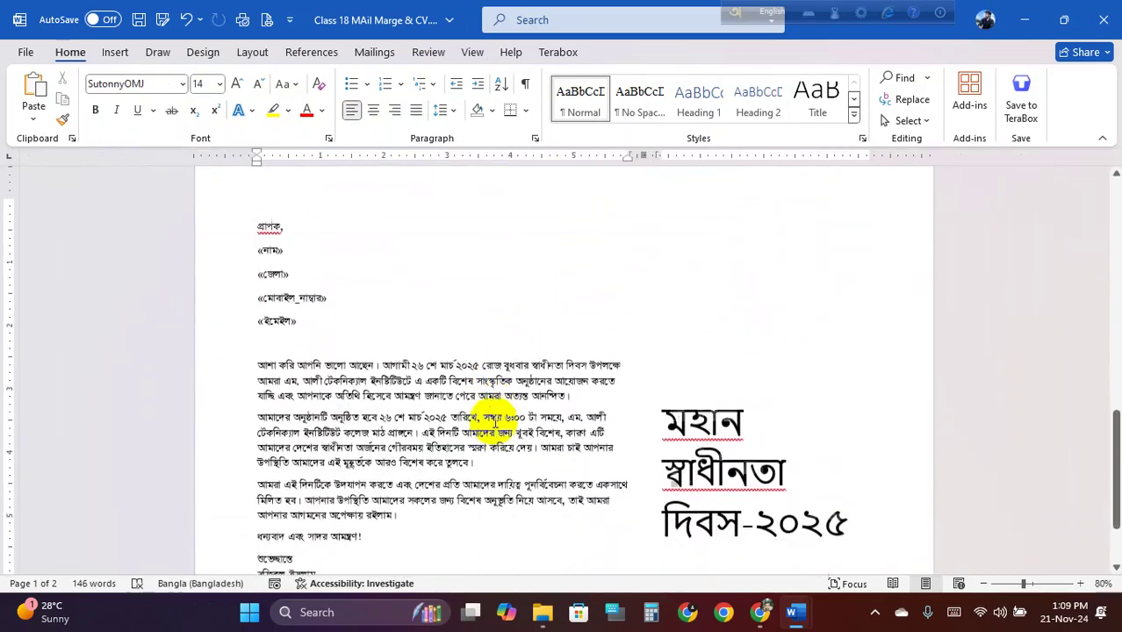
pyautogui.keyDown('ctrl'); pyautogui.scroll(1, 470, 431); pyautogui.keyUp('ctrl')
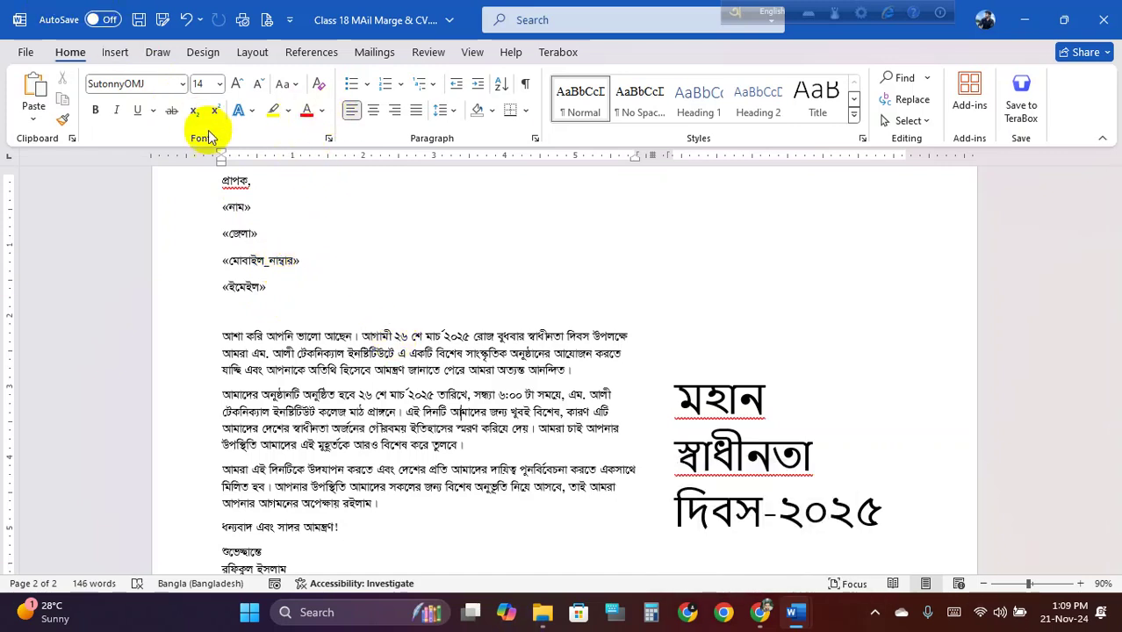
pyautogui.click(374, 51)
pyautogui.click(625, 105)
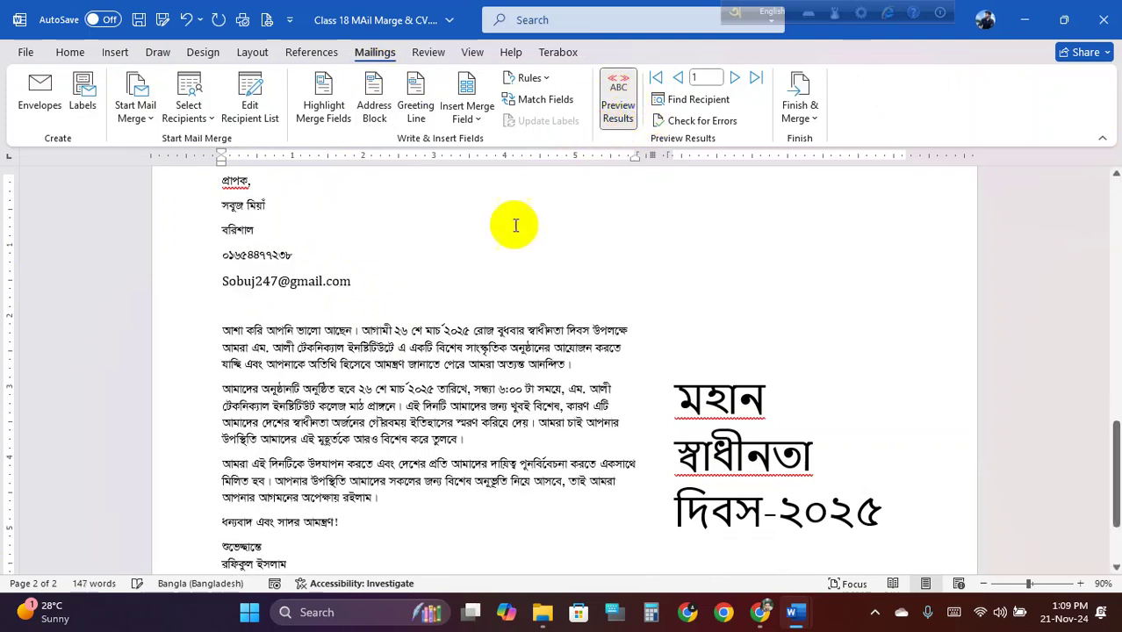
# Preview the second recipient's letter, checking the name and phone number fields
pyautogui.click(384, 364)
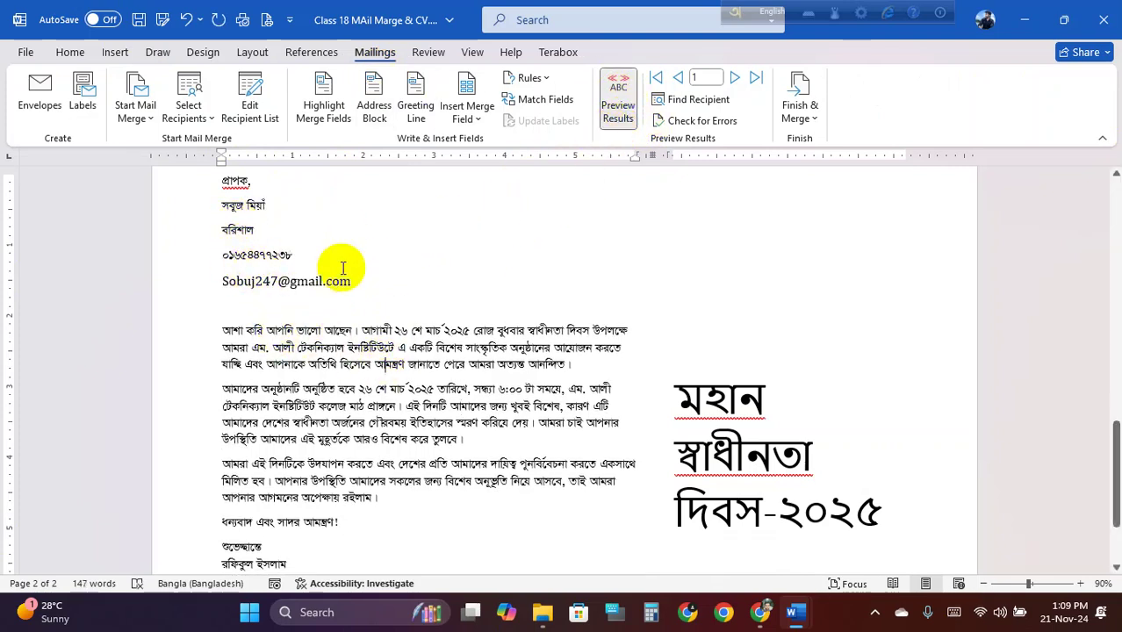
pyautogui.scroll(1, 352, 290)
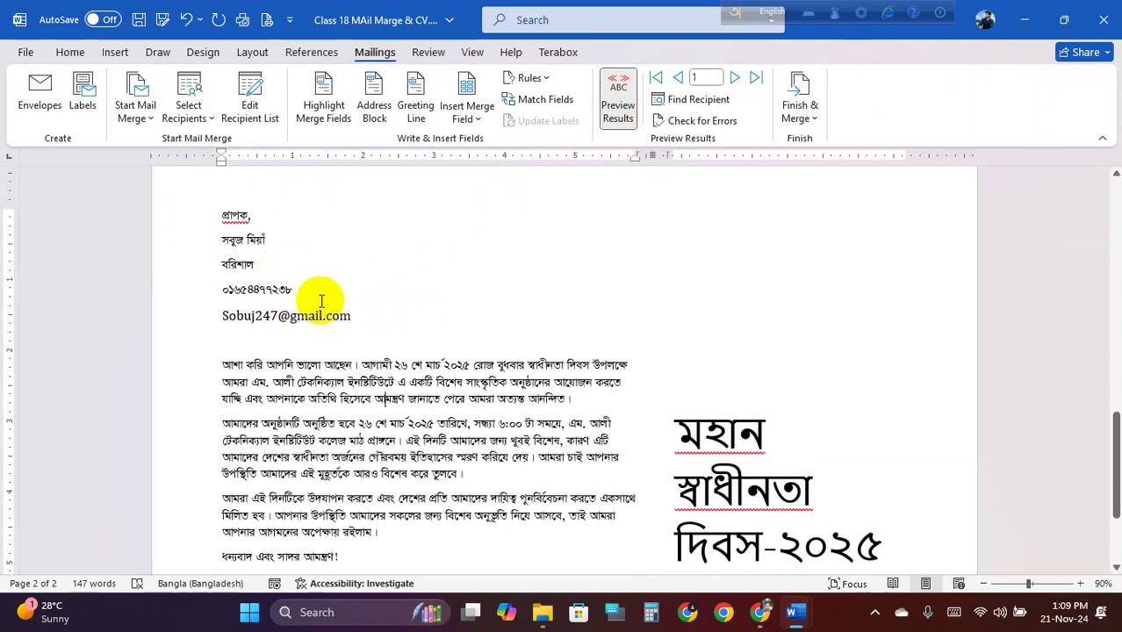
pyautogui.scroll(1, 325, 304)
pyautogui.click(736, 78)
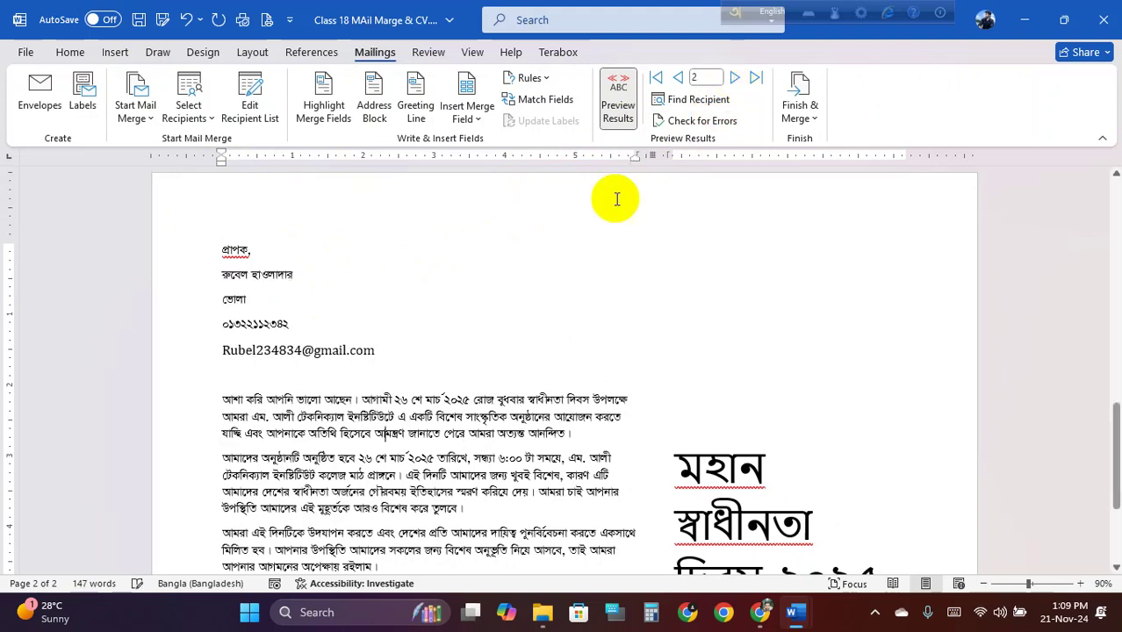
pyautogui.click(263, 276)
pyautogui.click(274, 324)
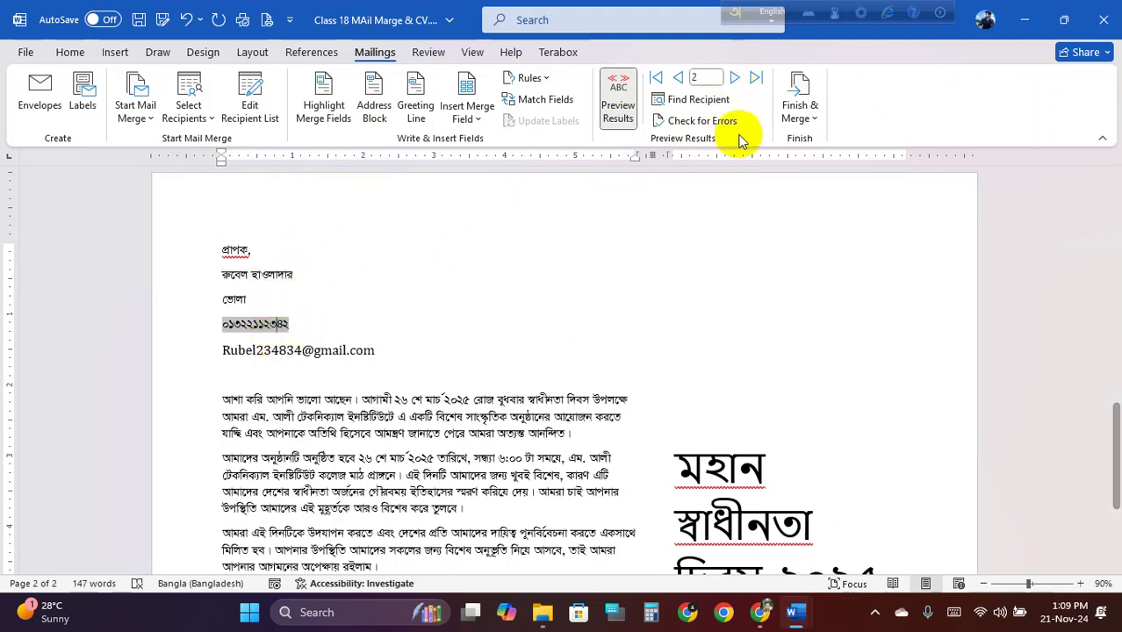
# Preview the third recipient's letter, then go back to the first record and open File
pyautogui.click(736, 78)
pyautogui.click(281, 349)
pyautogui.click(360, 356)
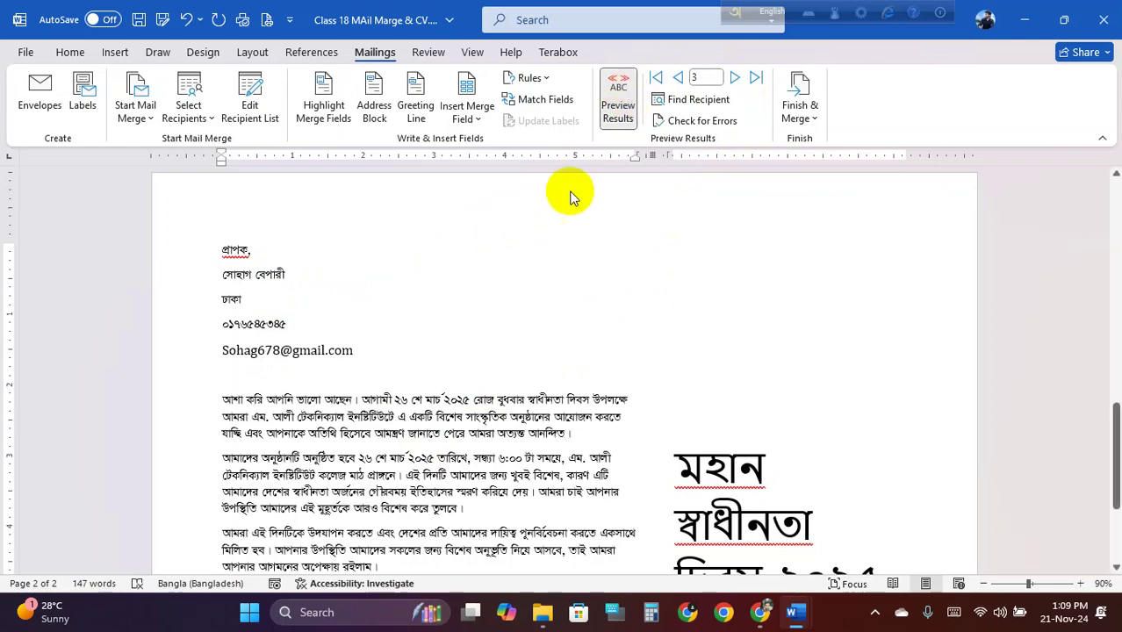
pyautogui.click(657, 78)
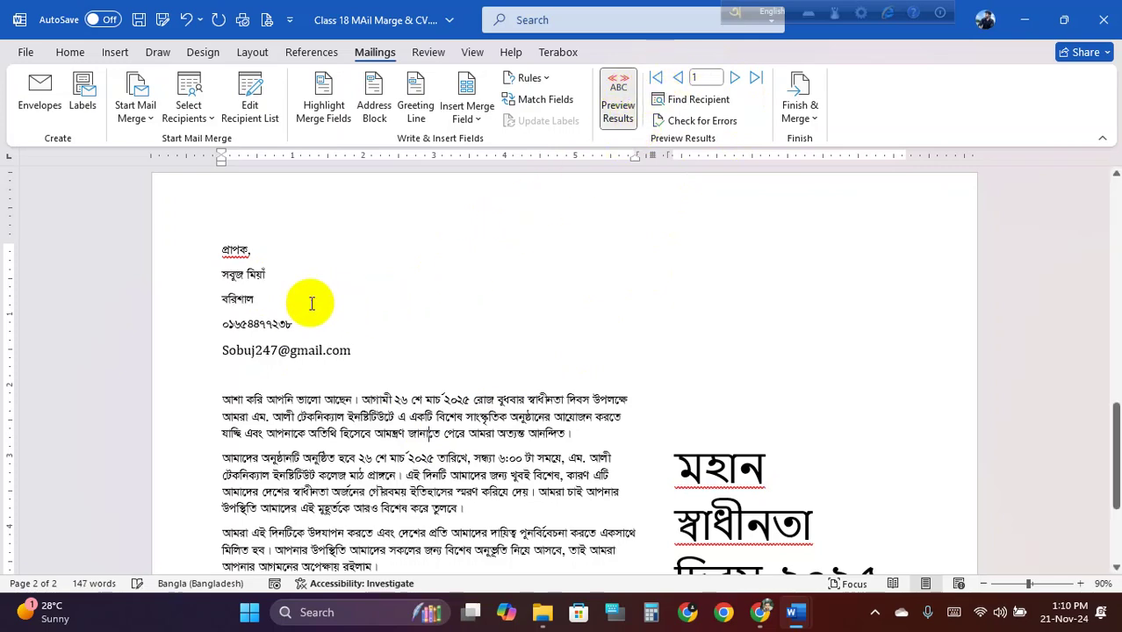
pyautogui.click(23, 52)
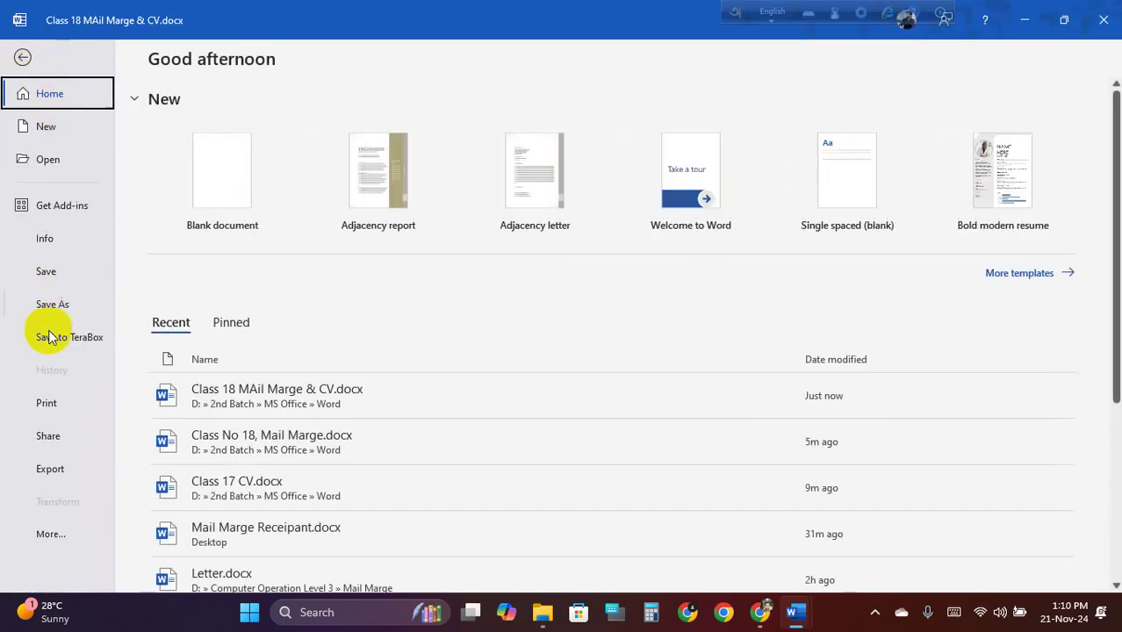
# Publish only page 2 as the PDF 'Class 18 MAil Marge 1.pdf' in the Word folder
pyautogui.click(55, 307)
pyautogui.click(208, 445)
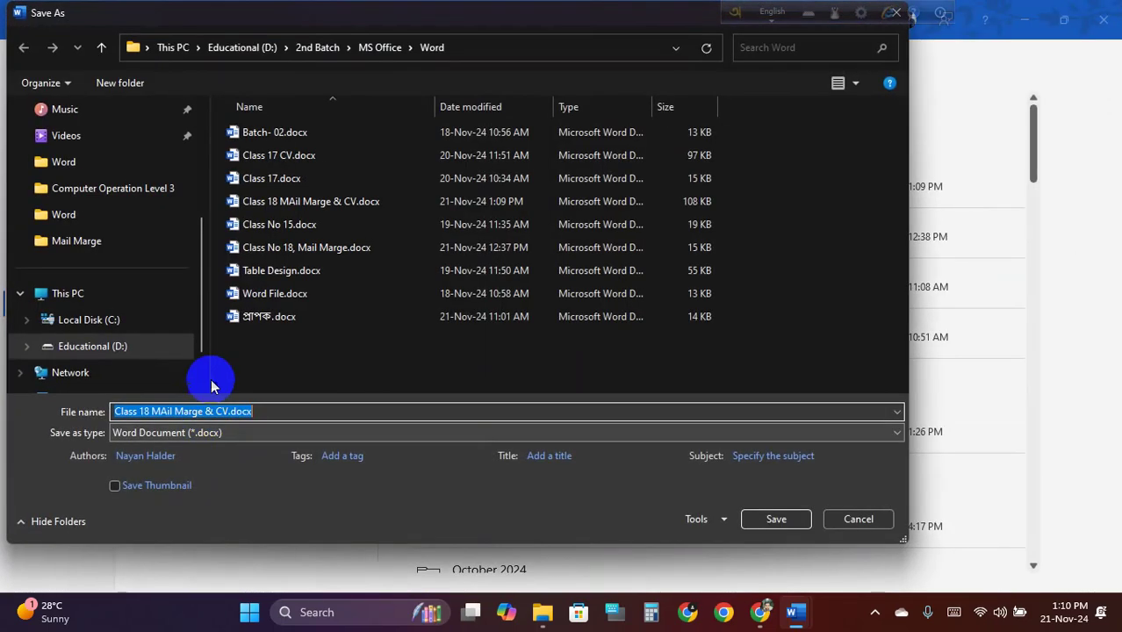
pyautogui.click(225, 432)
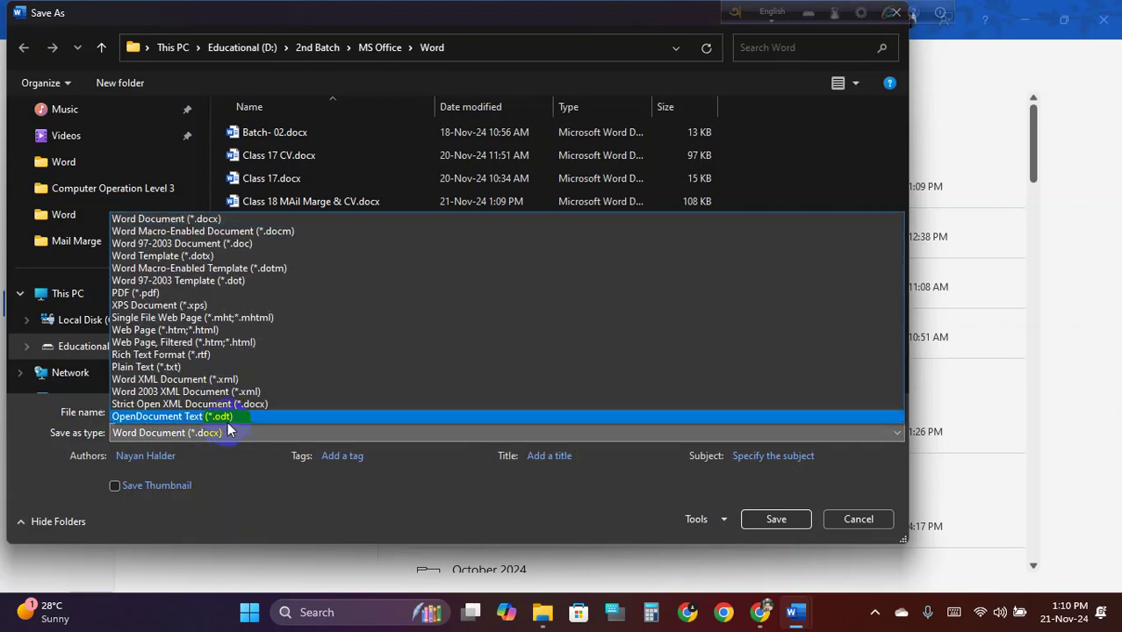
pyautogui.click(184, 296)
pyautogui.click(413, 488)
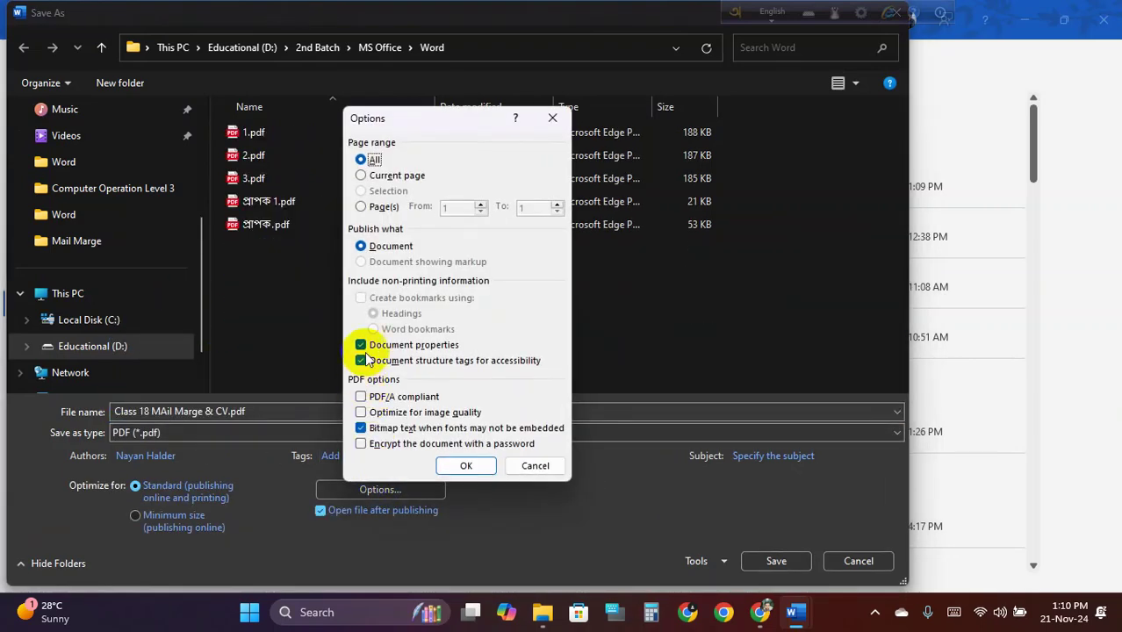
pyautogui.click(386, 206)
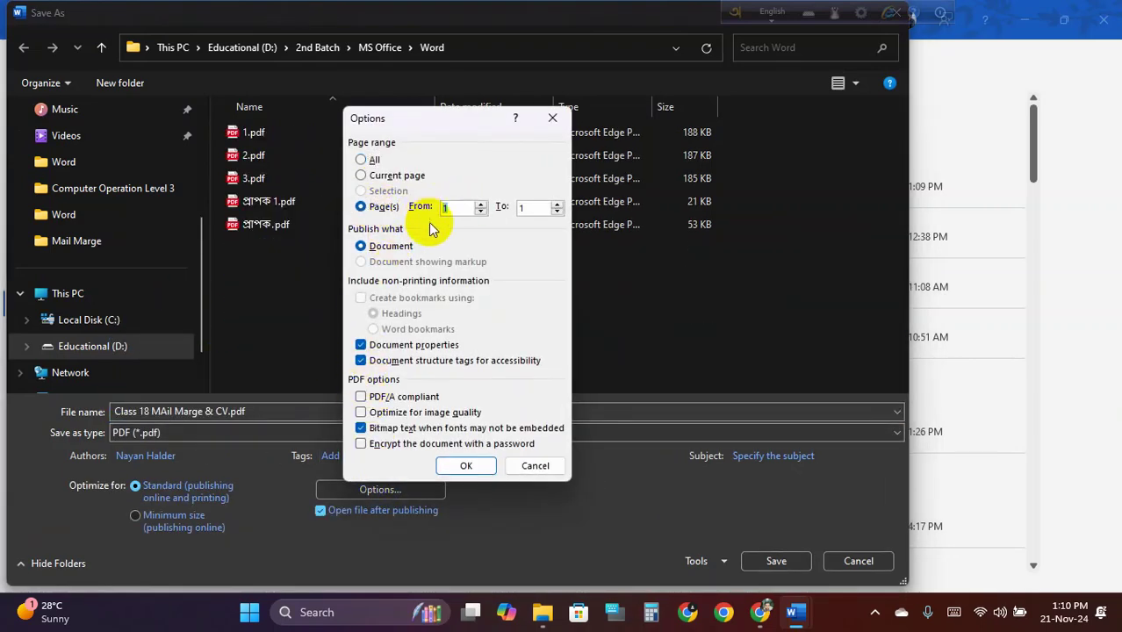
pyautogui.write('2')
pyautogui.click(456, 470)
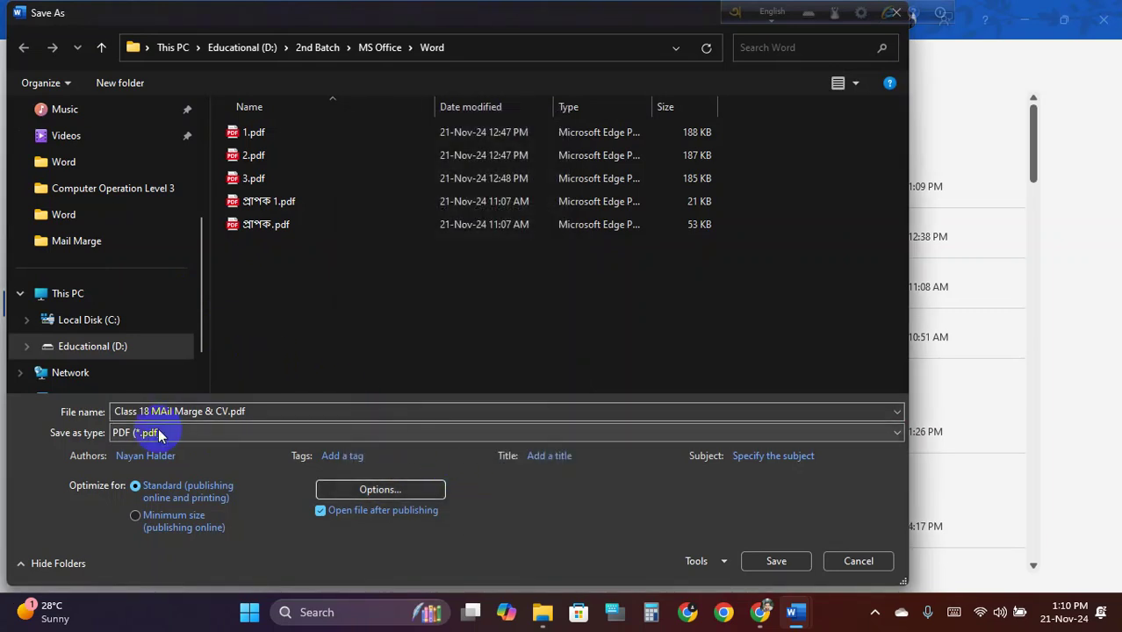
pyautogui.click(224, 409)
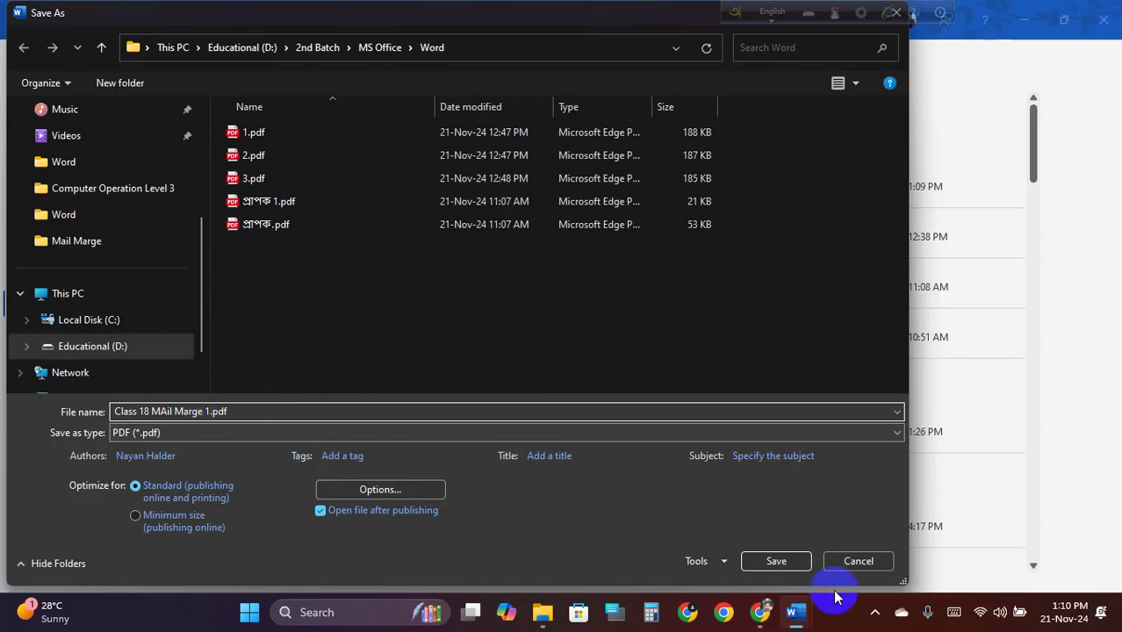
pyautogui.click(778, 562)
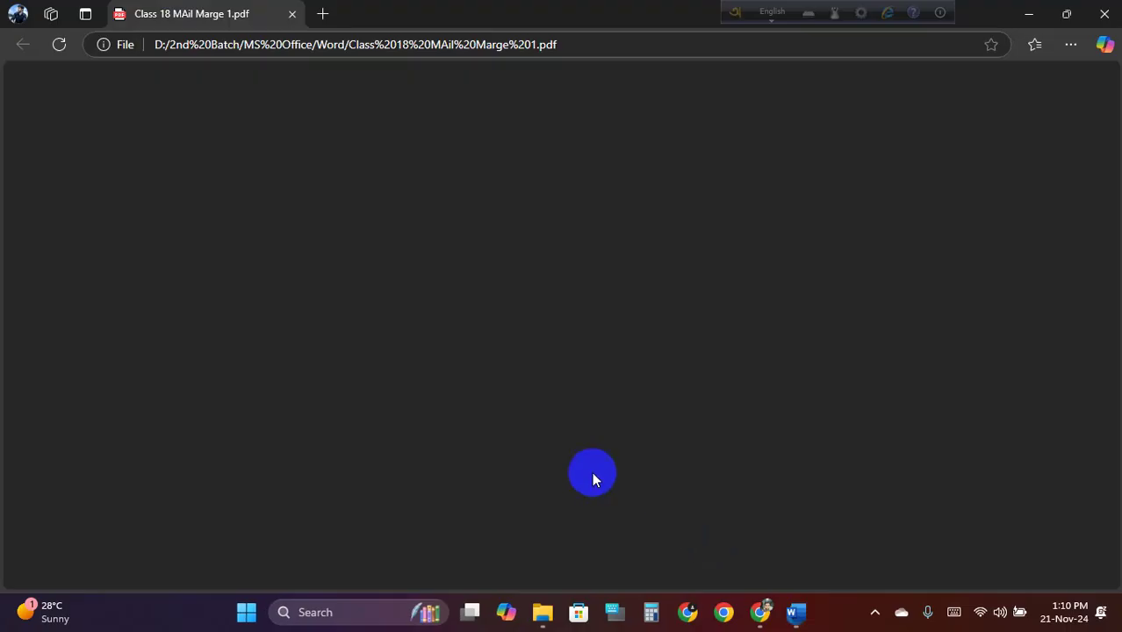
# Zoom in to inspect the one-page PDF letter in Edge, then return to Word
pyautogui.scroll(-4, 514, 369)
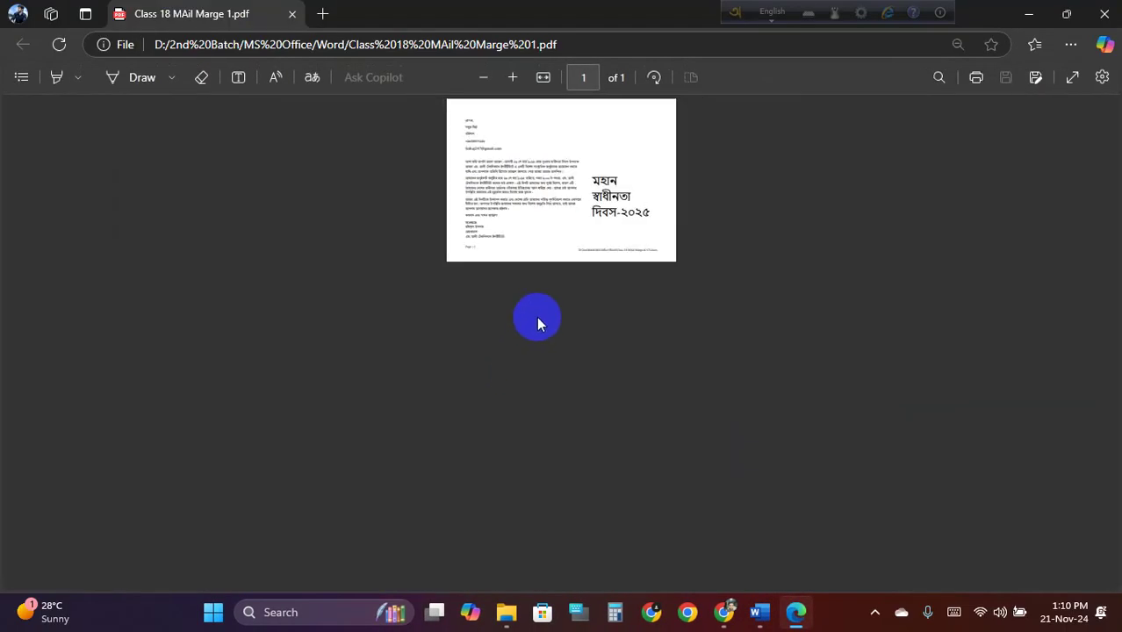
pyautogui.scroll(1, 538, 318)
pyautogui.scroll(2, 556, 308)
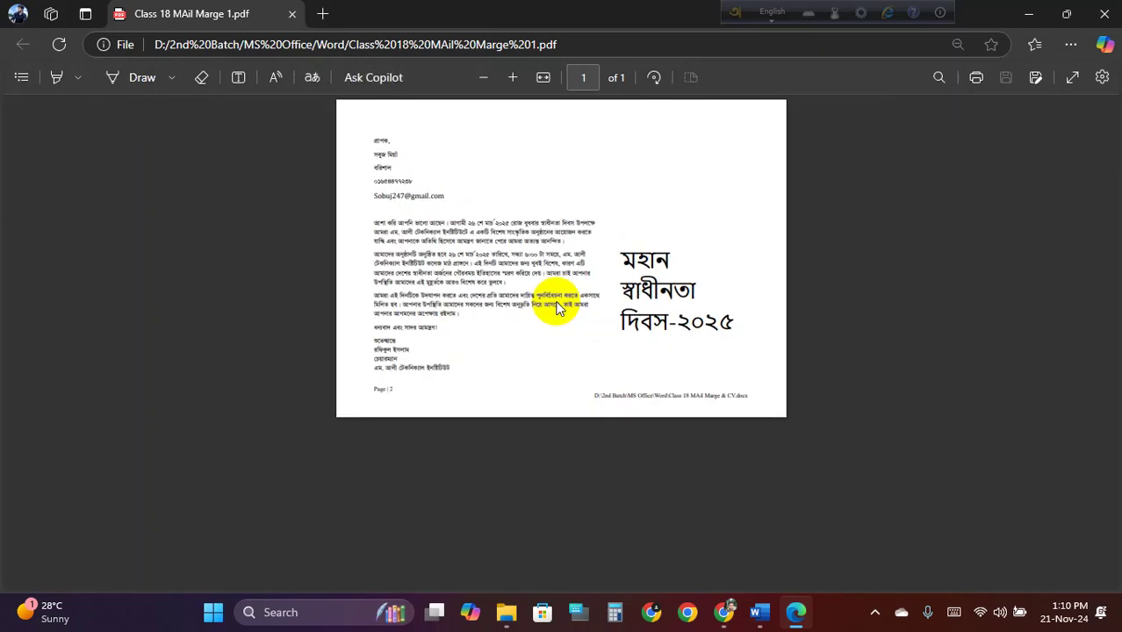
pyautogui.scroll(1, 556, 309)
pyautogui.scroll(-2, 530, 279)
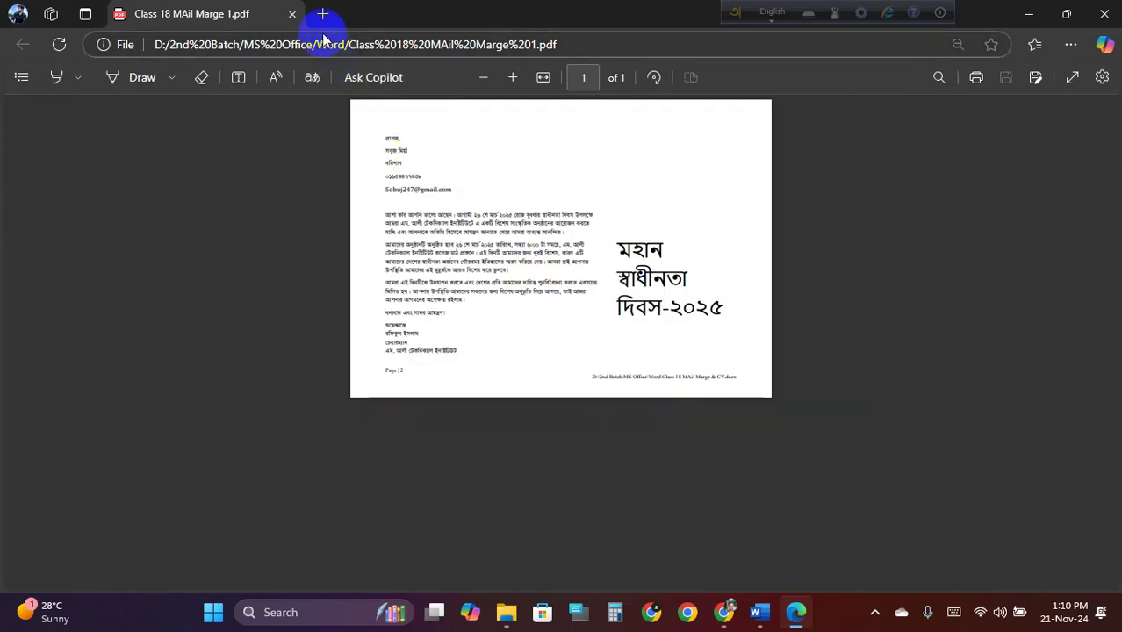
pyautogui.hotkey('alt', 'Tab')
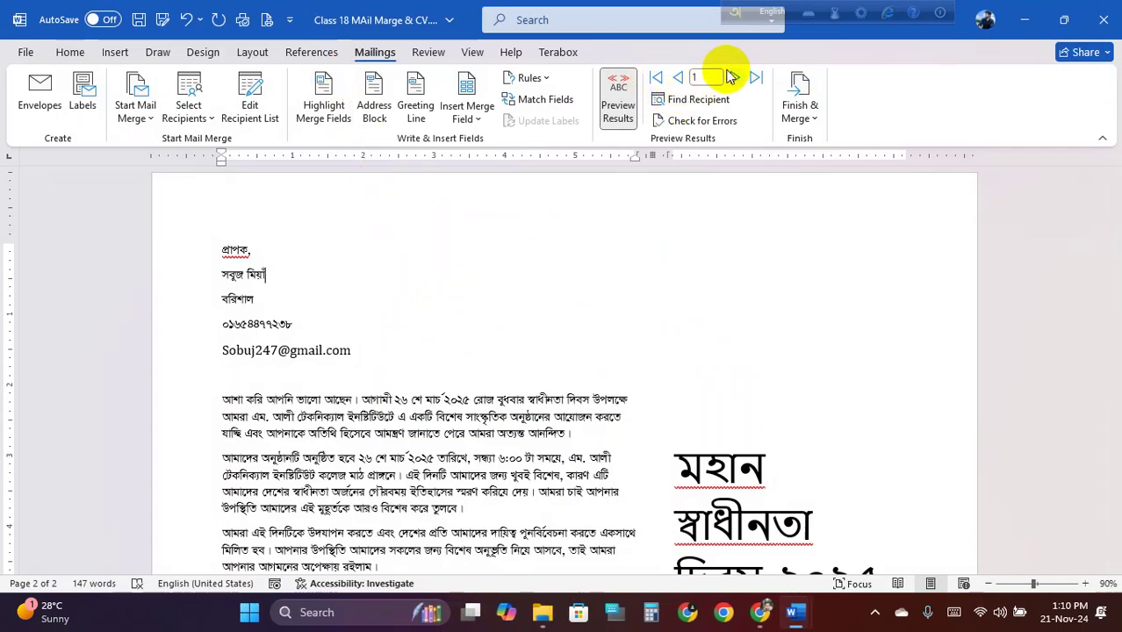
# Advance to the second recipient and set up a PDF save limited to pages 2 to 2
pyautogui.click(734, 78)
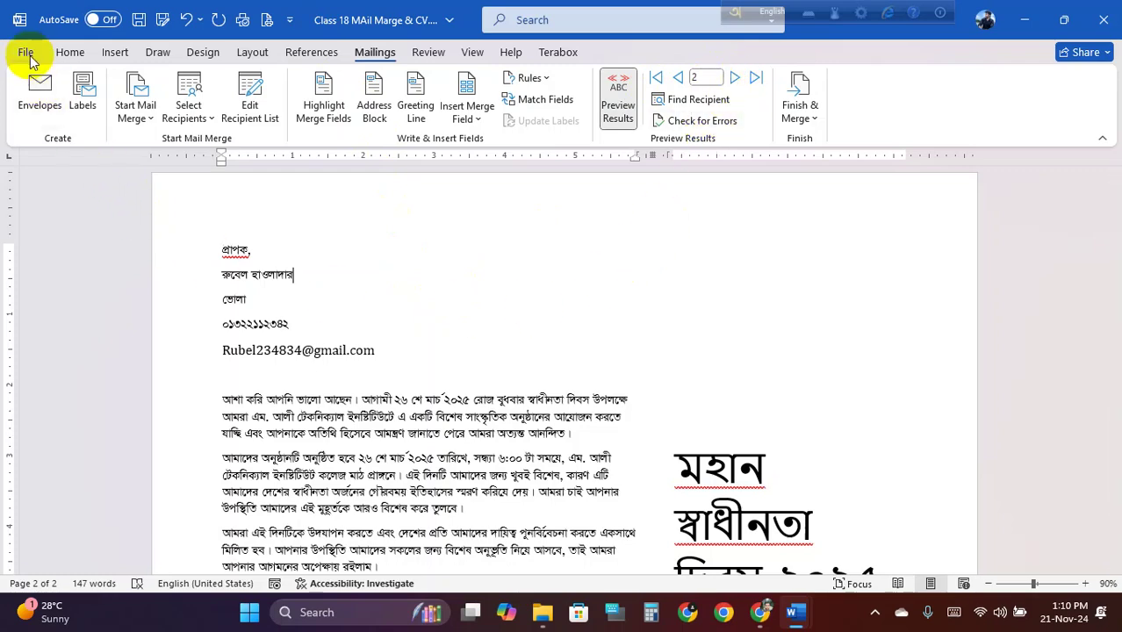
pyautogui.click(26, 52)
pyautogui.click(53, 304)
pyautogui.click(197, 442)
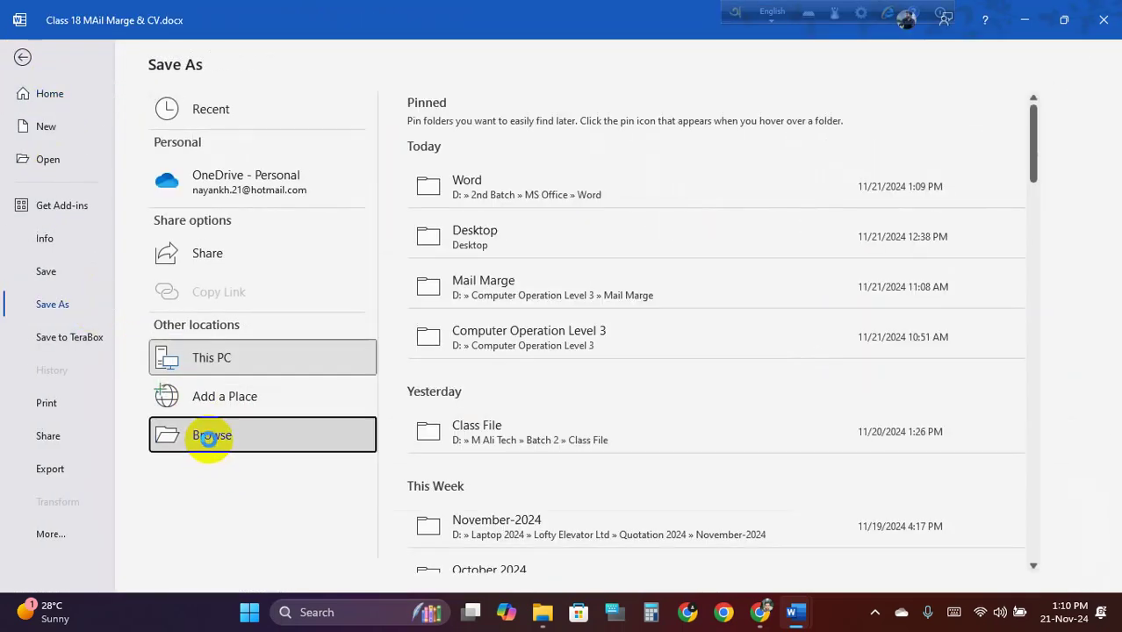
pyautogui.click(278, 437)
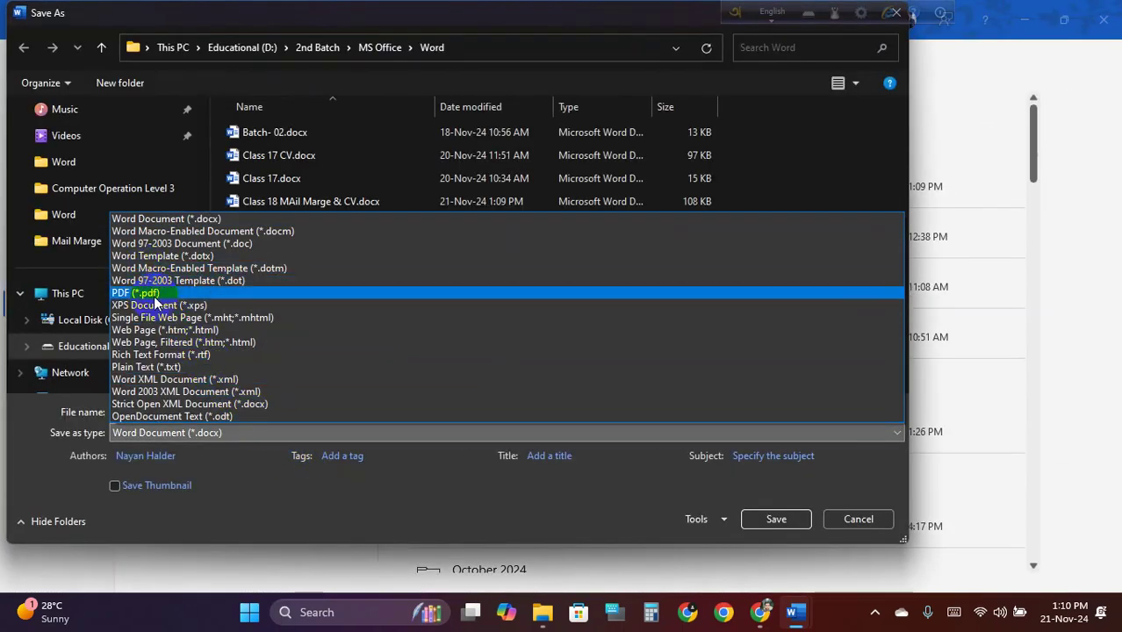
pyautogui.click(161, 292)
pyautogui.click(398, 496)
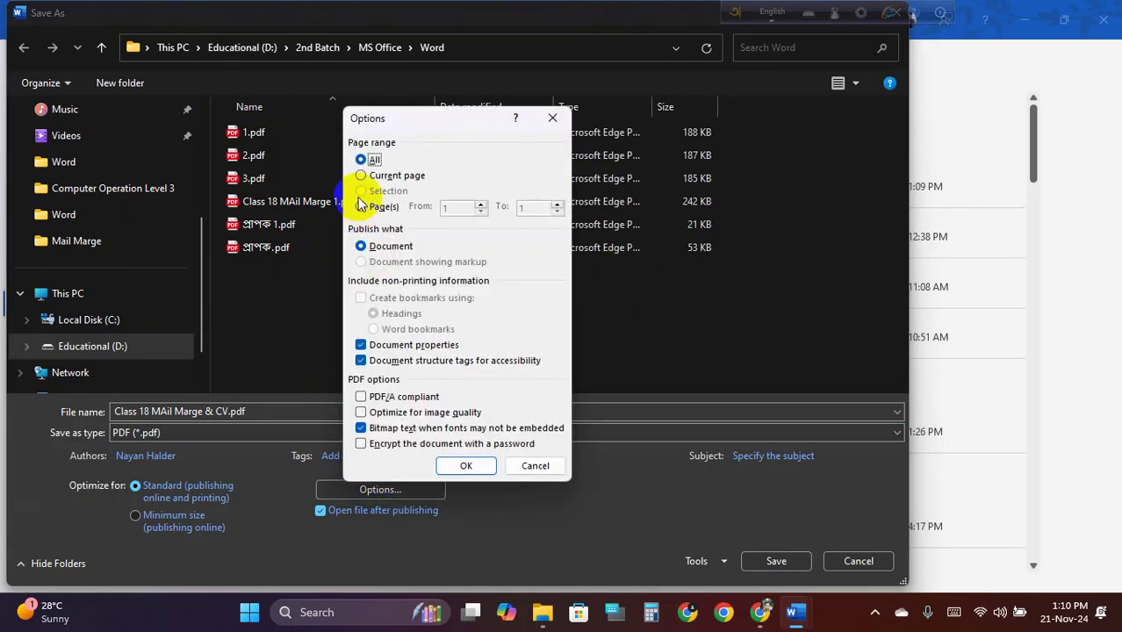
pyautogui.click(362, 206)
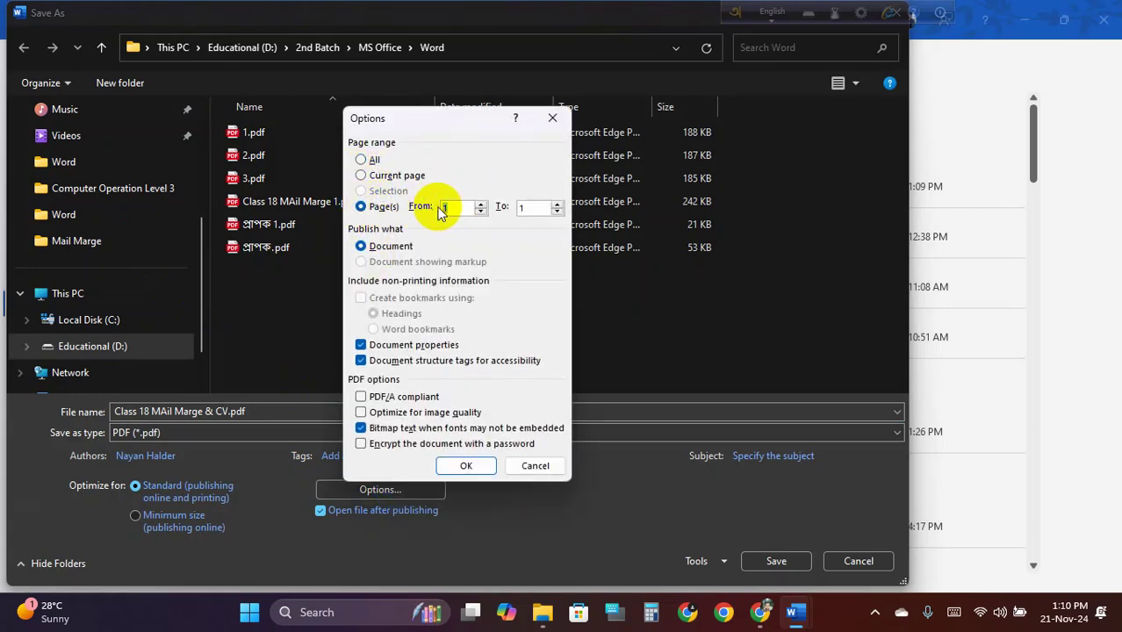
pyautogui.write('2')
pyautogui.doubleClick(526, 207)
pyautogui.write('2')
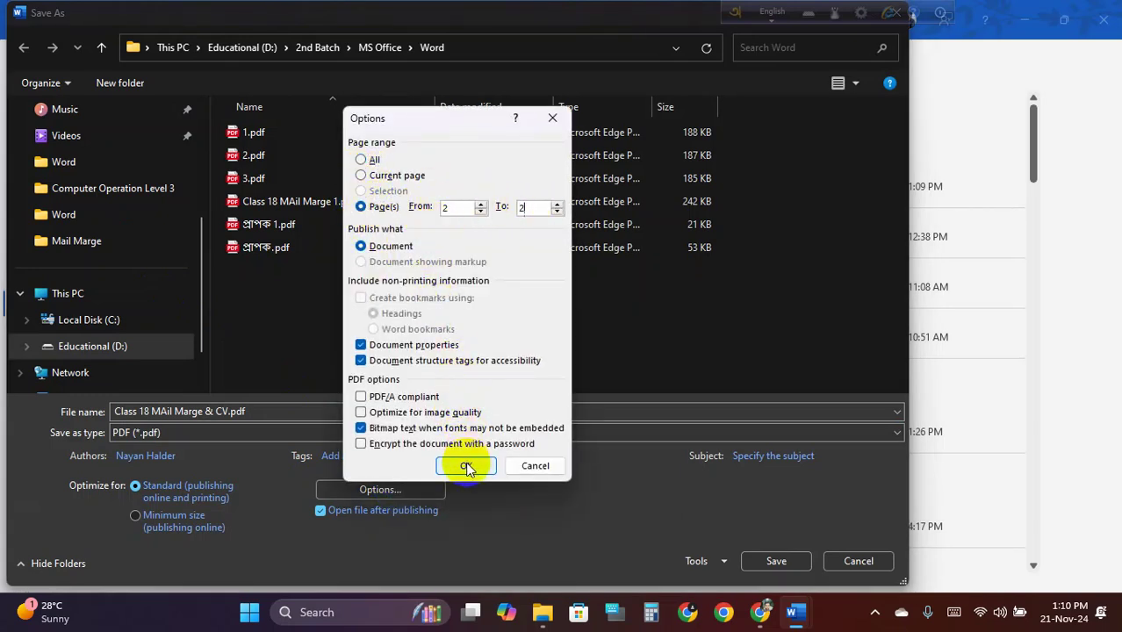
pyautogui.click(467, 468)
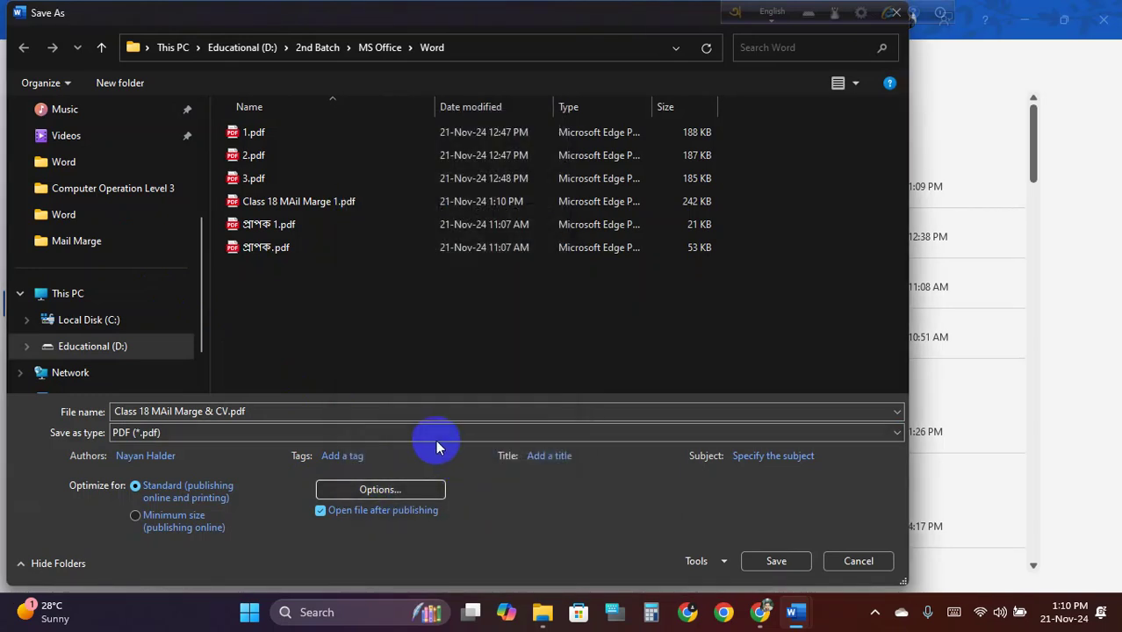
# Name the PDF 'Class 18 MAil Marge 2.pdf', publish it, and scroll through the result
pyautogui.doubleClick(227, 409)
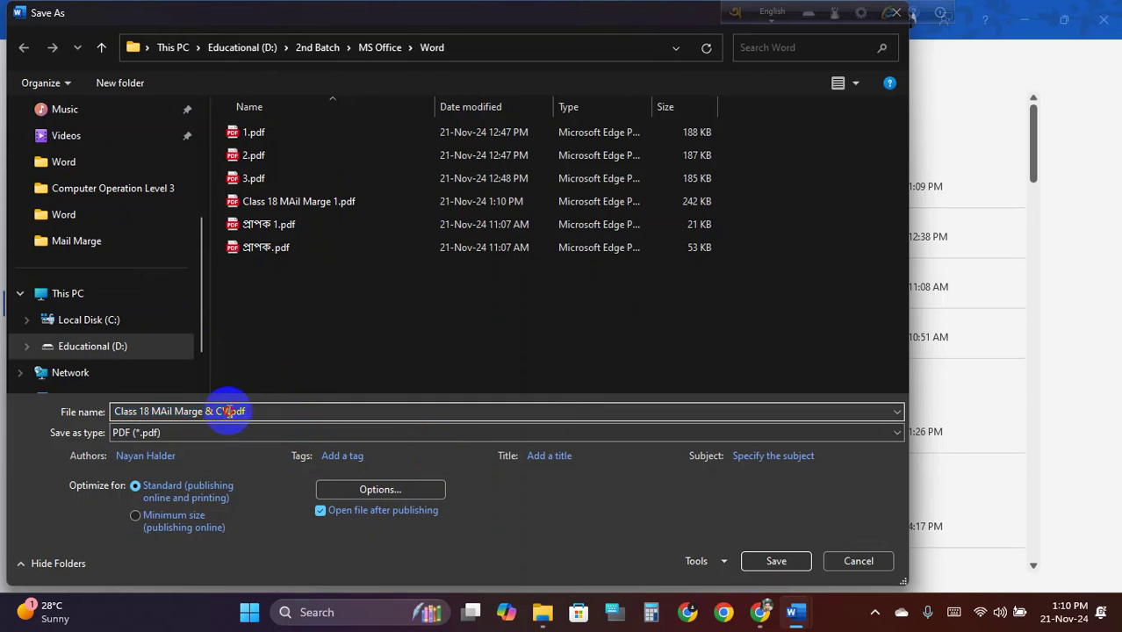
pyautogui.write('2')
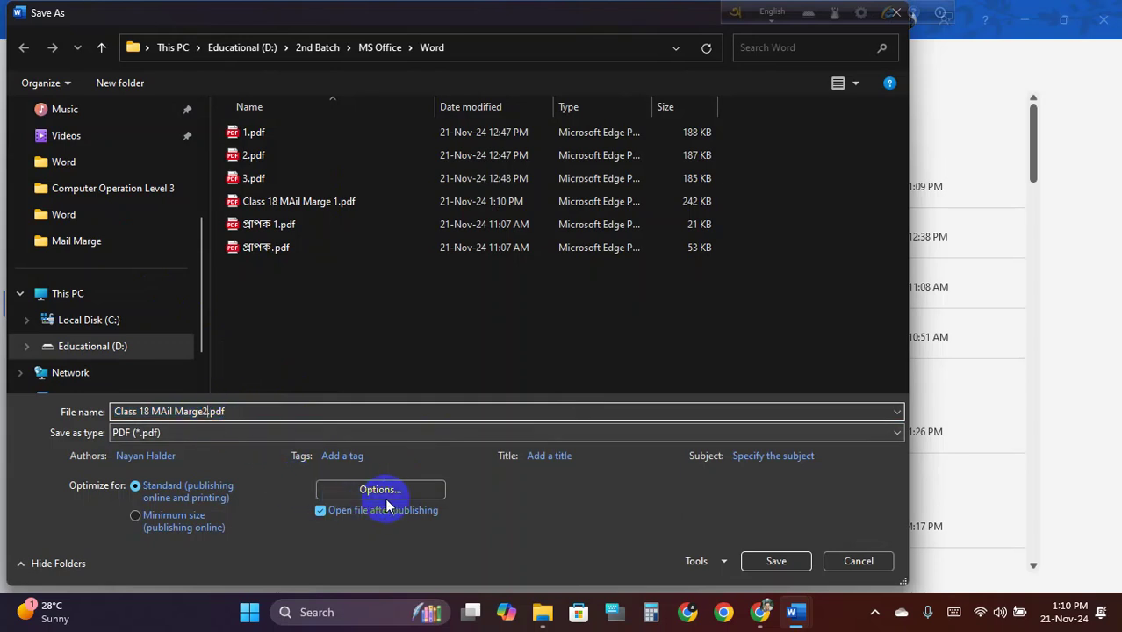
pyautogui.click(206, 411)
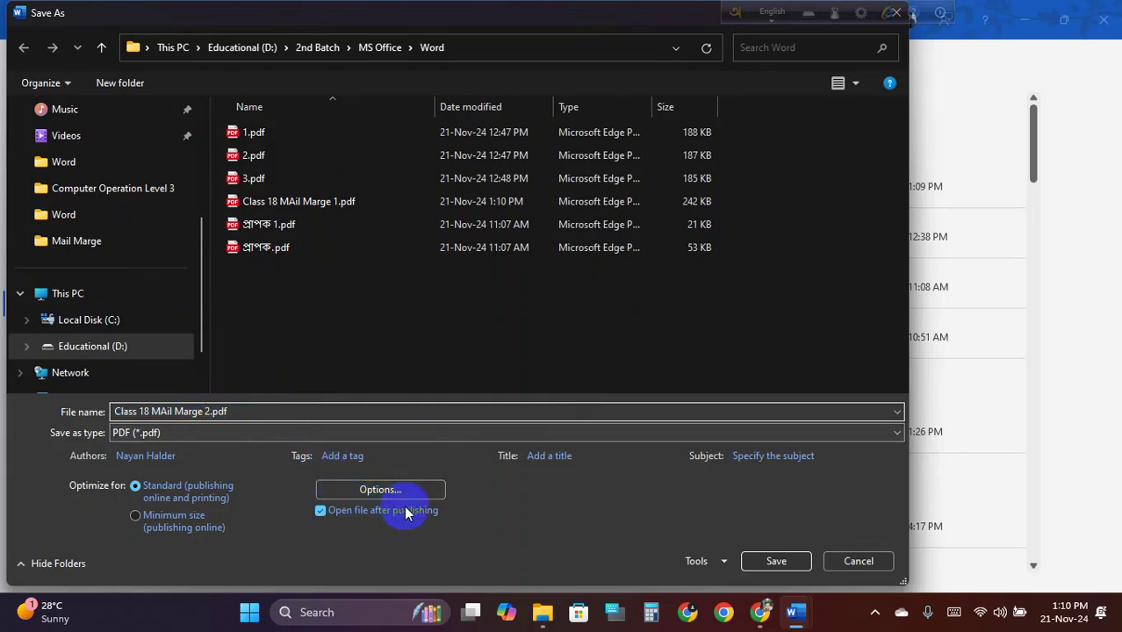
pyautogui.click(777, 562)
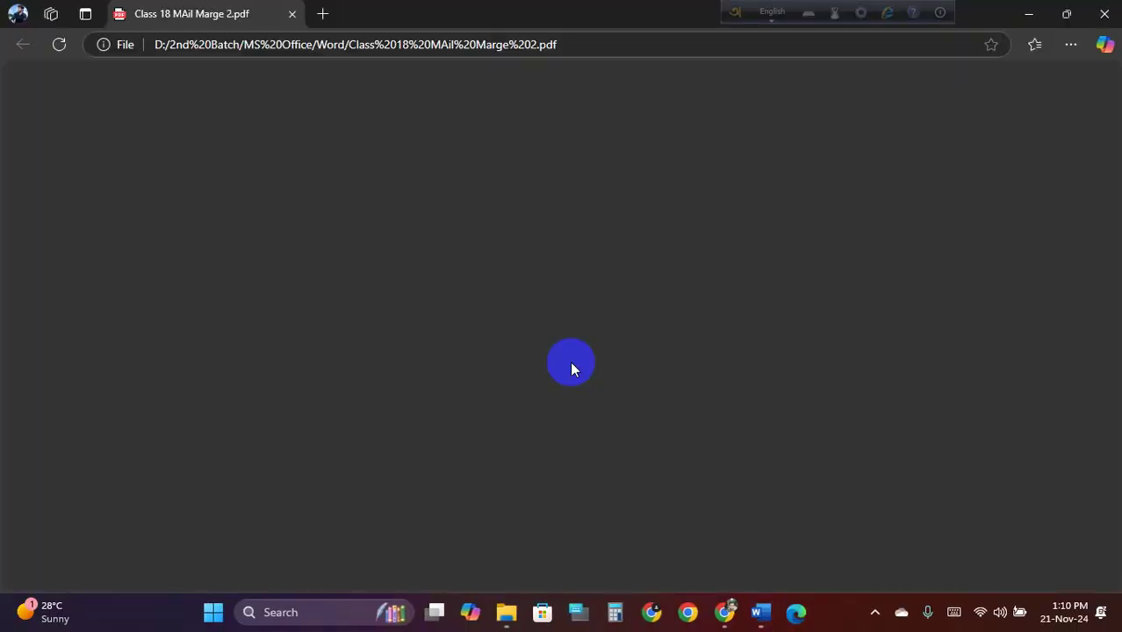
pyautogui.scroll(-2, 536, 325)
pyautogui.scroll(2, 543, 316)
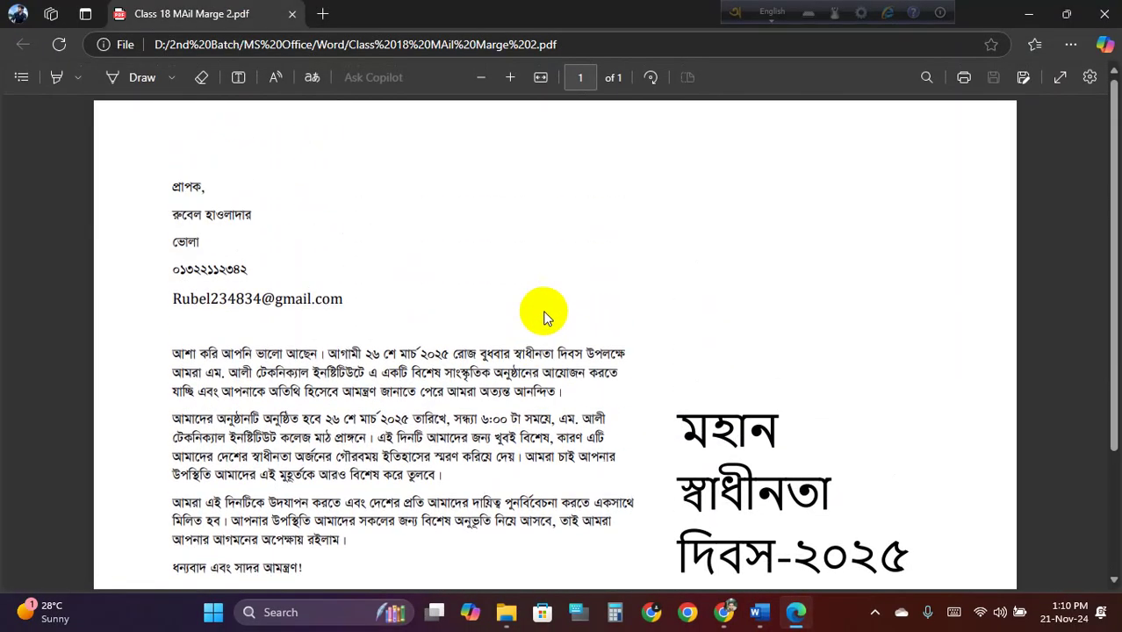
pyautogui.scroll(-2, 545, 319)
pyautogui.scroll(2, 363, 164)
# Close the PDF and preview the third recipient's letter (record 3)
pyautogui.click(293, 13)
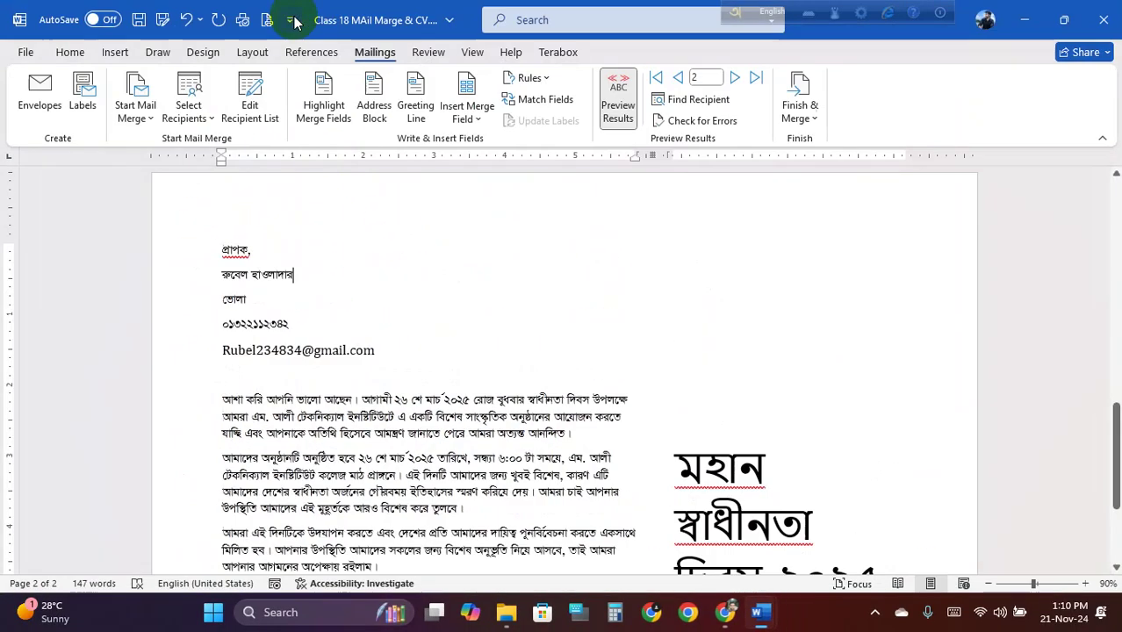
pyautogui.click(734, 79)
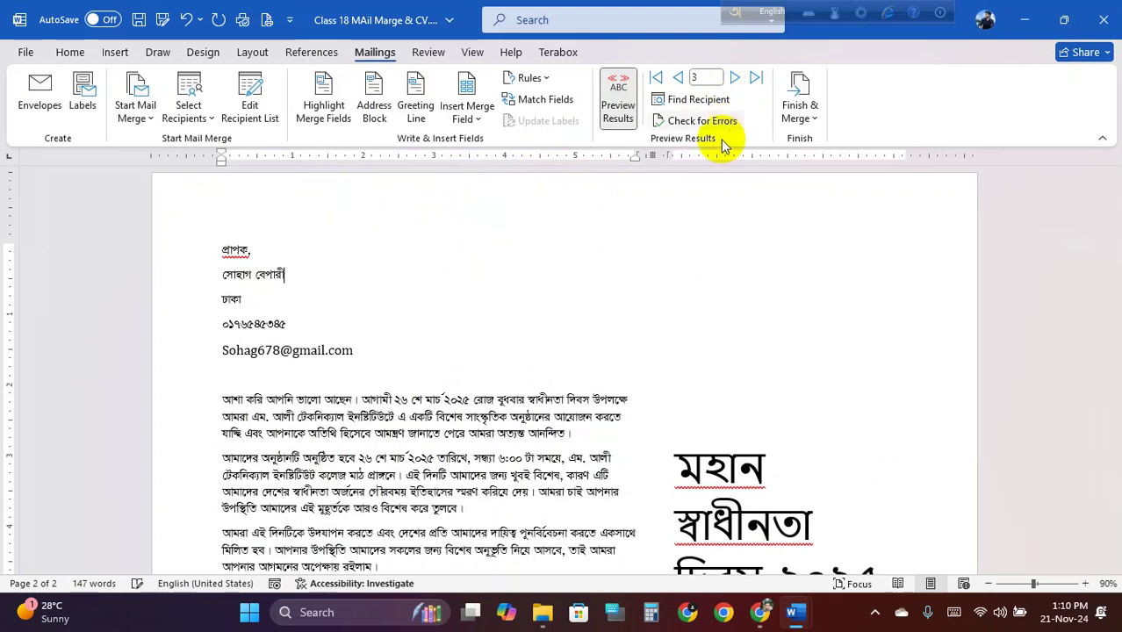
pyautogui.scroll(3, 379, 332)
pyautogui.scroll(-1, 376, 333)
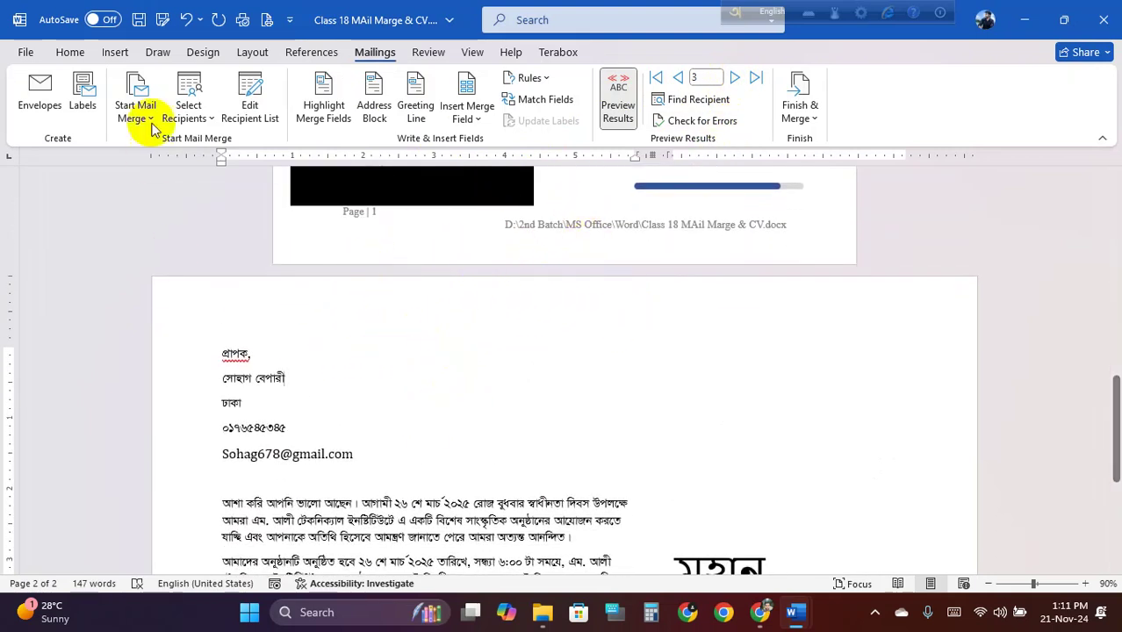
# Start a Save As copy and set the file format to PDF
pyautogui.click(25, 52)
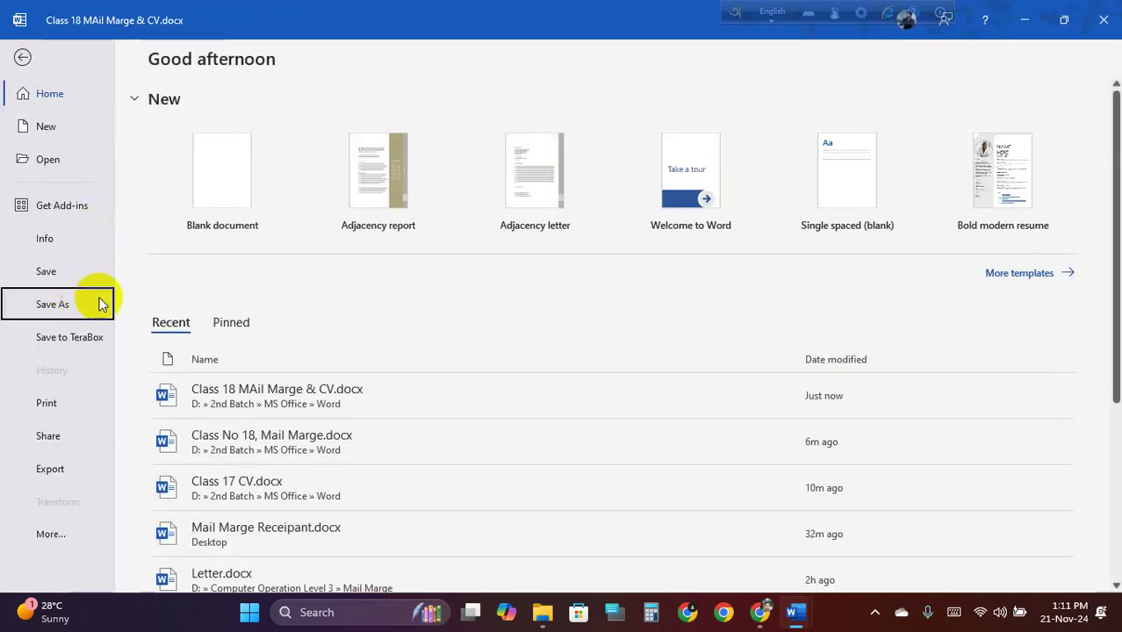
pyautogui.click(99, 304)
pyautogui.click(292, 434)
pyautogui.click(295, 433)
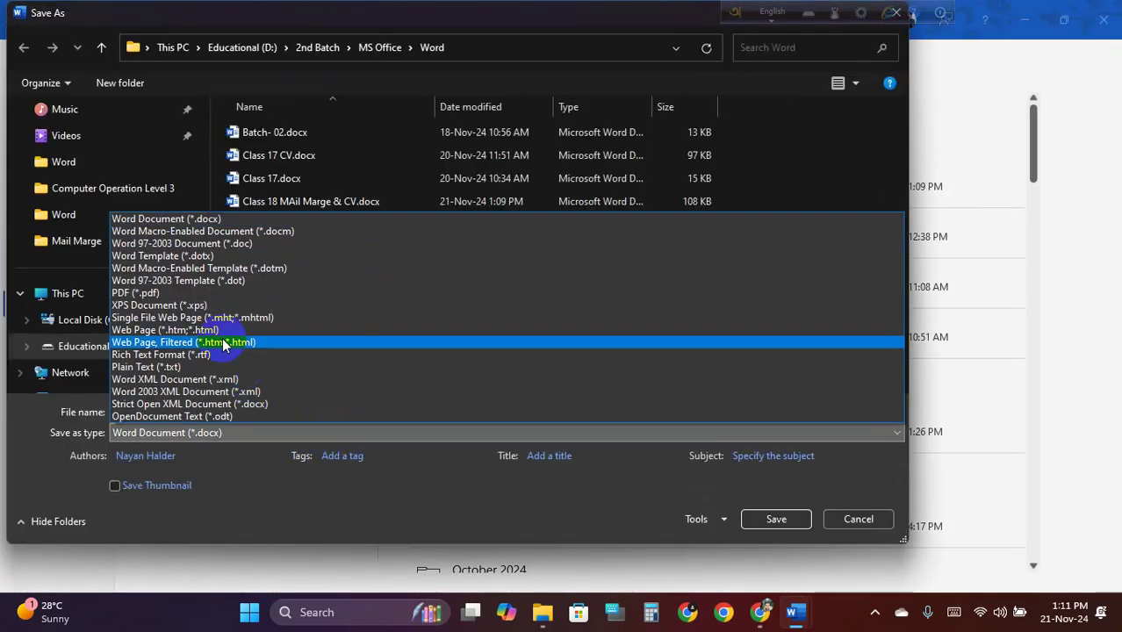
pyautogui.click(180, 282)
pyautogui.click(270, 435)
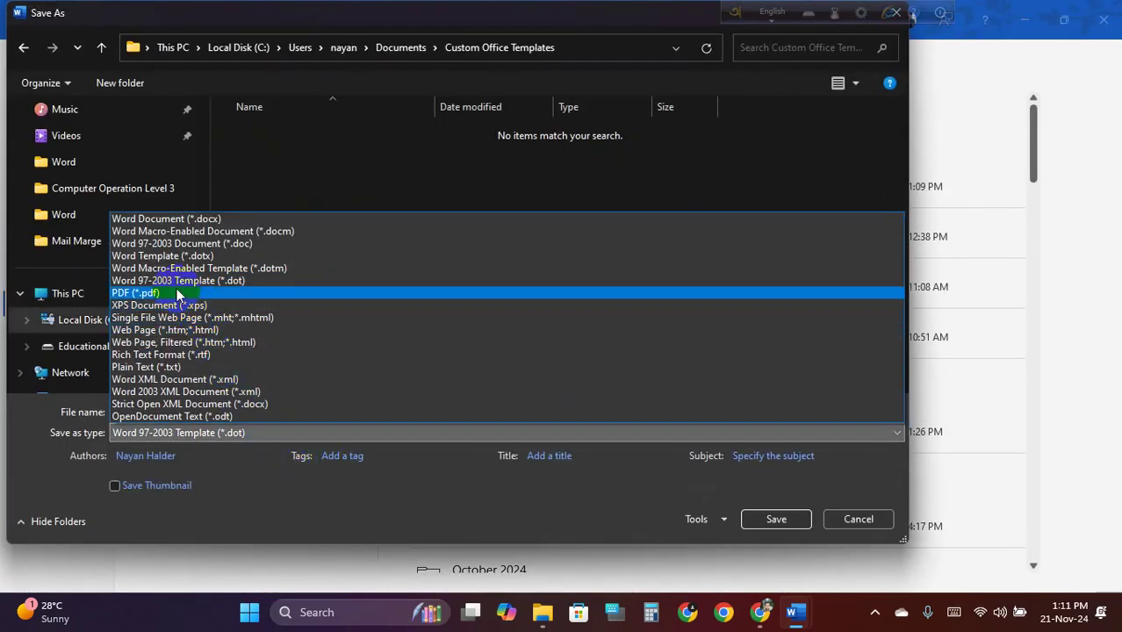
pyautogui.click(141, 293)
# Export only page 2 as Class 18 MAil Marge 3.pdf and view it
pyautogui.click(407, 492)
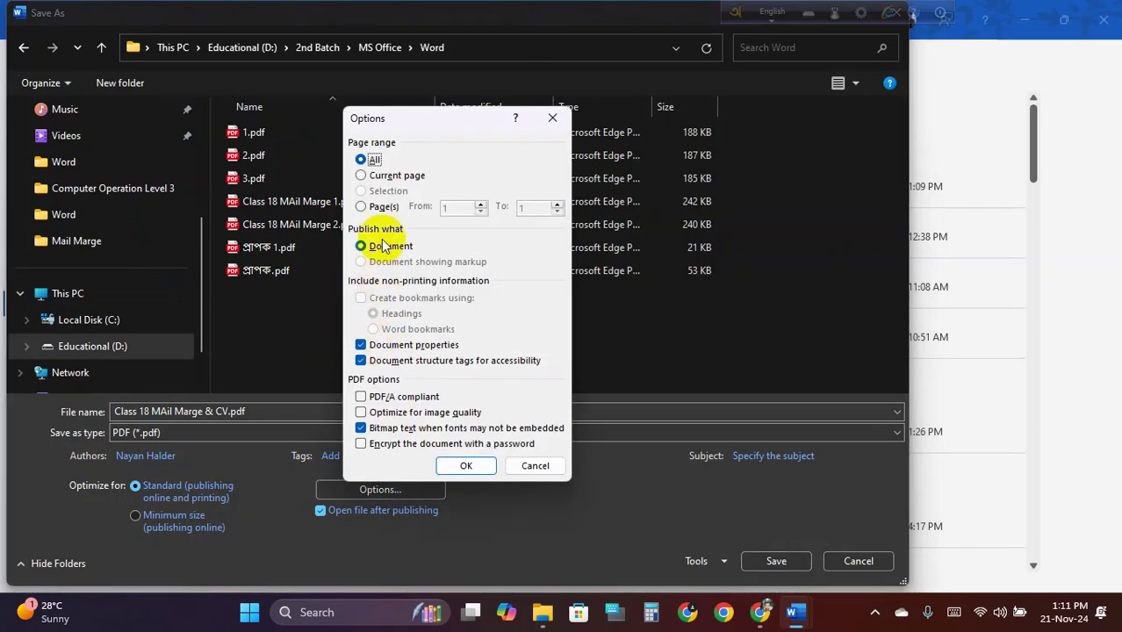
pyautogui.click(376, 207)
pyautogui.doubleClick(451, 208)
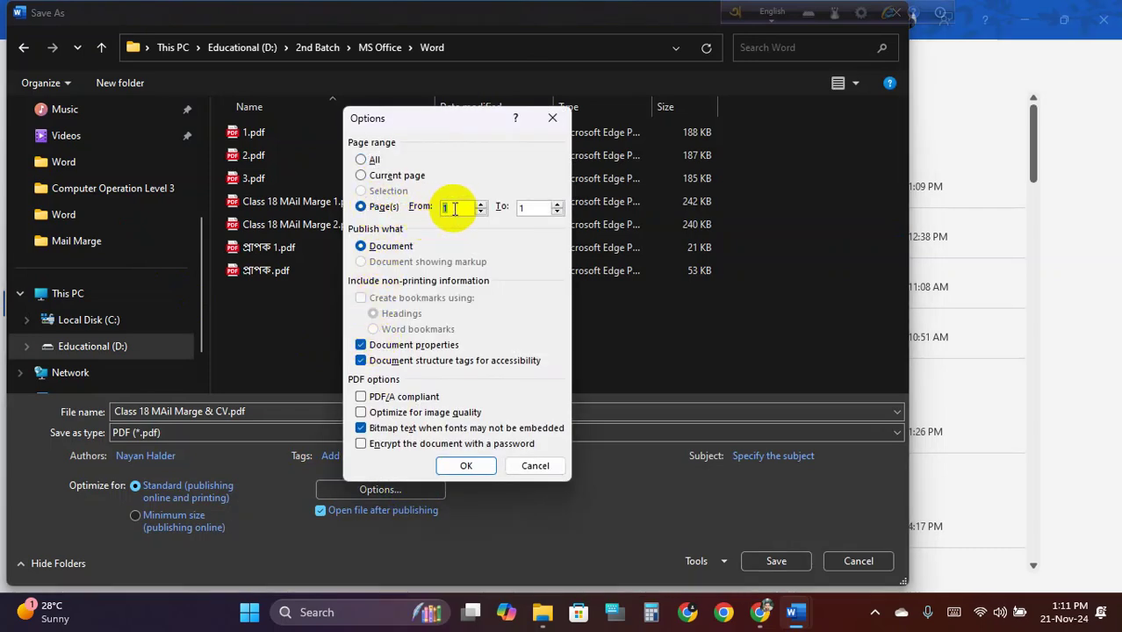
pyautogui.write('2')
pyautogui.click(532, 208)
pyautogui.click(466, 465)
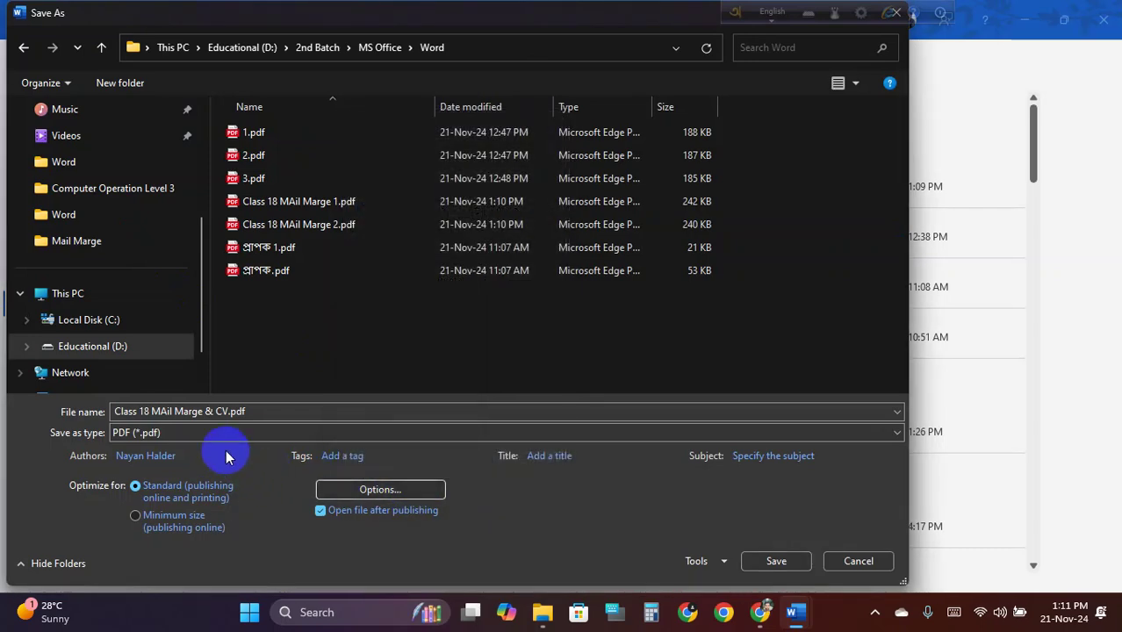
pyautogui.click(227, 411)
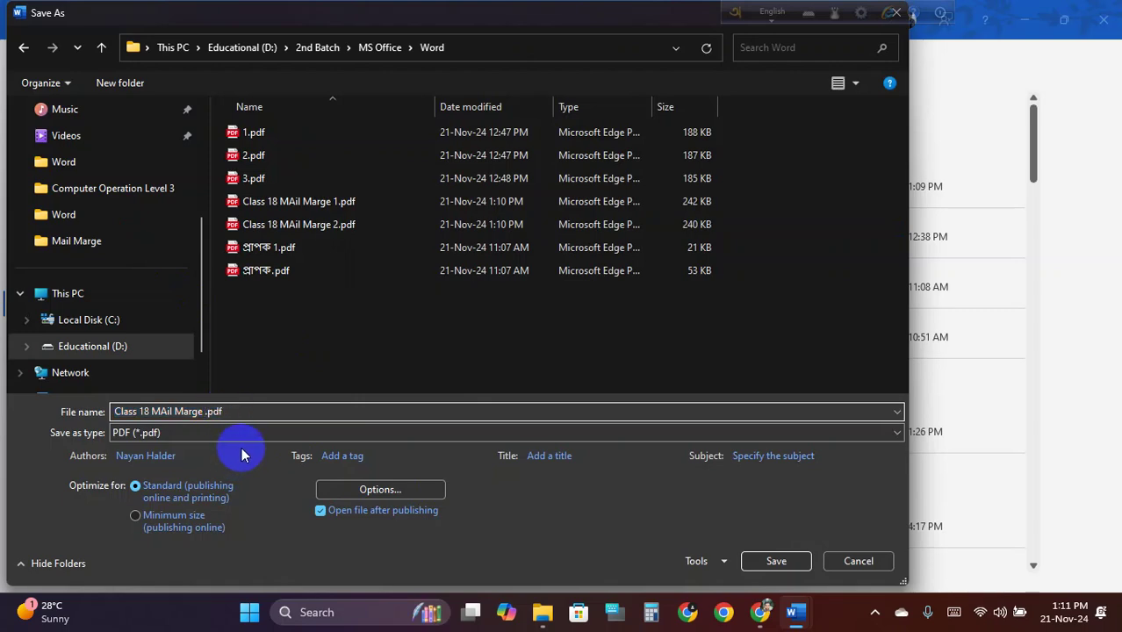
pyautogui.write('3')
pyautogui.click(759, 563)
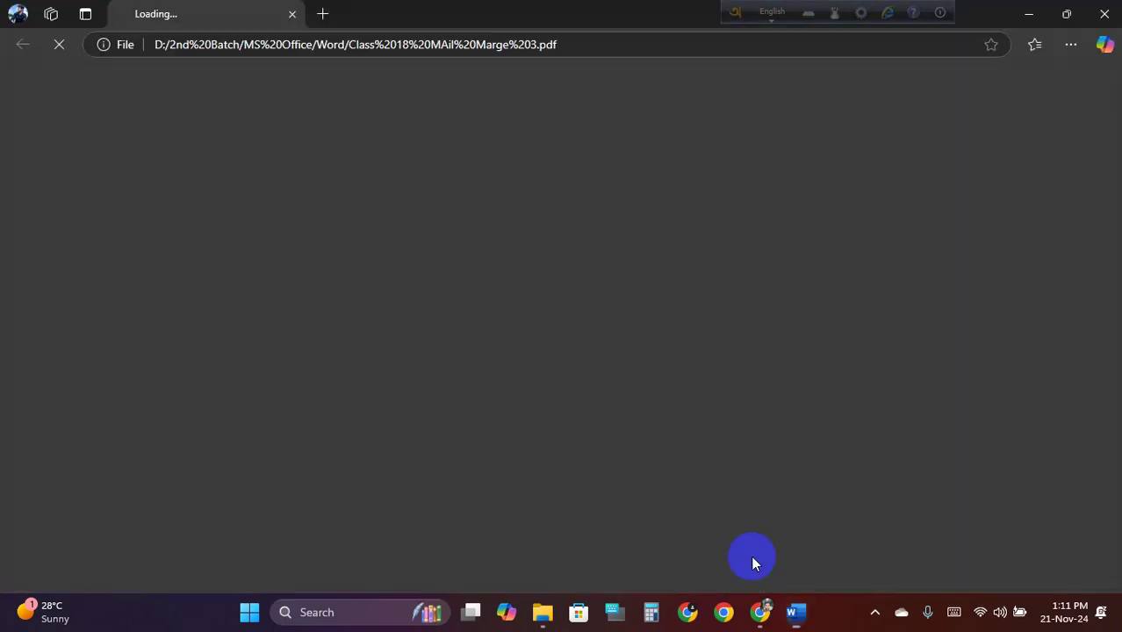
pyautogui.scroll(-2, 540, 215)
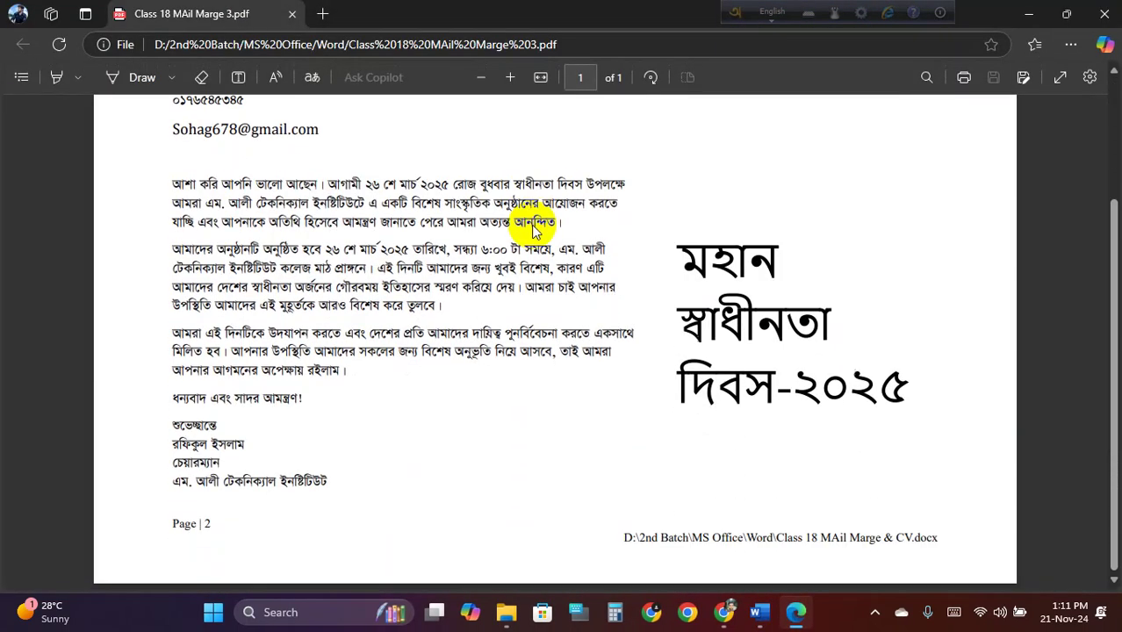
pyautogui.scroll(2, 536, 230)
# Close the PDF, look over the letter document and save it
pyautogui.click(294, 15)
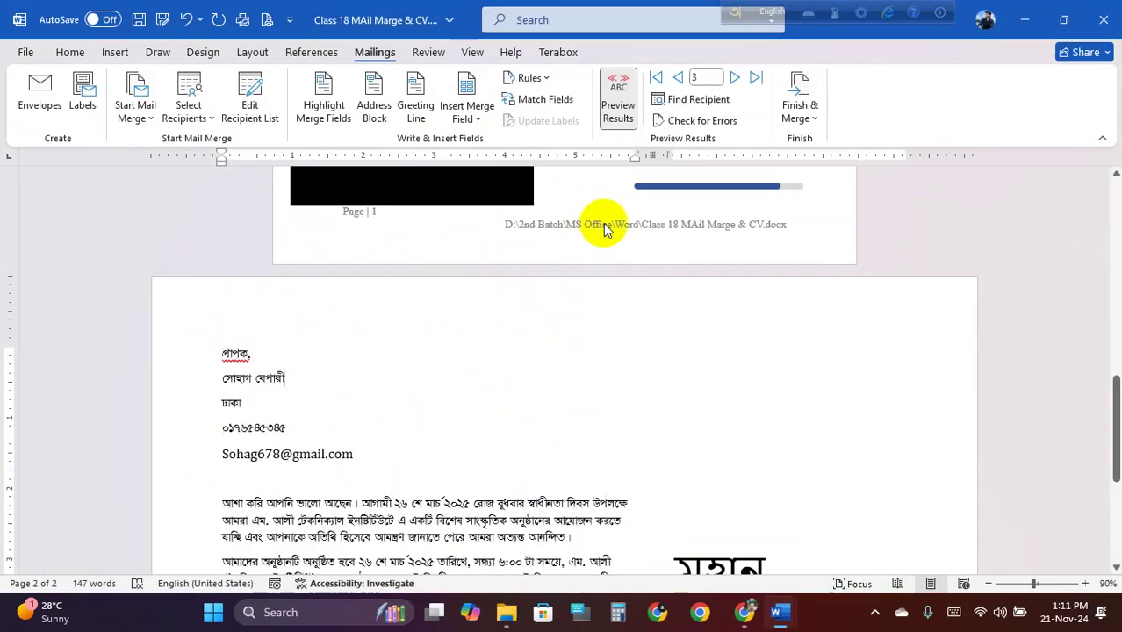
pyautogui.scroll(10, 597, 254)
pyautogui.scroll(1, 591, 230)
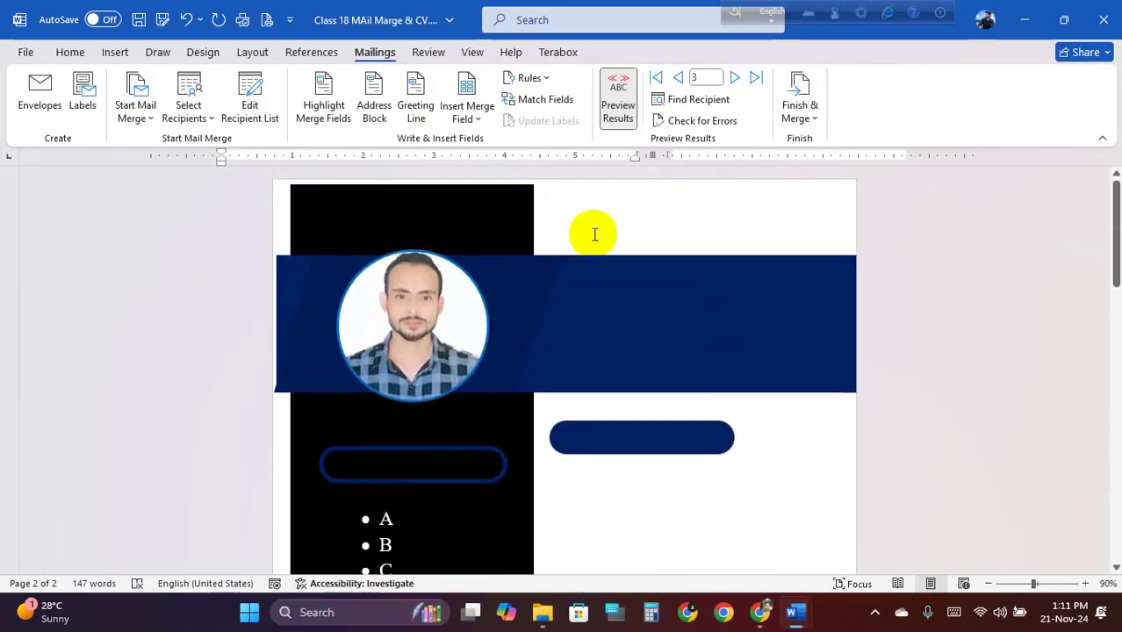
pyautogui.click(640, 306)
pyautogui.scroll(-3, 672, 305)
pyautogui.scroll(-8, 672, 305)
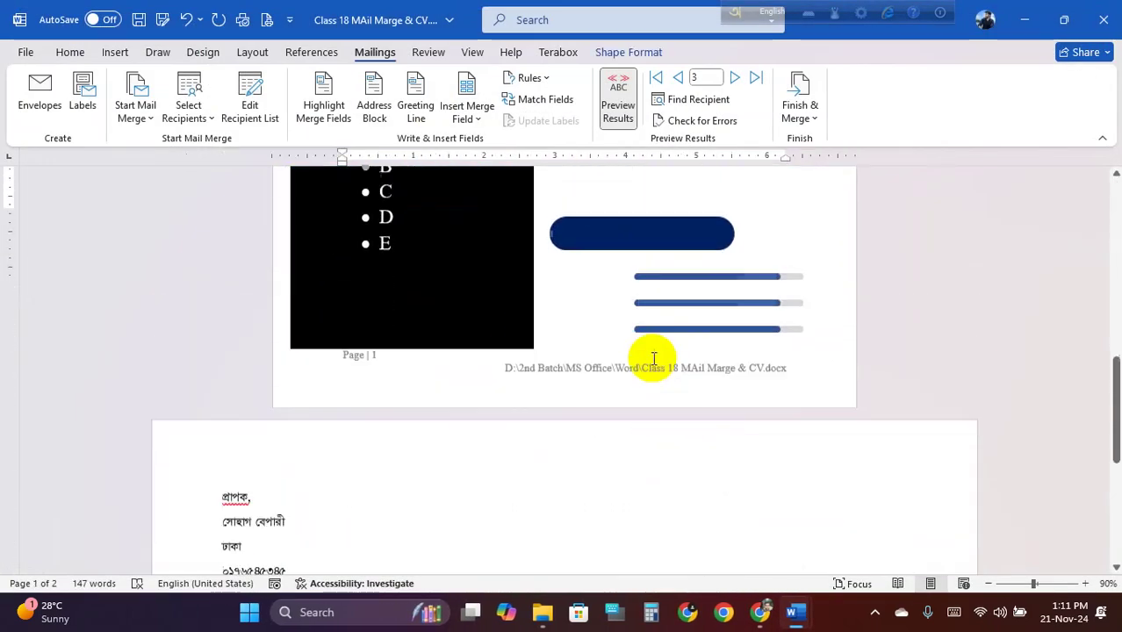
pyautogui.keyDown('ctrl'); pyautogui.scroll(-3, 514, 408); pyautogui.keyUp('ctrl')
pyautogui.keyDown('ctrl'); pyautogui.scroll(-3, 518, 436); pyautogui.keyUp('ctrl')
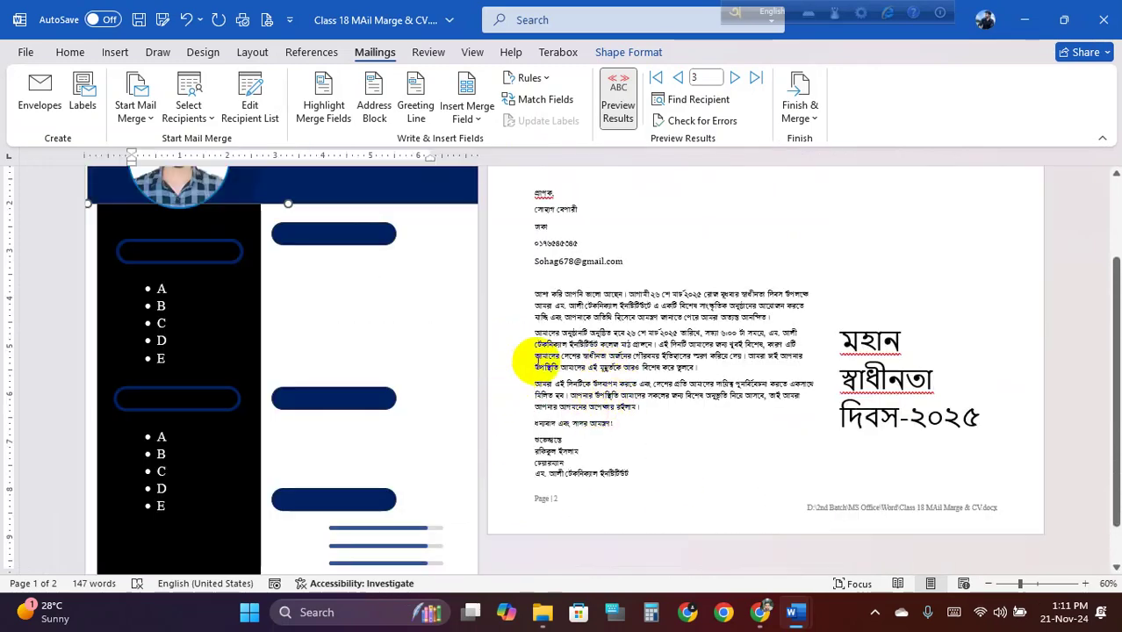
pyautogui.keyDown('ctrl'); pyautogui.scroll(1, 522, 321); pyautogui.keyUp('ctrl')
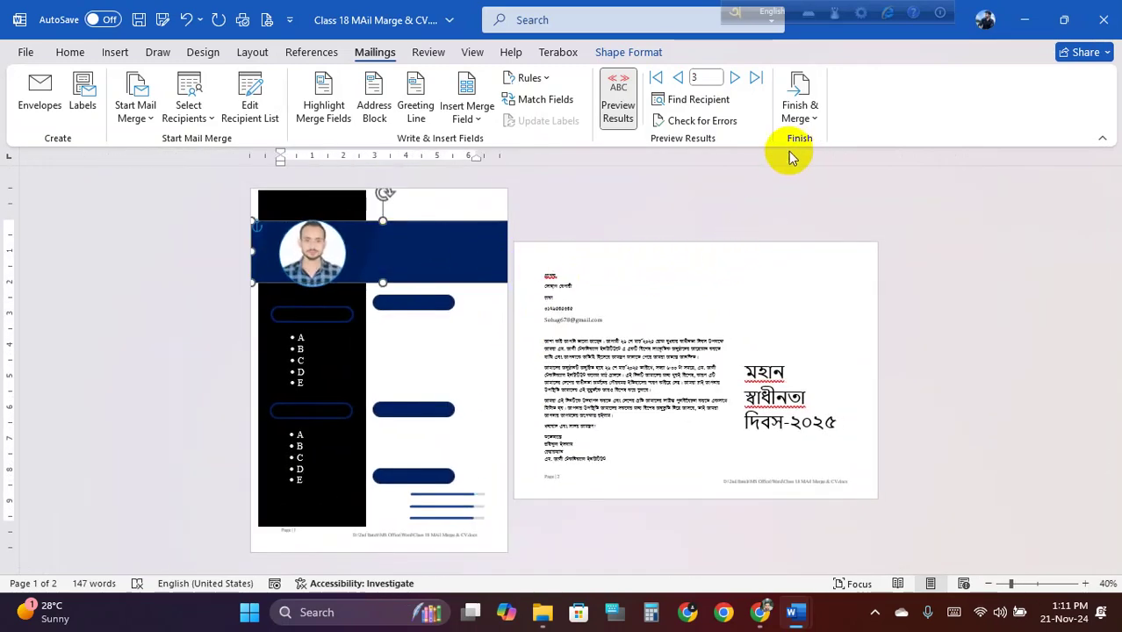
pyautogui.click(140, 21)
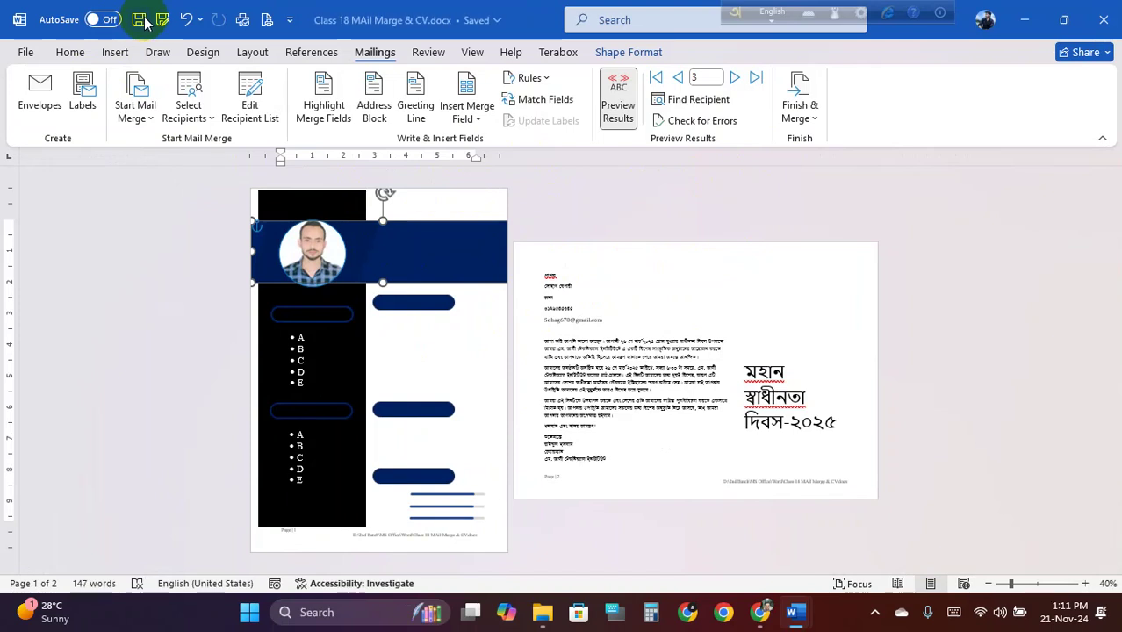
# Merge all records into a new document with Edit Individual Documents
pyautogui.click(804, 113)
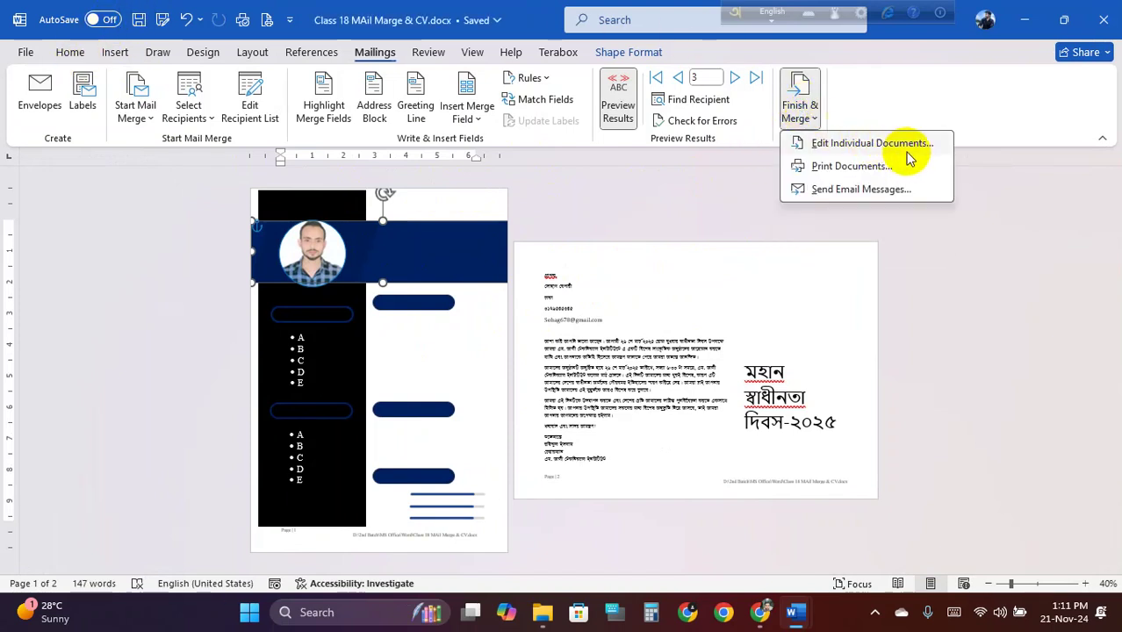
pyautogui.click(879, 143)
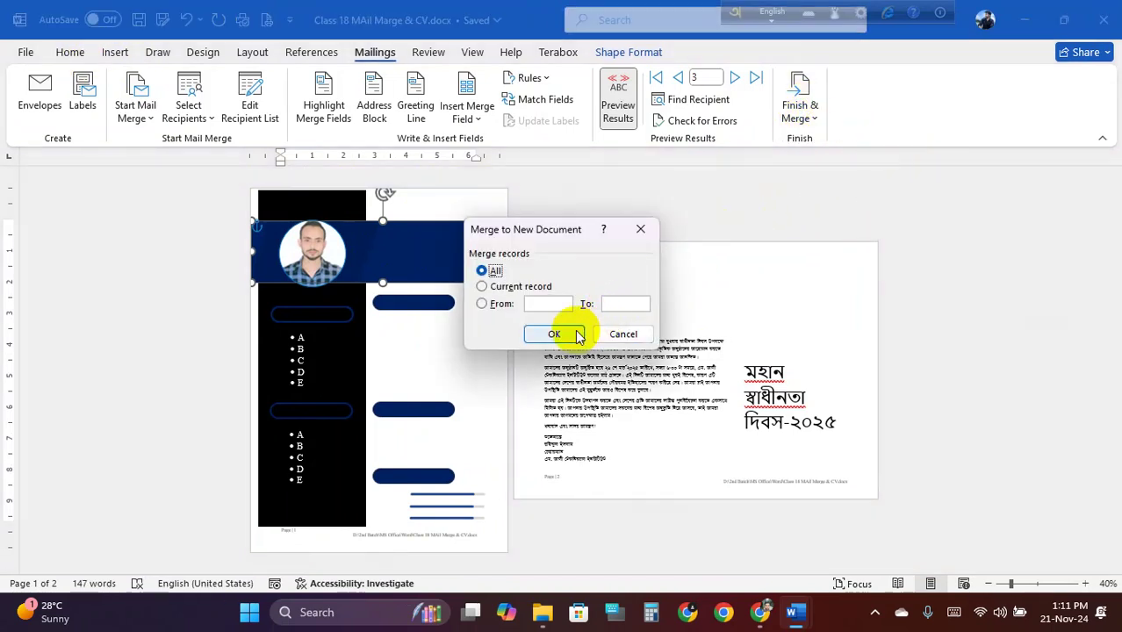
pyautogui.click(572, 331)
pyautogui.scroll(-3, 578, 323)
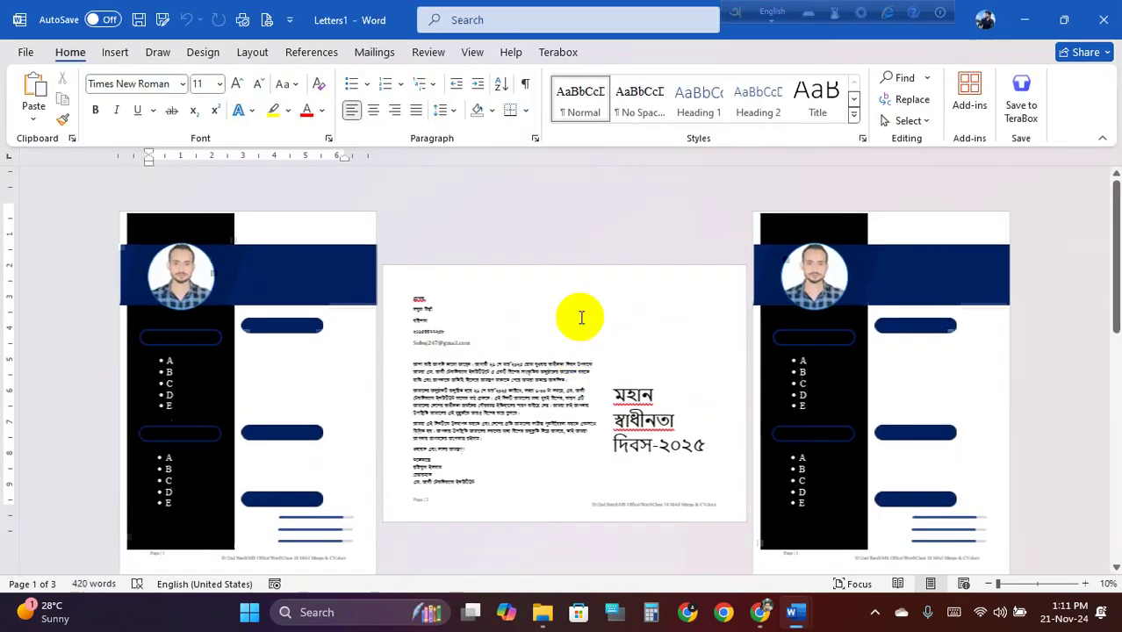
# Try removing the blank last page with Backspace
pyautogui.scroll(1, 579, 323)
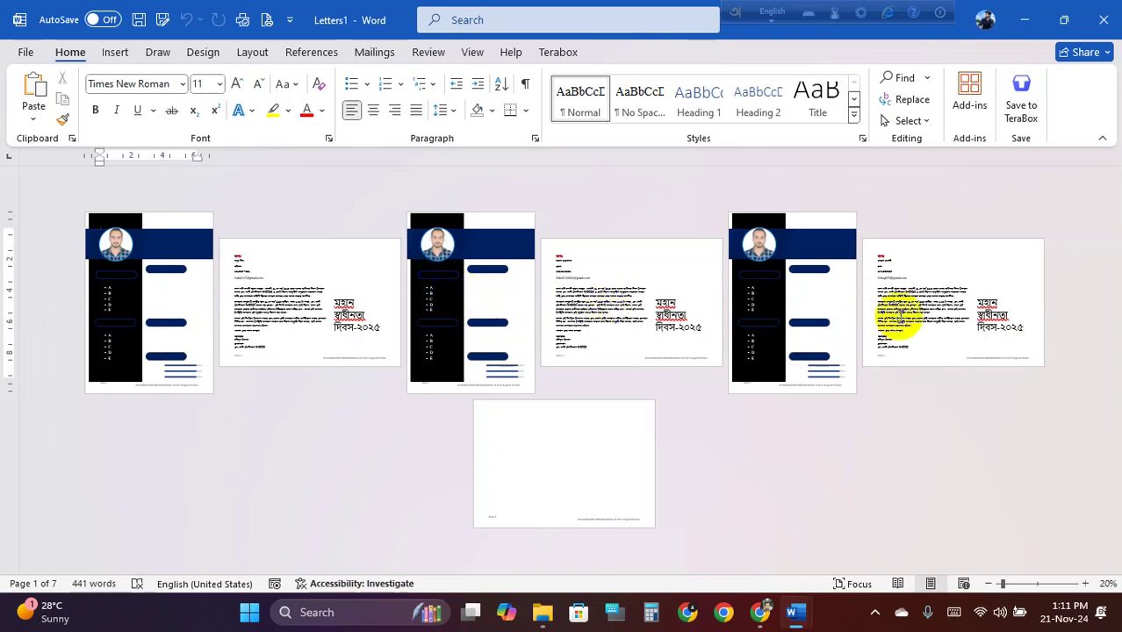
pyautogui.click(599, 477)
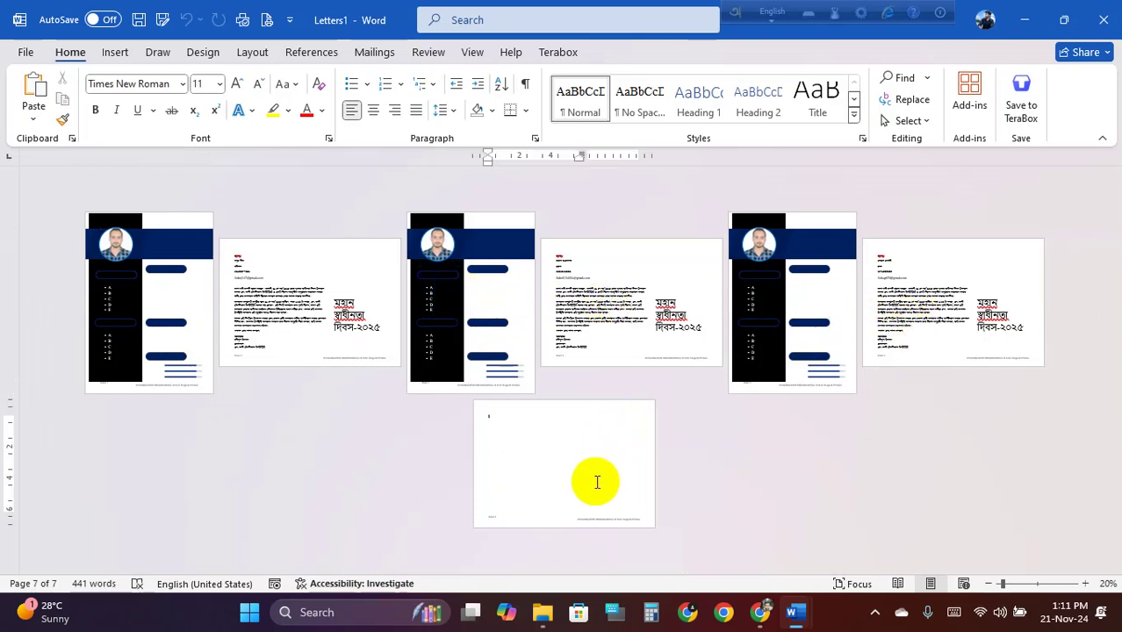
pyautogui.press('BackSpace')
pyautogui.click(556, 446)
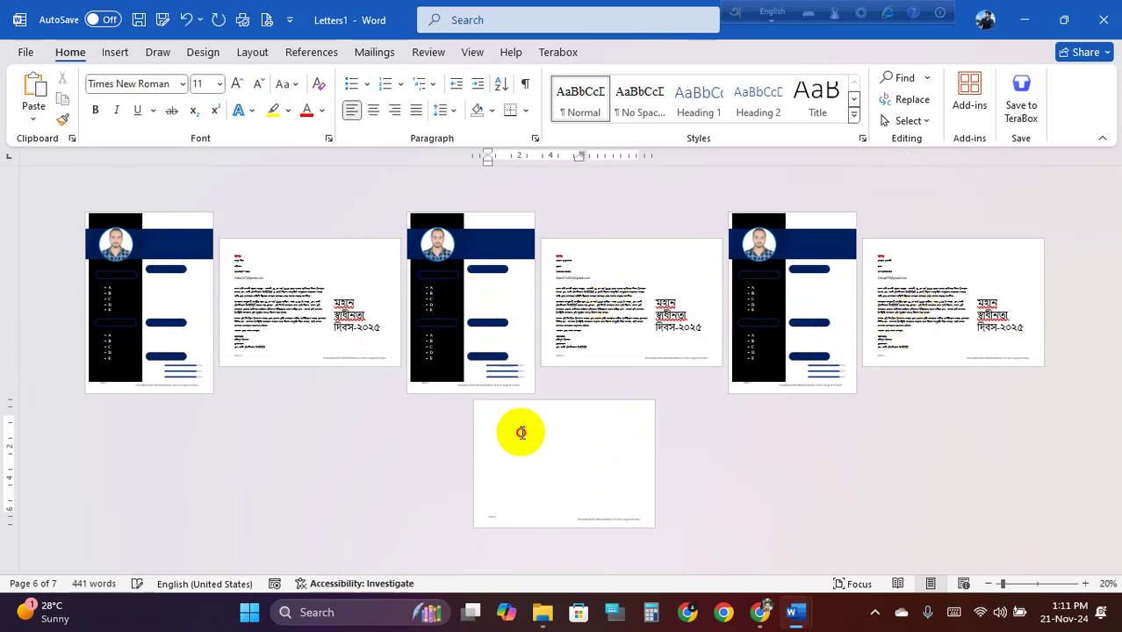
pyautogui.press('BackSpace')
pyautogui.press('BackSpace')
pyautogui.click(526, 439)
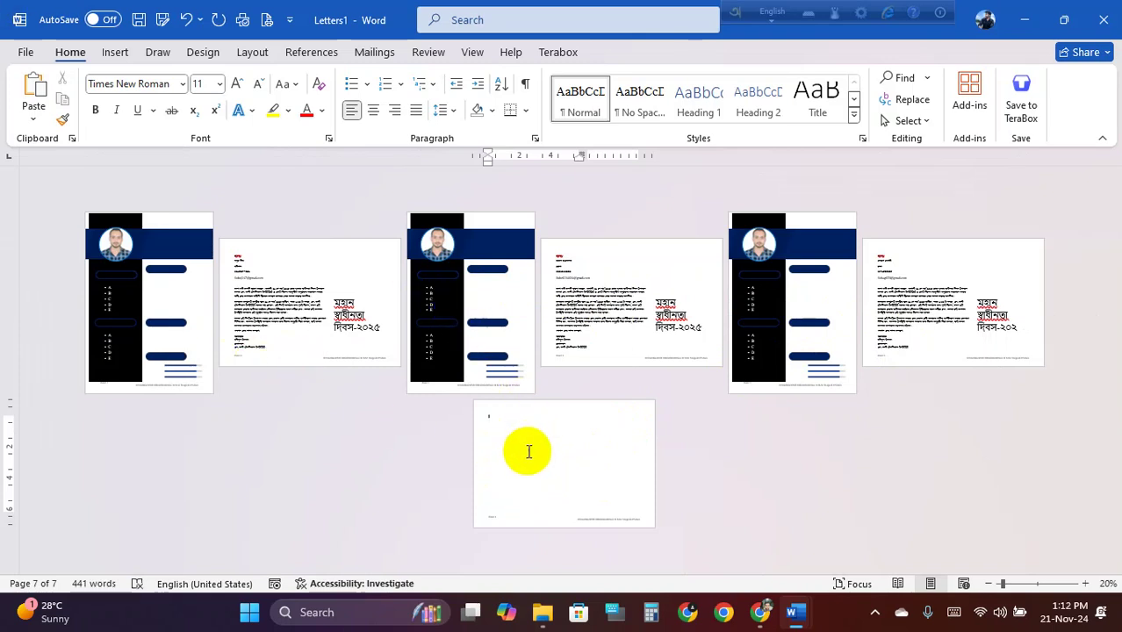
pyautogui.press('BackSpace')
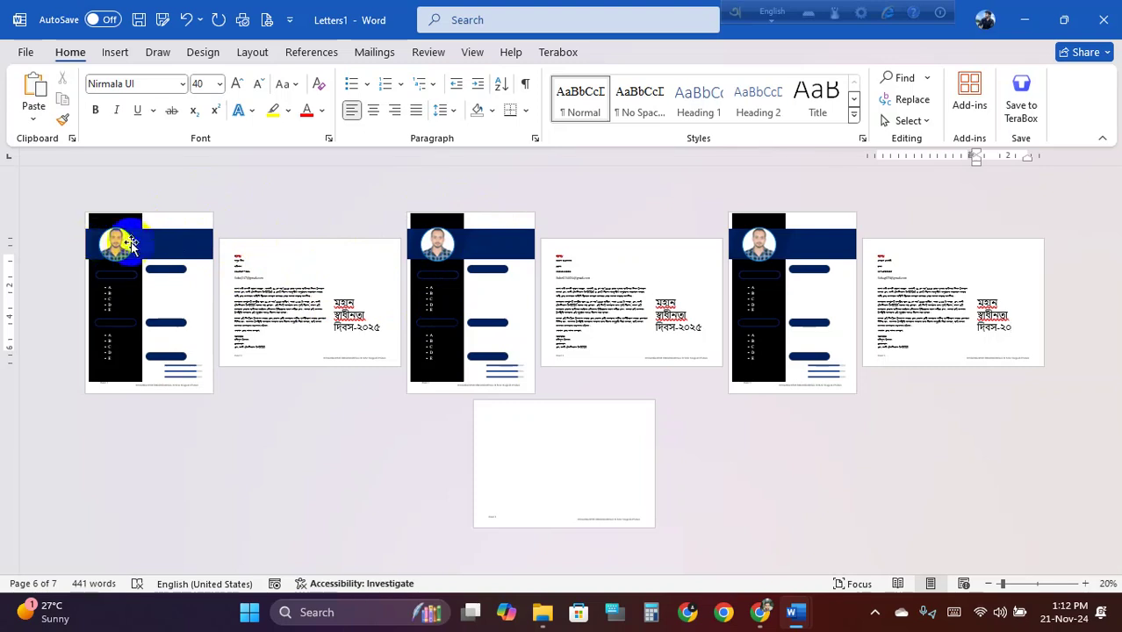
# Select and delete the content of the duplicate résumé pages
pyautogui.click(138, 274)
pyautogui.click(168, 288)
pyautogui.click(308, 283)
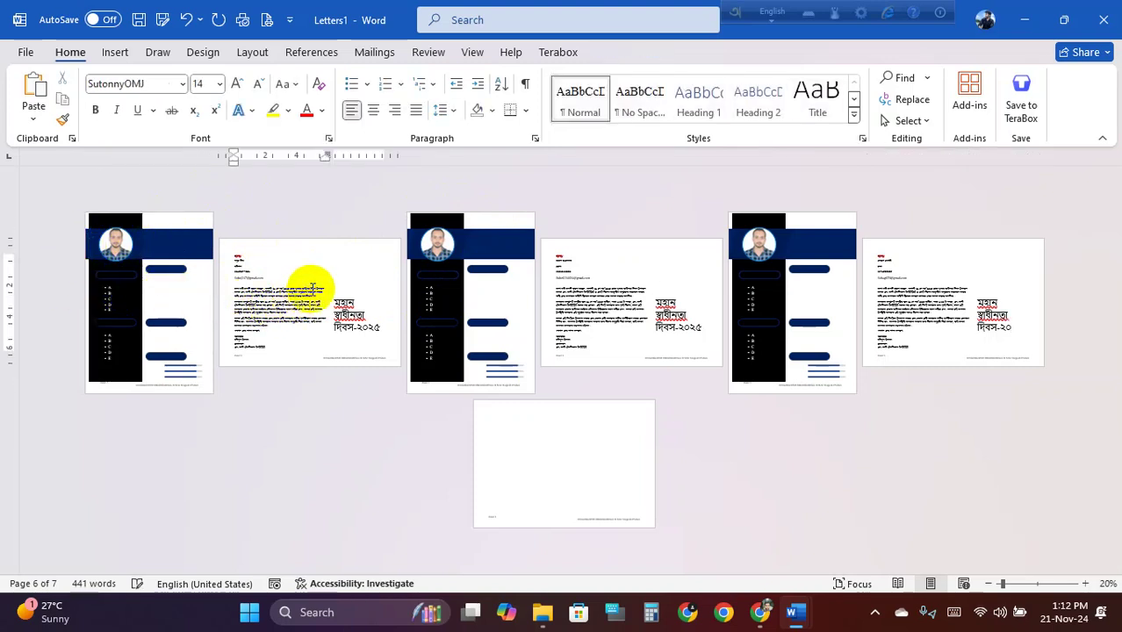
pyautogui.click(917, 302)
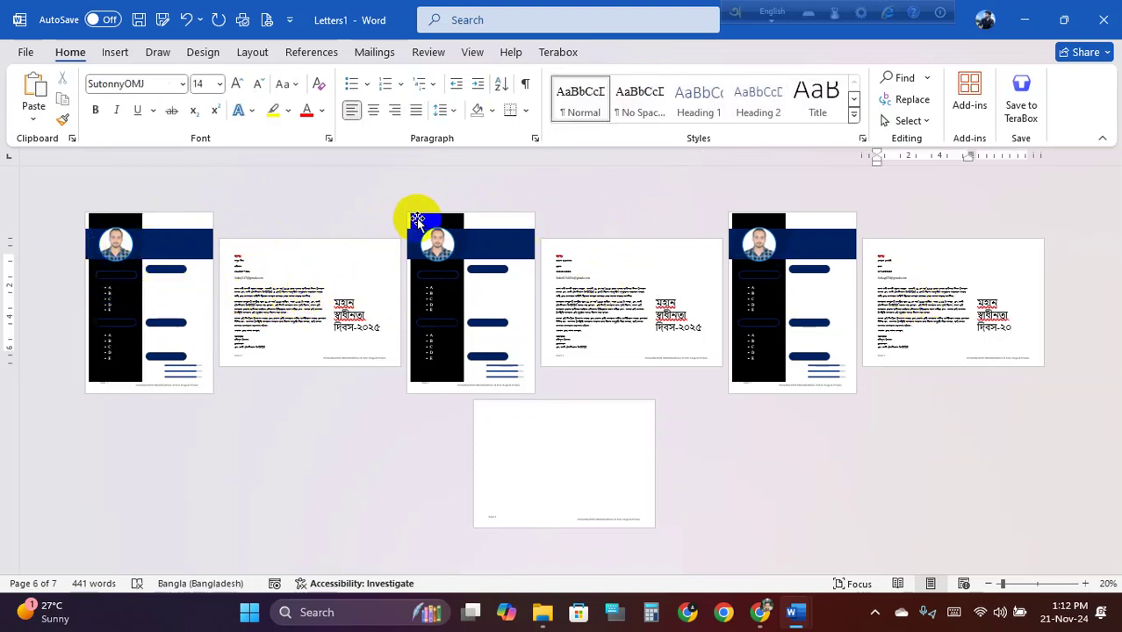
pyautogui.hotkey('ctrl', 'Home')
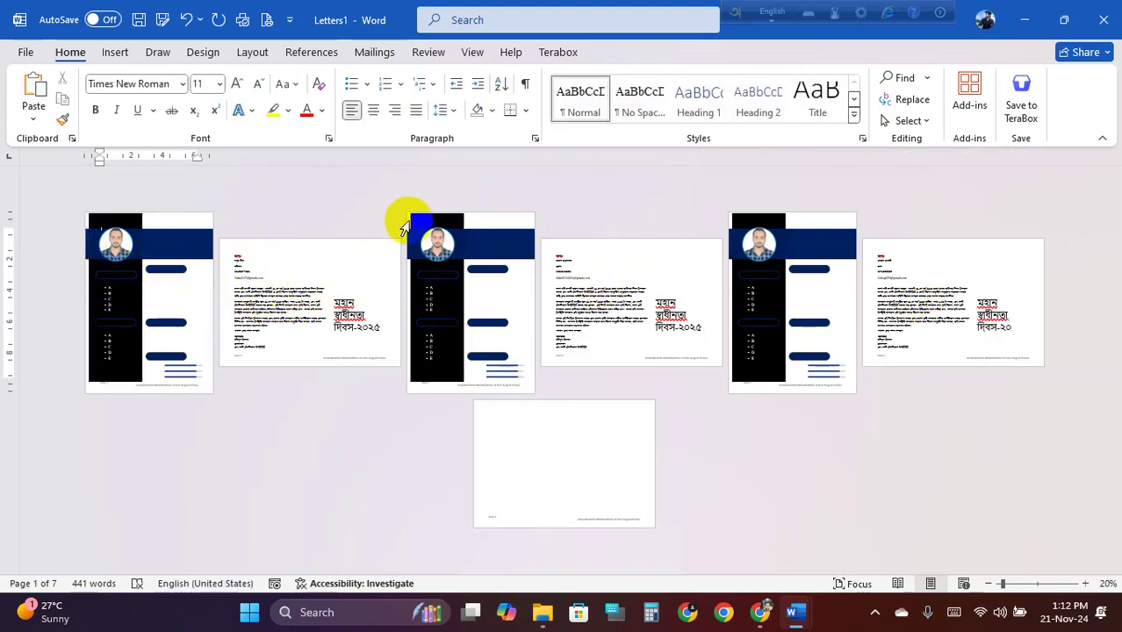
pyautogui.moveTo(404, 229); pyautogui.dragTo(418, 230)
pyautogui.press('Delete')
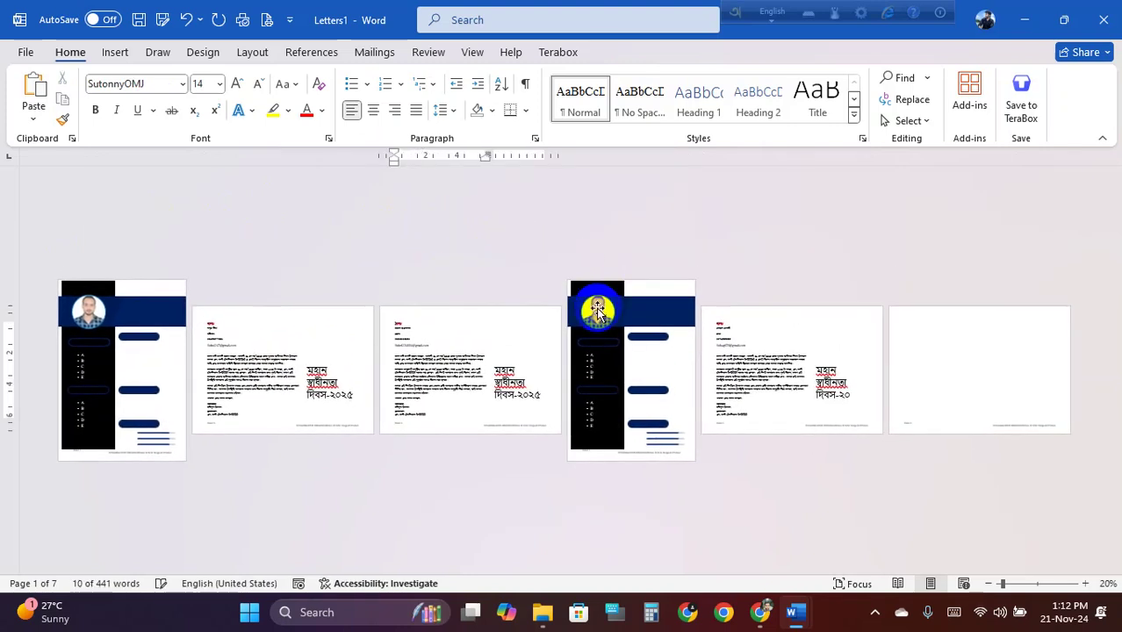
pyautogui.moveTo(562, 293); pyautogui.dragTo(576, 290)
pyautogui.press('Delete')
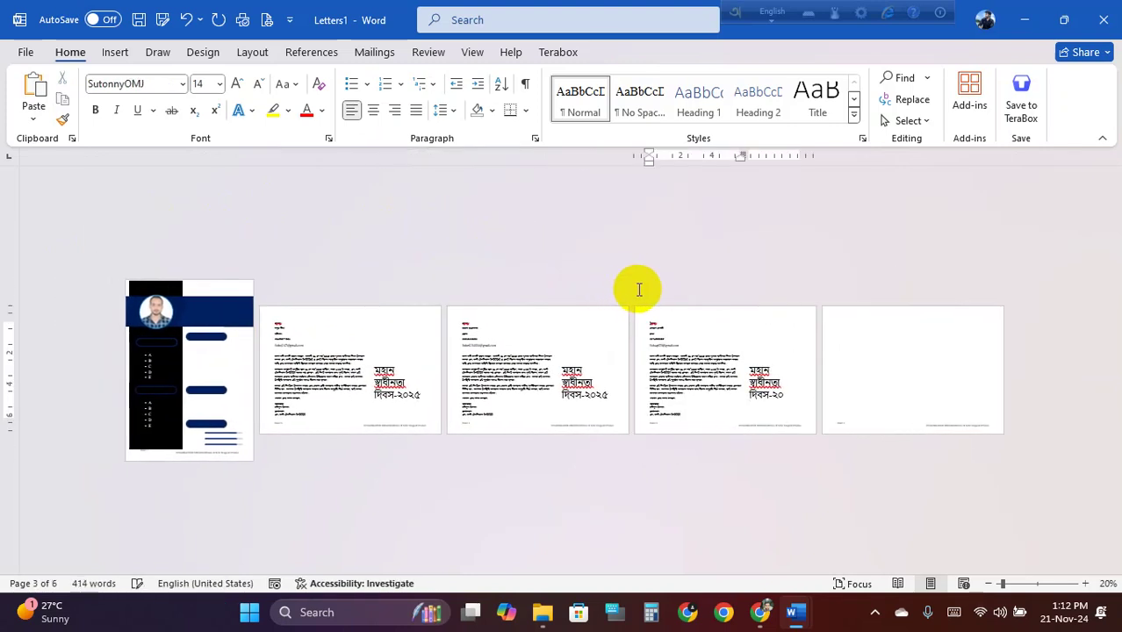
# Try again to remove the empty last page, then check the letters
pyautogui.click(879, 365)
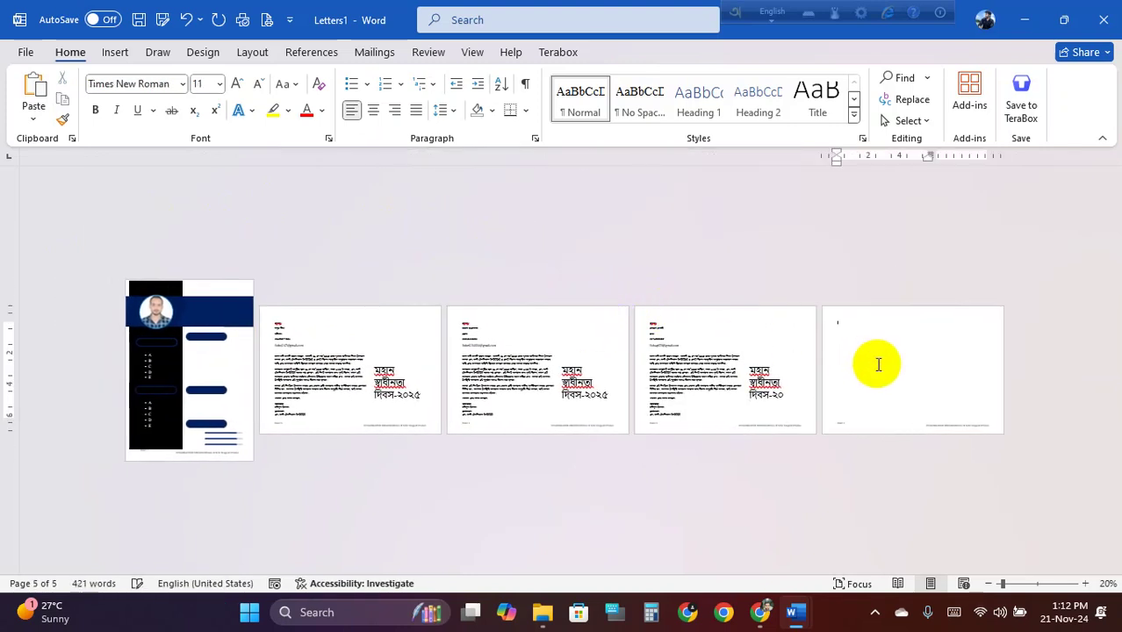
pyautogui.press('BackSpace')
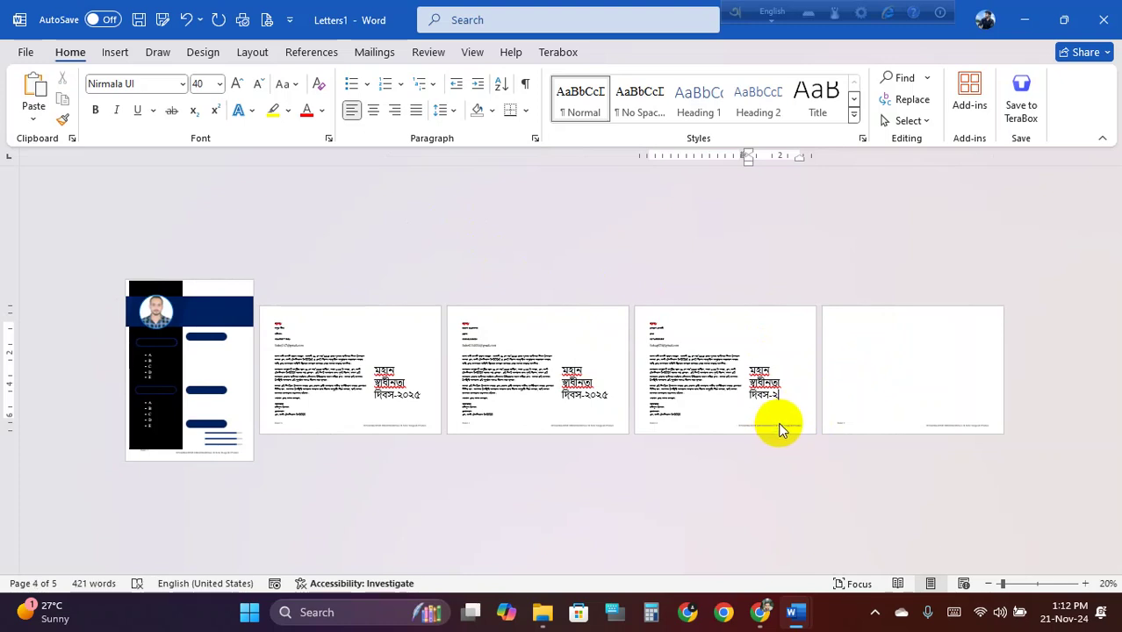
pyautogui.press('BackSpace')
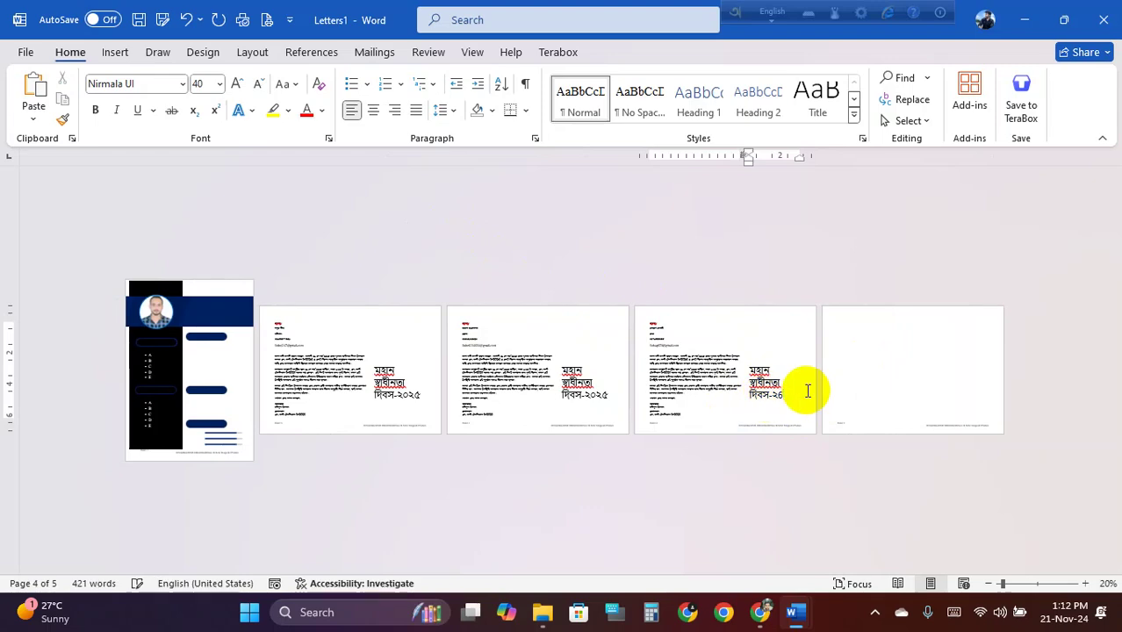
pyautogui.click(538, 372)
pyautogui.keyDown('ctrl'); pyautogui.scroll(6, 538, 372); pyautogui.keyUp('ctrl')
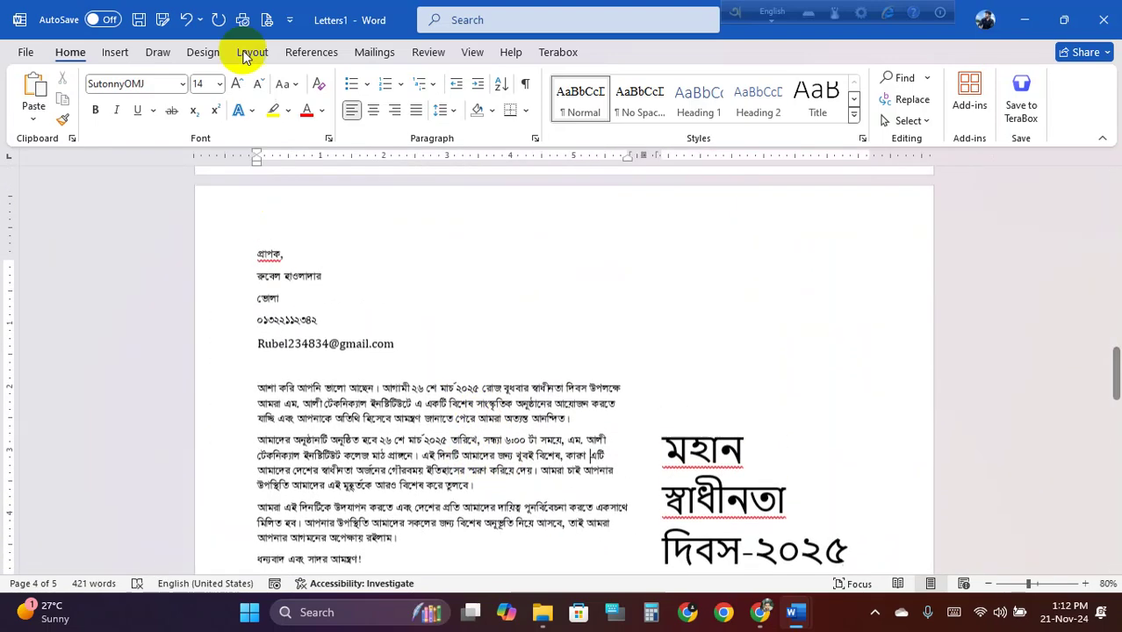
# Open Save As and go to the D:\2nd Batch\MS Office\Word folder
pyautogui.click(138, 19)
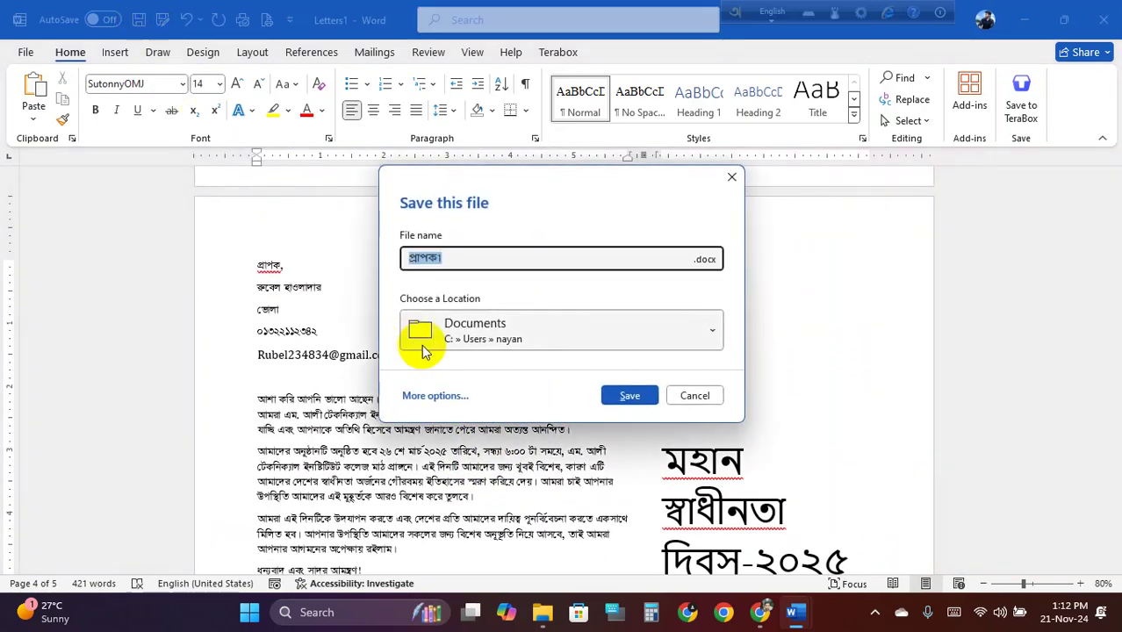
pyautogui.click(435, 396)
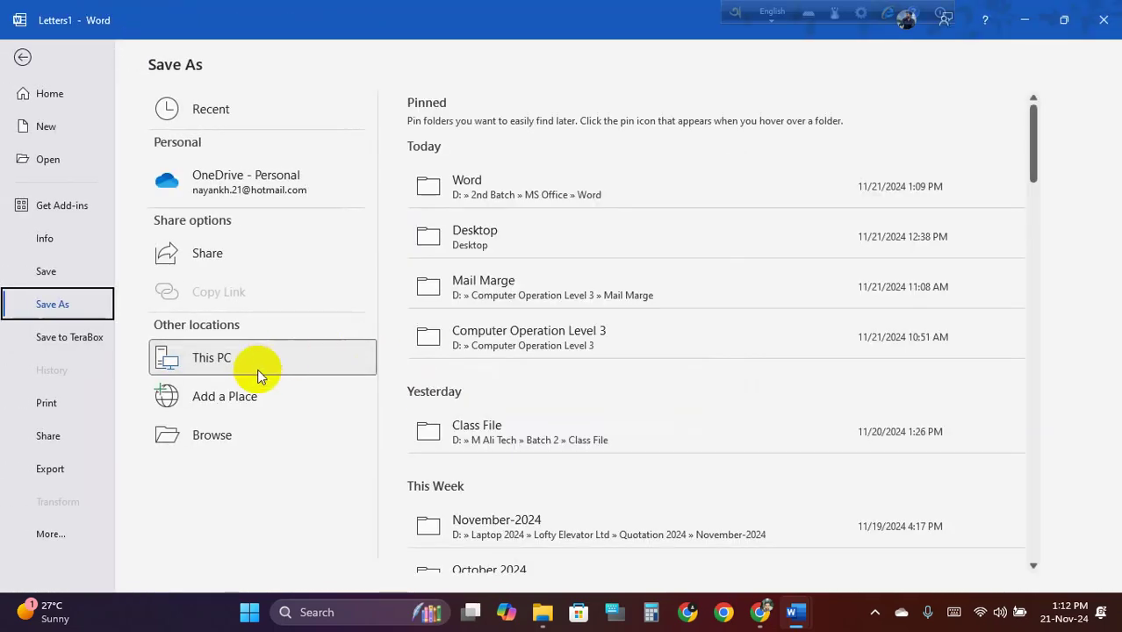
pyautogui.click(244, 436)
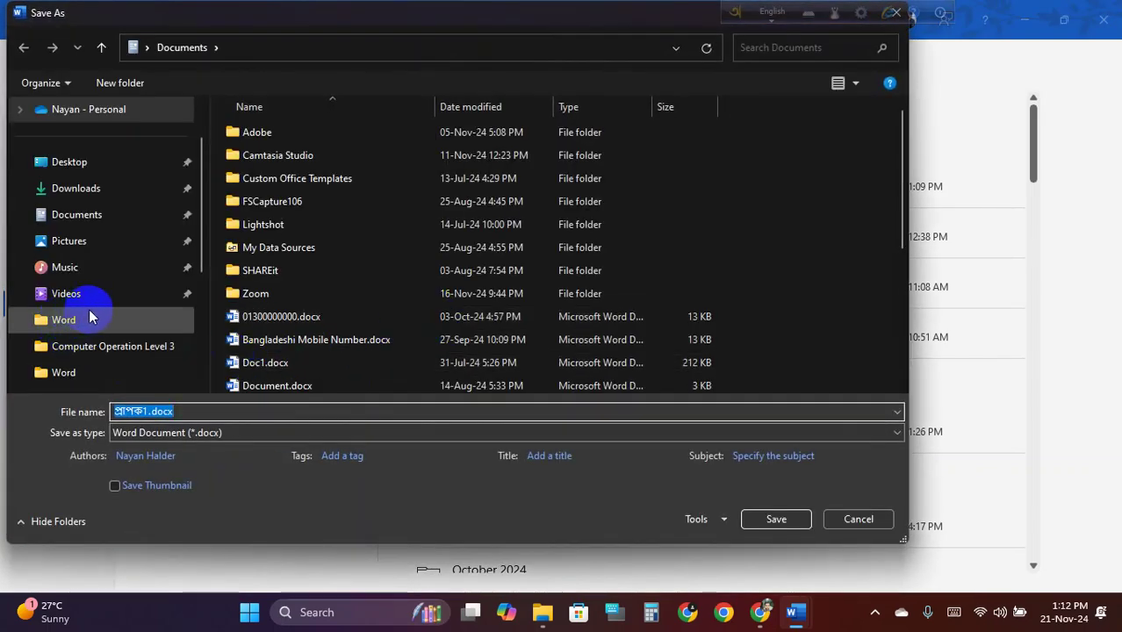
pyautogui.scroll(-1, 117, 296)
pyautogui.click(104, 218)
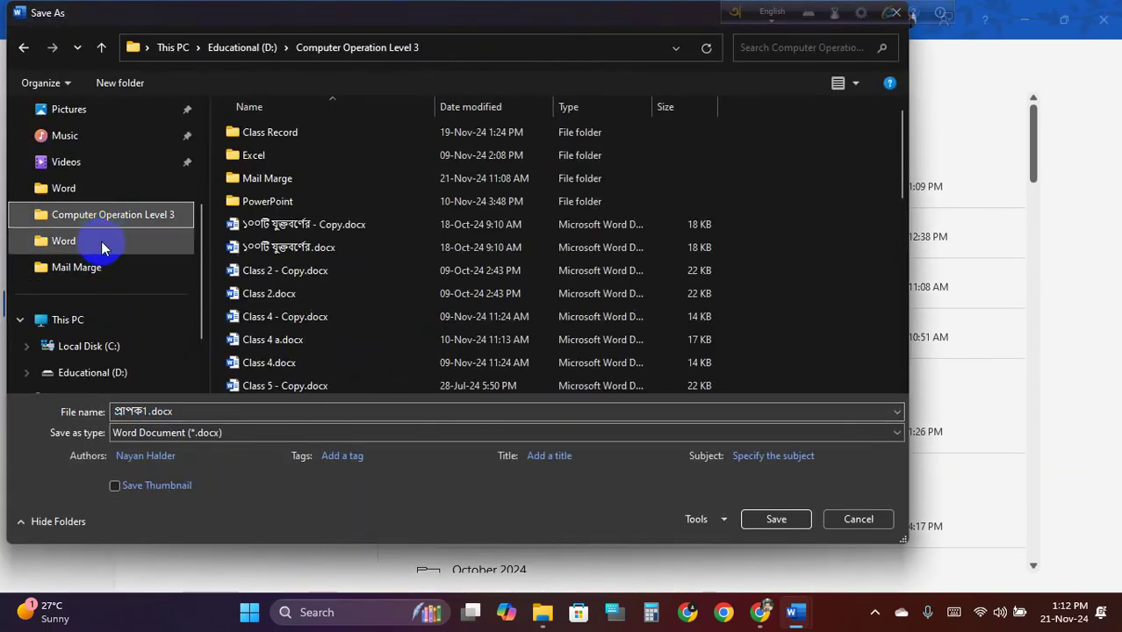
pyautogui.click(102, 241)
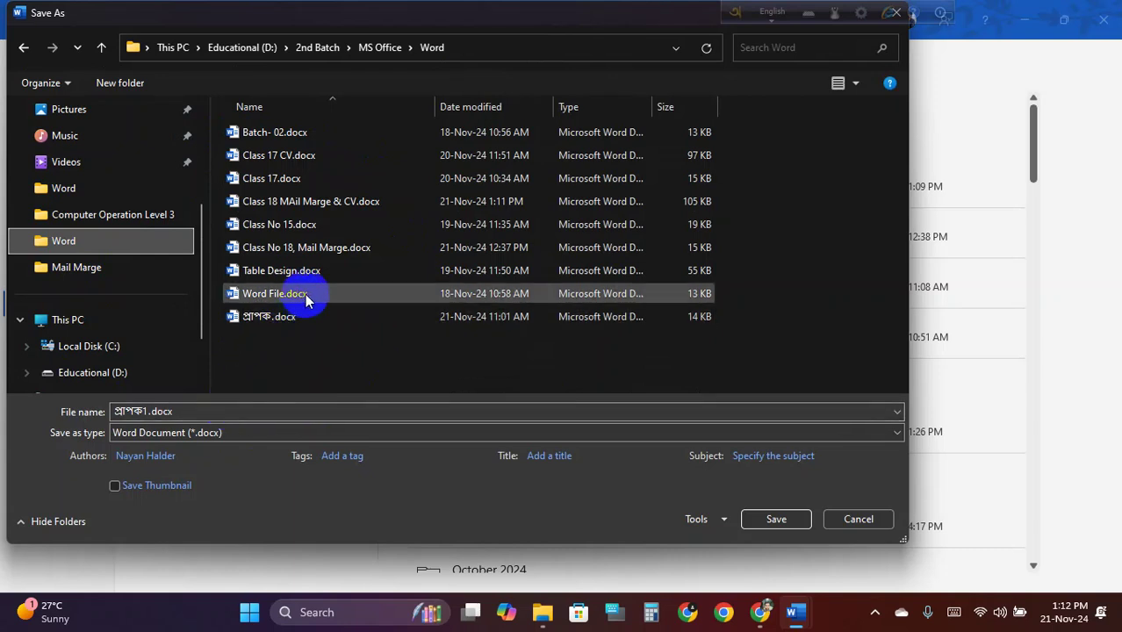
# Save the merged letters as Class No 18, Mail Marge Letter.docx and close it
pyautogui.click(334, 248)
pyautogui.click(221, 411)
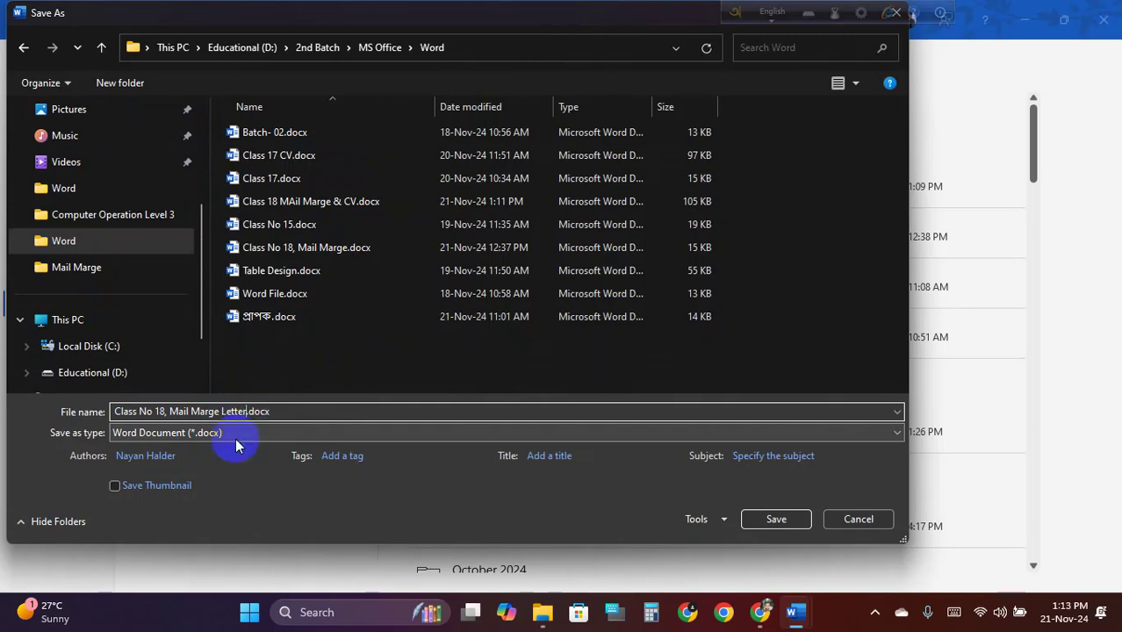
pyautogui.click(776, 519)
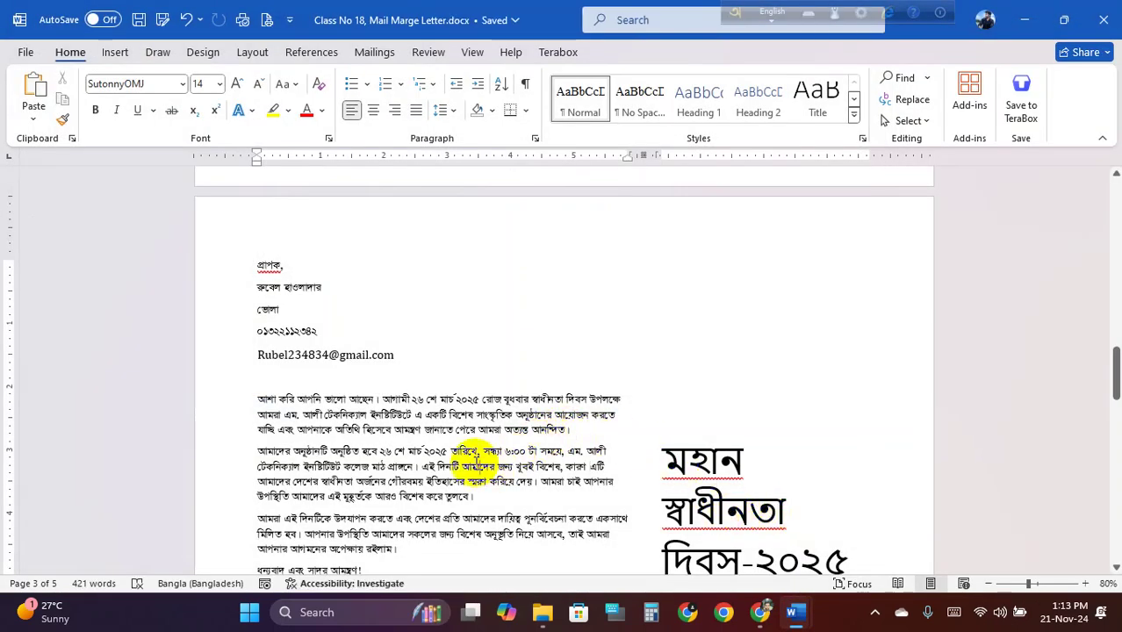
pyautogui.keyDown('ctrl'); pyautogui.scroll(1, 489, 452); pyautogui.keyUp('ctrl')
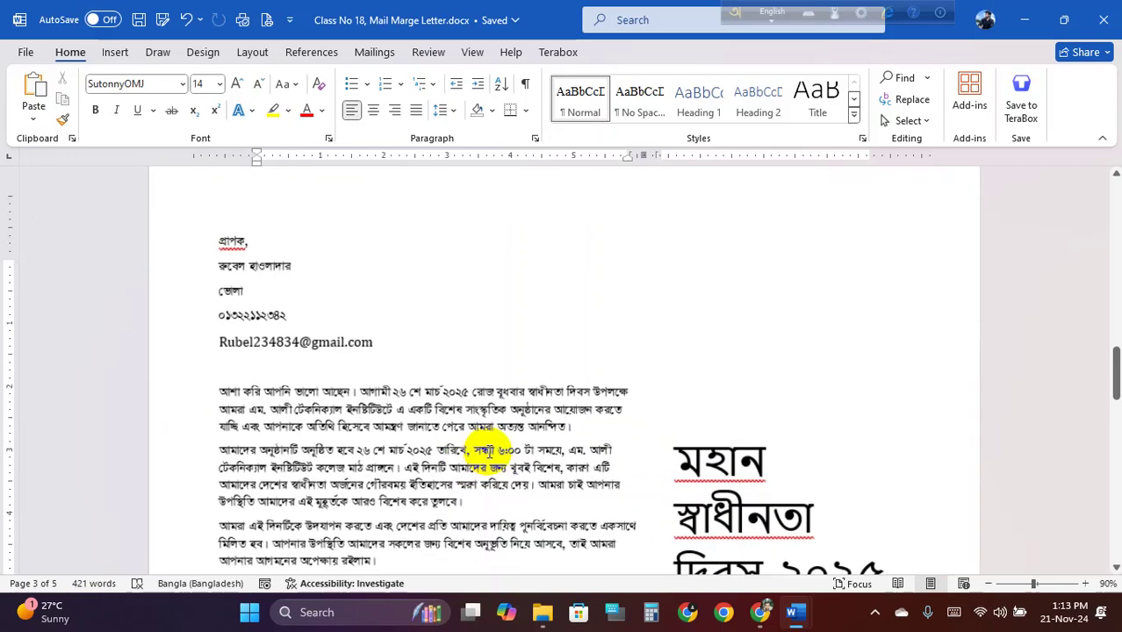
pyautogui.keyDown('ctrl'); pyautogui.scroll(1, 490, 452); pyautogui.keyUp('ctrl')
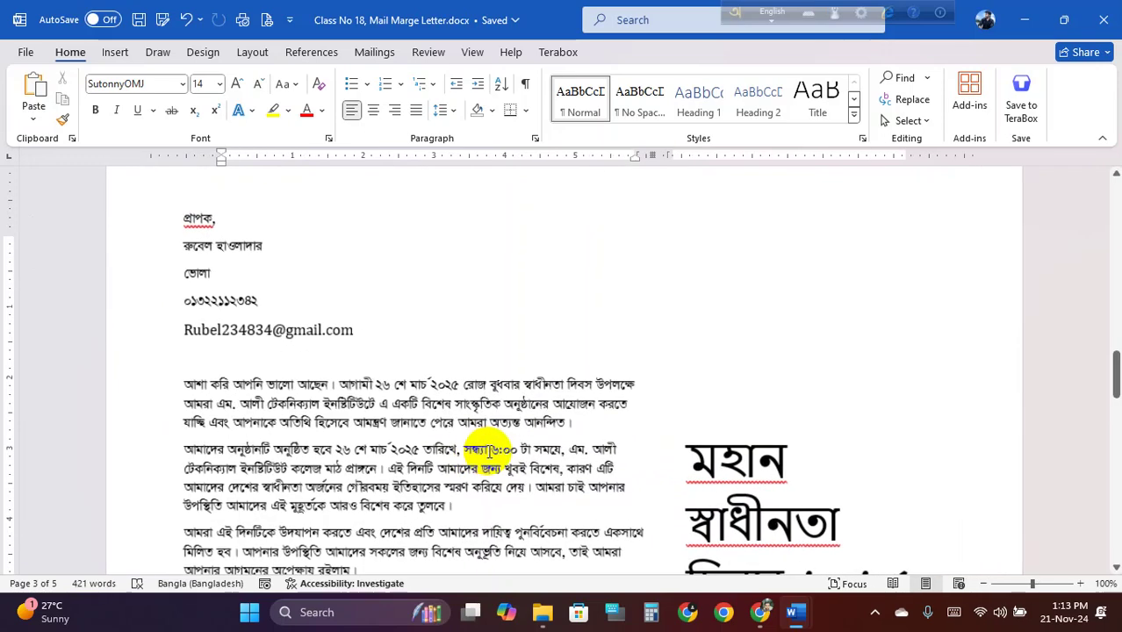
pyautogui.keyDown('ctrl'); pyautogui.scroll(-1, 489, 452); pyautogui.keyUp('ctrl')
pyautogui.scroll(-3, 492, 448)
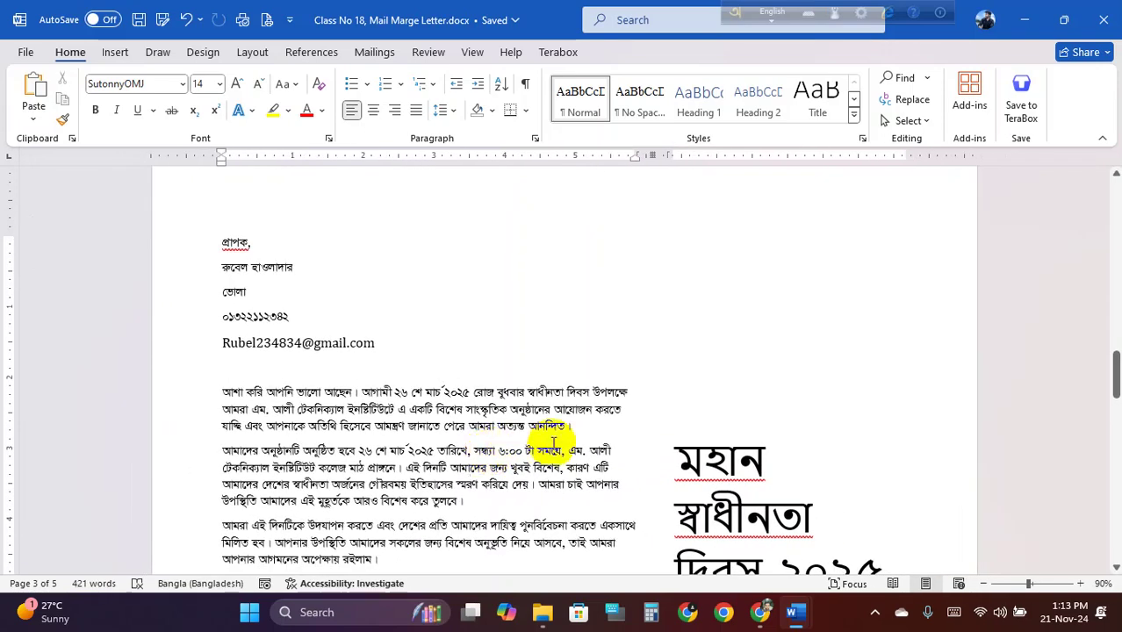
pyautogui.scroll(2, 483, 263)
pyautogui.scroll(-3, 497, 517)
pyautogui.scroll(3, 497, 516)
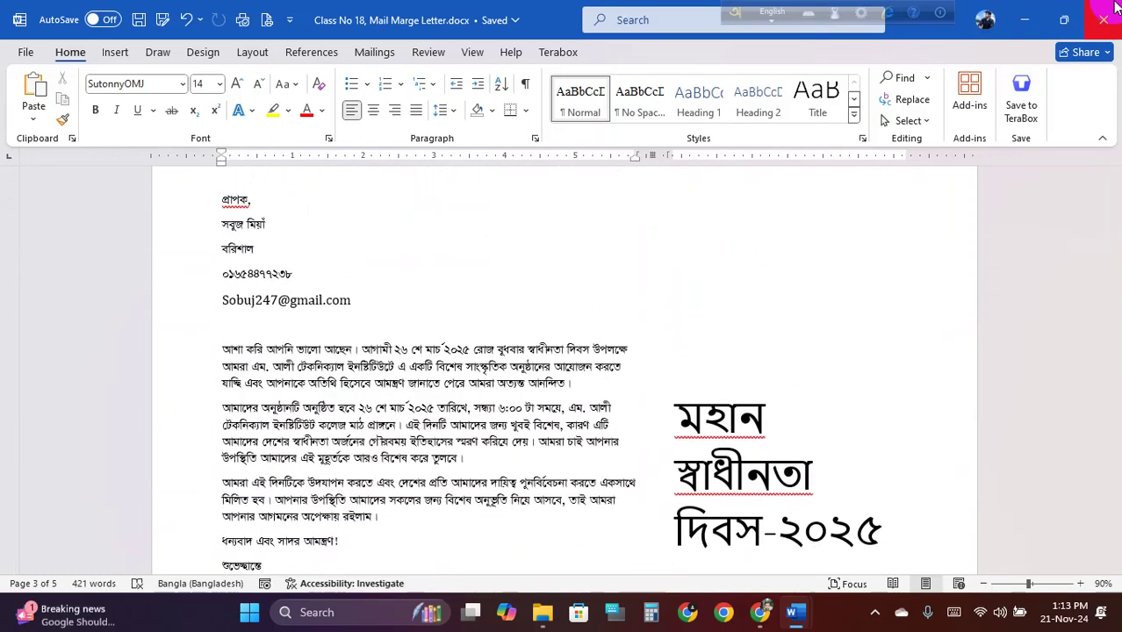
pyautogui.click(1103, 19)
# Close the original CV document with its changes saved and refresh the Word folder
pyautogui.click(1103, 21)
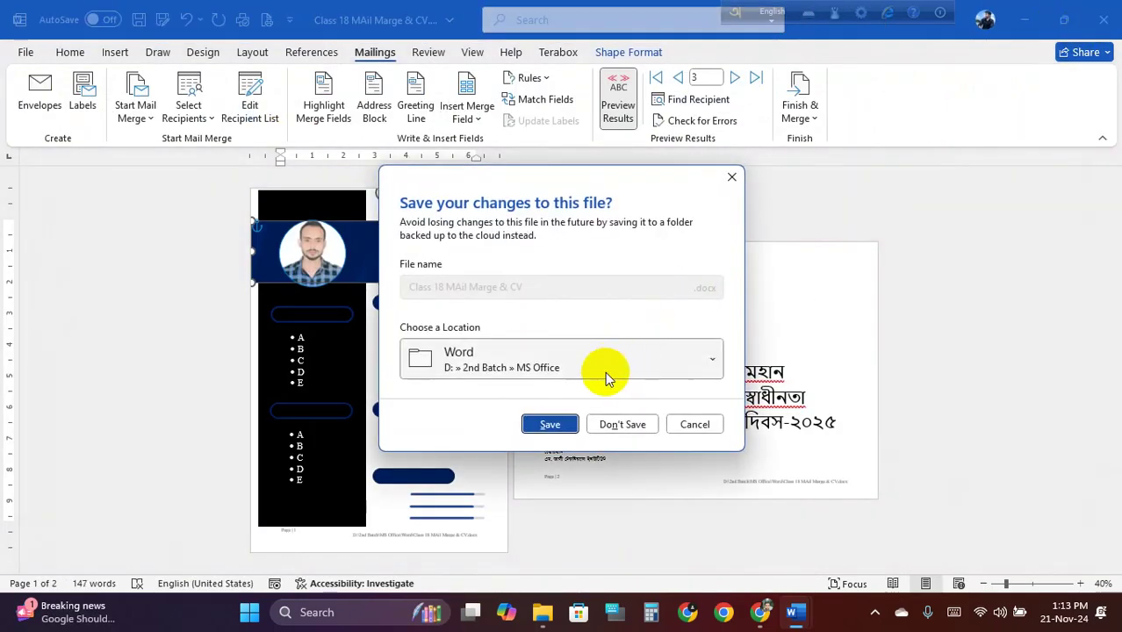
pyautogui.click(549, 422)
pyautogui.click(610, 282)
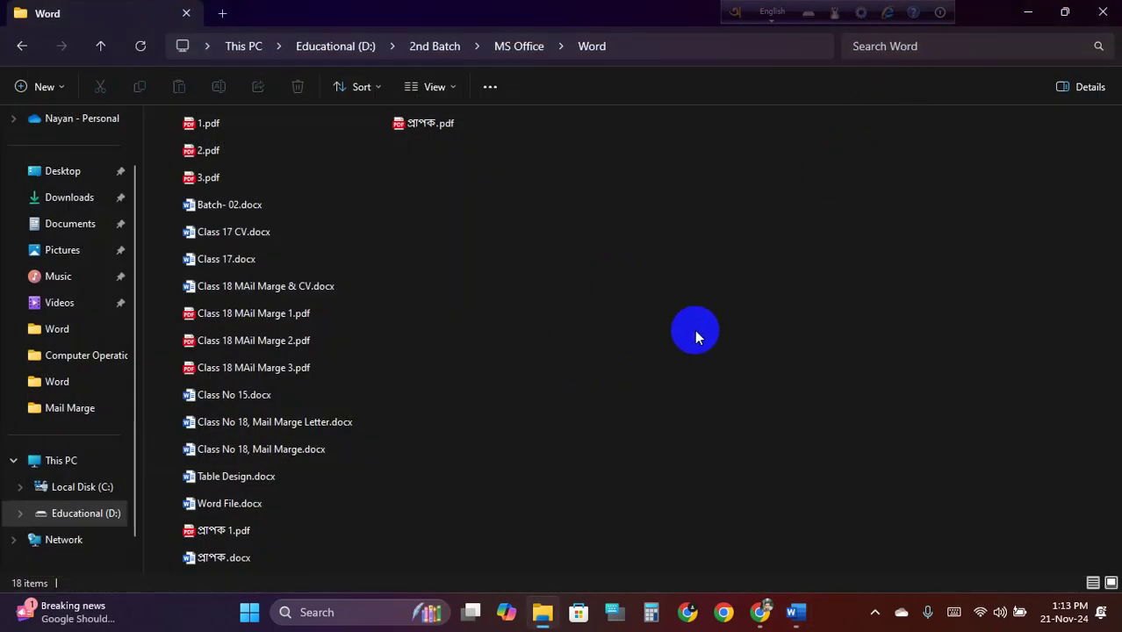
pyautogui.rightClick(602, 271)
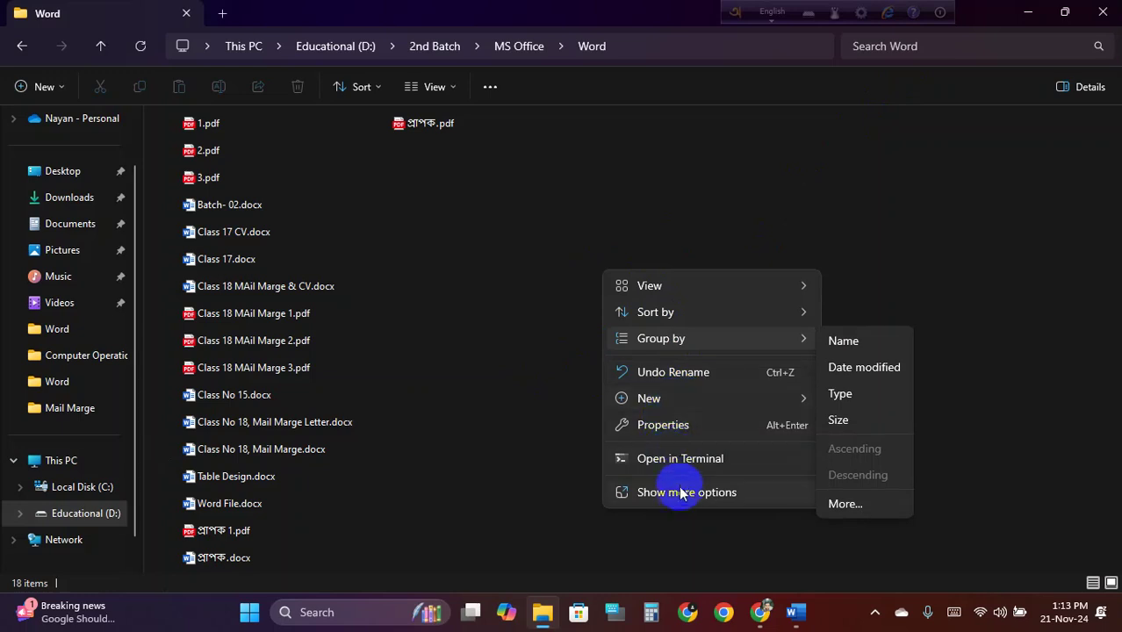
pyautogui.click(669, 493)
pyautogui.click(676, 337)
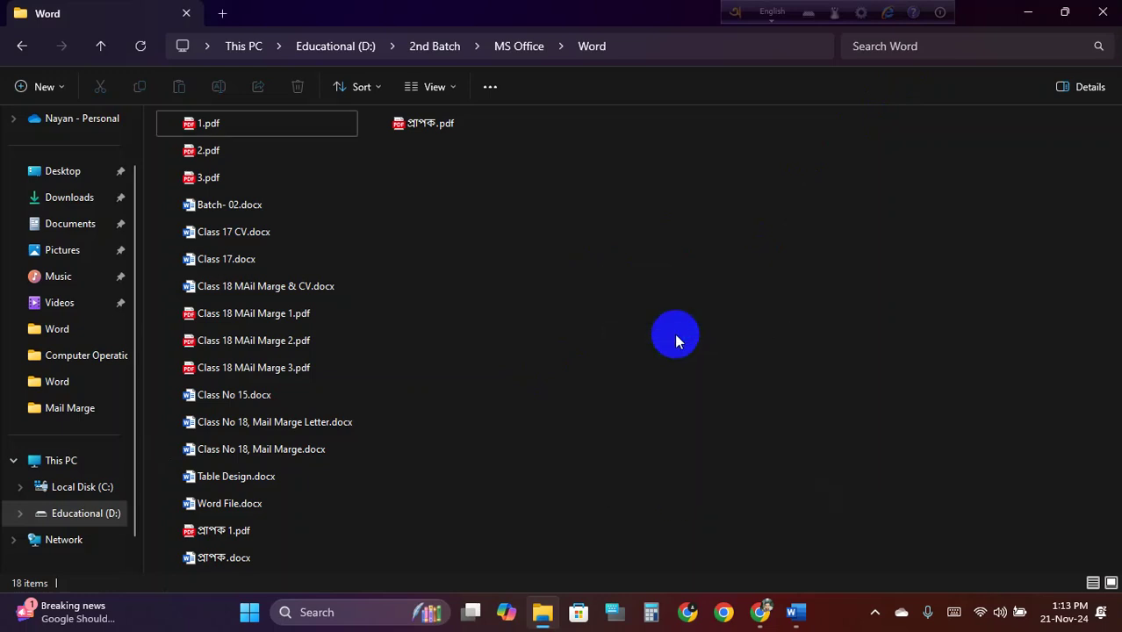
# Select the three Class 18 MAil Marge PDFs and open Class 18 MAil Marge 1.pdf
pyautogui.click(171, 314)
pyautogui.keyDown('ctrl'); pyautogui.click(216, 349); pyautogui.keyUp('ctrl')
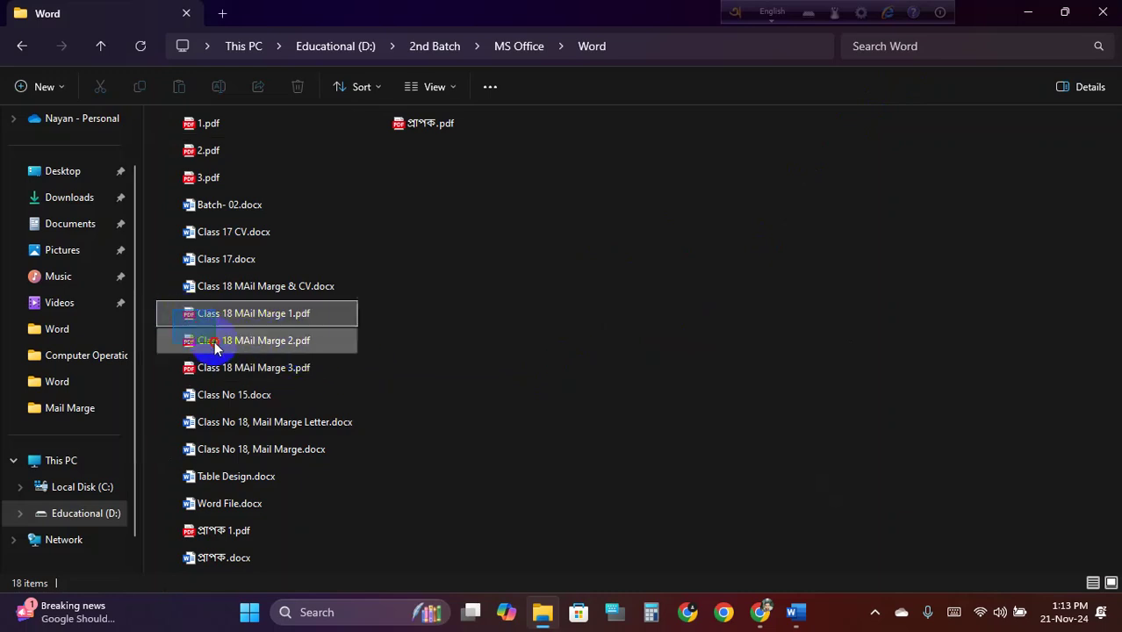
pyautogui.keyDown('ctrl'); pyautogui.click(212, 367); pyautogui.keyUp('ctrl')
pyautogui.doubleClick(261, 314)
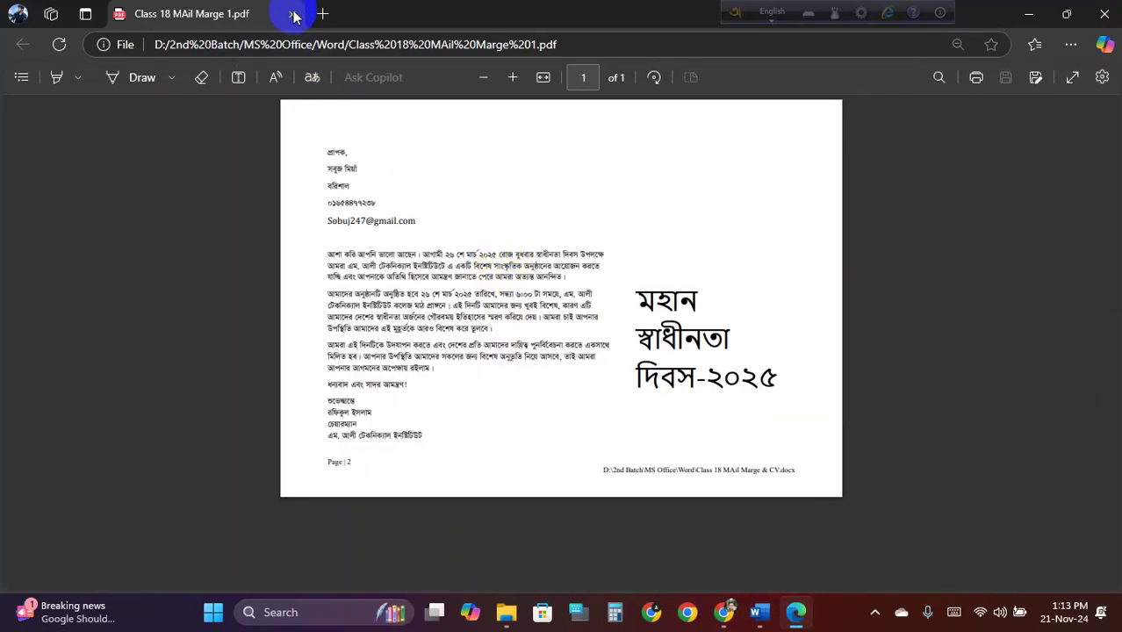
# Close letter 1, open and close Class 18 MAil Marge 2.pdf, then open 3.pdf
pyautogui.click(293, 14)
pyautogui.doubleClick(290, 339)
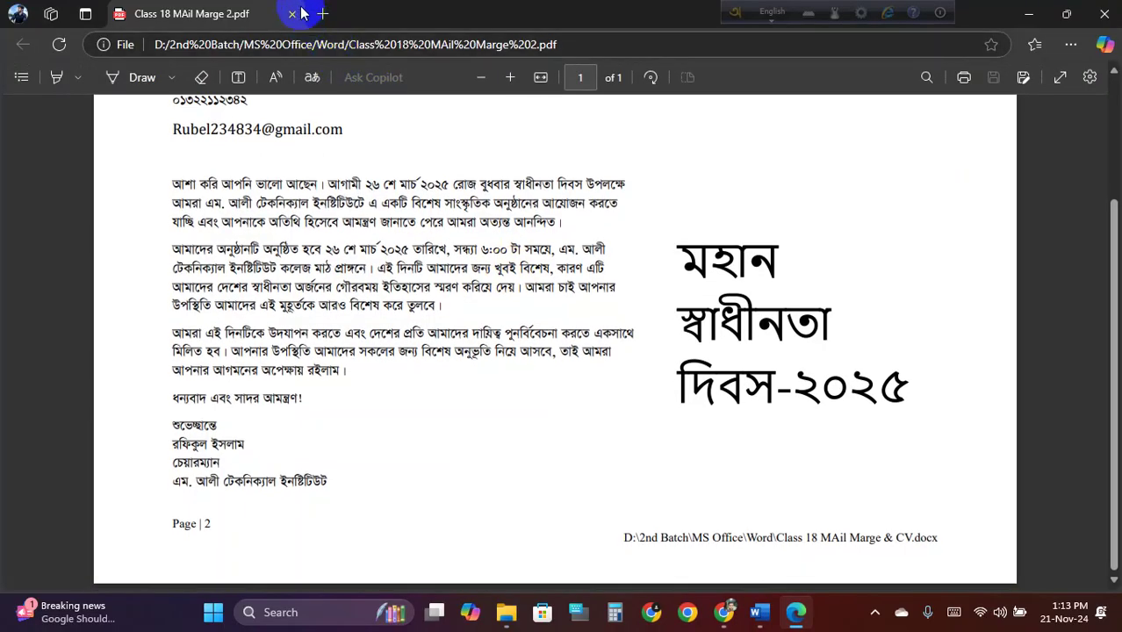
pyautogui.click(294, 14)
pyautogui.click(268, 369)
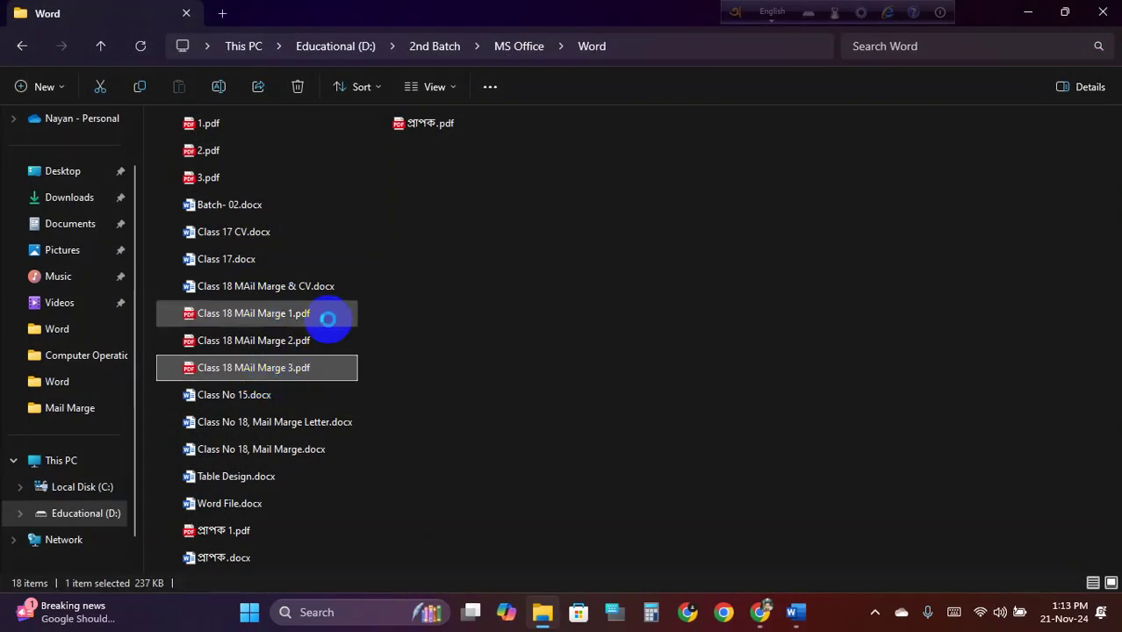
pyautogui.press('Return')
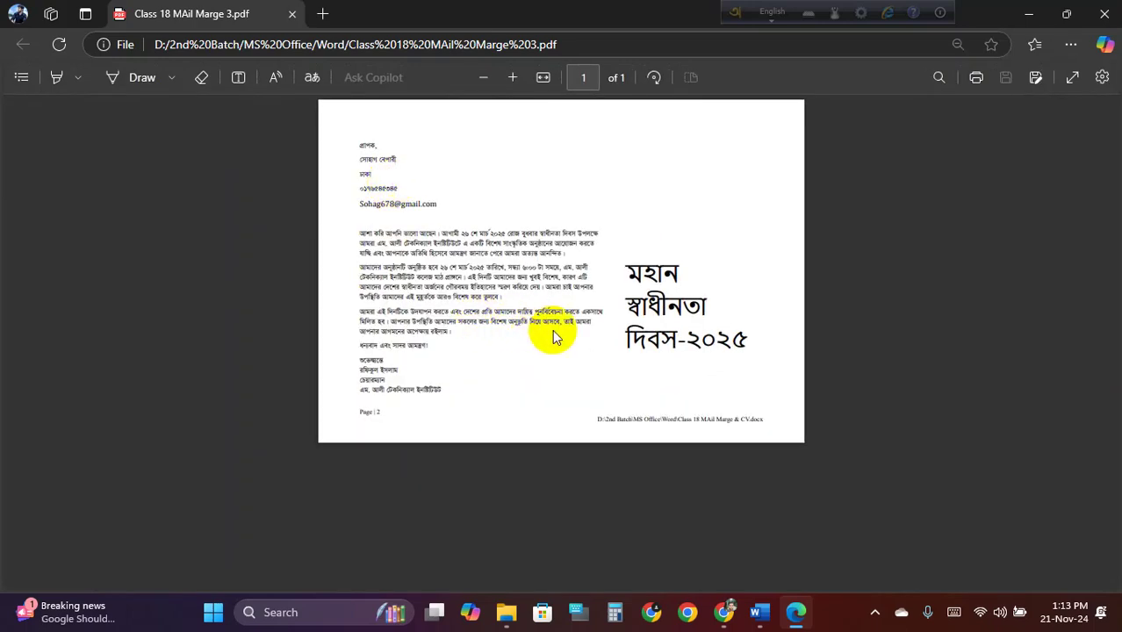
# Inspect the footer file path by selecting the drive letter, MS Office and the Word folder
pyautogui.scroll(4, 556, 333)
pyautogui.scroll(4, 666, 305)
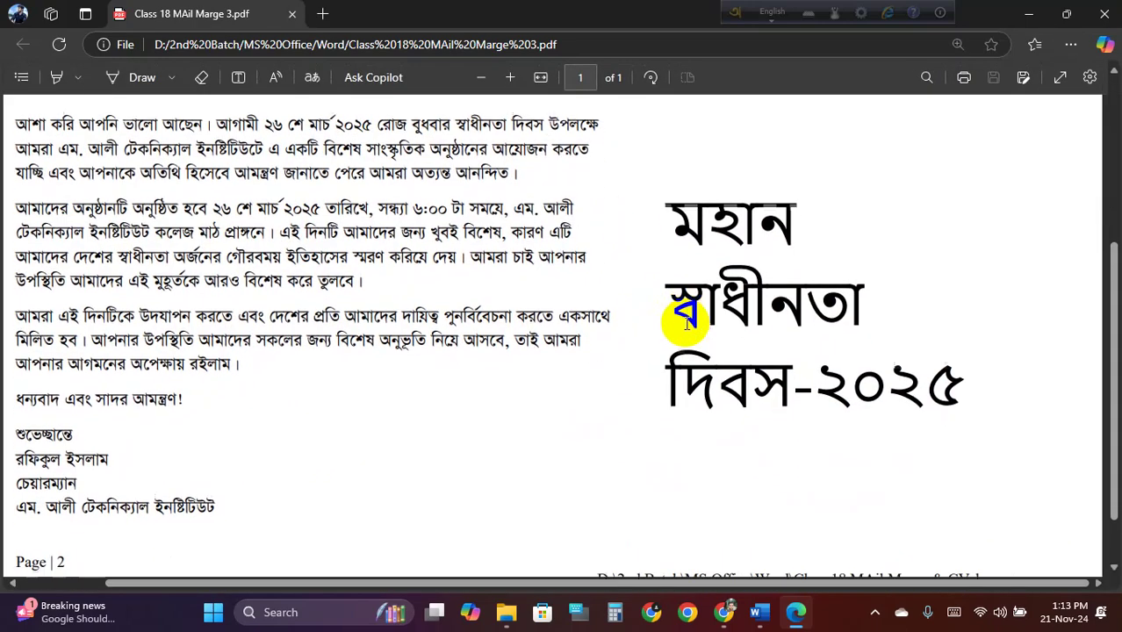
pyautogui.moveTo(600, 512); pyautogui.dragTo(1001, 516)
pyautogui.scroll(2, 878, 520)
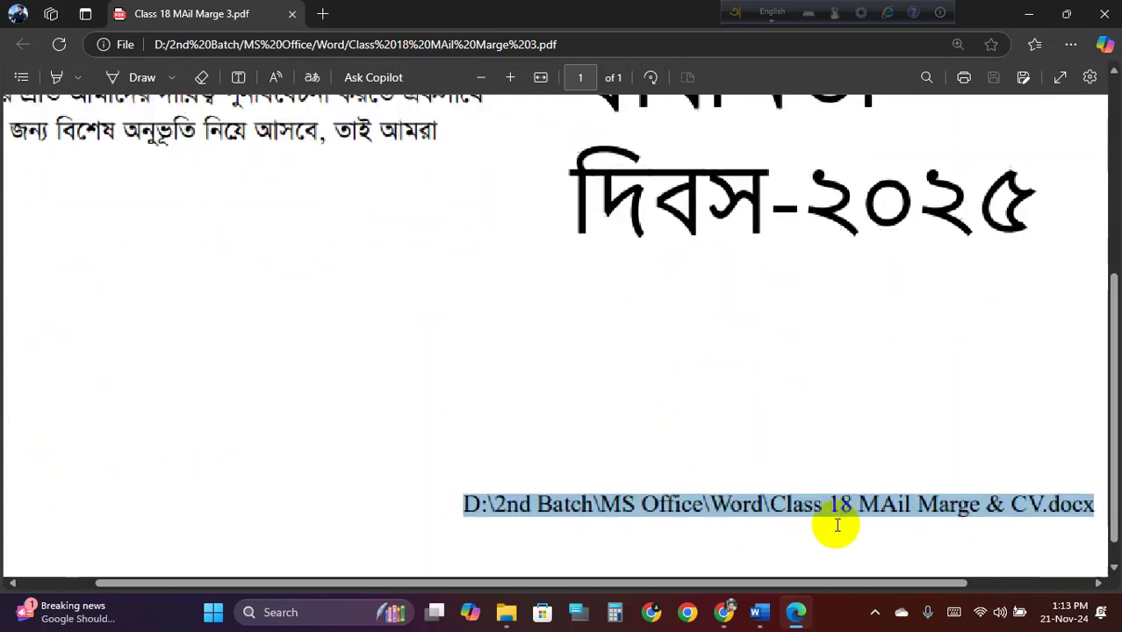
pyautogui.scroll(-1, 627, 476)
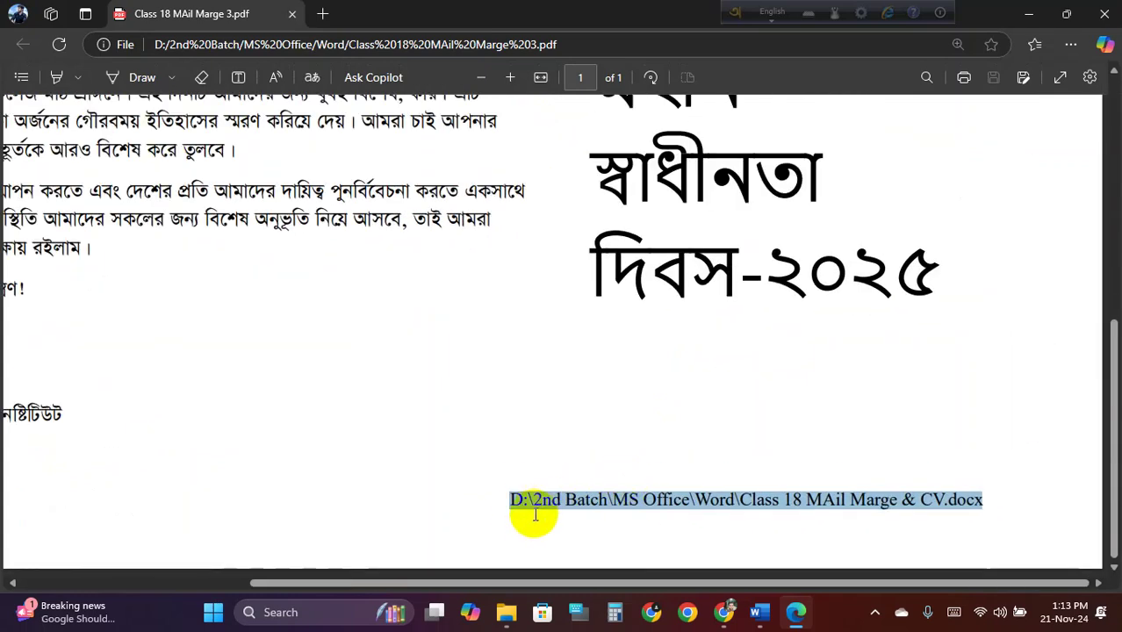
pyautogui.moveTo(513, 501); pyautogui.dragTo(606, 500)
pyautogui.click(534, 499)
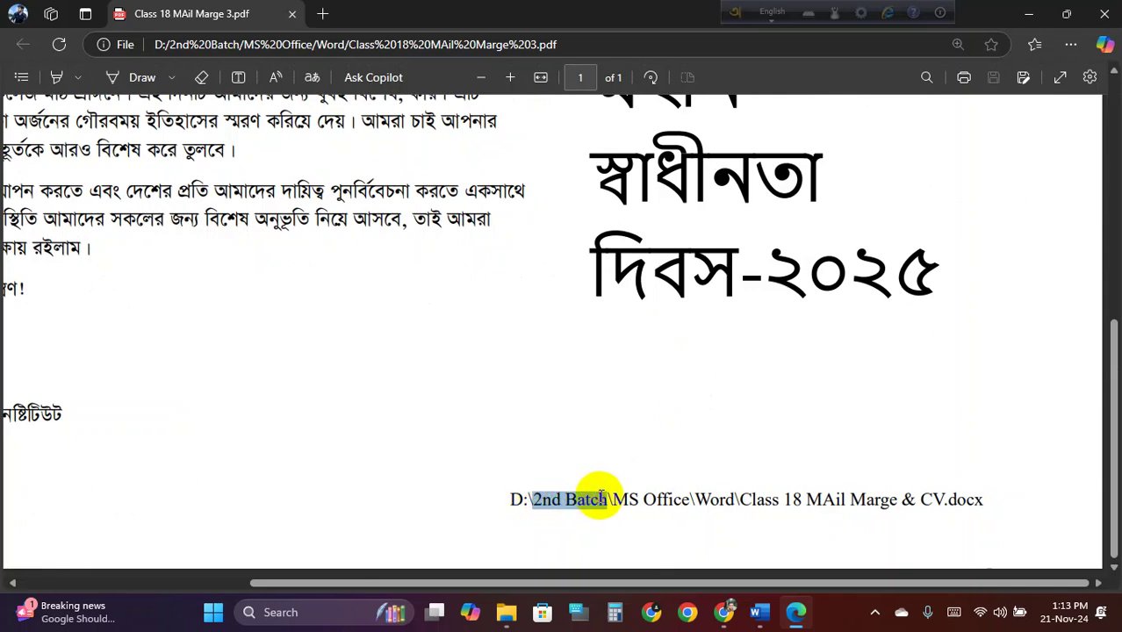
pyautogui.moveTo(613, 500); pyautogui.dragTo(752, 501)
pyautogui.click(693, 498)
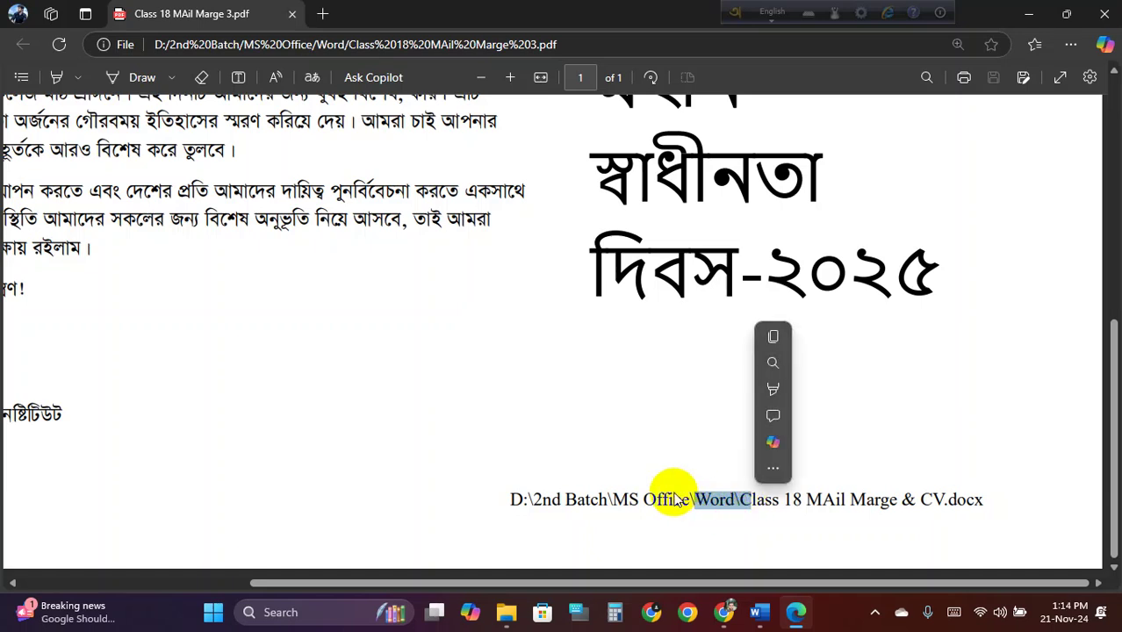
pyautogui.click(676, 499)
pyautogui.moveTo(511, 501); pyautogui.dragTo(980, 501)
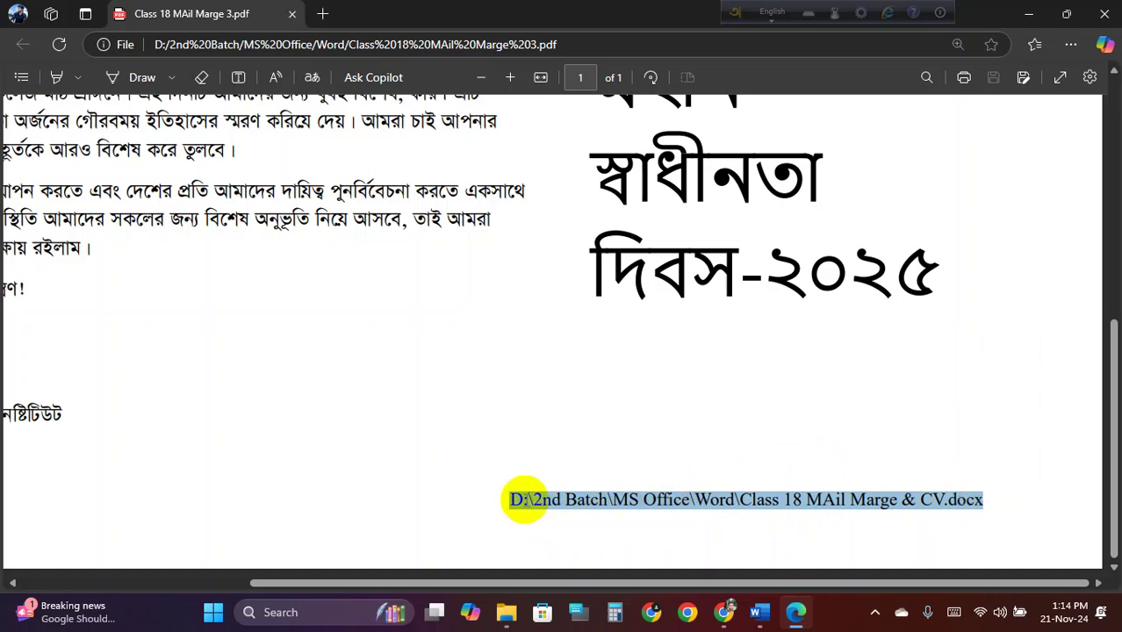
pyautogui.click(525, 500)
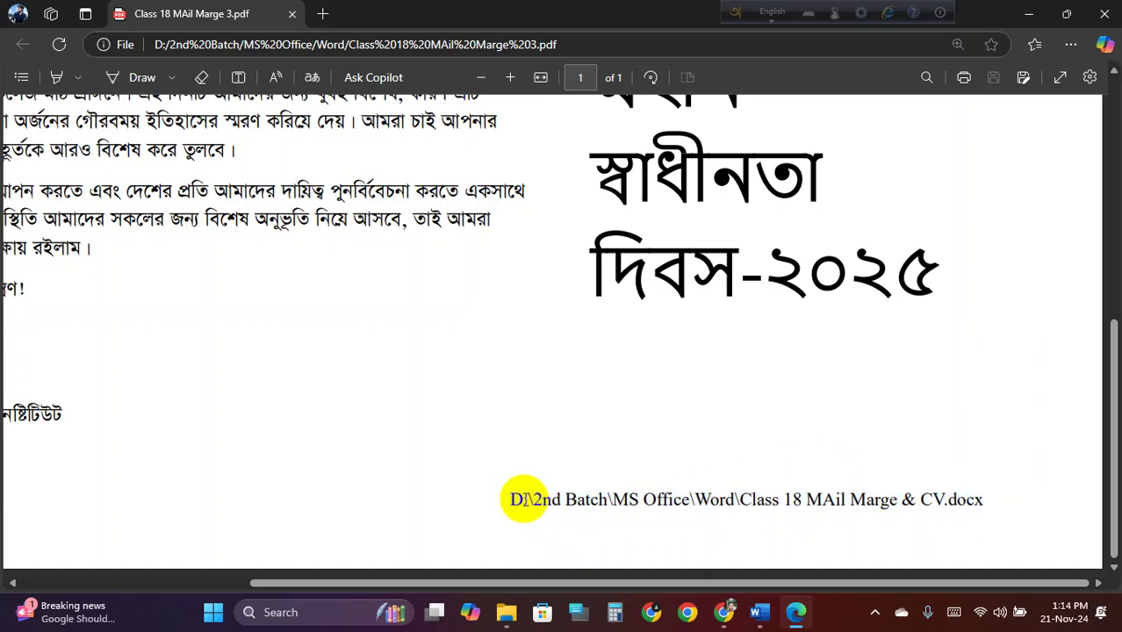
pyautogui.moveTo(524, 500); pyautogui.dragTo(516, 500)
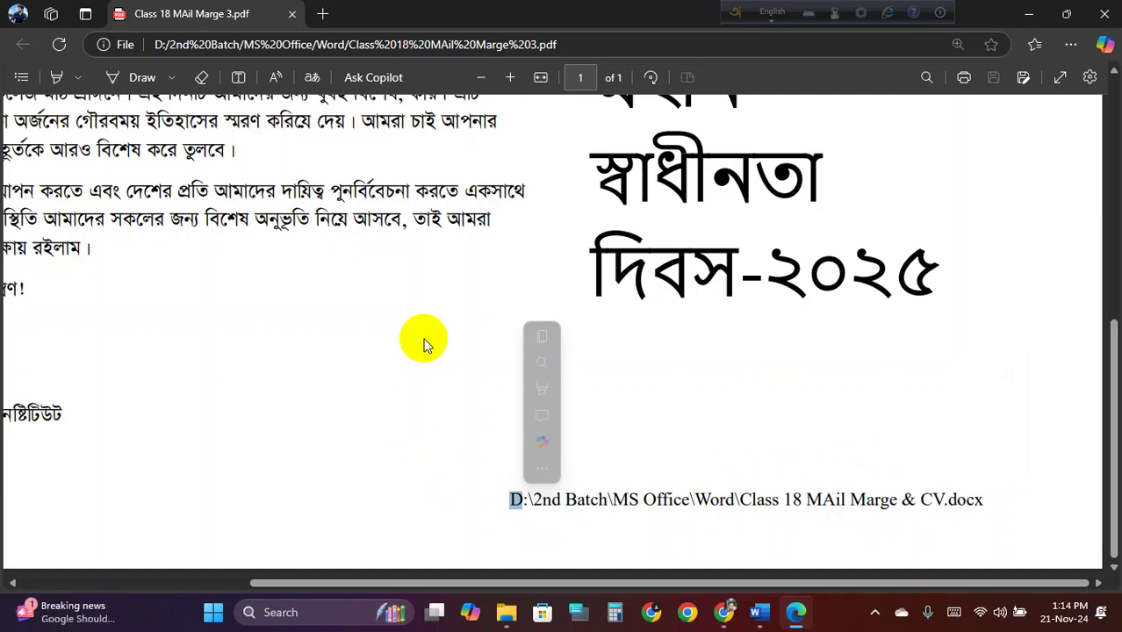
pyautogui.click(393, 392)
# Highlight the event date, time and venue lines in the third letter
pyautogui.scroll(-3, 386, 382)
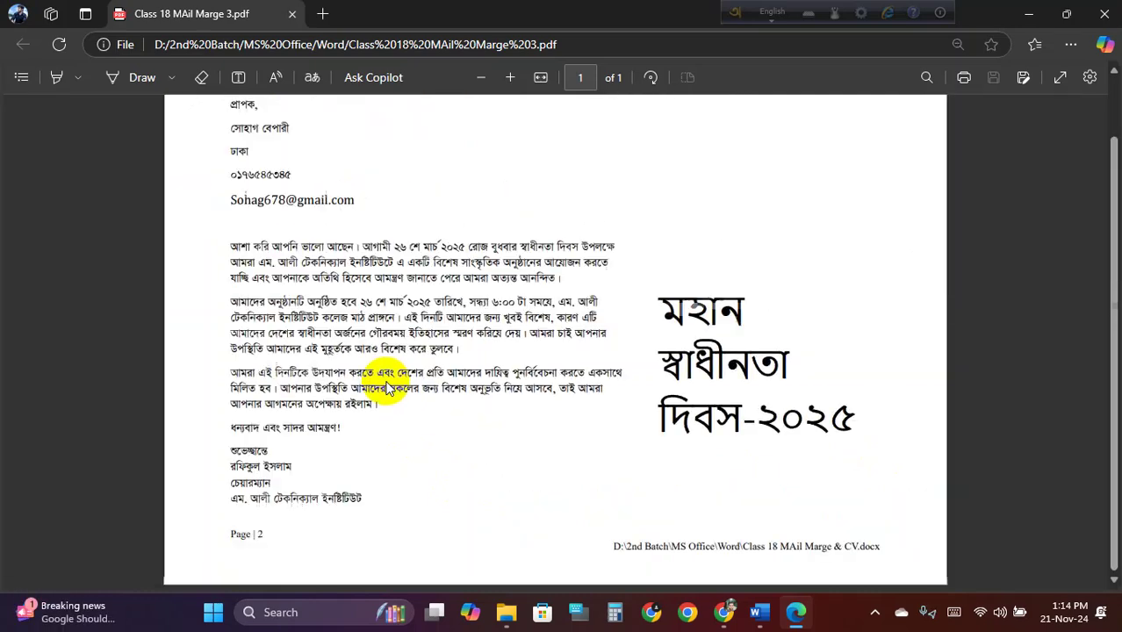
pyautogui.scroll(-1, 410, 341)
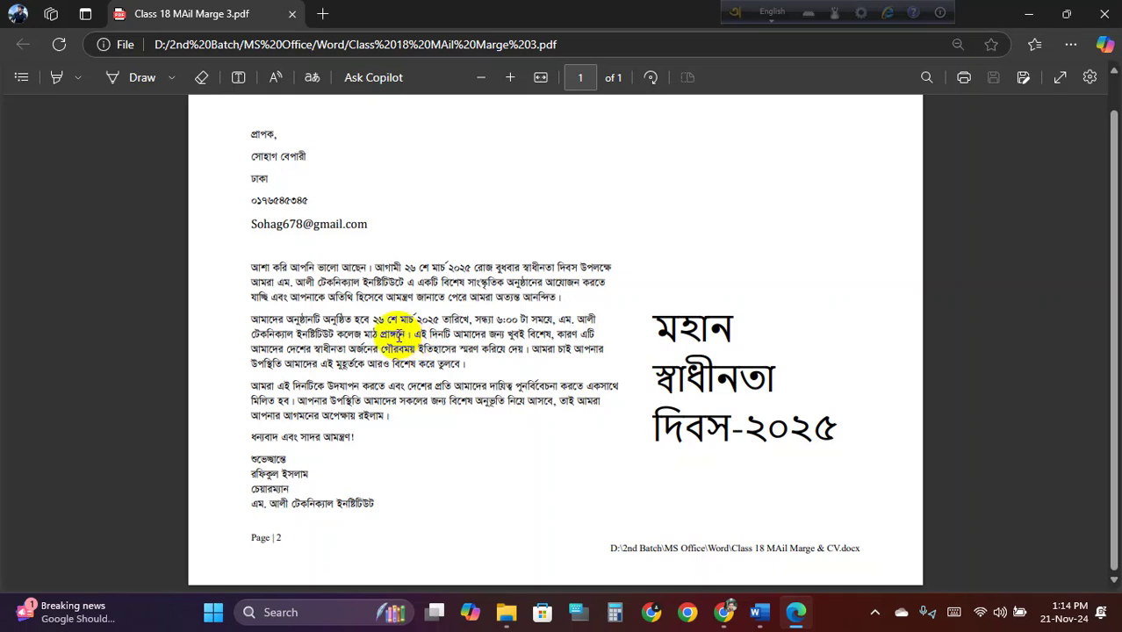
pyautogui.moveTo(373, 320); pyautogui.dragTo(525, 320)
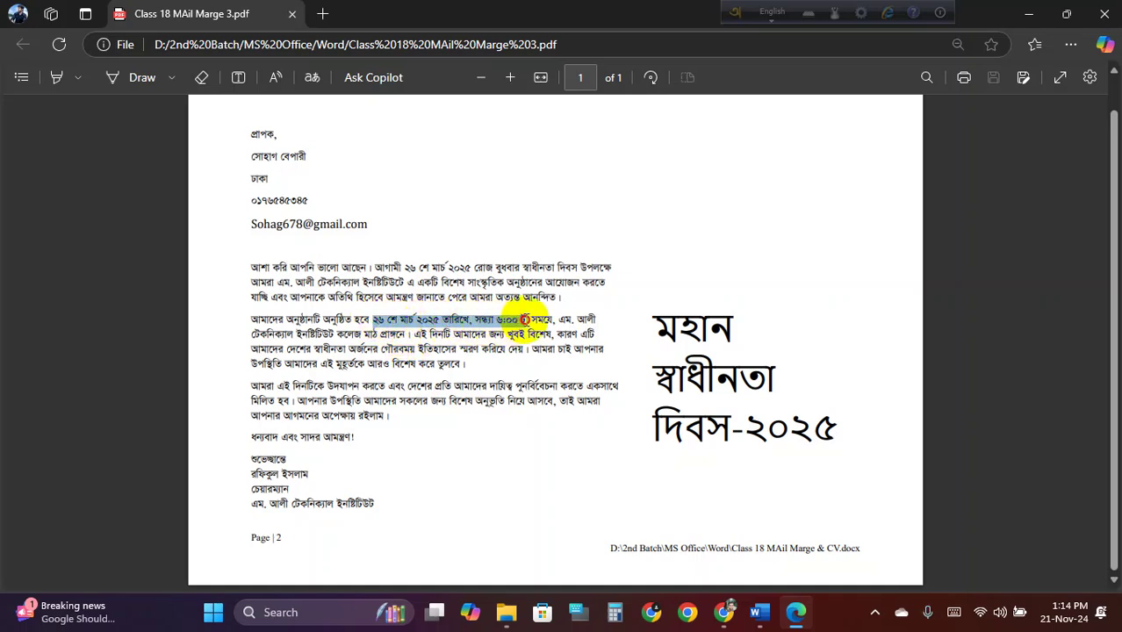
pyautogui.moveTo(387, 334); pyautogui.dragTo(473, 349)
pyautogui.click(463, 352)
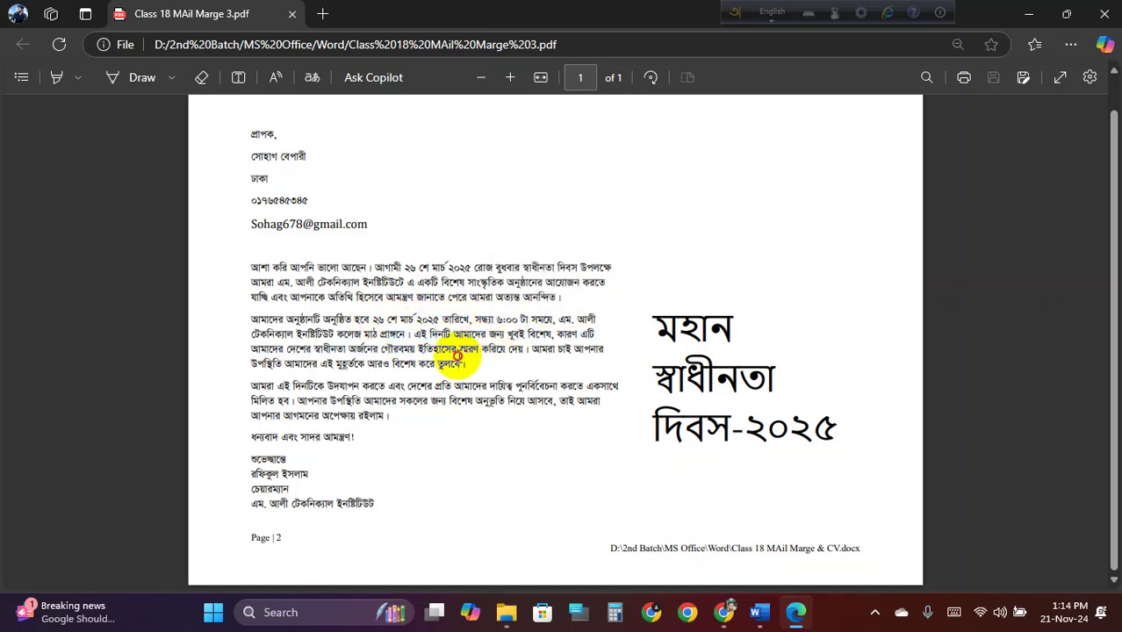
# Select the full footer file path, then close the third letter's PDF
pyautogui.keyDown('ctrl'); pyautogui.scroll(1, 470, 395); pyautogui.keyUp('ctrl')
pyautogui.scroll(-2, 471, 400)
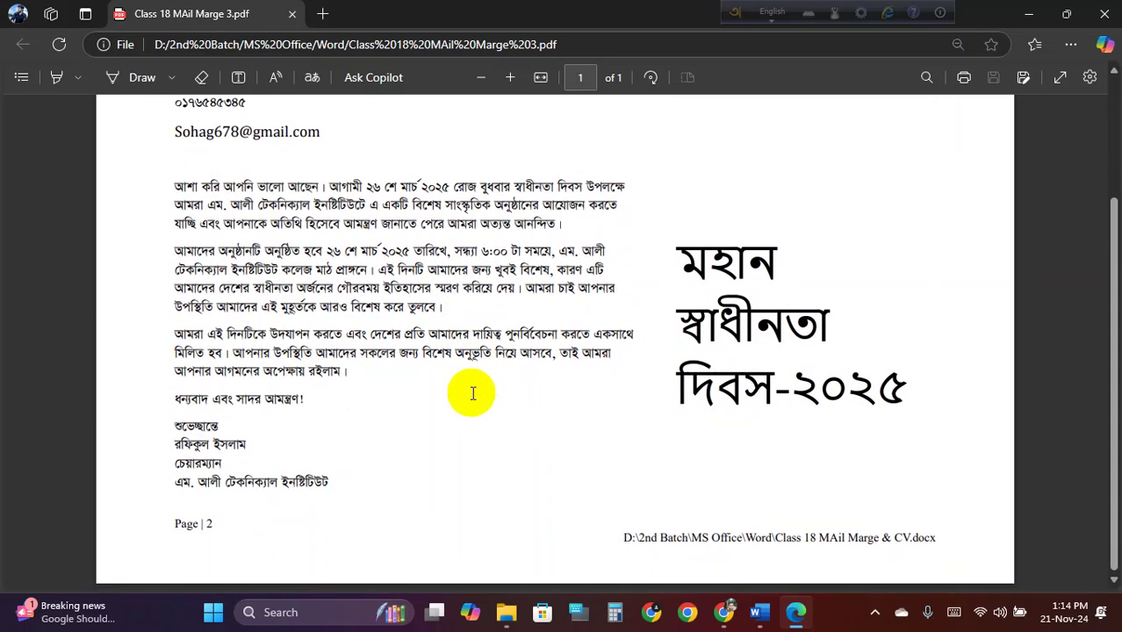
pyautogui.moveTo(624, 538); pyautogui.dragTo(947, 558)
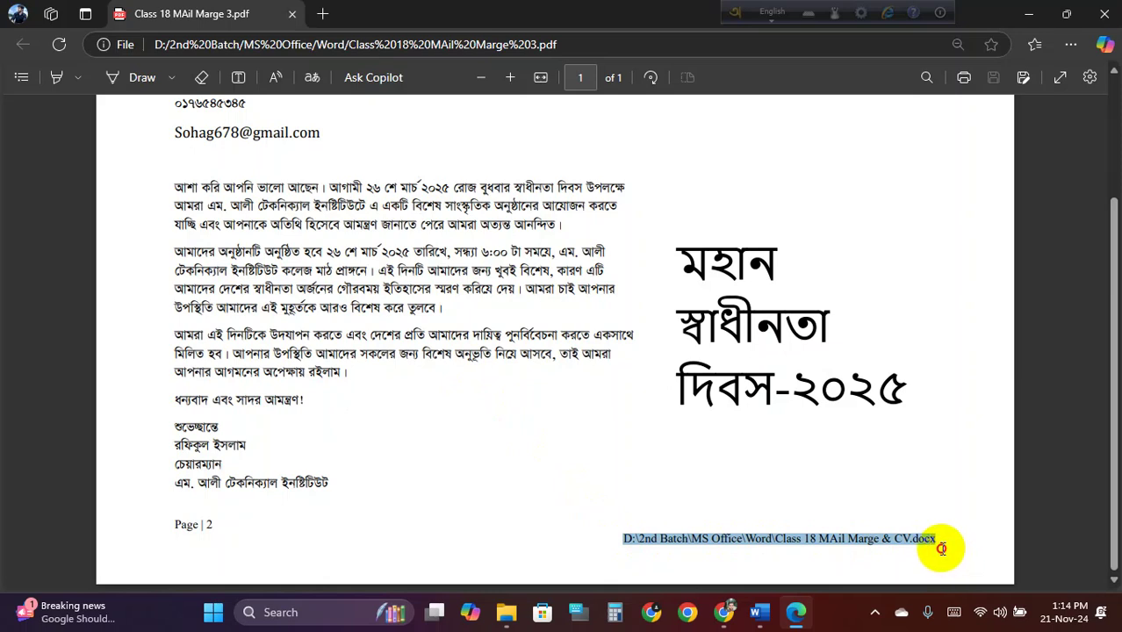
pyautogui.moveTo(941, 549); pyautogui.dragTo(942, 548)
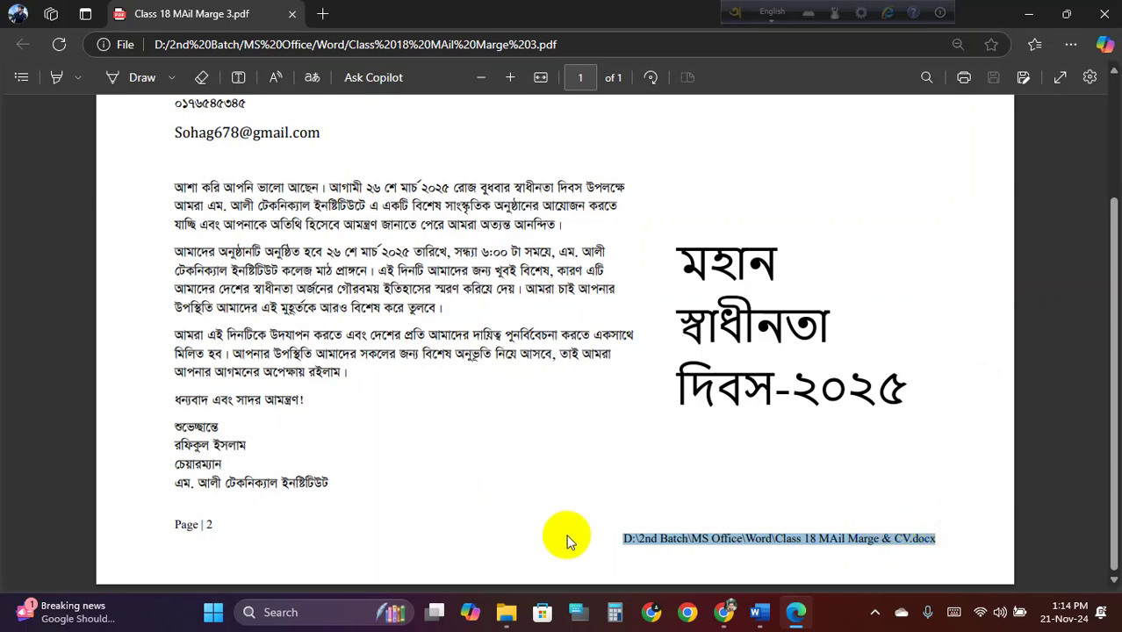
pyautogui.moveTo(571, 539); pyautogui.dragTo(932, 547)
pyautogui.click(718, 551)
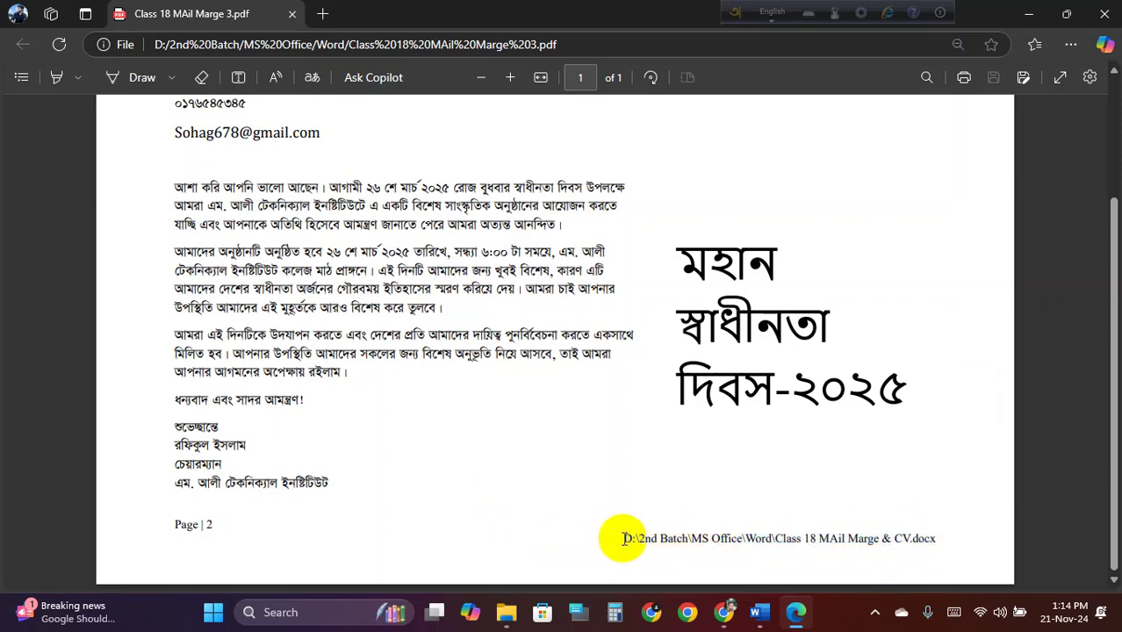
pyautogui.moveTo(614, 539); pyautogui.dragTo(940, 550)
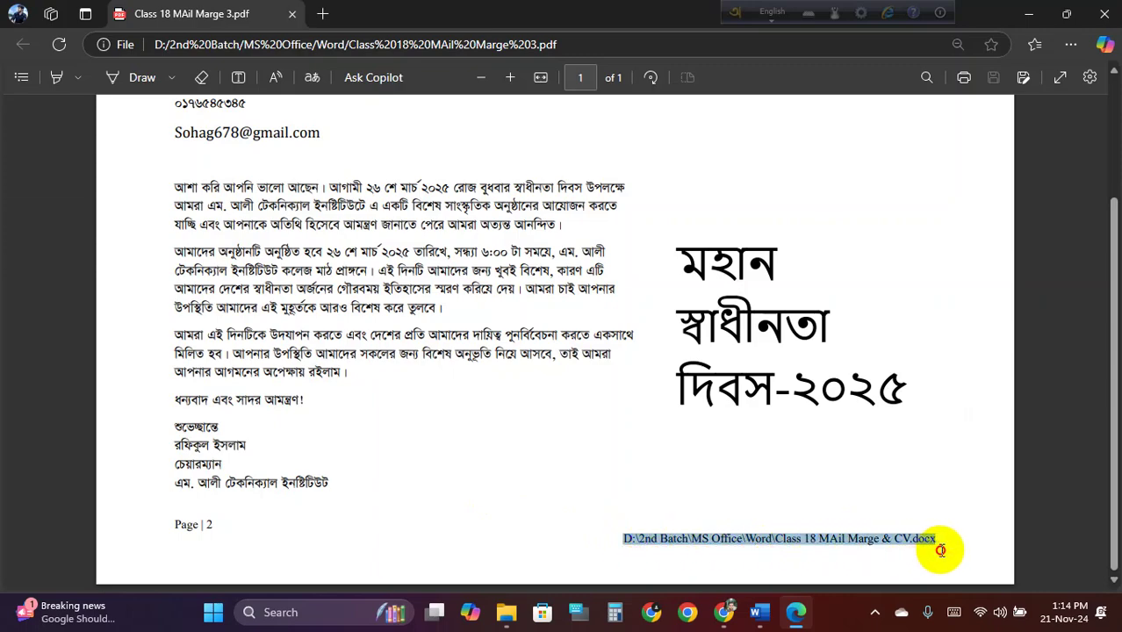
pyautogui.scroll(3, 707, 466)
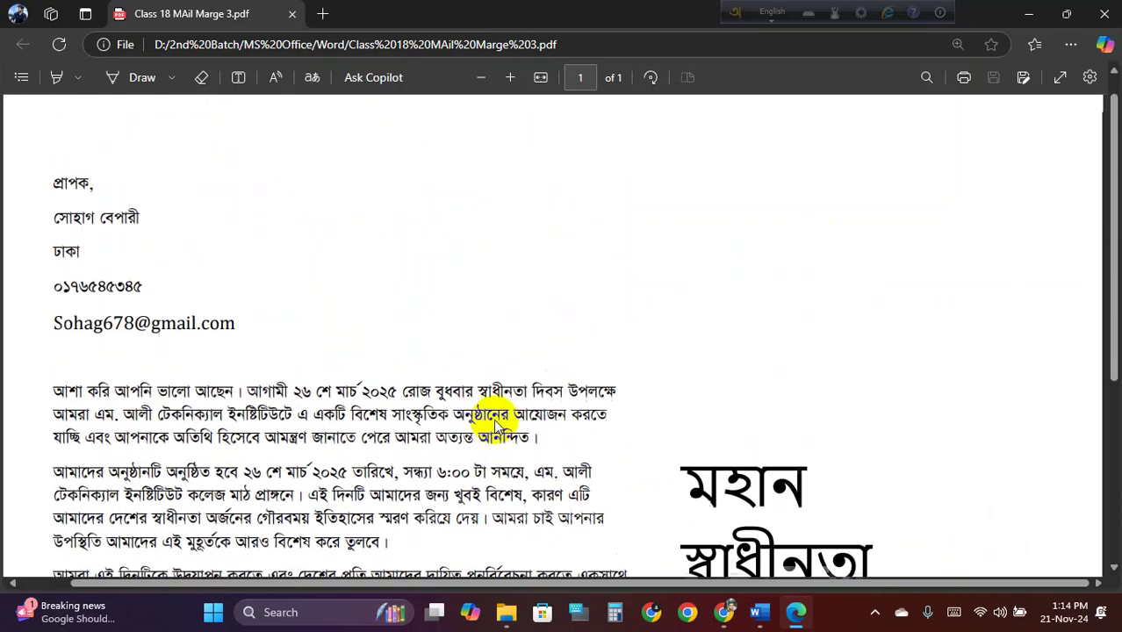
pyautogui.scroll(-3, 496, 424)
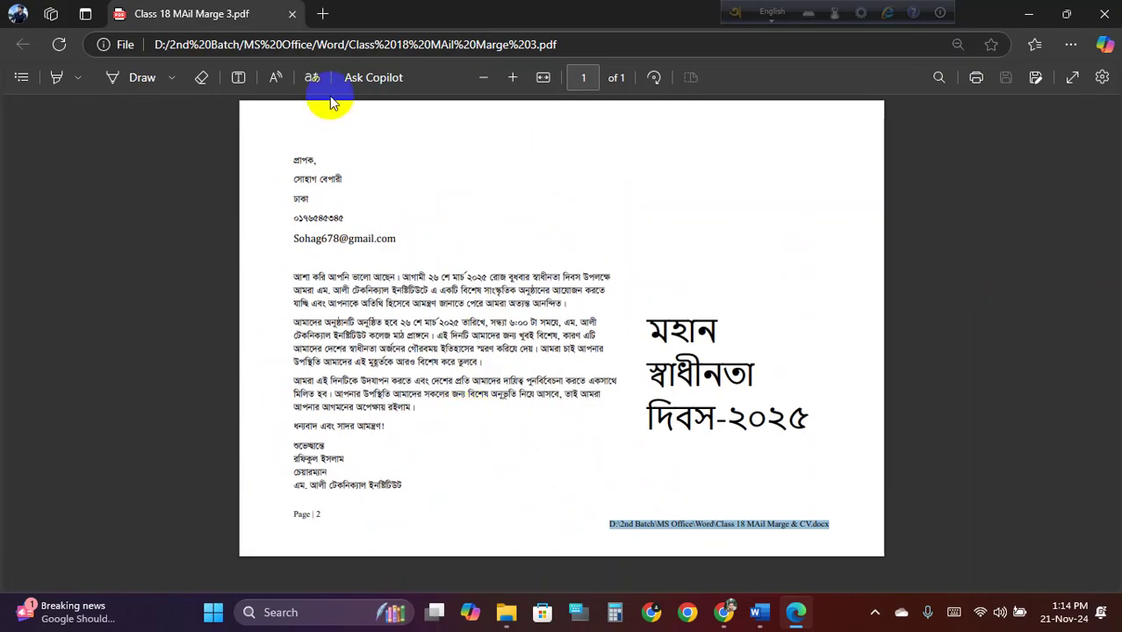
pyautogui.click(292, 14)
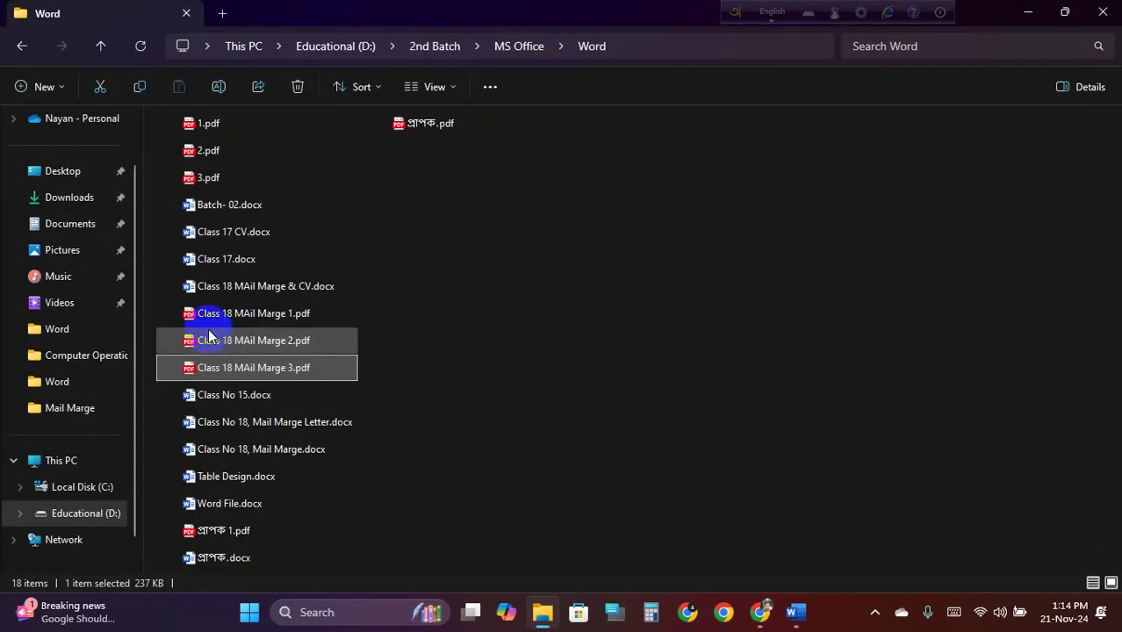
# Delete Class 18 MAil Marge 1–3.pdf from the Word folder
pyautogui.click(163, 316)
pyautogui.moveTo(173, 368); pyautogui.dragTo(213, 368)
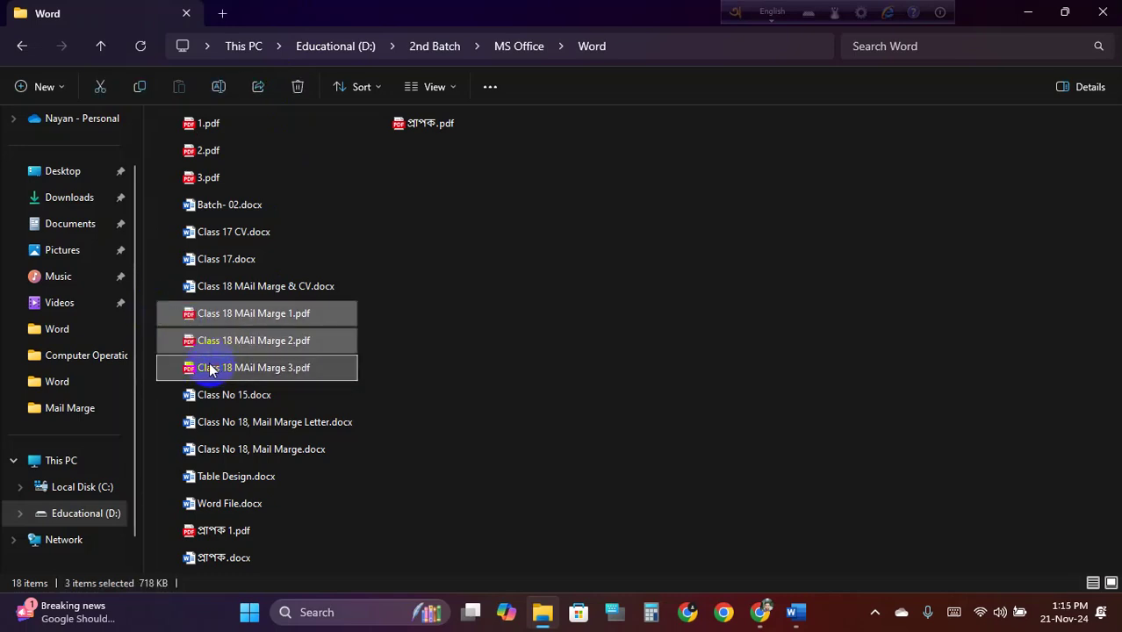
pyautogui.press('Delete')
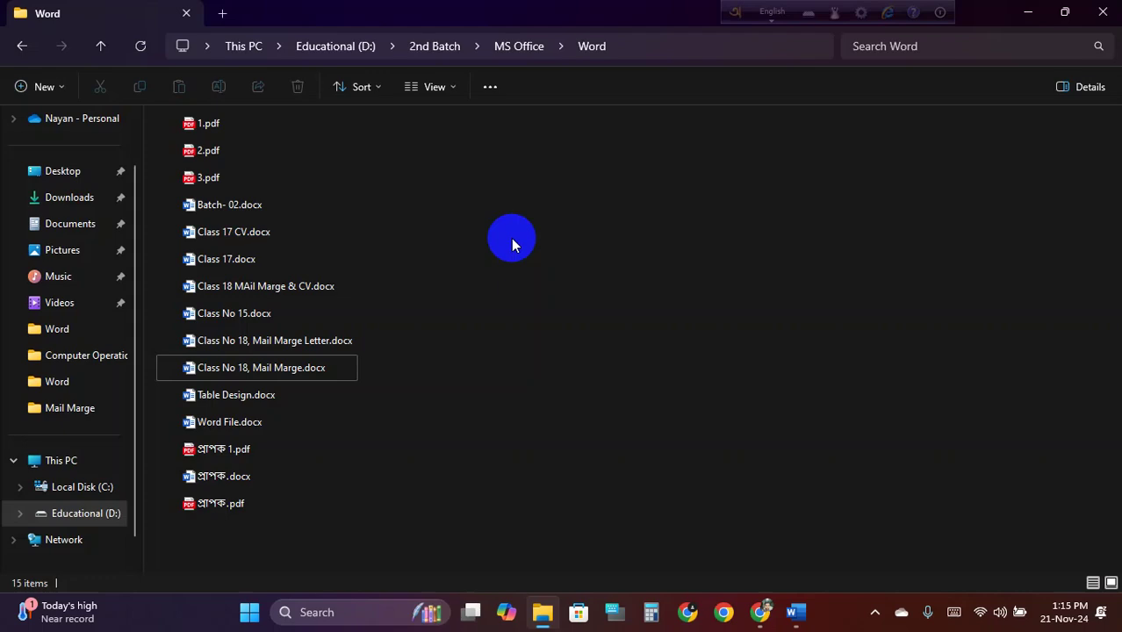
# Close the Word folder window and refresh the desktop
pyautogui.click(186, 15)
pyautogui.rightClick(581, 148)
pyautogui.click(625, 215)
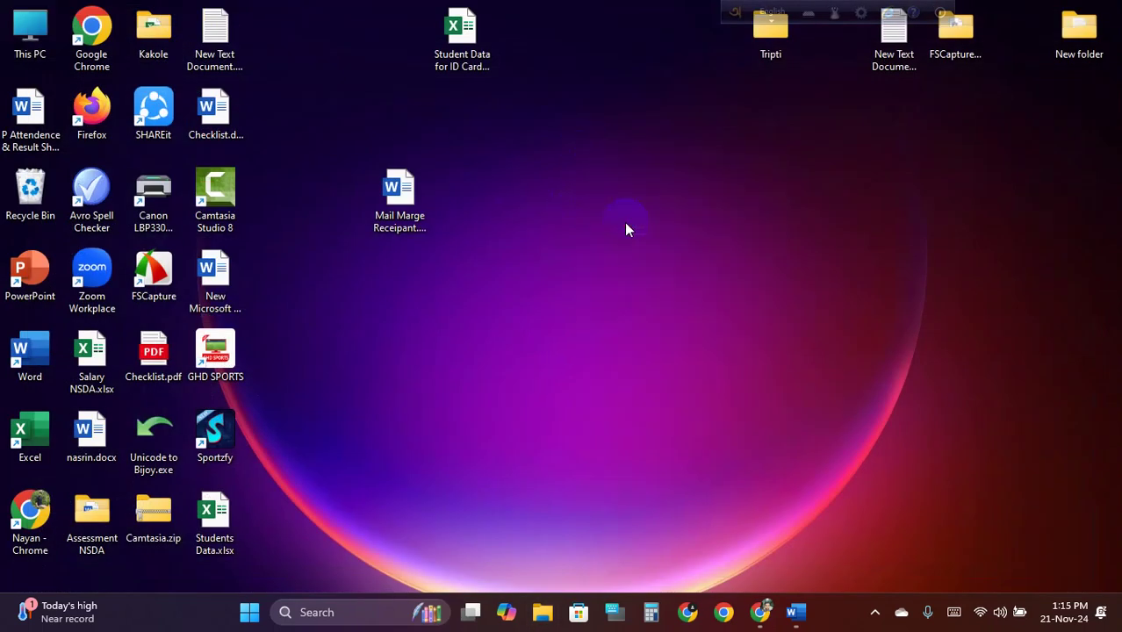